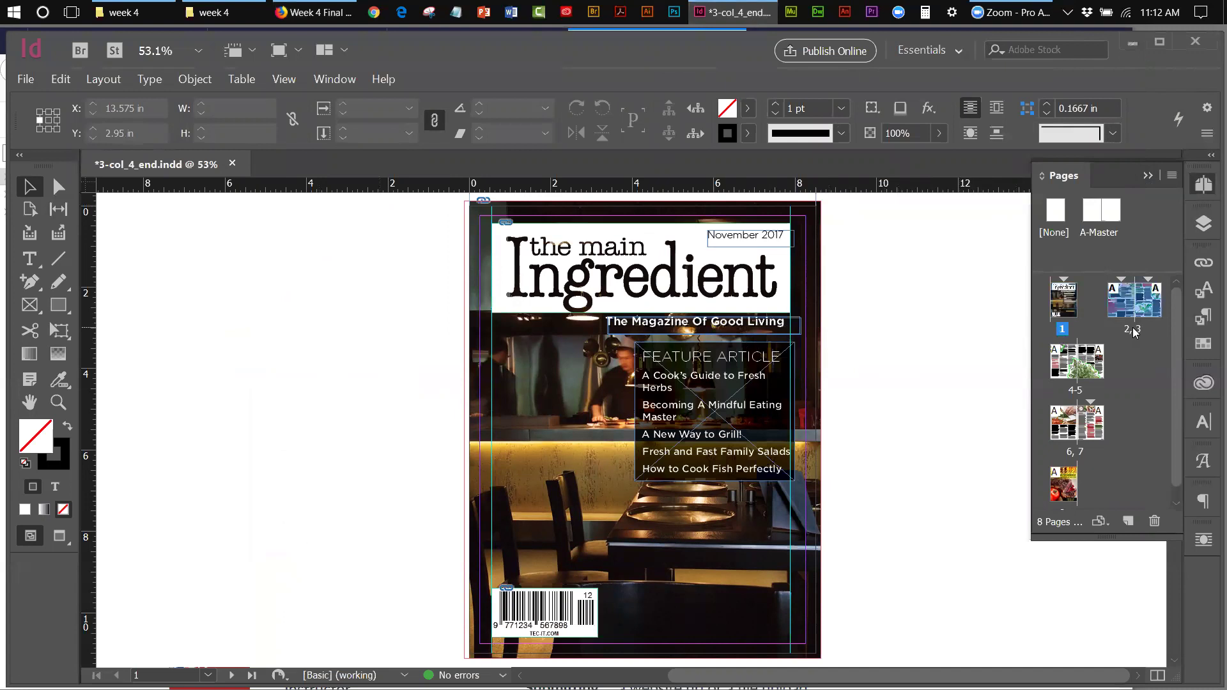
- Review the magazine's inside spreads 2-3, 4-5 and 6-7, including their layouts and footer page numbers
{"action": "double_click", "coordinate": [1133, 330]}
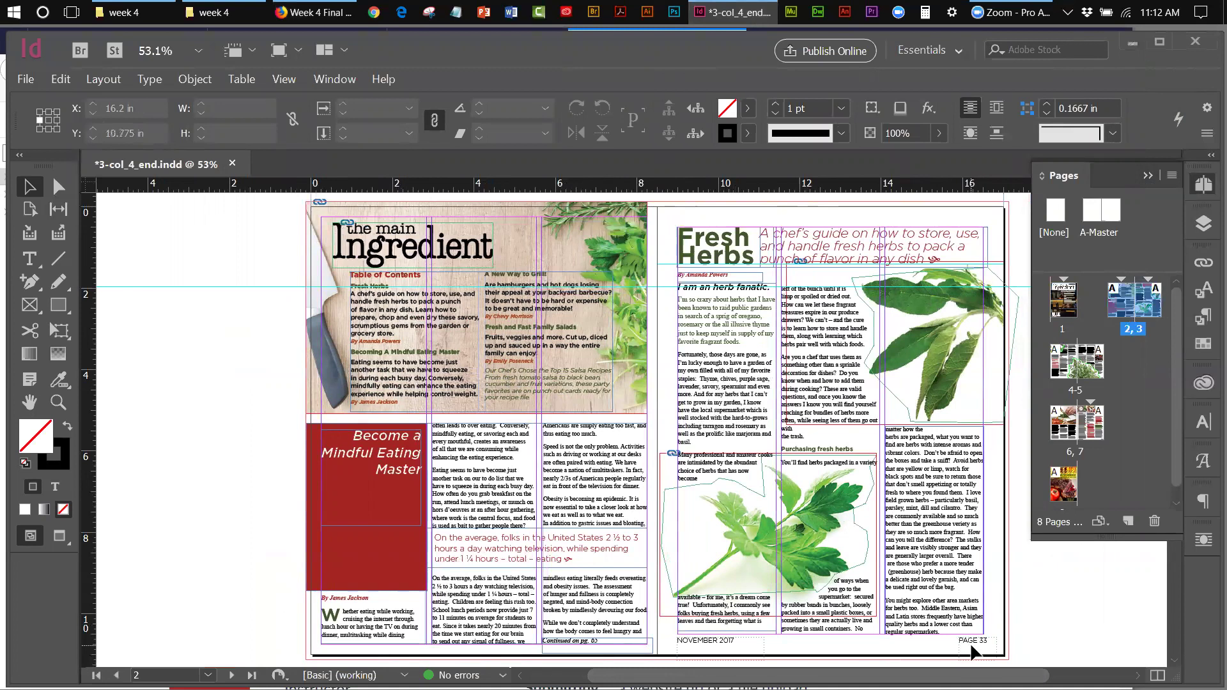
{"action": "double_click", "coordinate": [1085, 393]}
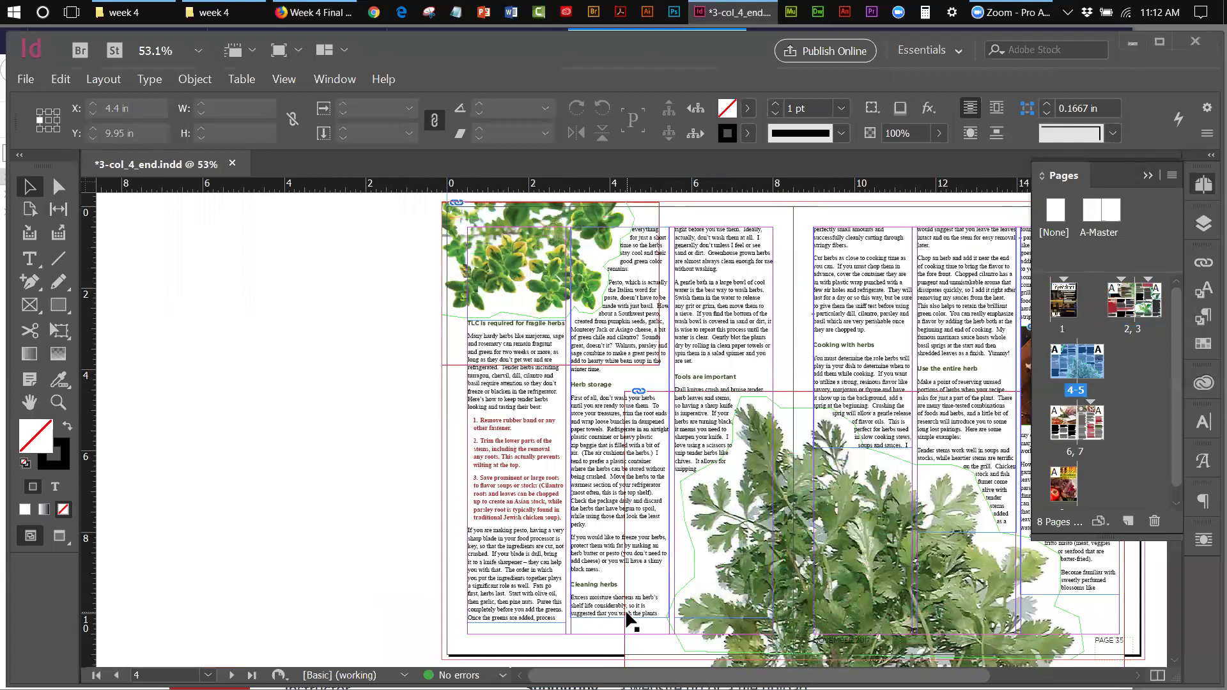
{"action": "scroll", "coordinate": [823, 623], "scroll_direction": "right", "scroll_amount": 5}
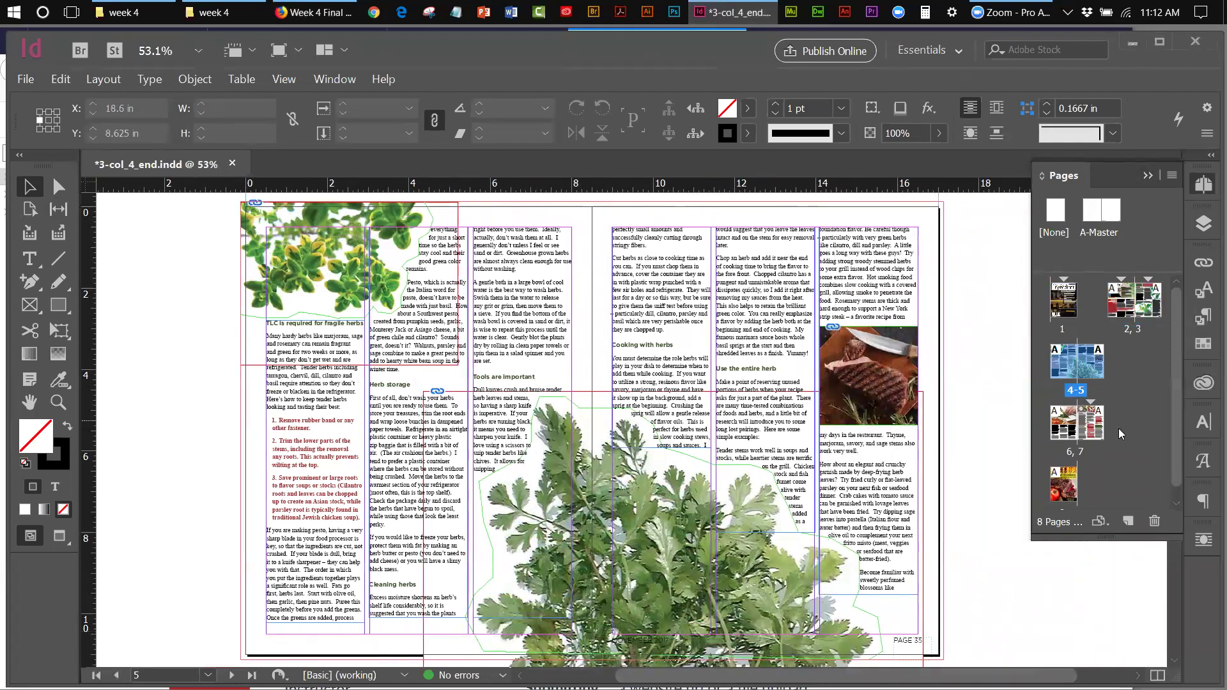
{"action": "double_click", "coordinate": [1074, 452]}
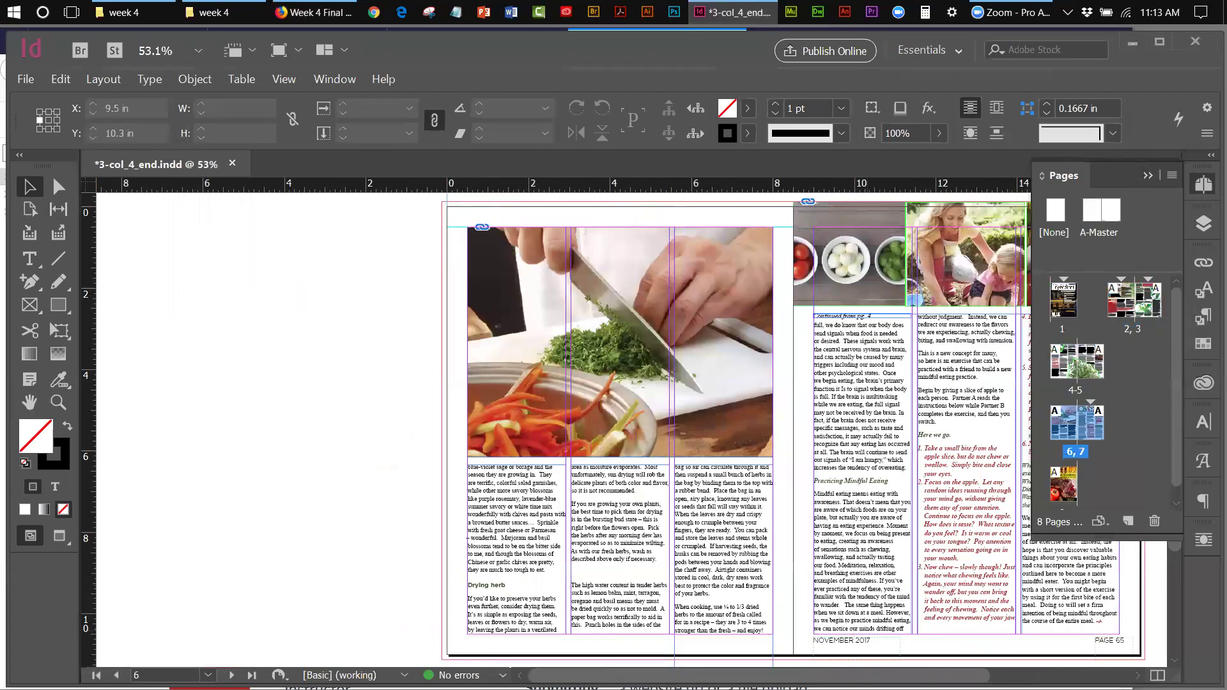
{"action": "scroll", "coordinate": [838, 635], "scroll_direction": "right", "scroll_amount": 4}
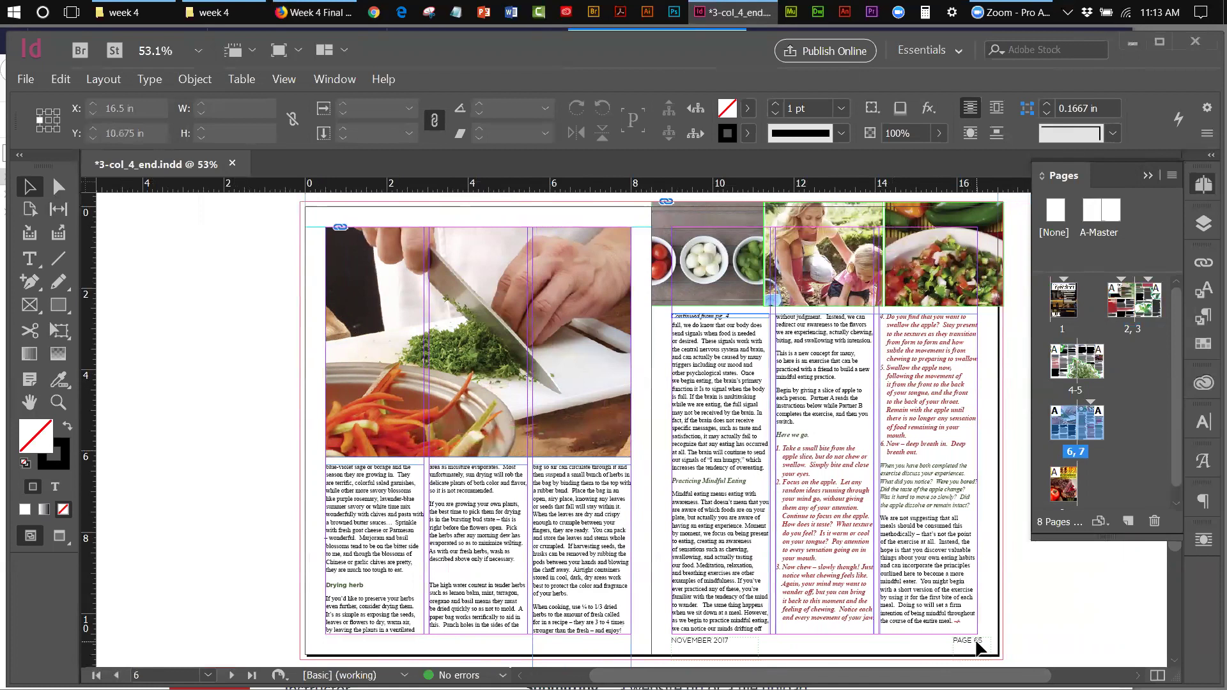
{"action": "double_click", "coordinate": [1080, 387]}
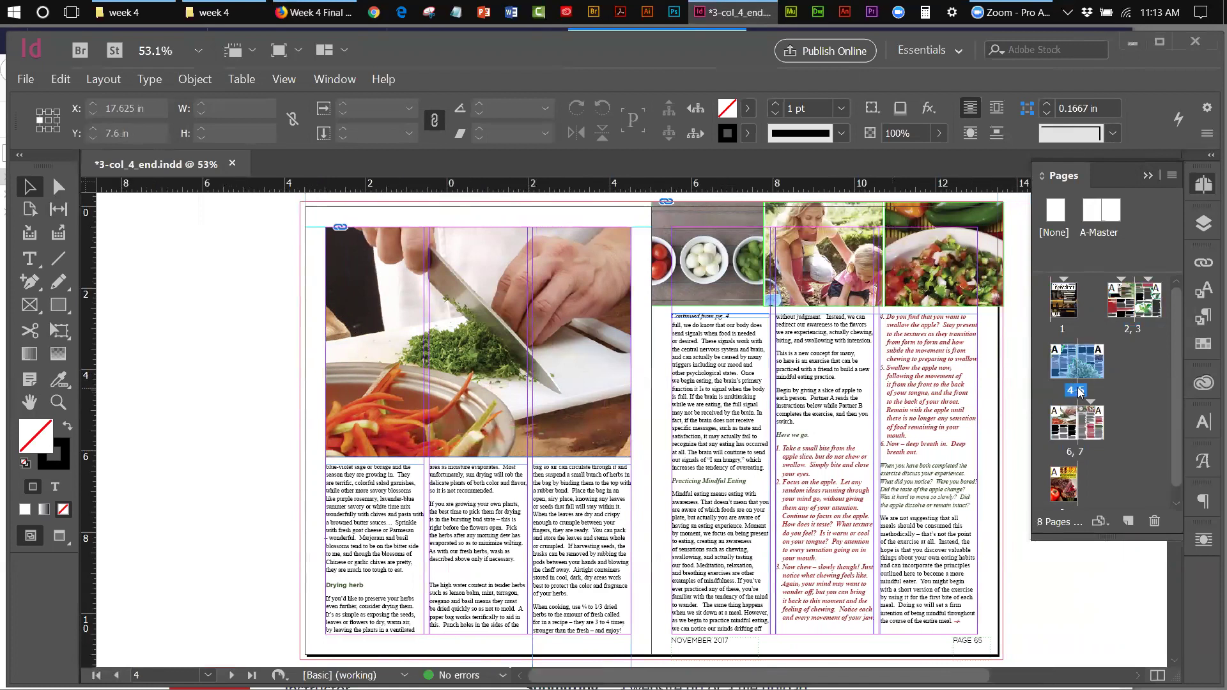
{"action": "double_click", "coordinate": [1075, 452]}
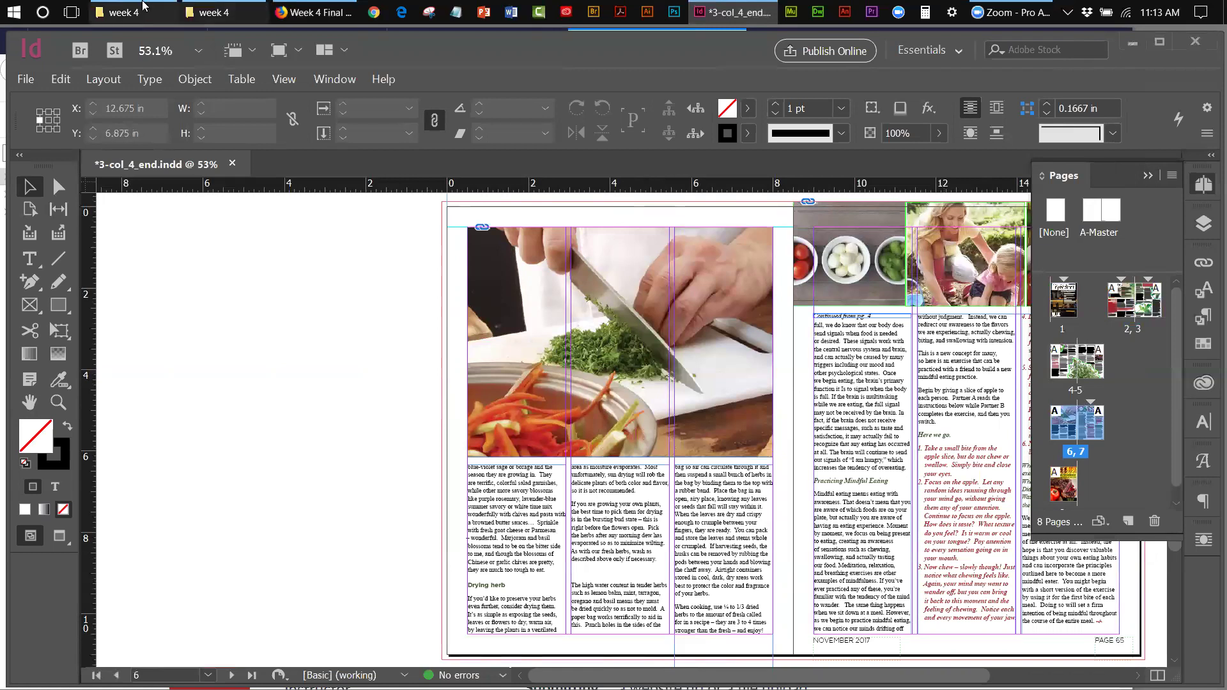
- Check the page plan in the Week 4 Final Assignment in Firefox, and return to the magazine's cover page in InDesign
{"action": "left_click", "coordinate": [307, 20]}
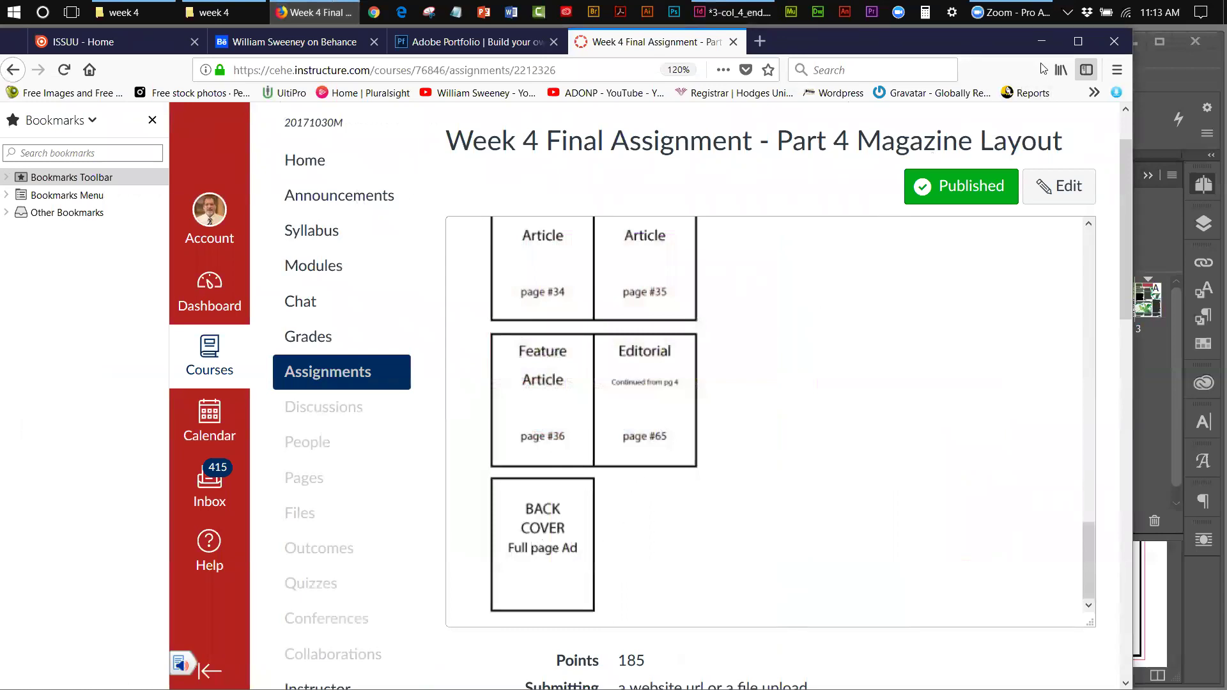
{"action": "left_click", "coordinate": [1035, 44]}
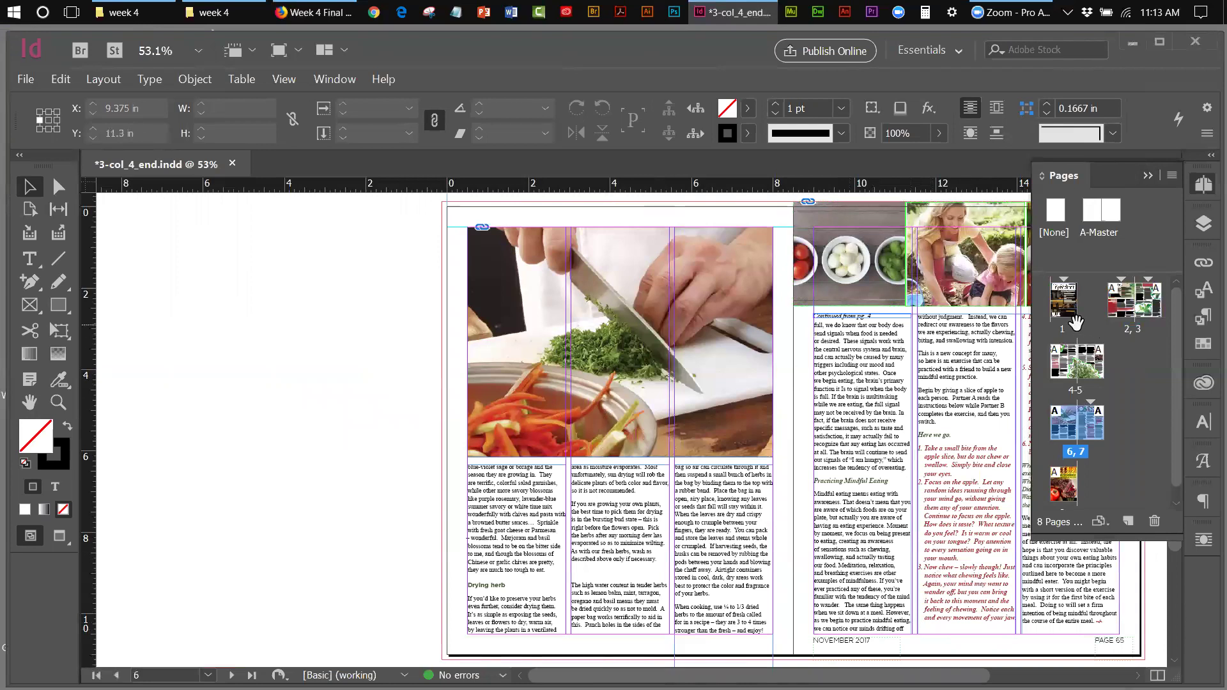
{"action": "double_click", "coordinate": [1065, 322]}
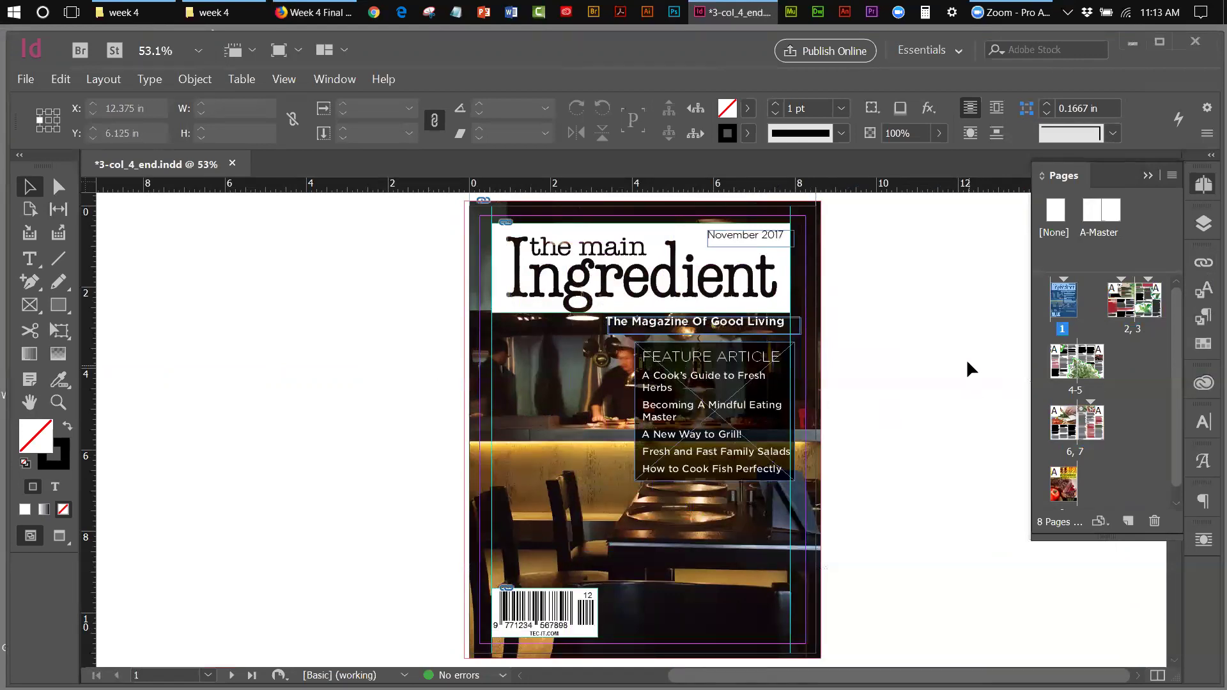
- Display the cover in Preview screen mode, without guides and frame edges
{"action": "left_click", "coordinate": [284, 79]}
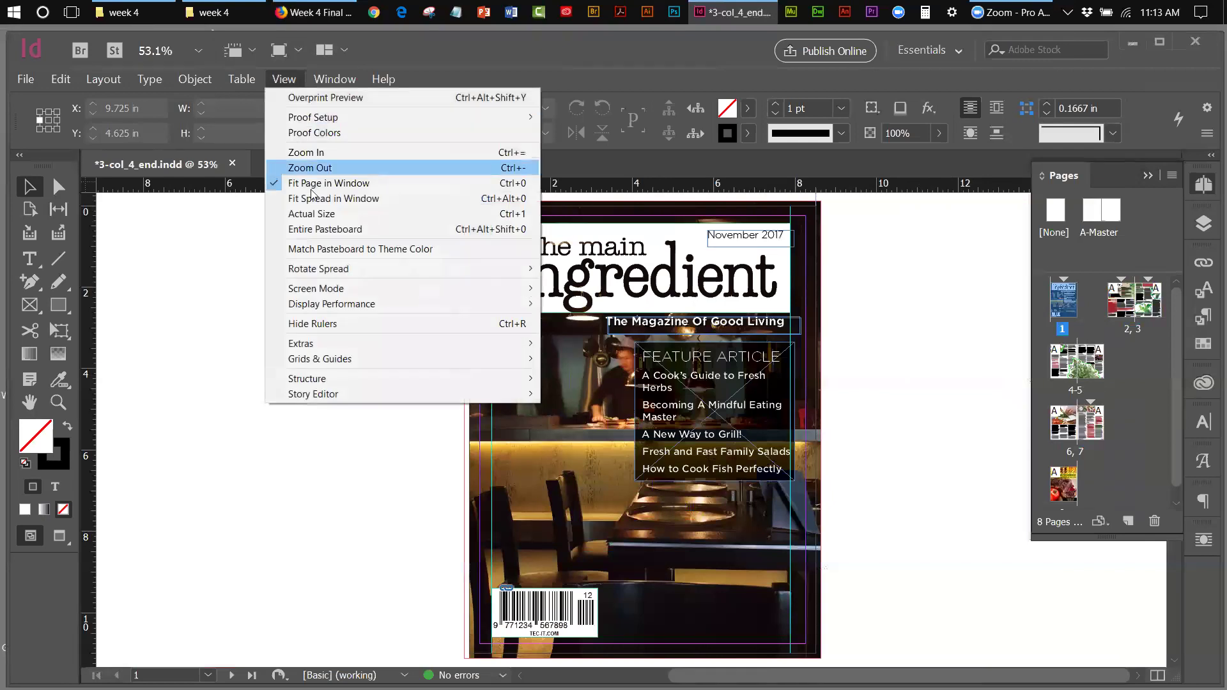
{"action": "mouse_move", "coordinate": [330, 288]}
{"action": "left_click", "coordinate": [583, 305]}
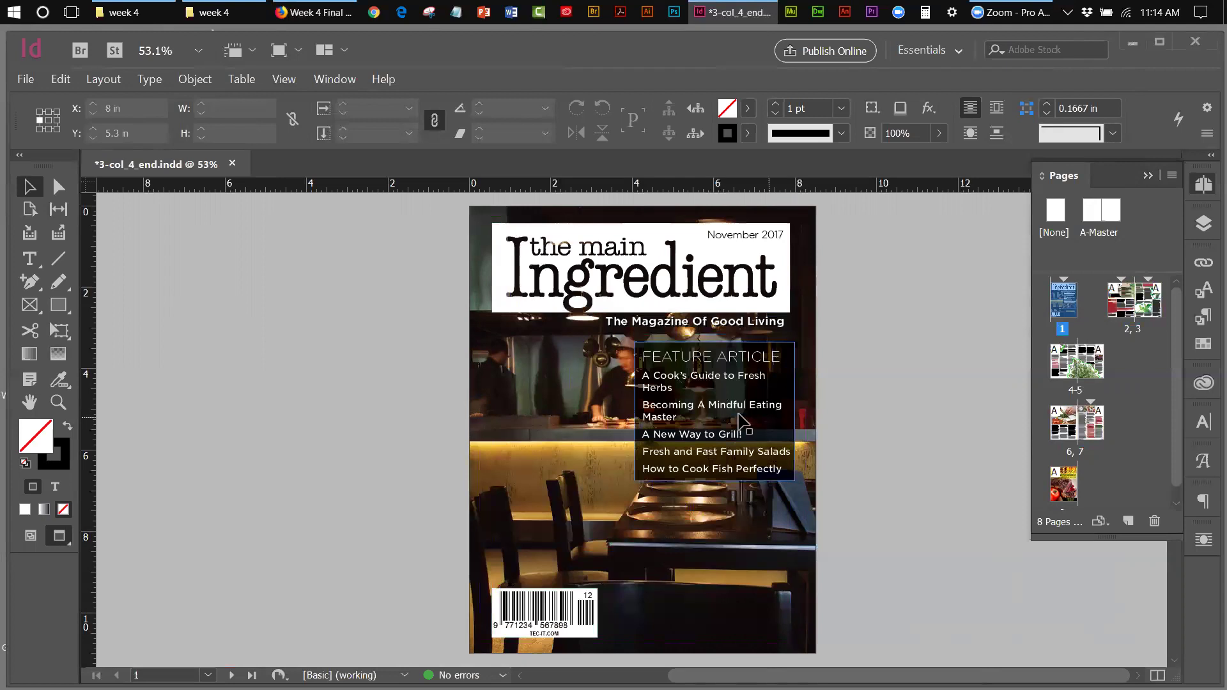
- Move the feature article text frame off the dark box and over the cover's left edge
{"action": "left_click_drag", "start_coordinate": [706, 384], "coordinate": [527, 391]}
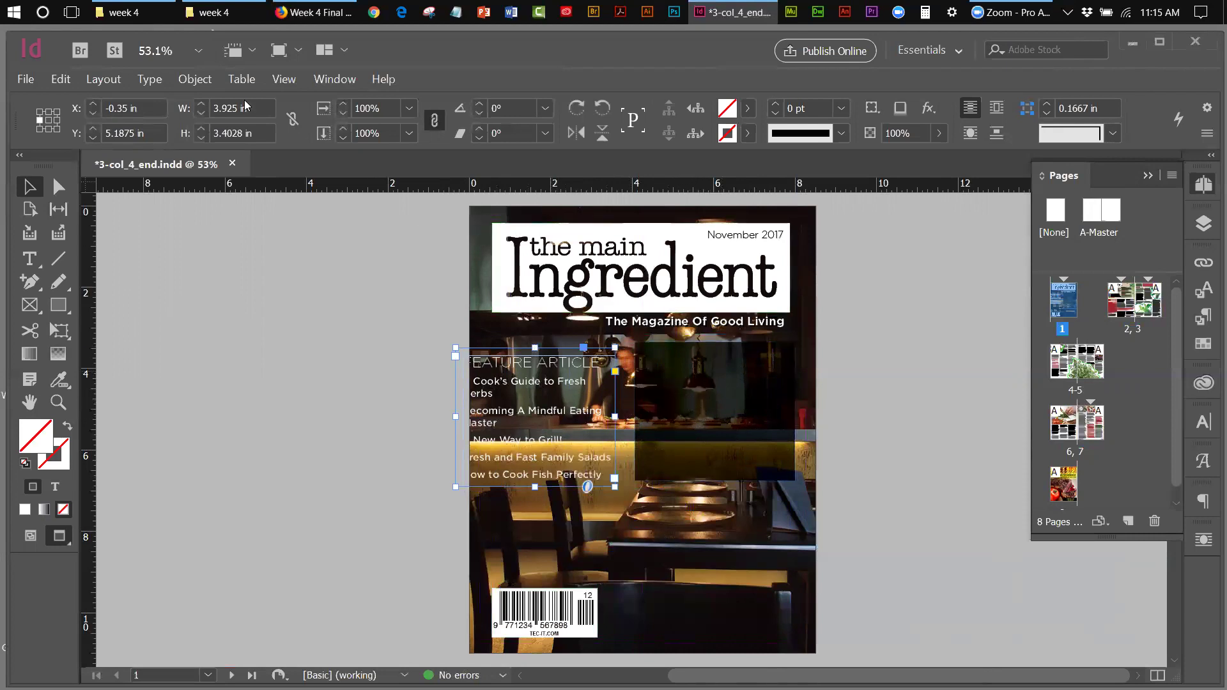
{"action": "left_click", "coordinate": [193, 81]}
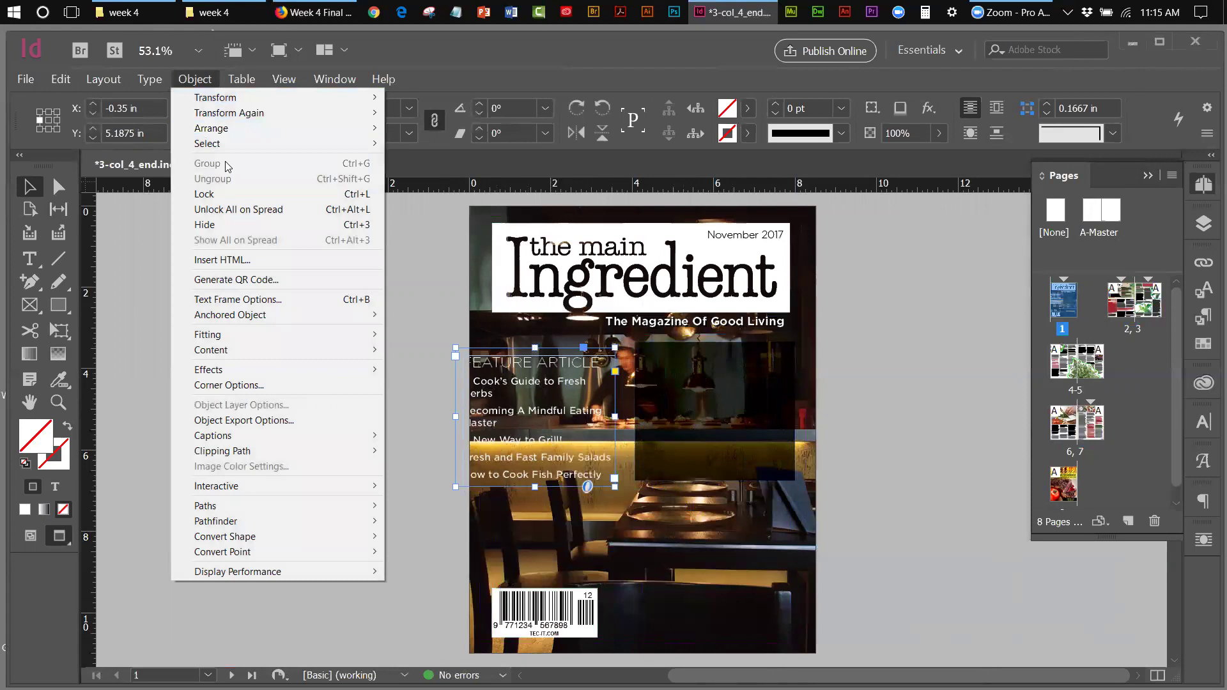
{"action": "mouse_move", "coordinate": [252, 325]}
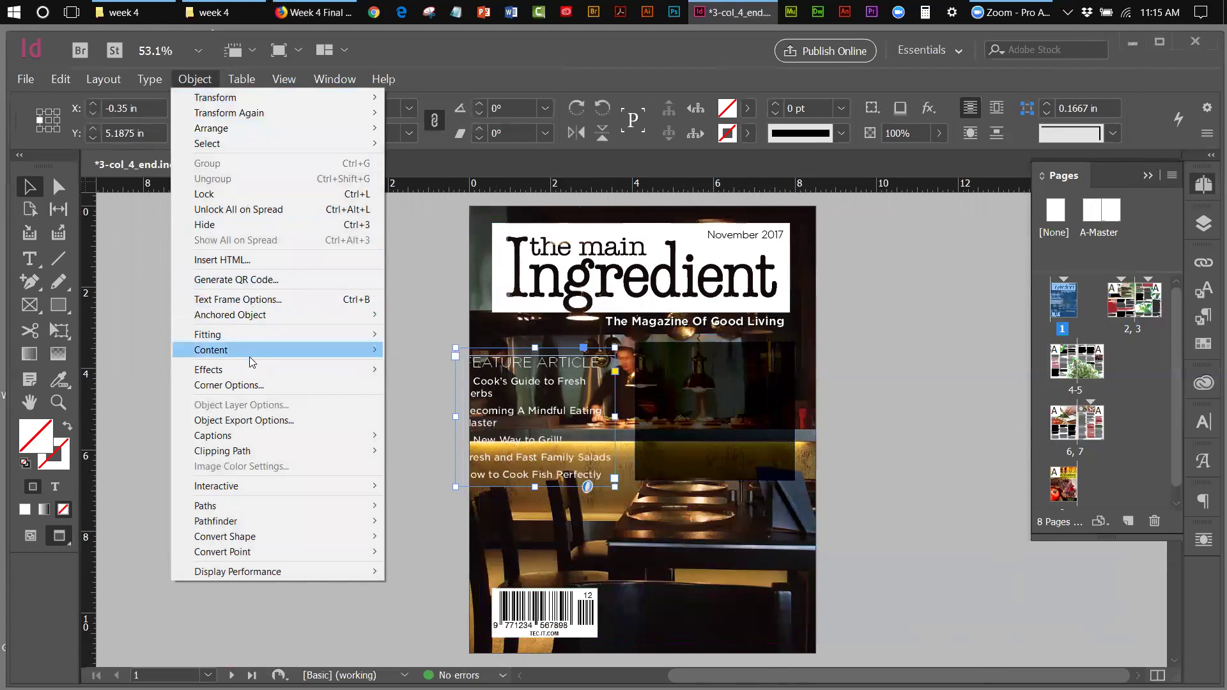
{"action": "mouse_move", "coordinate": [252, 372]}
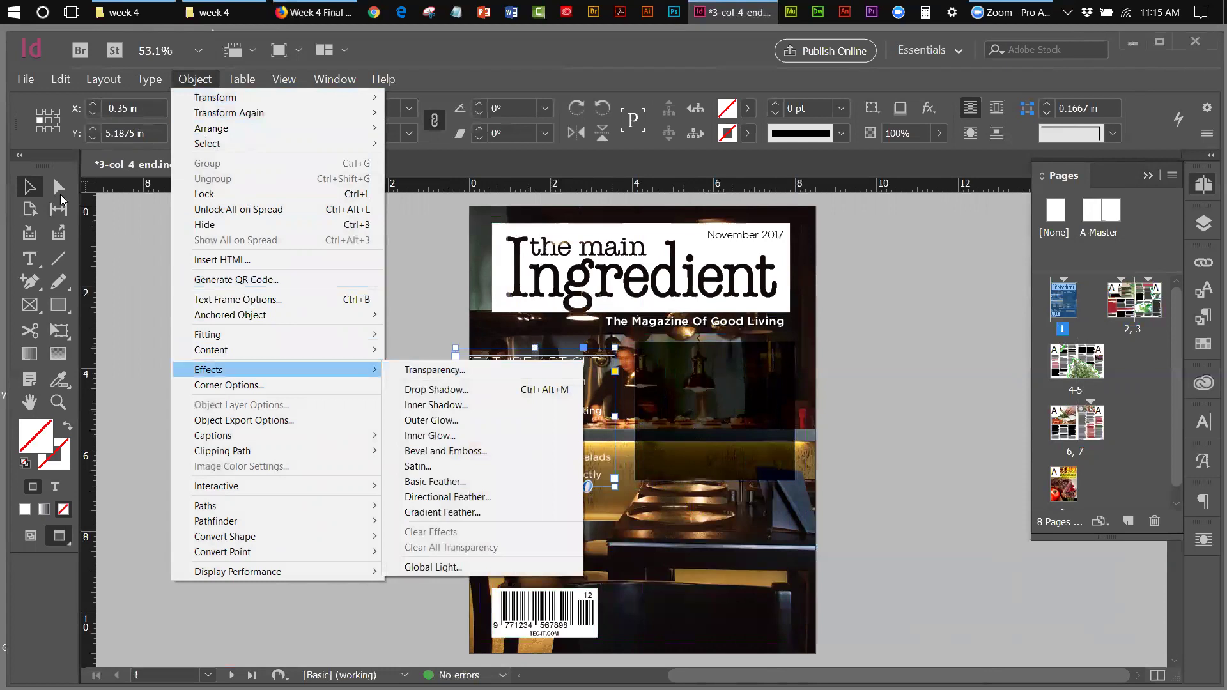
{"action": "left_click", "coordinate": [668, 391]}
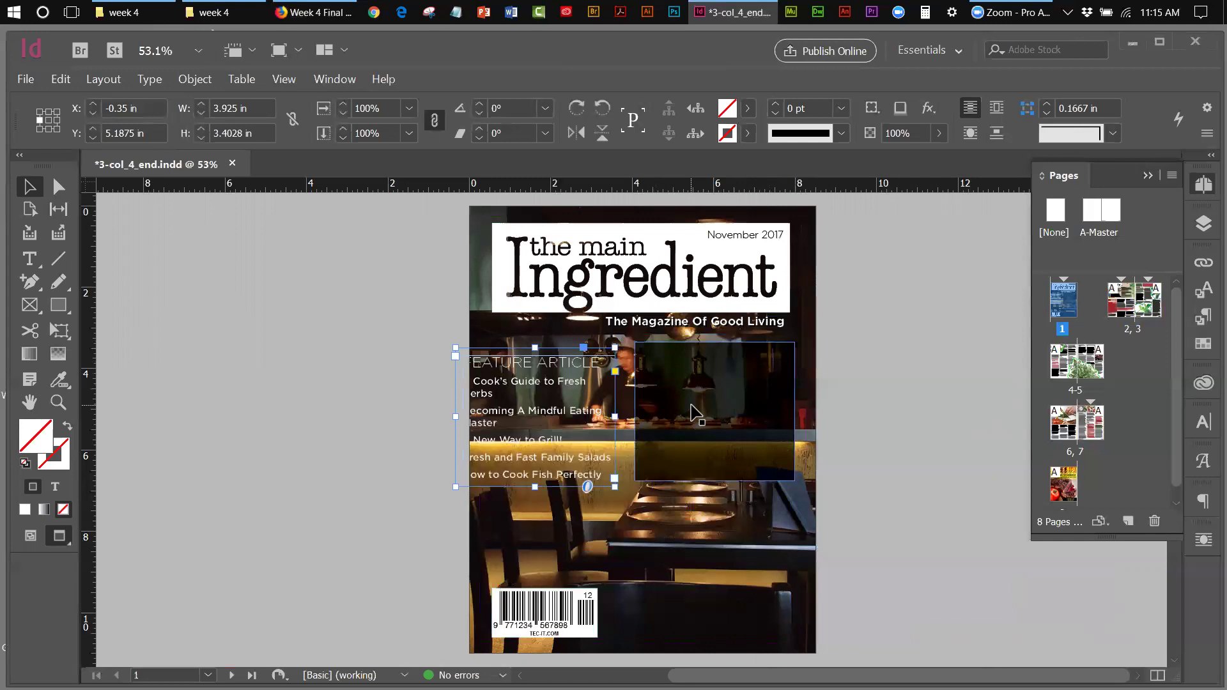
- Inspect the Transparency effect settings of the dark box on the cover, leaving its blending mode and opacity as they are
{"action": "left_click", "coordinate": [665, 364]}
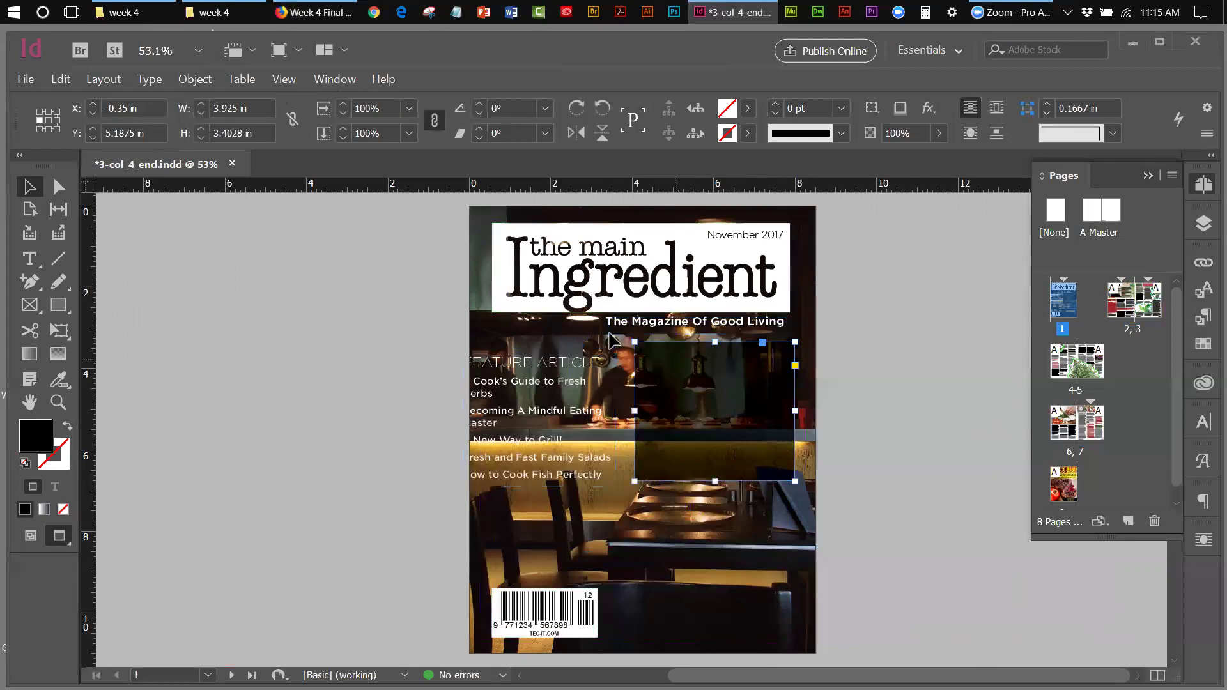
{"action": "left_click", "coordinate": [194, 79]}
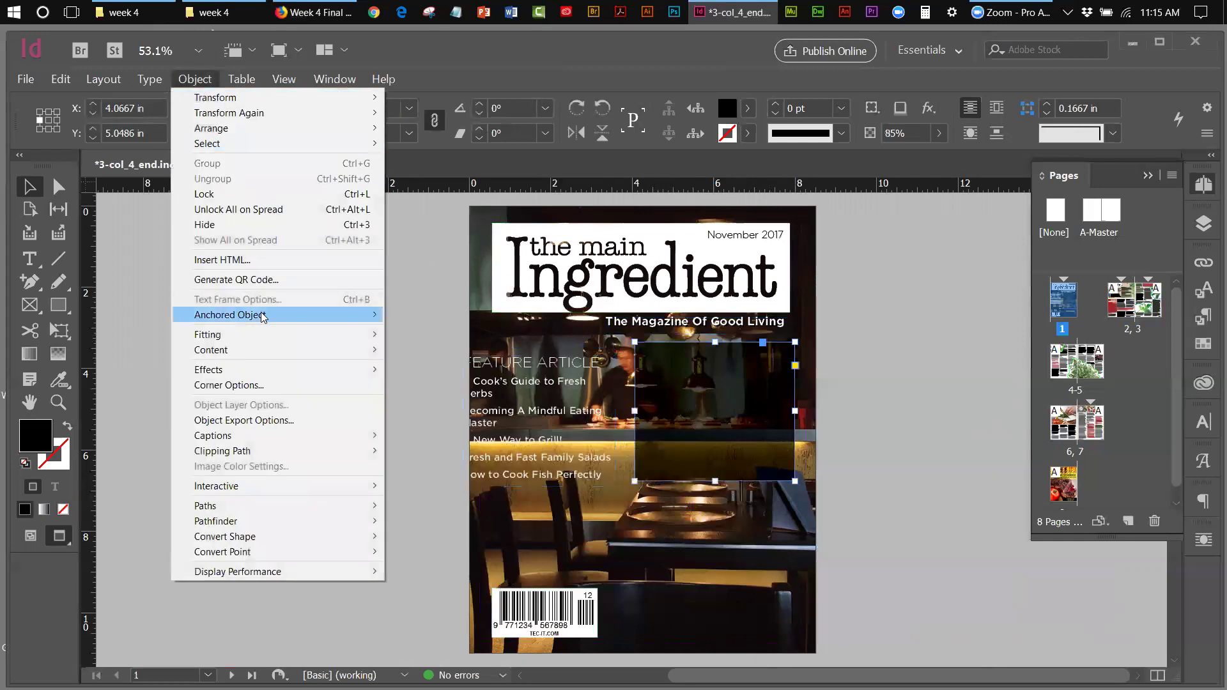
{"action": "mouse_move", "coordinate": [358, 371]}
{"action": "left_click", "coordinate": [404, 371]}
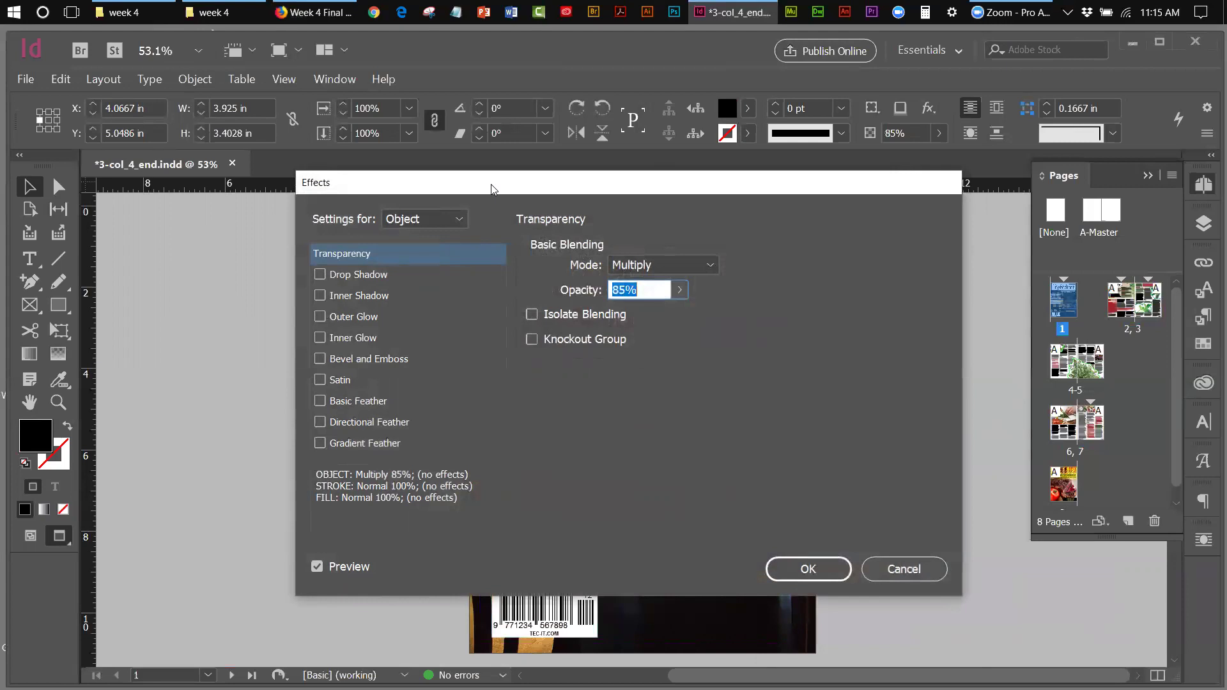
{"action": "left_click_drag", "start_coordinate": [491, 189], "coordinate": [240, 249]}
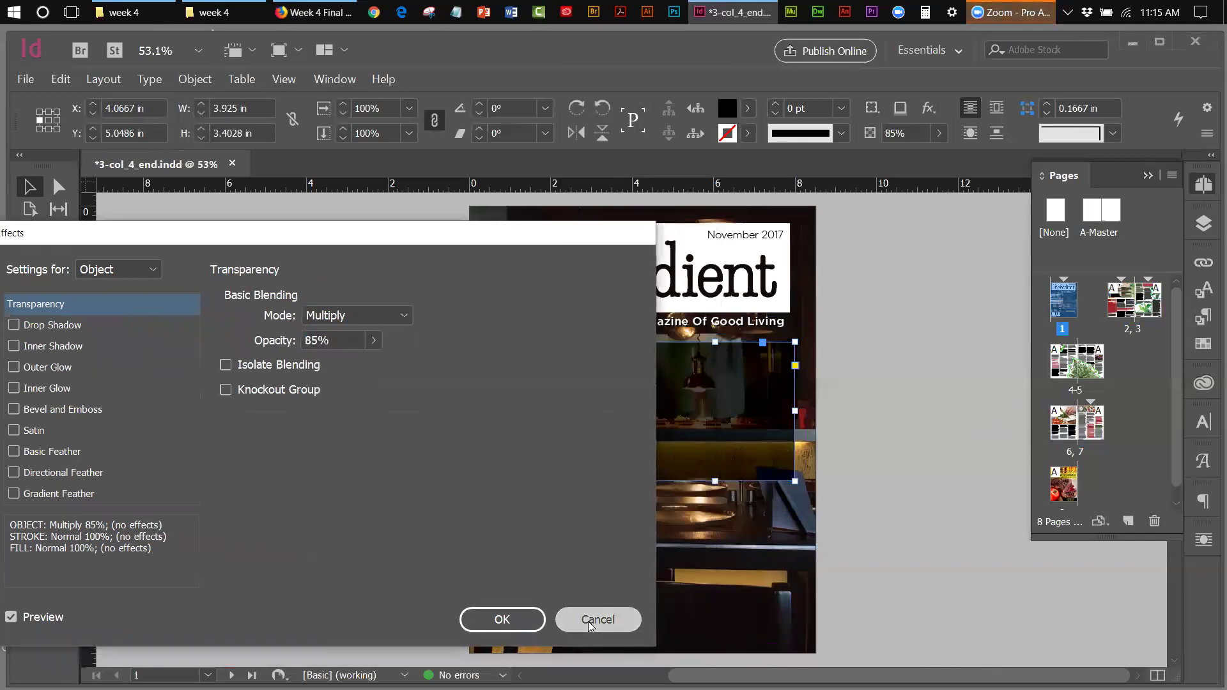
{"action": "key", "text": "Return"}
{"action": "scroll", "coordinate": [562, 421], "scroll_direction": "left", "scroll_amount": 5}
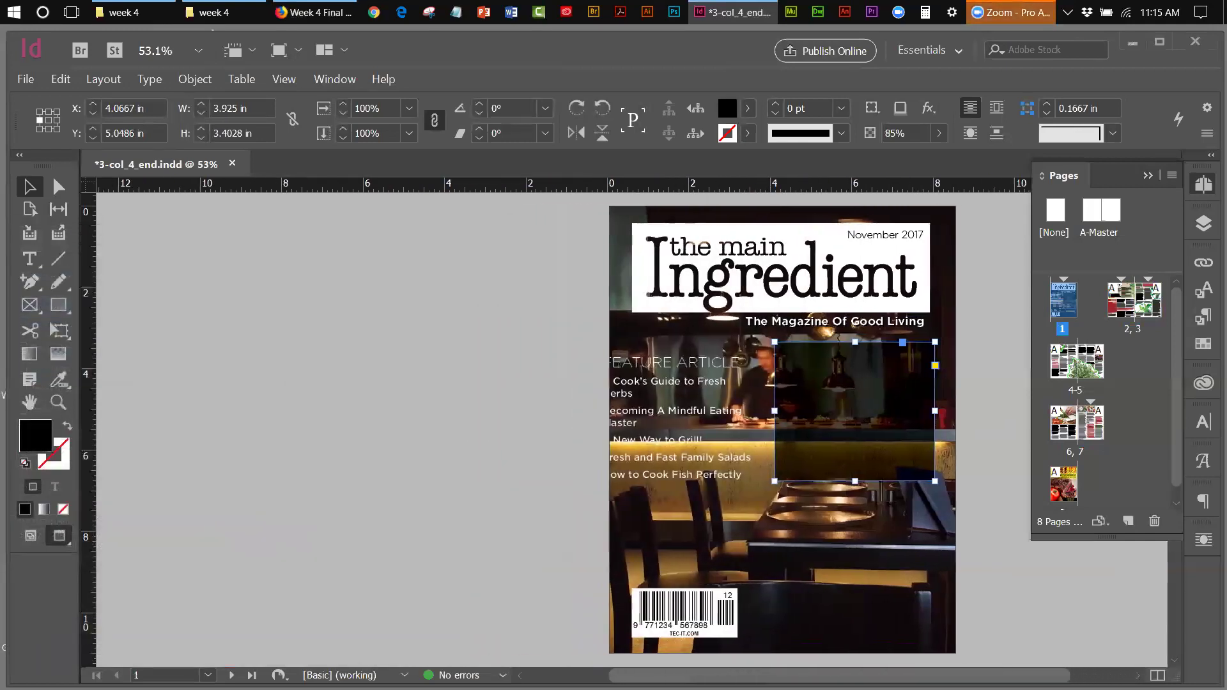
{"action": "left_click", "coordinate": [193, 78]}
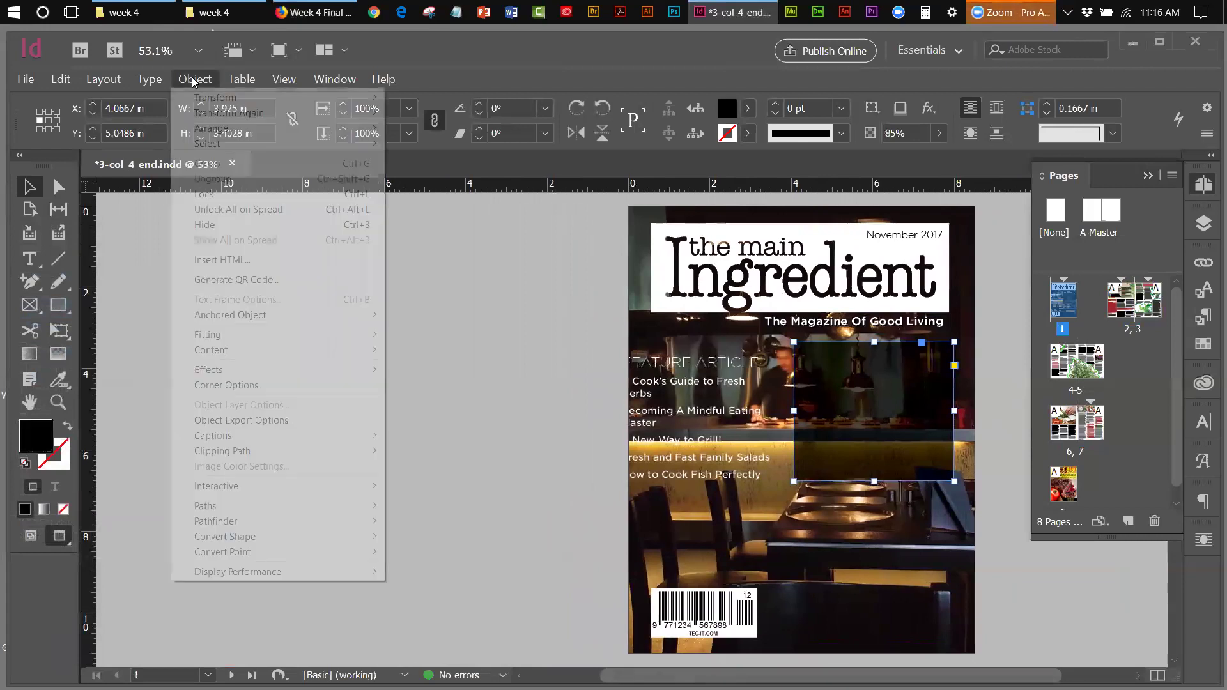
{"action": "mouse_move", "coordinate": [243, 369]}
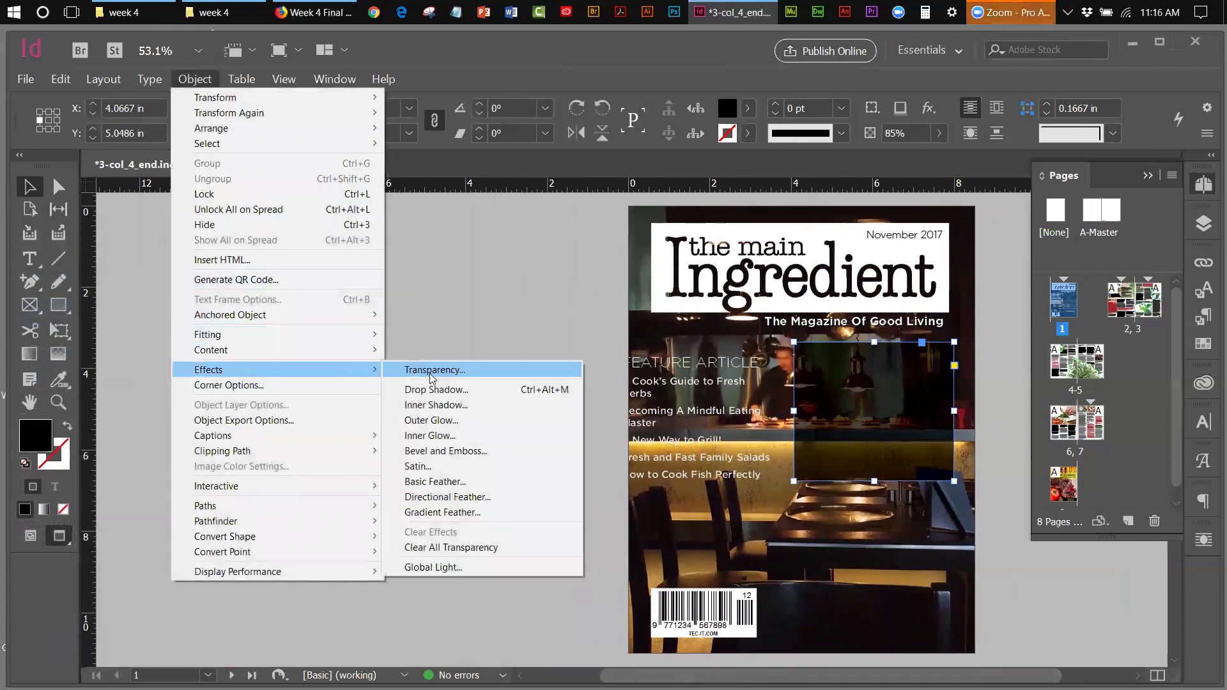
{"action": "left_click", "coordinate": [412, 365]}
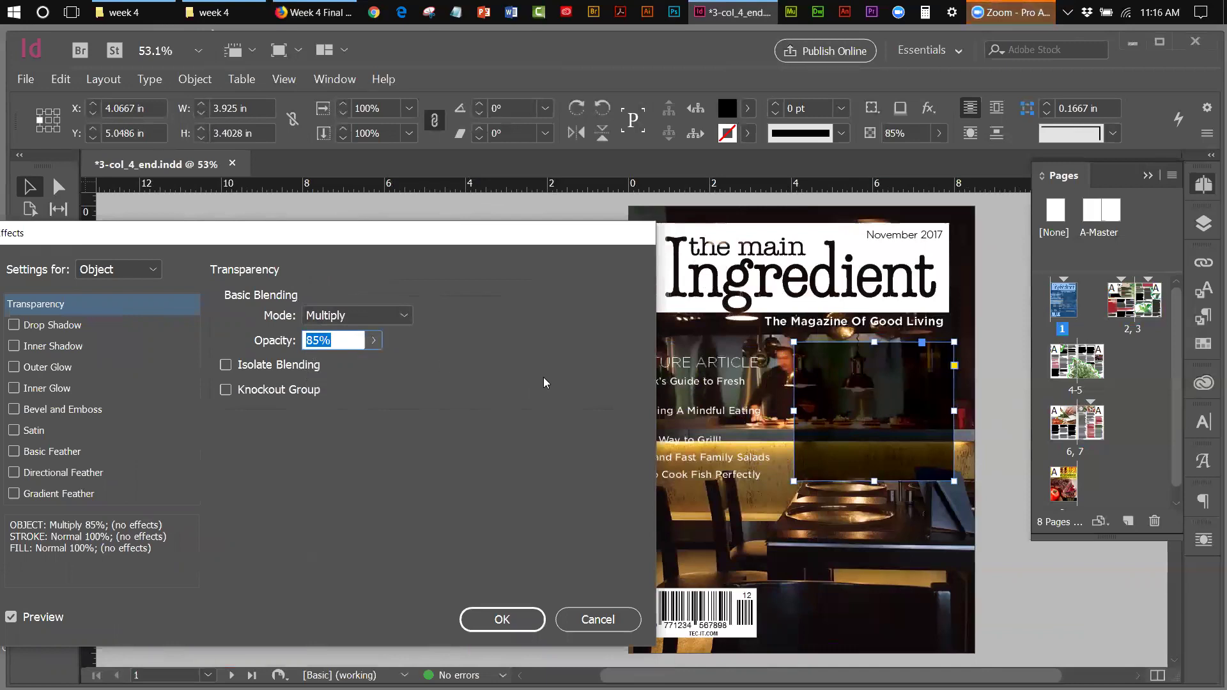
{"action": "left_click", "coordinate": [573, 619]}
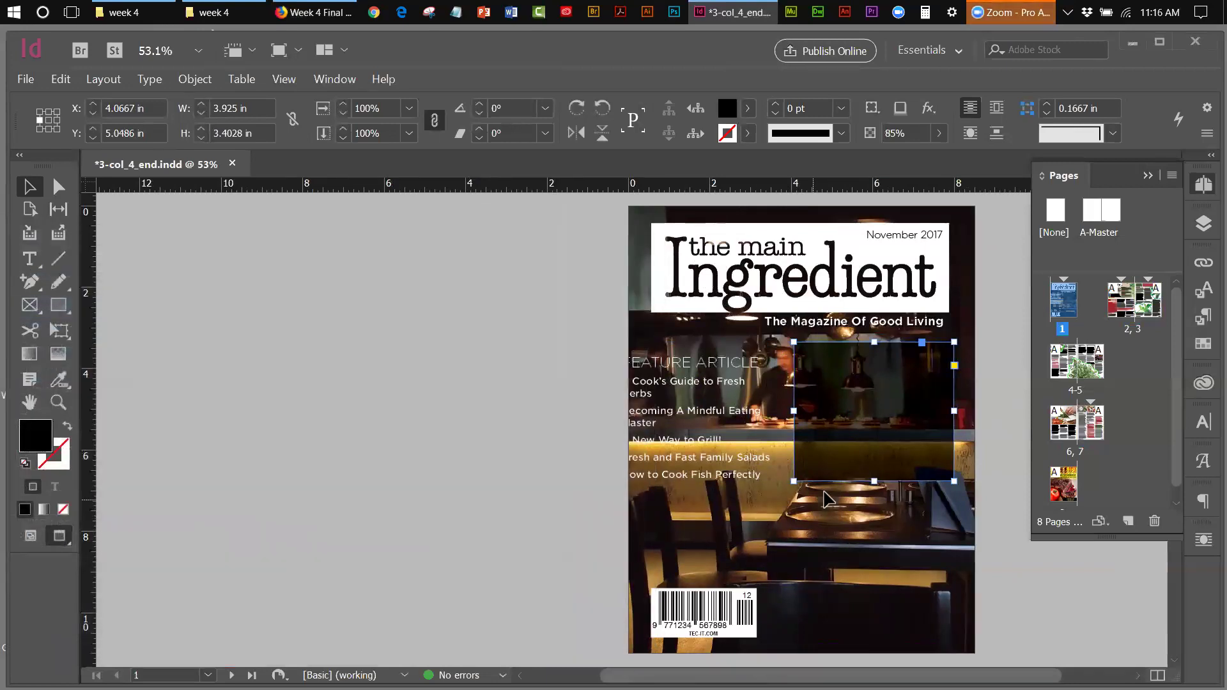
- Undo the last move of the feature article text frame and leave nothing selected
{"action": "left_click", "coordinate": [955, 421]}
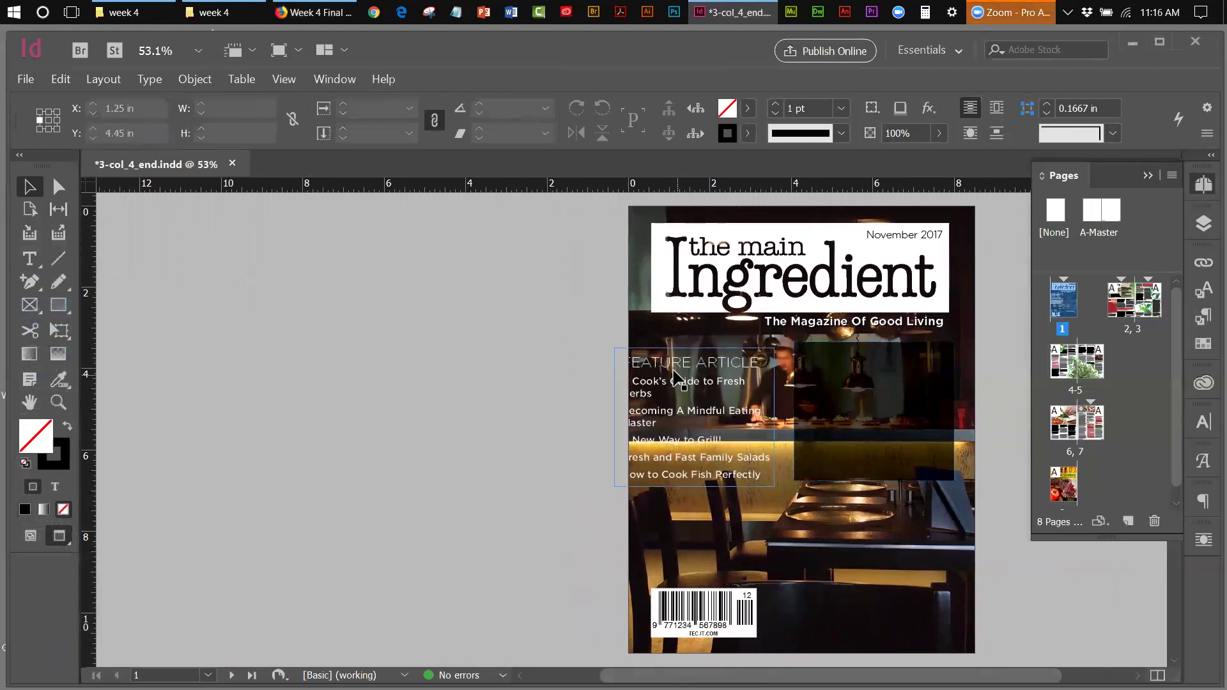
{"action": "left_click", "coordinate": [62, 78]}
{"action": "left_click", "coordinate": [70, 97]}
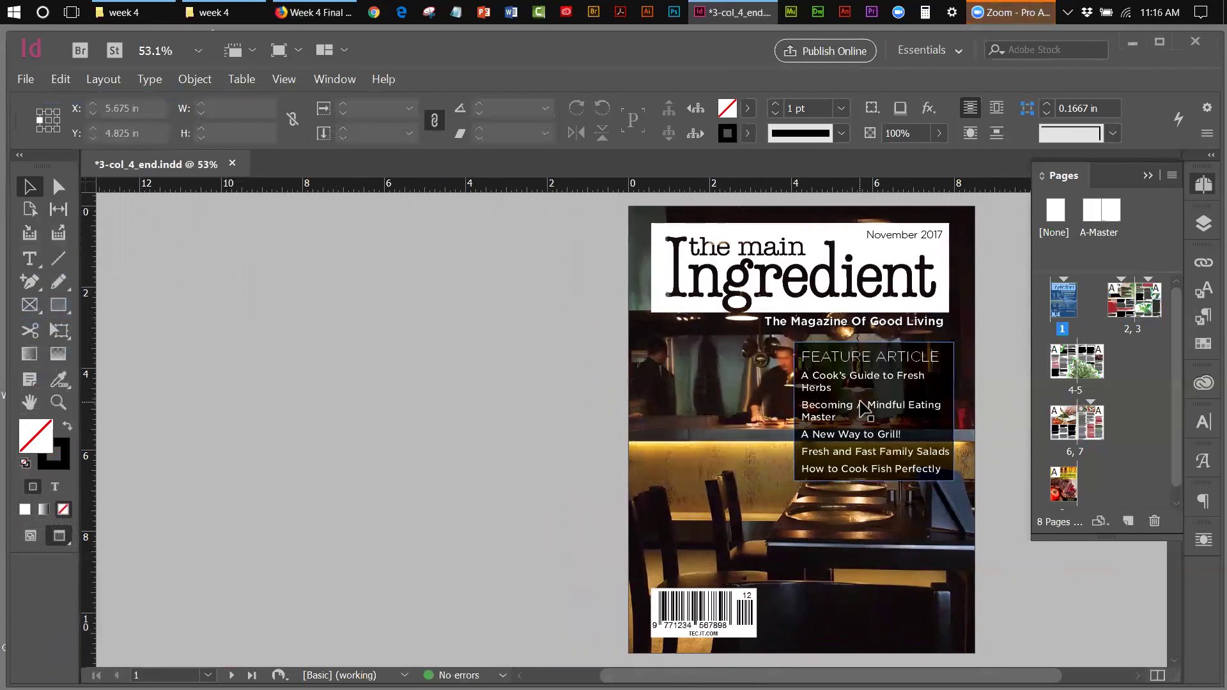
{"action": "left_click", "coordinate": [452, 315]}
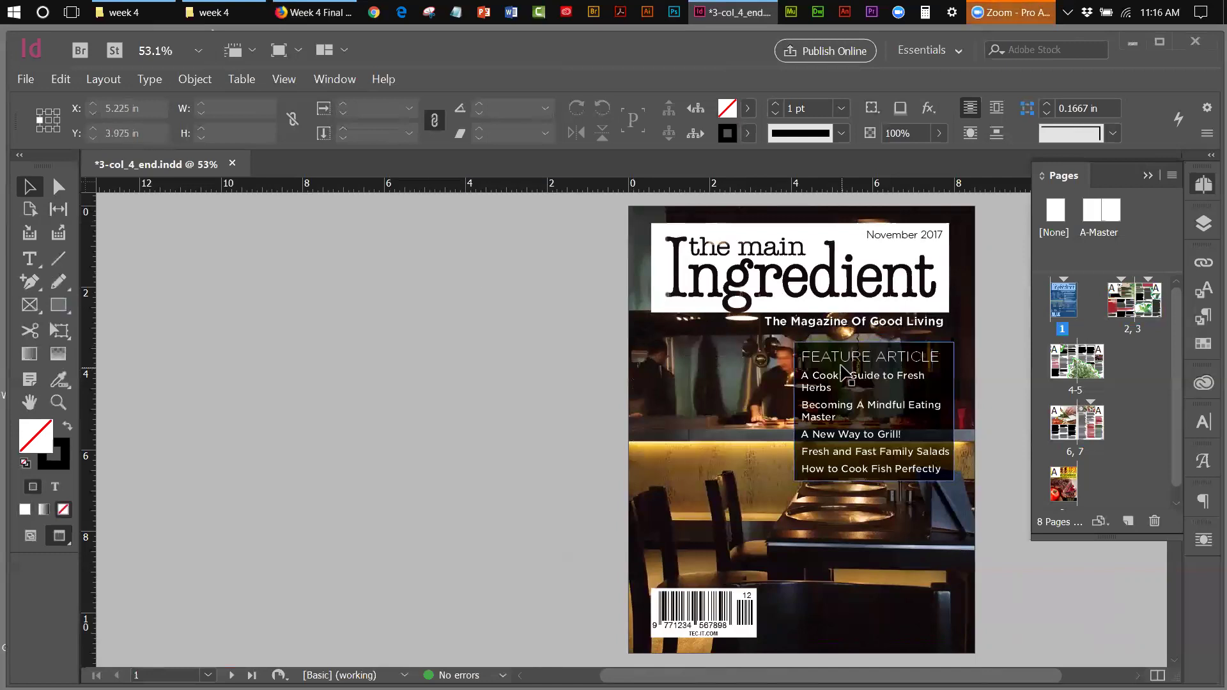
- Try the Multiply blending mode on the cover's feature article text frame and return it to Normal
{"action": "left_click", "coordinate": [838, 369]}
{"action": "key", "text": "z"}
{"action": "left_click", "coordinate": [795, 436]}
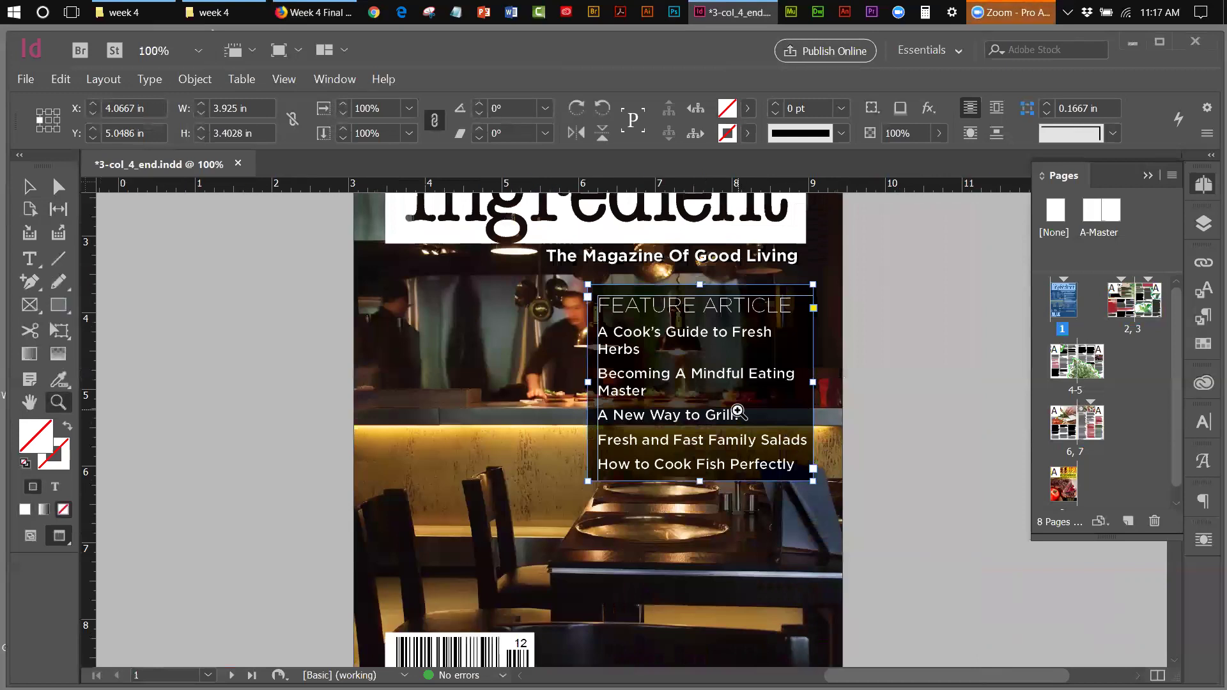
{"action": "left_click", "coordinate": [728, 411]}
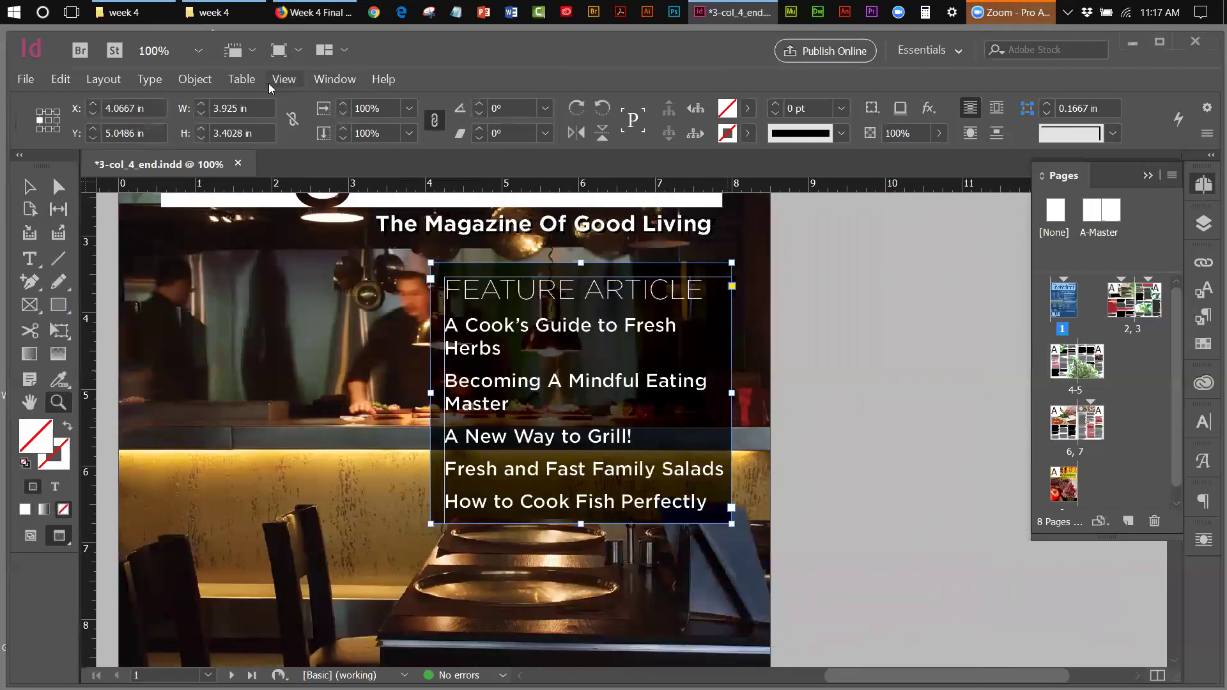
{"action": "left_click", "coordinate": [195, 79]}
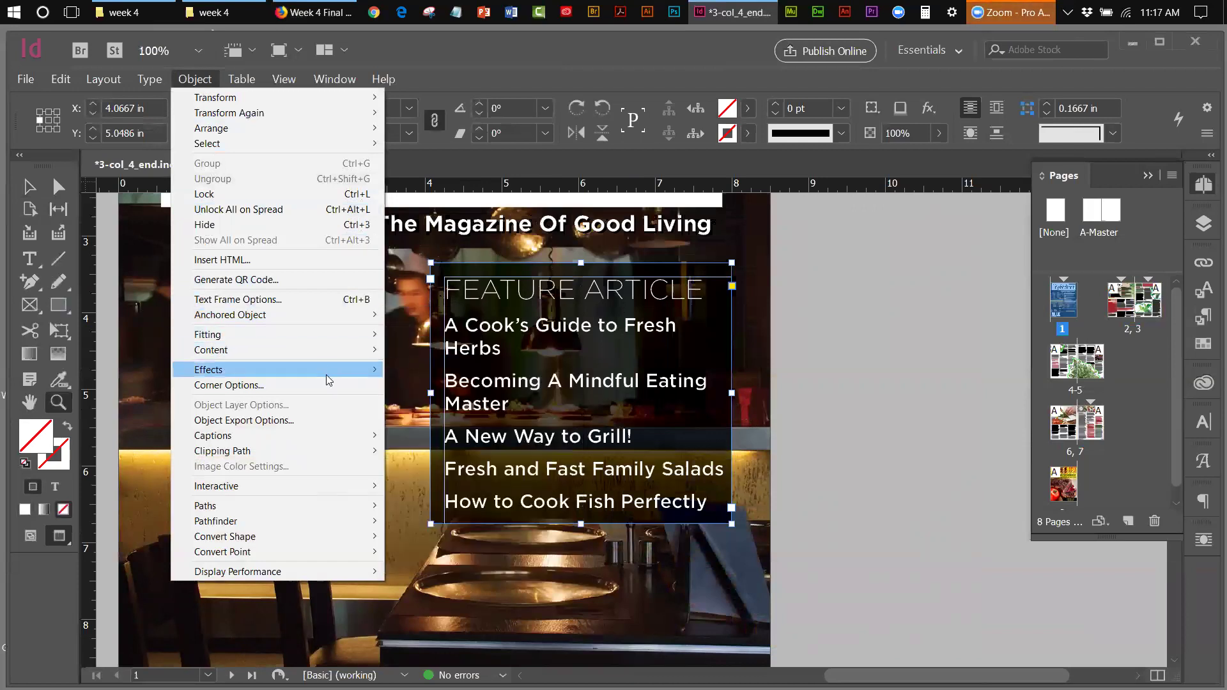
{"action": "mouse_move", "coordinate": [326, 376]}
{"action": "left_click", "coordinate": [411, 370]}
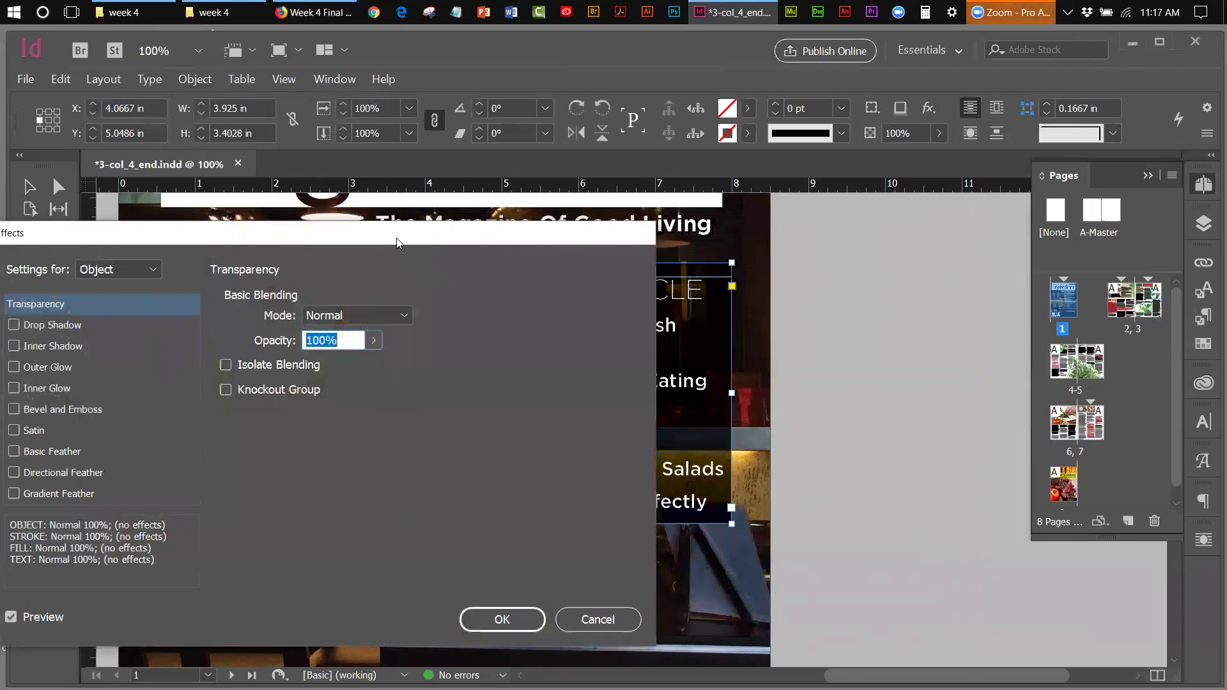
{"action": "left_click_drag", "start_coordinate": [396, 242], "coordinate": [140, 199]}
{"action": "left_click", "coordinate": [151, 271]}
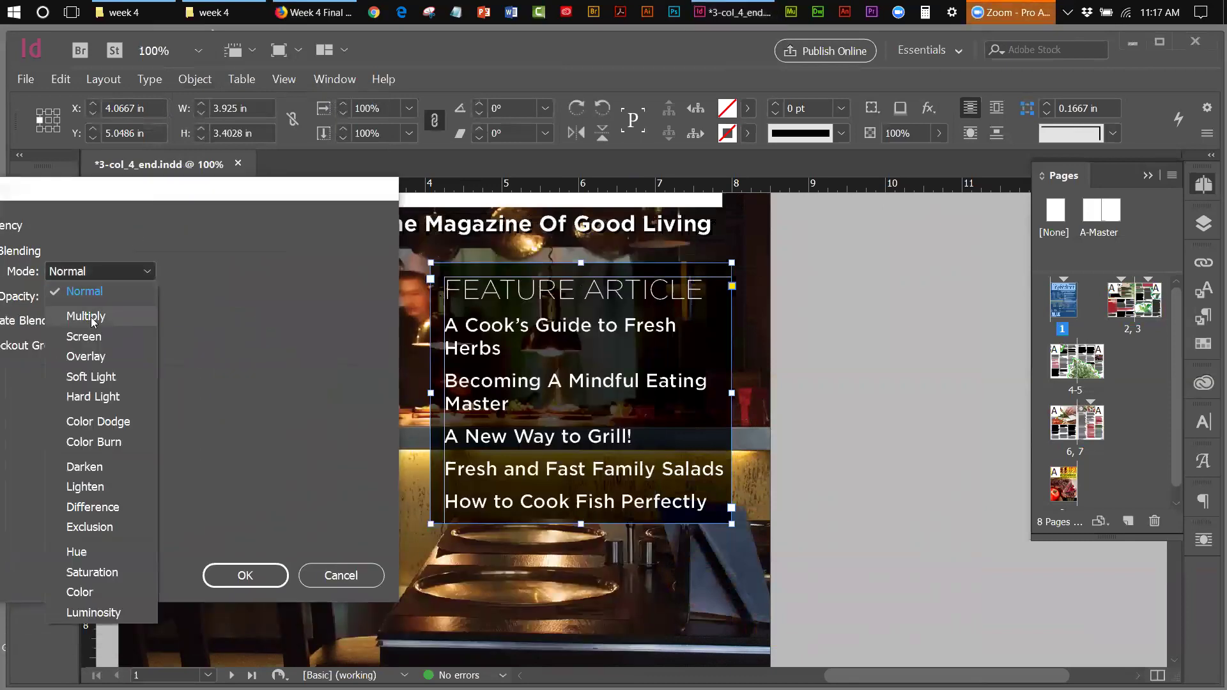
{"action": "left_click", "coordinate": [92, 319]}
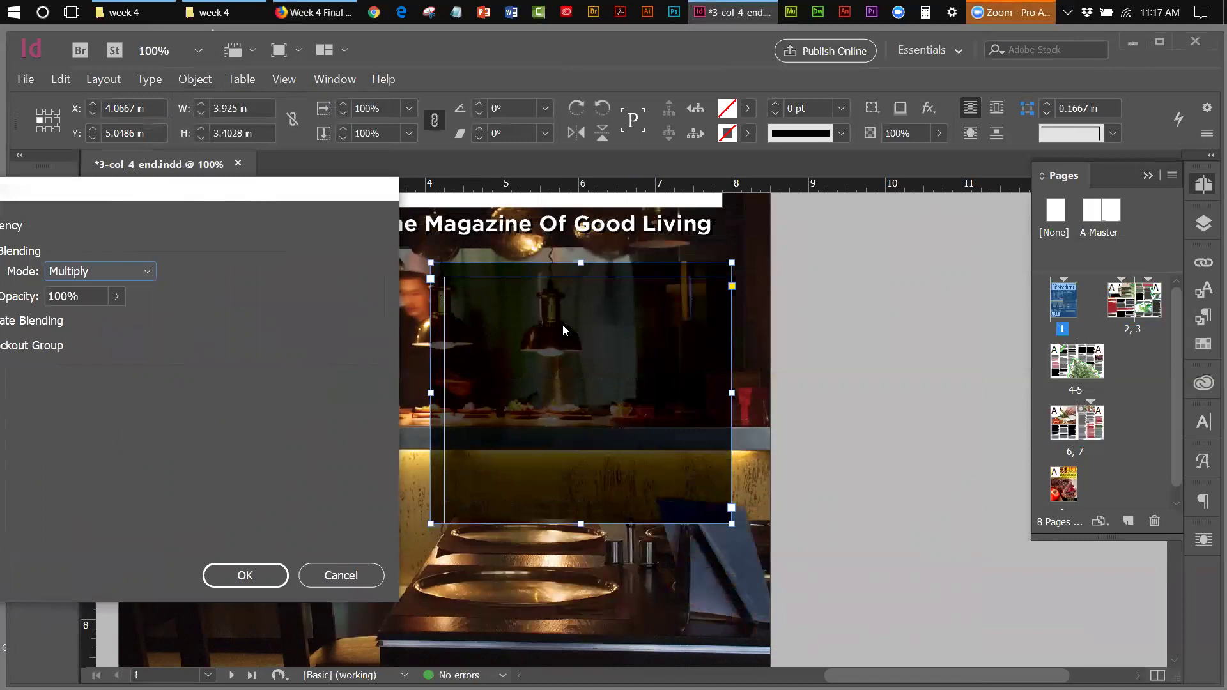
{"action": "left_click", "coordinate": [144, 275]}
{"action": "left_click", "coordinate": [99, 293]}
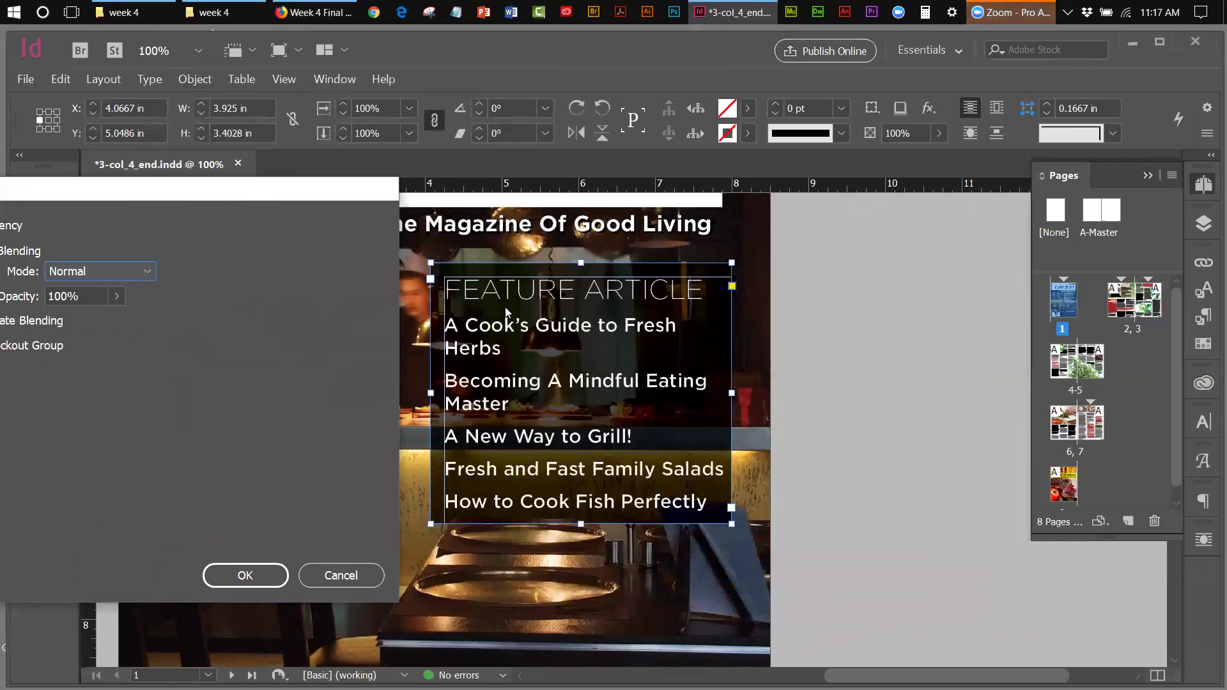
- Lower the feature article text frame's opacity to 85% and compare the Multiply blending mode with Normal
{"action": "left_click", "coordinate": [116, 295]}
{"action": "mouse_move", "coordinate": [115, 320]}
{"action": "left_mouse_down"}
{"action": "mouse_move", "coordinate": [77, 324]}
{"action": "mouse_move", "coordinate": [103, 325]}
{"action": "left_mouse_up"}
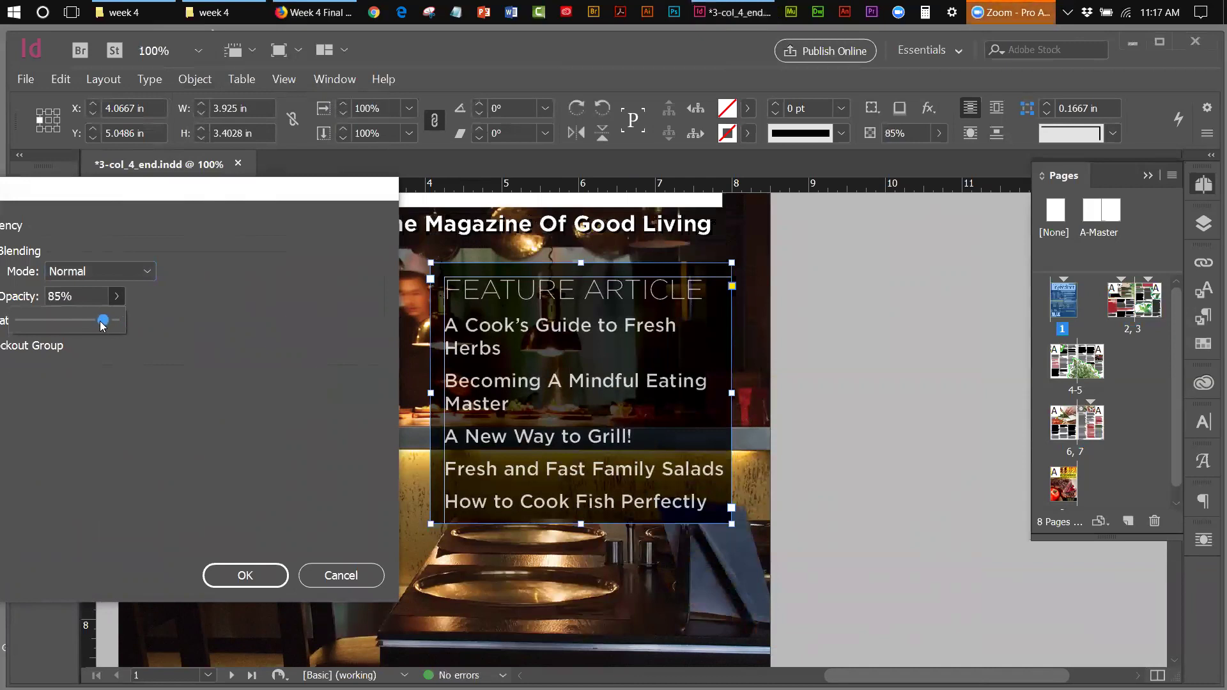
{"action": "left_click", "coordinate": [146, 272]}
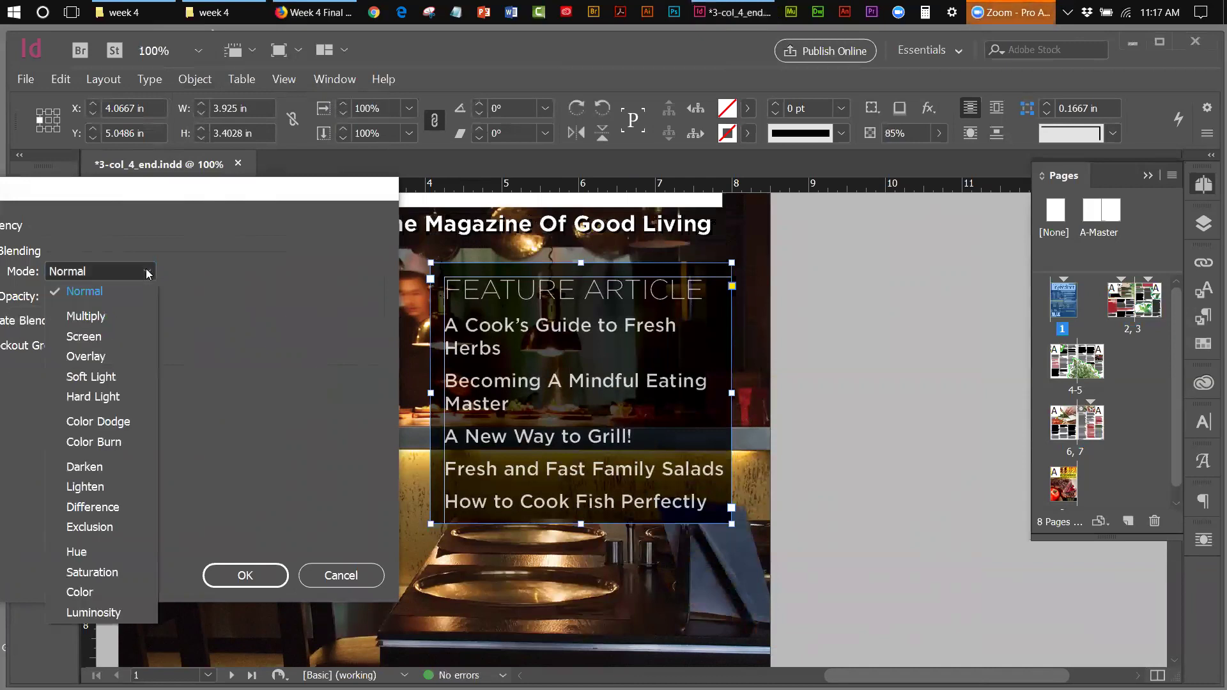
{"action": "left_click", "coordinate": [88, 317]}
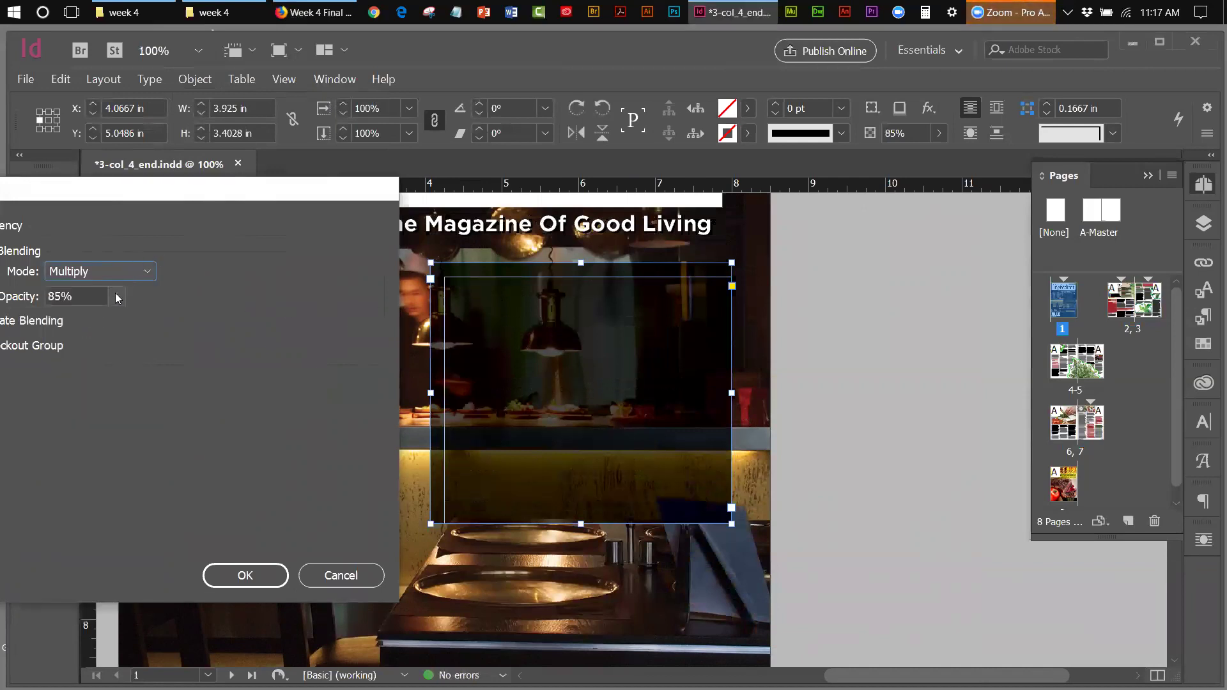
{"action": "left_click", "coordinate": [148, 272]}
{"action": "left_click", "coordinate": [80, 291]}
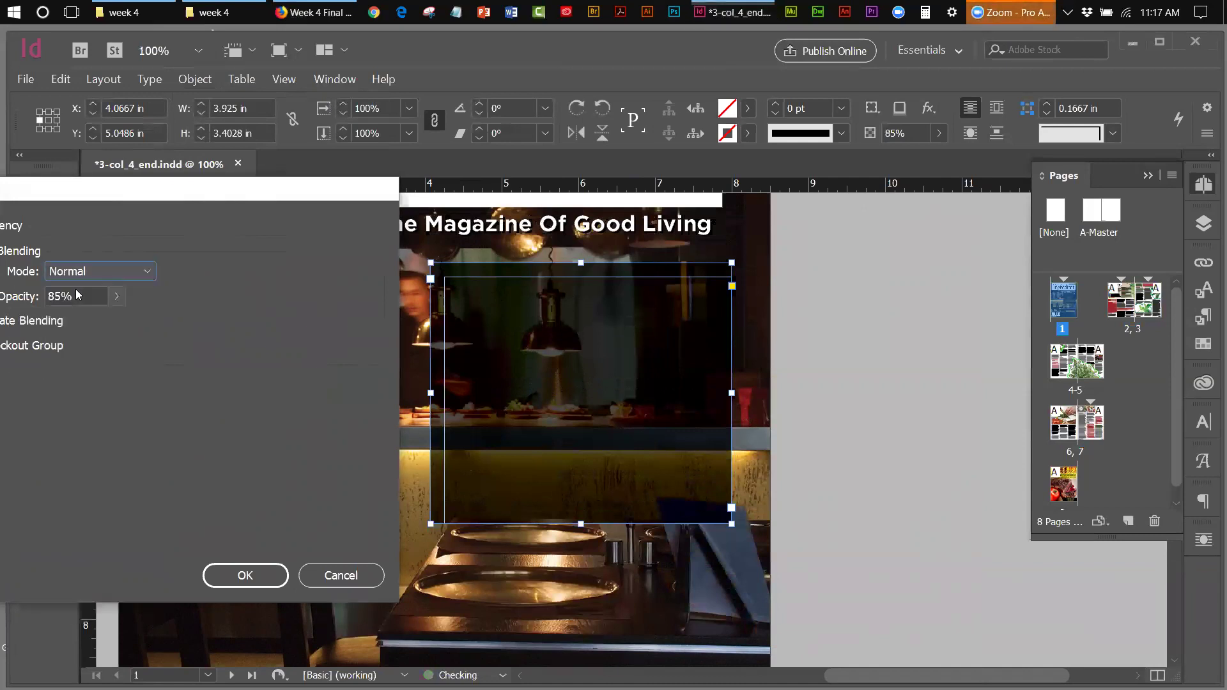
- Restore the feature article text to 100% opacity, discard the effect changes and leave nothing selected
{"action": "left_click", "coordinate": [116, 296]}
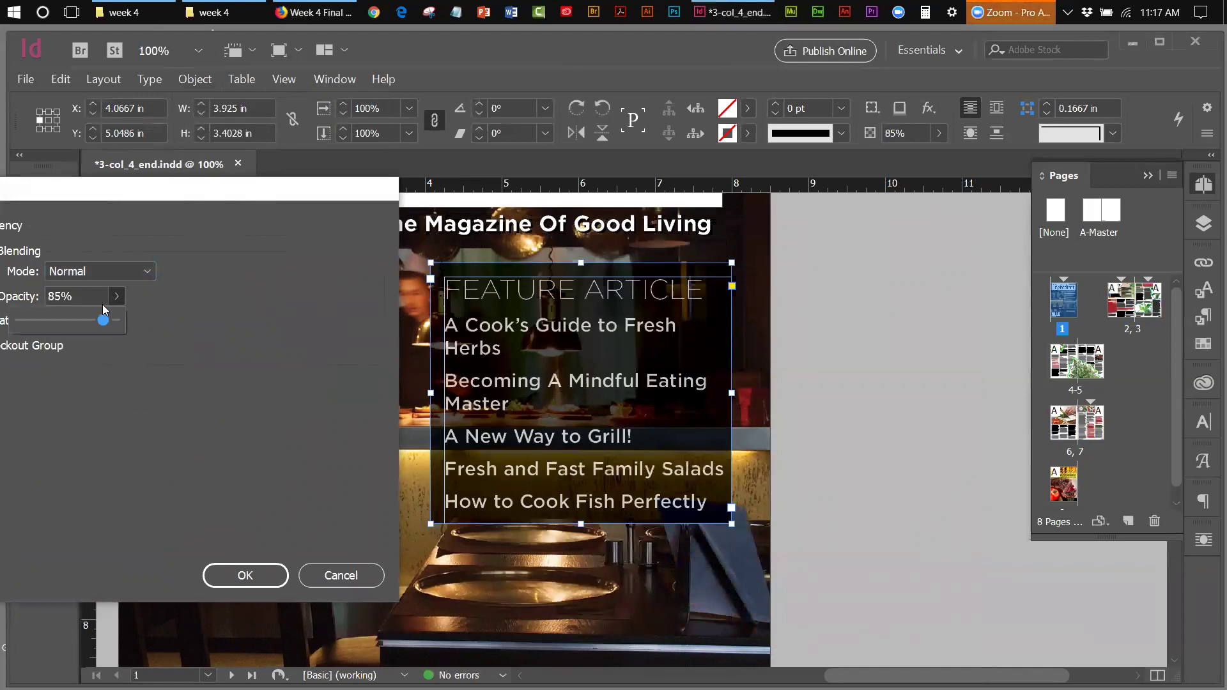
{"action": "left_click_drag", "start_coordinate": [104, 321], "coordinate": [321, 333]}
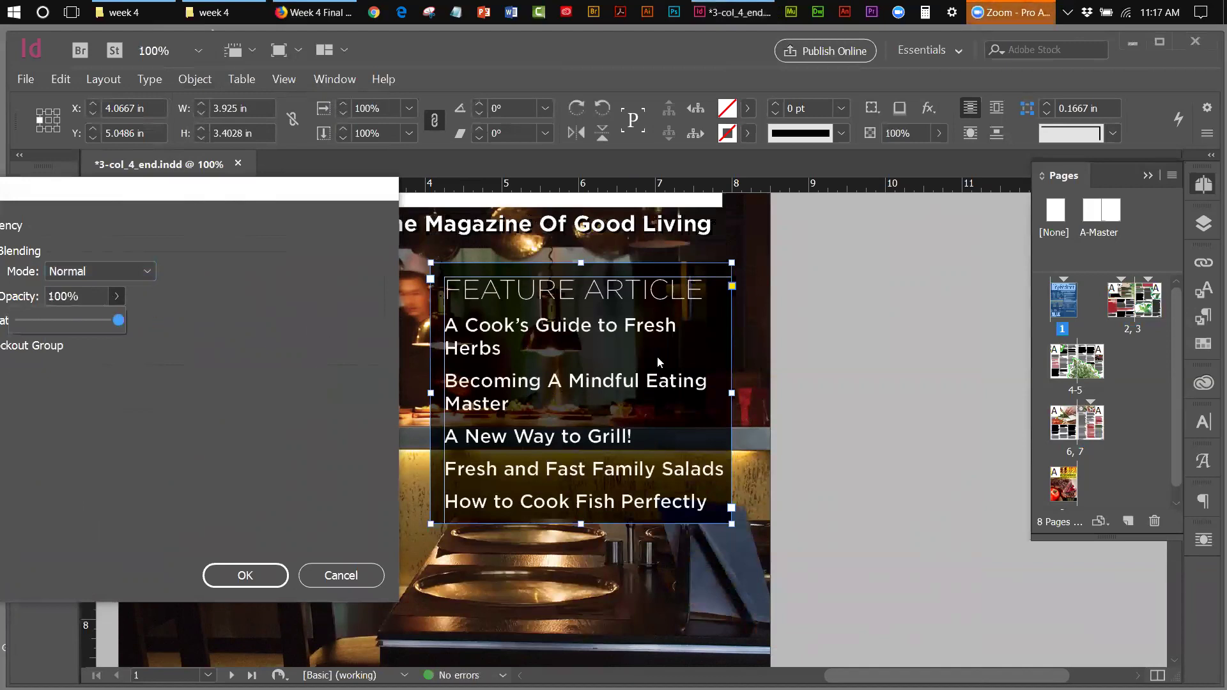
{"action": "left_click", "coordinate": [327, 575]}
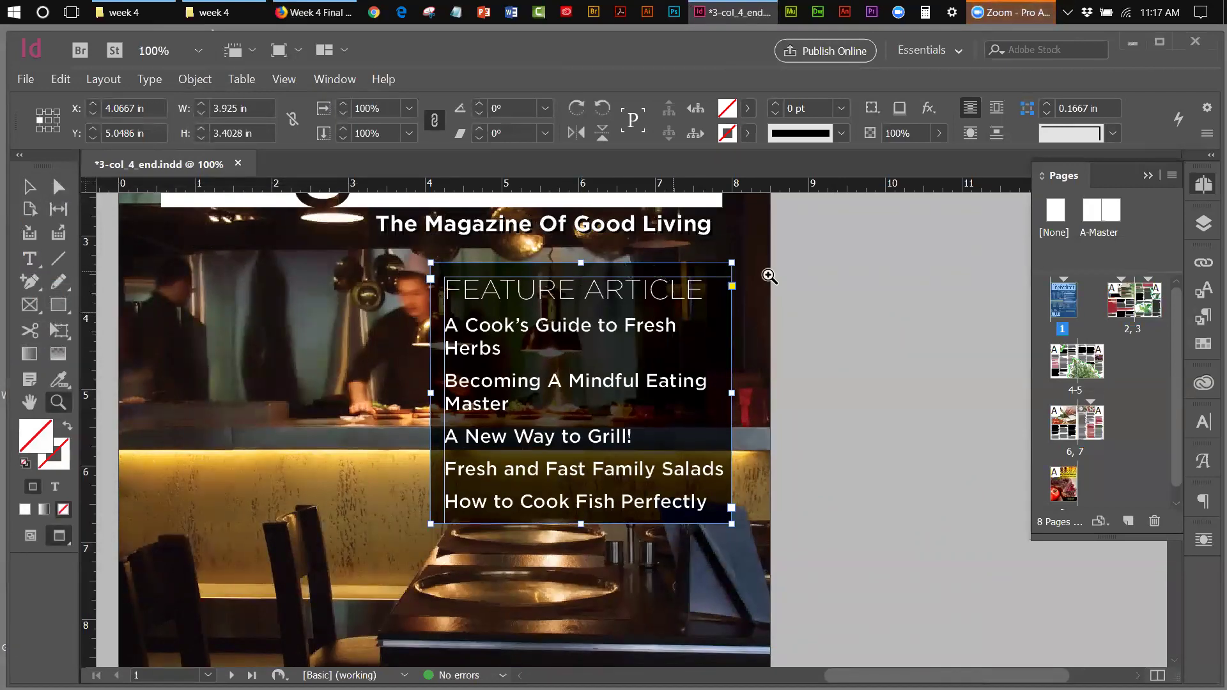
{"action": "left_click", "coordinate": [30, 184]}
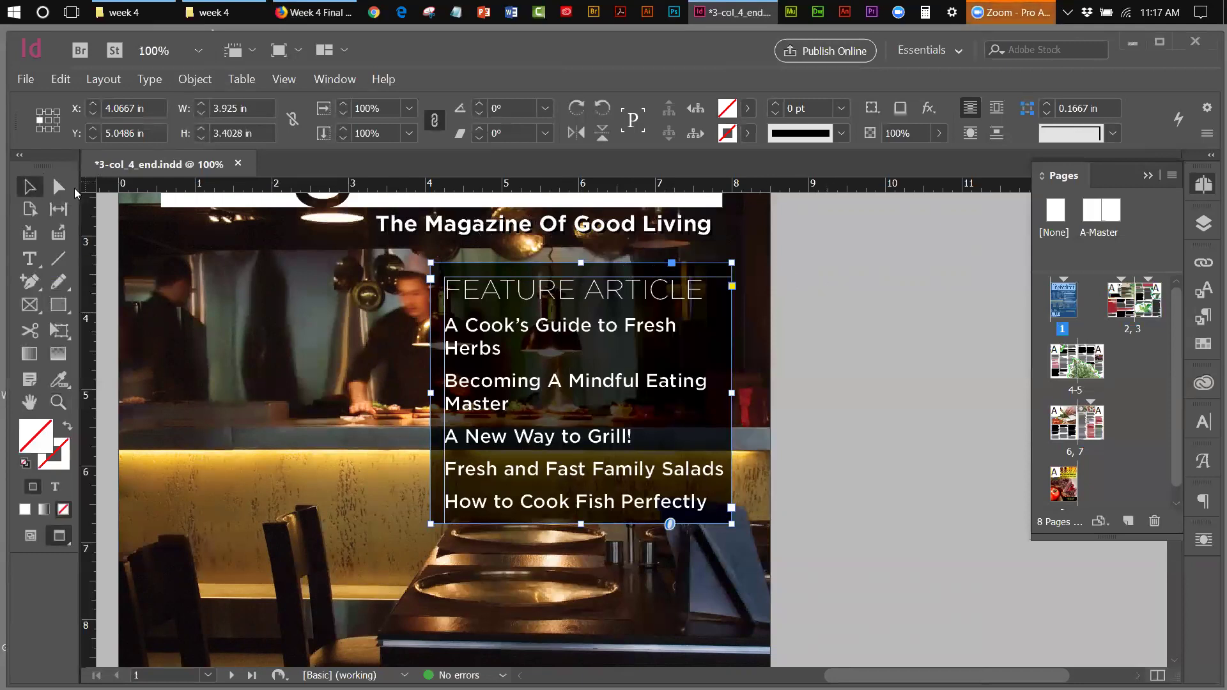
{"action": "left_click", "coordinate": [884, 331]}
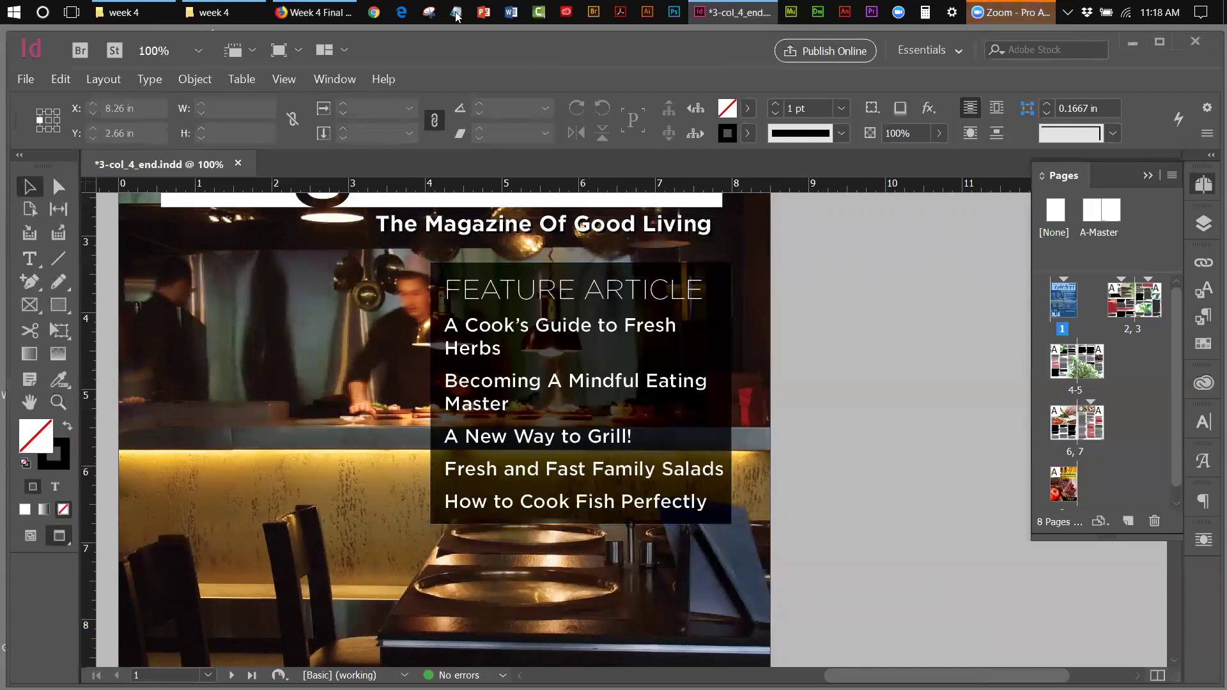
- Inspect the Text Frame Options of the Table of Contents frame on the pages 2–3 spread, keeping its settings
{"action": "left_click", "coordinate": [283, 78]}
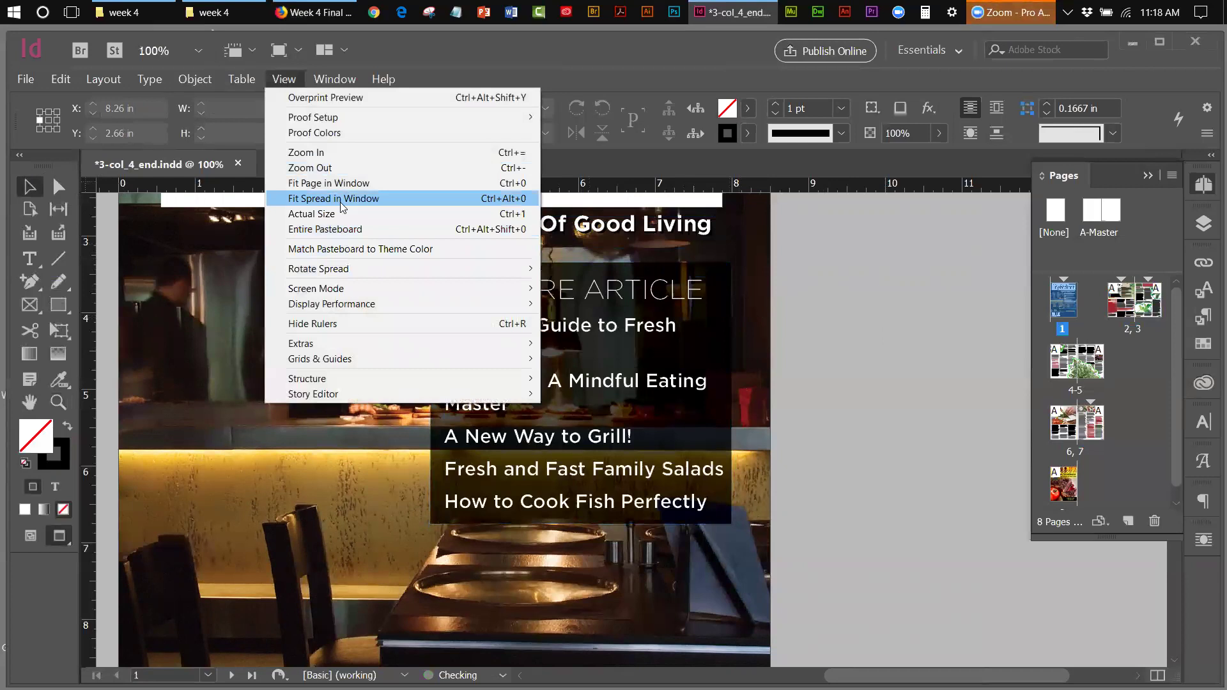
{"action": "left_click", "coordinate": [389, 198]}
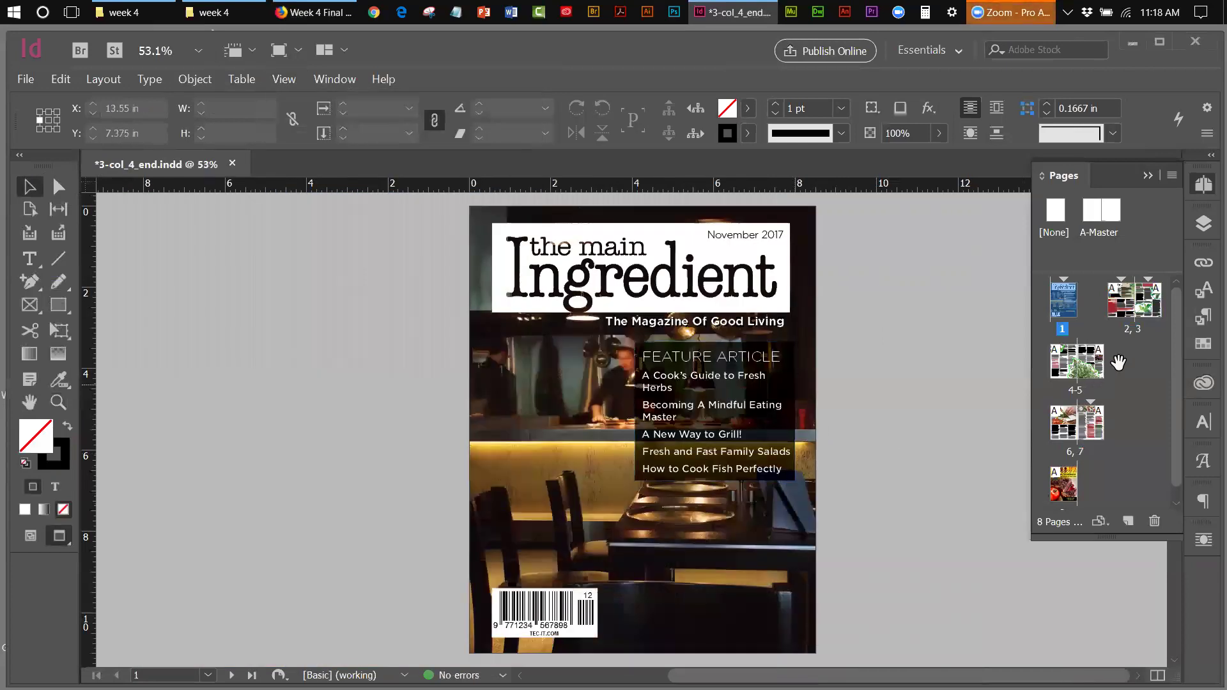
{"action": "double_click", "coordinate": [1134, 329]}
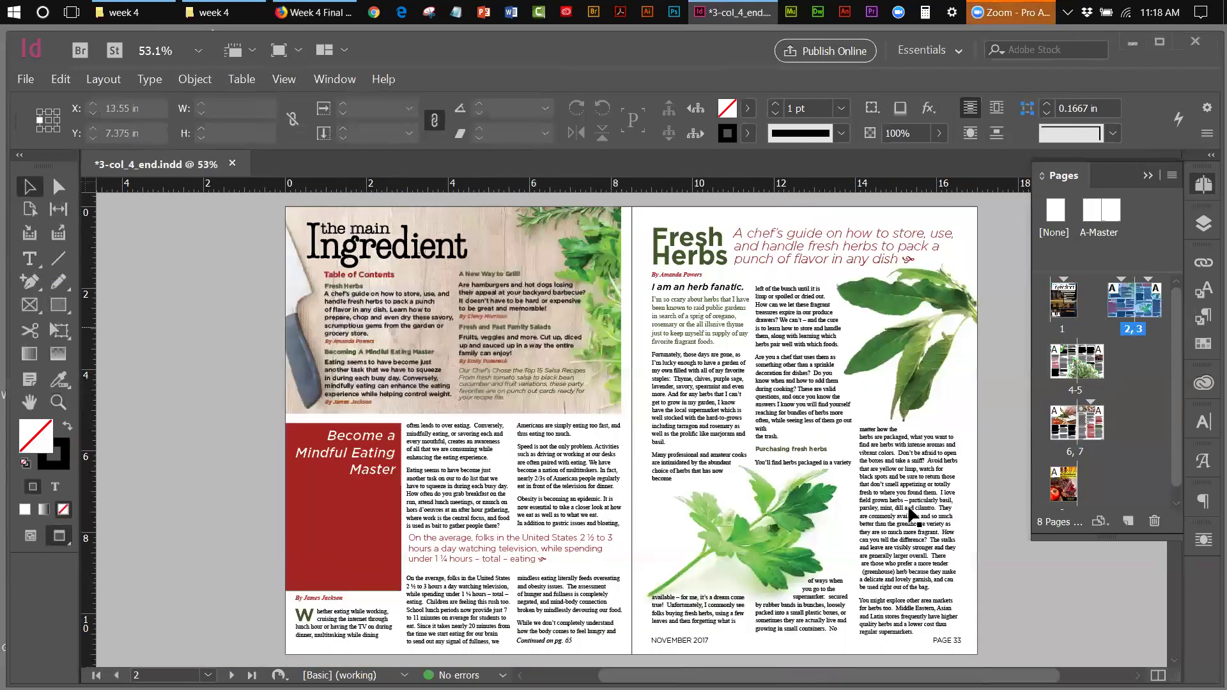
{"action": "left_click", "coordinate": [984, 608]}
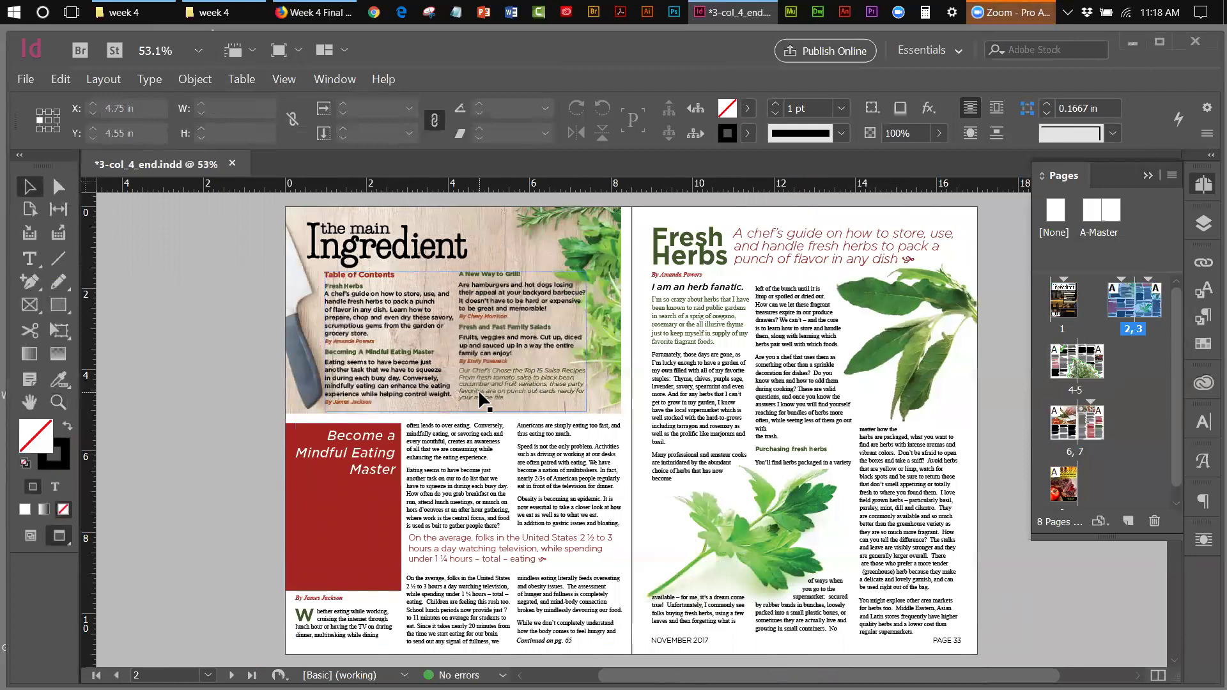
{"action": "left_click", "coordinate": [460, 306]}
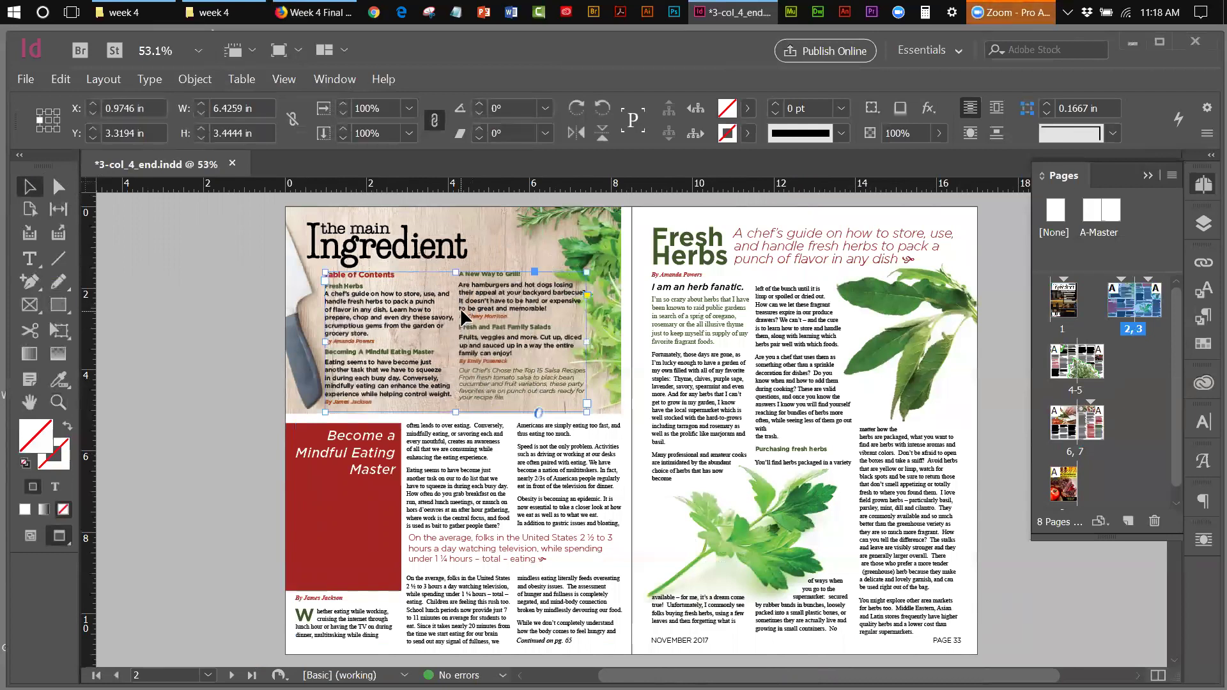
{"action": "left_click", "coordinate": [203, 82]}
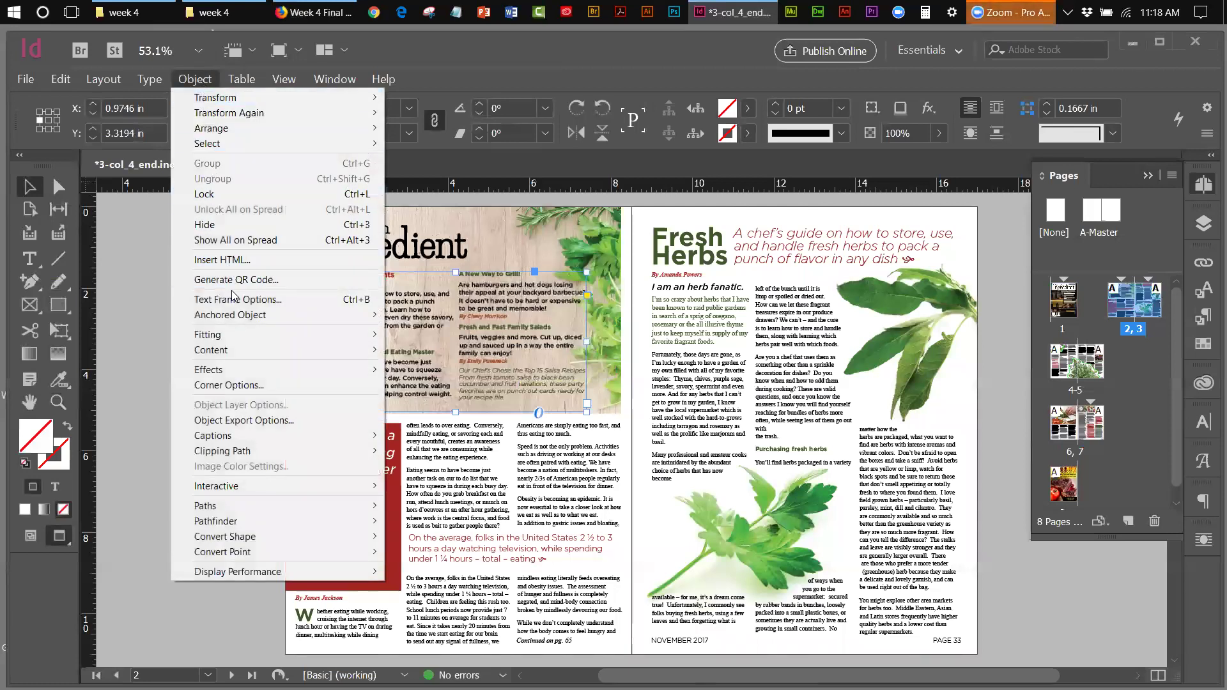
{"action": "left_click", "coordinate": [233, 298]}
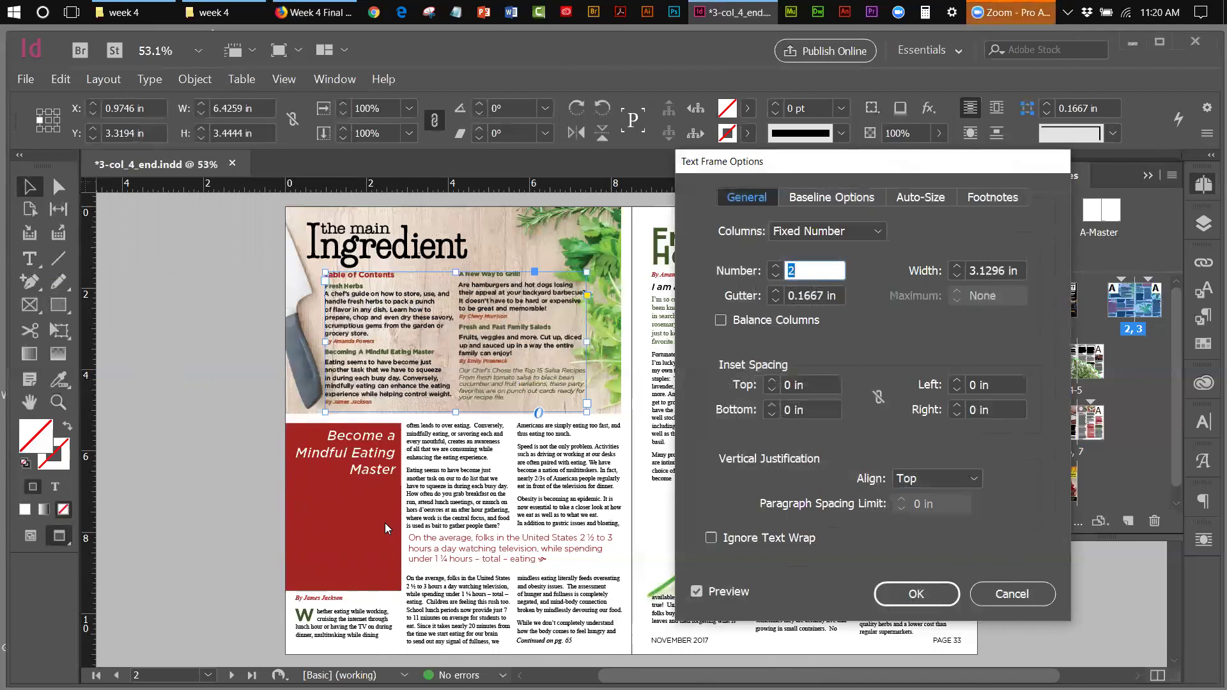
{"action": "left_click", "coordinate": [917, 595]}
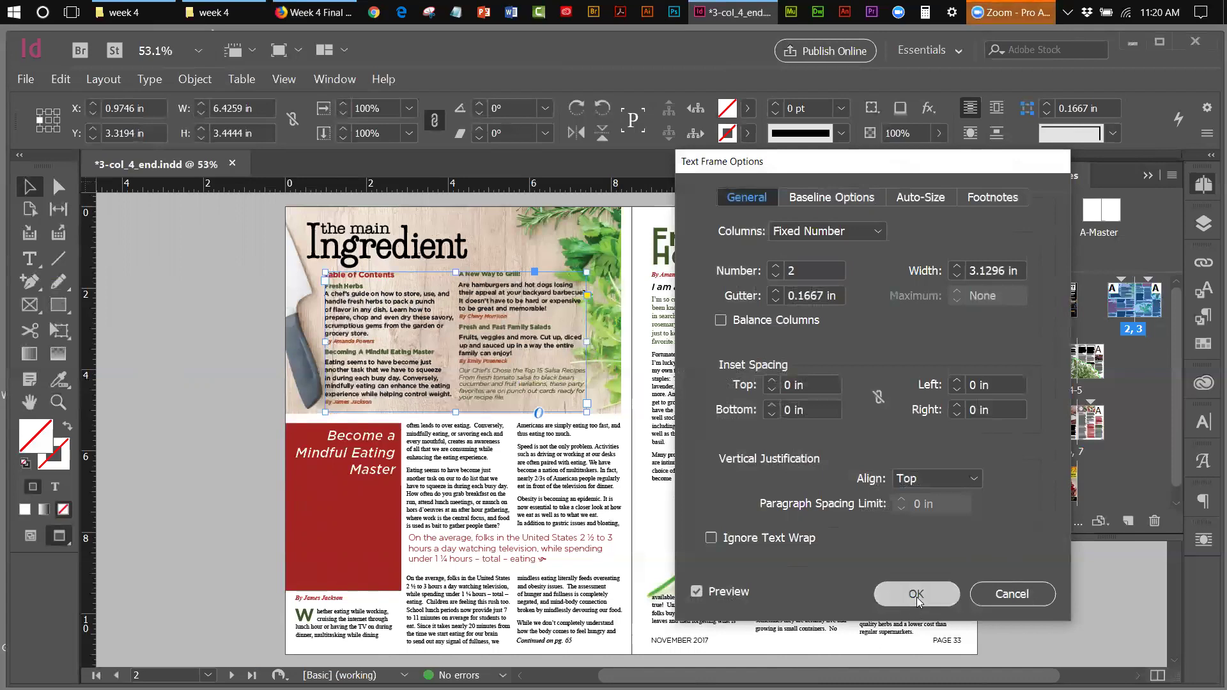
- Unlock the background layer and toggle layer visibility until only the text and Images layers are shown
{"action": "left_click", "coordinate": [1203, 221]}
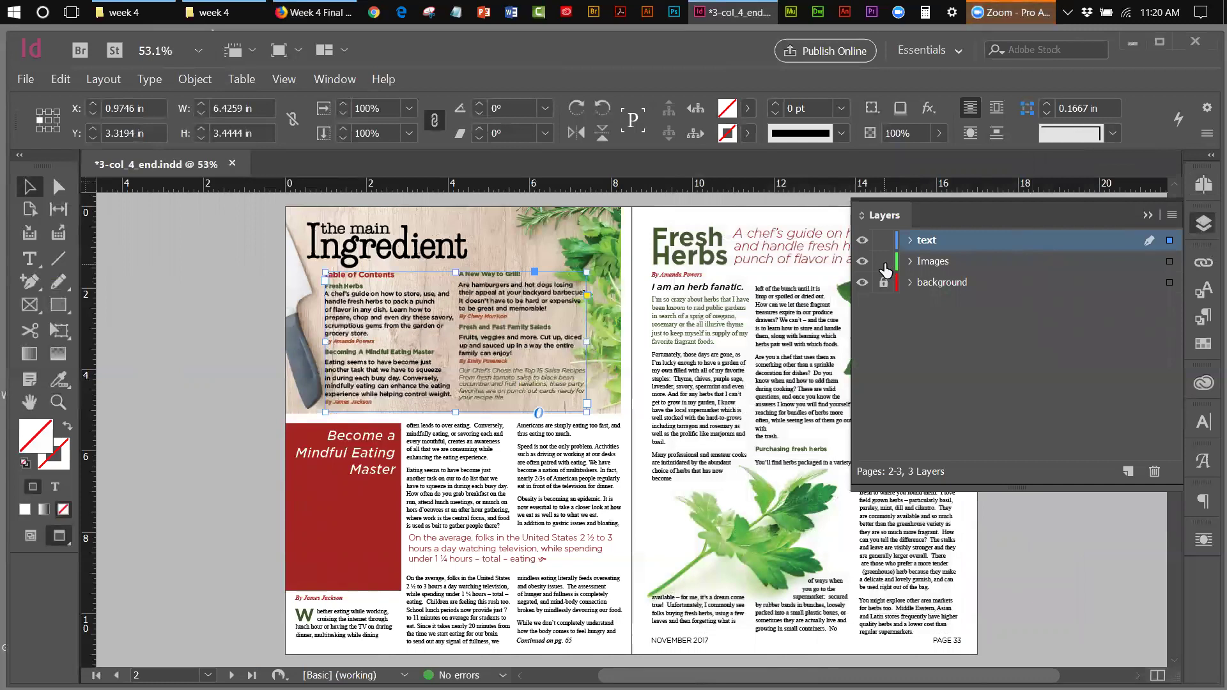
{"action": "left_click", "coordinate": [884, 281]}
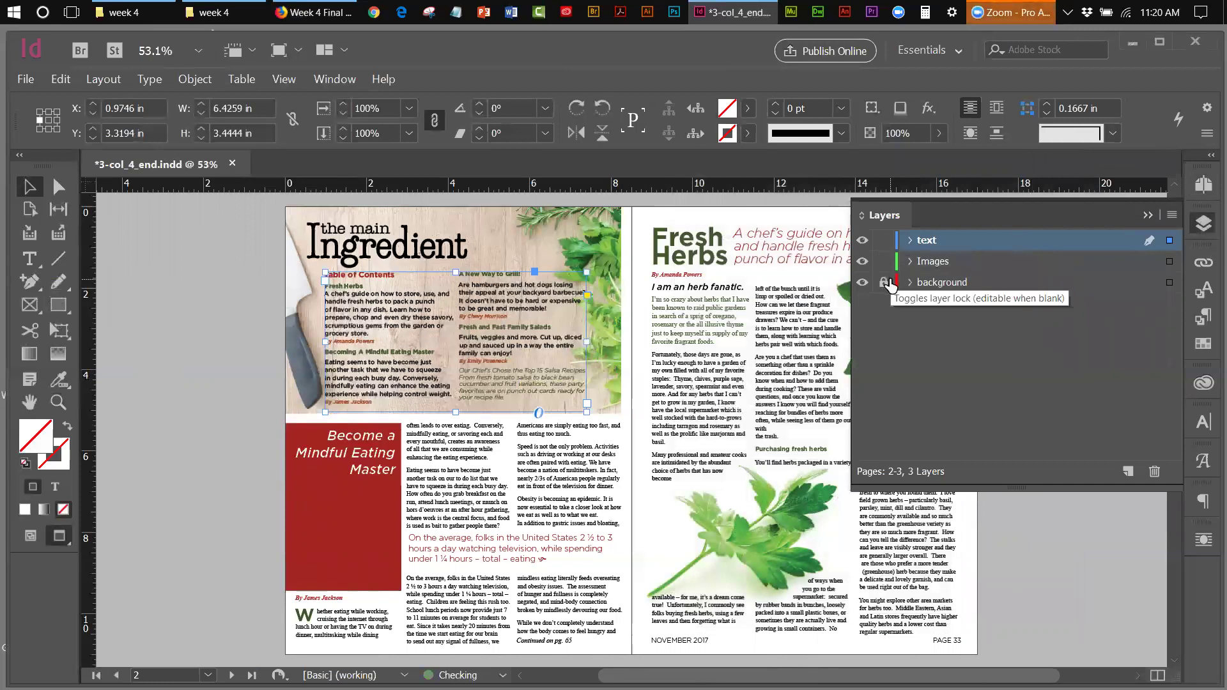
{"action": "left_click", "coordinate": [863, 261]}
{"action": "left_click", "coordinate": [862, 240]}
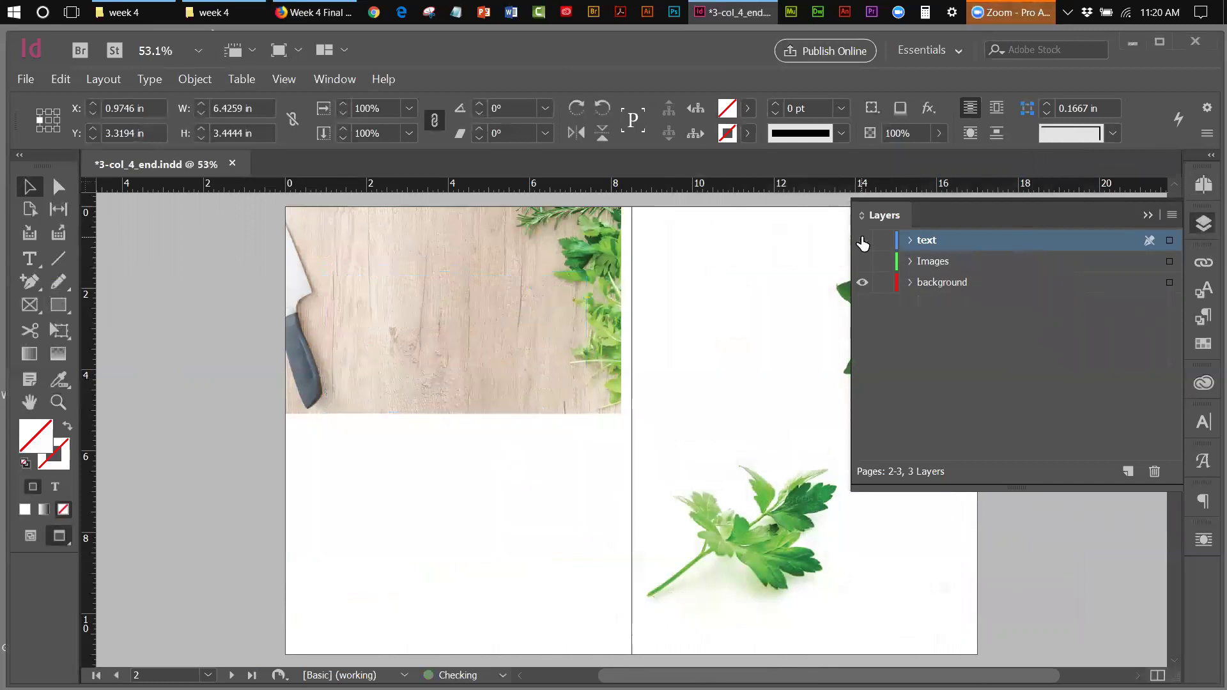
{"action": "left_click", "coordinate": [861, 240]}
{"action": "left_click", "coordinate": [866, 281]}
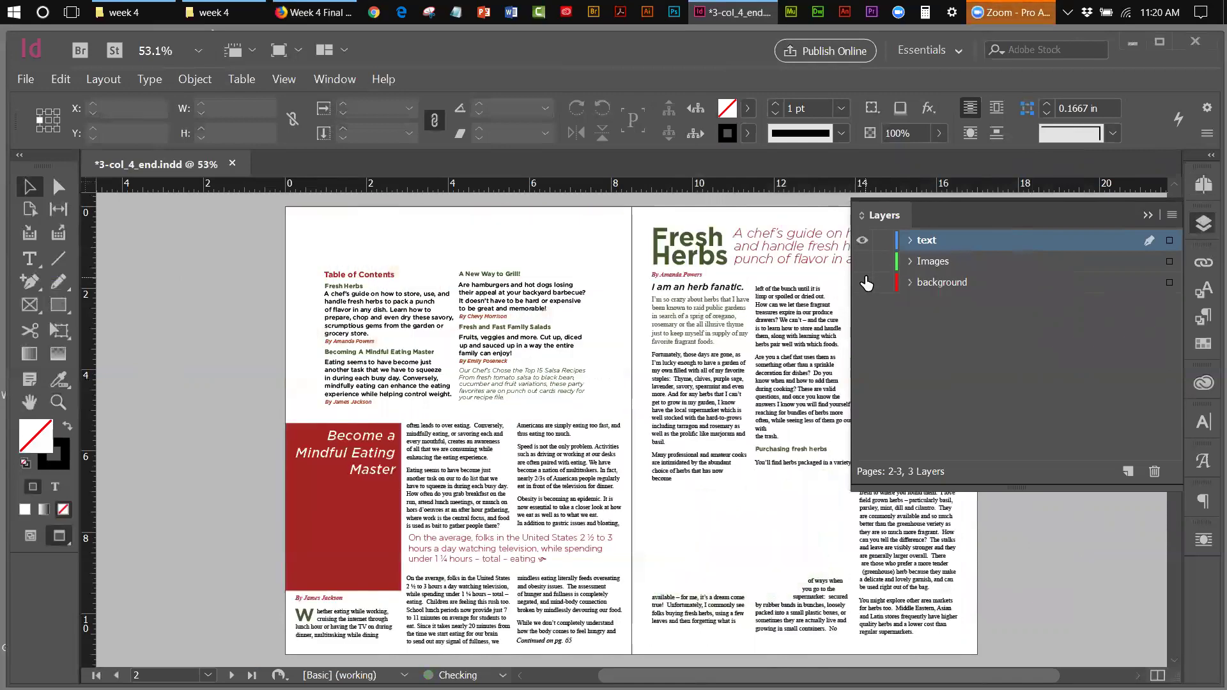
{"action": "left_click", "coordinate": [862, 261]}
- Move the red "Become a Mindful Eating Master" group from the text layer past Images to the background layer
{"action": "left_click", "coordinate": [330, 550]}
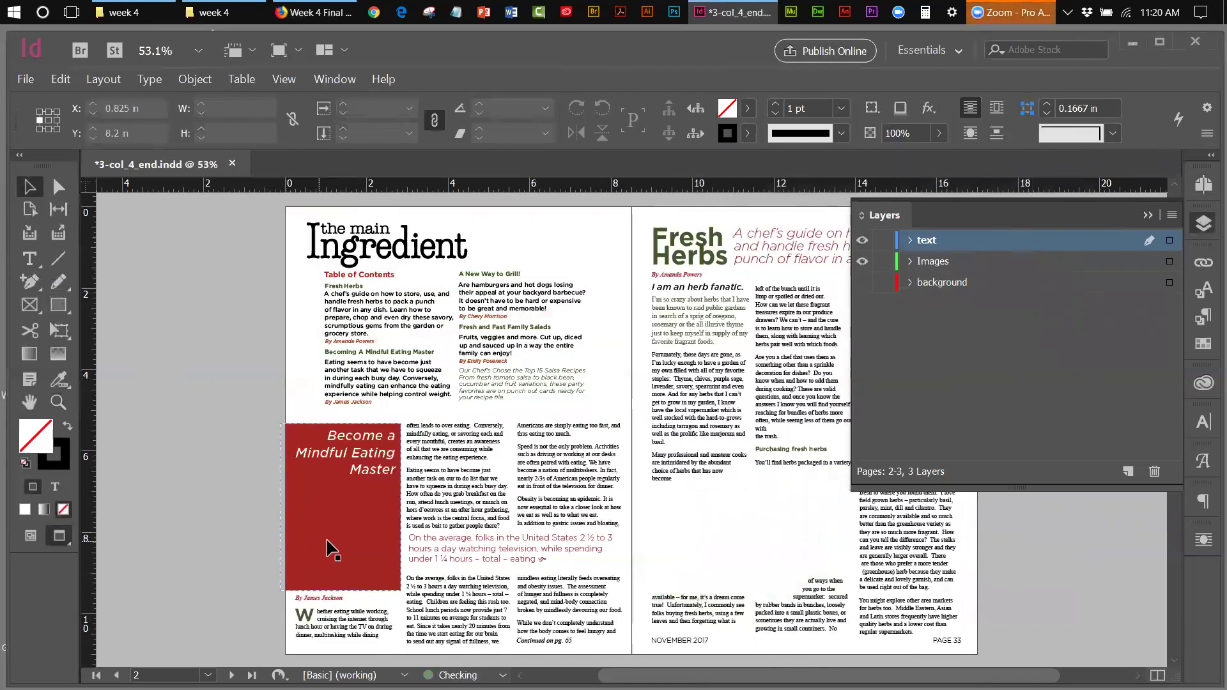
{"action": "left_click", "coordinate": [330, 550]}
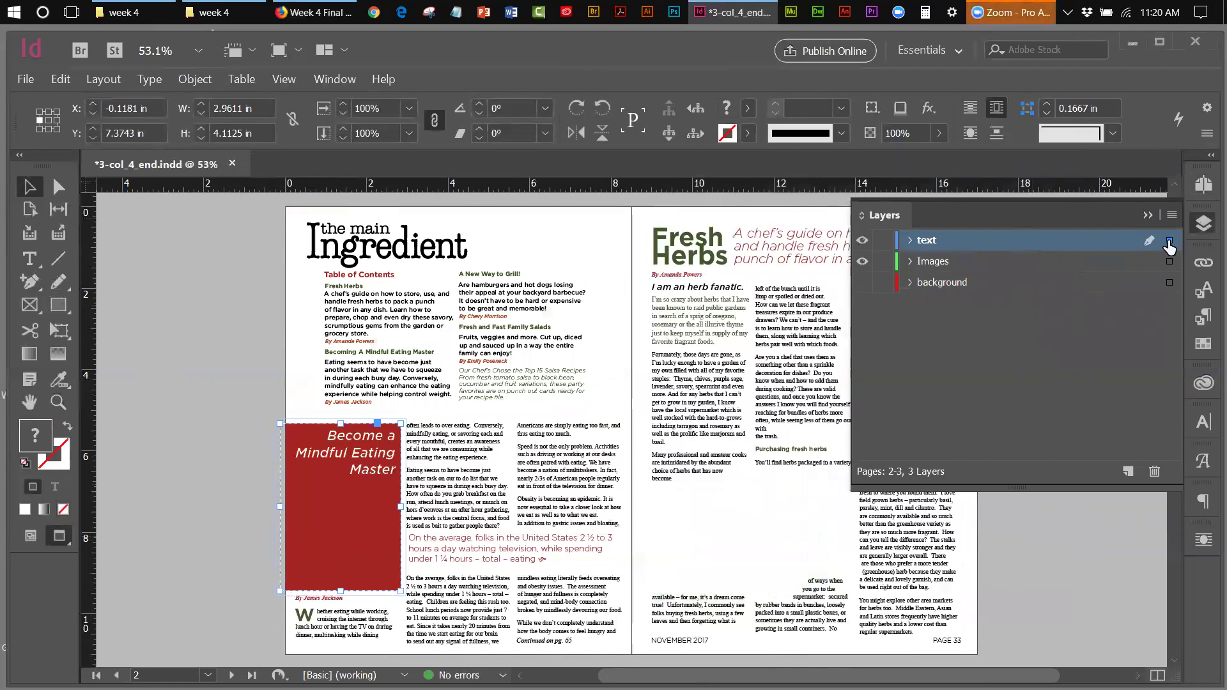
{"action": "left_click_drag", "start_coordinate": [1169, 241], "coordinate": [1170, 262]}
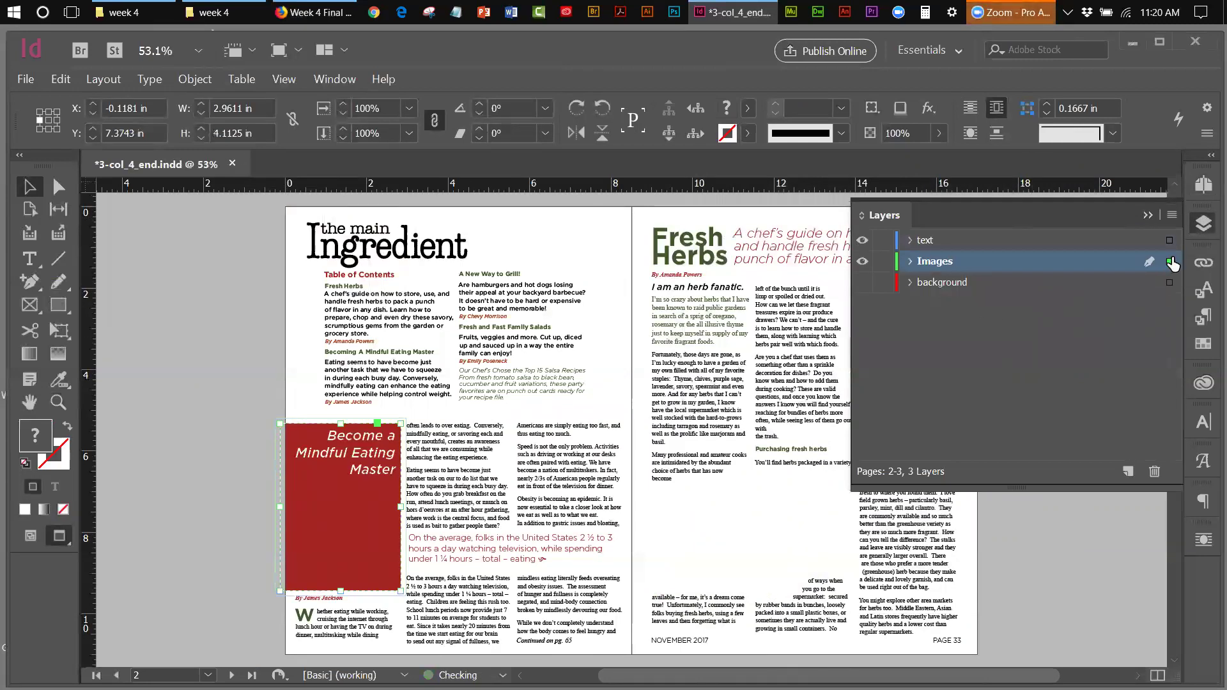
{"action": "key", "text": "Delete"}
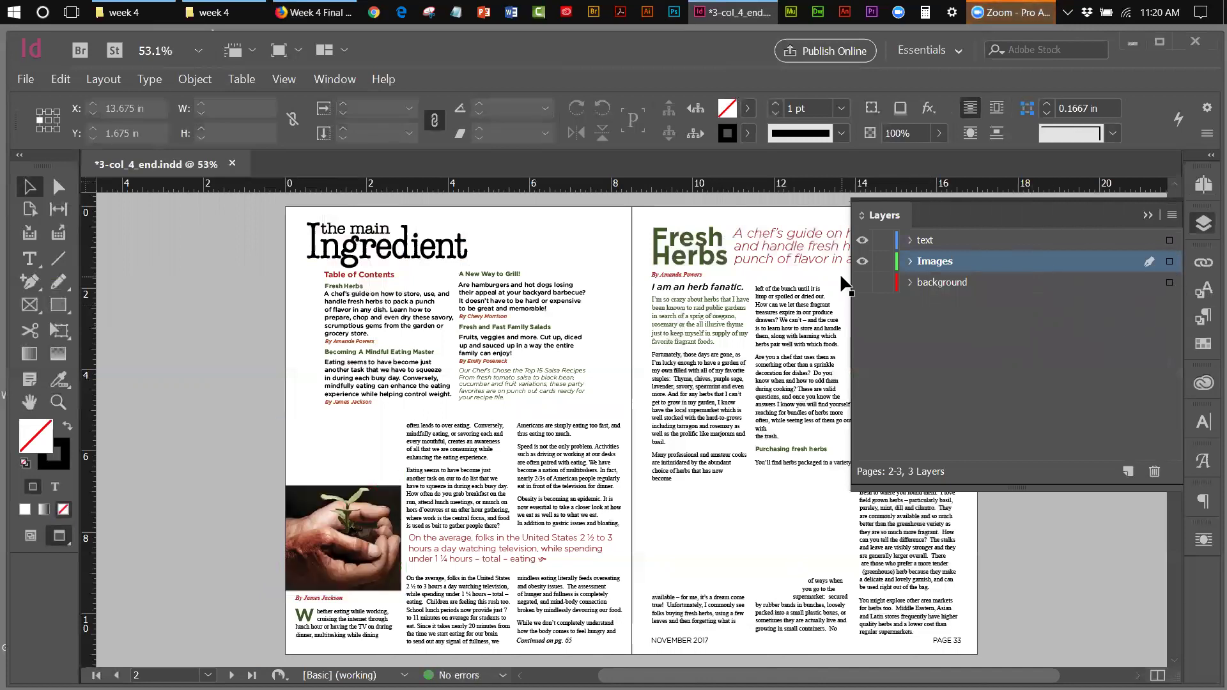
- Show the background layer and check which layers hold the hands picture and the page 2 article text frame
{"action": "left_click", "coordinate": [858, 283]}
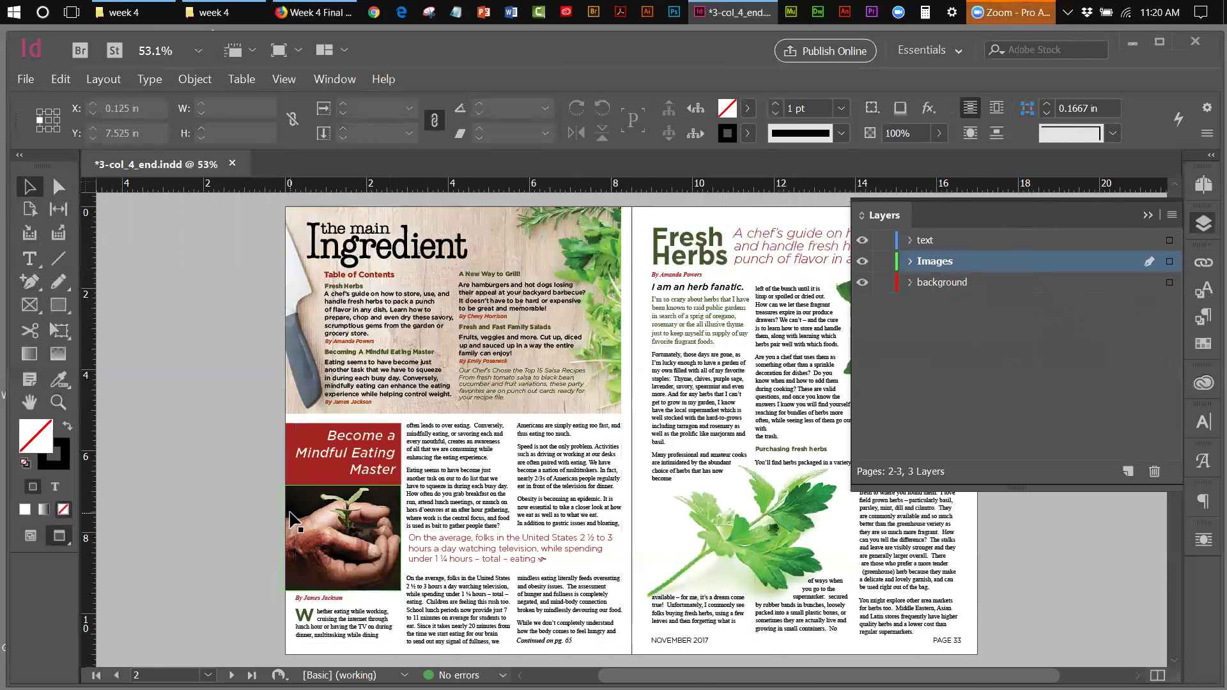
{"action": "left_click", "coordinate": [338, 537]}
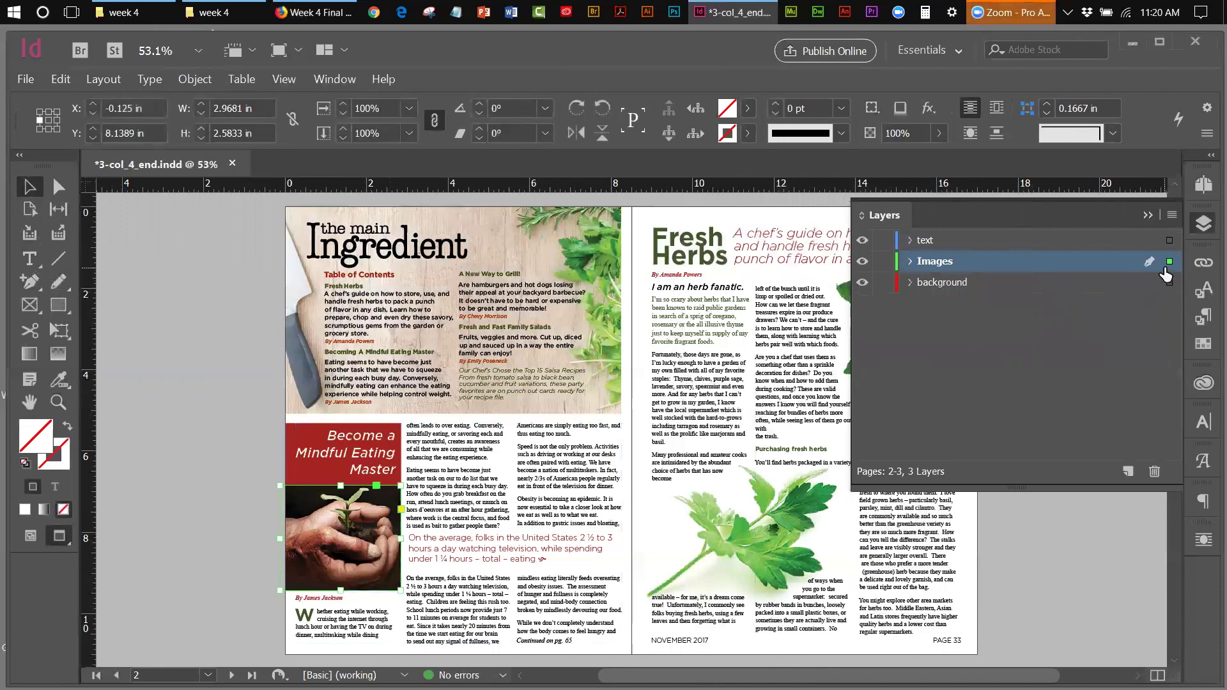
{"action": "left_click", "coordinate": [362, 461]}
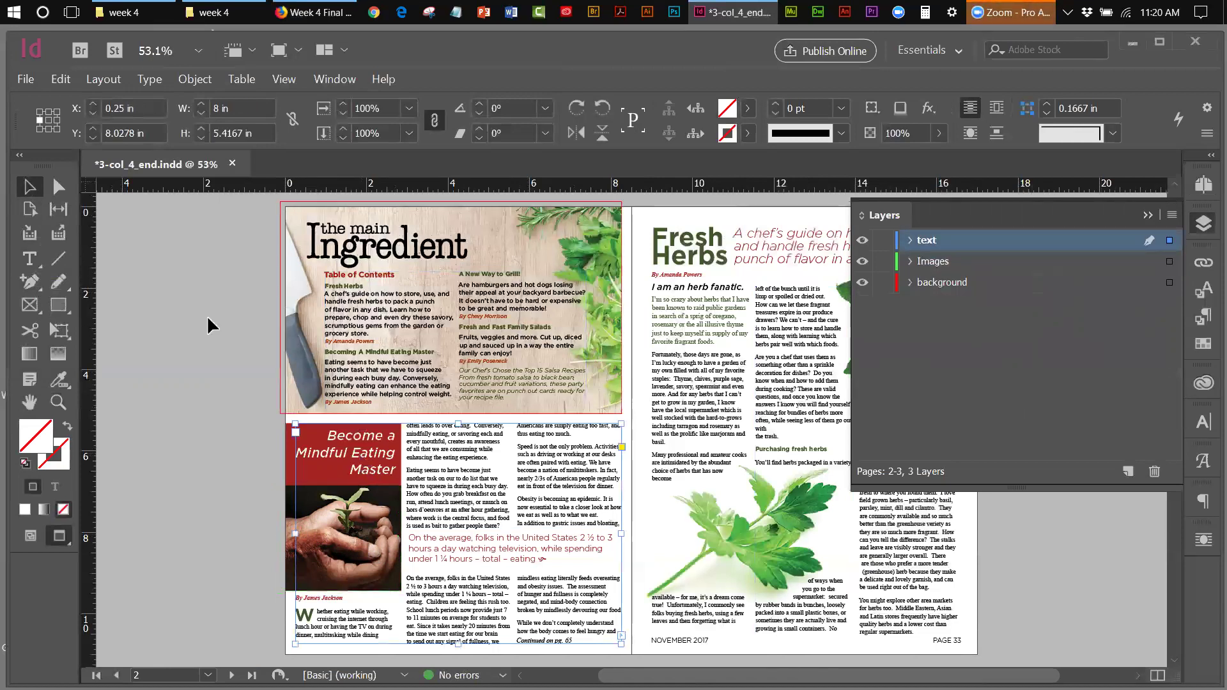
- Try to move the "Become a Mindful Eating Master" text frame inside its group from the background layer to the text layer
{"action": "left_click", "coordinate": [292, 448]}
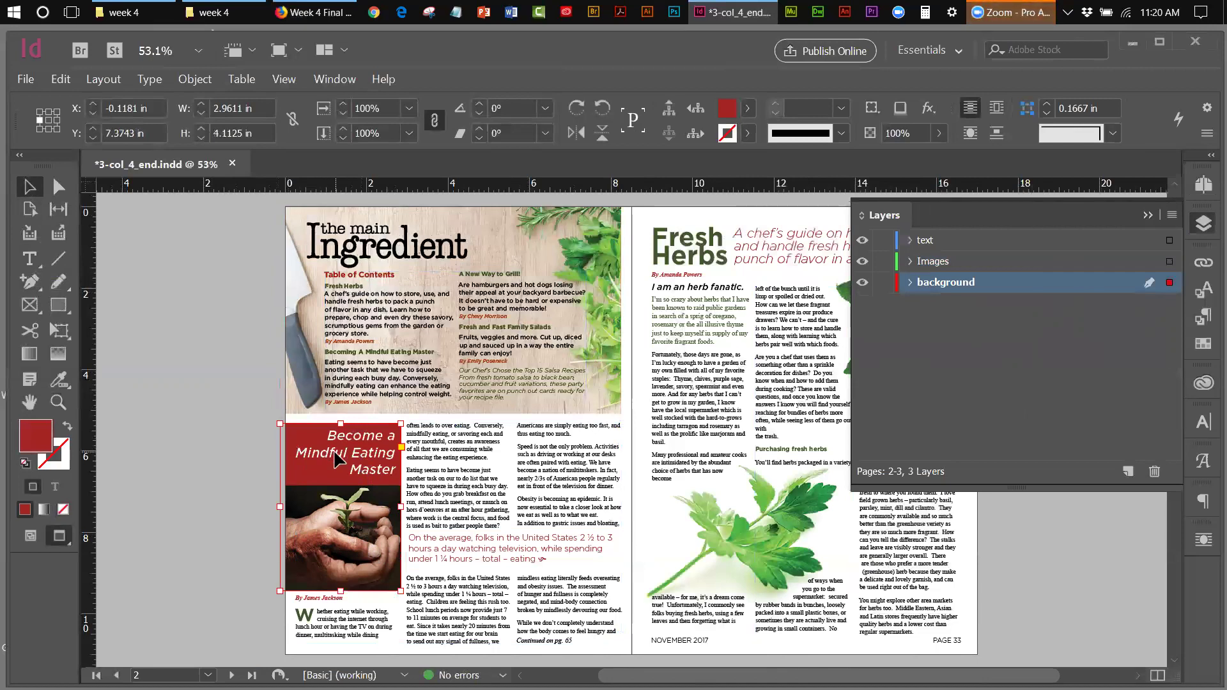
{"action": "left_click", "coordinate": [334, 452]}
{"action": "double_click", "coordinate": [334, 452]}
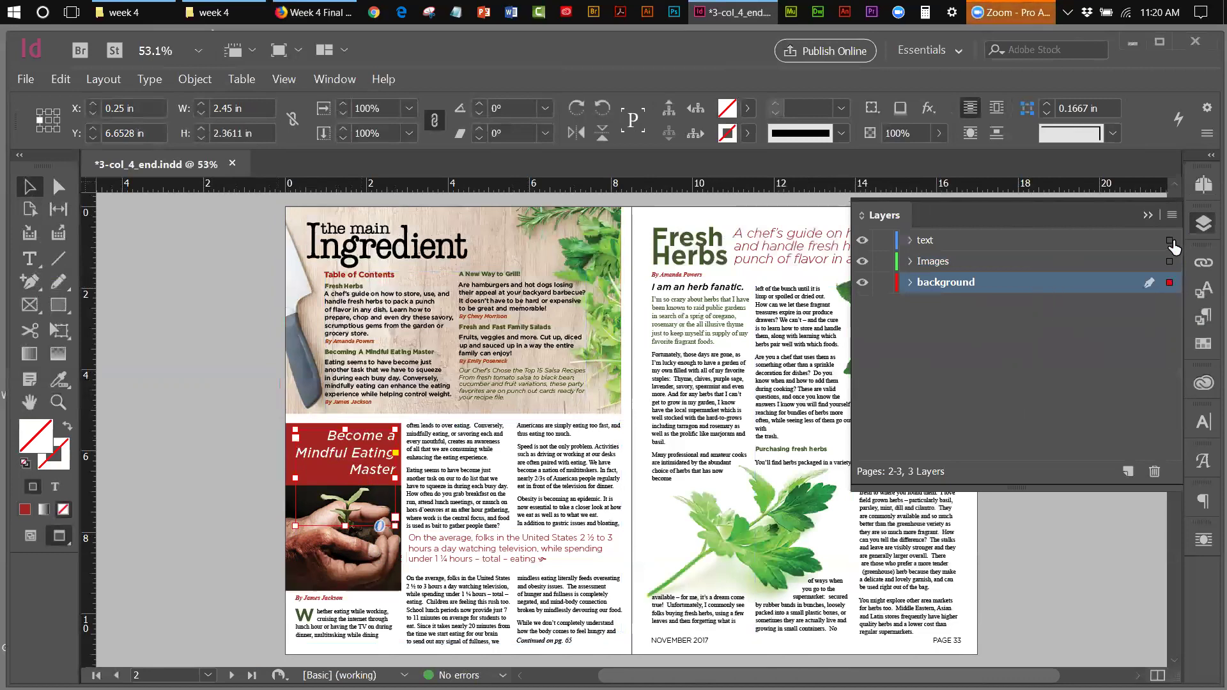
{"action": "left_click_drag", "start_coordinate": [1174, 247], "coordinate": [1171, 282]}
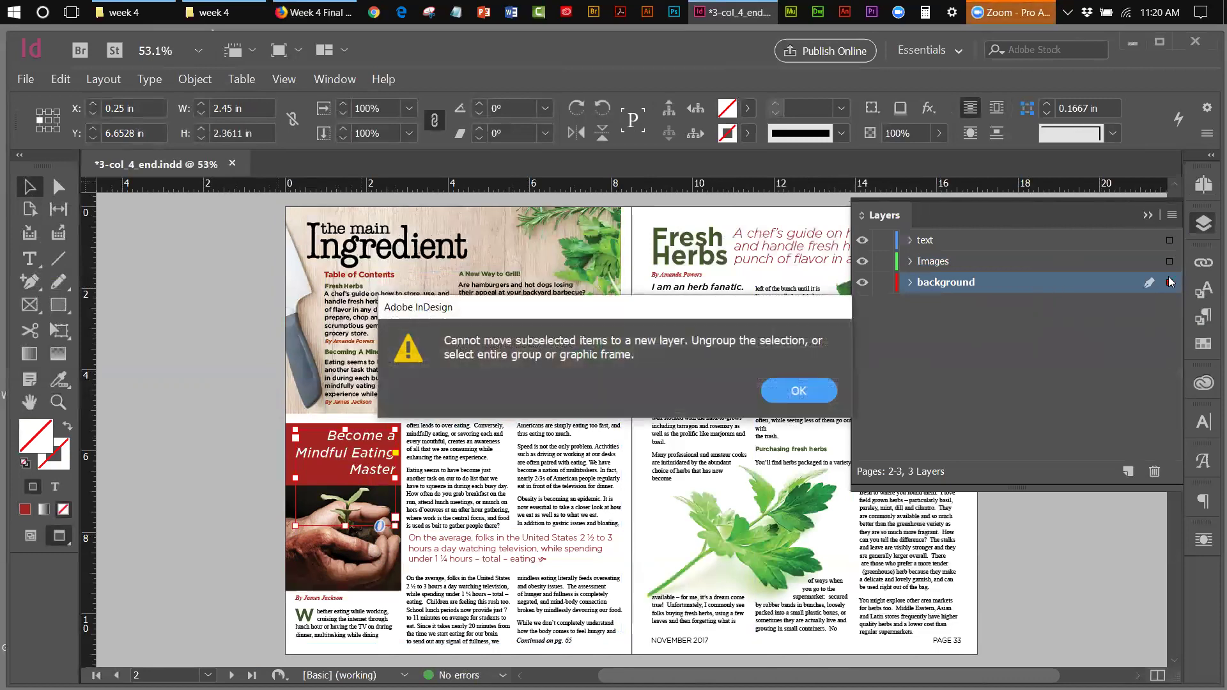
{"action": "left_click", "coordinate": [799, 391]}
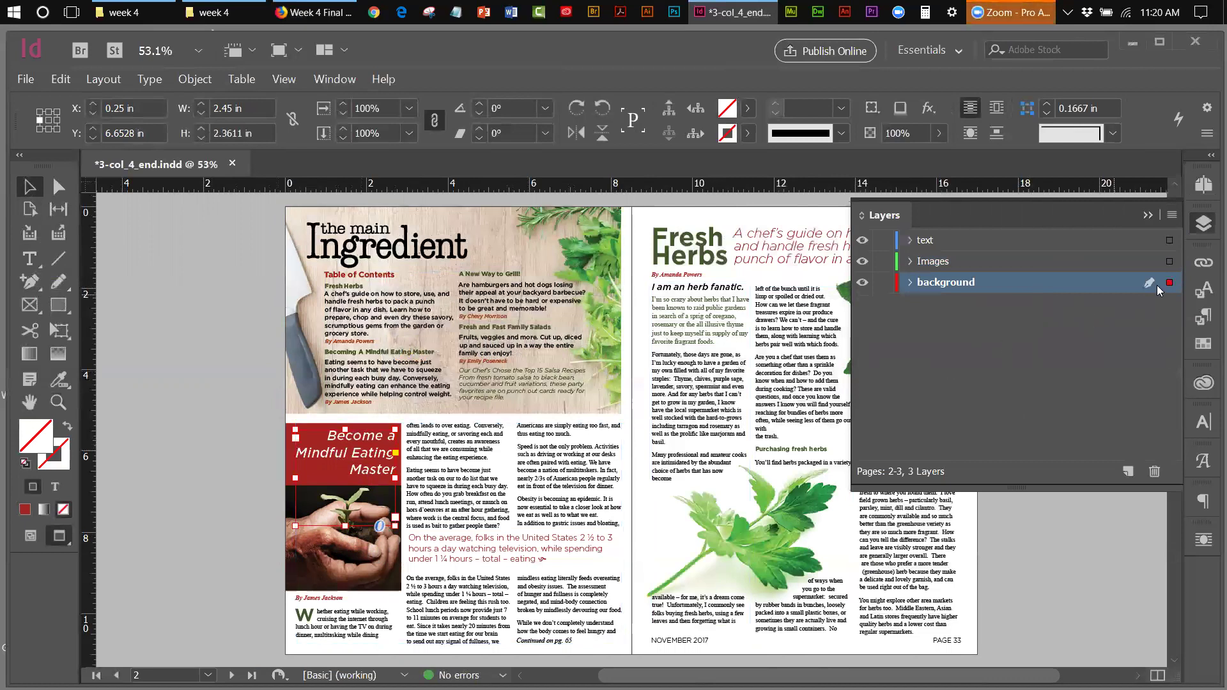
{"action": "left_click_drag", "start_coordinate": [1167, 285], "coordinate": [1171, 239]}
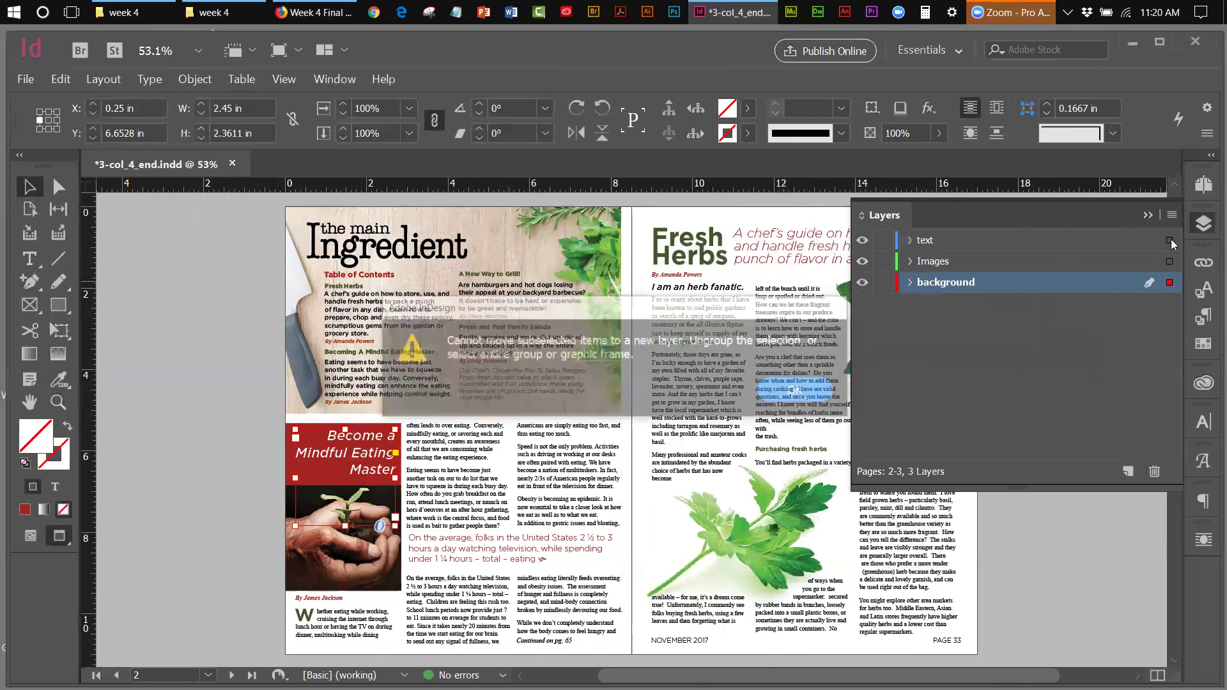
{"action": "left_click", "coordinate": [786, 389]}
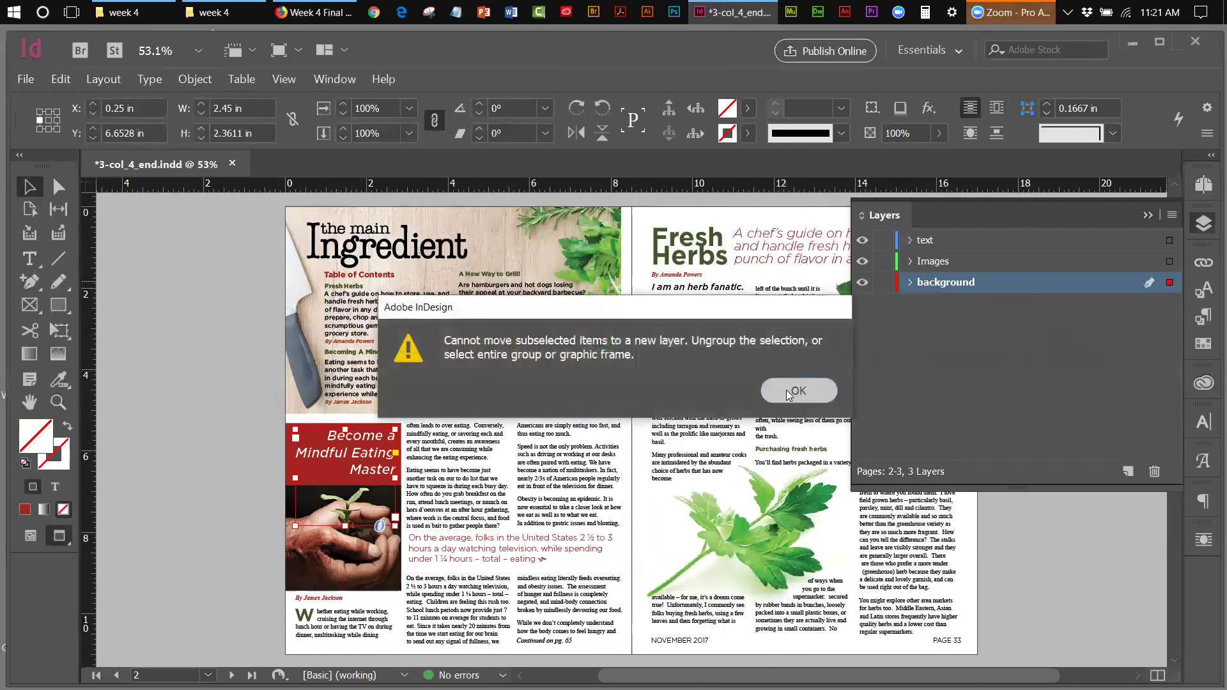
- Ungroup the red "Become a Mindful Eating Master" group with the hands picture on page 2
{"action": "left_click", "coordinate": [185, 81]}
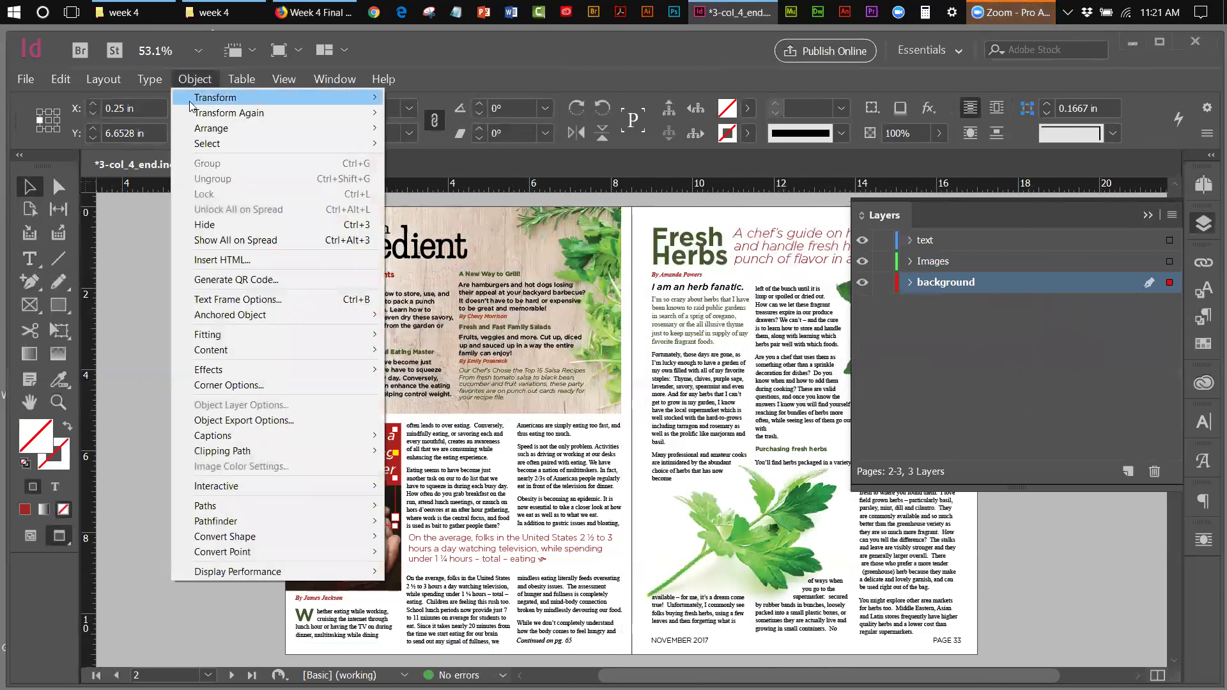
{"action": "left_click", "coordinate": [152, 234]}
{"action": "left_click", "coordinate": [295, 451]}
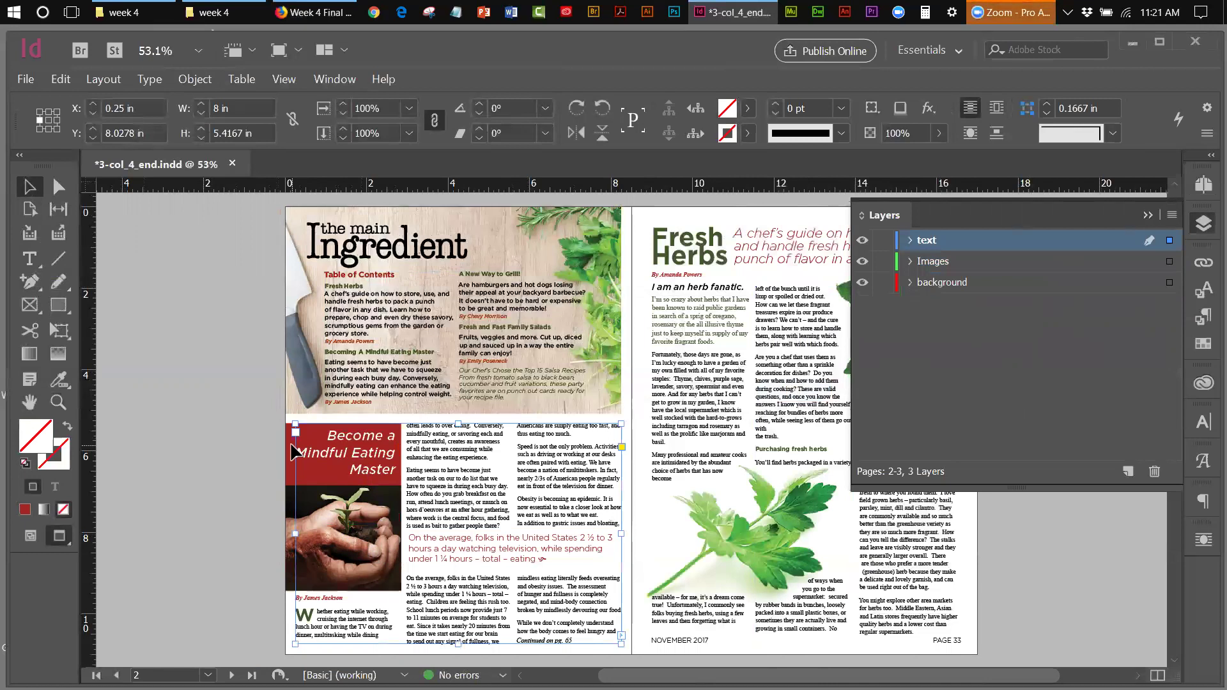
{"action": "left_click", "coordinate": [289, 450]}
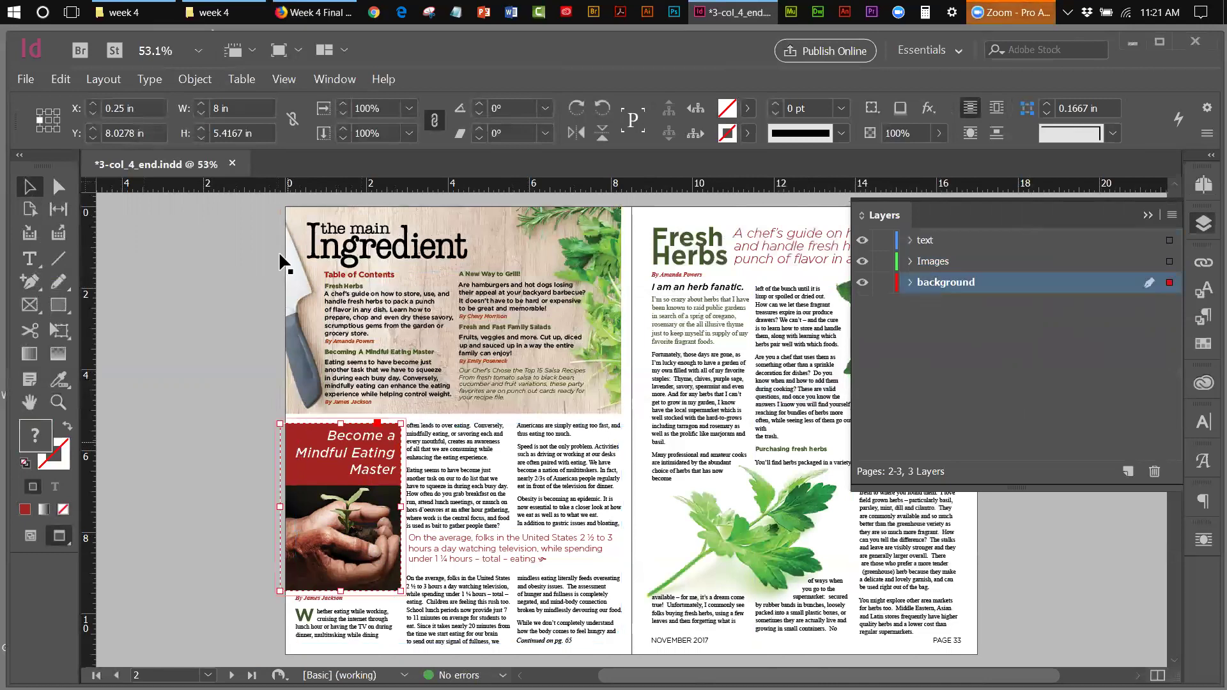
{"action": "left_click", "coordinate": [197, 81]}
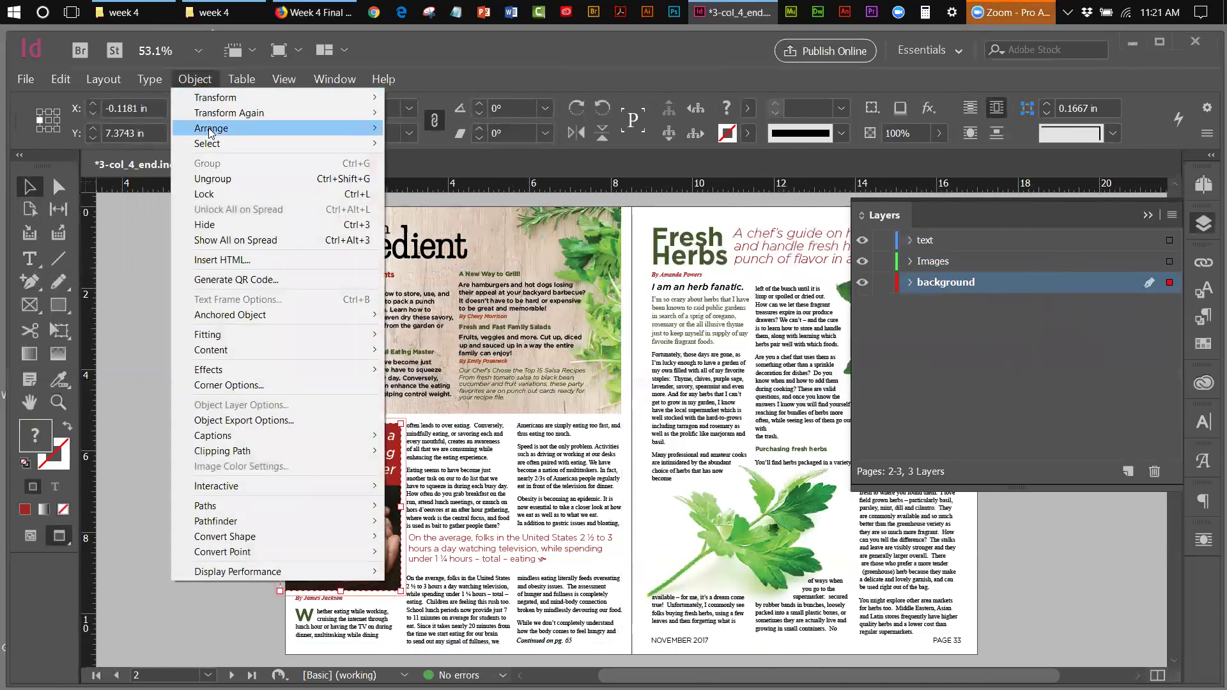
{"action": "left_click", "coordinate": [214, 179]}
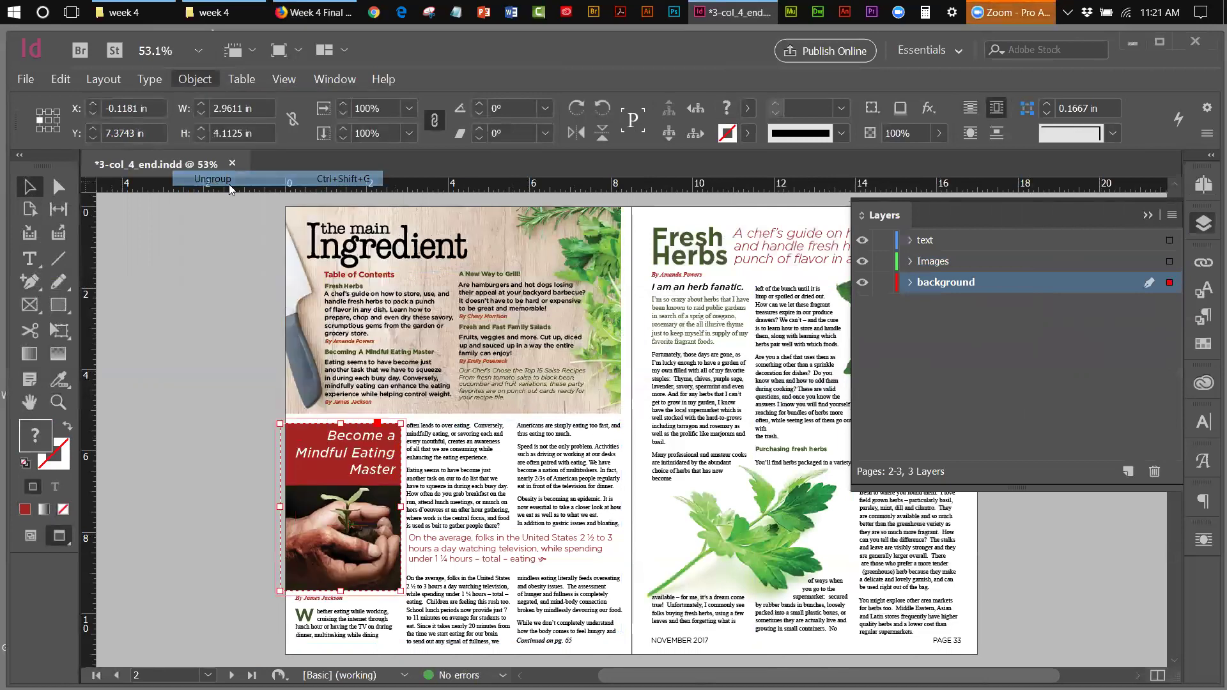
{"action": "left_click", "coordinate": [998, 358]}
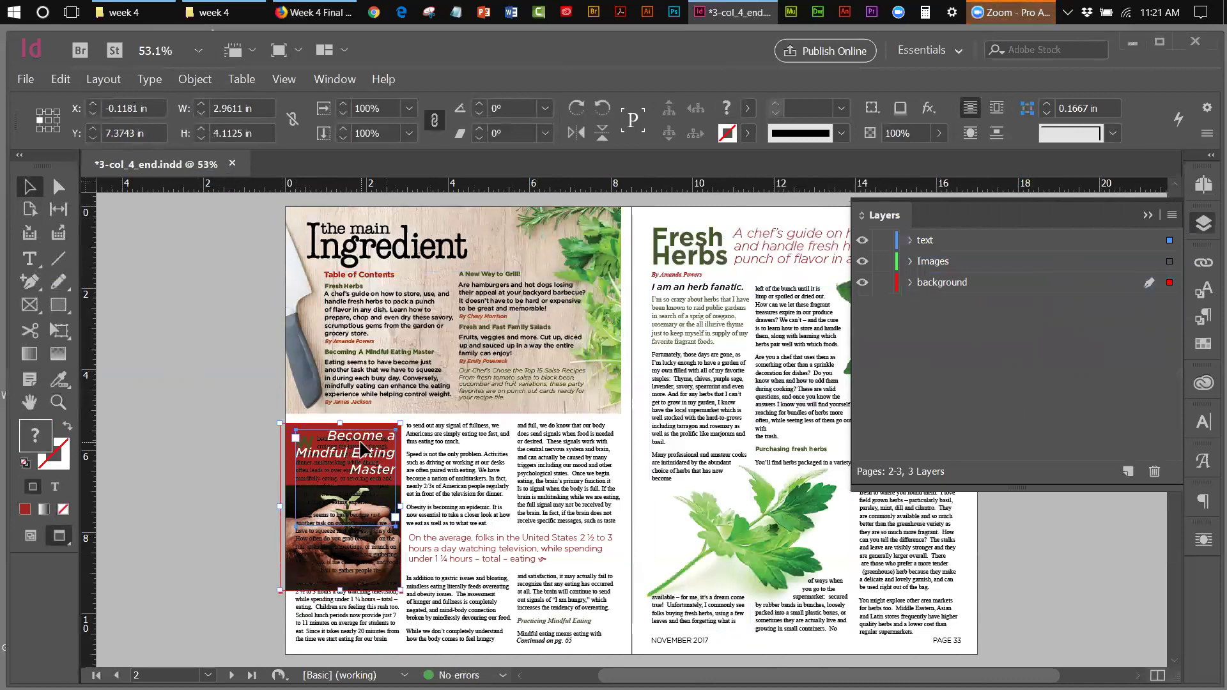
- Undo the ungrouping of the "Become a Mindful Eating Master" group and deselect everything
{"action": "left_click", "coordinate": [61, 79]}
{"action": "left_click", "coordinate": [96, 96]}
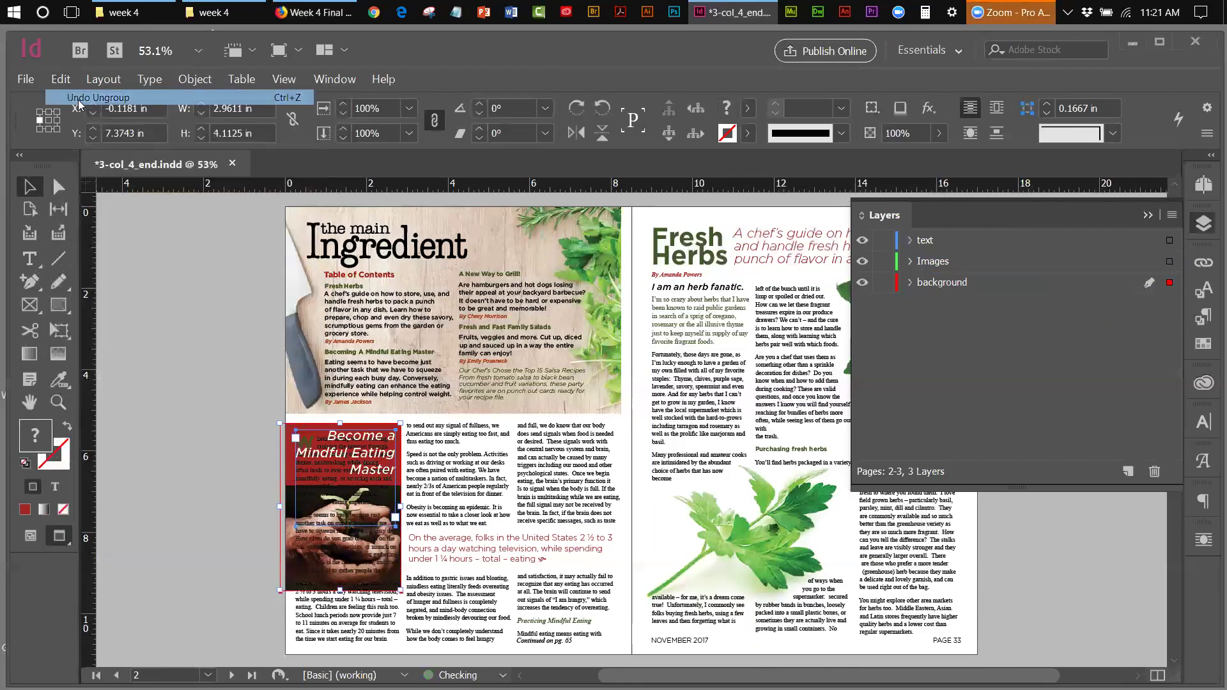
{"action": "left_click", "coordinate": [175, 392]}
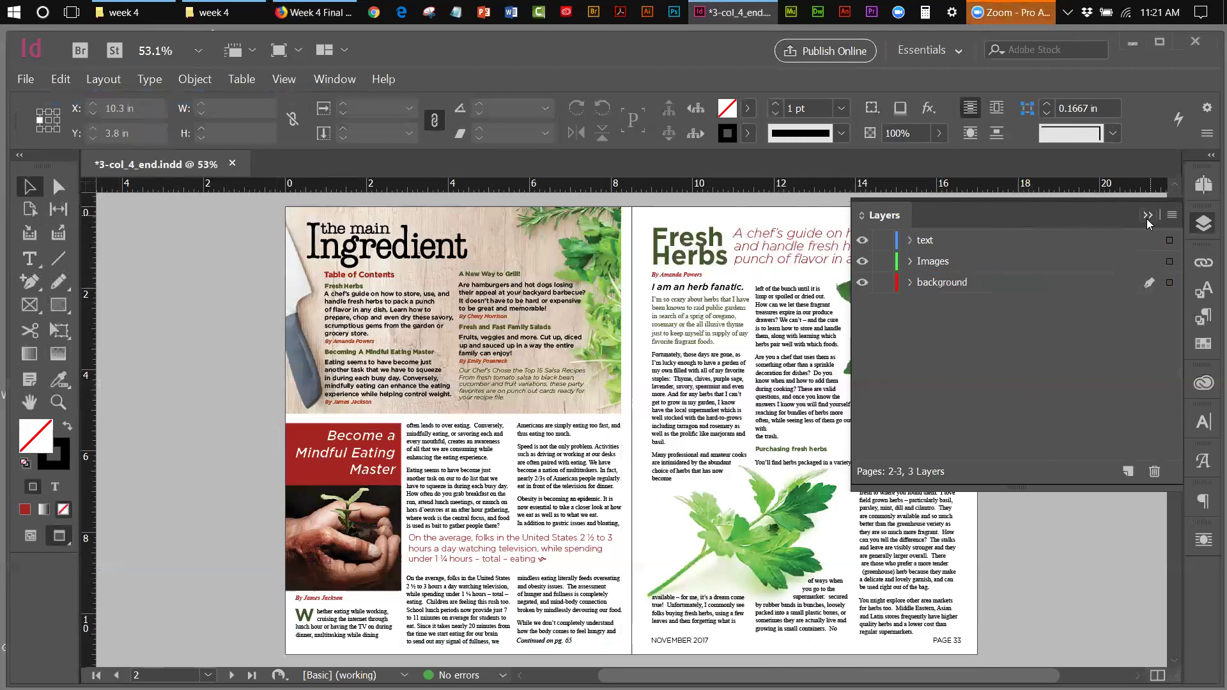
- Switch to Firefox to check the page numbers in the Week 4 Final Assignment layout diagram, and return to InDesign
{"action": "left_click", "coordinate": [1147, 216]}
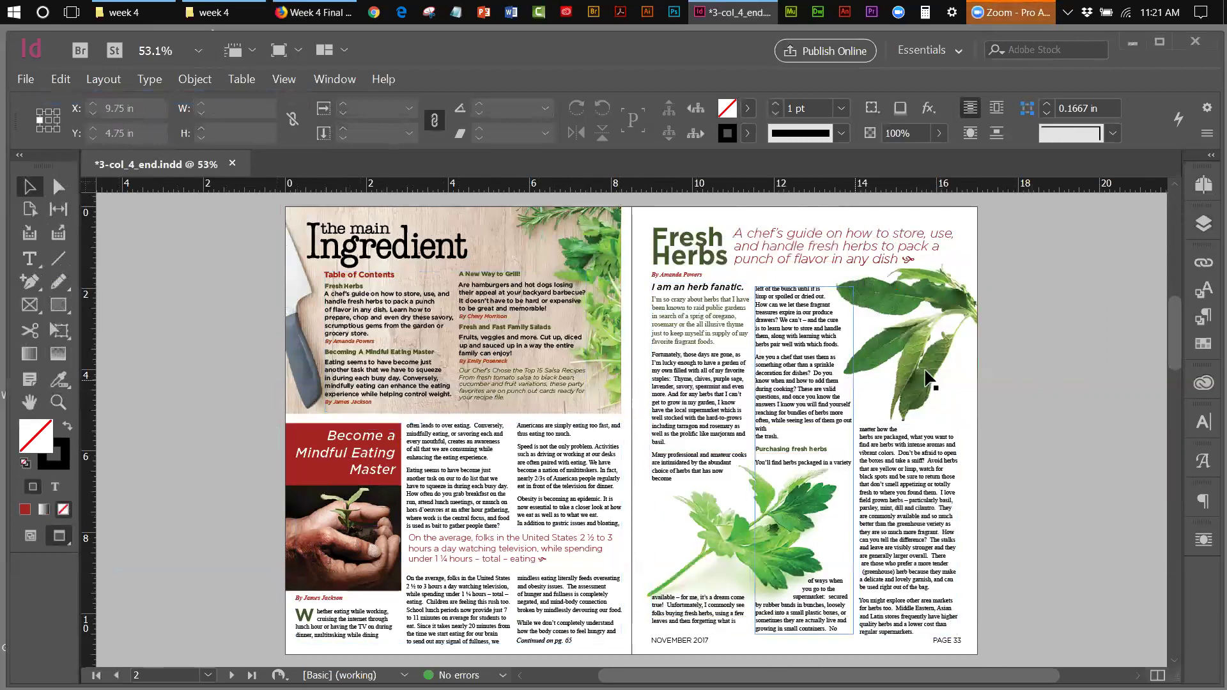
{"action": "left_click", "coordinate": [1198, 190]}
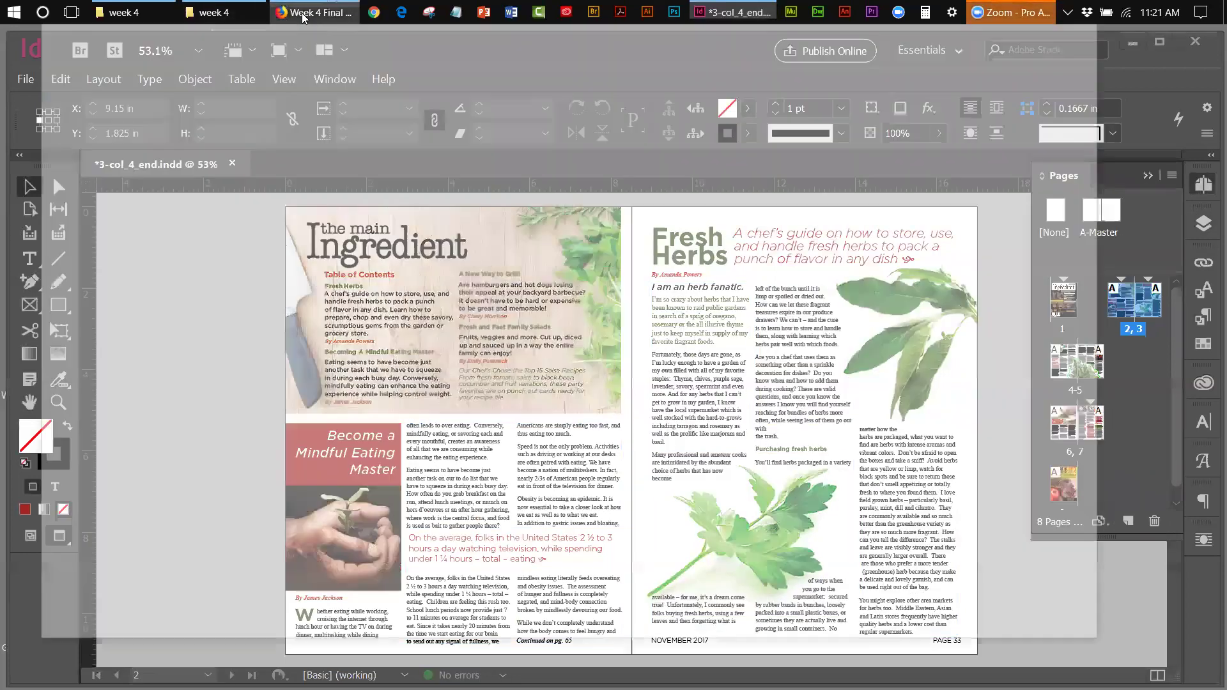
{"action": "left_click", "coordinate": [303, 17]}
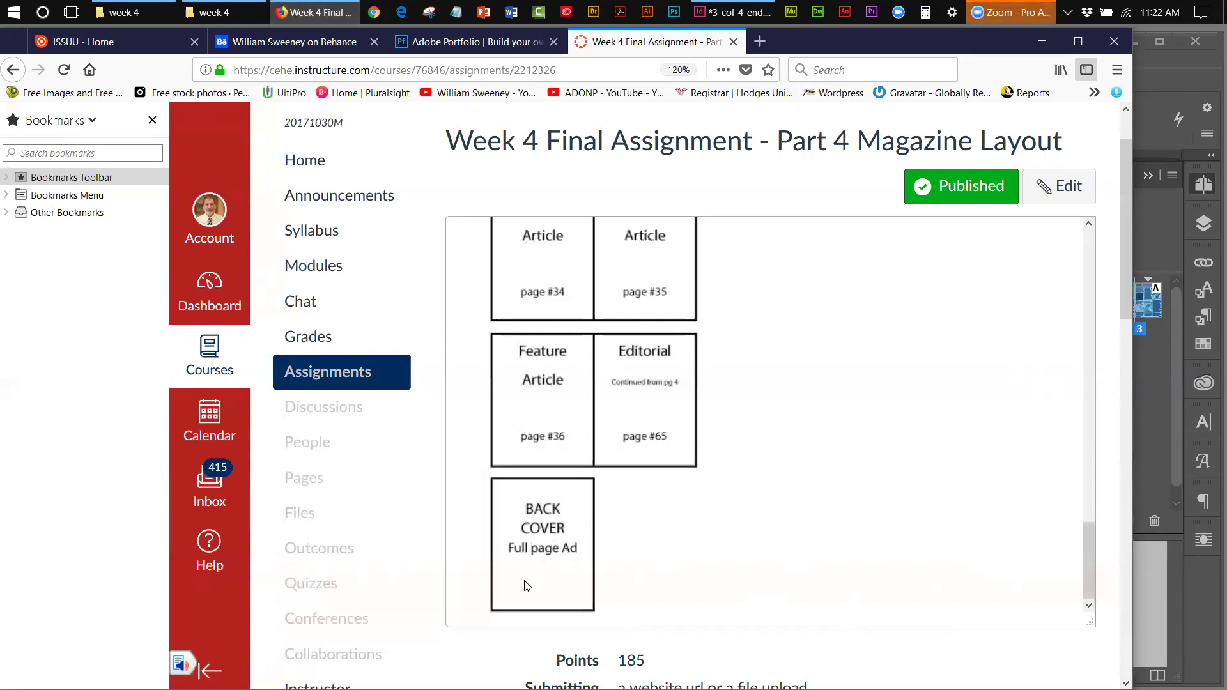
{"action": "left_click", "coordinate": [1040, 41]}
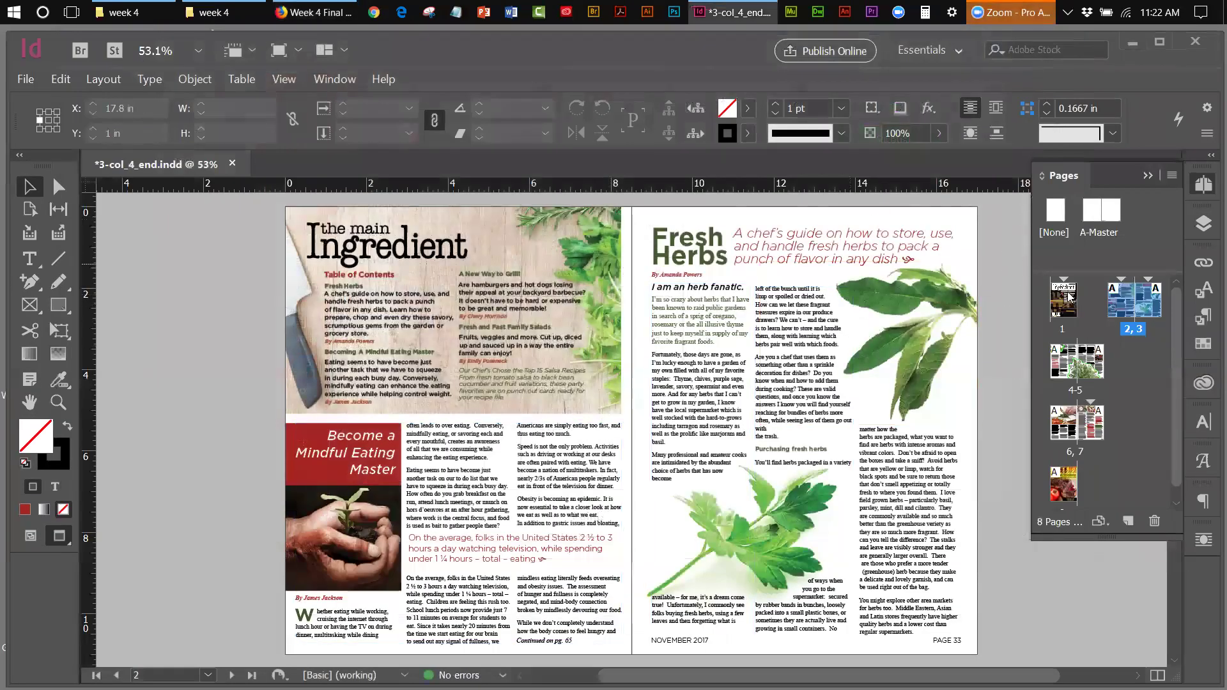
- Set the section beginning on page 2 to start page numbering at 34, allowing duplicate page numbers
{"action": "double_click", "coordinate": [1118, 310]}
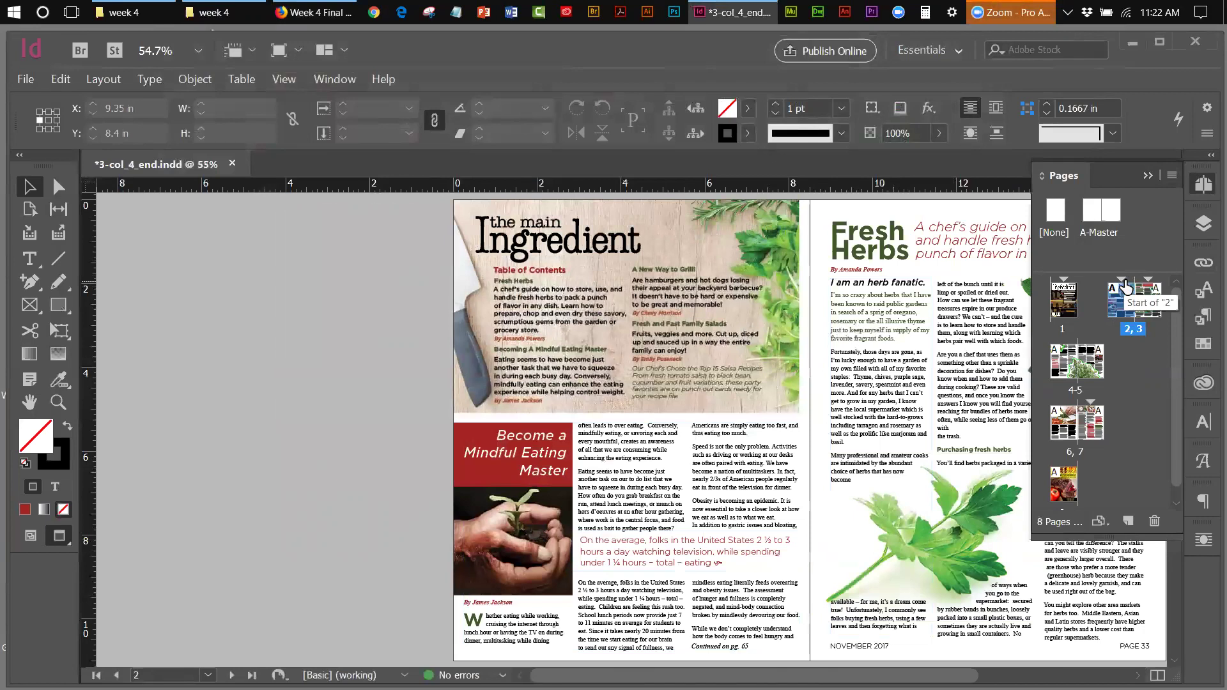
{"action": "left_click", "coordinate": [1172, 176]}
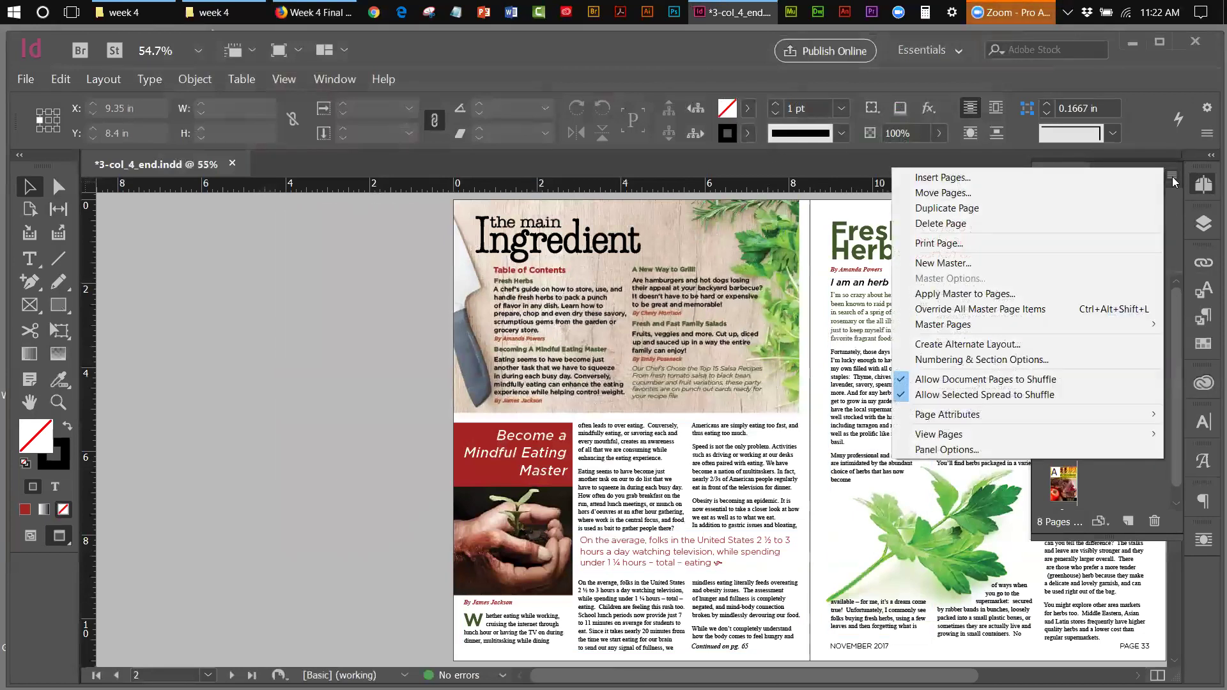
{"action": "left_click", "coordinate": [1012, 360]}
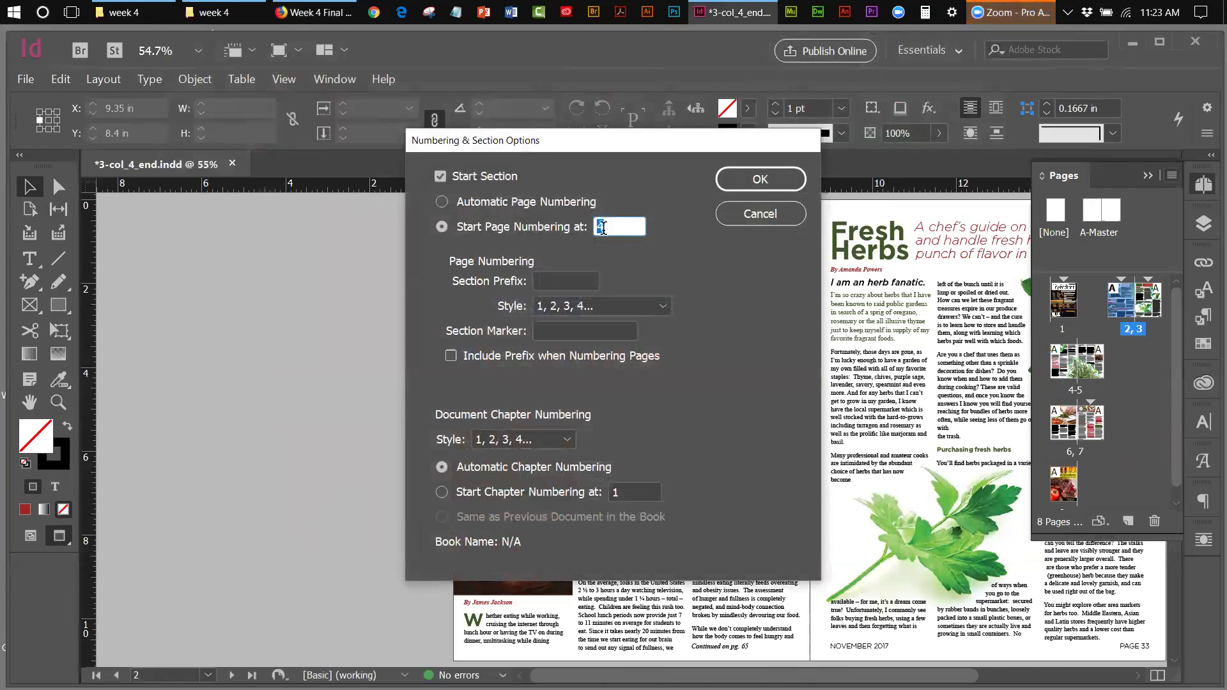
{"action": "left_click_drag", "start_coordinate": [610, 226], "coordinate": [598, 225]}
{"action": "type", "text": "34"}
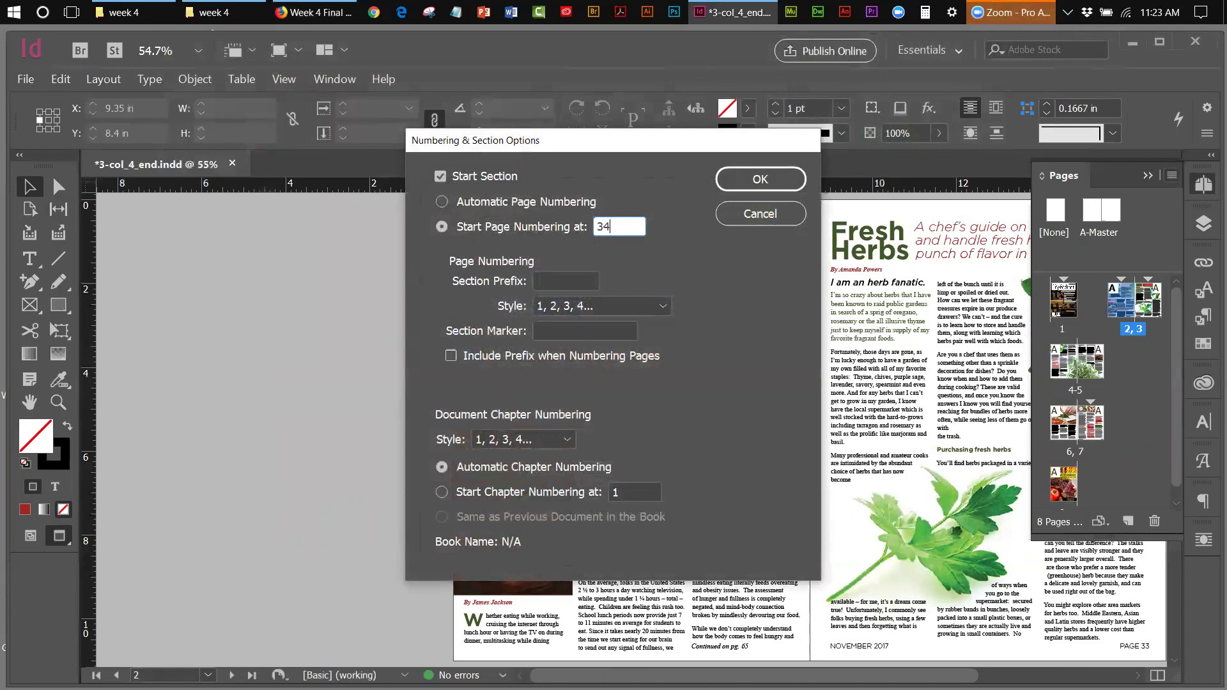
{"action": "left_click", "coordinate": [759, 186]}
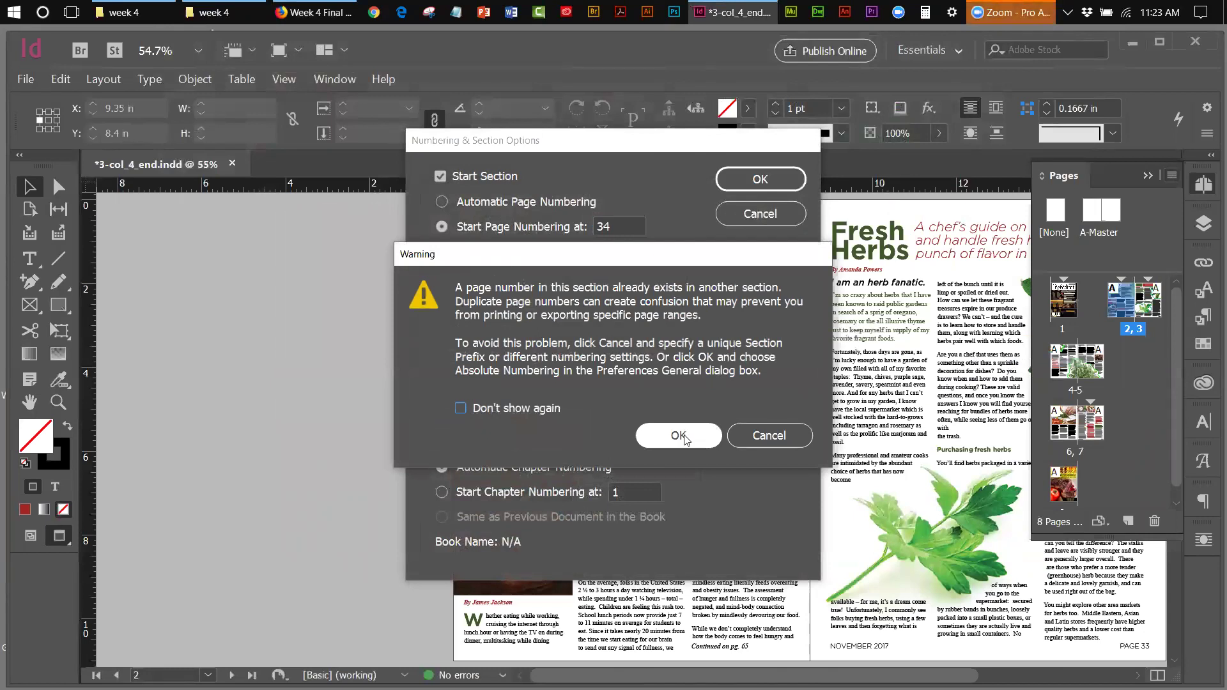
{"action": "left_click", "coordinate": [679, 435]}
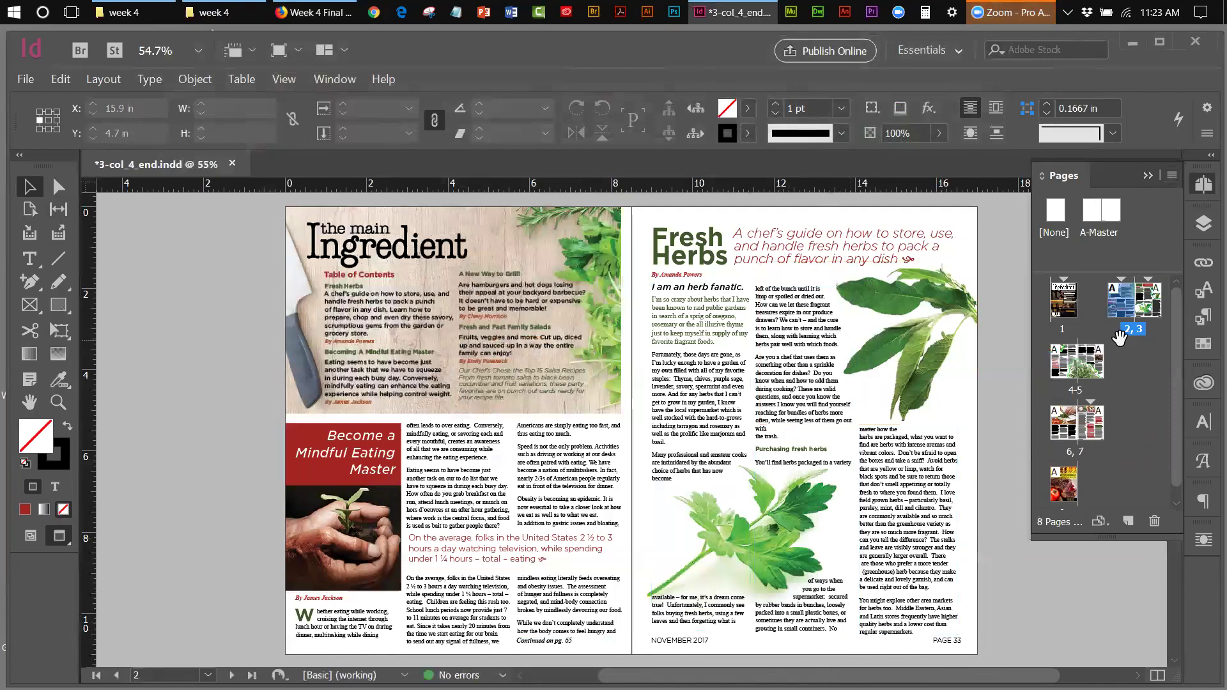
- Set the section beginning on page 3 to start page numbering at 35
{"action": "double_click", "coordinate": [1155, 304]}
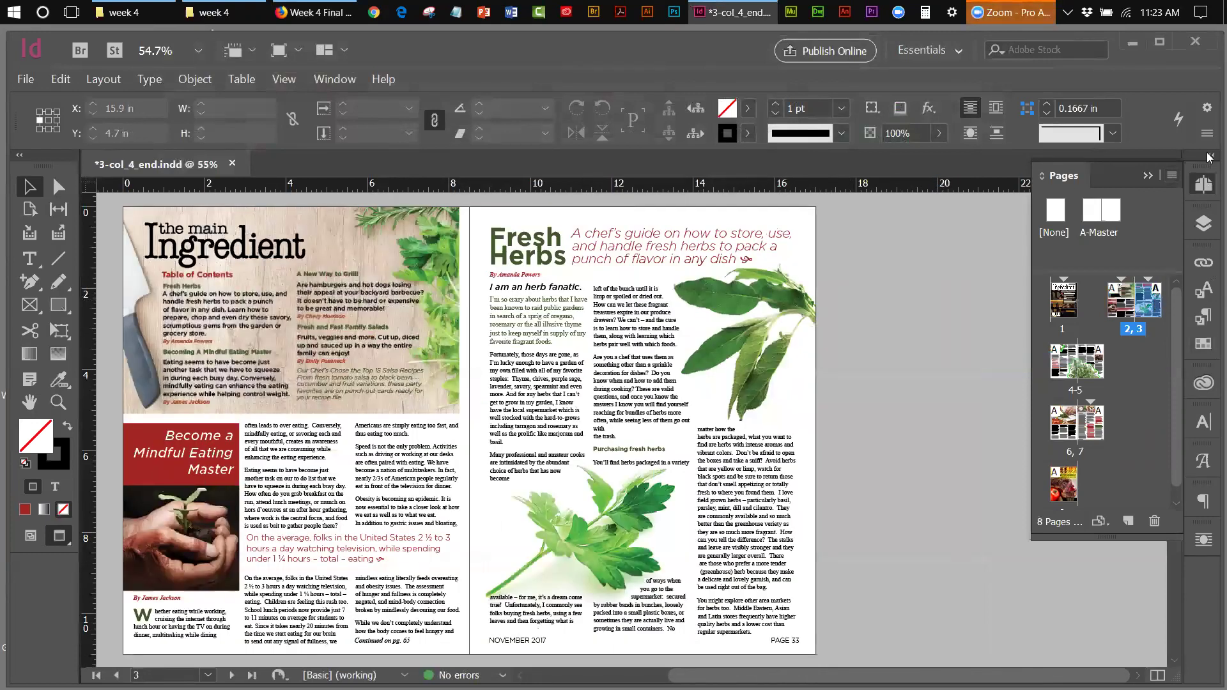
{"action": "left_click", "coordinate": [1171, 175]}
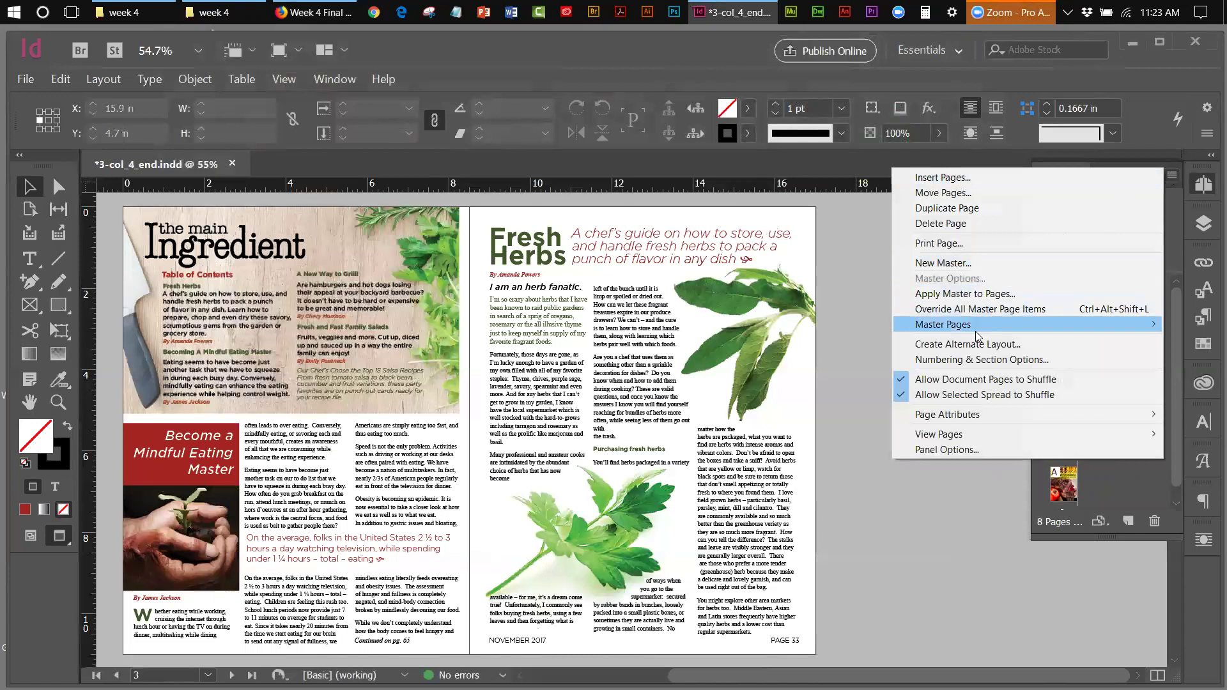
{"action": "left_click", "coordinate": [967, 359]}
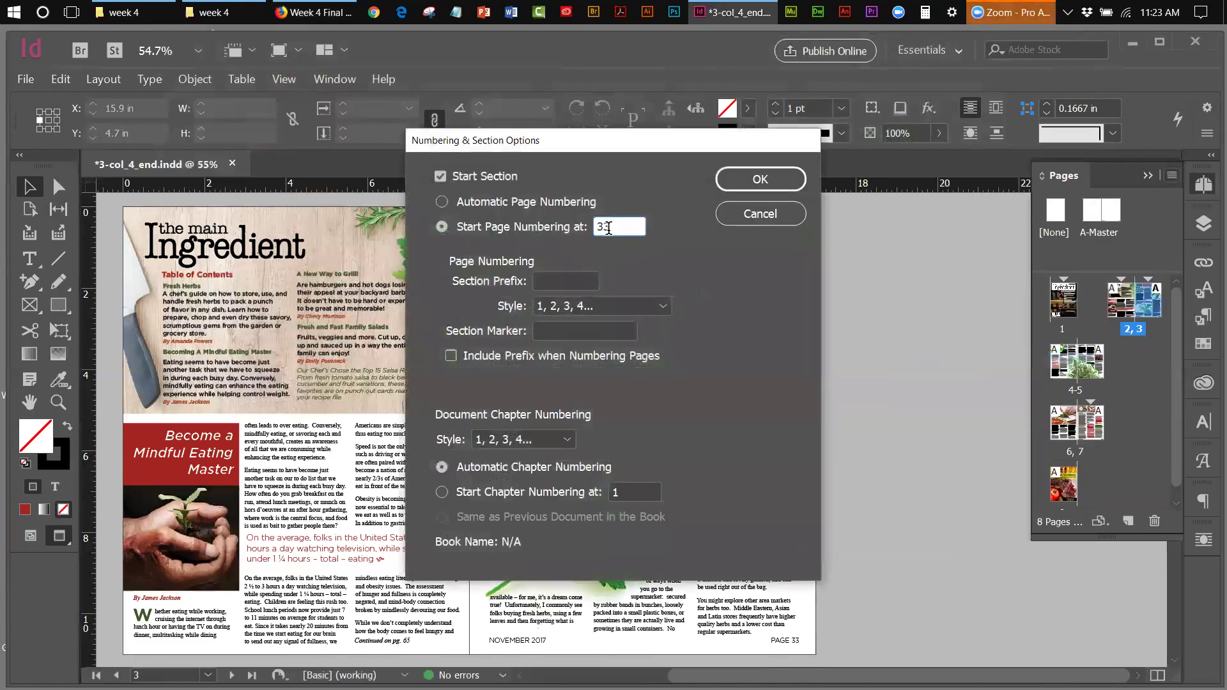
{"action": "type", "text": "5"}
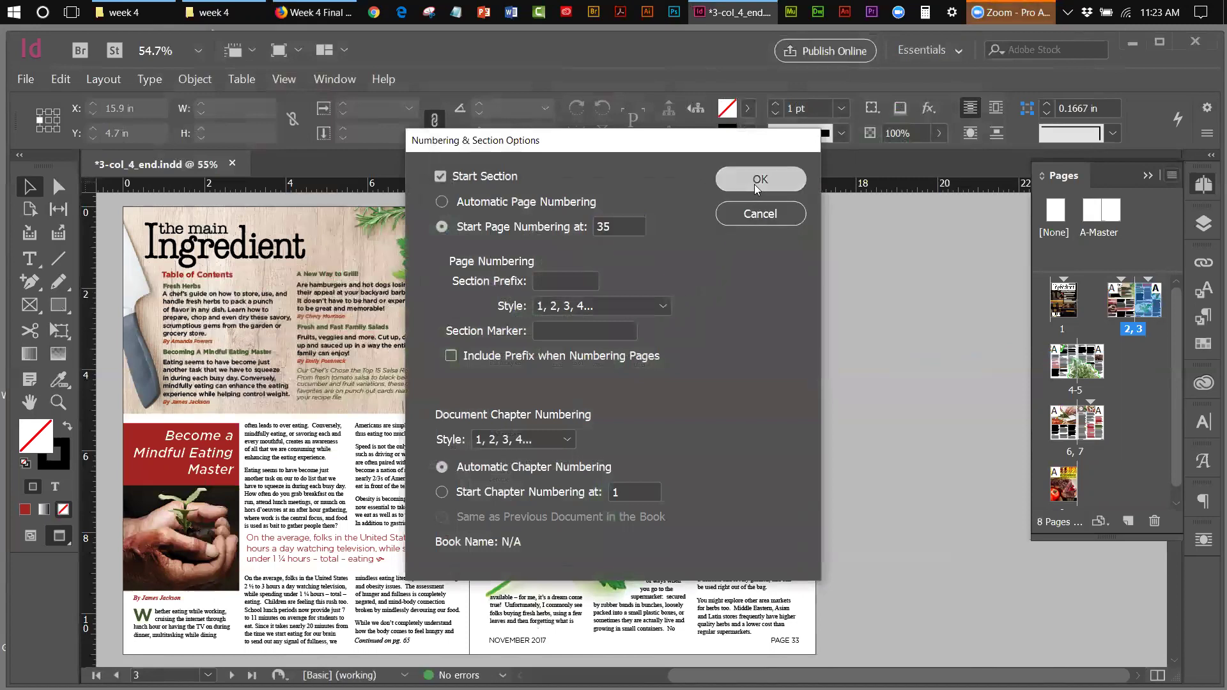
{"action": "left_click", "coordinate": [754, 184]}
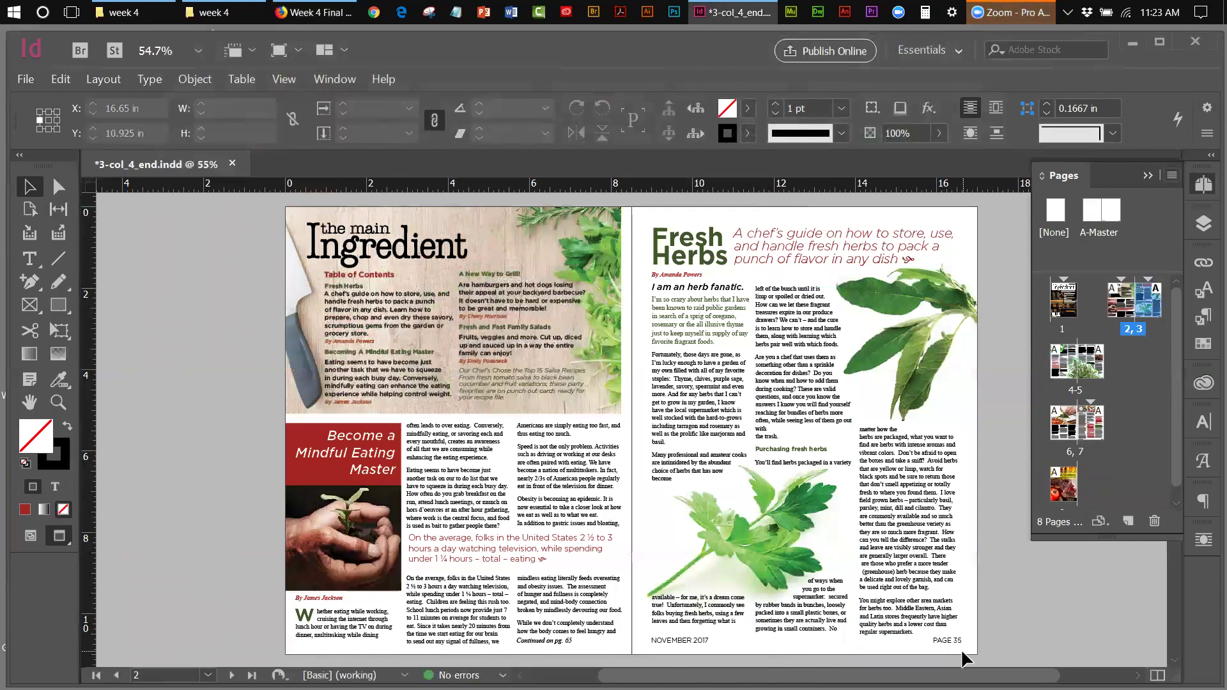
- Check the footer page numbers on the 4–5 and 6–7 spreads
{"action": "left_click", "coordinate": [1073, 389]}
{"action": "double_click", "coordinate": [1075, 388]}
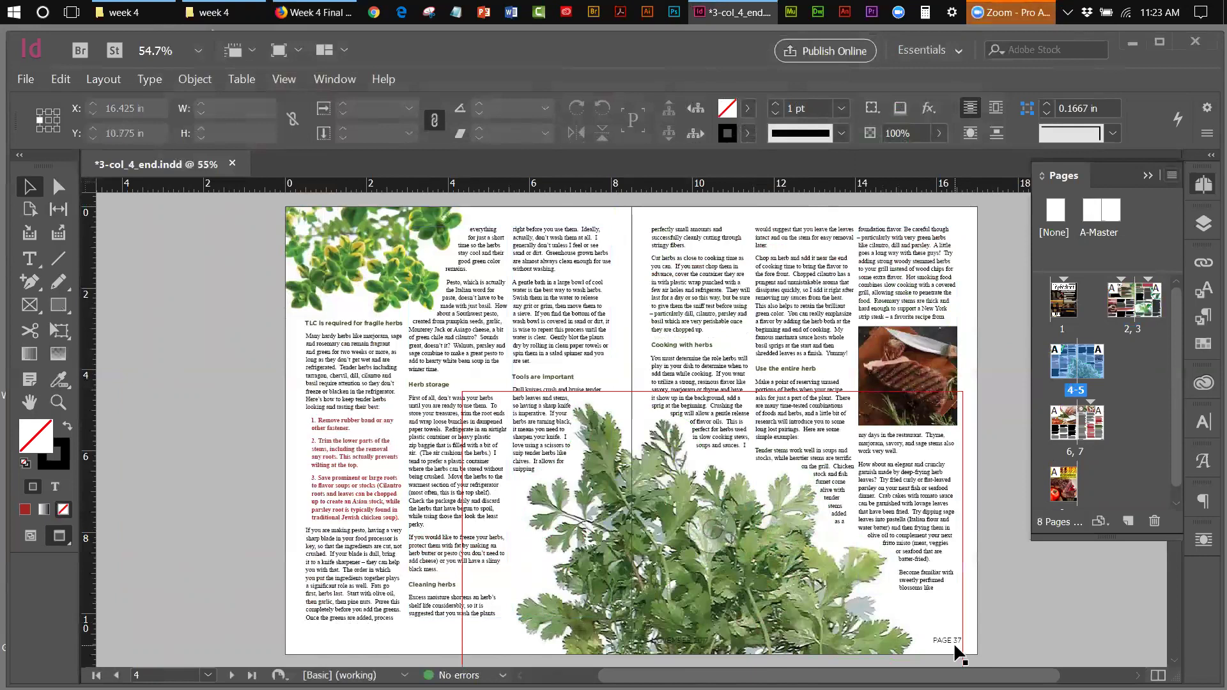
{"action": "double_click", "coordinate": [1074, 452]}
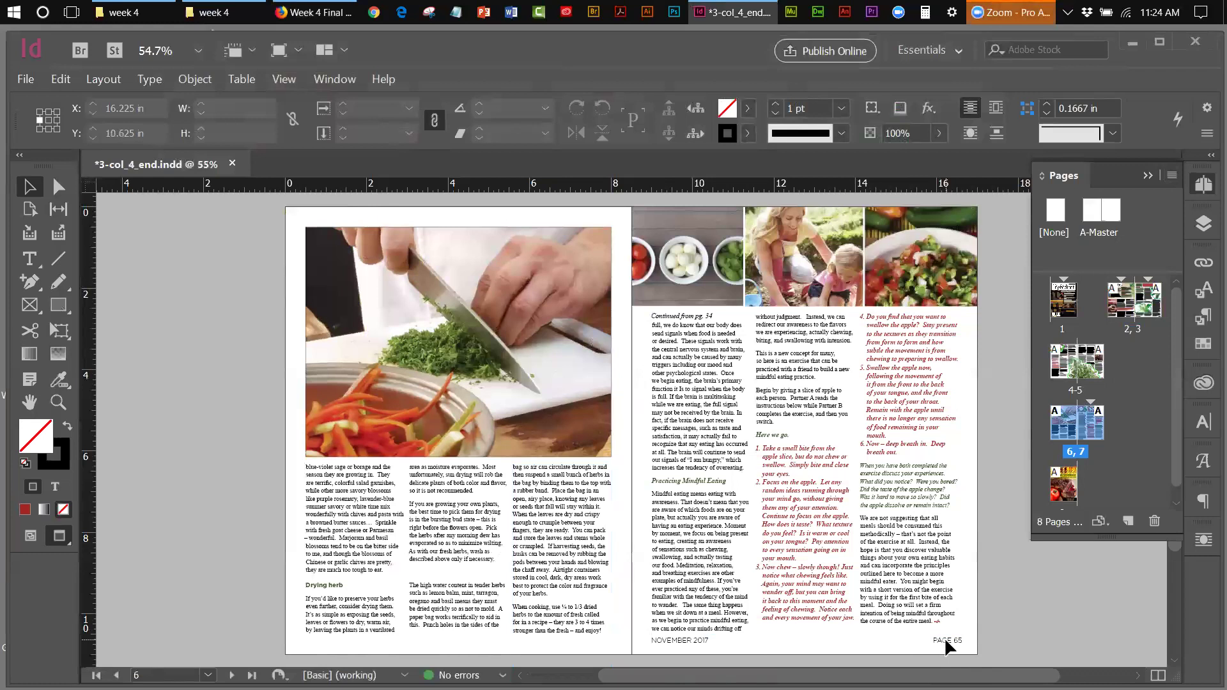
- Inspect the New Section numbering options for the 6–7 spread without applying a new section
{"action": "left_click", "coordinate": [940, 591]}
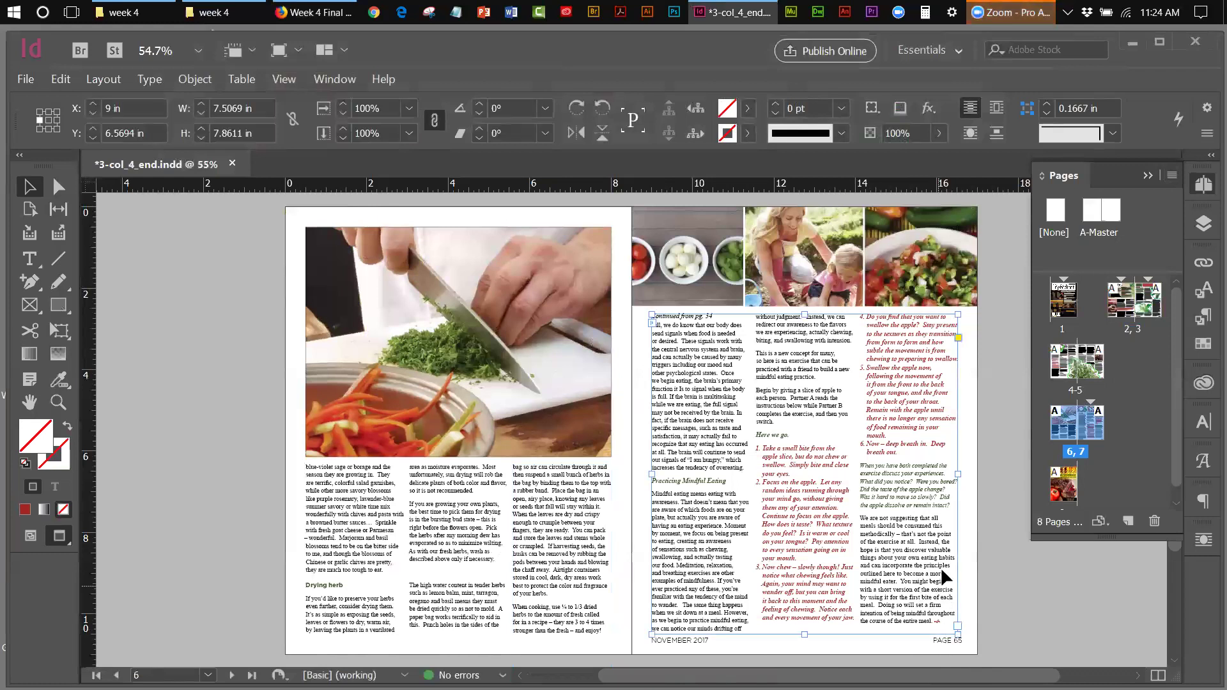
{"action": "left_click", "coordinate": [1171, 175]}
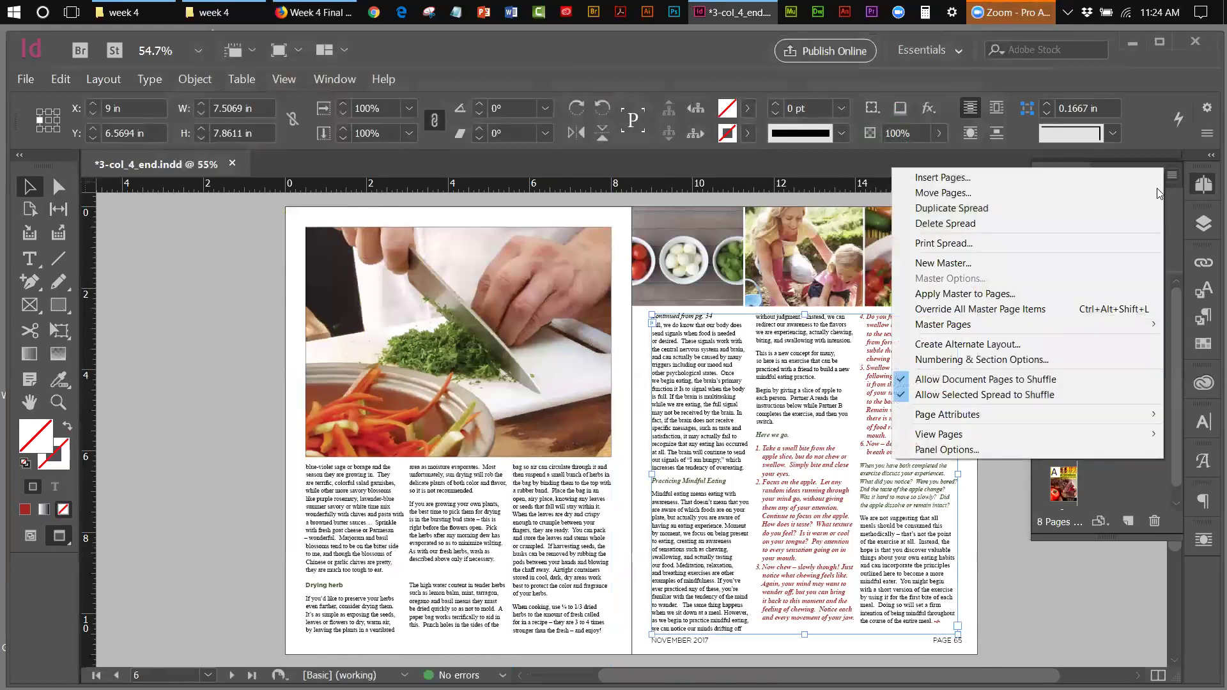
{"action": "left_click", "coordinate": [1039, 362]}
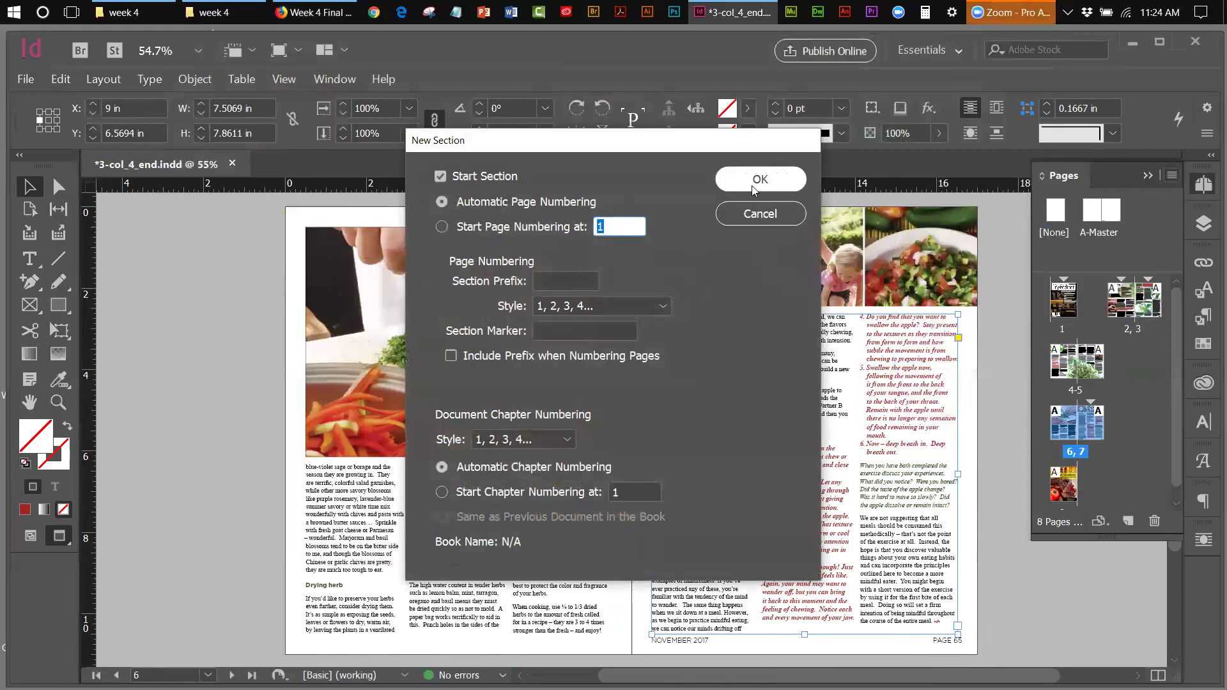
{"action": "left_click", "coordinate": [760, 213]}
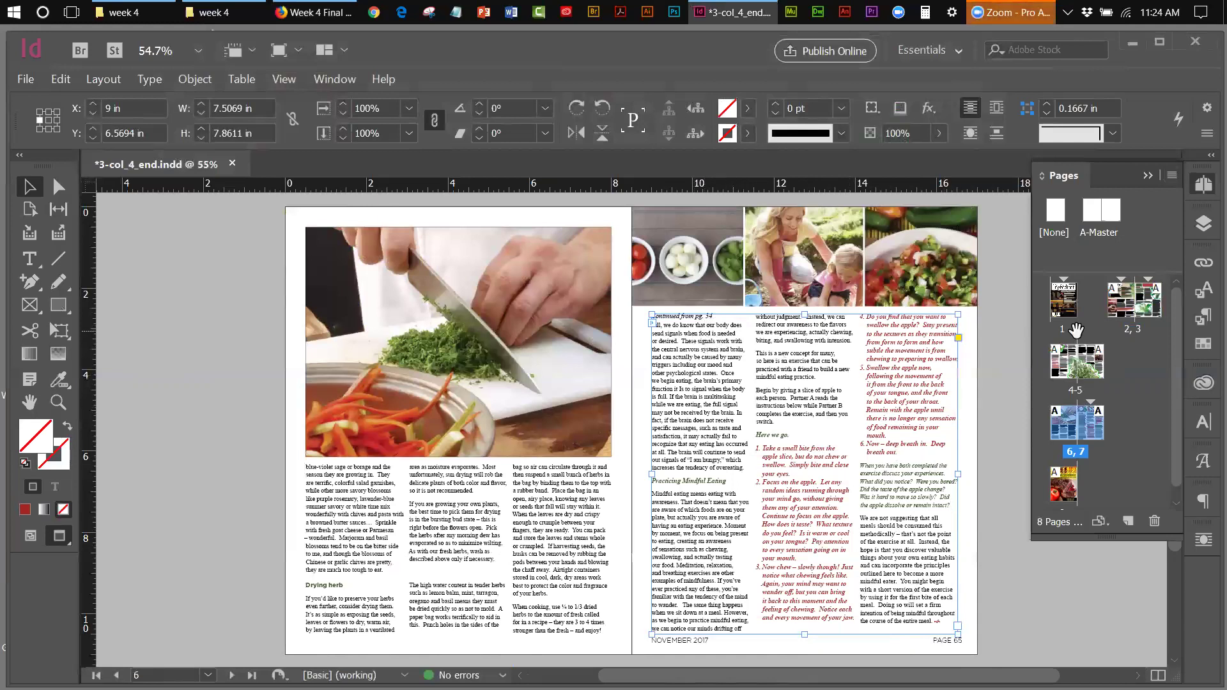
- Check the footer page numbers across the 2–3, 4–5 and 6–7 spreads
{"action": "left_click", "coordinate": [1123, 311]}
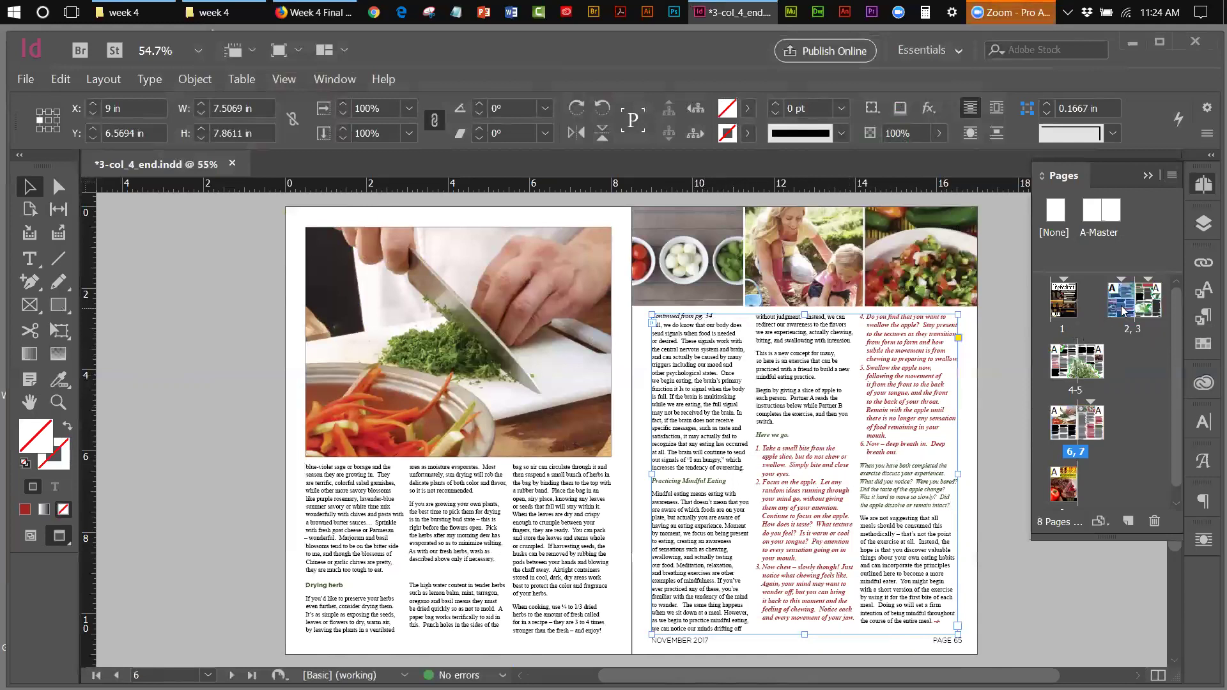
{"action": "double_click", "coordinate": [1127, 324]}
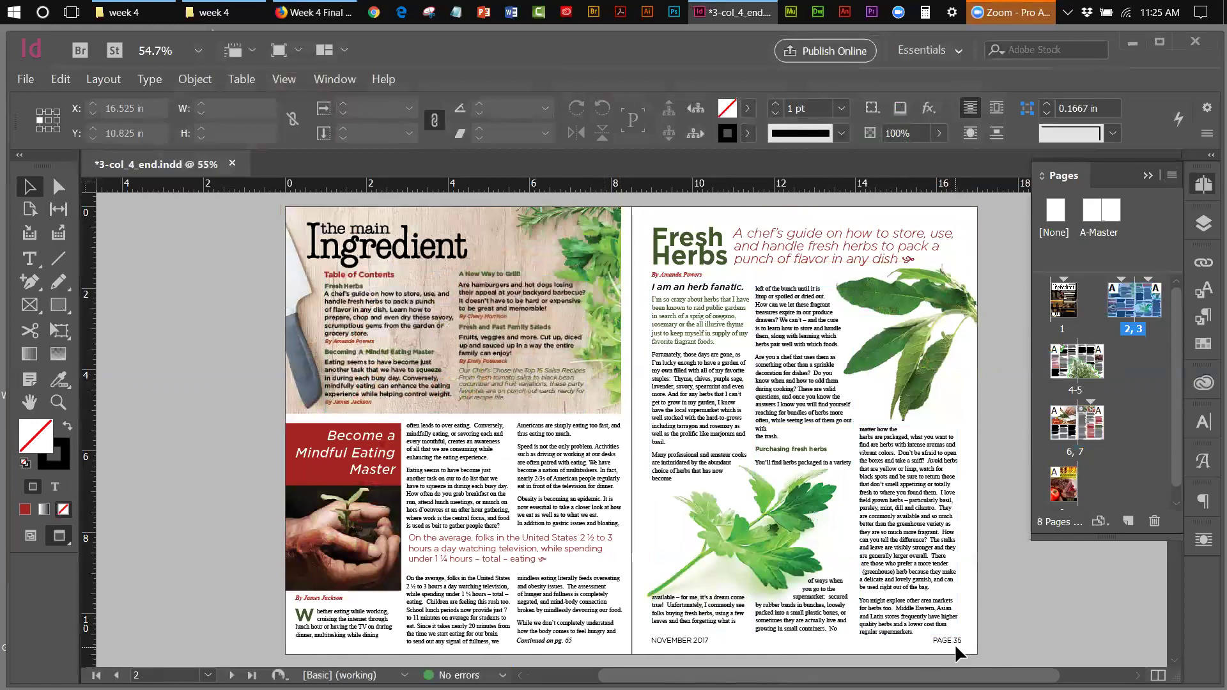
{"action": "double_click", "coordinate": [1074, 391]}
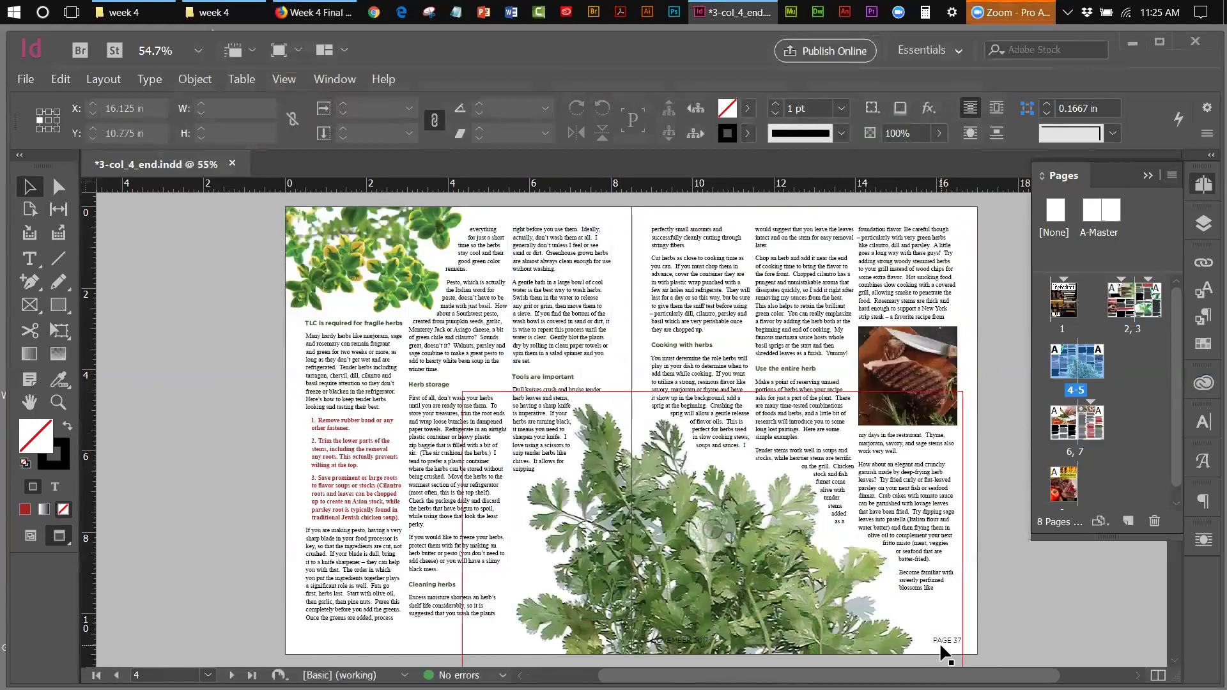
{"action": "left_click", "coordinate": [1076, 455]}
{"action": "double_click", "coordinate": [1073, 453]}
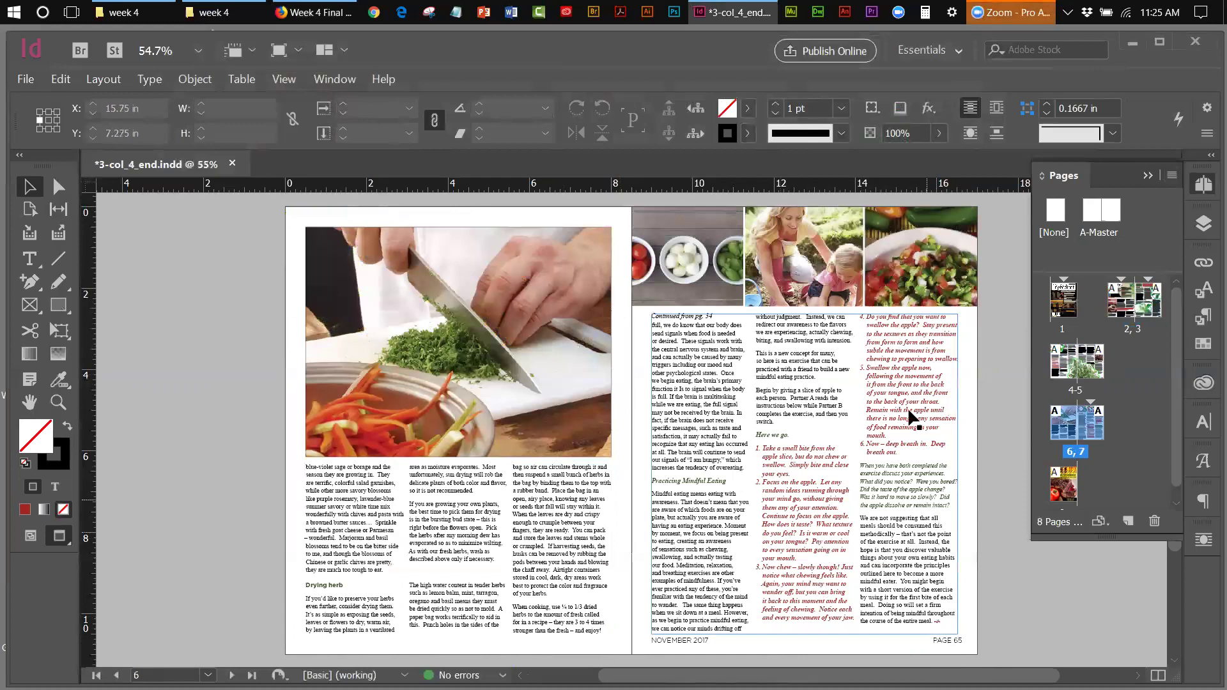
{"action": "left_click", "coordinate": [1094, 427]}
{"action": "double_click", "coordinate": [1094, 427]}
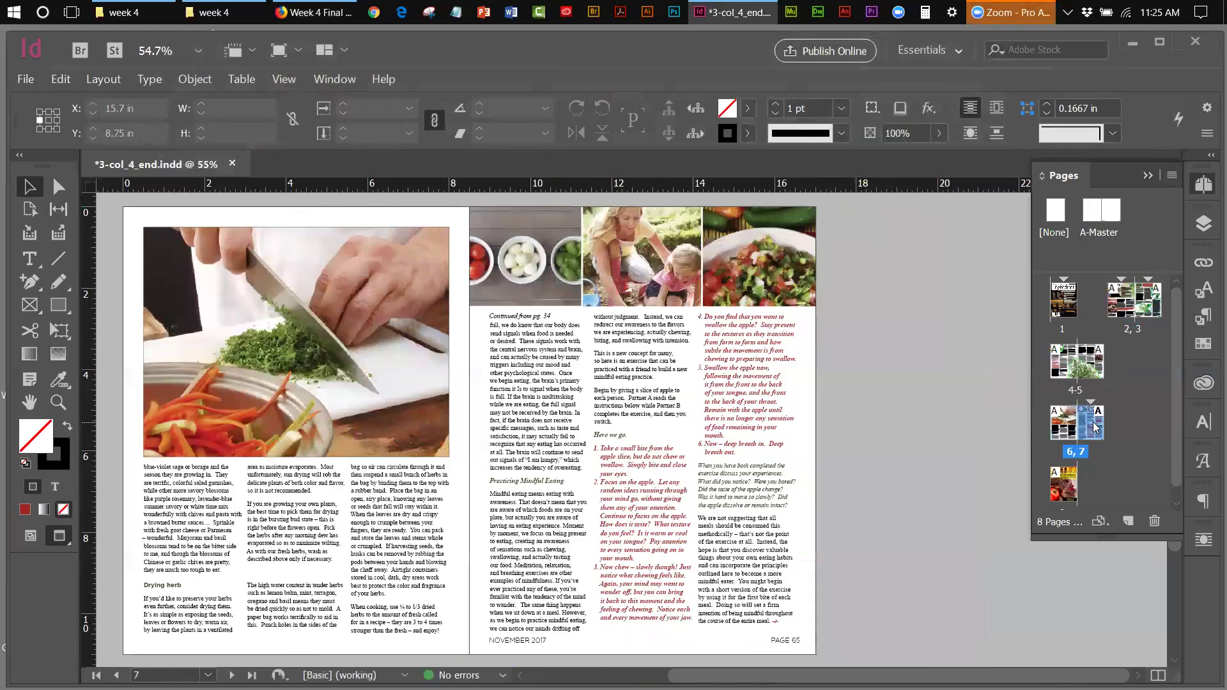
- Compare the "Continued on" line on page 2 with the "Continued from" line and footer on page 7
{"action": "double_click", "coordinate": [1115, 307]}
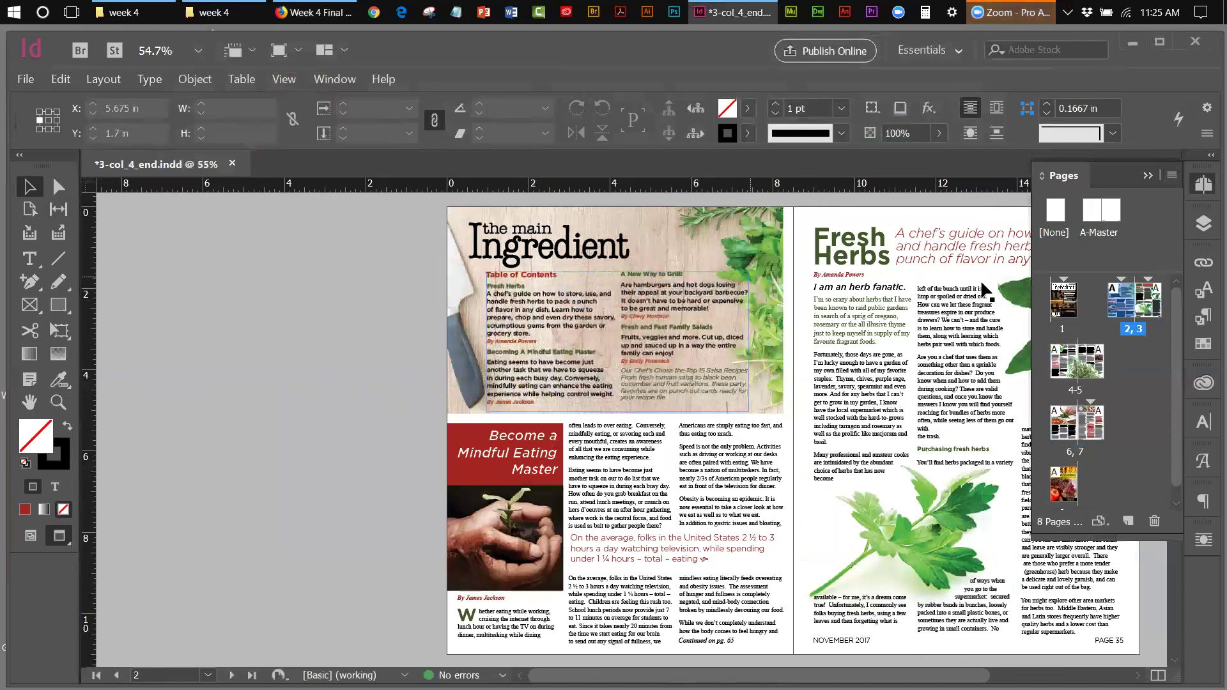
{"action": "double_click", "coordinate": [1153, 304]}
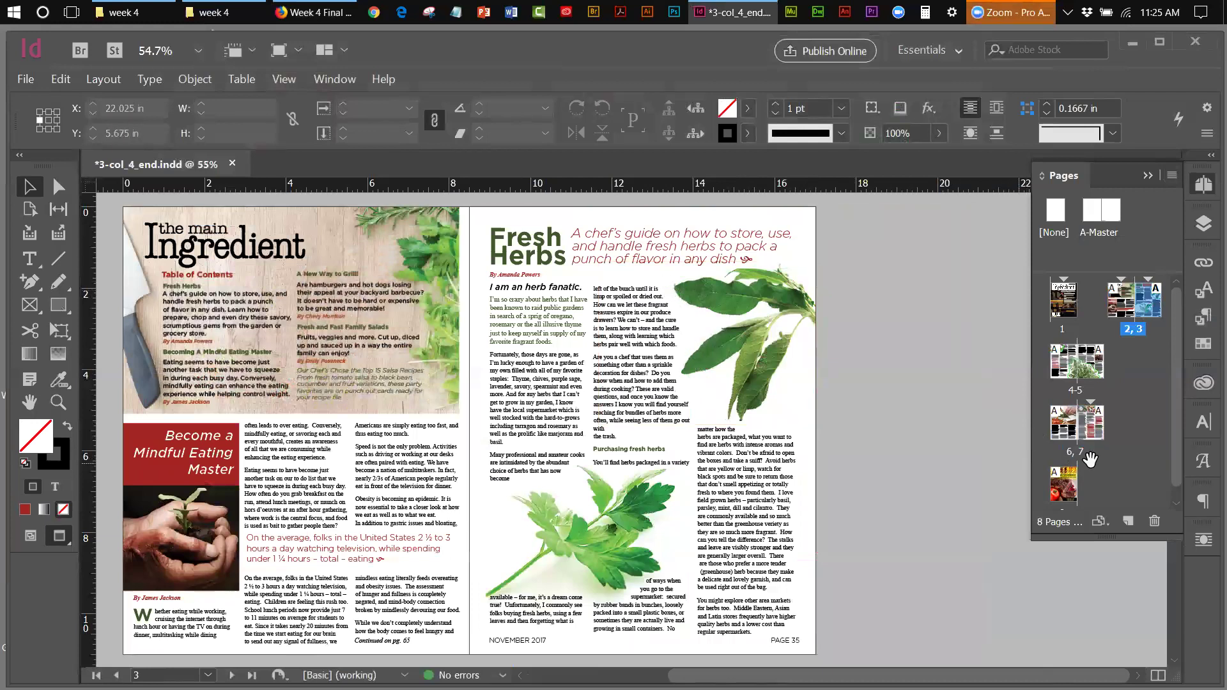
{"action": "left_click", "coordinate": [1095, 427]}
{"action": "double_click", "coordinate": [1095, 428]}
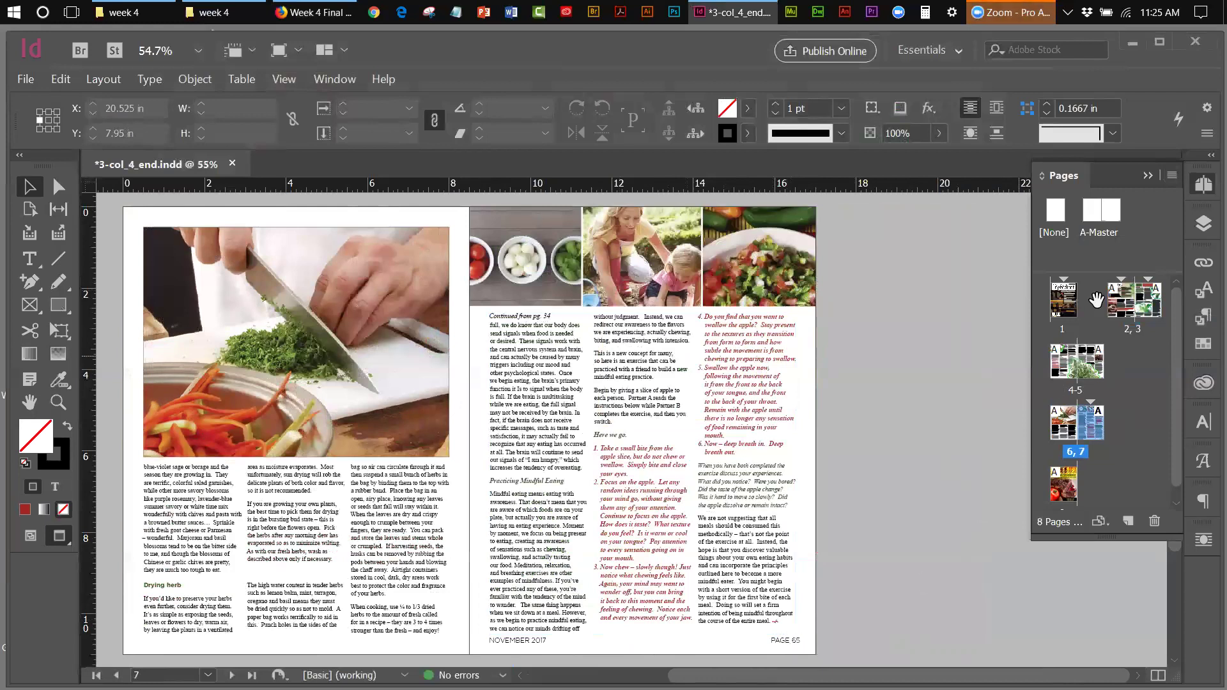
{"action": "double_click", "coordinate": [1123, 326]}
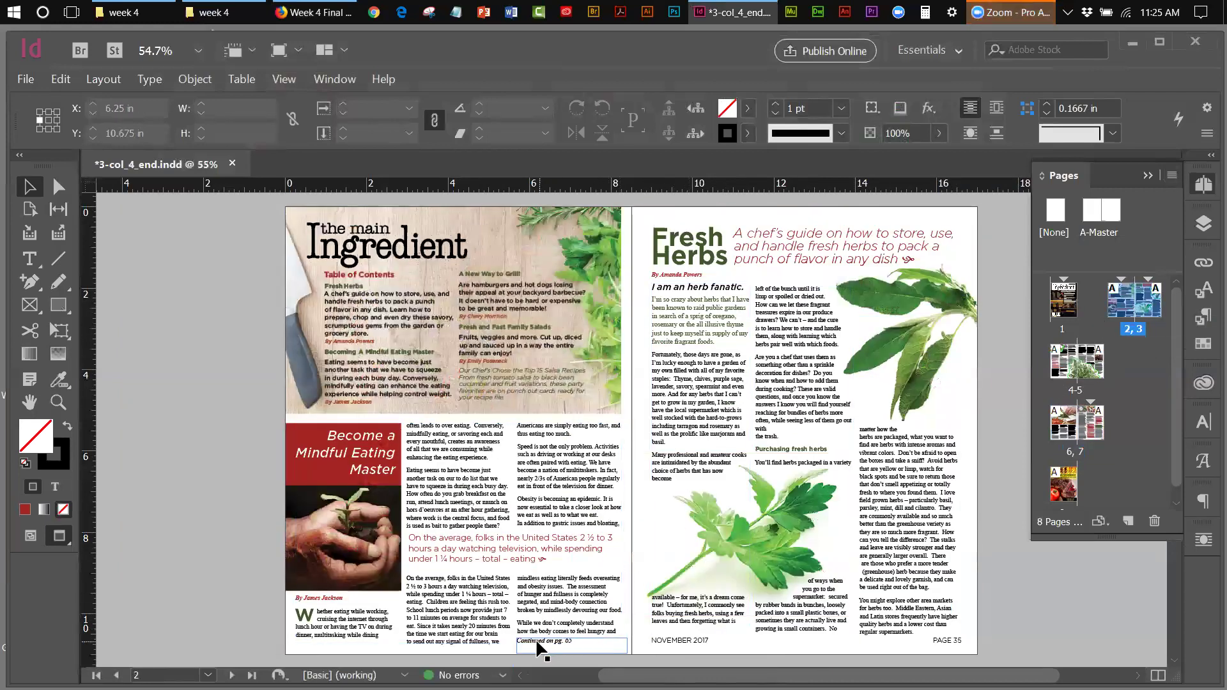
{"action": "left_click", "coordinate": [922, 630]}
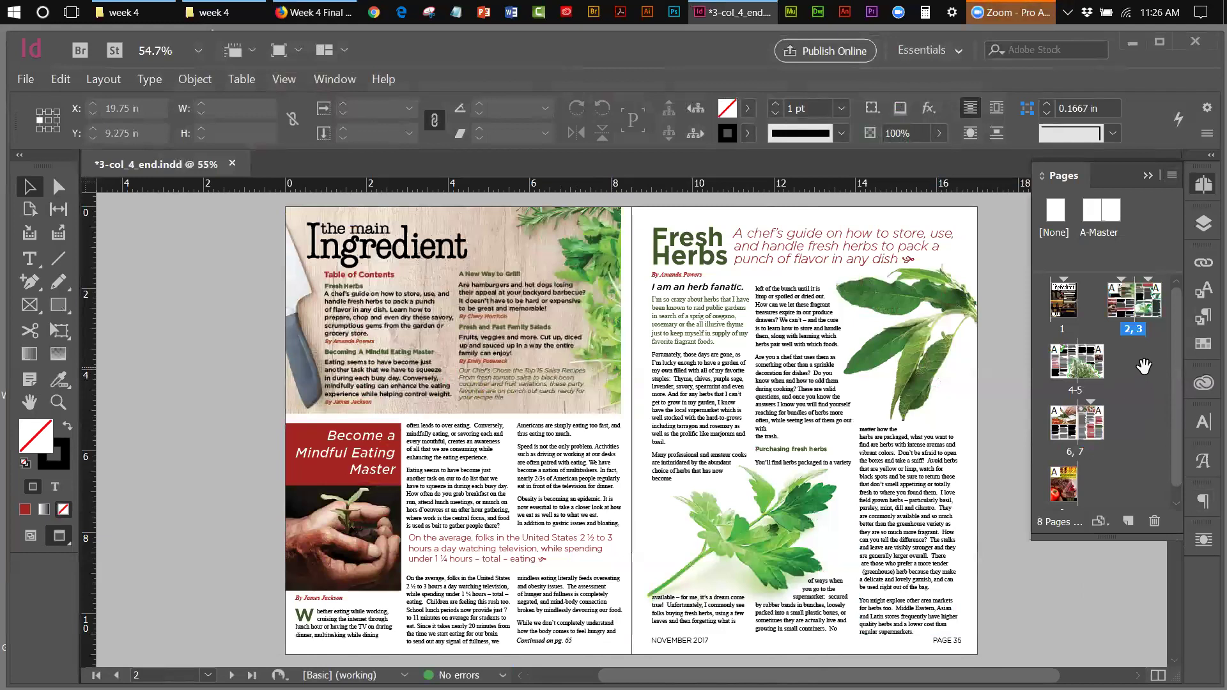
- Compare pages 2 and 3 with the page-number diagram of the Week 4 Final Assignment in Firefox, and return to InDesign
{"action": "double_click", "coordinate": [1123, 299]}
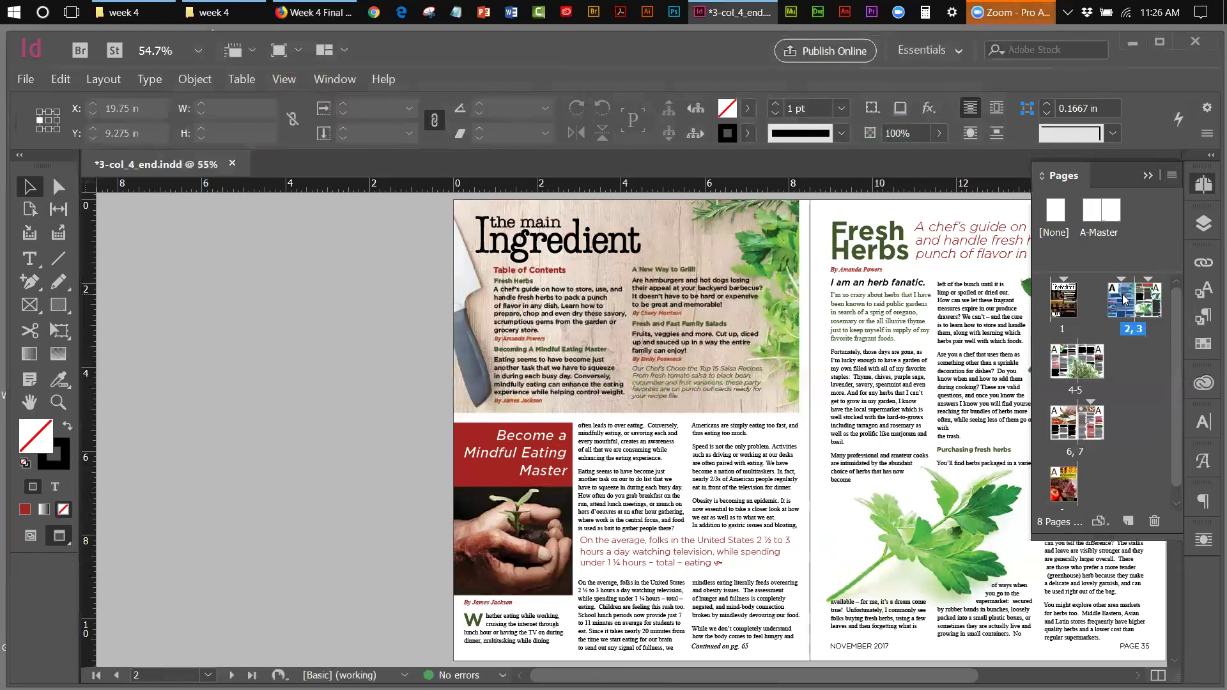
{"action": "left_click", "coordinate": [1173, 175]}
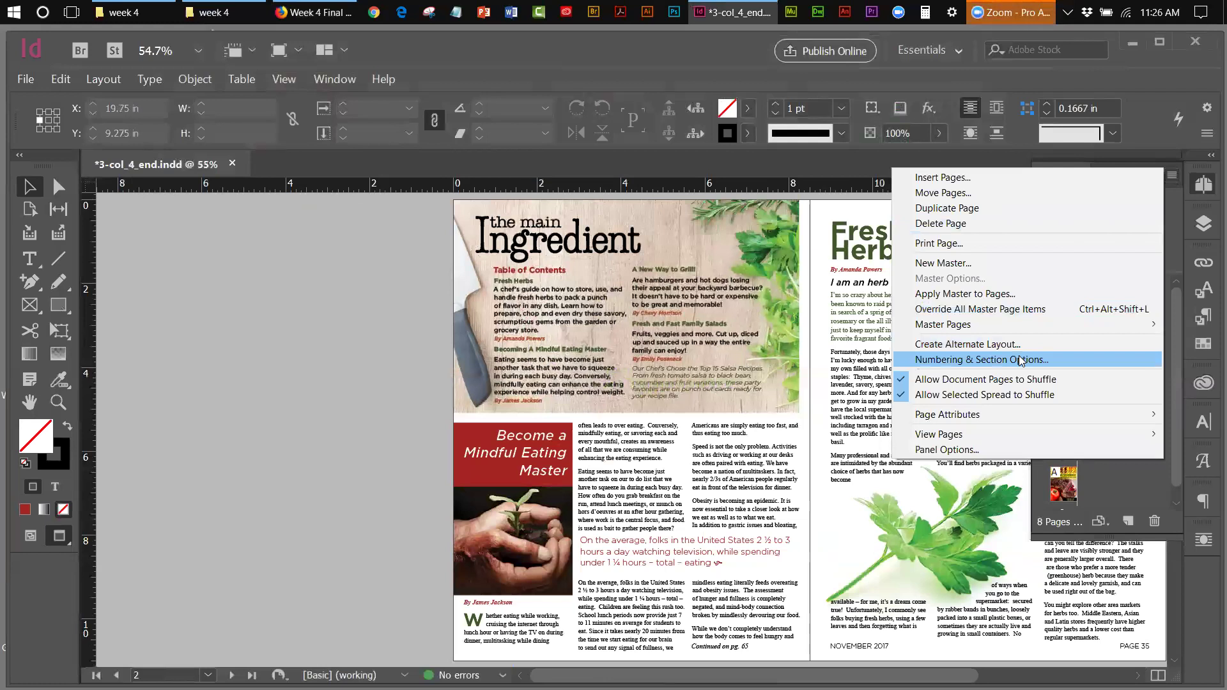
{"action": "left_click", "coordinate": [1127, 481]}
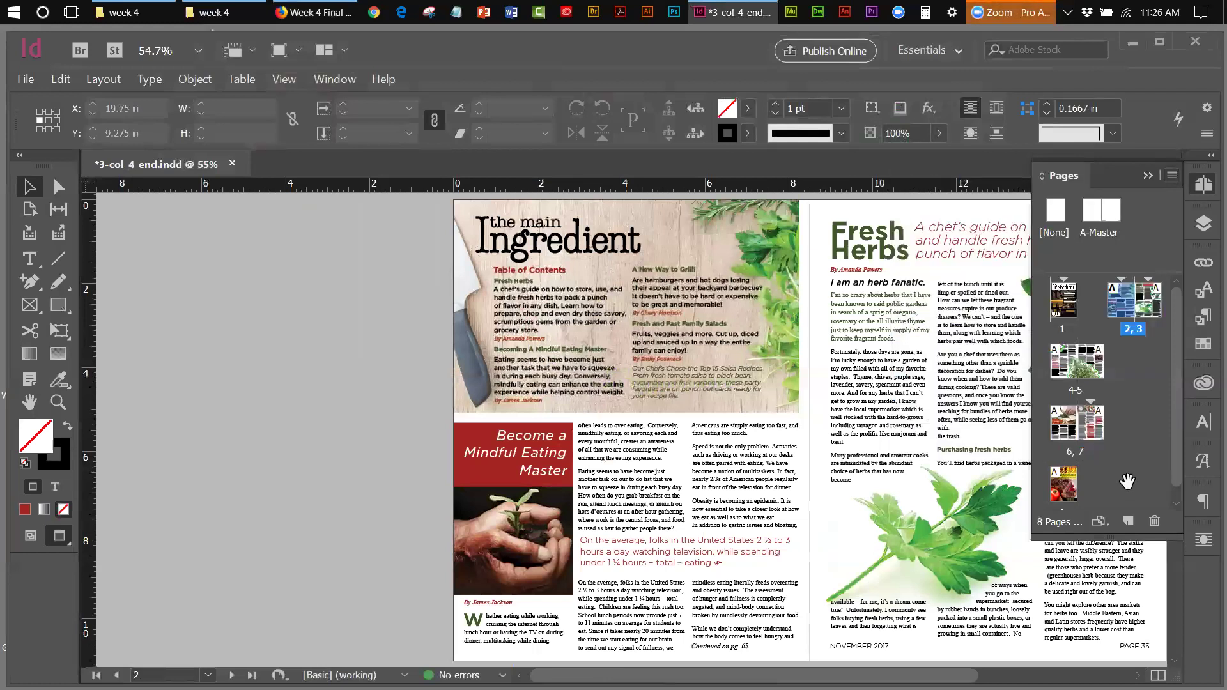
{"action": "double_click", "coordinate": [1150, 309]}
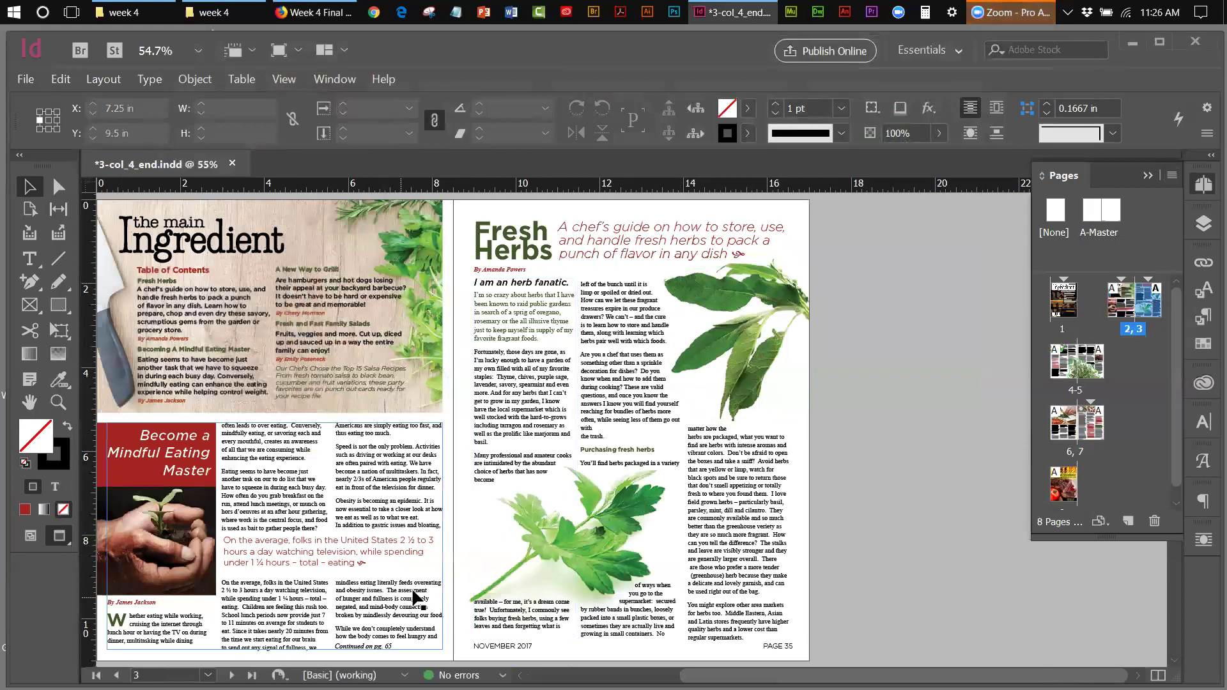
{"action": "left_click", "coordinate": [330, 12]}
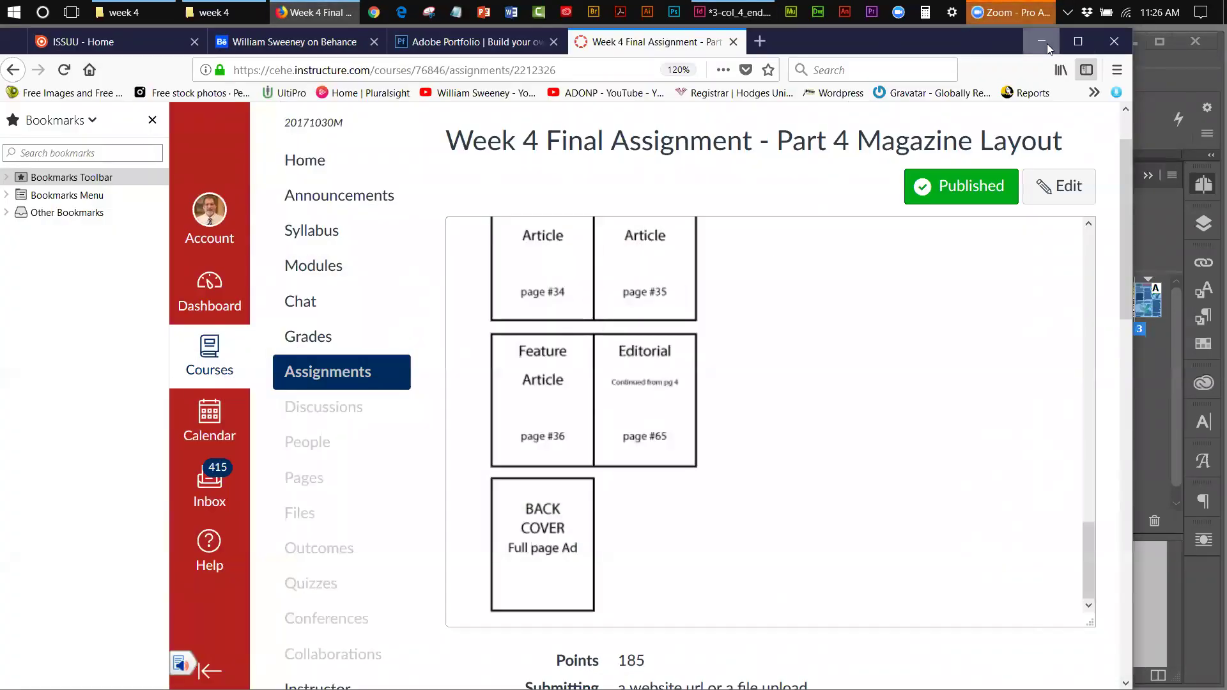
{"action": "key", "text": "alt+Tab"}
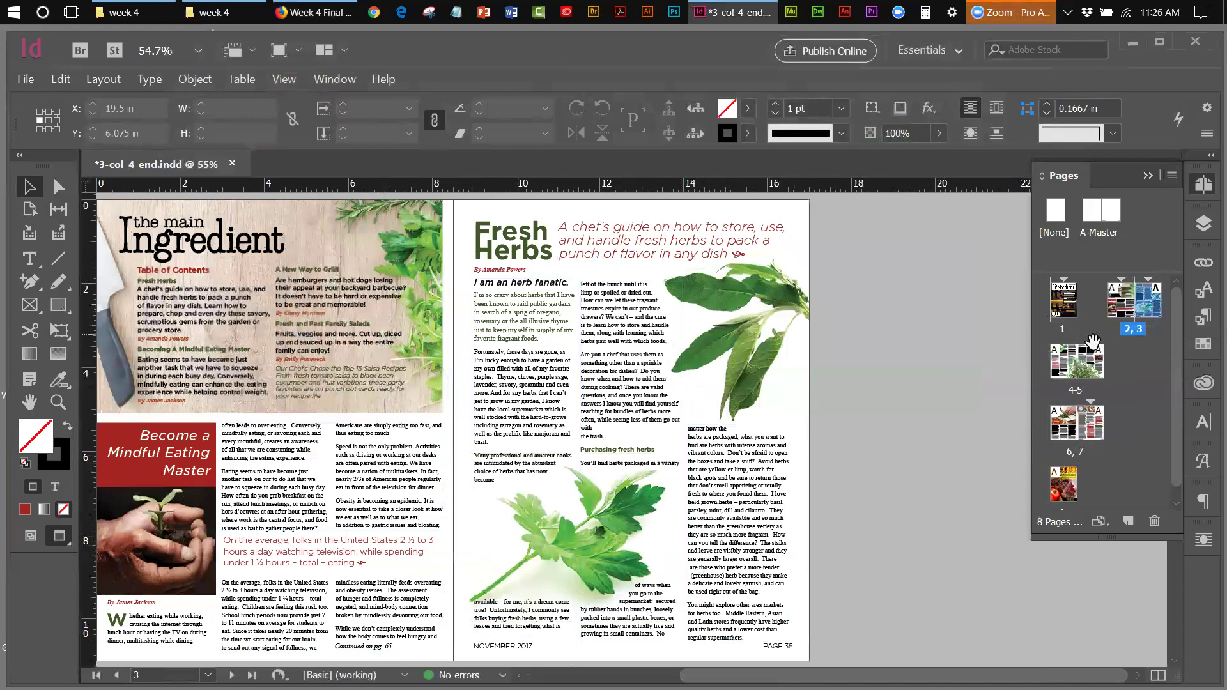
- Review the Numbering & Section Options for page 7 and keep its existing start number
{"action": "double_click", "coordinate": [1064, 441]}
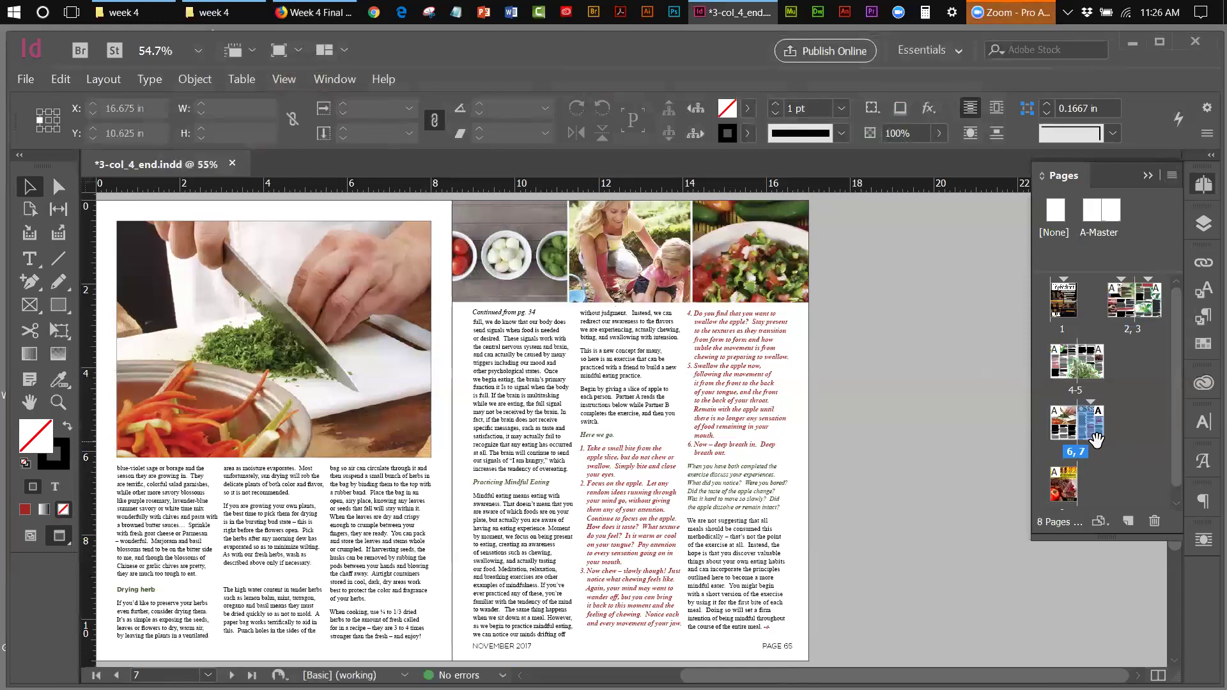
{"action": "left_click", "coordinate": [1172, 175]}
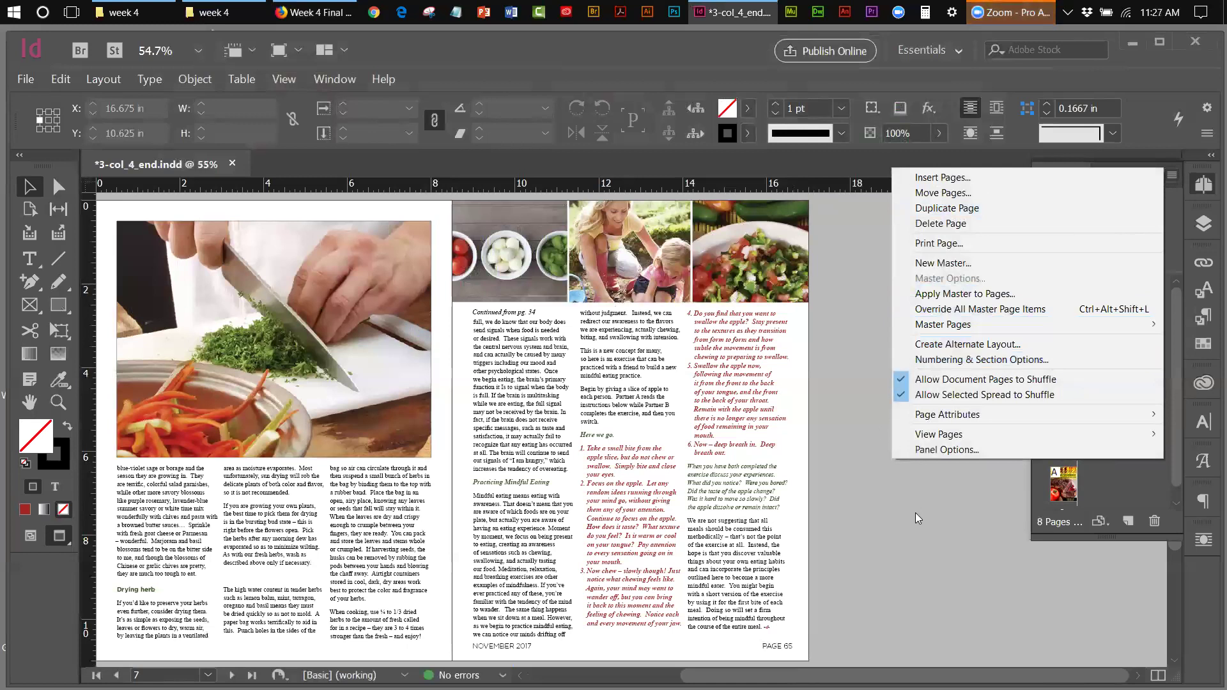
{"action": "left_click", "coordinate": [977, 359]}
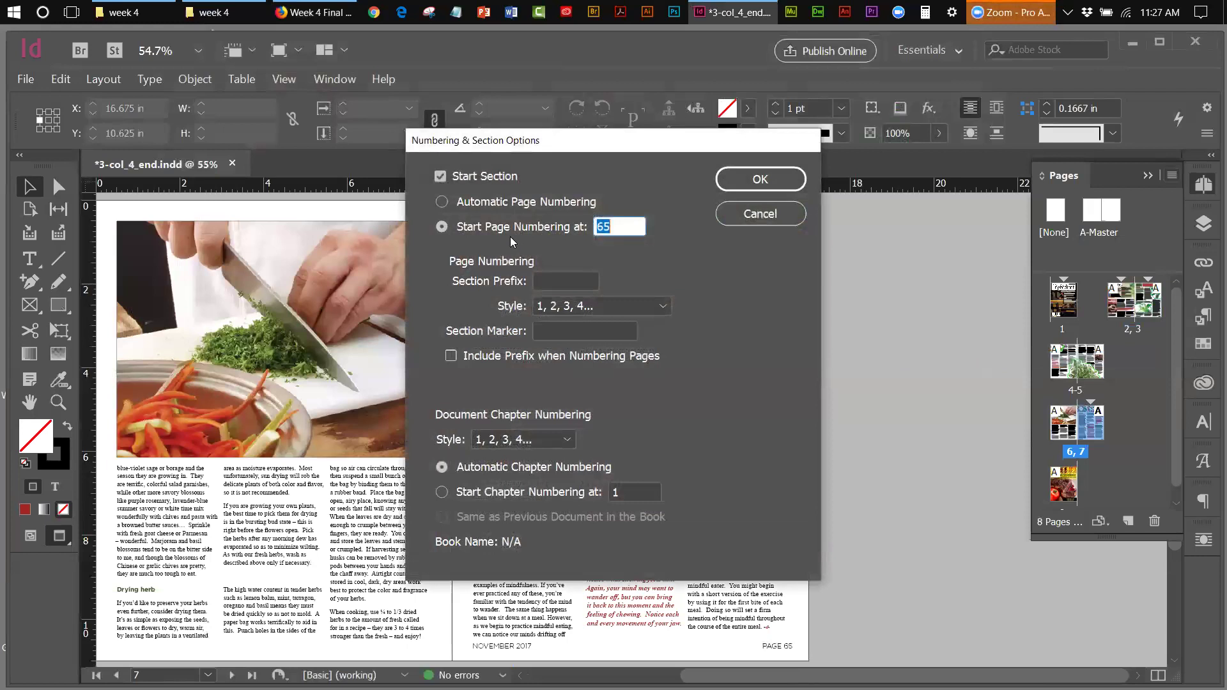
{"action": "left_click", "coordinate": [773, 187]}
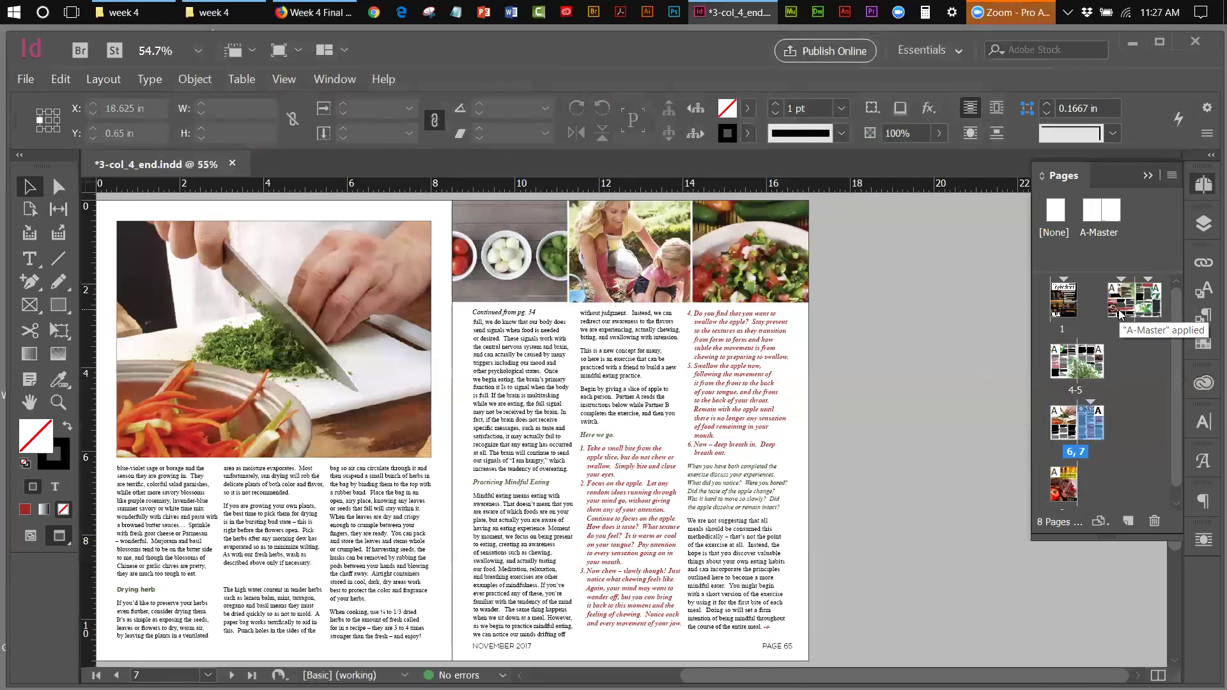
- Review the Numbering & Section Options for page 2 and keep its existing start number
{"action": "double_click", "coordinate": [1119, 314]}
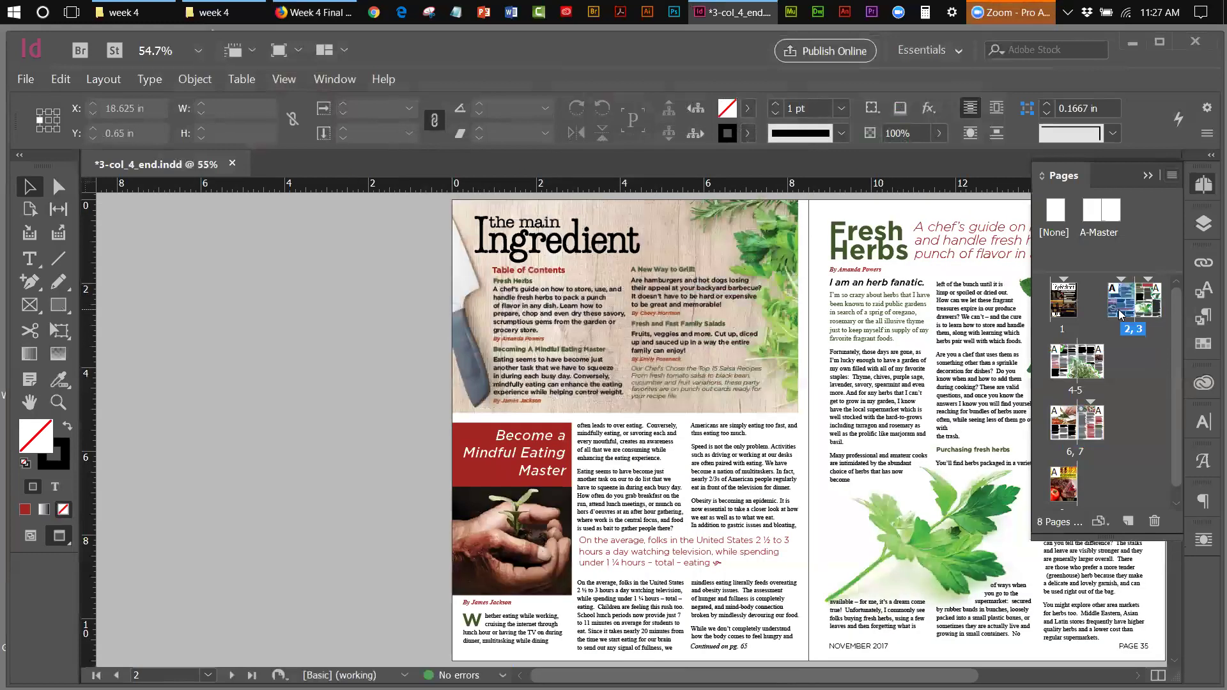
{"action": "left_click", "coordinate": [1171, 175]}
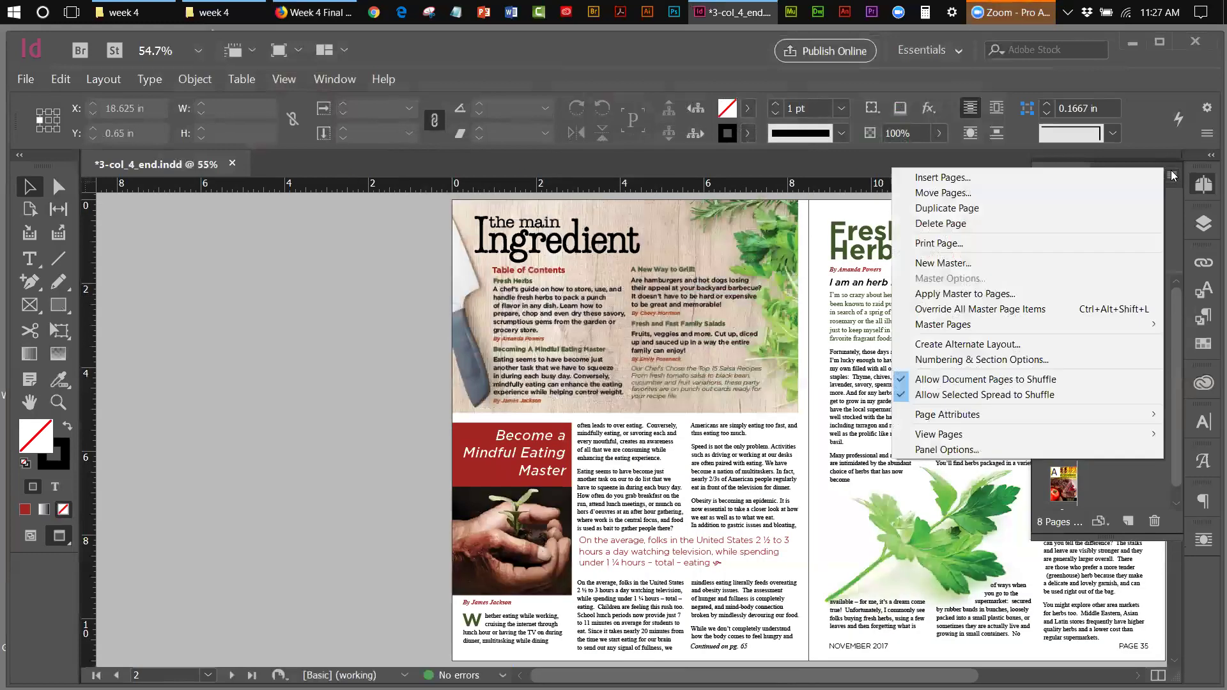
{"action": "left_click", "coordinate": [990, 360]}
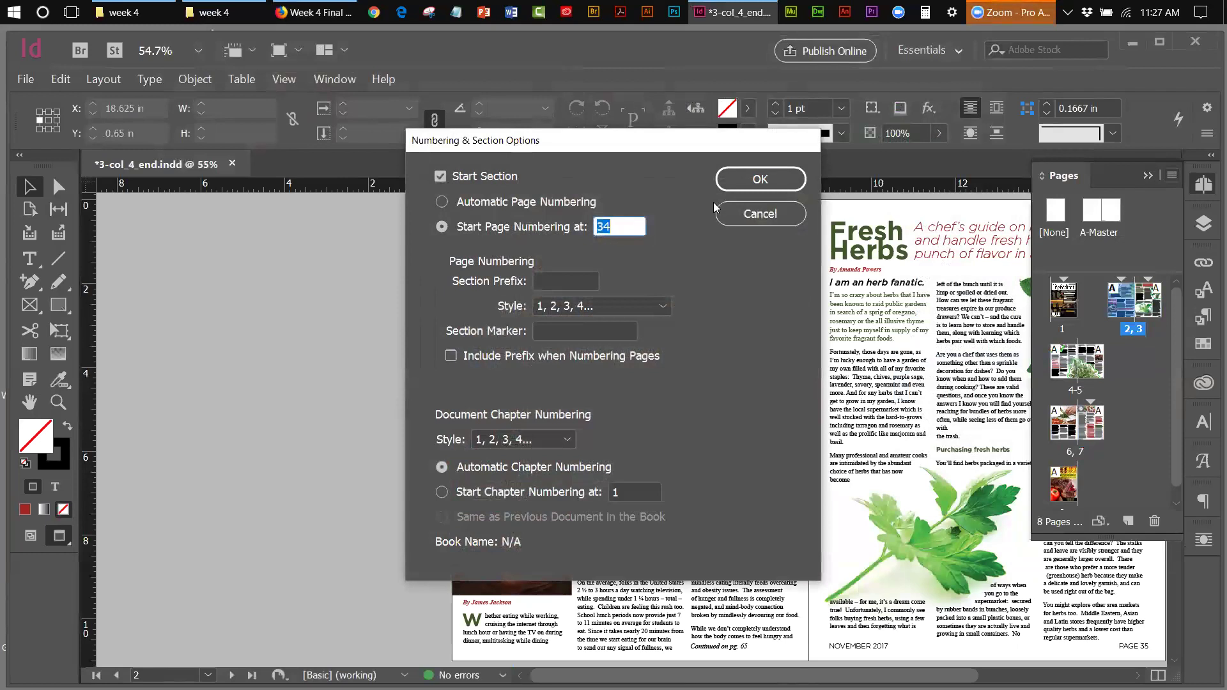
{"action": "left_click", "coordinate": [760, 179]}
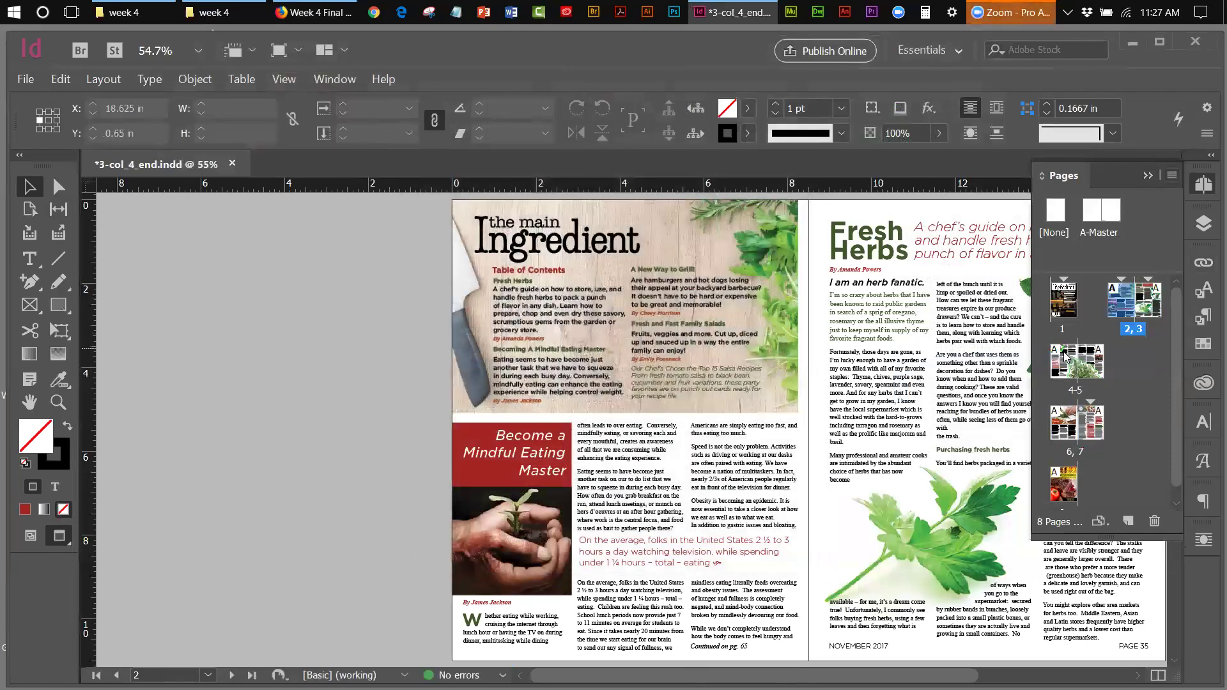
- Re-examine page 7's section start settings and leave the options without changes
{"action": "double_click", "coordinate": [1094, 422]}
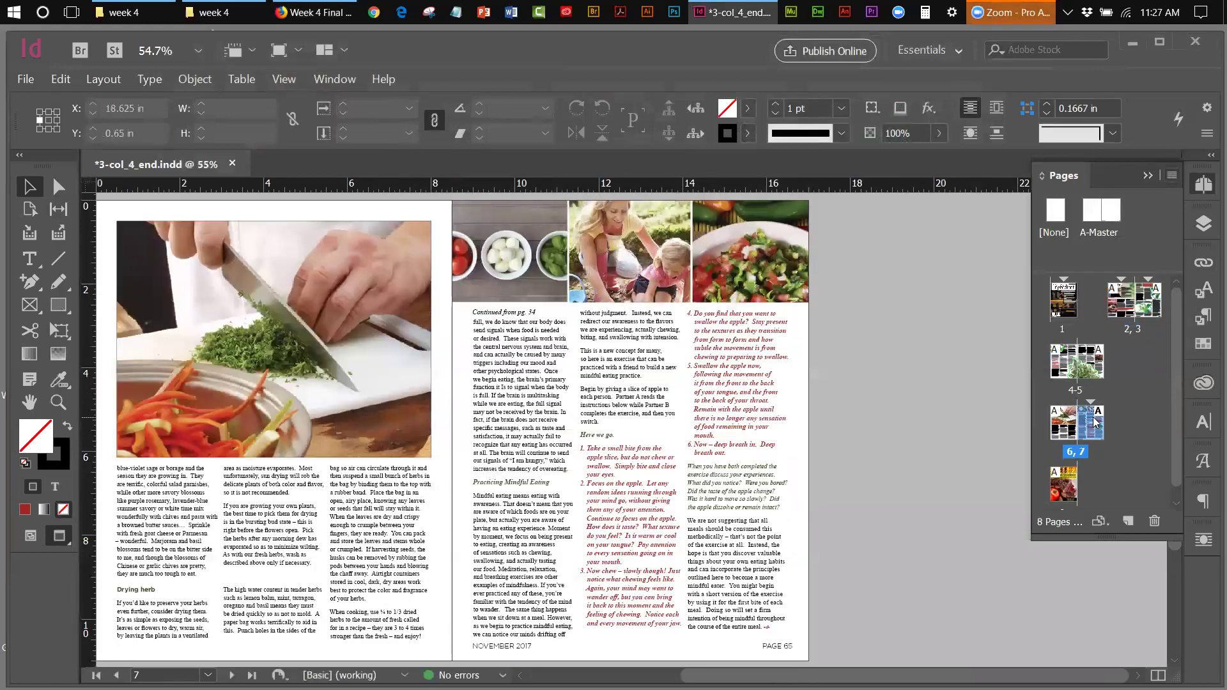
{"action": "left_click", "coordinate": [1173, 176]}
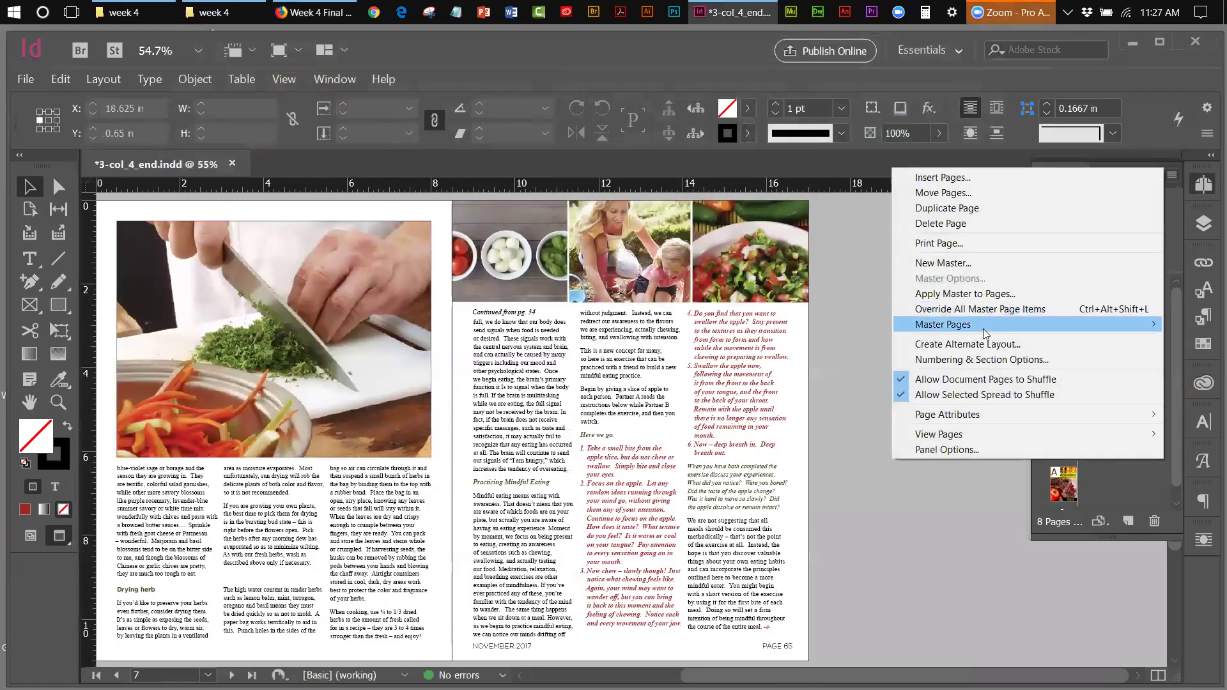
{"action": "left_click", "coordinate": [986, 360]}
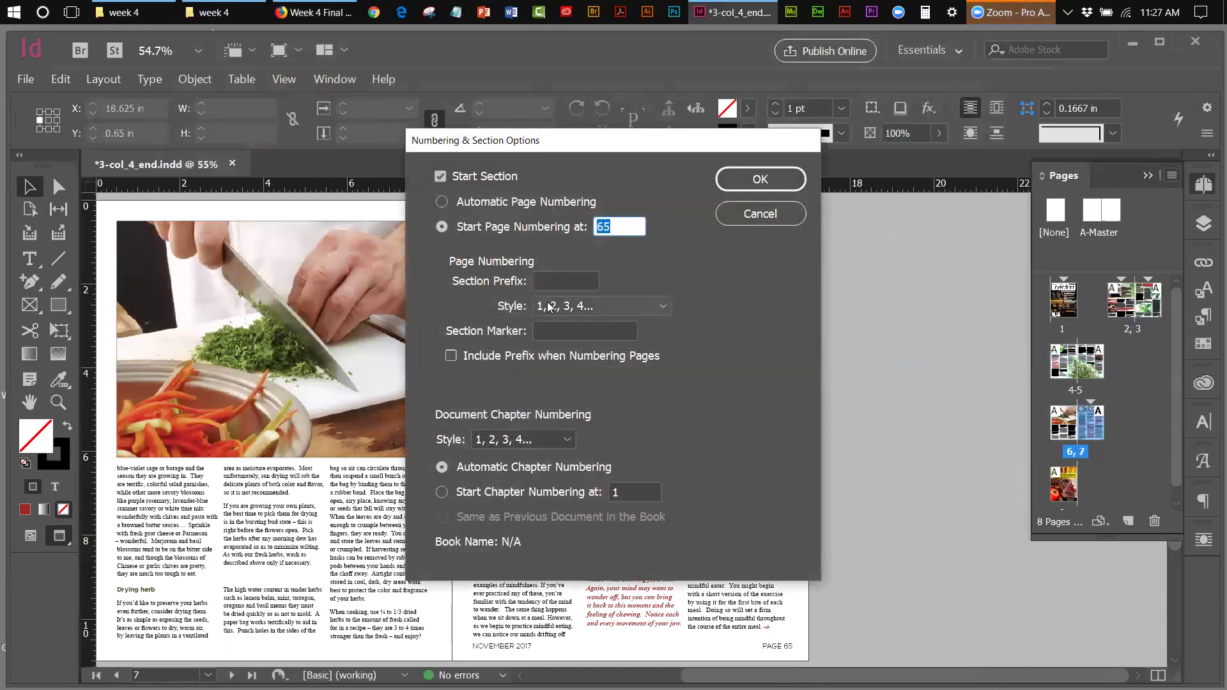
{"action": "left_click", "coordinate": [740, 223]}
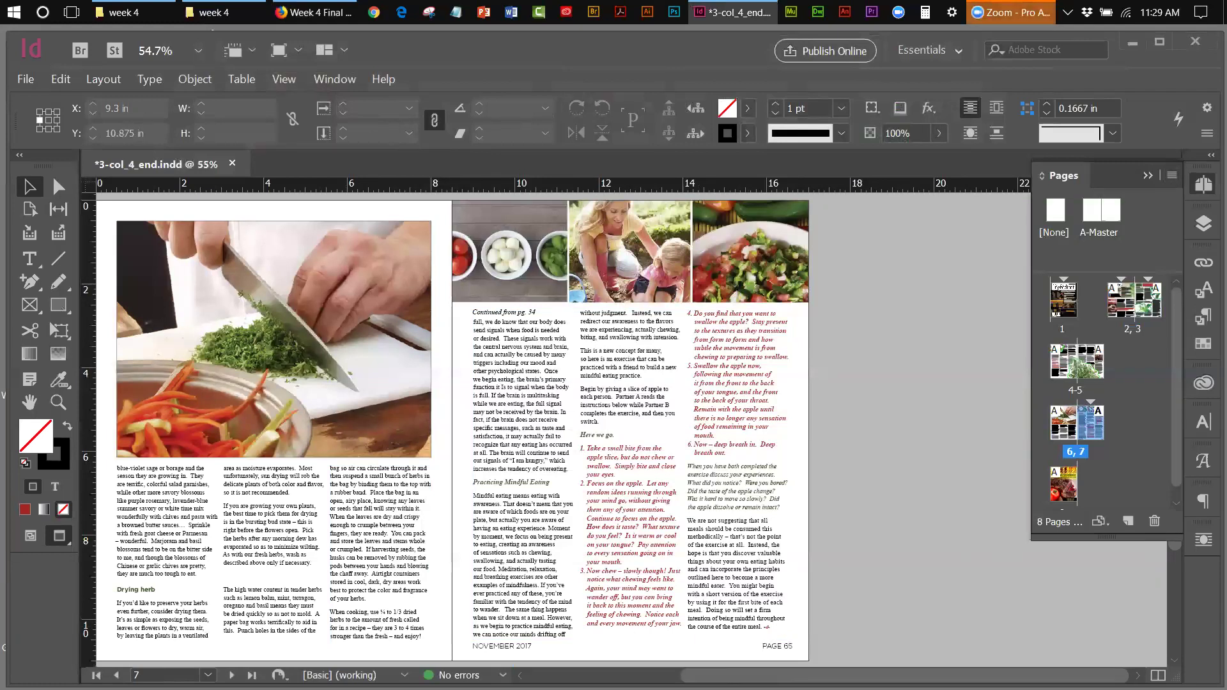
- Check the whole document for errors in Preflight with the [Basic] (working) profile, and close it when done
{"action": "left_click", "coordinate": [503, 674]}
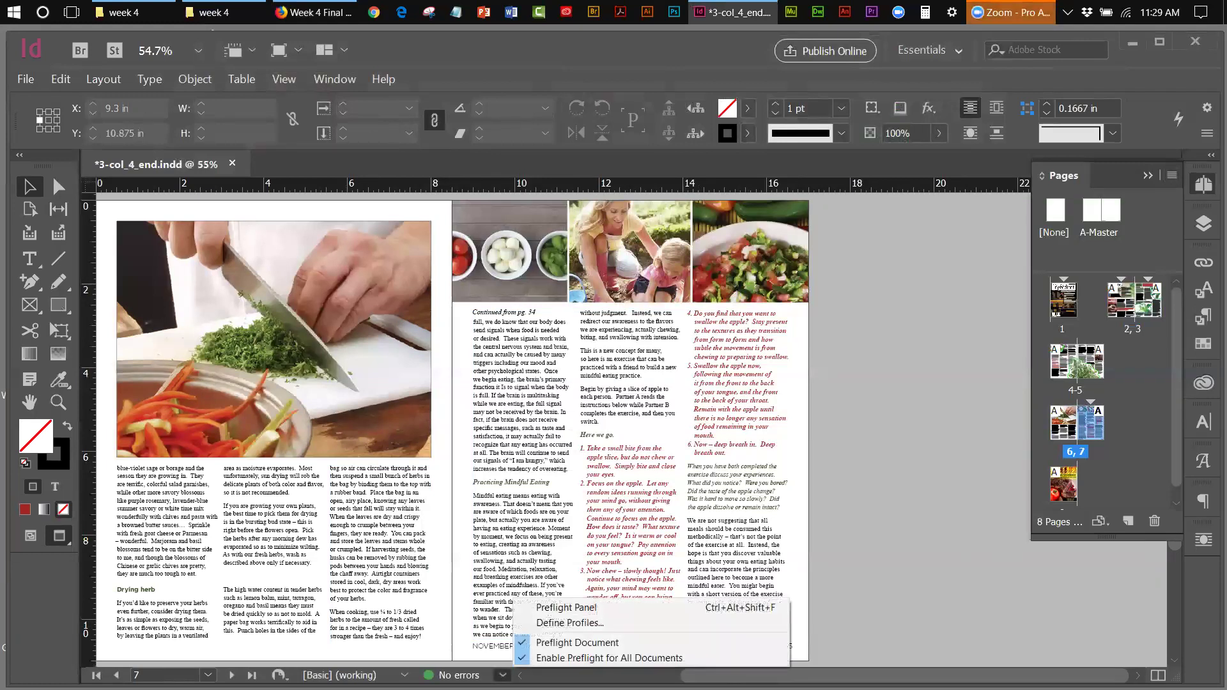
{"action": "left_click", "coordinate": [572, 608]}
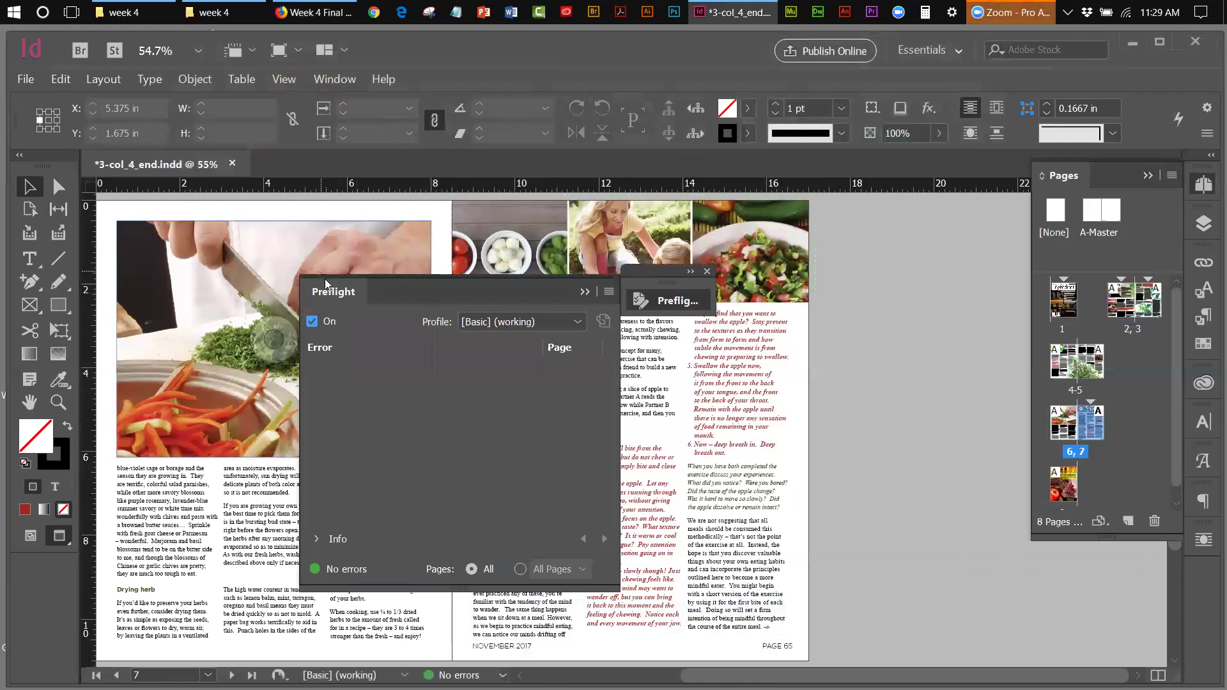
{"action": "left_click_drag", "start_coordinate": [345, 294], "coordinate": [568, 238]}
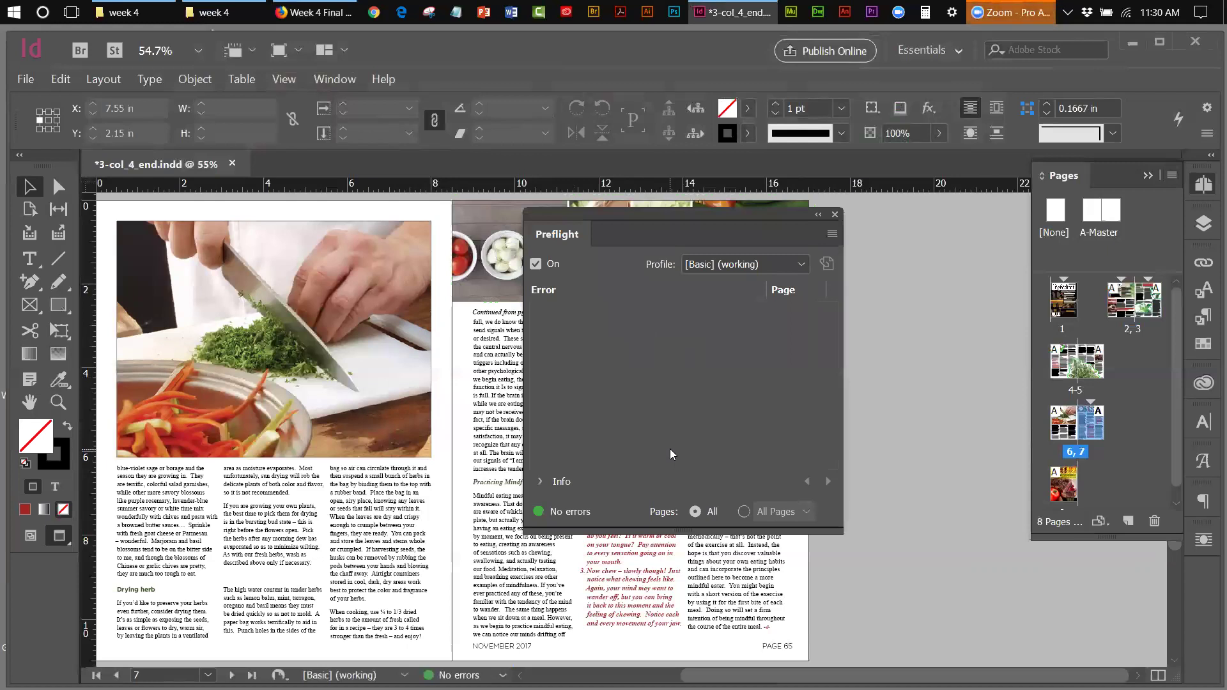
{"action": "left_click_drag", "start_coordinate": [555, 216], "coordinate": [741, 235]}
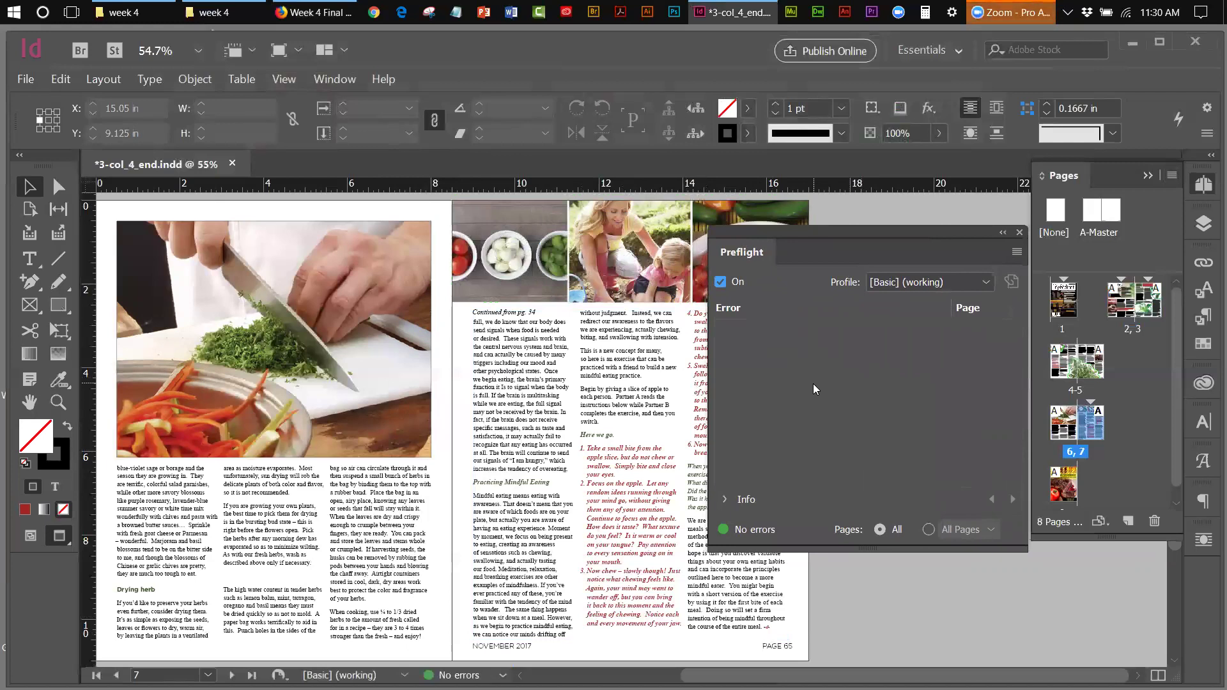
{"action": "left_click", "coordinate": [1019, 234]}
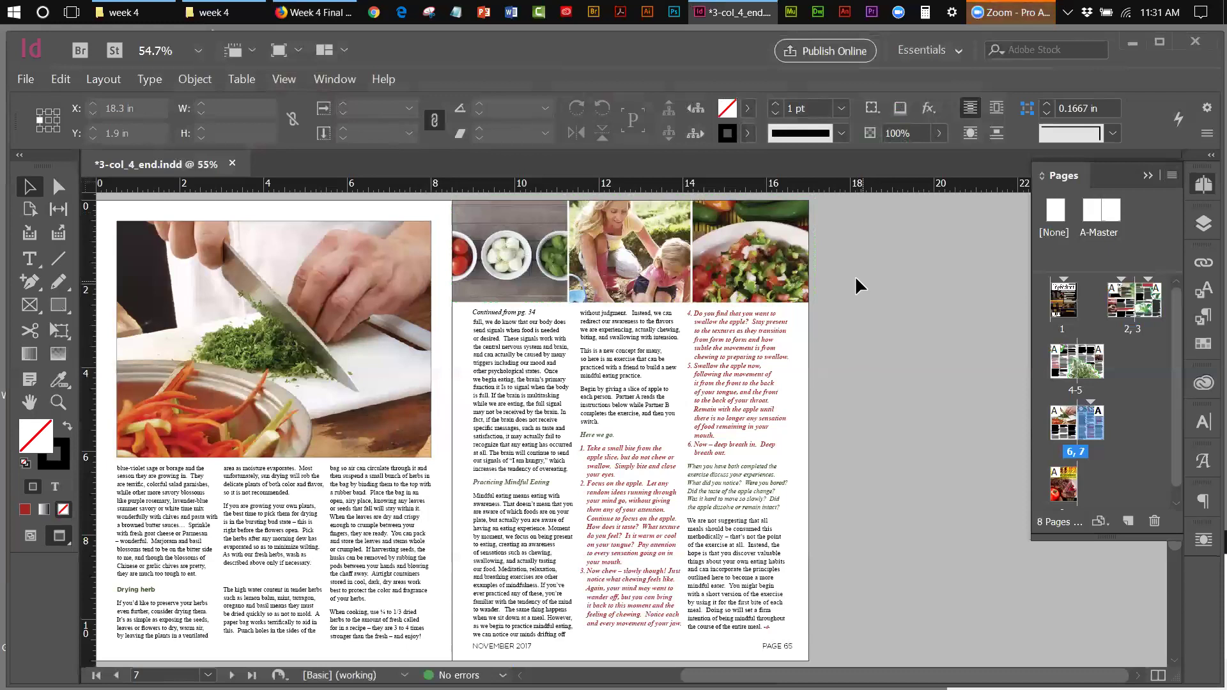
- Open the Package summary for the magazine document and examine its Links and Images details
{"action": "left_click", "coordinate": [24, 82]}
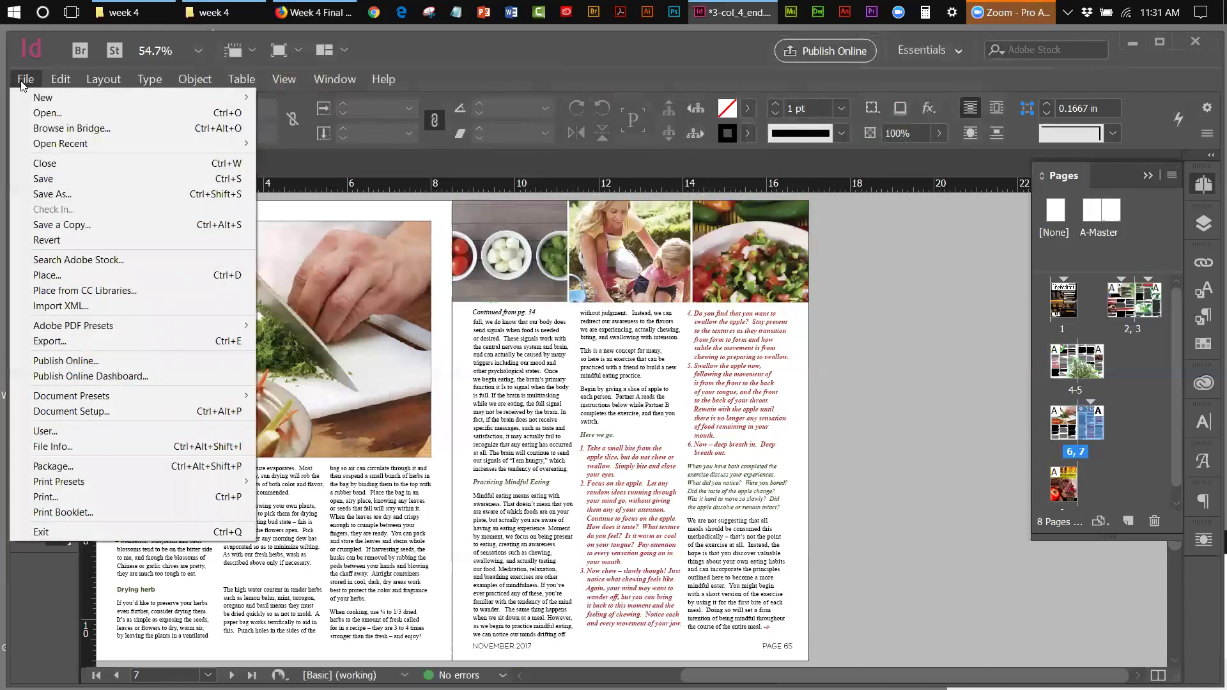
{"action": "left_click", "coordinate": [155, 467]}
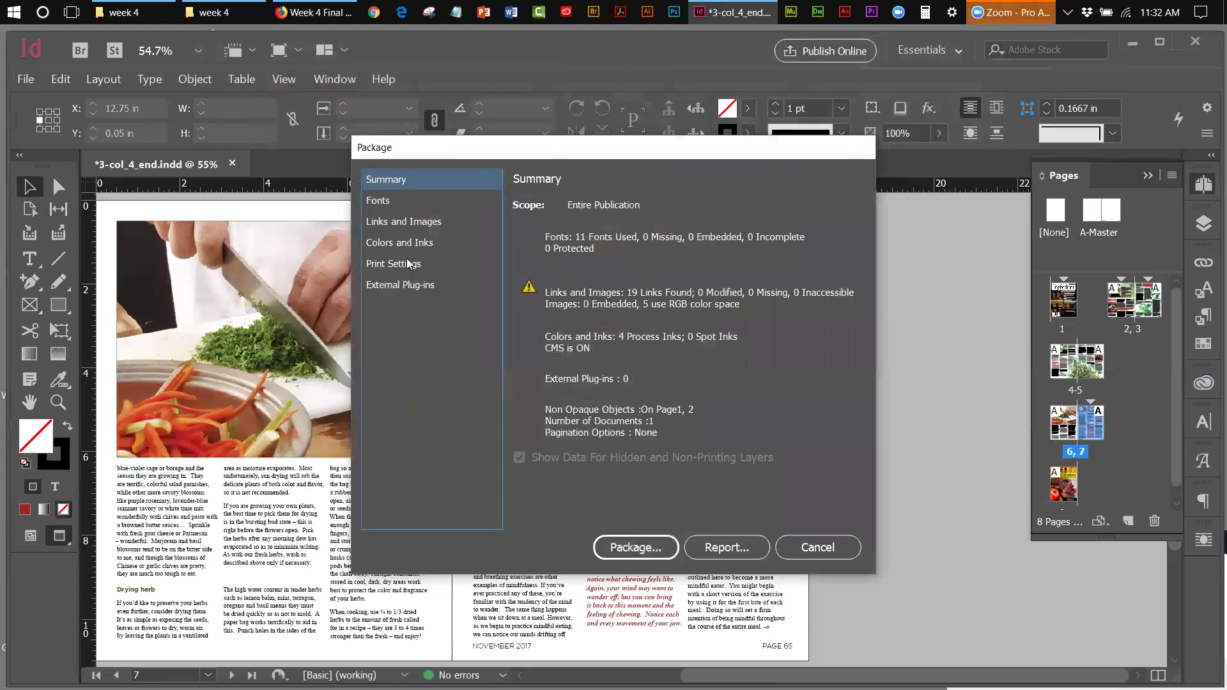
{"action": "left_click", "coordinate": [397, 227]}
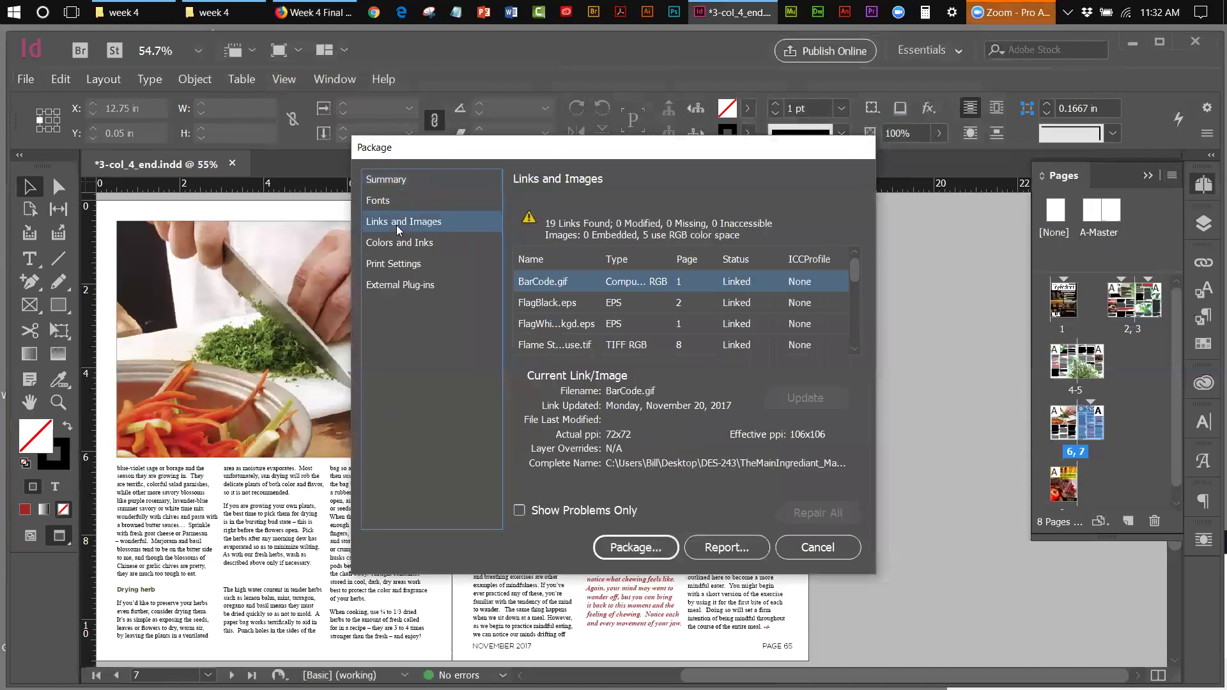
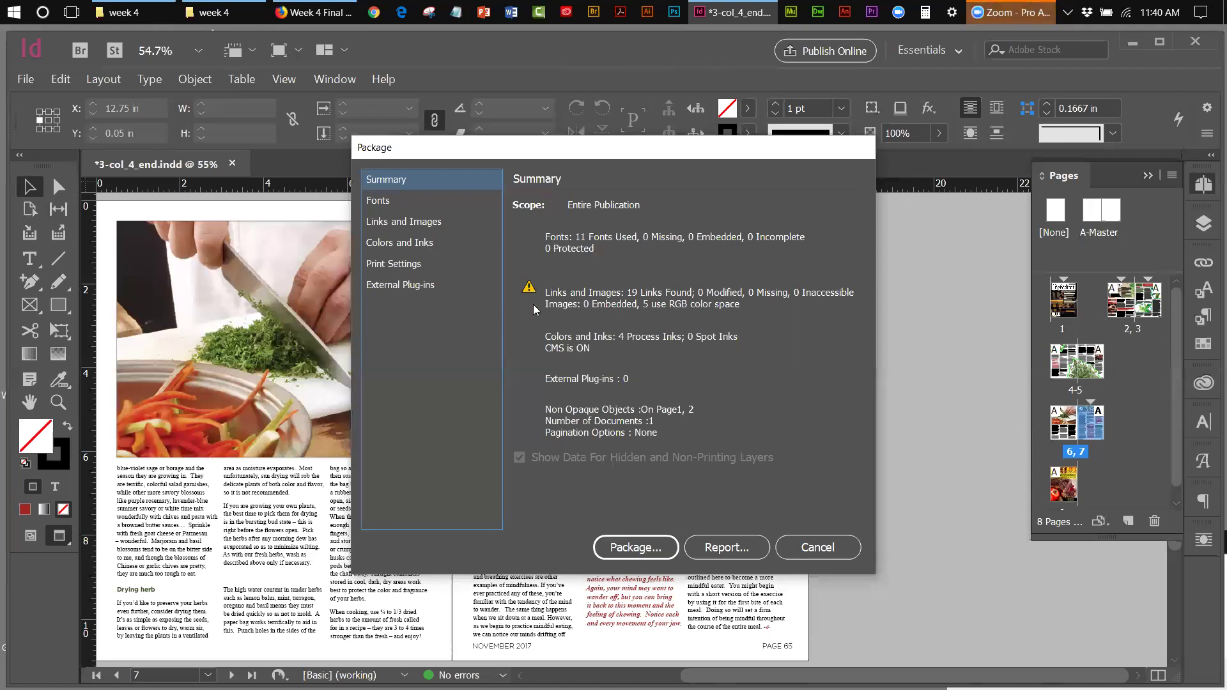
- Proceed with packaging, saving the publication and continuing with the existing printing instructions
{"action": "left_click", "coordinate": [634, 544]}
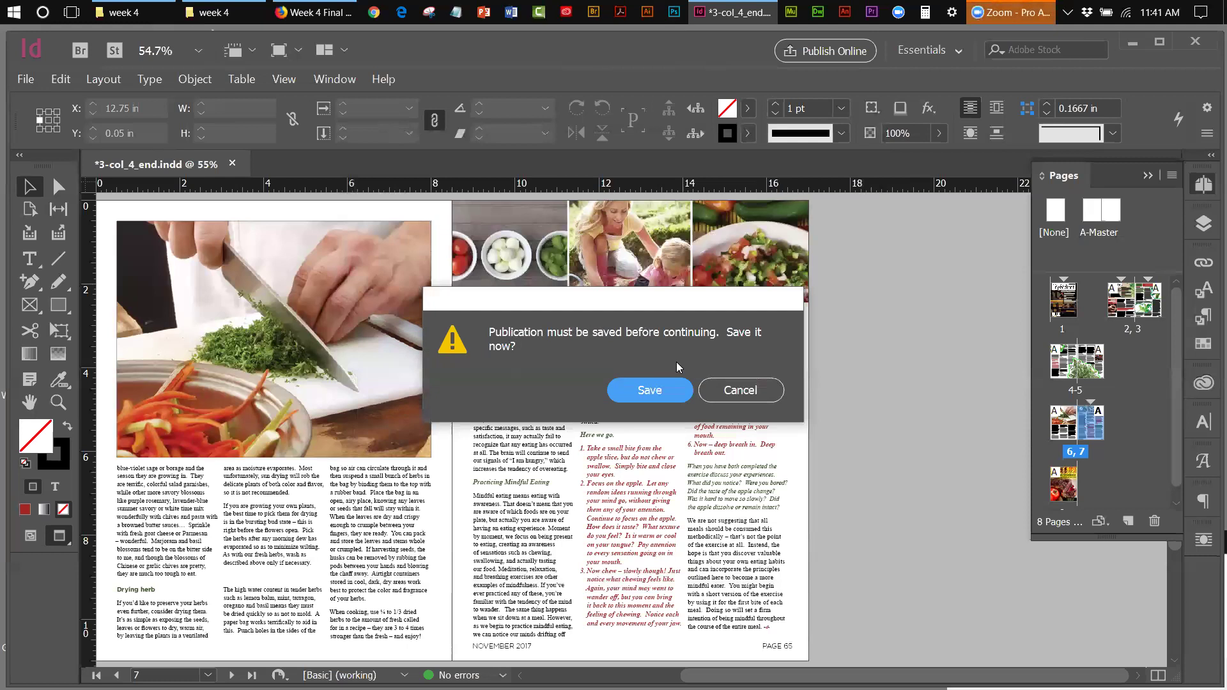
{"action": "left_click", "coordinate": [660, 390]}
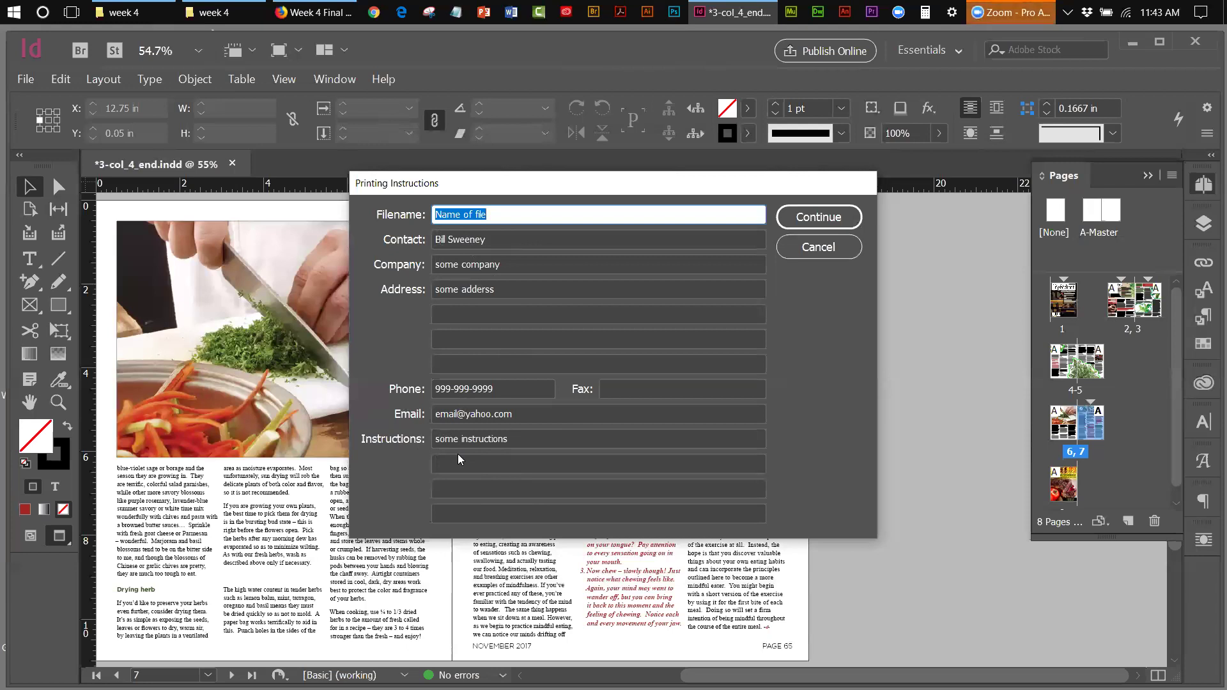
{"action": "left_click", "coordinate": [808, 217]}
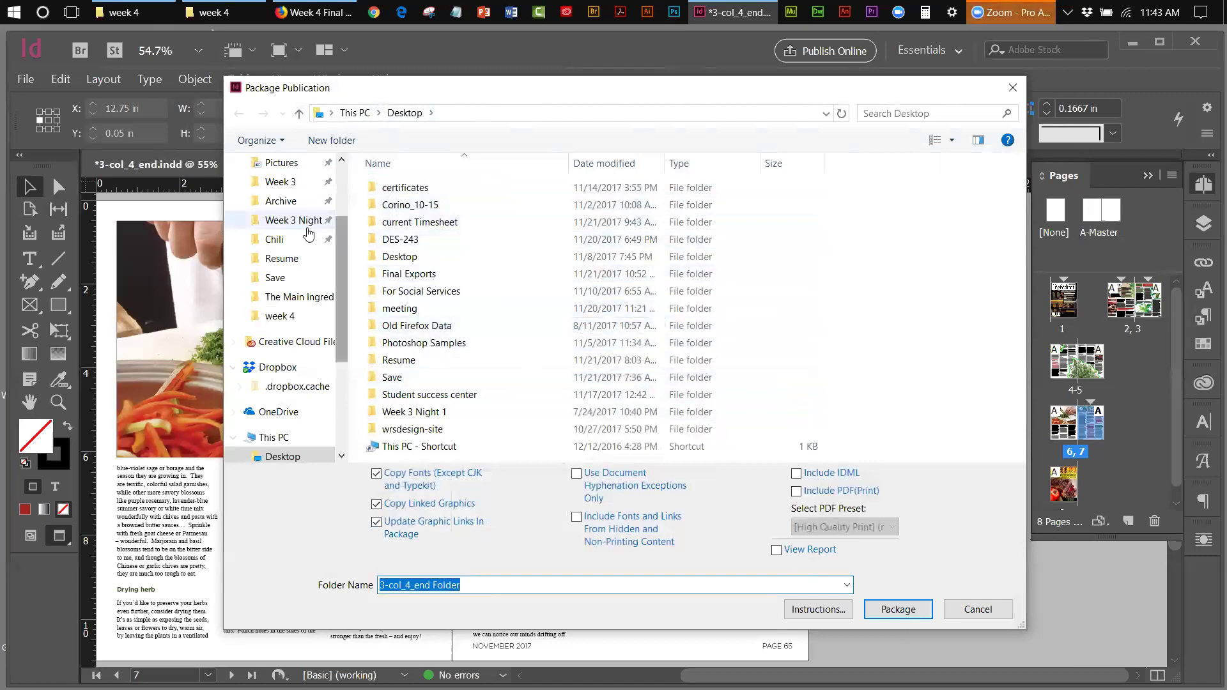
- Choose the Final Exports folder on the Desktop as the package location and include both PDF (Print) and IDML files
{"action": "left_click", "coordinate": [342, 166]}
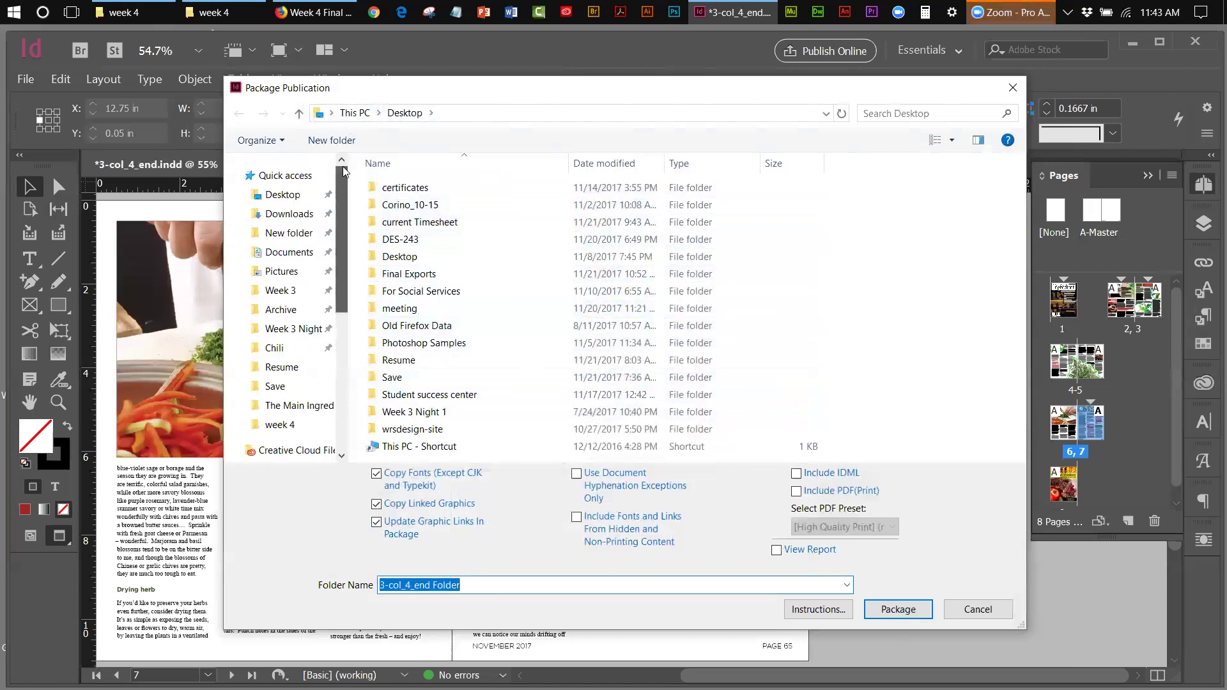
{"action": "left_click", "coordinate": [287, 197]}
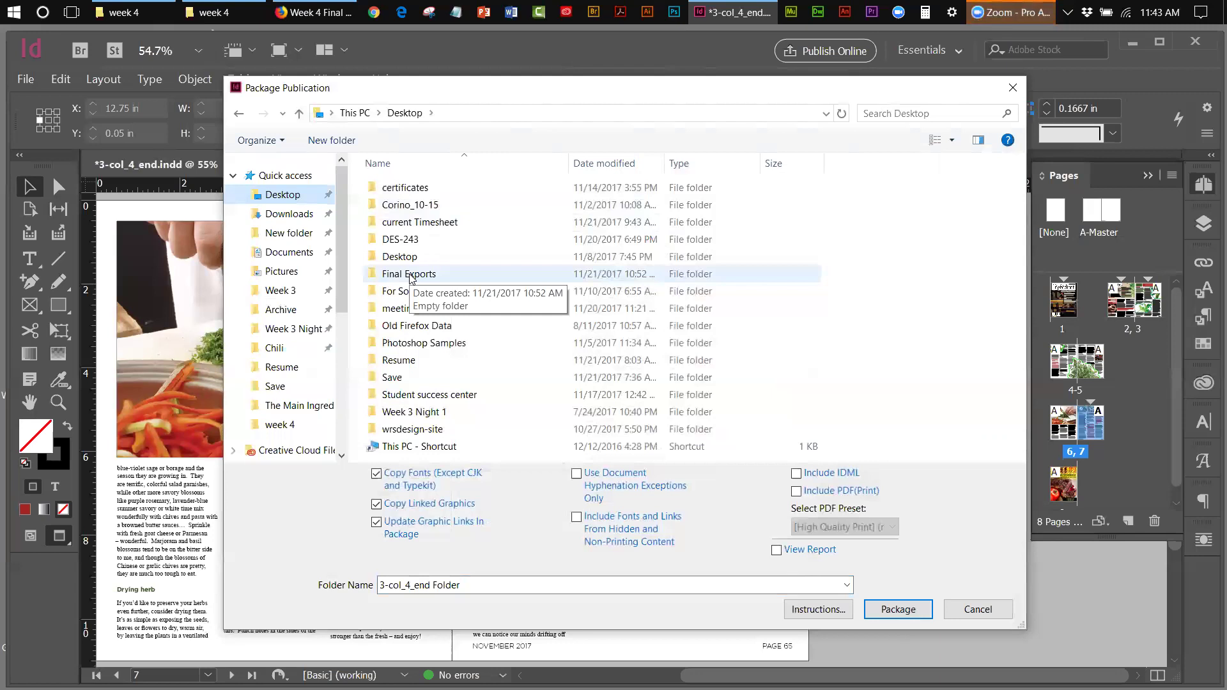
{"action": "double_click", "coordinate": [409, 275]}
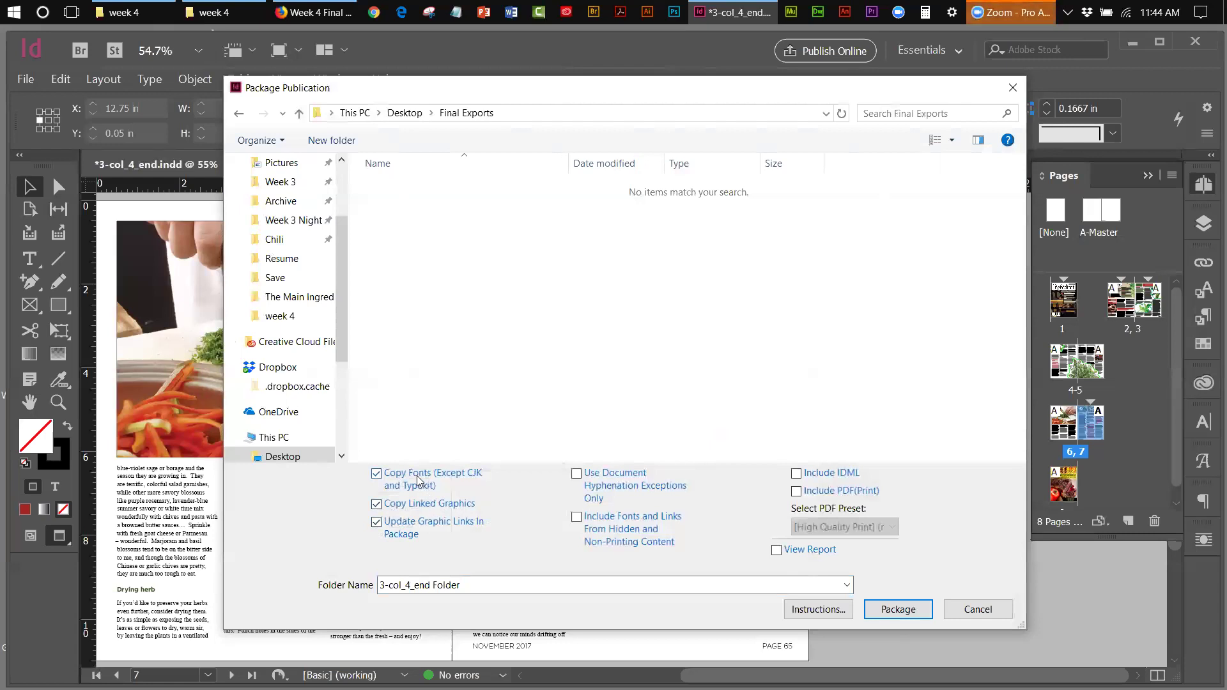
{"action": "left_click", "coordinate": [797, 493]}
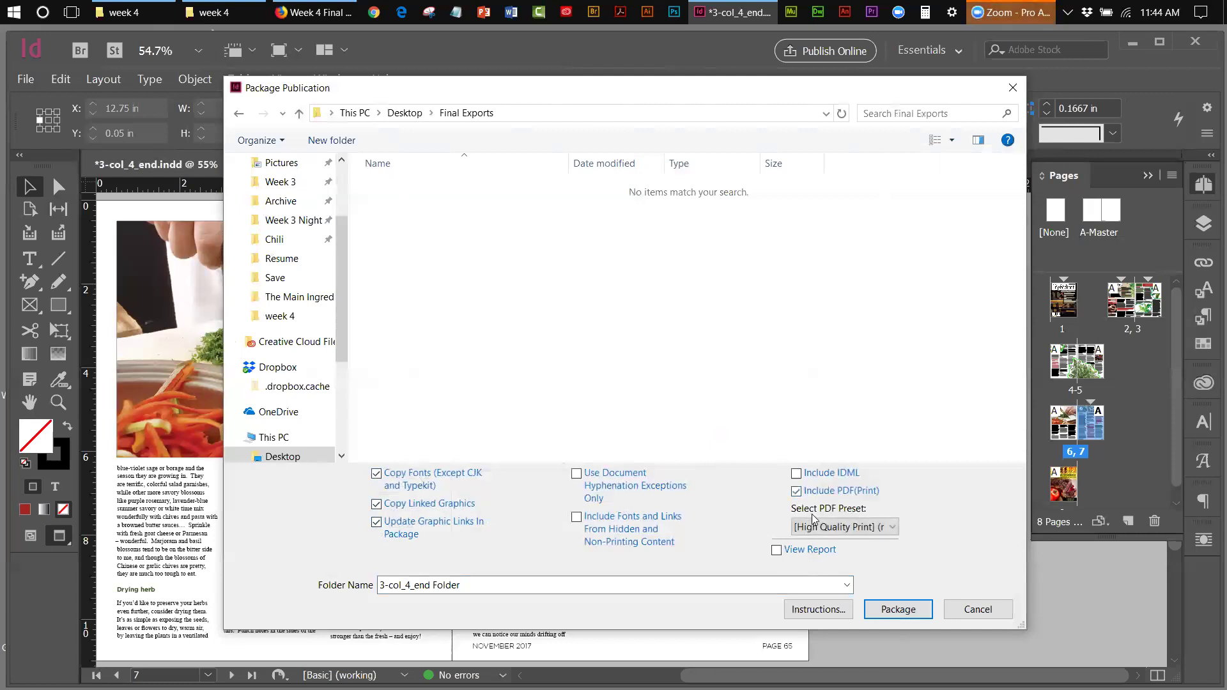
{"action": "left_click", "coordinate": [796, 474]}
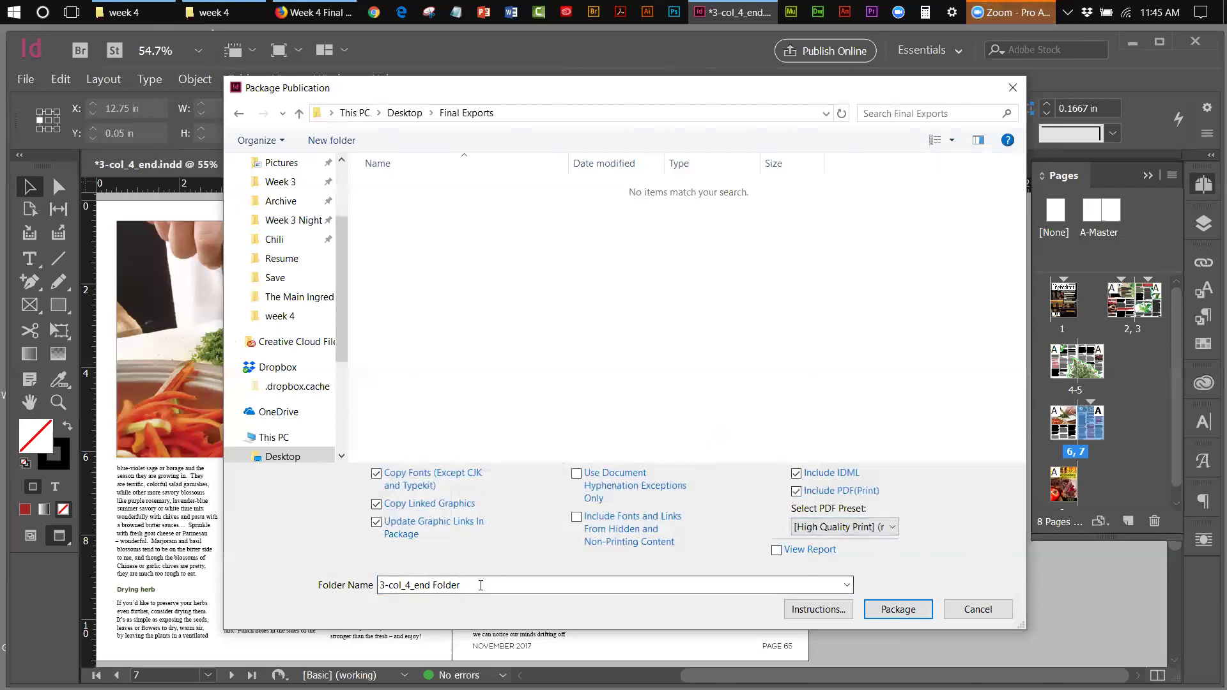
- Name the package folder Magazine Layout and create the package, accepting the font copying restrictions
{"action": "key", "text": "ctrl+a"}
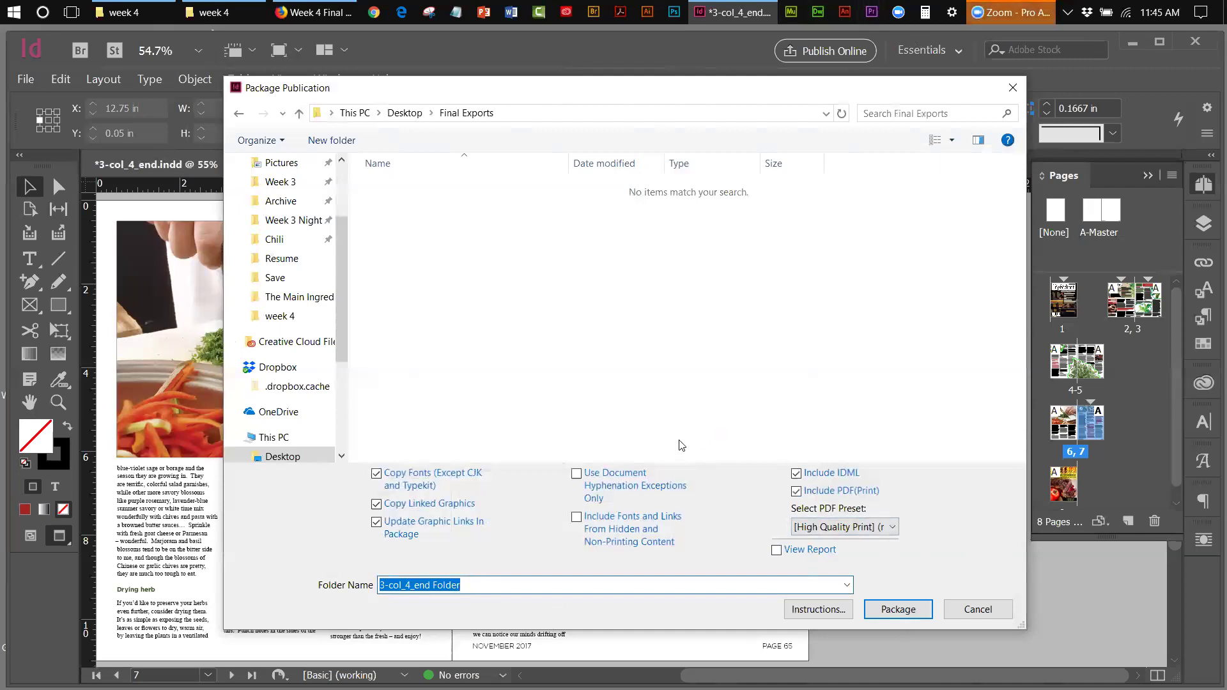
{"action": "type", "text": "Ma"}
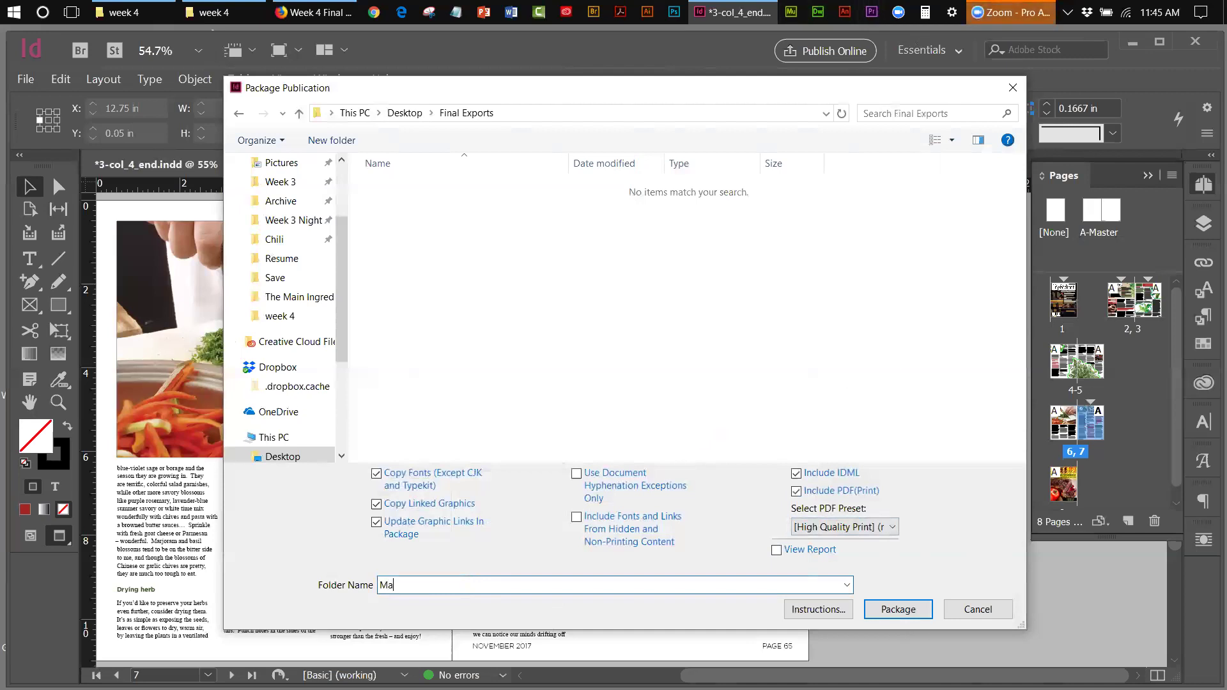
{"action": "type", "text": "gazine"}
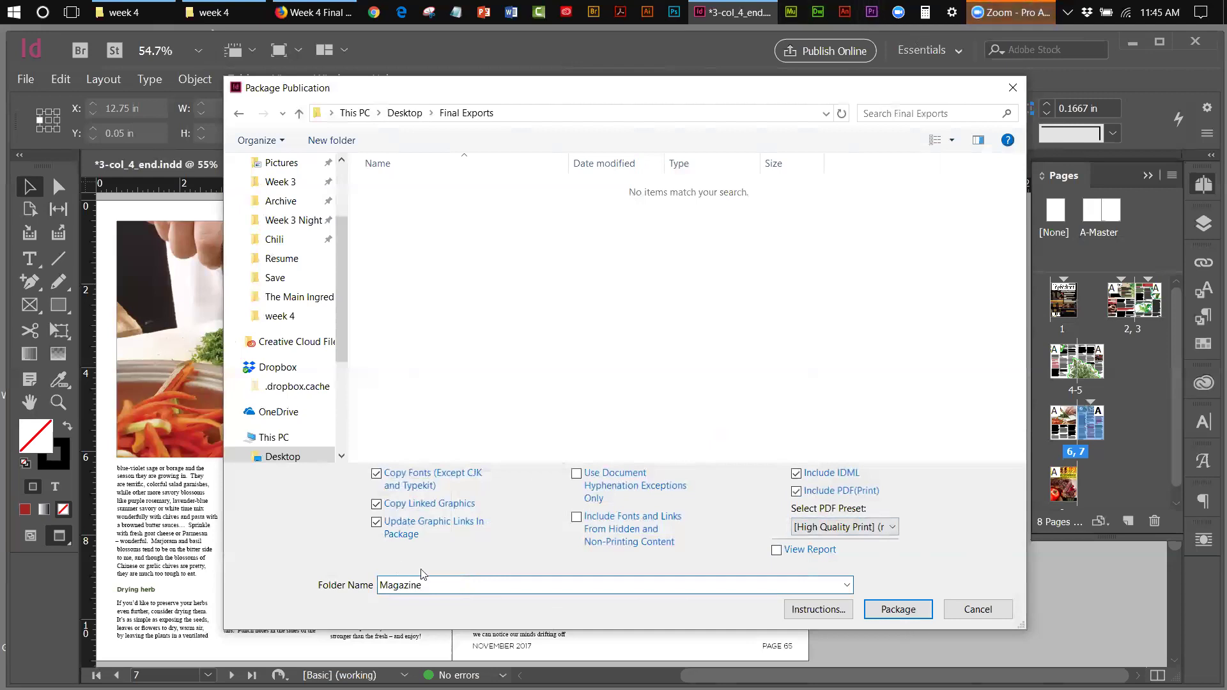
{"action": "type", "text": " Layout"}
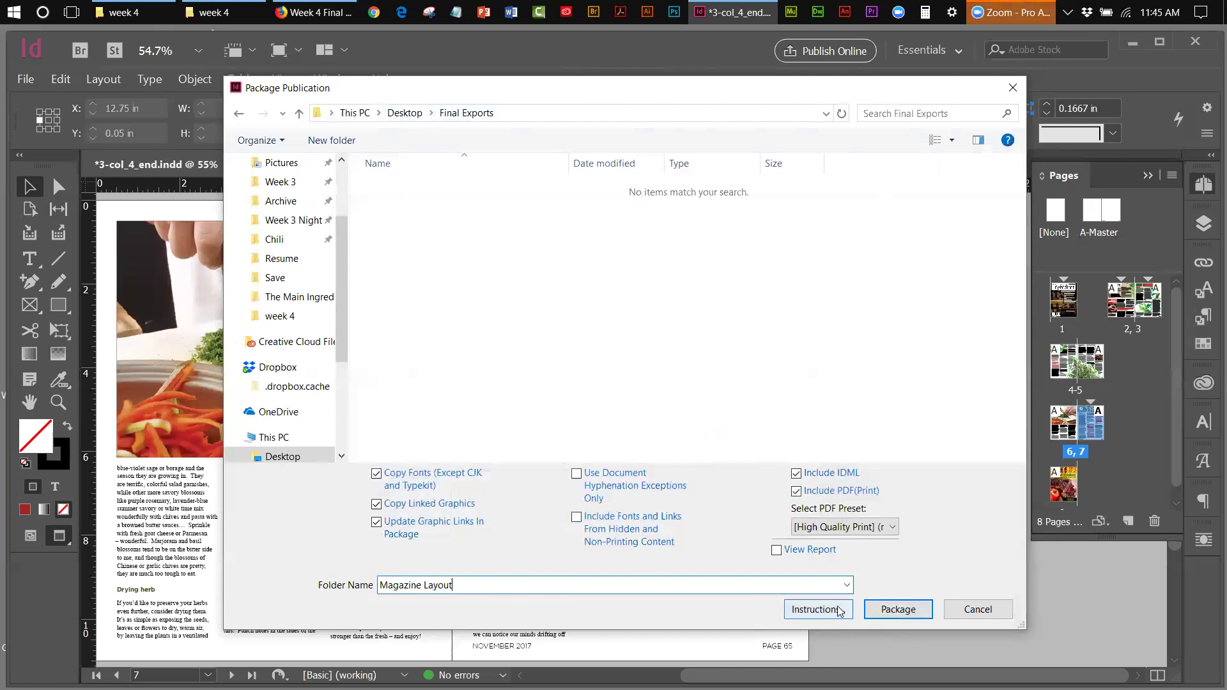
{"action": "left_click", "coordinate": [886, 610]}
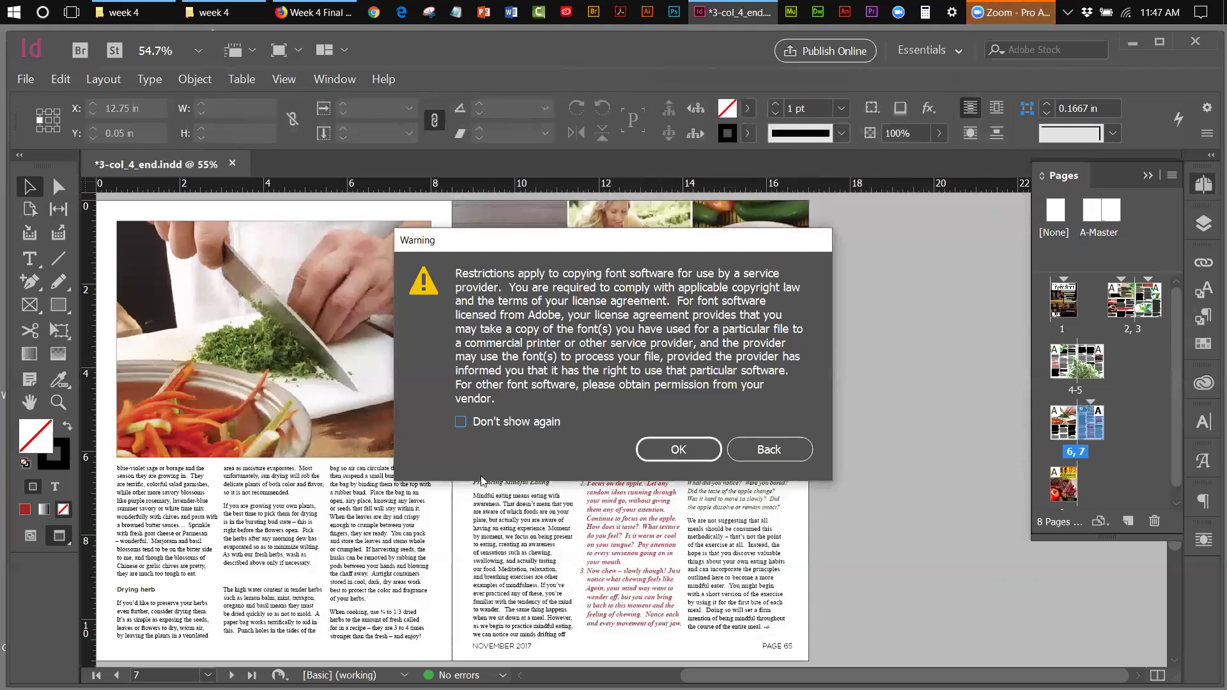
{"action": "left_click", "coordinate": [670, 443]}
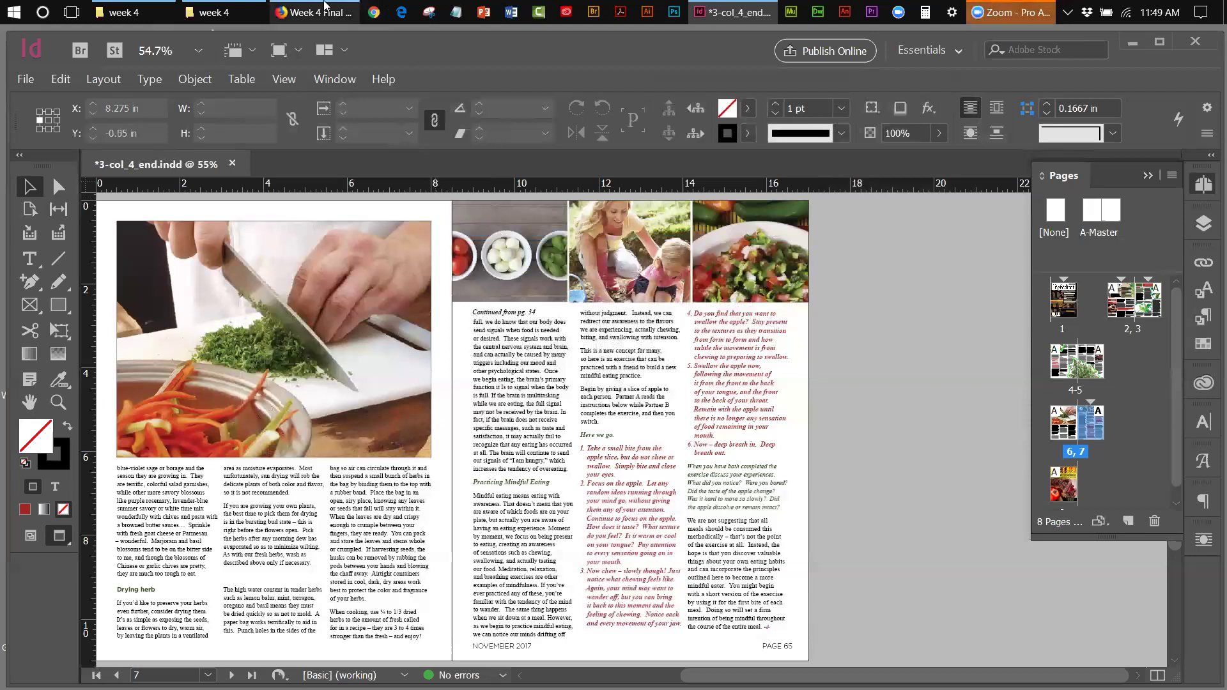
- Bring up the week 4 File Explorer windows and close both of them
{"action": "left_click", "coordinate": [253, 17]}
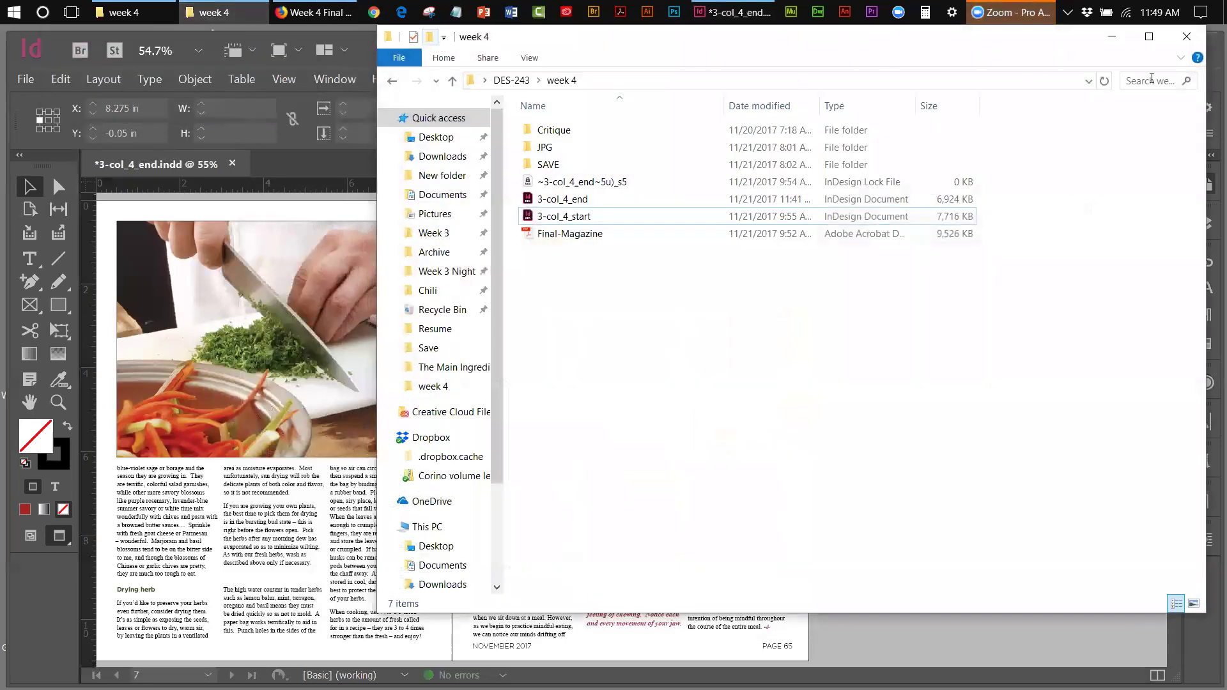
{"action": "left_click", "coordinate": [1188, 37]}
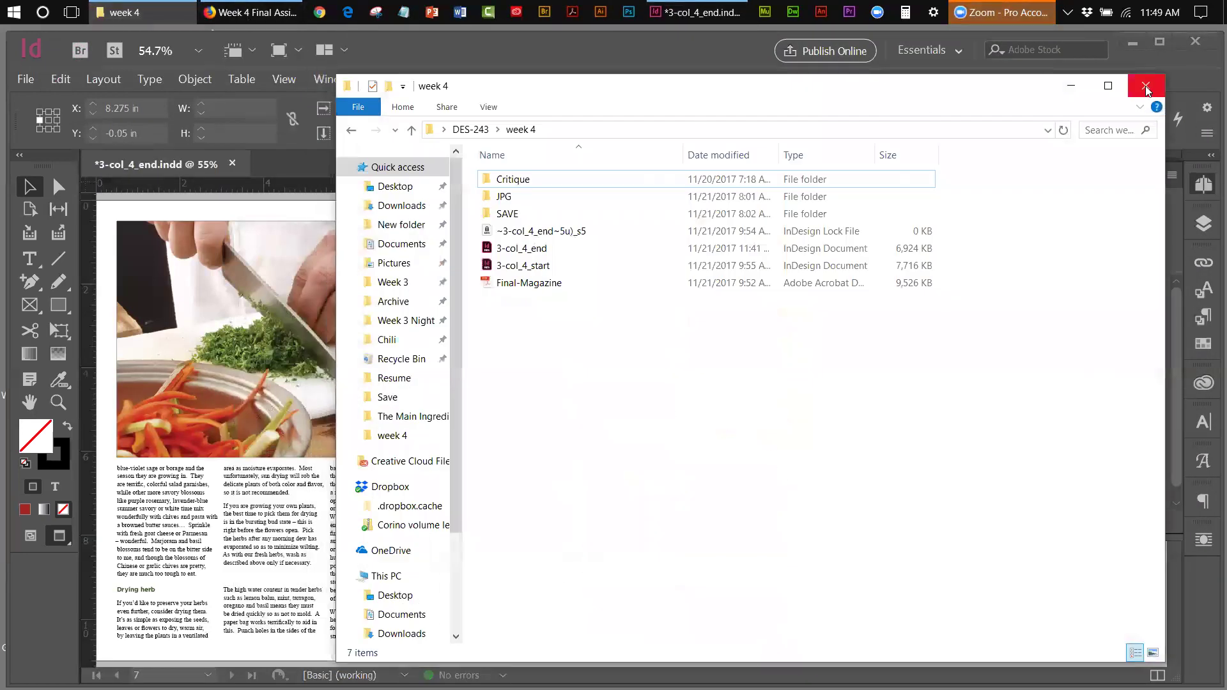
{"action": "left_click", "coordinate": [1145, 86]}
- Start an Adobe PDF (Print) export of the document named Final-Magazine into the Final Exports folder on the Desktop
{"action": "left_click", "coordinate": [26, 81]}
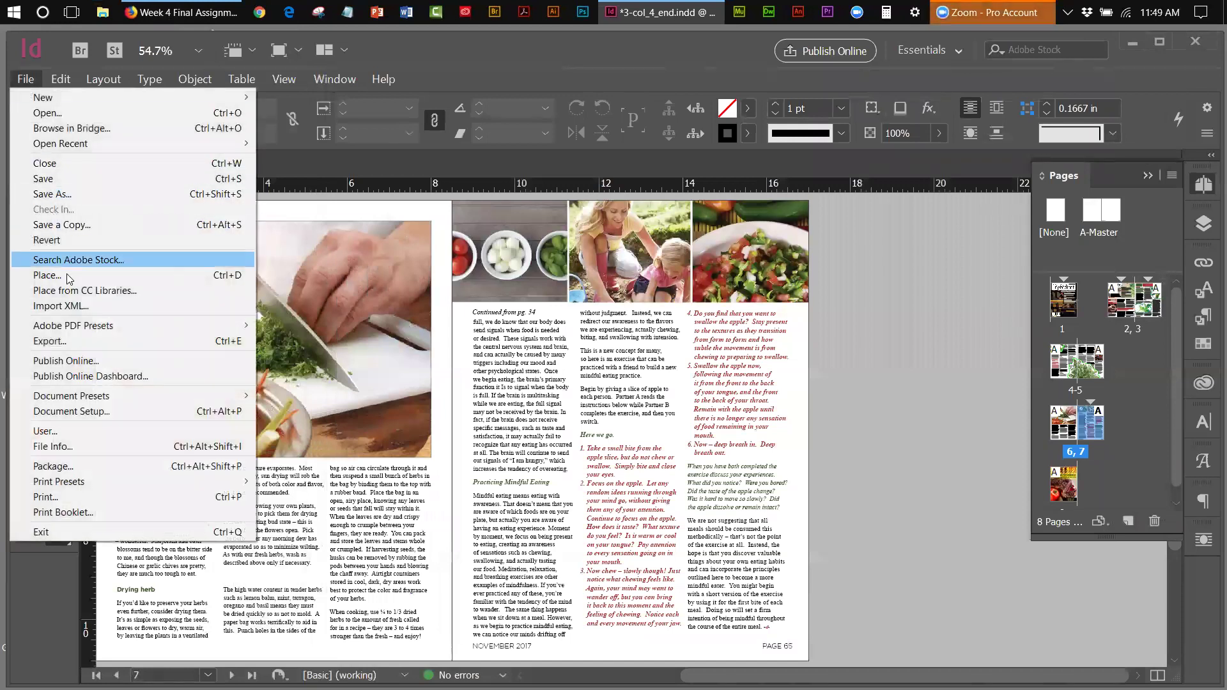
{"action": "mouse_move", "coordinate": [78, 327]}
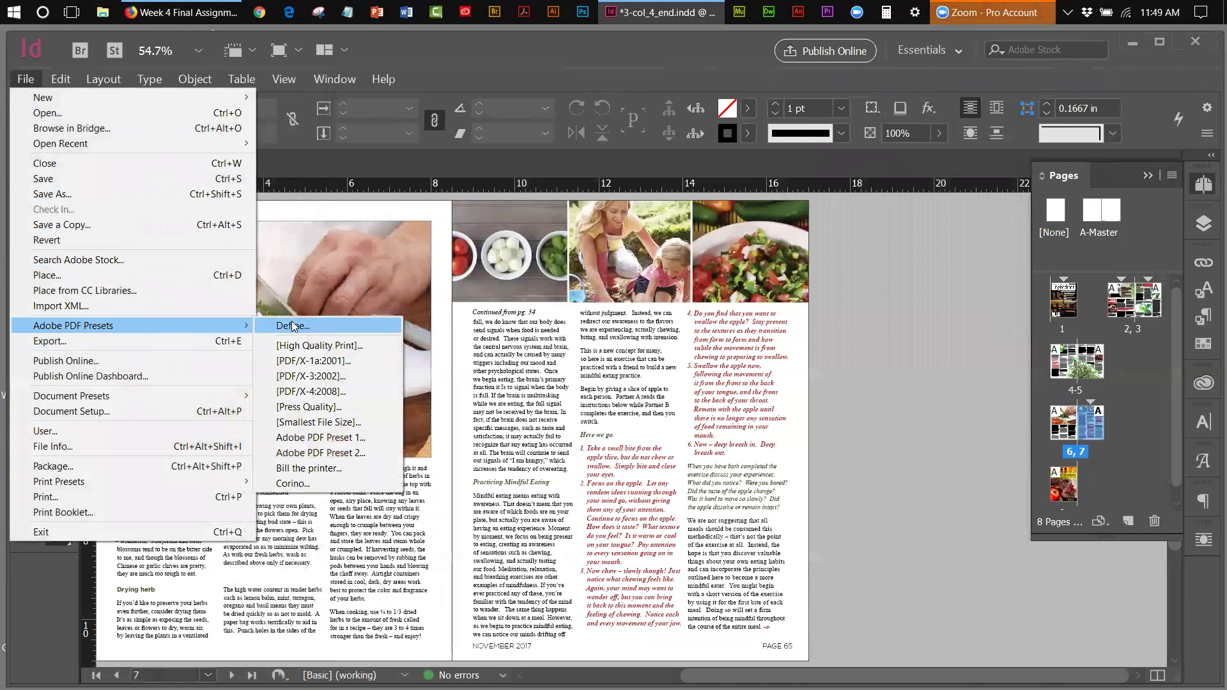
{"action": "left_click", "coordinate": [38, 341]}
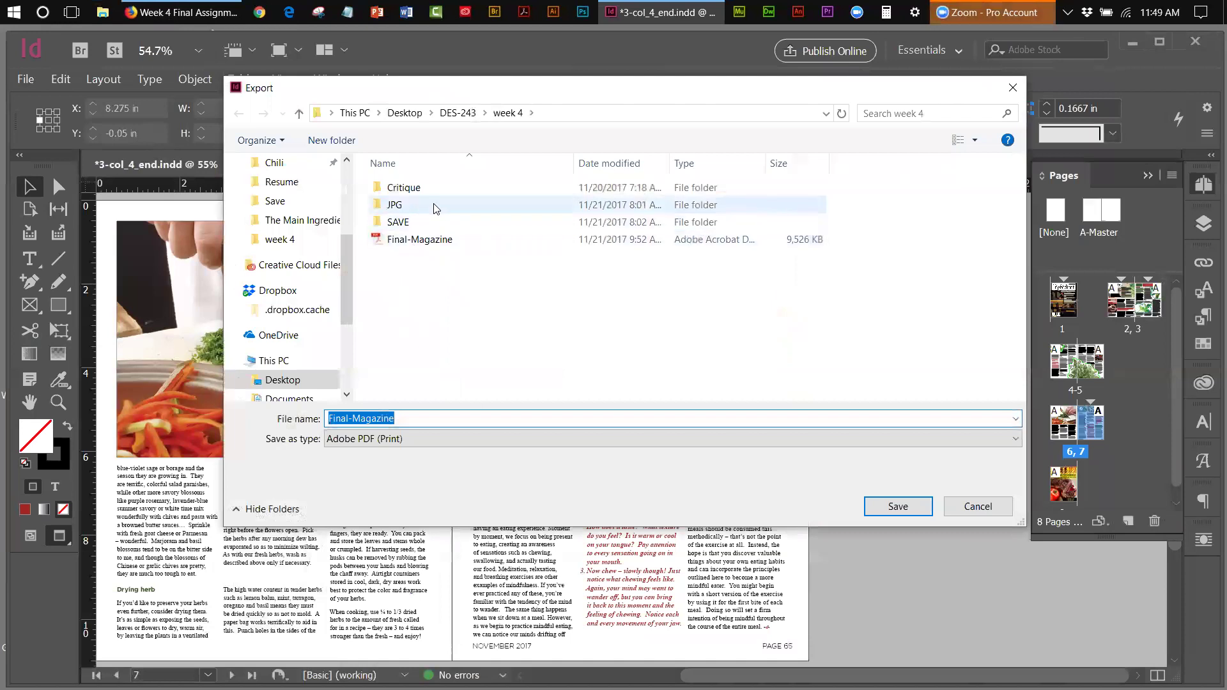
{"action": "left_click", "coordinate": [404, 113]}
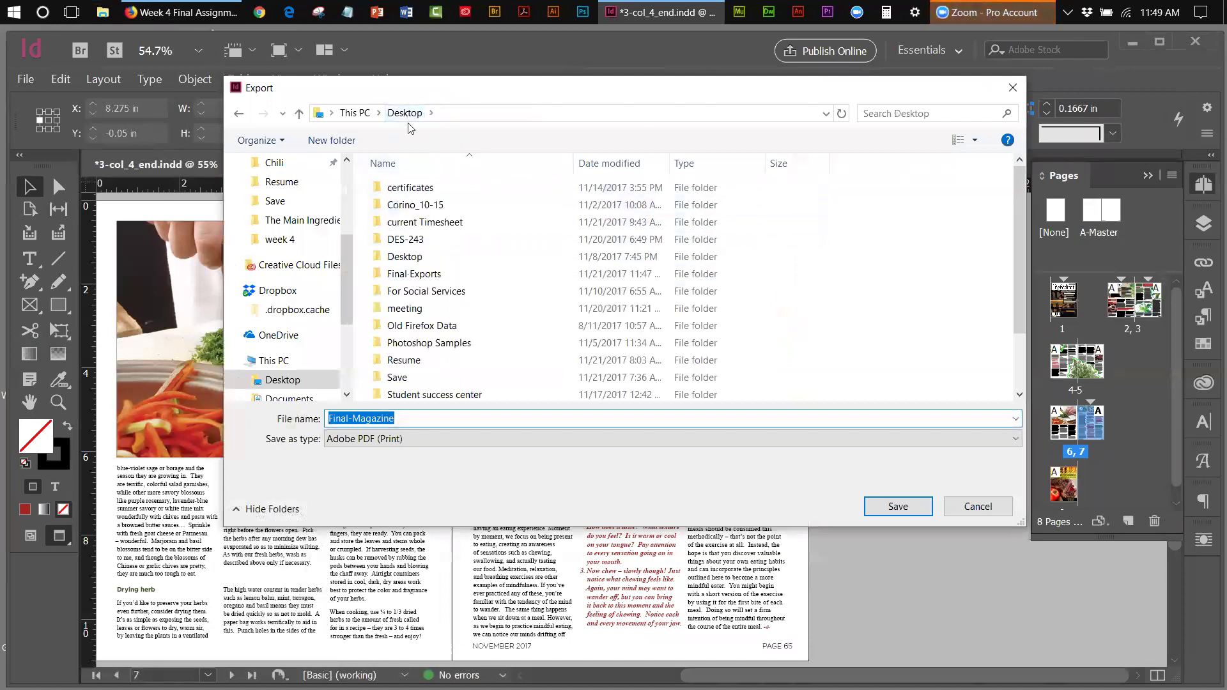
{"action": "double_click", "coordinate": [412, 275]}
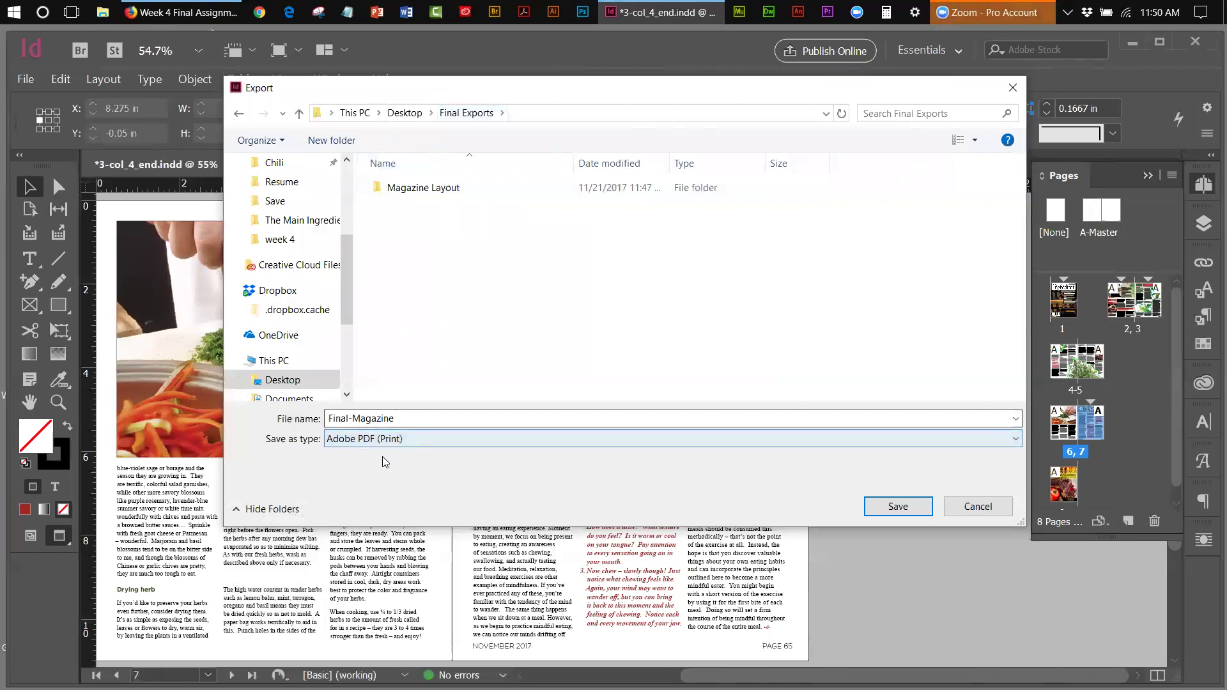
{"action": "left_click", "coordinate": [898, 506]}
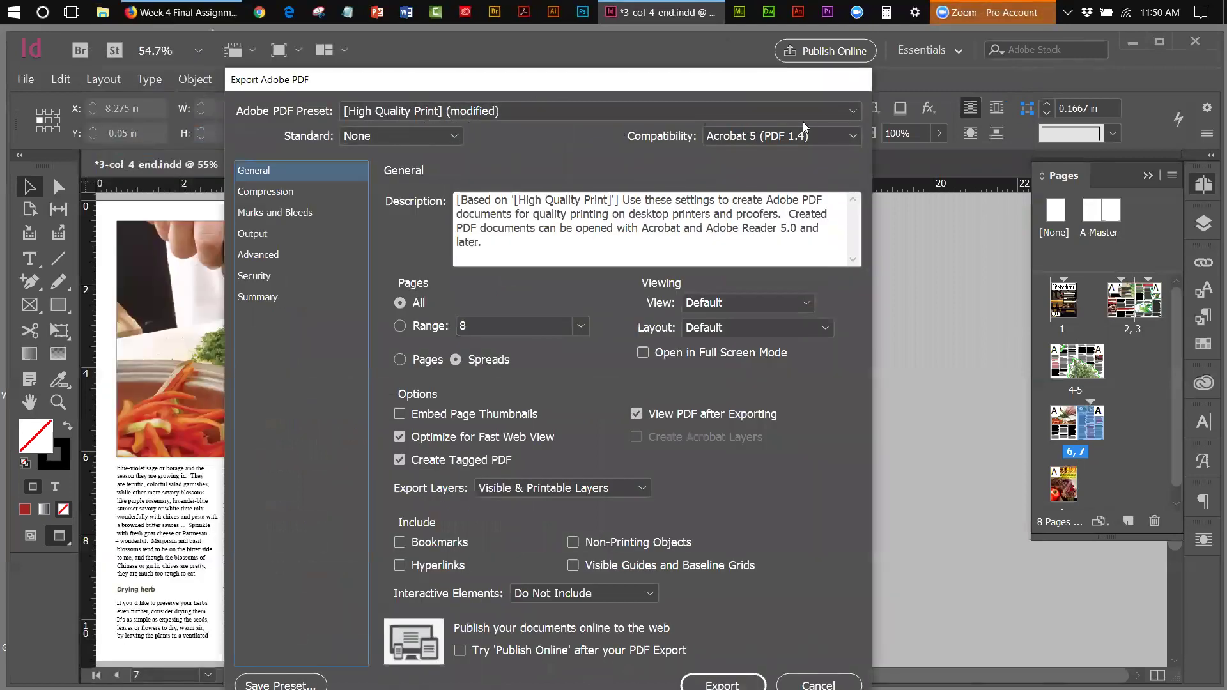
- Review the available Adobe PDF presets and read the description of the [High Quality Print] (modified) preset
{"action": "left_click", "coordinate": [850, 111]}
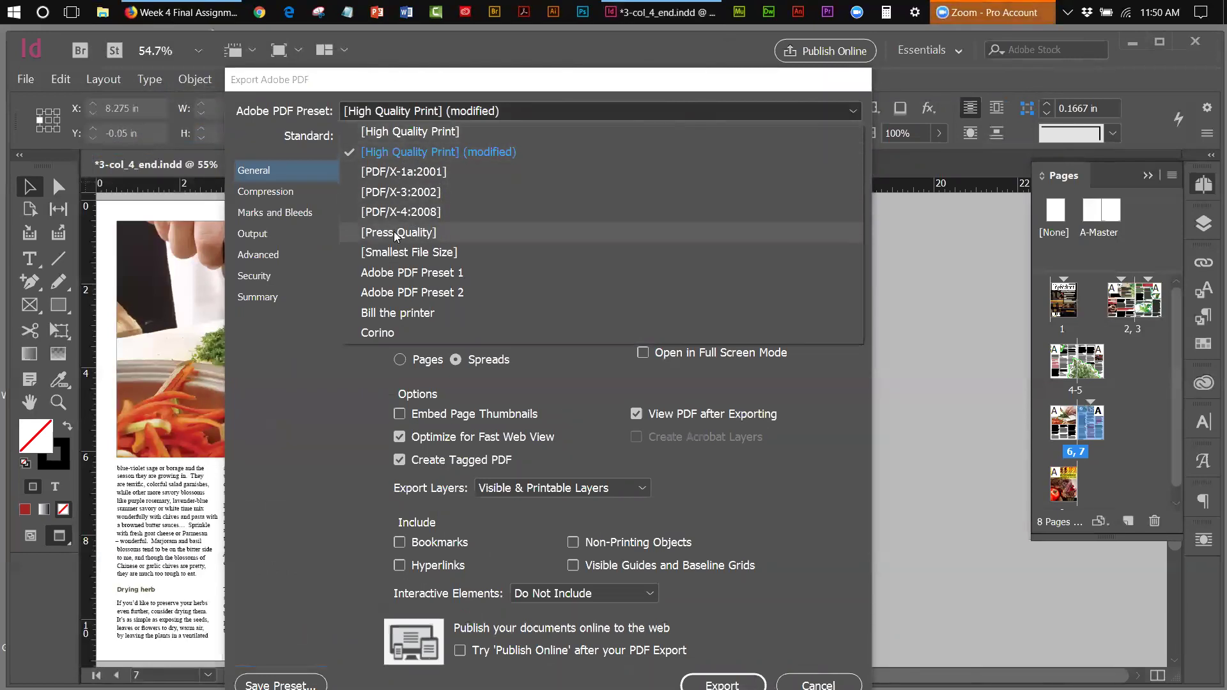
{"action": "left_click", "coordinate": [784, 445]}
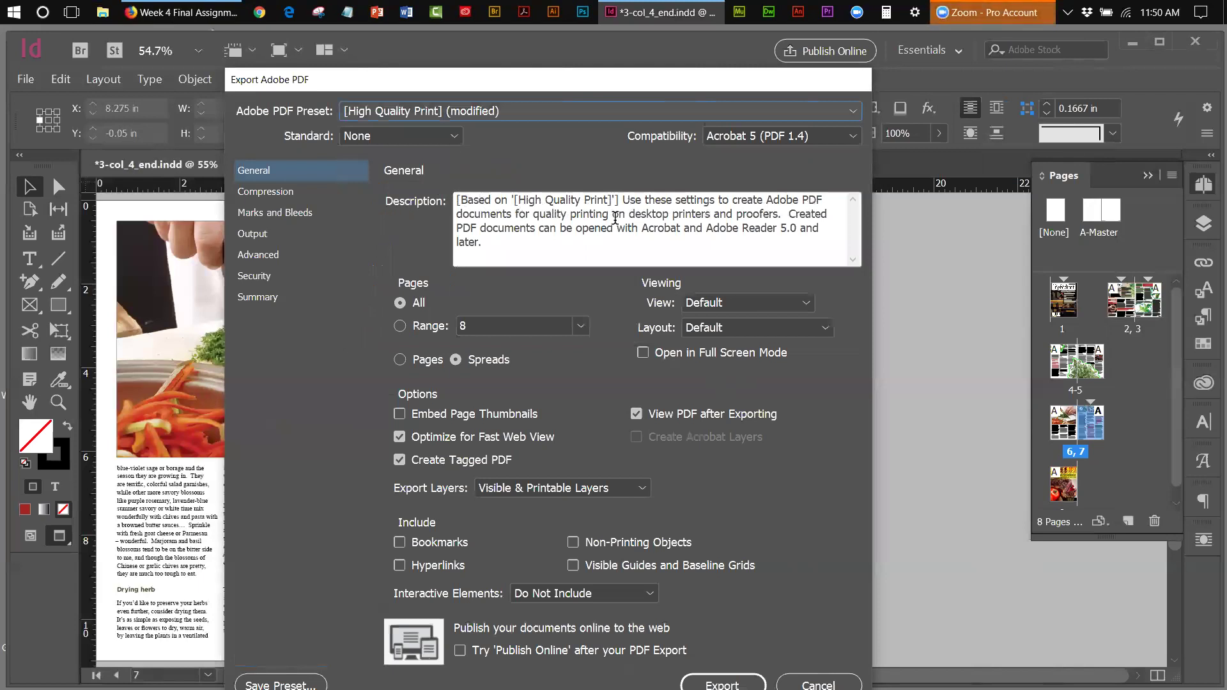
{"action": "left_click_drag", "start_coordinate": [457, 200], "coordinate": [533, 215]}
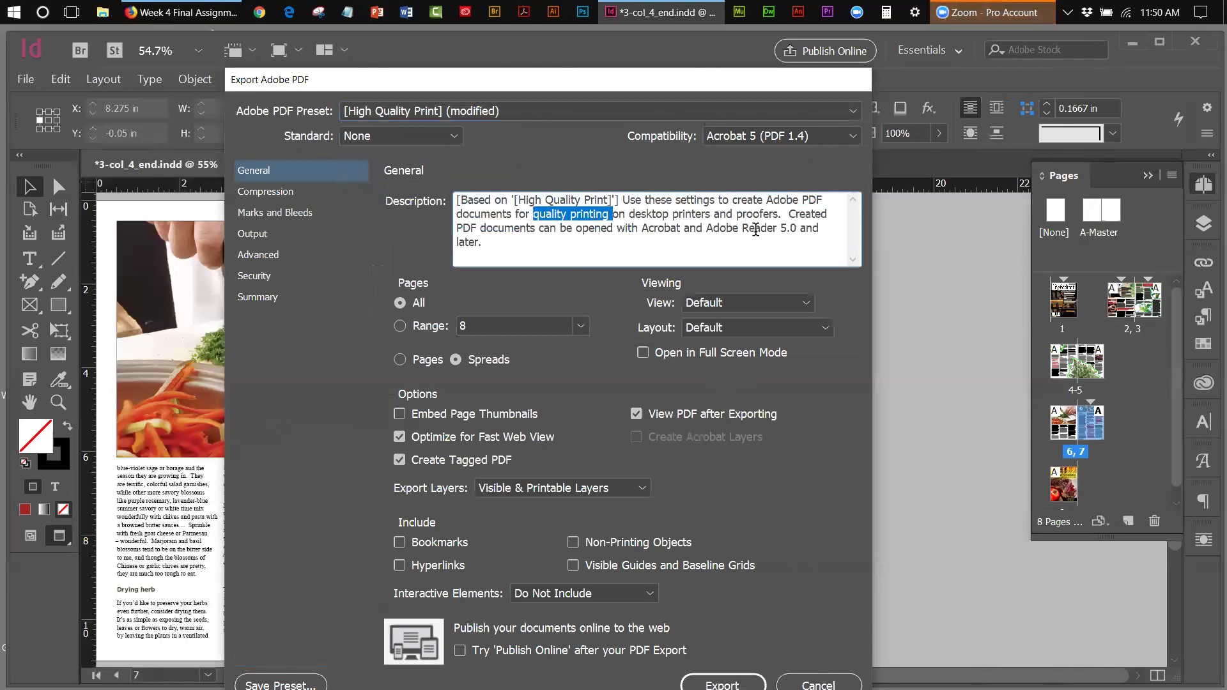
{"action": "left_click", "coordinate": [567, 245]}
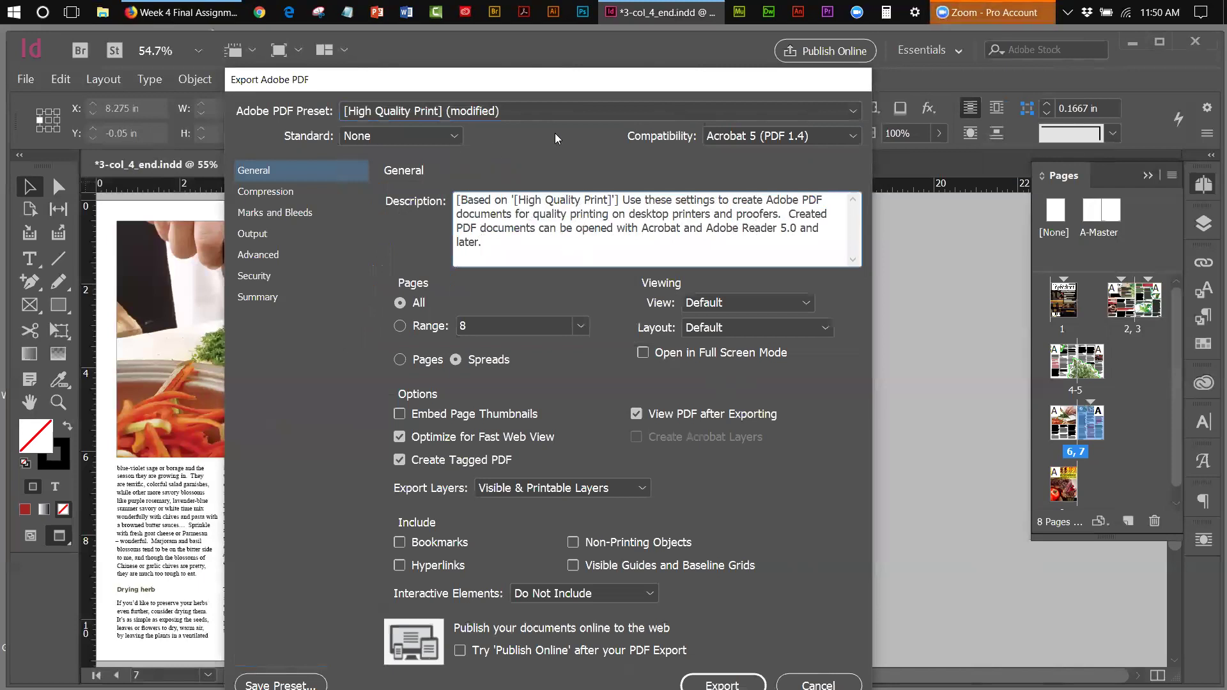
- Try the [Press Quality] and [Smallest File Size] PDF presets and read their descriptions
{"action": "left_click", "coordinate": [850, 112]}
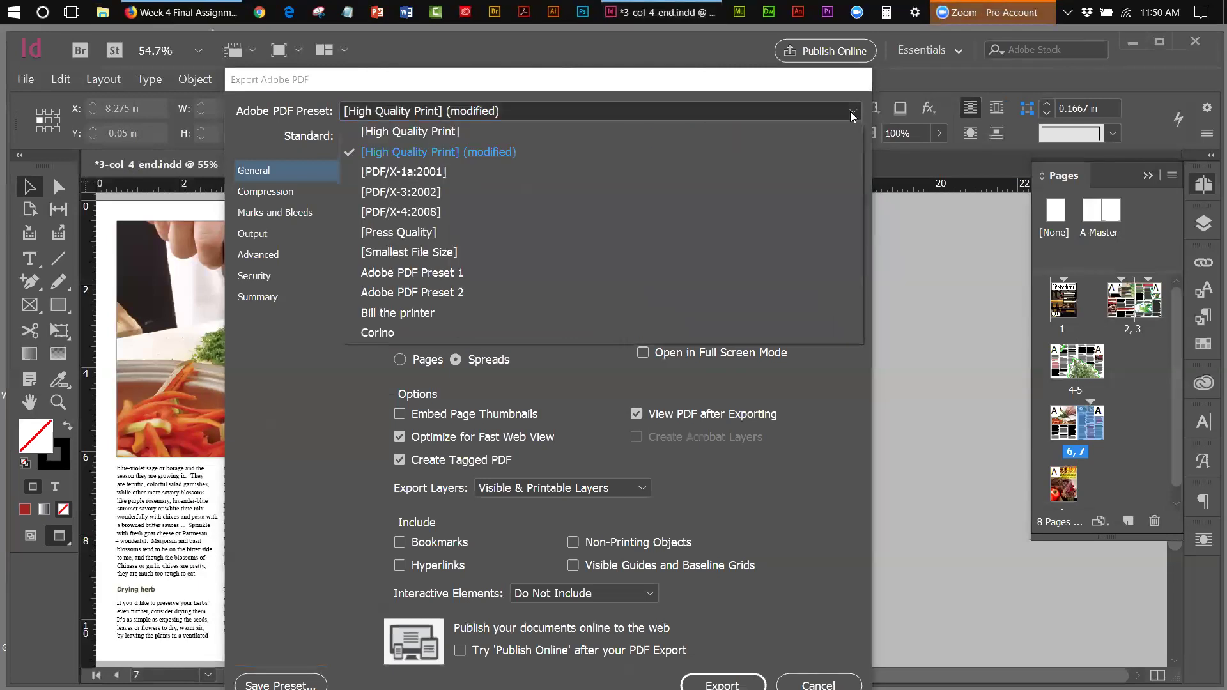
{"action": "left_click", "coordinate": [432, 235]}
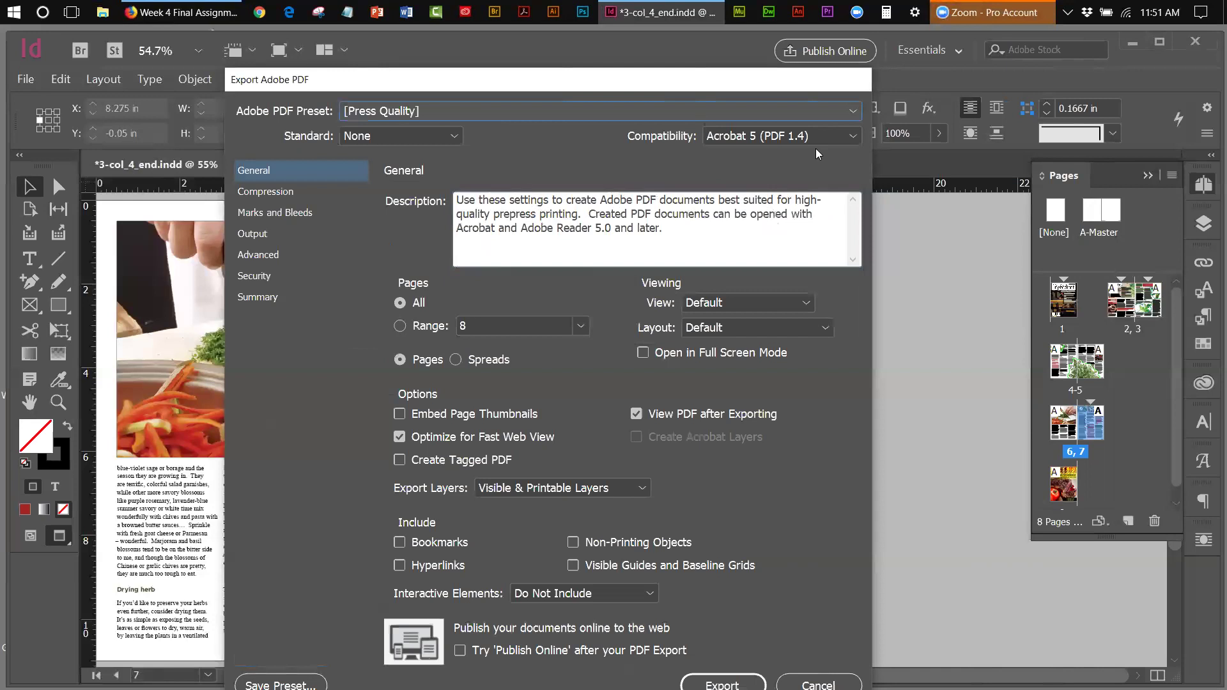
{"action": "left_click", "coordinate": [852, 110]}
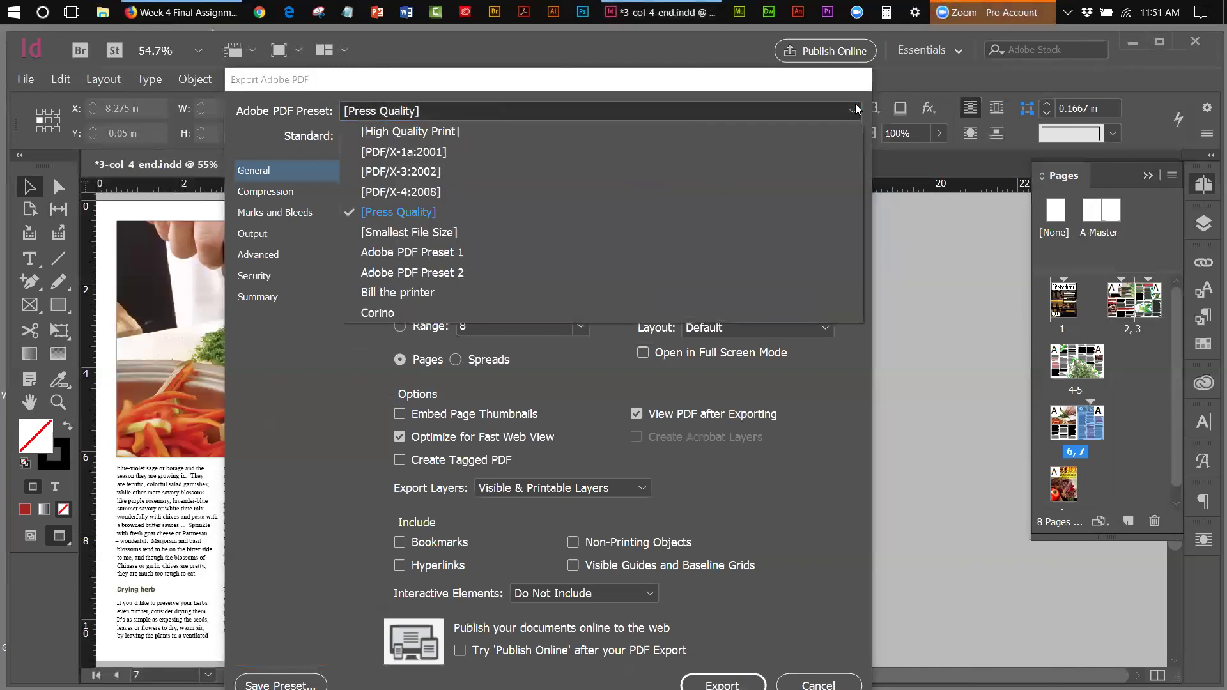
{"action": "left_click", "coordinate": [415, 232]}
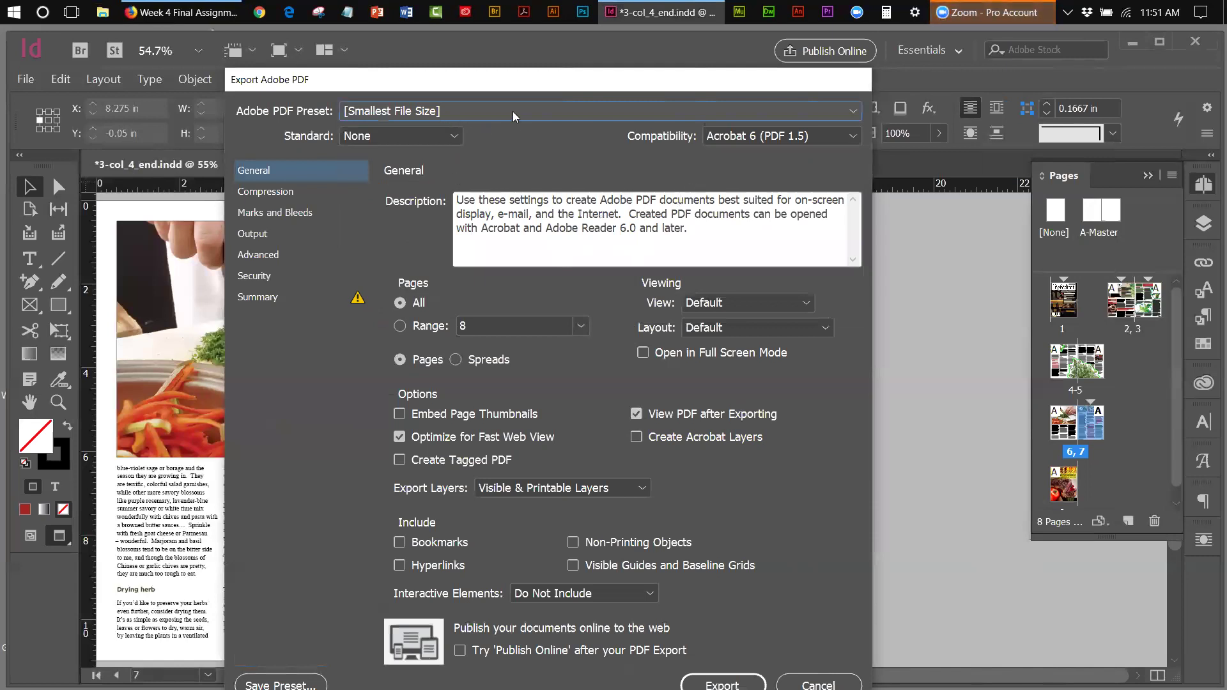
- Export all pages as spreads with the [High Quality Print] preset, then check the resulting PDF and close it
{"action": "left_click", "coordinate": [851, 114]}
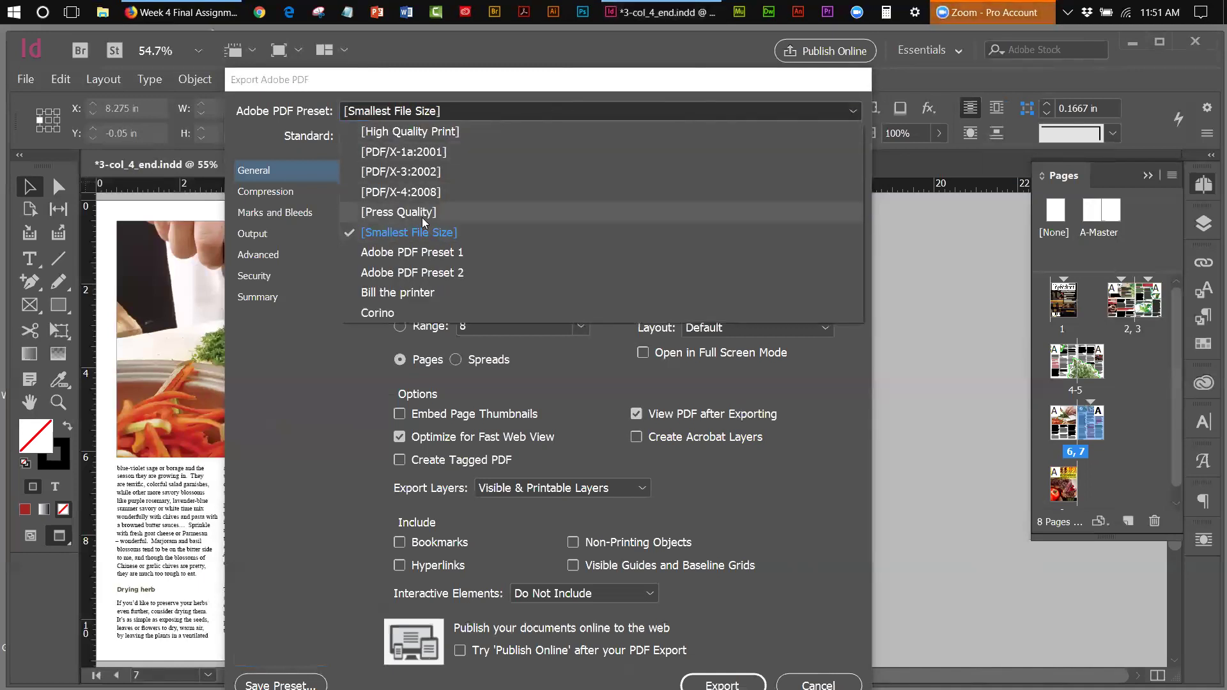
{"action": "left_click", "coordinate": [420, 132]}
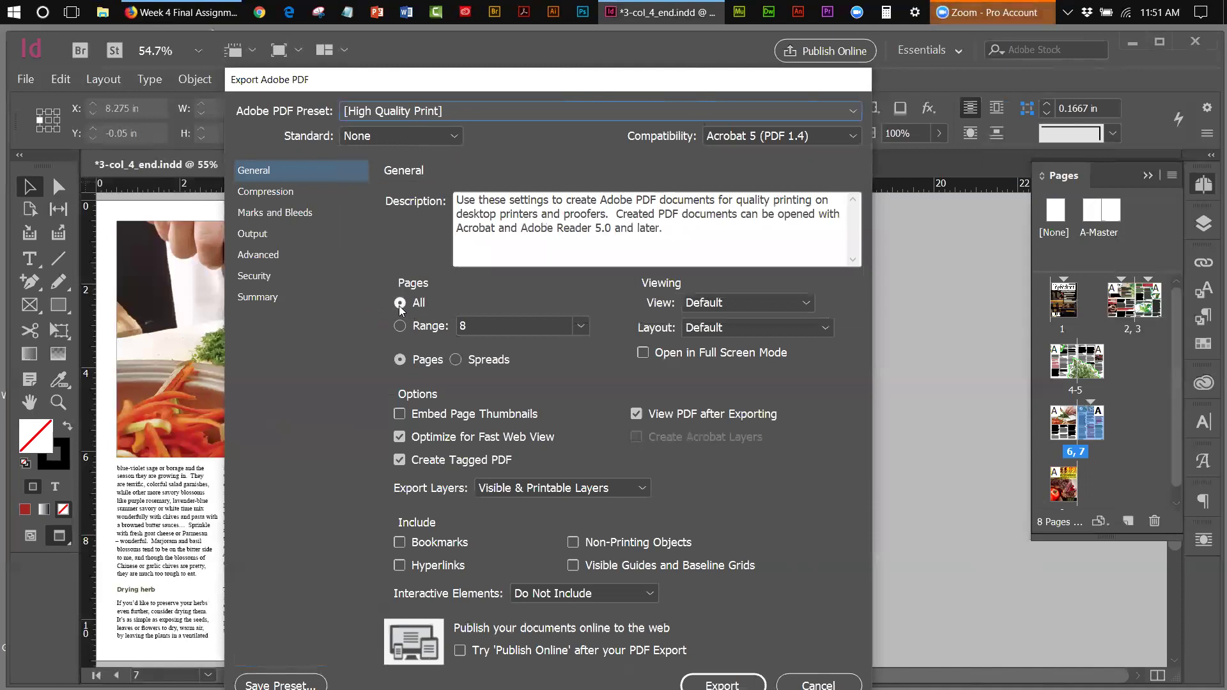
{"action": "left_click", "coordinate": [455, 360]}
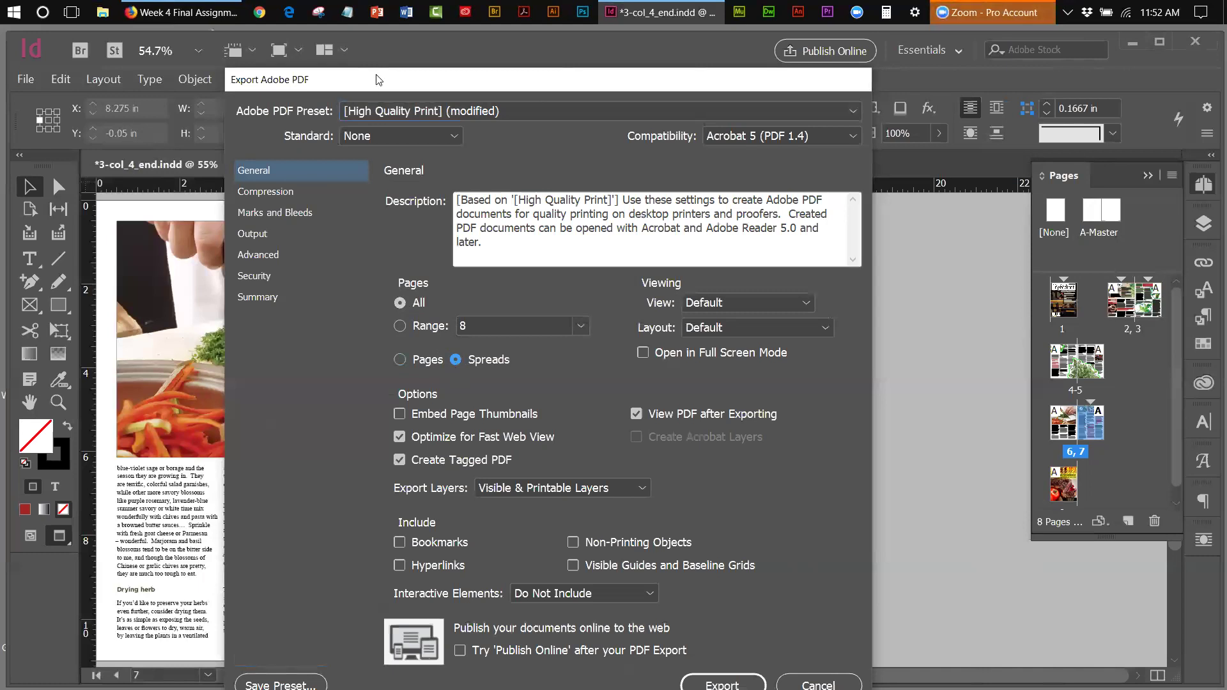
{"action": "left_click_drag", "start_coordinate": [378, 79], "coordinate": [367, 41]}
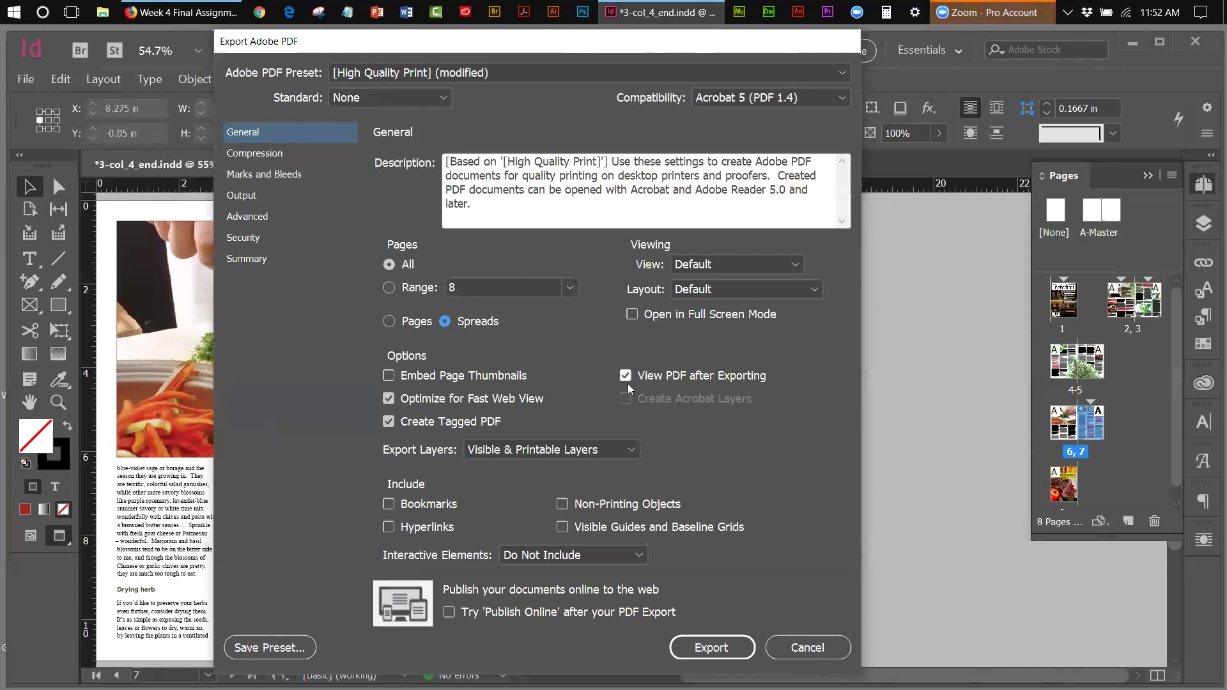
{"action": "left_click", "coordinate": [711, 647]}
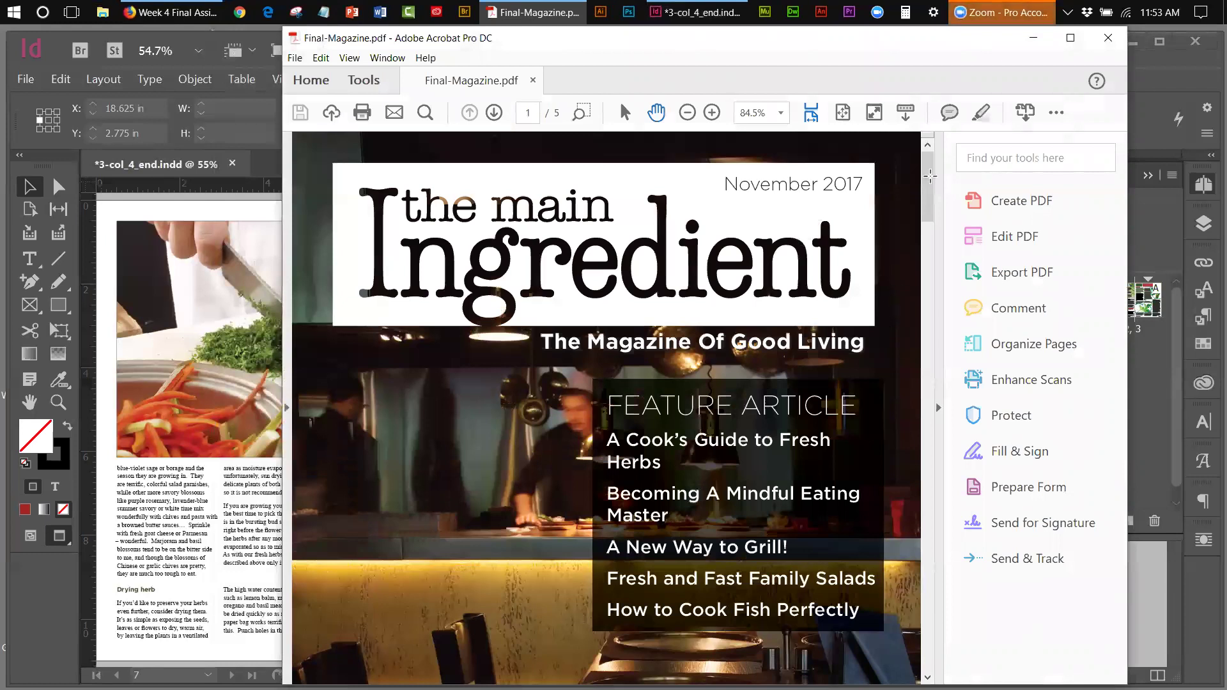
{"action": "mouse_move", "coordinate": [928, 166]}
{"action": "left_mouse_down"}
{"action": "mouse_move", "coordinate": [933, 231]}
{"action": "mouse_move", "coordinate": [935, 171]}
{"action": "mouse_move", "coordinate": [956, 292]}
{"action": "mouse_move", "coordinate": [950, 543]}
{"action": "mouse_move", "coordinate": [934, 616]}
{"action": "mouse_move", "coordinate": [927, 151]}
{"action": "left_mouse_up"}
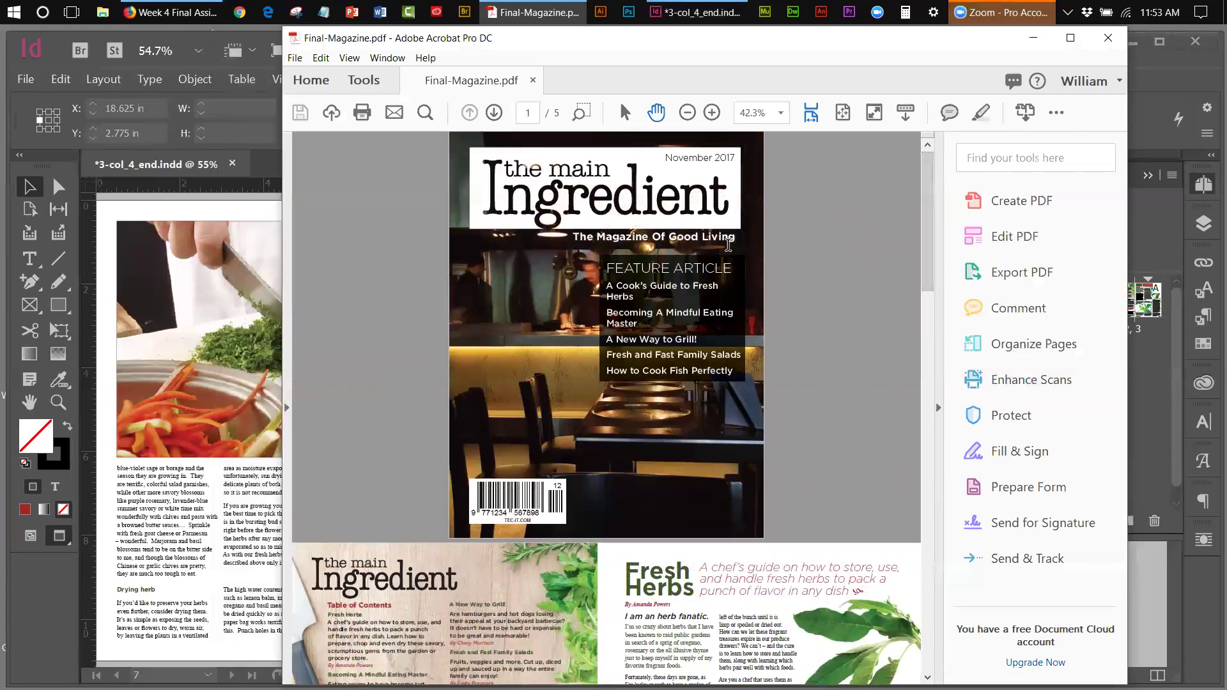
{"action": "left_click", "coordinate": [1105, 39]}
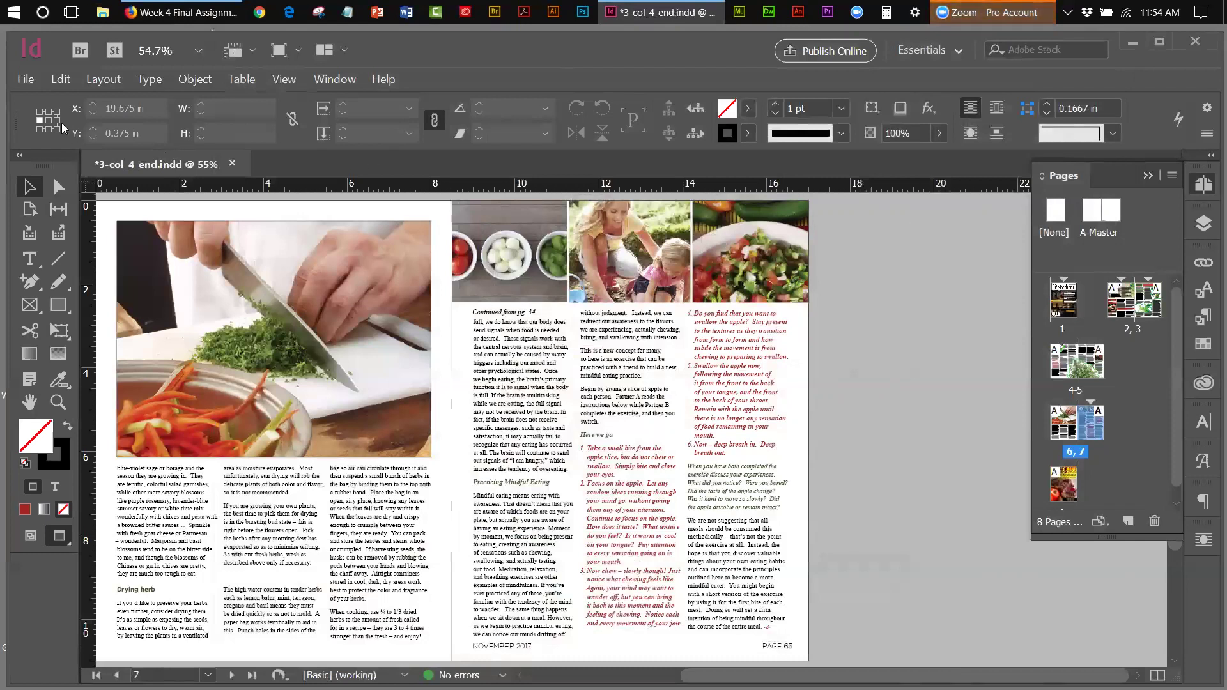
- Export the document as JPEG spreads named Final-Magazine into the Final Exports folder, with Embed Color Profile turned off
{"action": "left_click", "coordinate": [25, 82]}
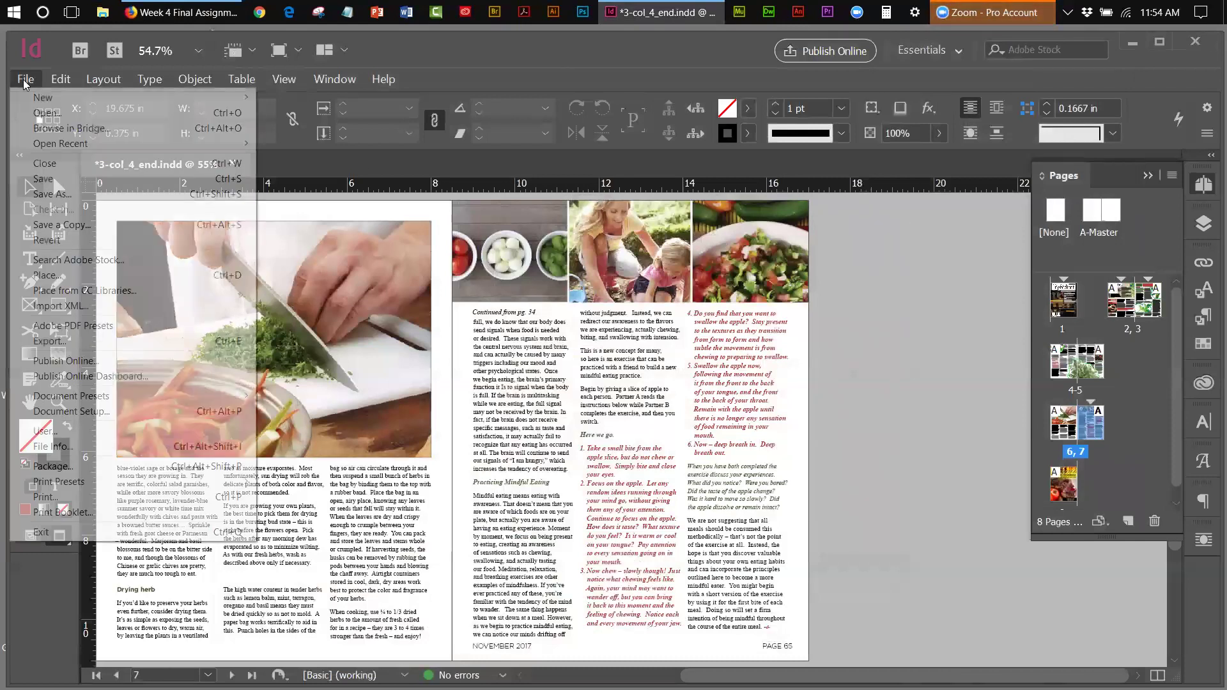
{"action": "left_click", "coordinate": [90, 342]}
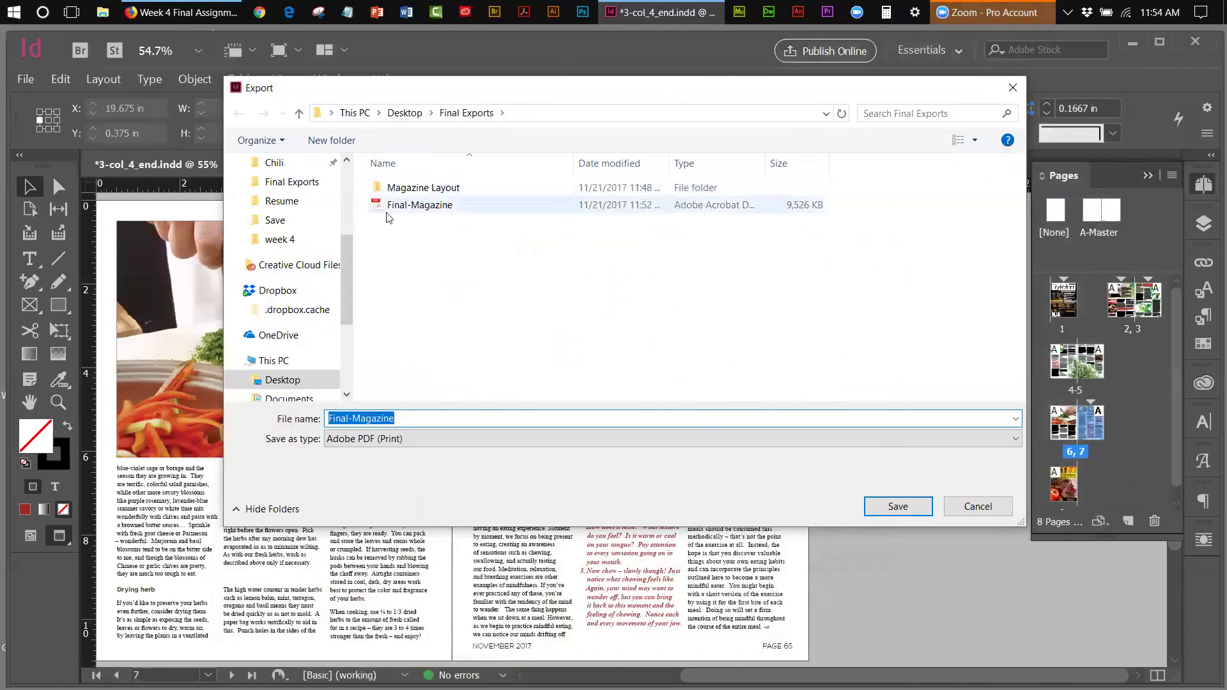
{"action": "left_click", "coordinate": [396, 439]}
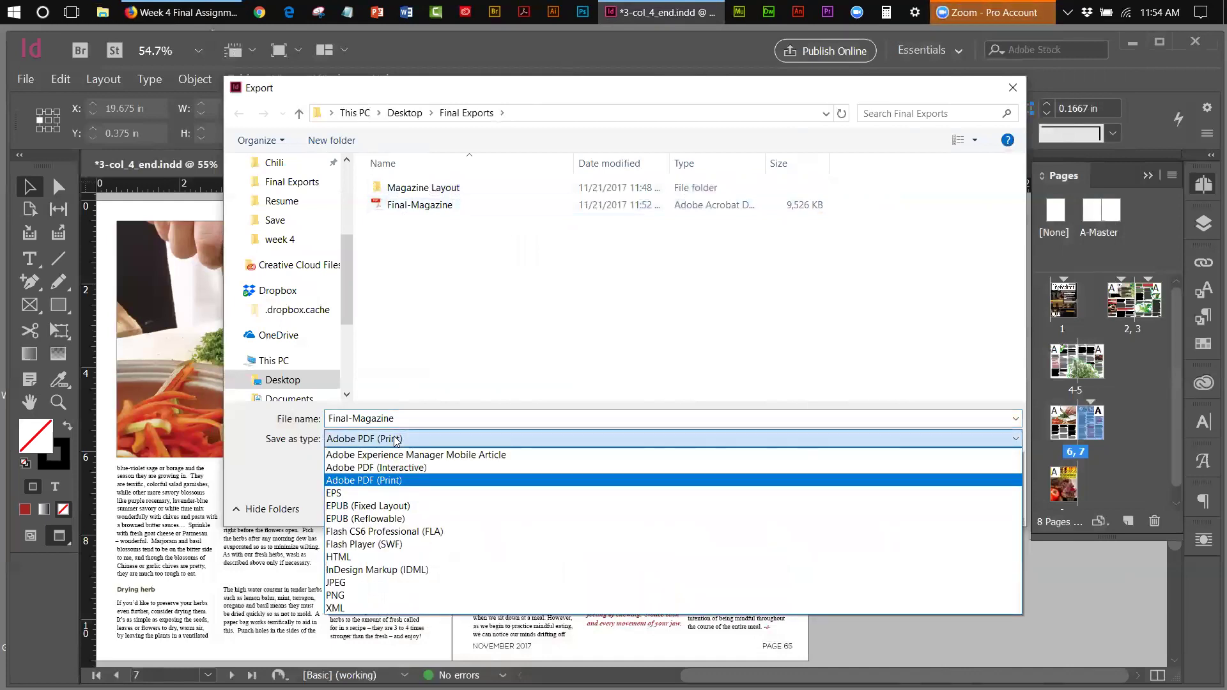
{"action": "left_click", "coordinate": [345, 582]}
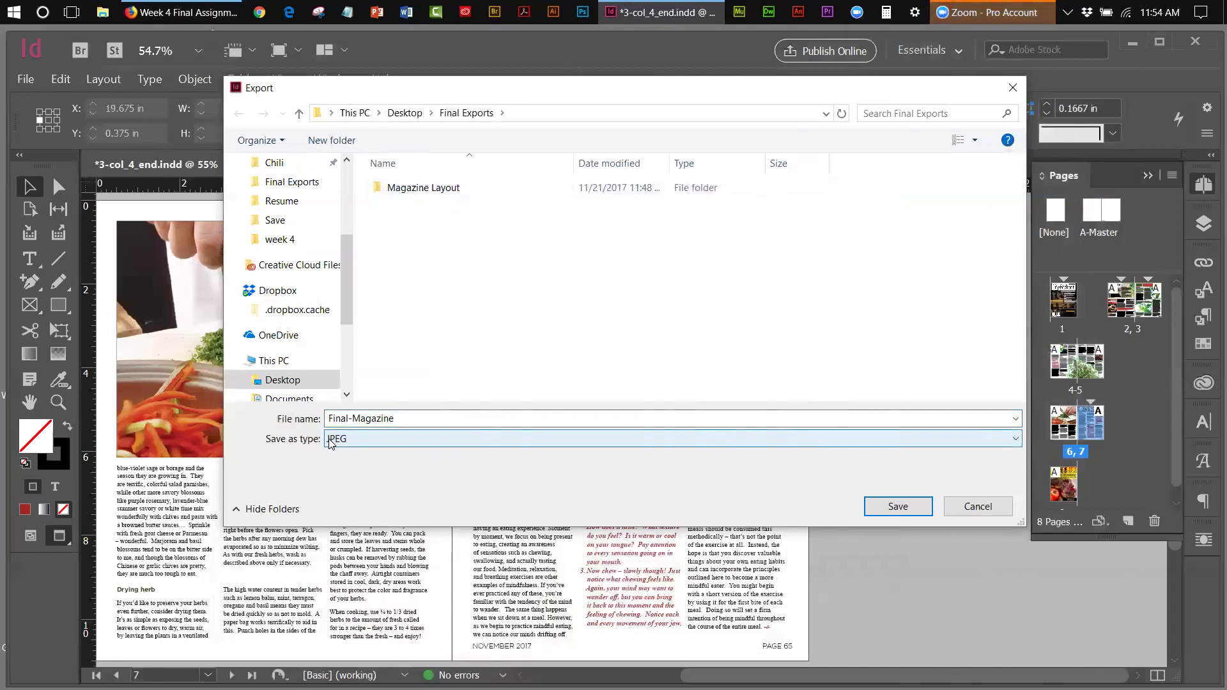
{"action": "left_click", "coordinate": [883, 514]}
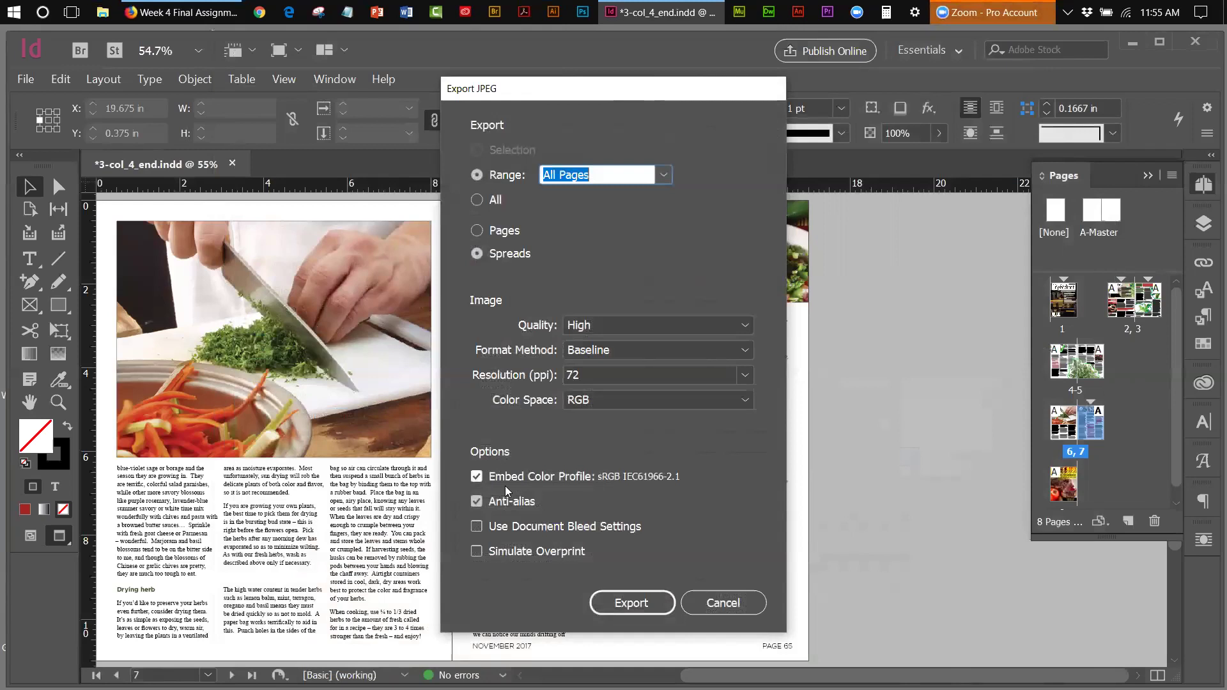
{"action": "left_click", "coordinate": [475, 477]}
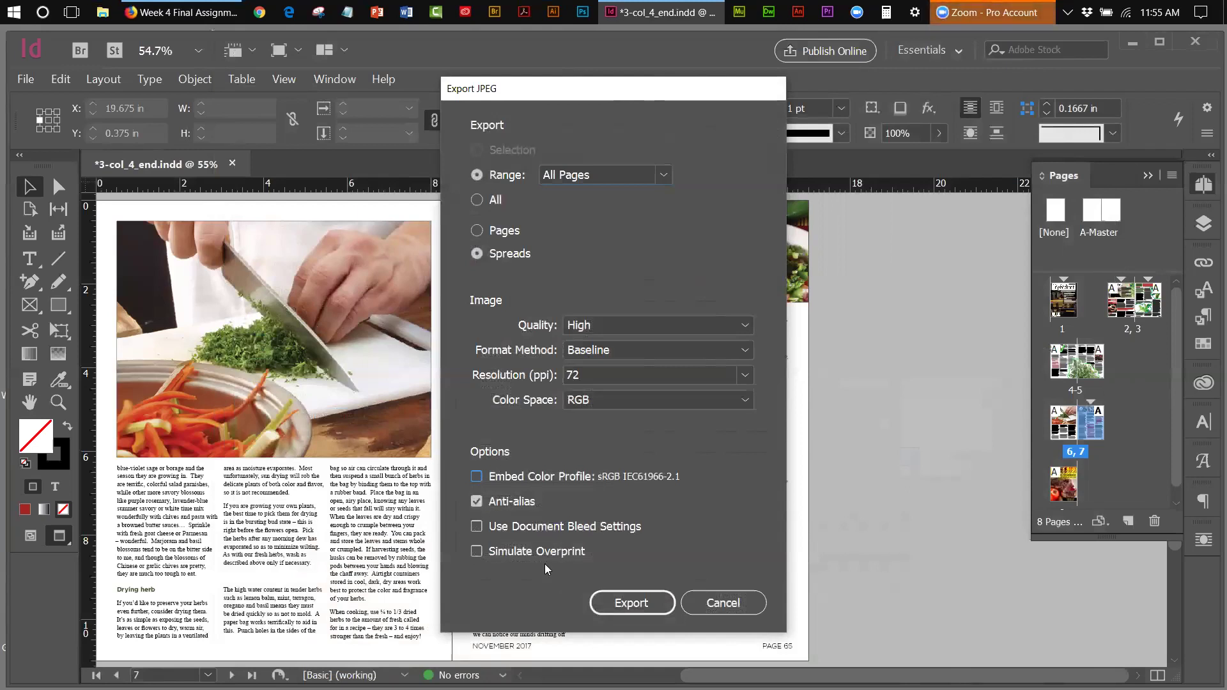
{"action": "left_click", "coordinate": [650, 602]}
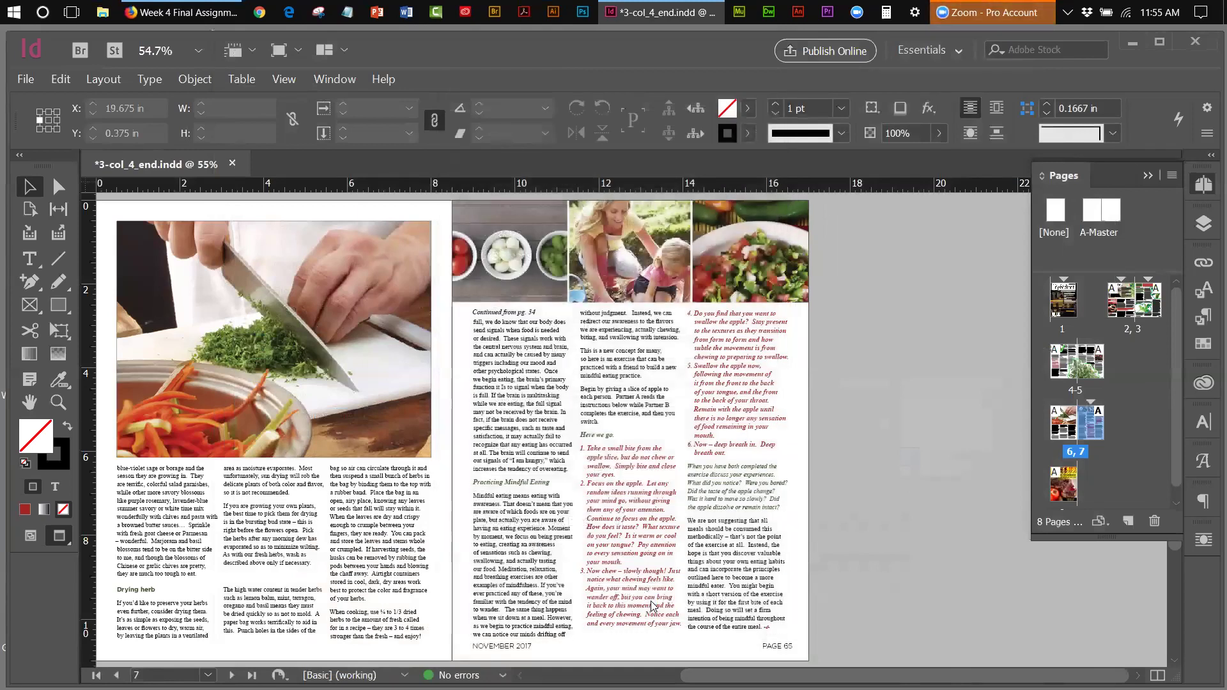
{"action": "left_click", "coordinate": [651, 602]}
- Open the Final Exports folder from the Desktop to inspect the exported files
{"action": "left_click_drag", "start_coordinate": [1151, 60], "coordinate": [1094, 64]}
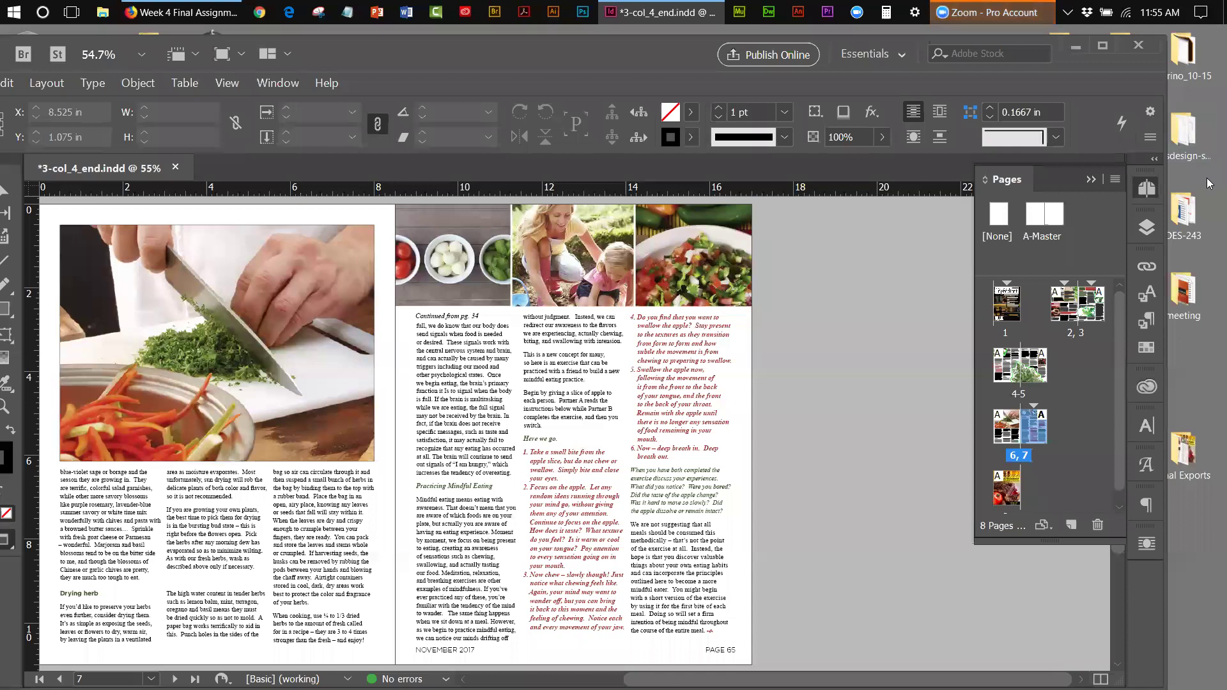
{"action": "double_click", "coordinate": [1181, 452]}
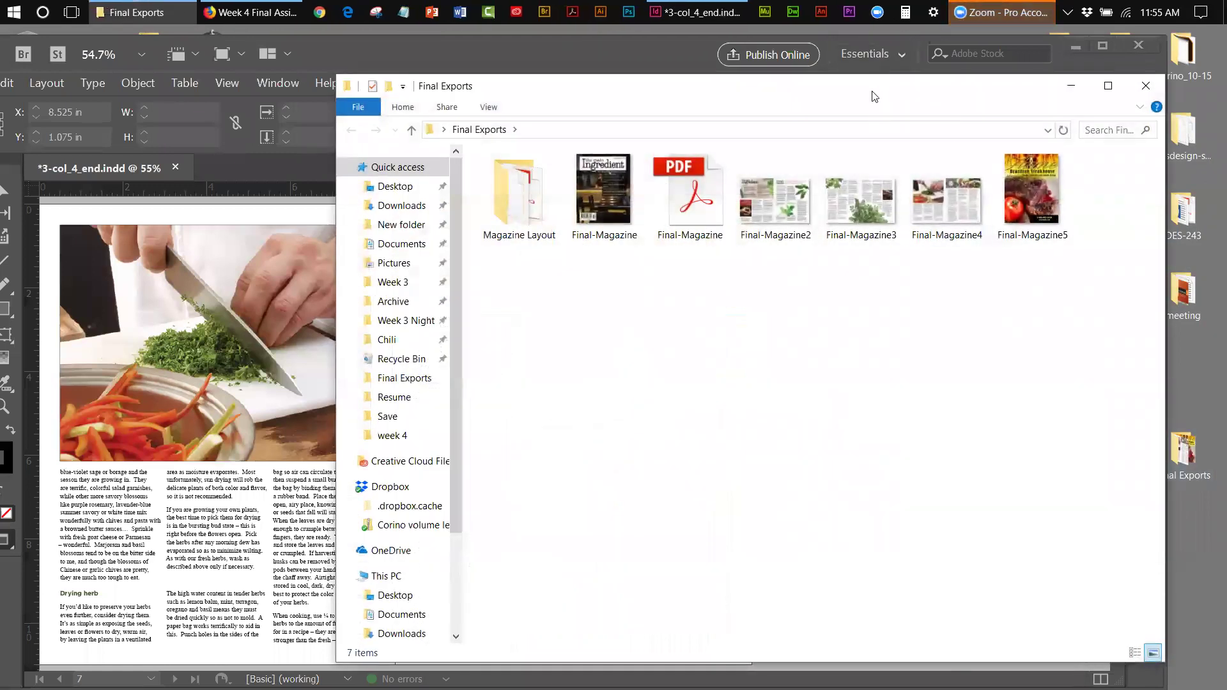
{"action": "left_click_drag", "start_coordinate": [874, 96], "coordinate": [678, 137]}
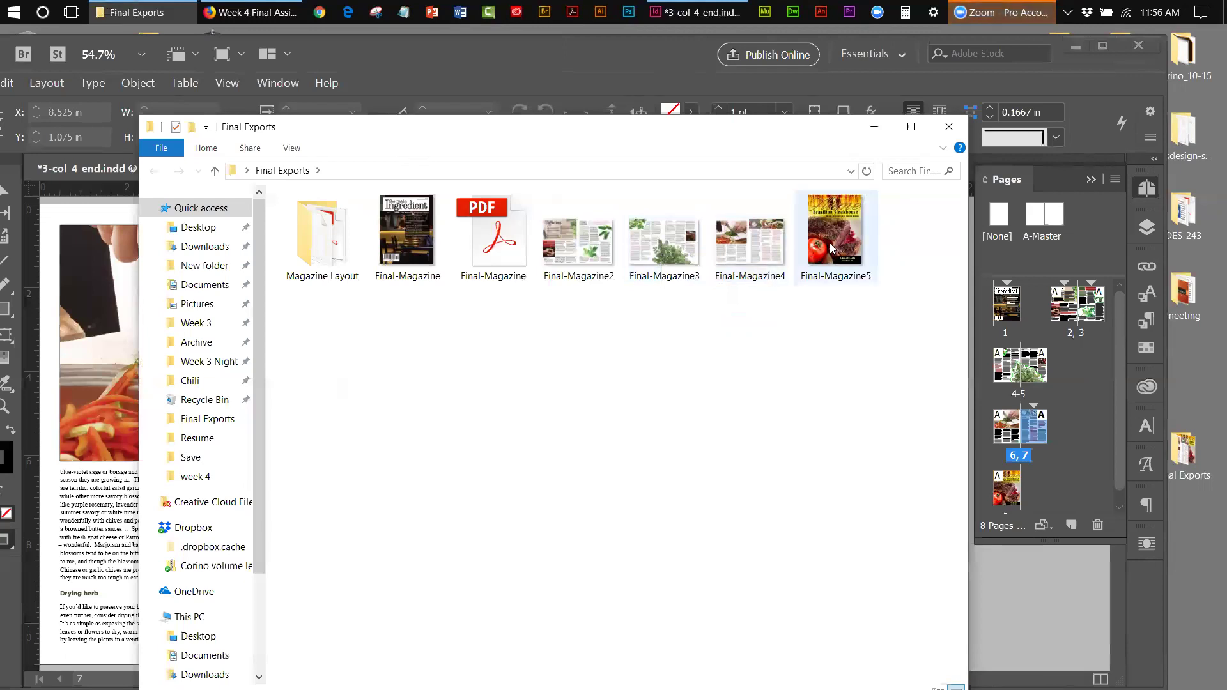
- Open the Final-Magazine PDF from the Final Exports folder, look over its cover and first spread, and close it
{"action": "double_click", "coordinate": [508, 228]}
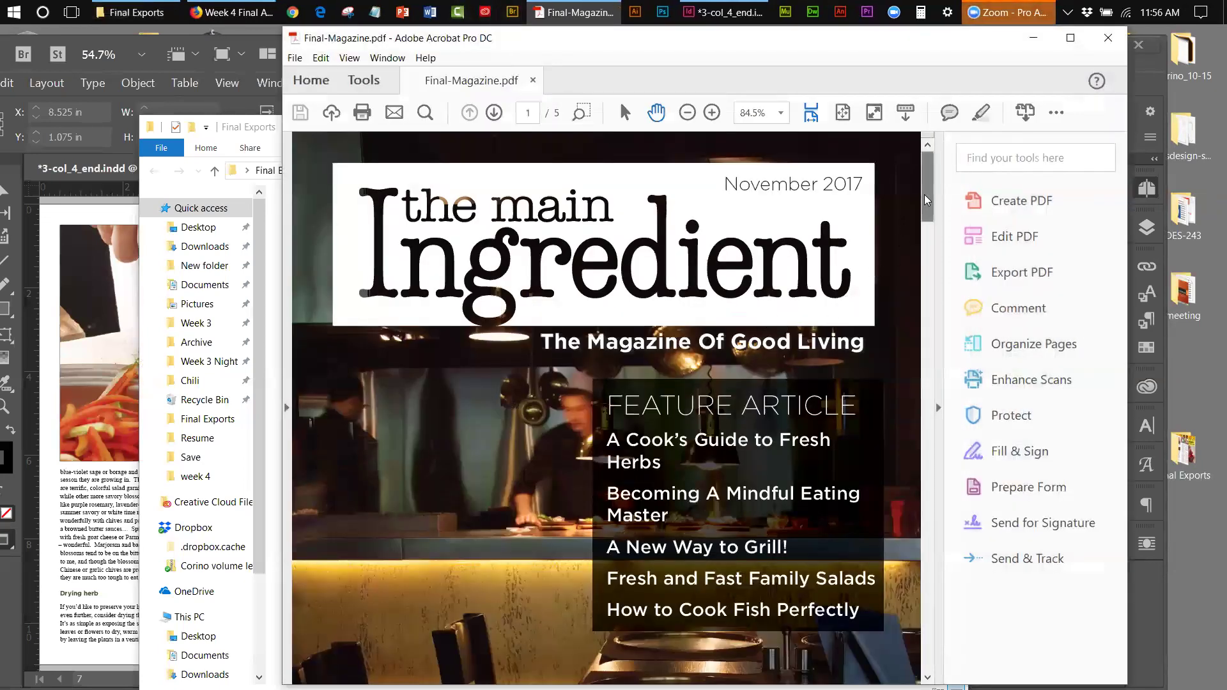
{"action": "left_click_drag", "start_coordinate": [925, 195], "coordinate": [1088, 91]}
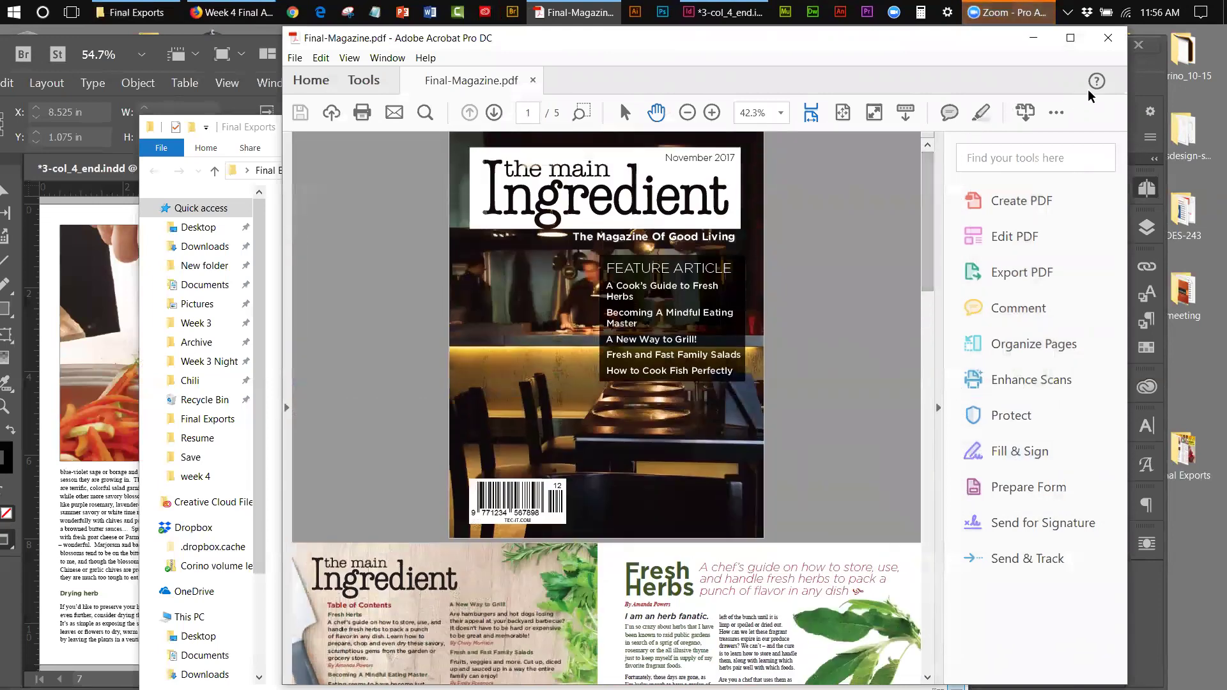
{"action": "left_click", "coordinate": [1108, 38]}
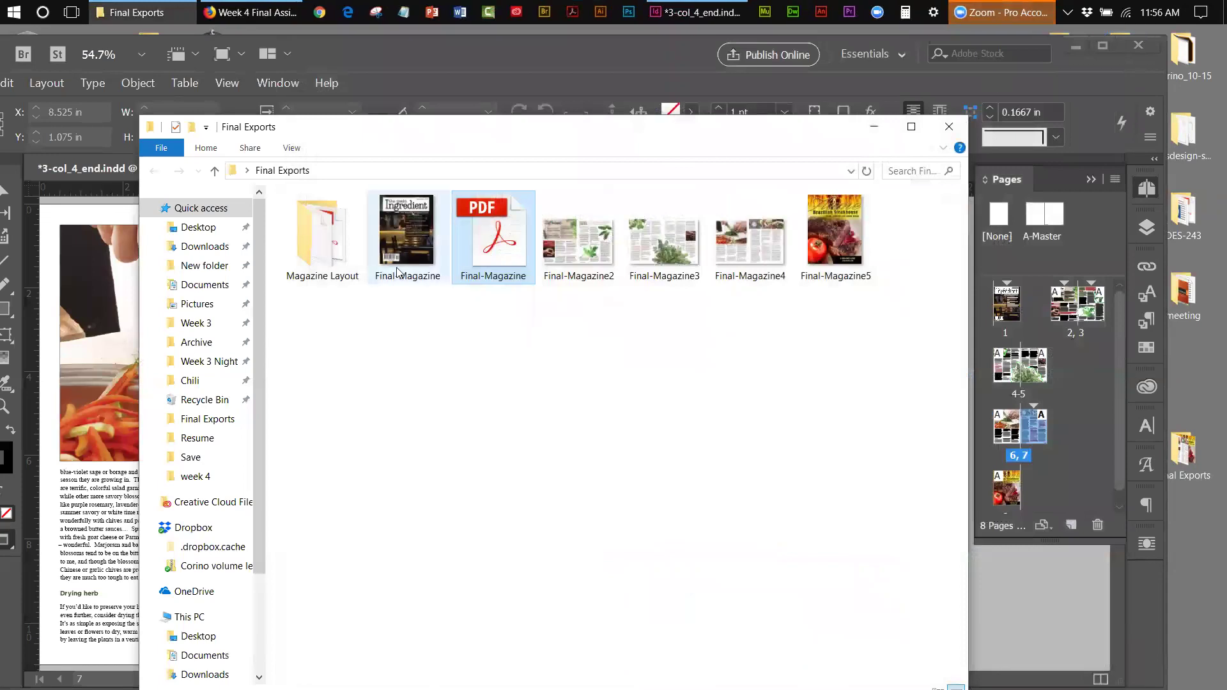
{"action": "left_click", "coordinate": [347, 348]}
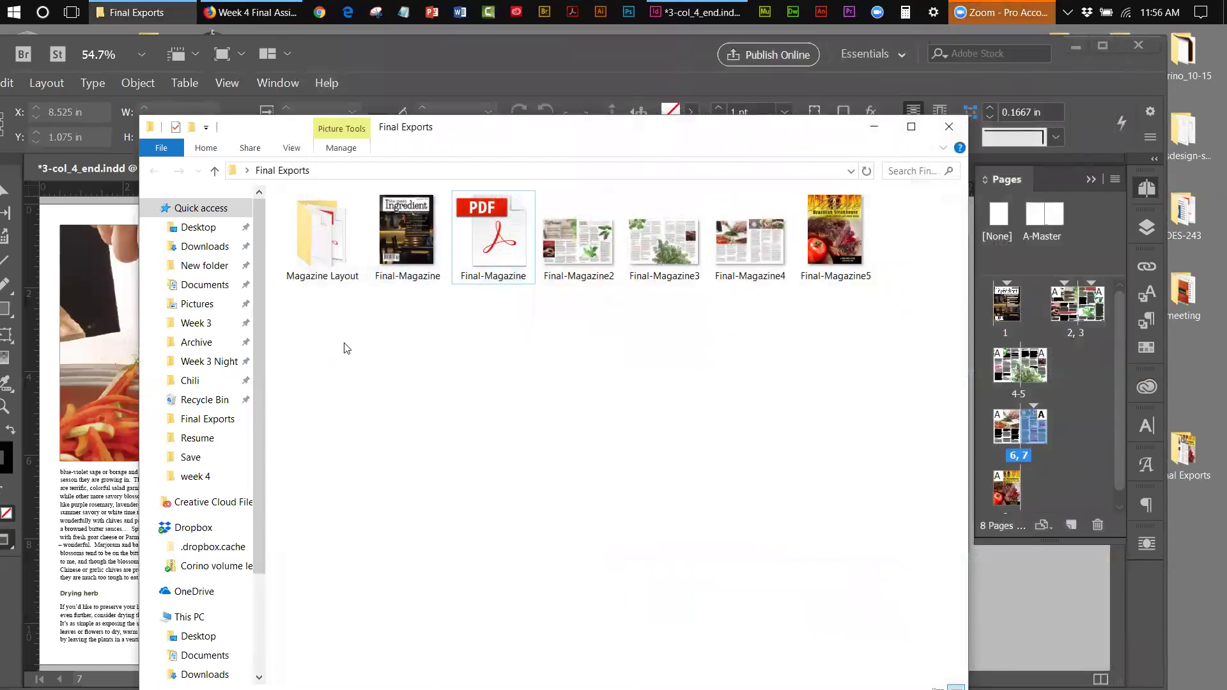
- Rename the Magazine Layout folder as Magazine Layout Package
{"action": "mouse_move", "coordinate": [308, 229]}
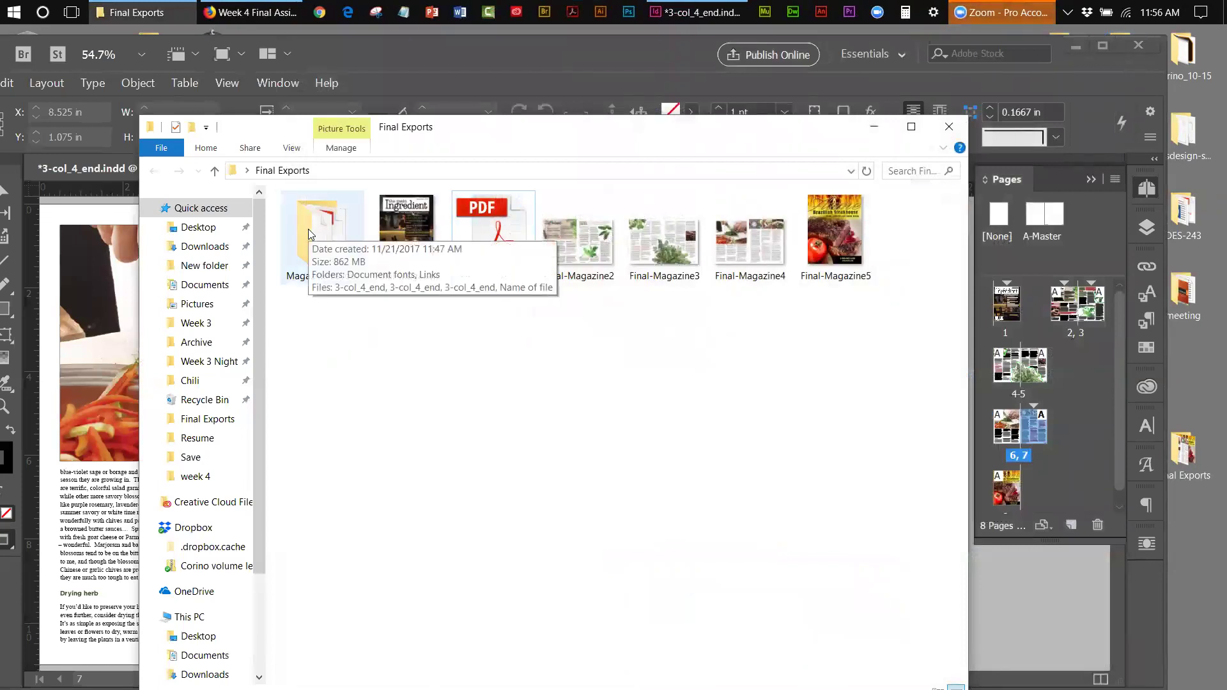
{"action": "left_click", "coordinate": [323, 281]}
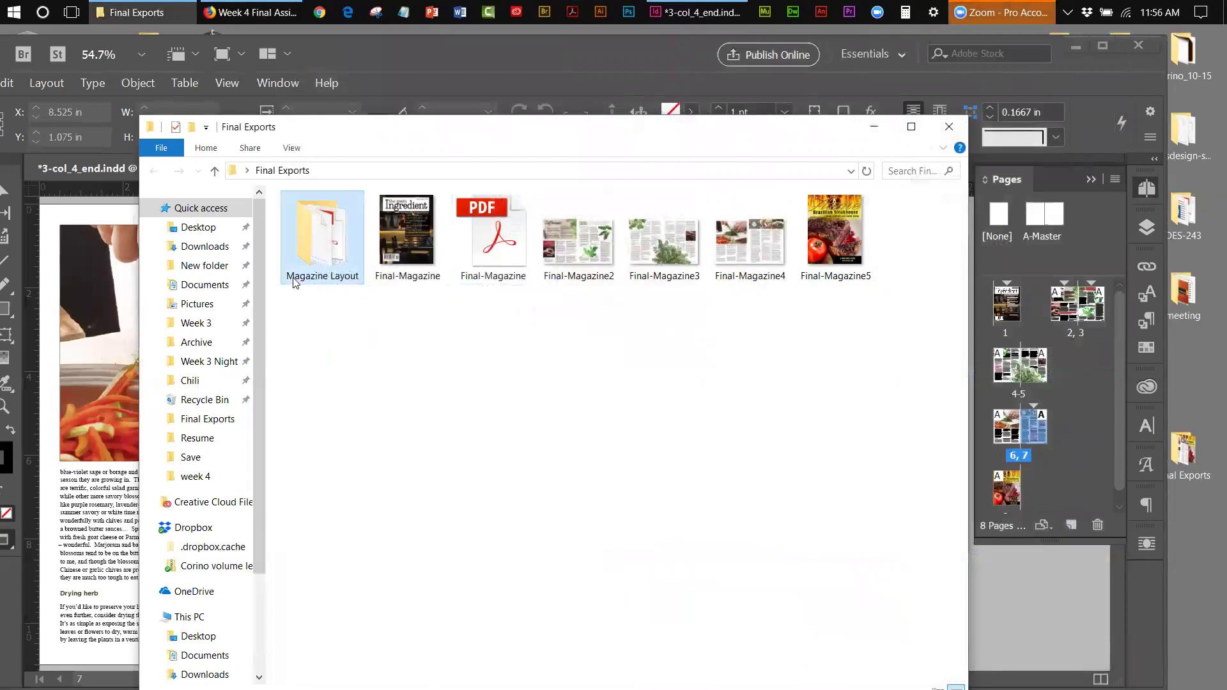
{"action": "left_click", "coordinate": [341, 278]}
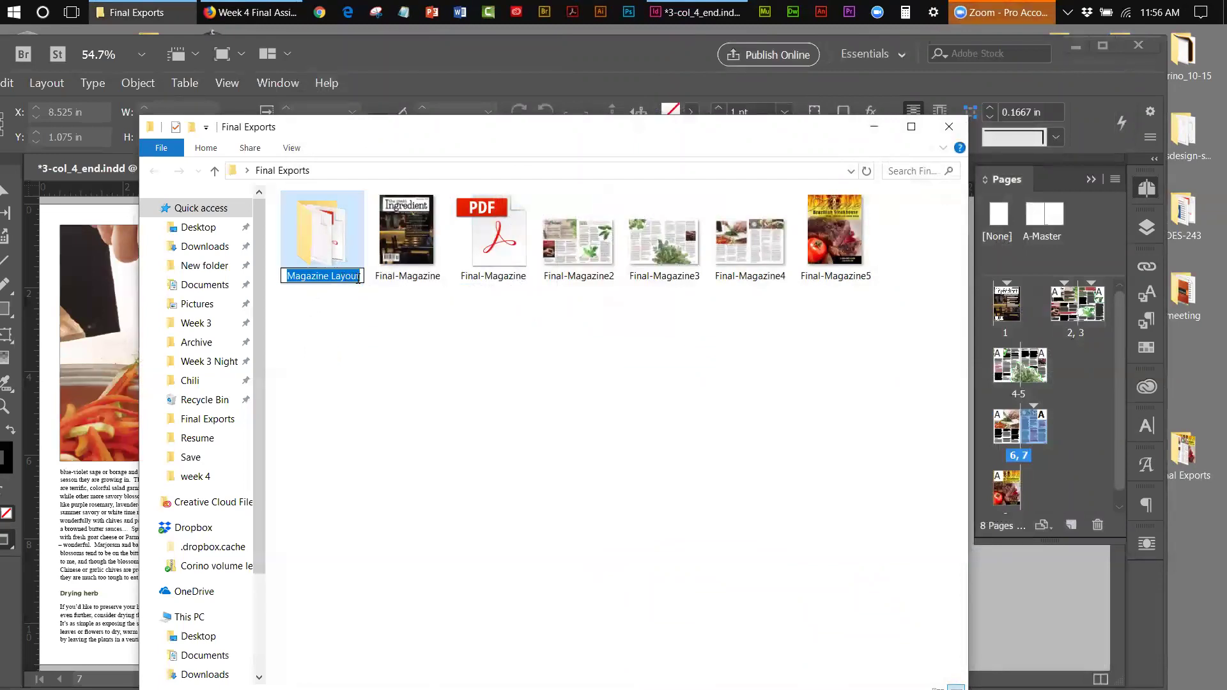
{"action": "left_click", "coordinate": [358, 279]}
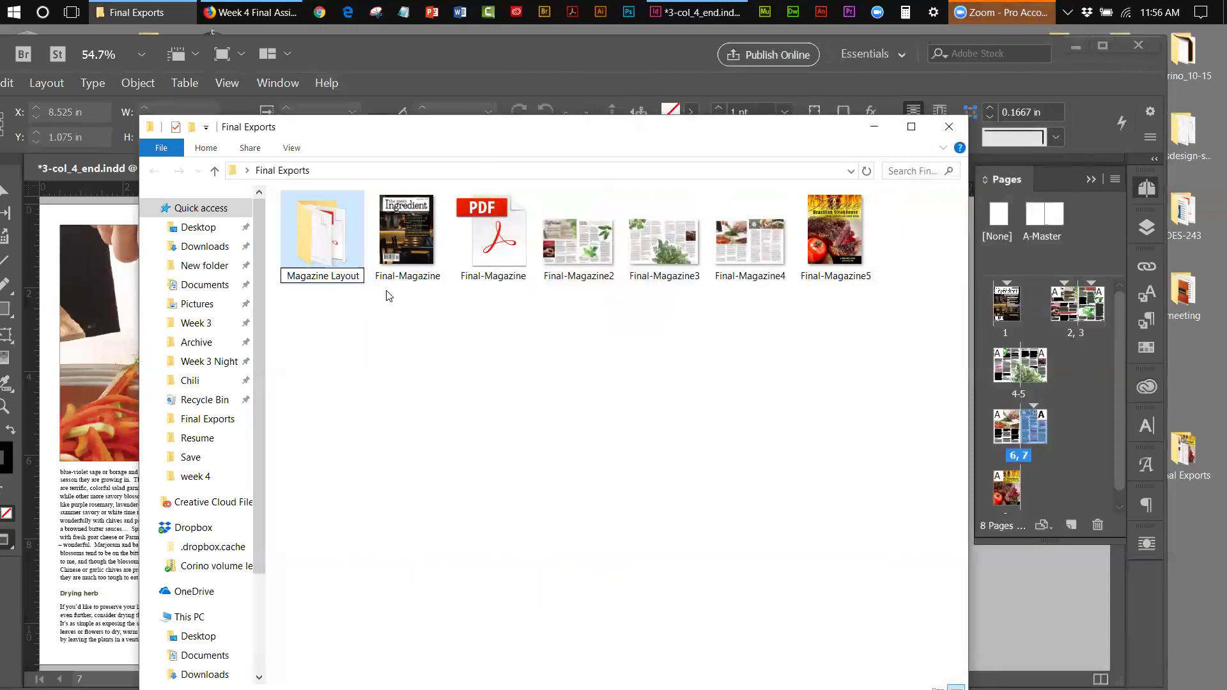
{"action": "type", "text": "Pa"}
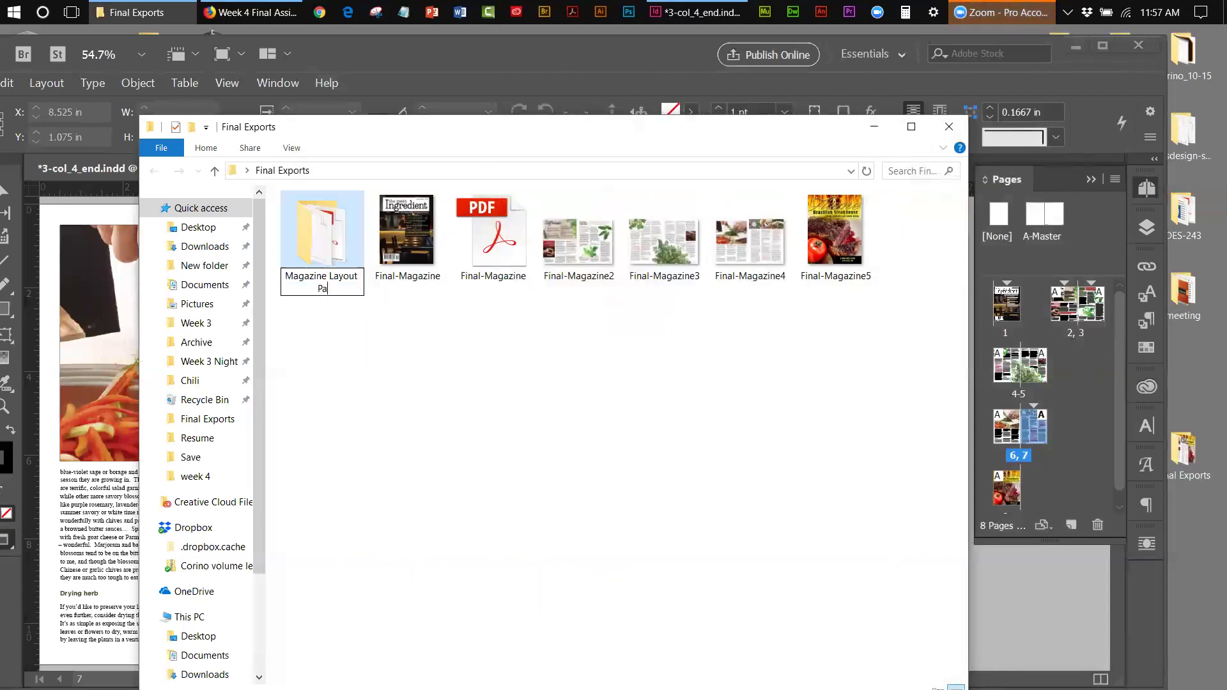
{"action": "type", "text": "ckage"}
{"action": "key", "text": "Return"}
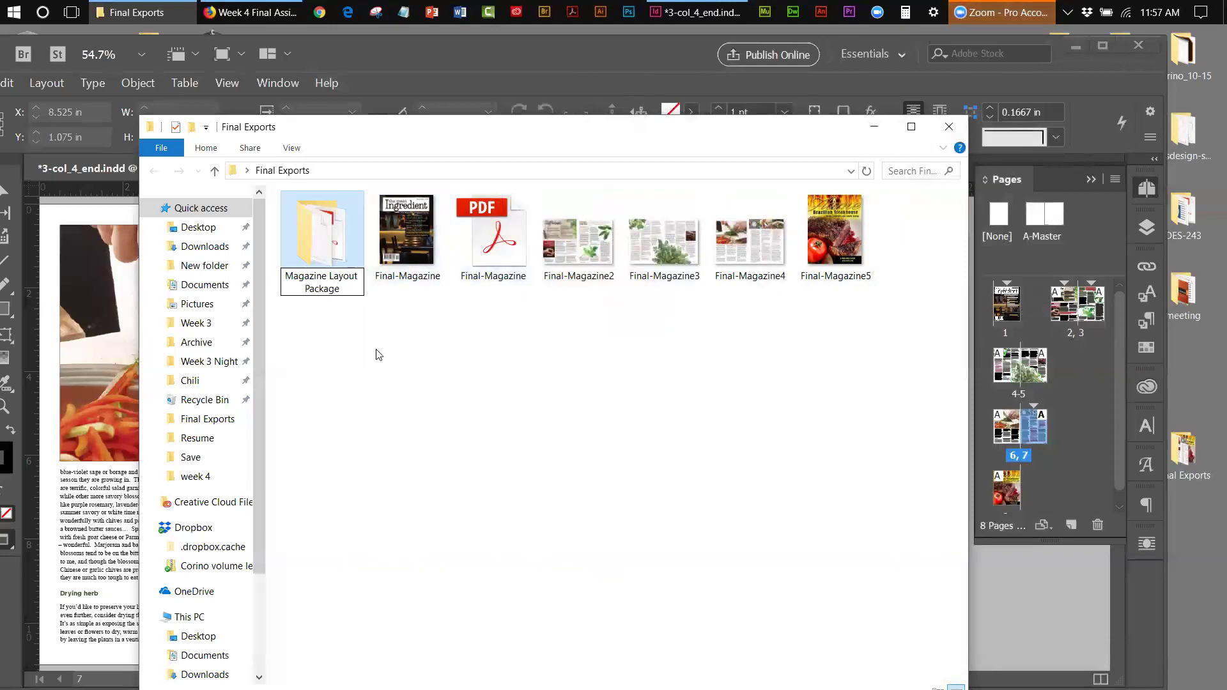
{"action": "left_click", "coordinate": [326, 304]}
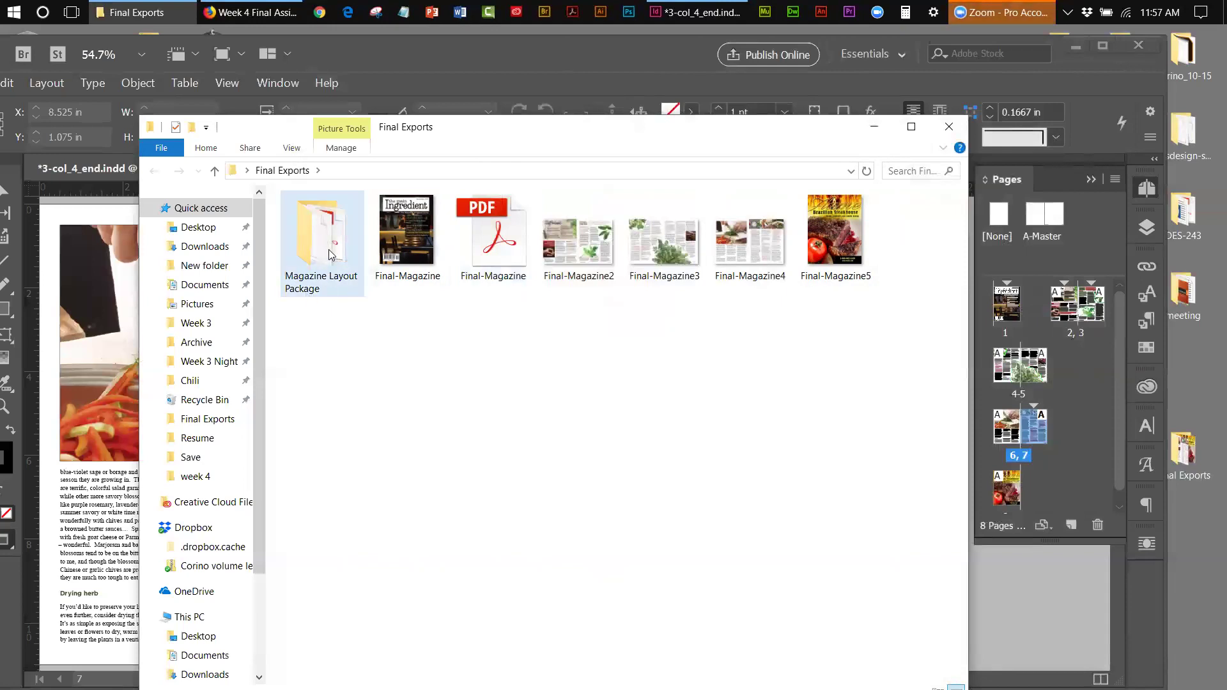
- Open the Magazine Layout Package folder and inspect its contents and the fonts in its Document fonts folder
{"action": "mouse_move", "coordinate": [320, 254]}
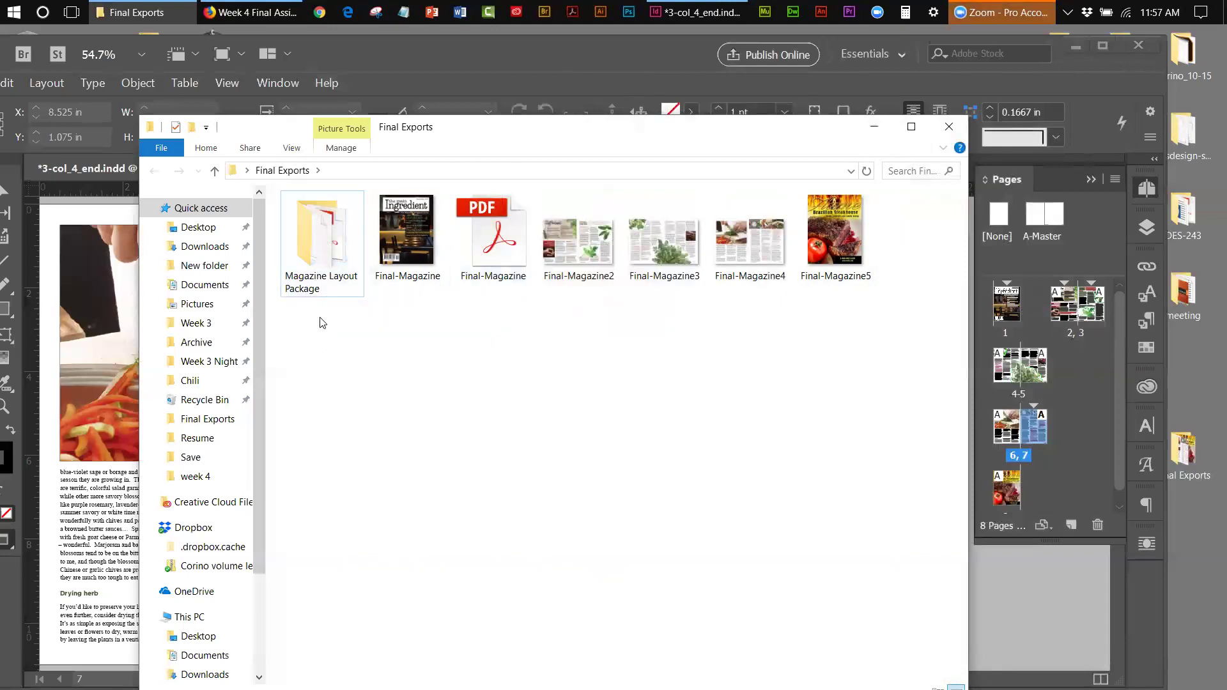
{"action": "double_click", "coordinate": [306, 231]}
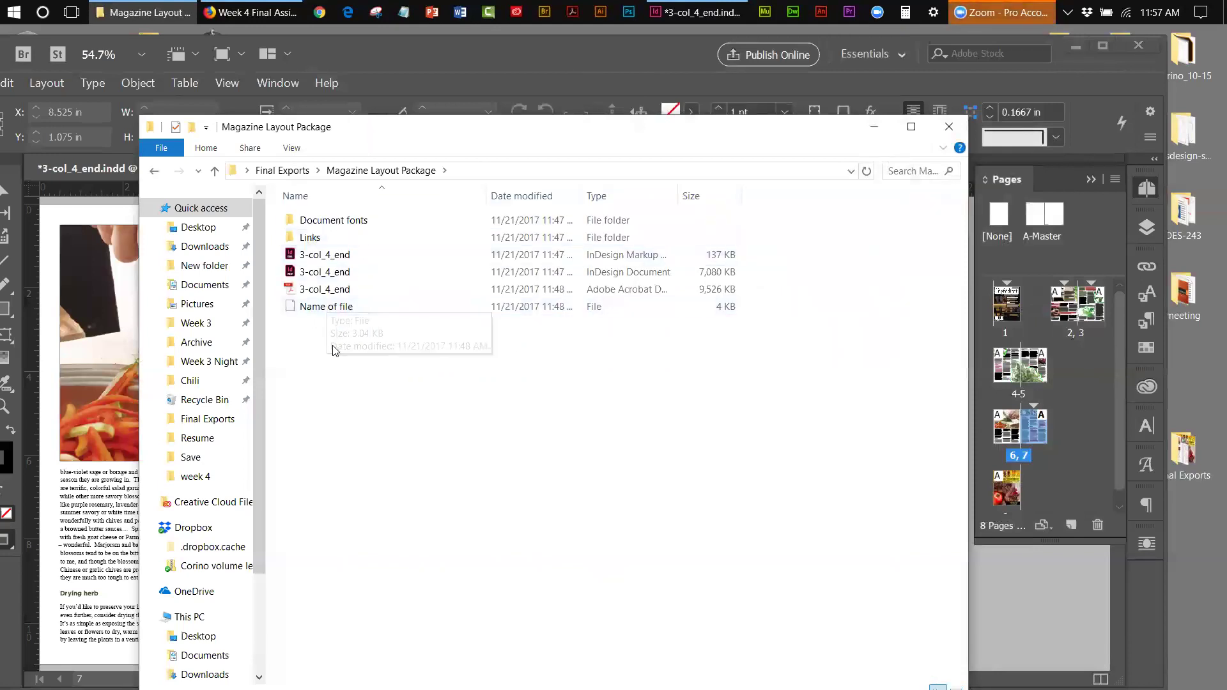
{"action": "double_click", "coordinate": [322, 221]}
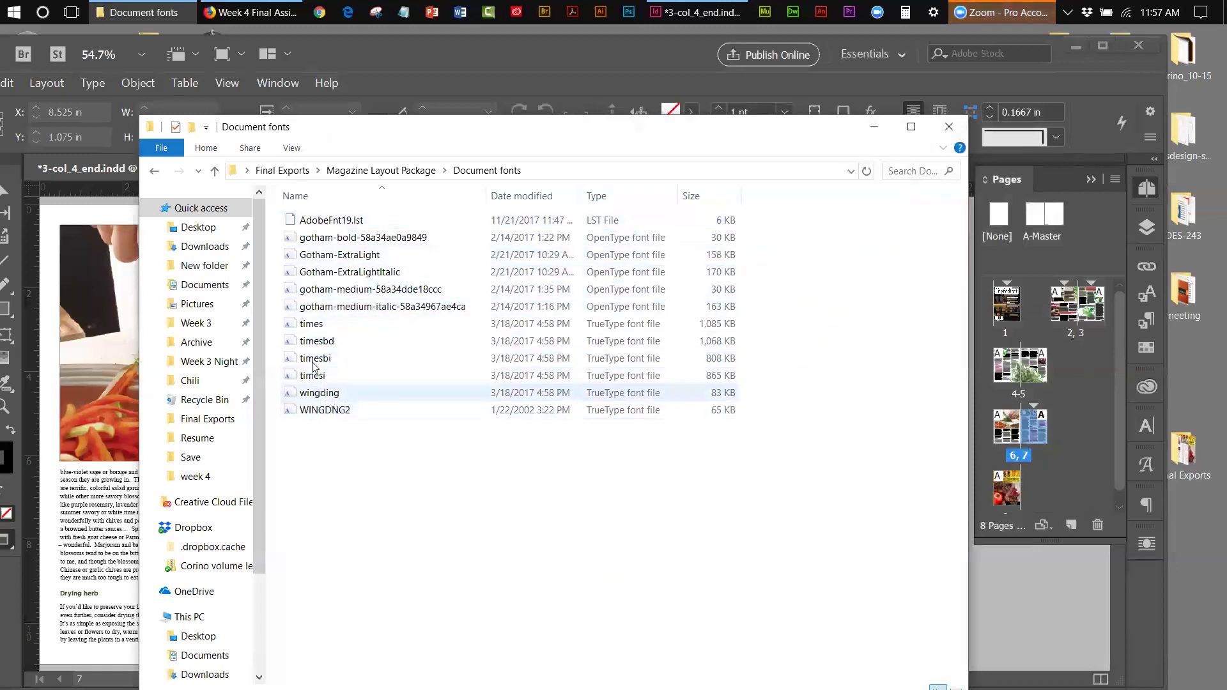
- Preview the gotham-bold and Gotham-ExtraLight font files in the Document fonts folder, closing each preview
{"action": "double_click", "coordinate": [320, 240]}
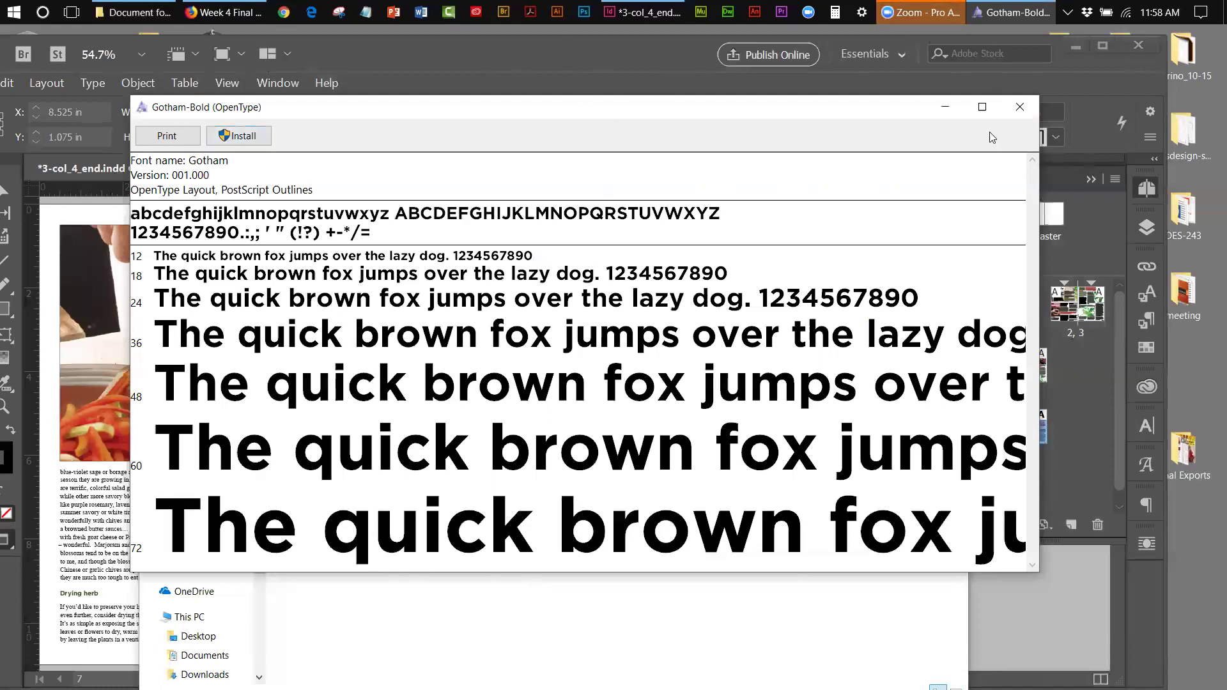
{"action": "left_click", "coordinate": [1019, 108]}
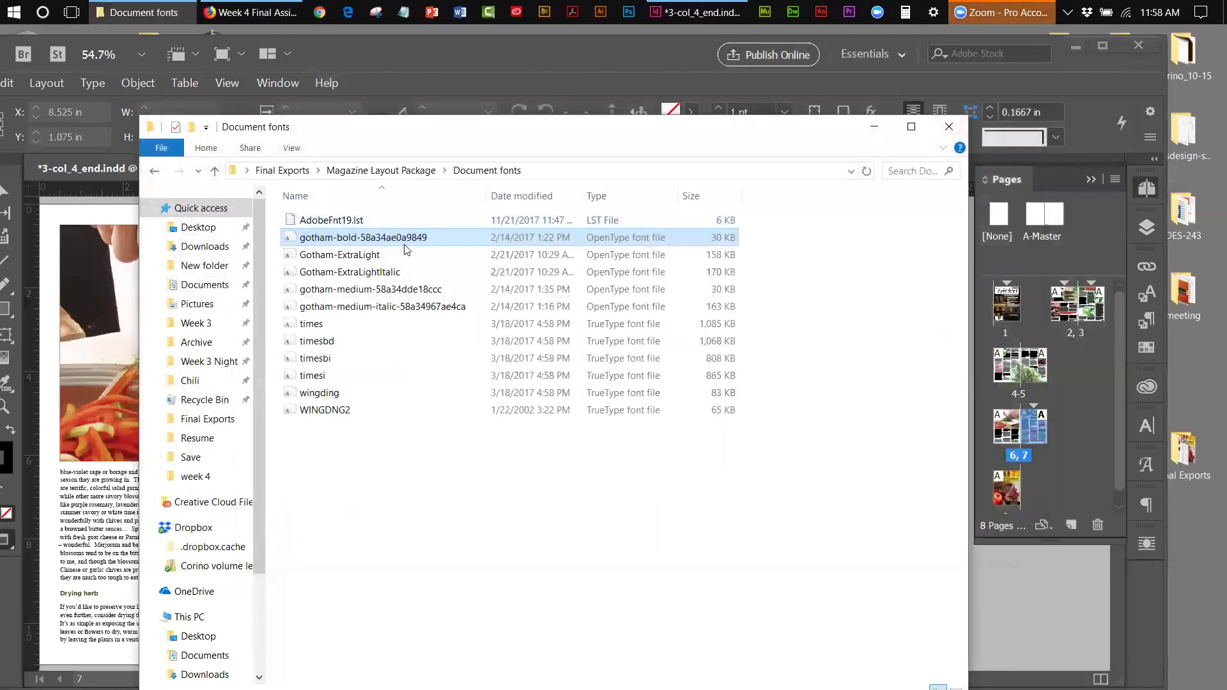
{"action": "left_click", "coordinate": [361, 258]}
{"action": "double_click", "coordinate": [362, 259]}
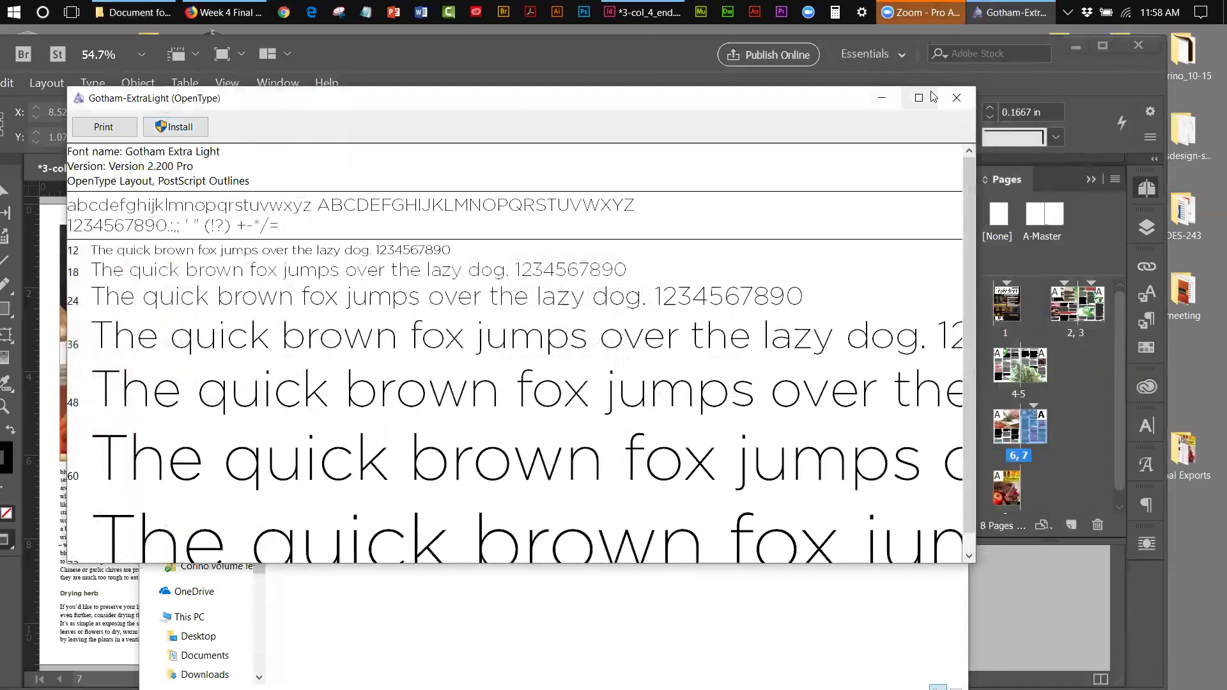
{"action": "left_click", "coordinate": [956, 99]}
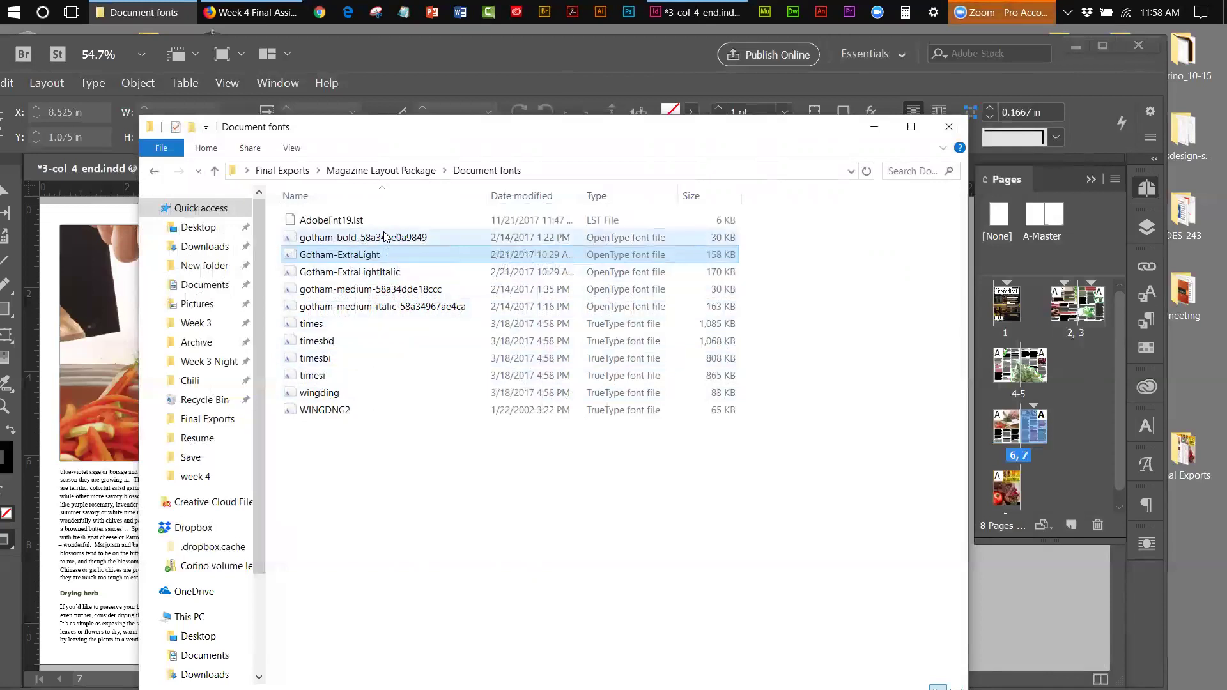
- Open the Links folder of the Magazine Layout Package to inspect the linked images, and launch Photoshop
{"action": "left_click", "coordinate": [382, 171]}
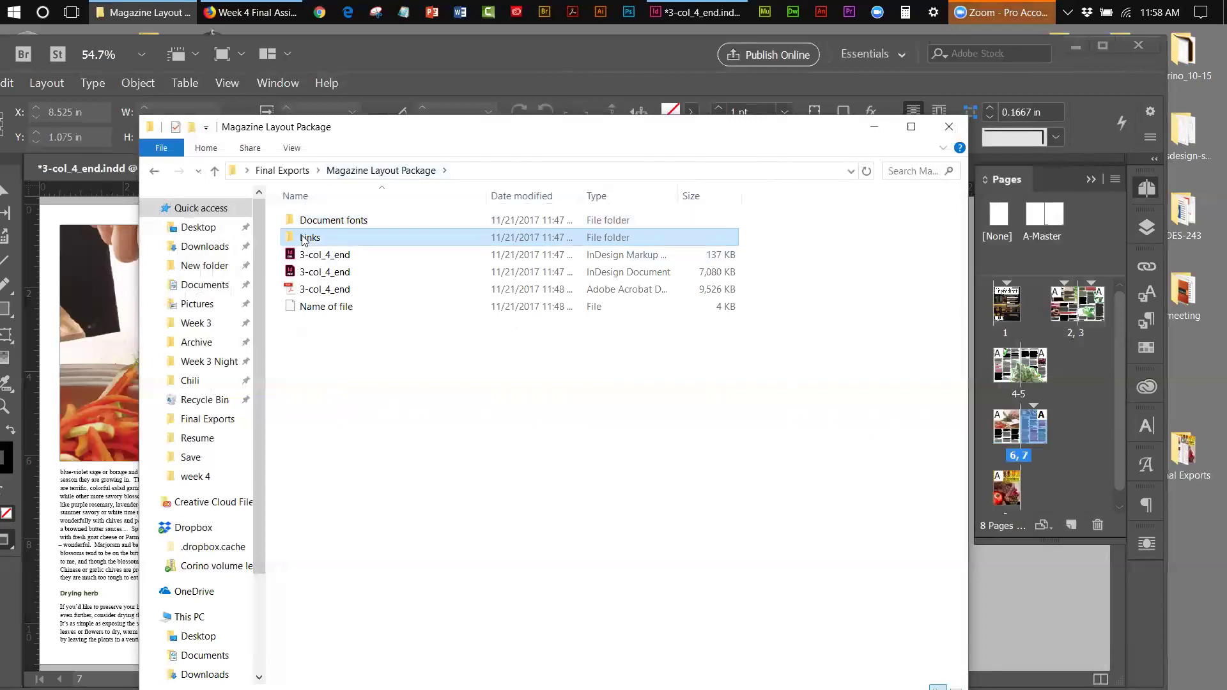
{"action": "double_click", "coordinate": [319, 238]}
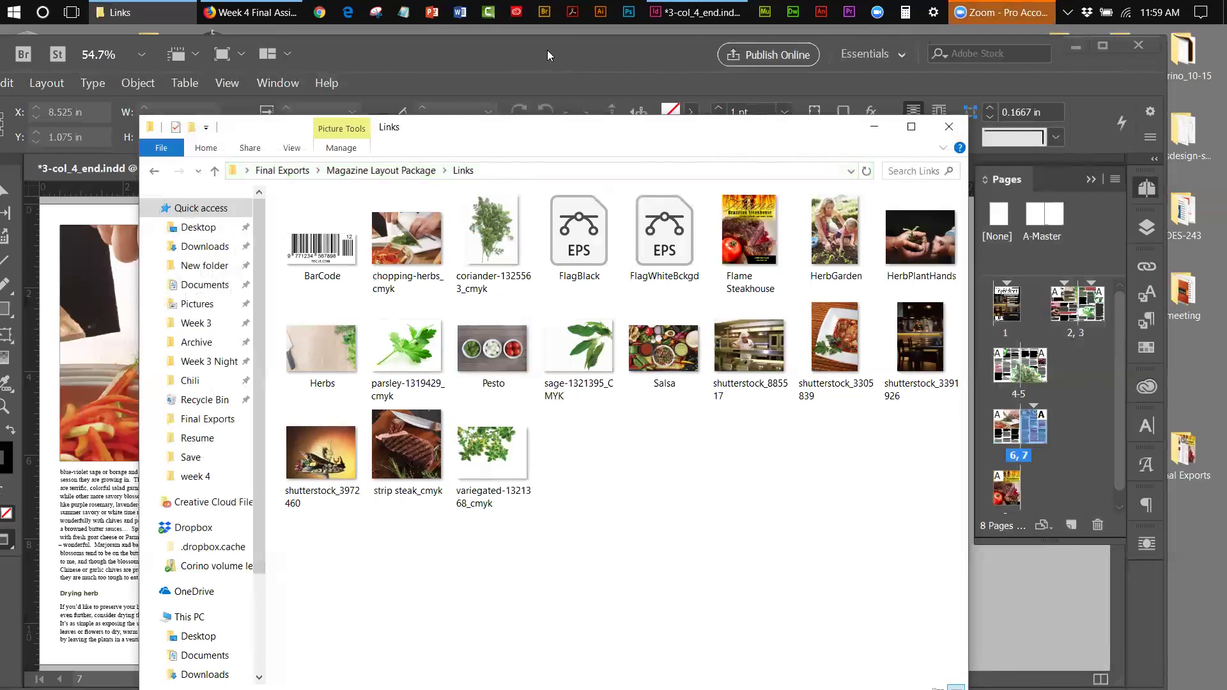
{"action": "left_click", "coordinate": [629, 12]}
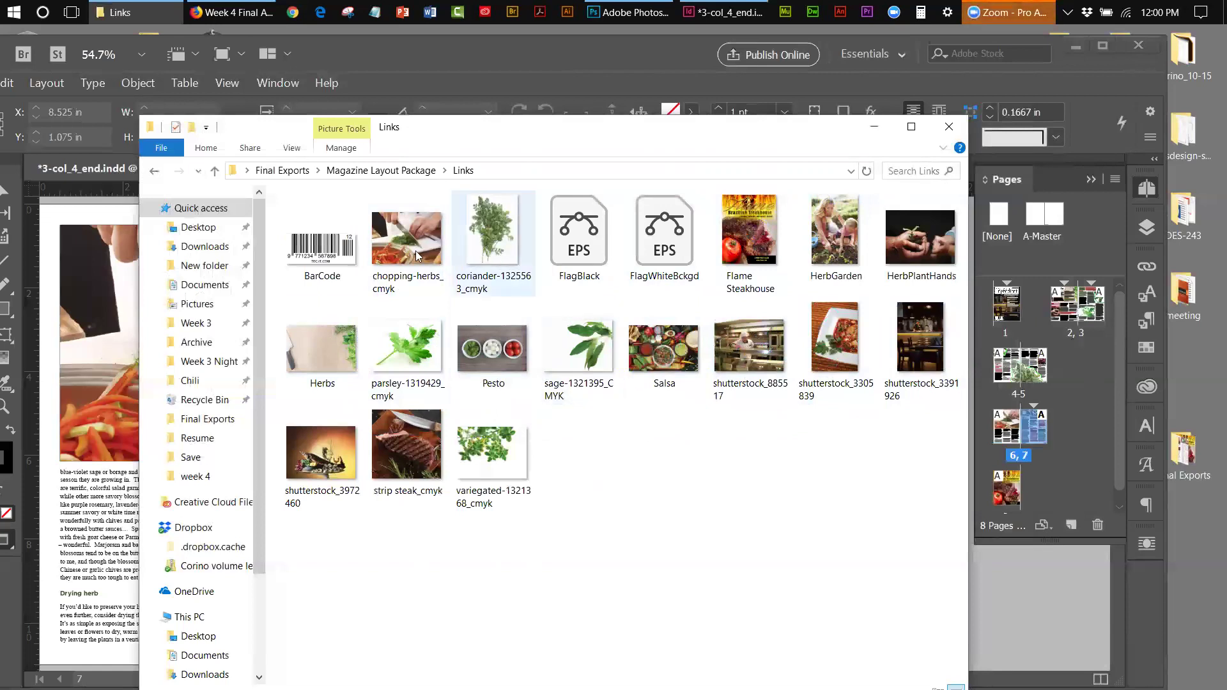
{"action": "mouse_move", "coordinate": [318, 356]}
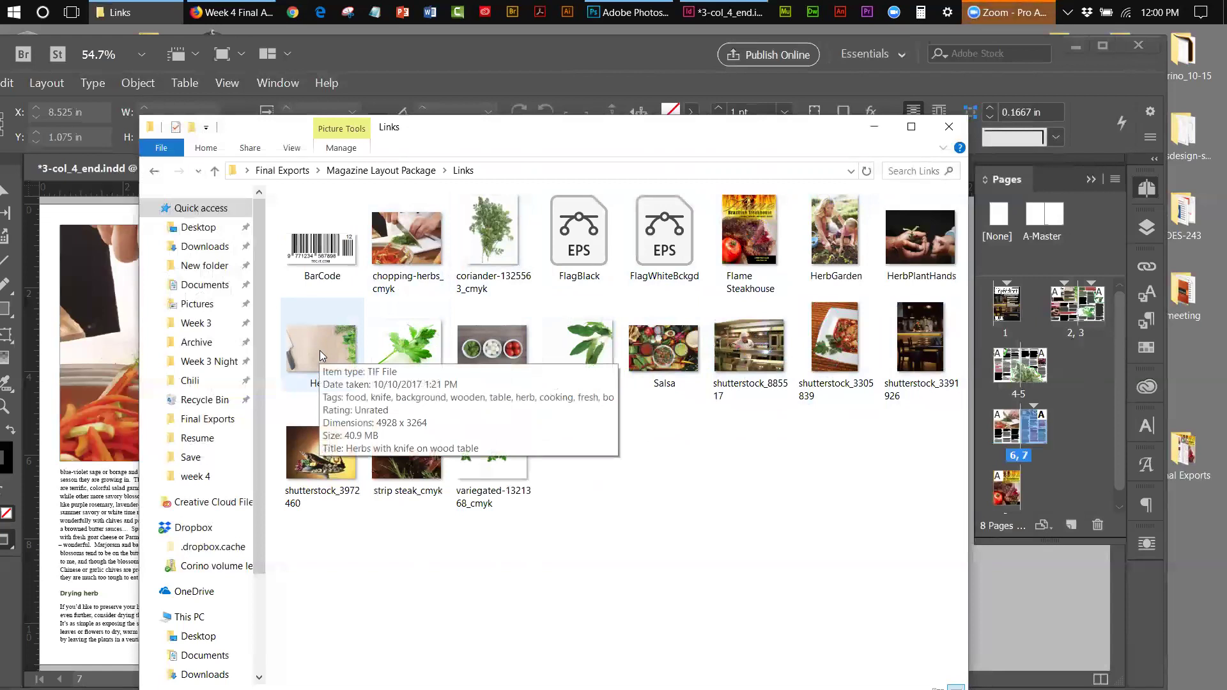
- In Photoshop, open the Herbs image from the Links folder of the Magazine Layout Package, check its colour mode, and close it
{"action": "left_click", "coordinate": [621, 12]}
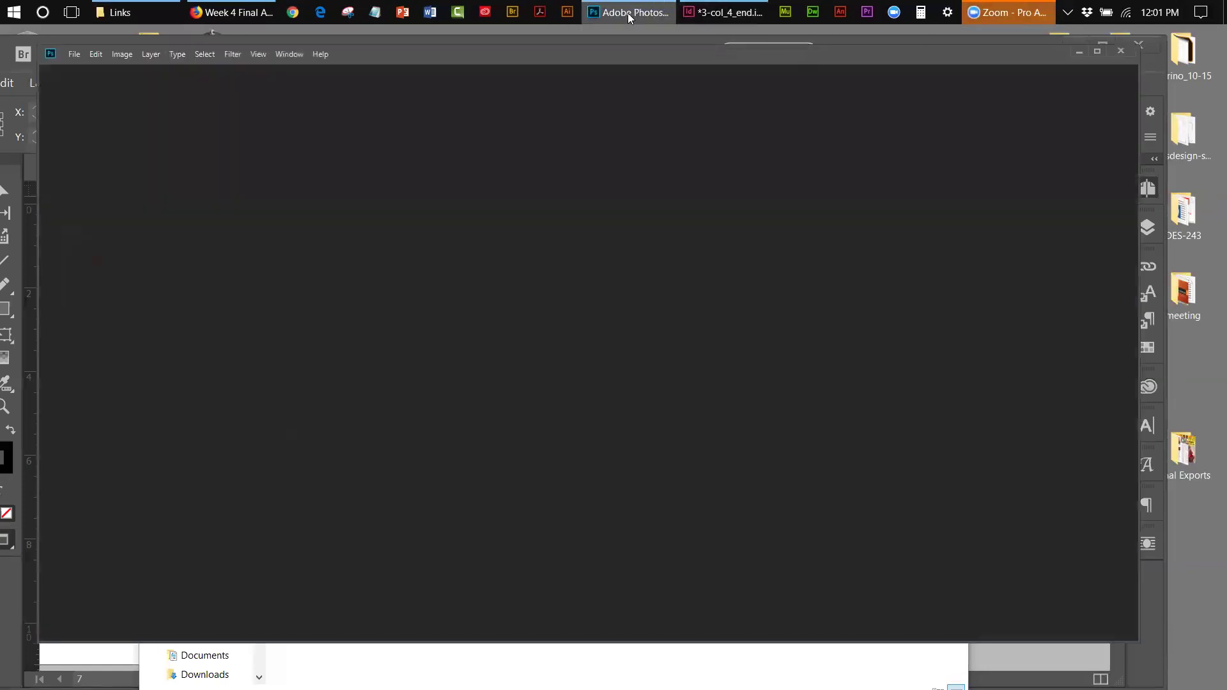
{"action": "left_click", "coordinate": [72, 54]}
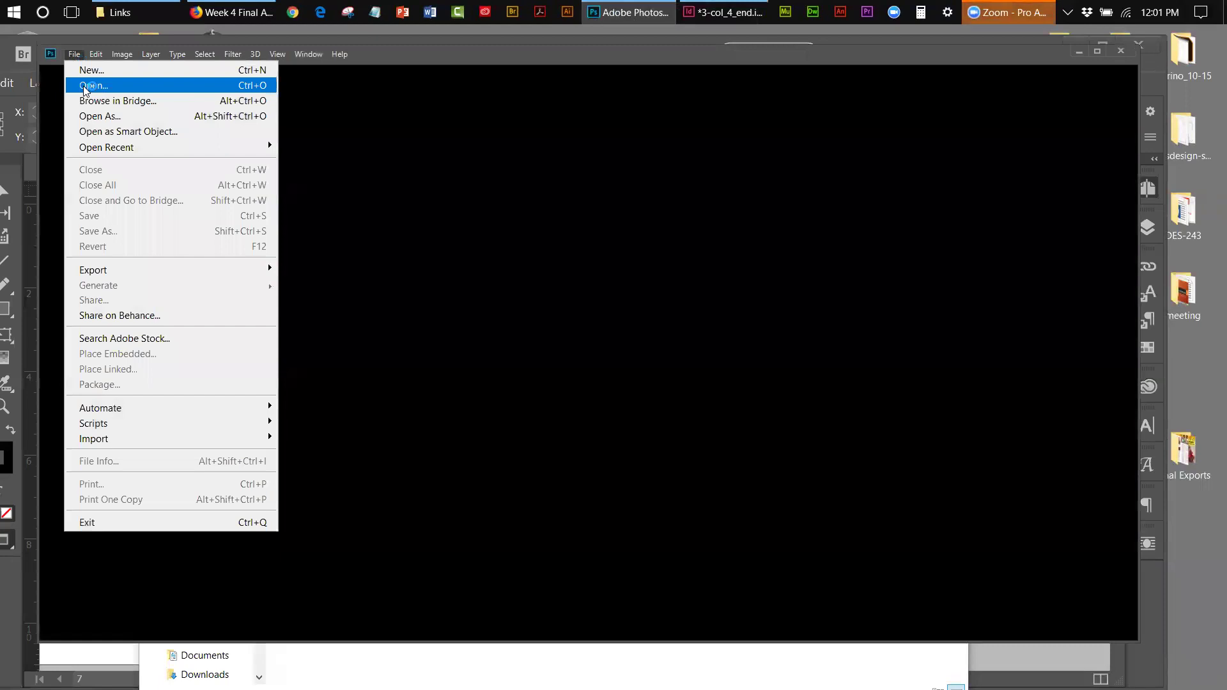
{"action": "left_click", "coordinate": [83, 85]}
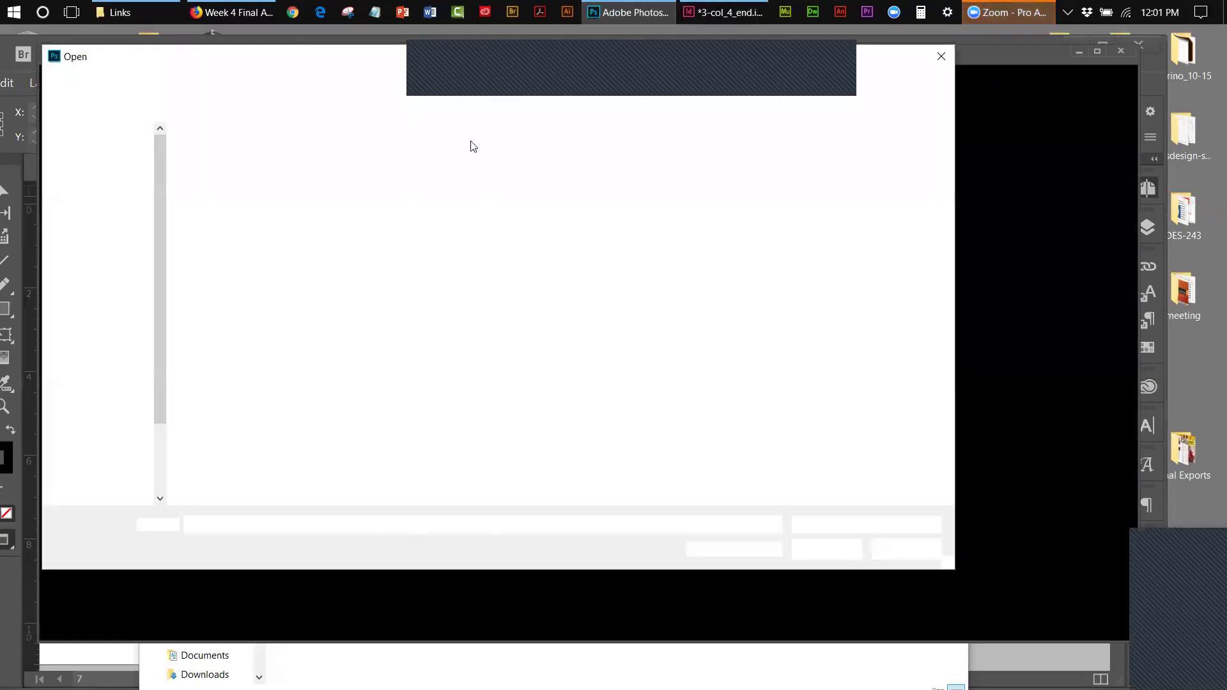
{"action": "scroll", "coordinate": [107, 192], "scroll_direction": "up", "scroll_amount": 5}
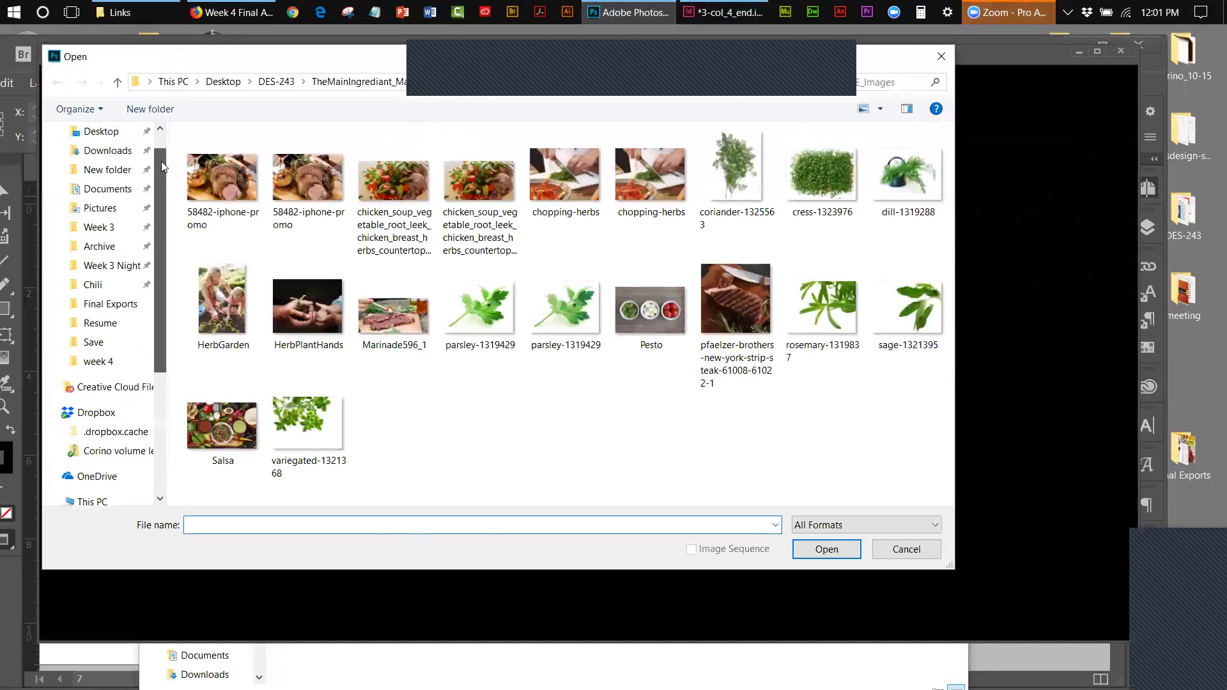
{"action": "left_click", "coordinate": [107, 165]}
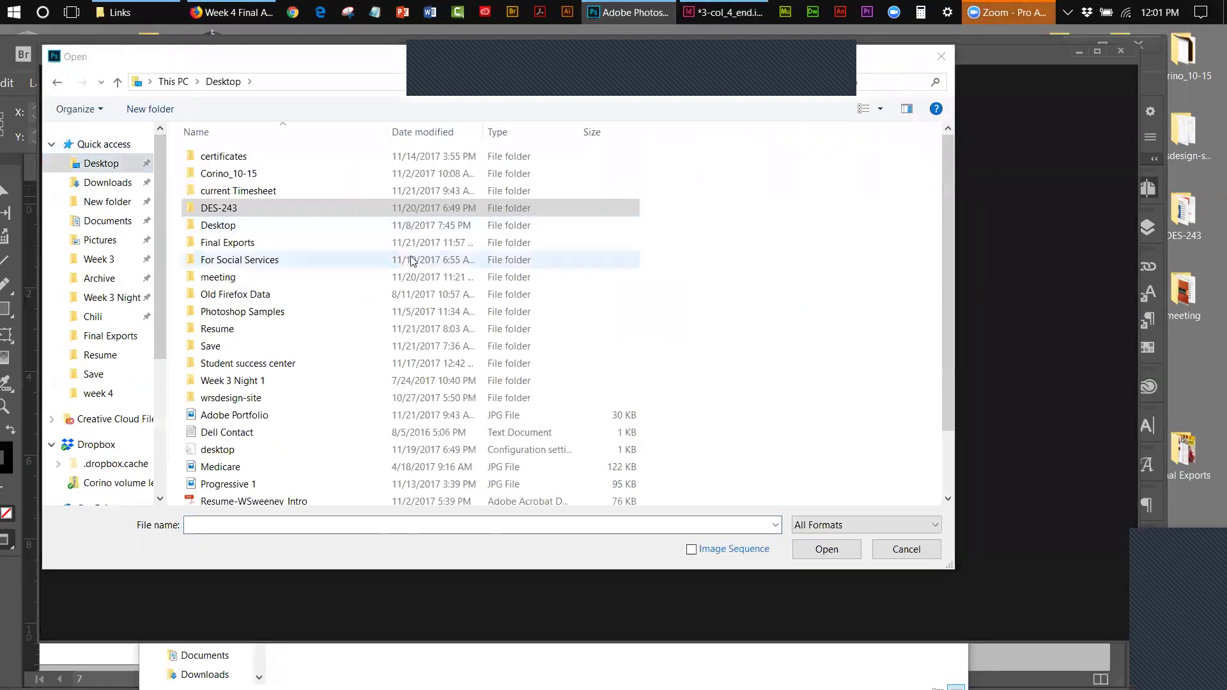
{"action": "double_click", "coordinate": [246, 251]}
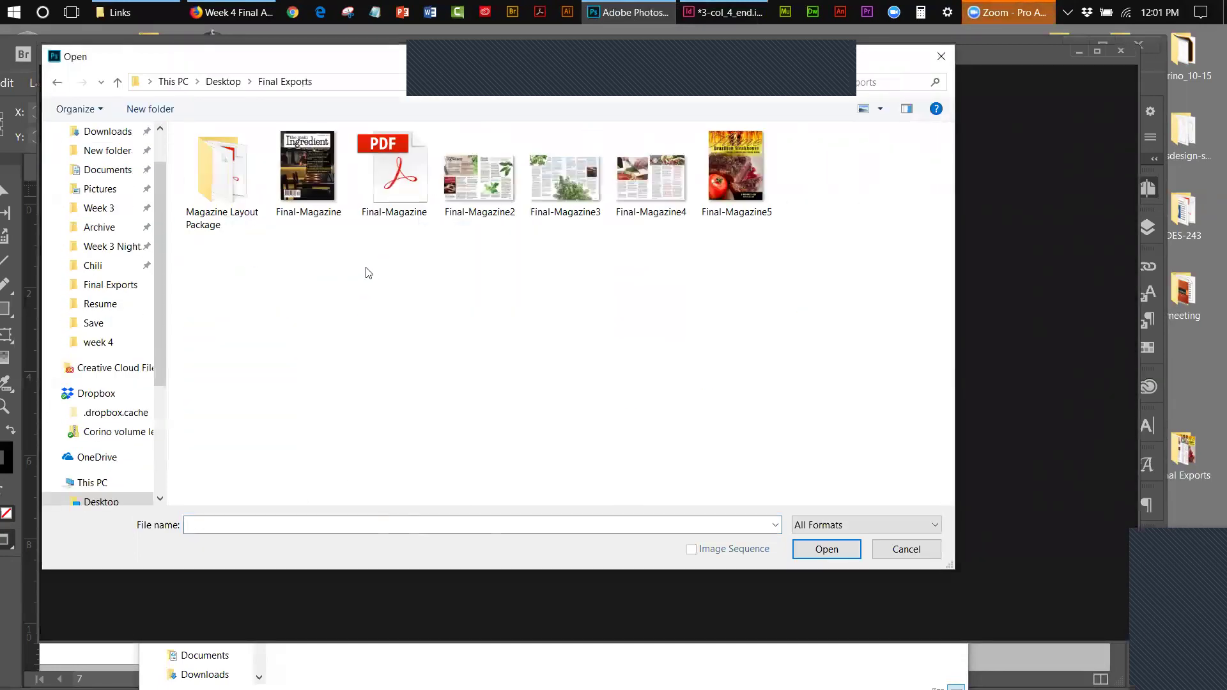
{"action": "double_click", "coordinate": [232, 169]}
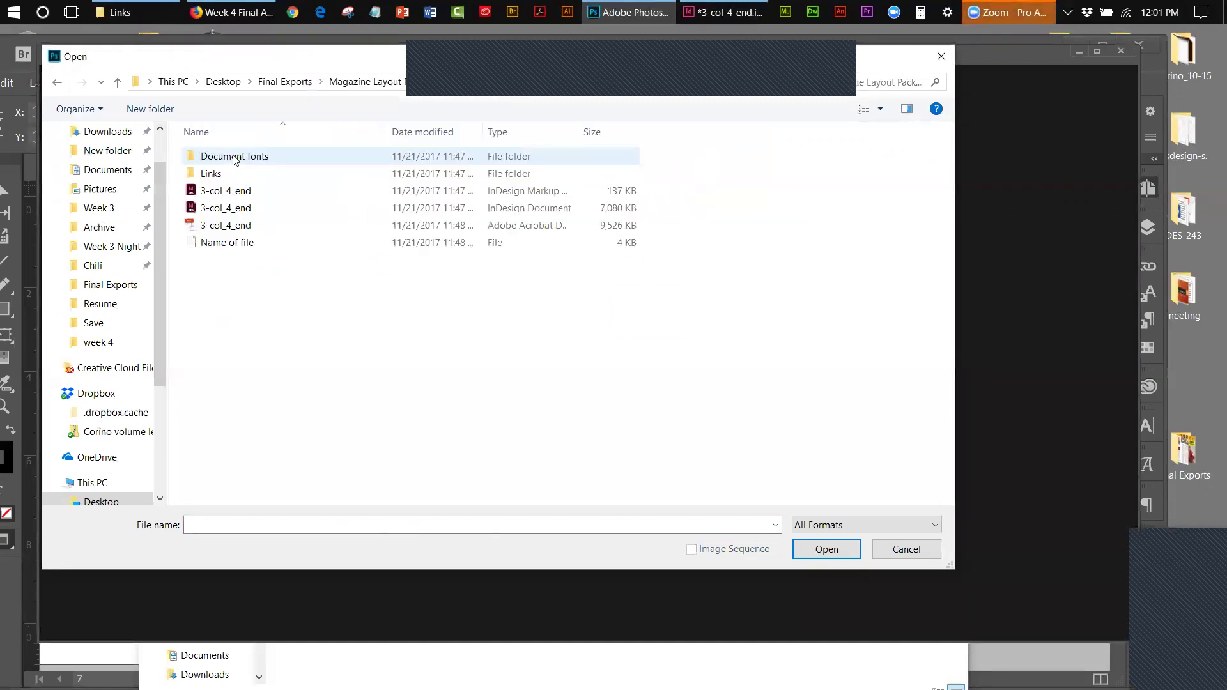
{"action": "left_click", "coordinate": [215, 174]}
{"action": "double_click", "coordinate": [215, 174]}
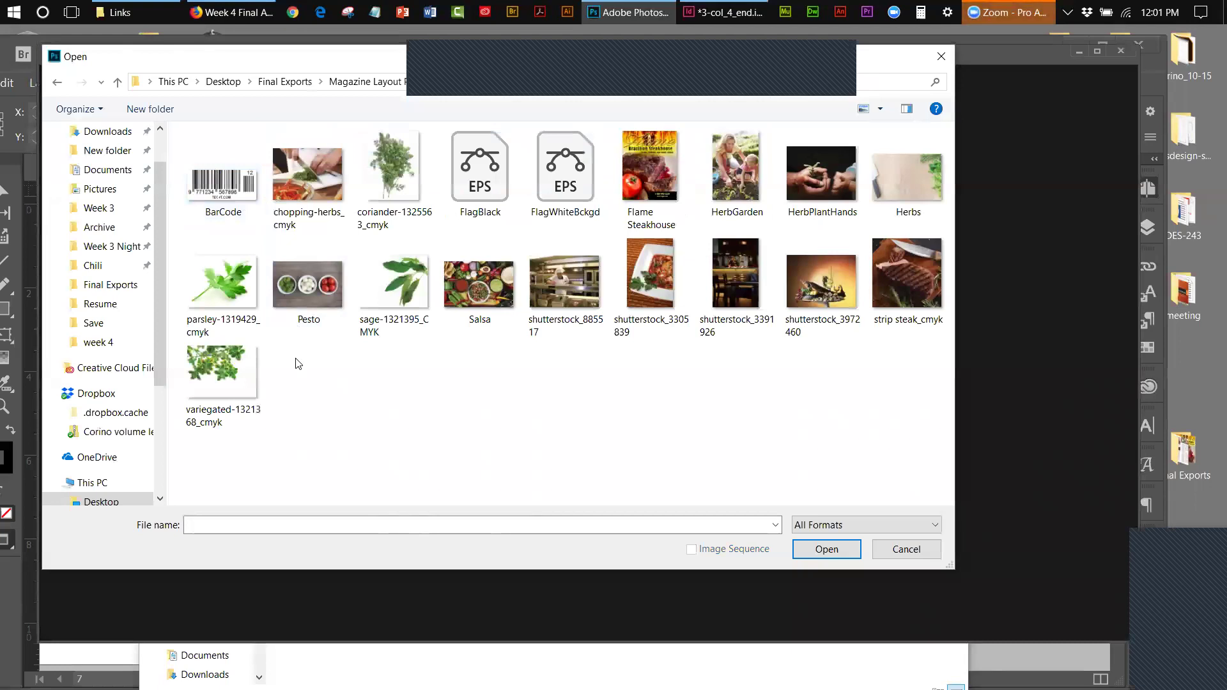
{"action": "left_click", "coordinate": [897, 182]}
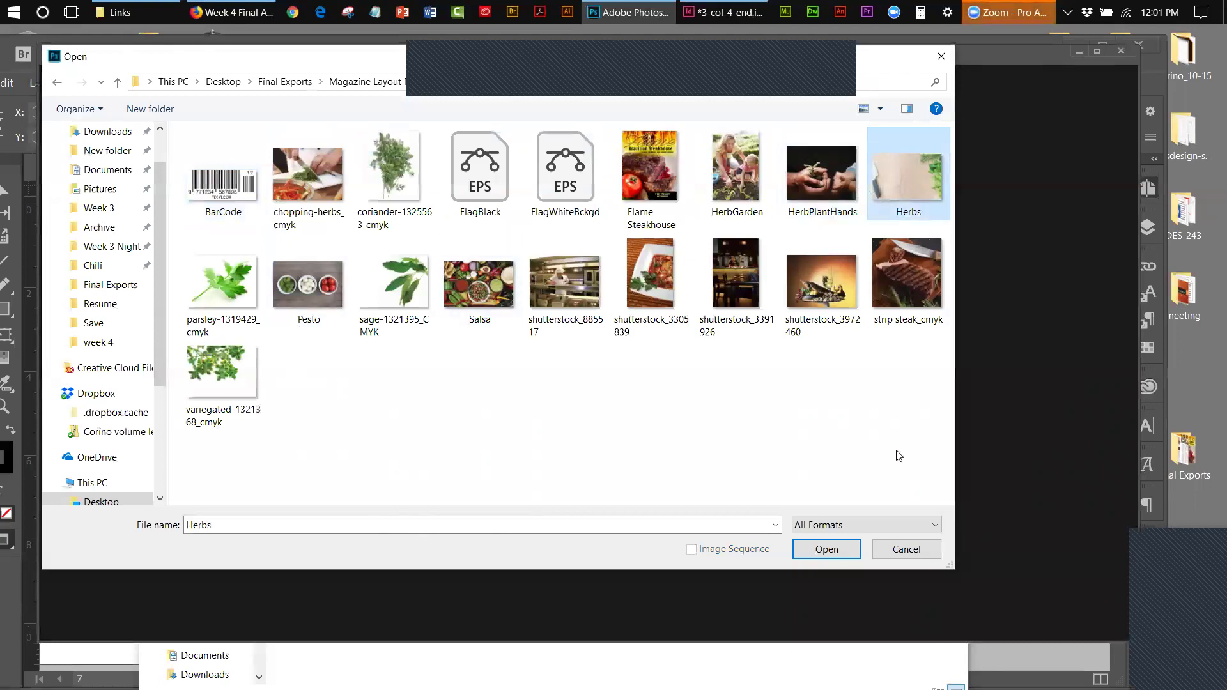
{"action": "left_click", "coordinate": [826, 549]}
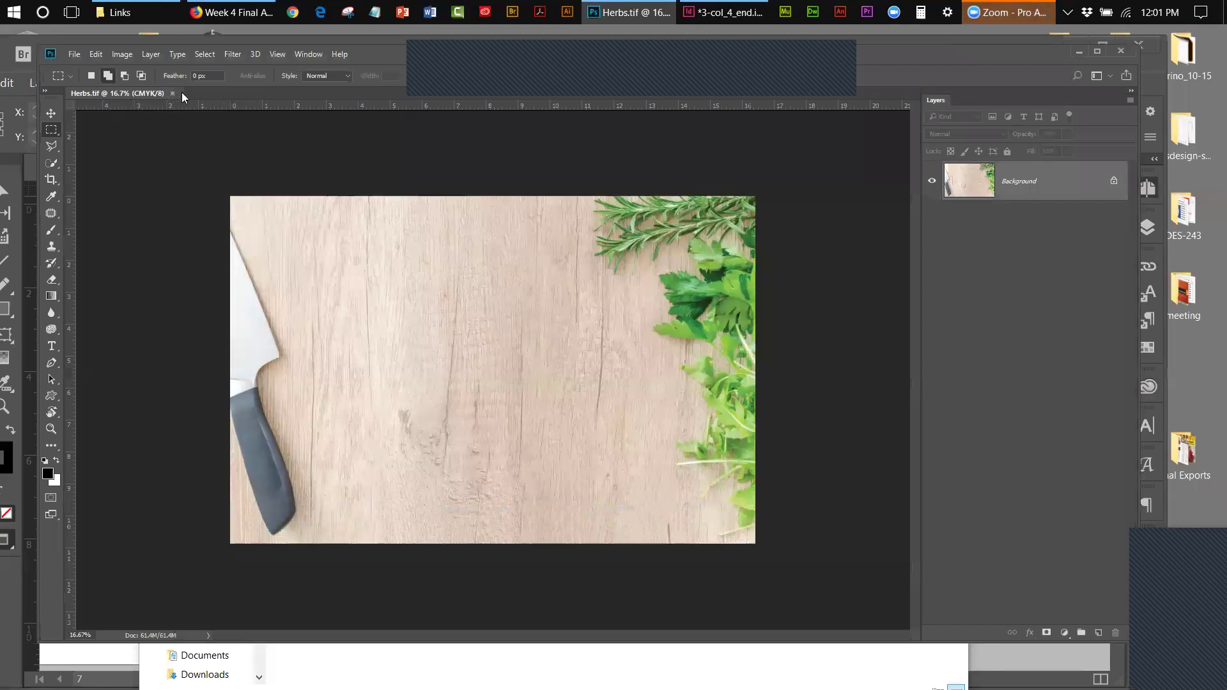
{"action": "left_click", "coordinate": [171, 94]}
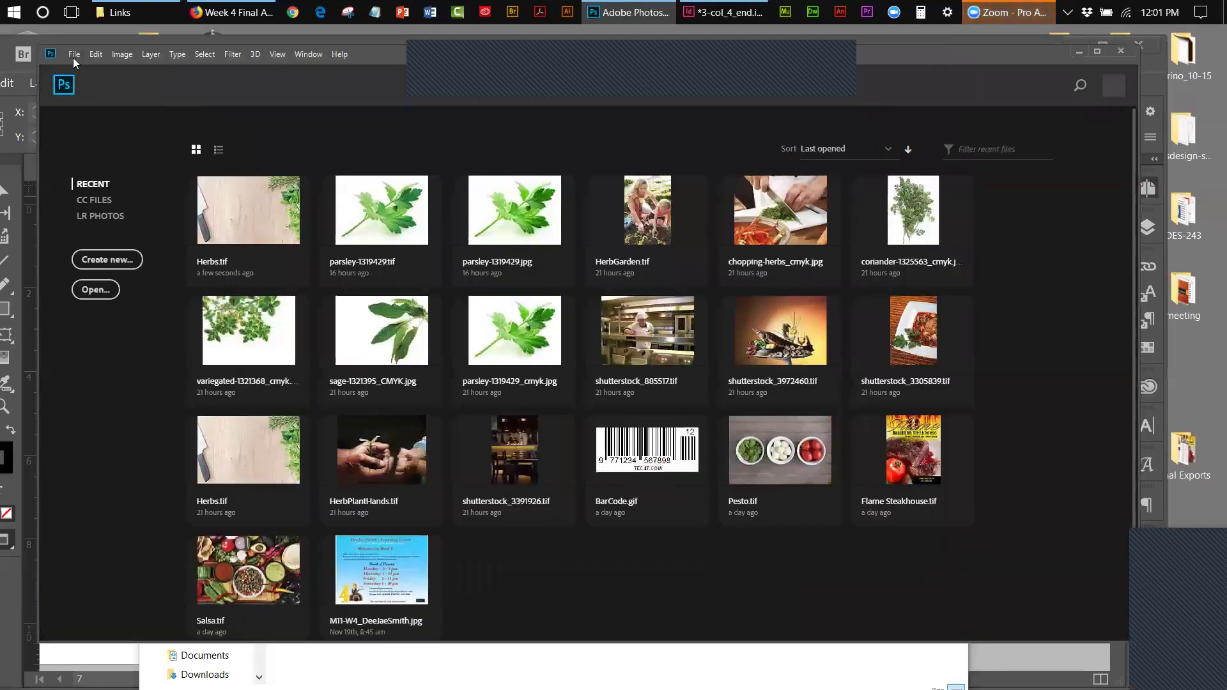
- Open the recent file parsley-1319429.tif to check its colour mode, and close it
{"action": "left_click", "coordinate": [74, 54]}
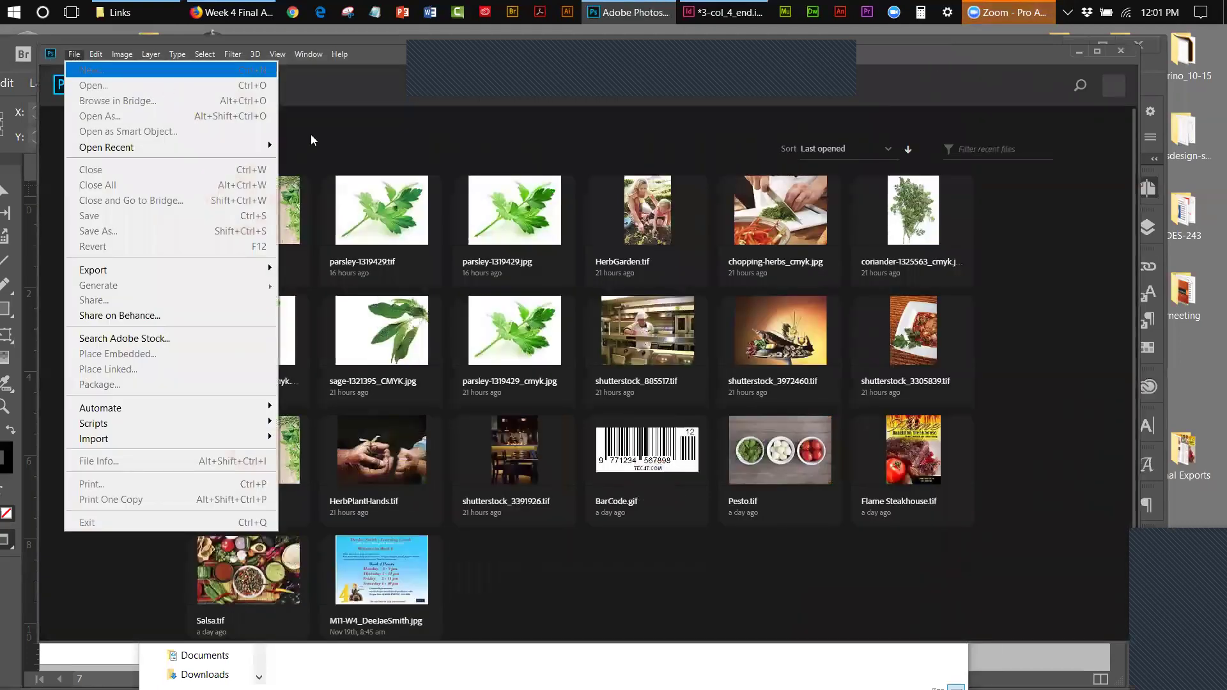
{"action": "left_click", "coordinate": [382, 205]}
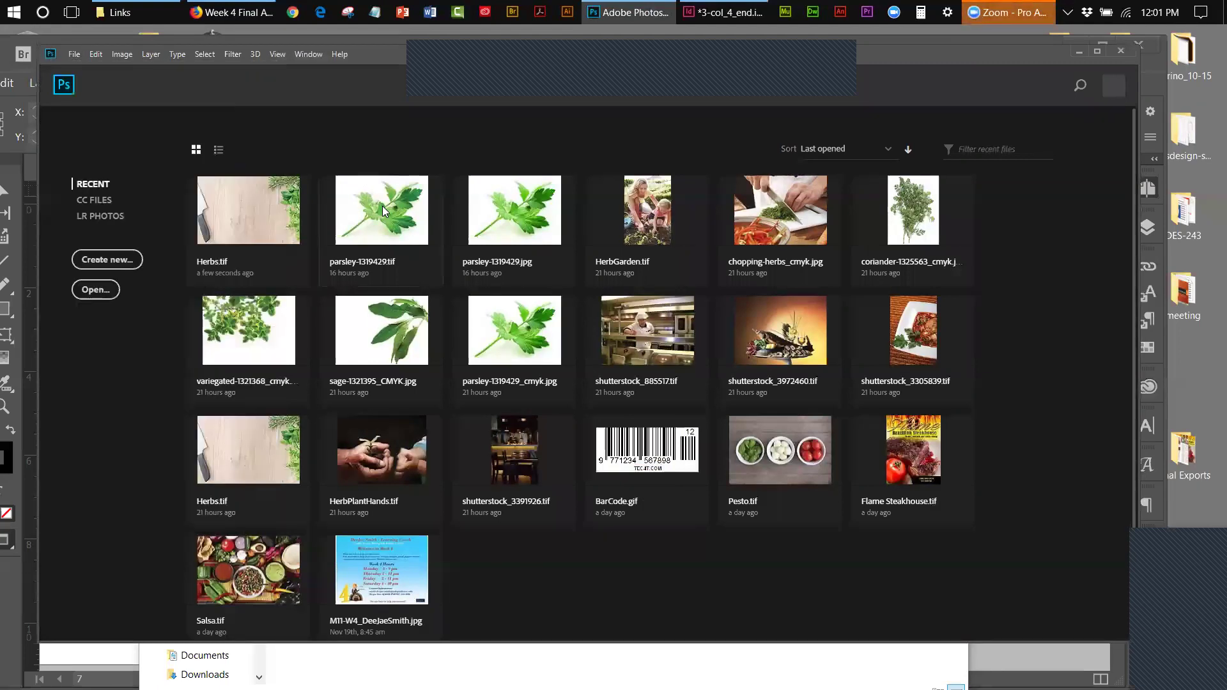
{"action": "left_click", "coordinate": [382, 206]}
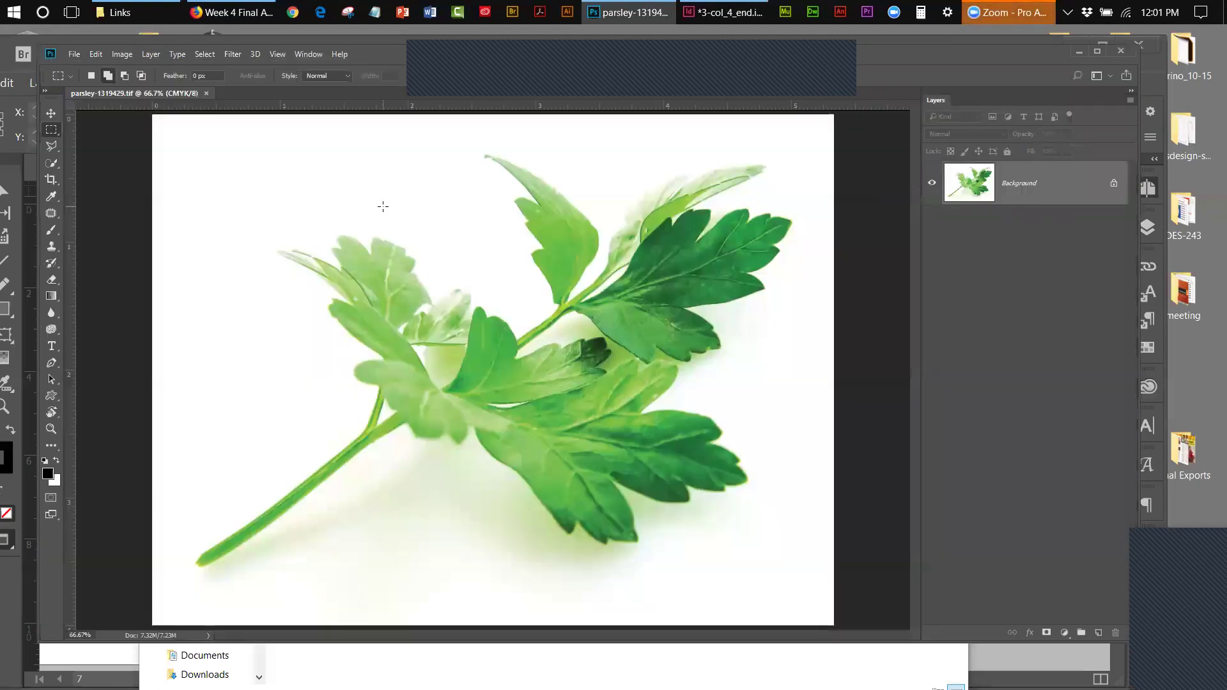
{"action": "left_click", "coordinate": [206, 93]}
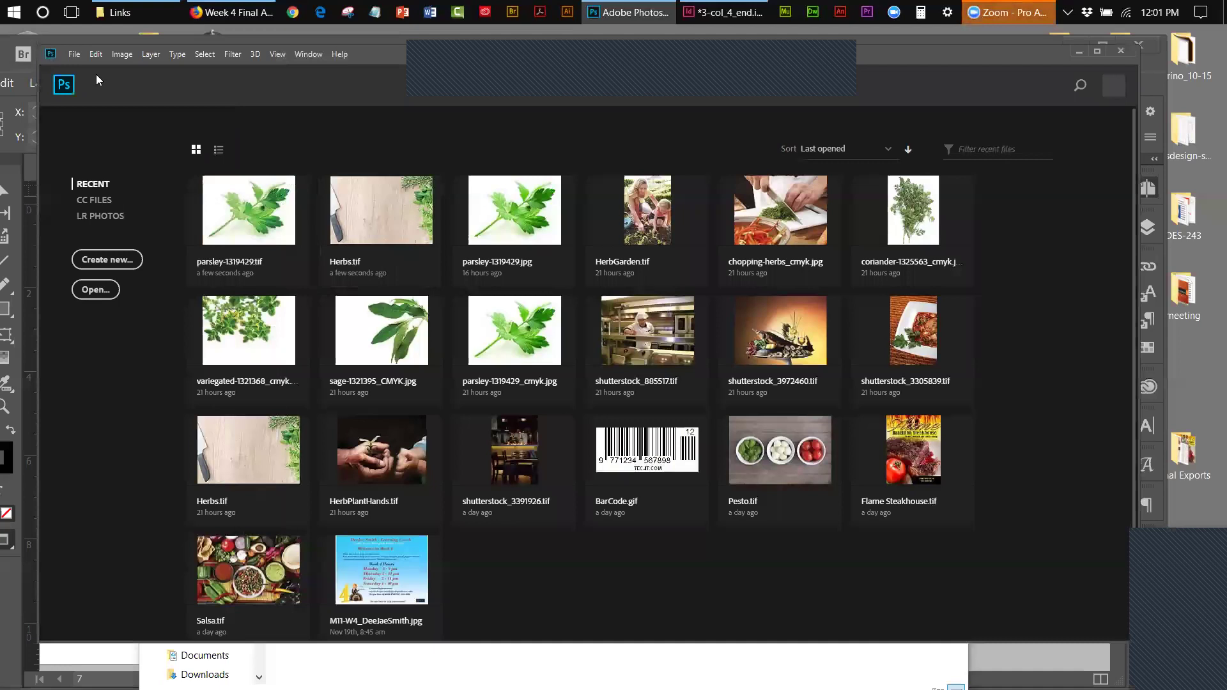
- Open the Flame Steakhouse image from the package's Links folder
{"action": "left_click", "coordinate": [74, 55]}
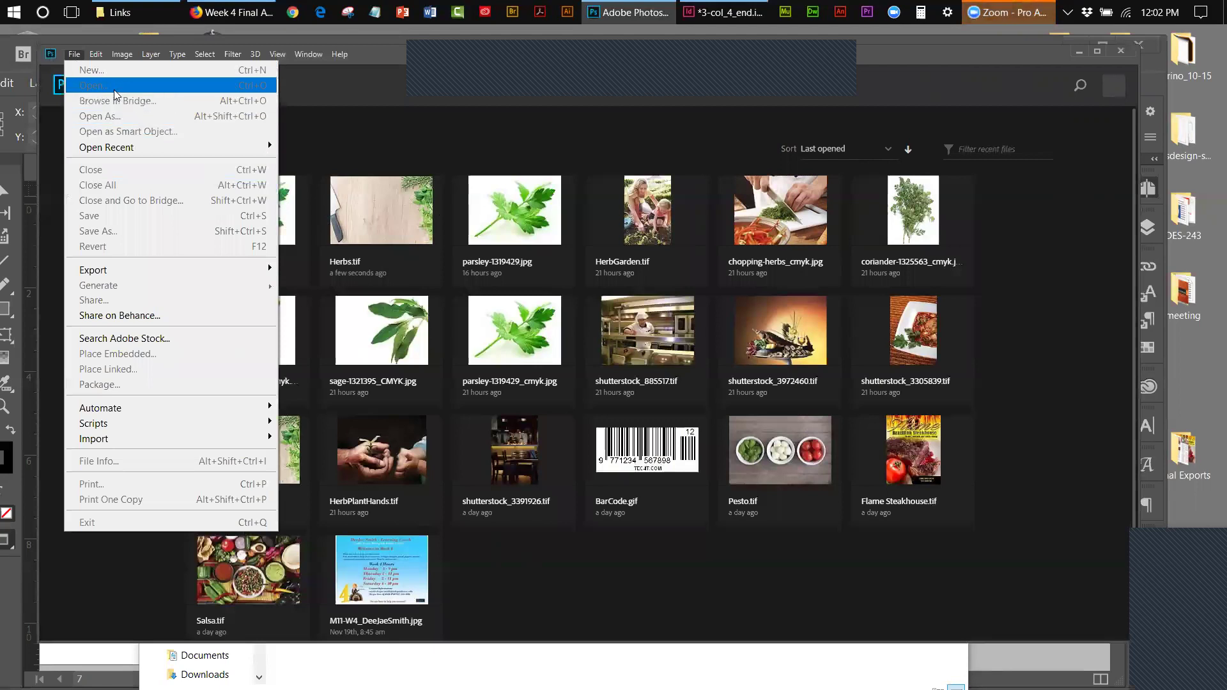
{"action": "left_click", "coordinate": [106, 66]}
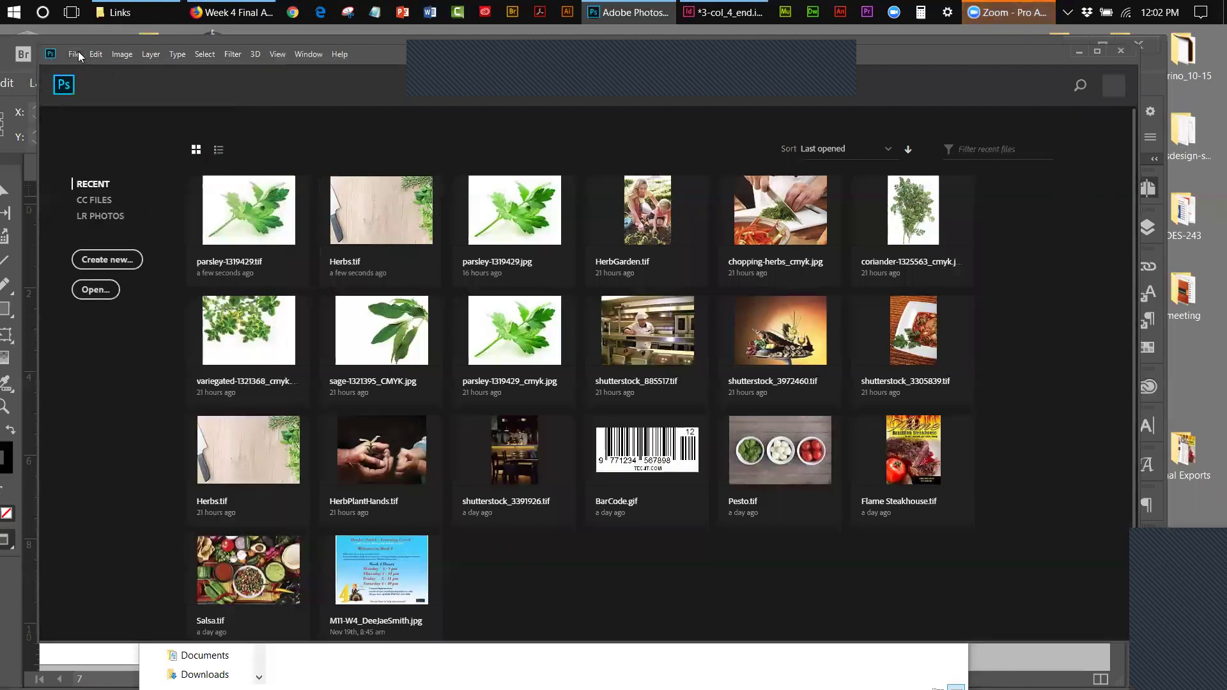
{"action": "left_click", "coordinate": [76, 54]}
{"action": "left_click", "coordinate": [89, 82]}
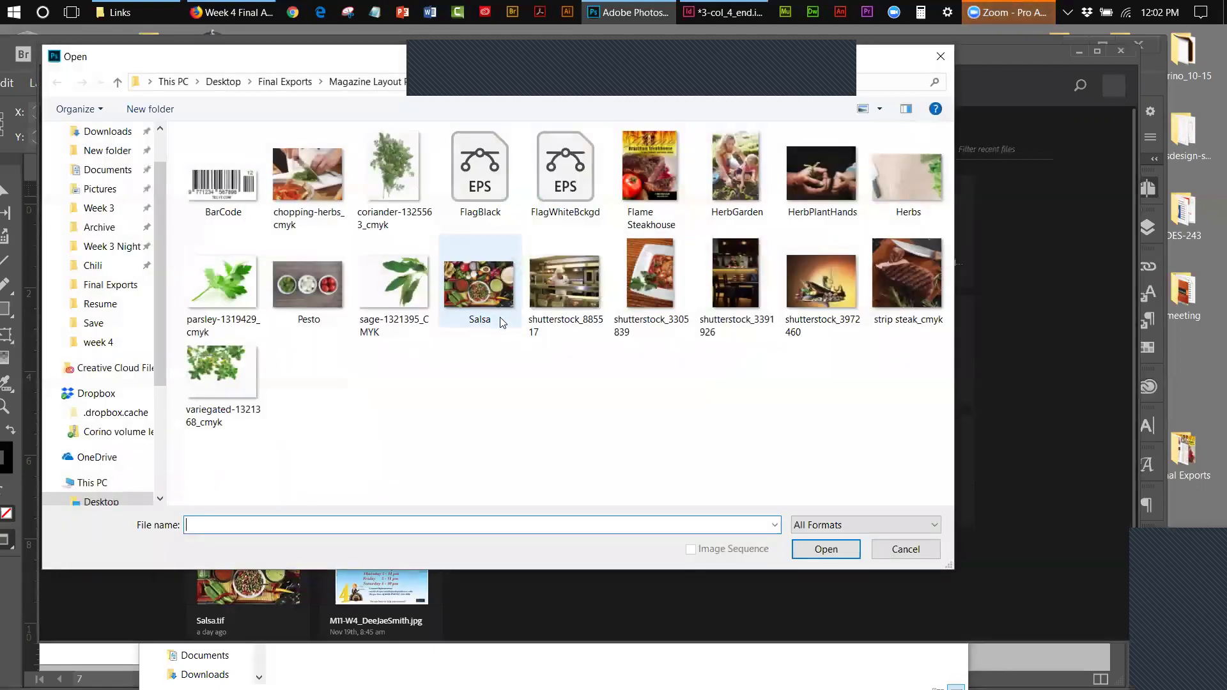
{"action": "mouse_move", "coordinate": [417, 279]}
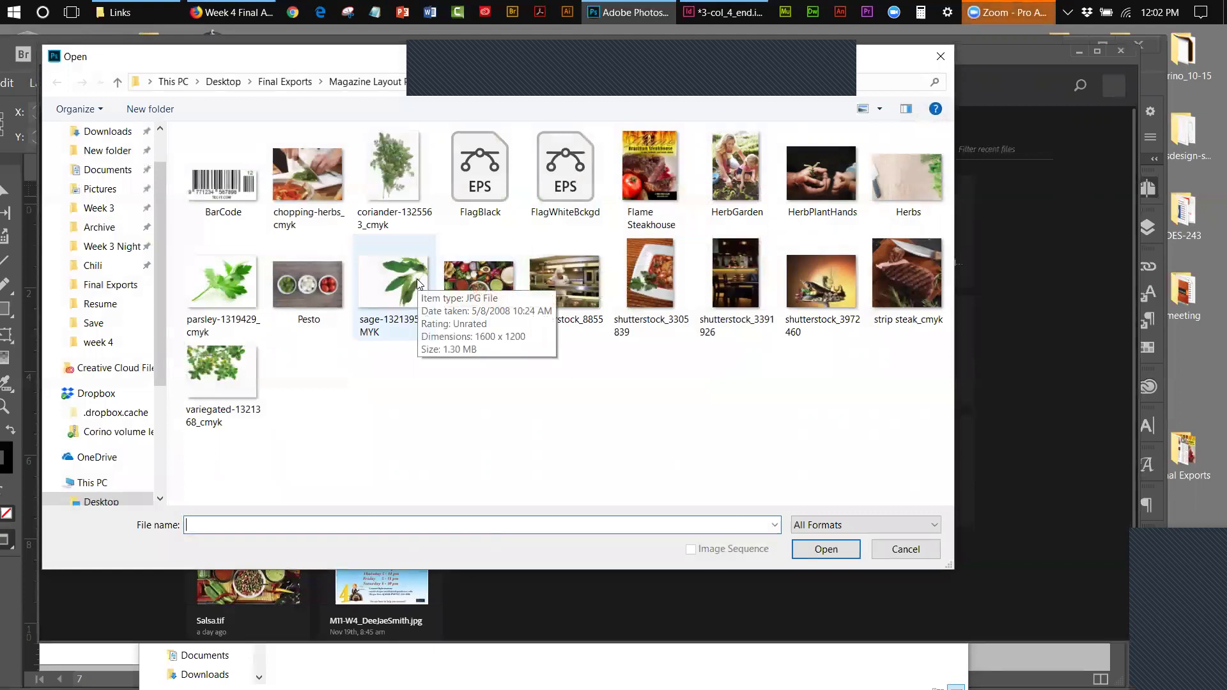
{"action": "left_click", "coordinate": [651, 176]}
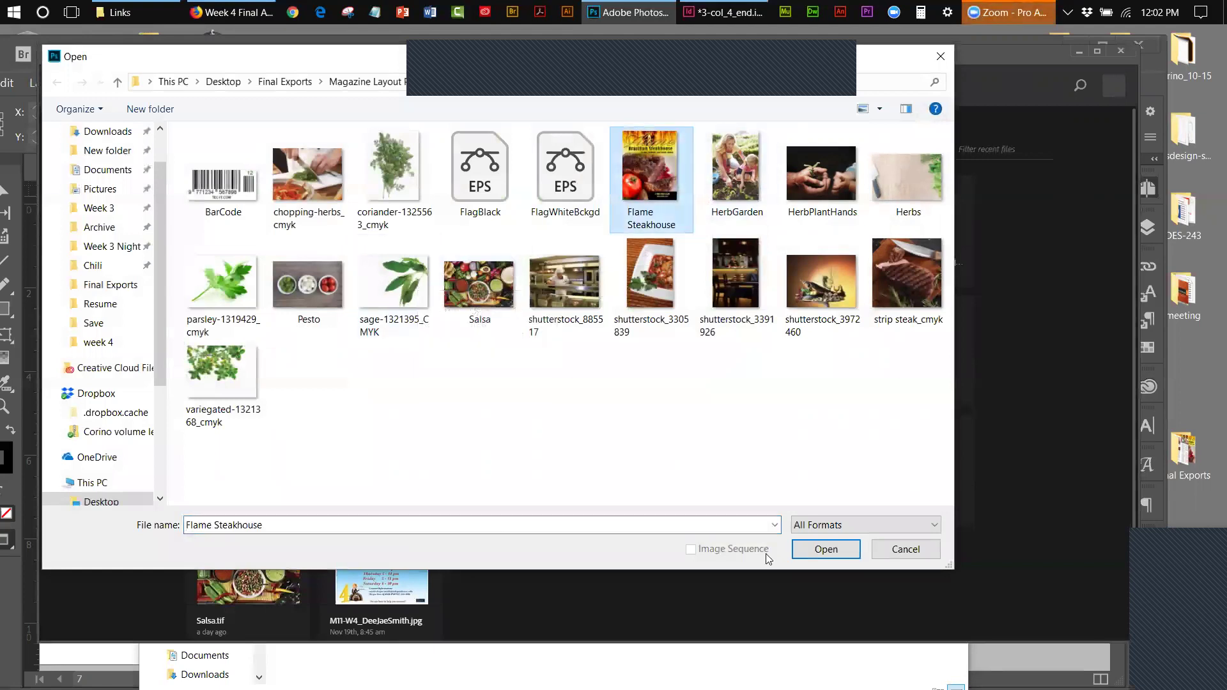
{"action": "left_click", "coordinate": [823, 550]}
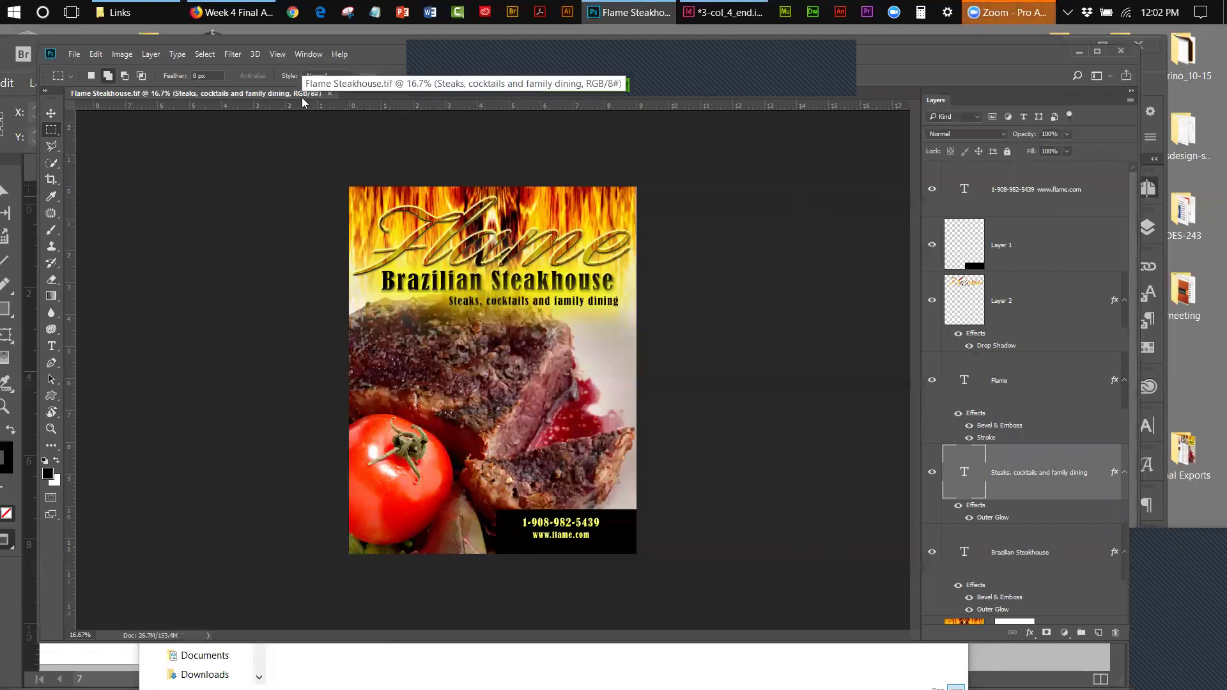
- Convert the Flame Steakhouse image to CMYK Color with its layers merged, and close it with the changes saved
{"action": "left_click", "coordinate": [125, 57]}
{"action": "mouse_move", "coordinate": [130, 72]}
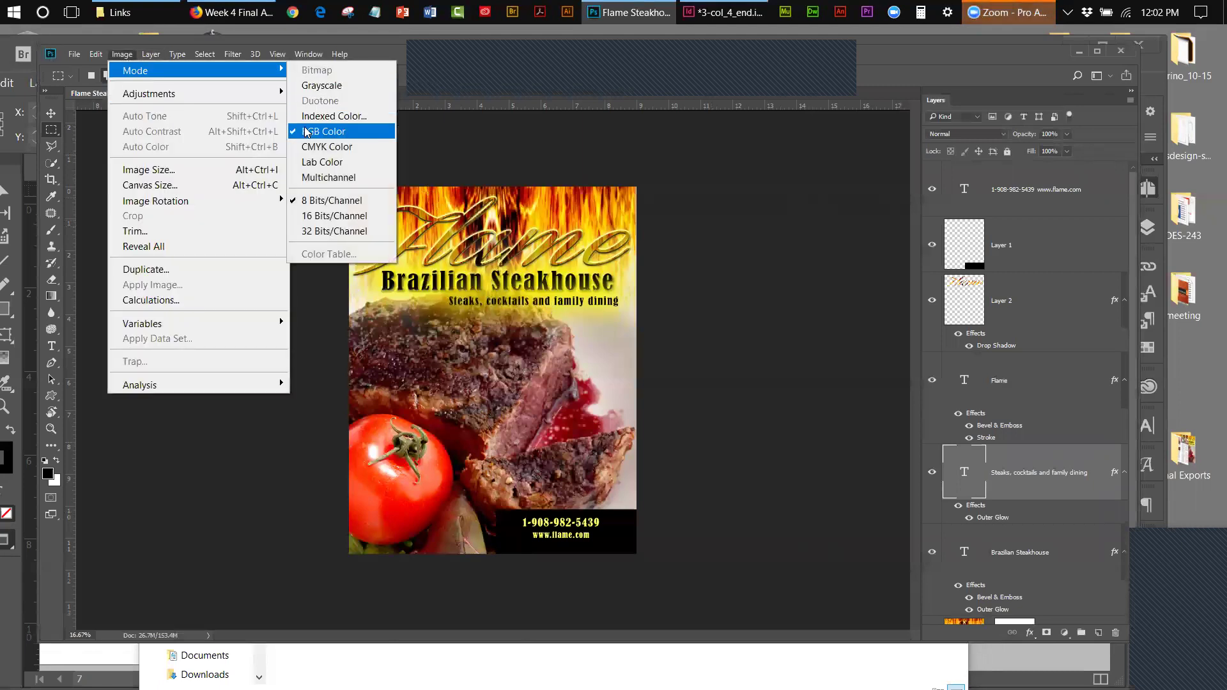
{"action": "left_click", "coordinate": [313, 146]}
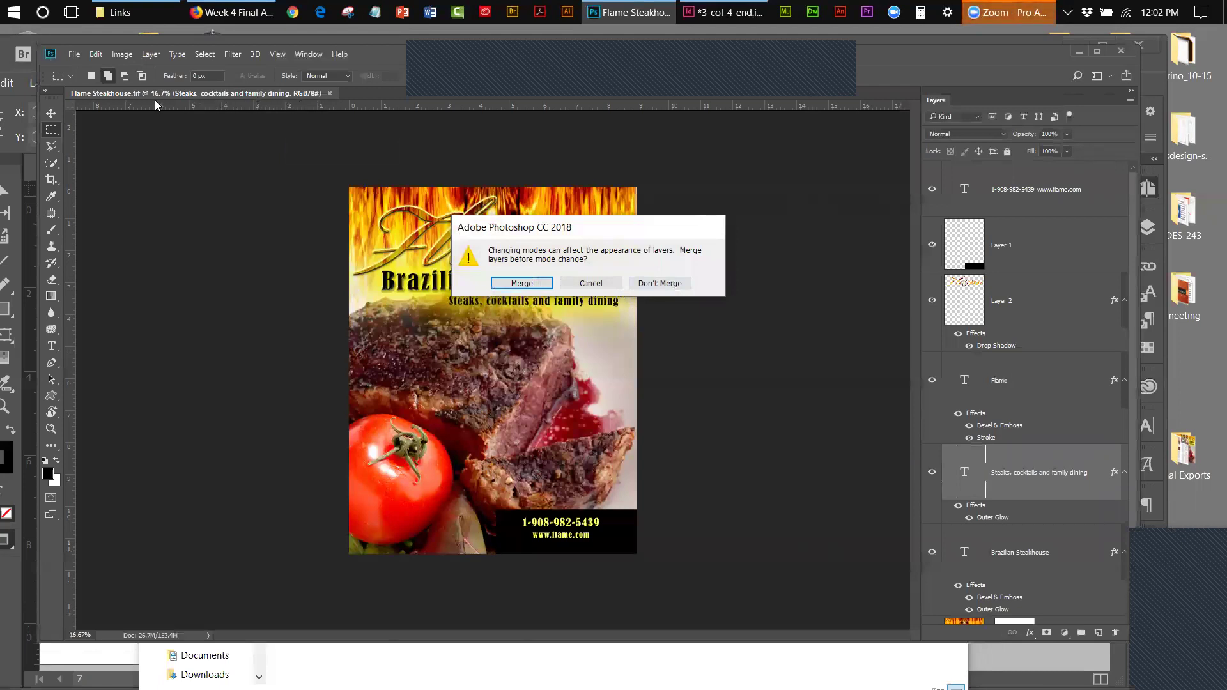
{"action": "left_click", "coordinate": [542, 285]}
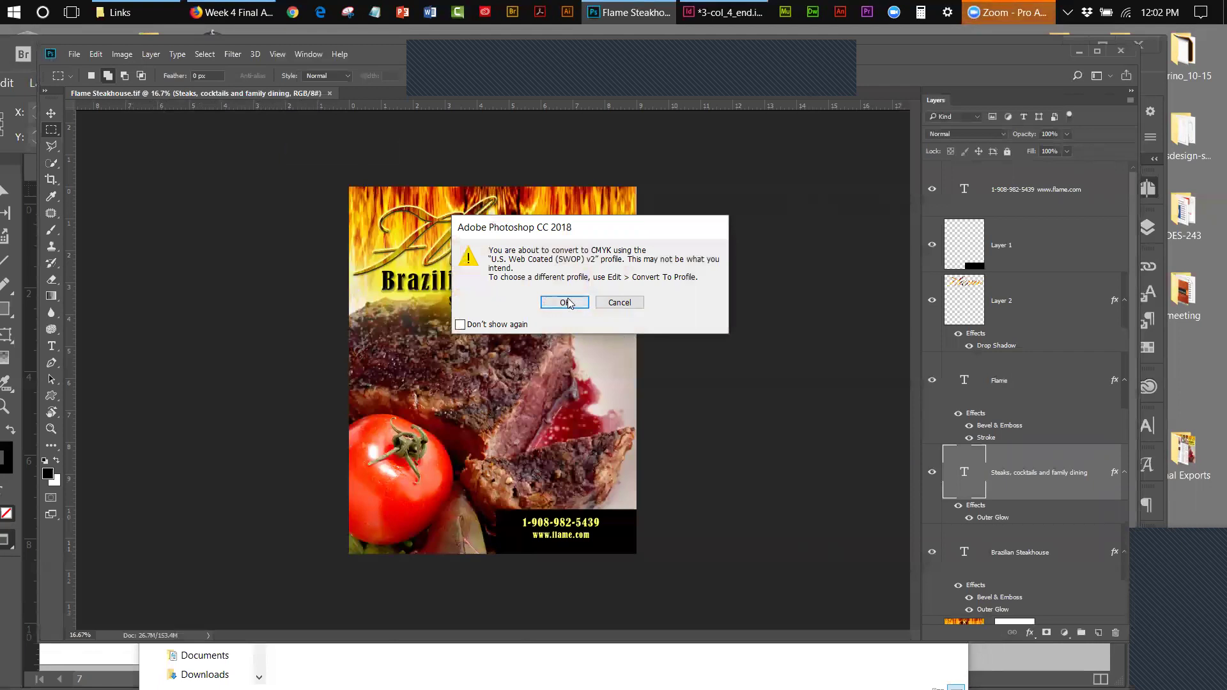
{"action": "left_click", "coordinate": [566, 304]}
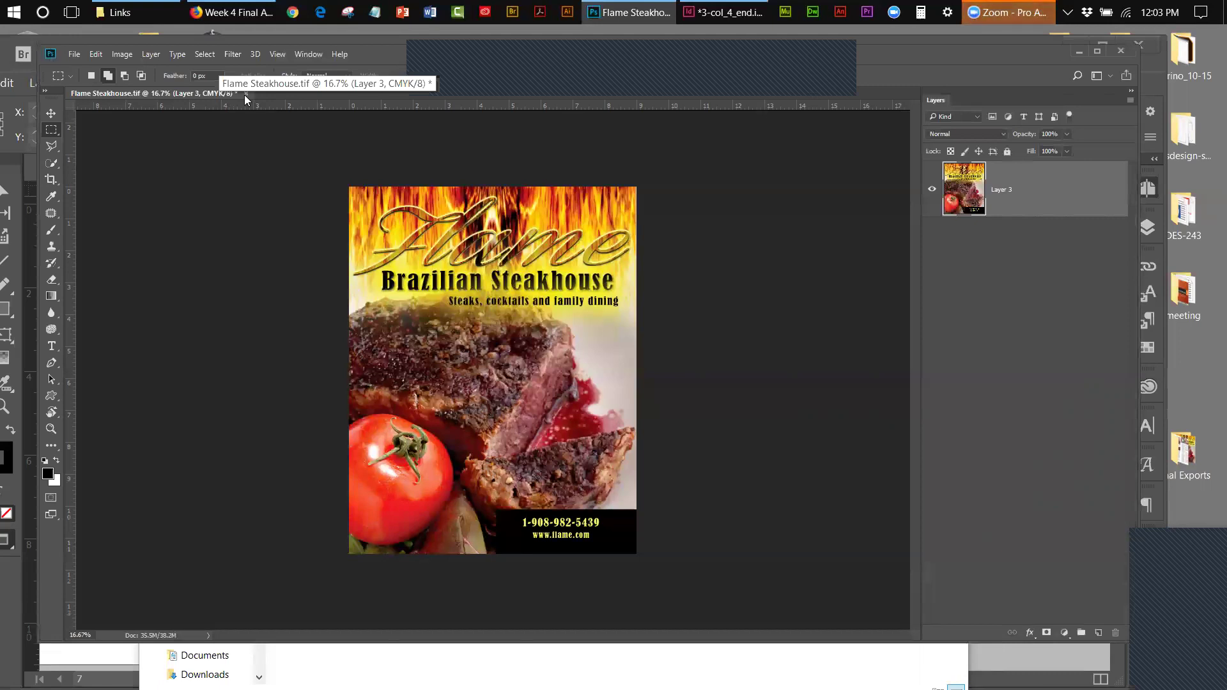
{"action": "left_click", "coordinate": [246, 92]}
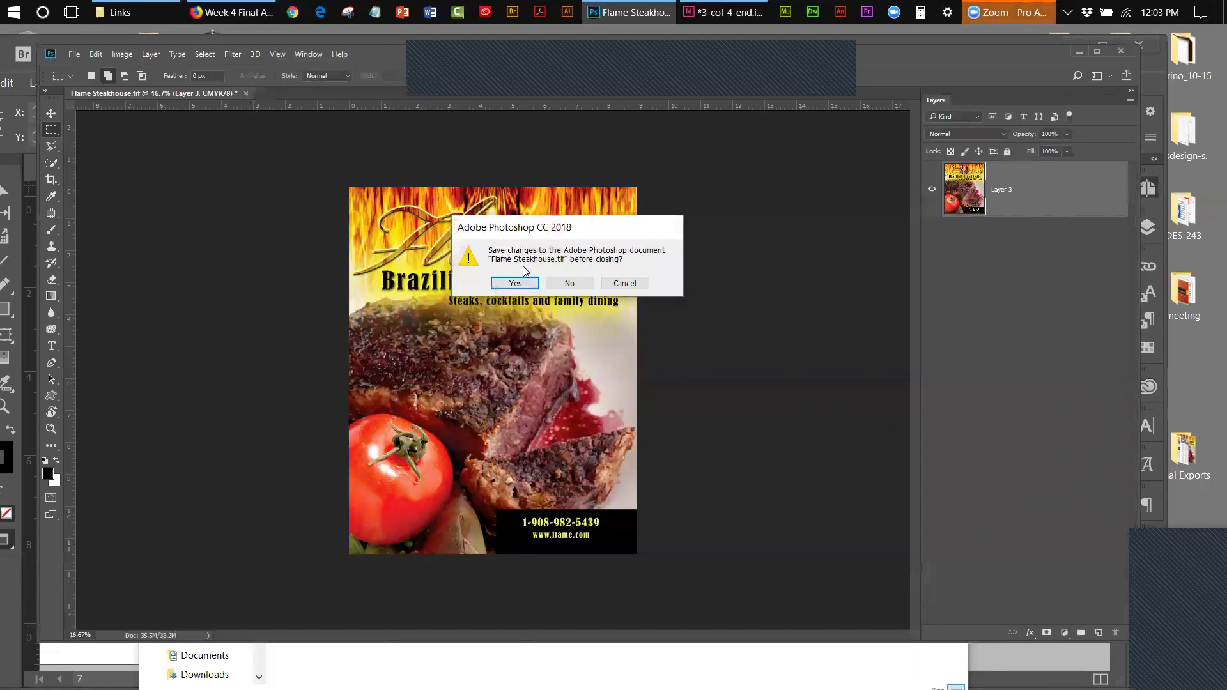
{"action": "left_click", "coordinate": [514, 284]}
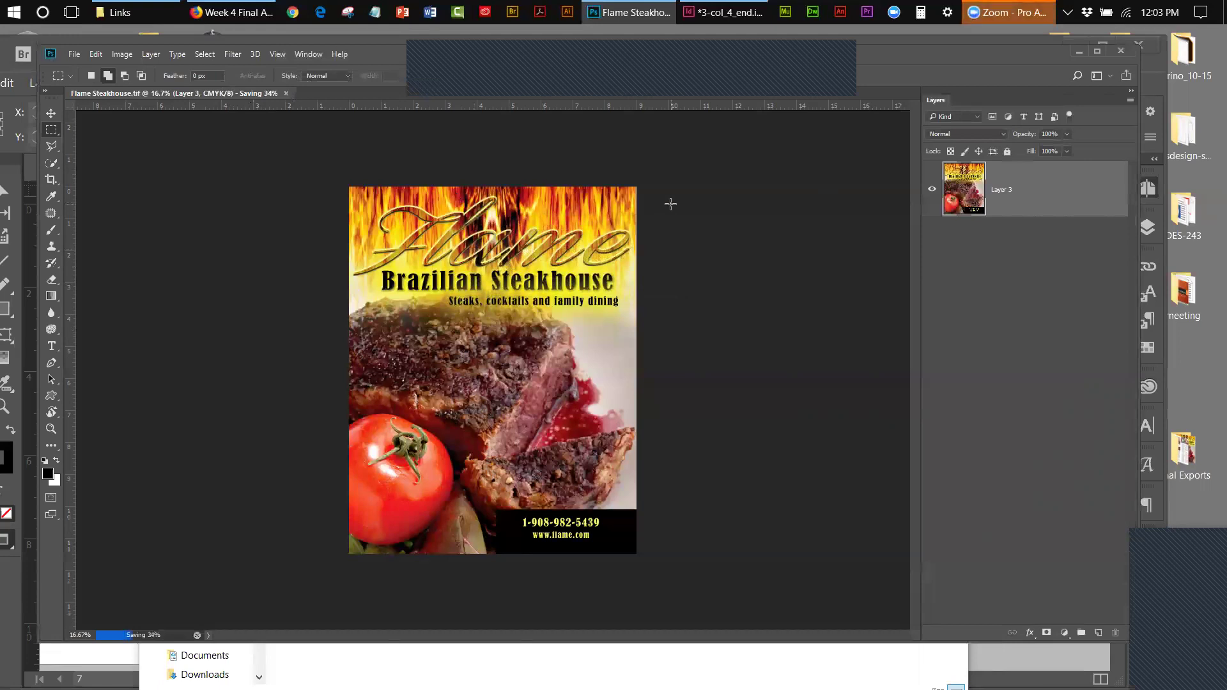
- Let the Flame Steakhouse image close once it is saved, and put away the Photoshop and Links folder windows
{"action": "left_click", "coordinate": [285, 94]}
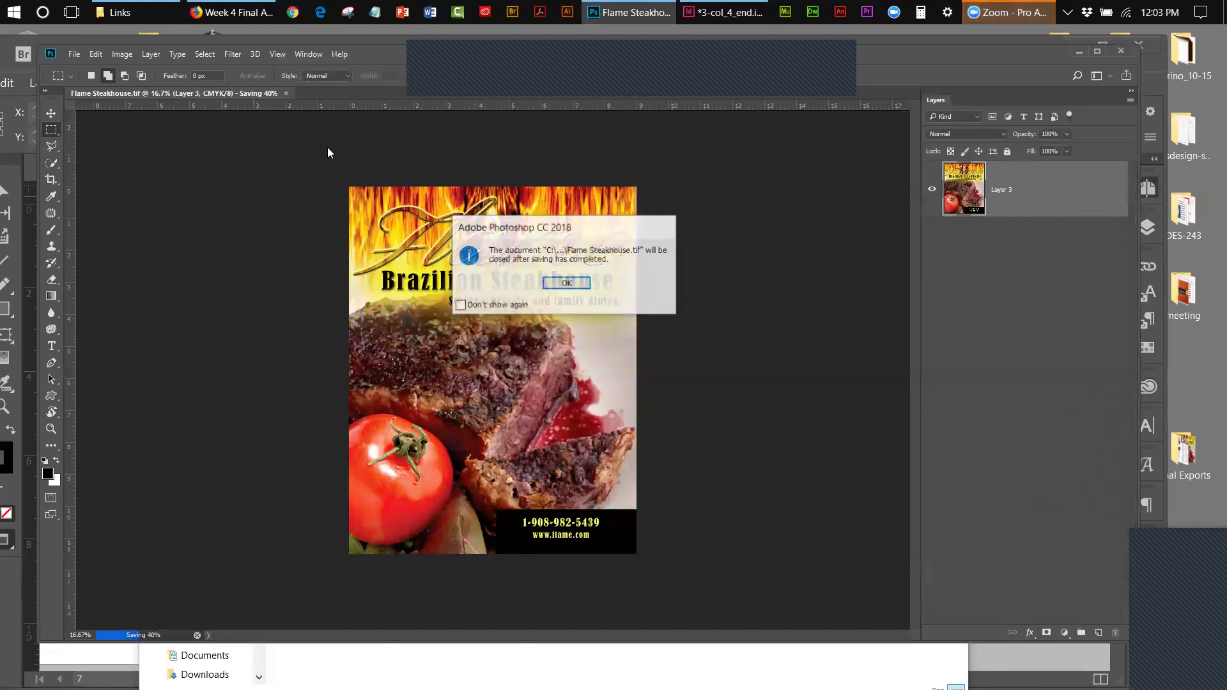
{"action": "left_click", "coordinate": [566, 282]}
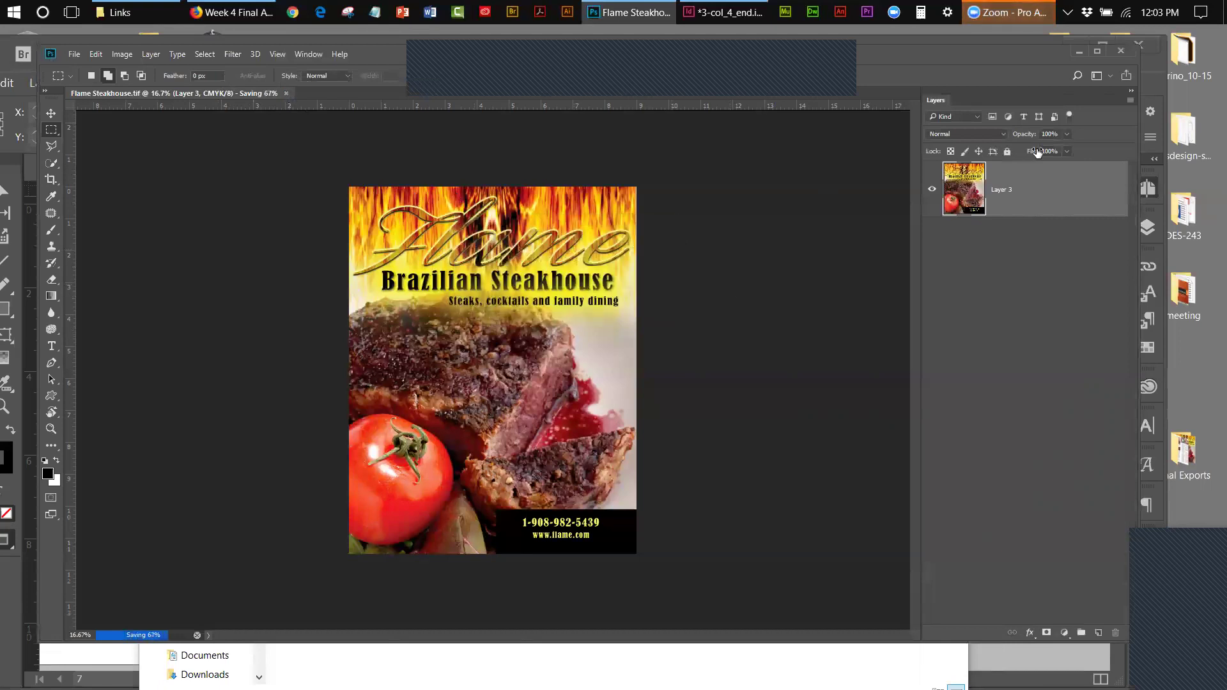
{"action": "left_click", "coordinate": [1080, 52]}
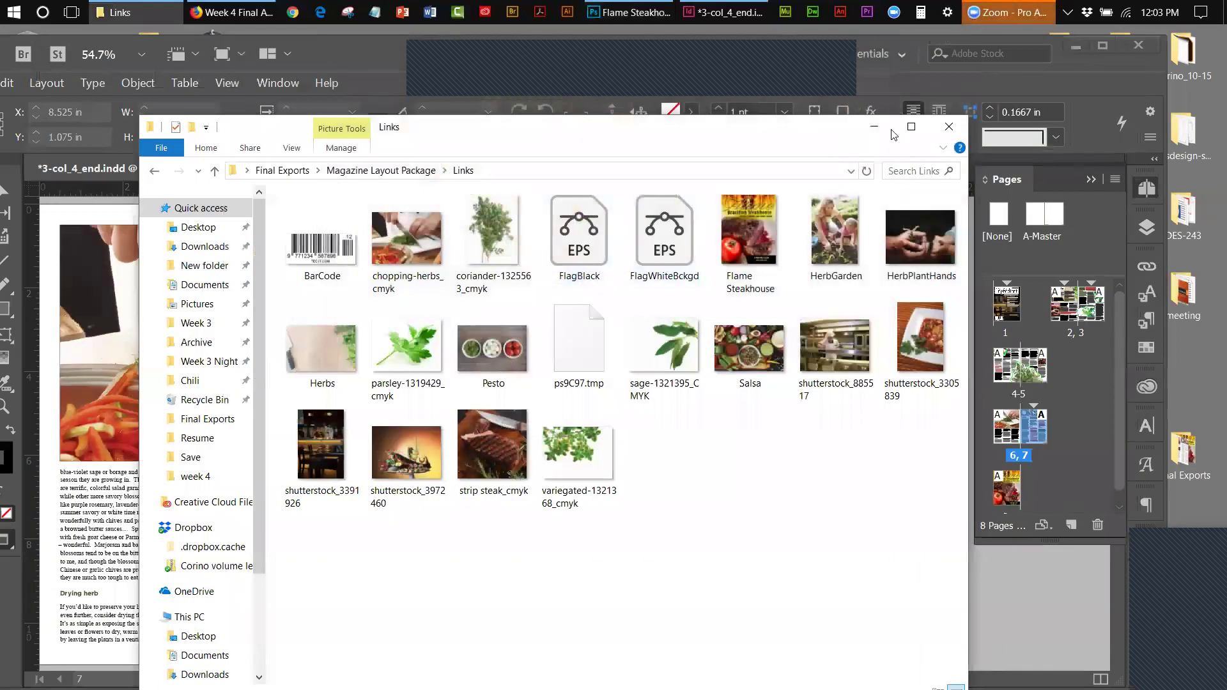
{"action": "left_click", "coordinate": [948, 126]}
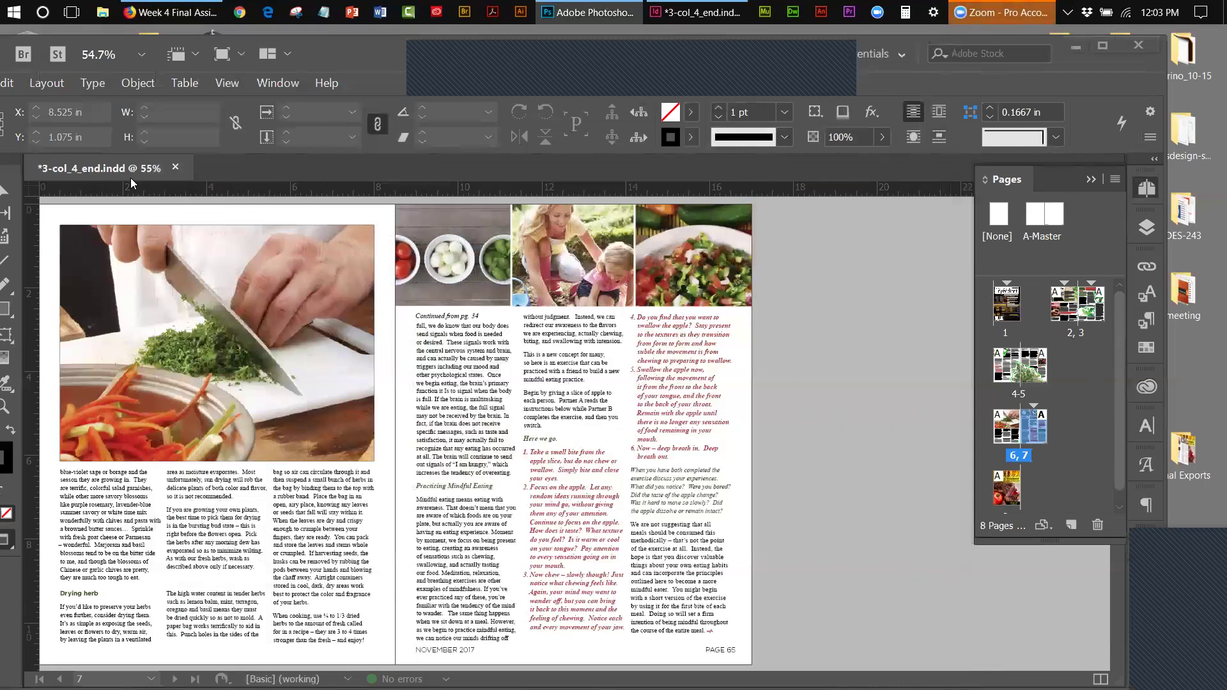
- Review the Final Exports folder on the desktop, including its Magazine Layout Package subfolder and the Final-Magazine PDF, and minimize the folder window
{"action": "double_click", "coordinate": [1184, 444]}
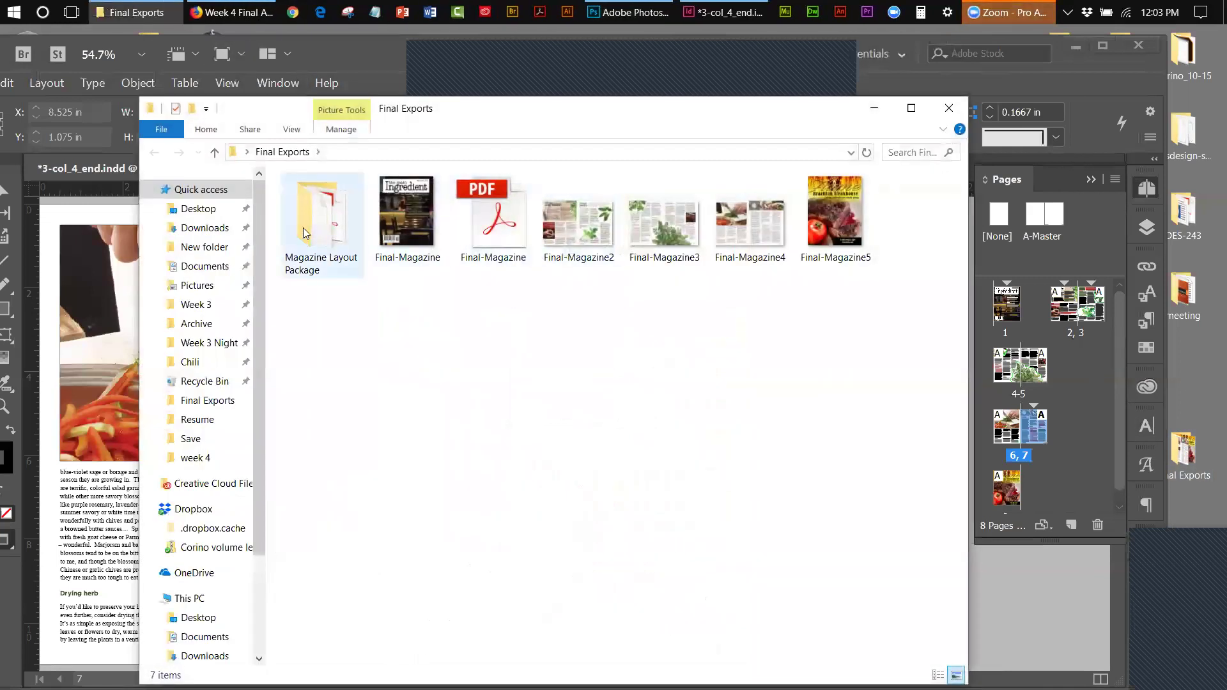
{"action": "double_click", "coordinate": [304, 233]}
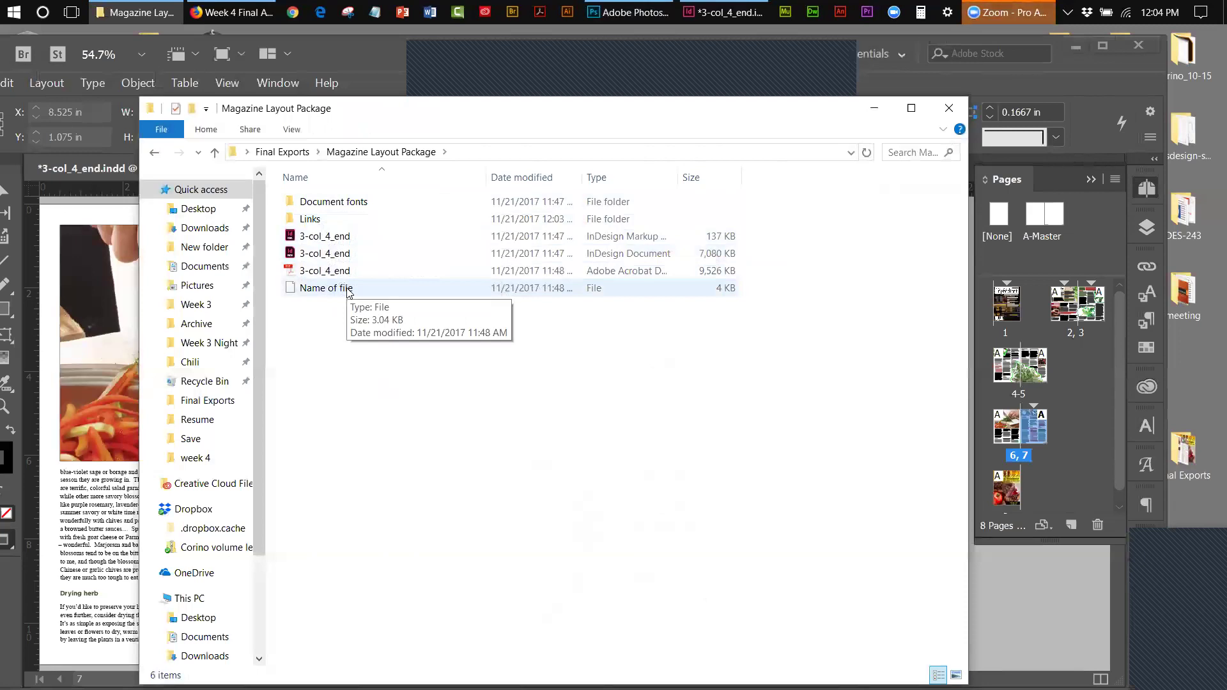
{"action": "left_click", "coordinate": [282, 151]}
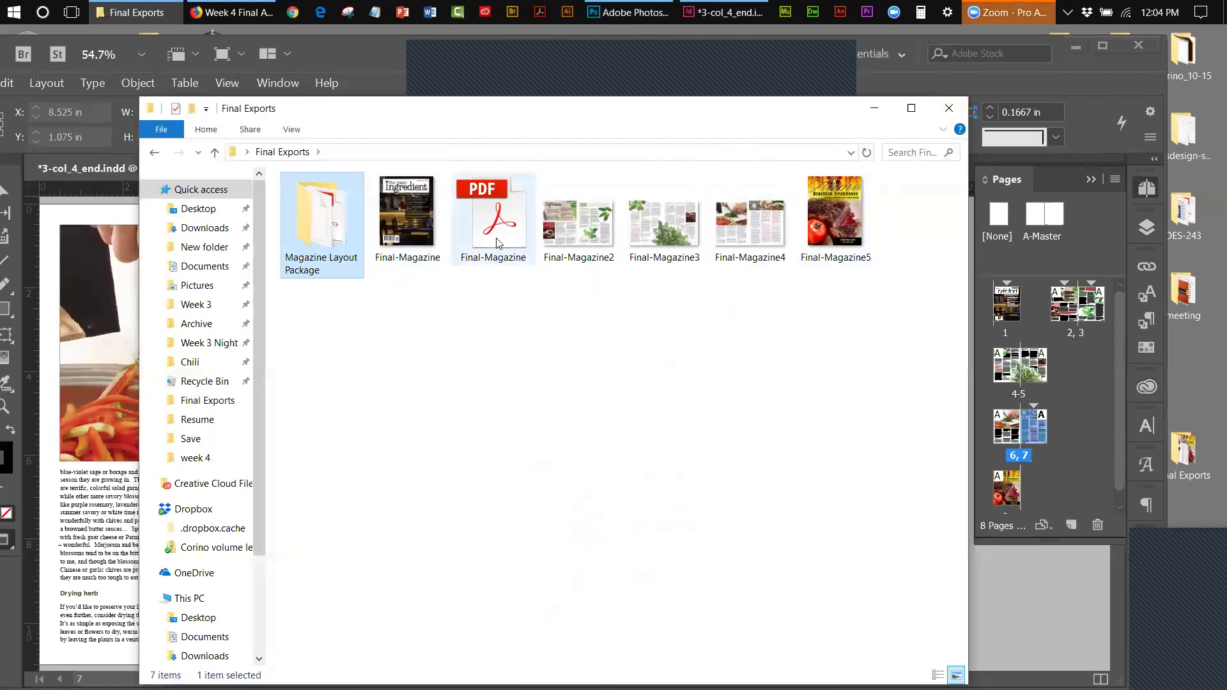
{"action": "mouse_move", "coordinate": [499, 225]}
{"action": "left_mouse_down"}
{"action": "mouse_move", "coordinate": [499, 302]}
{"action": "mouse_move", "coordinate": [511, 228]}
{"action": "mouse_move", "coordinate": [499, 302]}
{"action": "mouse_move", "coordinate": [480, 240]}
{"action": "left_mouse_up"}
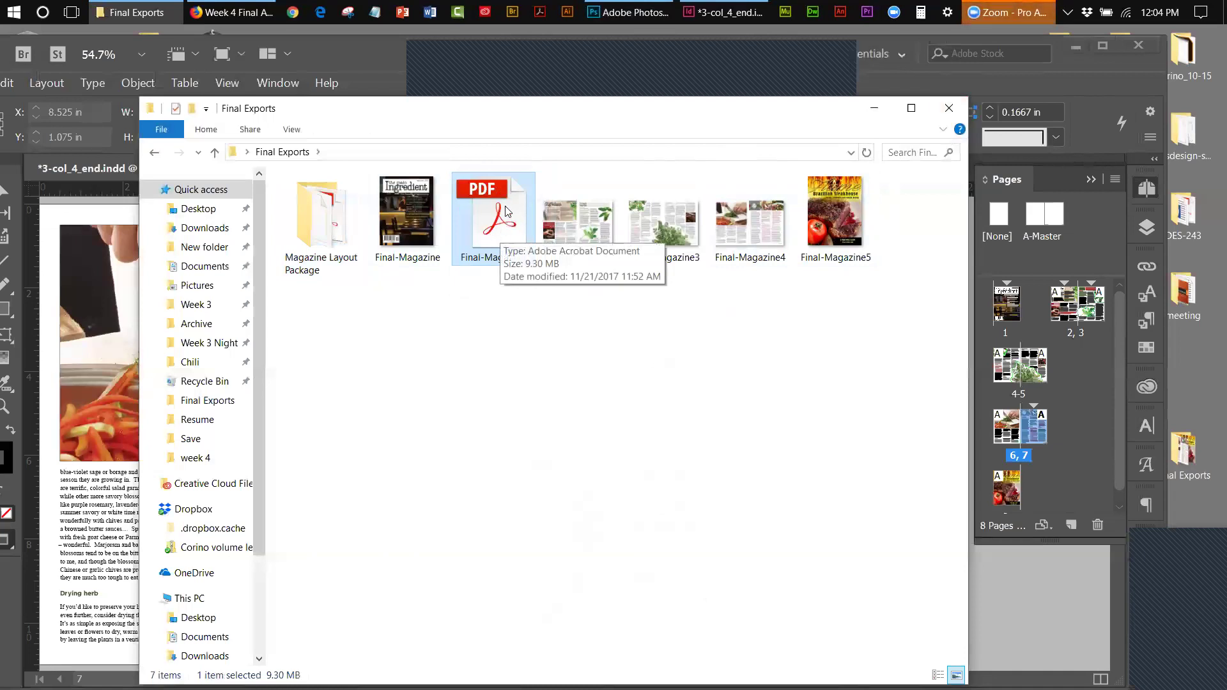
{"action": "mouse_move", "coordinate": [319, 218]}
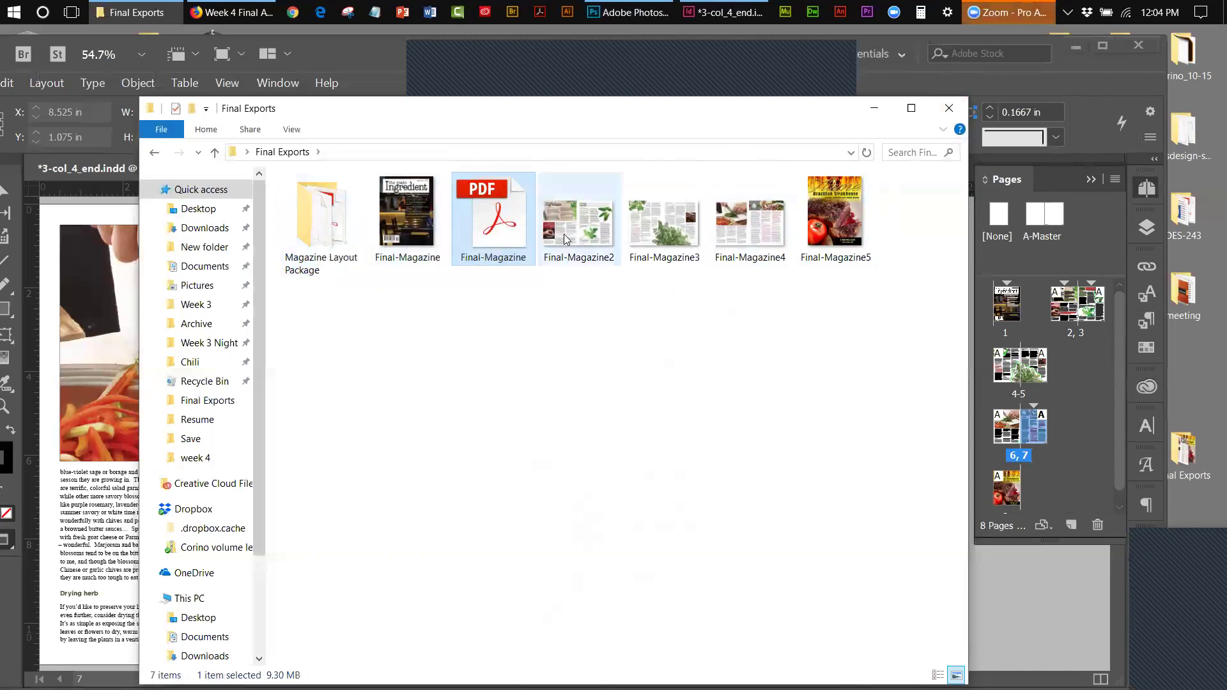
{"action": "left_click", "coordinate": [875, 112]}
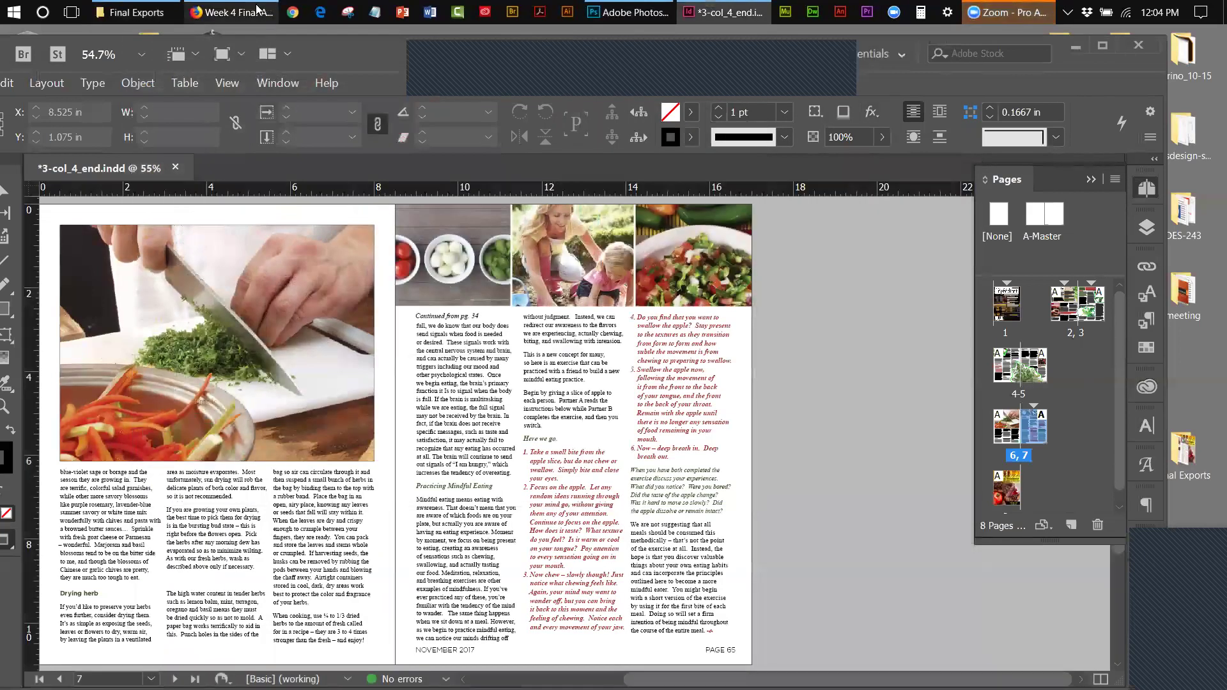
- Switch to Firefox and bring up the already open Behance profile page
{"action": "left_click", "coordinate": [240, 14]}
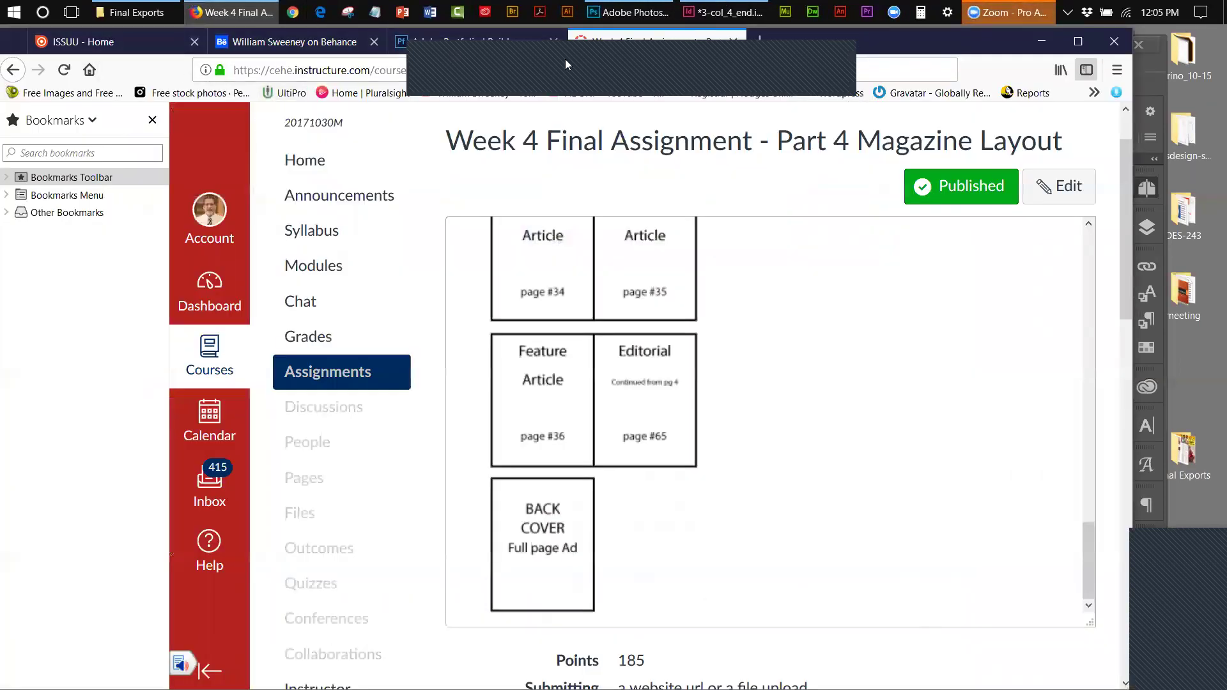
{"action": "left_click", "coordinate": [297, 41]}
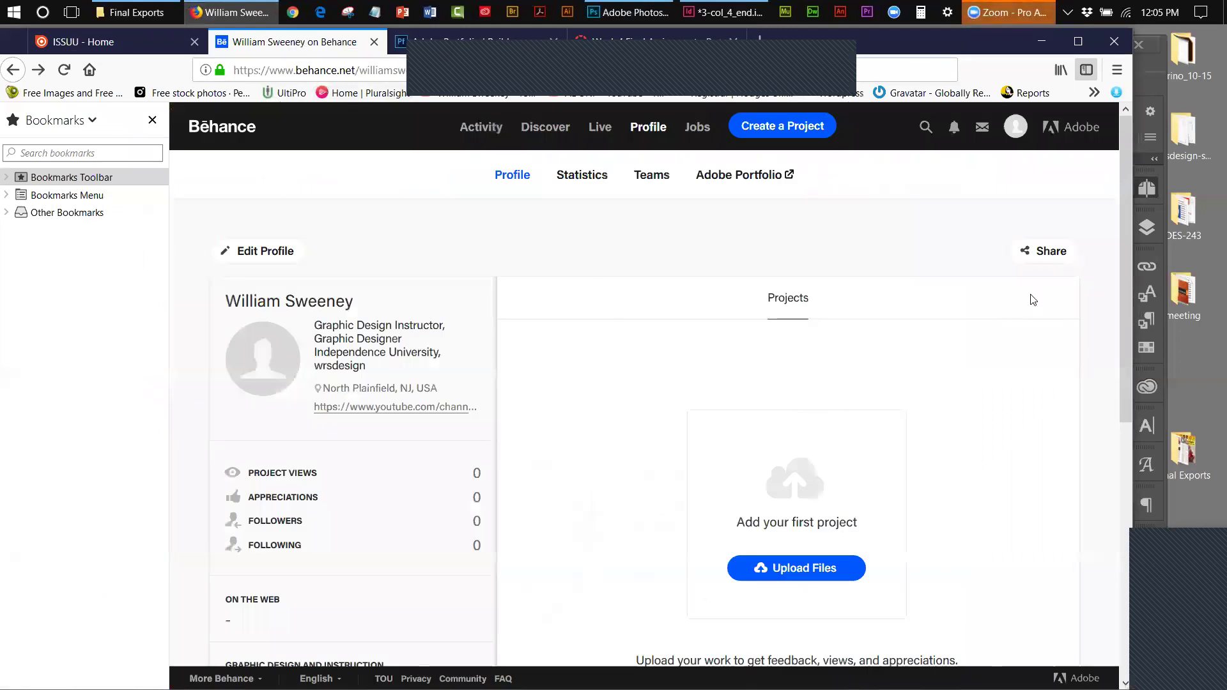
{"action": "left_click_drag", "start_coordinate": [1126, 189], "coordinate": [1140, 143]}
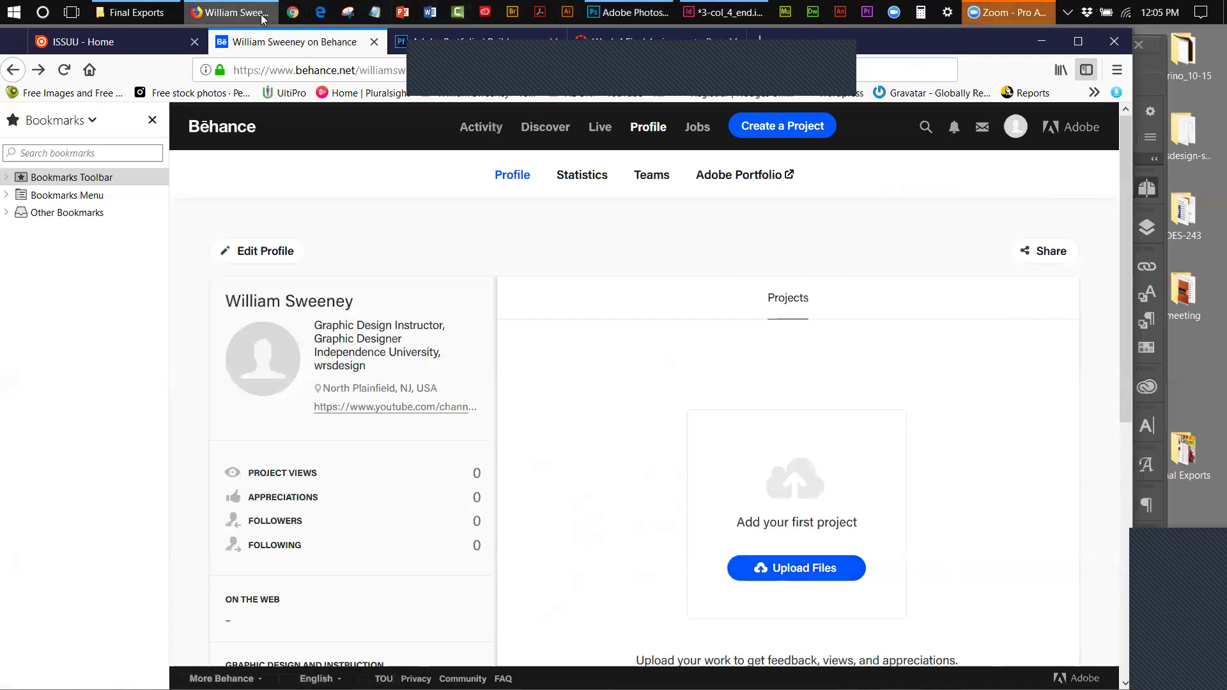
- Arrange the Final Exports folder window beside the Behance profile so the PDF and the project upload area are both accessible
{"action": "left_click", "coordinate": [131, 12]}
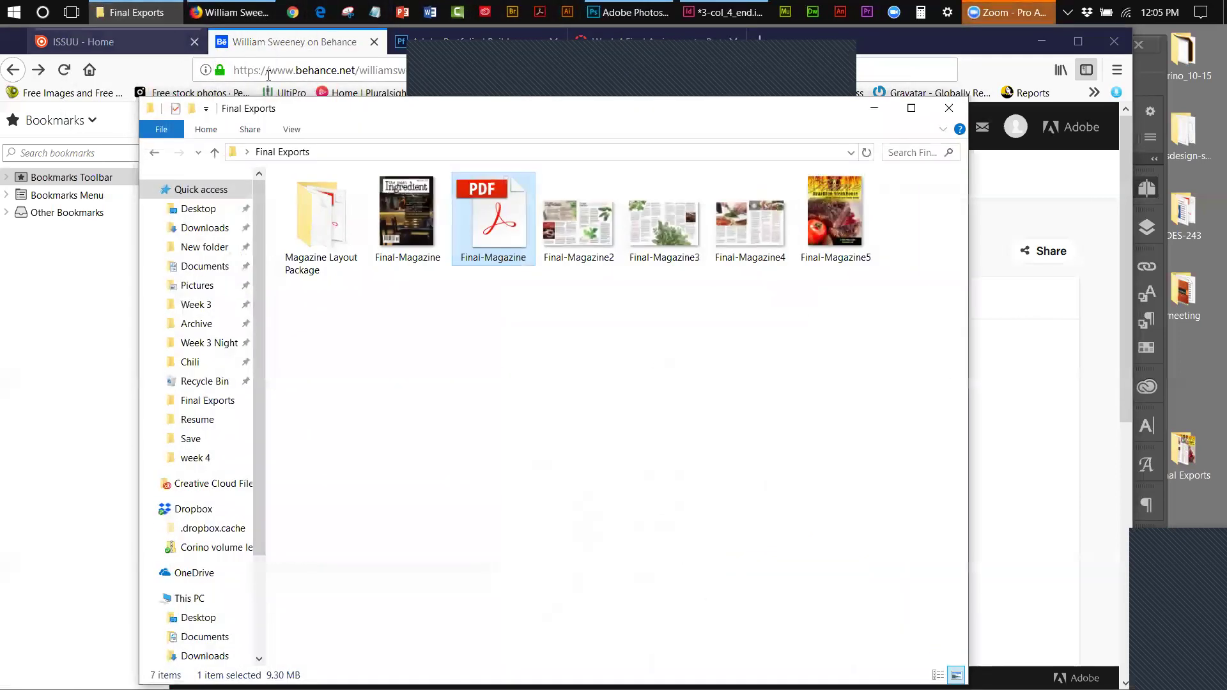
{"action": "left_click_drag", "start_coordinate": [446, 115], "coordinate": [979, 169]}
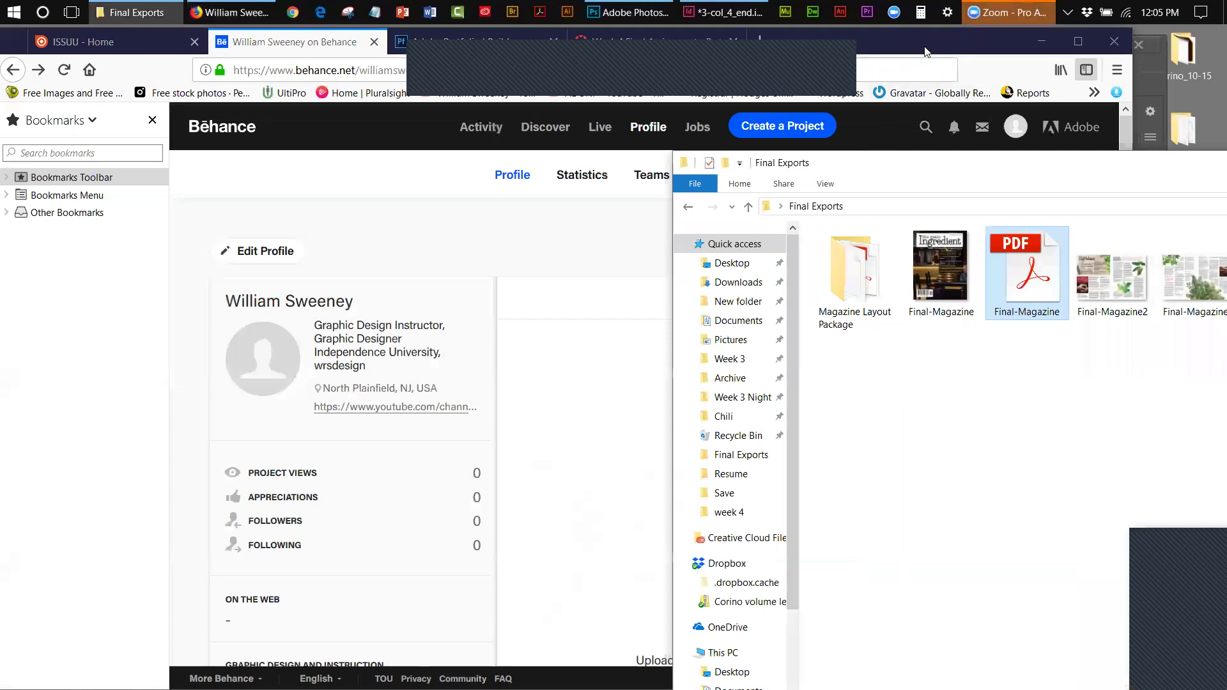
{"action": "left_click", "coordinate": [926, 51]}
{"action": "left_click_drag", "start_coordinate": [676, 71], "coordinate": [385, 67]}
{"action": "left_click", "coordinate": [927, 169]}
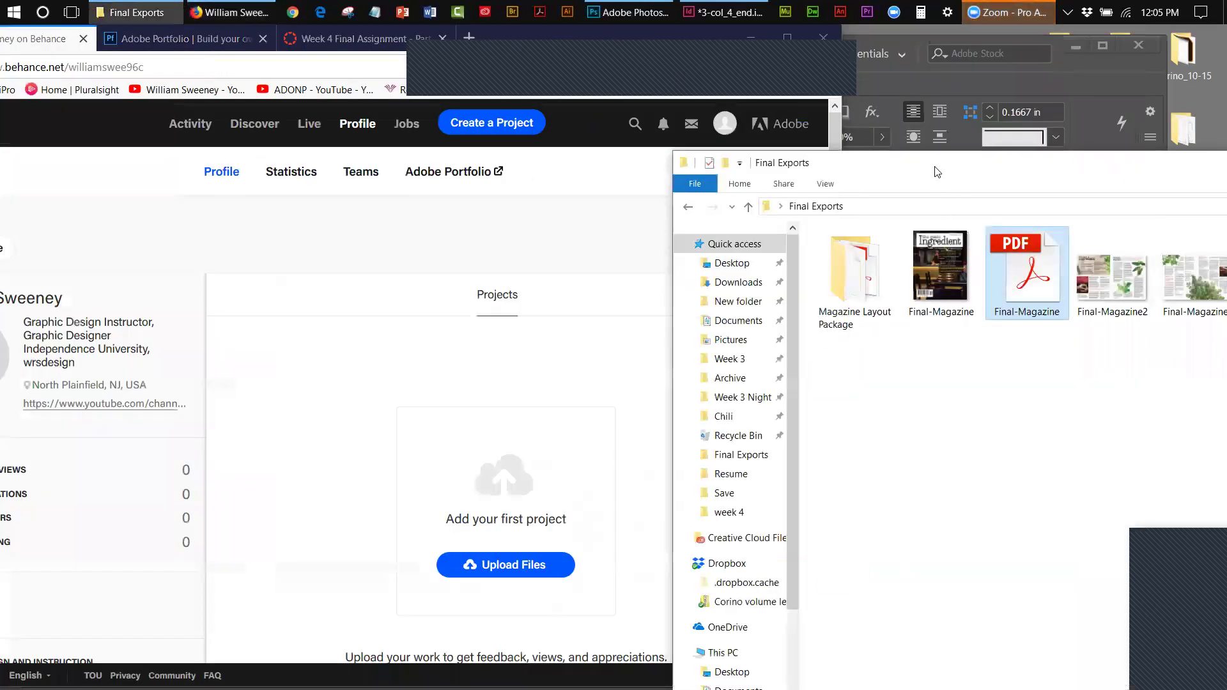
{"action": "left_click_drag", "start_coordinate": [912, 164], "coordinate": [894, 52]}
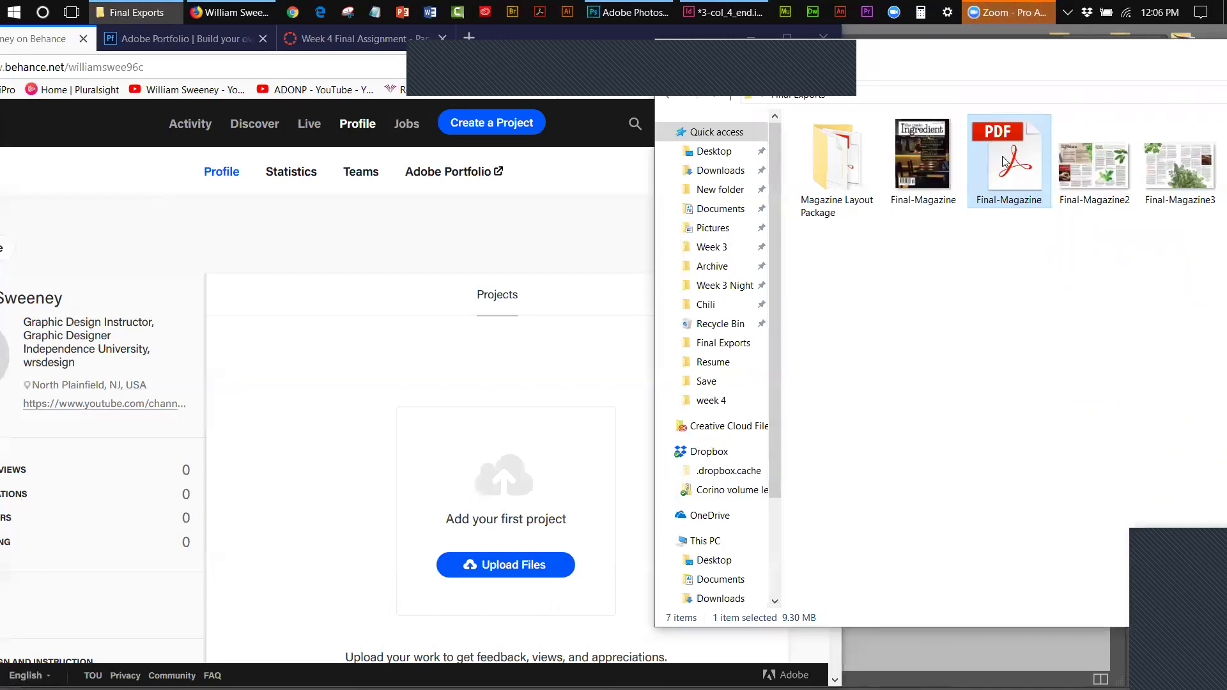
- Try to drop the Final-Magazine PDF from Final Exports onto the Behance upload area, and return to the profile page
{"action": "left_click_drag", "start_coordinate": [1004, 163], "coordinate": [498, 491]}
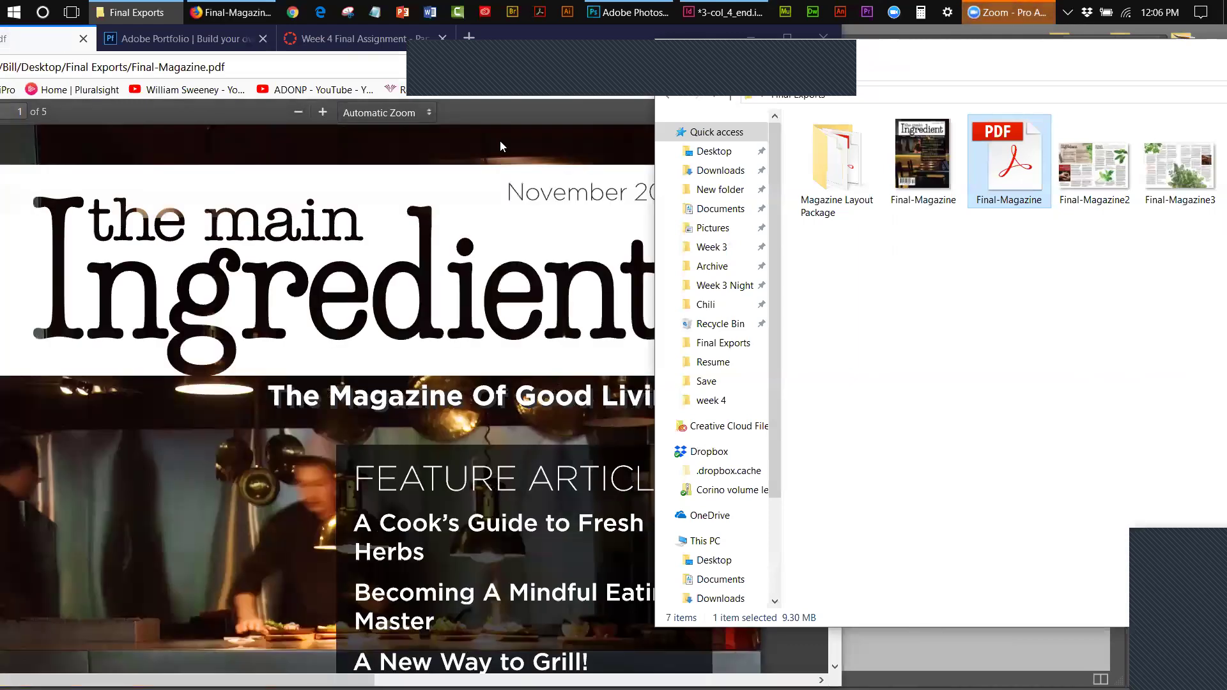
{"action": "left_click_drag", "start_coordinate": [712, 58], "coordinate": [833, 82]}
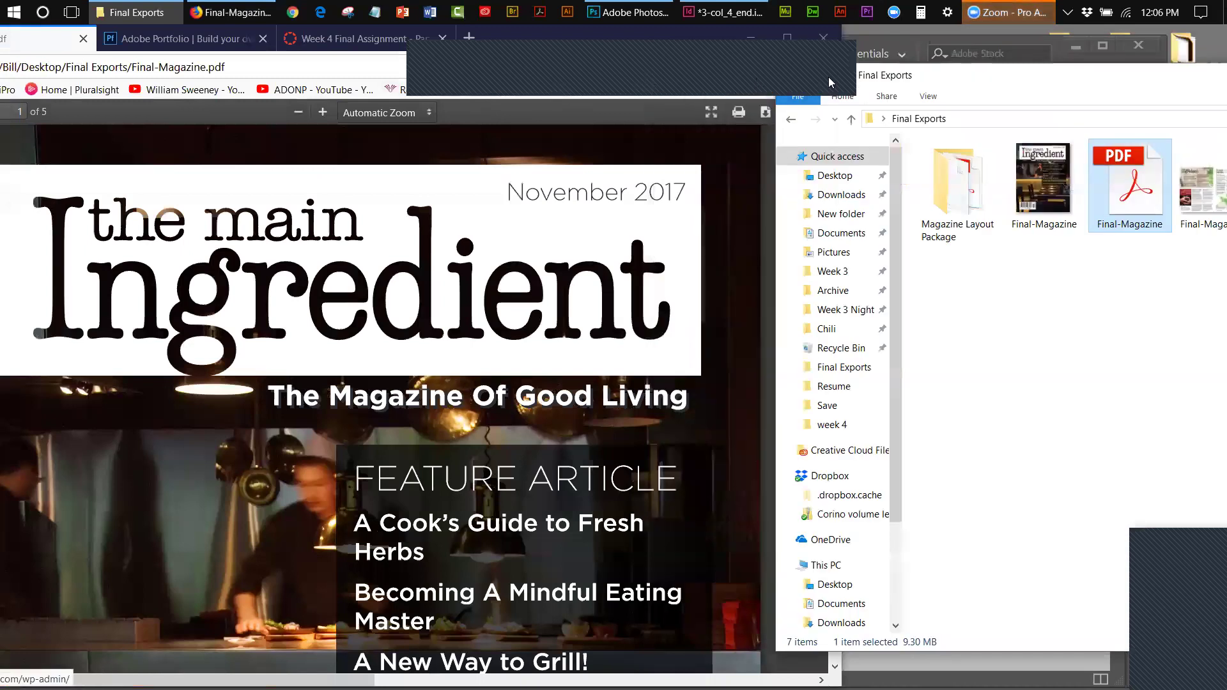
{"action": "left_click_drag", "start_coordinate": [29, 38], "coordinate": [170, 31]}
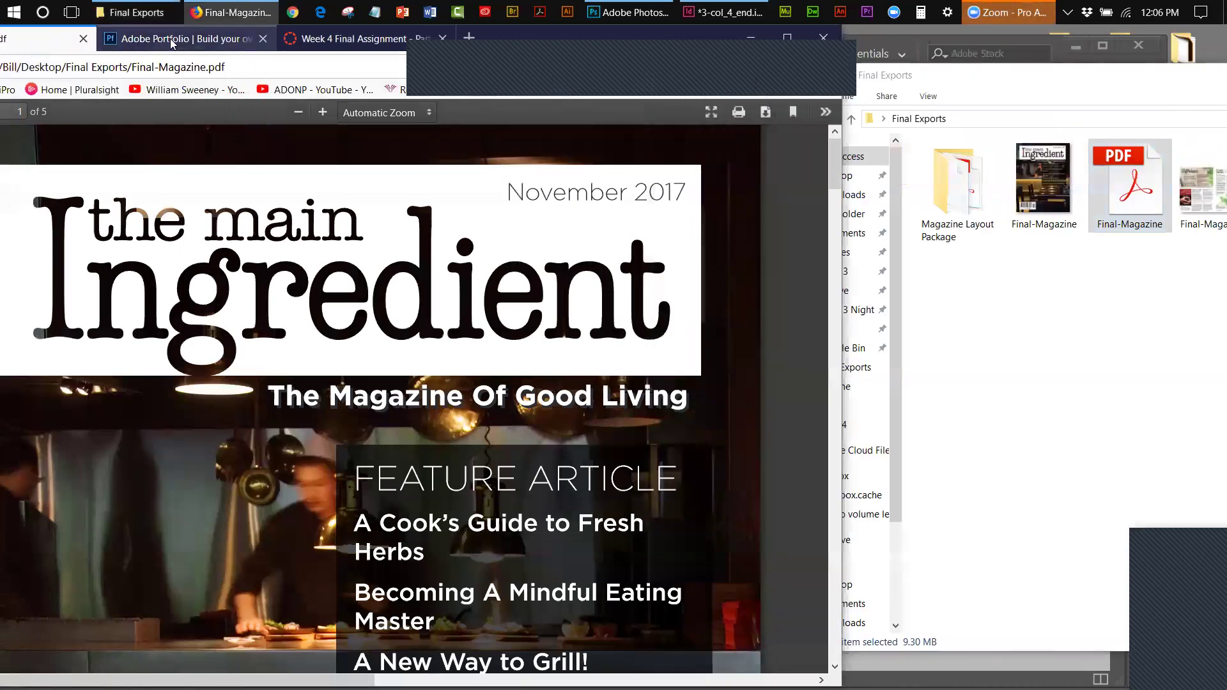
{"action": "double_click", "coordinate": [668, 37]}
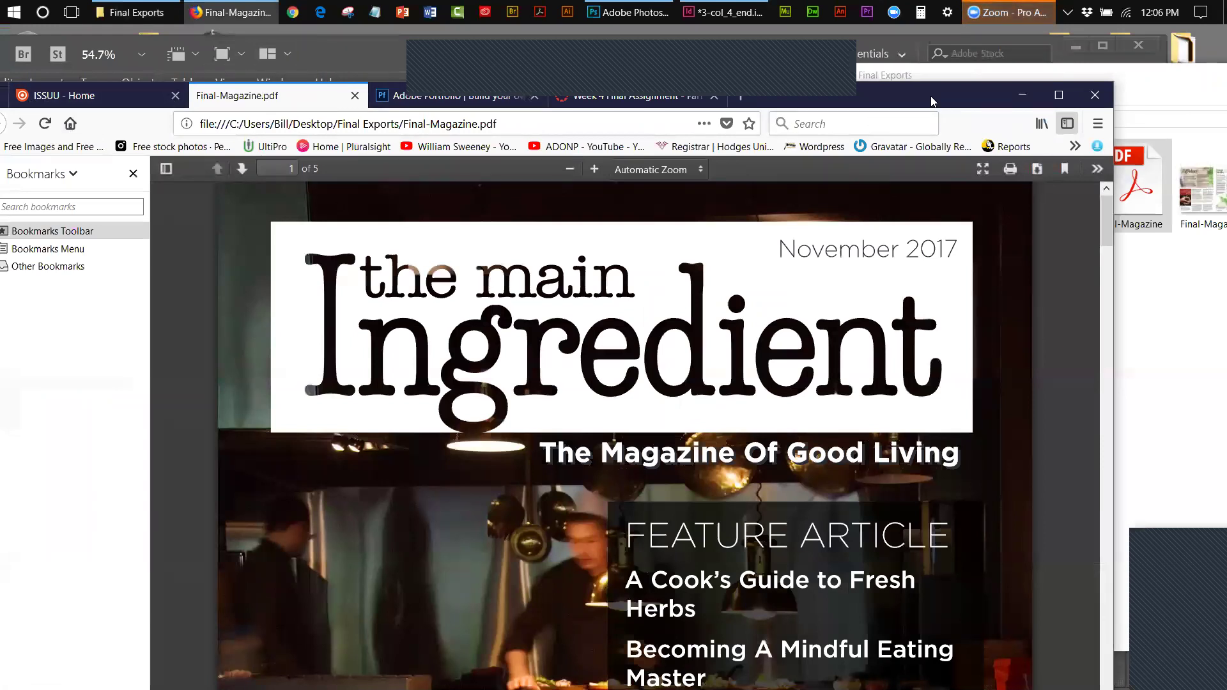
{"action": "left_click_drag", "start_coordinate": [930, 101], "coordinate": [1011, 97]}
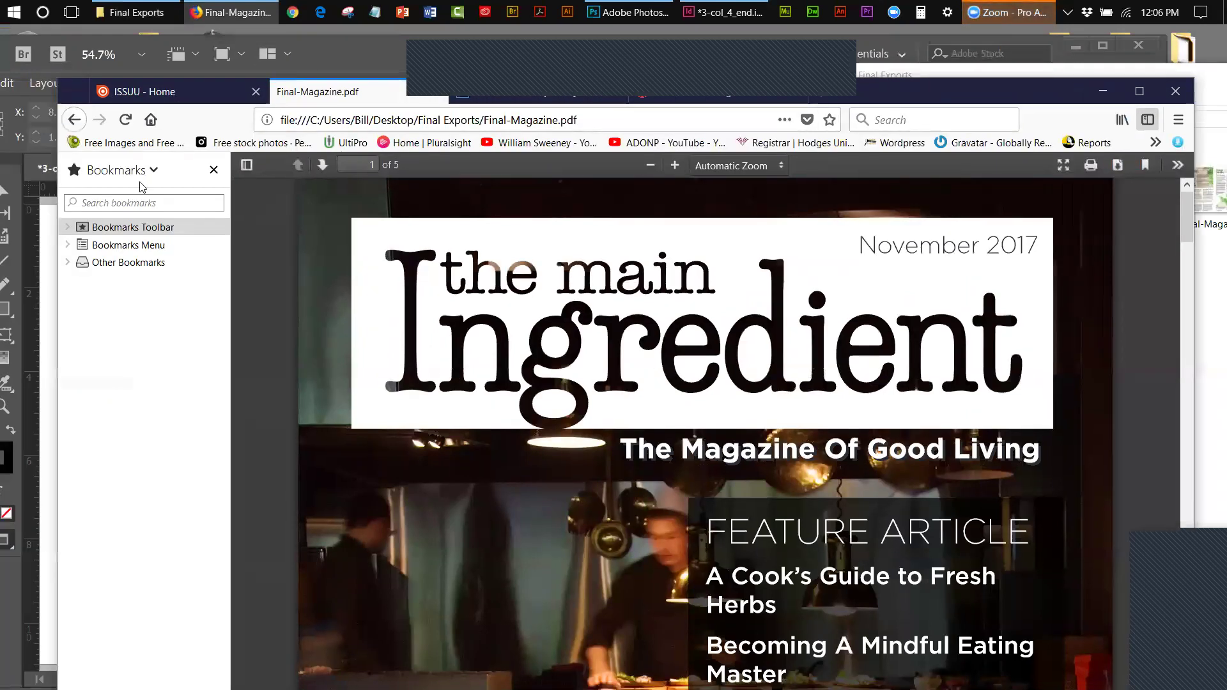
{"action": "left_click", "coordinate": [75, 124]}
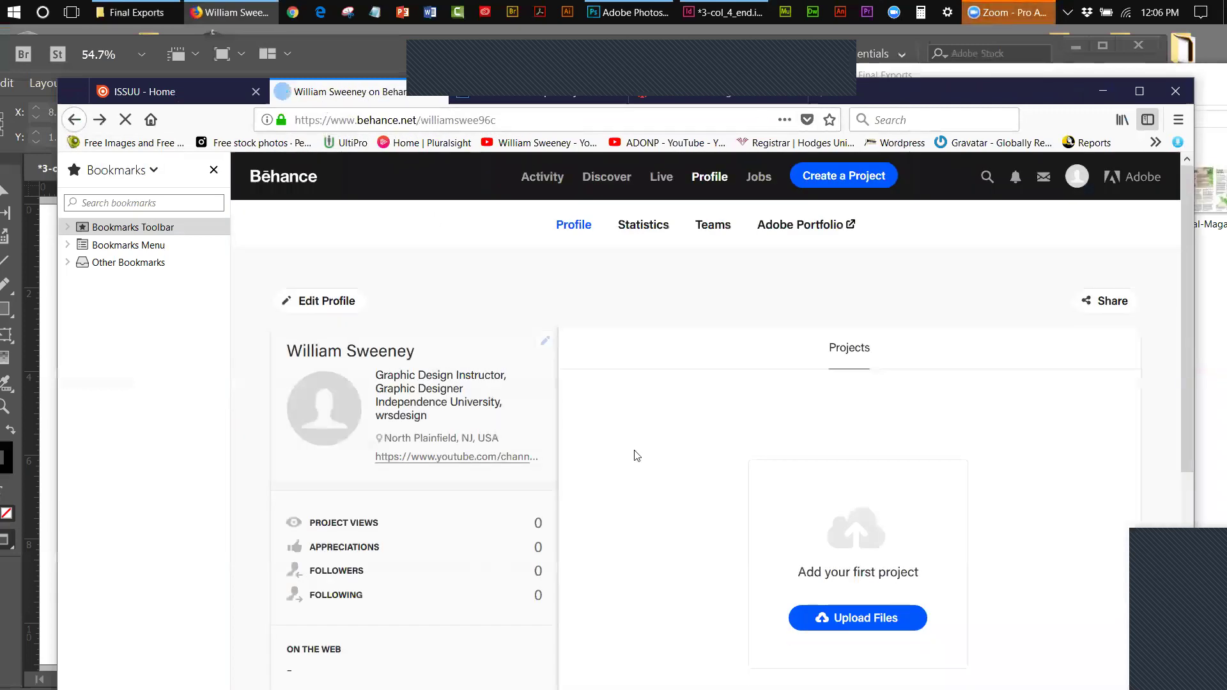
- Start a new Behance project using the upload option on the profile page
{"action": "left_click", "coordinate": [853, 620]}
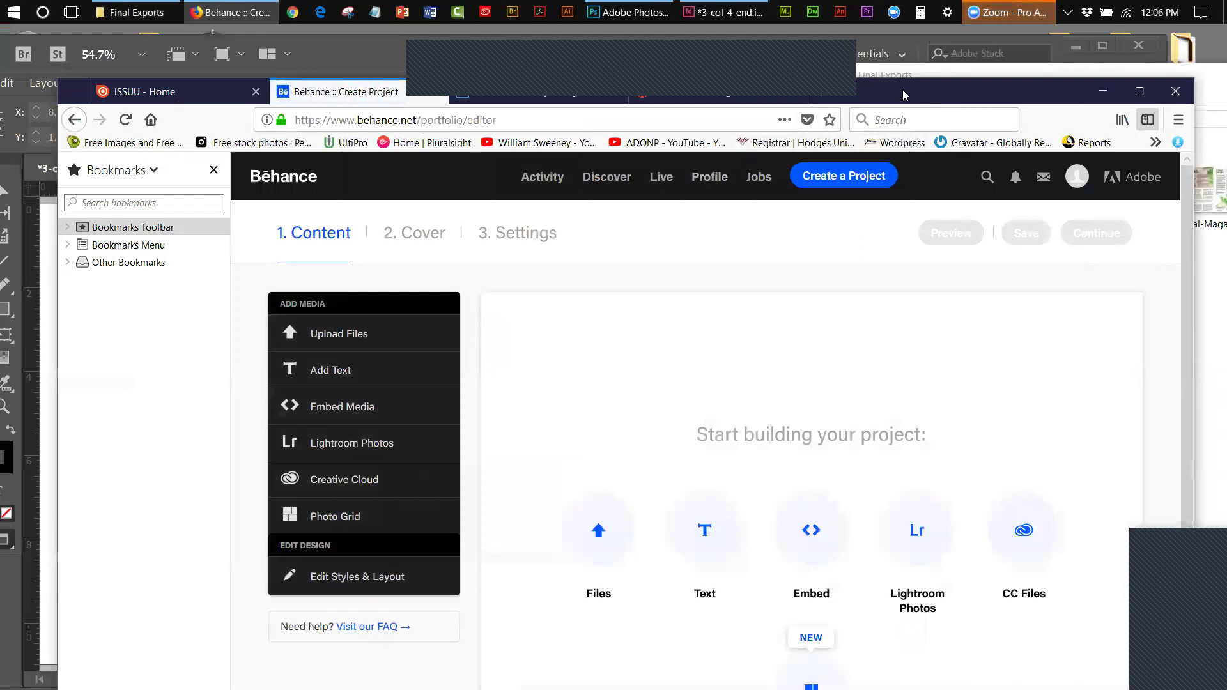
{"action": "left_click_drag", "start_coordinate": [902, 90], "coordinate": [814, 57]}
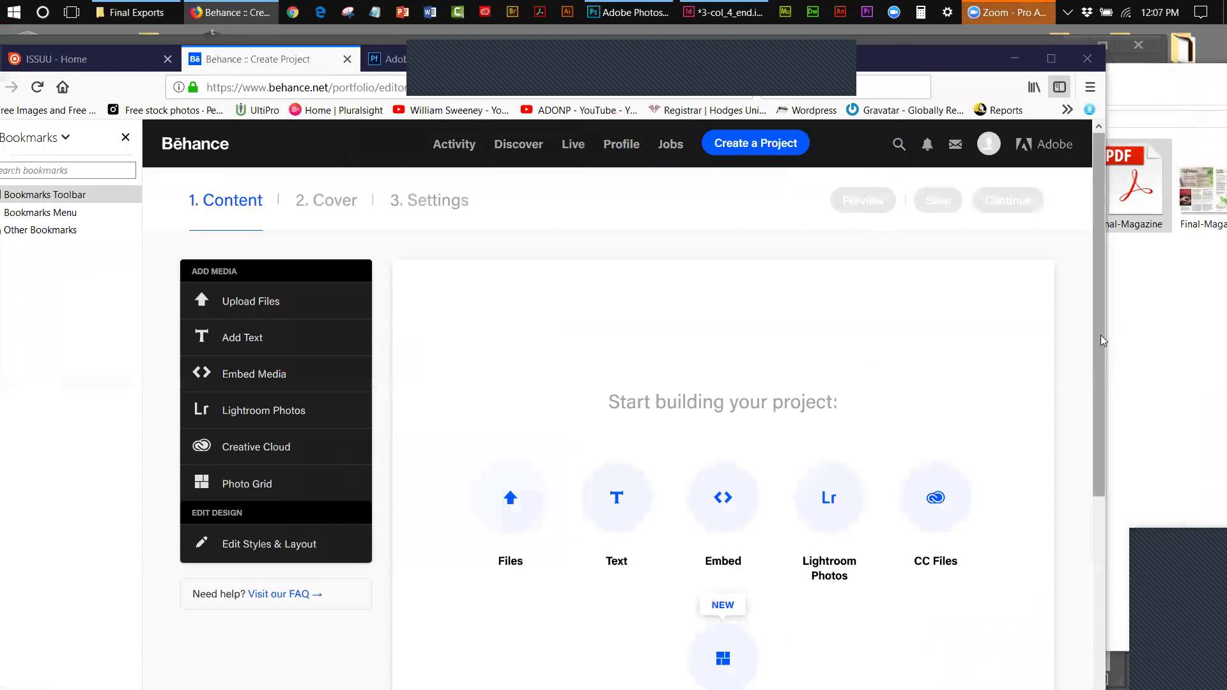
{"action": "left_click_drag", "start_coordinate": [1100, 335], "coordinate": [1136, 462]}
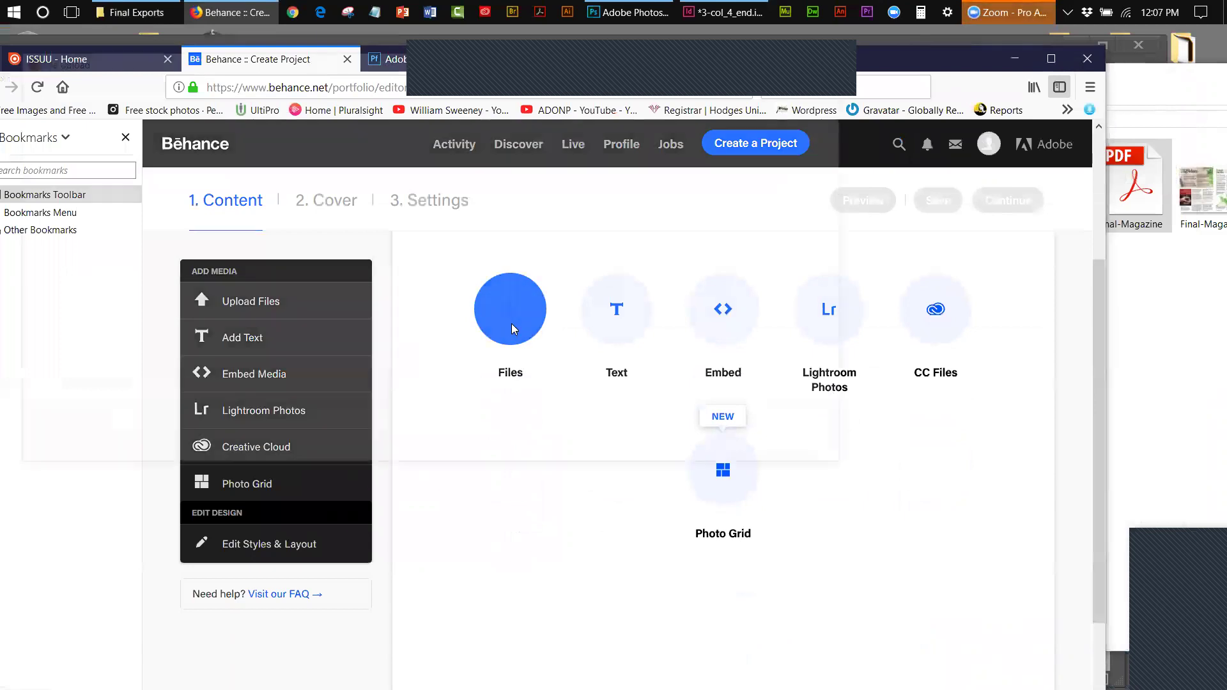
- Upload the Final-Magazine PDF from the desktop's Final Exports folder as the content of the Behance project
{"action": "left_click", "coordinate": [511, 326]}
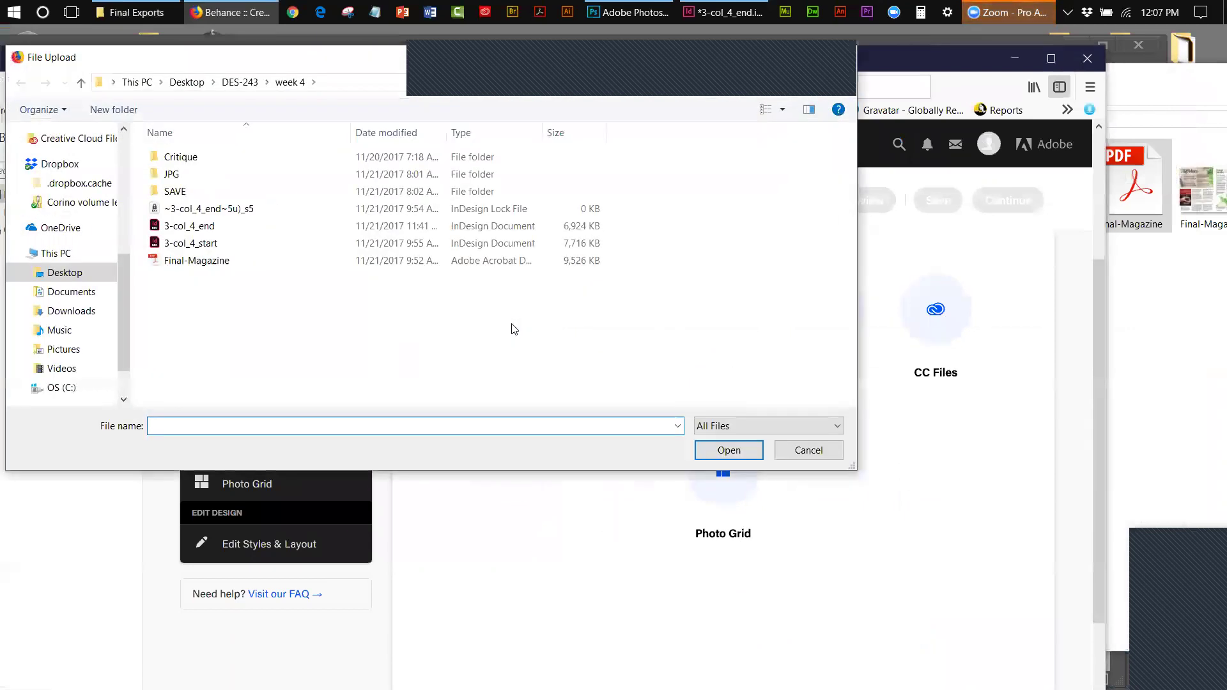
{"action": "left_click", "coordinate": [209, 262]}
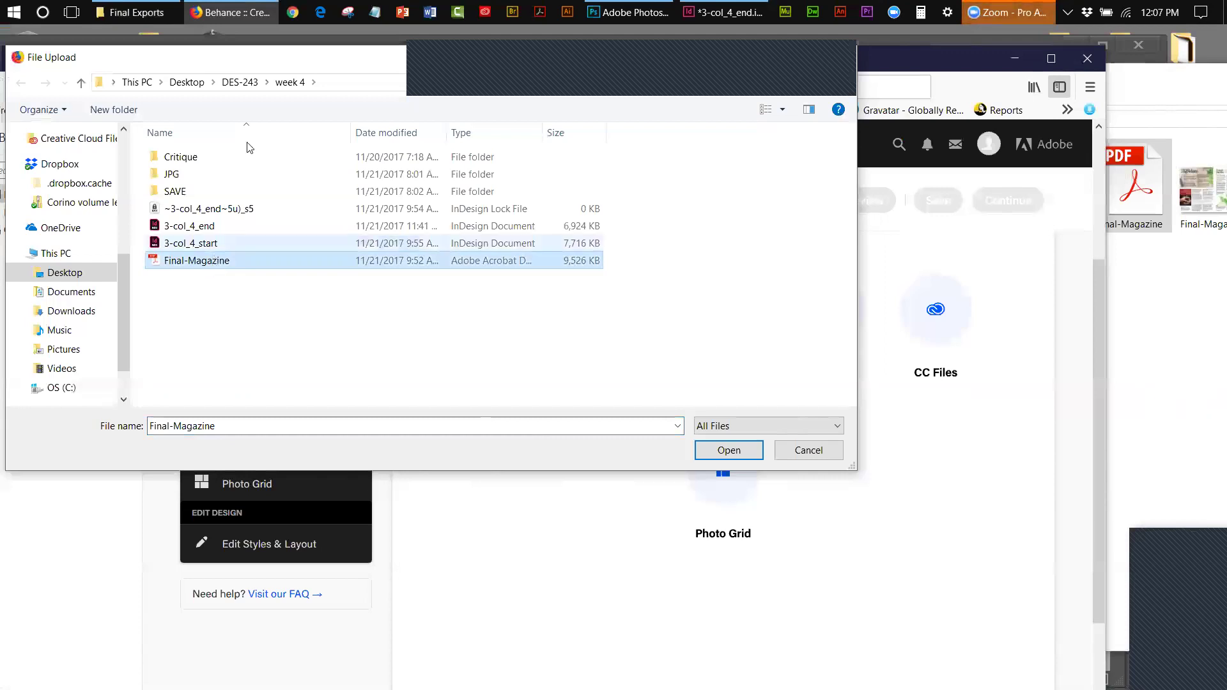
{"action": "left_click", "coordinate": [185, 82]}
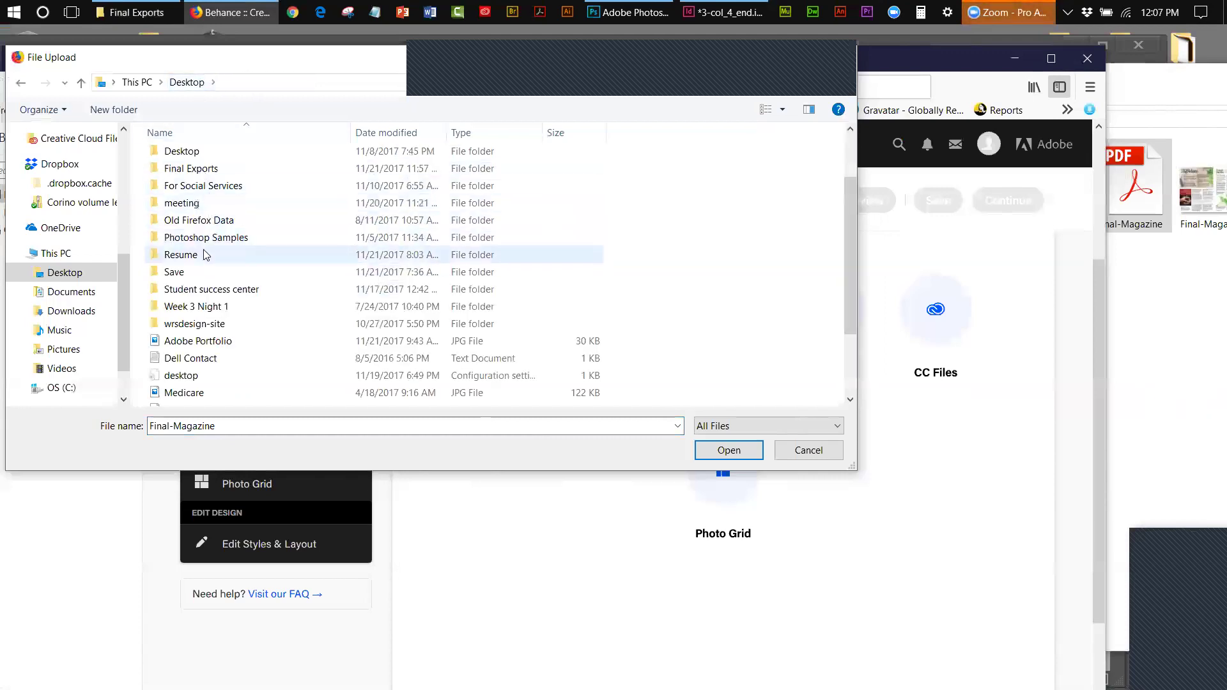
{"action": "left_click_drag", "start_coordinate": [128, 269], "coordinate": [130, 148]}
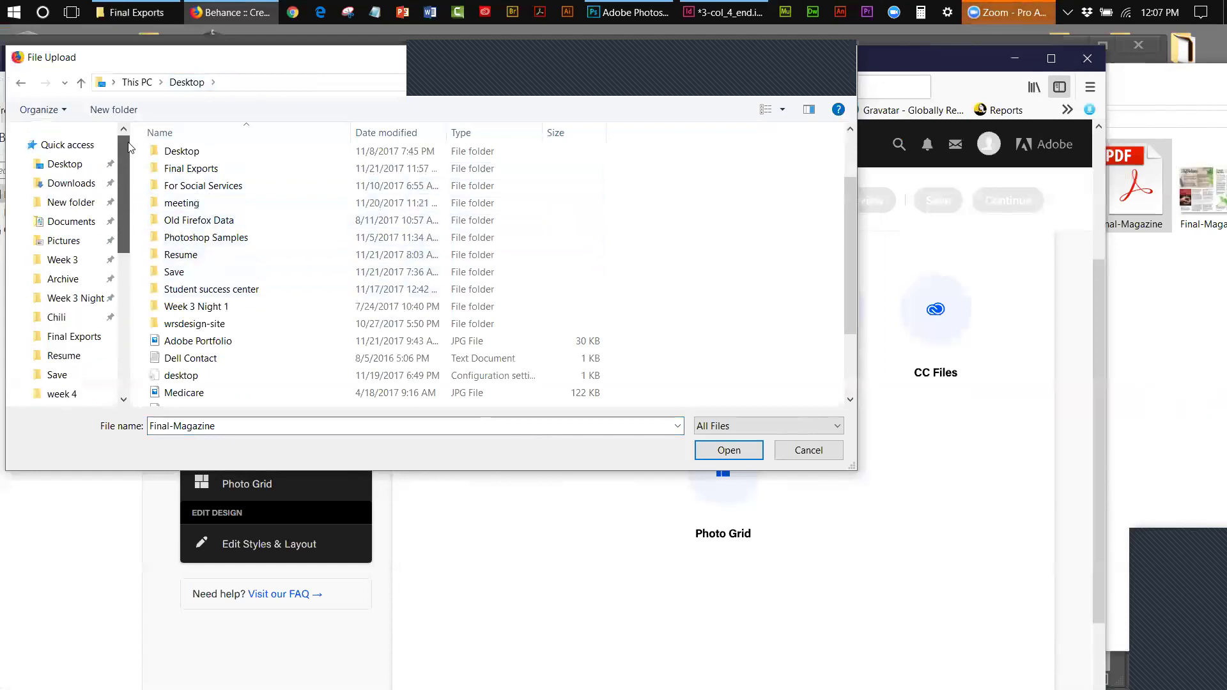
{"action": "left_click", "coordinate": [65, 164]}
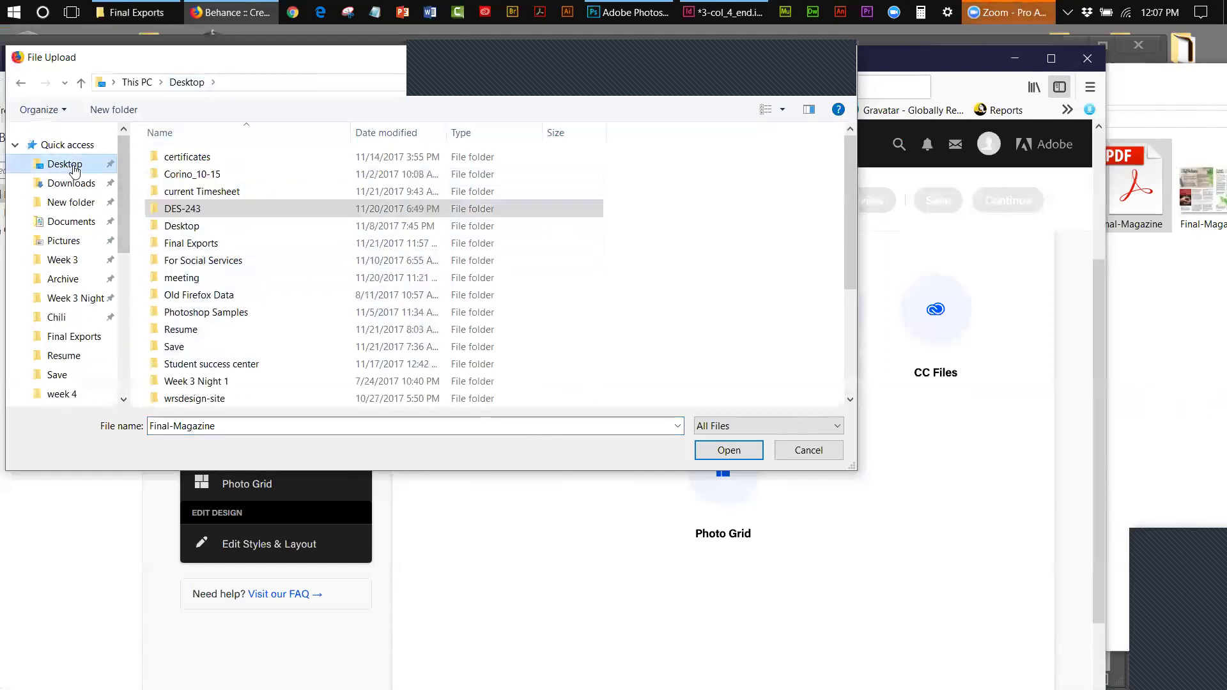
{"action": "double_click", "coordinate": [195, 246]}
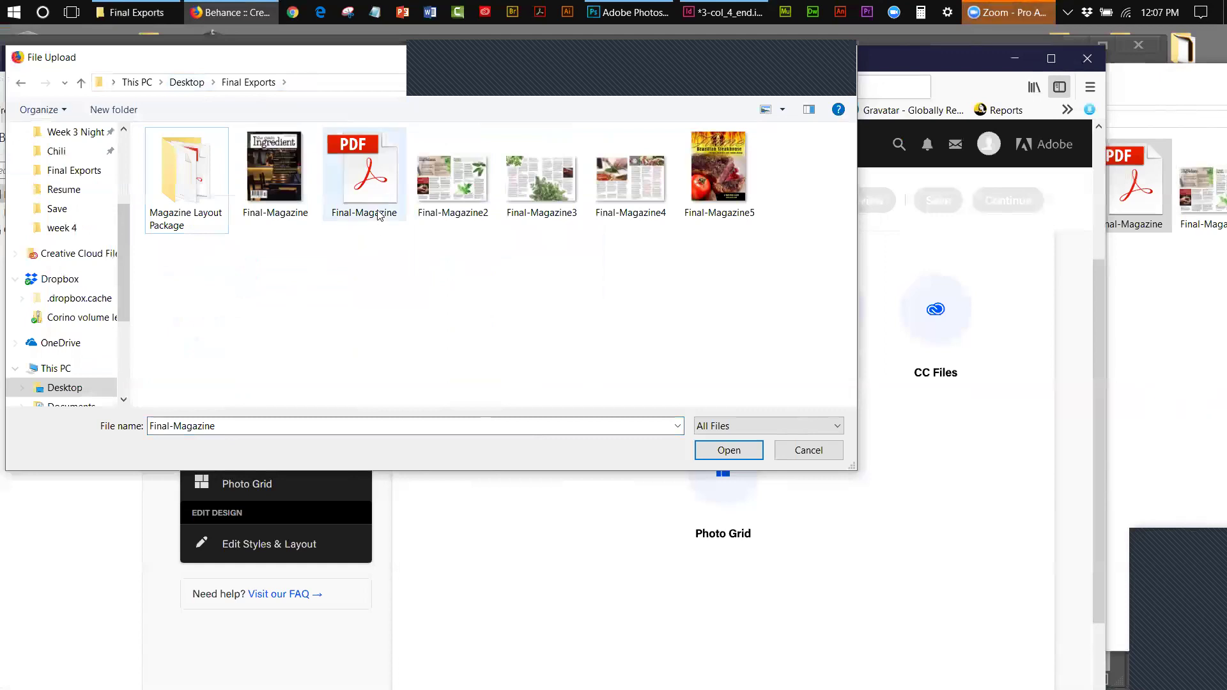
{"action": "left_click", "coordinate": [378, 189]}
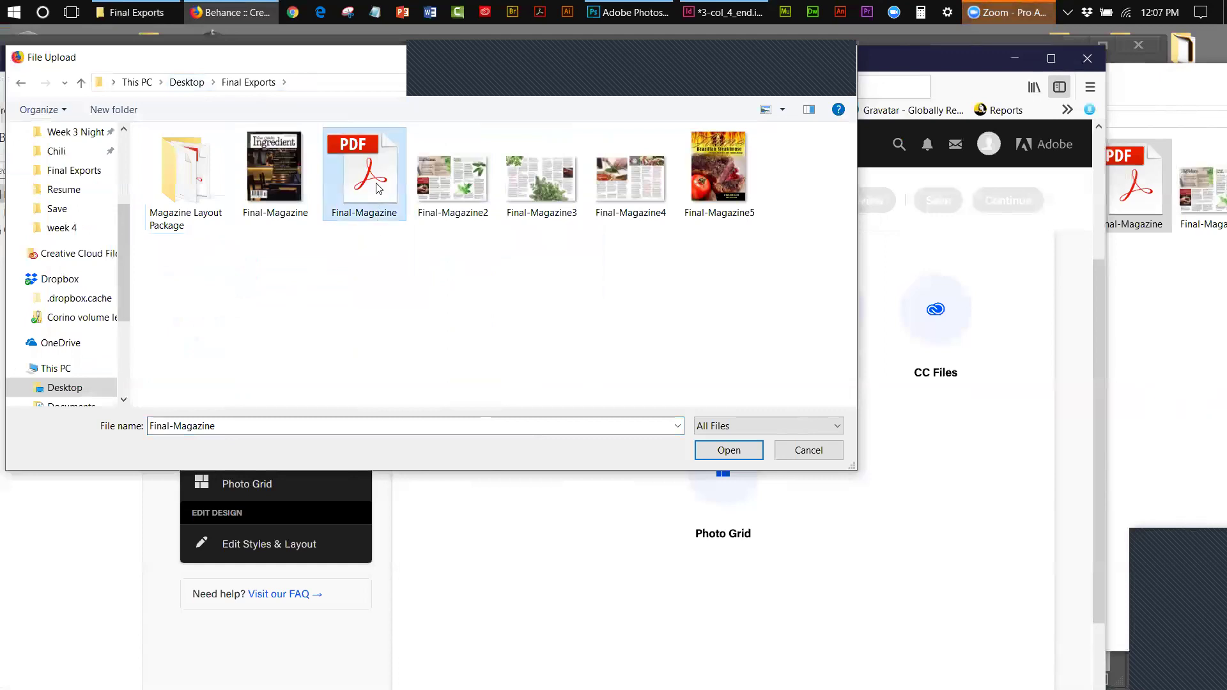
{"action": "left_click", "coordinate": [717, 451]}
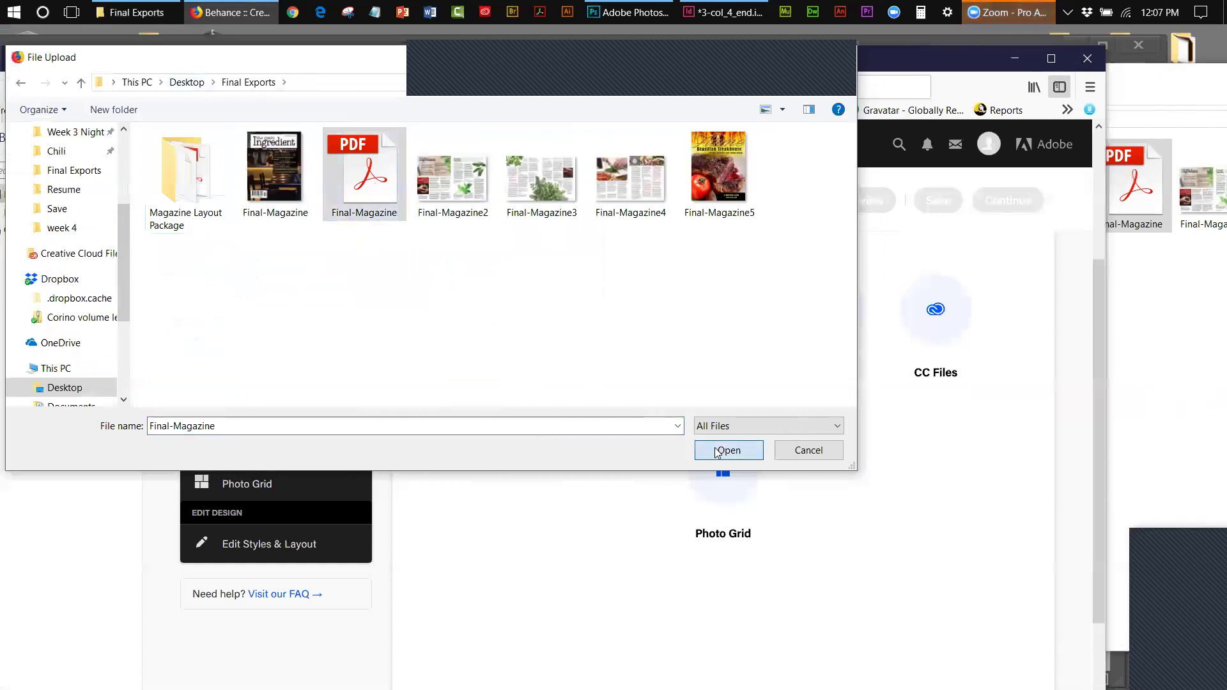
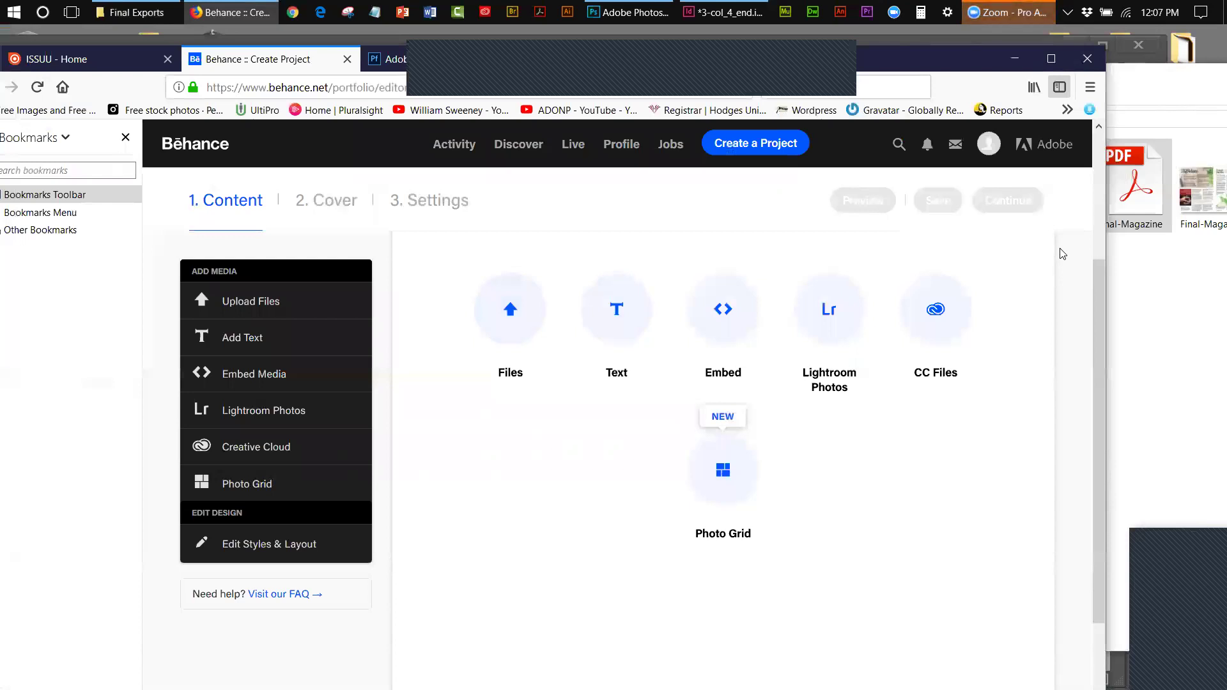
- Upload the Final-Magazine cover image from Final Exports as the first content of the Behance project and save the project
{"action": "left_click", "coordinate": [509, 322]}
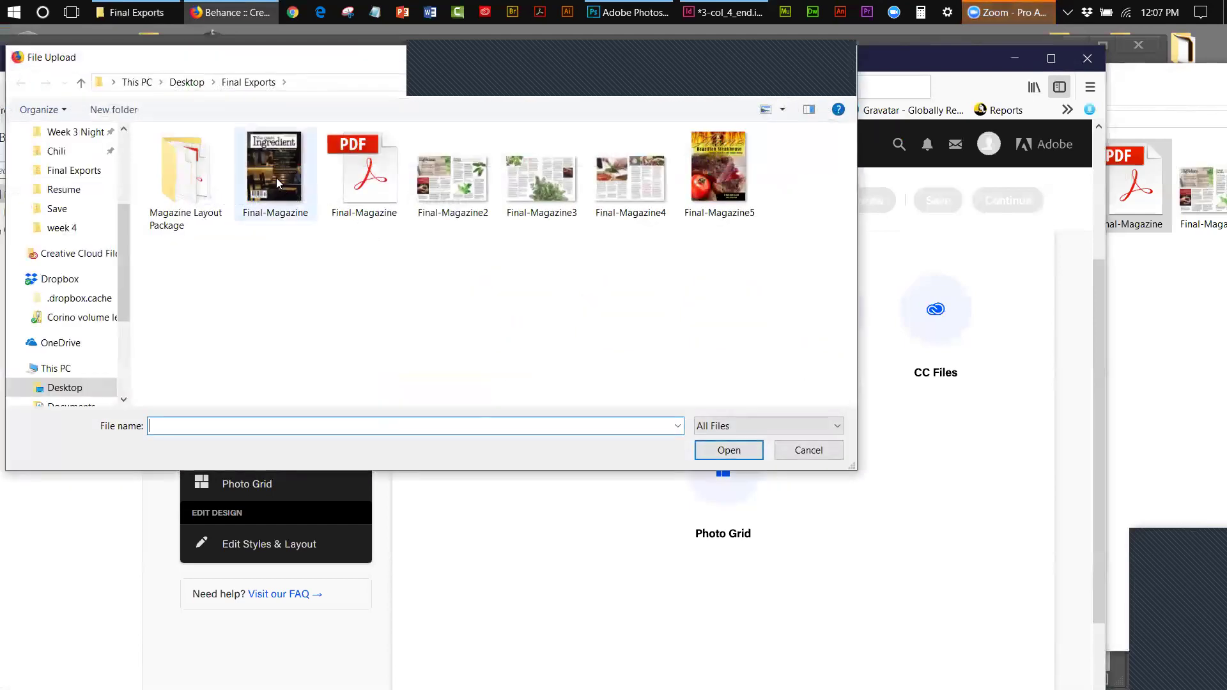
{"action": "left_click", "coordinate": [276, 177]}
{"action": "left_click", "coordinate": [722, 450]}
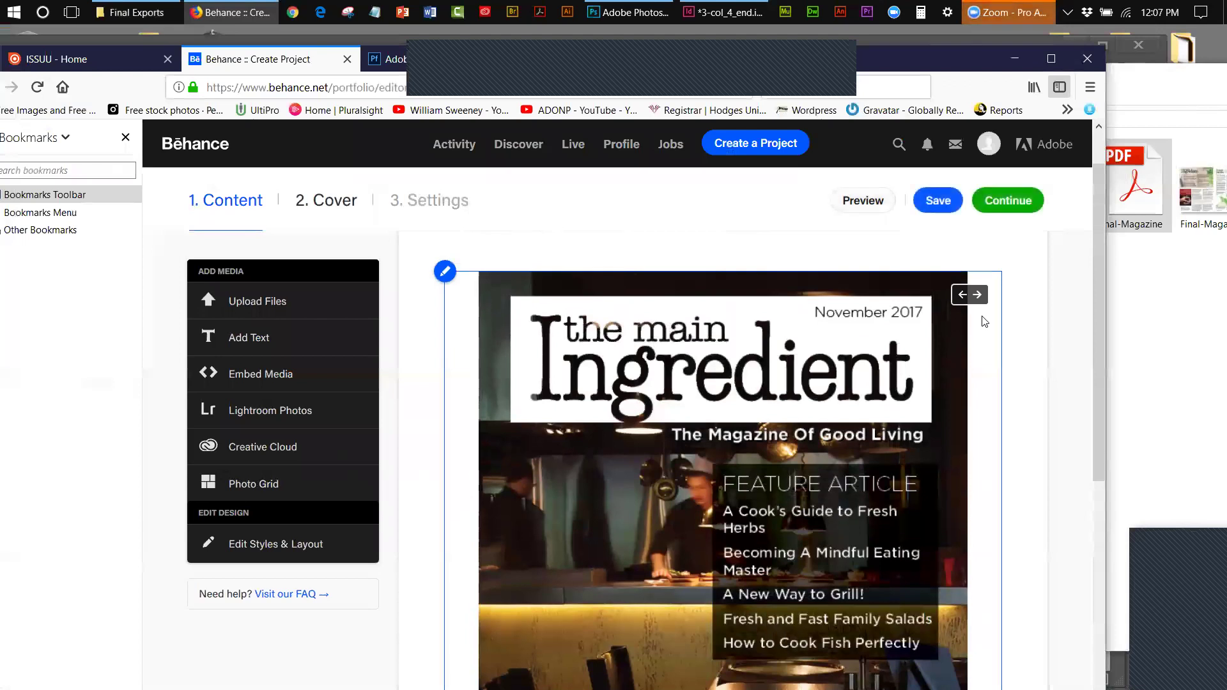
{"action": "left_click", "coordinate": [940, 200]}
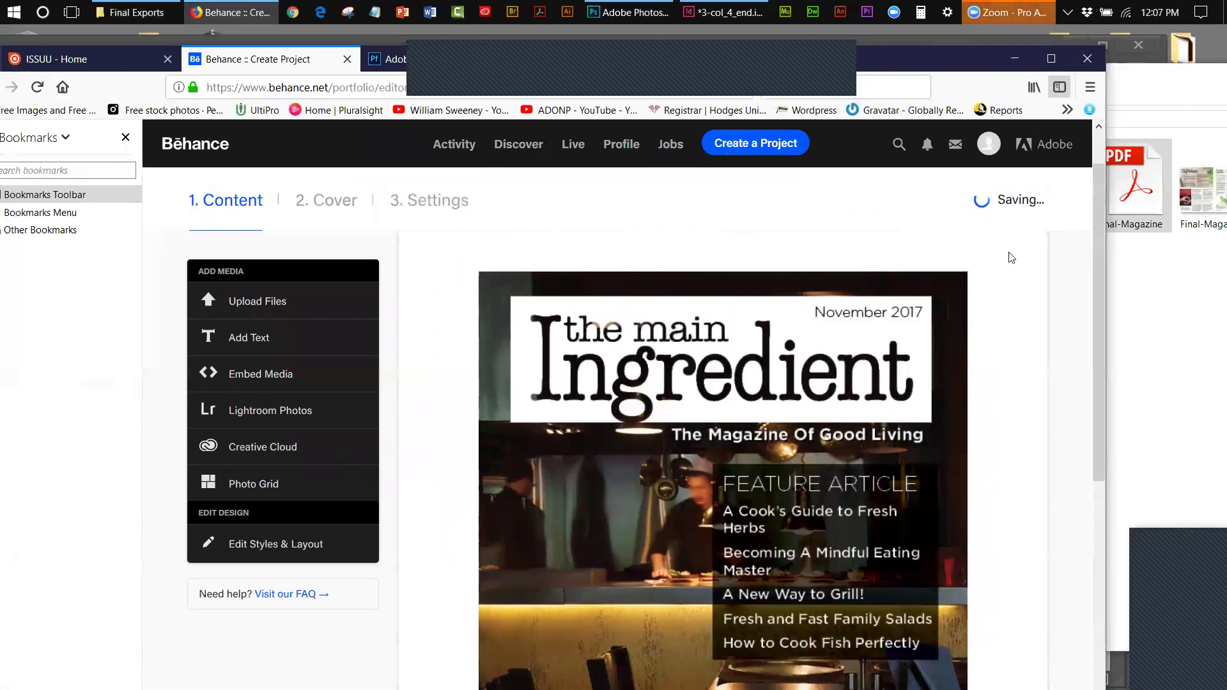
- Add the Final-Magazine2 spread image below the cover, save the project, and return to the content editor without setting a project cover
{"action": "left_click", "coordinate": [276, 305]}
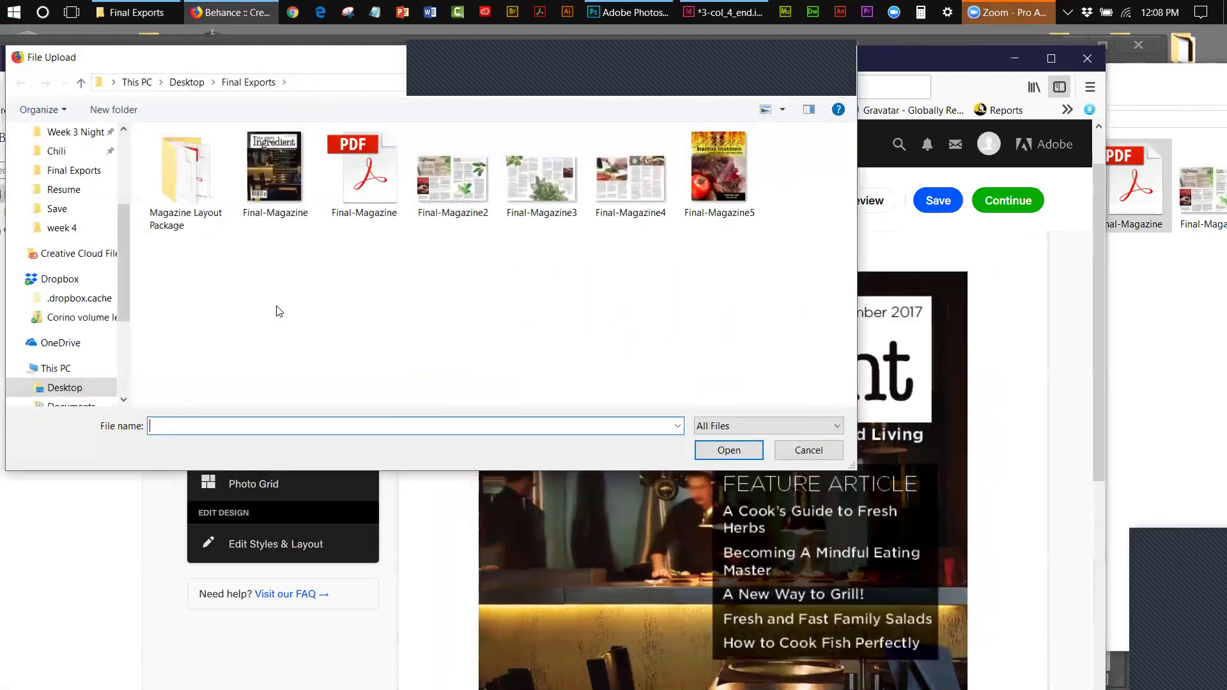
{"action": "left_click", "coordinate": [455, 179]}
{"action": "left_click", "coordinate": [728, 450]}
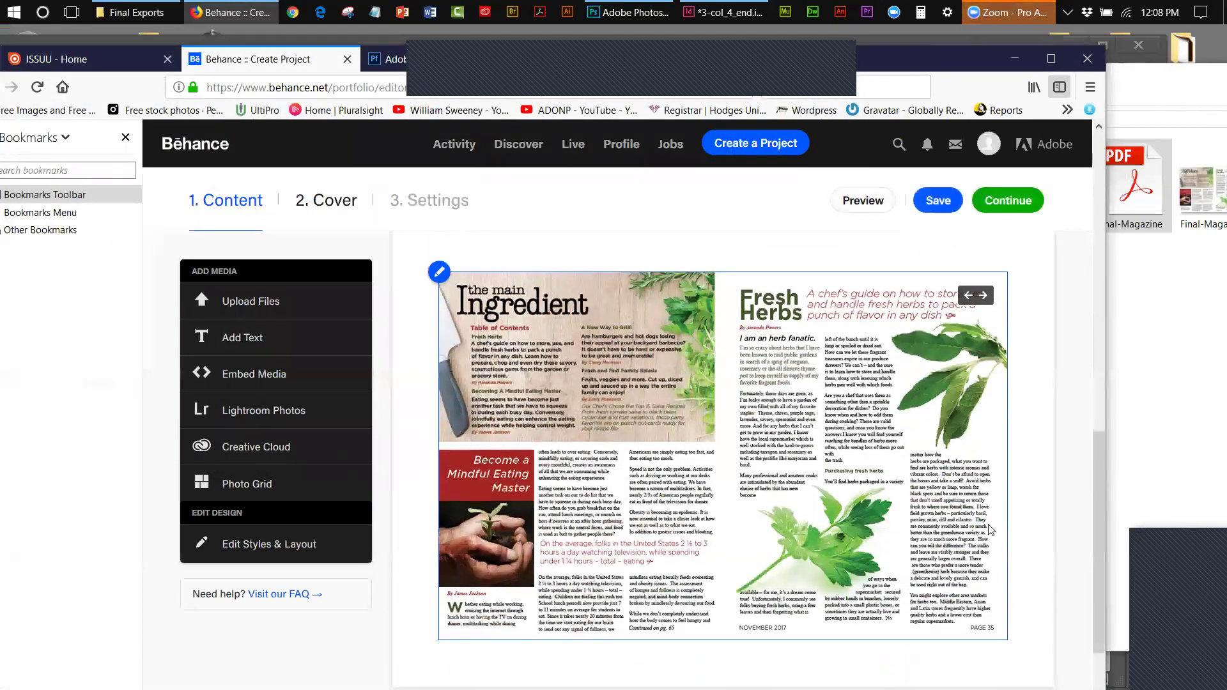
{"action": "left_click", "coordinate": [932, 208]}
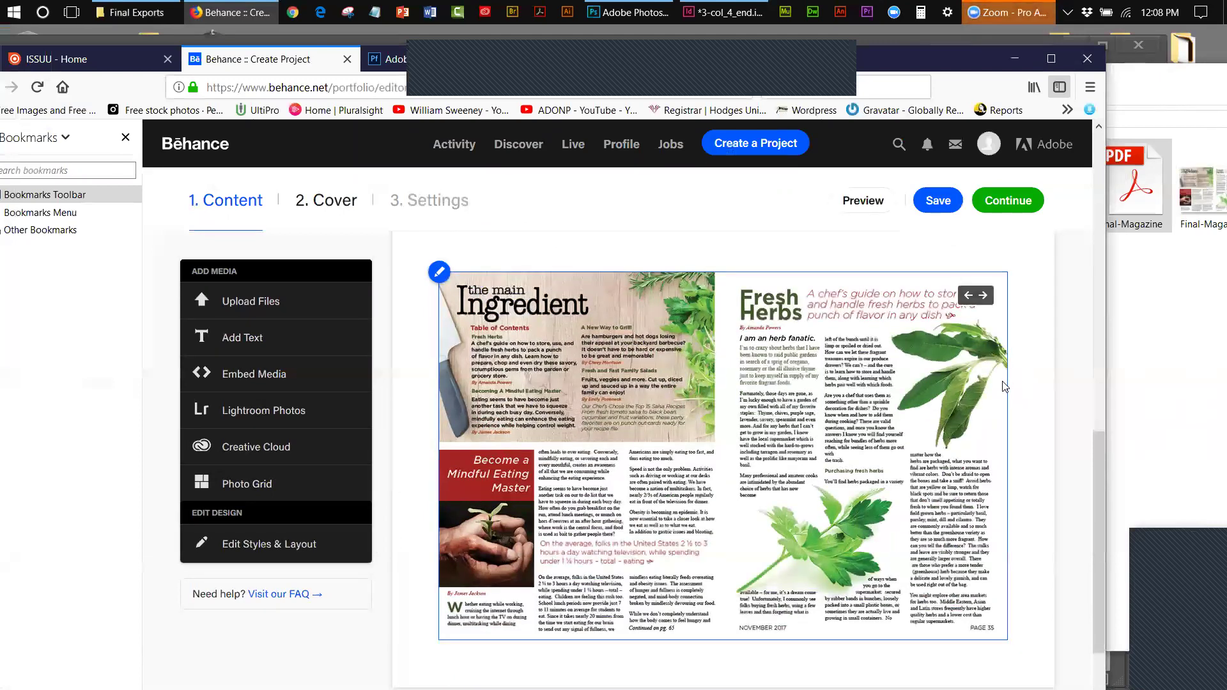
{"action": "left_click", "coordinate": [1008, 201]}
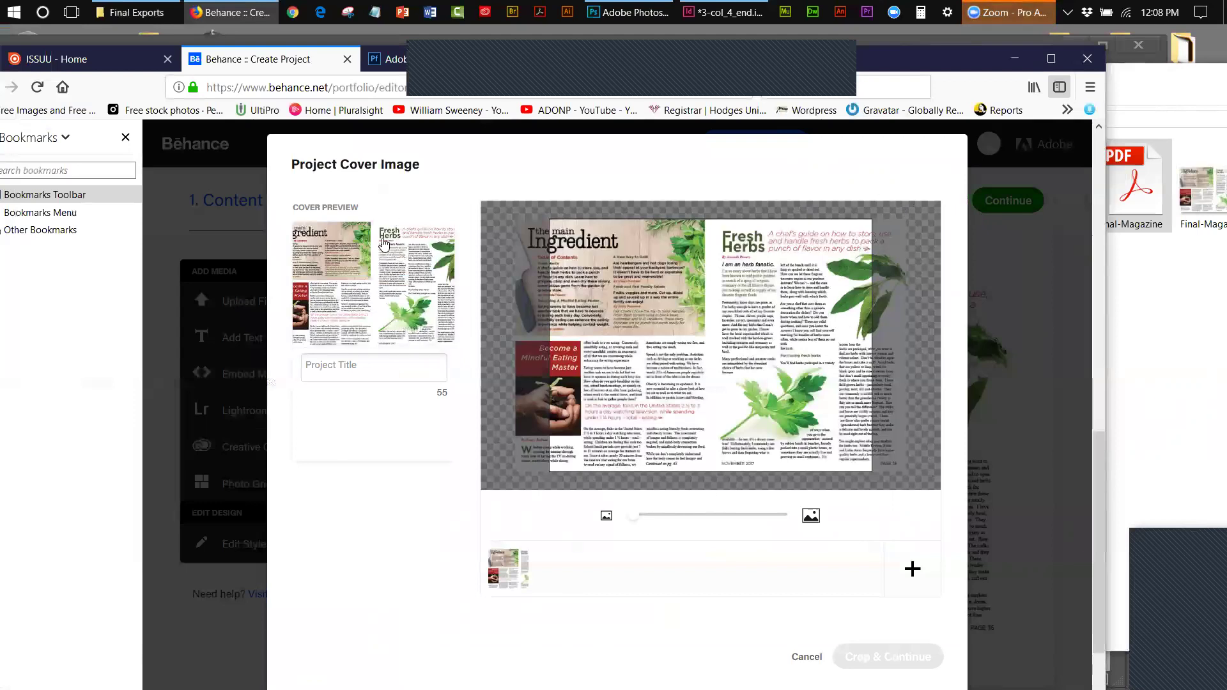
{"action": "left_click", "coordinate": [807, 658]}
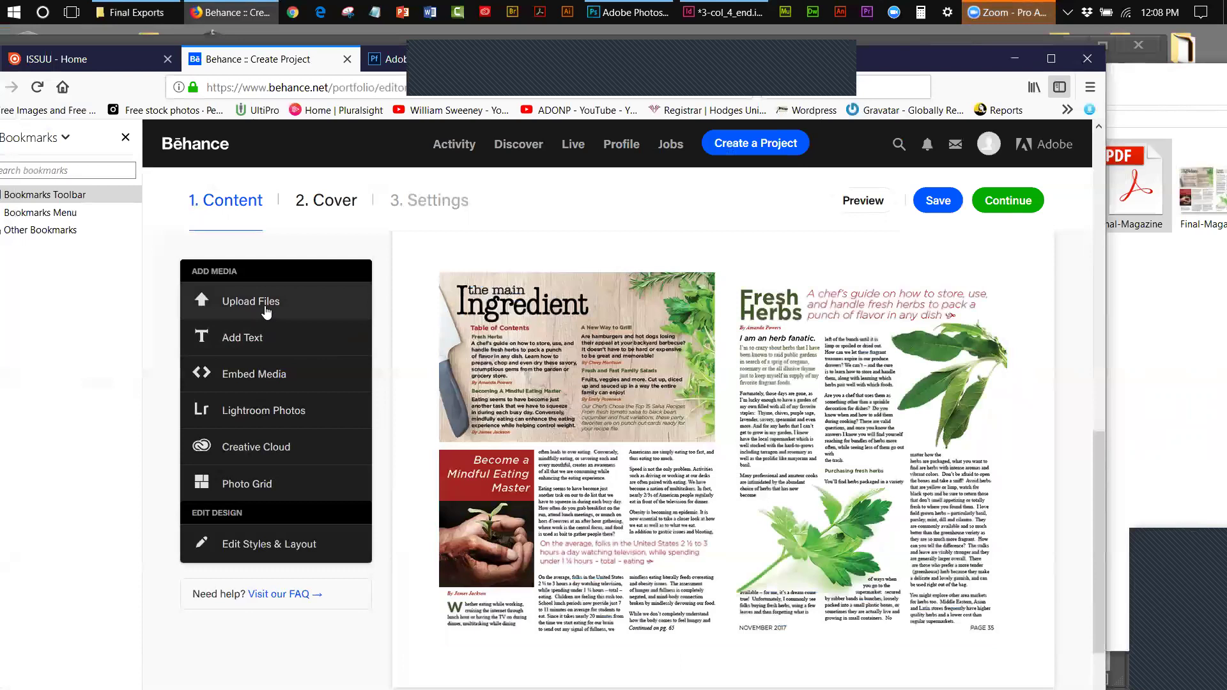
- Add the Final-Magazine3 and Final-Magazine4 spread images from Final Exports to the project content
{"action": "left_click", "coordinate": [264, 305]}
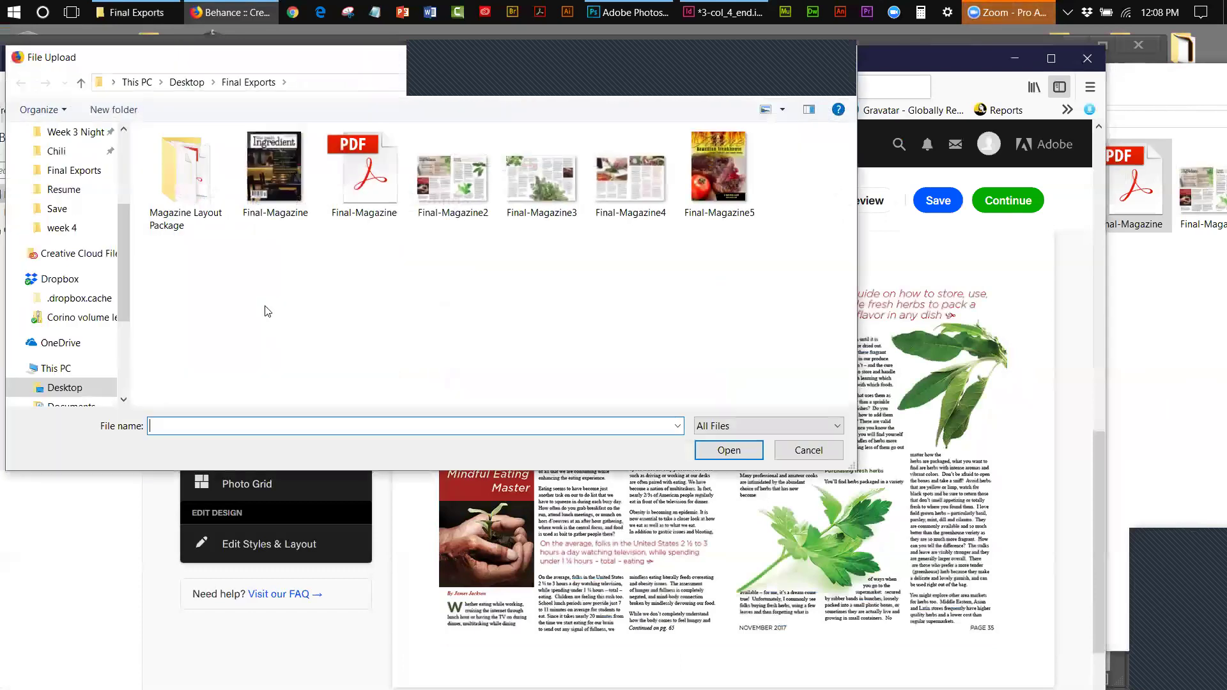
{"action": "left_click", "coordinate": [518, 199]}
{"action": "left_click", "coordinate": [715, 451]}
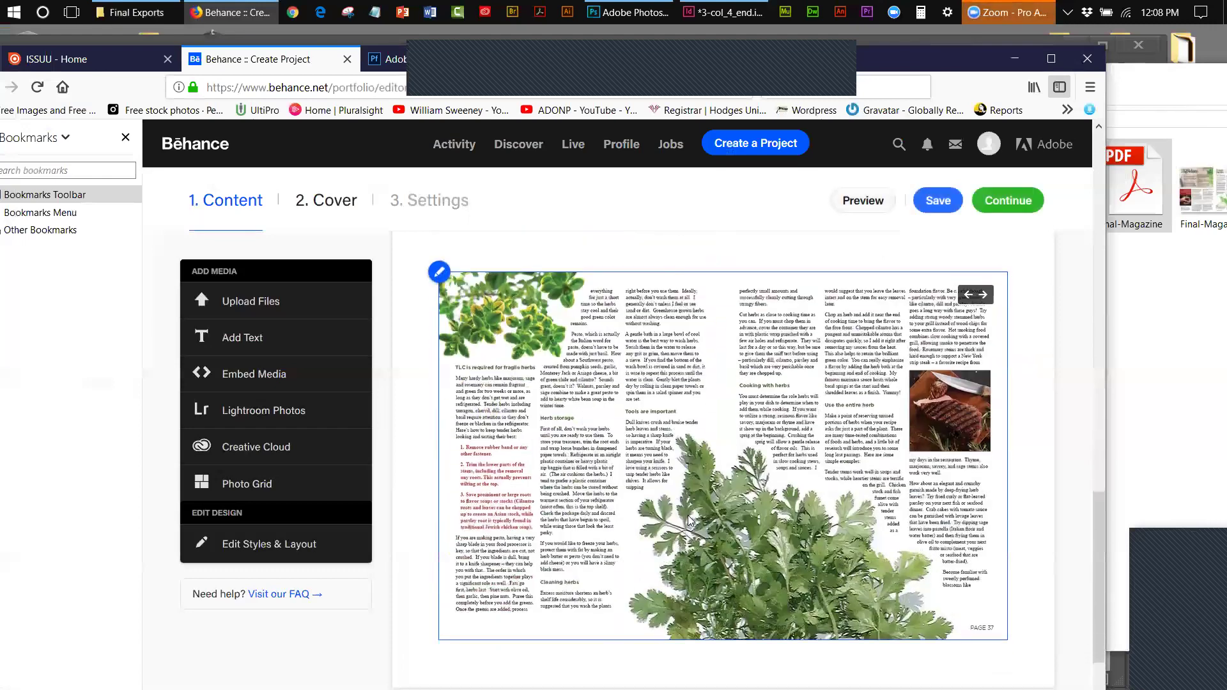
{"action": "left_click", "coordinate": [265, 303]}
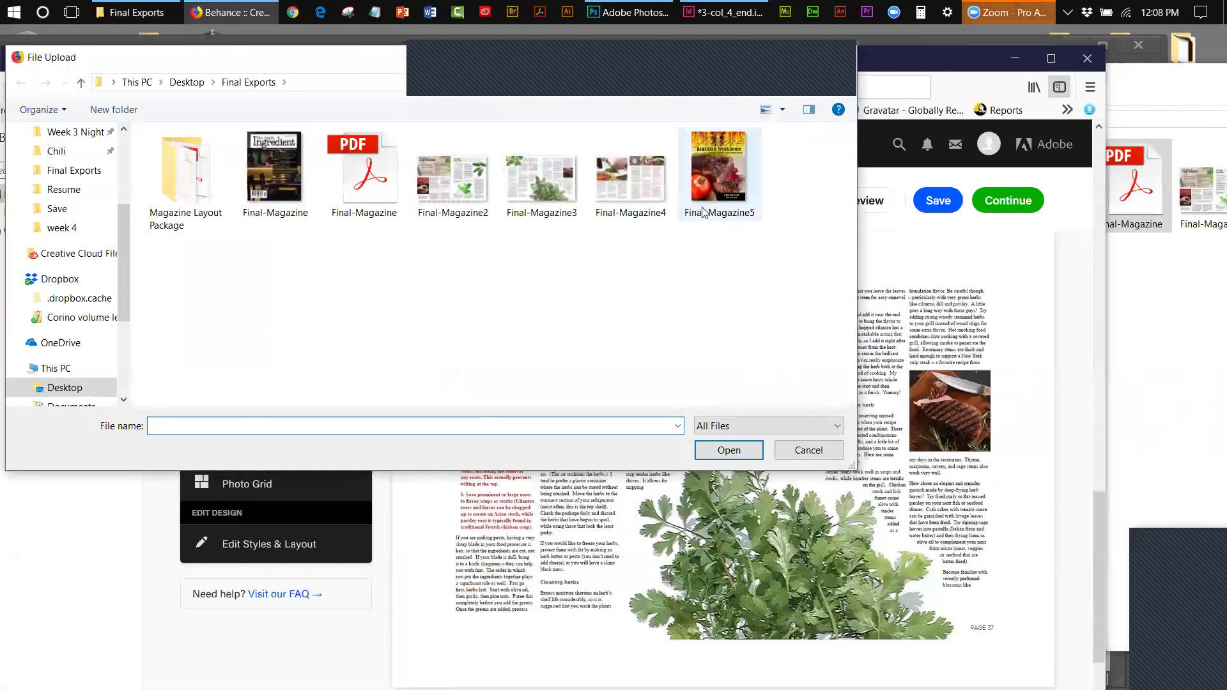
{"action": "left_click", "coordinate": [650, 174]}
{"action": "left_click", "coordinate": [728, 450]}
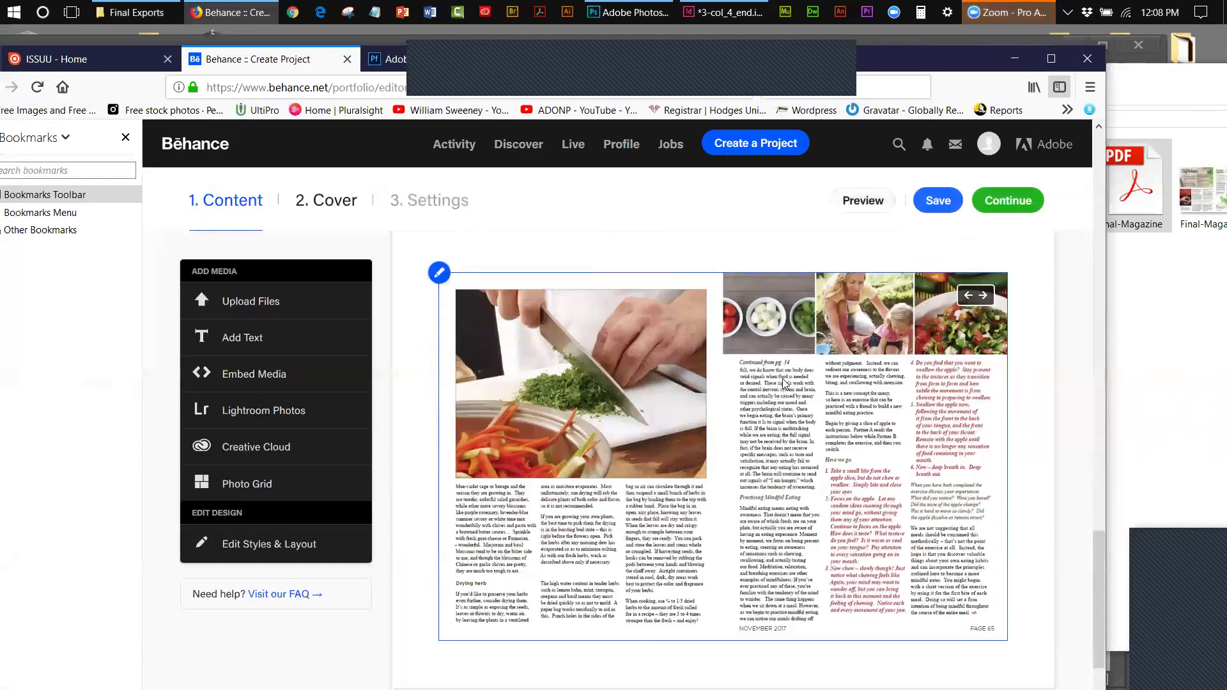
- Add the Final-Magazine5 back cover image from Final Exports to the project content and save the project
{"action": "left_click", "coordinate": [304, 305]}
{"action": "left_click", "coordinate": [718, 157]}
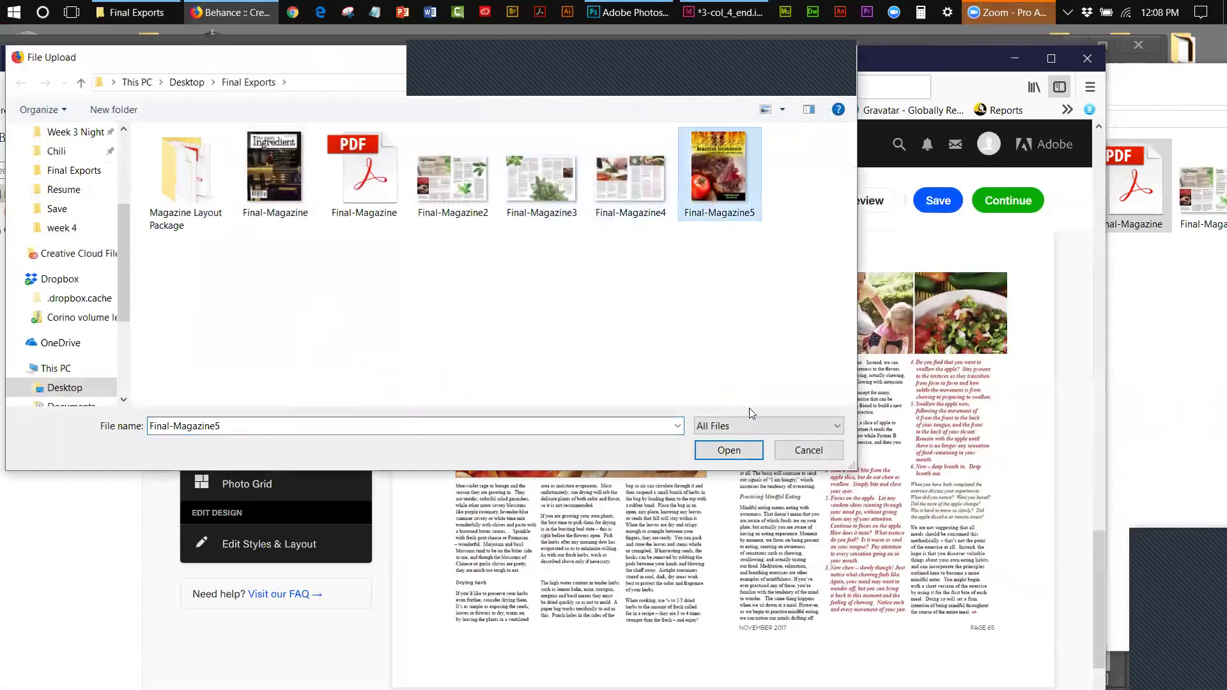
{"action": "left_click", "coordinate": [741, 451]}
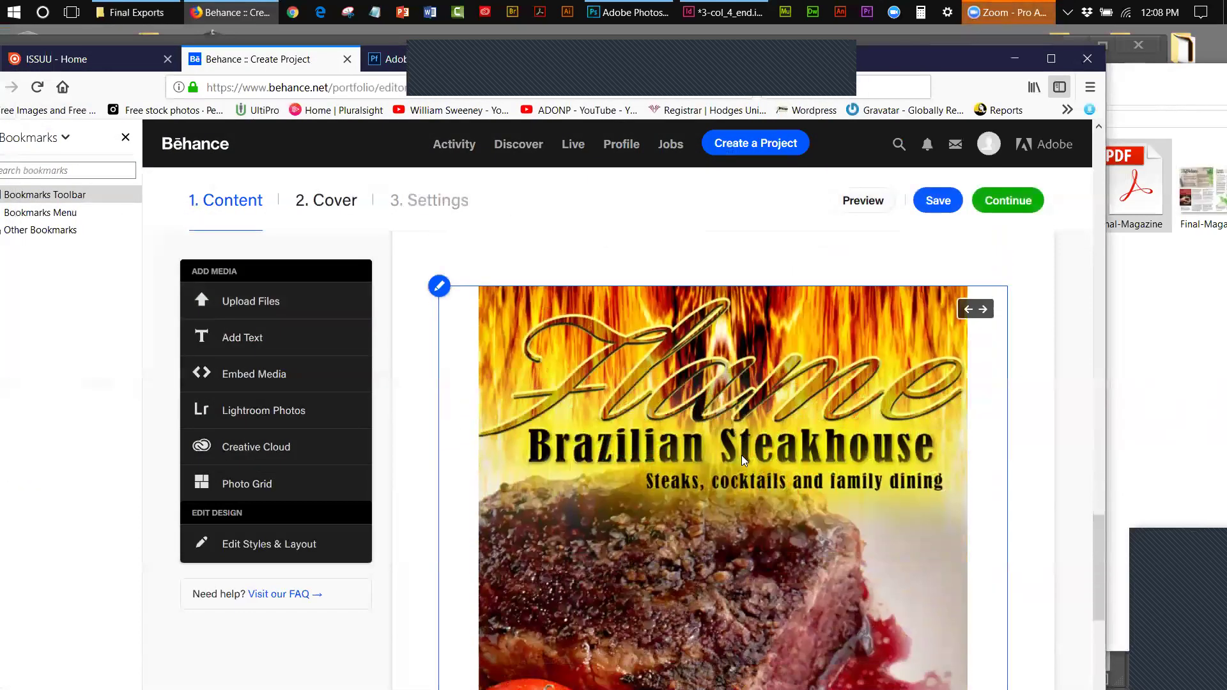
{"action": "left_click", "coordinate": [938, 200]}
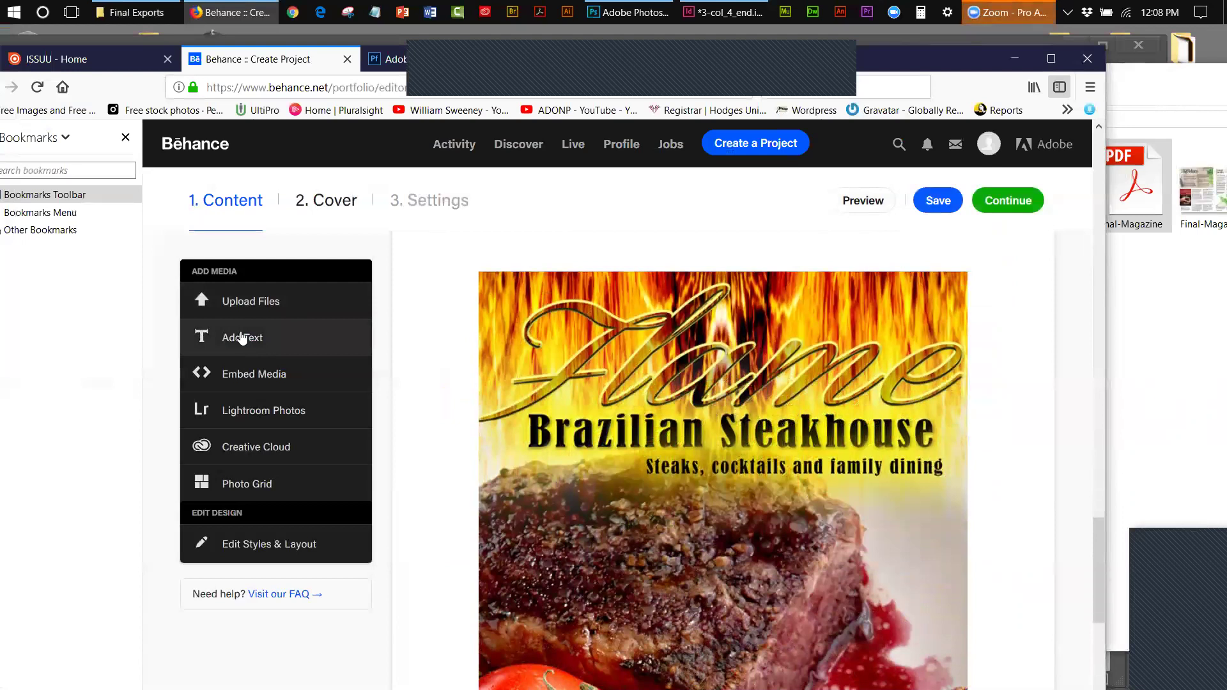
- Preview the Behance project and view the Flame Brazilian Steakhouse back cover enlarged
{"action": "left_click", "coordinate": [850, 203]}
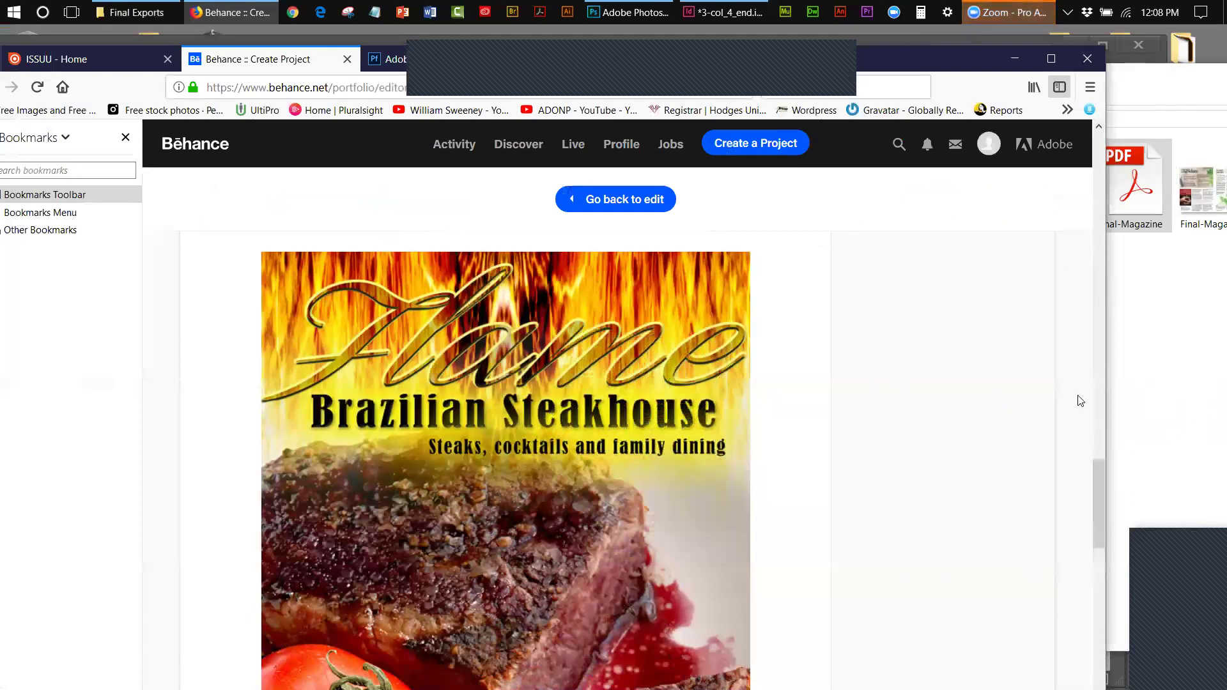
{"action": "left_click_drag", "start_coordinate": [1102, 473], "coordinate": [1134, 469]}
{"action": "left_click", "coordinate": [523, 566]}
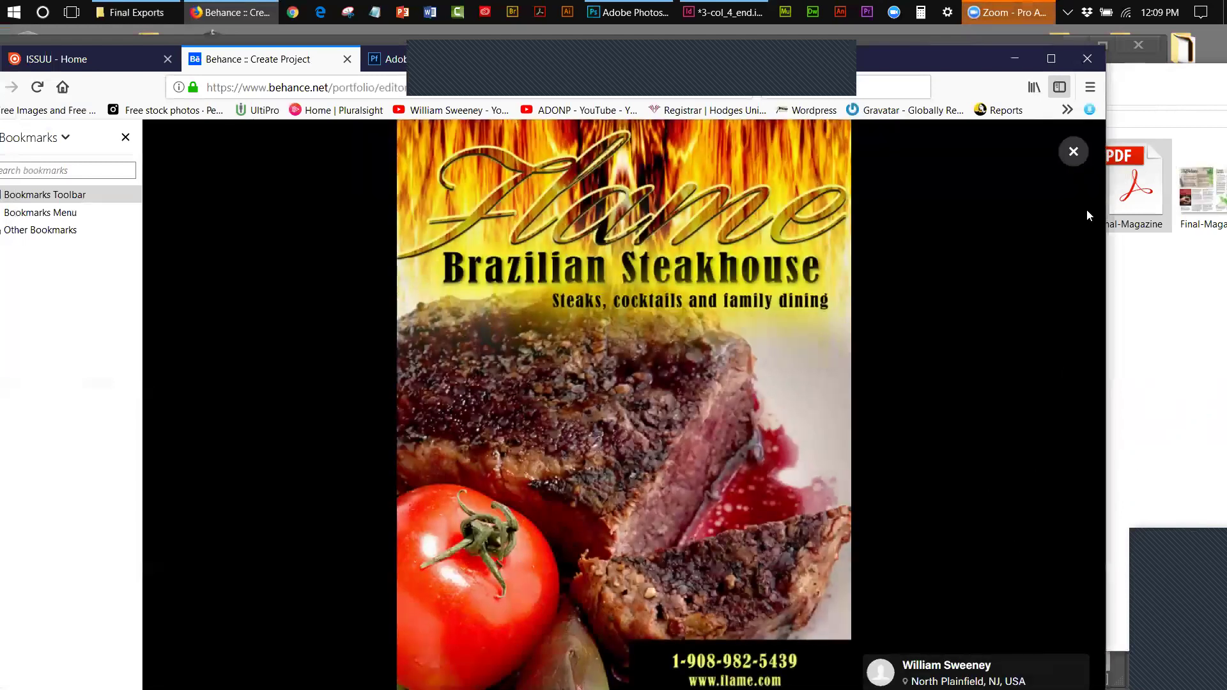
{"action": "left_click", "coordinate": [782, 357]}
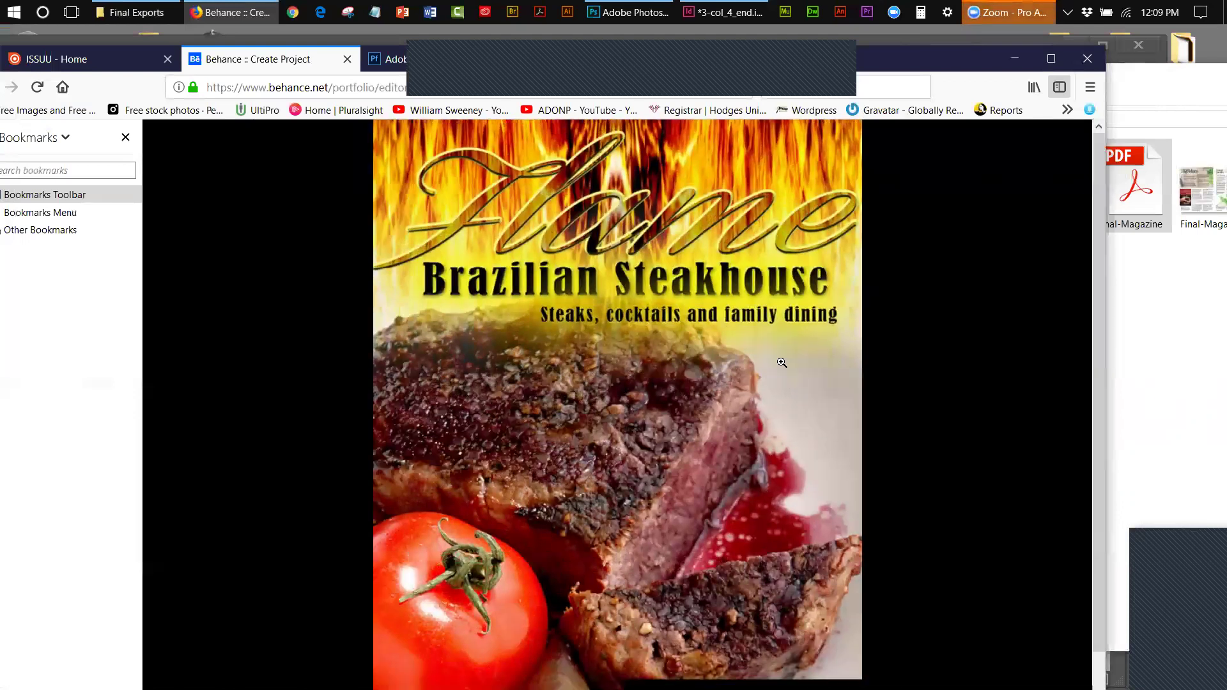
{"action": "scroll", "coordinate": [1099, 484], "scroll_direction": "down", "scroll_amount": 1}
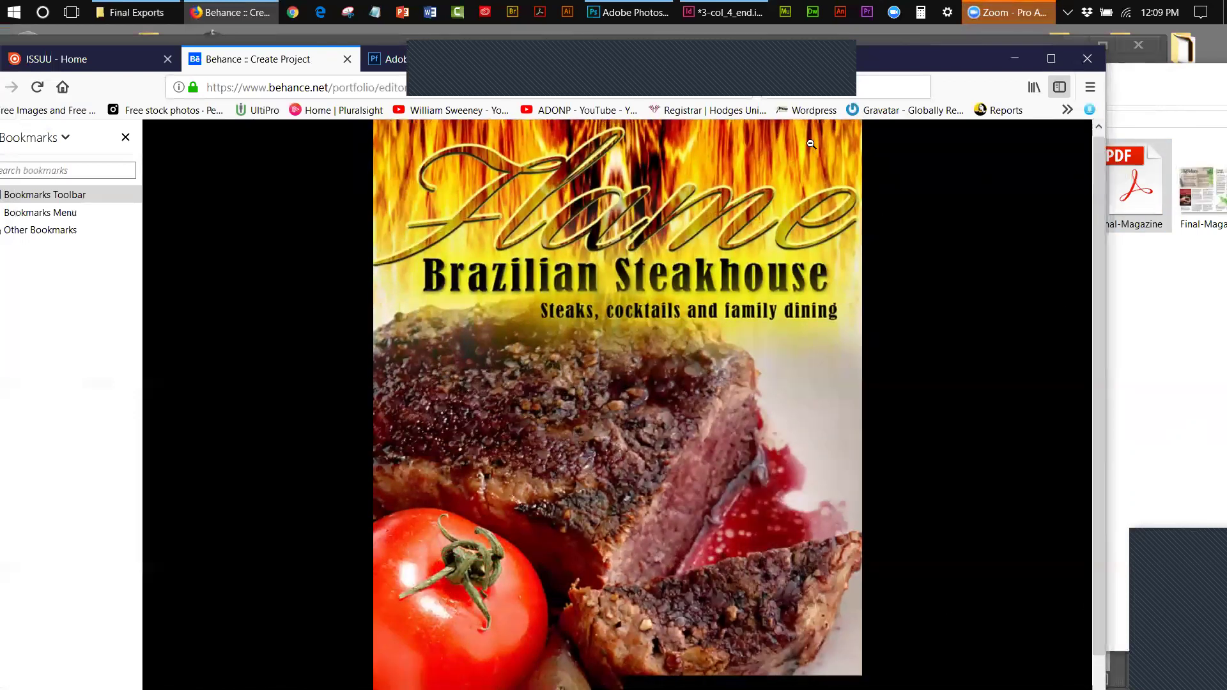
- Switch to the Issuu publisher home page and look over its Explore categories and publishing sections
{"action": "left_click", "coordinate": [123, 58]}
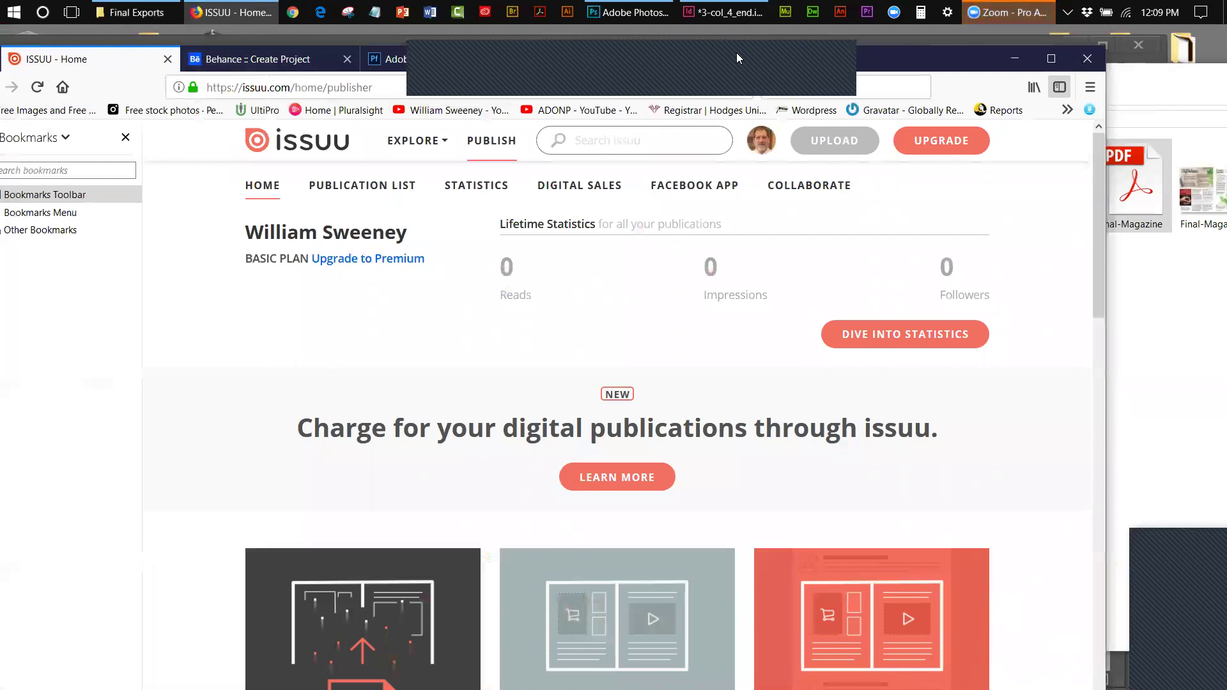
{"action": "left_click_drag", "start_coordinate": [736, 53], "coordinate": [764, 45]}
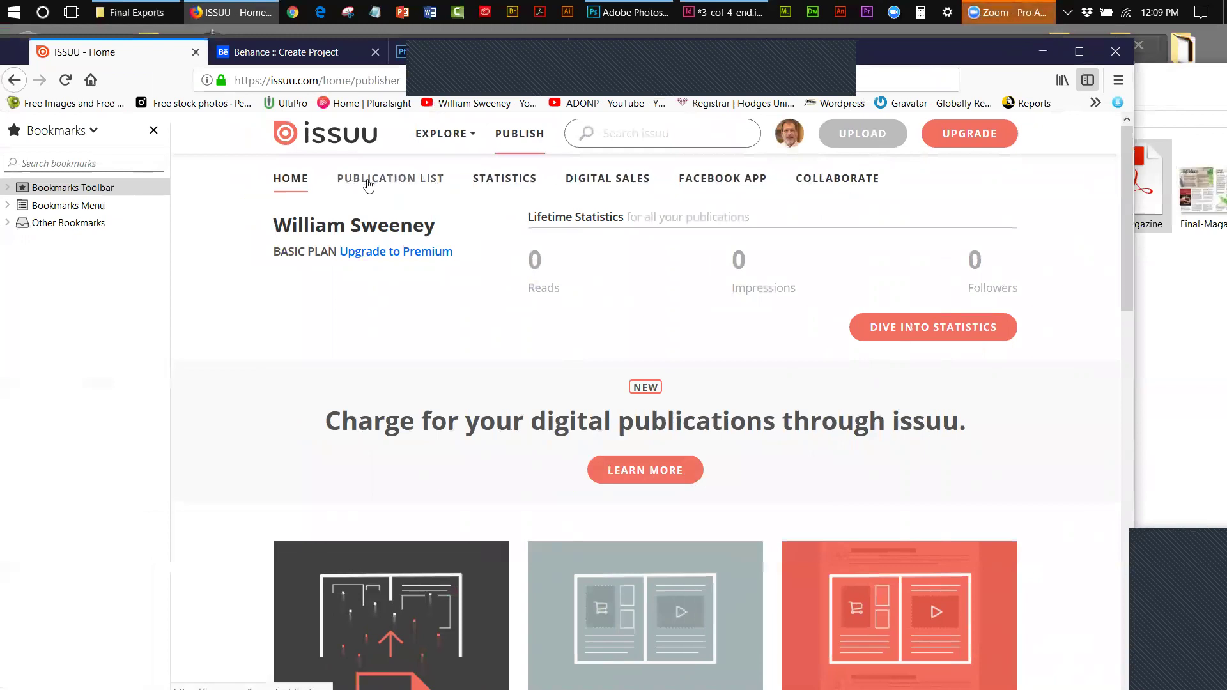
{"action": "left_click_drag", "start_coordinate": [1127, 190], "coordinate": [1155, 120]}
{"action": "mouse_move", "coordinate": [441, 136]}
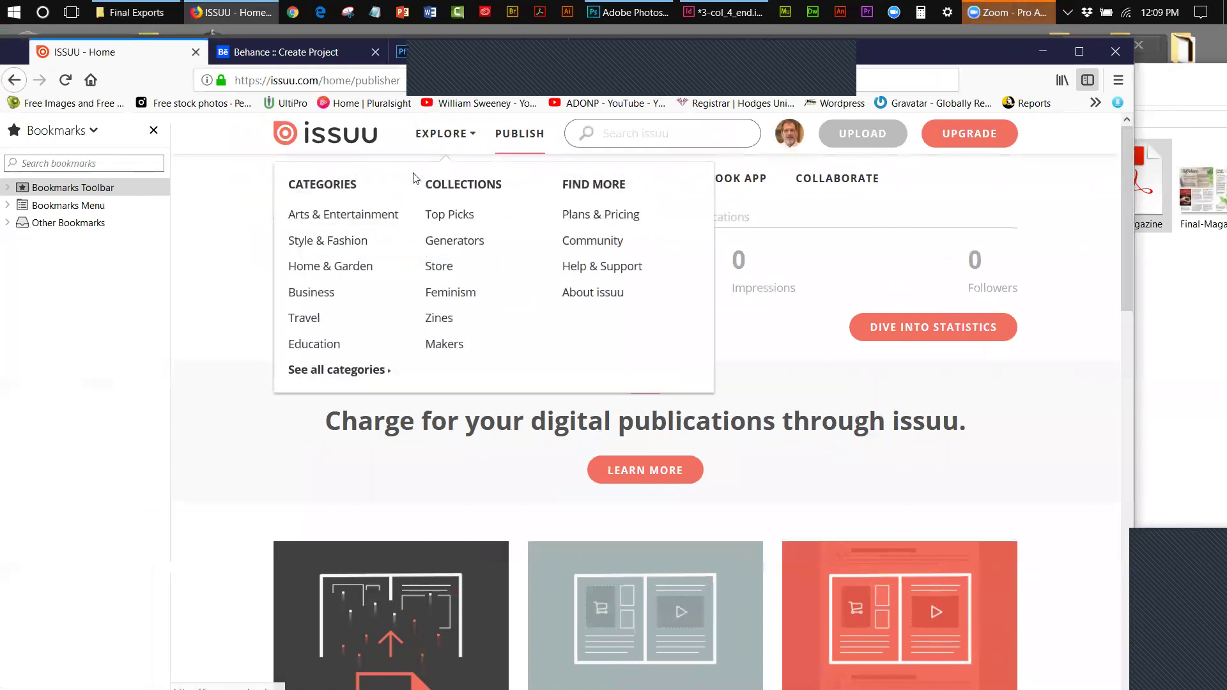
{"action": "left_click", "coordinate": [533, 134]}
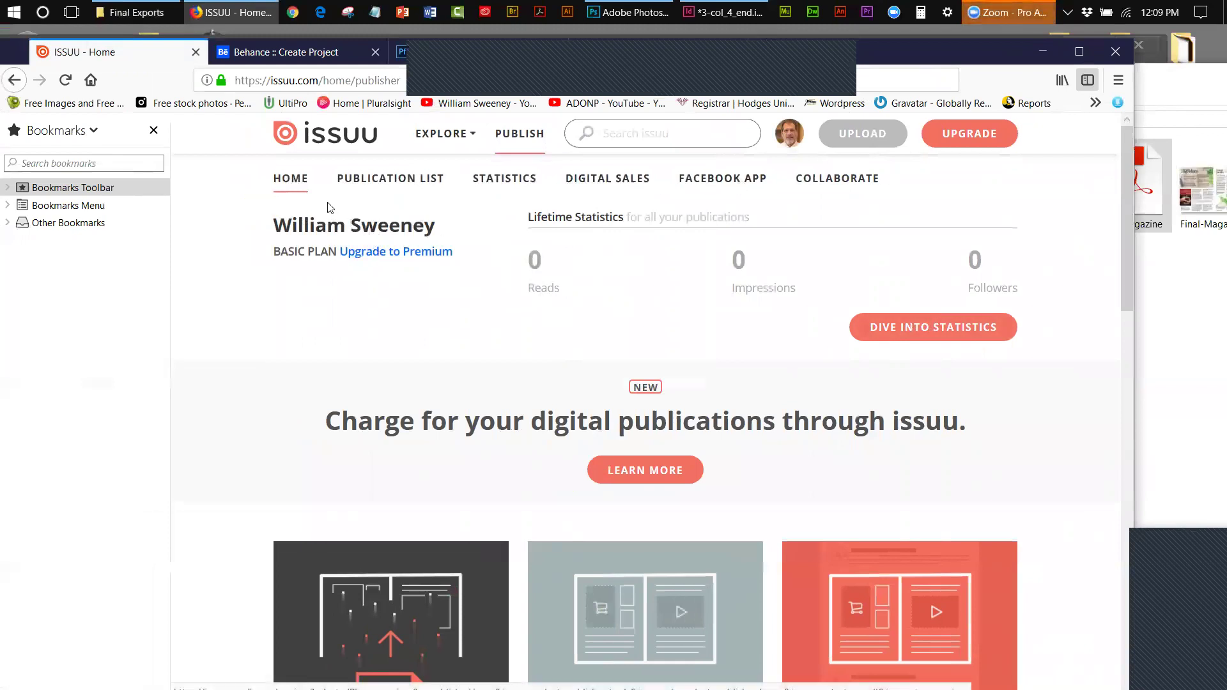
{"action": "left_click", "coordinate": [292, 187]}
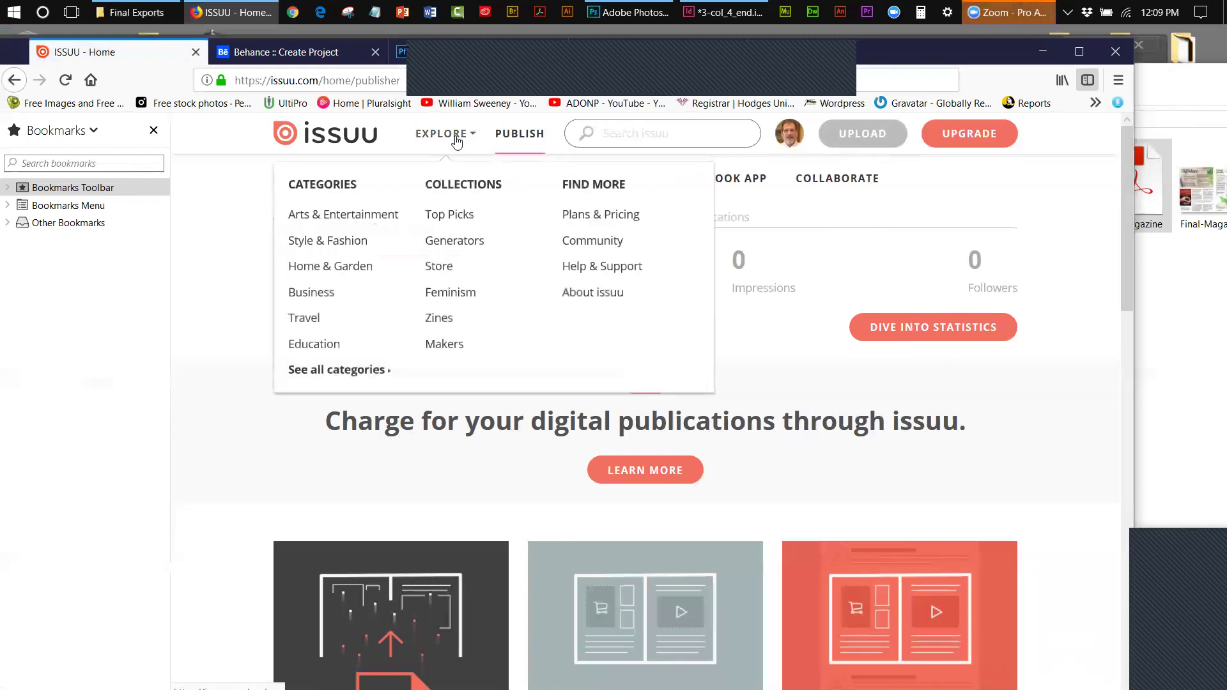
{"action": "left_click", "coordinate": [509, 136]}
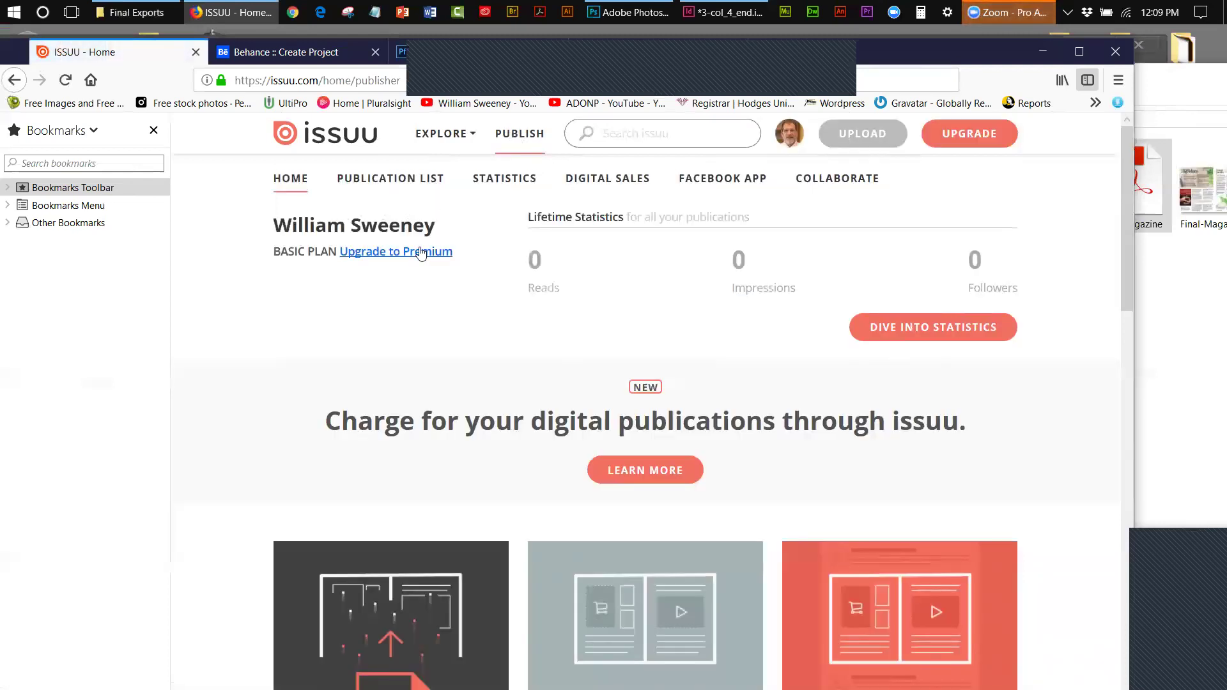
{"action": "left_click_drag", "start_coordinate": [1132, 195], "coordinate": [1141, 141]}
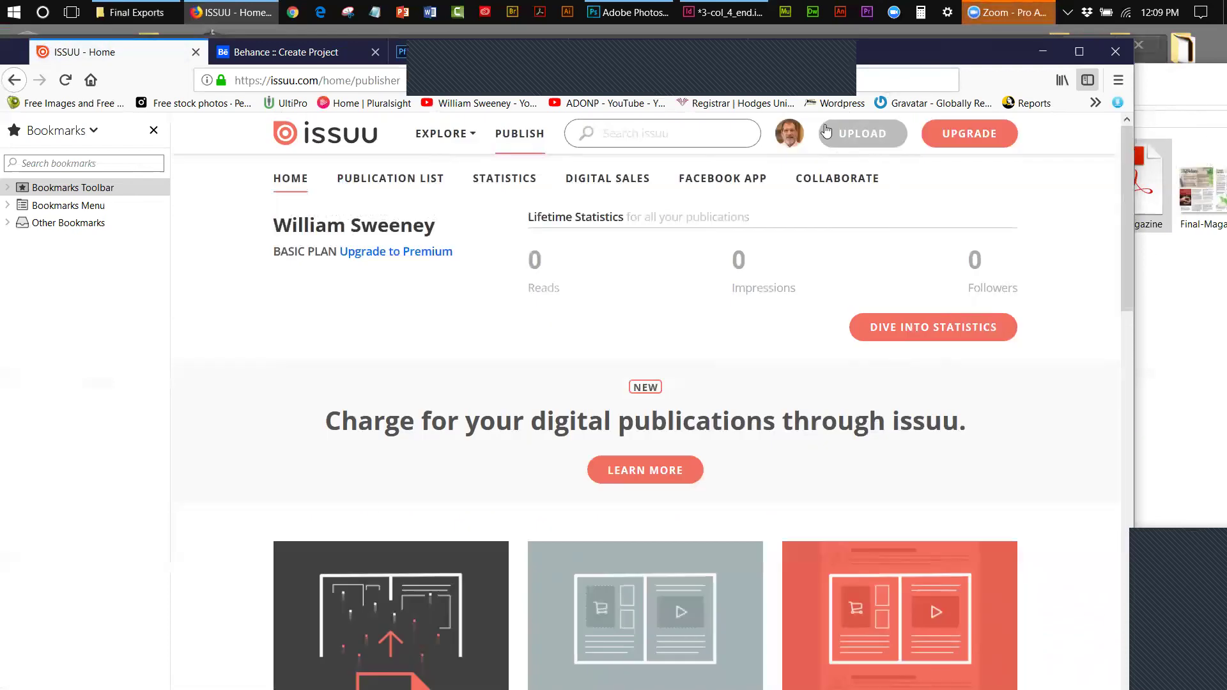
- View Issuu's page for uploading a document, return to the publisher home, and look over the account options
{"action": "left_click", "coordinate": [846, 138]}
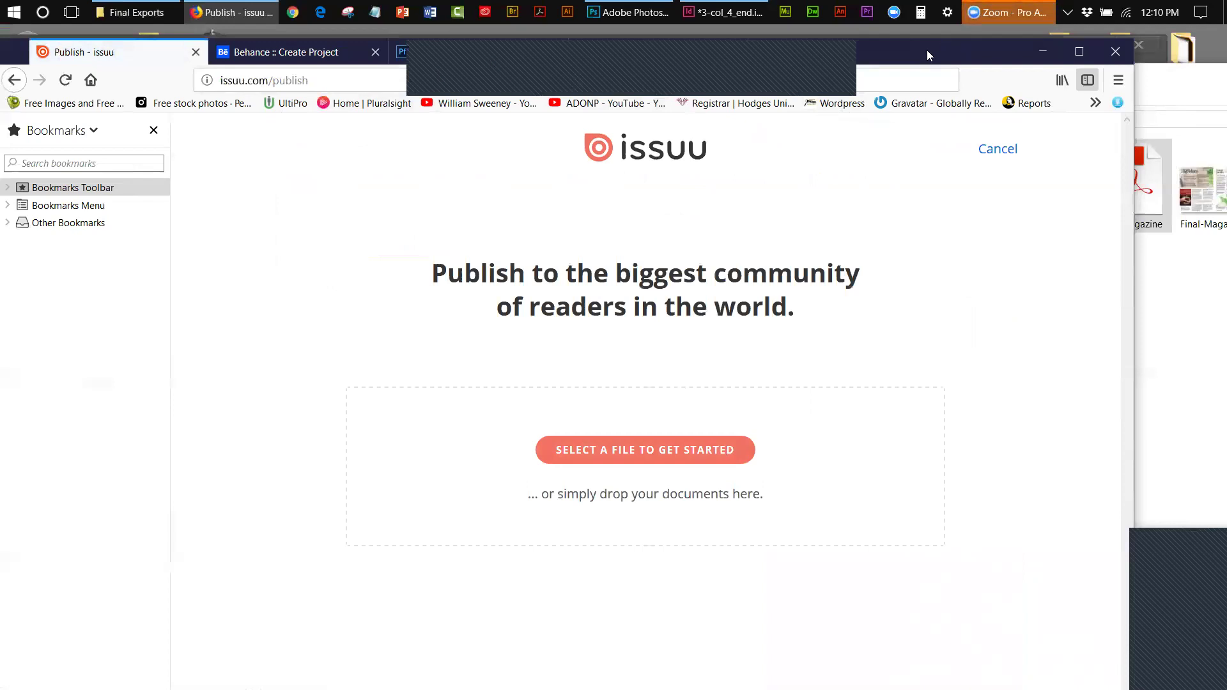
{"action": "left_click", "coordinate": [16, 81]}
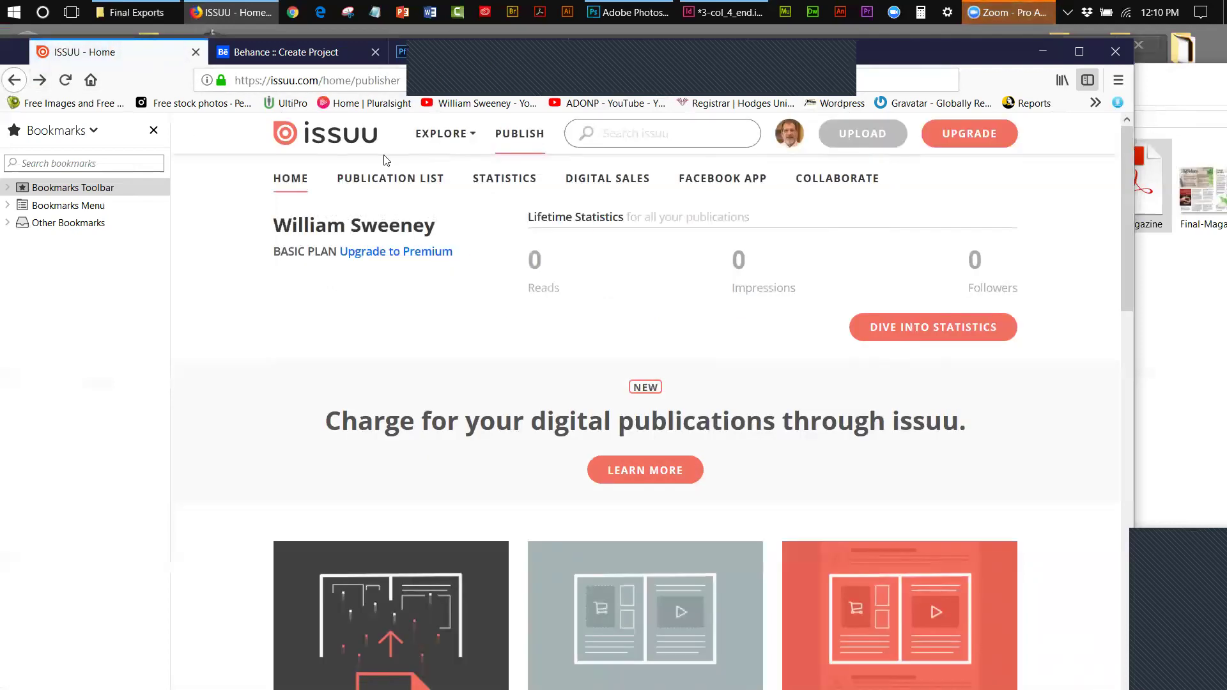
{"action": "mouse_move", "coordinate": [441, 134]}
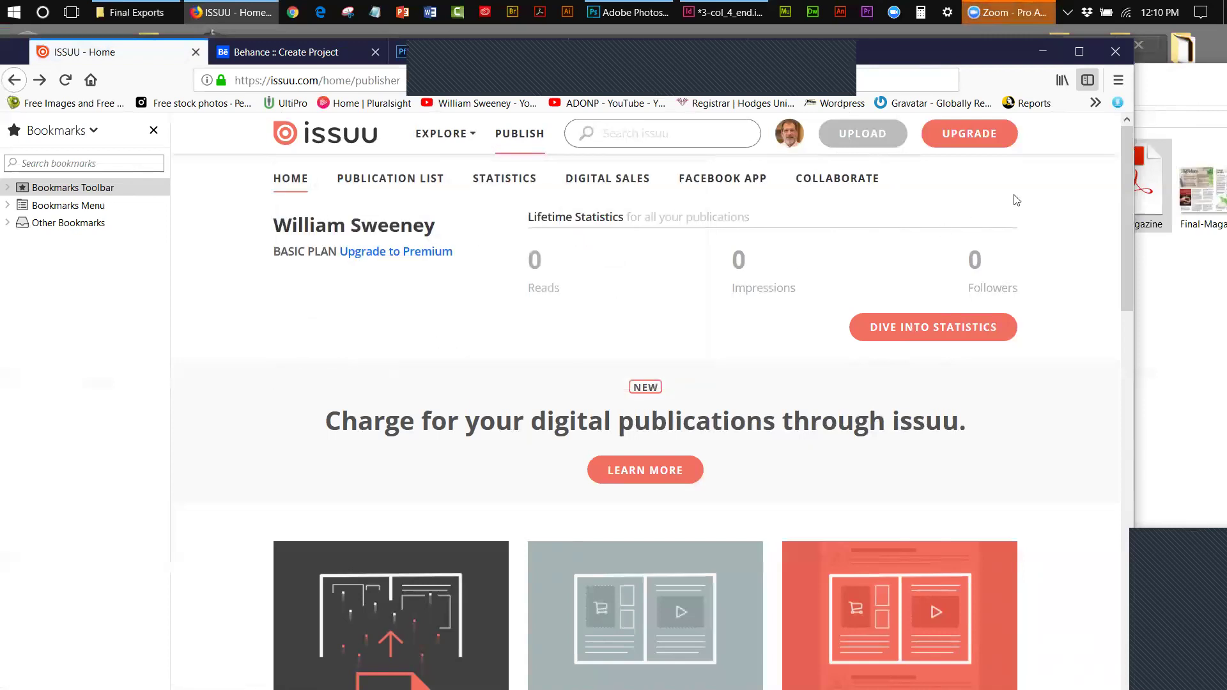
{"action": "mouse_move", "coordinate": [796, 144]}
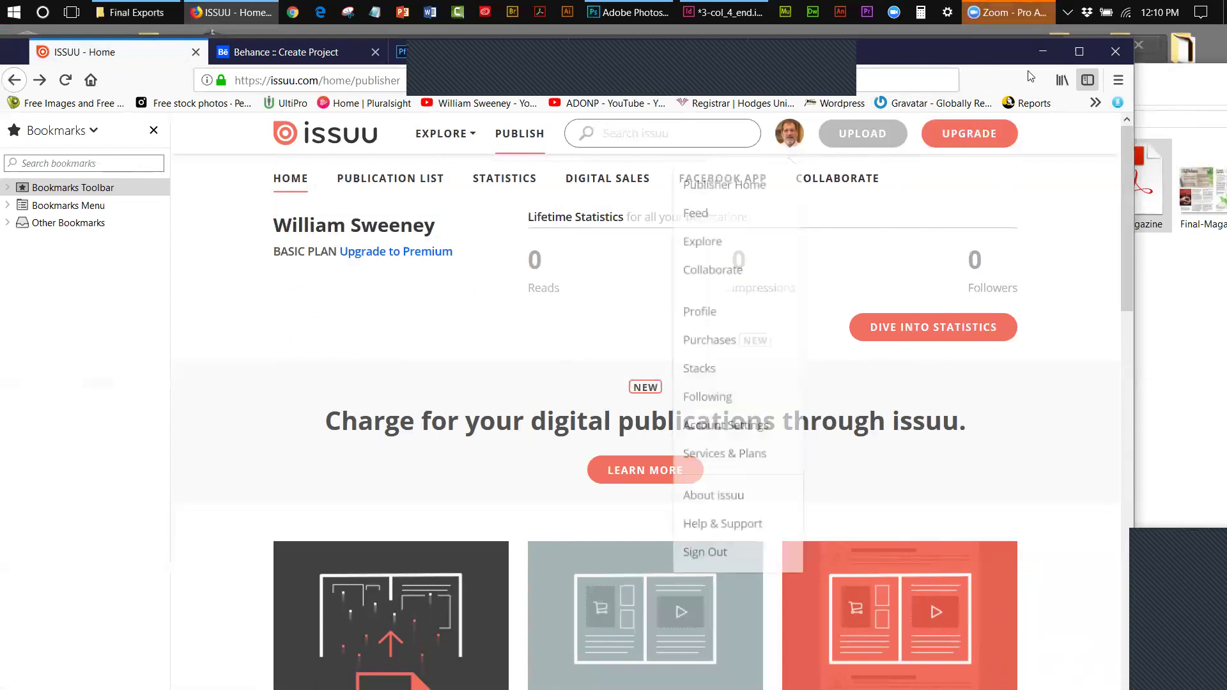
{"action": "left_click_drag", "start_coordinate": [819, 67], "coordinate": [846, 69]}
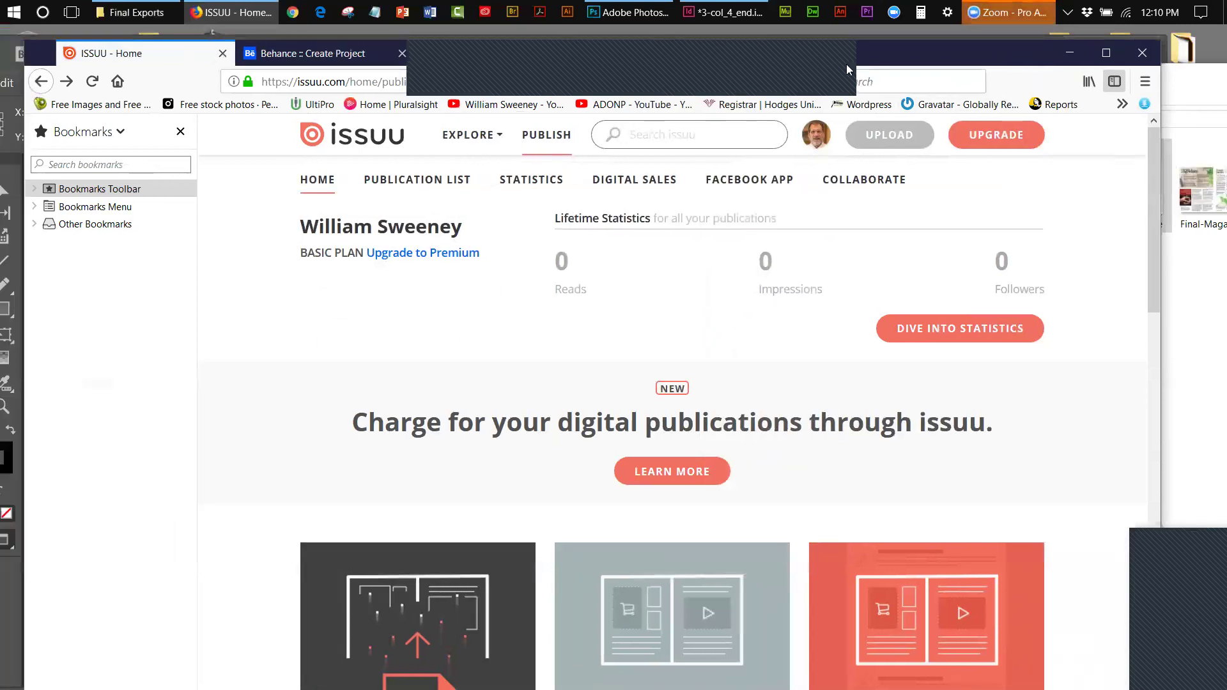
- Return to Behance, leave the enlarged project preview for the profile page, and start a new project
{"action": "left_click", "coordinate": [343, 54]}
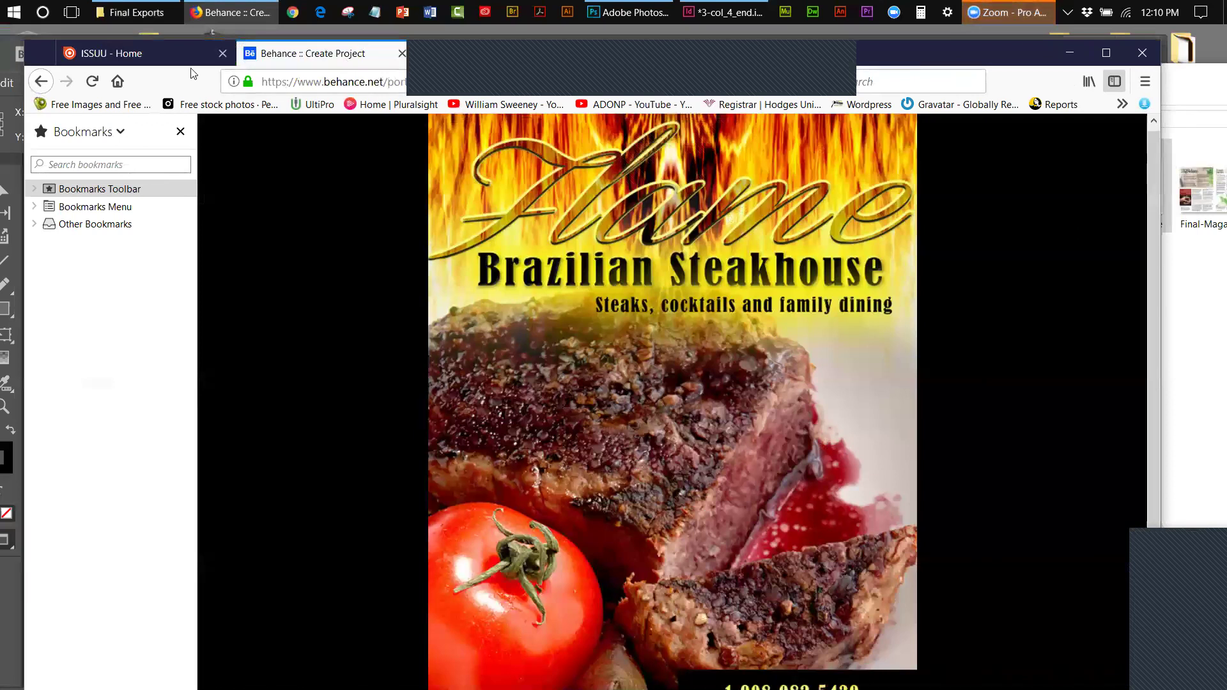
{"action": "left_click", "coordinate": [41, 81]}
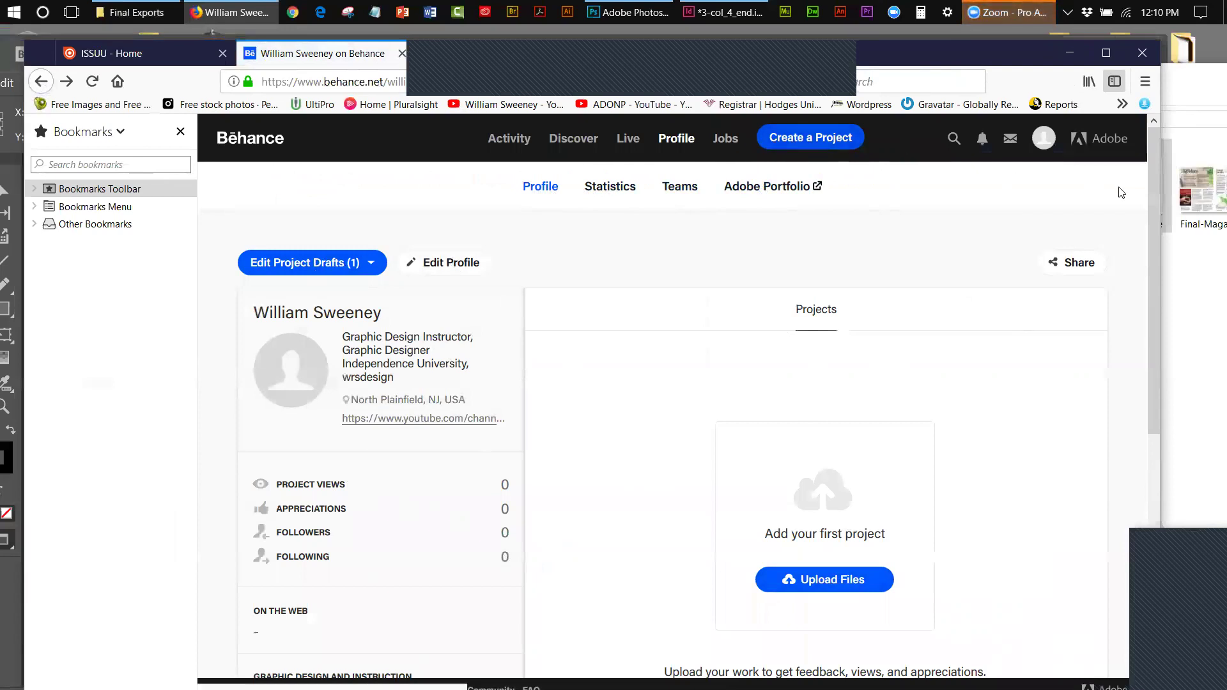
{"action": "left_click_drag", "start_coordinate": [1154, 220], "coordinate": [1207, 199]}
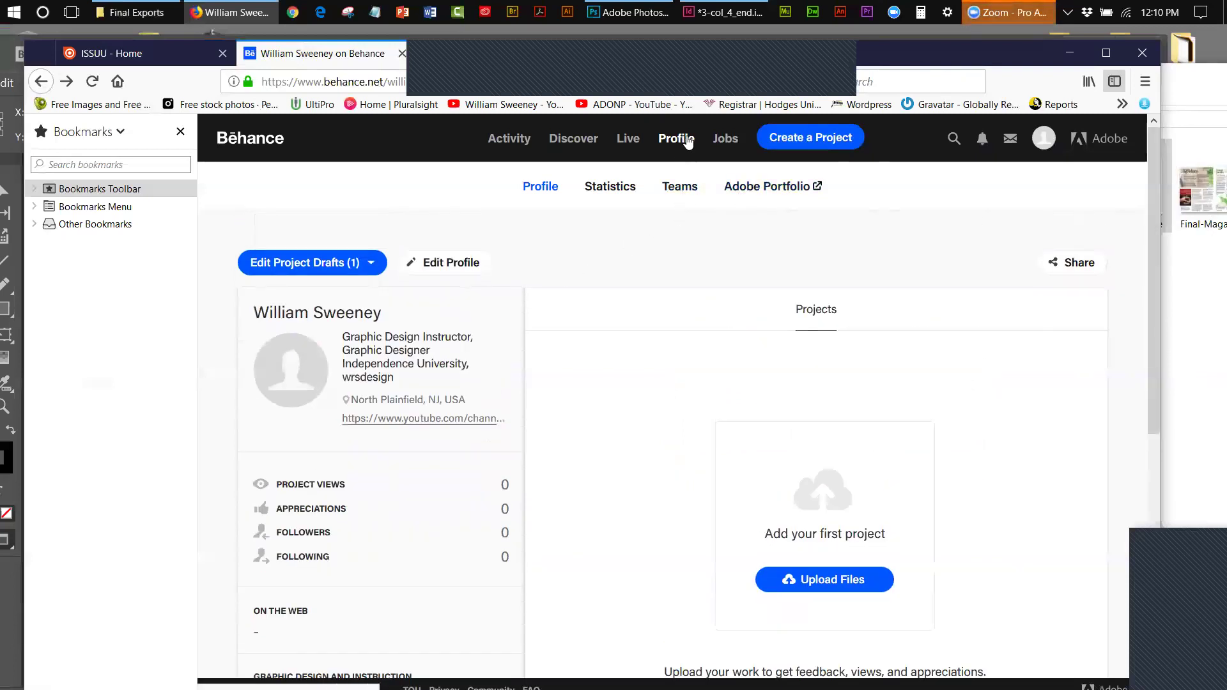
{"action": "left_click", "coordinate": [849, 140]}
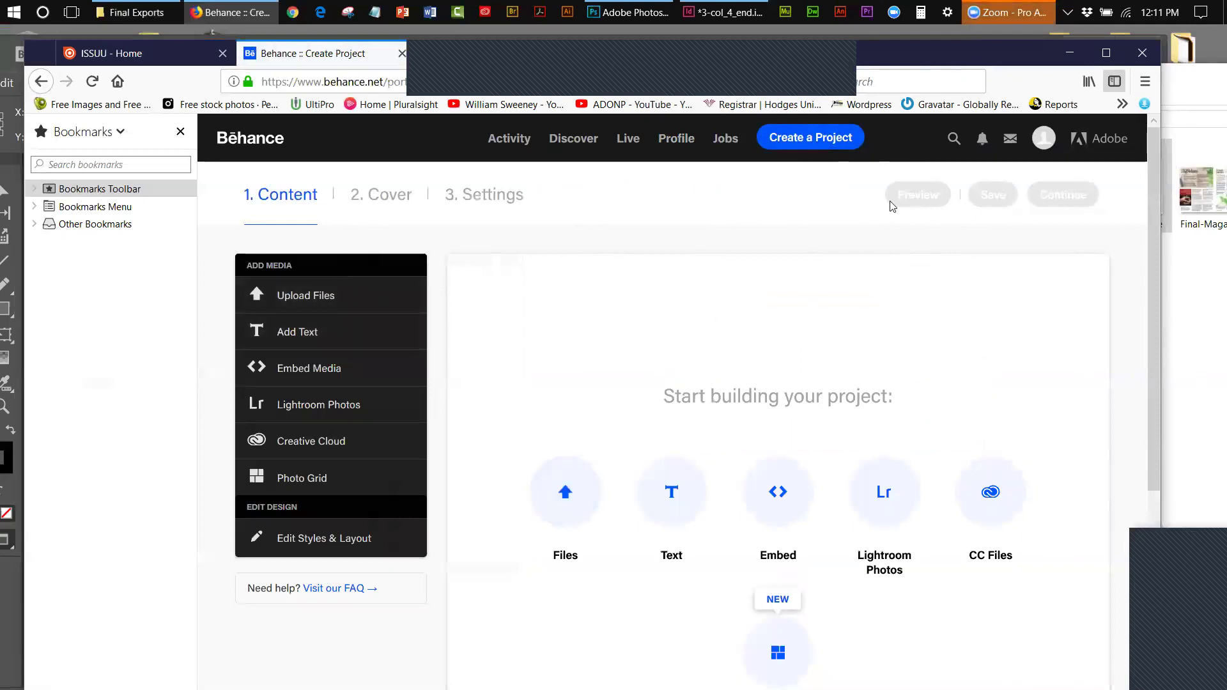
{"action": "left_click", "coordinate": [285, 296]}
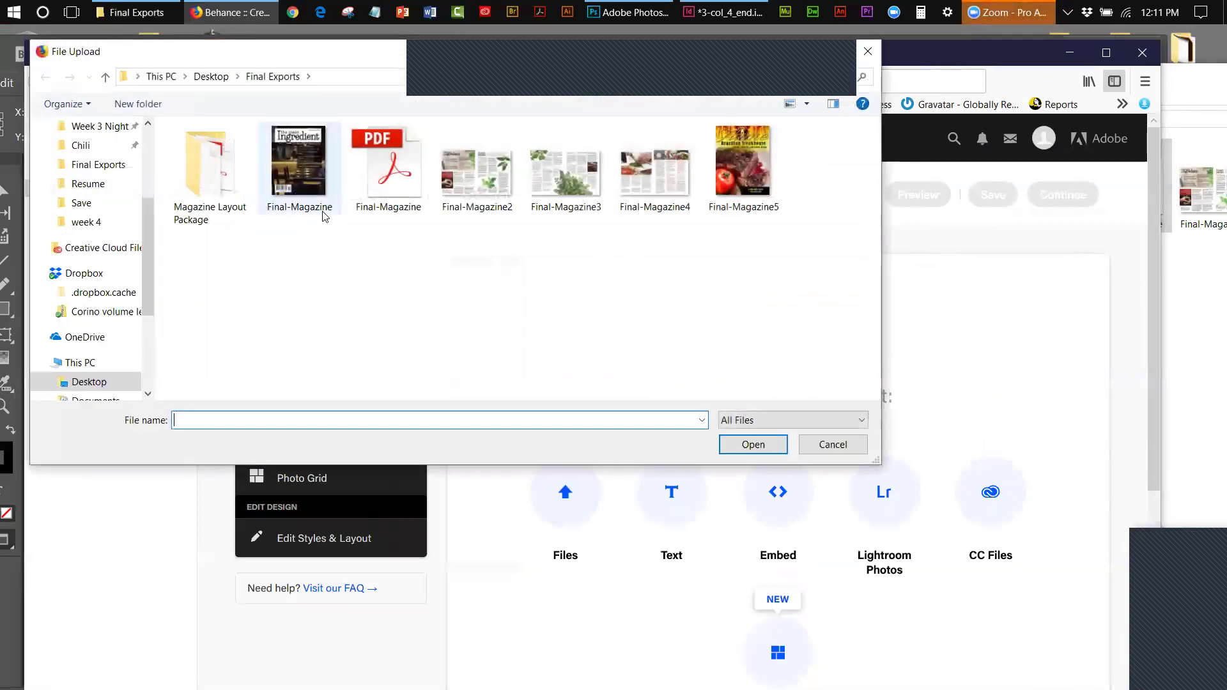
{"action": "left_click", "coordinate": [827, 444]}
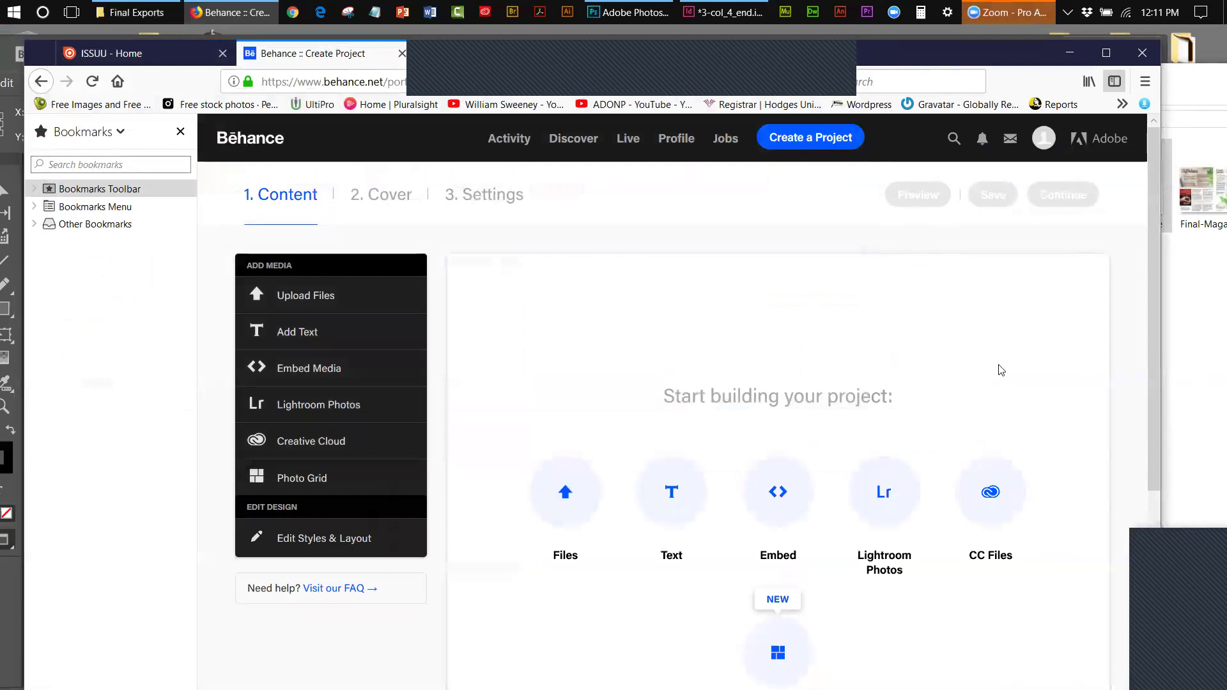
{"action": "scroll", "coordinate": [1153, 256], "scroll_direction": "down", "scroll_amount": 5}
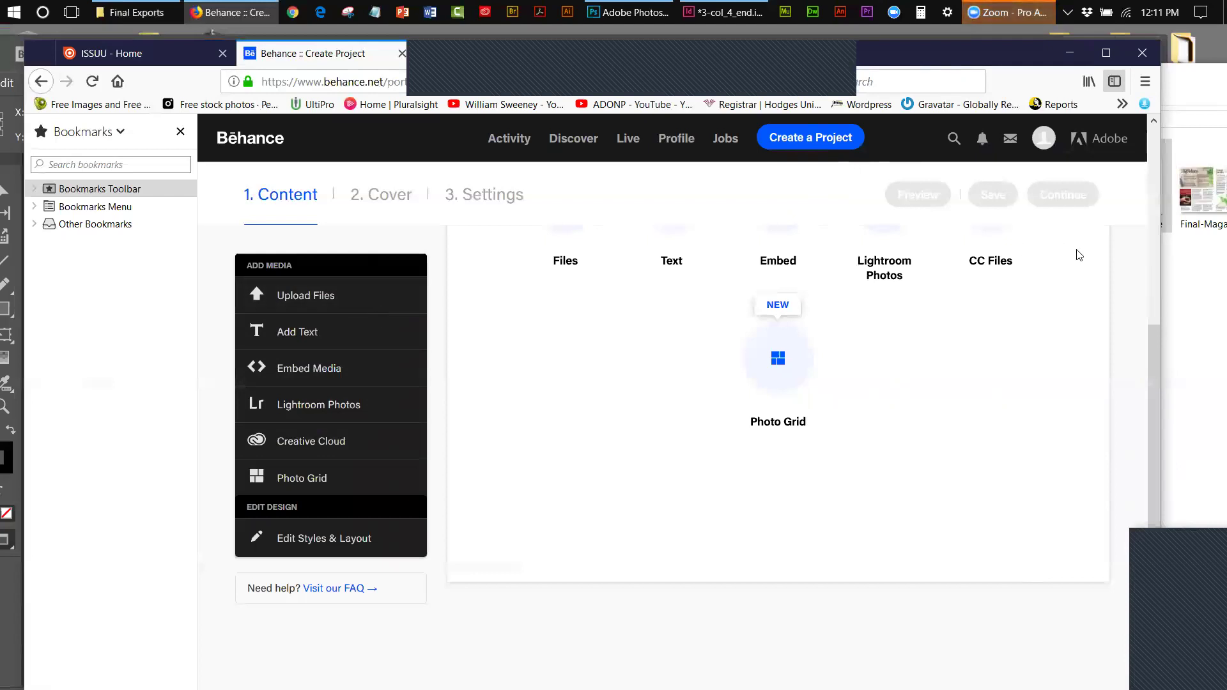
{"action": "scroll", "coordinate": [1149, 345], "scroll_direction": "up", "scroll_amount": 5}
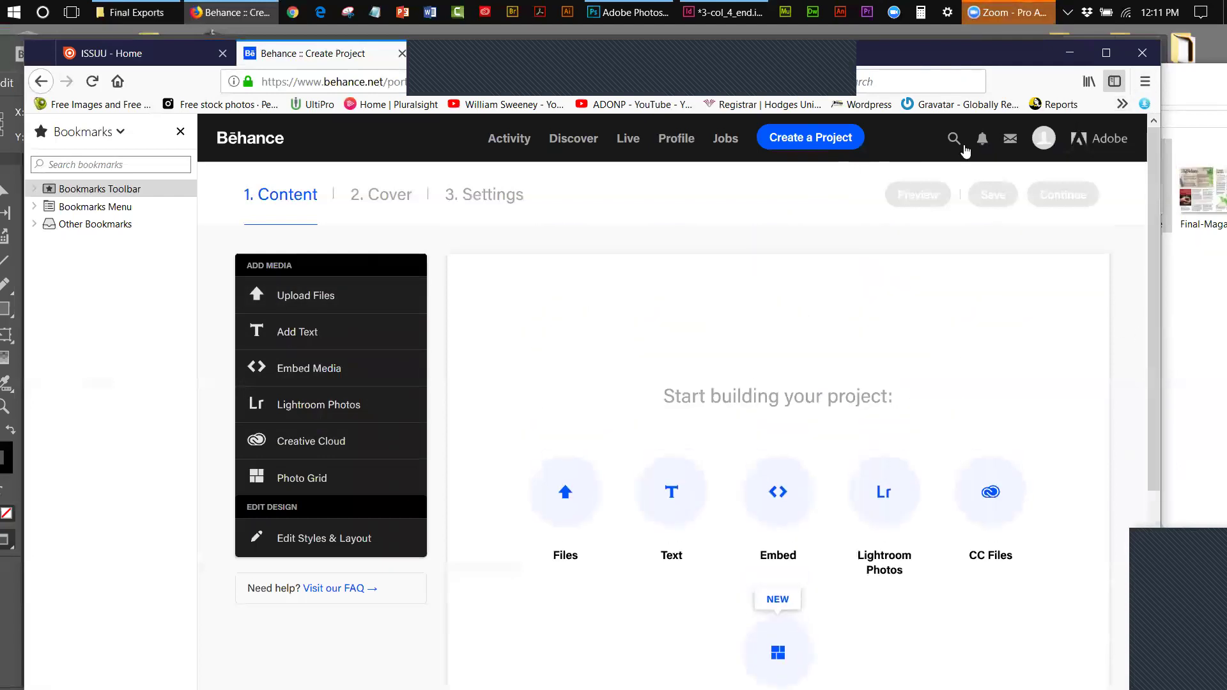
- View the Behance activity feed and return to the profile page
{"action": "left_click", "coordinate": [522, 142]}
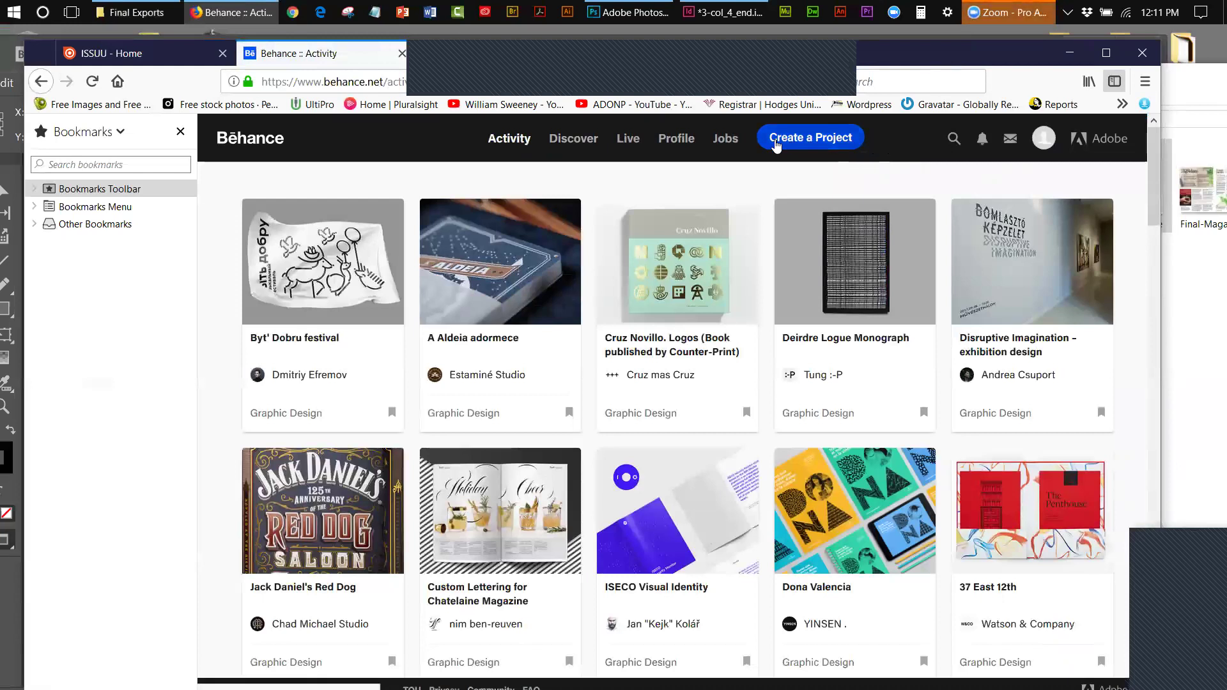
{"action": "left_click", "coordinate": [673, 145]}
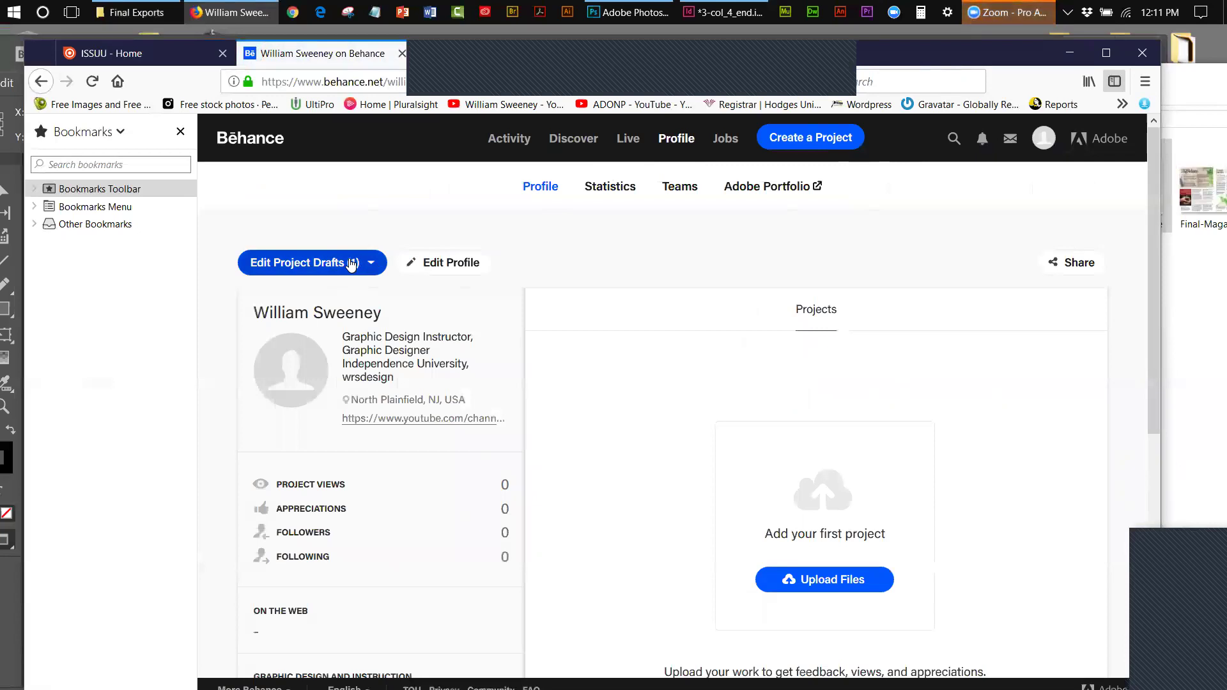
- Start the first project from the profile page and upload the Final-Magazine front cover image from Final Exports
{"action": "left_click_drag", "start_coordinate": [1151, 230], "coordinate": [1159, 326]}
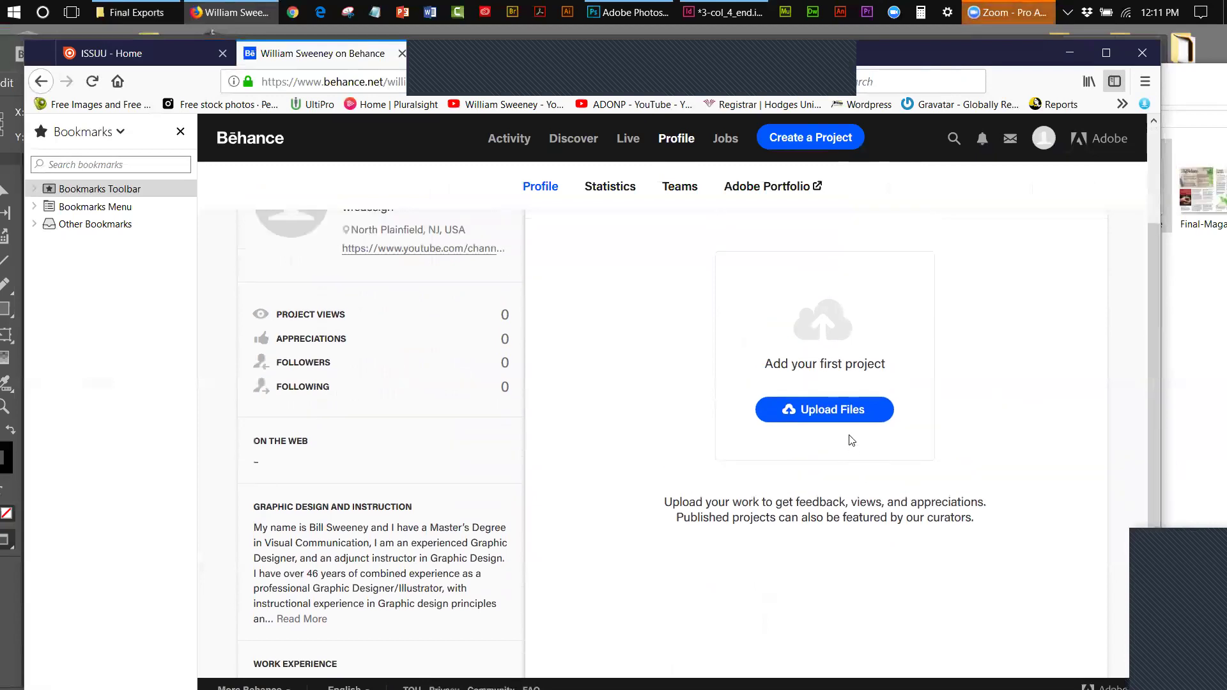
{"action": "left_click", "coordinate": [828, 415]}
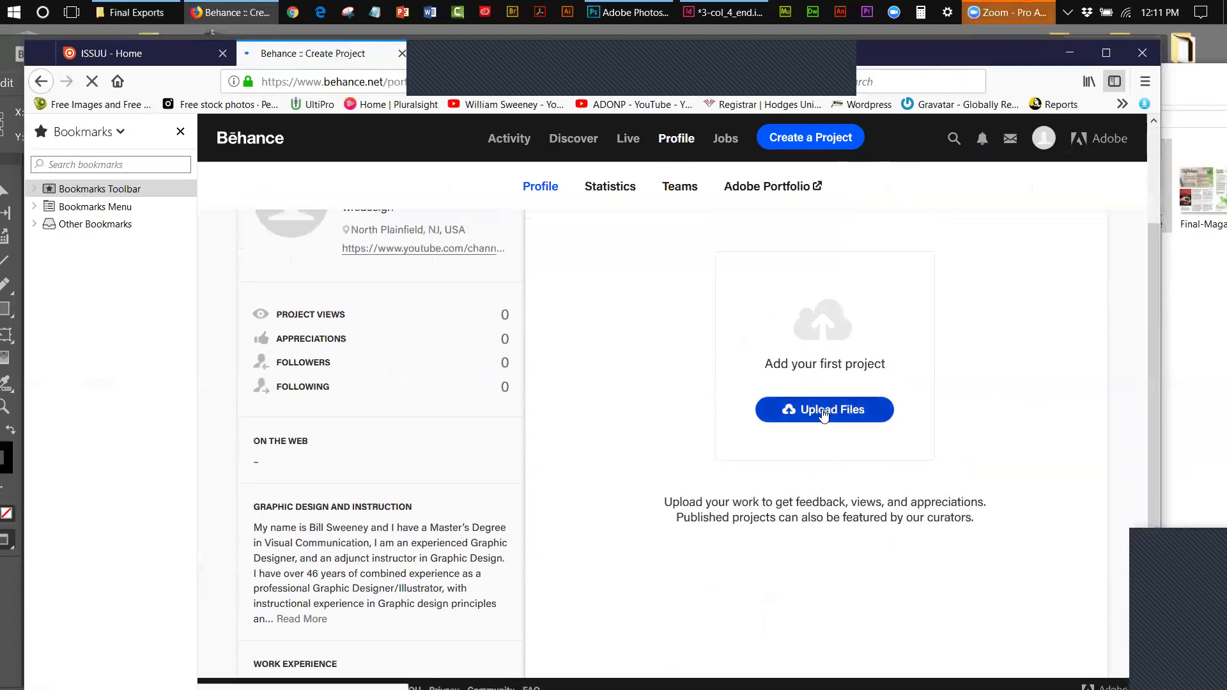
{"action": "left_click", "coordinate": [564, 497]}
{"action": "left_click", "coordinate": [299, 168]}
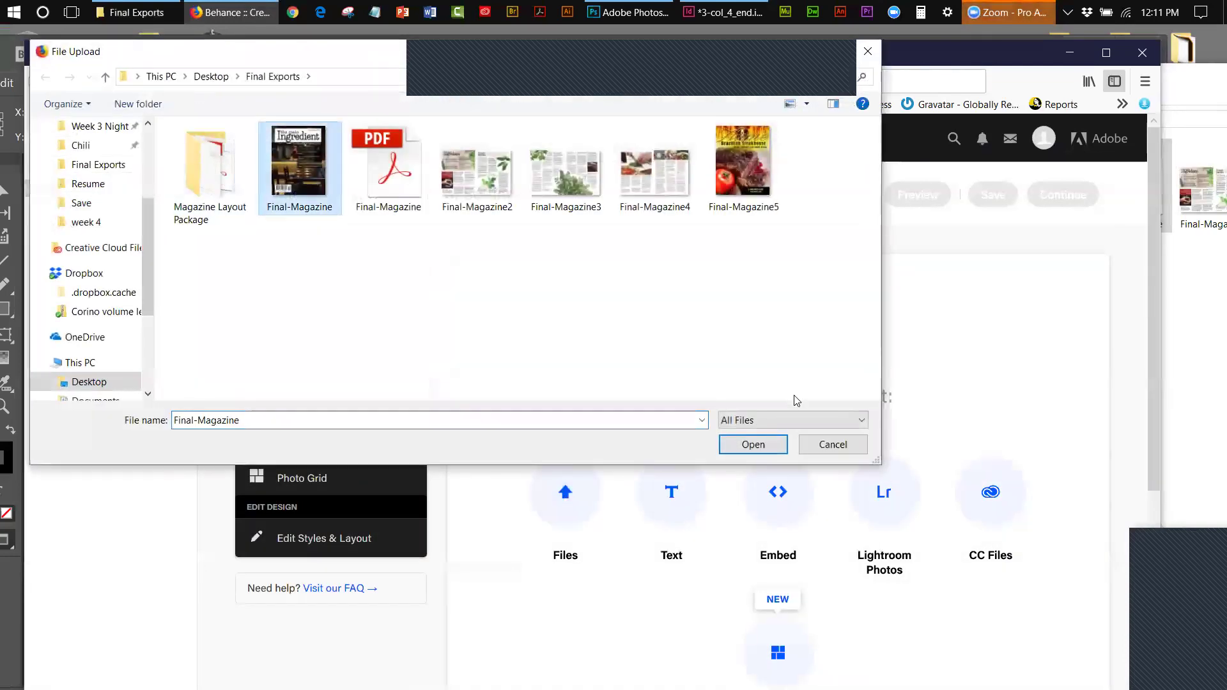
{"action": "left_click", "coordinate": [753, 444]}
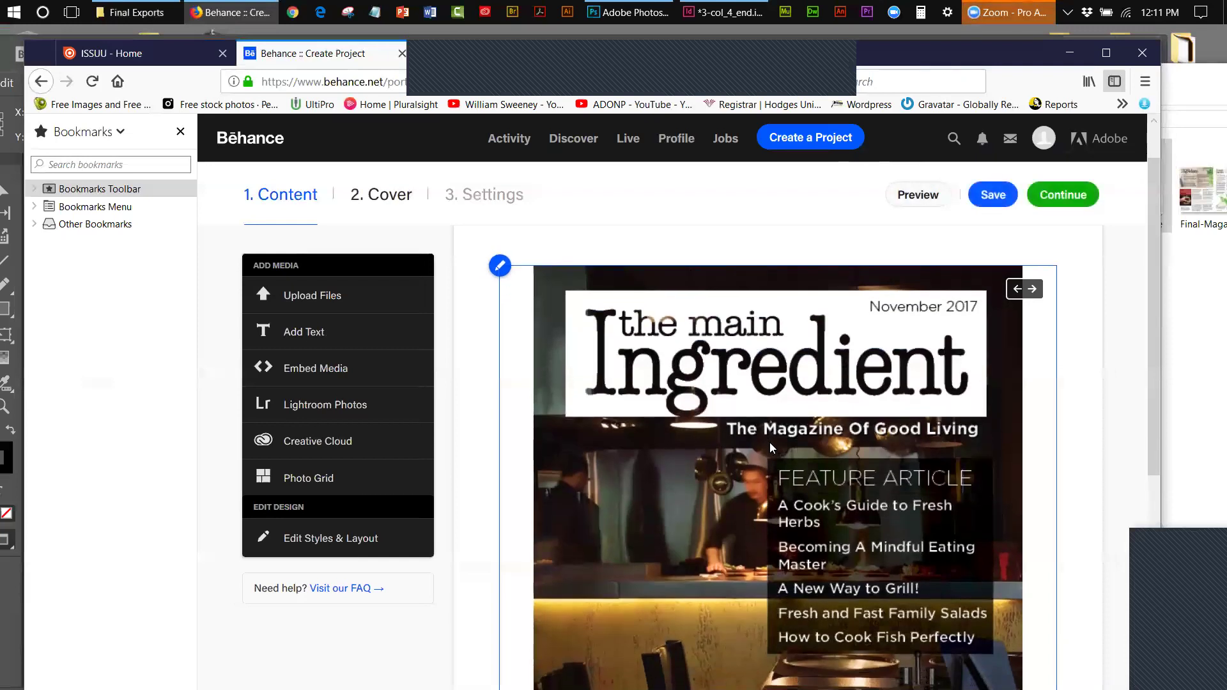
- Try to upload Final-Magazine as the project cover image, and return to the project content
{"action": "left_click", "coordinate": [1064, 199]}
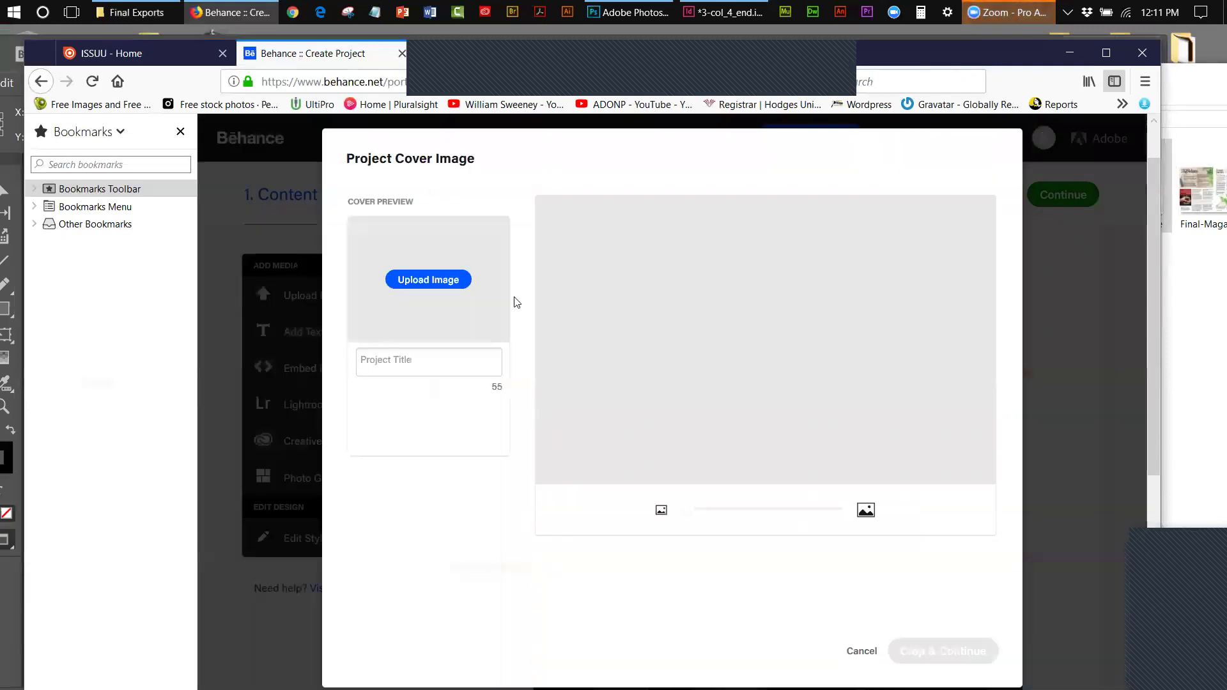
{"action": "left_click", "coordinate": [861, 648]}
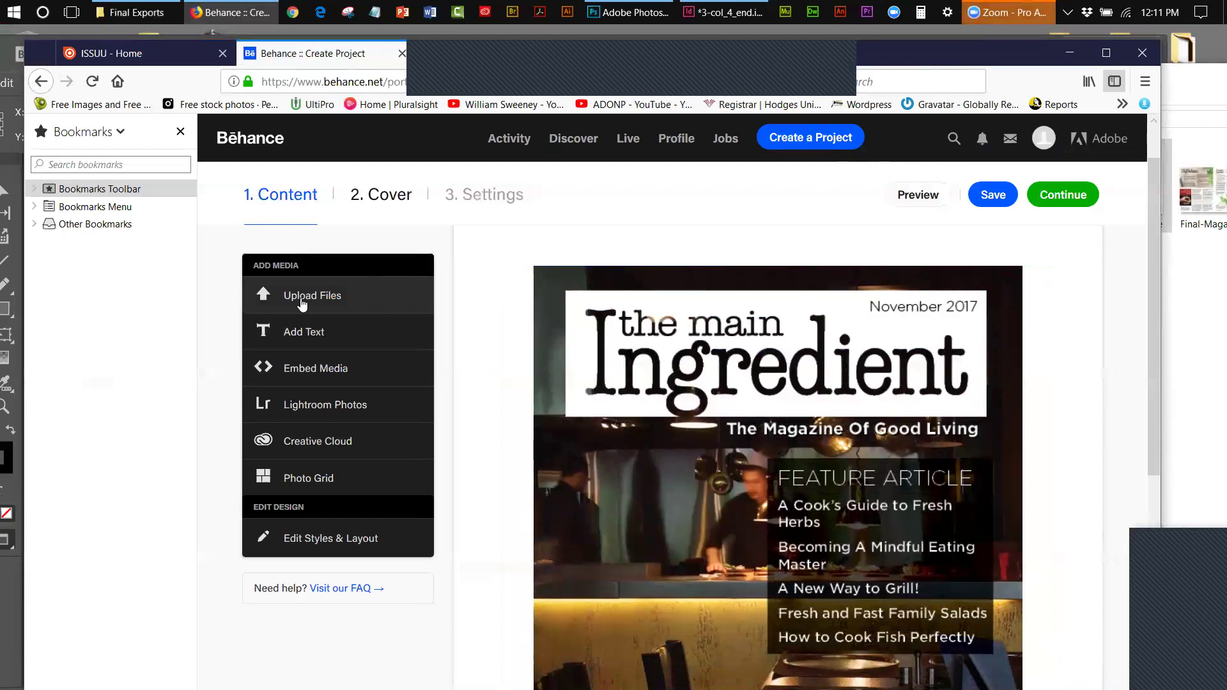
{"action": "left_click", "coordinate": [1073, 197]}
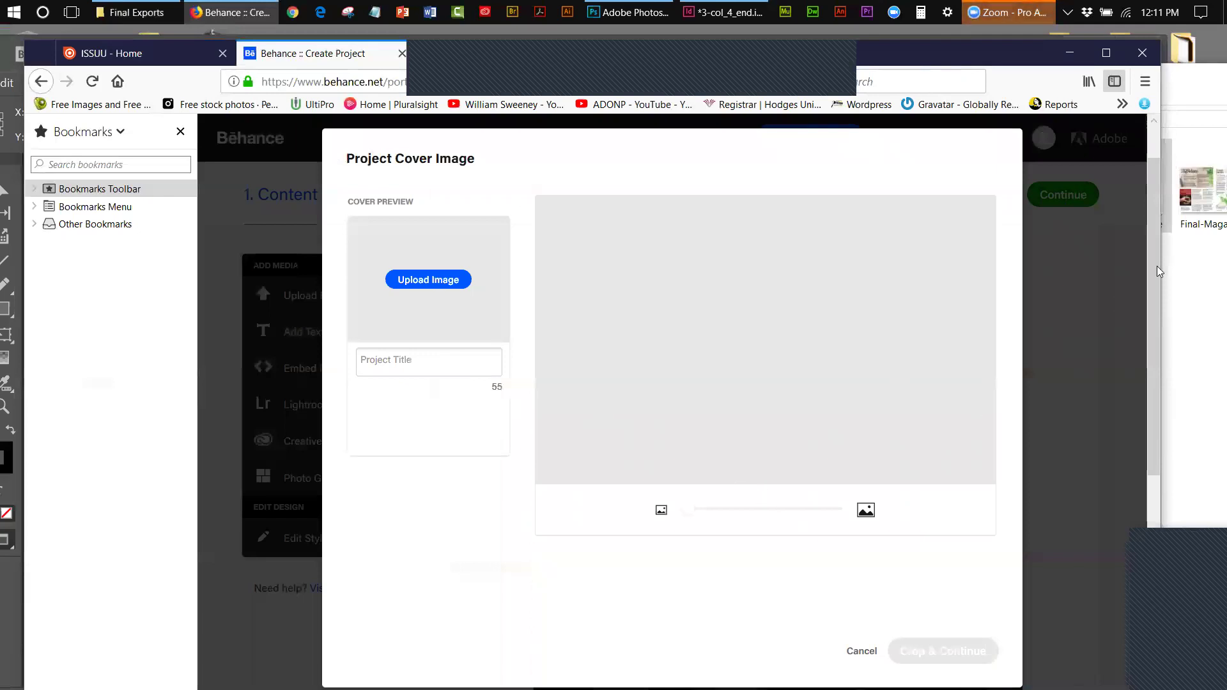
{"action": "left_click_drag", "start_coordinate": [1158, 236], "coordinate": [1161, 307]}
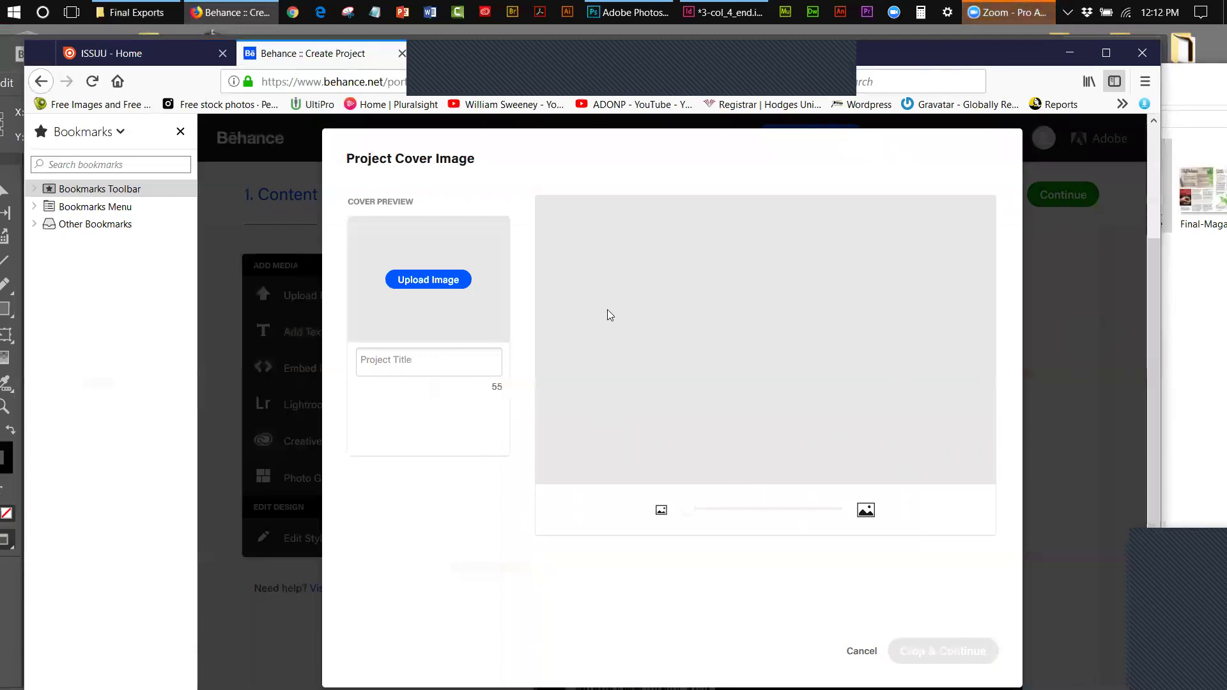
{"action": "left_click", "coordinate": [434, 284]}
{"action": "left_click", "coordinate": [297, 172]}
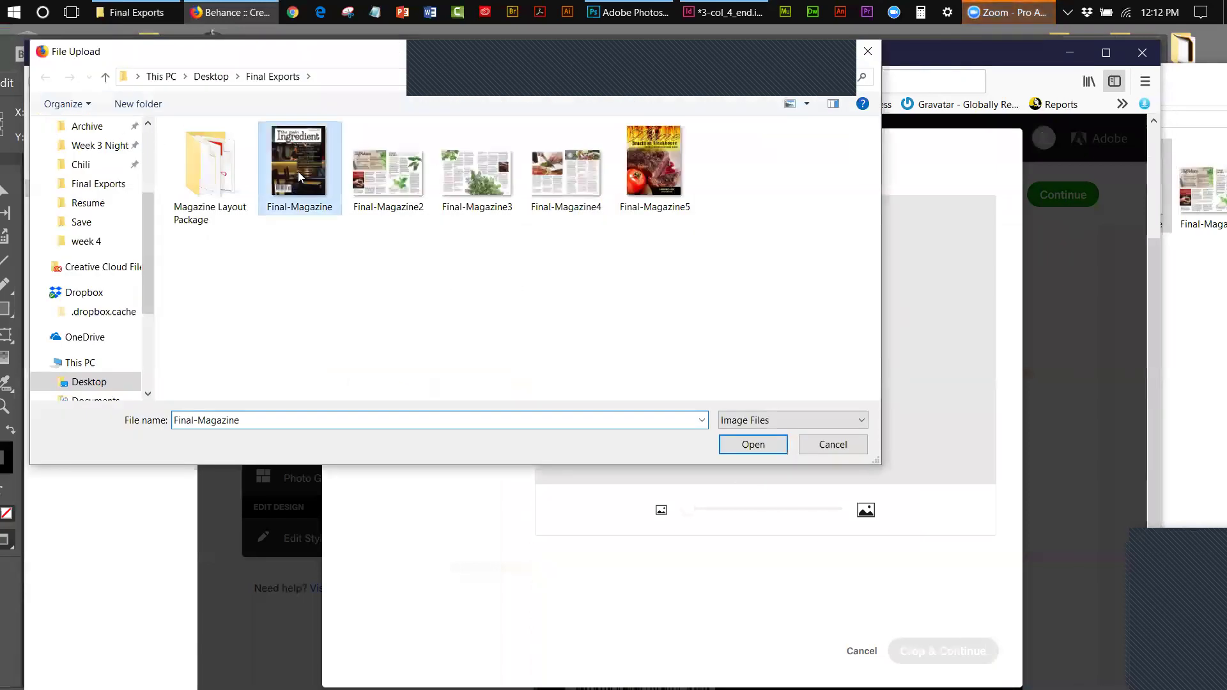
{"action": "left_click", "coordinate": [778, 443]}
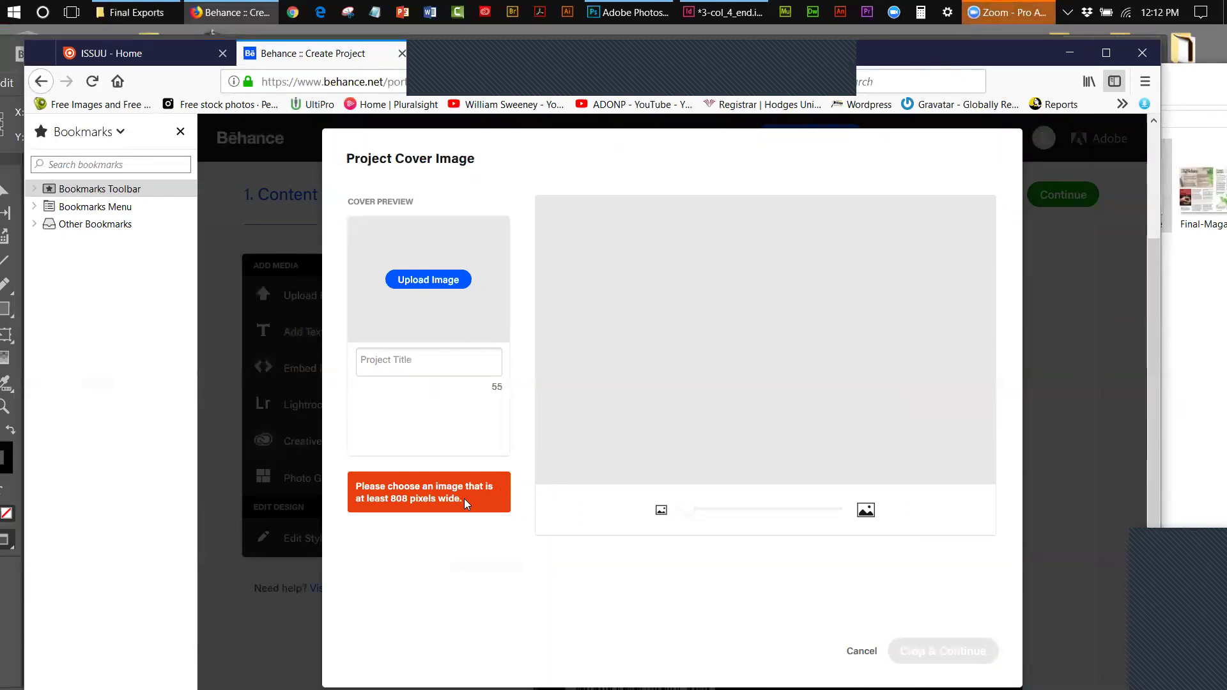
{"action": "left_click", "coordinate": [859, 652]}
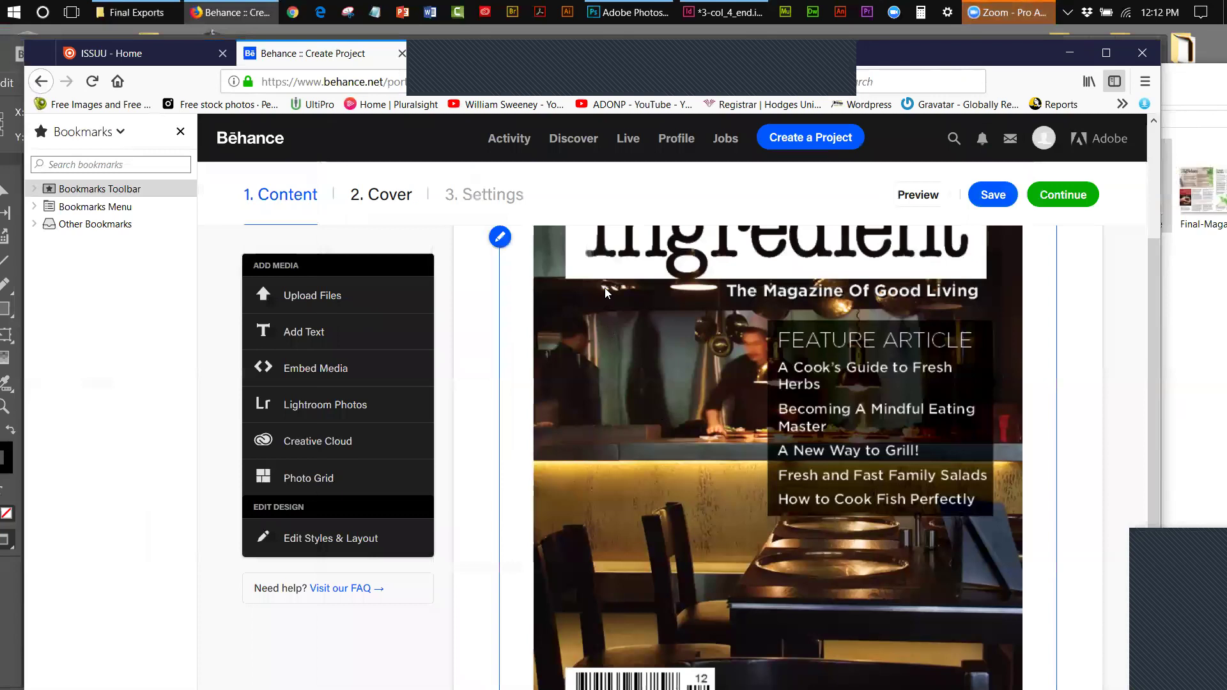
- Save the project and add the Final-Magazine2 spread to its content
{"action": "left_click", "coordinate": [995, 197]}
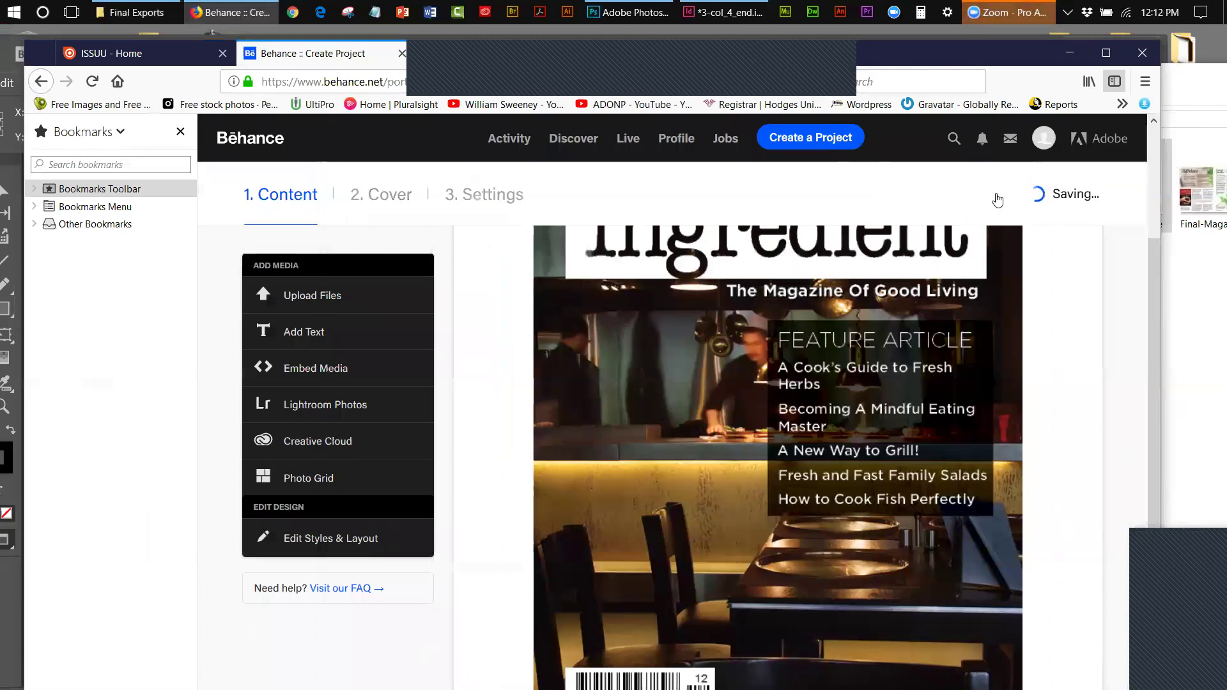
{"action": "left_click", "coordinate": [338, 294]}
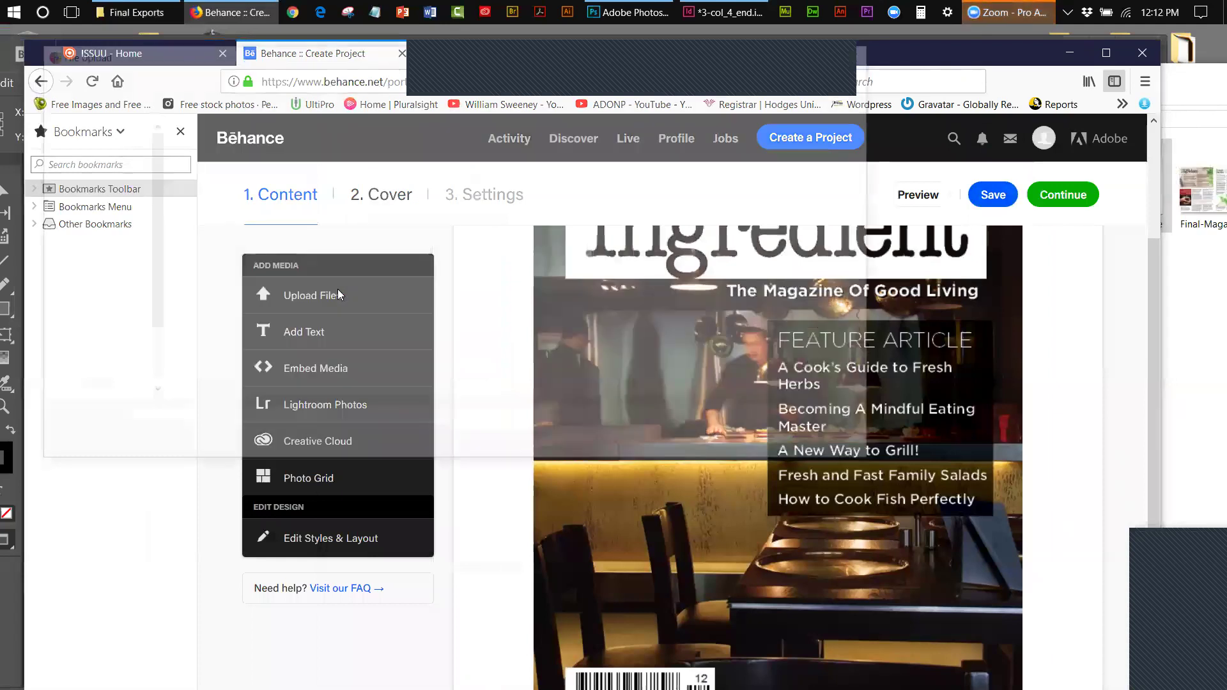
{"action": "left_click", "coordinate": [477, 167]}
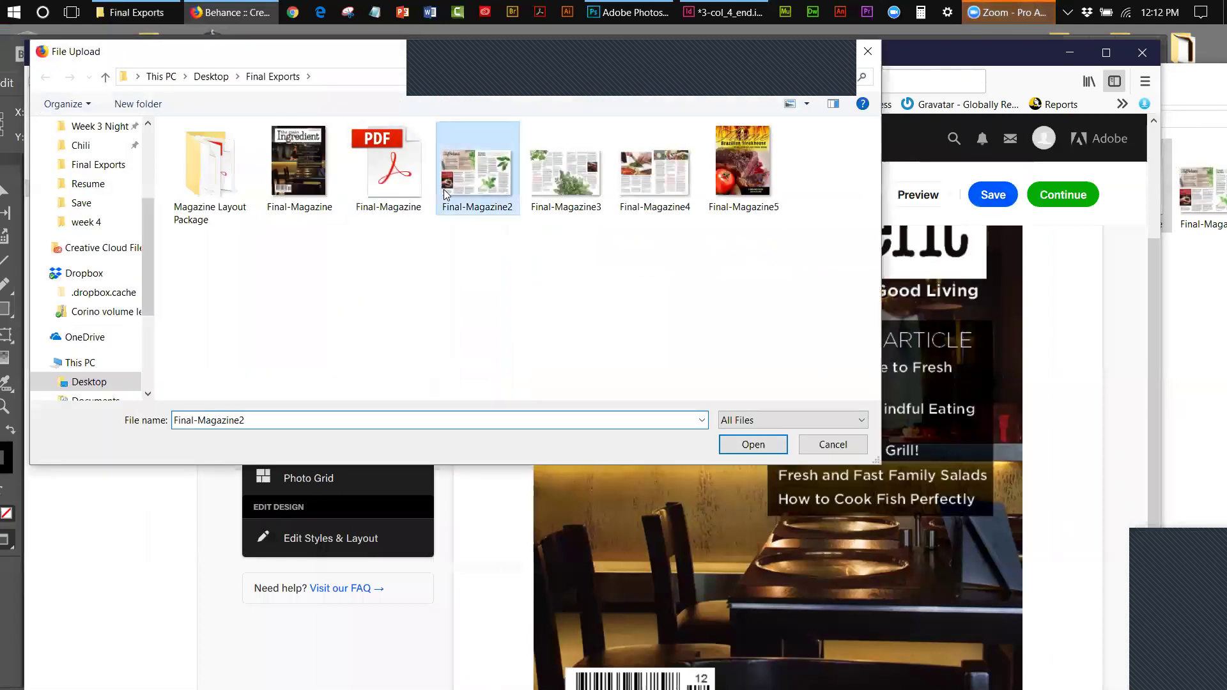
{"action": "left_click", "coordinate": [741, 445]}
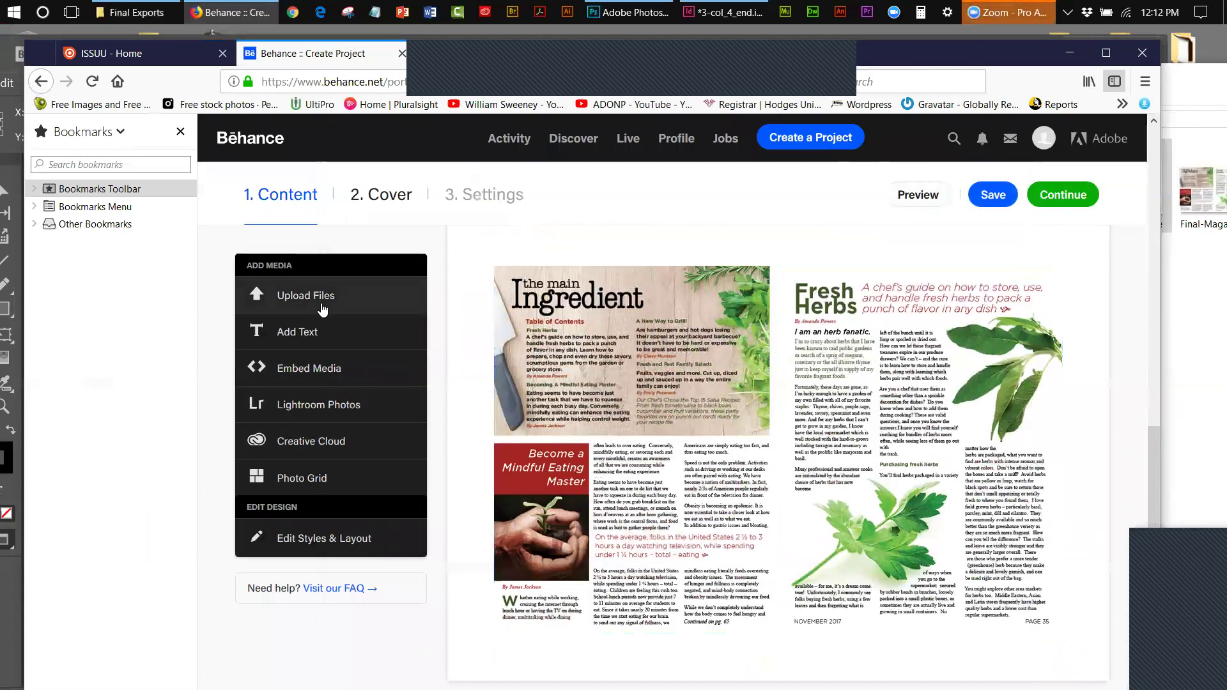
- Upload the Final-Magazine3 and Final-Magazine4 spreads to the project content
{"action": "left_click", "coordinate": [317, 297]}
{"action": "left_click", "coordinate": [545, 185]}
{"action": "left_click", "coordinate": [747, 444]}
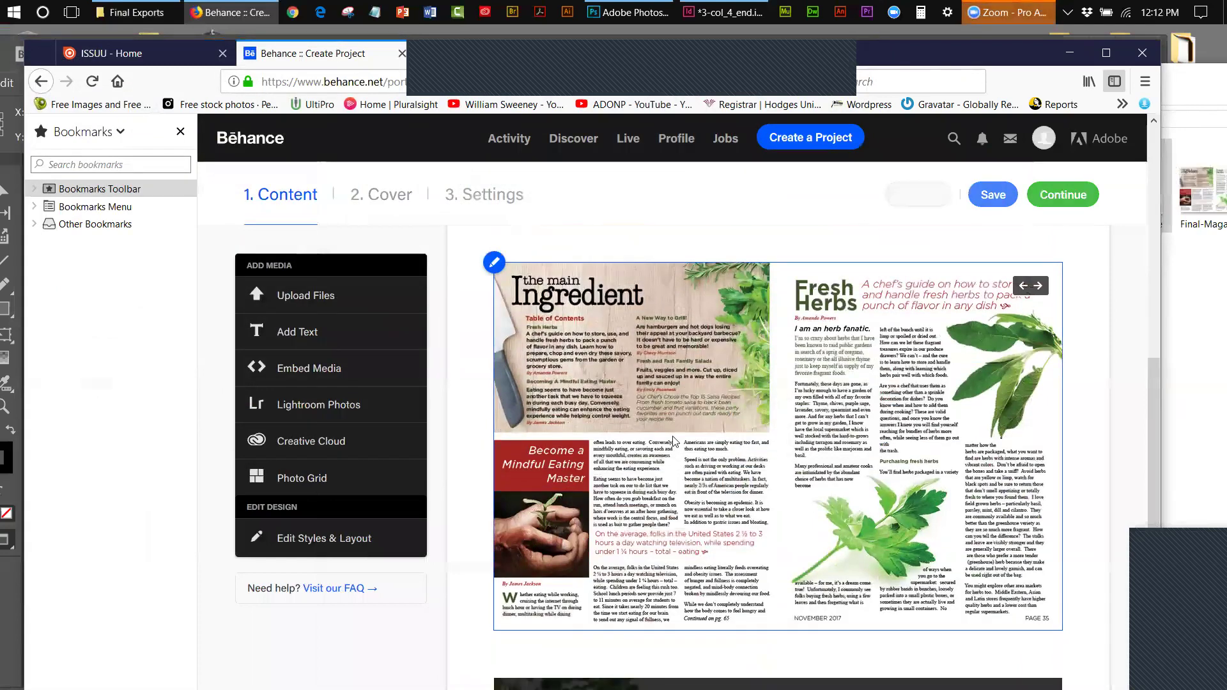
{"action": "left_click", "coordinate": [320, 305]}
{"action": "left_click", "coordinate": [647, 192]}
{"action": "left_click", "coordinate": [761, 448]}
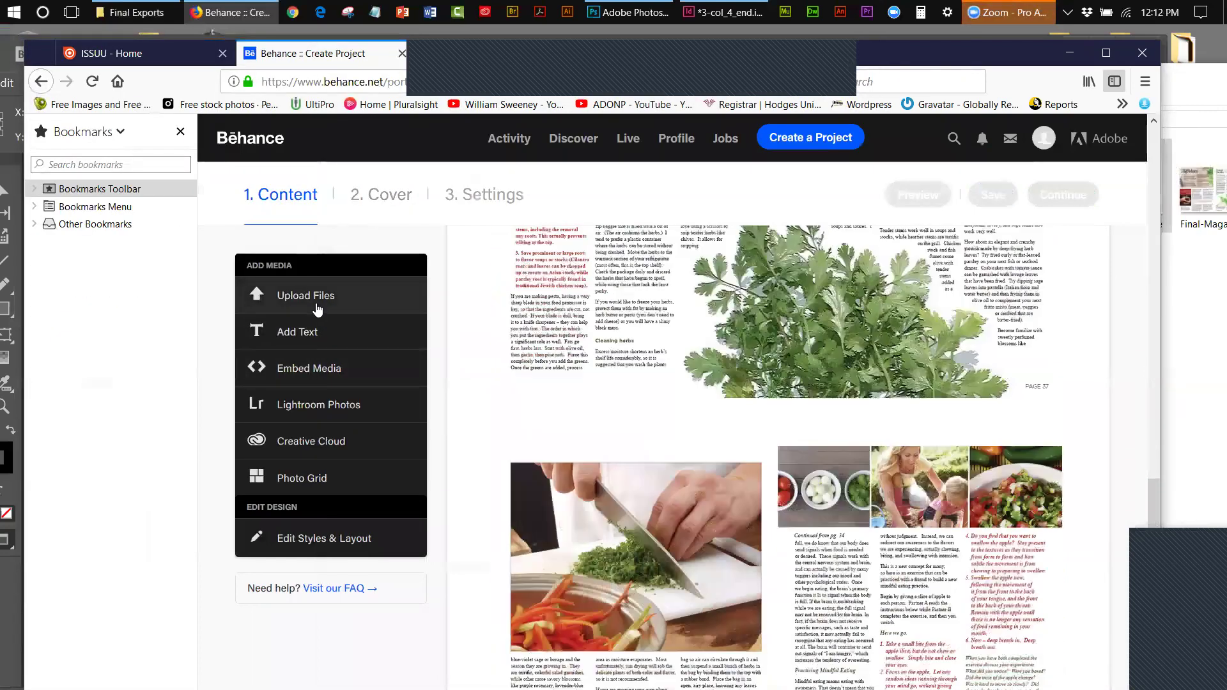
- Upload the Final-Magazine5 back cover image to the project content
{"action": "left_click", "coordinate": [729, 203]}
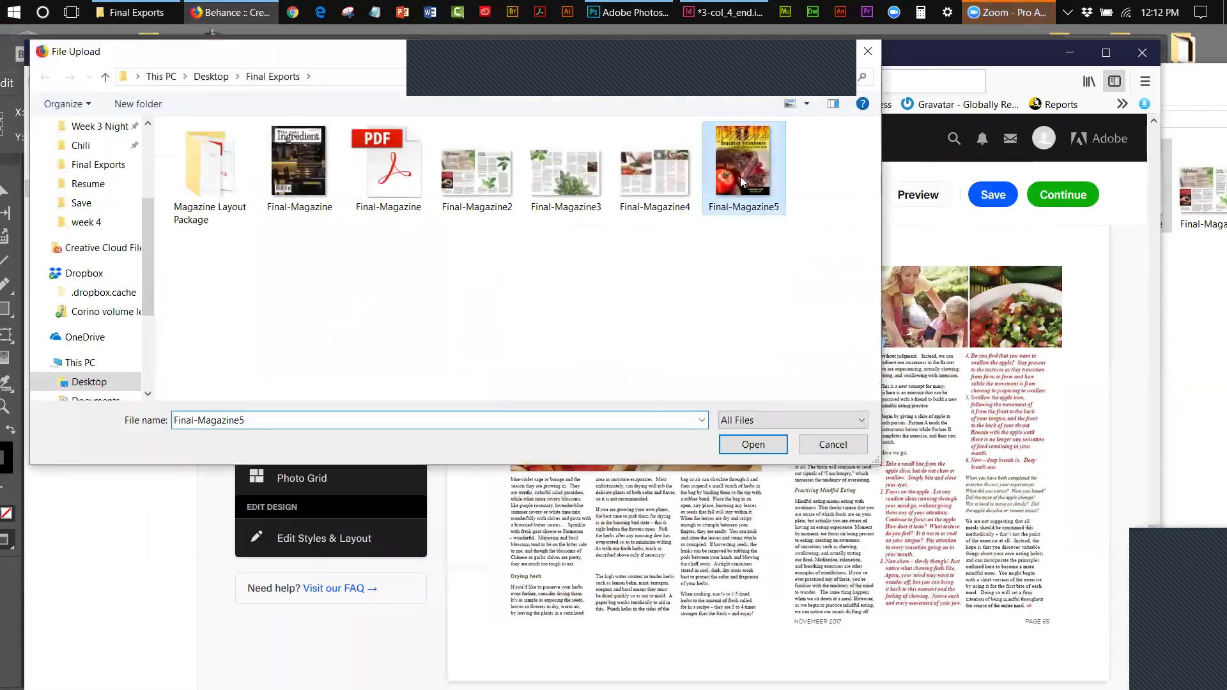
- Add the Final-Magazine5 image to the Behance project, review the uploaded pages, and save the project
{"action": "left_click", "coordinate": [761, 447]}
{"action": "scroll", "coordinate": [1086, 485], "scroll_direction": "down", "scroll_amount": 6}
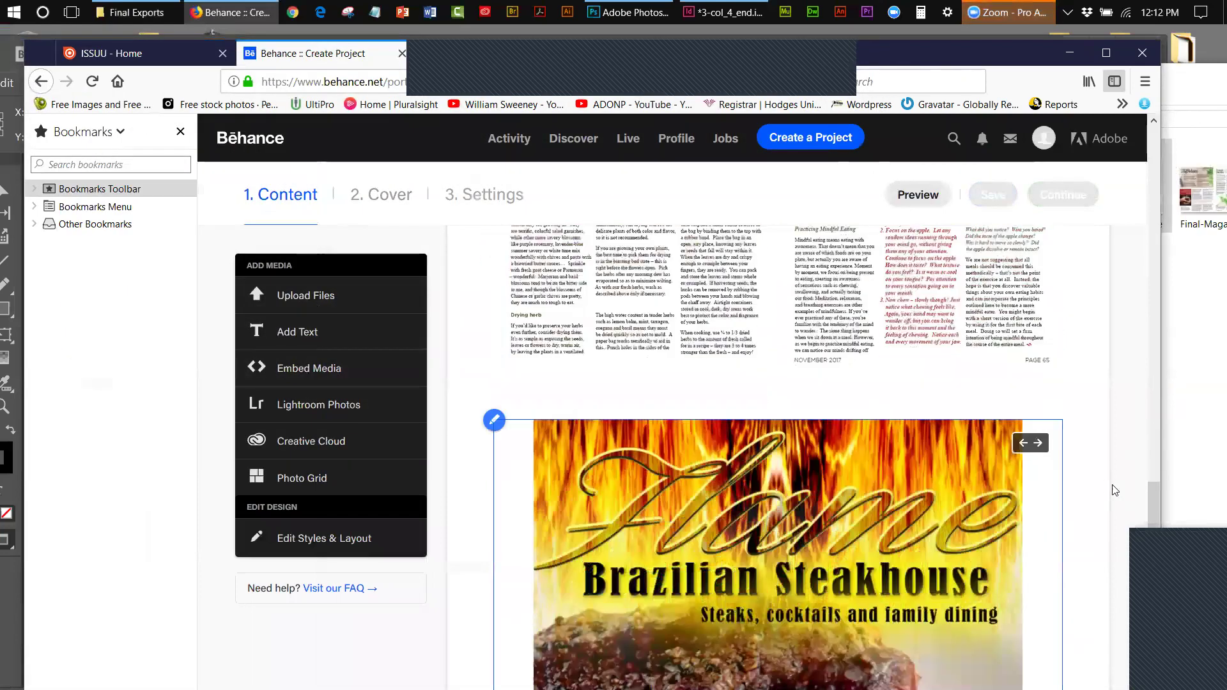
{"action": "scroll", "coordinate": [1149, 515], "scroll_direction": "up", "scroll_amount": 10}
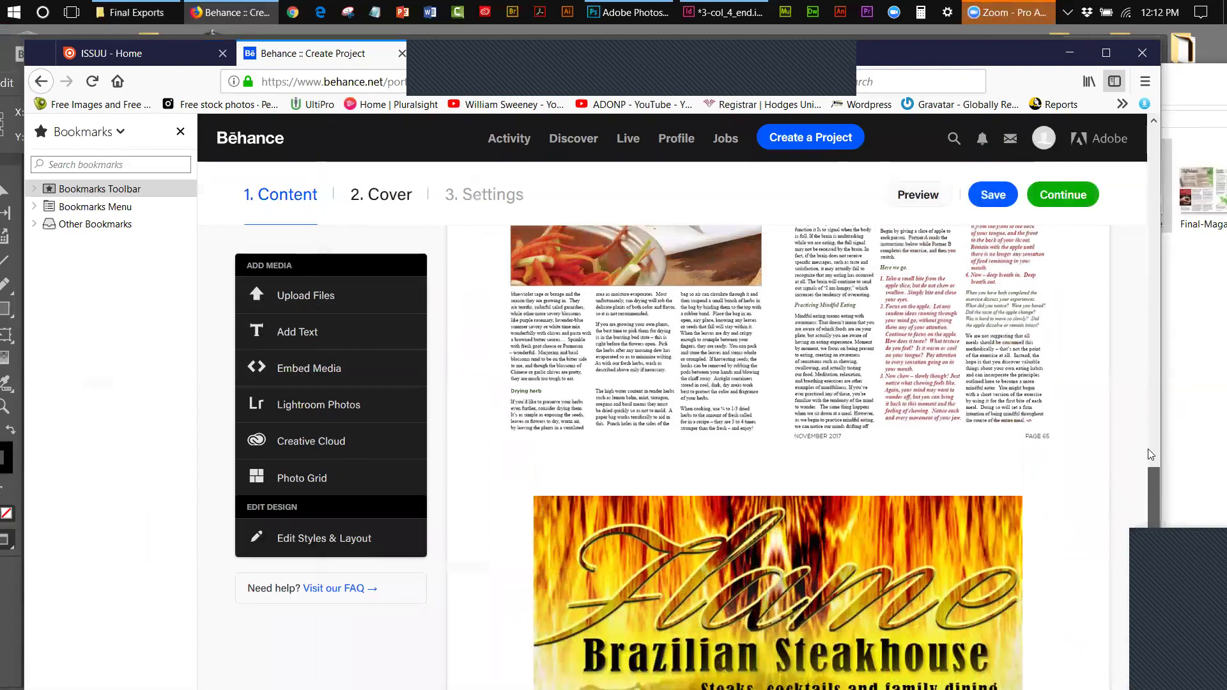
{"action": "scroll", "coordinate": [1113, 300], "scroll_direction": "up", "scroll_amount": 10}
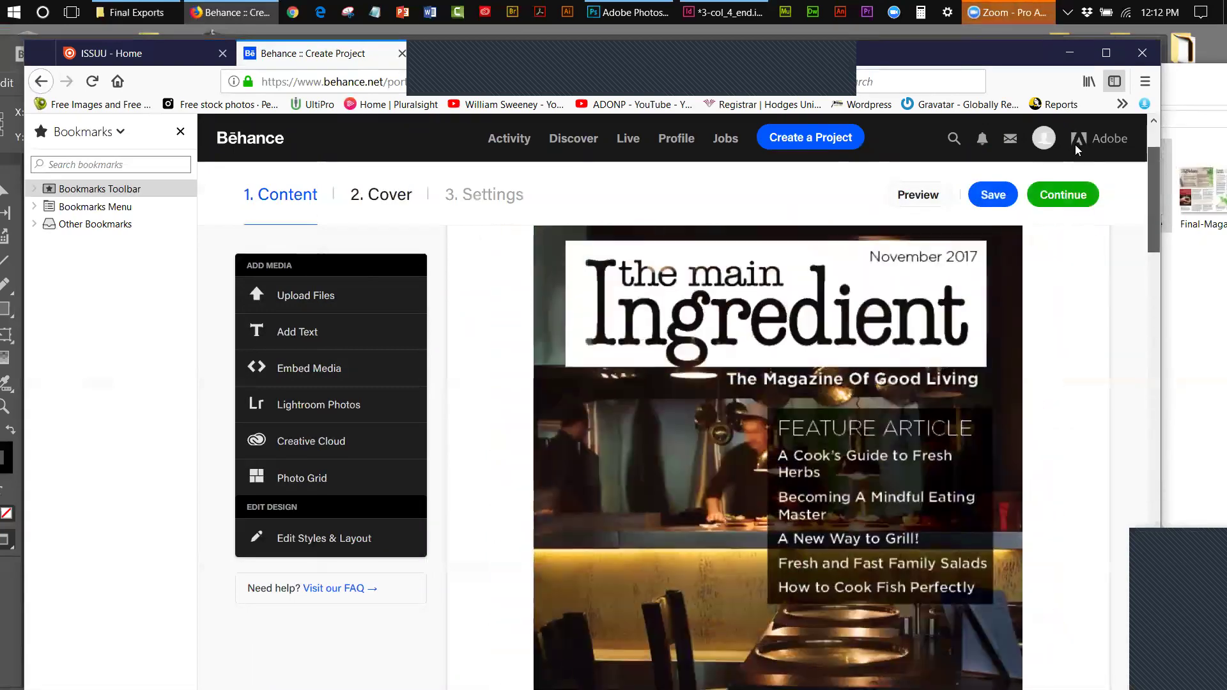
{"action": "scroll", "coordinate": [1101, 240], "scroll_direction": "down", "scroll_amount": 5}
{"action": "scroll", "coordinate": [1100, 239], "scroll_direction": "down", "scroll_amount": 5}
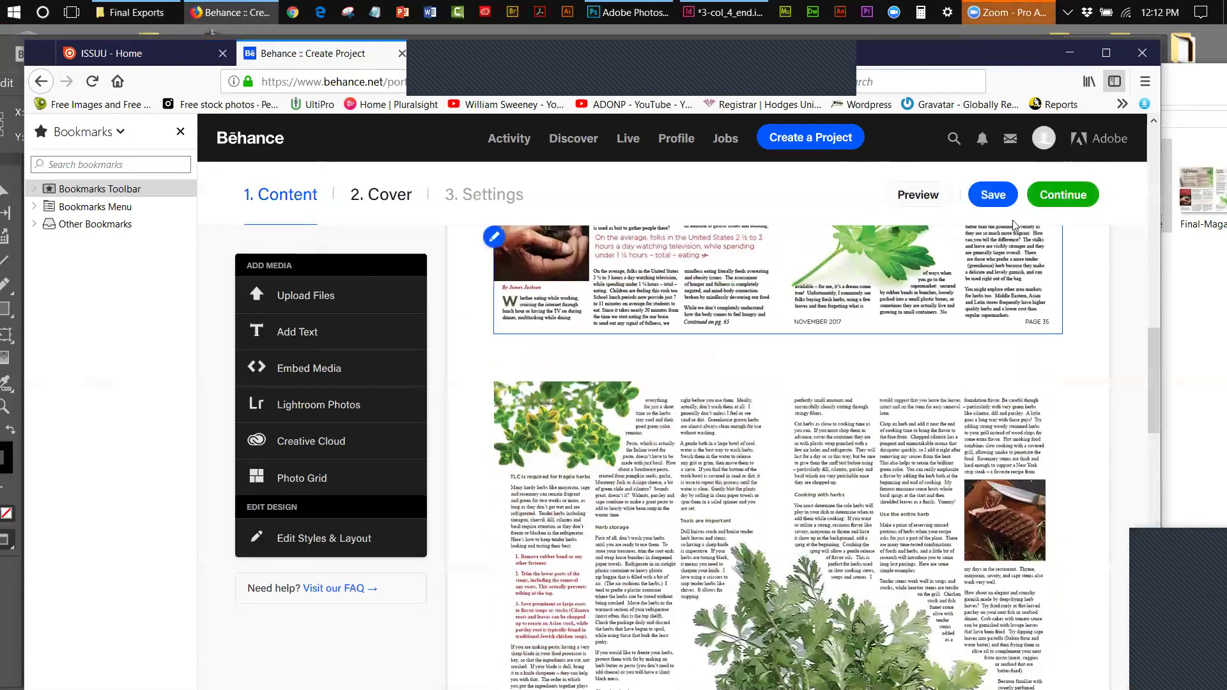
{"action": "left_click", "coordinate": [992, 194]}
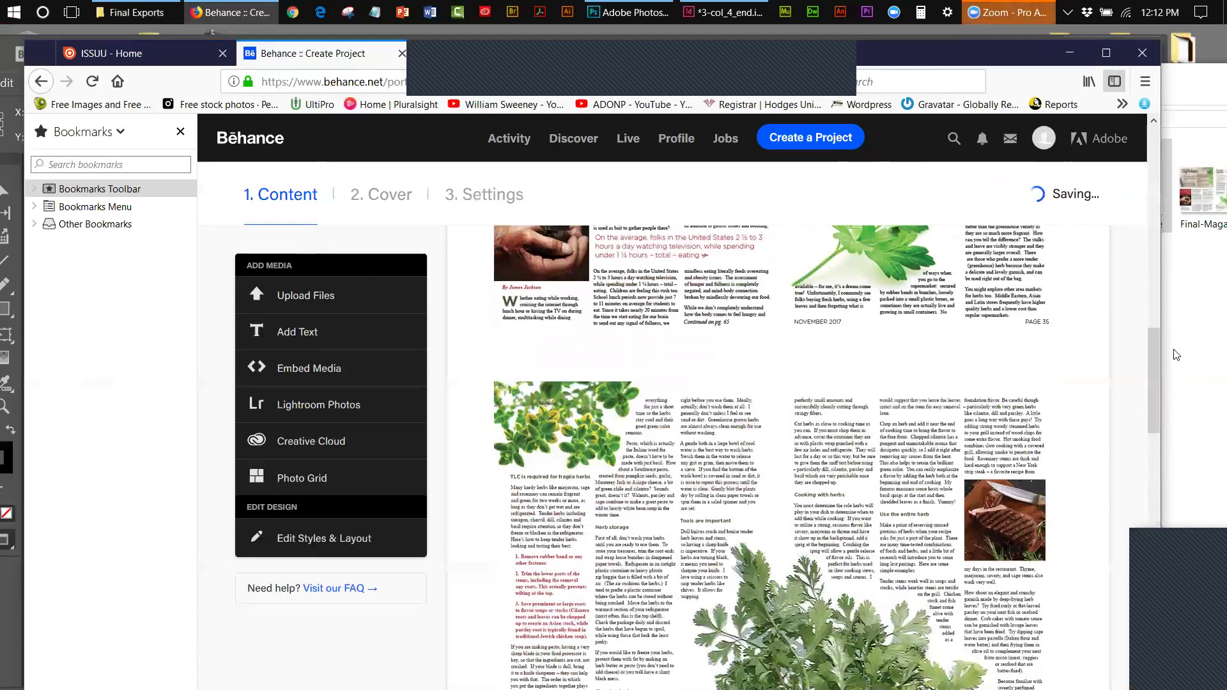
- Preview the Behance project and look over the magazine cover and the first spread
{"action": "left_click_drag", "start_coordinate": [1155, 352], "coordinate": [1152, 153]}
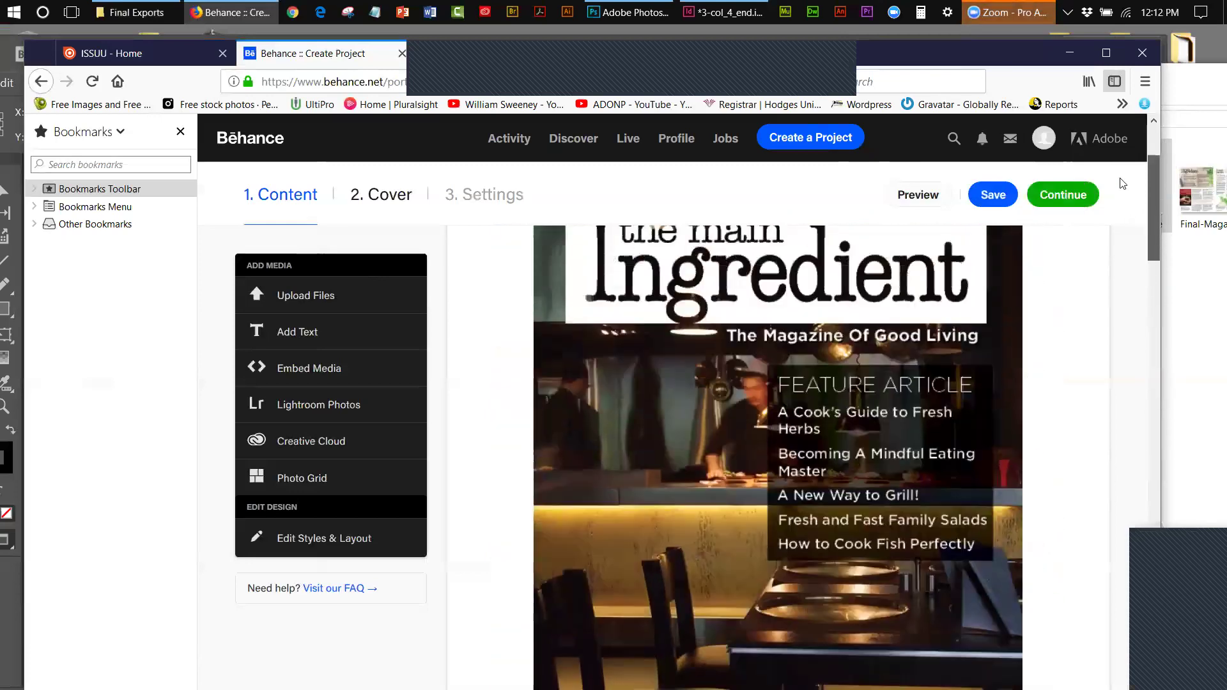
{"action": "left_click", "coordinate": [923, 195]}
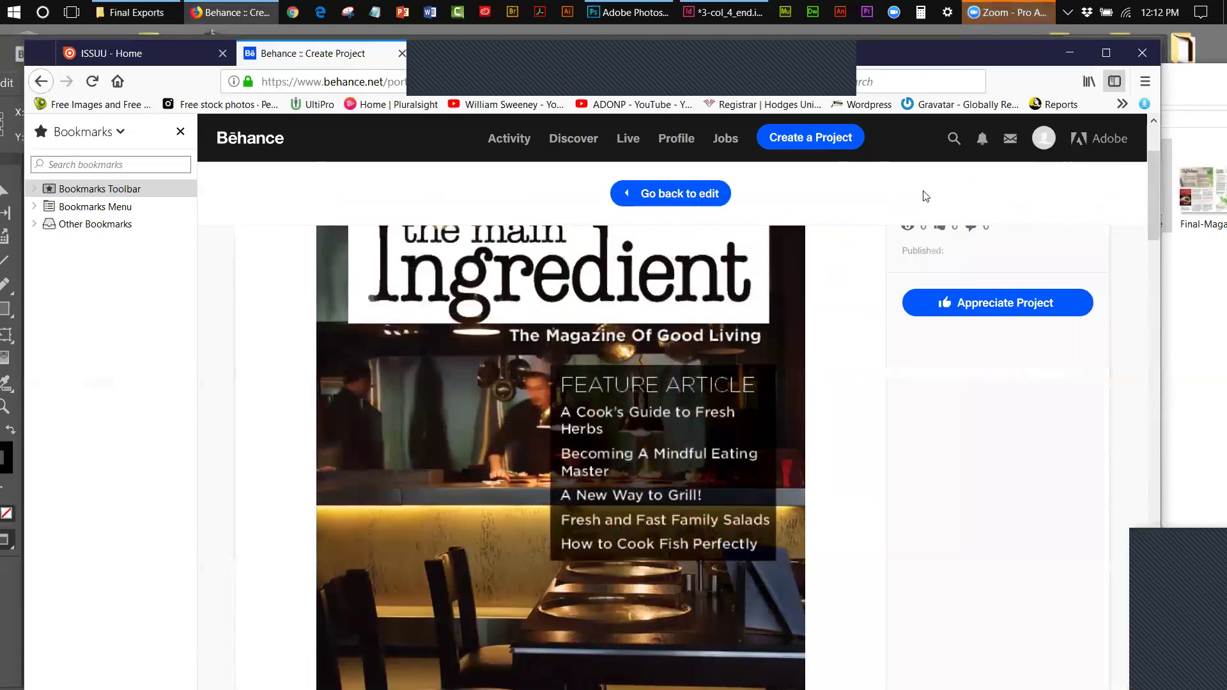
{"action": "left_click_drag", "start_coordinate": [1152, 170], "coordinate": [1163, 272]}
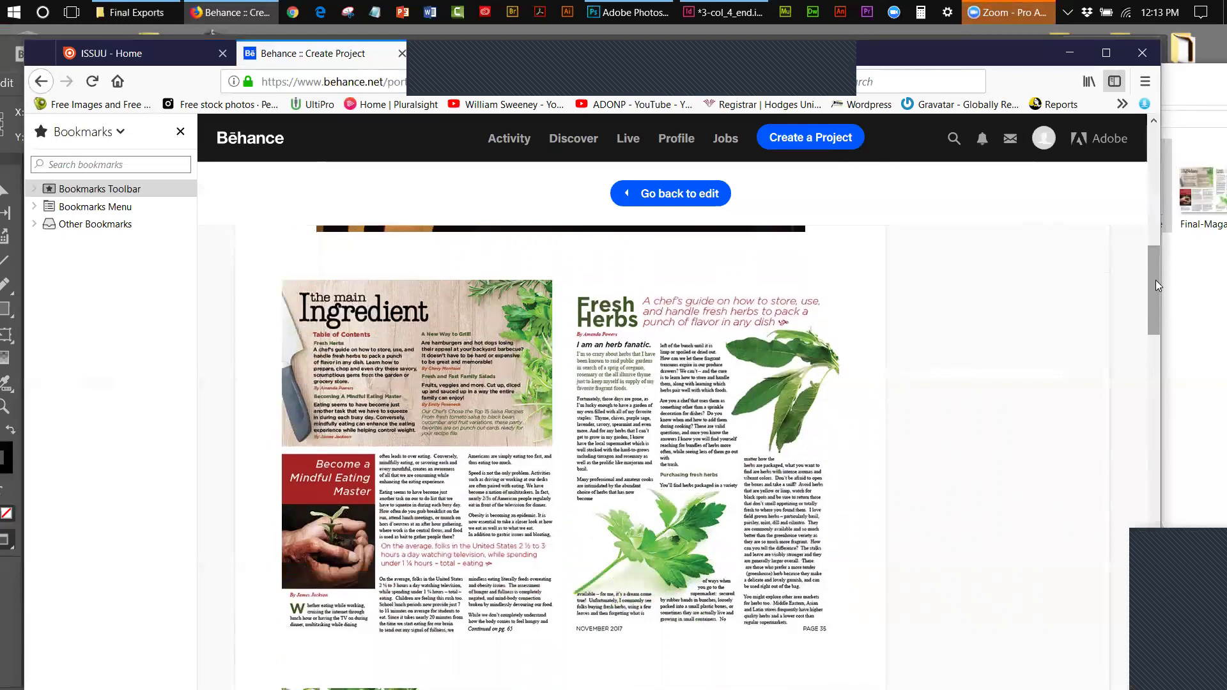
- Switch to issuu and upload the Final-Magazine PDF from the Final Exports folder as a new publication
{"action": "left_click", "coordinate": [120, 51]}
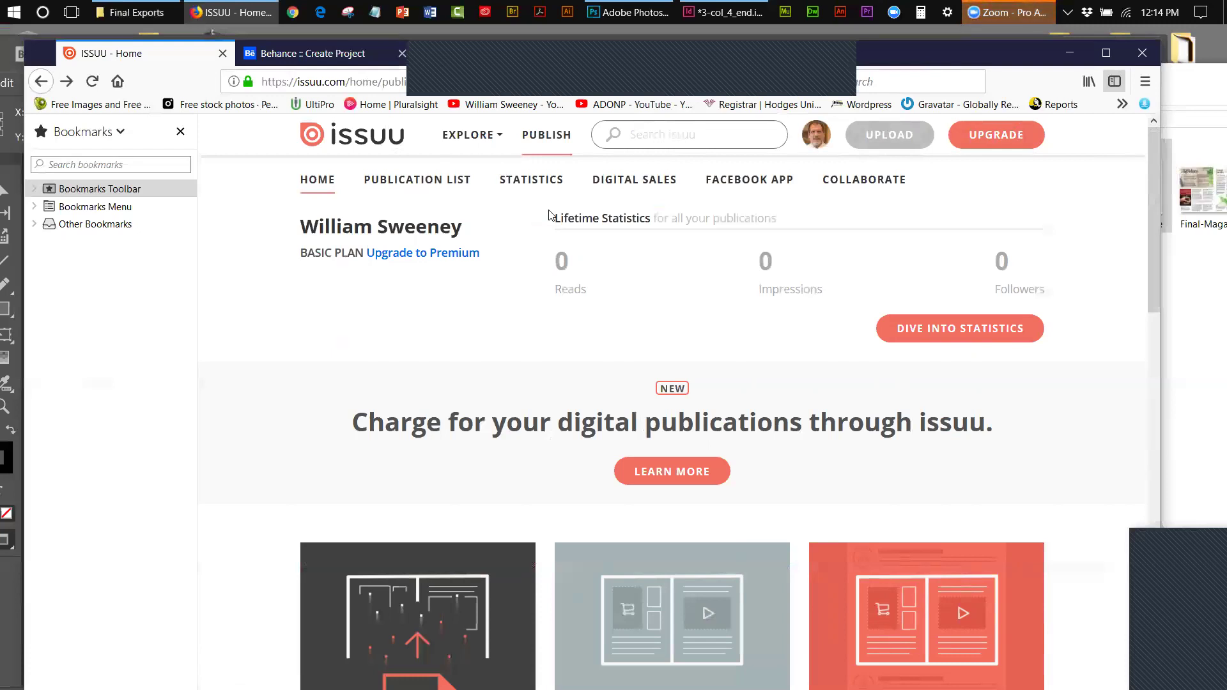
{"action": "left_click", "coordinate": [808, 139]}
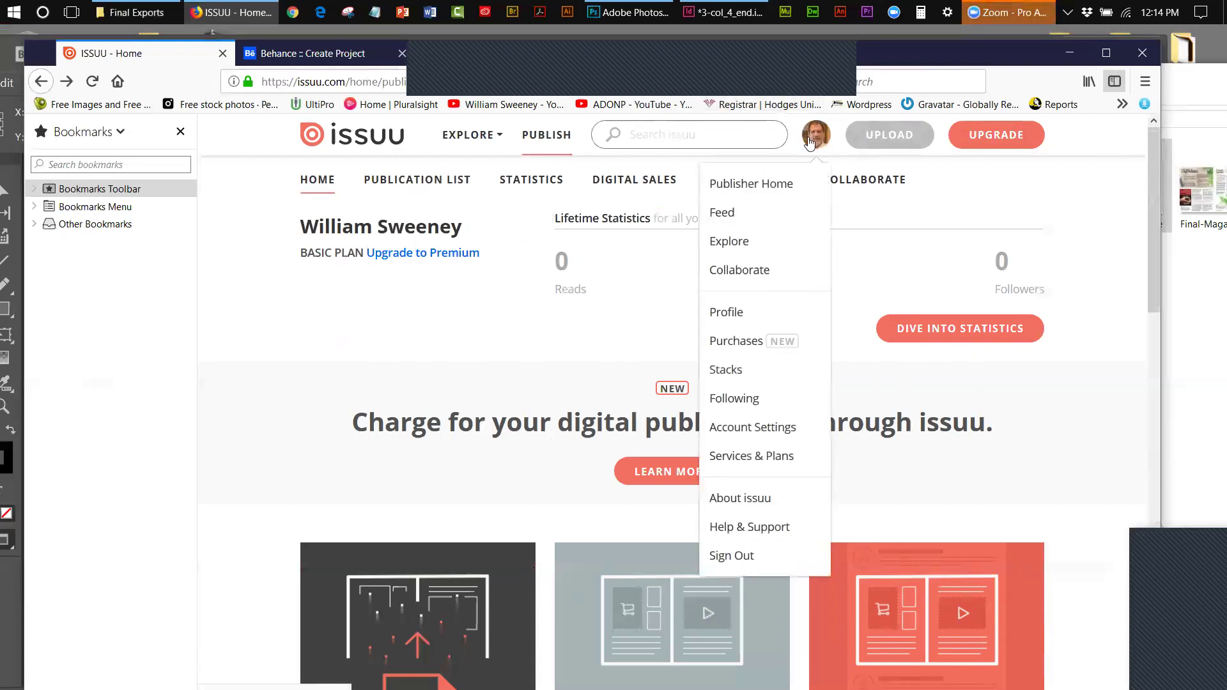
{"action": "left_click", "coordinate": [975, 203]}
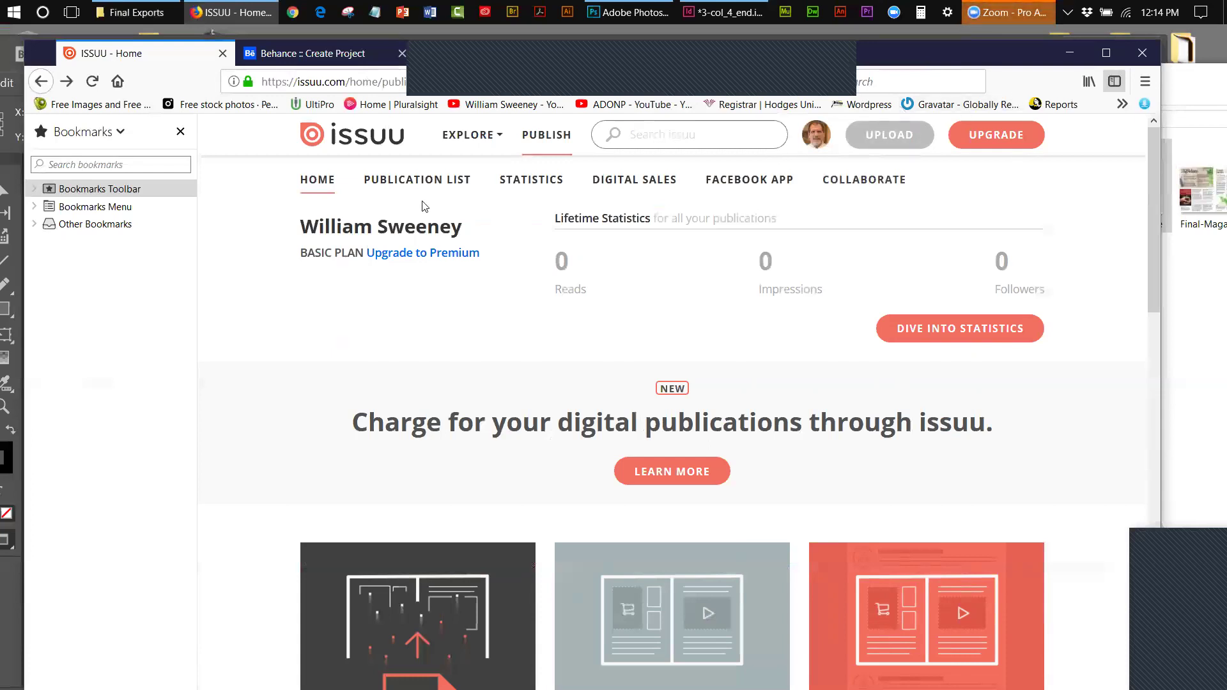
{"action": "left_click", "coordinate": [816, 134]}
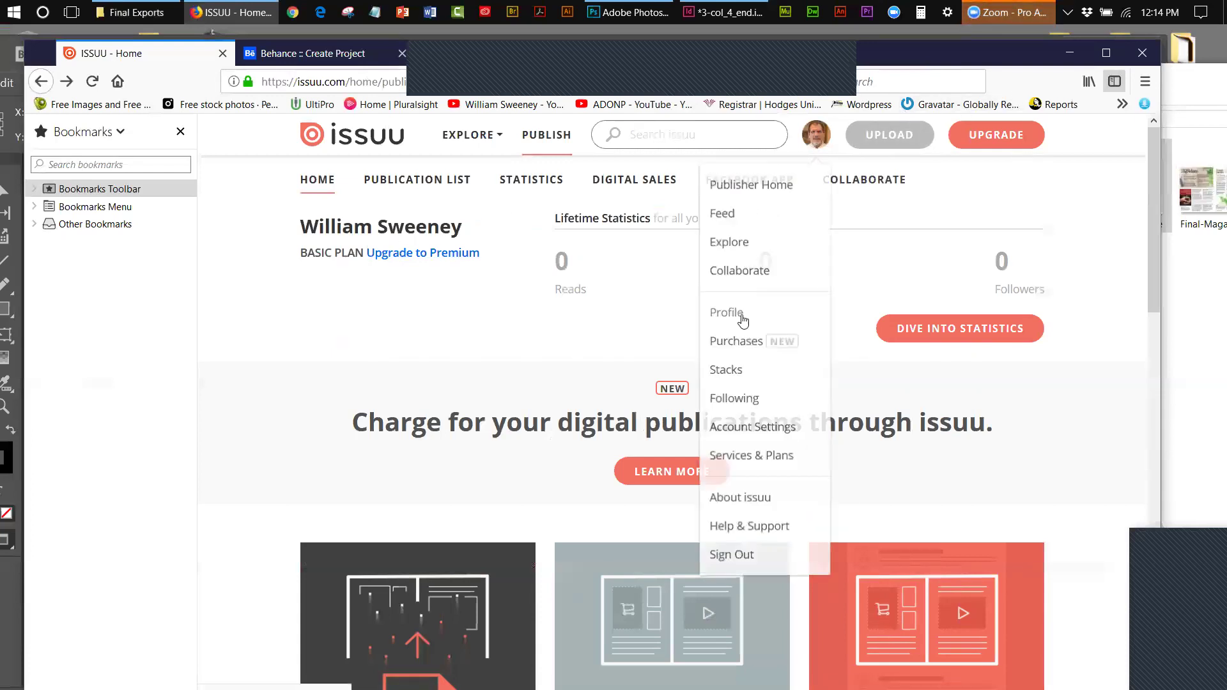
{"action": "left_click", "coordinate": [892, 139]}
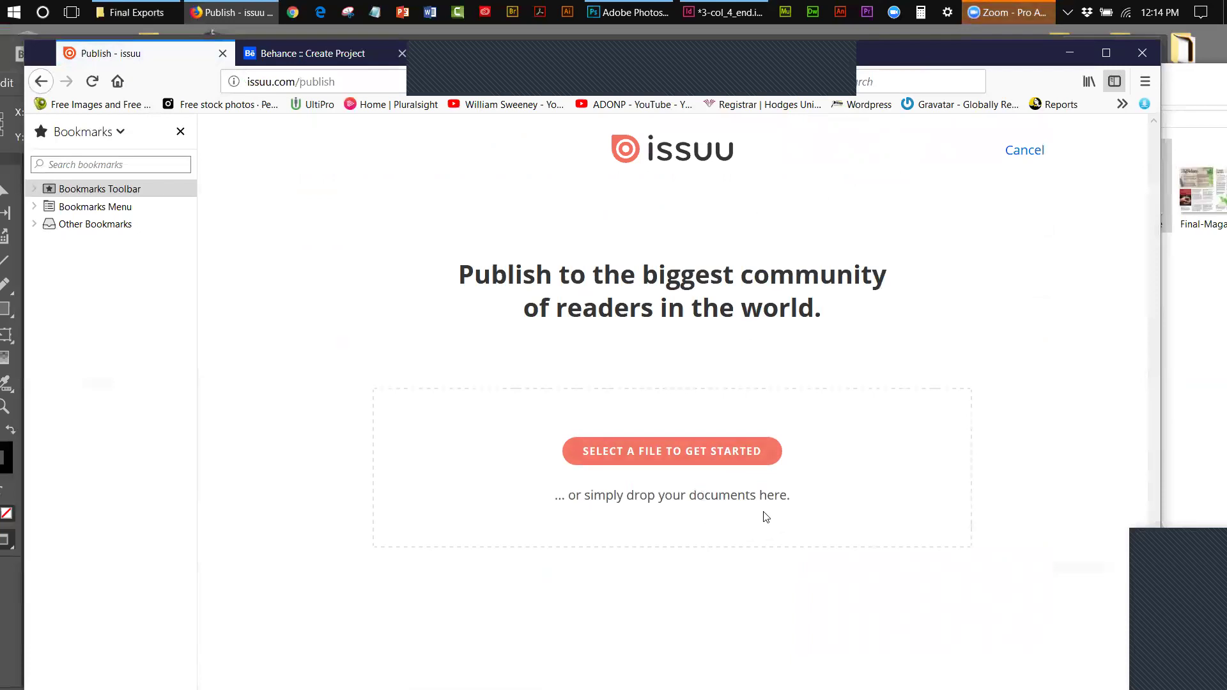
{"action": "left_click_drag", "start_coordinate": [907, 51], "coordinate": [885, 44]}
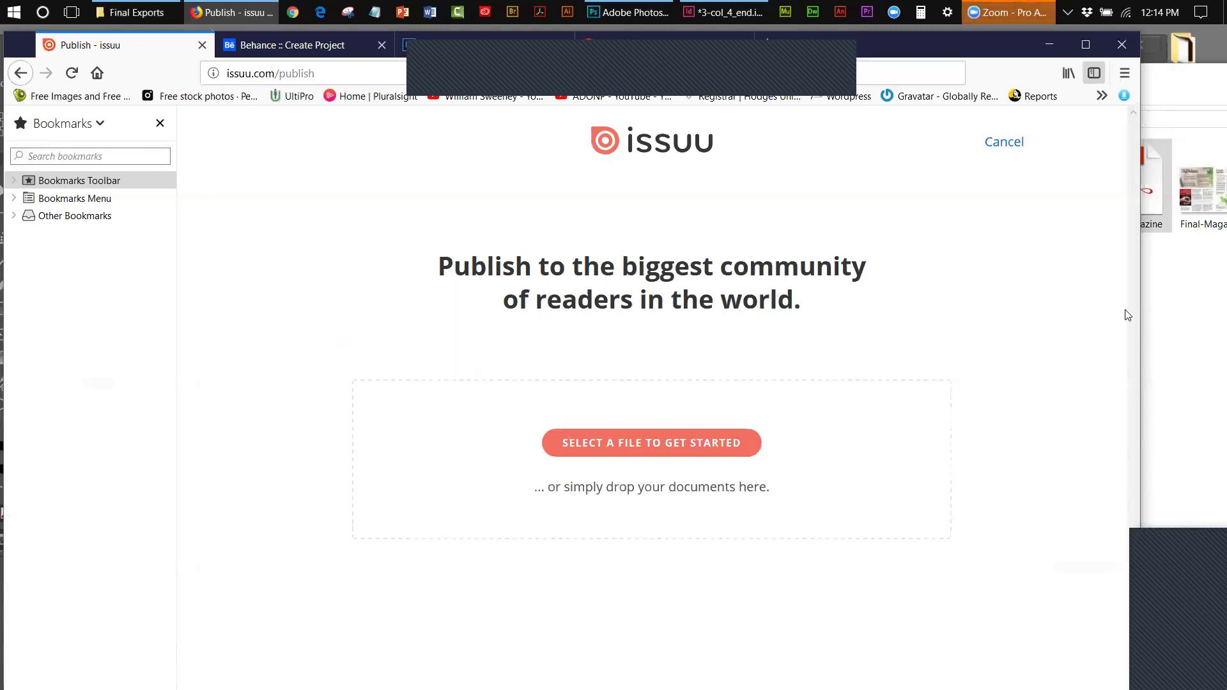
{"action": "left_click_drag", "start_coordinate": [1141, 299], "coordinate": [1039, 299]}
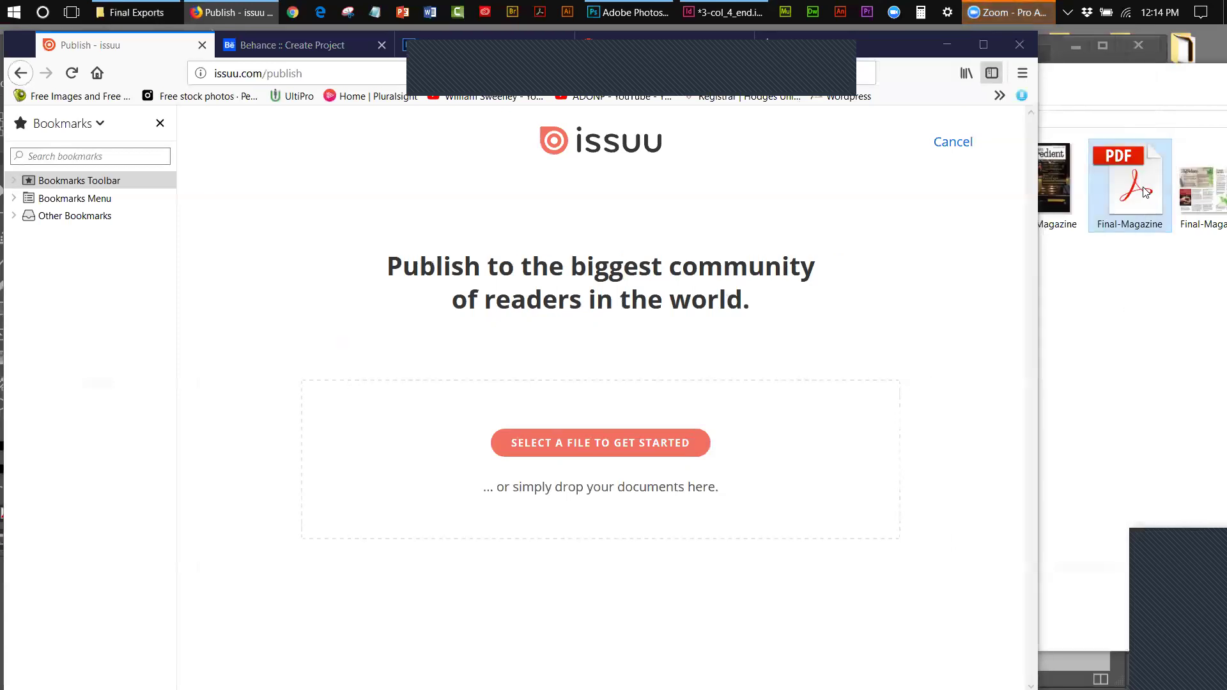
{"action": "left_click_drag", "start_coordinate": [1128, 221], "coordinate": [568, 464]}
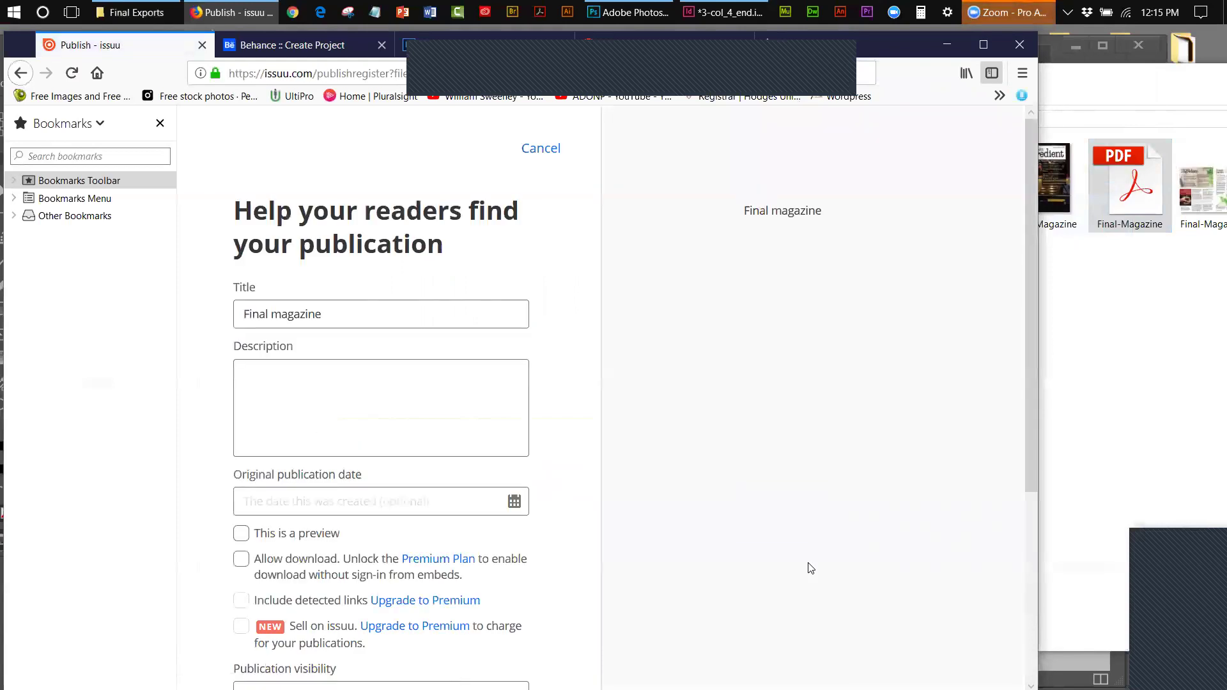
- Enter the publication description "Magazine Project for DES-243, 8 page layout."
{"action": "left_click", "coordinate": [266, 377]}
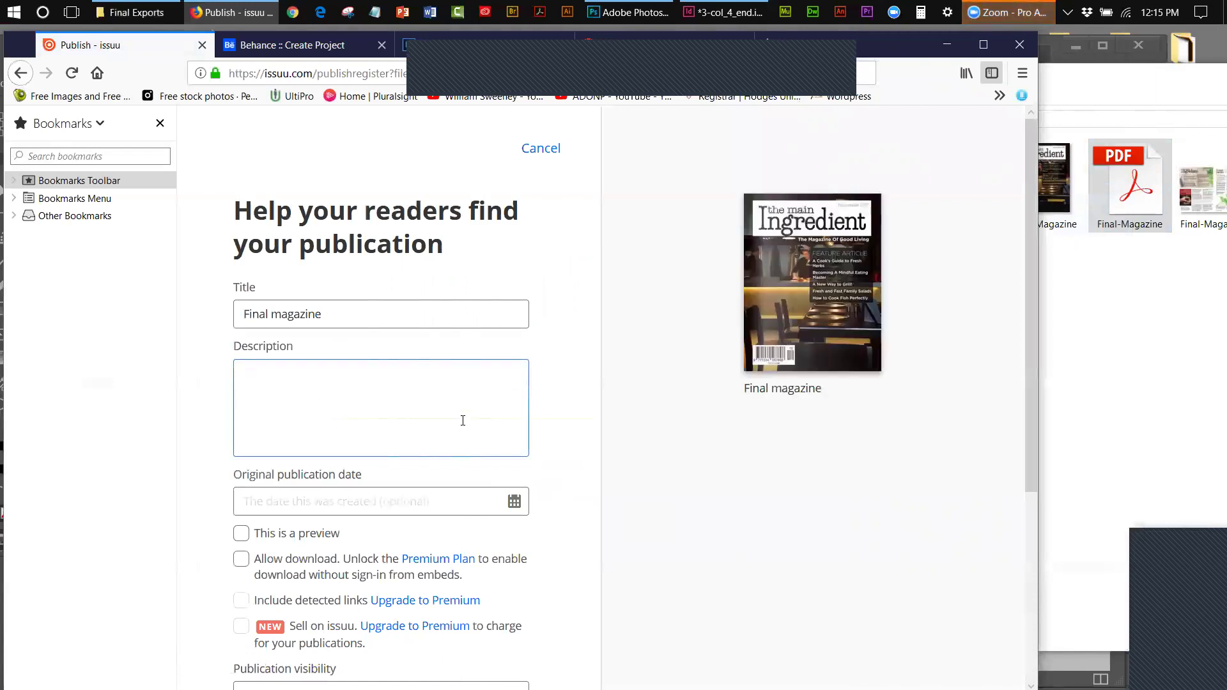
{"action": "type", "text": "Magazine Project for DES-"}
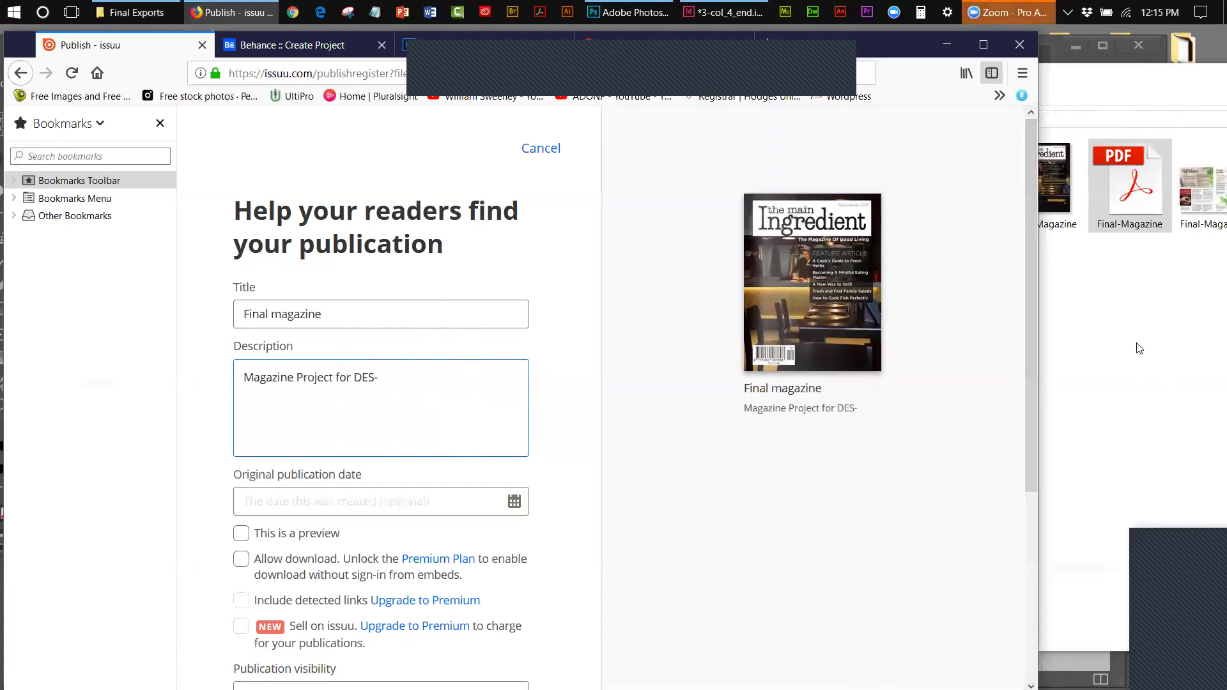
{"action": "left_click", "coordinate": [1116, 82]}
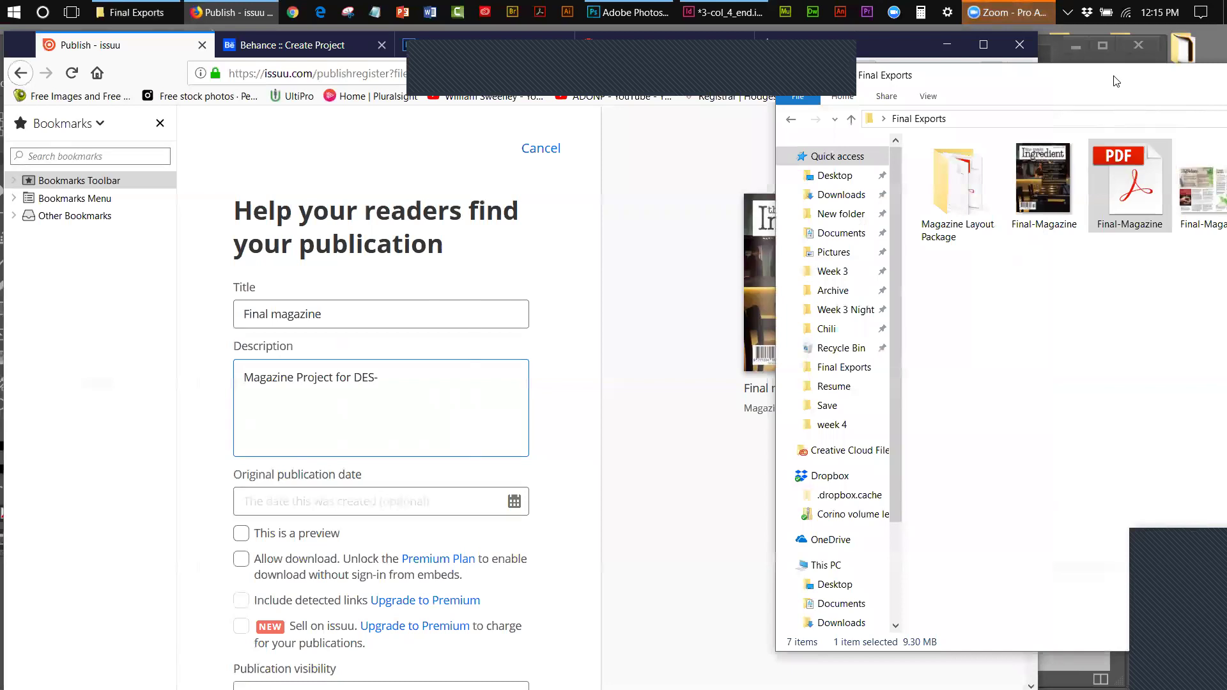
{"action": "left_click_drag", "start_coordinate": [1115, 81], "coordinate": [1007, 168]}
{"action": "left_click", "coordinate": [372, 395]}
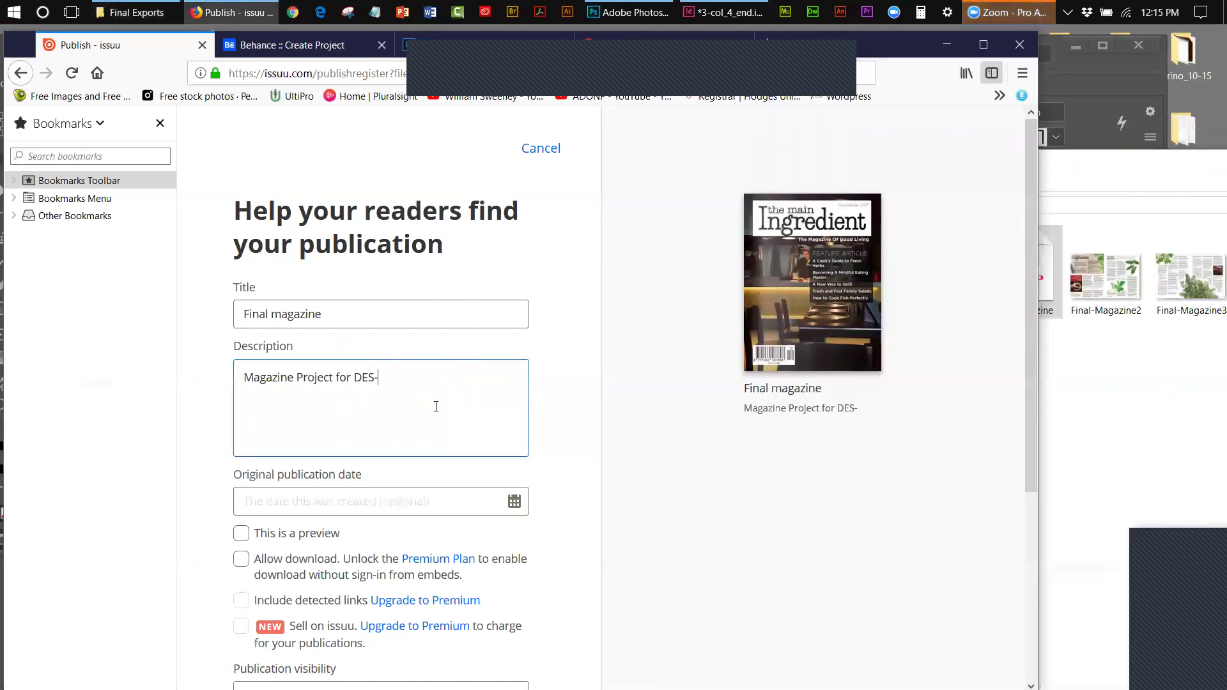
{"action": "type", "text": "243"}
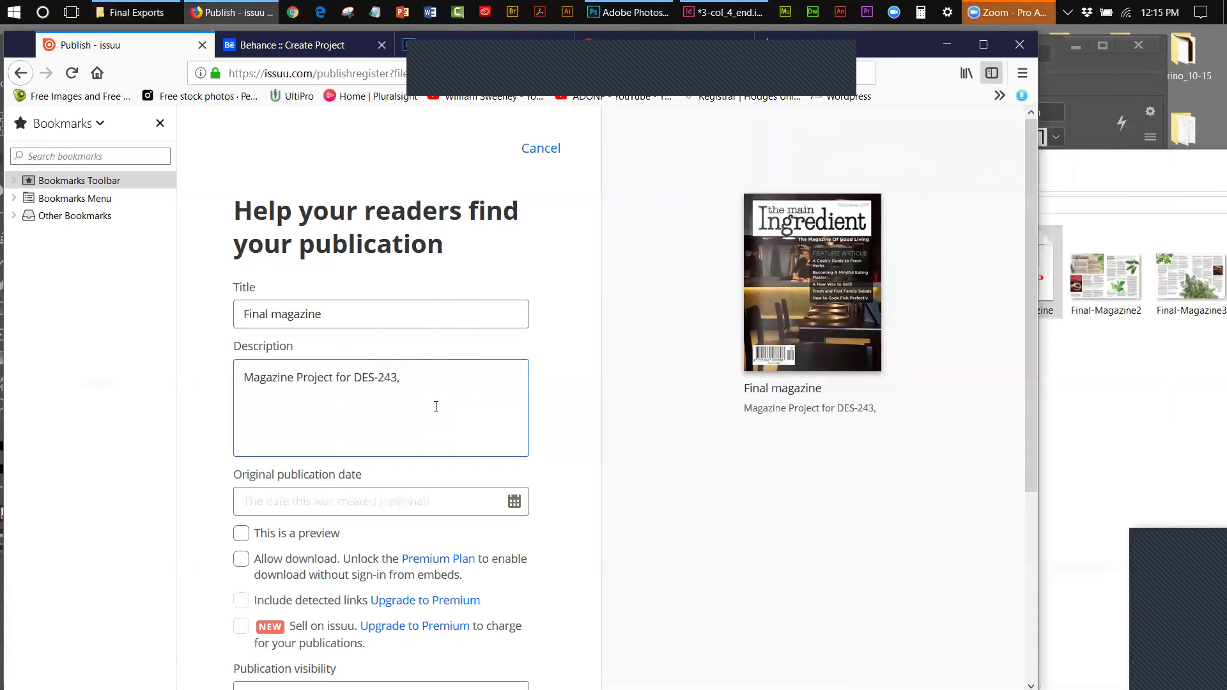
{"action": "type", "text": ", 8 pqge layout"}
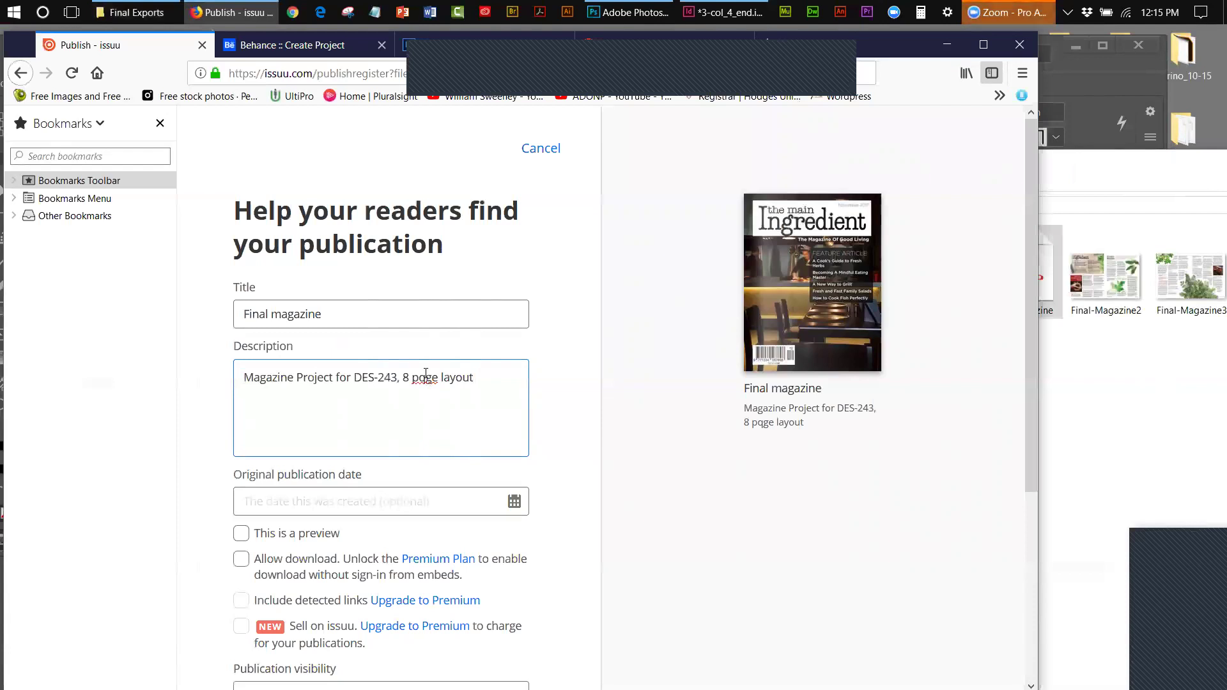
{"action": "right_click", "coordinate": [427, 378]}
{"action": "left_click", "coordinate": [474, 382]}
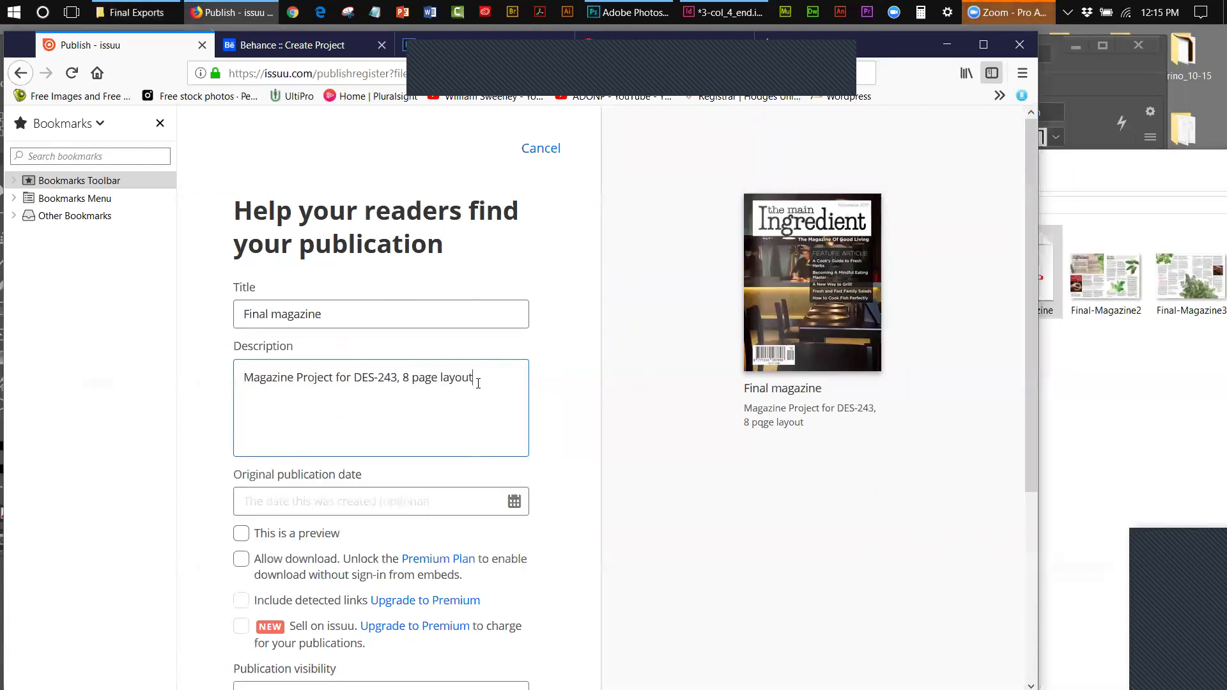
{"action": "type", "text": "."}
- Set the original publication date to 11/21/2017, allow downloads, and submit the publication details
{"action": "left_click", "coordinate": [348, 502]}
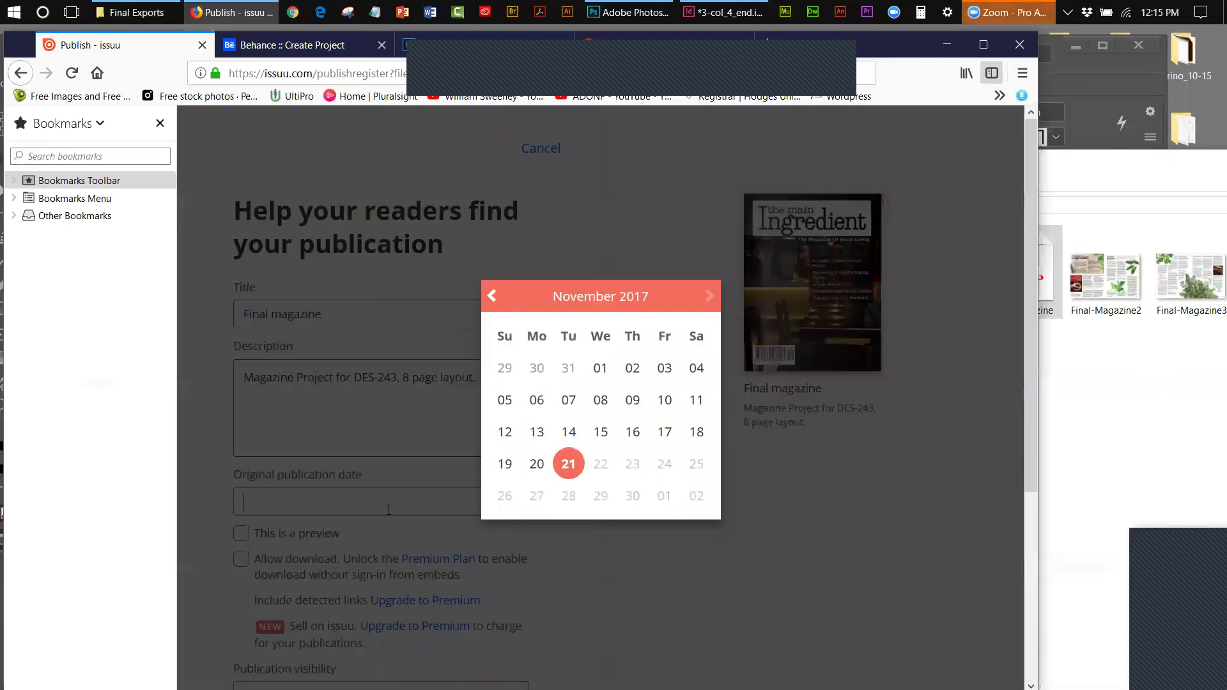
{"action": "left_click", "coordinate": [568, 464]}
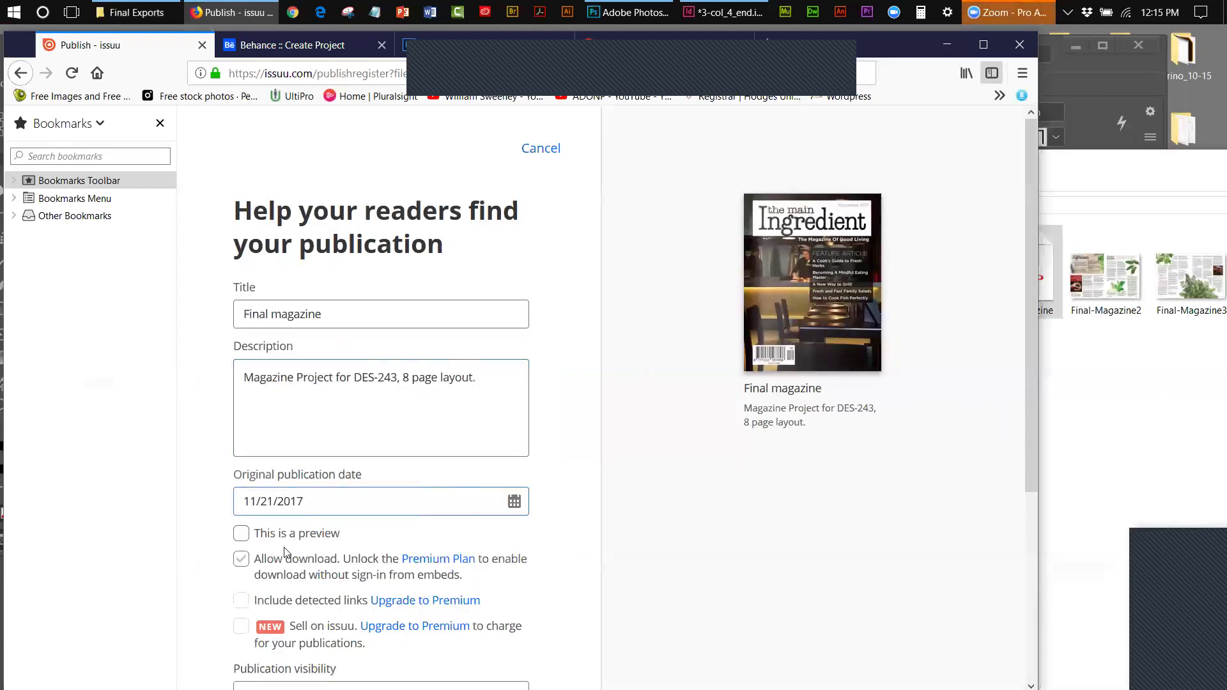
{"action": "left_click", "coordinate": [242, 562]}
{"action": "left_click_drag", "start_coordinate": [1029, 211], "coordinate": [1048, 388]}
{"action": "left_click", "coordinate": [316, 584]}
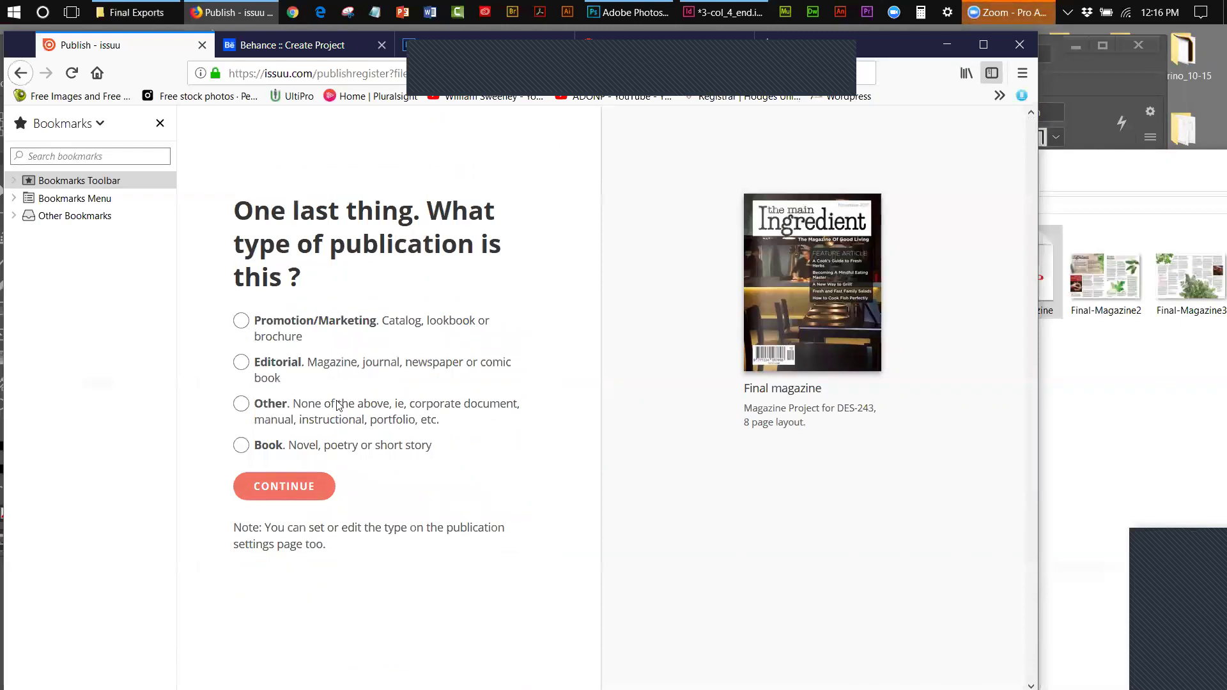
- Classify the publication as Editorial, continue, and open the publications list
{"action": "left_click", "coordinate": [240, 362]}
{"action": "left_click", "coordinate": [293, 487]}
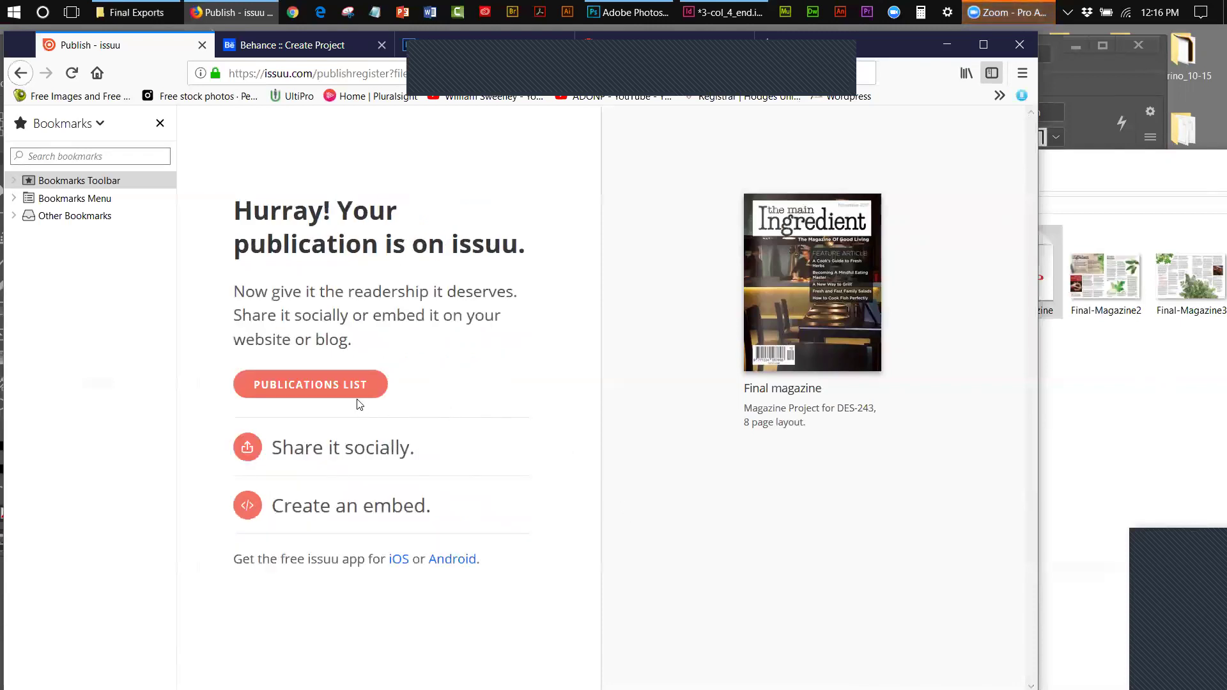
{"action": "left_click", "coordinate": [338, 386]}
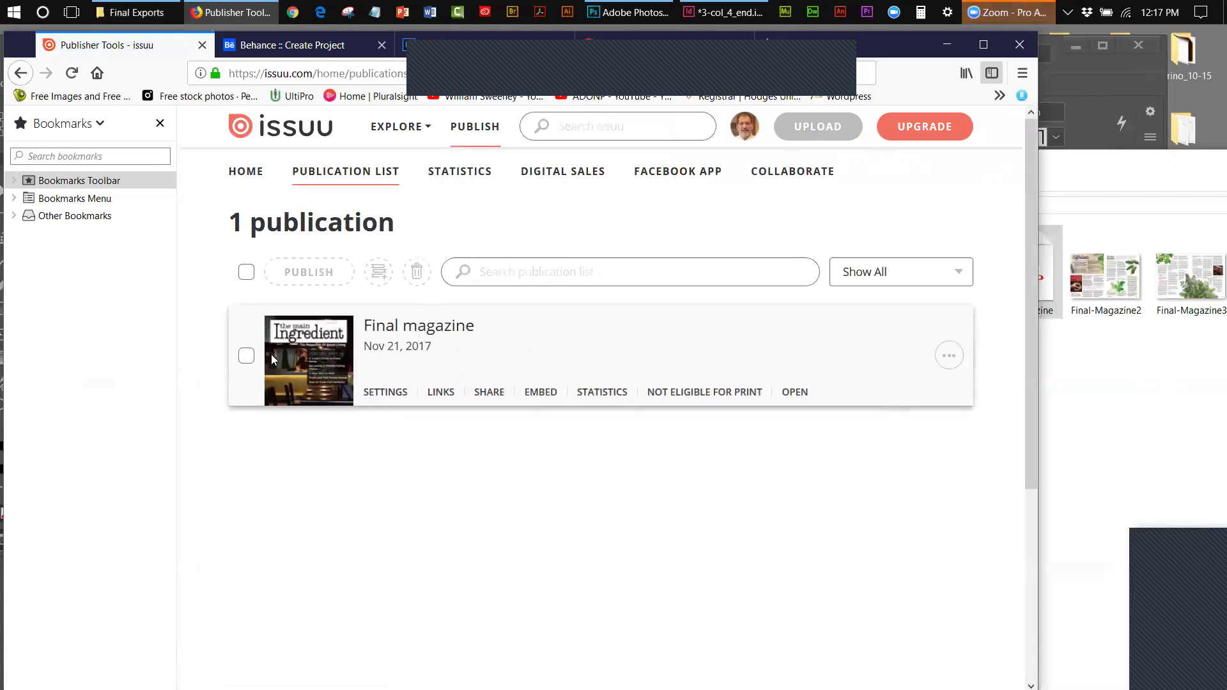
- Publish the Final magazine document from the publication list
{"action": "left_click", "coordinate": [246, 359]}
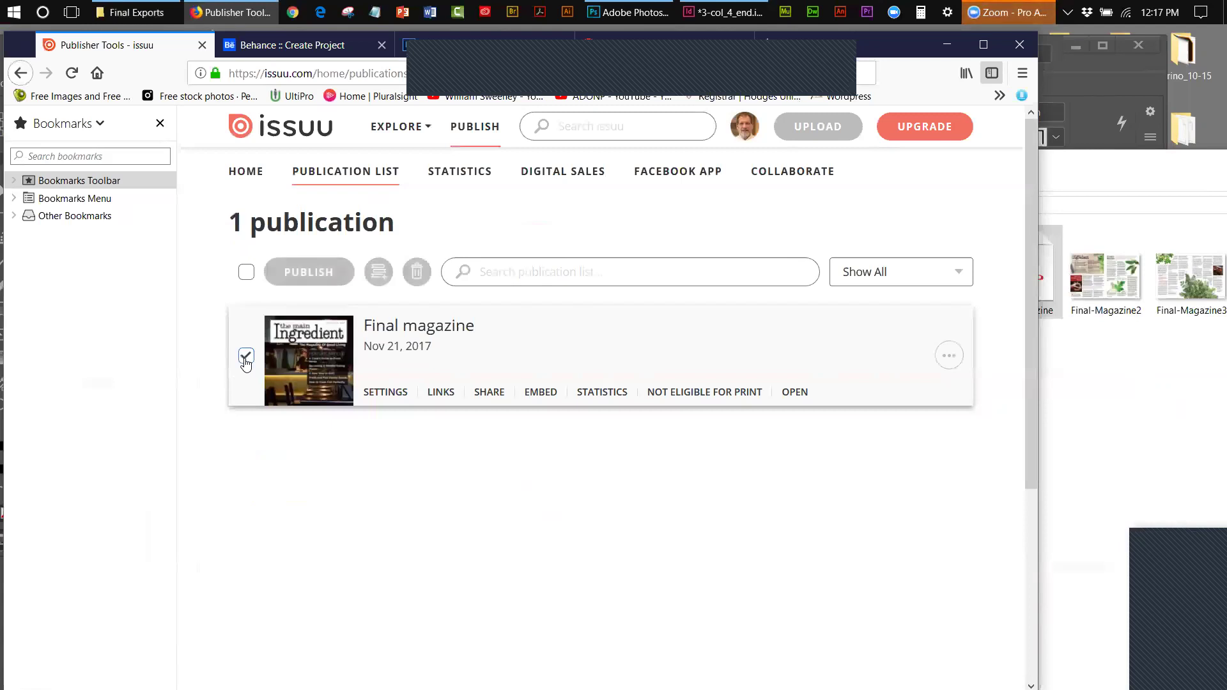
{"action": "left_click", "coordinate": [313, 274]}
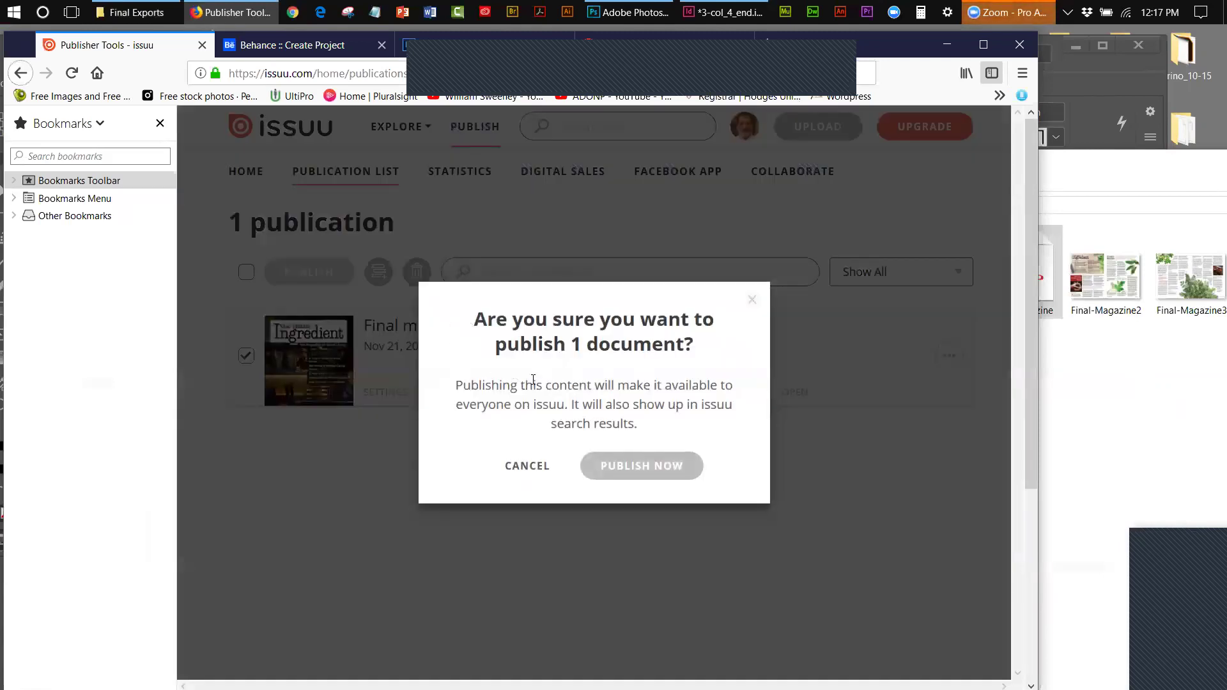
{"action": "left_click", "coordinate": [619, 476]}
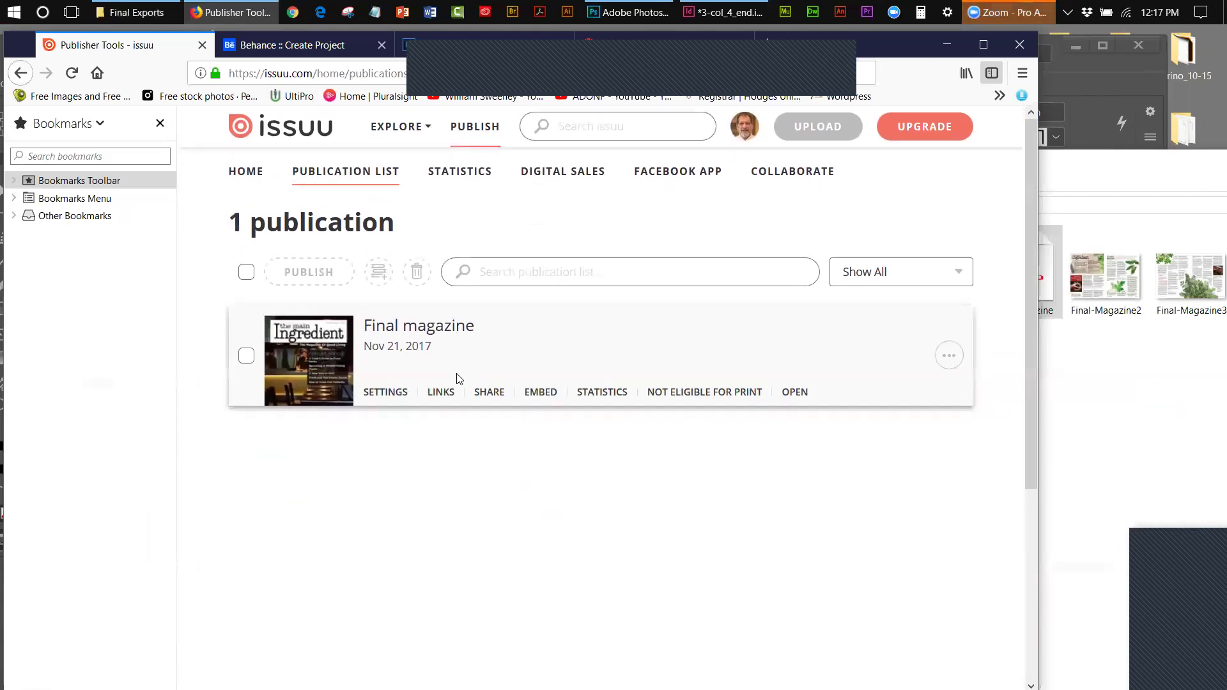
- Open the published Final magazine and page through its spreads to the back cover
{"action": "left_click", "coordinate": [796, 392]}
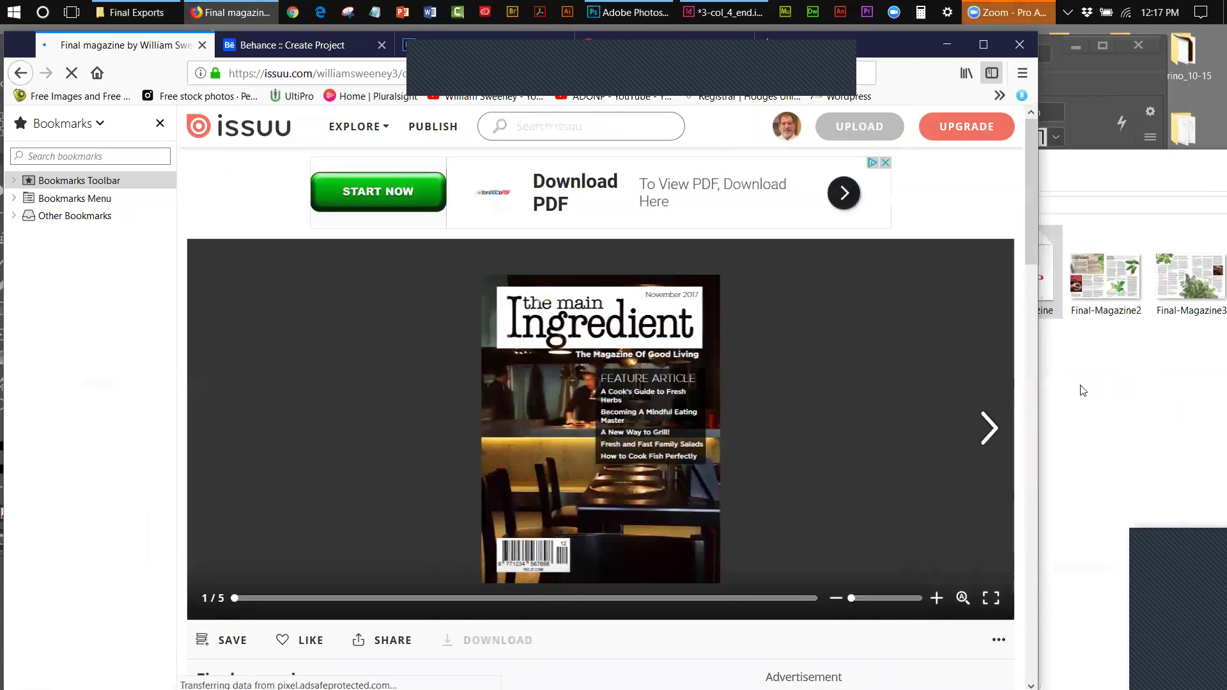
{"action": "left_click", "coordinate": [989, 429]}
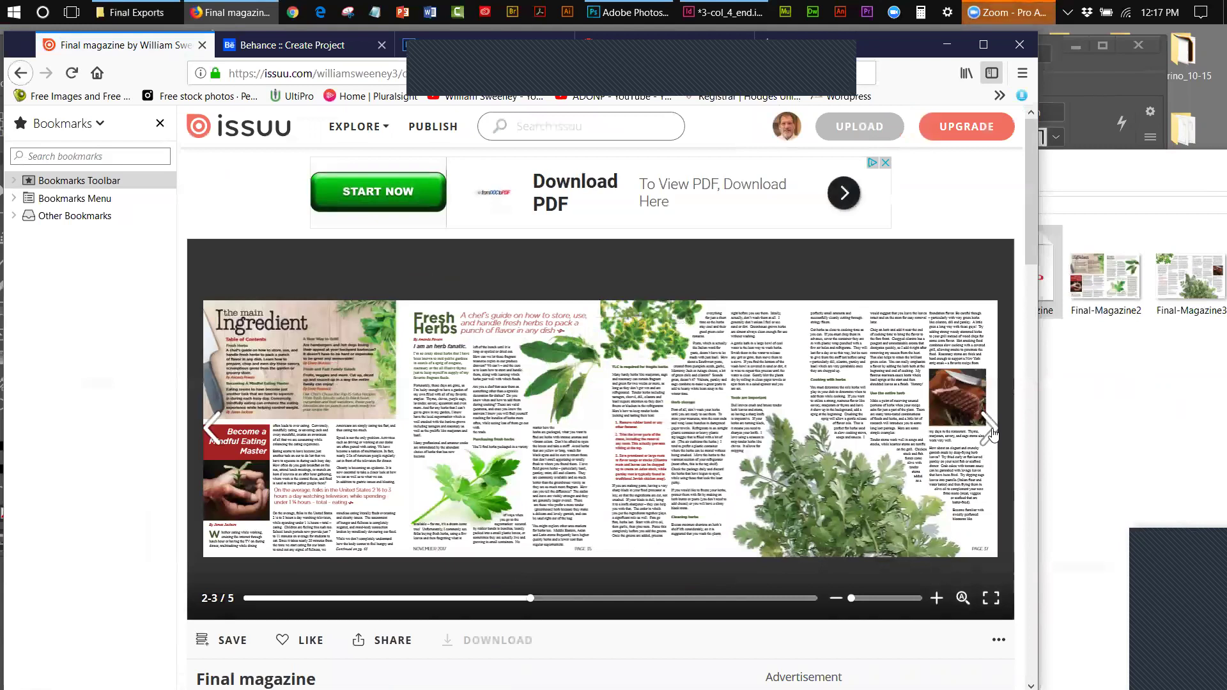
{"action": "left_click", "coordinate": [990, 430]}
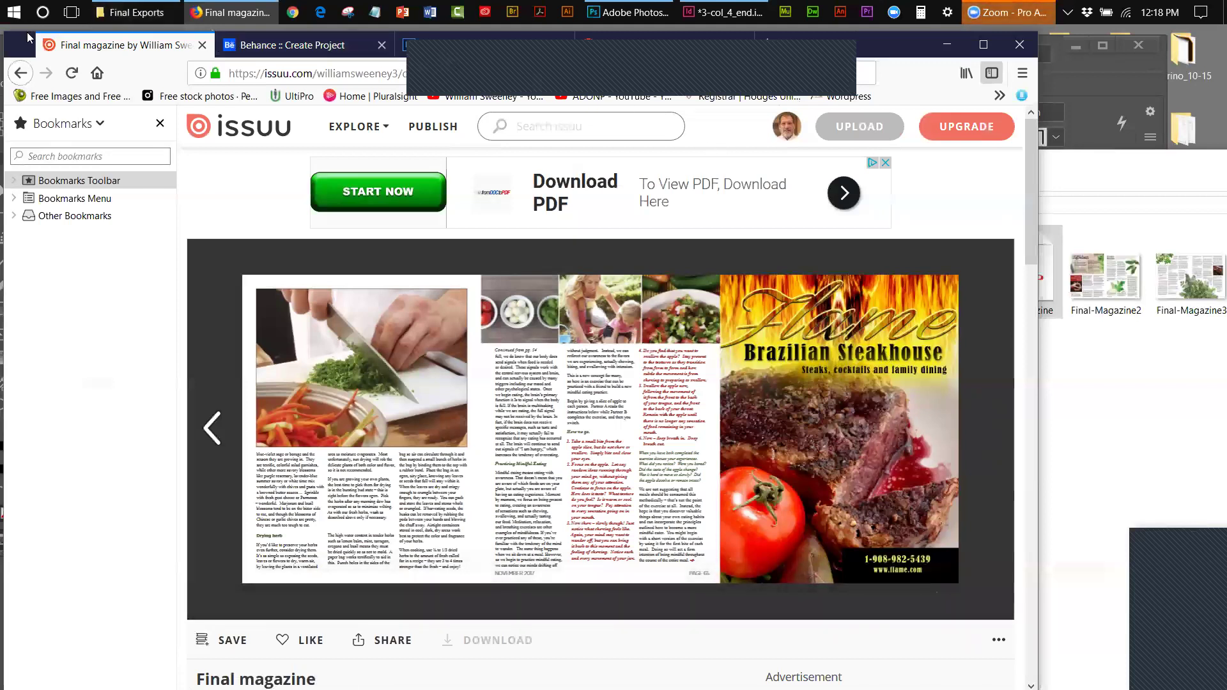
{"action": "left_click_drag", "start_coordinate": [27, 32], "coordinate": [10, 33]}
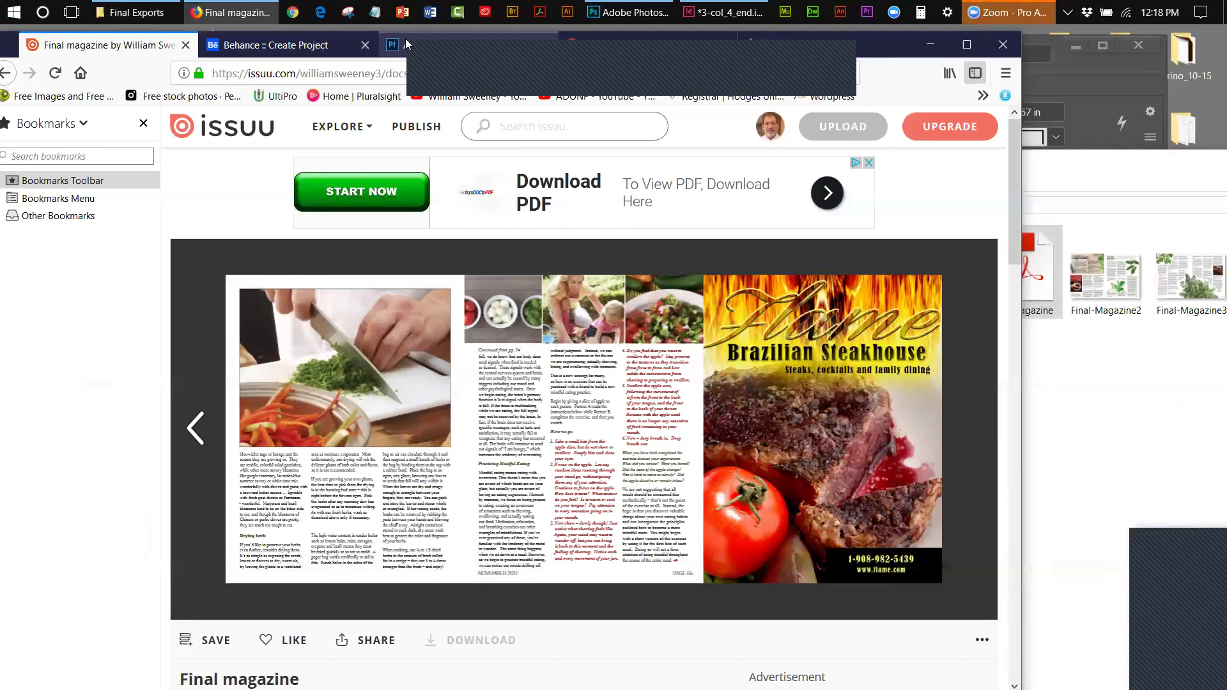
- Switch to Adobe Portfolio and upload the Final-Magazine cover image from the desktop's Final Exports folder to the work page
{"action": "left_click", "coordinate": [405, 42]}
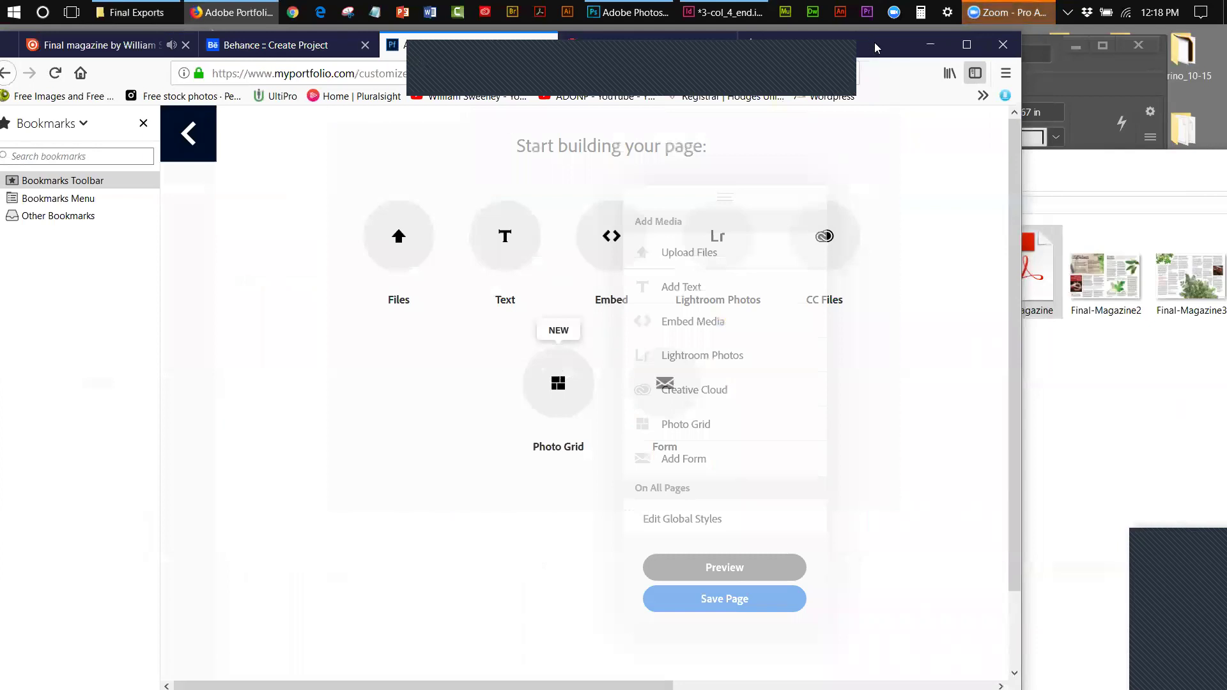
{"action": "left_click_drag", "start_coordinate": [874, 42], "coordinate": [889, 82]}
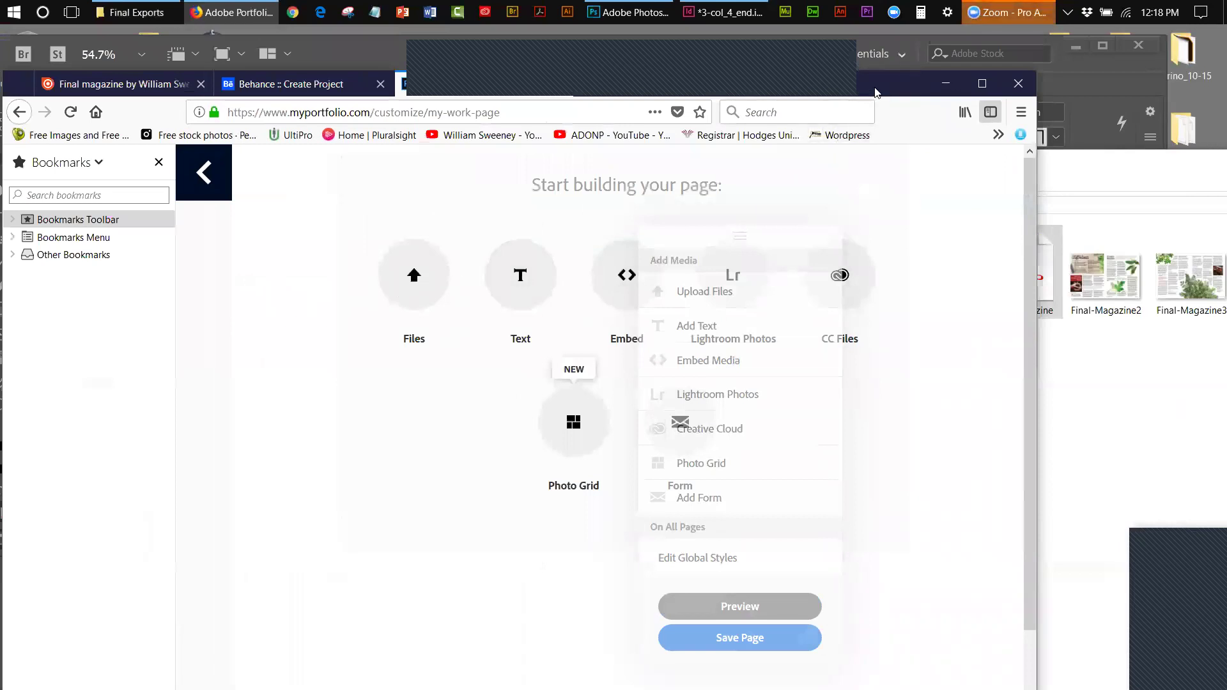
{"action": "left_click_drag", "start_coordinate": [893, 68], "coordinate": [912, 49]}
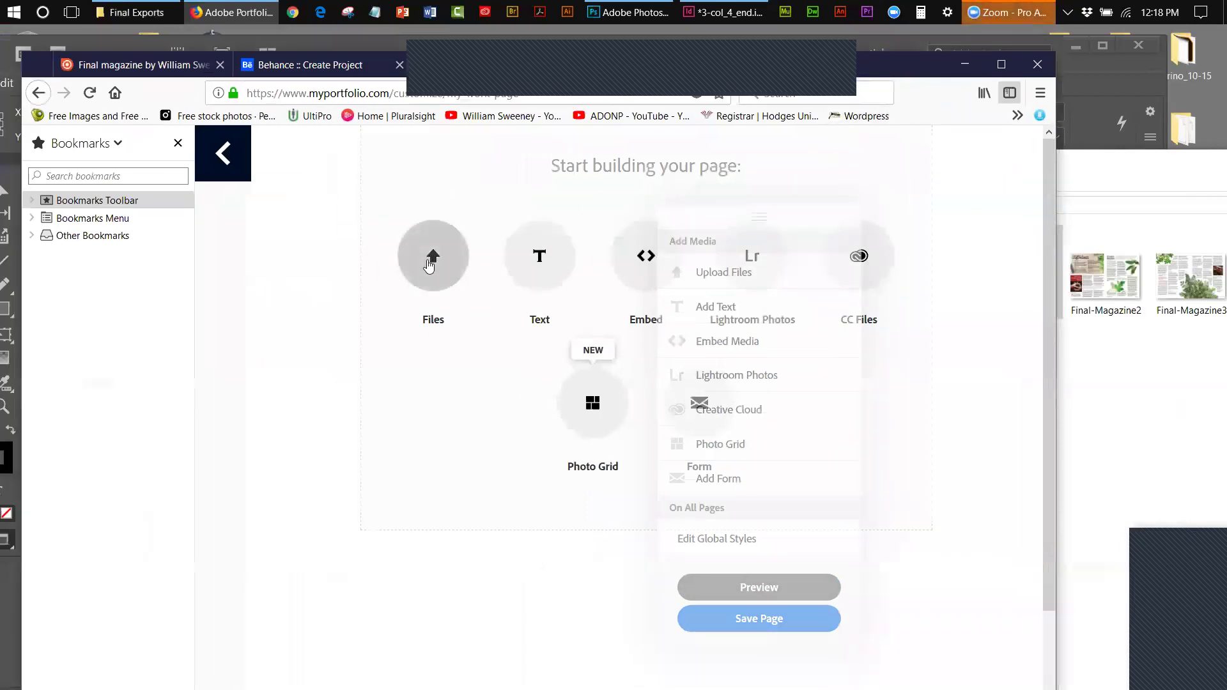
{"action": "left_click", "coordinate": [429, 263]}
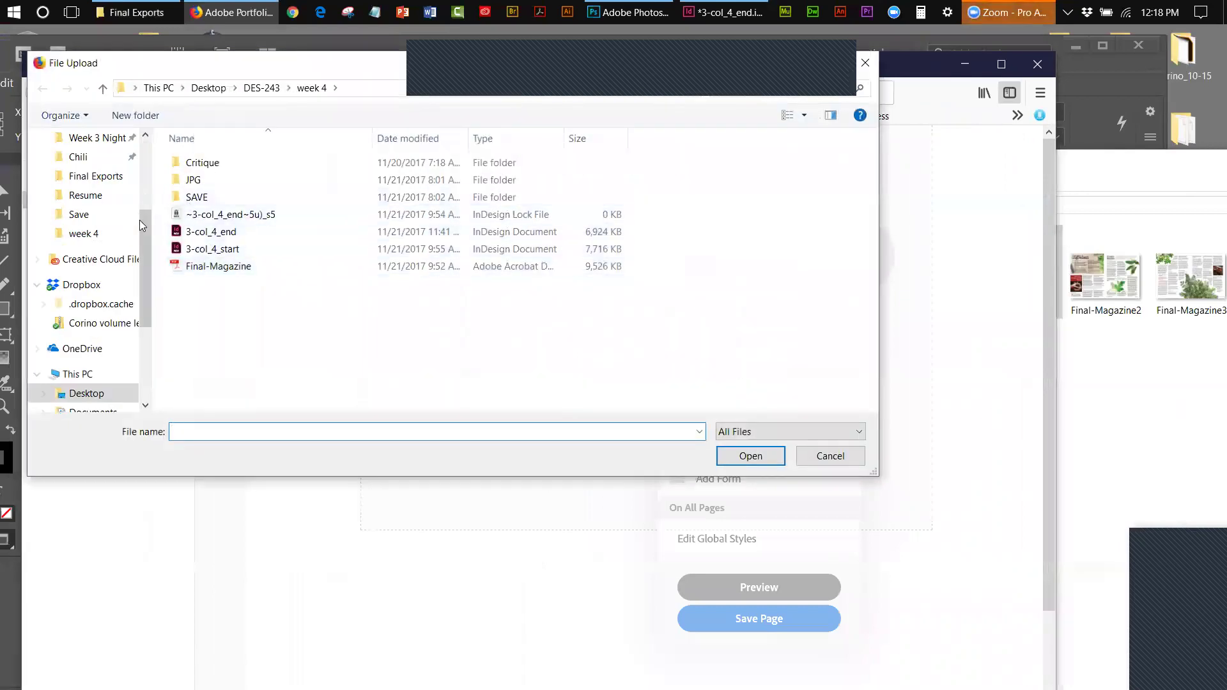
{"action": "scroll", "coordinate": [142, 204], "scroll_direction": "up", "scroll_amount": 3}
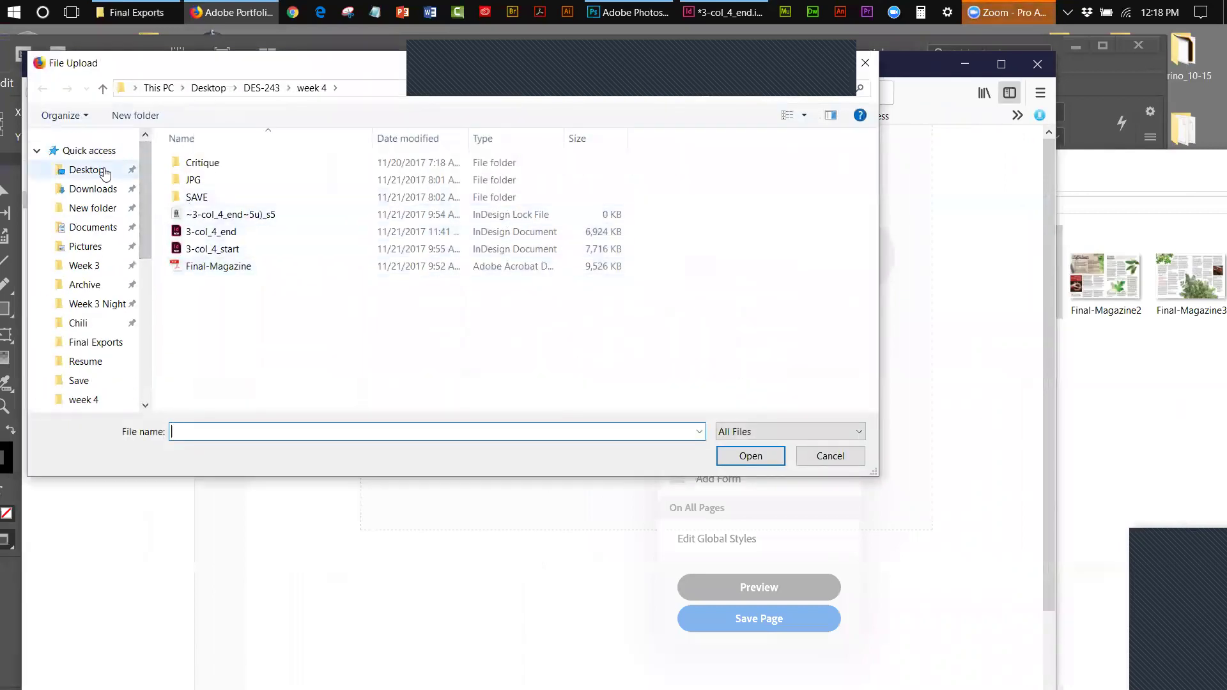
{"action": "left_click", "coordinate": [106, 170]}
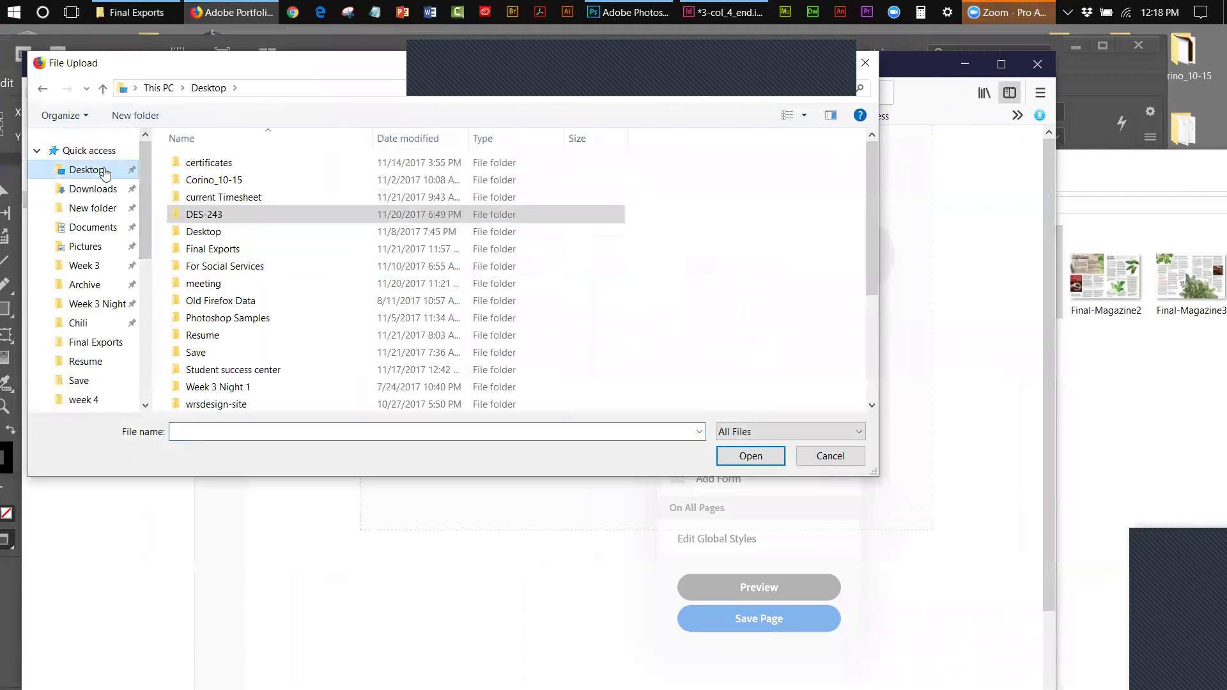
{"action": "double_click", "coordinate": [225, 249]}
{"action": "left_click", "coordinate": [306, 184]}
{"action": "left_click", "coordinate": [757, 455]}
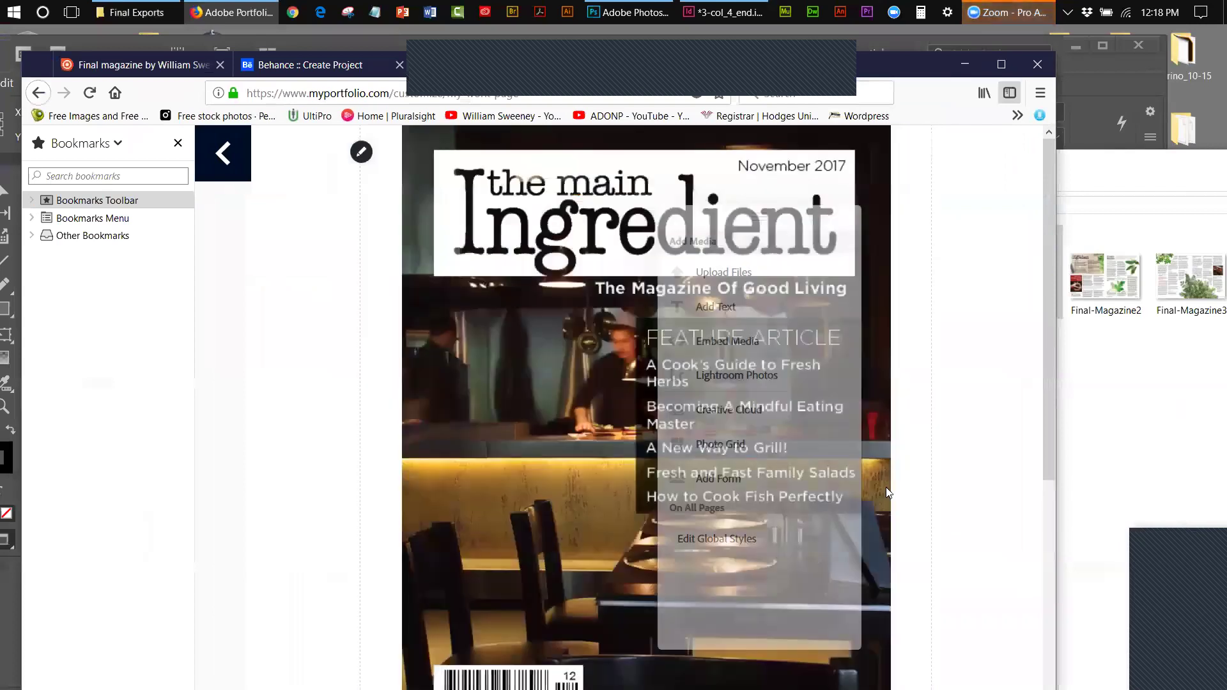
- Upload the Final-Magazine2 and Final-Magazine3 spreads below the cover on the portfolio page
{"action": "left_click_drag", "start_coordinate": [1052, 240], "coordinate": [1074, 282]}
{"action": "left_click", "coordinate": [734, 274]}
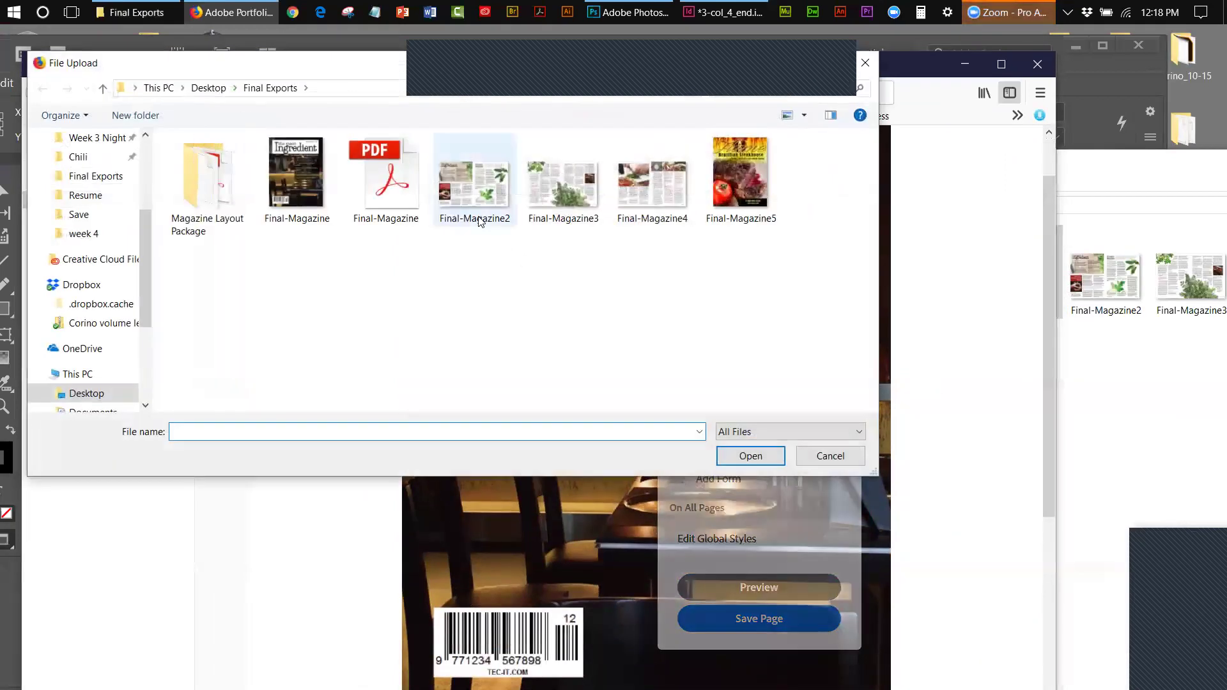
{"action": "left_click", "coordinate": [474, 195]}
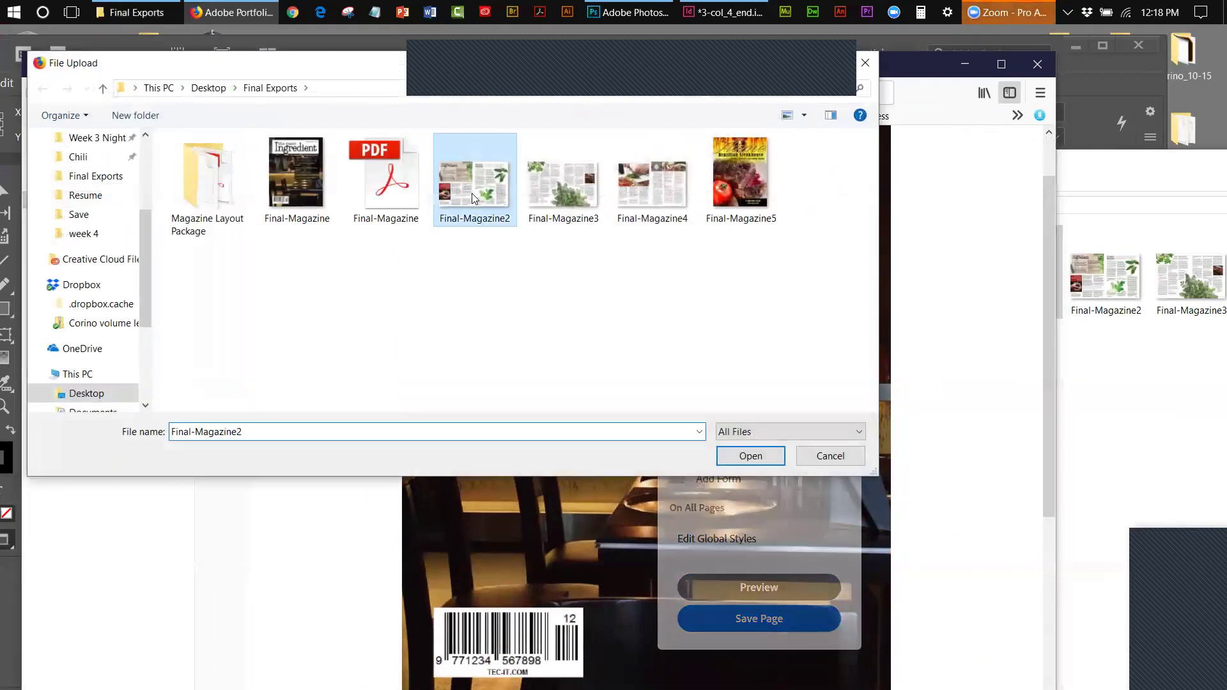
{"action": "left_click", "coordinate": [743, 457]}
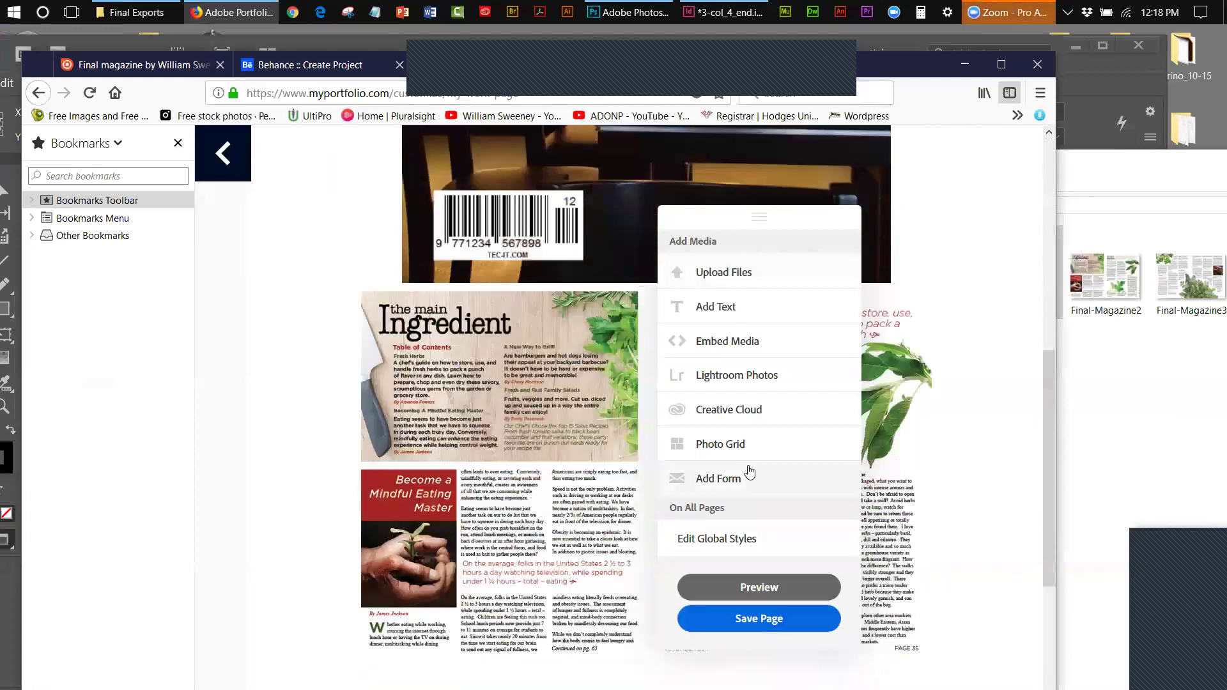
{"action": "left_click", "coordinate": [734, 273]}
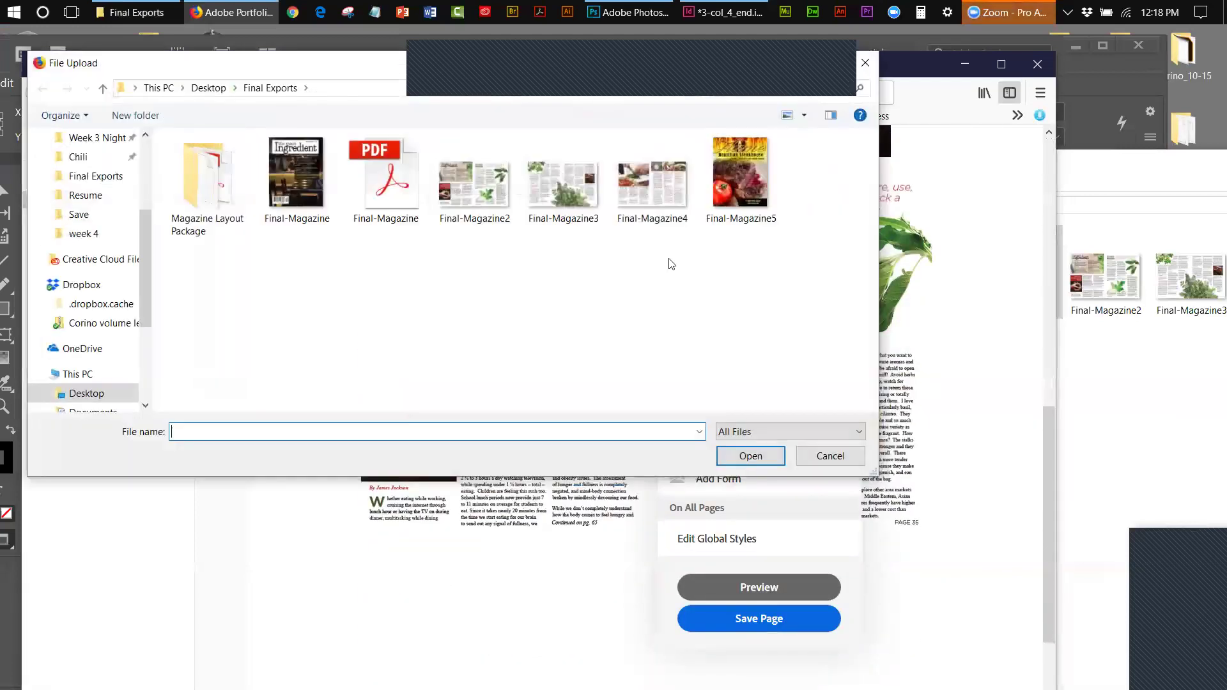
{"action": "left_click", "coordinate": [554, 172]}
{"action": "left_click", "coordinate": [750, 456]}
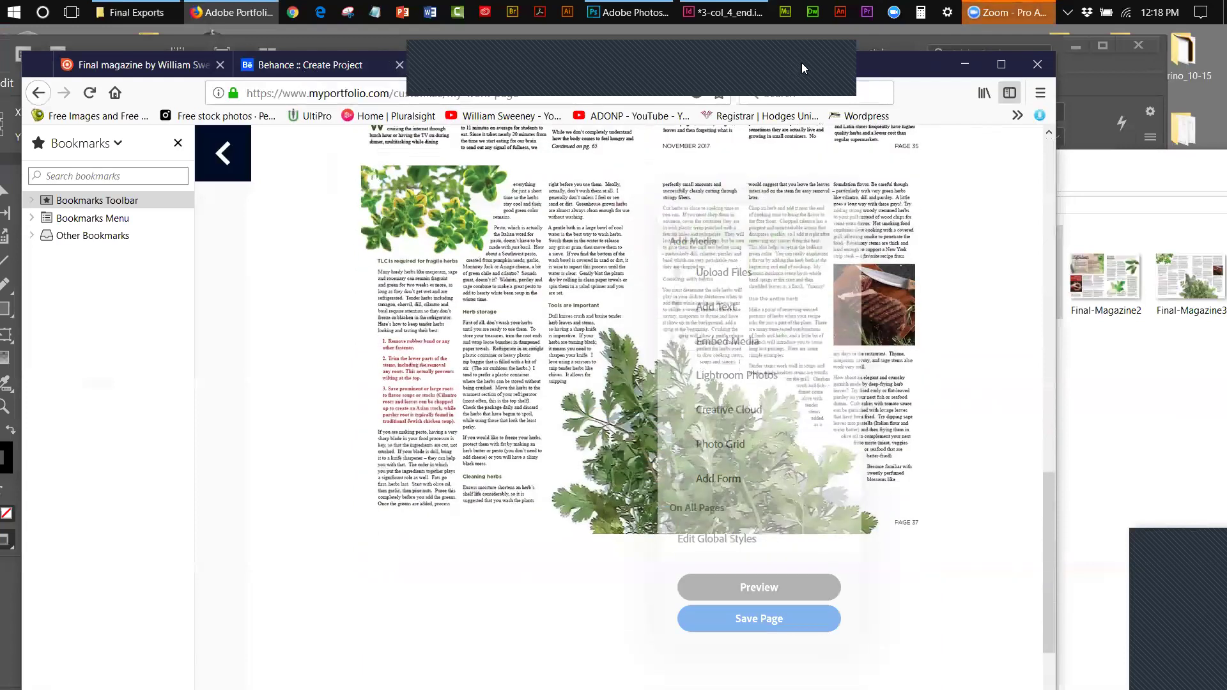
- Upload the Final-Magazine4 spread and the Final-Magazine5 back cover to the end of the portfolio page
{"action": "left_click_drag", "start_coordinate": [801, 62], "coordinate": [807, 121]}
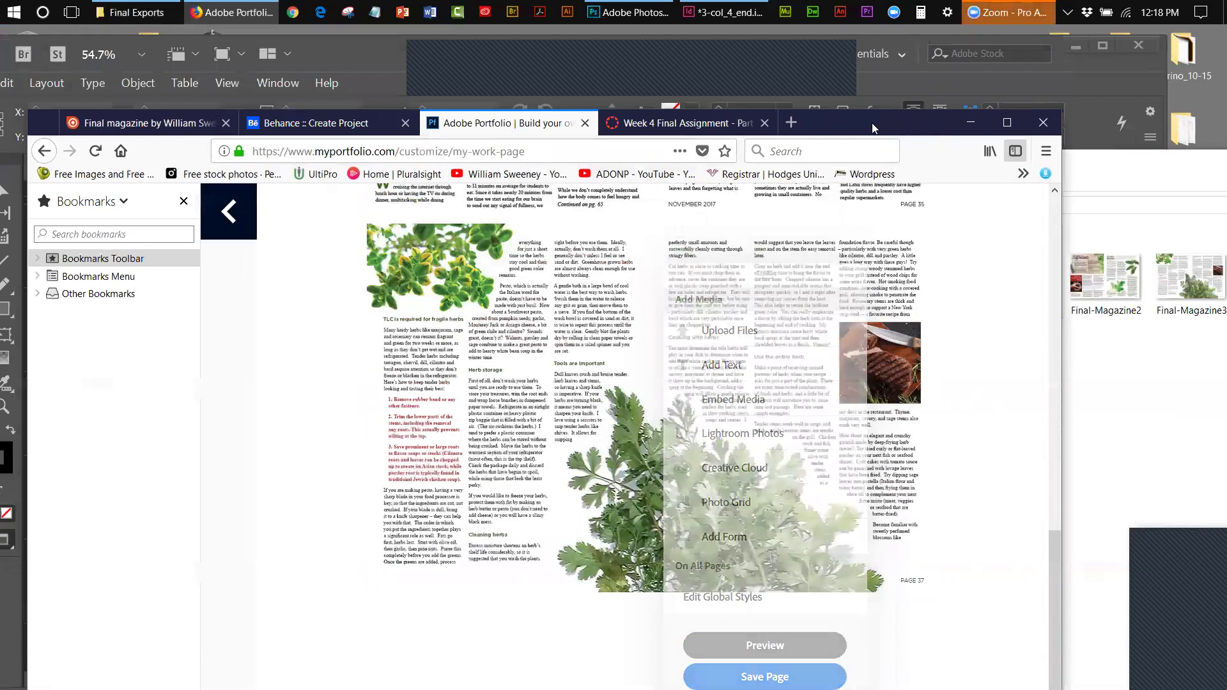
{"action": "left_click_drag", "start_coordinate": [878, 120], "coordinate": [892, 40]}
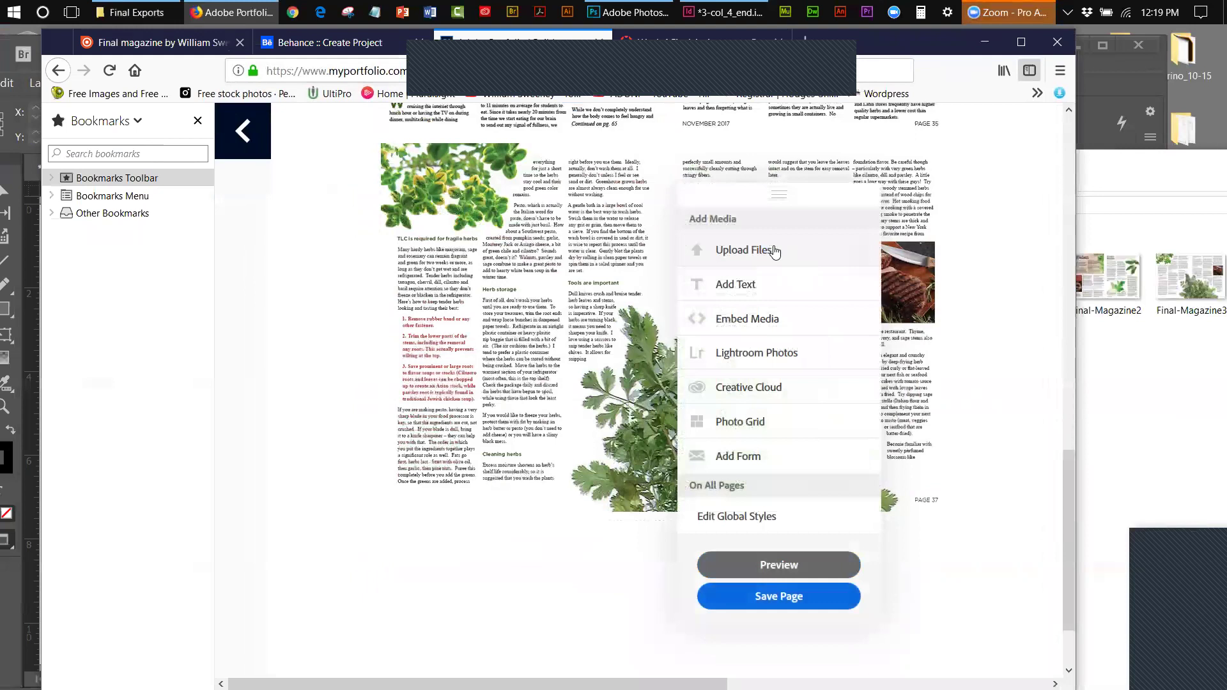
{"action": "left_click", "coordinate": [834, 262]}
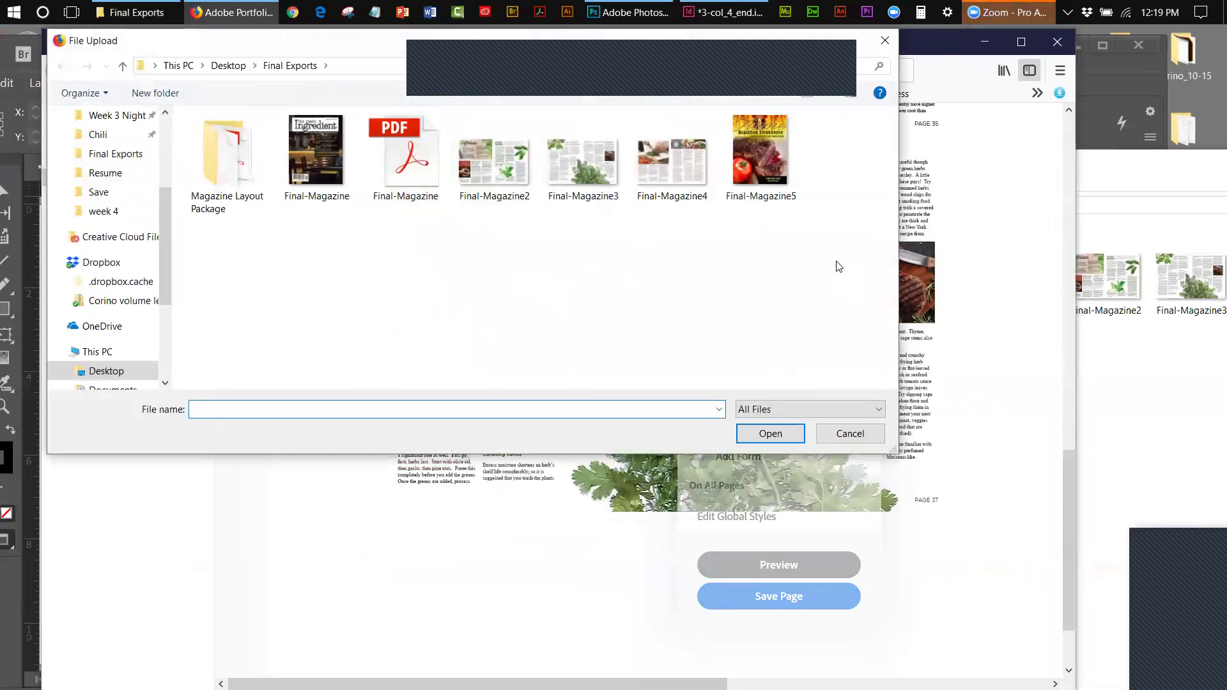
{"action": "left_click", "coordinate": [688, 163]}
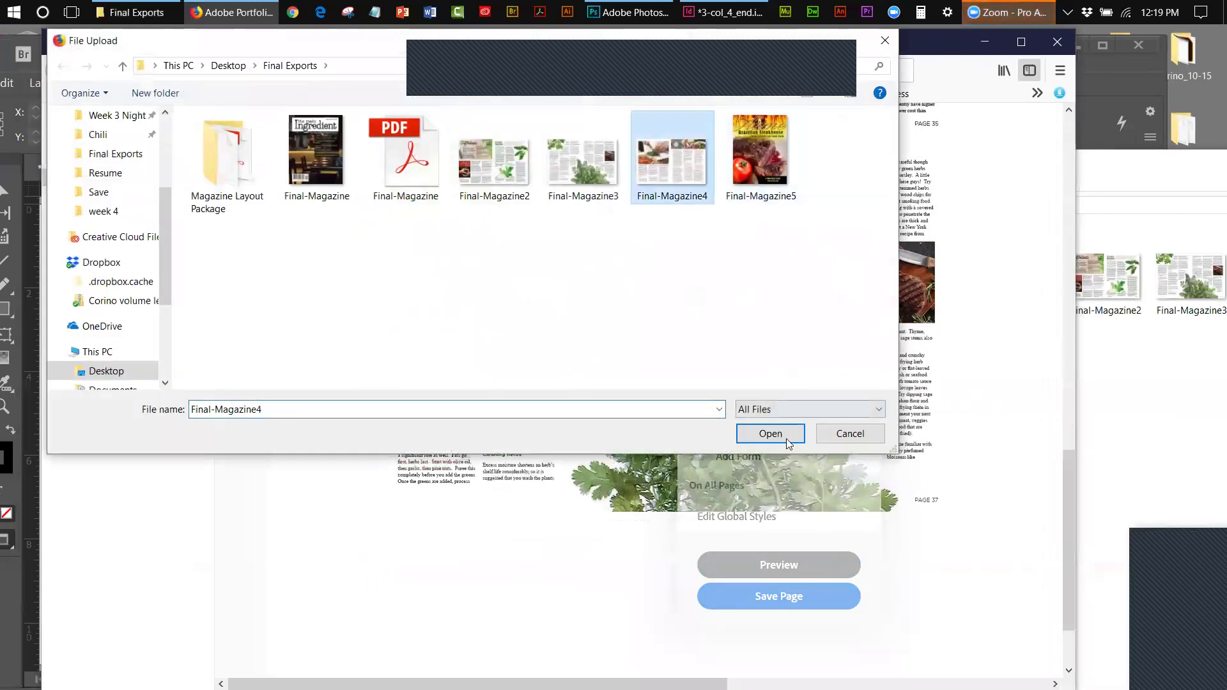
{"action": "left_click", "coordinate": [769, 434]}
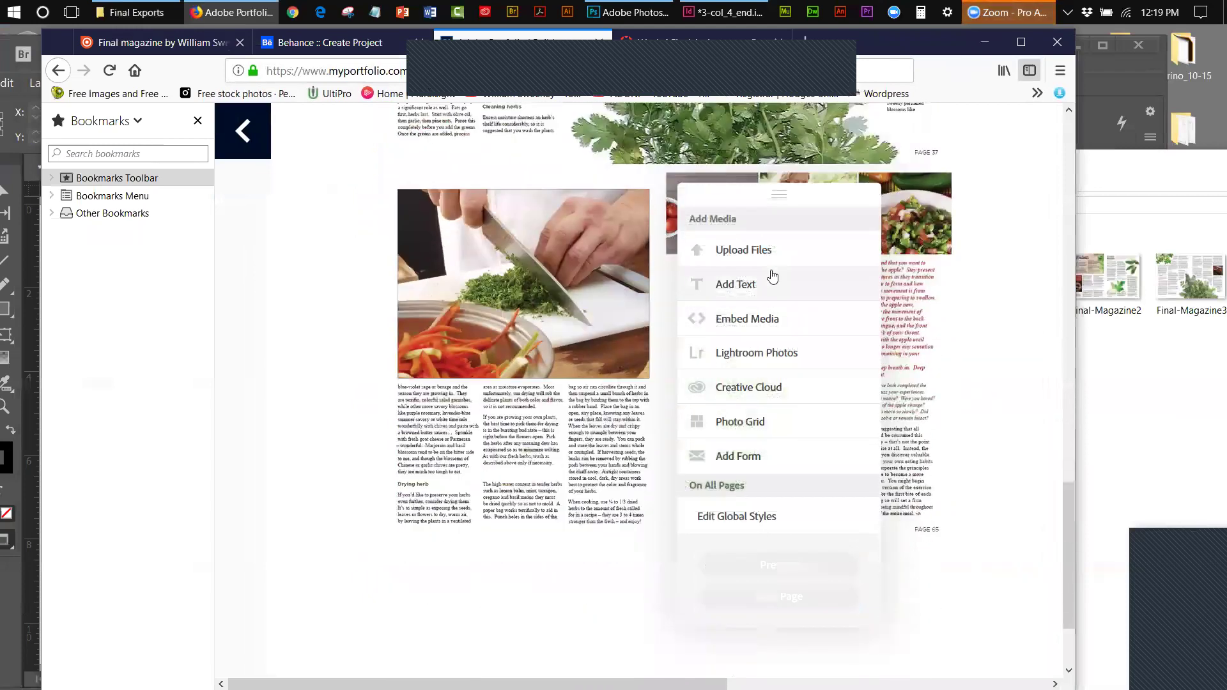
{"action": "left_click", "coordinate": [757, 259]}
{"action": "left_click", "coordinate": [769, 185]}
{"action": "left_click", "coordinate": [770, 433]}
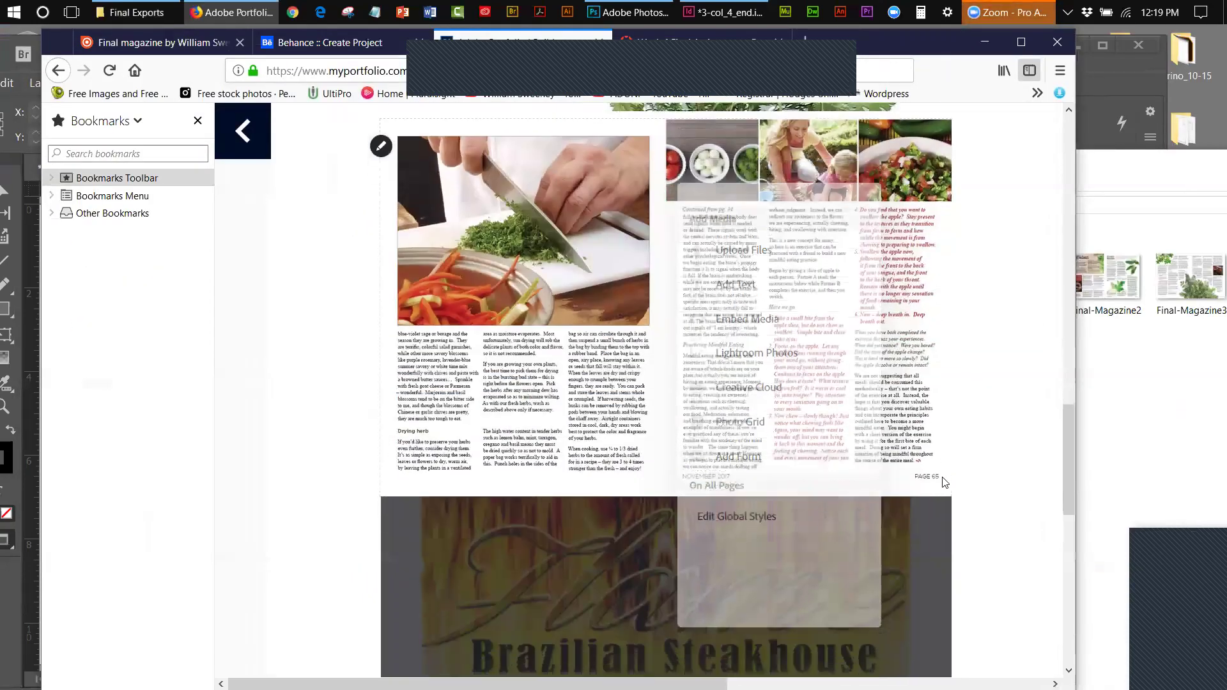
- Save the portfolio page, preview it, and look through the uploaded magazine pages
{"action": "left_click", "coordinate": [760, 596]}
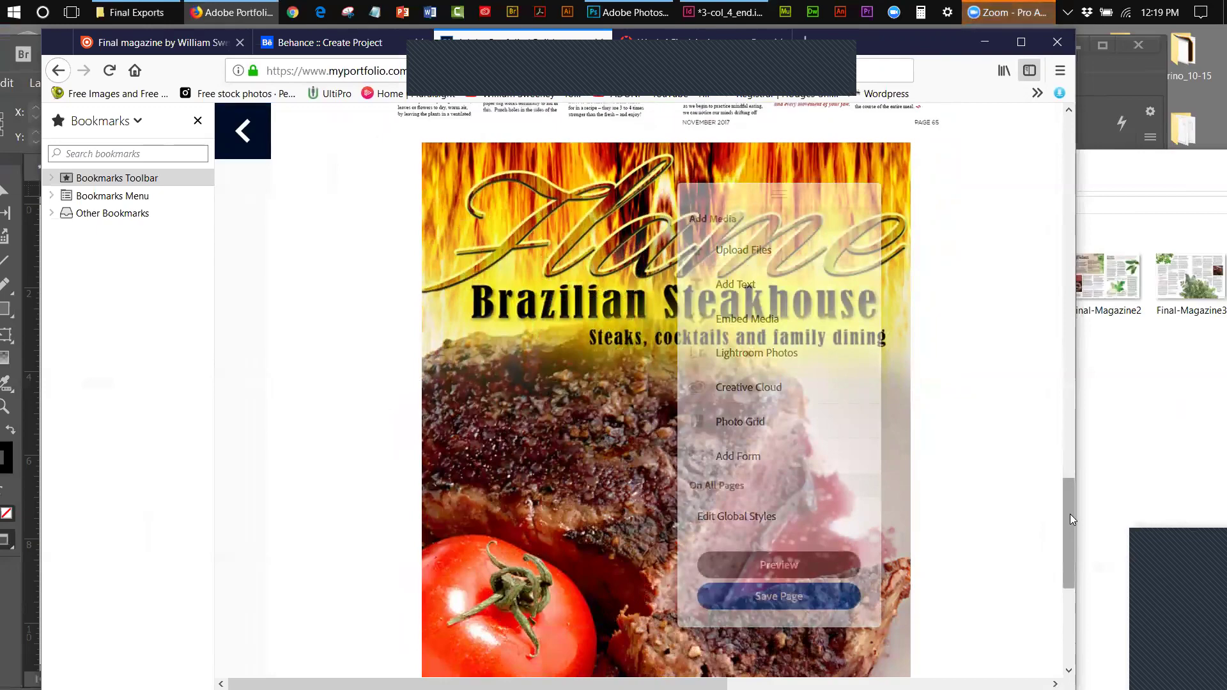
{"action": "left_click_drag", "start_coordinate": [1069, 513], "coordinate": [1048, 247]}
{"action": "left_click_drag", "start_coordinate": [1022, 177], "coordinate": [1051, 457]}
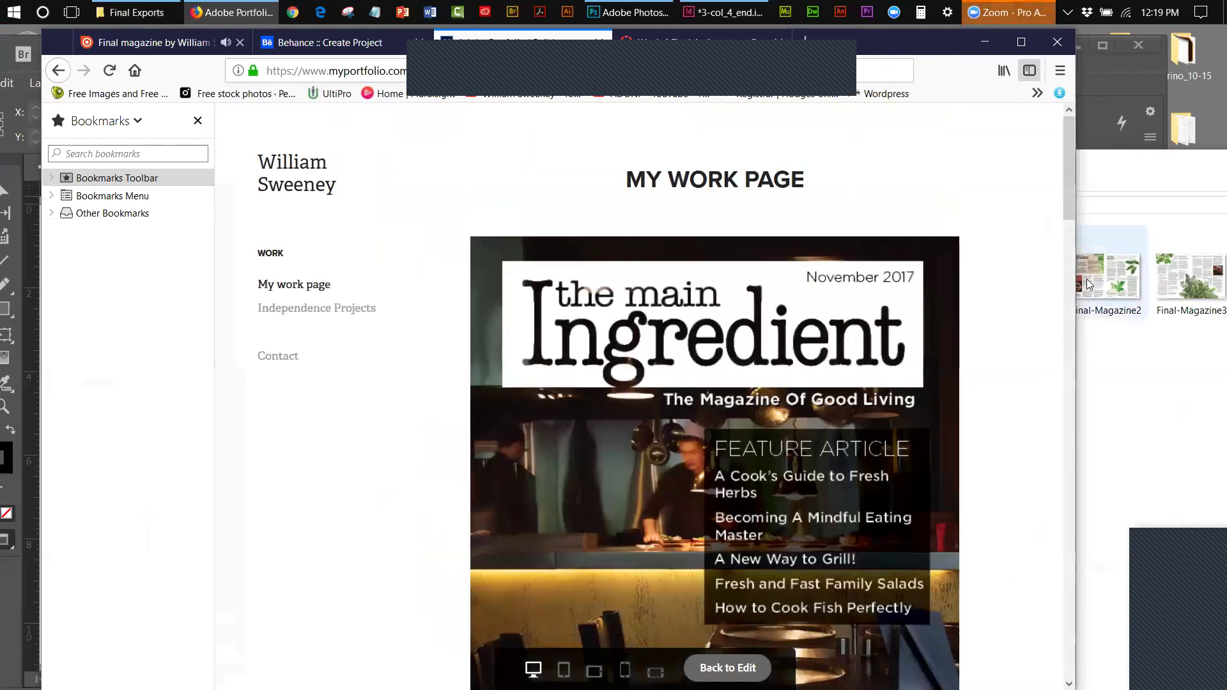
{"action": "scroll", "coordinate": [1069, 161], "scroll_direction": "down", "scroll_amount": 3}
{"action": "left_click_drag", "start_coordinate": [1086, 236], "coordinate": [1064, 108]}
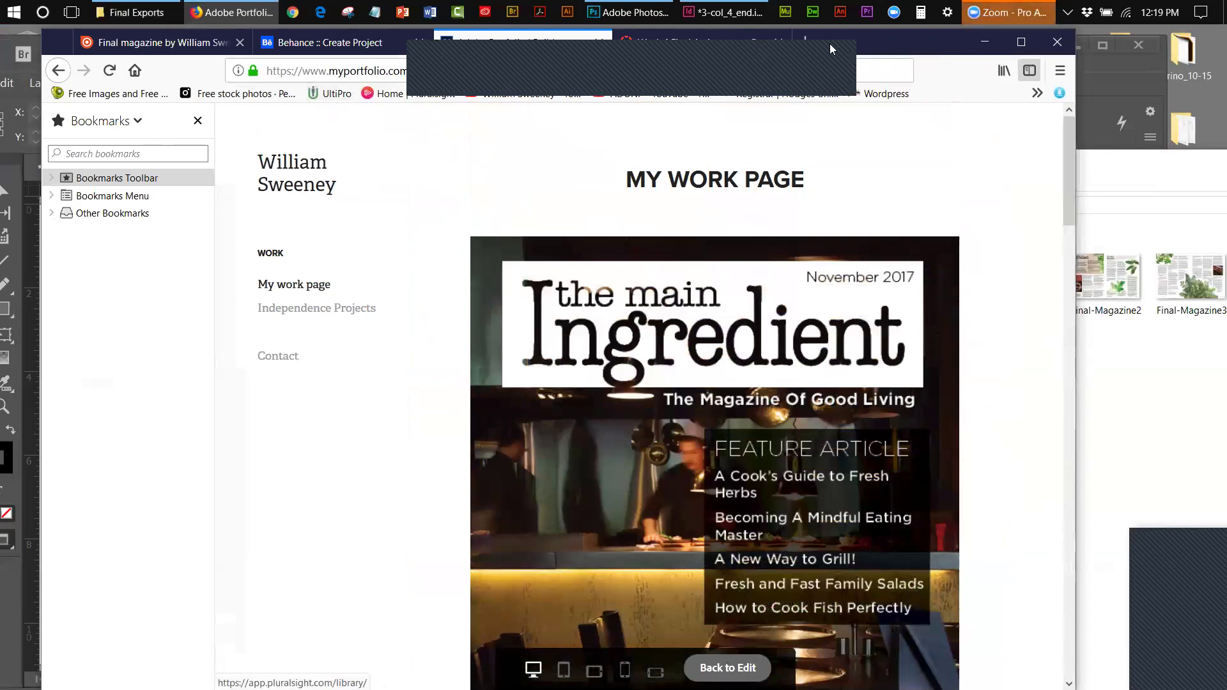
- Review the magazine on issuu and in the Behance project preview, and return to the Adobe Portfolio preview
{"action": "left_click_drag", "start_coordinate": [892, 40], "coordinate": [886, 61]}
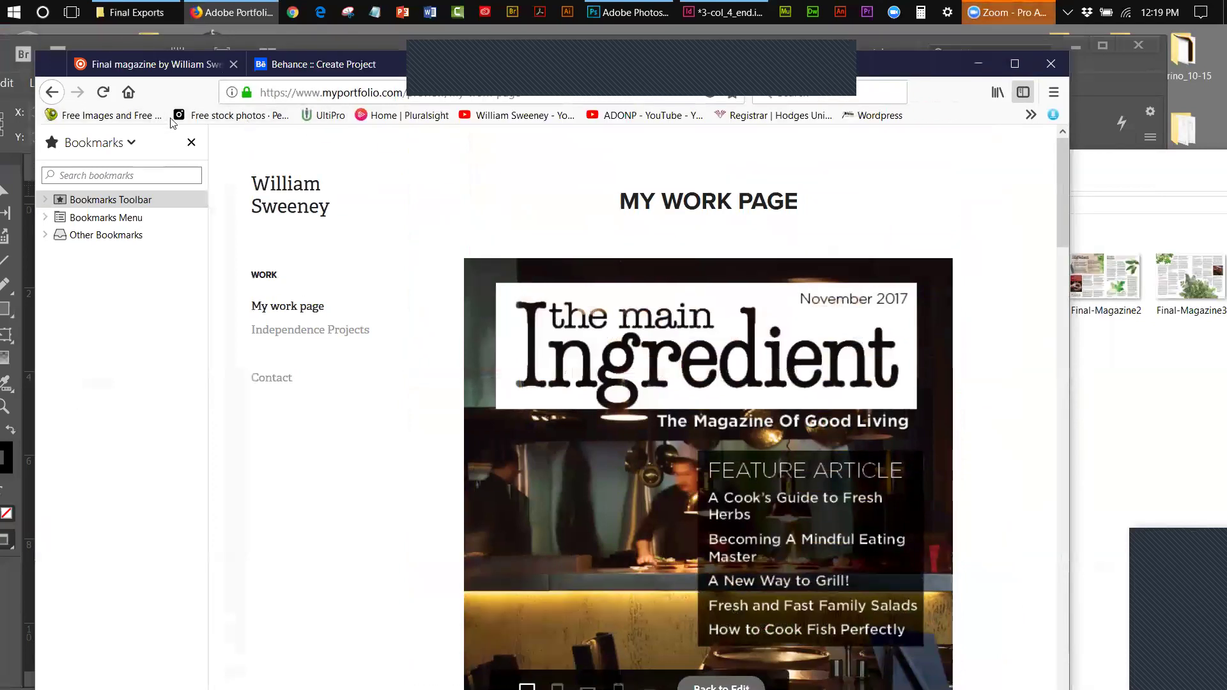
{"action": "left_click", "coordinate": [167, 67]}
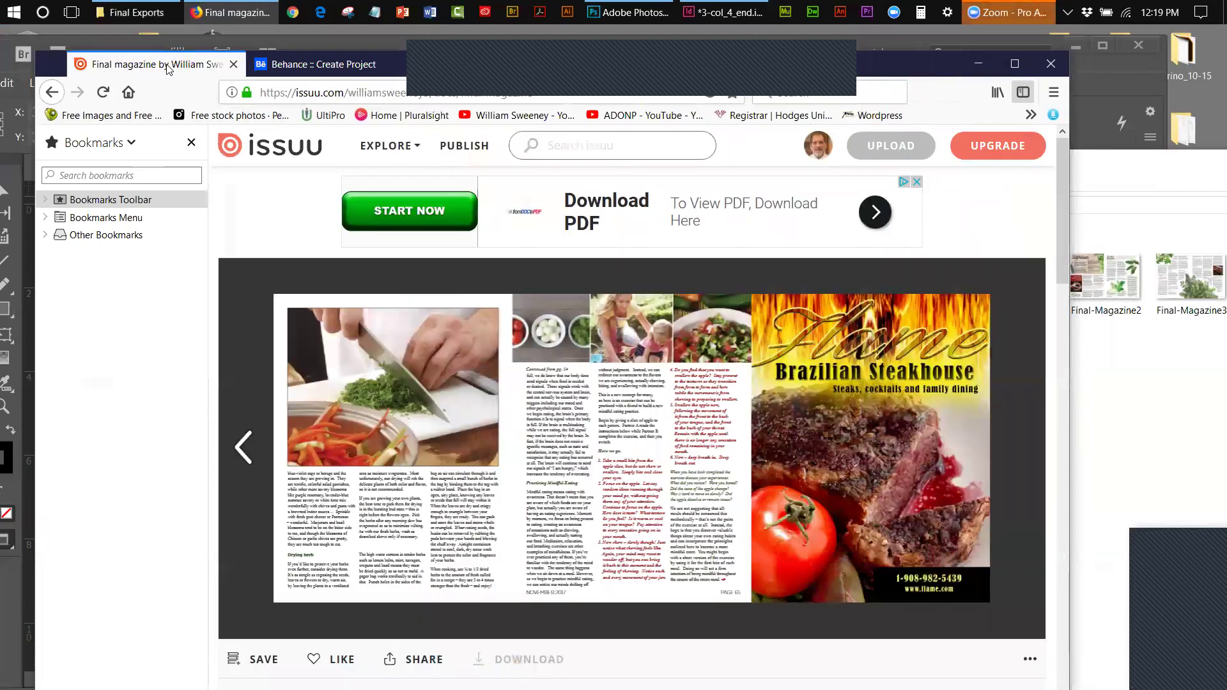
{"action": "left_click", "coordinate": [295, 68]}
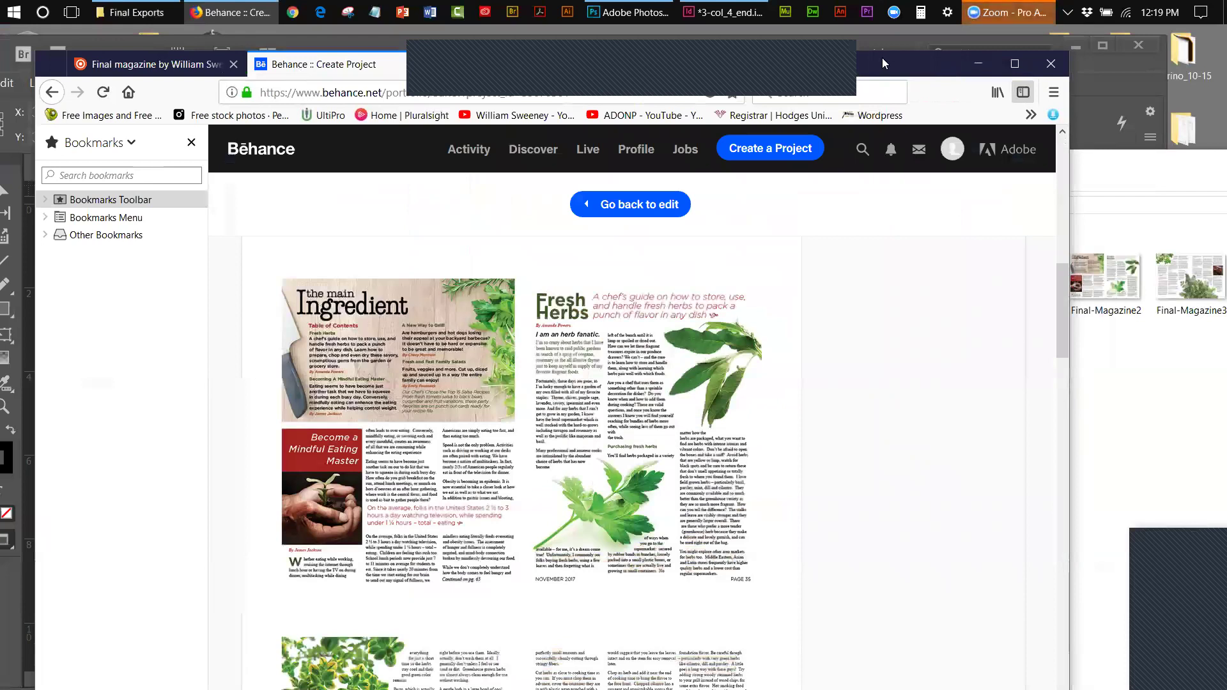
{"action": "left_click_drag", "start_coordinate": [889, 69], "coordinate": [897, 146]}
{"action": "left_click", "coordinate": [517, 141]}
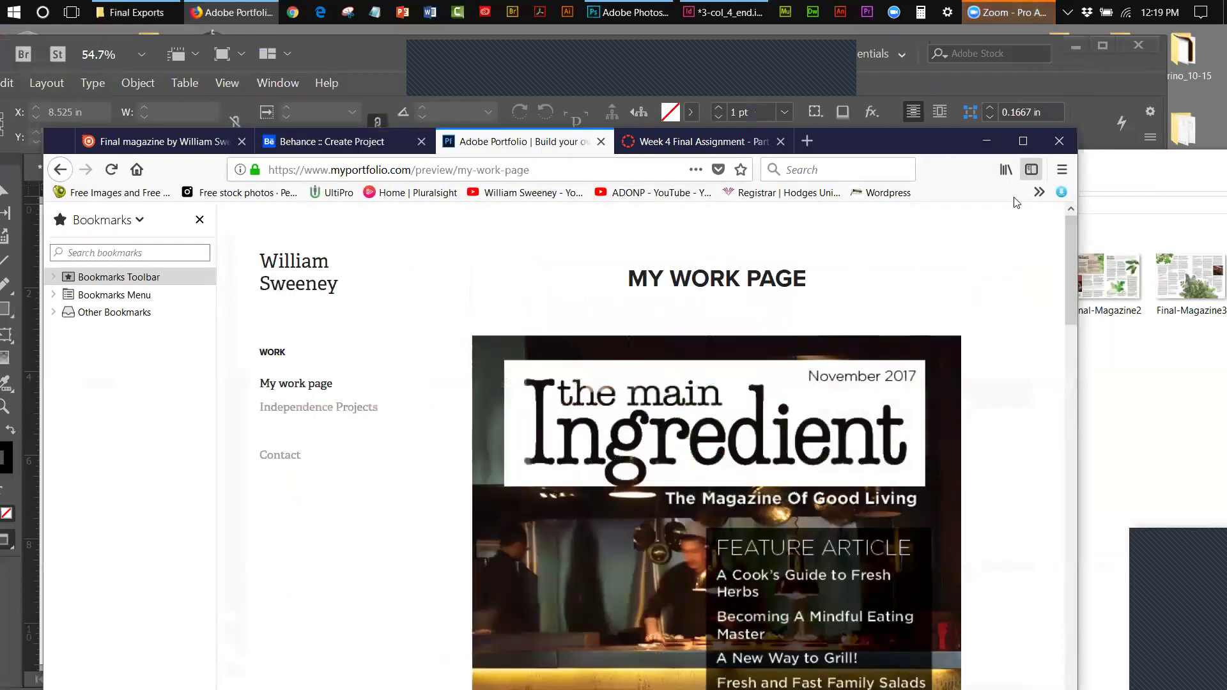
- Minimize the browser and examine the layout package, PDF and page images in the Final Exports folder
{"action": "left_click", "coordinate": [986, 141]}
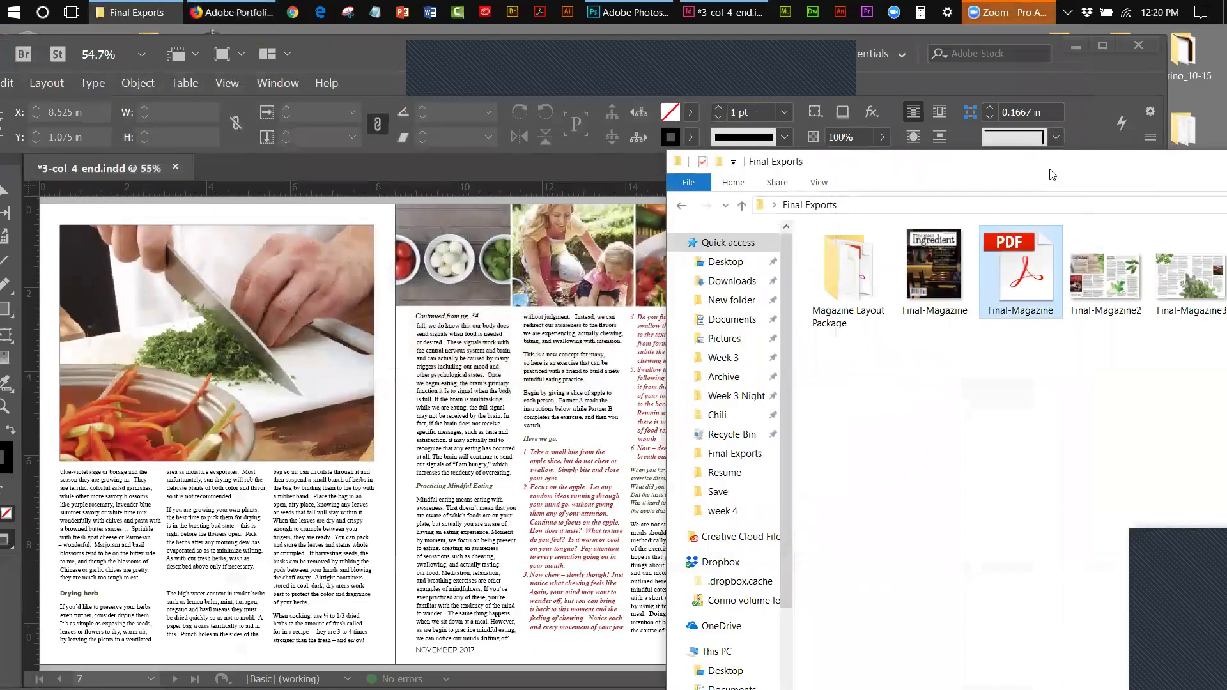
{"action": "left_click_drag", "start_coordinate": [1052, 174], "coordinate": [662, 153]}
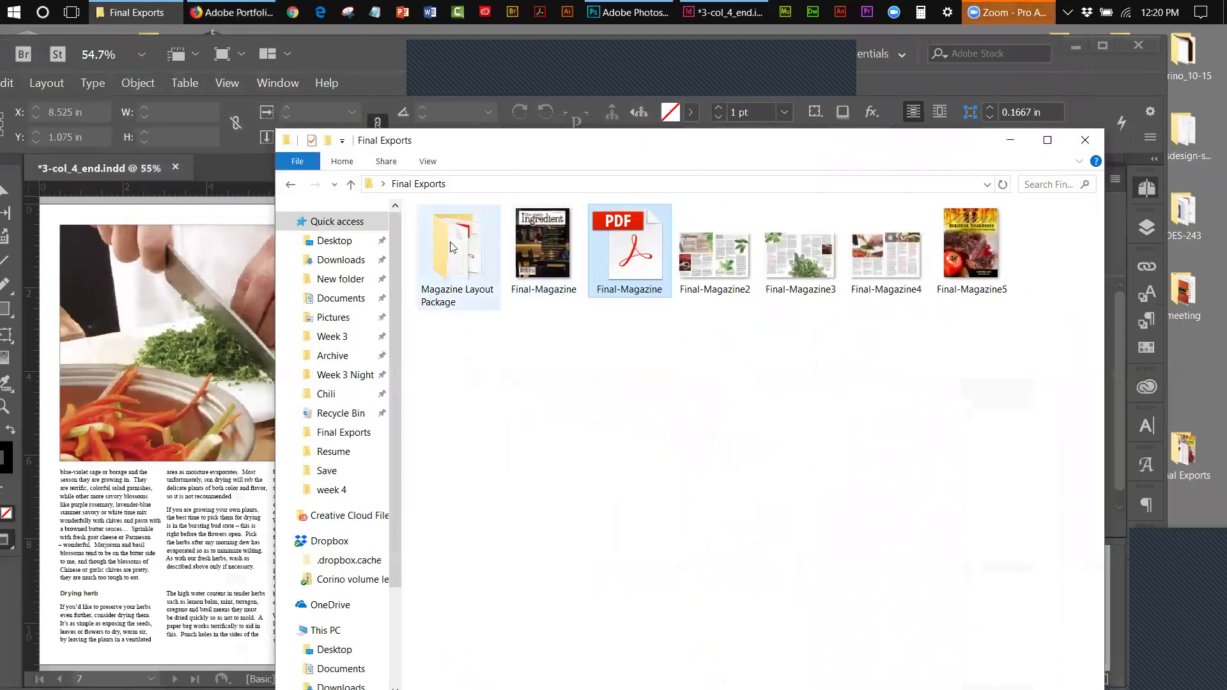
{"action": "mouse_move", "coordinate": [447, 250]}
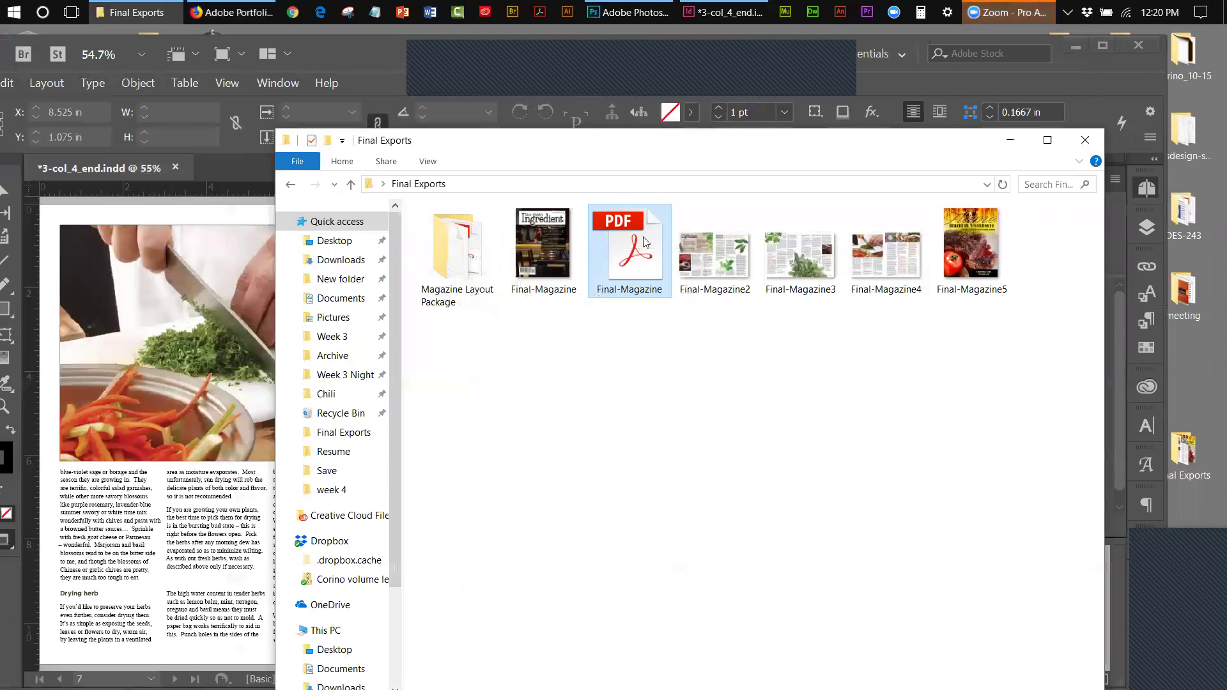
{"action": "mouse_move", "coordinate": [637, 271]}
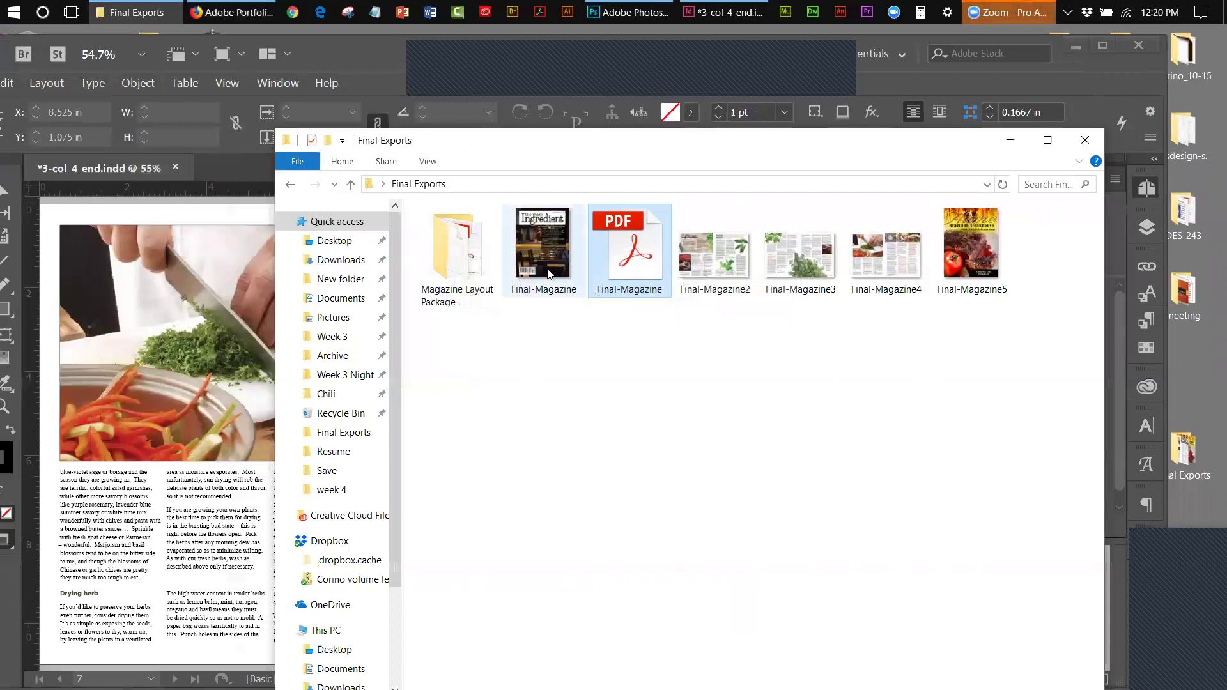
{"action": "mouse_move", "coordinate": [548, 274]}
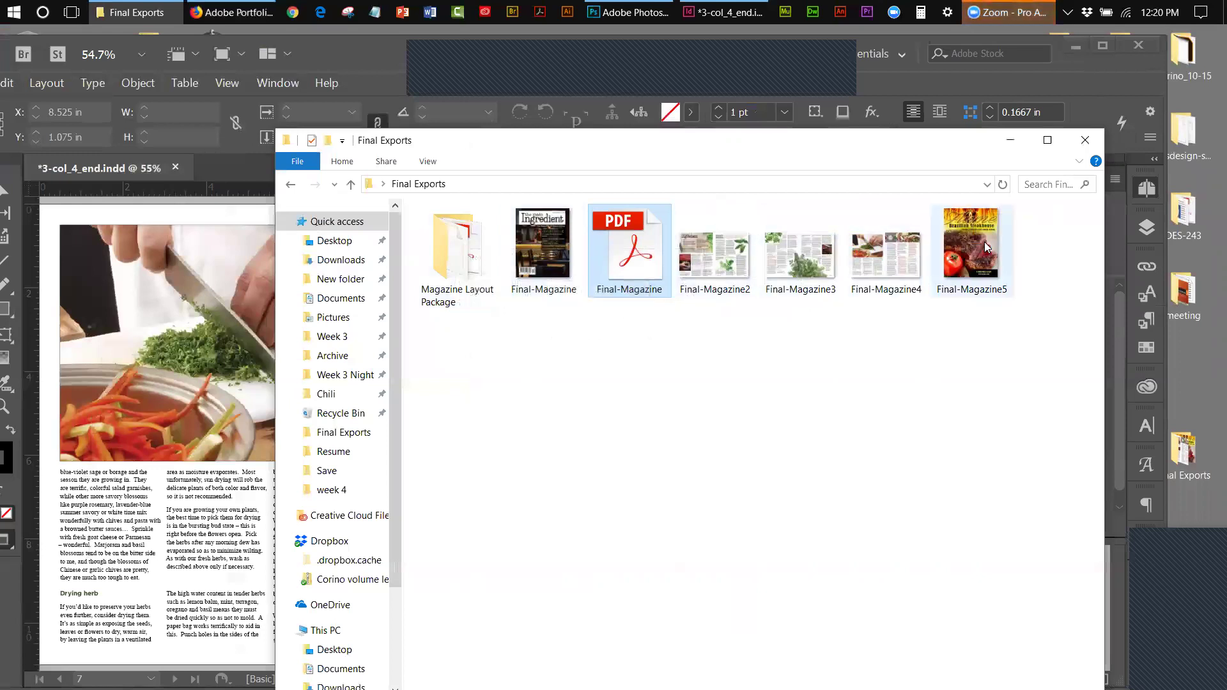
{"action": "mouse_move", "coordinate": [984, 241]}
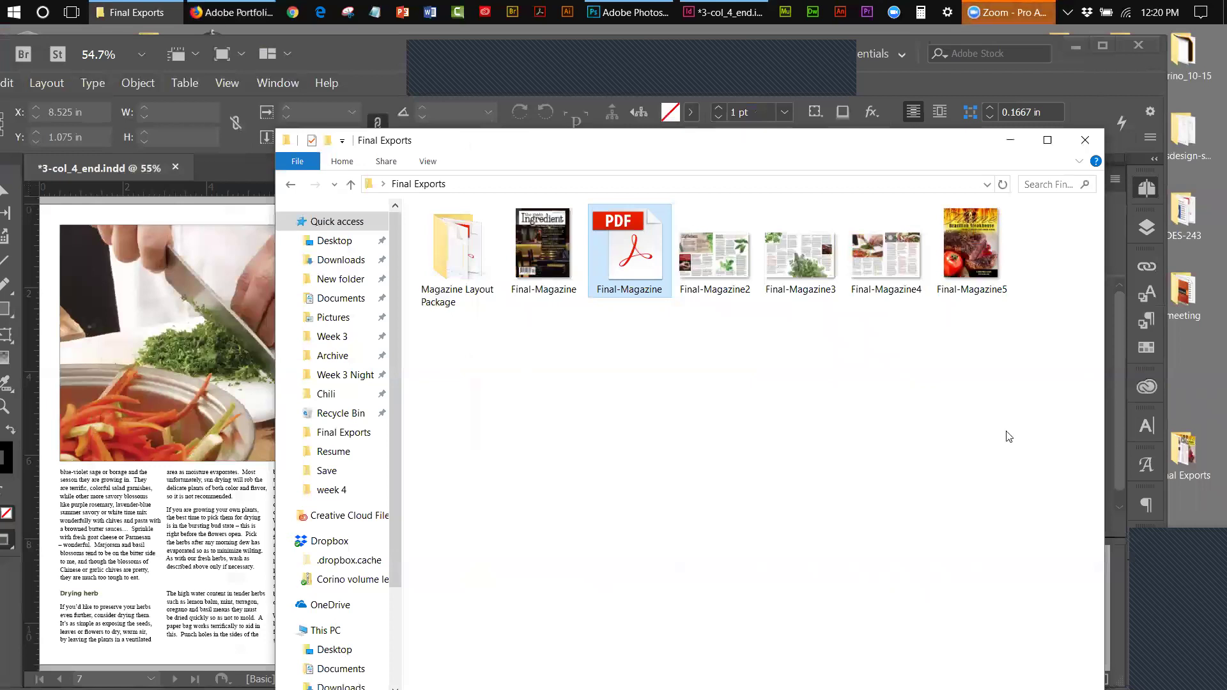
{"action": "left_click", "coordinate": [1008, 141]}
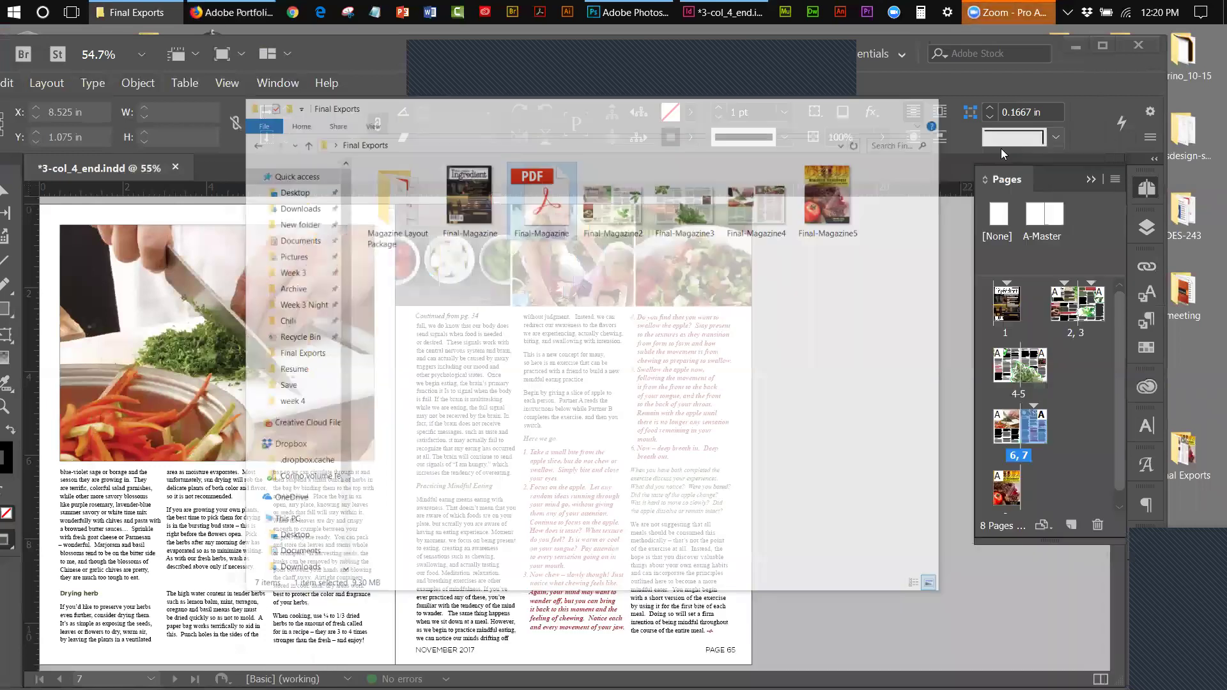
- Switch to InDesign, collapse the page thumbnails, and close 3-col_4_end.indd, saving its changes
{"action": "left_click", "coordinate": [1089, 181]}
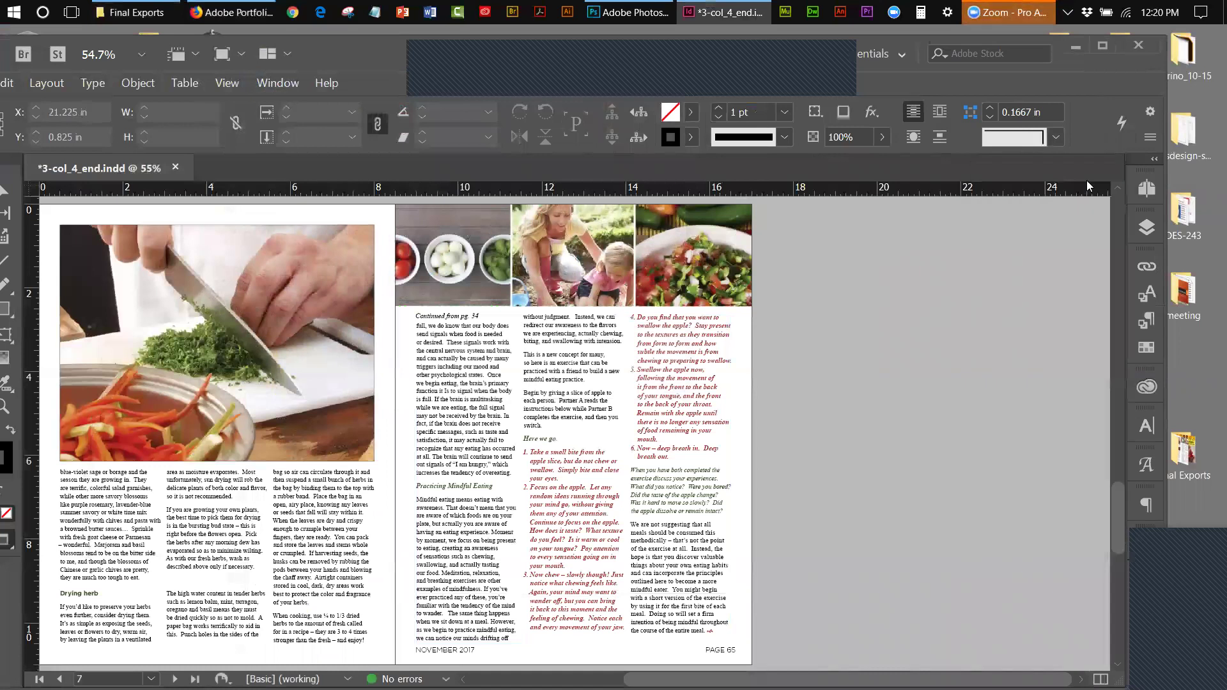
{"action": "left_click", "coordinate": [175, 168]}
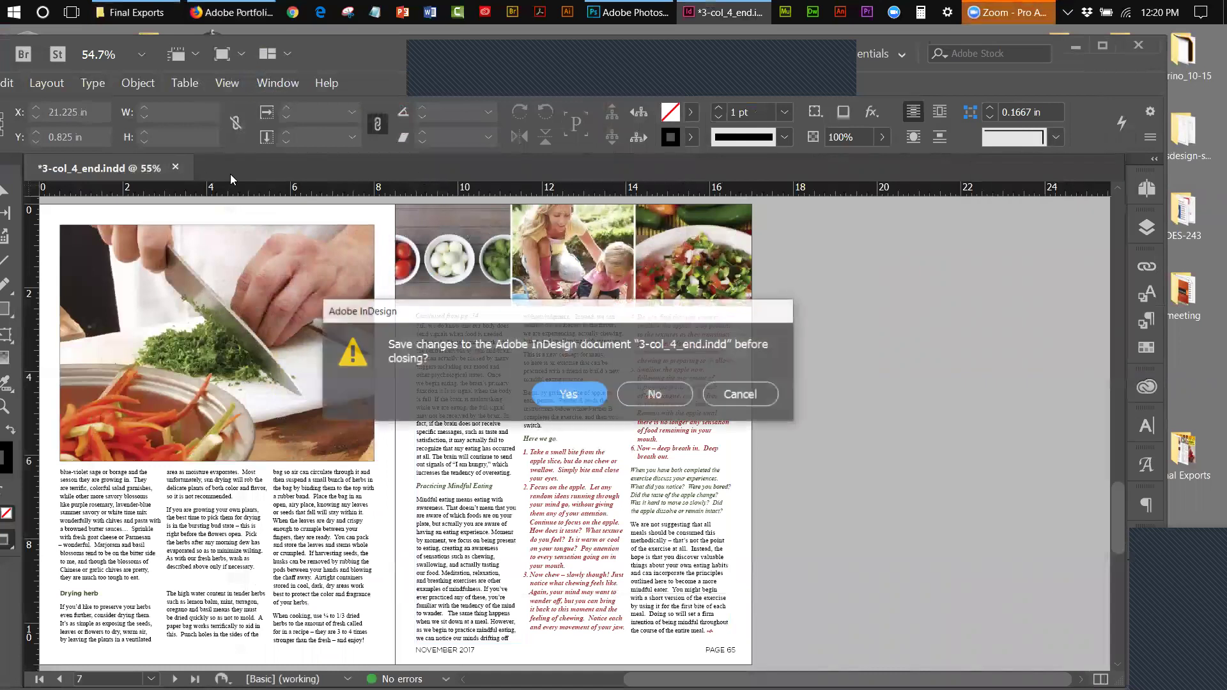
{"action": "left_click", "coordinate": [568, 394]}
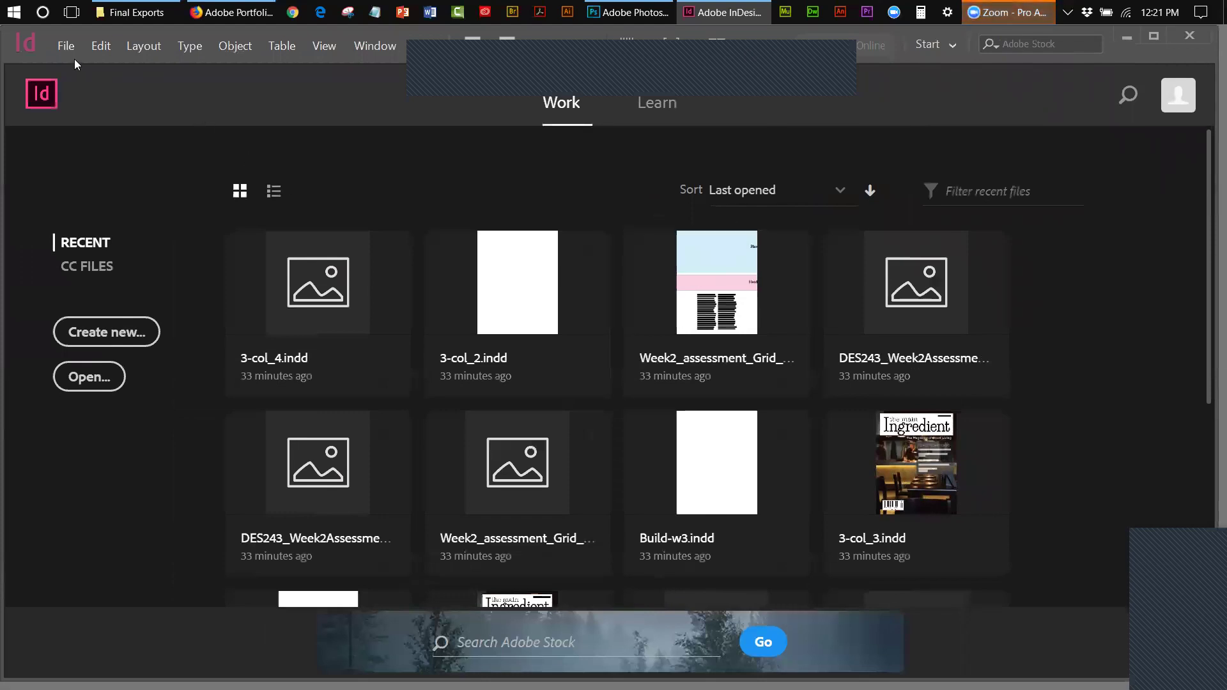
- Browse for a file to open in the student's assignment folder under Desktop > DES-243 > week 4 > Critique
{"action": "left_click", "coordinate": [66, 46]}
{"action": "left_click", "coordinate": [76, 80]}
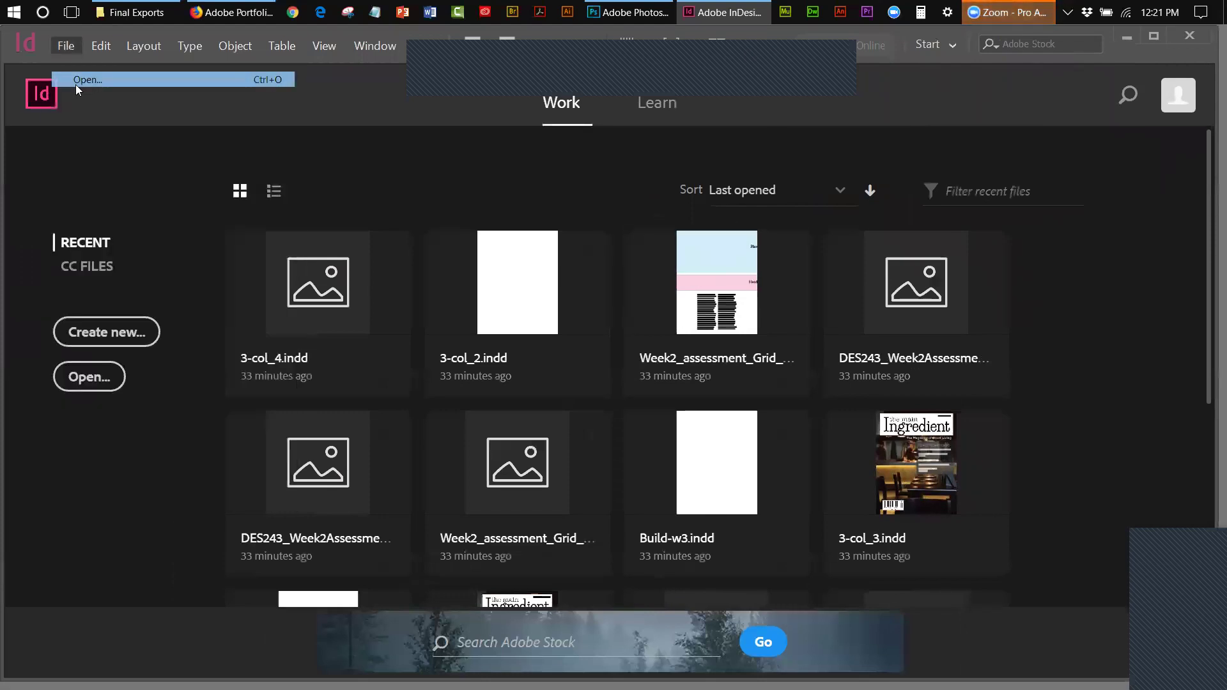
{"action": "left_click_drag", "start_coordinate": [489, 301], "coordinate": [494, 285]}
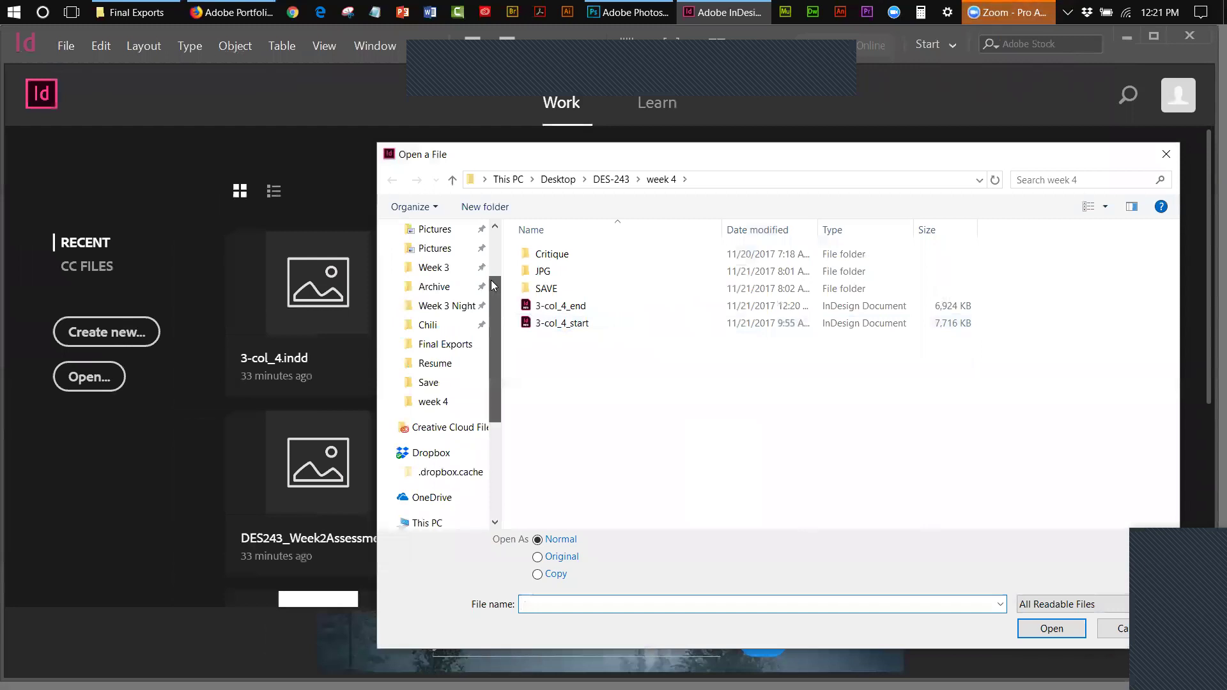
{"action": "scroll", "coordinate": [493, 286], "scroll_direction": "up", "scroll_amount": 3}
{"action": "left_click", "coordinate": [438, 260]}
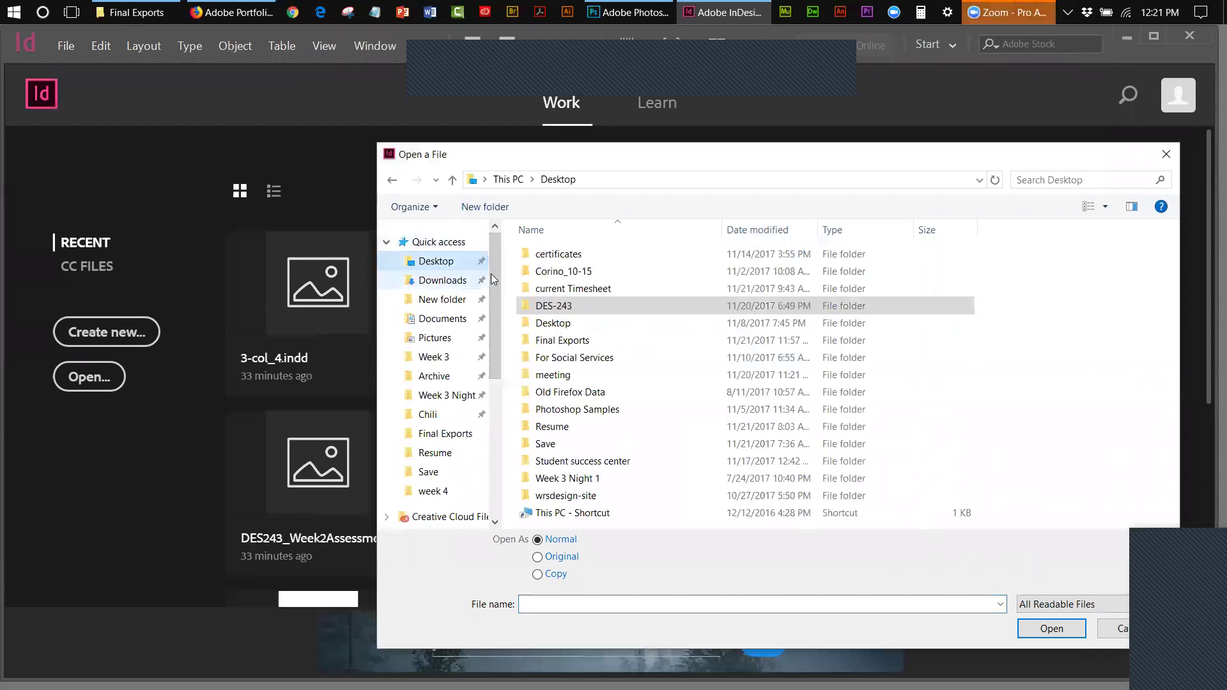
{"action": "double_click", "coordinate": [565, 306]}
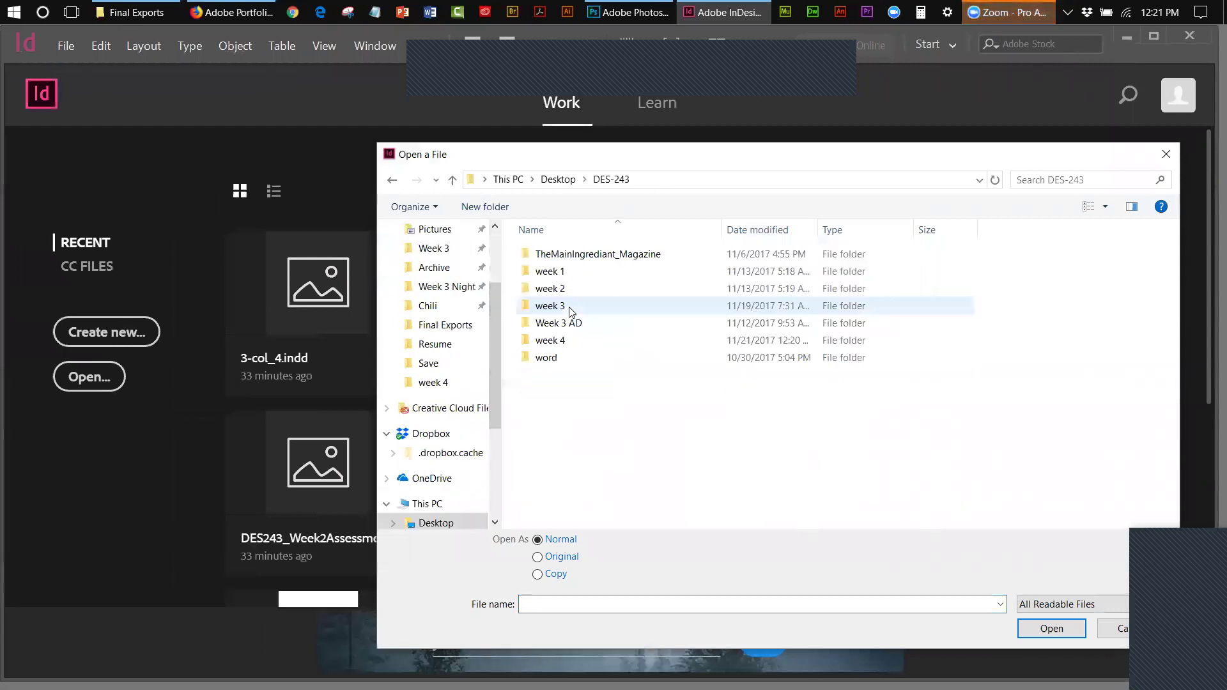
{"action": "double_click", "coordinate": [558, 342]}
{"action": "double_click", "coordinate": [551, 256]}
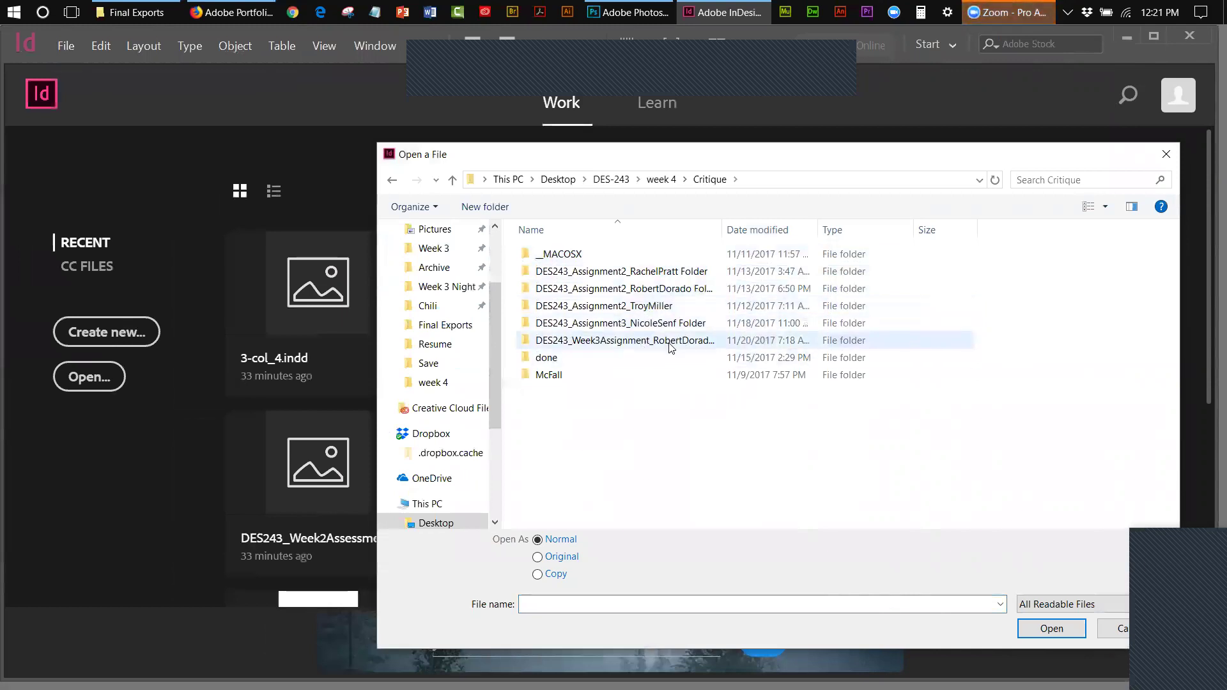
{"action": "double_click", "coordinate": [553, 378]}
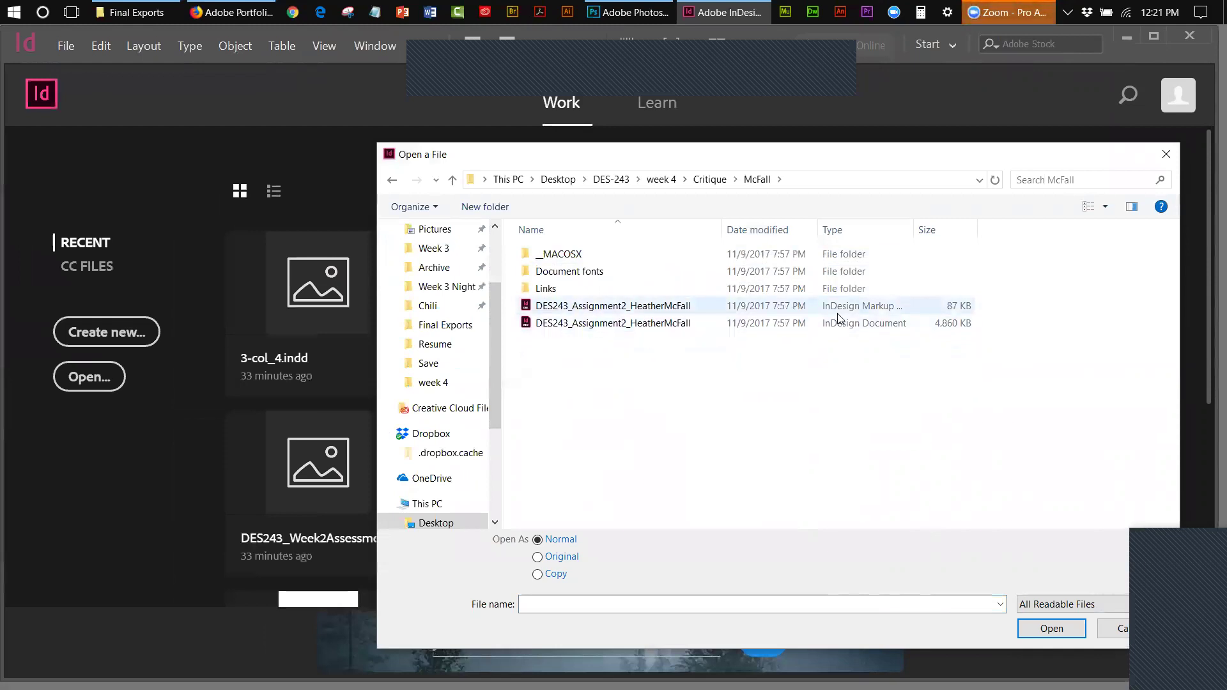
- Check the Document fonts and Links subfolders of the student's assignment package
{"action": "left_click", "coordinate": [651, 324]}
{"action": "left_click", "coordinate": [651, 325]}
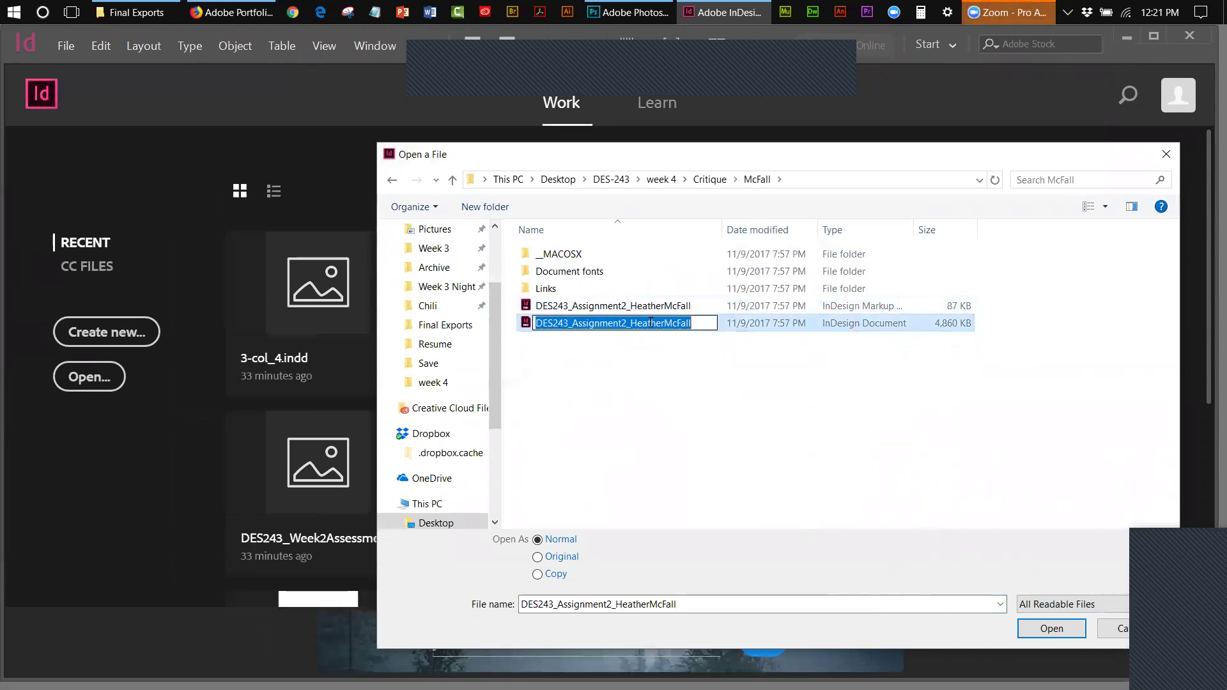
{"action": "left_click", "coordinate": [562, 380]}
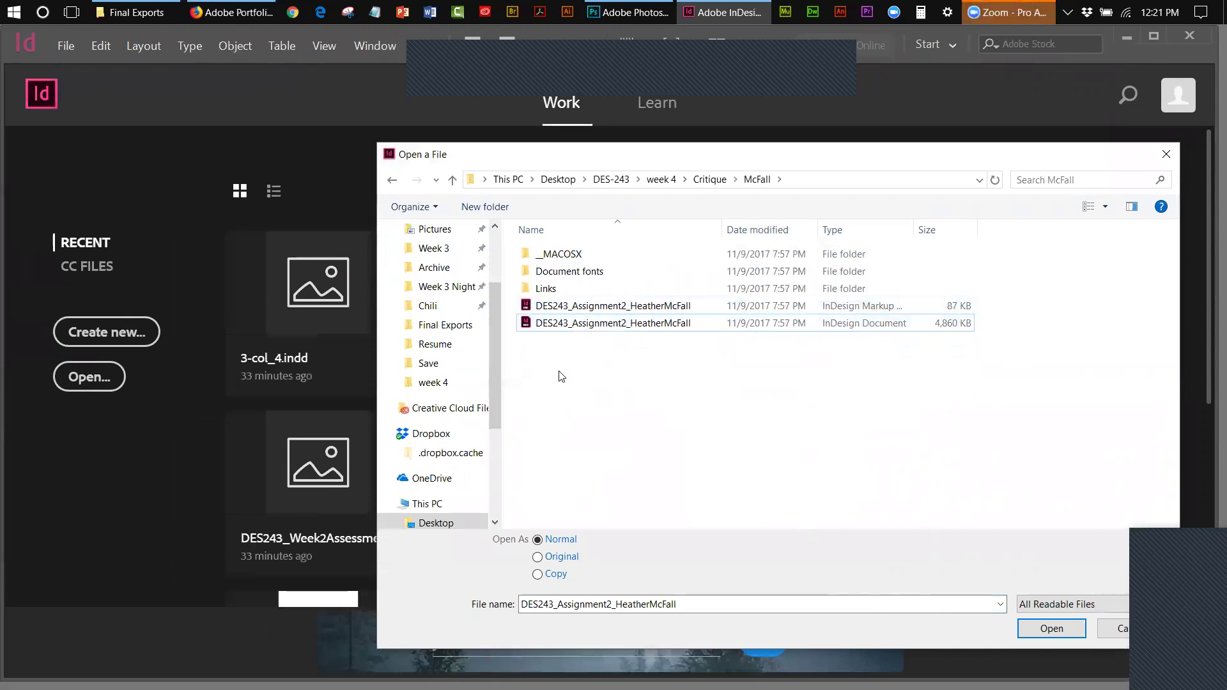
{"action": "double_click", "coordinate": [583, 274]}
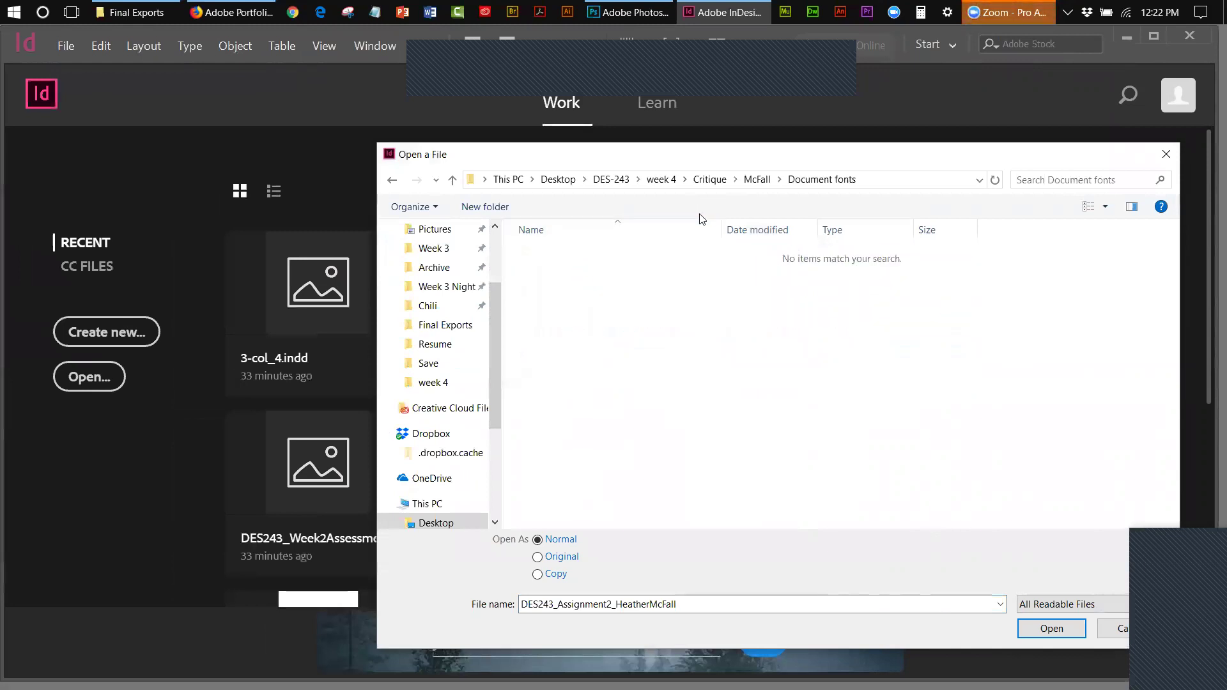
{"action": "left_click", "coordinate": [758, 179]}
{"action": "double_click", "coordinate": [553, 289]}
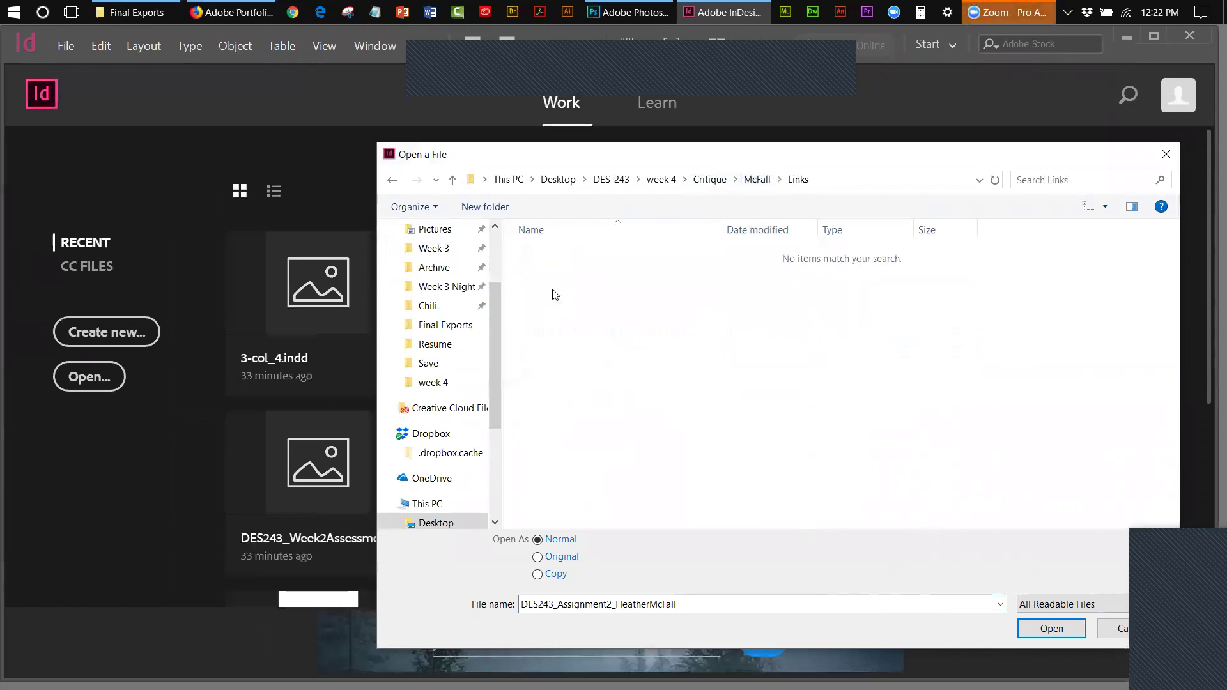
{"action": "left_click", "coordinate": [757, 179]}
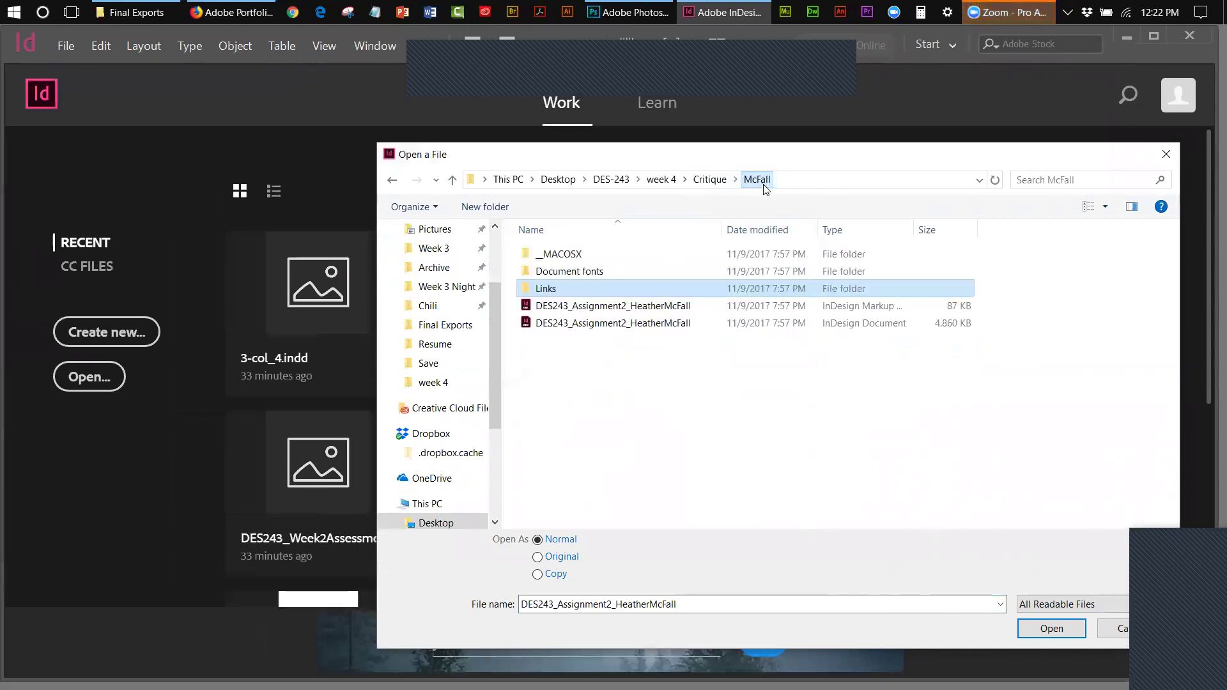
- Open the student's Assignment 2 InDesign document with its modified links updated and view the spread of pages 2 and 3
{"action": "double_click", "coordinate": [648, 323]}
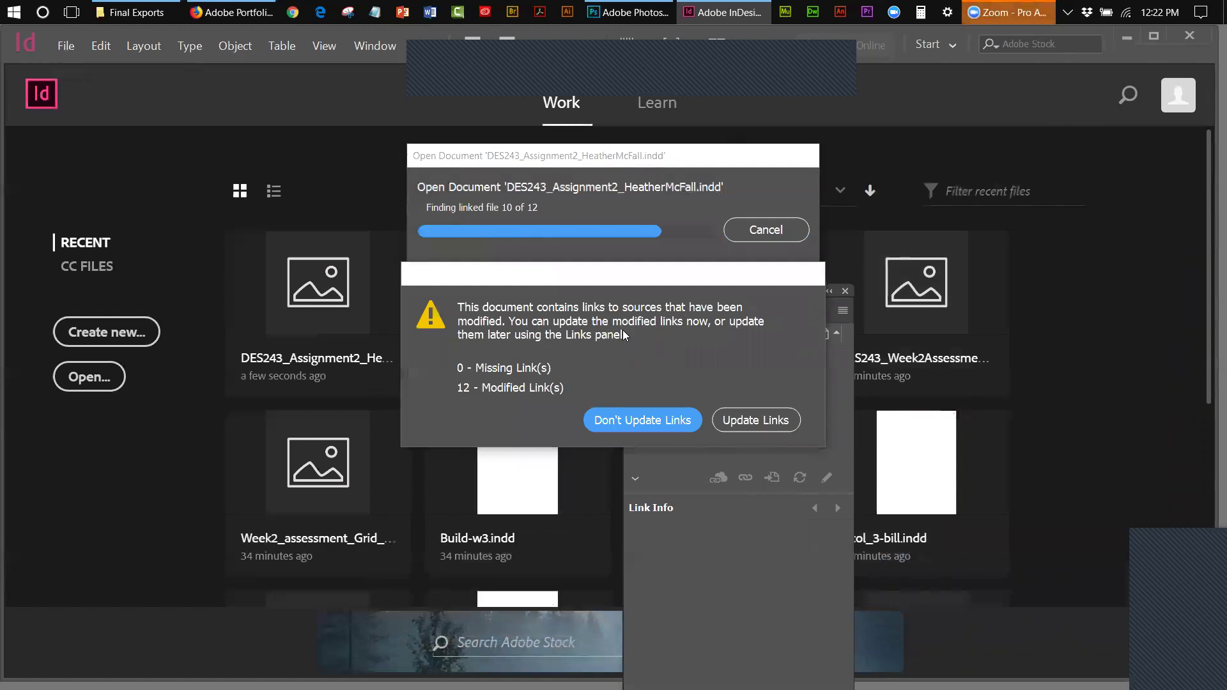
{"action": "left_click", "coordinate": [735, 418]}
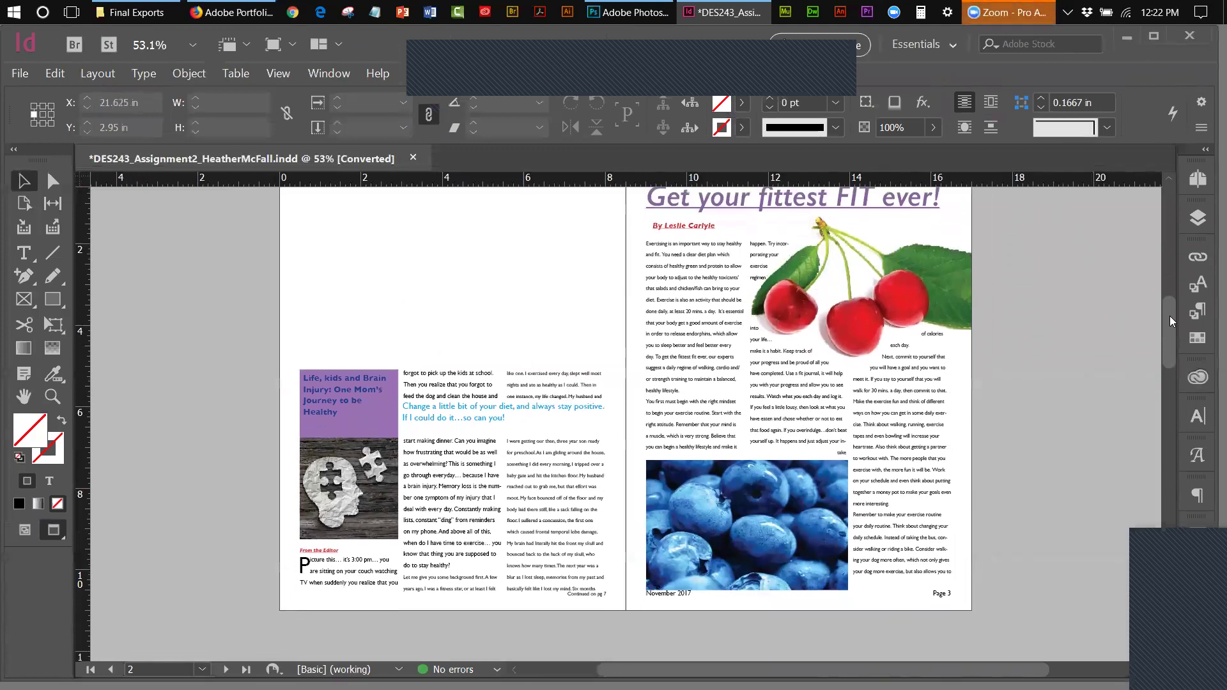
{"action": "mouse_move", "coordinate": [1169, 317]}
{"action": "left_mouse_down"}
{"action": "mouse_move", "coordinate": [1164, 607]}
{"action": "mouse_move", "coordinate": [1161, 312]}
{"action": "left_mouse_up"}
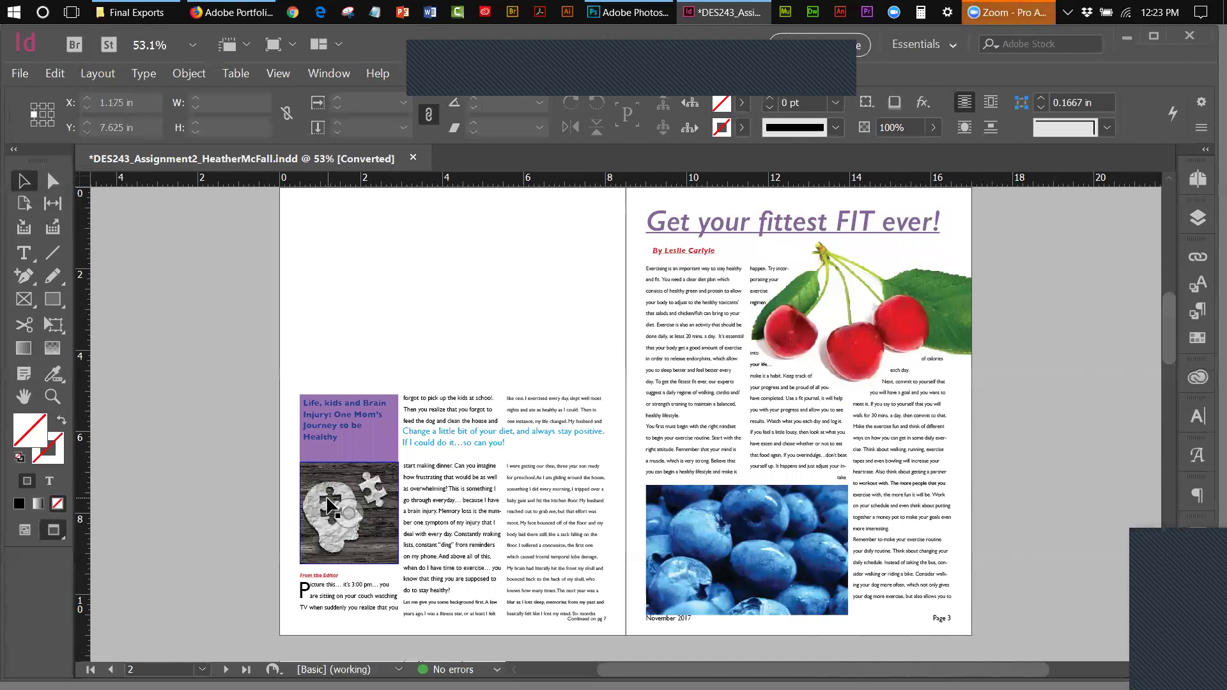
- Break the purple box's headline after "Injury:" and set "Life, kids and Brain Injury:" to 22 pt
{"action": "double_click", "coordinate": [338, 415]}
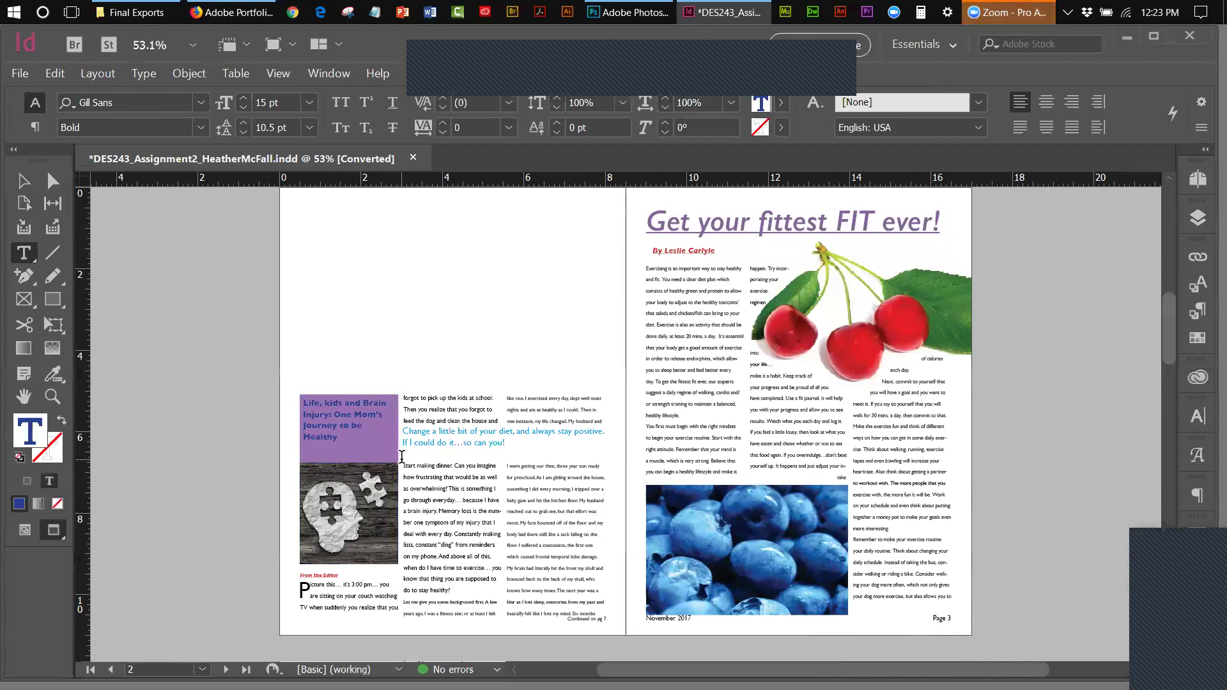
{"action": "key", "text": "Return"}
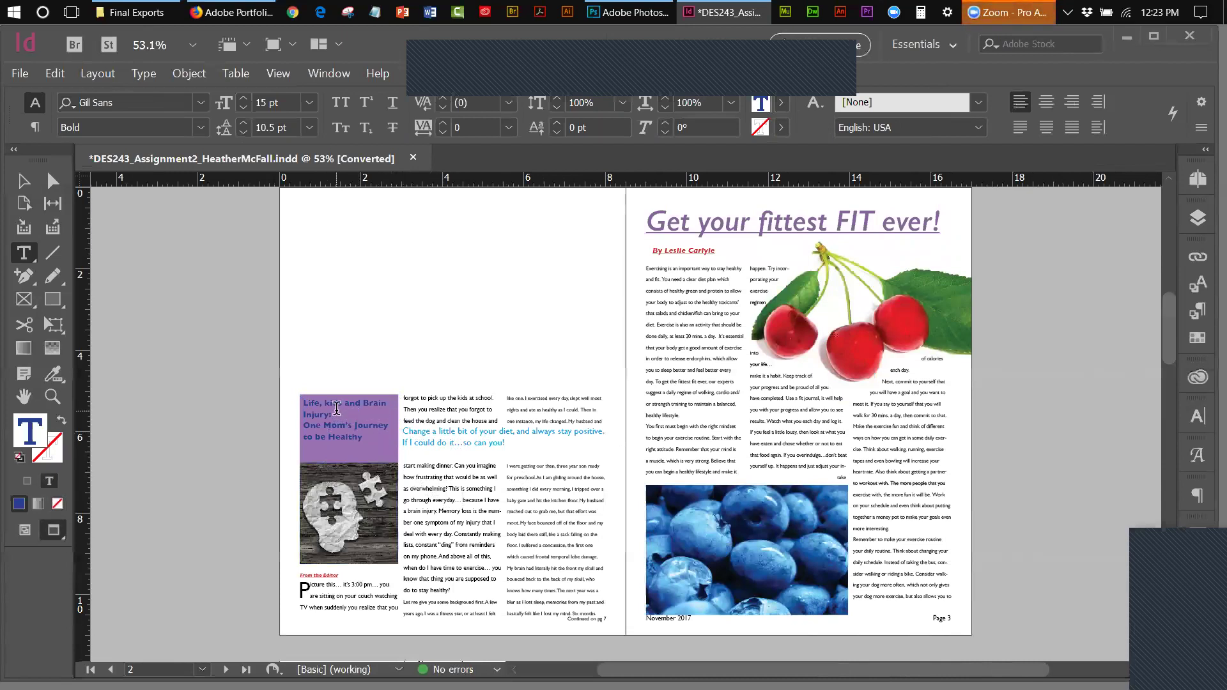
{"action": "left_click_drag", "start_coordinate": [334, 416], "coordinate": [303, 401]}
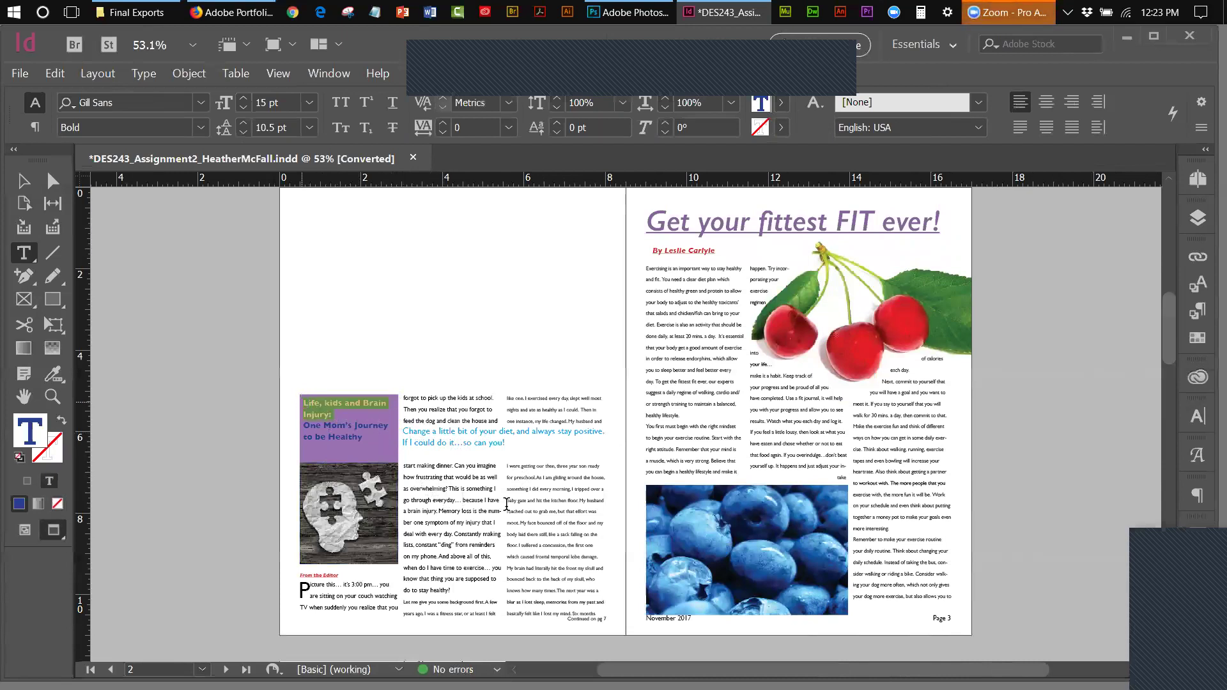
{"action": "left_click", "coordinate": [243, 99]}
{"action": "left_click", "coordinate": [243, 99]}
{"action": "left_click", "coordinate": [243, 99]}
{"action": "left_click", "coordinate": [242, 99]}
{"action": "left_click", "coordinate": [243, 99]}
{"action": "left_click", "coordinate": [242, 99]}
{"action": "left_click", "coordinate": [243, 99]}
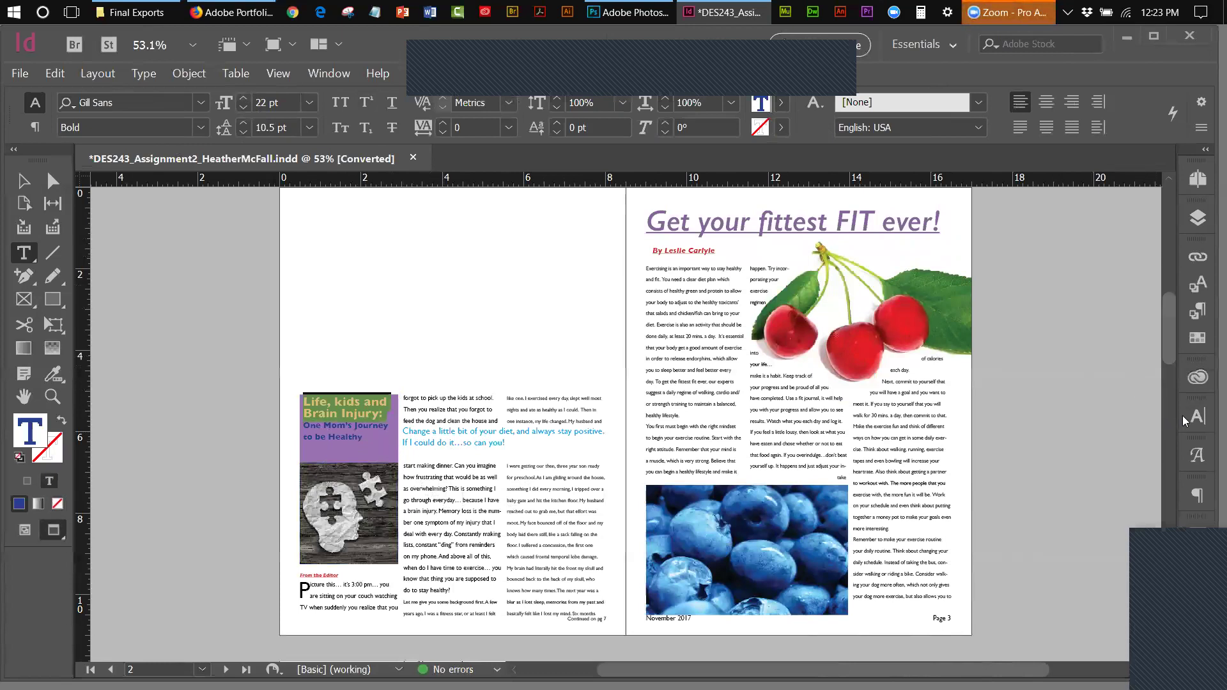
- Set the space after the "Life, kids and Brain Injury:" paragraph to 0.1875 in
{"action": "left_click", "coordinate": [1198, 494]}
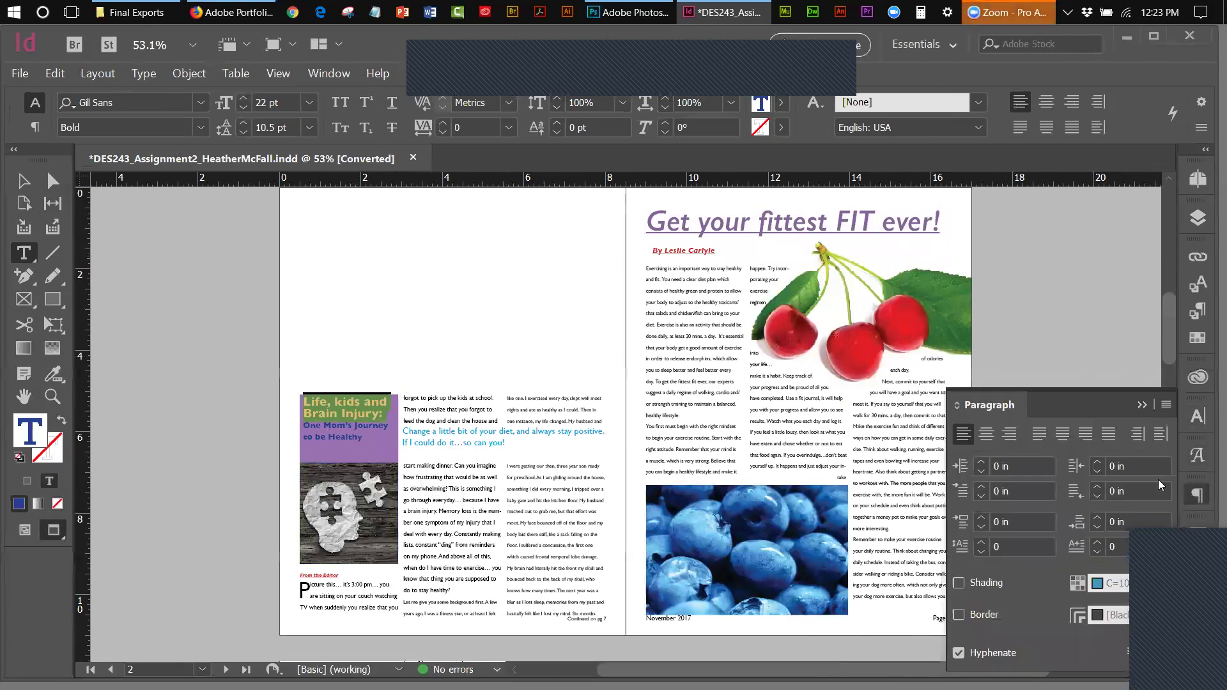
{"action": "left_click", "coordinate": [1095, 518]}
{"action": "left_click", "coordinate": [1095, 519]}
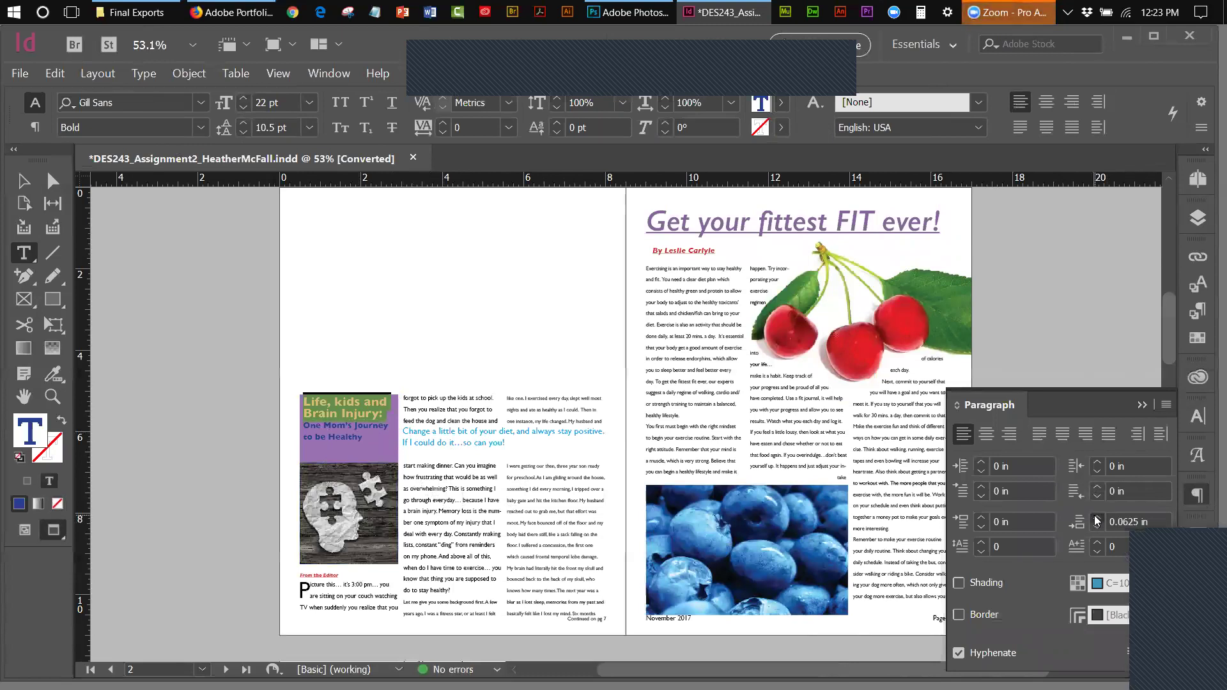
{"action": "left_click", "coordinate": [392, 412]}
{"action": "left_click_drag", "start_coordinate": [392, 412], "coordinate": [301, 397]}
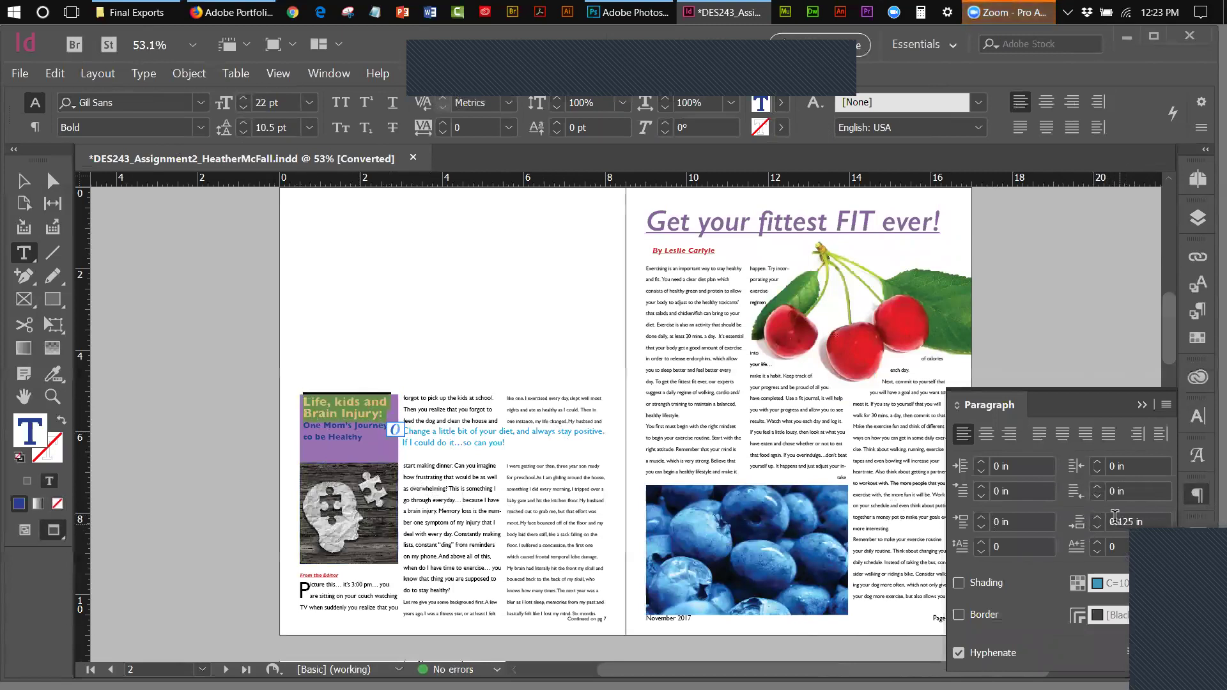
{"action": "left_click", "coordinate": [1098, 519]}
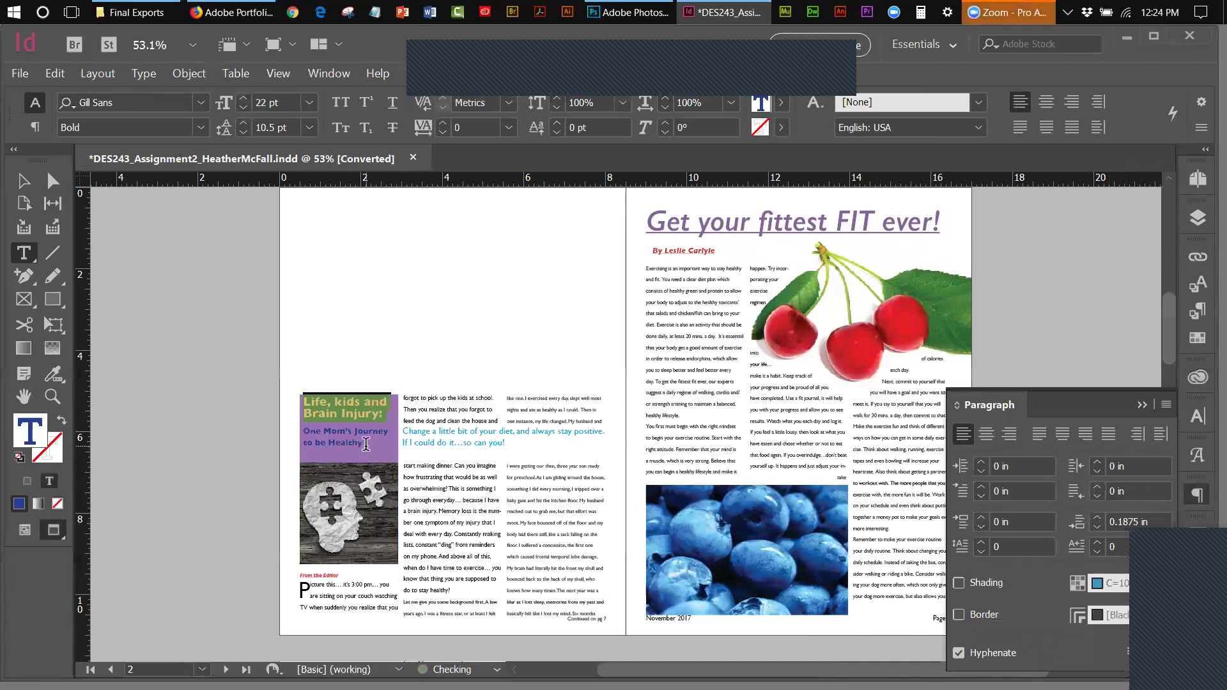
- Examine the baseline grid settings in the Grids preferences and leave them without changes
{"action": "left_click", "coordinate": [56, 73]}
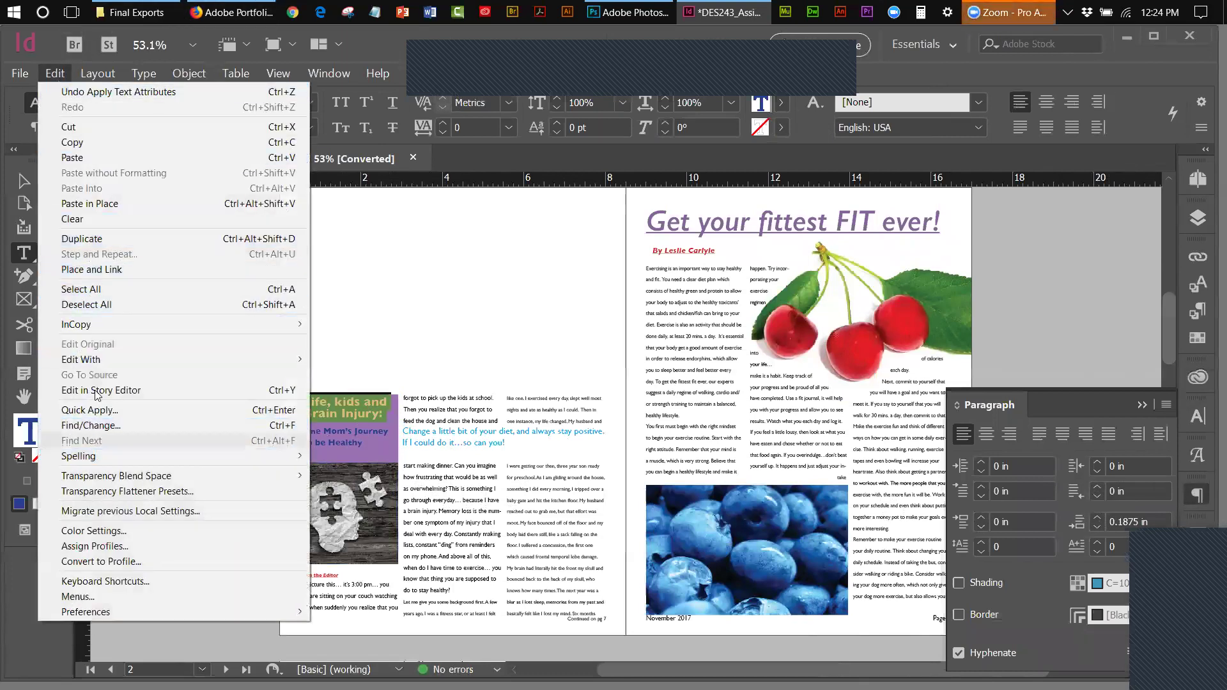
{"action": "left_click", "coordinate": [20, 73]}
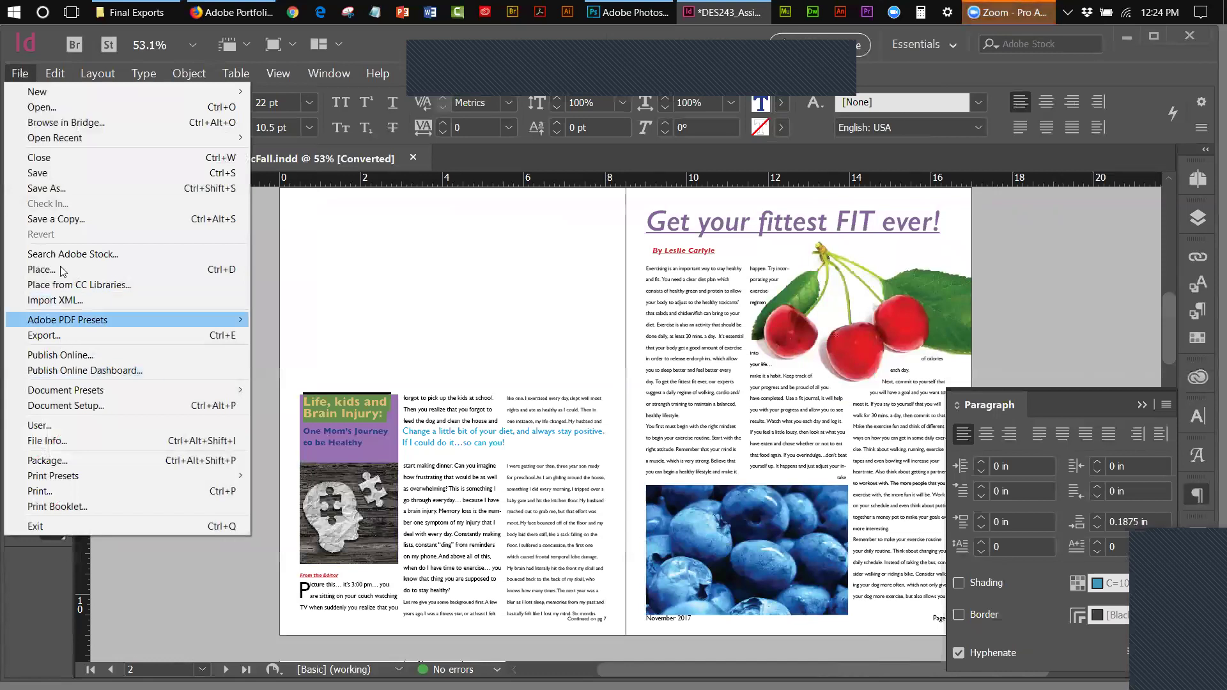
{"action": "left_click", "coordinate": [57, 73]}
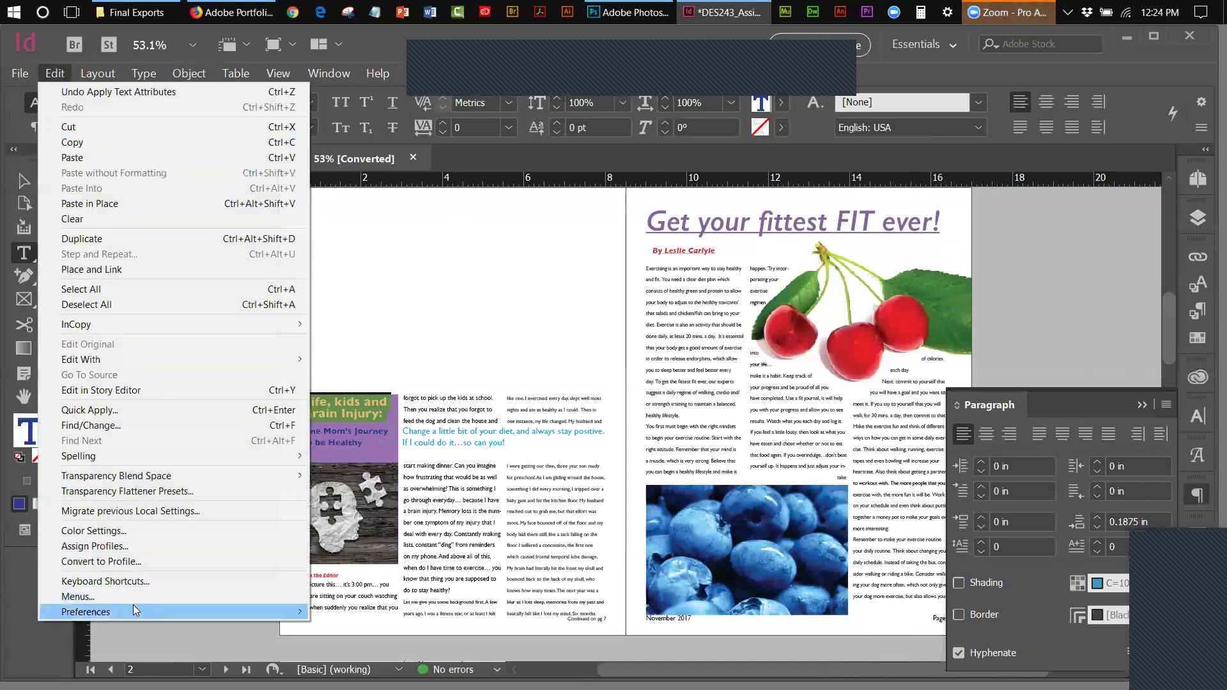
{"action": "mouse_move", "coordinate": [133, 604]}
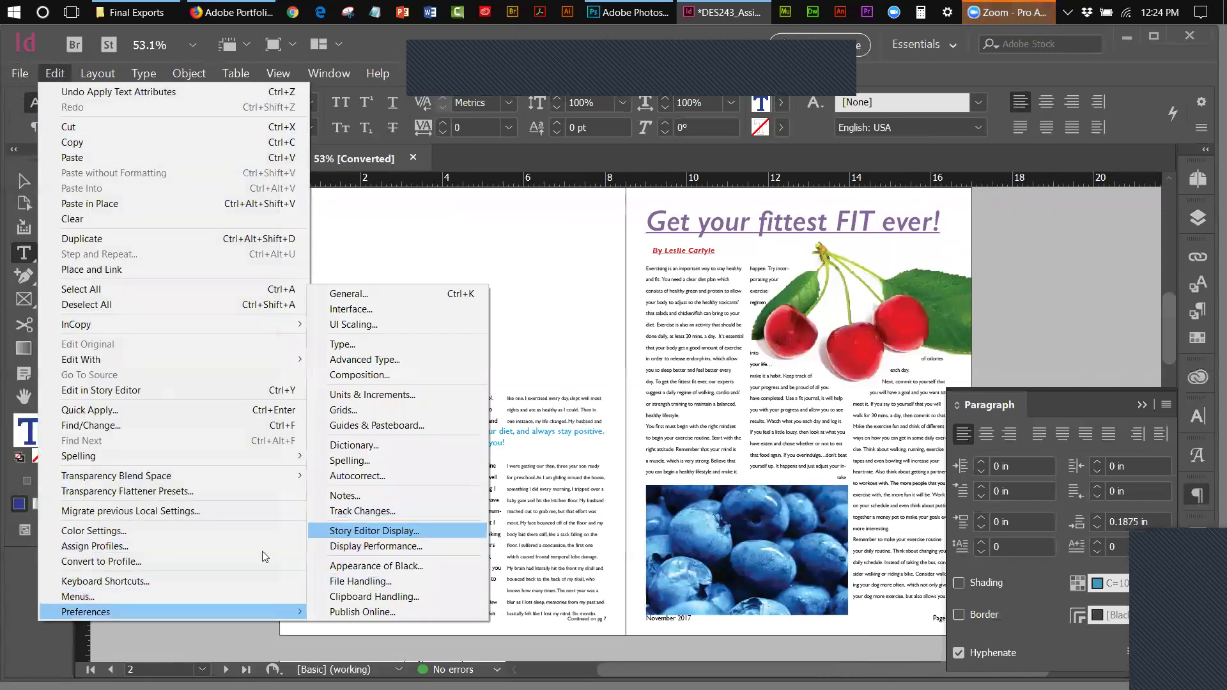
{"action": "left_click", "coordinate": [352, 412]}
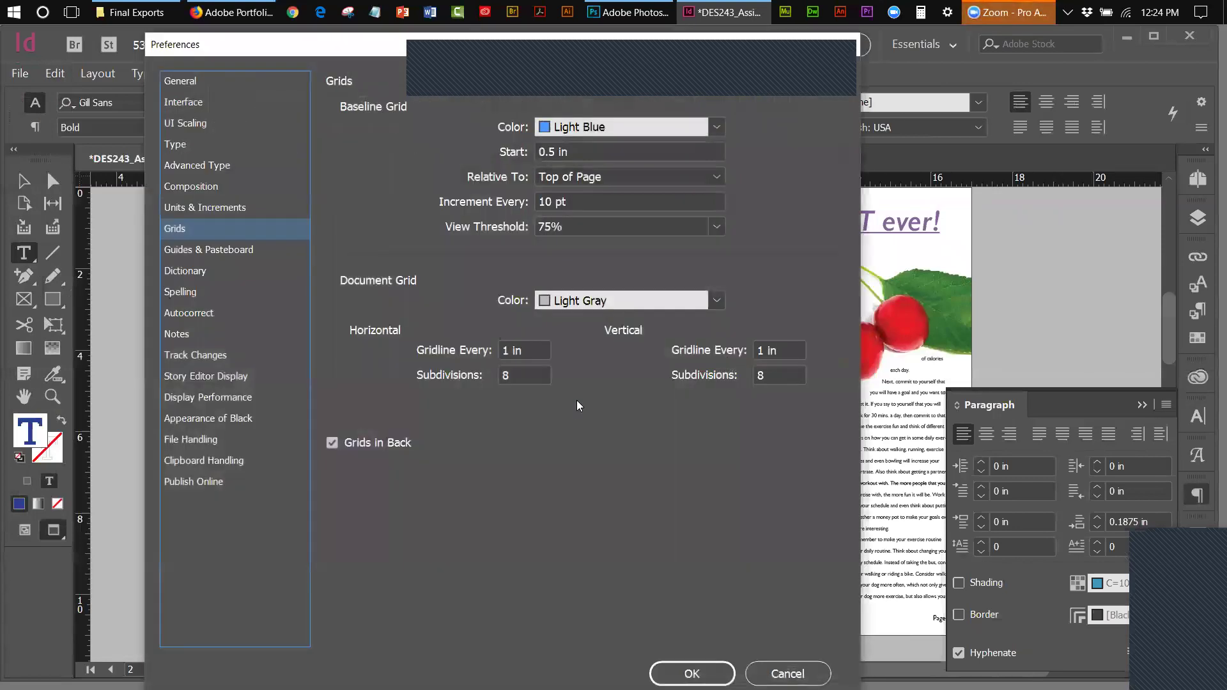
{"action": "left_click", "coordinate": [787, 674]}
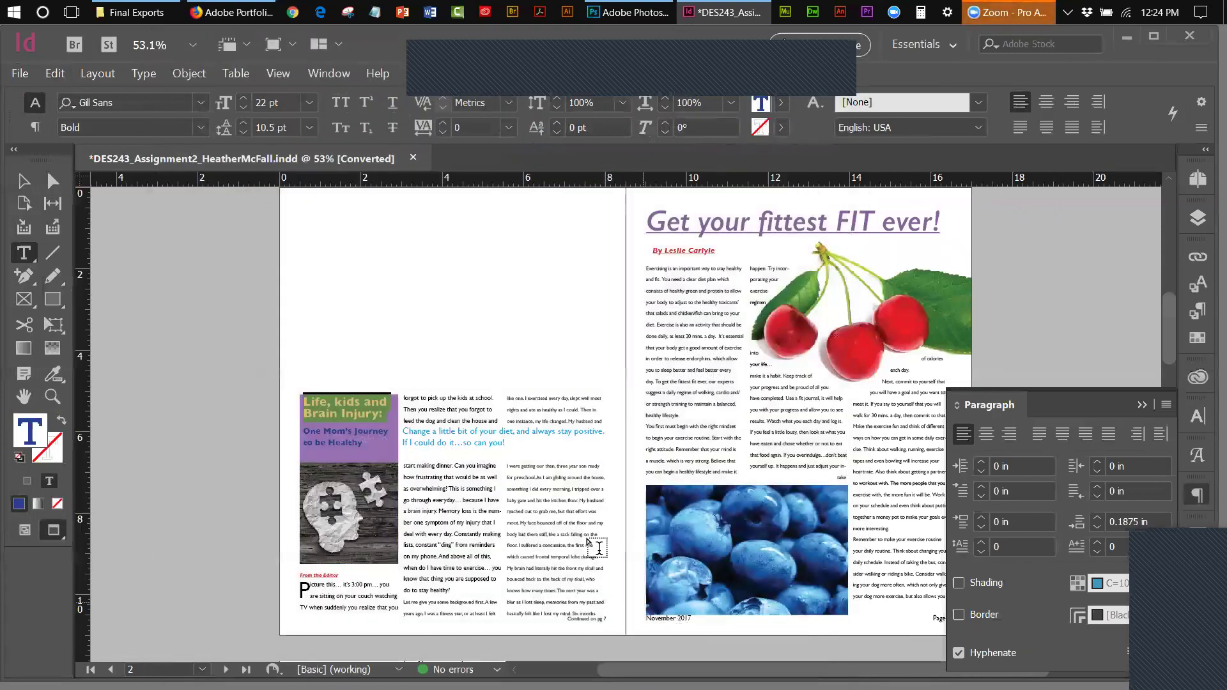
- Unlock the text, guides and background layers of the document
{"action": "left_click", "coordinate": [459, 478]}
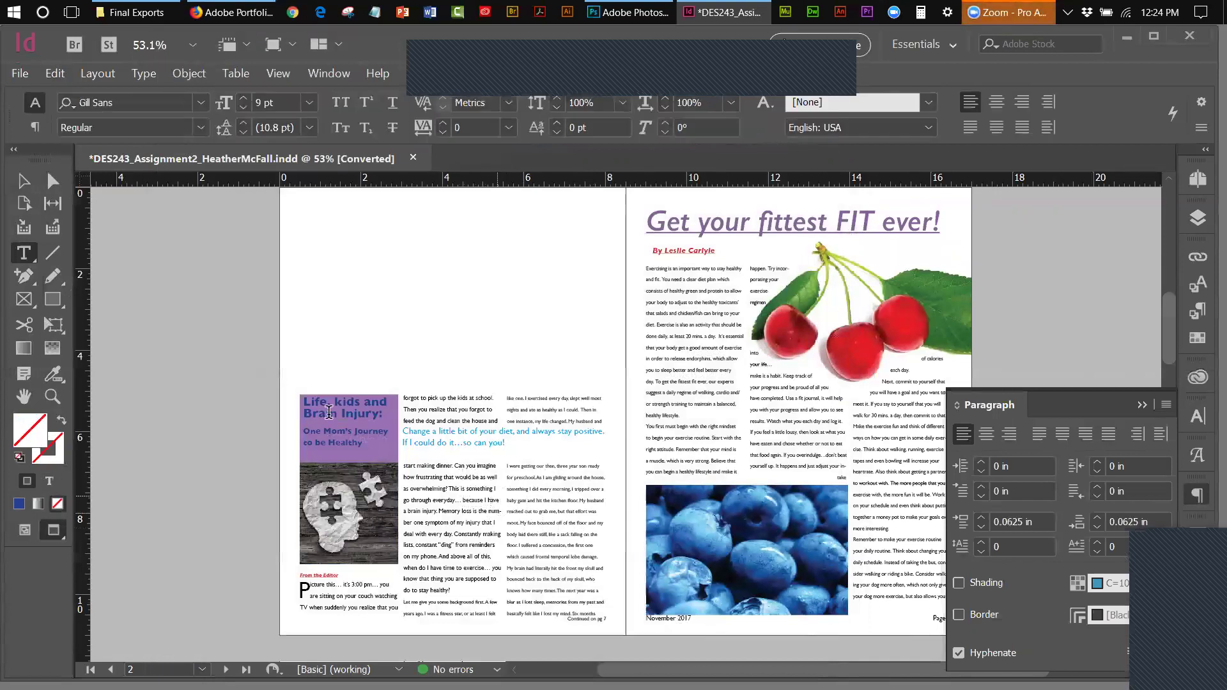
{"action": "left_click", "coordinate": [24, 181]}
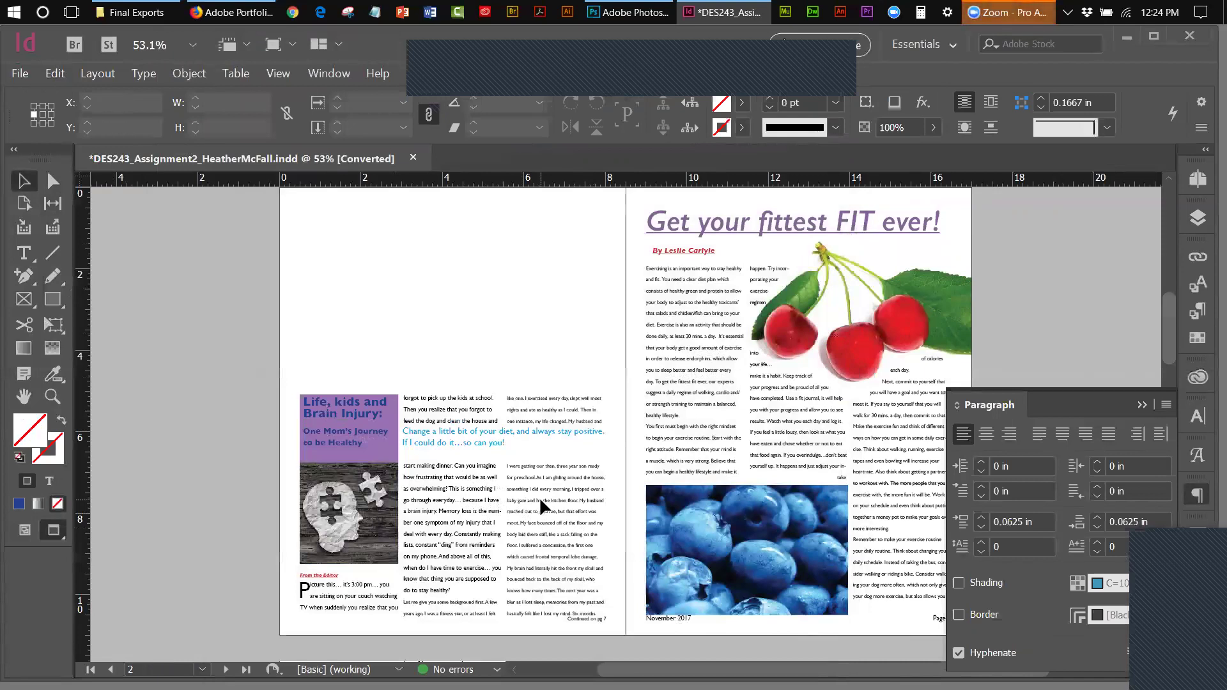
{"action": "left_click", "coordinate": [1189, 219]}
{"action": "left_click", "coordinate": [877, 255]}
{"action": "left_click", "coordinate": [877, 276]}
{"action": "left_click", "coordinate": [878, 297]}
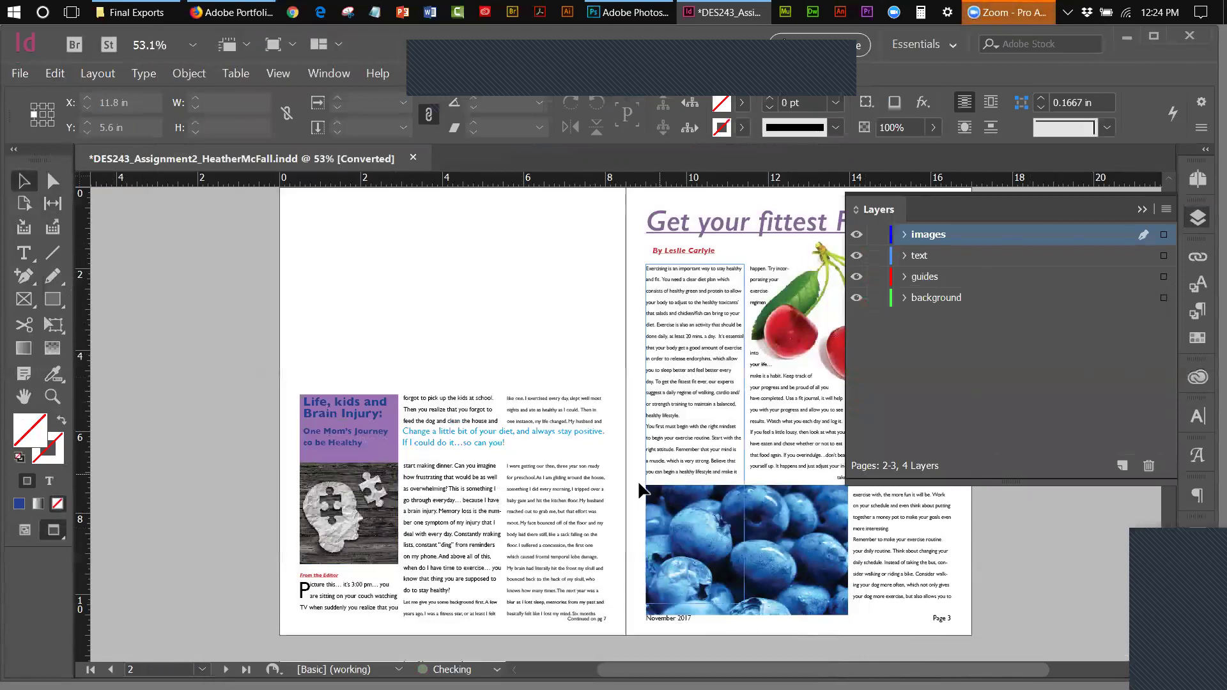
- Place the text cursor in the page 2 body columns to compare their type settings
{"action": "double_click", "coordinate": [524, 486]}
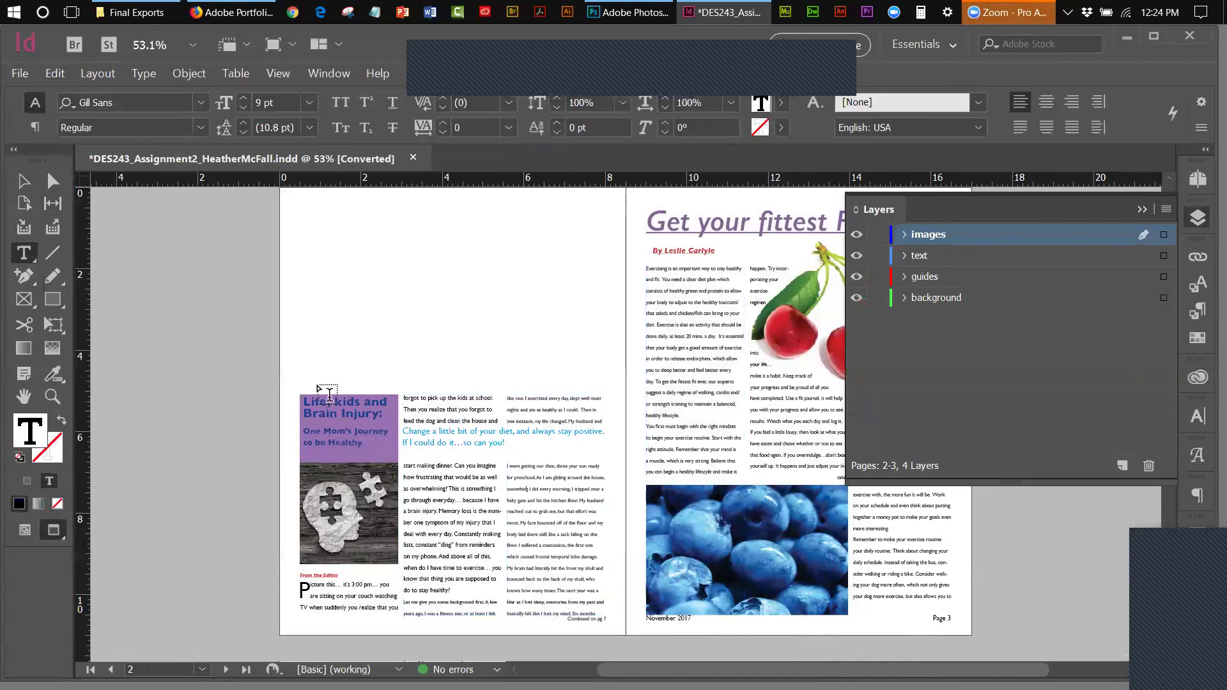
{"action": "left_click", "coordinate": [434, 479]}
{"action": "left_click", "coordinate": [550, 493]}
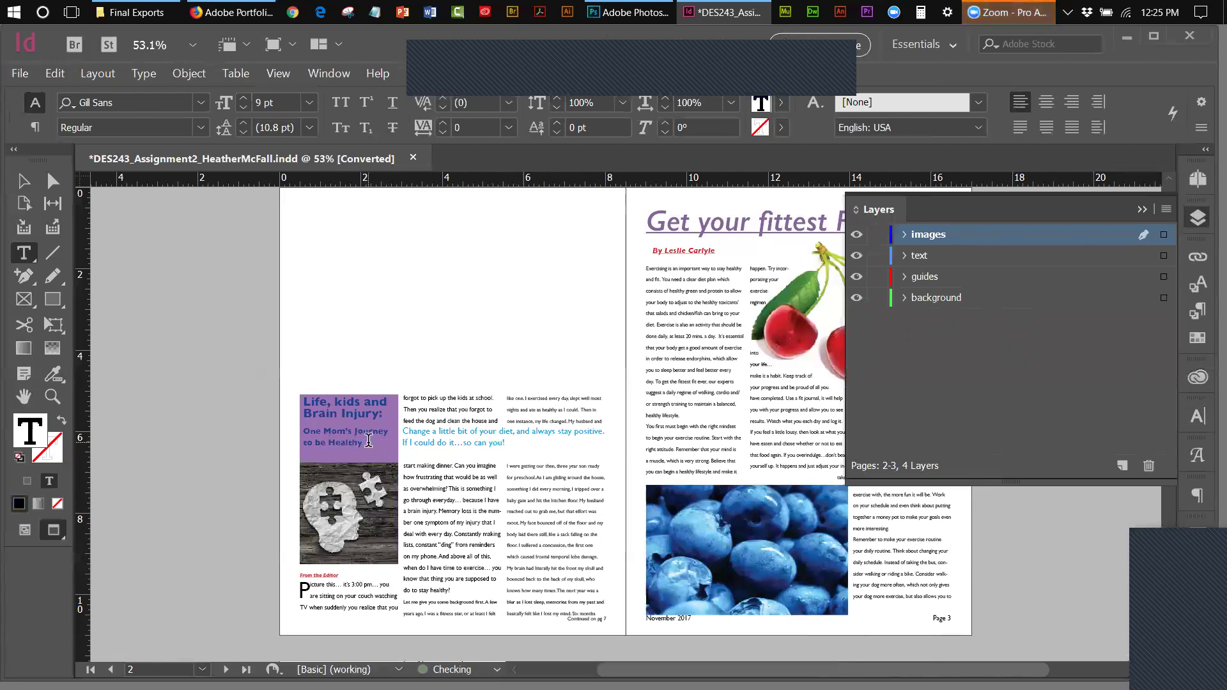
- Nudge the headline text frame over the purple box down five increments to Y 5.9444 in
{"action": "left_click", "coordinate": [21, 180]}
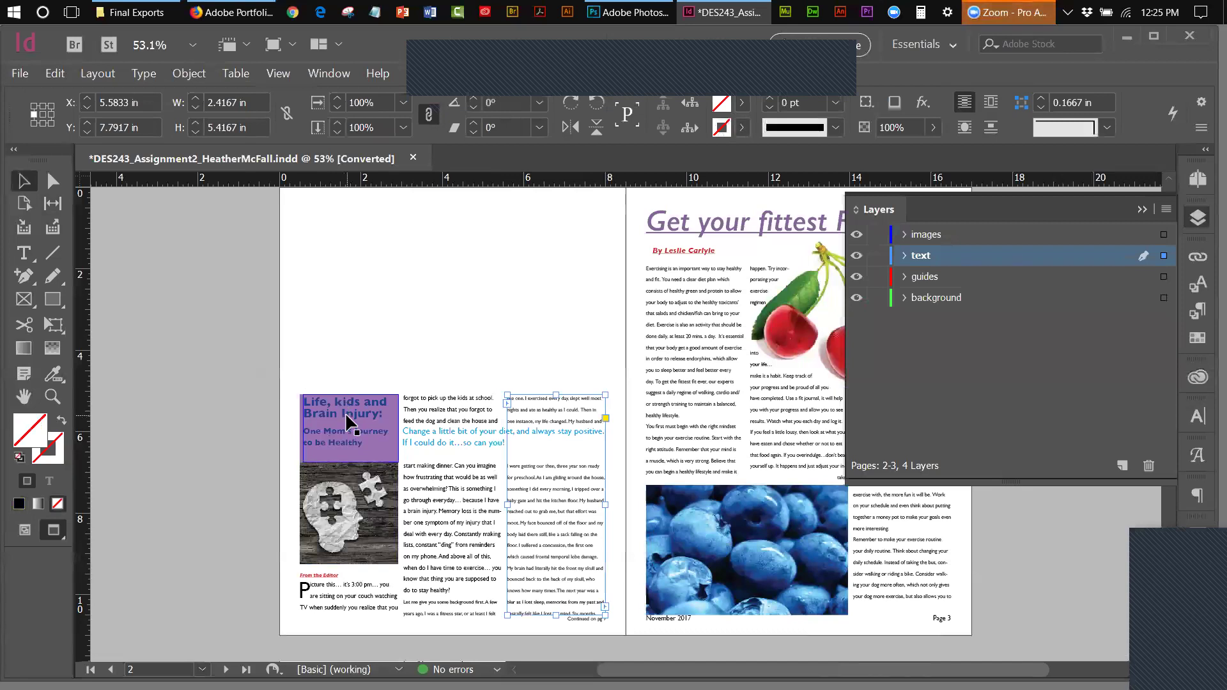
{"action": "left_click", "coordinate": [358, 423]}
{"action": "key", "text": "Down"}
{"action": "key", "text": "Down"}
{"action": "key", "text": "Down"}
{"action": "key", "text": "Down"}
{"action": "key", "text": "Down"}
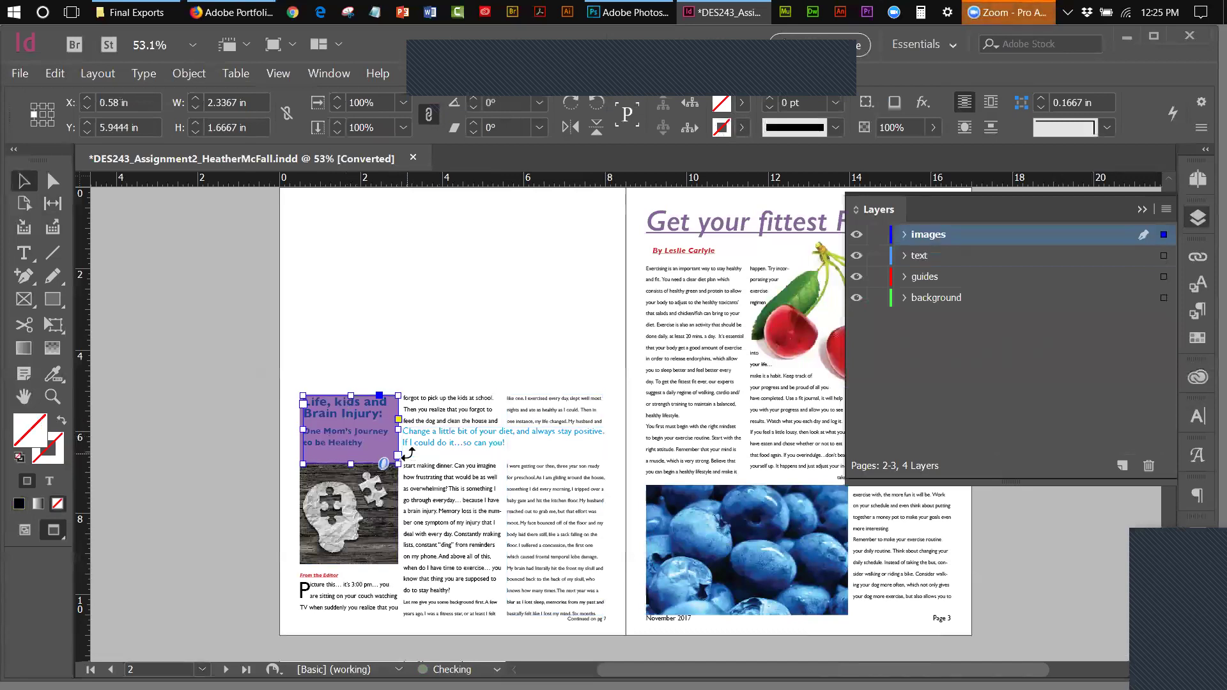
- Nudge the headline text frame over the purple box right and down to X 0.6217 in, Y 5.9861 in
{"action": "key", "text": "Right"}
{"action": "key", "text": "Right"}
{"action": "key", "text": "Right"}
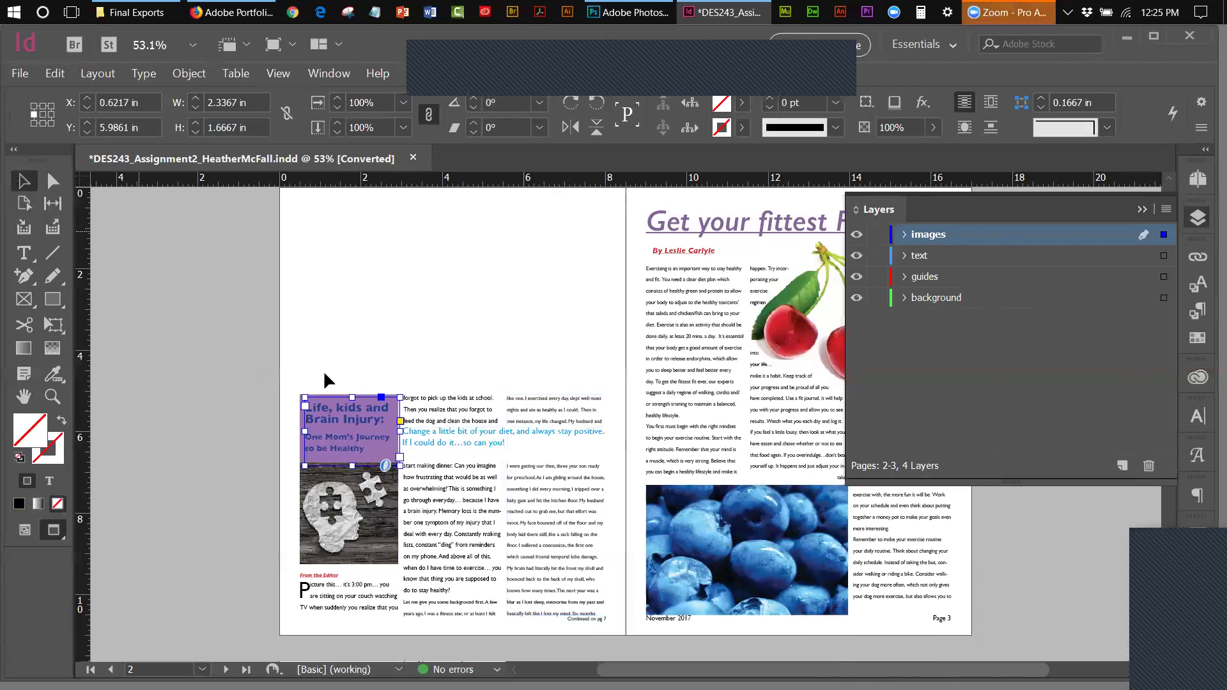
- Compare the type settings of the purple box headline and the second and third body columns on page 2
{"action": "double_click", "coordinate": [362, 419]}
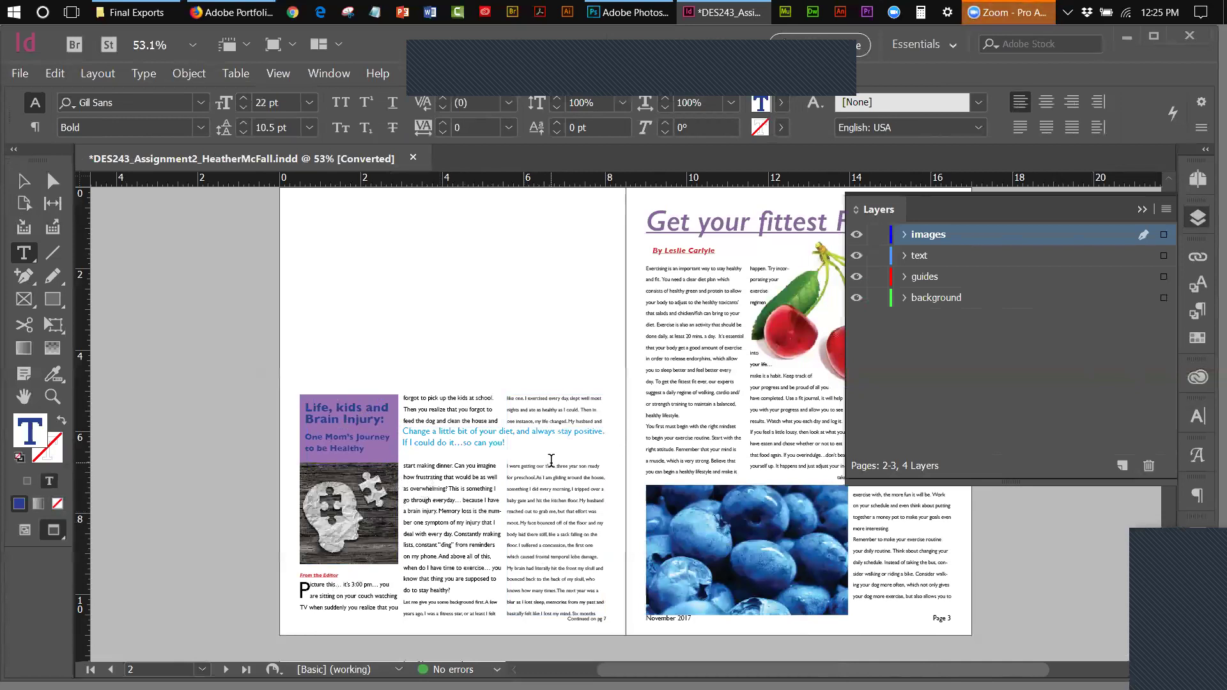
{"action": "left_click_drag", "start_coordinate": [552, 465], "coordinate": [528, 466]}
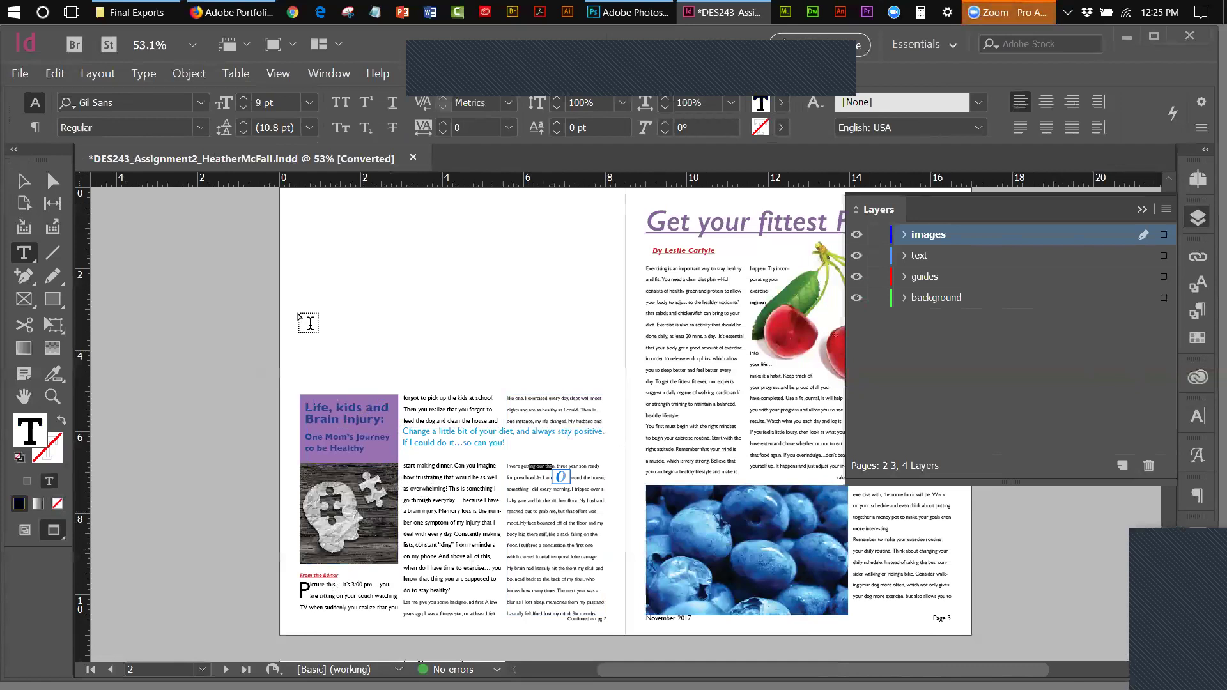
{"action": "left_click_drag", "start_coordinate": [441, 466], "coordinate": [421, 460]}
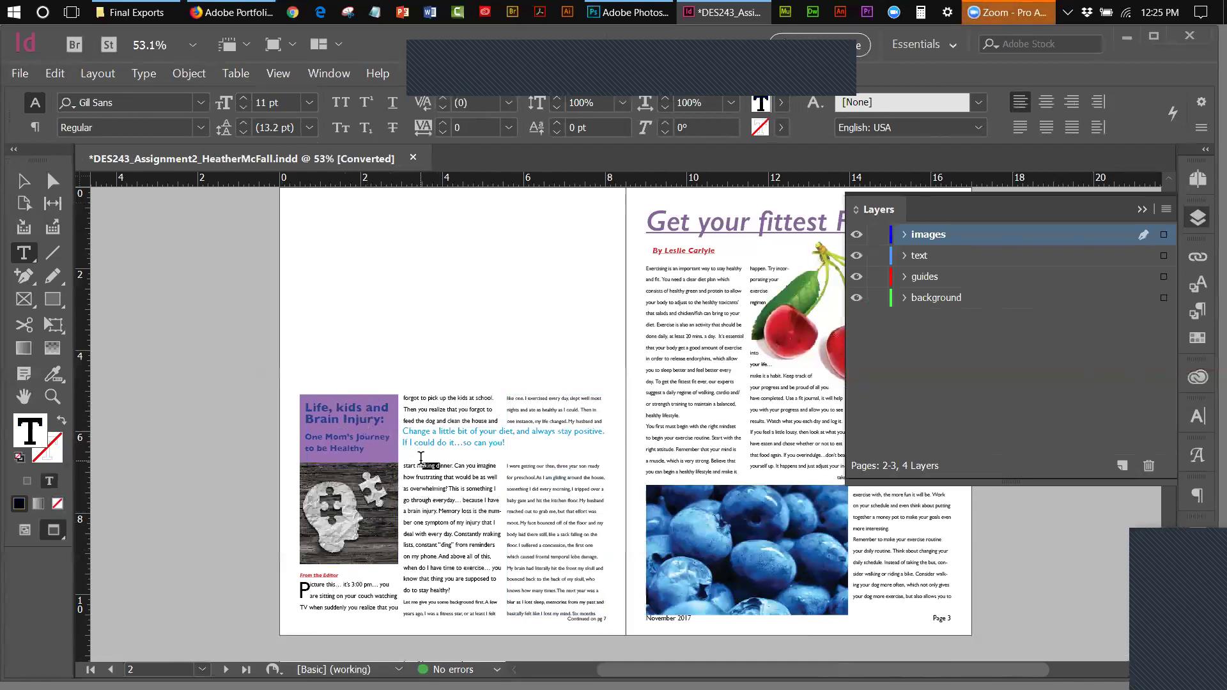
- Remove the underline from the page 3 headline "Get your fittest FIT ever!" and change its style to Bold
{"action": "left_click", "coordinate": [1142, 210]}
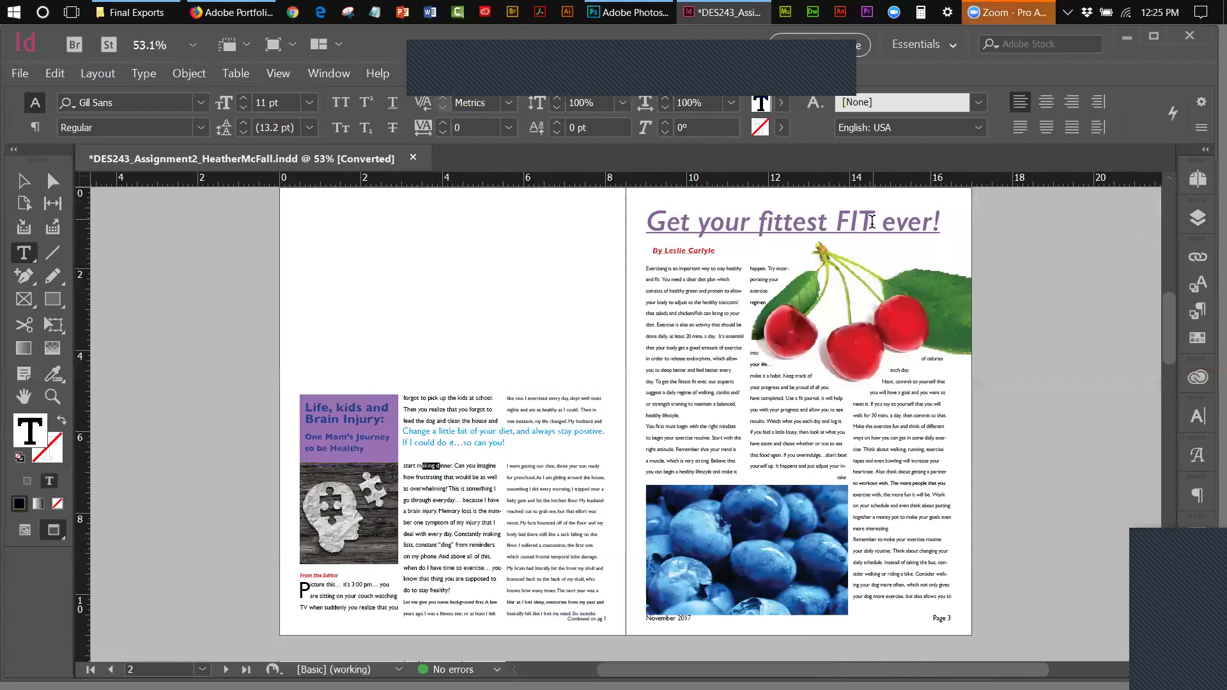
{"action": "left_click_drag", "start_coordinate": [943, 222], "coordinate": [644, 223]}
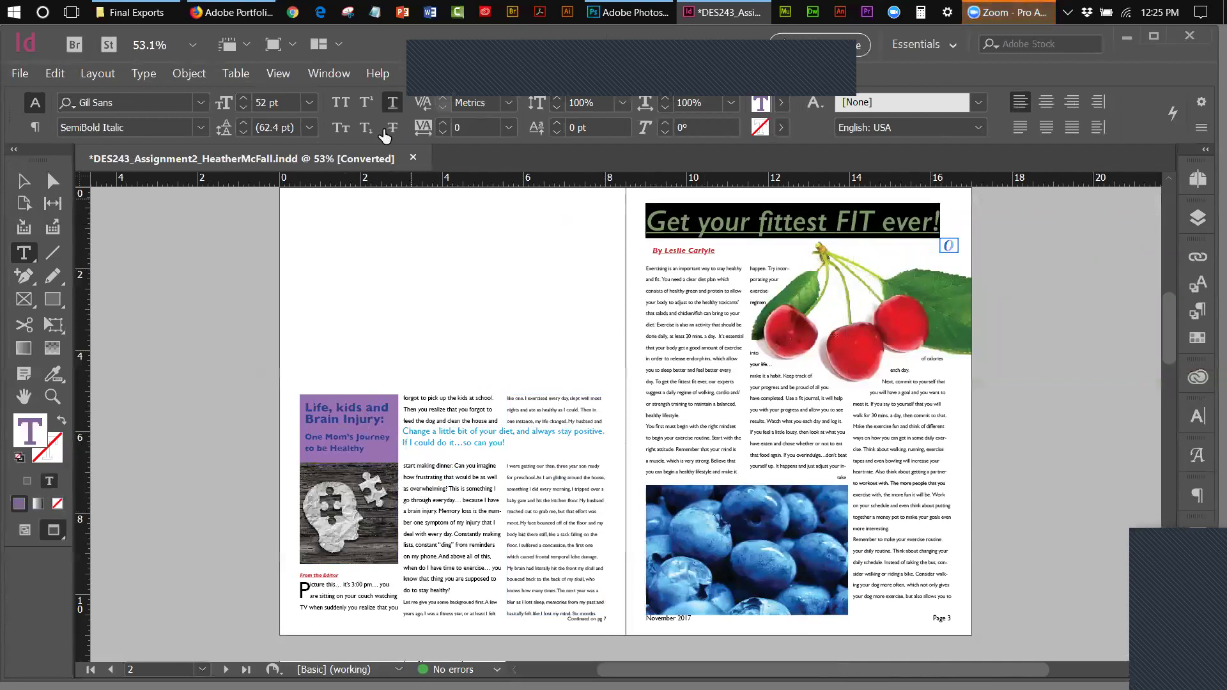
{"action": "left_click", "coordinate": [386, 106]}
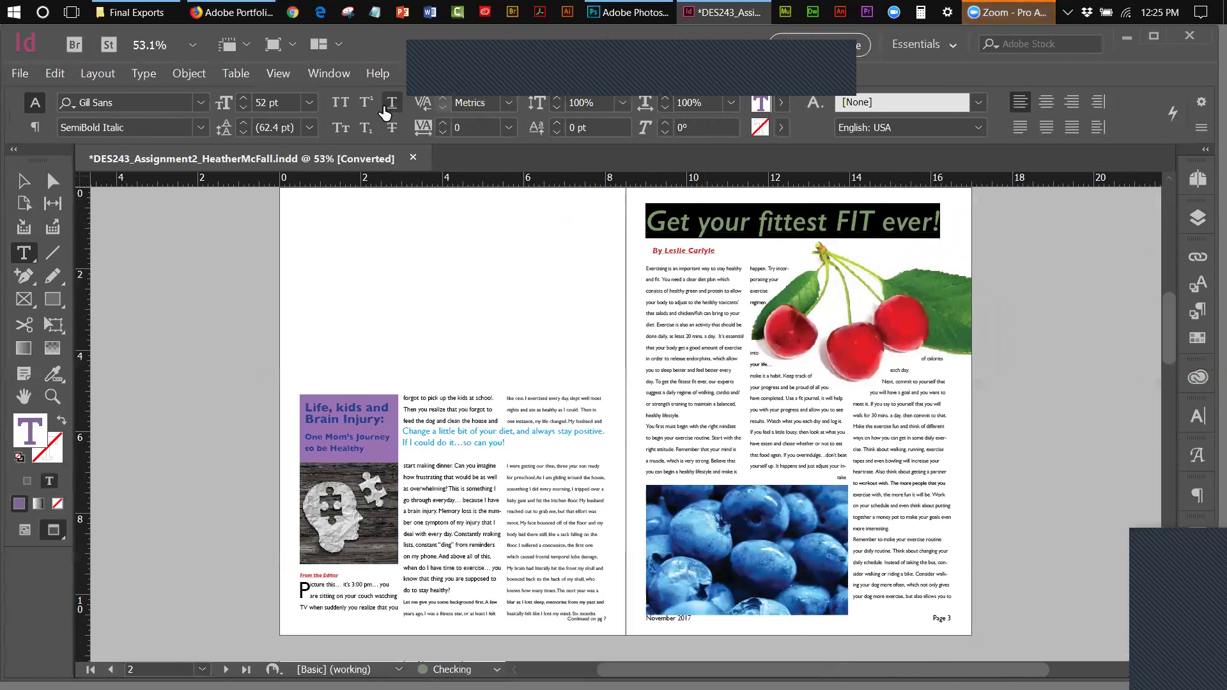
{"action": "left_click", "coordinate": [195, 127]}
{"action": "left_click", "coordinate": [101, 272]}
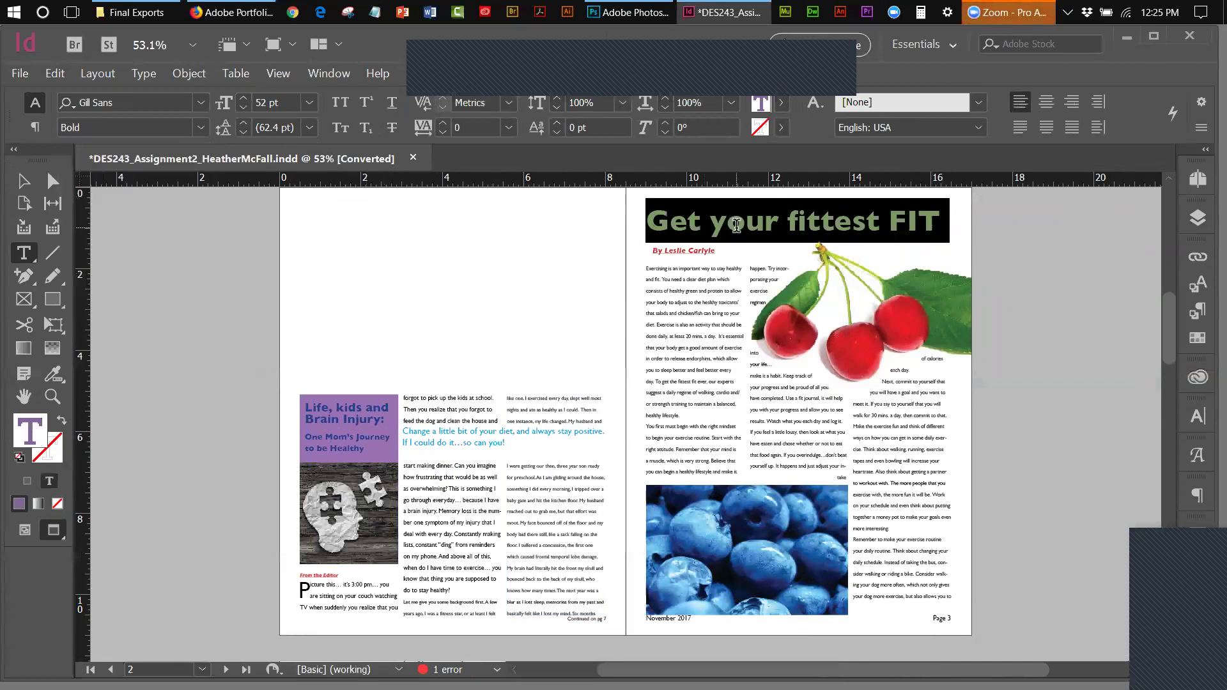
- Extend the page 3 headline's text frame downward to a height of 0.9722 in
{"action": "left_click", "coordinate": [29, 184]}
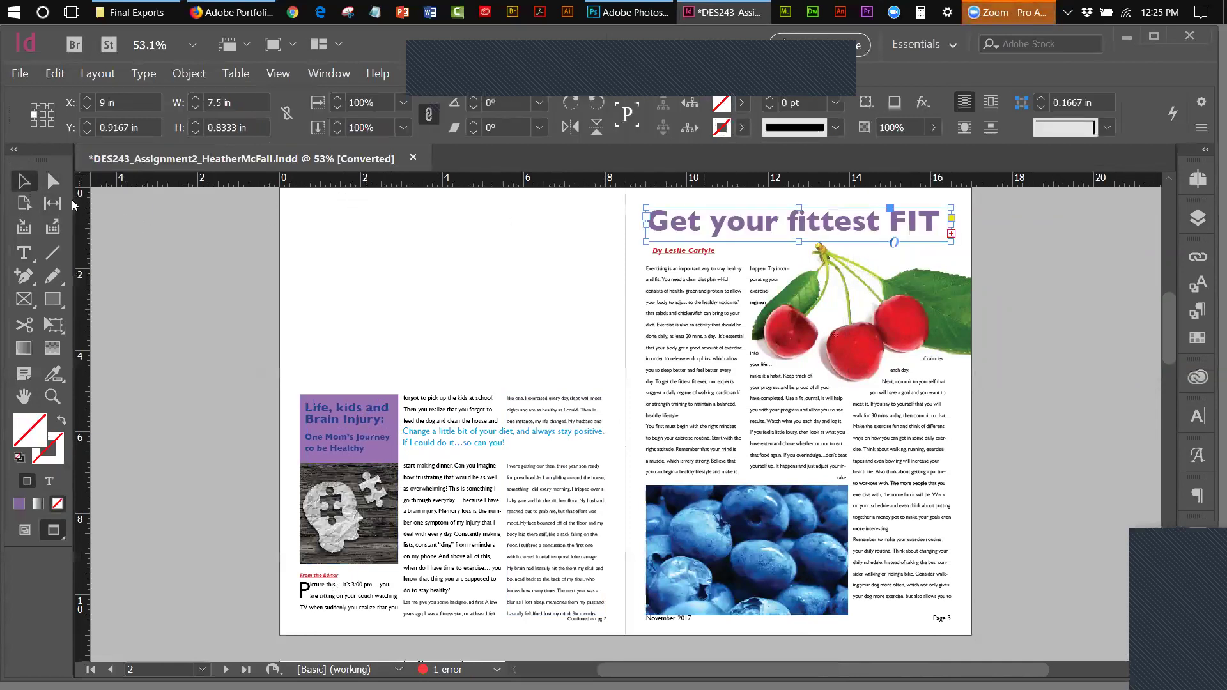
{"action": "left_click", "coordinate": [159, 225]}
{"action": "left_click", "coordinate": [754, 223]}
{"action": "left_click_drag", "start_coordinate": [799, 240], "coordinate": [803, 268]}
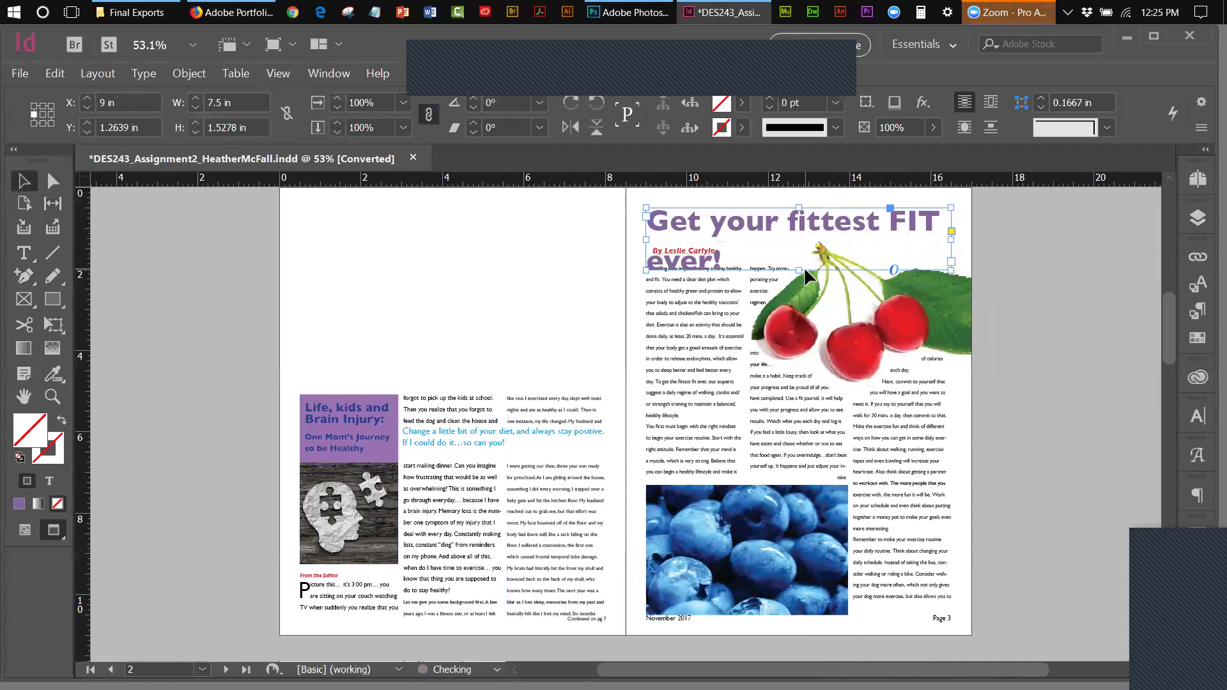
{"action": "left_click_drag", "start_coordinate": [799, 260], "coordinate": [799, 248]}
- Set the page 3 headline's leading to 48 pt and its font size to 48 pt
{"action": "double_click", "coordinate": [894, 227]}
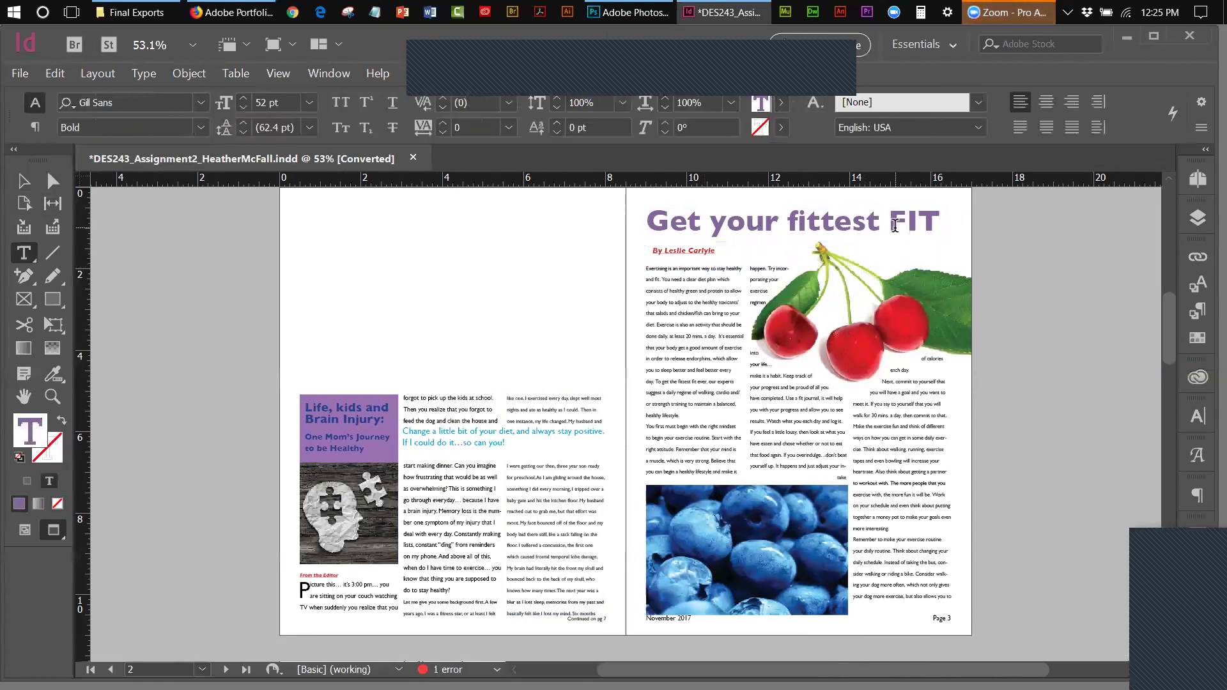
{"action": "triple_click", "coordinate": [895, 227]}
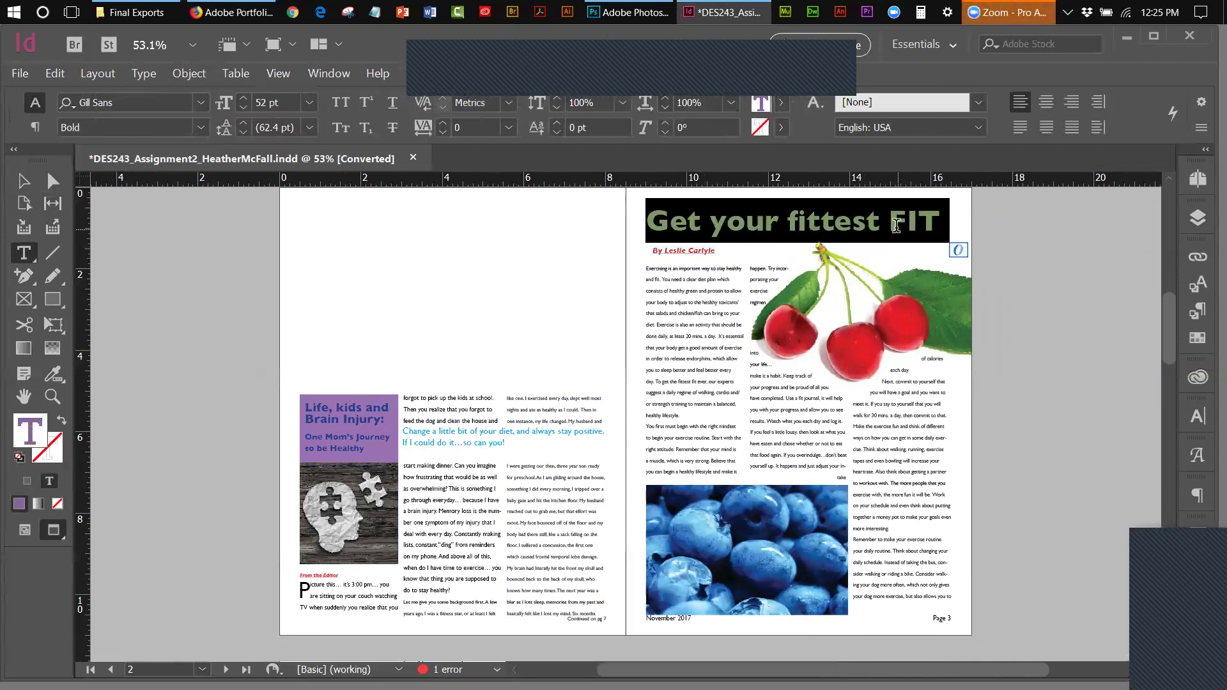
{"action": "left_click", "coordinate": [310, 131]}
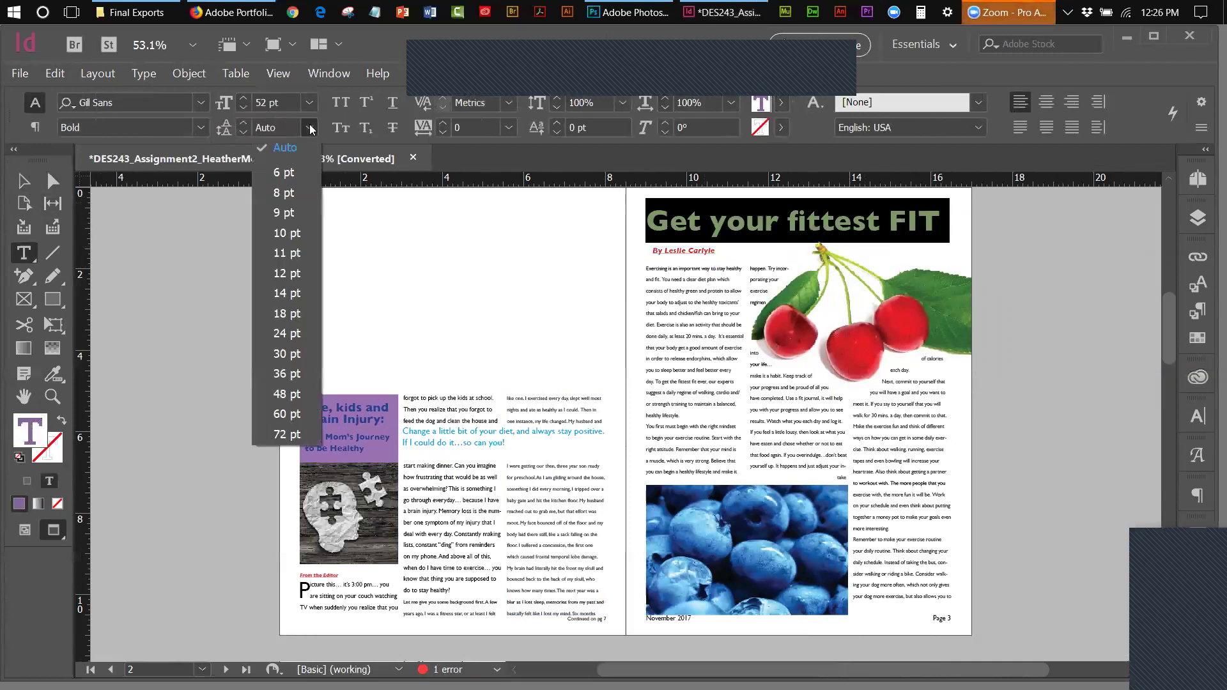
{"action": "left_click", "coordinate": [285, 395]}
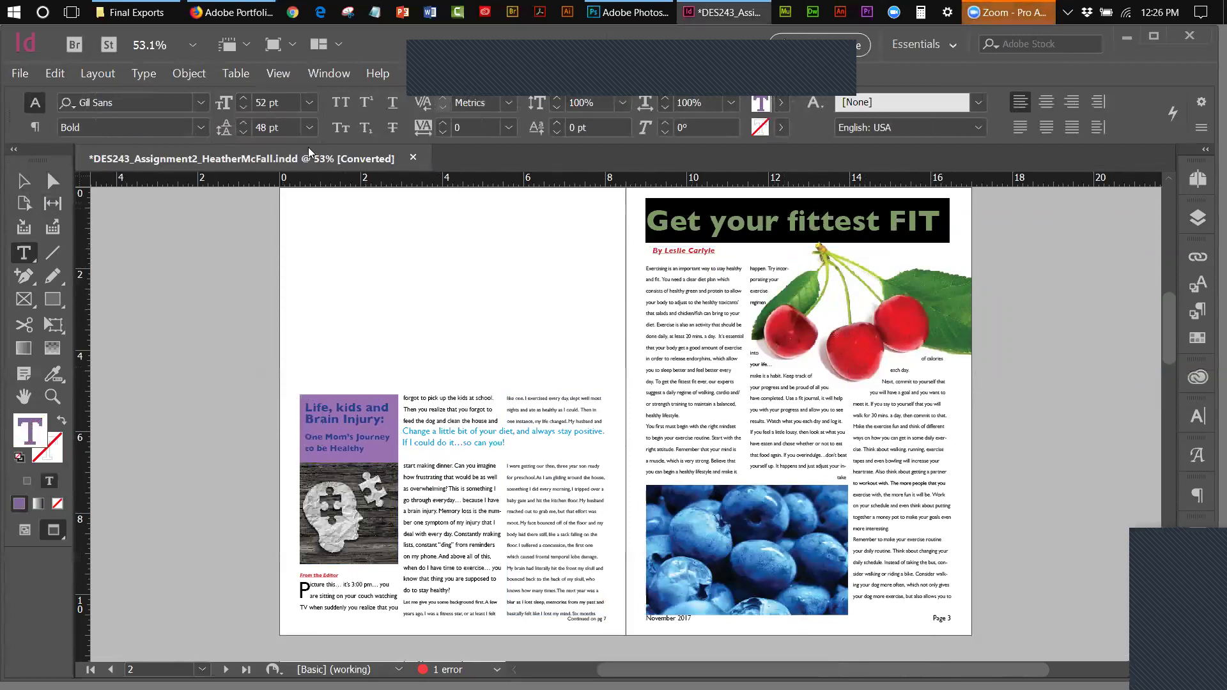
{"action": "left_click", "coordinate": [309, 103]}
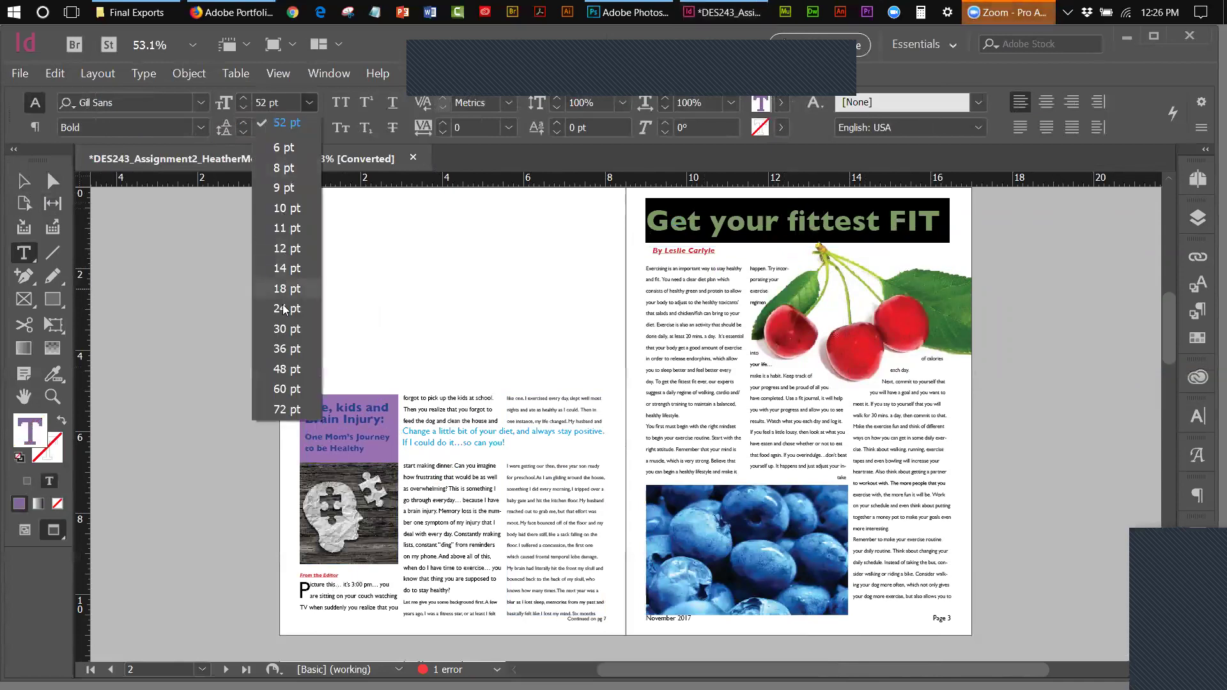
{"action": "left_click", "coordinate": [265, 369]}
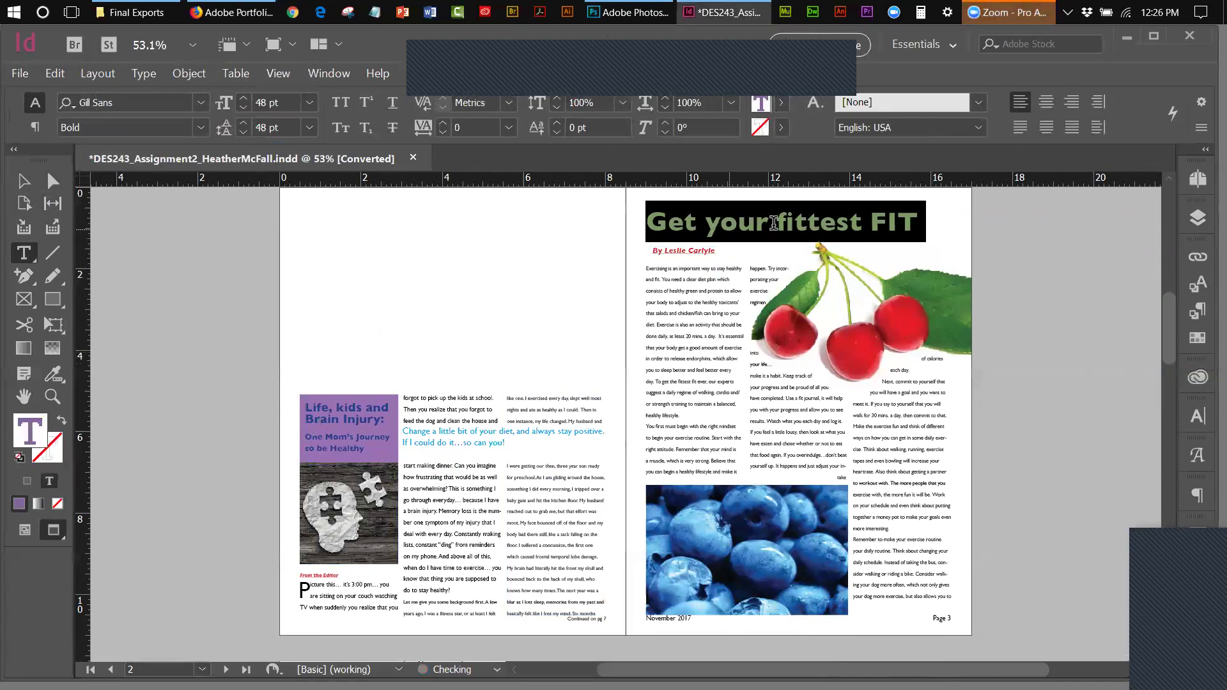
- Widen the page 3 headline frame to about 9.575 in and reduce the headline's font size to 42 pt
{"action": "left_click", "coordinate": [26, 182]}
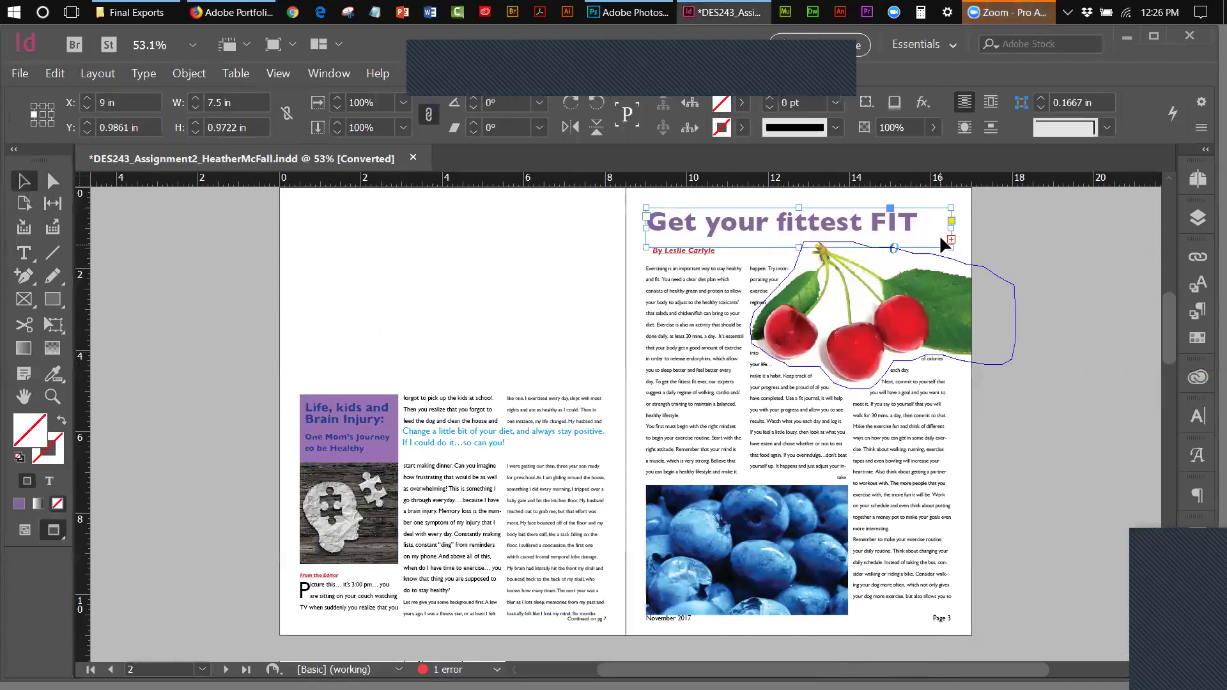
{"action": "left_click_drag", "start_coordinate": [950, 231], "coordinate": [1033, 236]}
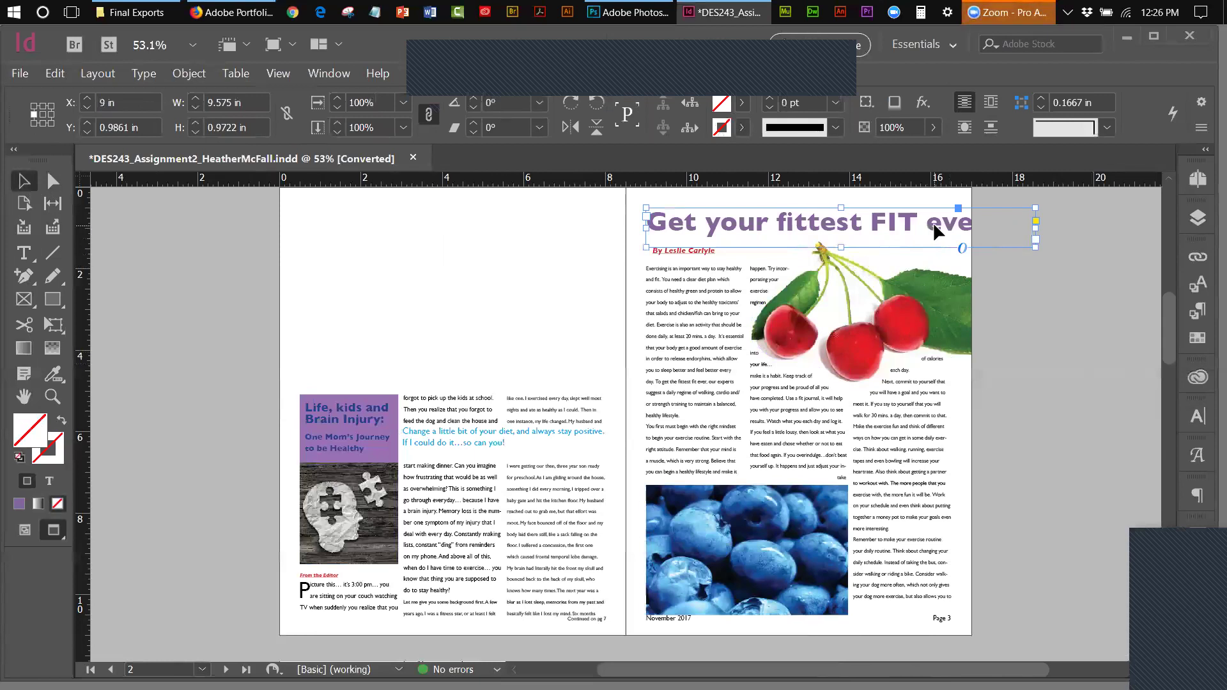
{"action": "key", "text": "t"}
{"action": "left_click_drag", "start_coordinate": [649, 217], "coordinate": [1007, 236]}
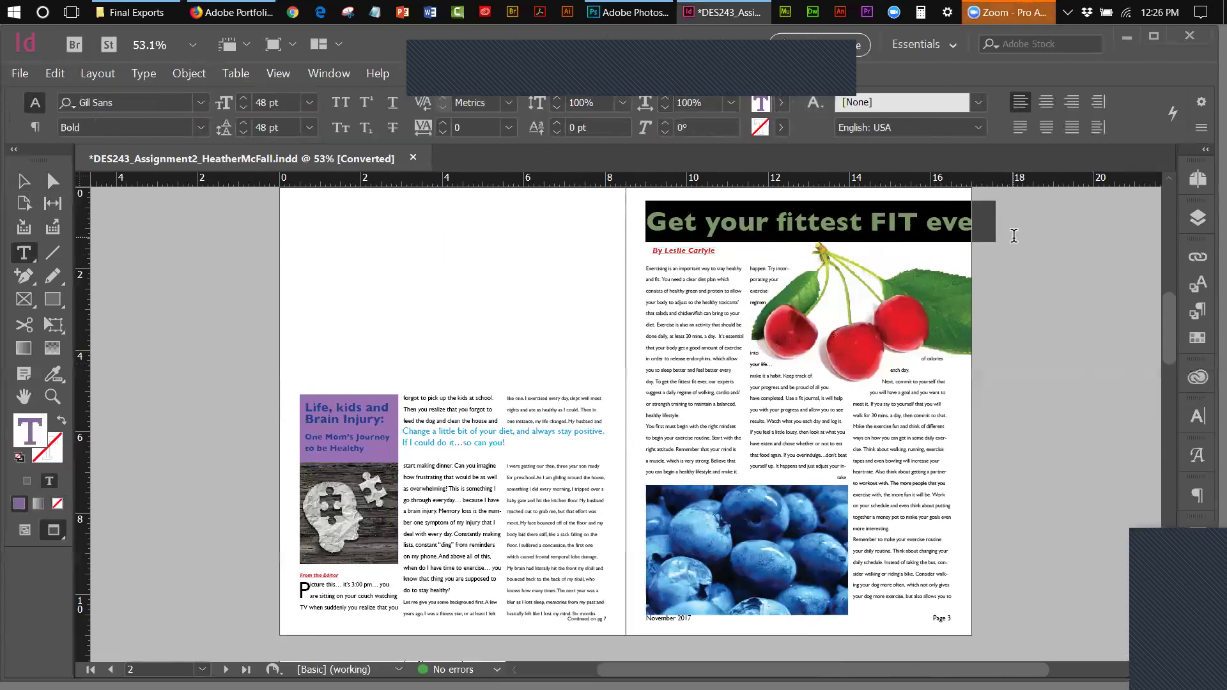
{"action": "left_click", "coordinate": [311, 106]}
{"action": "left_click", "coordinate": [281, 355]}
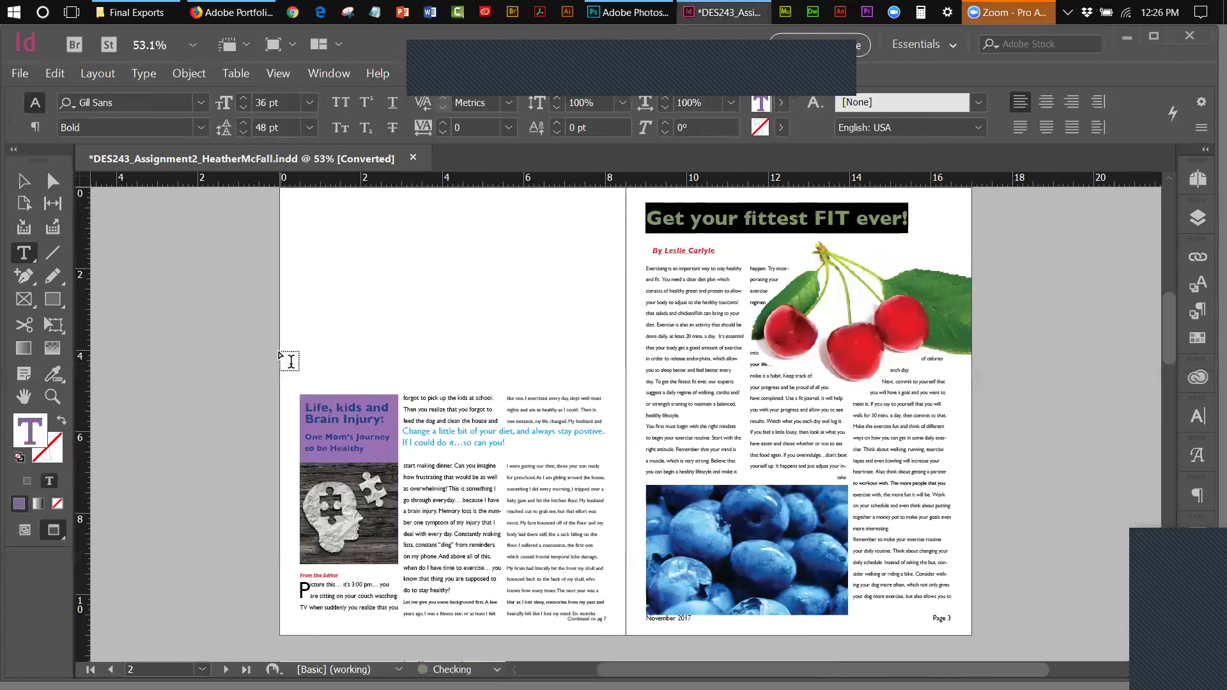
{"action": "left_click", "coordinate": [244, 99]}
{"action": "left_click", "coordinate": [244, 99]}
{"action": "left_click", "coordinate": [244, 99]}
{"action": "left_click", "coordinate": [244, 99]}
{"action": "left_click", "coordinate": [244, 99]}
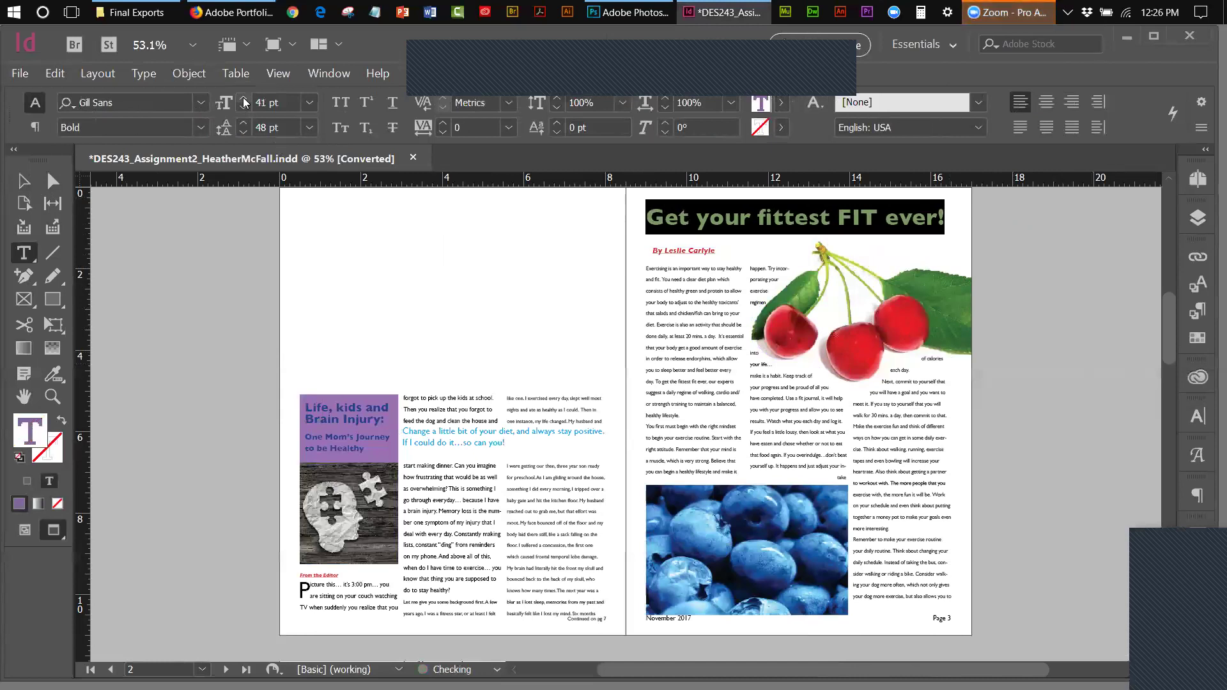
{"action": "left_click", "coordinate": [244, 99]}
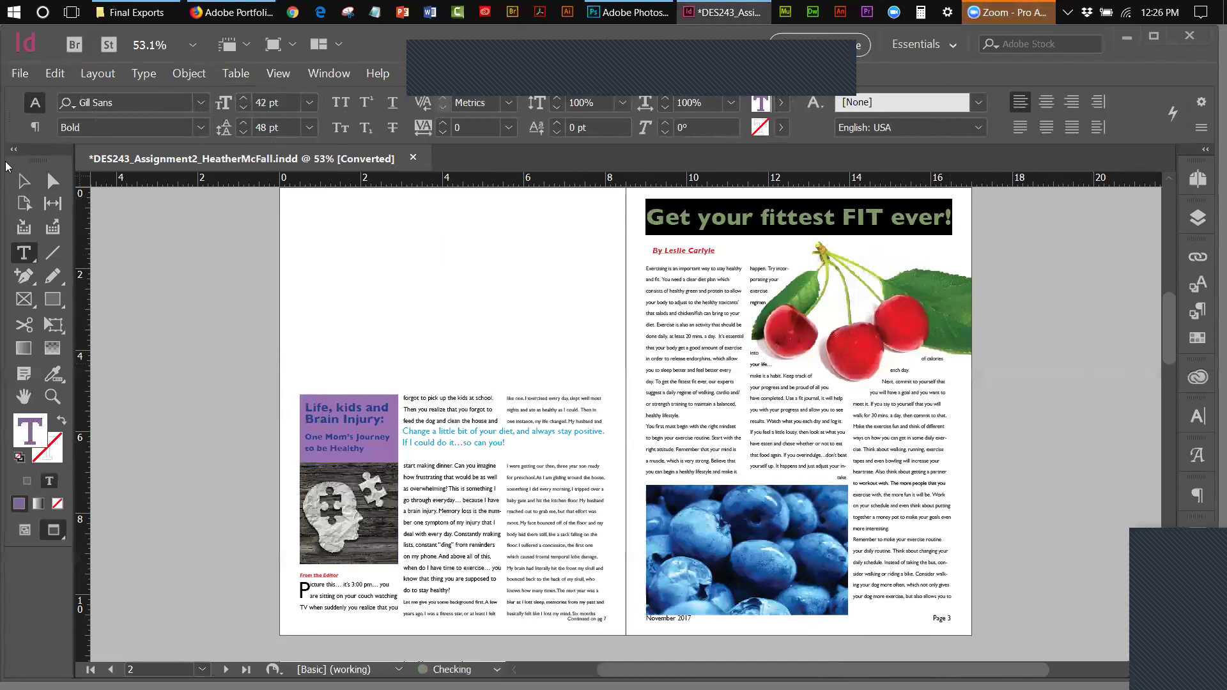
- Nudge the red byline's frame on page 3 up toward the headline to Y 1.3611 in
{"action": "left_click", "coordinate": [23, 181]}
{"action": "left_click", "coordinate": [365, 268]}
{"action": "left_click", "coordinate": [694, 228]}
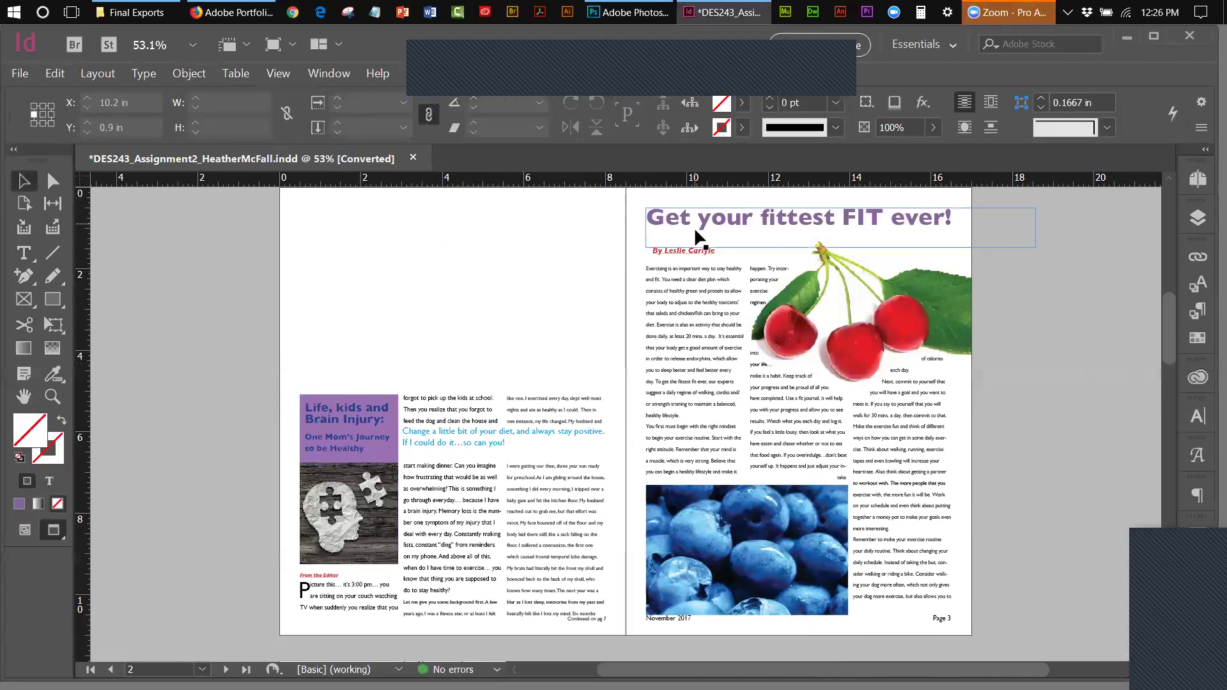
{"action": "left_click", "coordinate": [692, 250]}
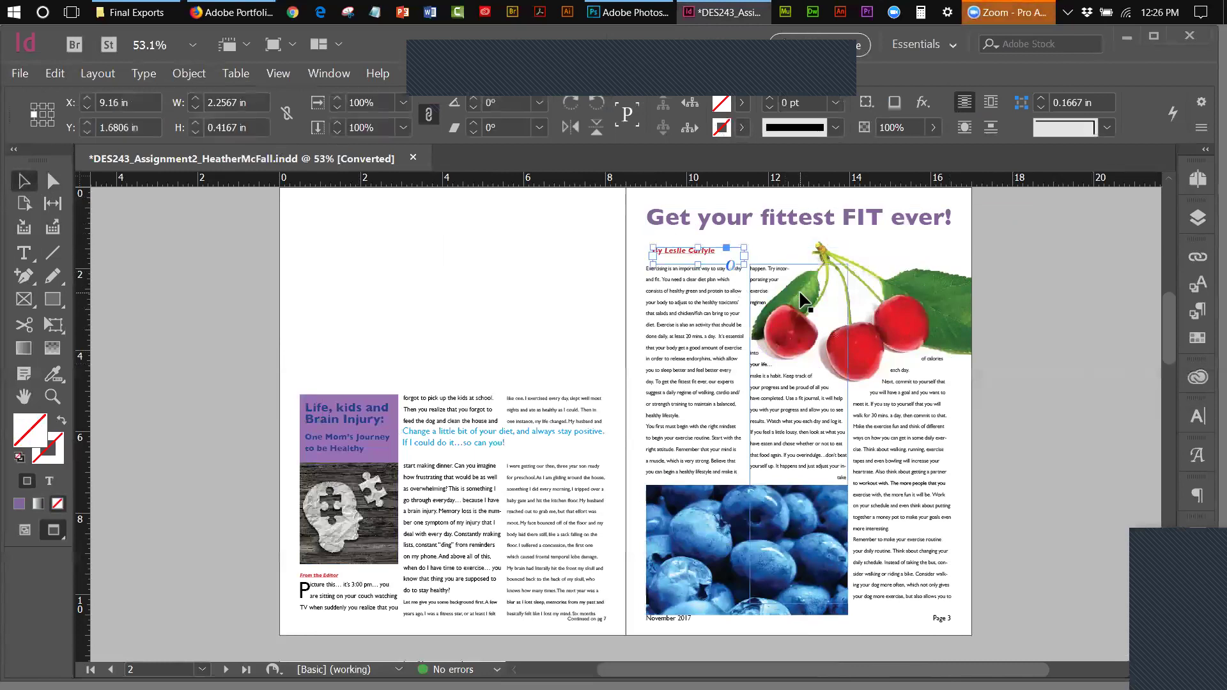
{"action": "key", "text": "Up"}
{"action": "key", "text": "Up"}
{"action": "key", "text": "Up"}
{"action": "key", "text": "Up"}
{"action": "key", "text": "Up"}
{"action": "key", "text": "Up"}
{"action": "key", "text": "Up"}
{"action": "key", "text": "Up"}
{"action": "key", "text": "Up"}
{"action": "key", "text": "Up"}
{"action": "key", "text": "Up"}
{"action": "key", "text": "Up"}
{"action": "key", "text": "Up"}
{"action": "key", "text": "Up"}
{"action": "key", "text": "Up"}
{"action": "key", "text": "Up"}
{"action": "key", "text": "Up"}
{"action": "key", "text": "Up"}
{"action": "key", "text": "Up"}
{"action": "key", "text": "Up"}
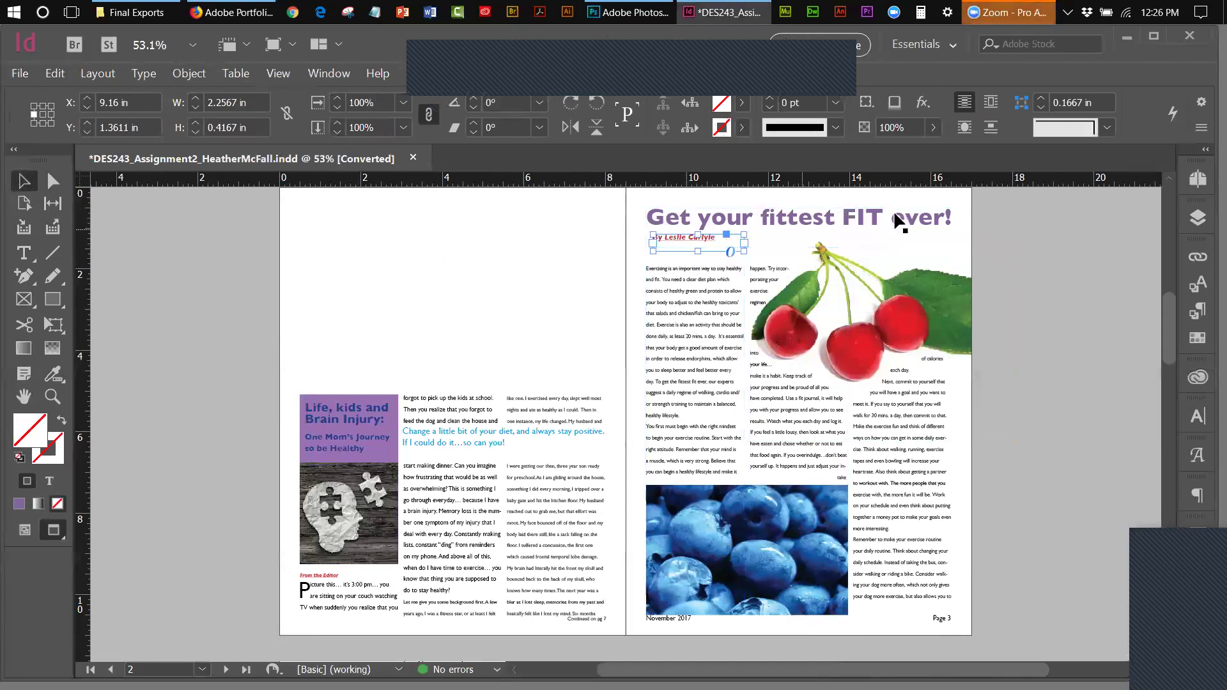
- Extend page 3's first two body column frames upward and the third one downward, to a height of about 8.6111 in
{"action": "scroll", "coordinate": [1161, 323], "scroll_direction": "up", "scroll_amount": 5}
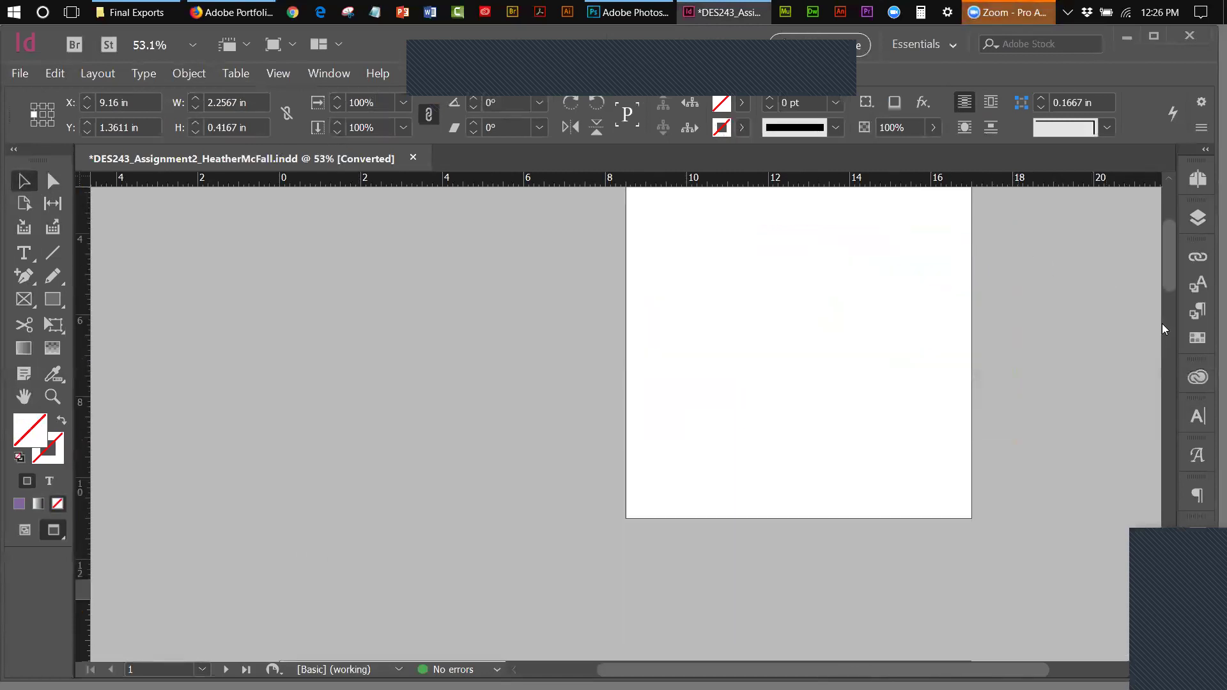
{"action": "left_click_drag", "start_coordinate": [1167, 270], "coordinate": [1175, 345]}
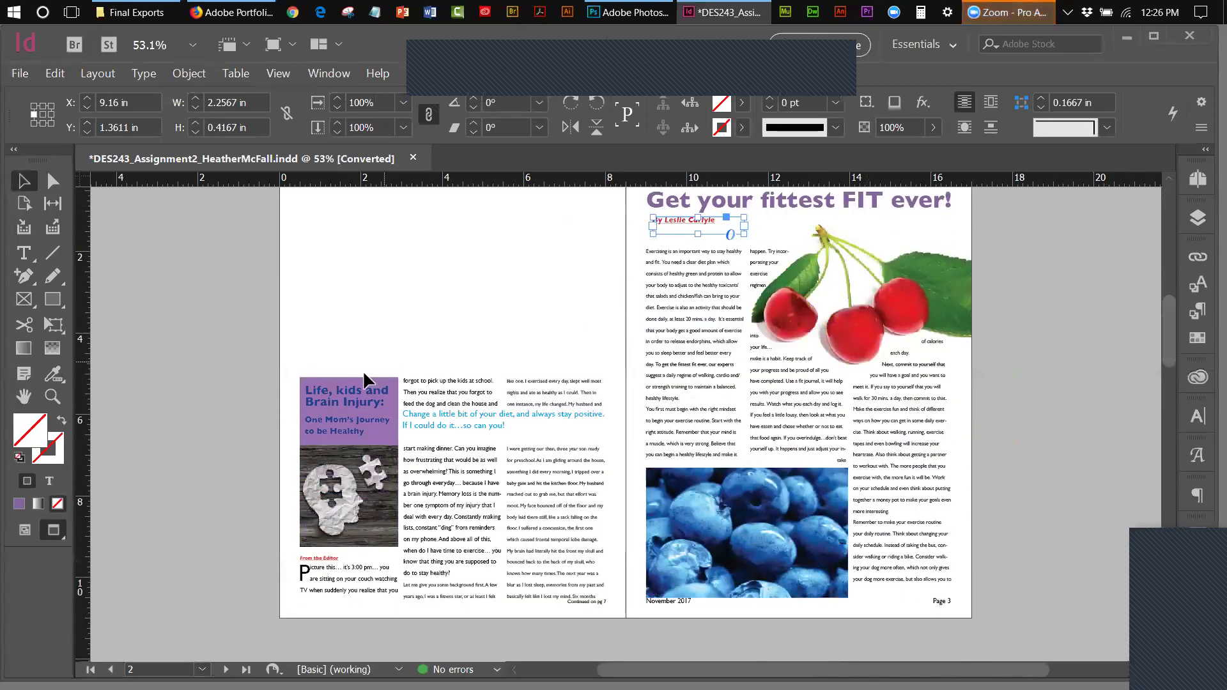
{"action": "left_click", "coordinate": [161, 345]}
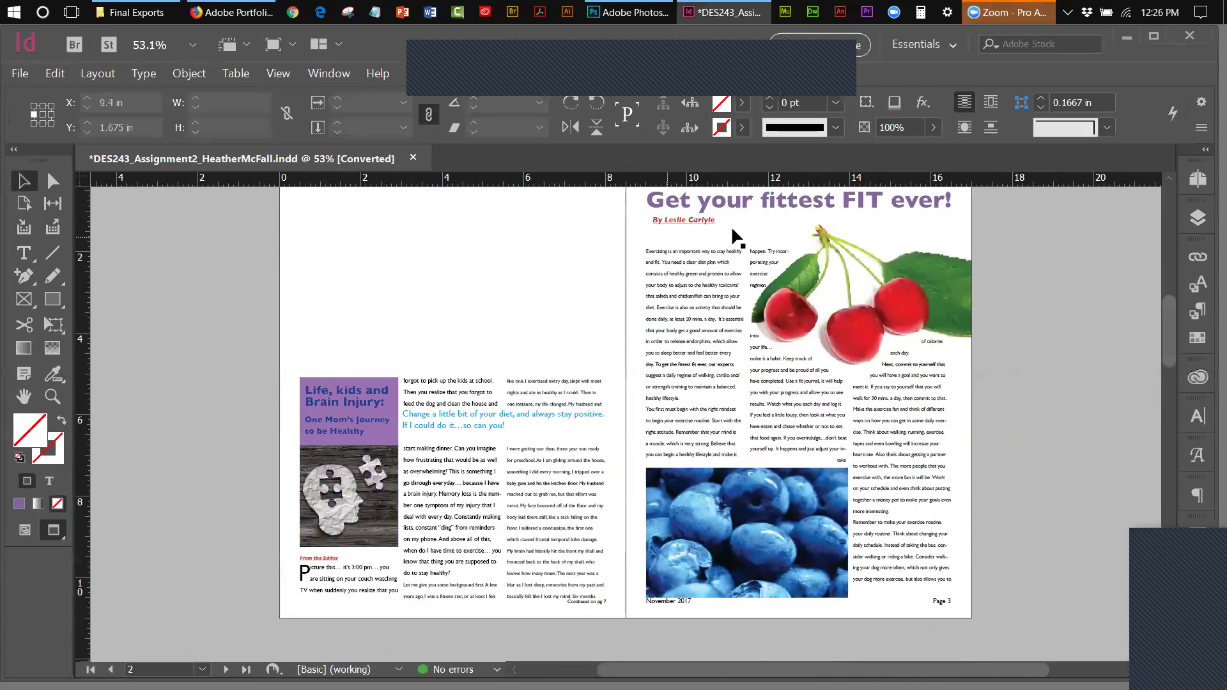
{"action": "left_click", "coordinate": [706, 255]}
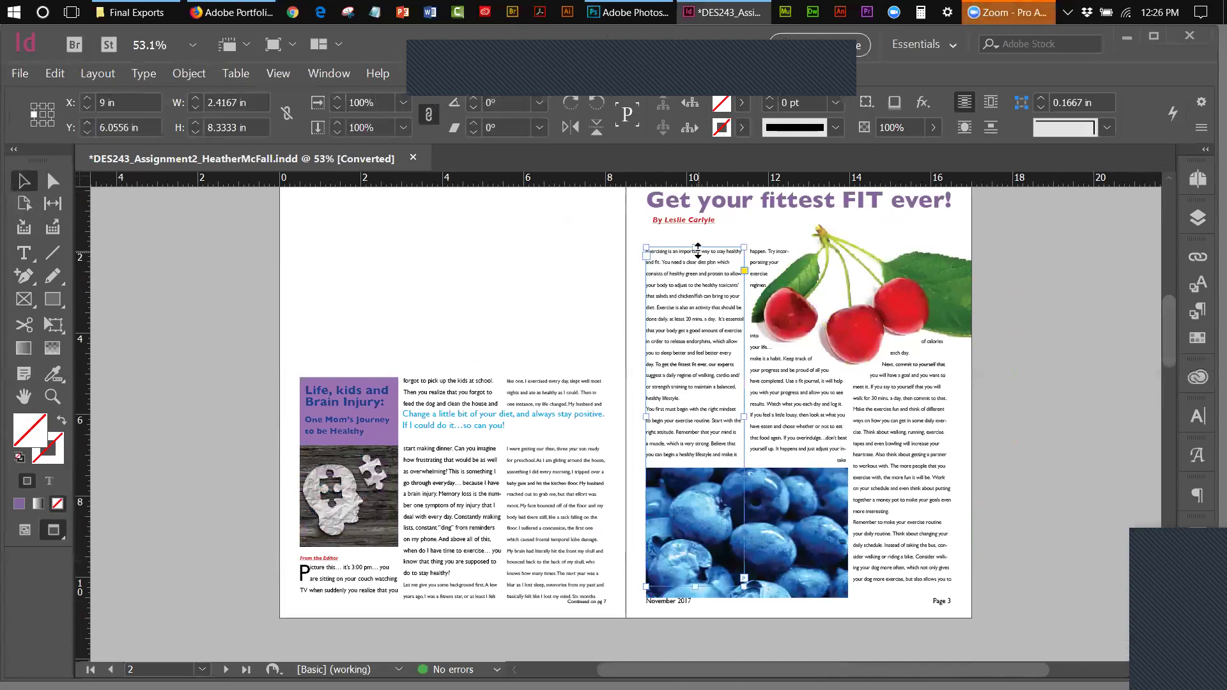
{"action": "left_click_drag", "start_coordinate": [695, 243], "coordinate": [695, 235]}
{"action": "left_click", "coordinate": [775, 251]}
{"action": "left_click_drag", "start_coordinate": [798, 247], "coordinate": [797, 235]}
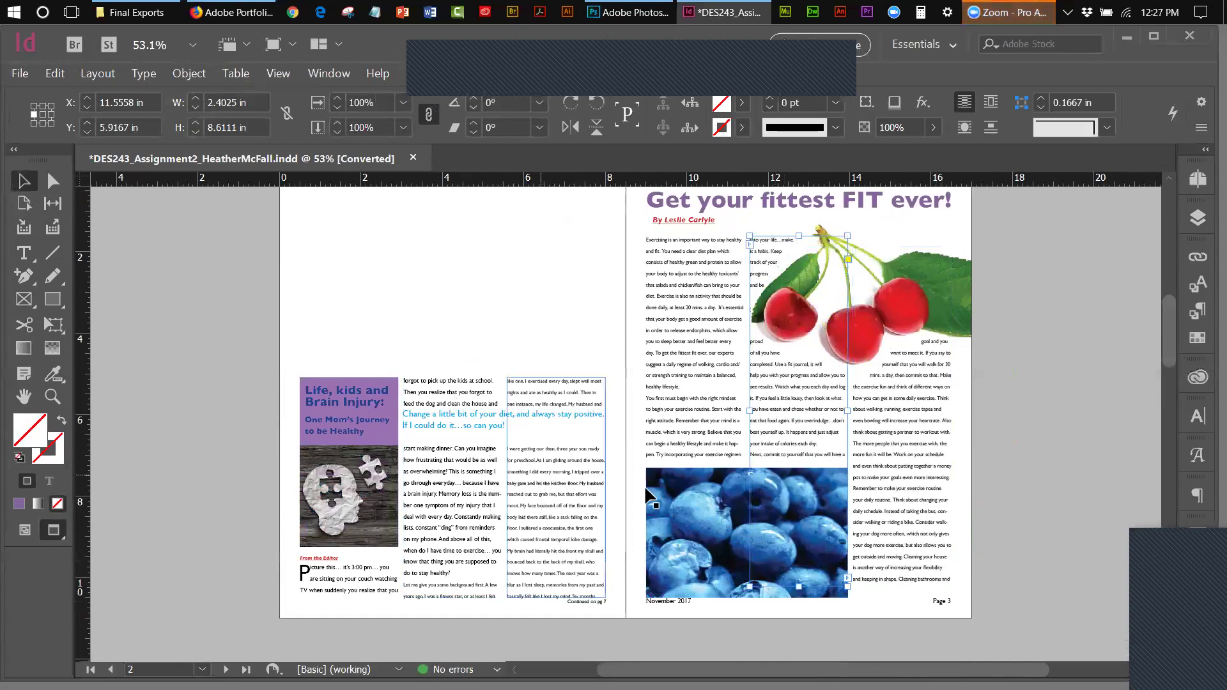
{"action": "left_click", "coordinate": [897, 581]}
{"action": "left_click_drag", "start_coordinate": [902, 585], "coordinate": [906, 598]}
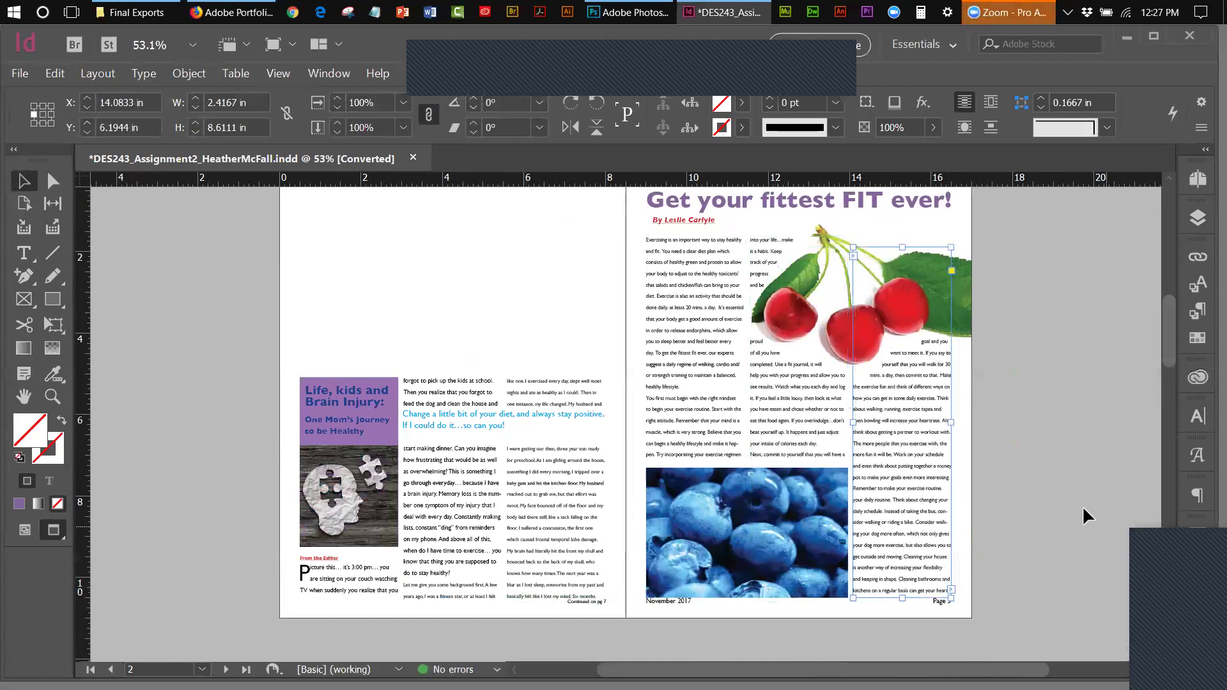
- Shorten the blue pull quote's frame on page 2 to about 0.5833 in high and nudge it down to Y 6.1944 in
{"action": "mouse_move", "coordinate": [1162, 322]}
{"action": "left_mouse_down"}
{"action": "mouse_move", "coordinate": [1171, 303]}
{"action": "mouse_move", "coordinate": [1174, 321]}
{"action": "left_mouse_up"}
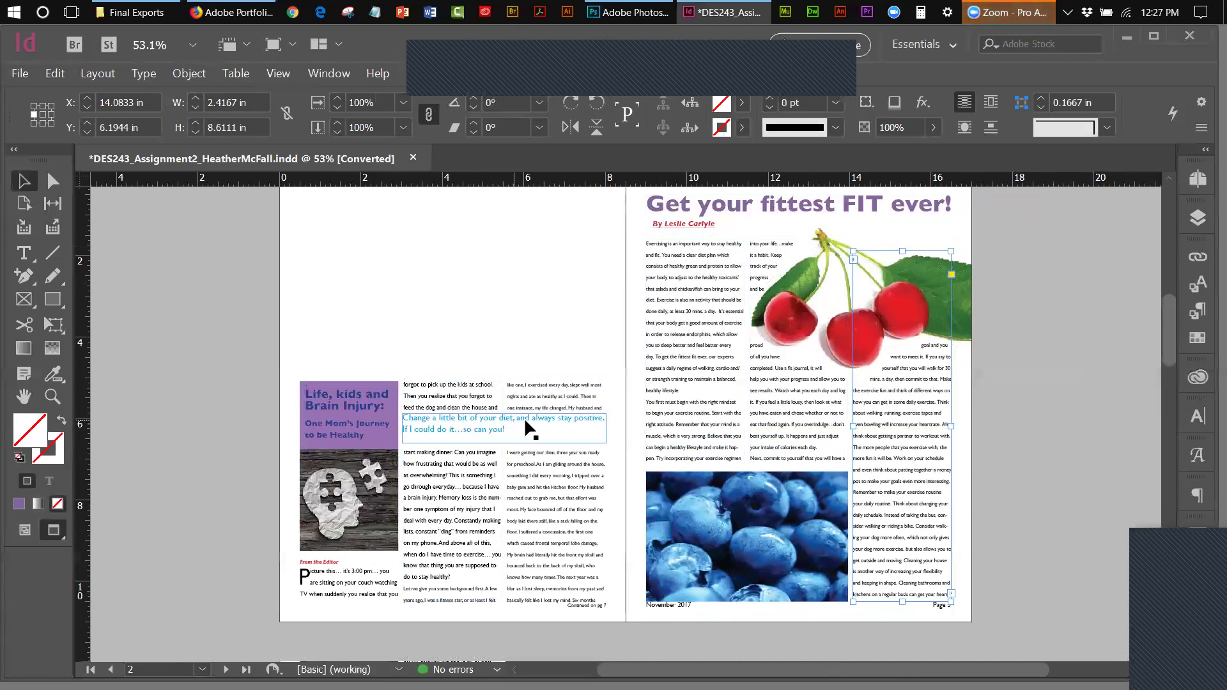
{"action": "left_click", "coordinate": [500, 423]}
{"action": "left_click", "coordinate": [53, 396]}
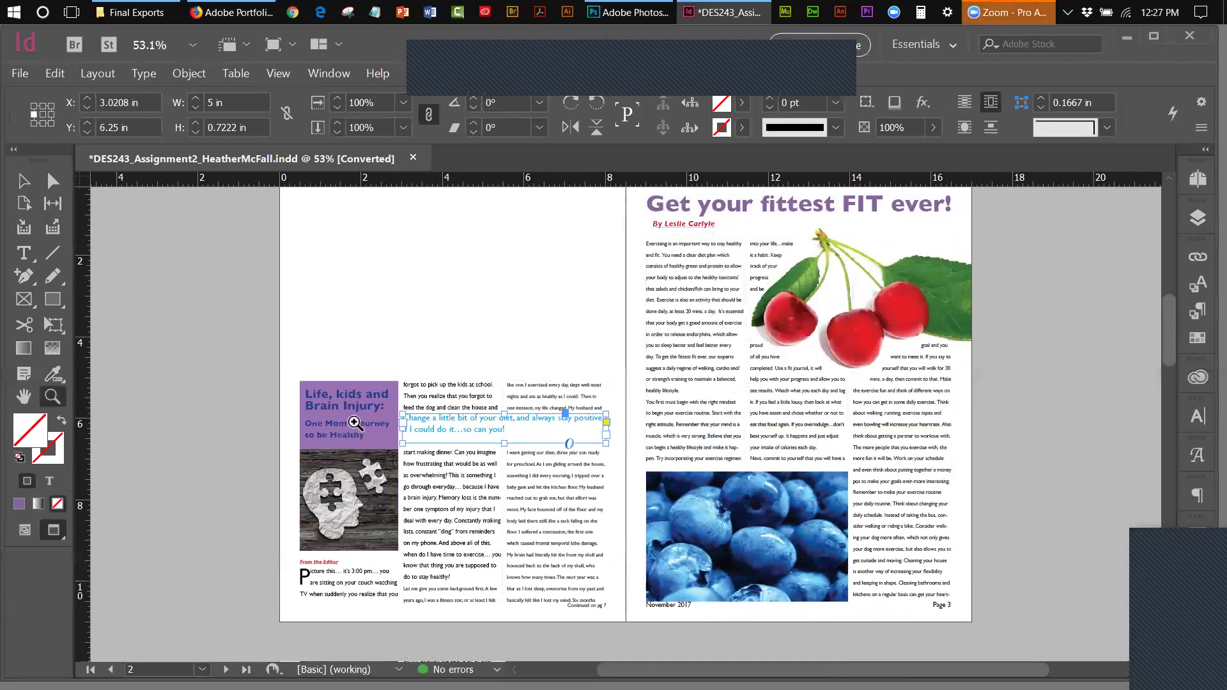
{"action": "left_click", "coordinate": [453, 433]}
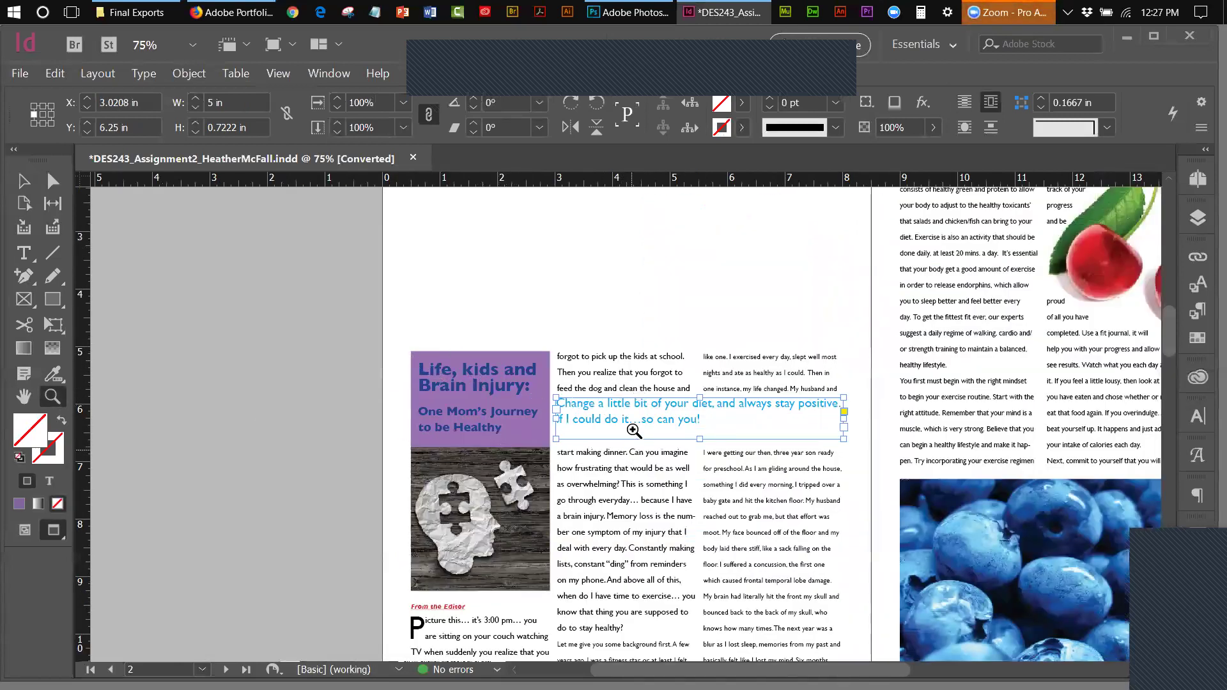
{"action": "left_click", "coordinate": [24, 181]}
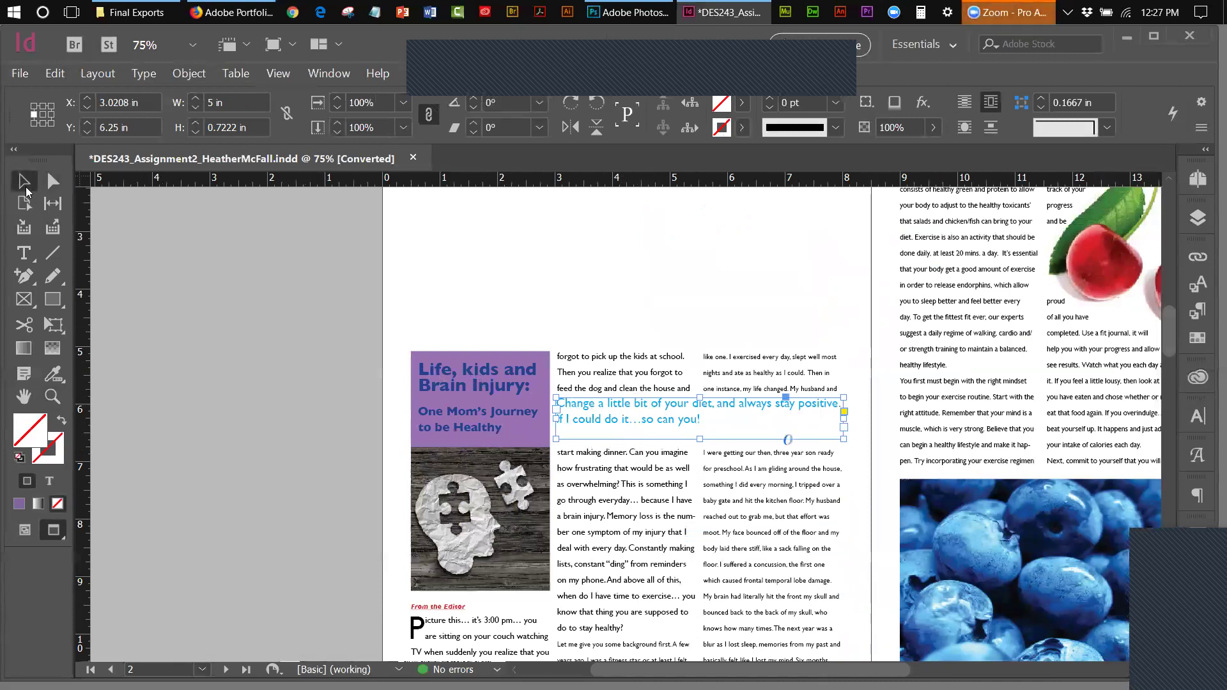
{"action": "left_click", "coordinate": [170, 263]}
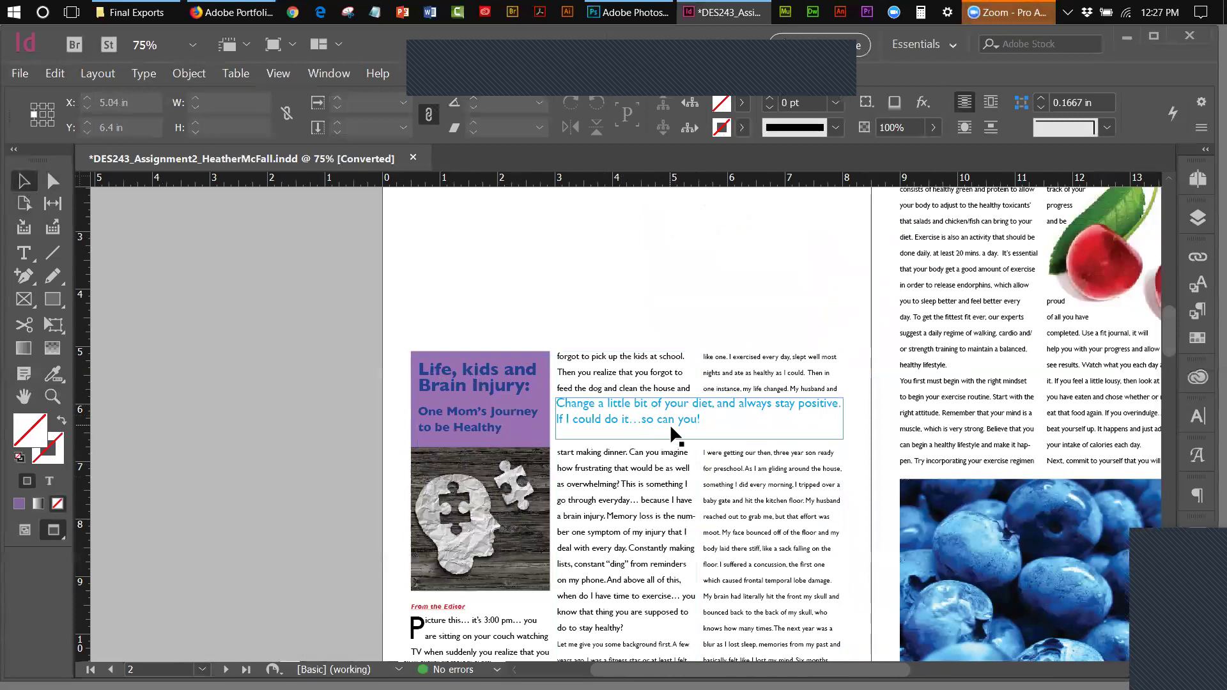
{"action": "left_click", "coordinate": [669, 435]}
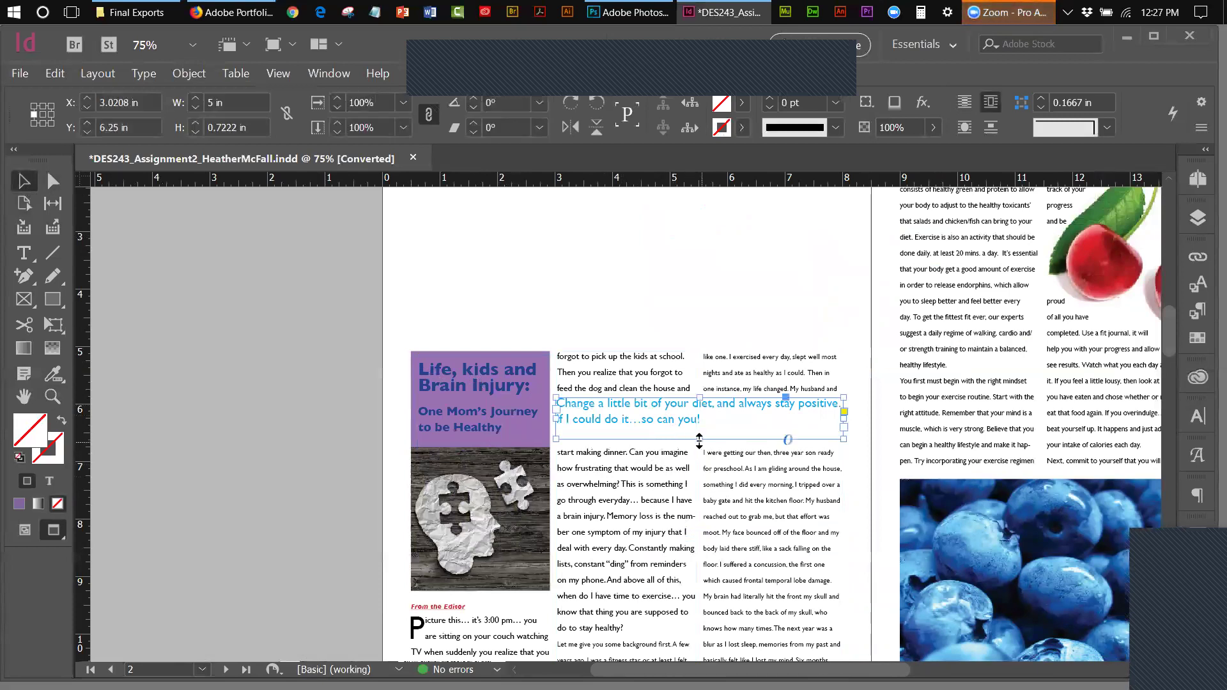
{"action": "left_click_drag", "start_coordinate": [699, 439], "coordinate": [700, 430]}
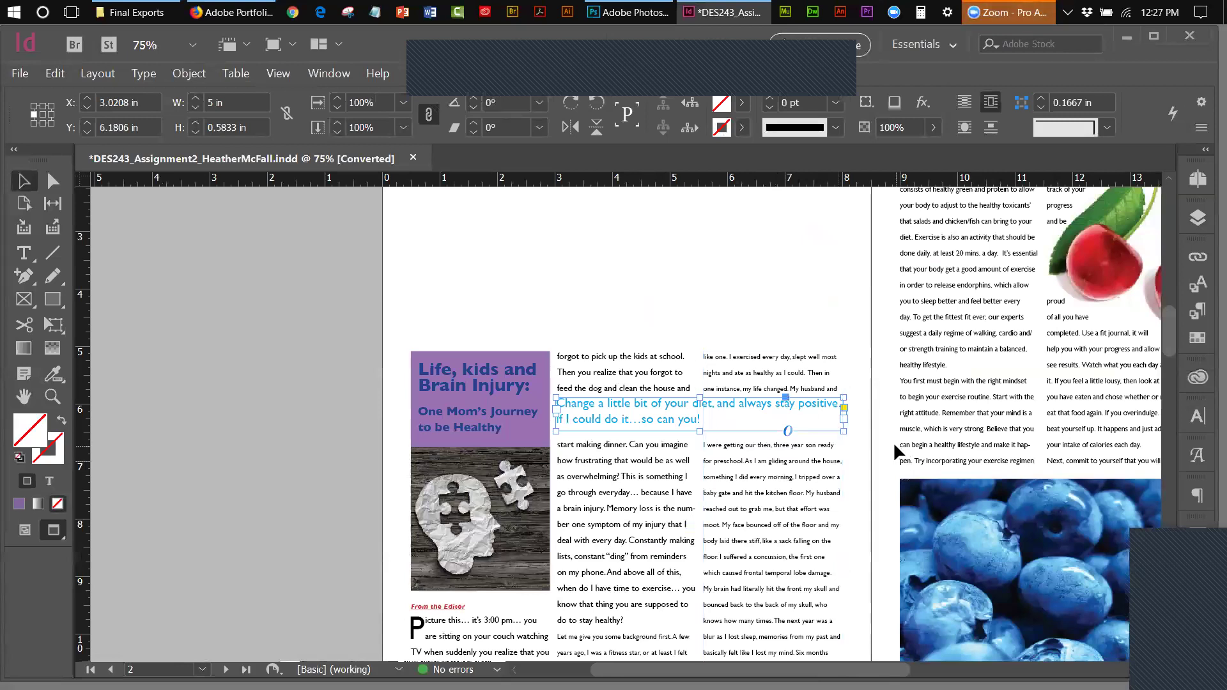
{"action": "key", "text": "Down"}
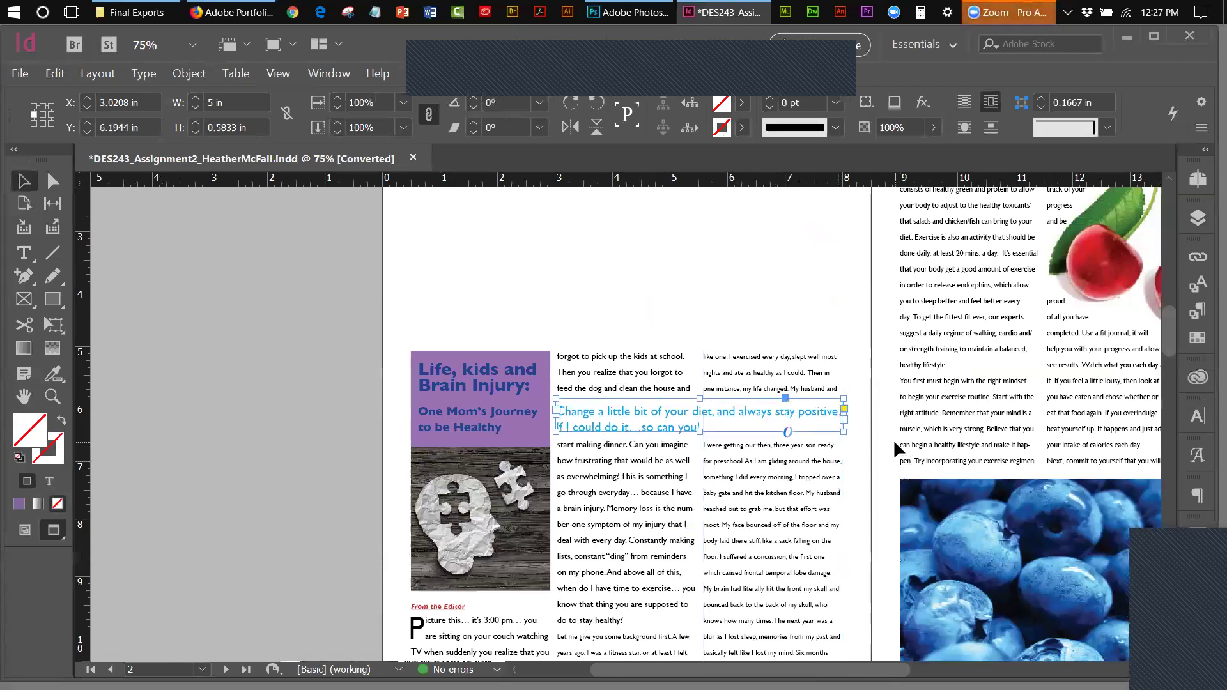
{"action": "left_click", "coordinate": [231, 371]}
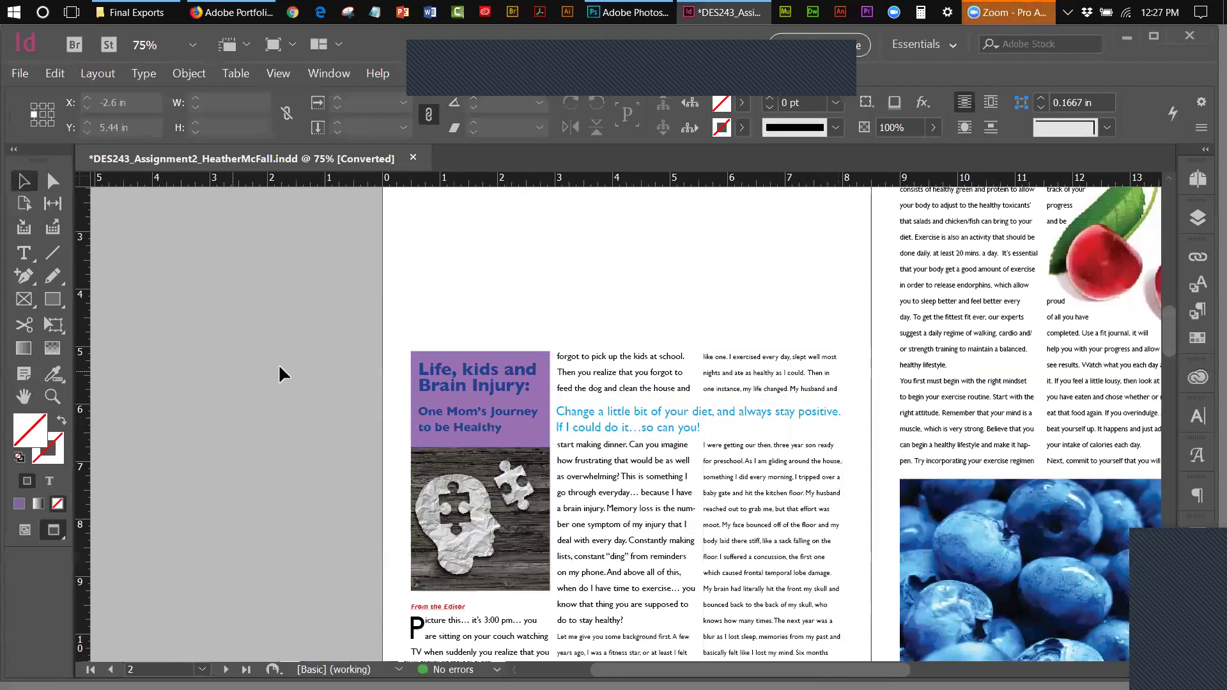
- Release the page 2 pull quote from baseline grid alignment
{"action": "left_click", "coordinate": [578, 404]}
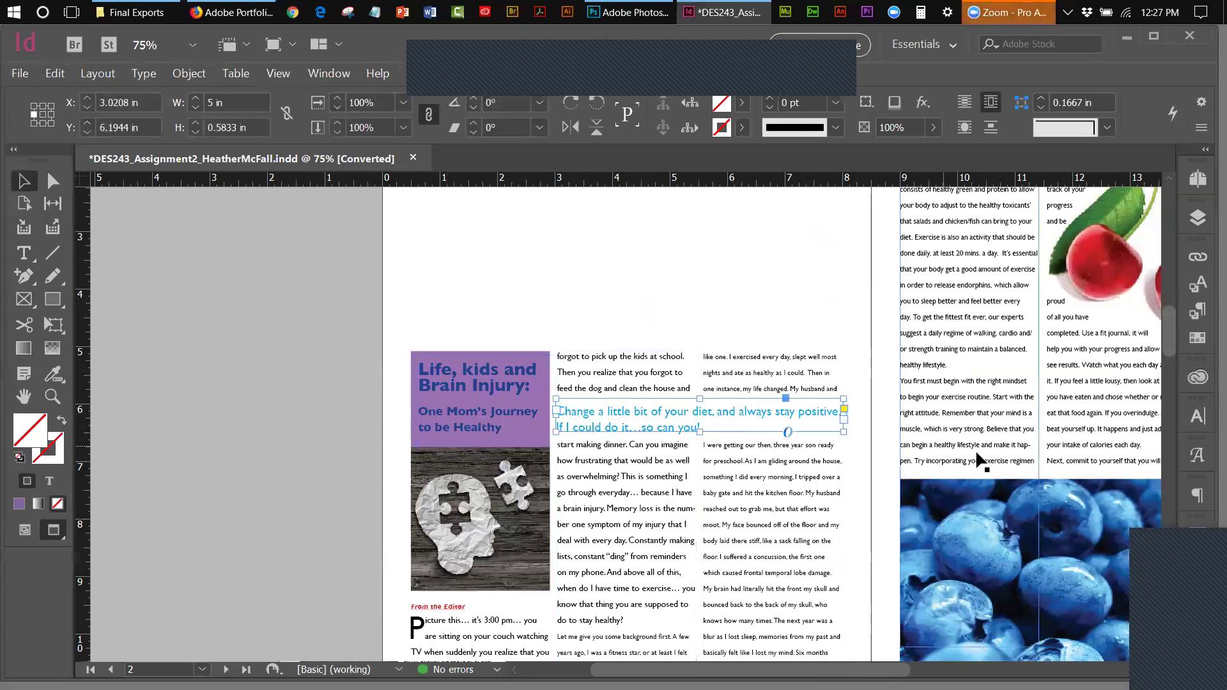
{"action": "left_click", "coordinate": [1197, 495]}
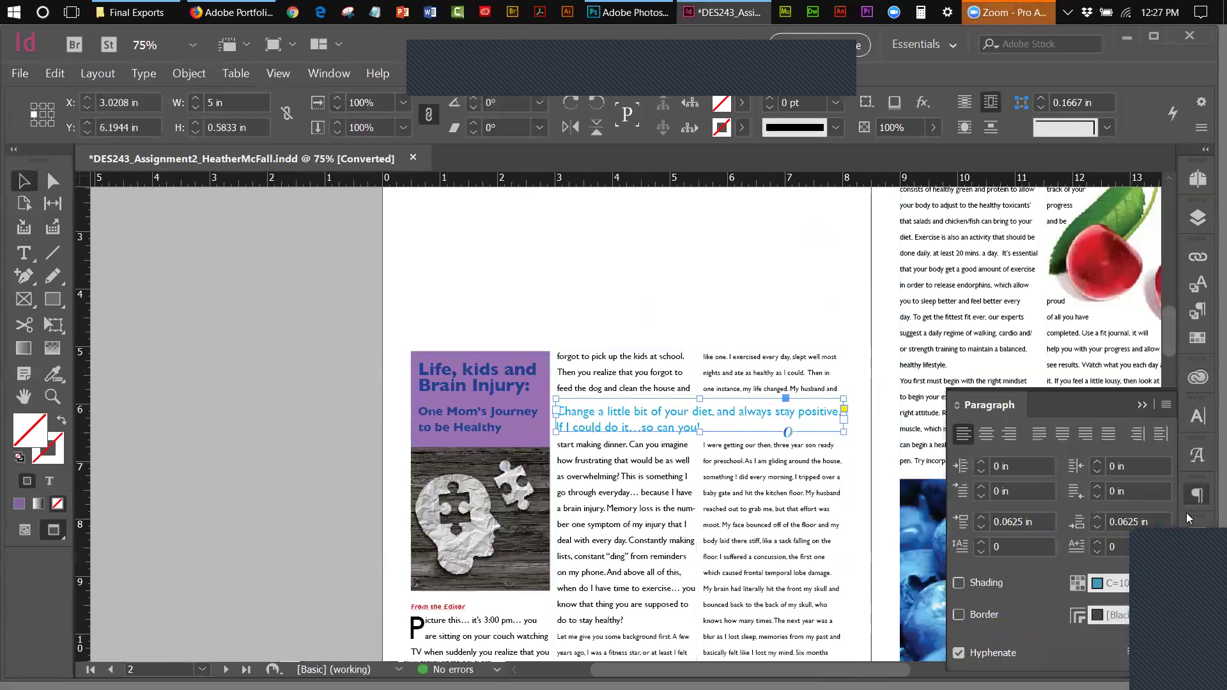
{"action": "left_click", "coordinate": [1198, 545]}
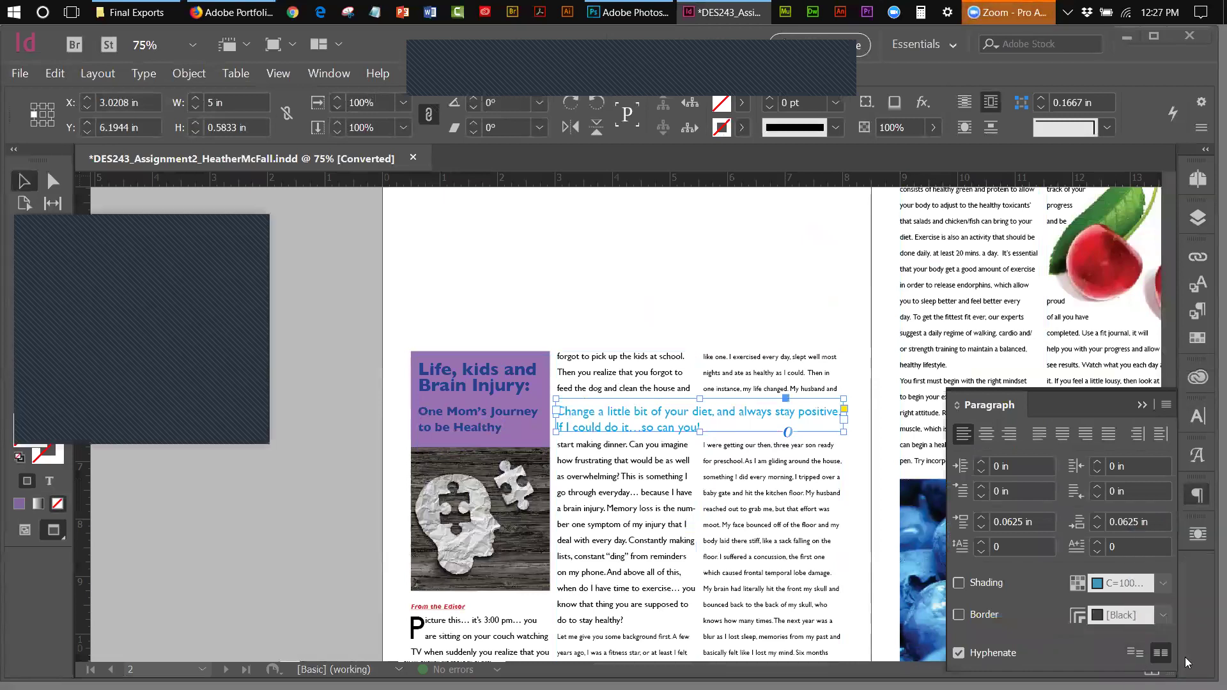
{"action": "left_click", "coordinate": [1136, 652]}
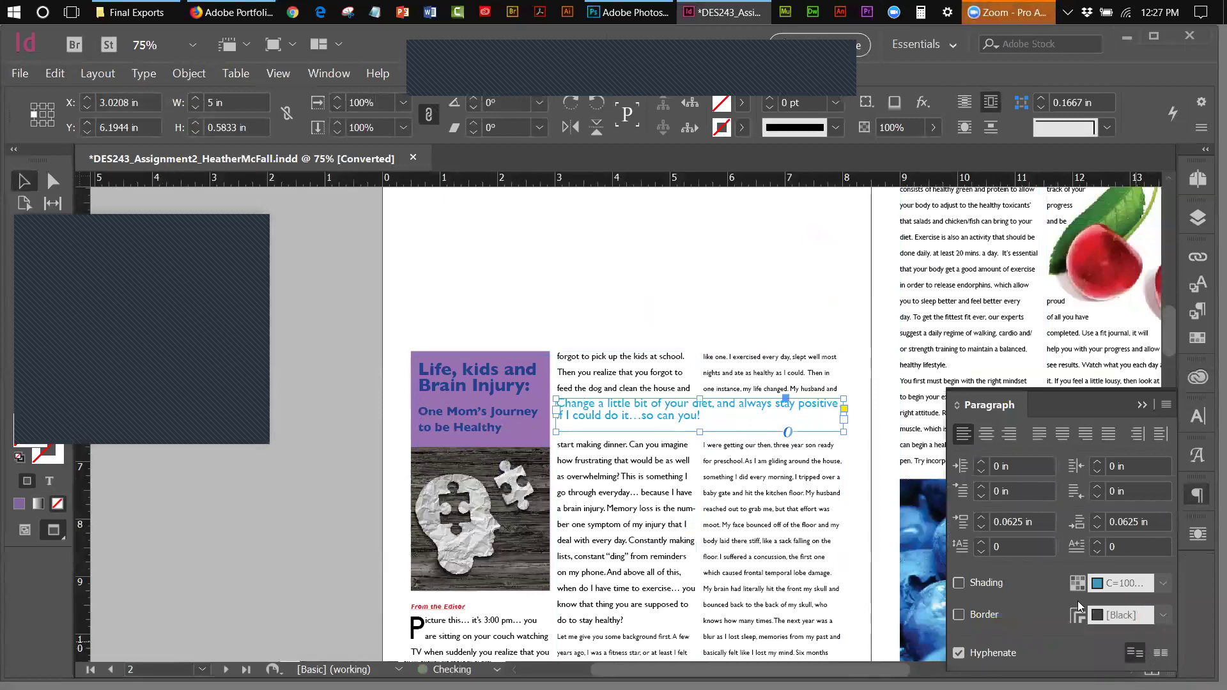
- Nudge the pull quote's frame down to Y 6.2778 in and pull its lower edge up to a height of about 0.4861 in
{"action": "key", "text": "Down"}
{"action": "key", "text": "Down"}
{"action": "key", "text": "Down"}
{"action": "key", "text": "Down"}
{"action": "key", "text": "Down"}
{"action": "key", "text": "Down"}
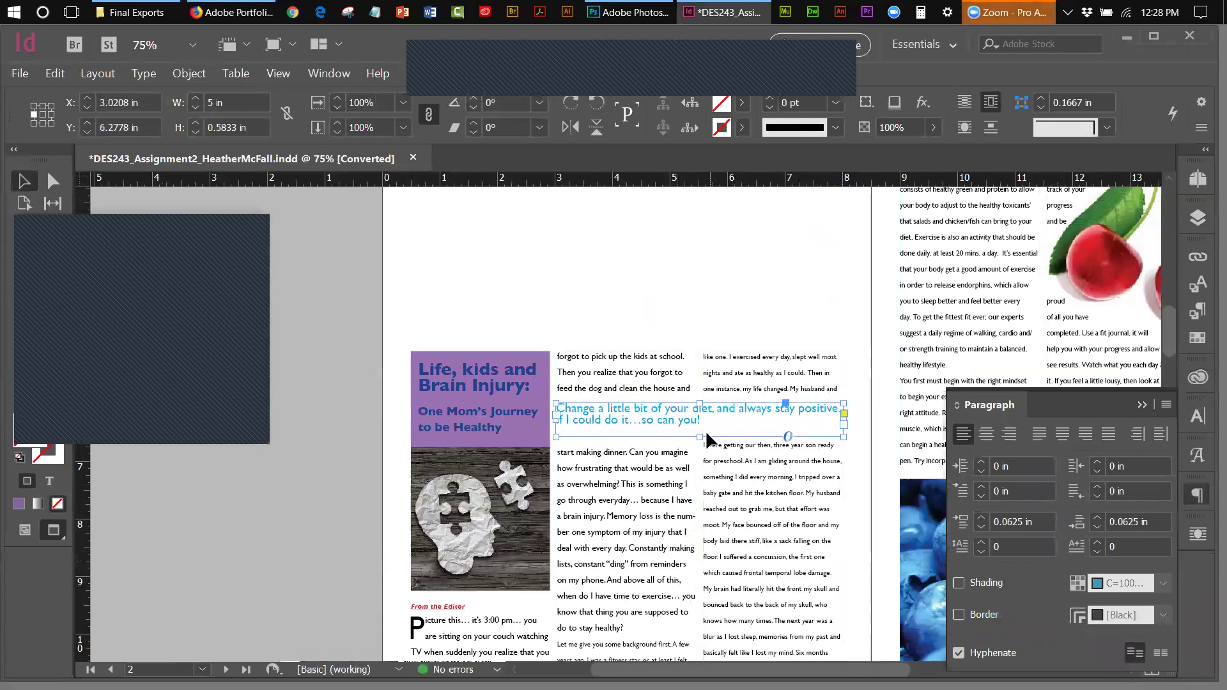
{"action": "left_click_drag", "start_coordinate": [699, 435], "coordinate": [699, 430]}
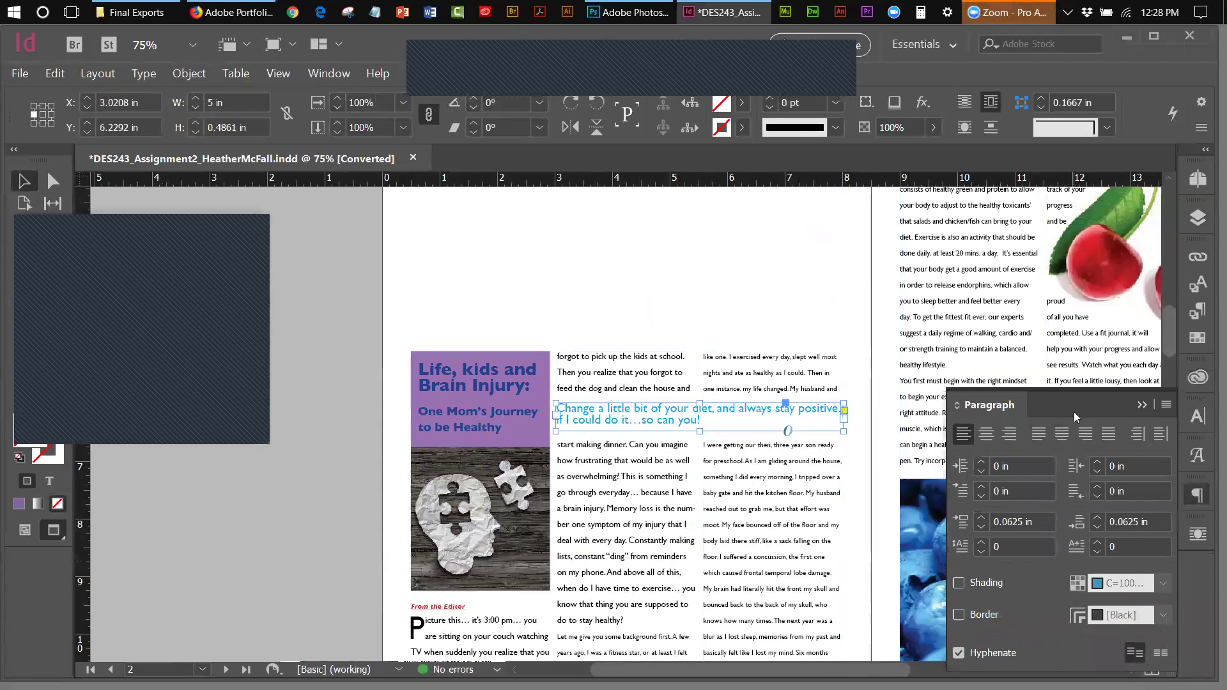
{"action": "left_click", "coordinate": [700, 214]}
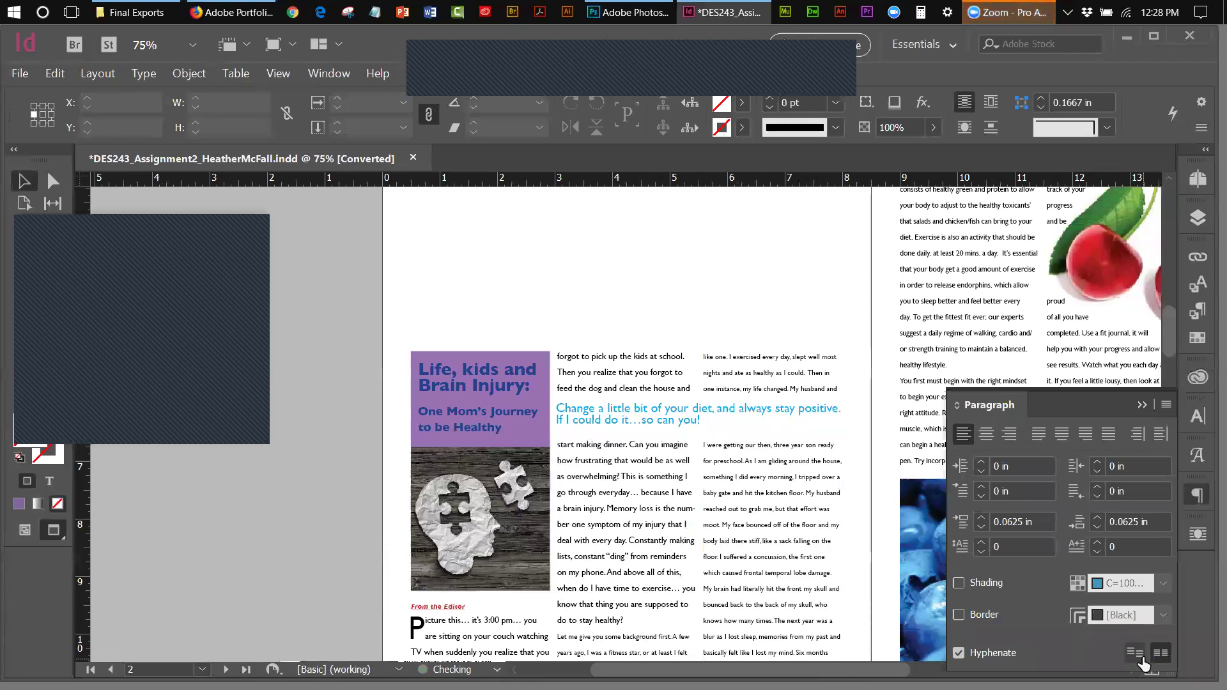
- Reselect the pull quote and reapply the option that keeps it off the baseline grid
{"action": "left_click", "coordinate": [760, 417]}
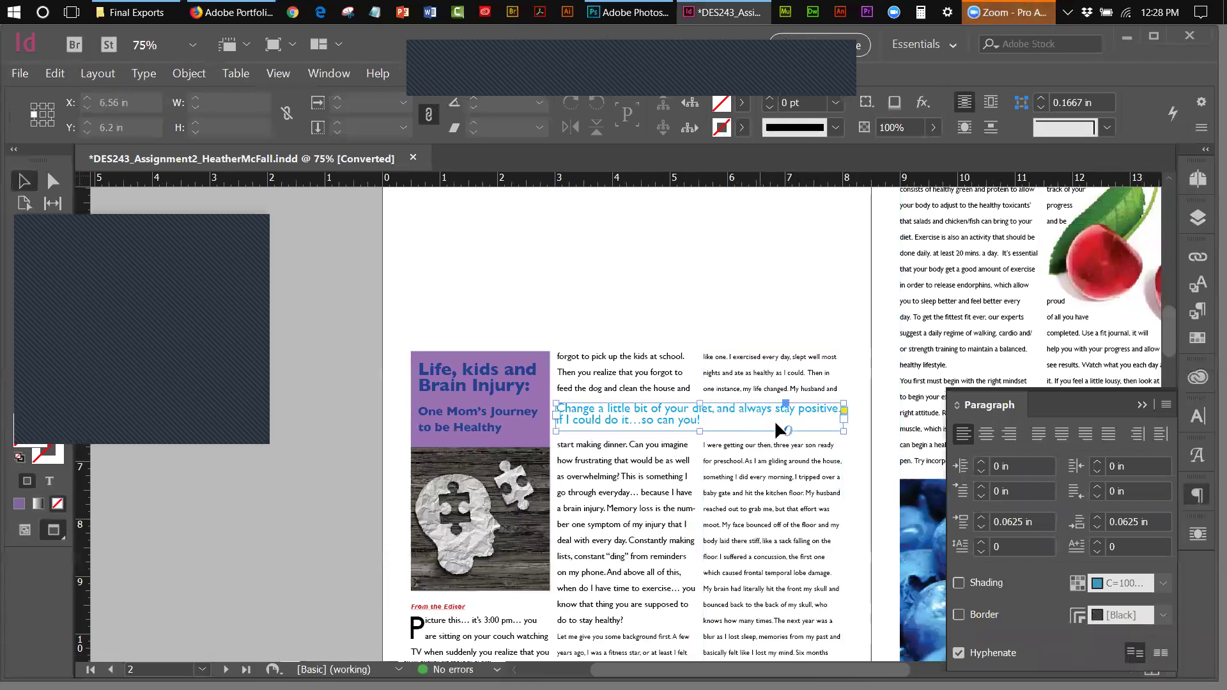
{"action": "left_click", "coordinate": [1131, 658]}
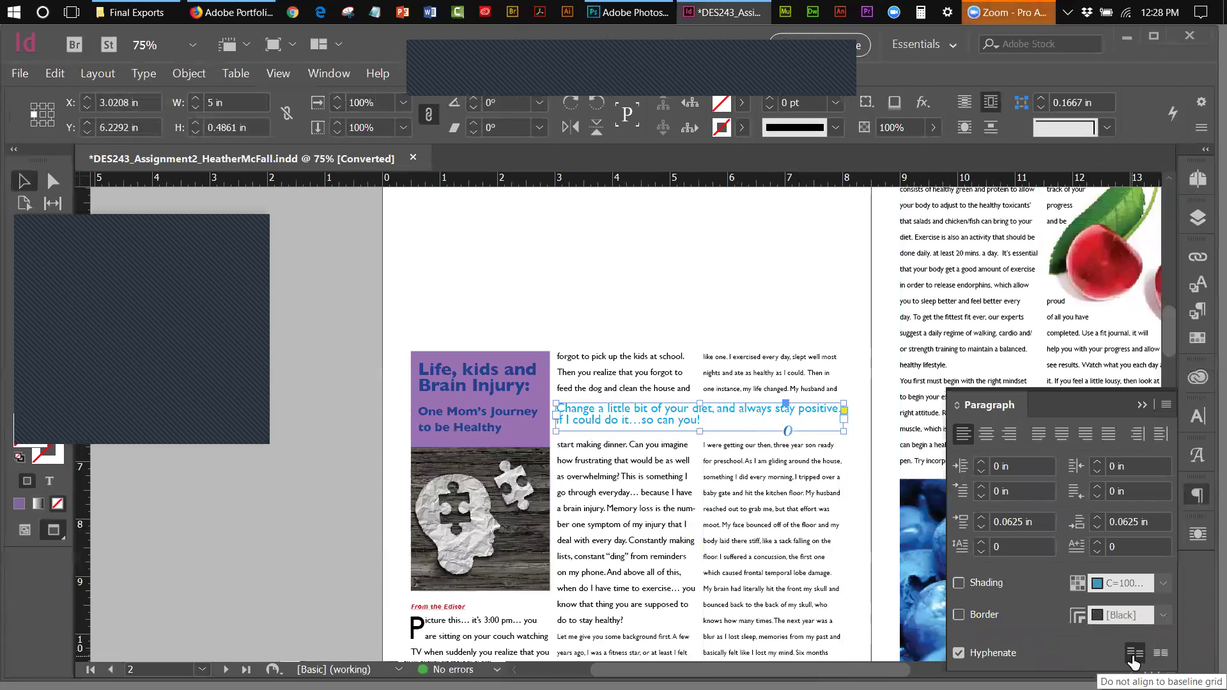
{"action": "left_click", "coordinate": [765, 299]}
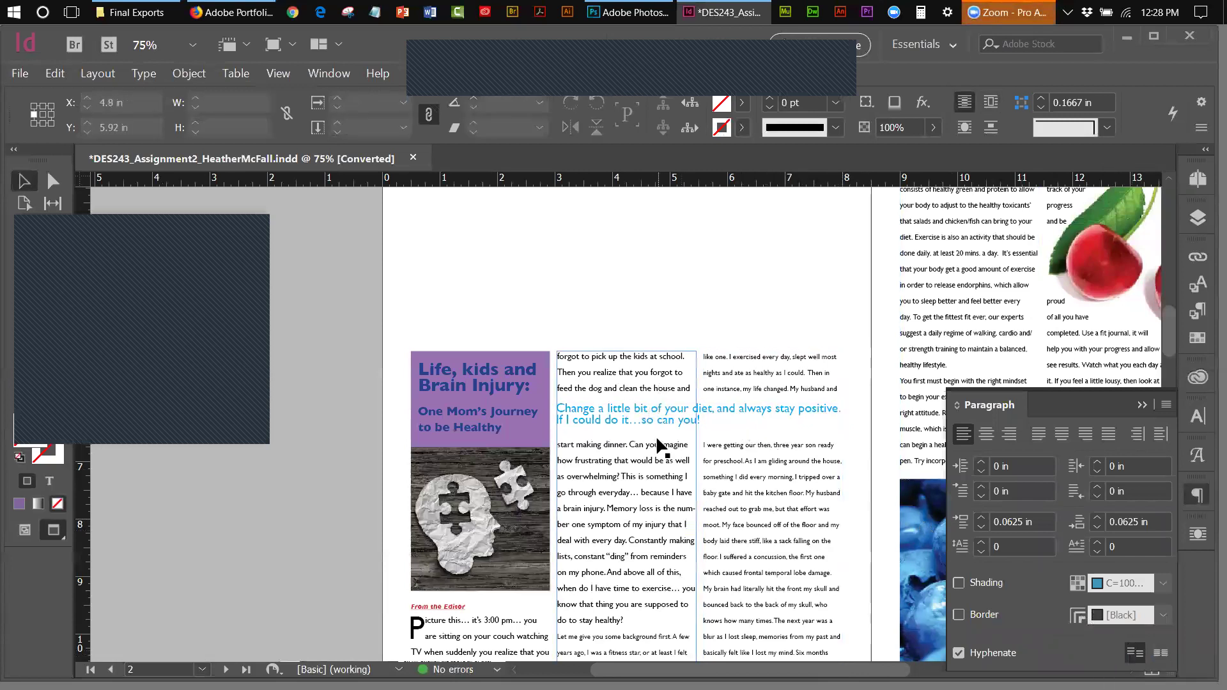
- Increase the leading of the pull quote's second line to 17 pt
{"action": "left_click", "coordinate": [620, 404]}
{"action": "double_click", "coordinate": [620, 405]}
{"action": "left_click_drag", "start_coordinate": [700, 418], "coordinate": [557, 410]}
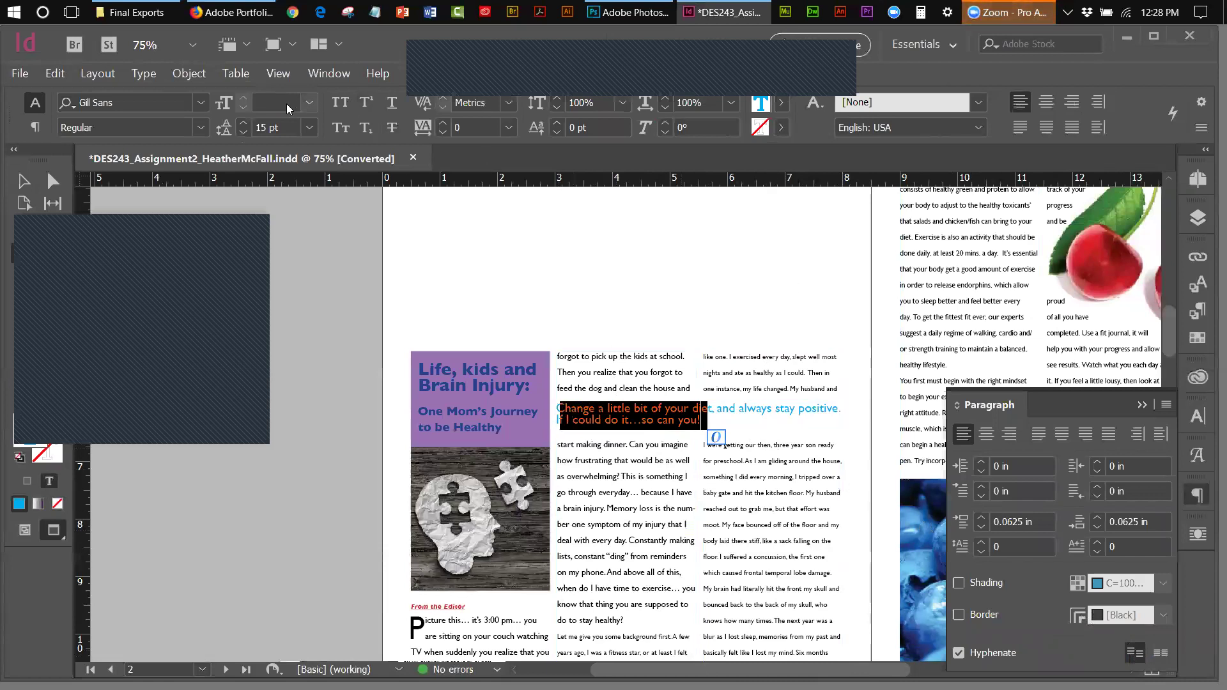
{"action": "left_click", "coordinate": [244, 121]}
{"action": "left_click", "coordinate": [244, 122]}
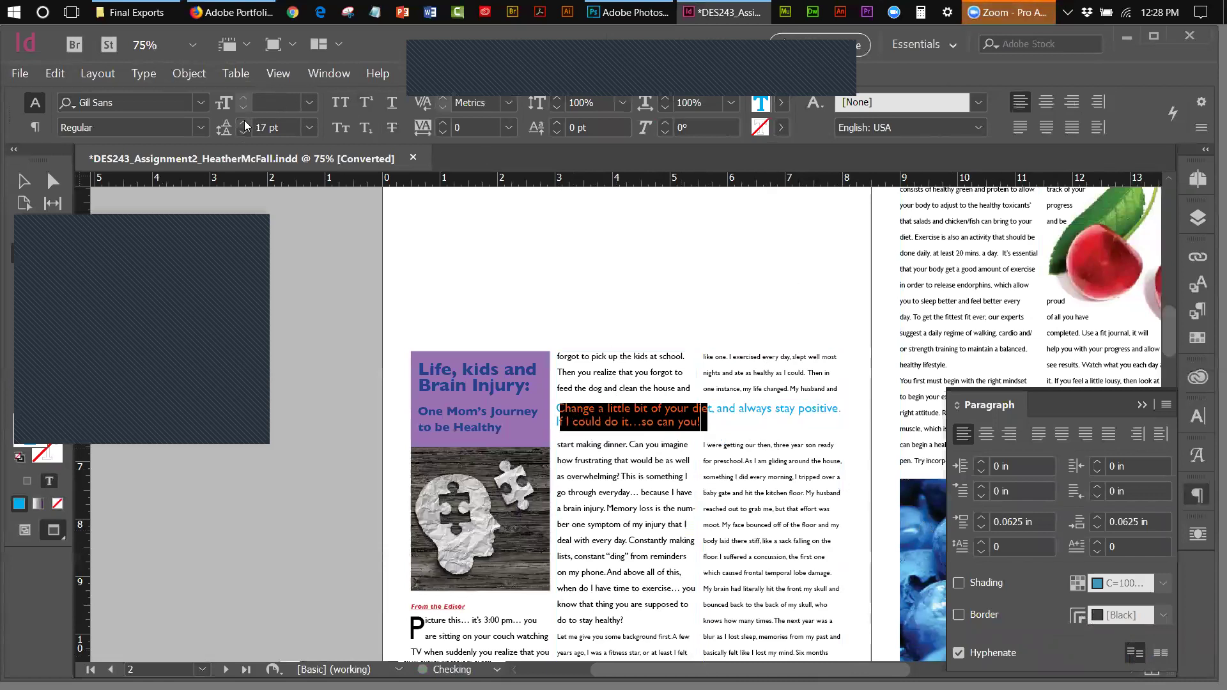
{"action": "left_click", "coordinate": [739, 424]}
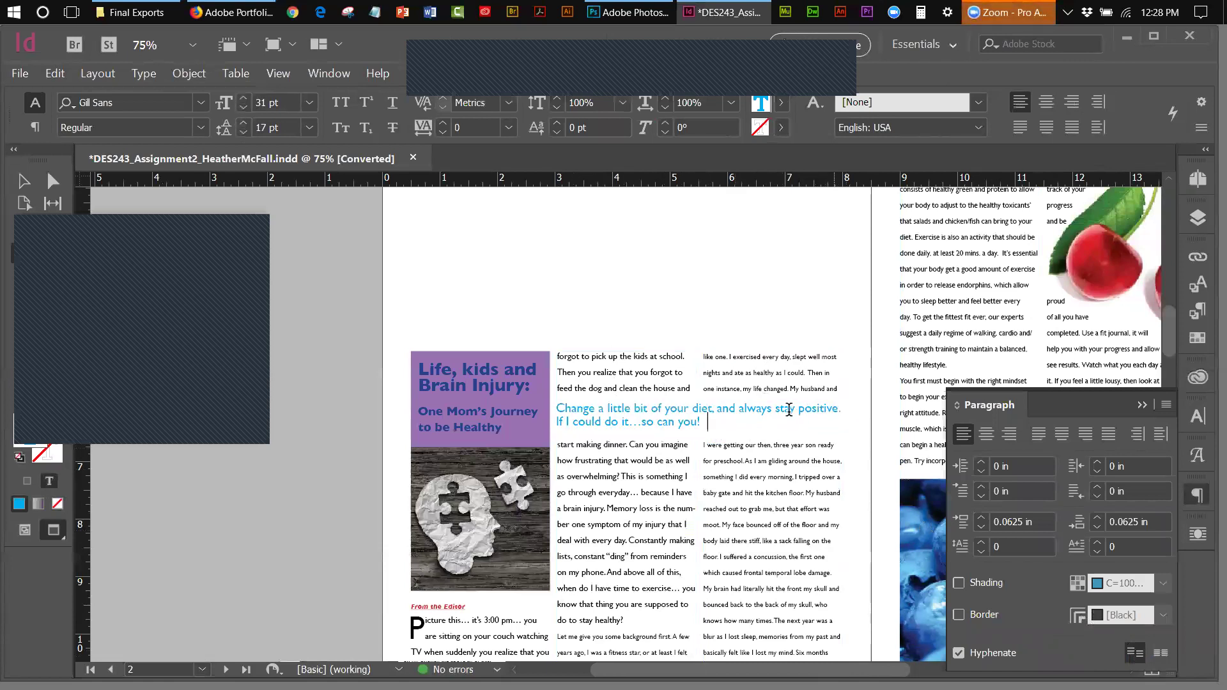
- Select both lines of the pull quote and set their leading to 18 pt
{"action": "left_click_drag", "start_coordinate": [707, 423], "coordinate": [556, 407]}
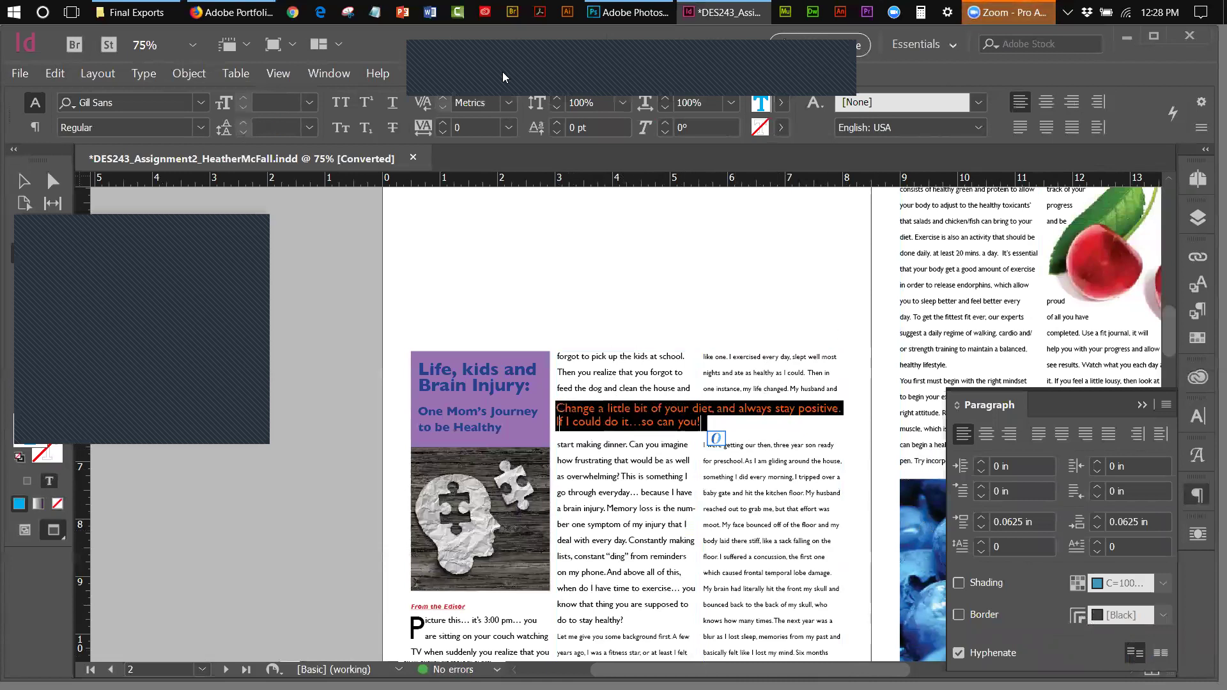
{"action": "left_click", "coordinate": [308, 126]}
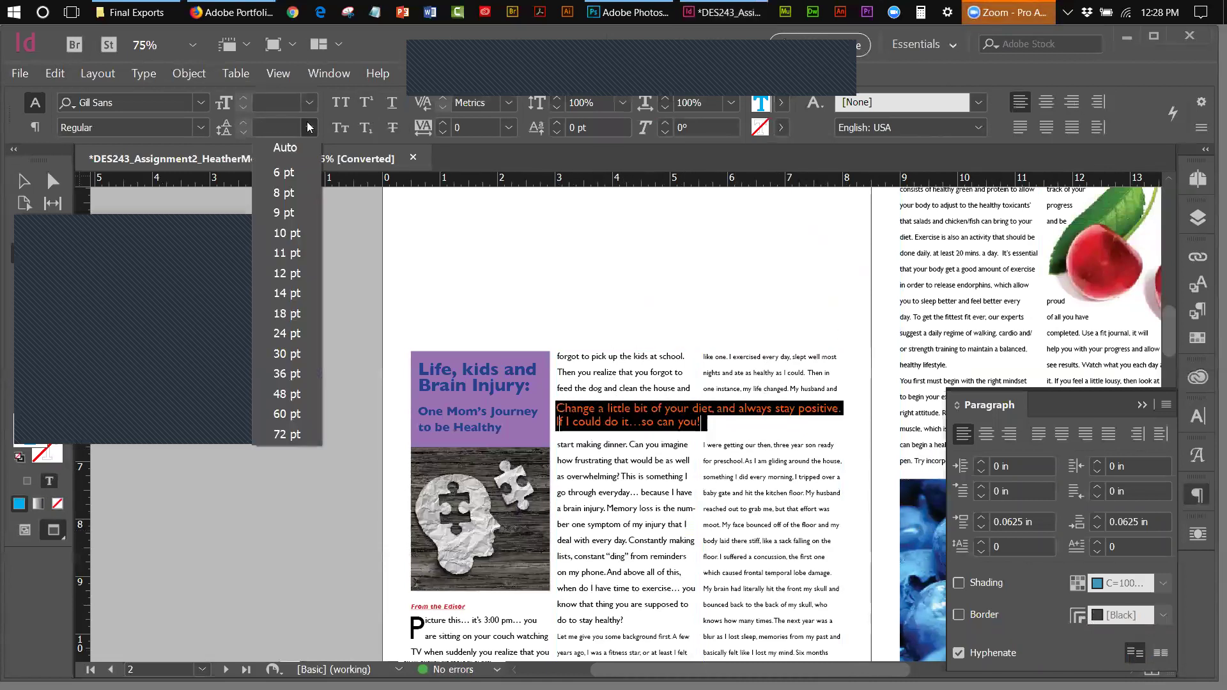
{"action": "left_click", "coordinate": [274, 314]}
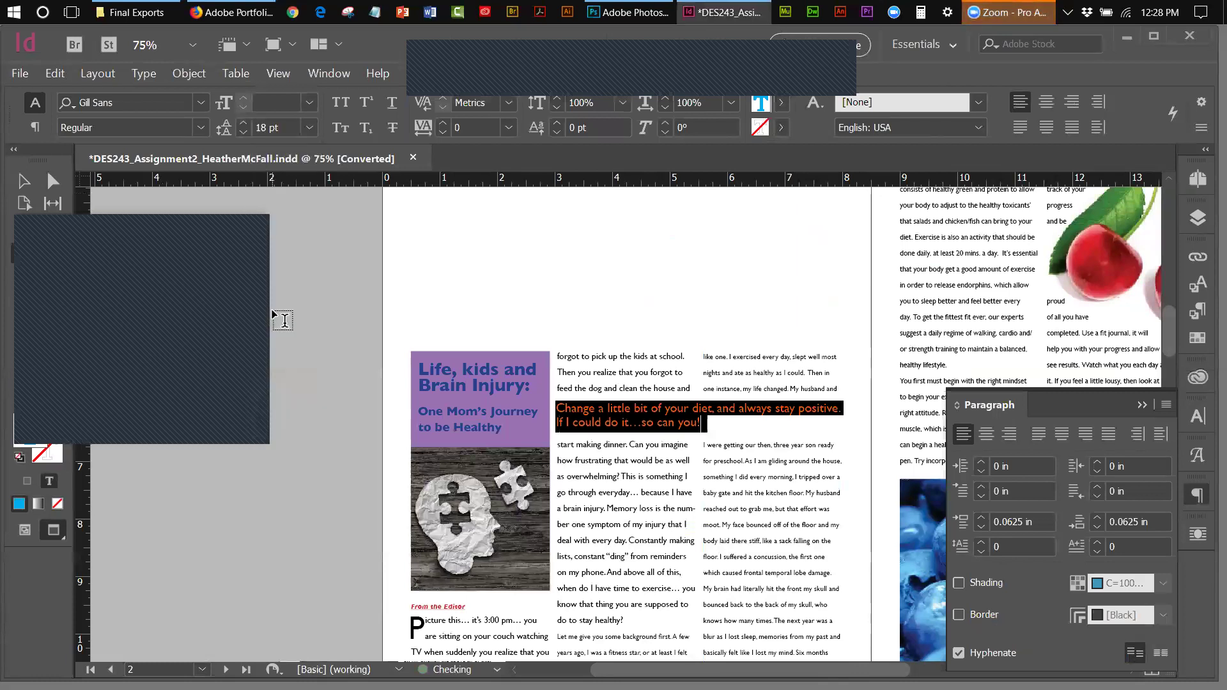
{"action": "key", "text": "Escape"}
{"action": "left_click", "coordinate": [382, 220]}
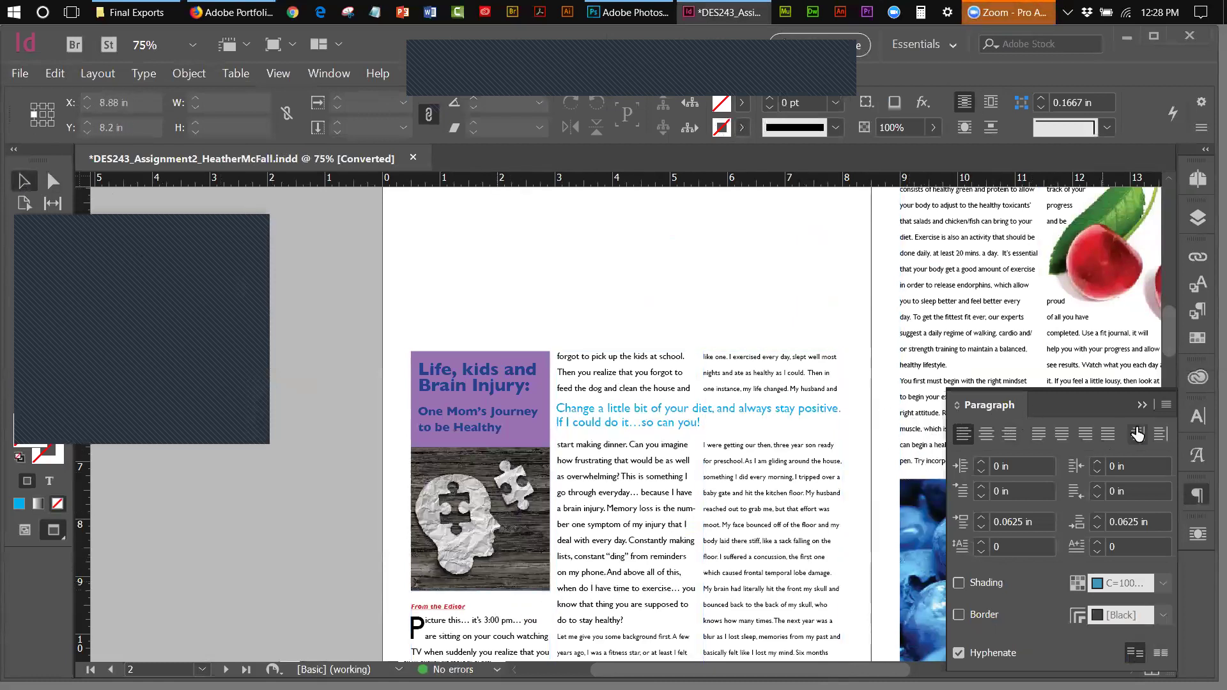
{"action": "left_click", "coordinate": [1142, 406]}
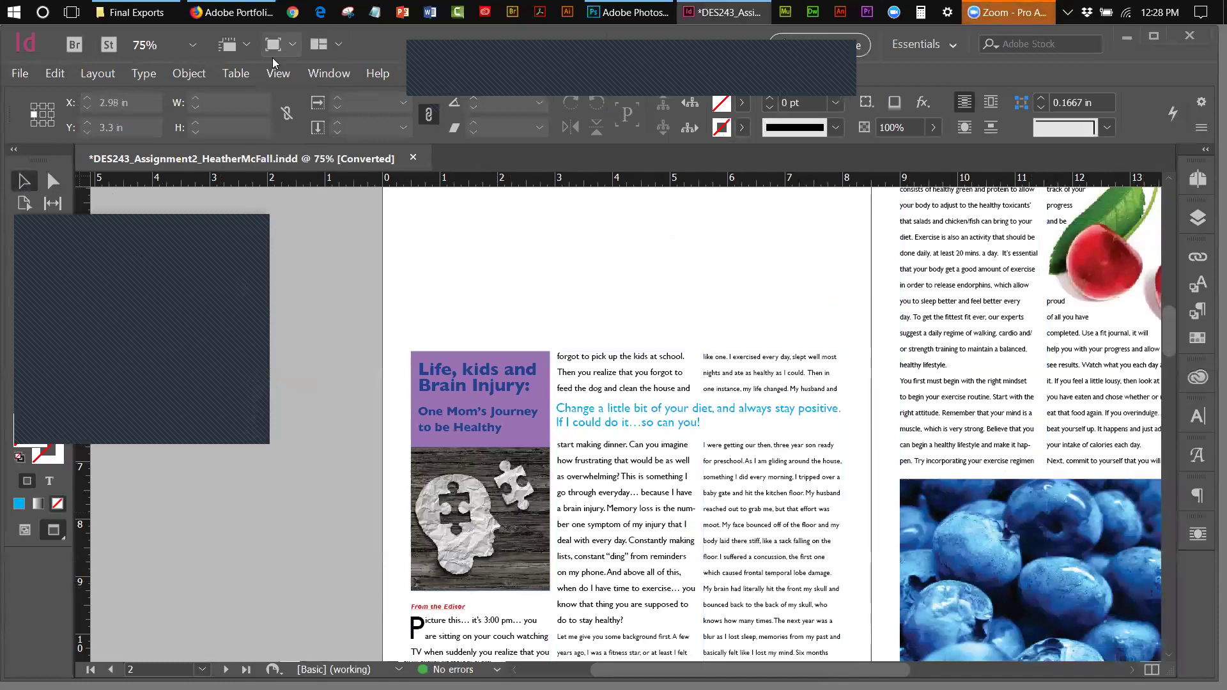
- Open the pages 4-5 spread and examine how the burger image frame relates to the text column beneath it
{"action": "left_click", "coordinate": [277, 73]}
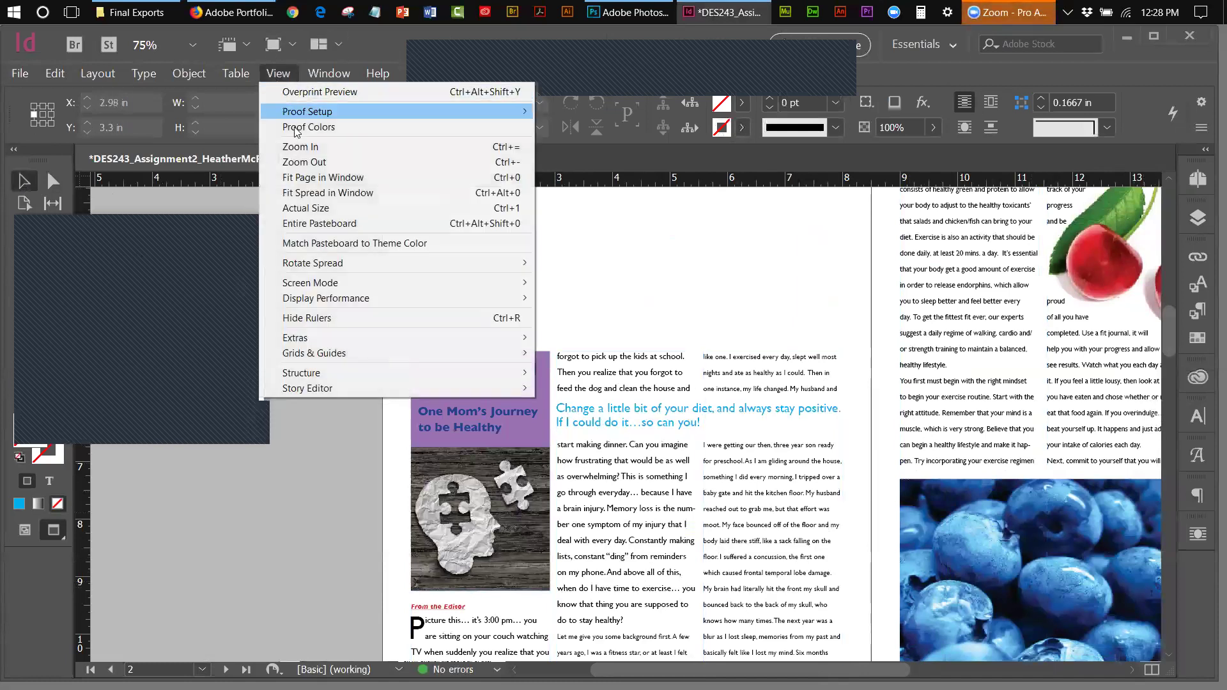
{"action": "left_click", "coordinate": [307, 192]}
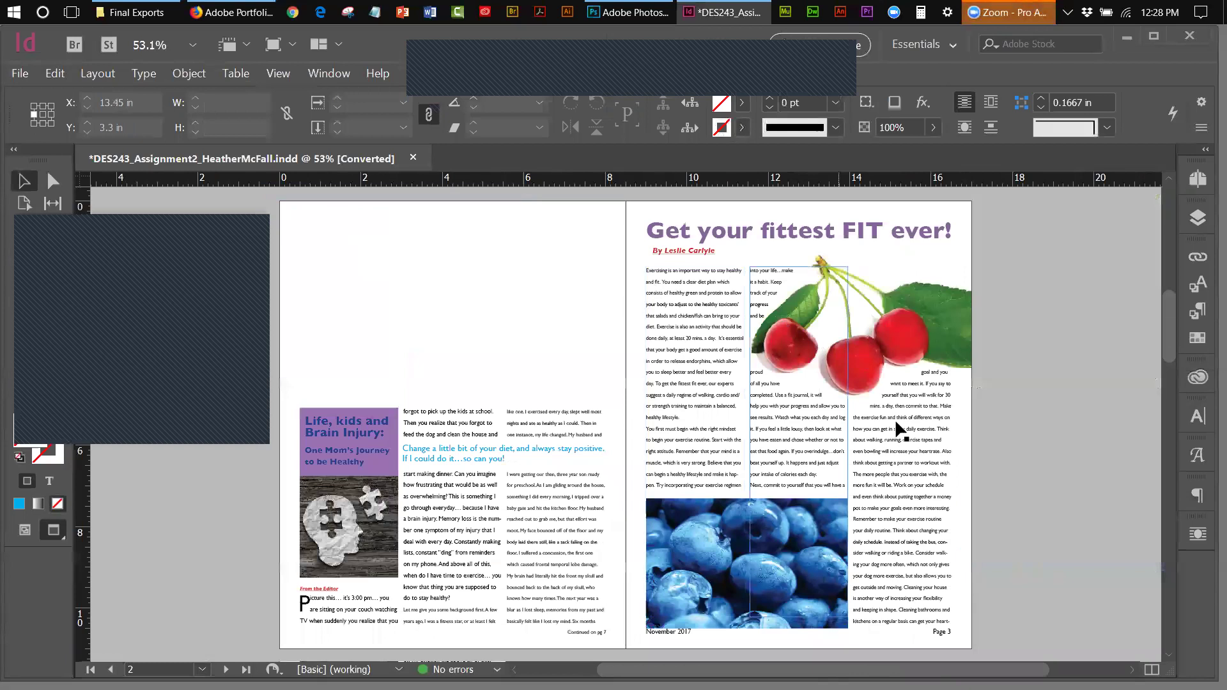
{"action": "left_click", "coordinate": [1204, 220]}
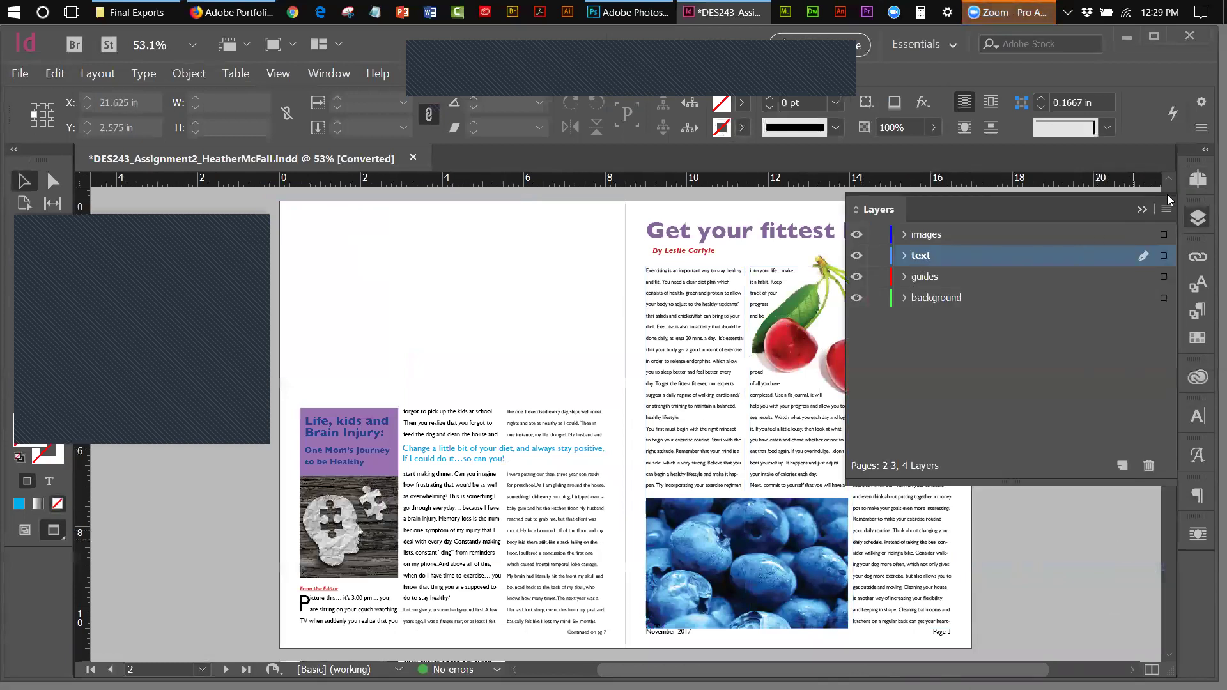
{"action": "left_click", "coordinate": [1198, 180]}
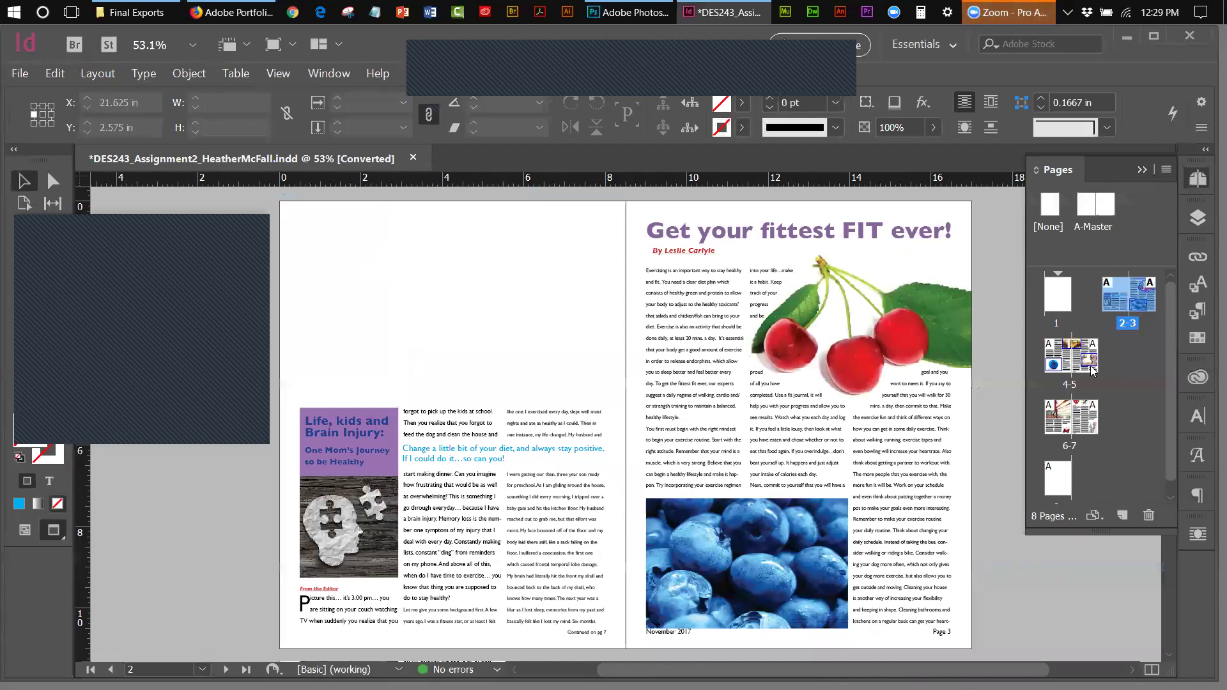
{"action": "double_click", "coordinate": [1070, 384]}
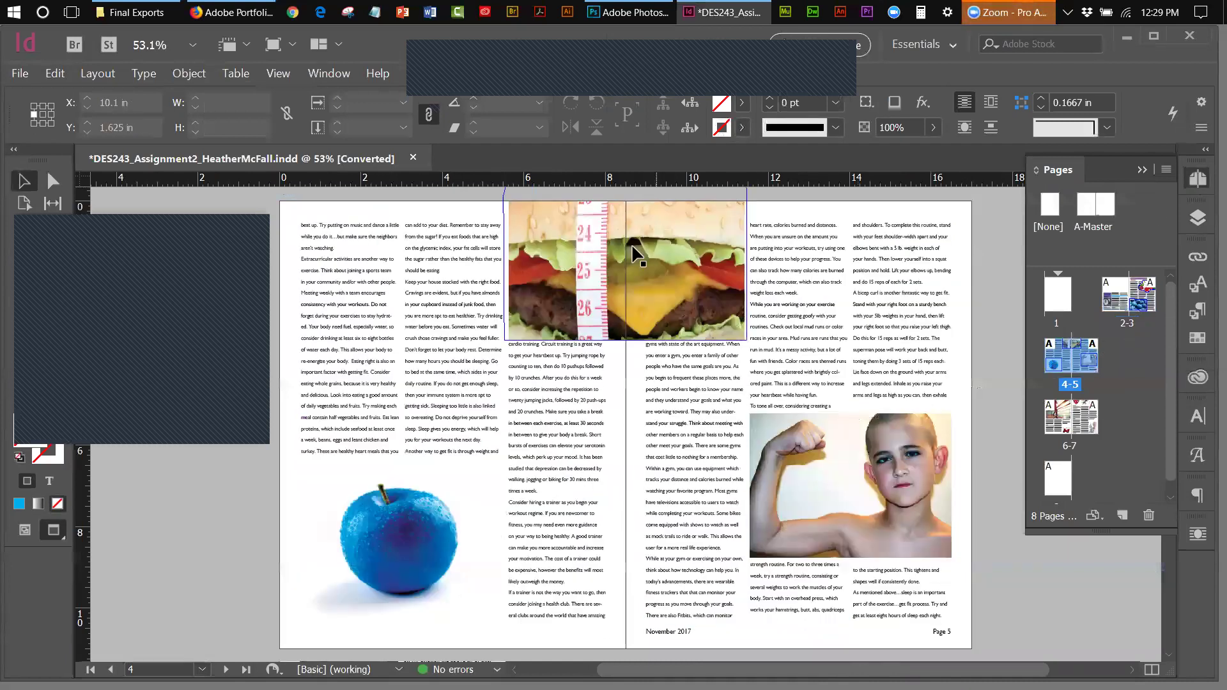
{"action": "left_click", "coordinate": [557, 370]}
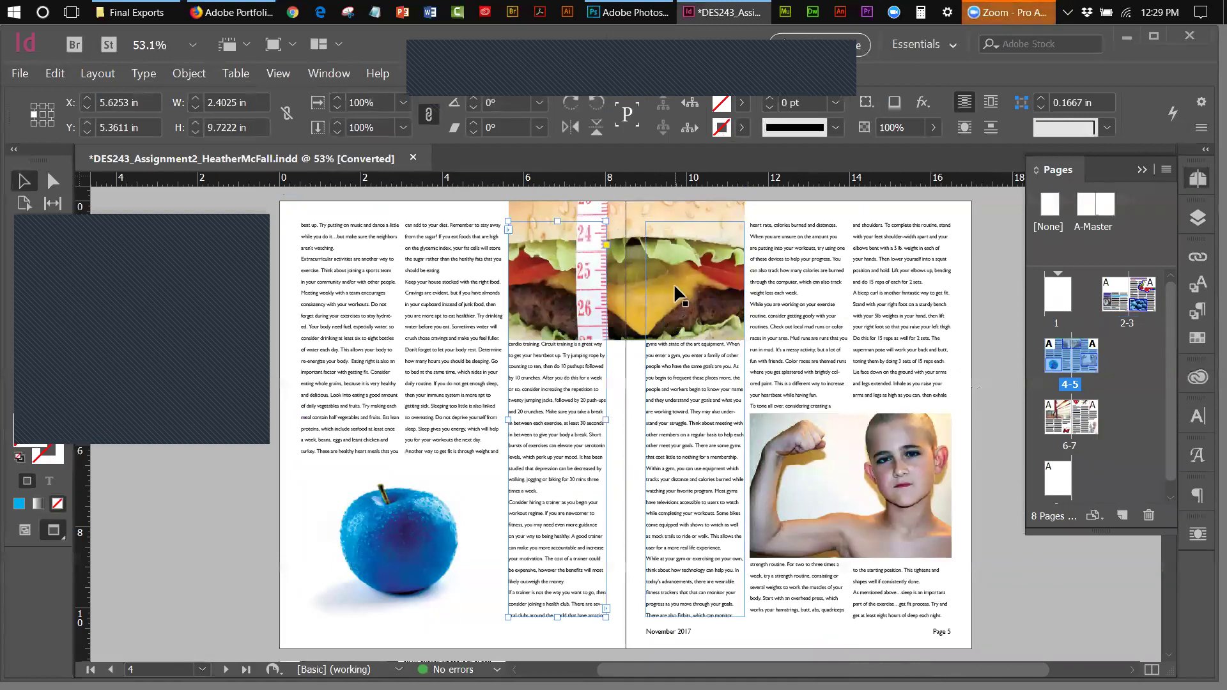
{"action": "left_click", "coordinate": [637, 205]}
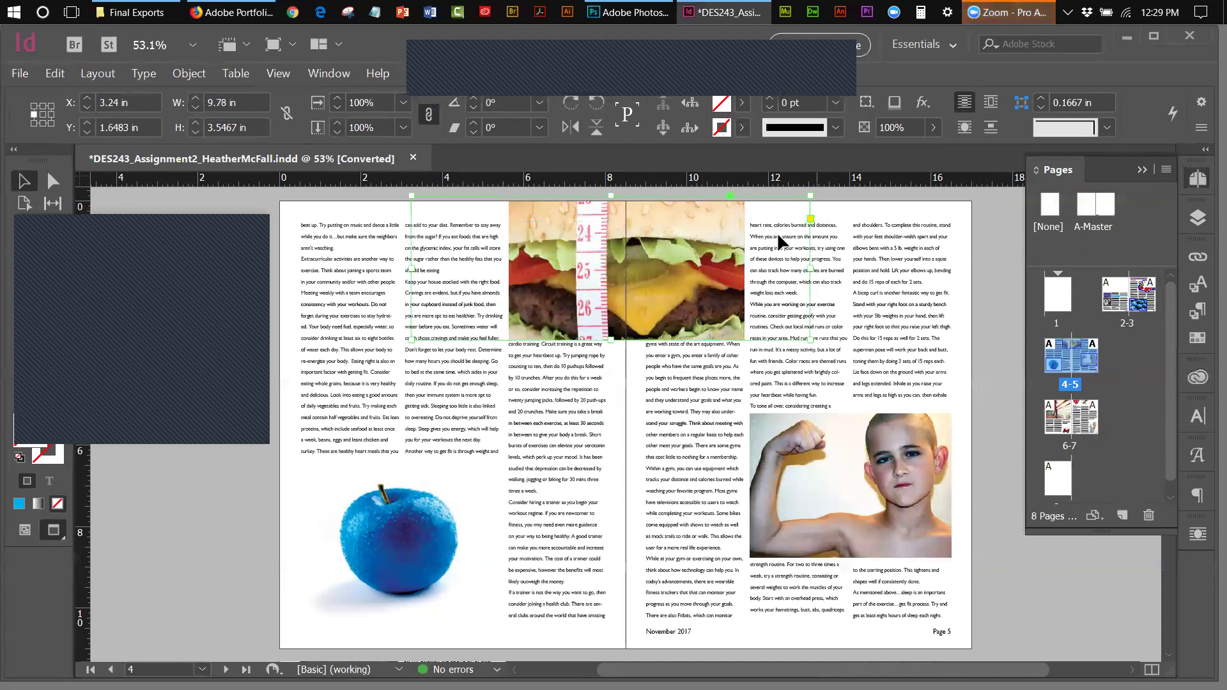
{"action": "left_click", "coordinate": [564, 404]}
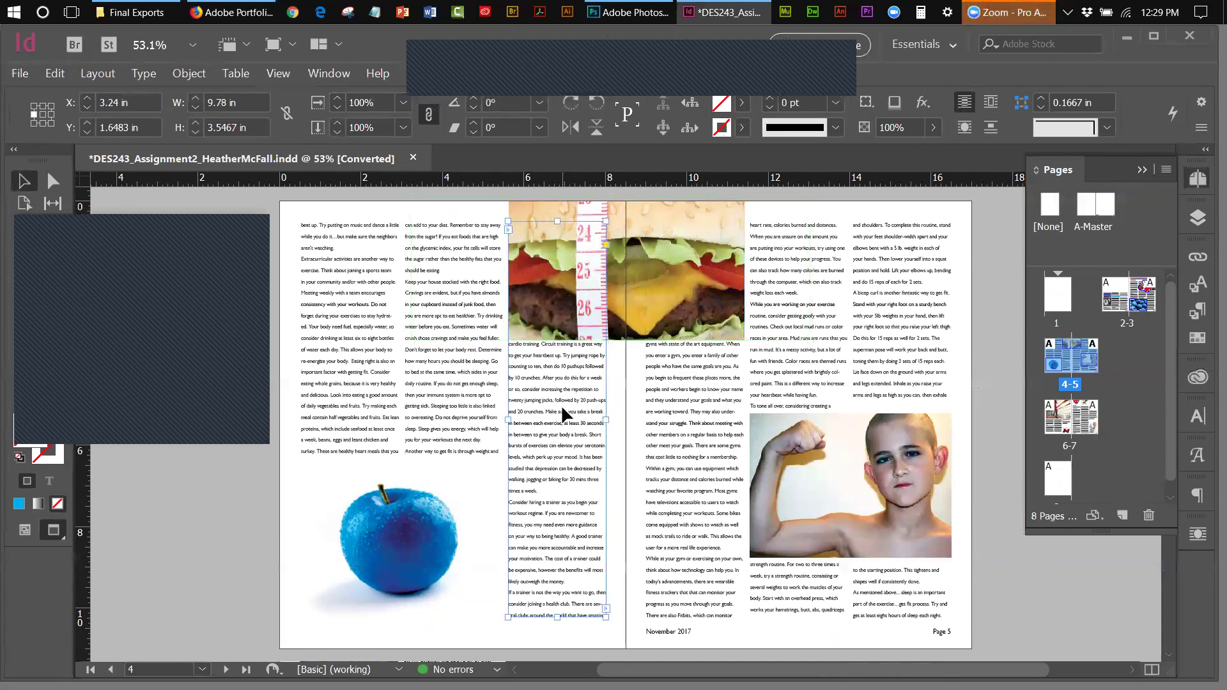
- Open the Text Wrap settings and wrap the text around the burger image's bounding box
{"action": "left_click", "coordinate": [680, 220]}
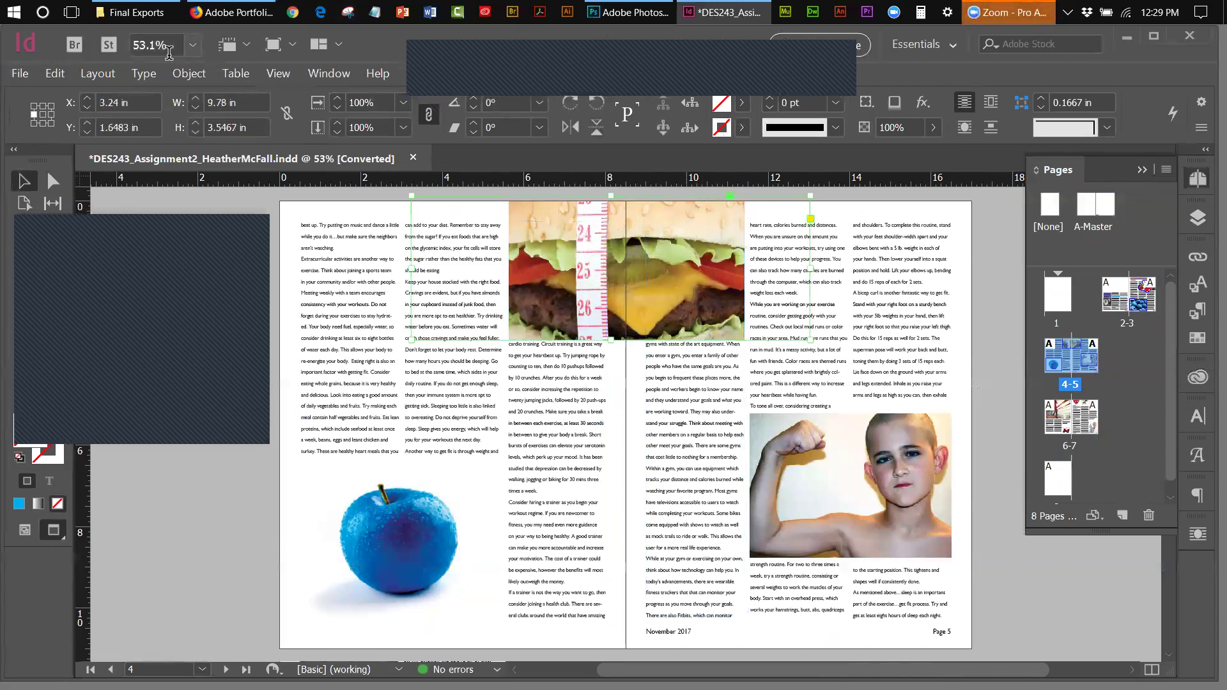
{"action": "left_click", "coordinate": [153, 75]}
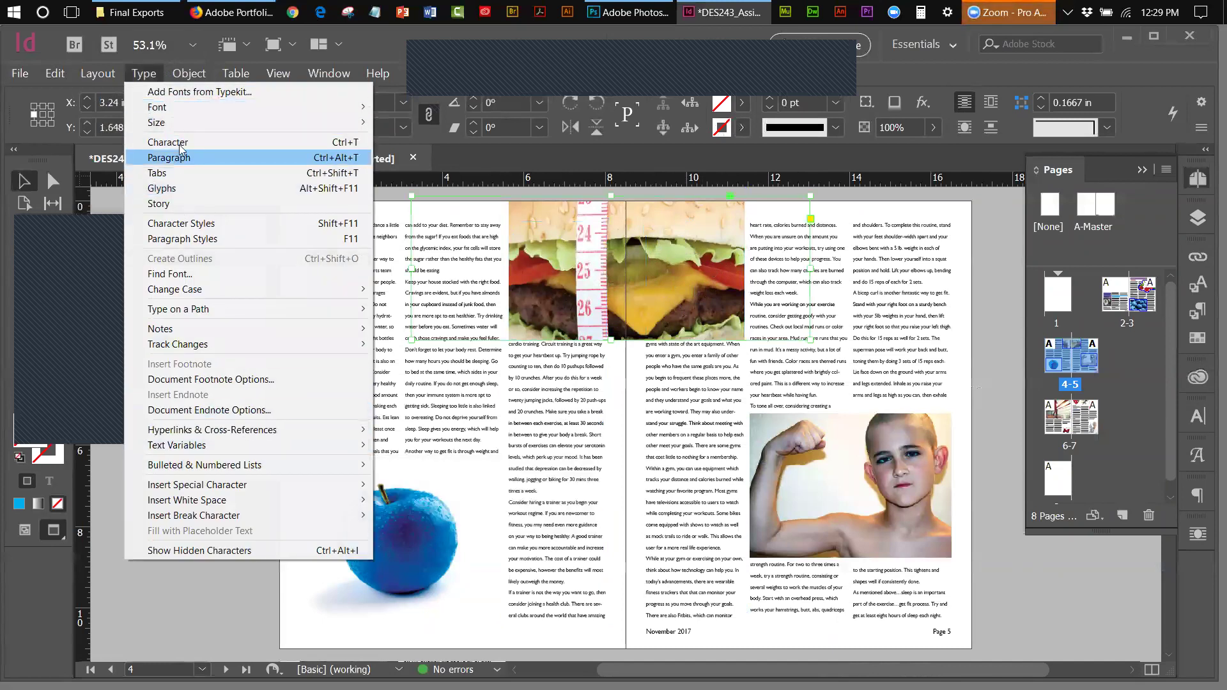
{"action": "mouse_move", "coordinate": [327, 75]}
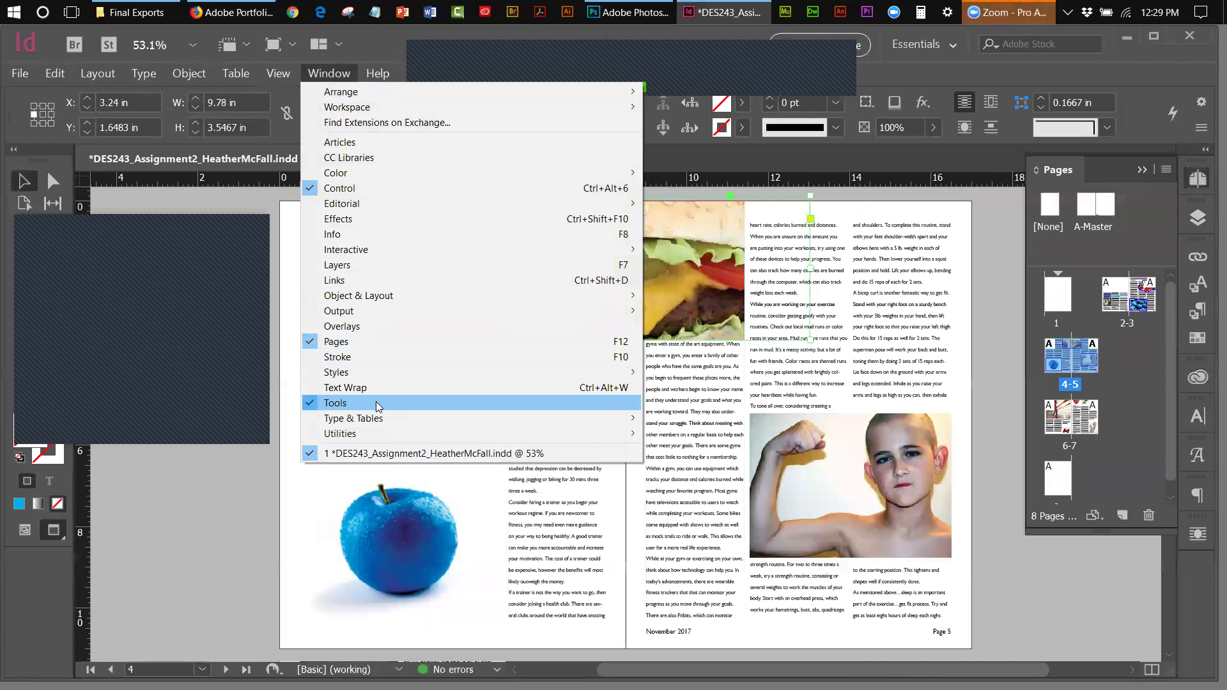
{"action": "mouse_move", "coordinate": [630, 424]}
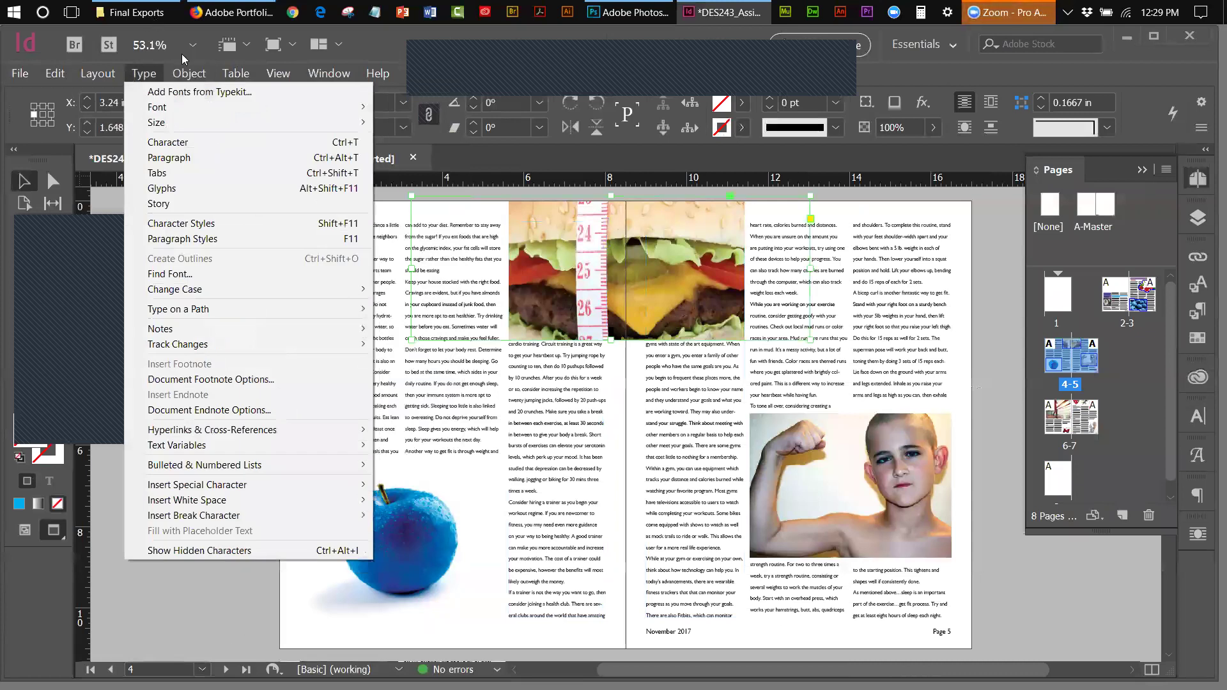
{"action": "left_click", "coordinate": [129, 196]}
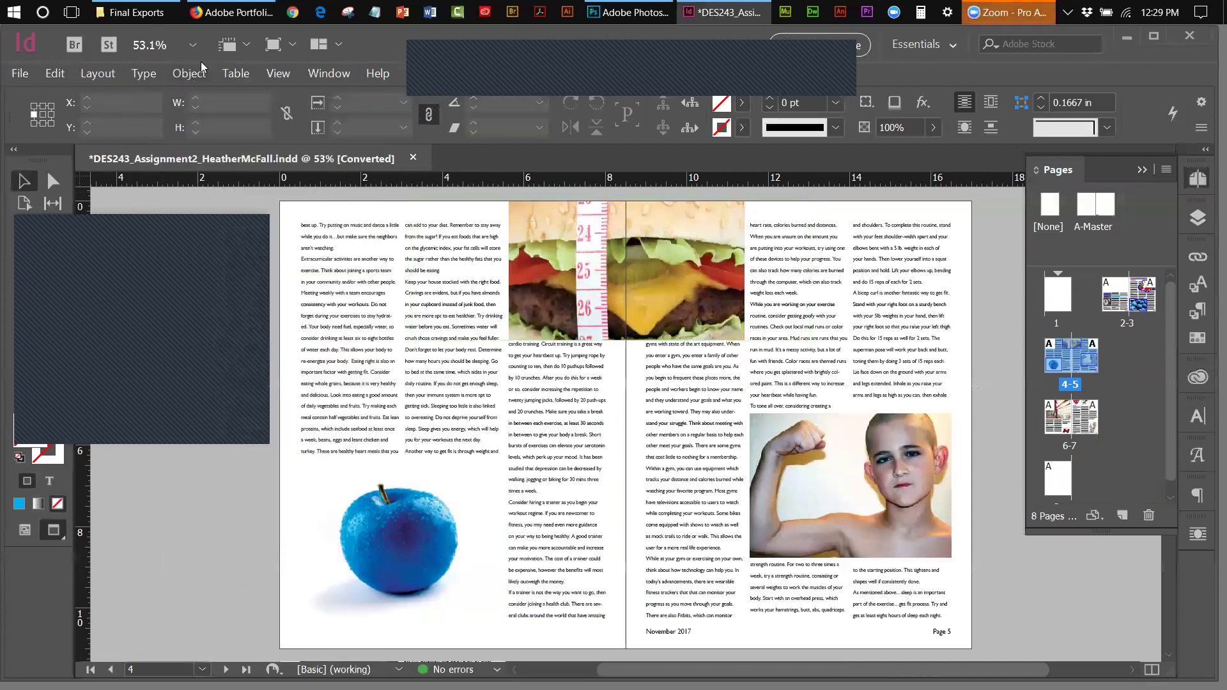
{"action": "left_click", "coordinate": [136, 74]}
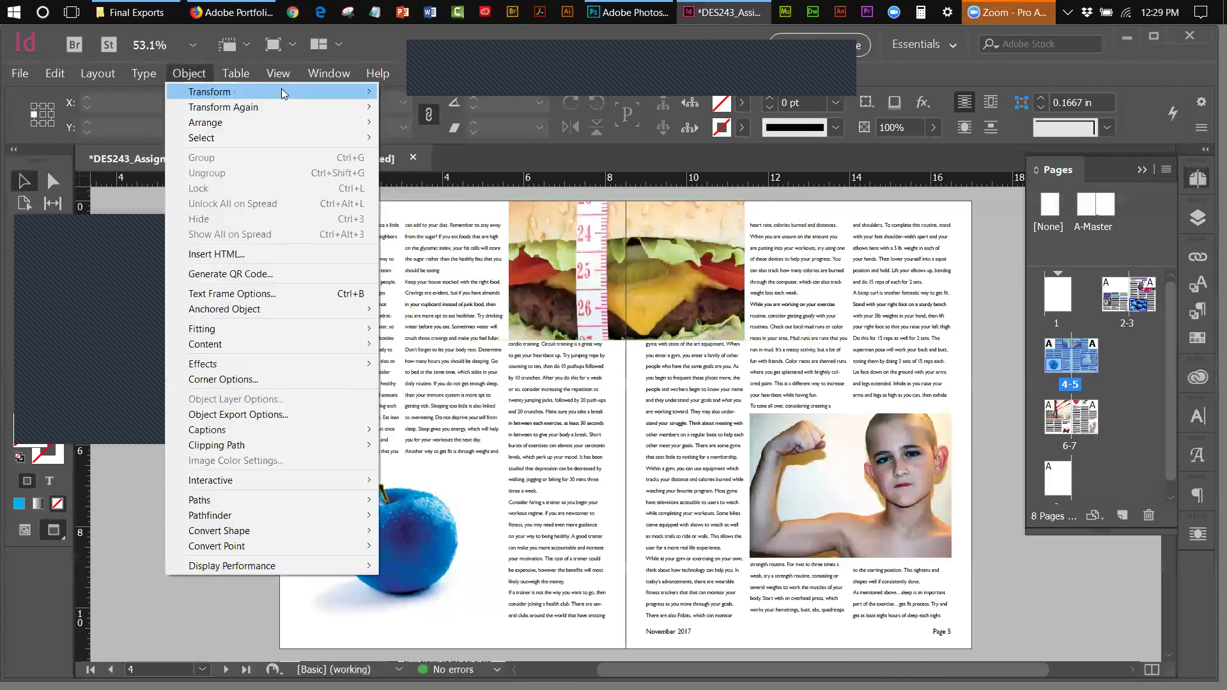
{"action": "left_click", "coordinate": [317, 79]}
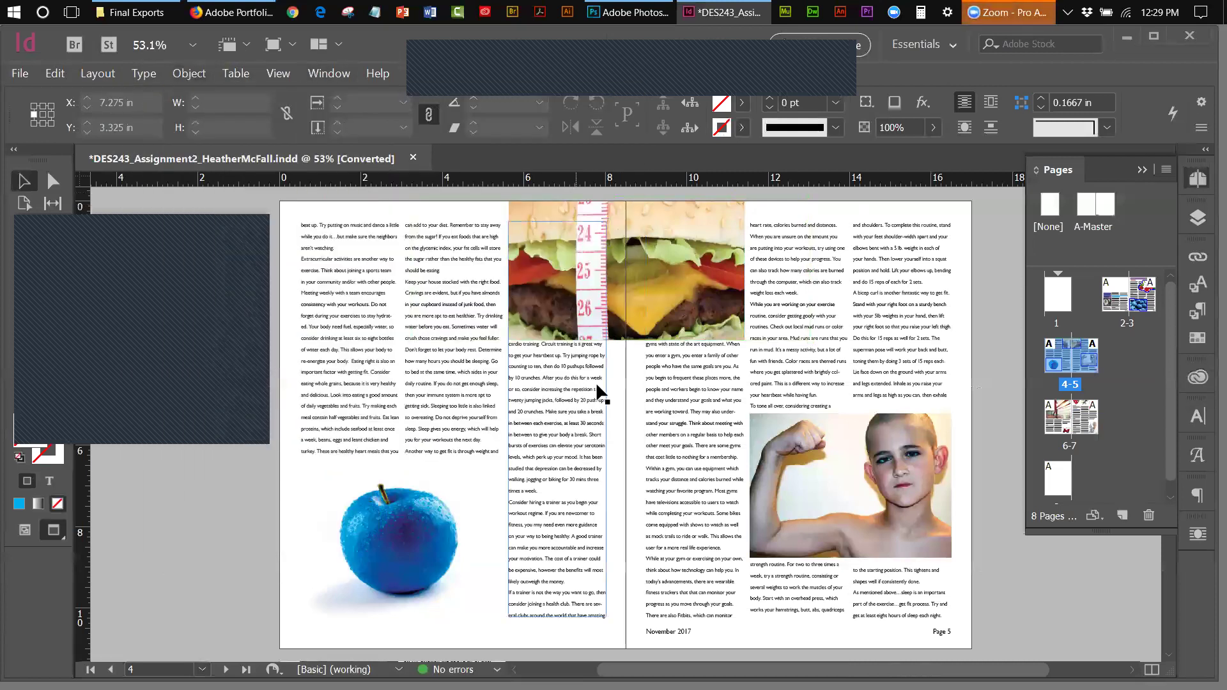
{"action": "left_click", "coordinate": [334, 78]}
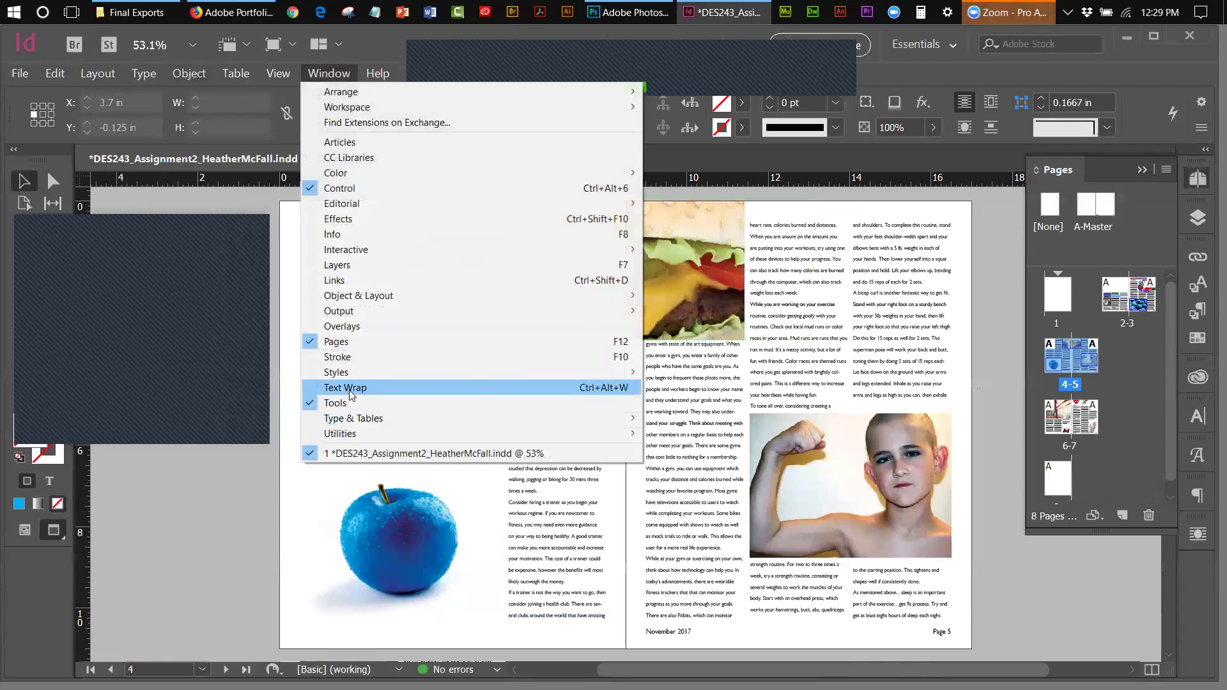
{"action": "key", "text": "Return"}
{"action": "left_click_drag", "start_coordinate": [1006, 405], "coordinate": [1054, 245]}
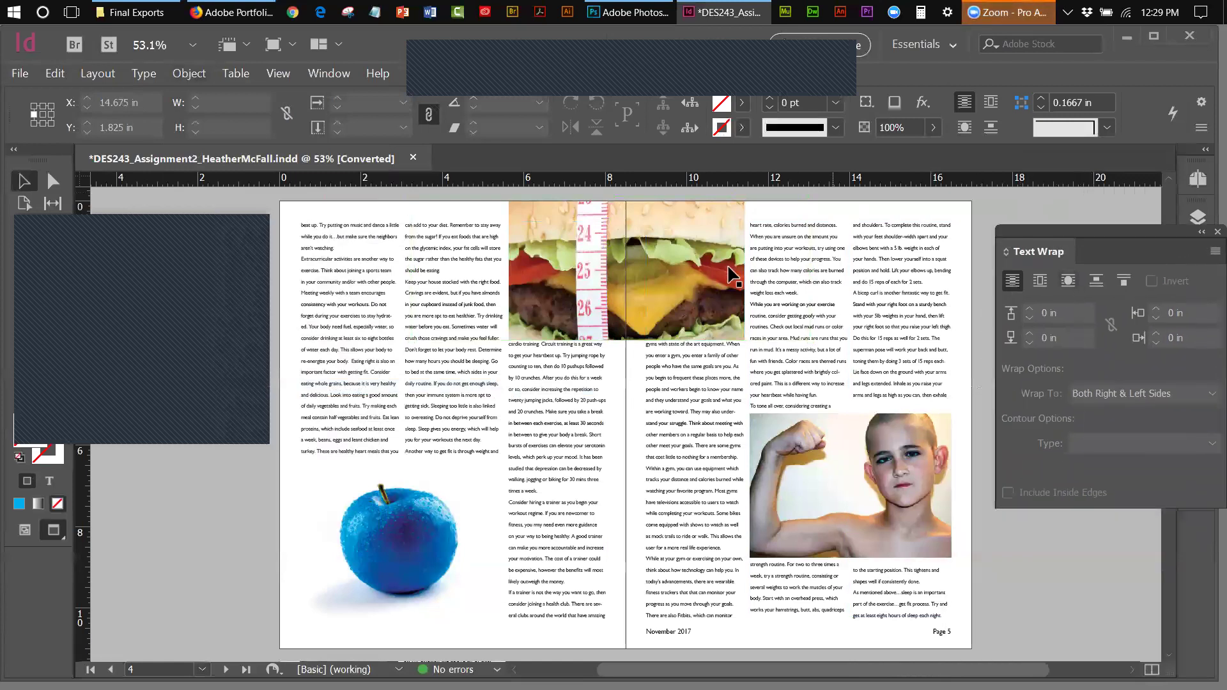
{"action": "left_click", "coordinate": [576, 206]}
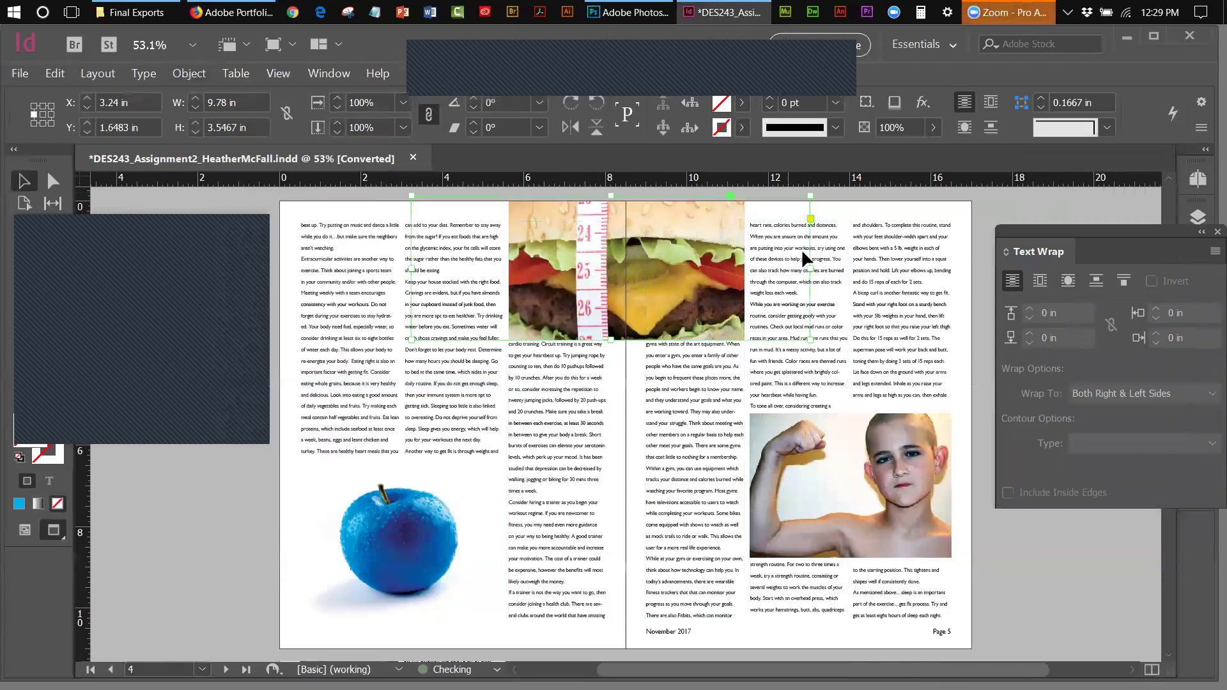
{"action": "left_click", "coordinate": [1040, 282]}
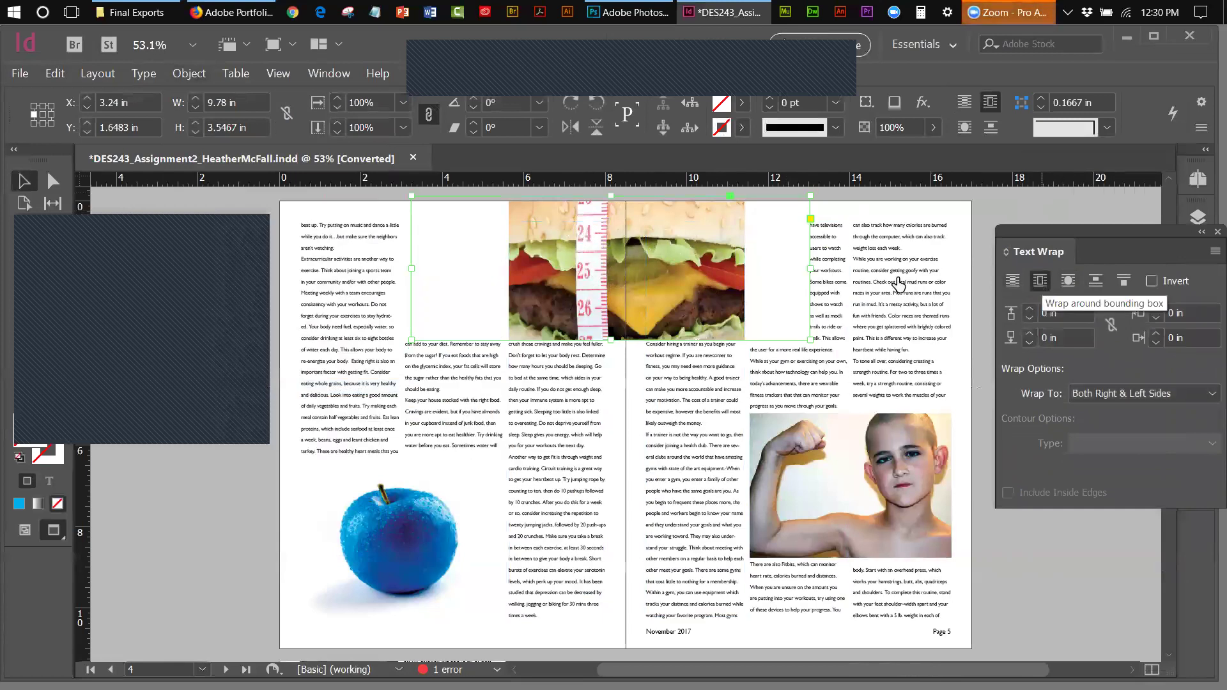
- Narrow the burger image frame from both sides to a width of about 5.79 in and set its lower wrap offset to 0.0625 in
{"action": "left_click_drag", "start_coordinate": [411, 268], "coordinate": [508, 272]}
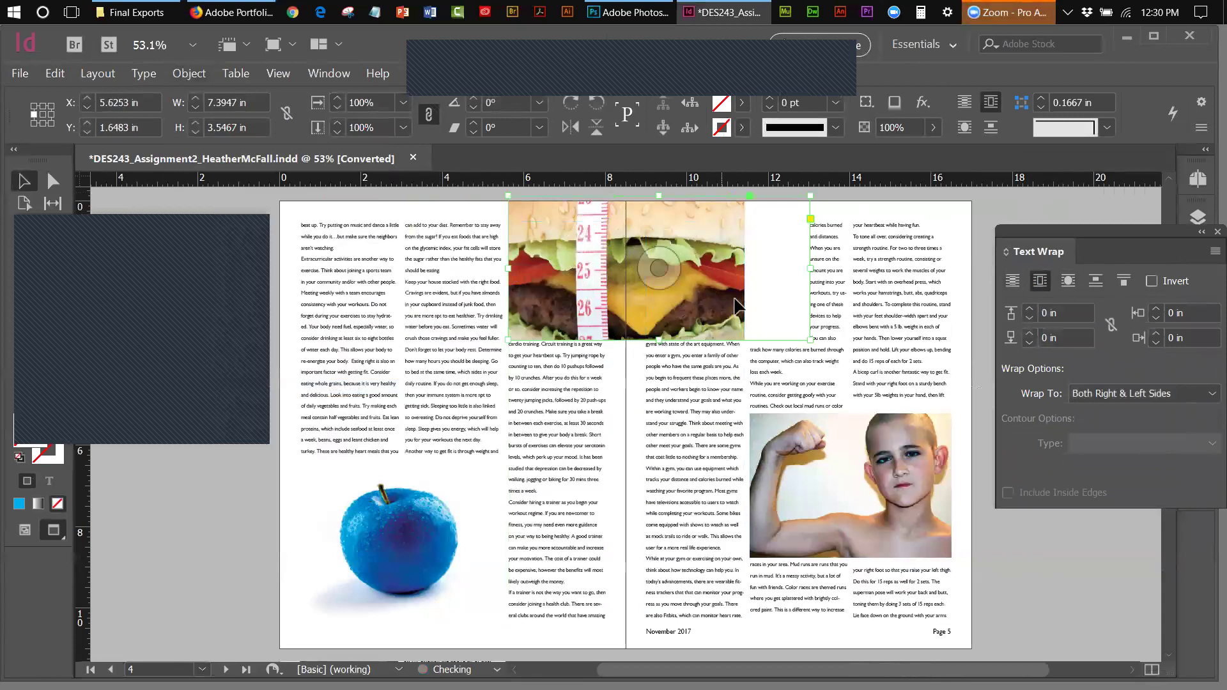
{"action": "left_click_drag", "start_coordinate": [810, 269], "coordinate": [743, 267]}
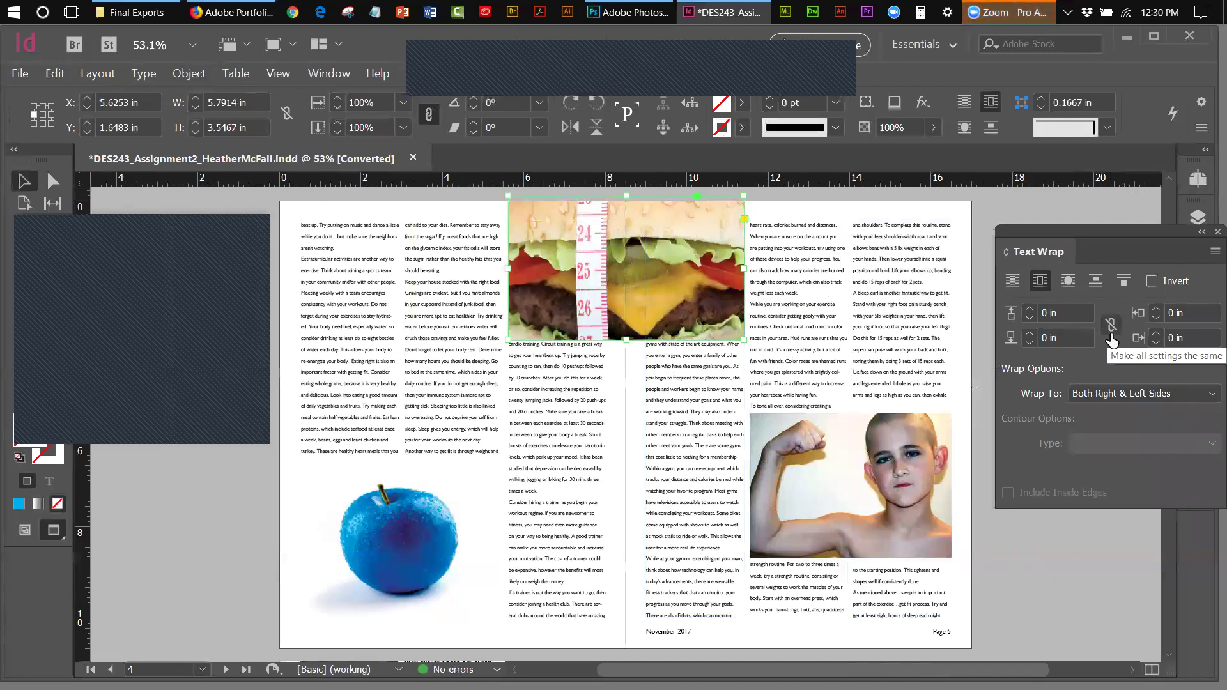
{"action": "left_click", "coordinate": [1029, 334]}
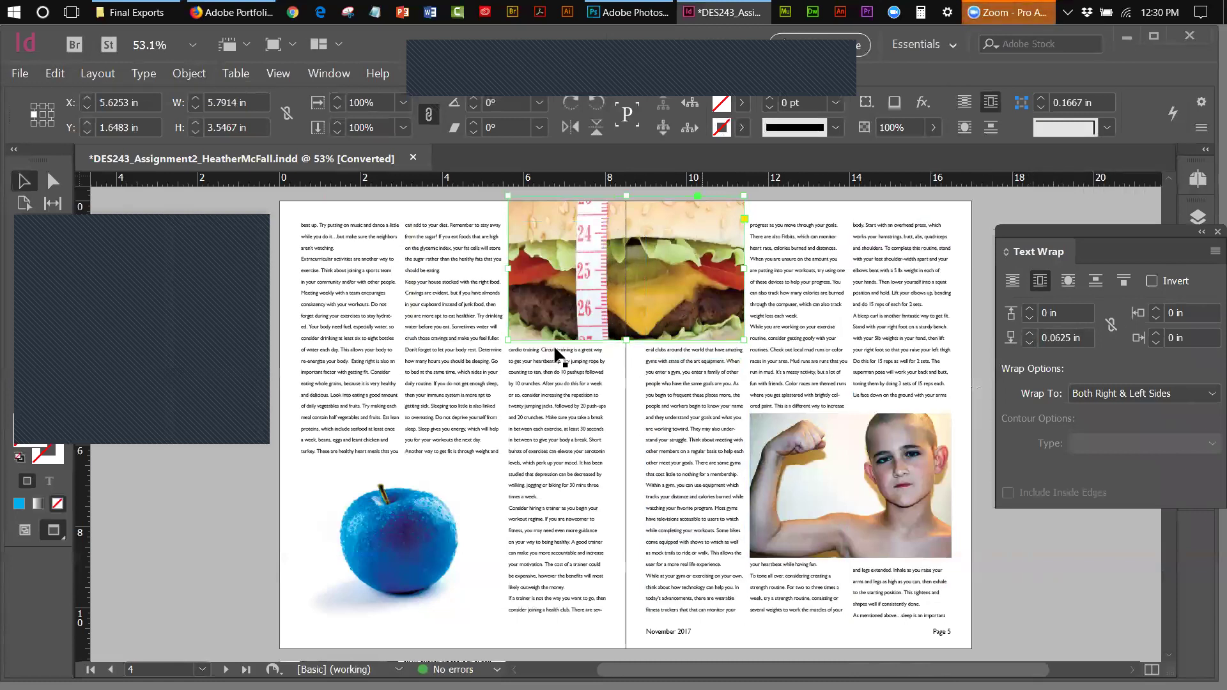
{"action": "left_click", "coordinate": [525, 372]}
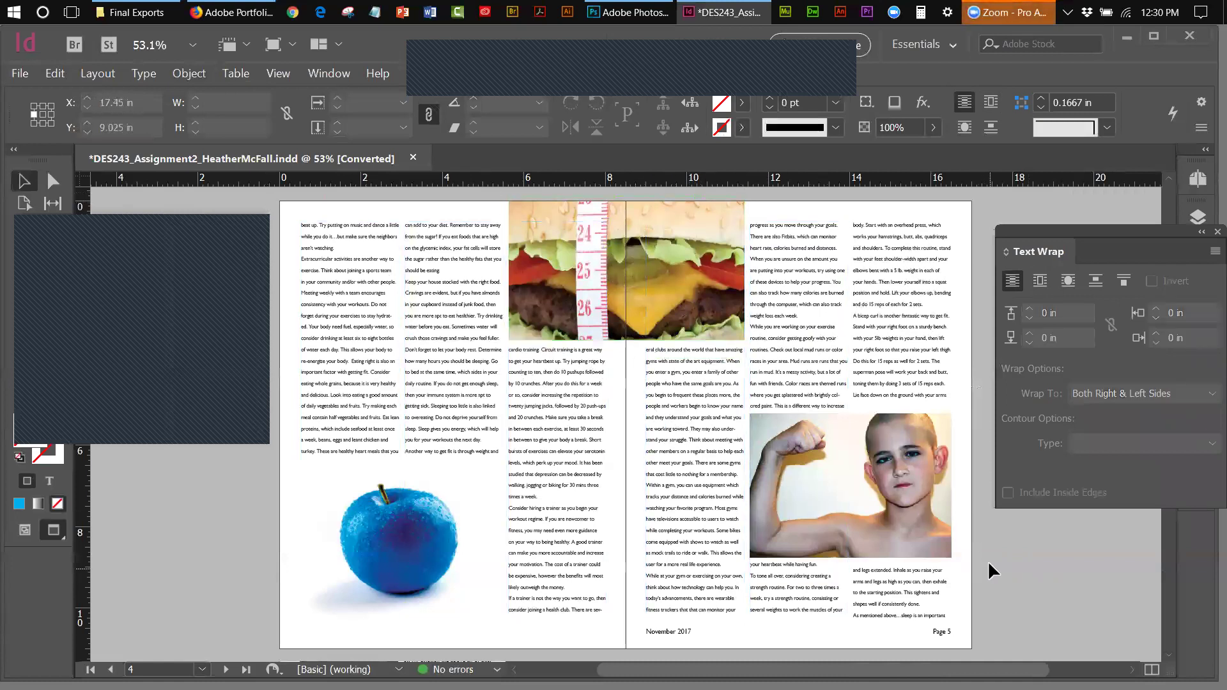
- Give the burger image frame a black stroke with a weight of 0.5 pt
{"action": "left_click", "coordinate": [660, 205]}
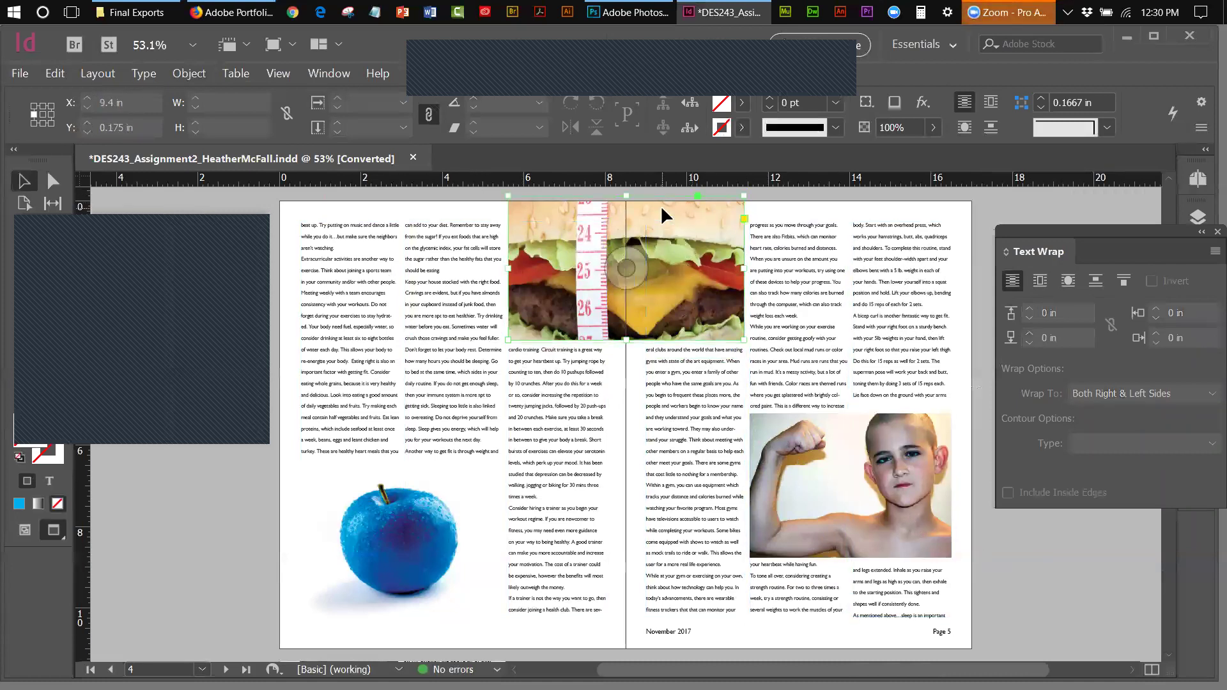
{"action": "left_click", "coordinate": [741, 127]}
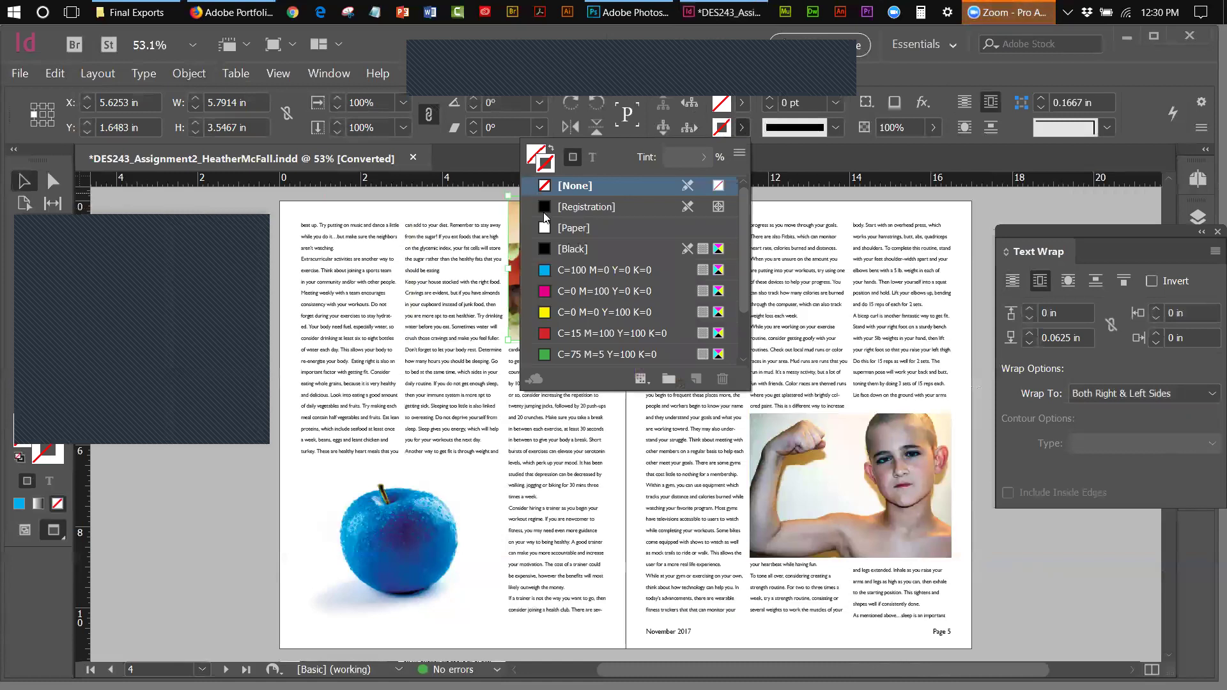
{"action": "left_click", "coordinate": [555, 247]}
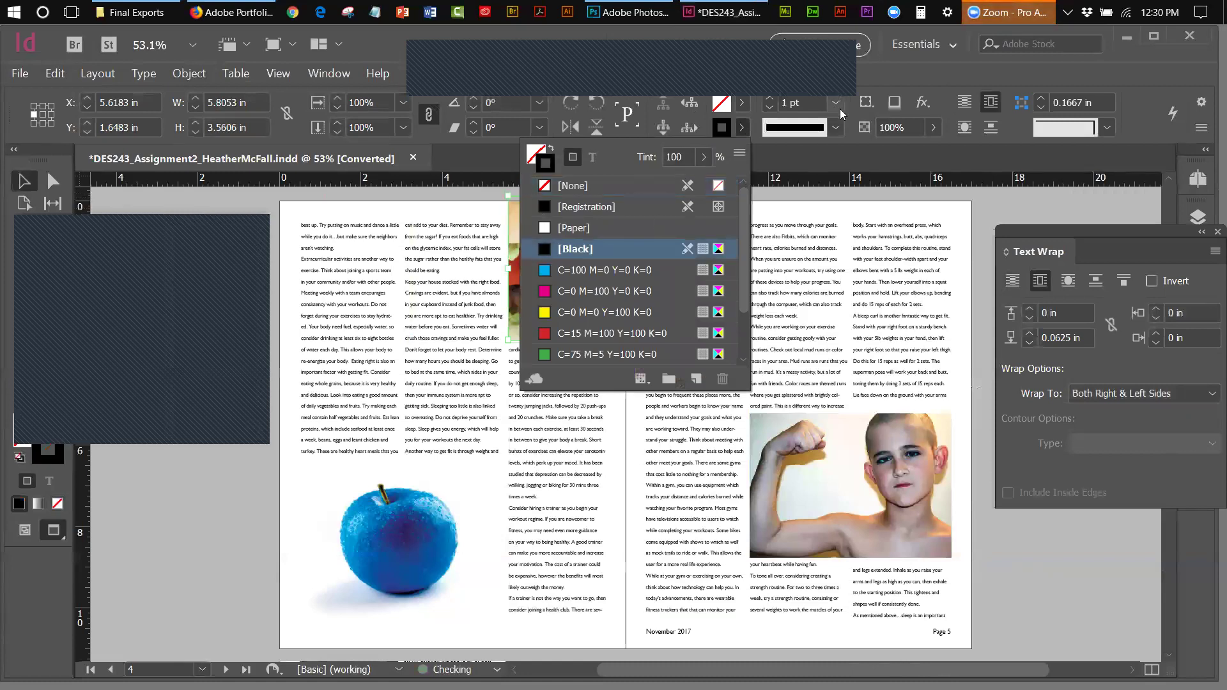
{"action": "left_click", "coordinate": [837, 102]}
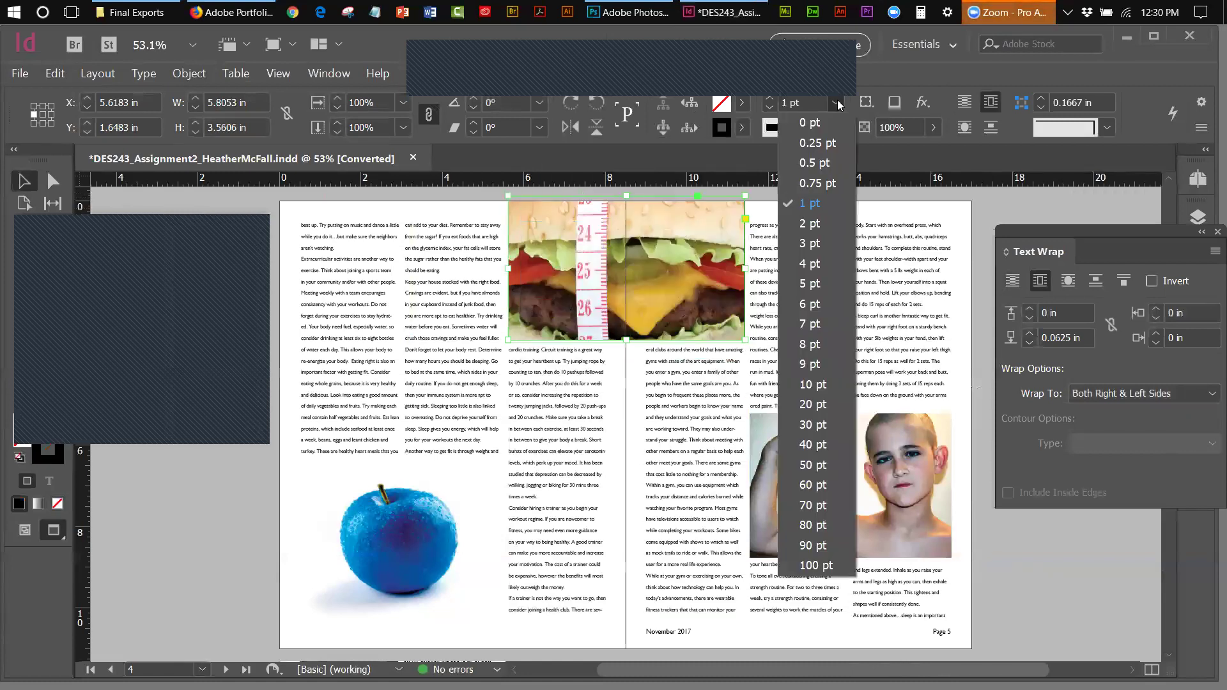
{"action": "left_click", "coordinate": [809, 163]}
- Try lowering the top edge of the wrap frame over the boy's photo to a frame height of 3.3333 in
{"action": "left_click", "coordinate": [836, 471]}
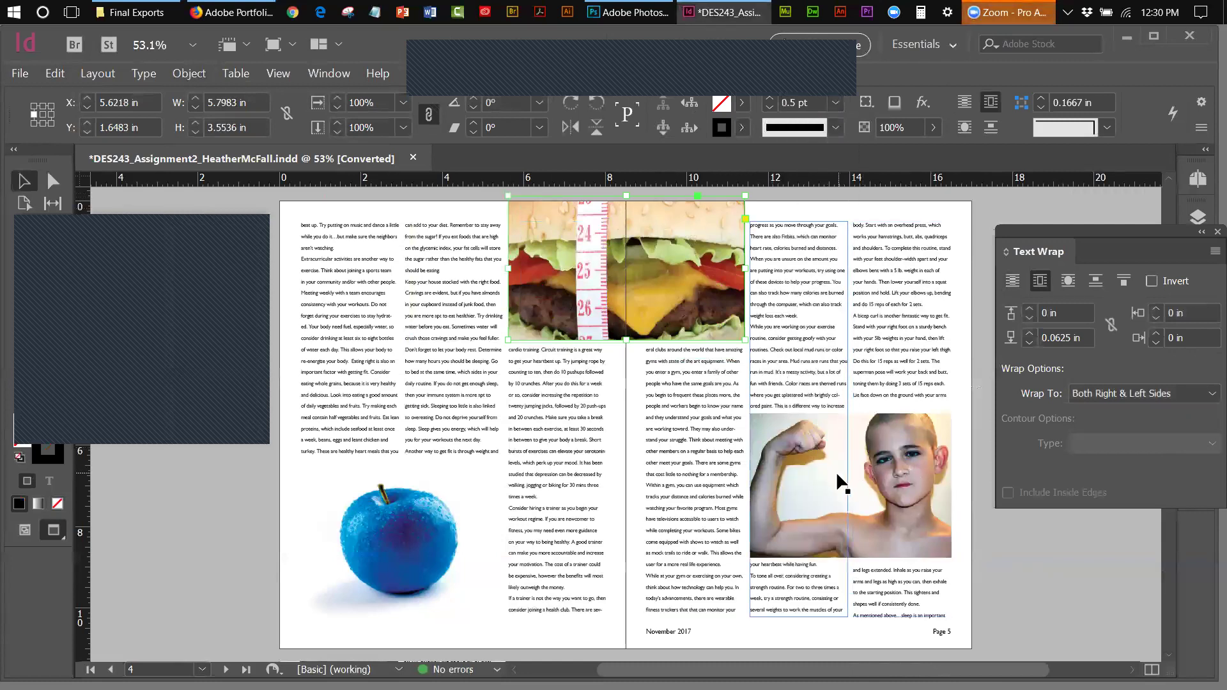
{"action": "left_click", "coordinate": [850, 562]}
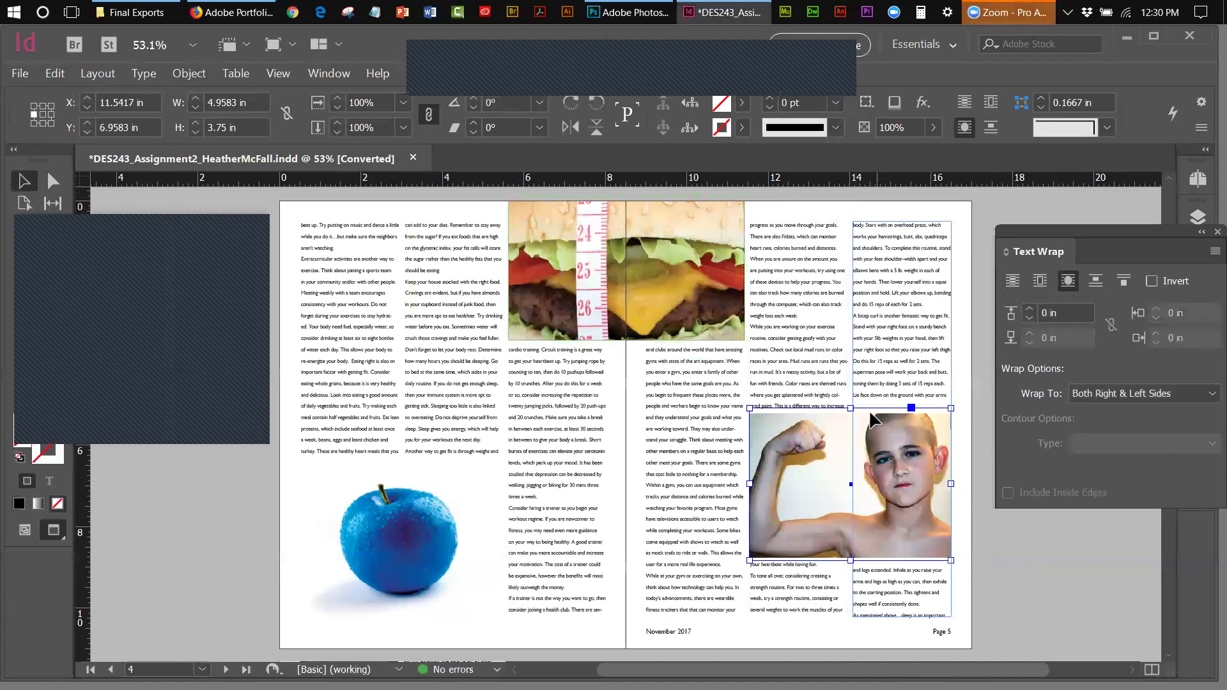
{"action": "left_click_drag", "start_coordinate": [851, 413], "coordinate": [853, 425]}
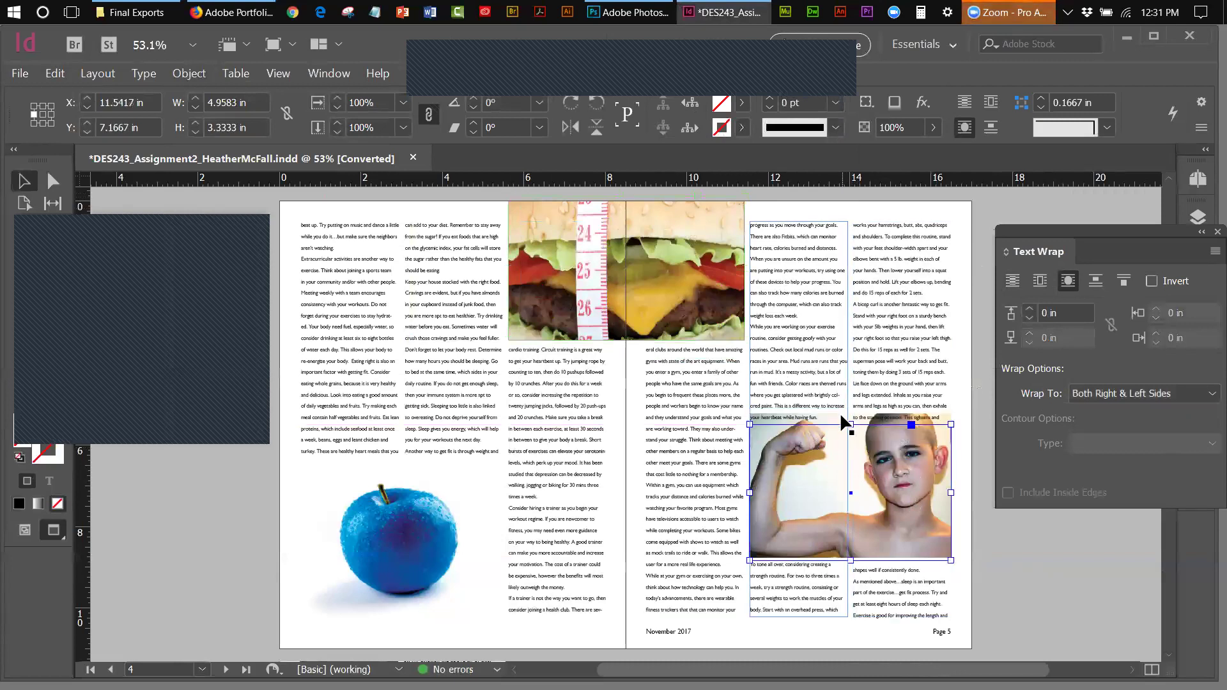
{"action": "left_click", "coordinate": [838, 413]}
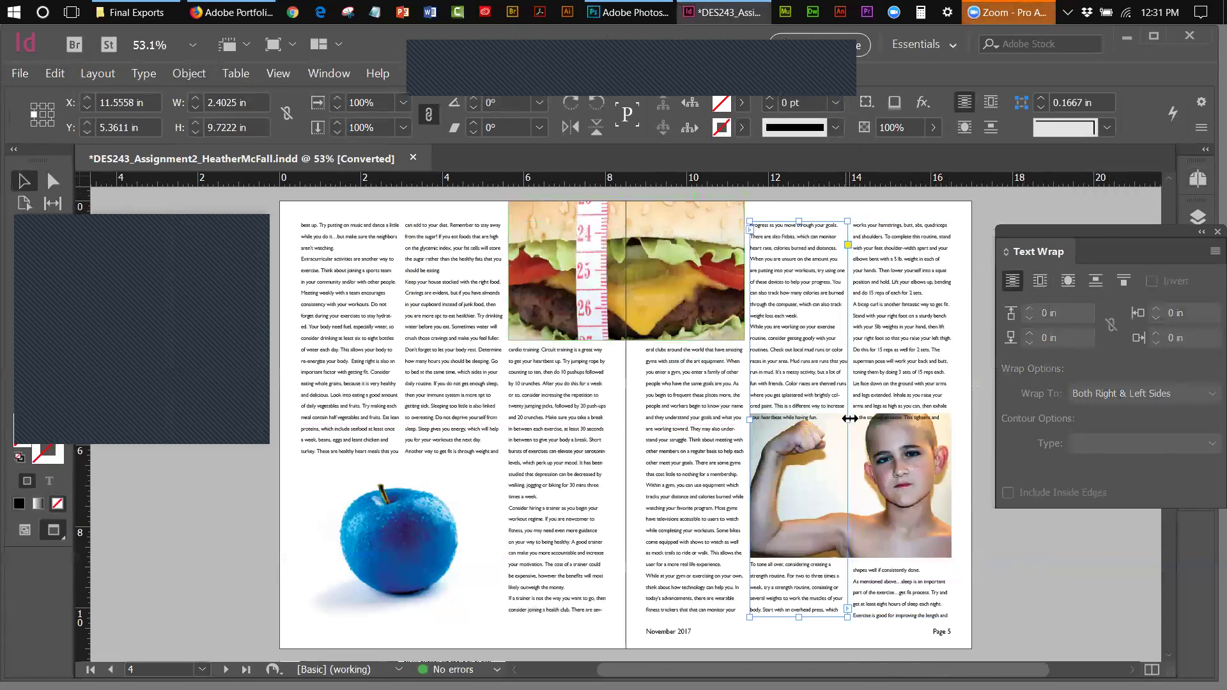
{"action": "left_click", "coordinate": [893, 470]}
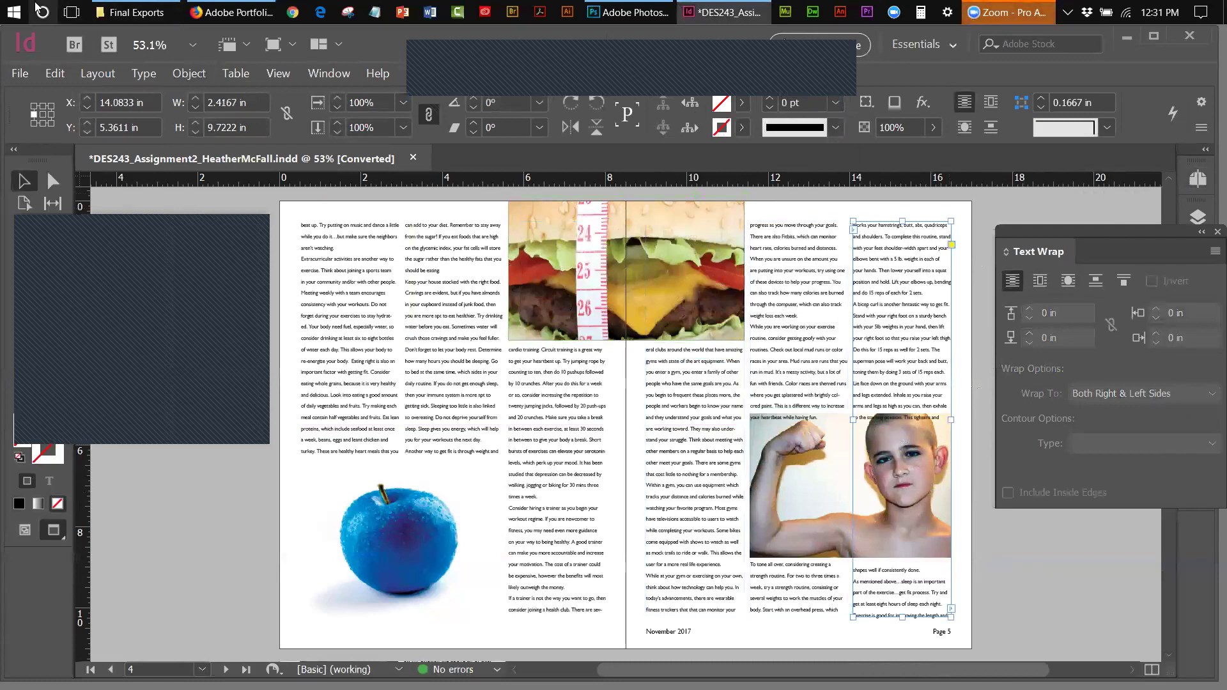
{"action": "left_click", "coordinate": [64, 71]}
{"action": "left_click", "coordinate": [72, 91]}
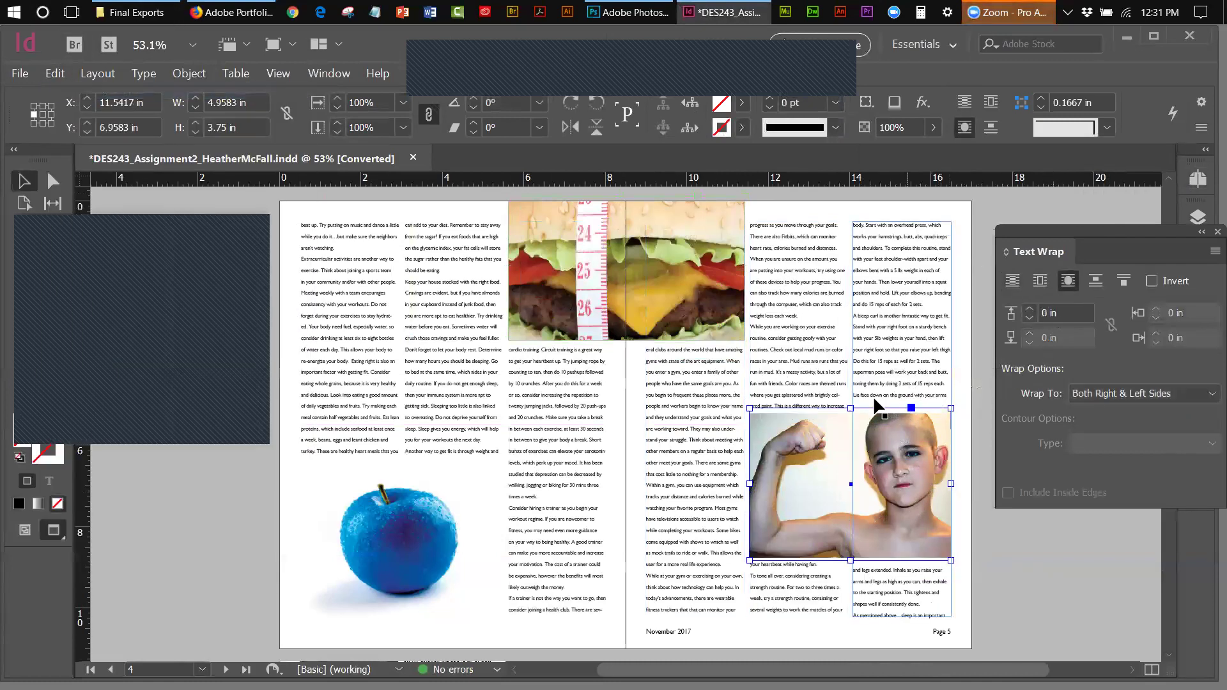
- Extend the top edge of the wrap frame over the boy's photo upward to a frame height of 3.8889 in
{"action": "left_click_drag", "start_coordinate": [850, 411], "coordinate": [851, 403]}
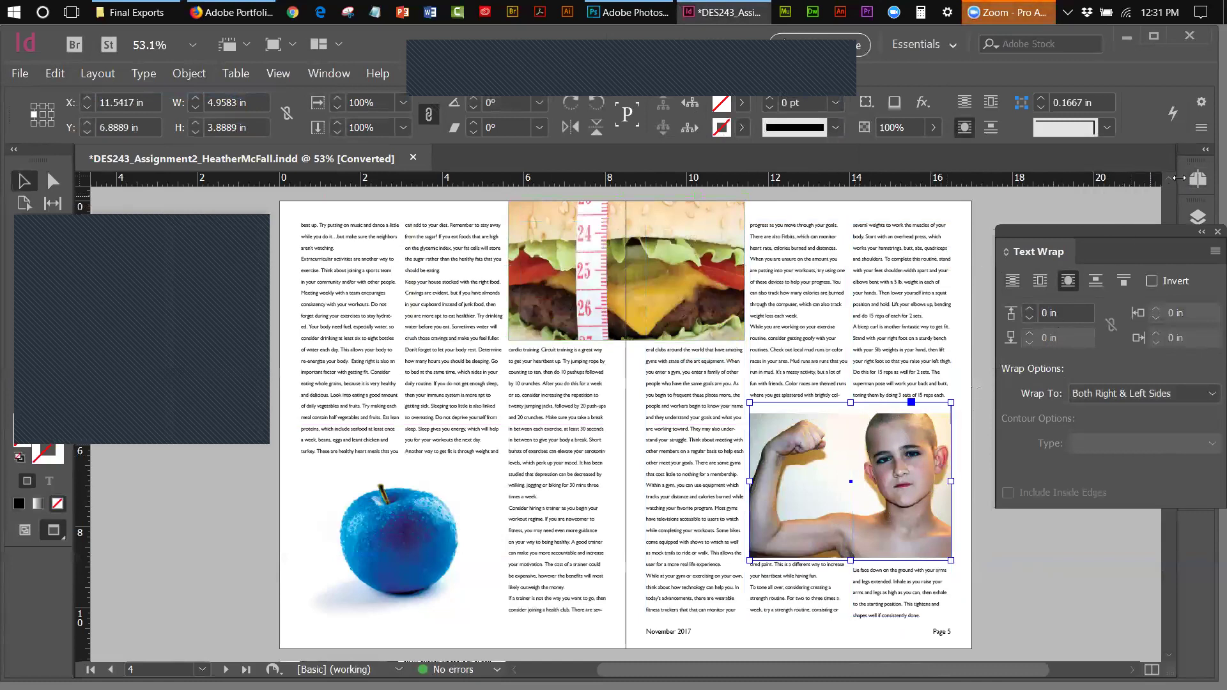
{"action": "left_click", "coordinate": [1198, 181]}
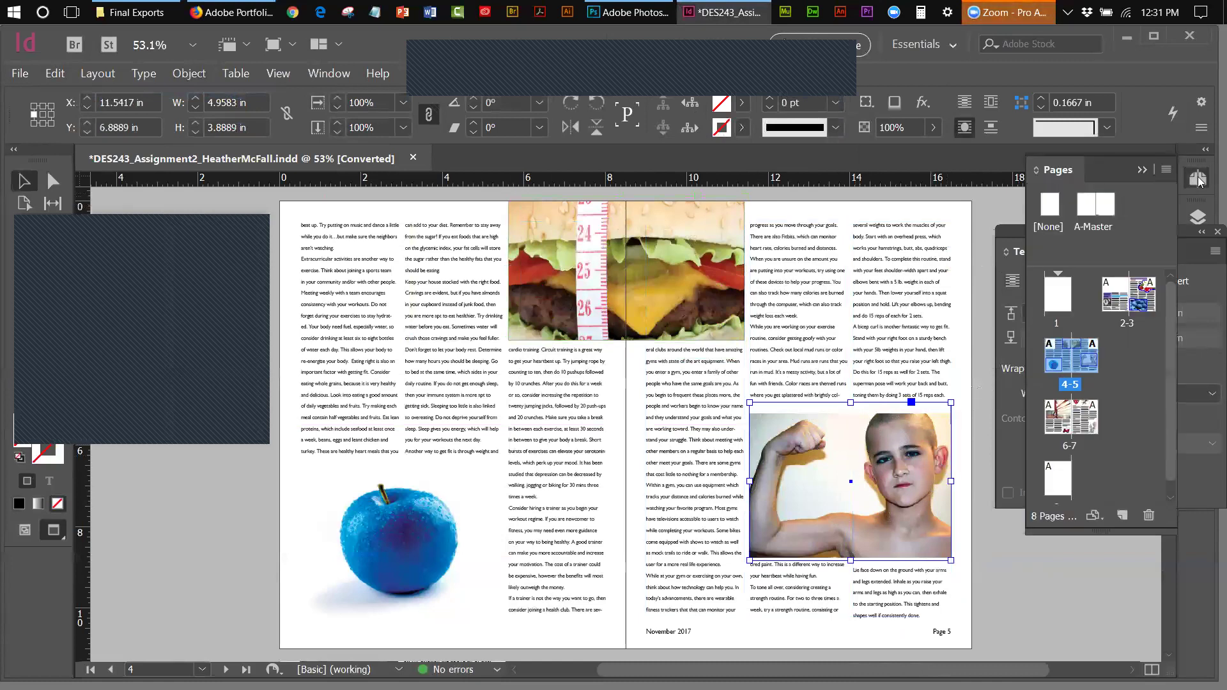
{"action": "left_click", "coordinate": [1143, 170]}
- Lock the images and text layers and leave the background layer visible and unlocked
{"action": "left_click", "coordinate": [1197, 216]}
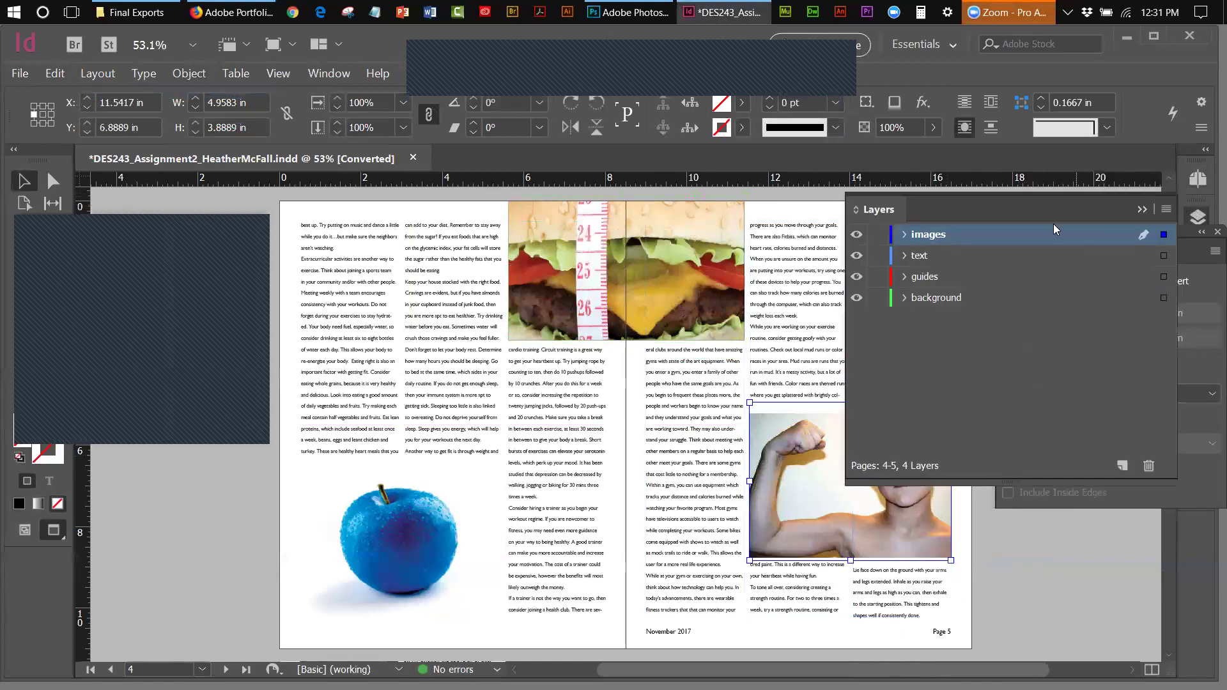
{"action": "left_click", "coordinate": [857, 298]}
{"action": "left_click", "coordinate": [856, 297]}
{"action": "left_click", "coordinate": [878, 234]}
{"action": "left_click", "coordinate": [806, 460]}
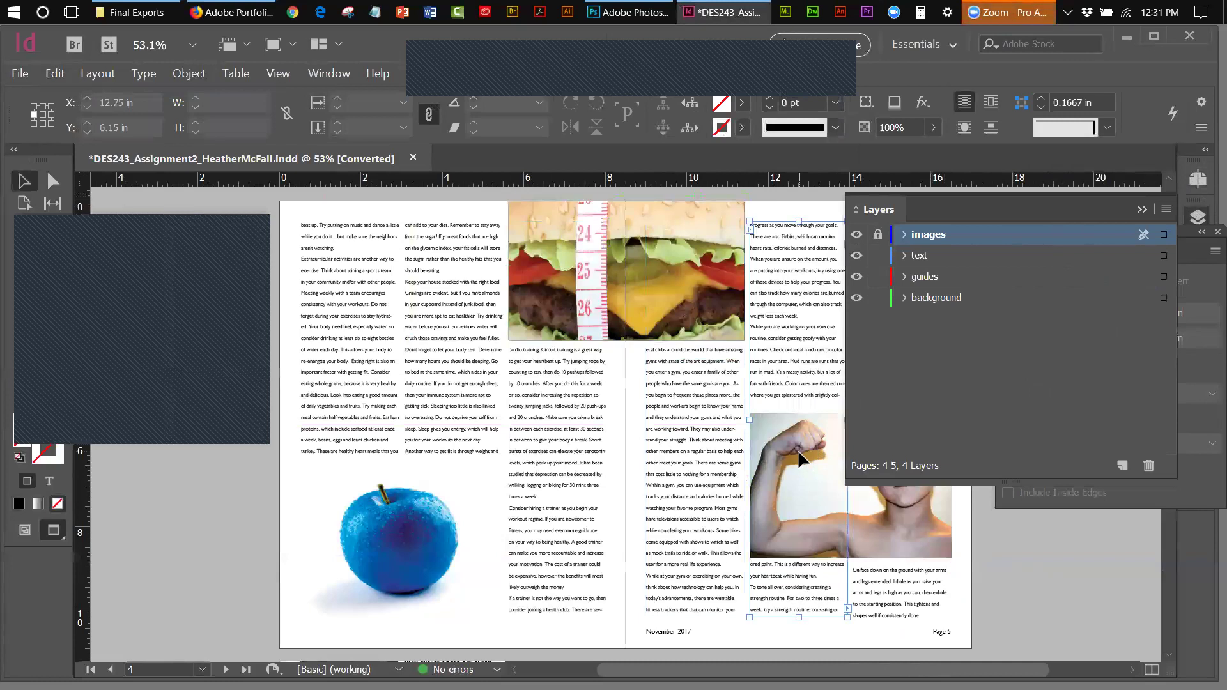
{"action": "left_click", "coordinate": [877, 256]}
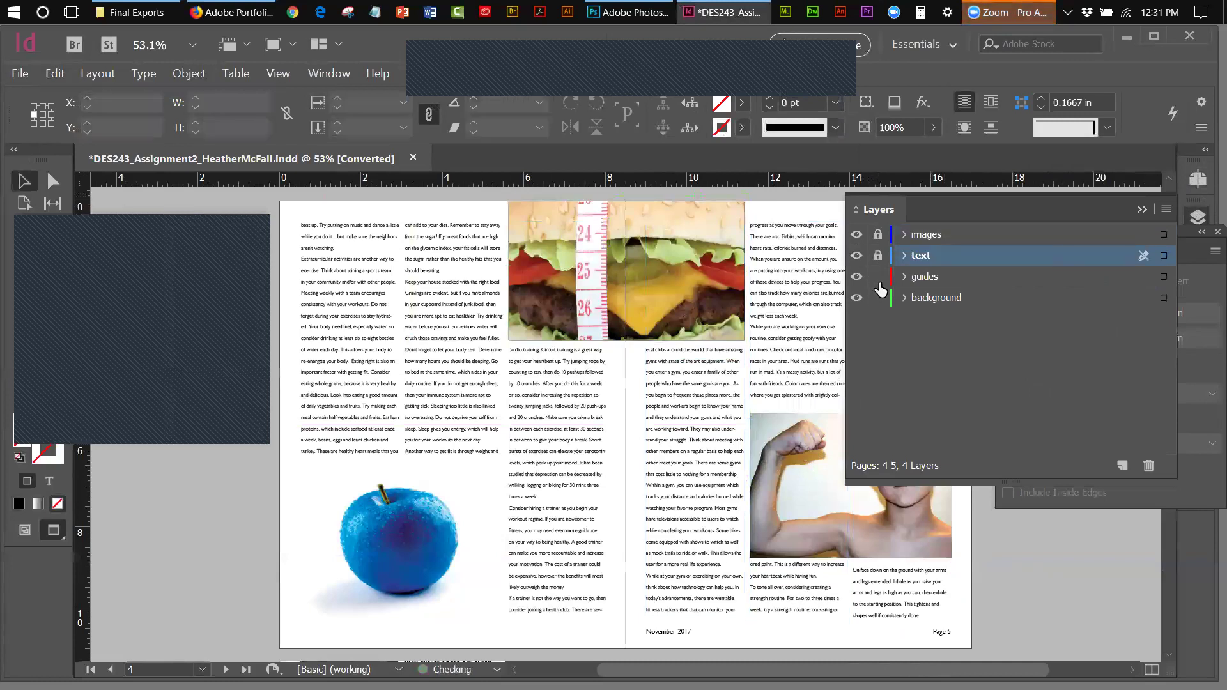
{"action": "left_click", "coordinate": [878, 297]}
{"action": "left_click", "coordinate": [878, 298]}
- Give the frame of the boy's photo on page 5 a black stroke with a weight of 0.5 pt
{"action": "left_click", "coordinate": [824, 435]}
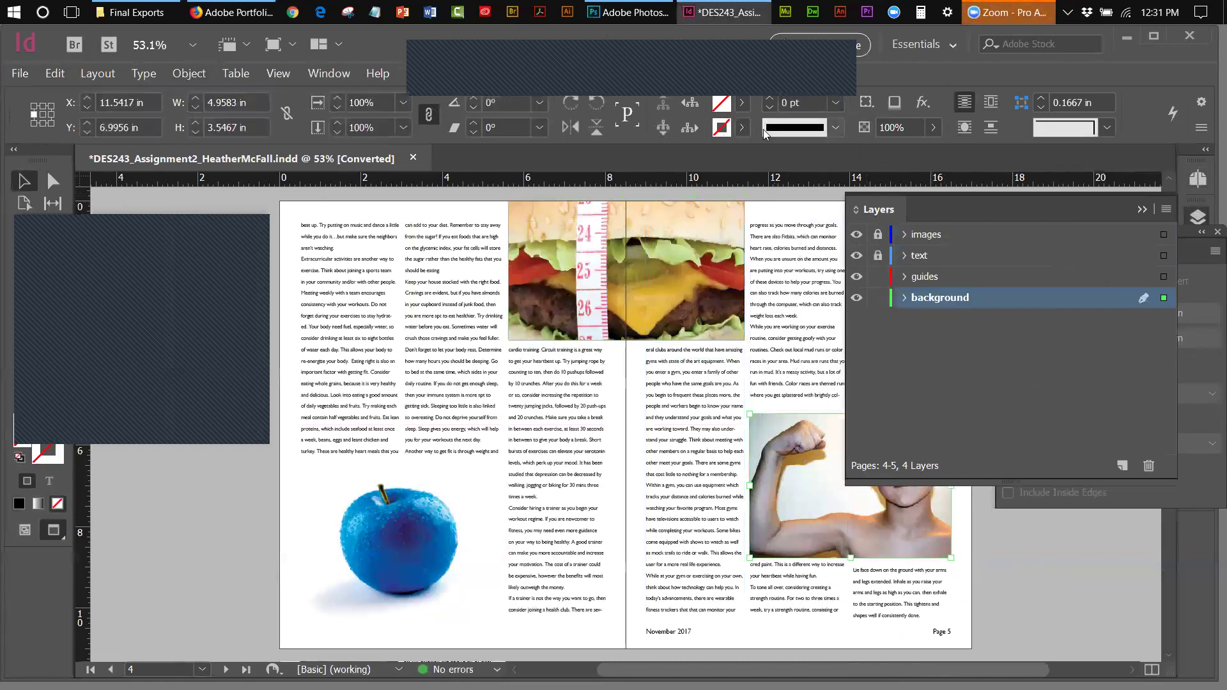
{"action": "left_click", "coordinate": [743, 104]}
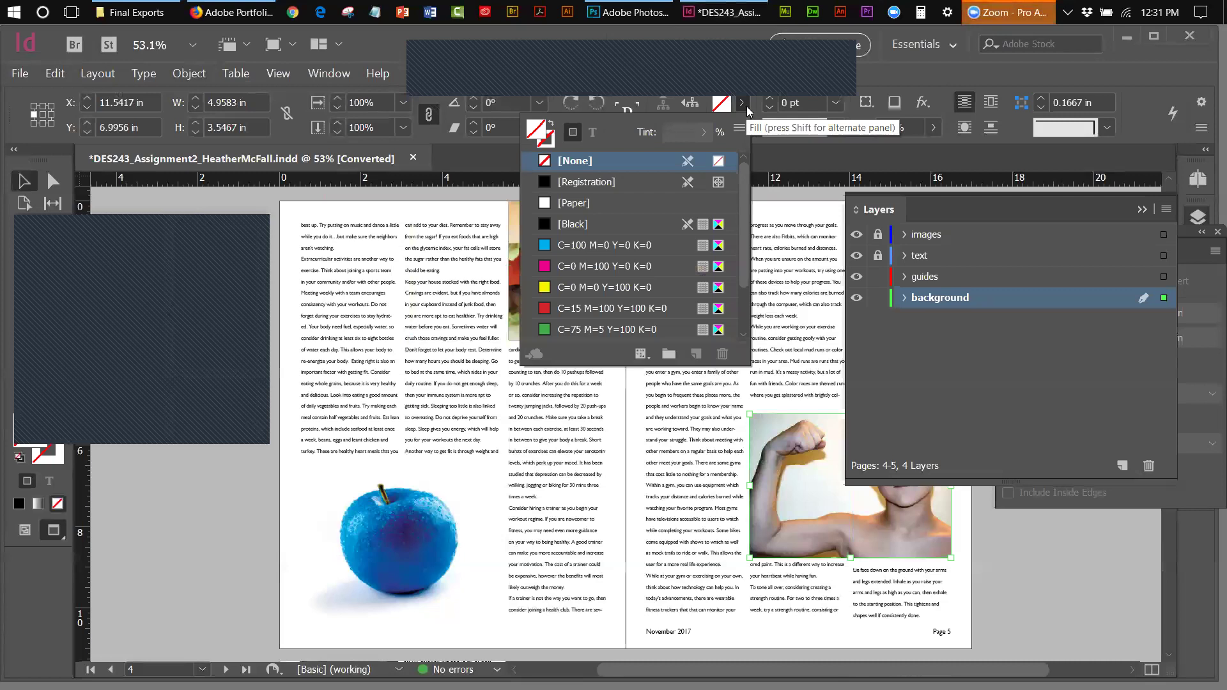
{"action": "left_click", "coordinate": [743, 128]}
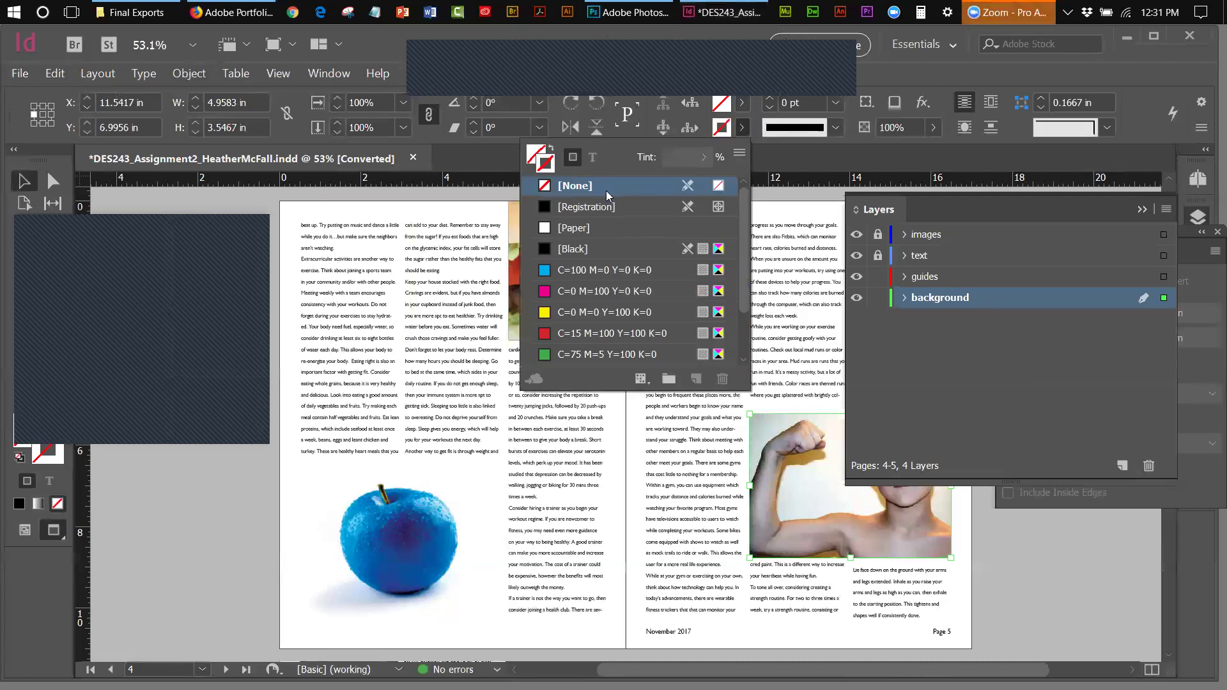
{"action": "left_click", "coordinate": [577, 250]}
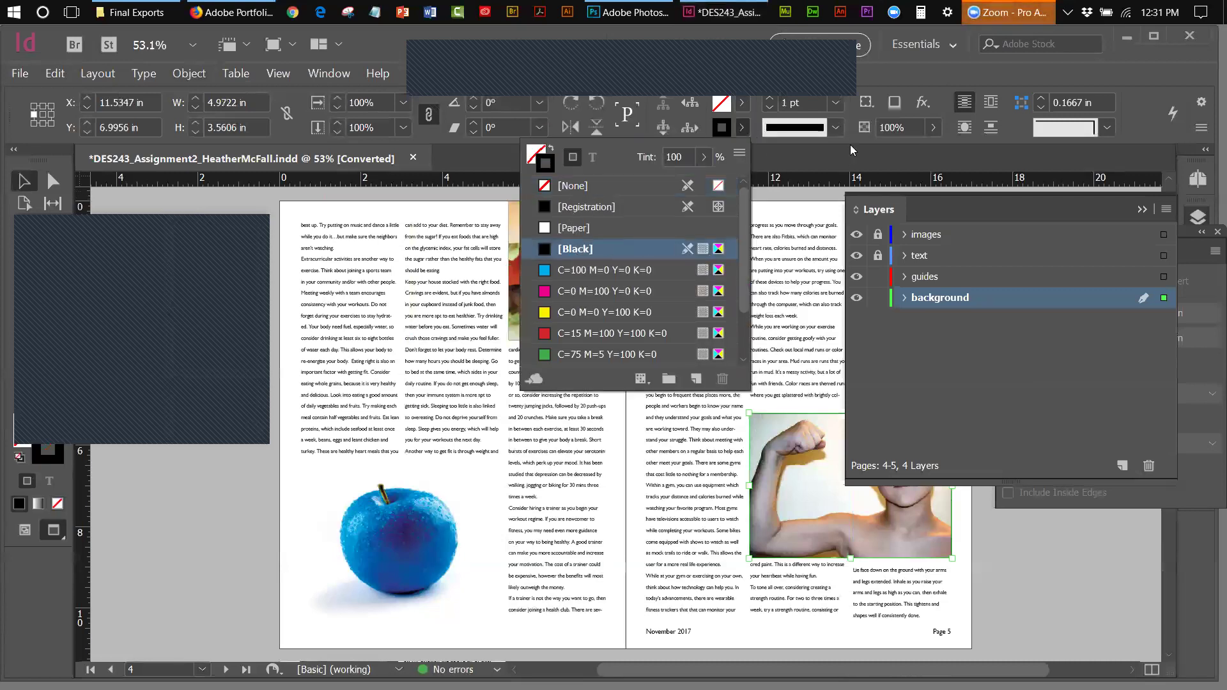
{"action": "left_click", "coordinate": [836, 105]}
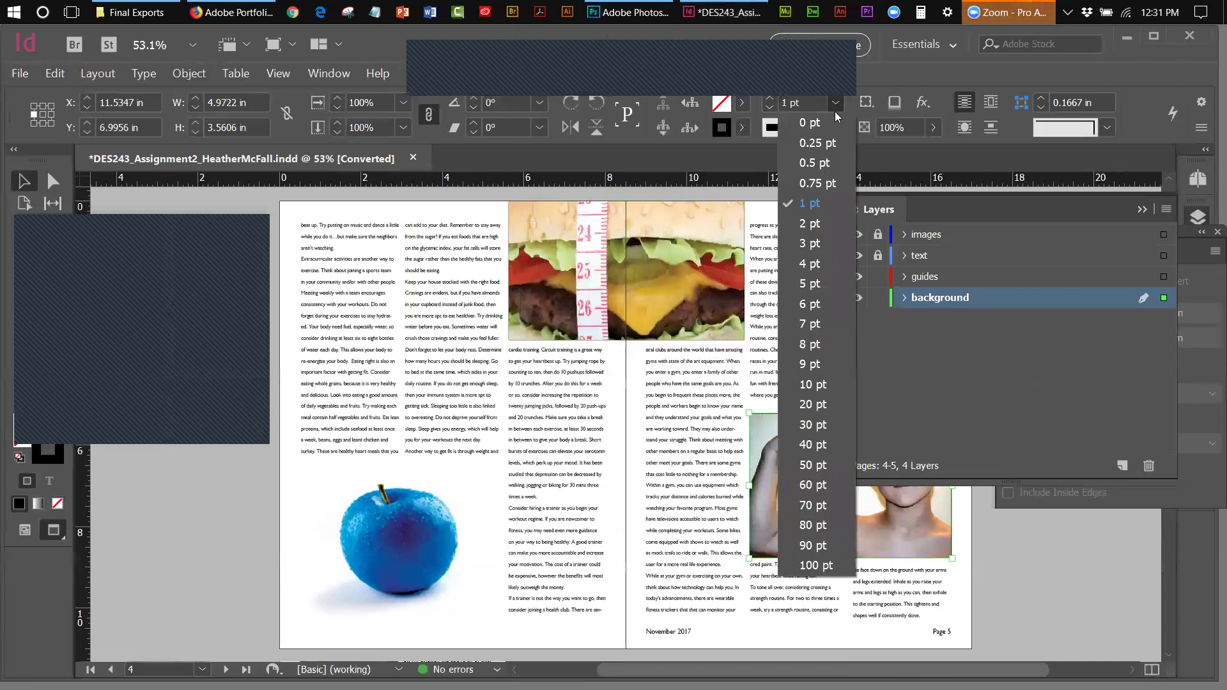
{"action": "left_click", "coordinate": [829, 163]}
- Collapse the Layers and Text Wrap panels, move Text Wrap clear of the spread, and deselect the photo
{"action": "left_click", "coordinate": [1143, 211]}
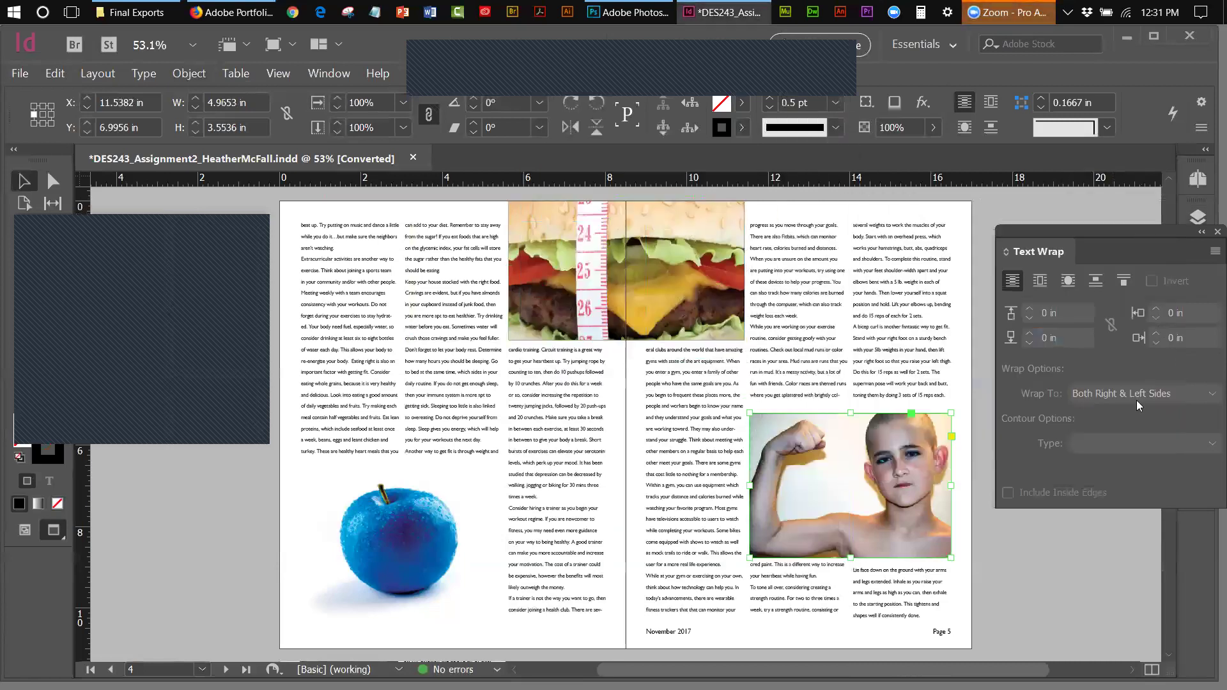
{"action": "left_click_drag", "start_coordinate": [1177, 231], "coordinate": [1151, 233]}
{"action": "left_click", "coordinate": [1174, 234]}
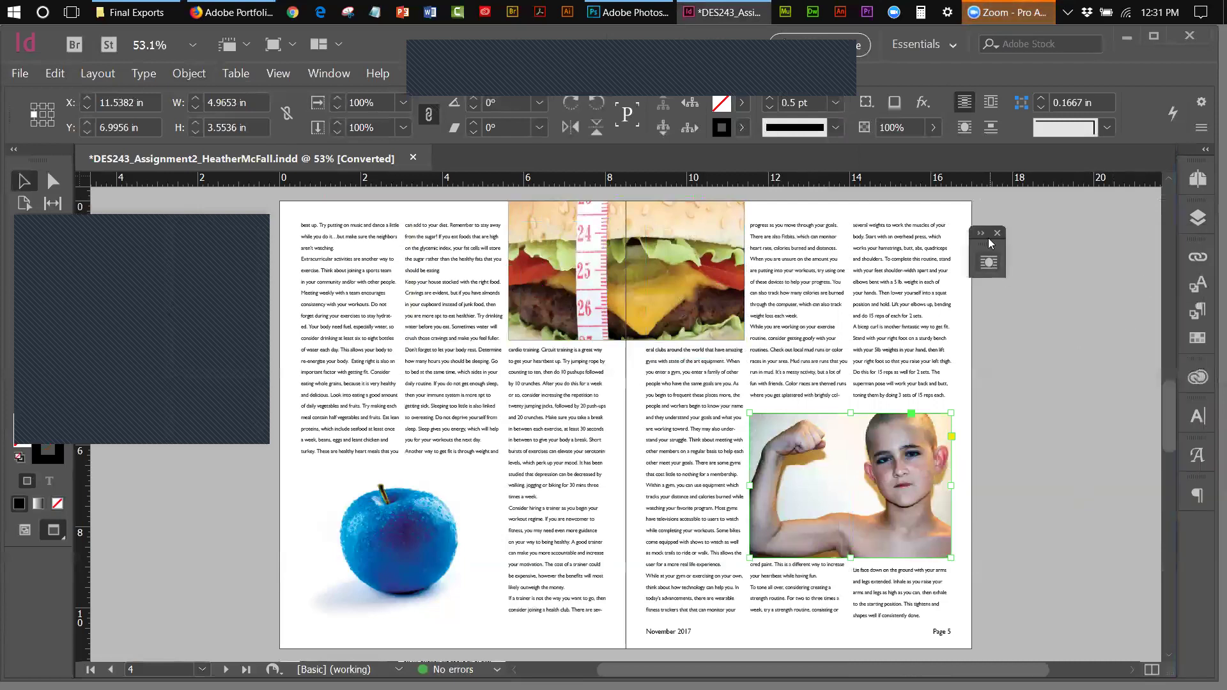
{"action": "left_click_drag", "start_coordinate": [985, 247], "coordinate": [1081, 252]}
{"action": "left_click", "coordinate": [1064, 404]}
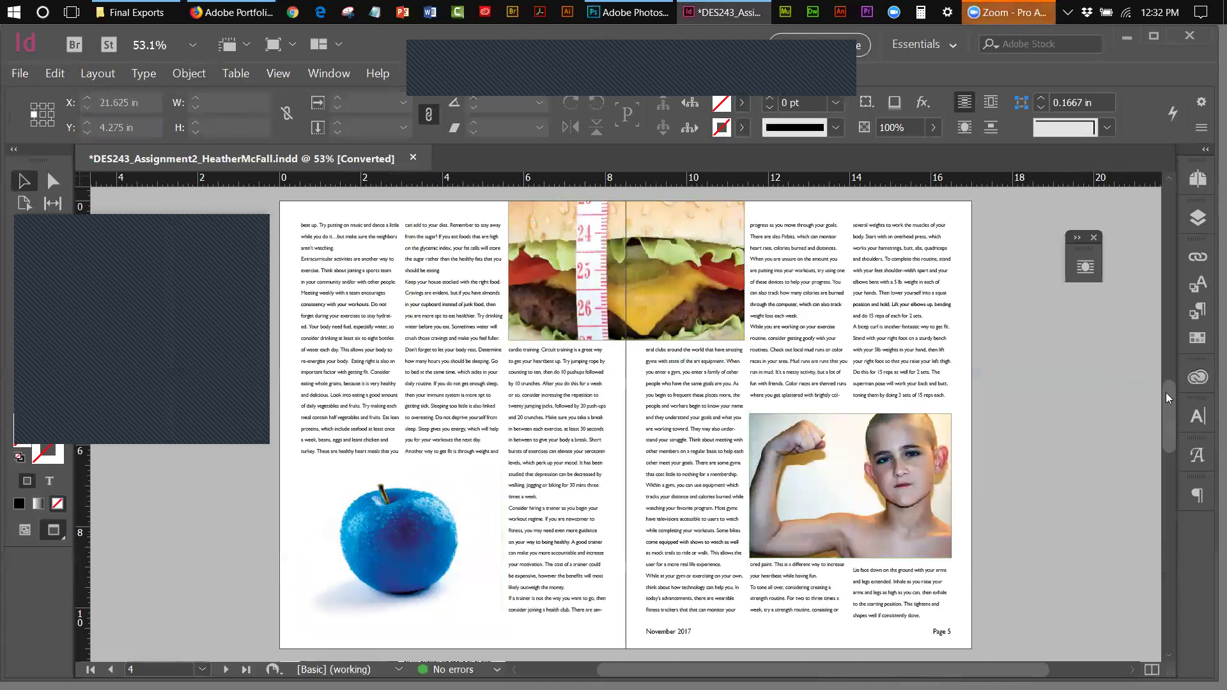
- Nudge the boy's photo on page 5 upward to a Y position of 6.8844 in and deselect it
{"action": "left_click", "coordinate": [943, 427]}
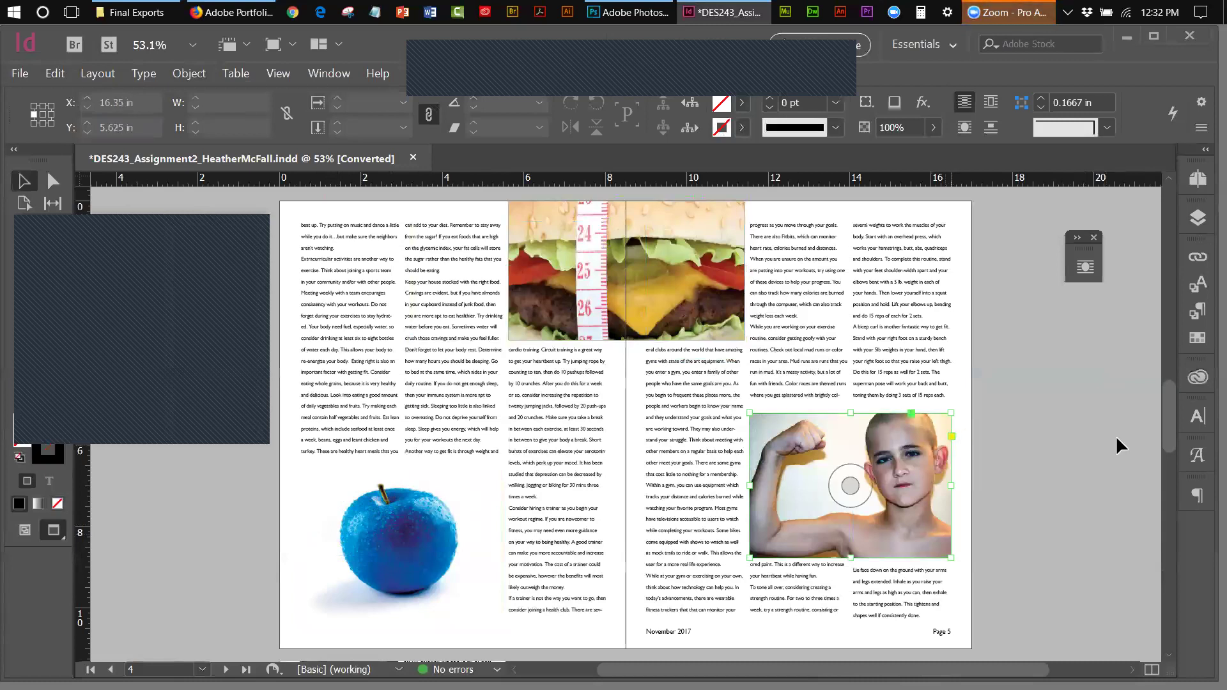
{"action": "key", "text": "Up"}
{"action": "key", "text": "Up"}
{"action": "key", "text": "Up"}
{"action": "key", "text": "Up"}
{"action": "key", "text": "Up"}
{"action": "key", "text": "Up"}
{"action": "key", "text": "Up"}
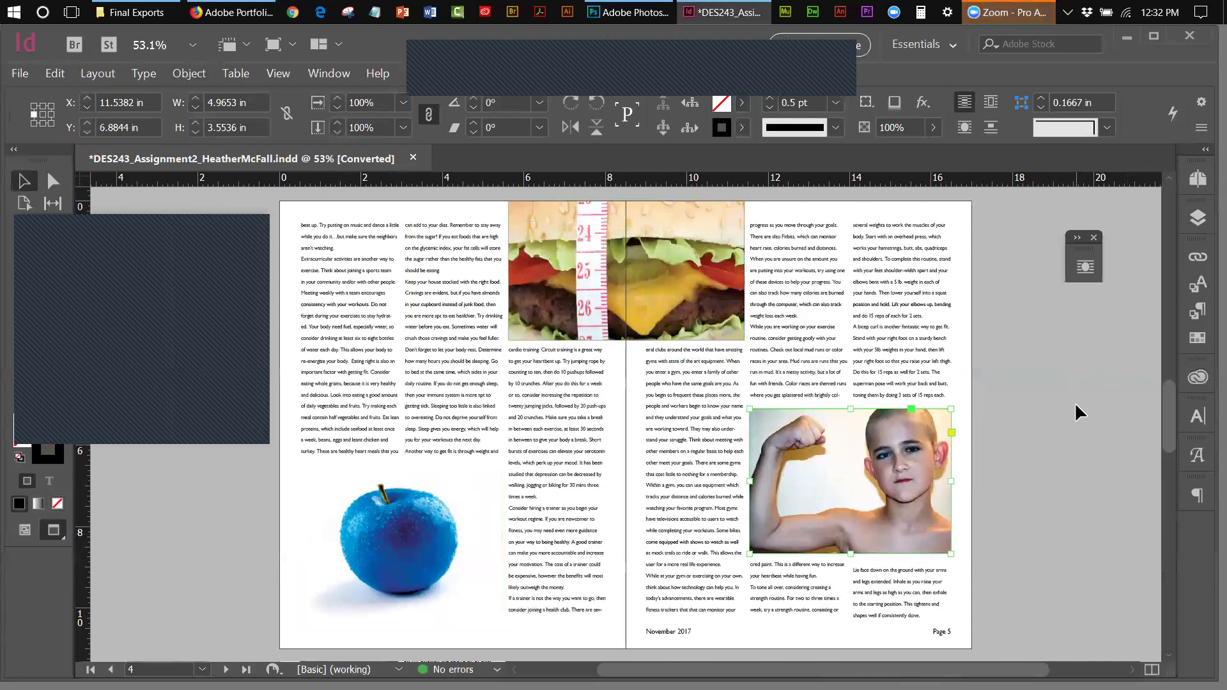
{"action": "left_click", "coordinate": [1074, 416]}
- Unlock the images layer and give the large runner photo on page 6 a black 0.5 pt stroke
{"action": "left_click_drag", "start_coordinate": [1169, 409], "coordinate": [1178, 491]}
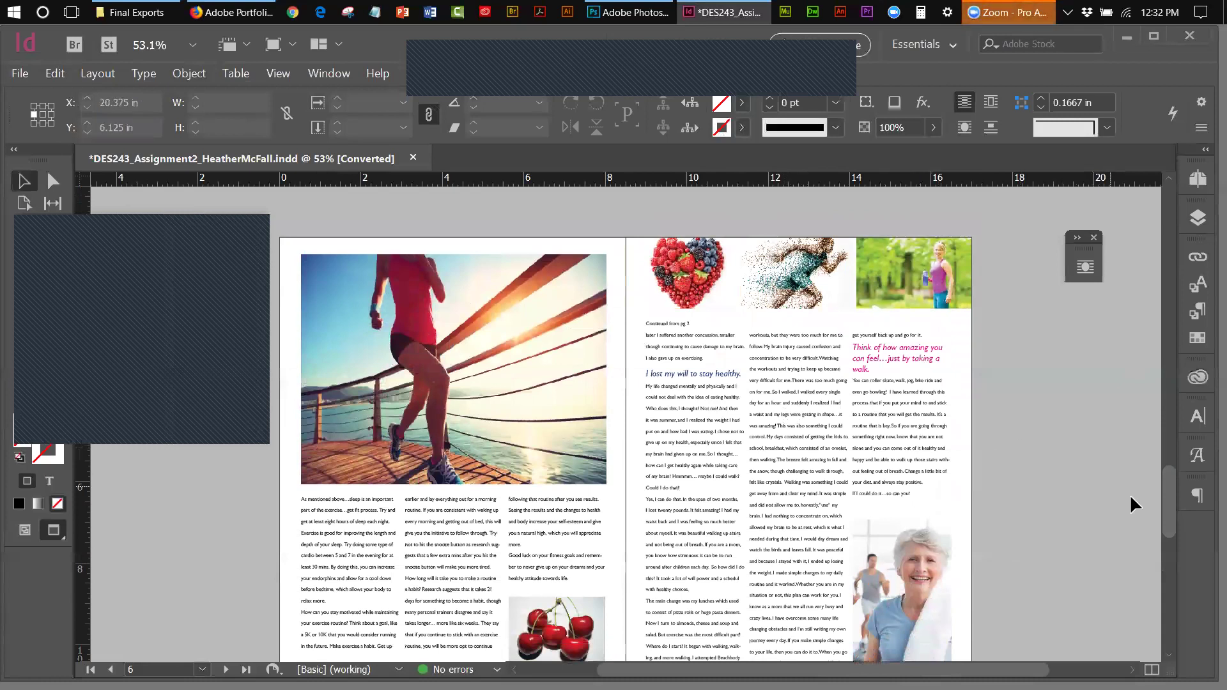
{"action": "scroll", "coordinate": [1171, 485], "scroll_direction": "down", "scroll_amount": 1}
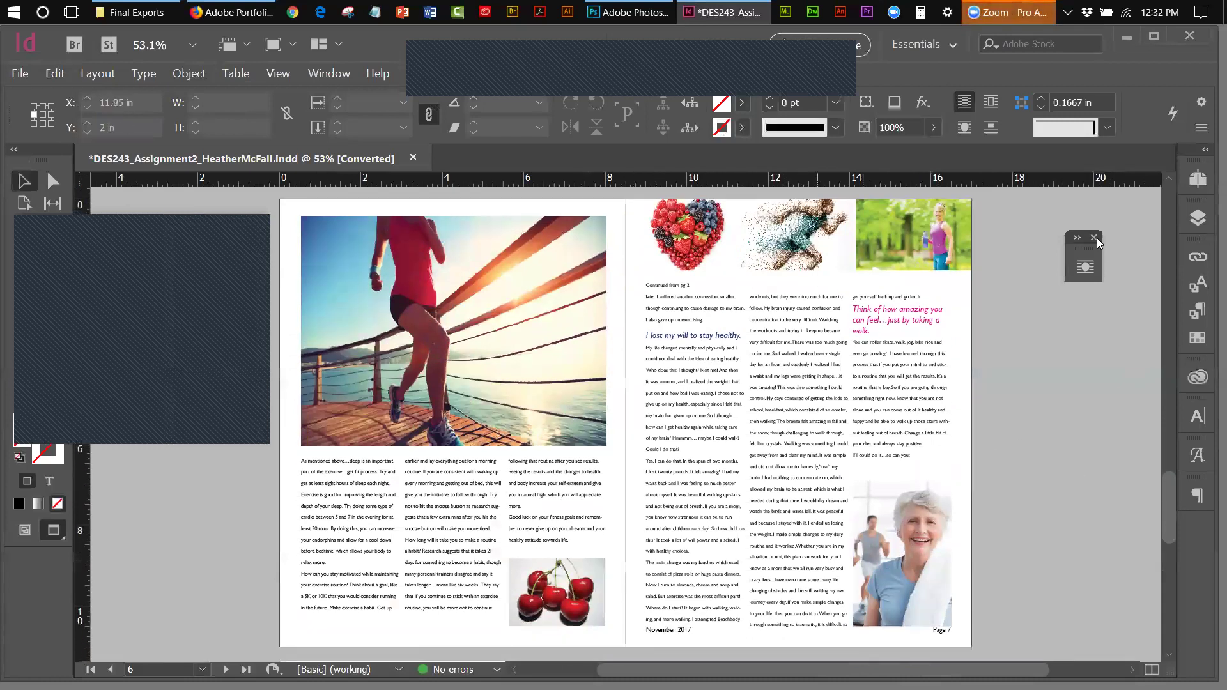
{"action": "left_click", "coordinate": [1198, 218]}
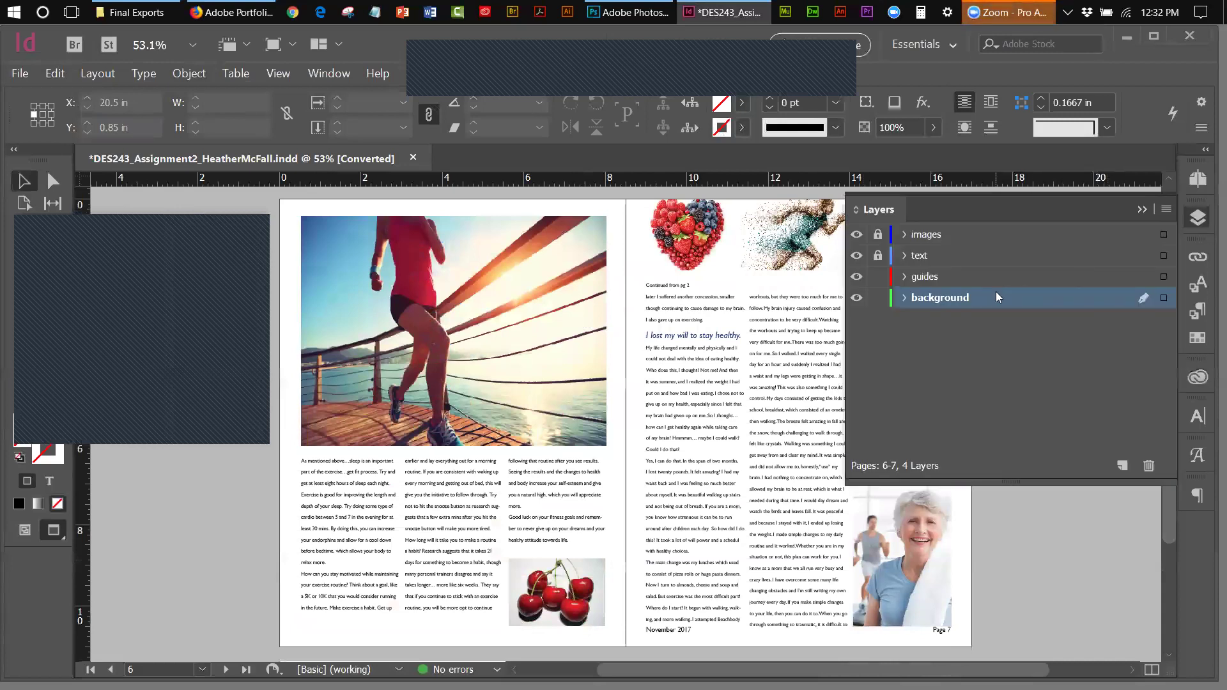
{"action": "left_click", "coordinate": [878, 234]}
{"action": "left_click", "coordinate": [579, 236]}
{"action": "left_click", "coordinate": [577, 236]}
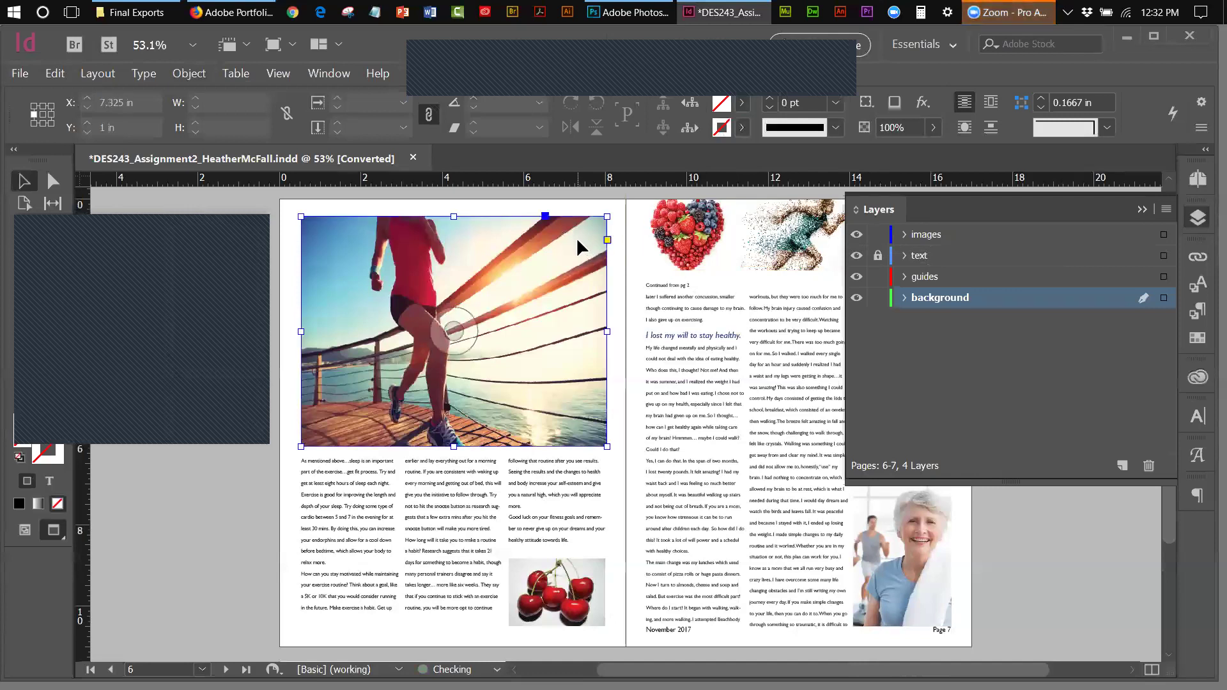
{"action": "left_click", "coordinate": [743, 129]}
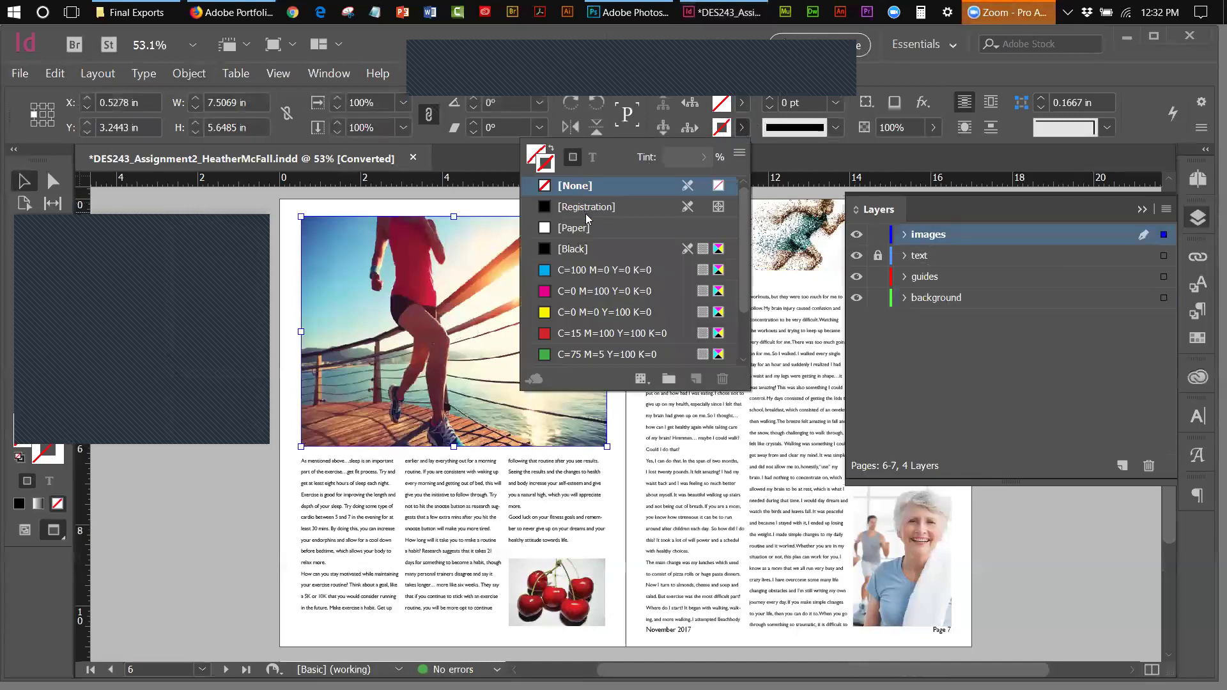
{"action": "left_click", "coordinate": [586, 248]}
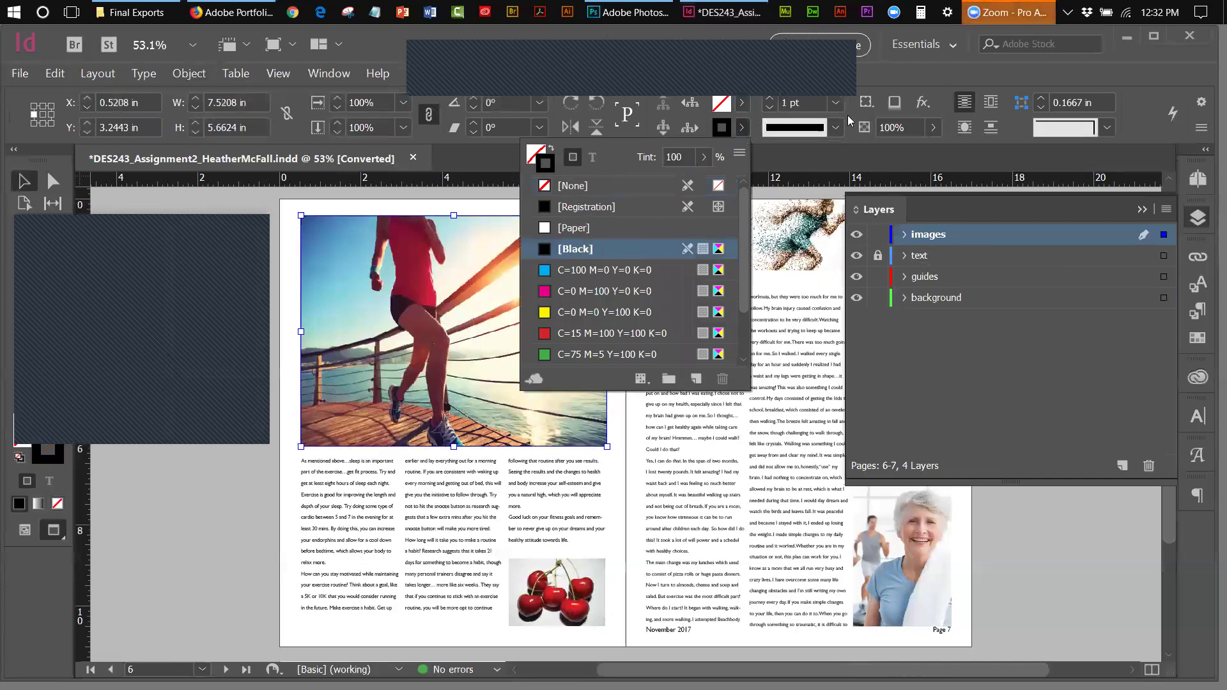
{"action": "left_click", "coordinate": [835, 103]}
{"action": "left_click", "coordinate": [802, 142]}
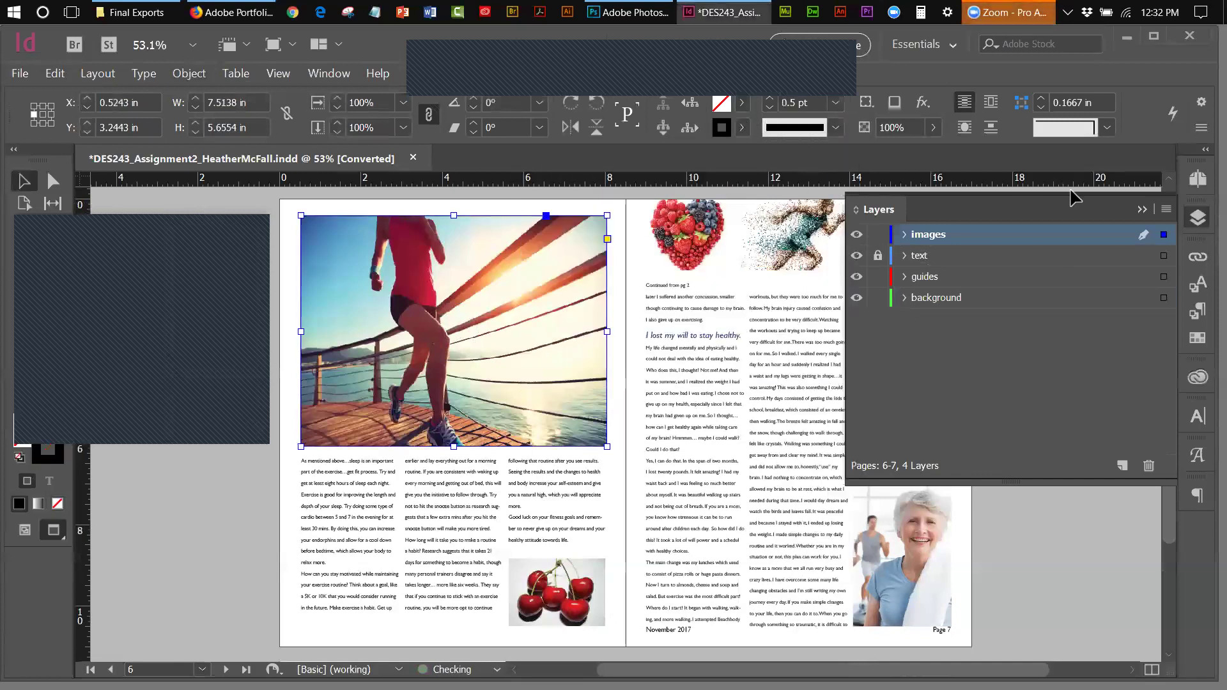
{"action": "left_click", "coordinate": [1144, 213]}
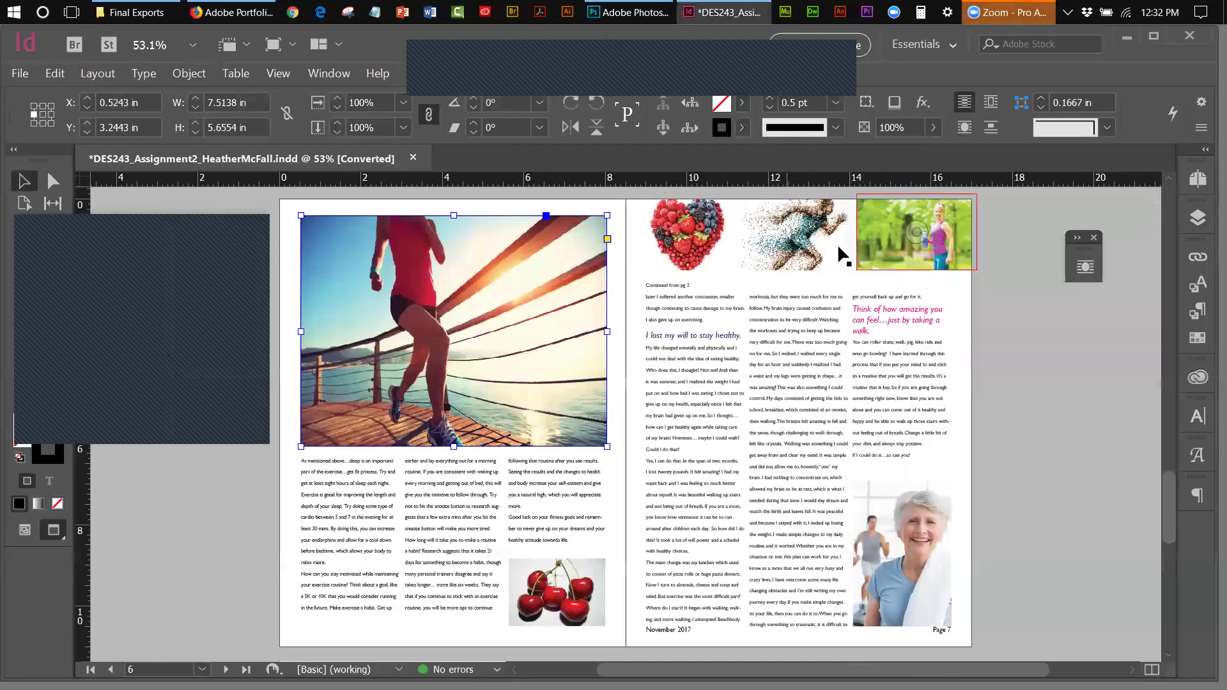
- Give the cherries photo at the bottom of page 6 a black 0.5 pt stroke and deselect it
{"action": "left_click", "coordinate": [910, 523]}
{"action": "left_click", "coordinate": [602, 584]}
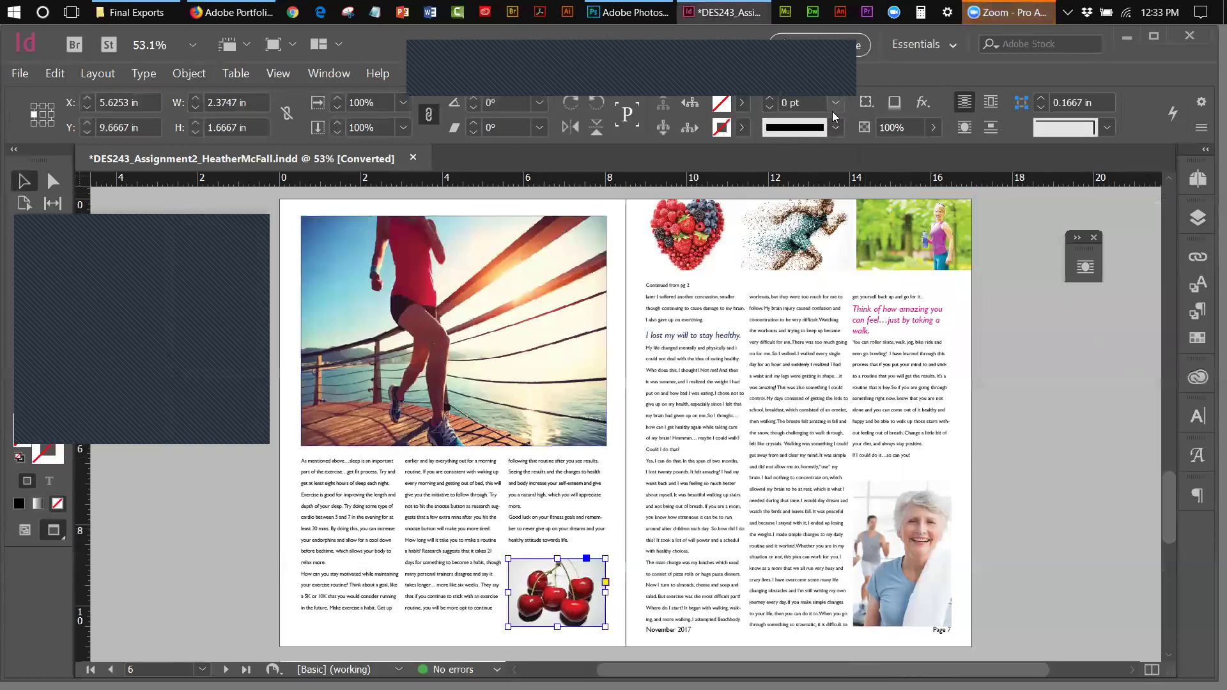
{"action": "left_click", "coordinate": [741, 127]}
{"action": "left_click", "coordinate": [569, 249]}
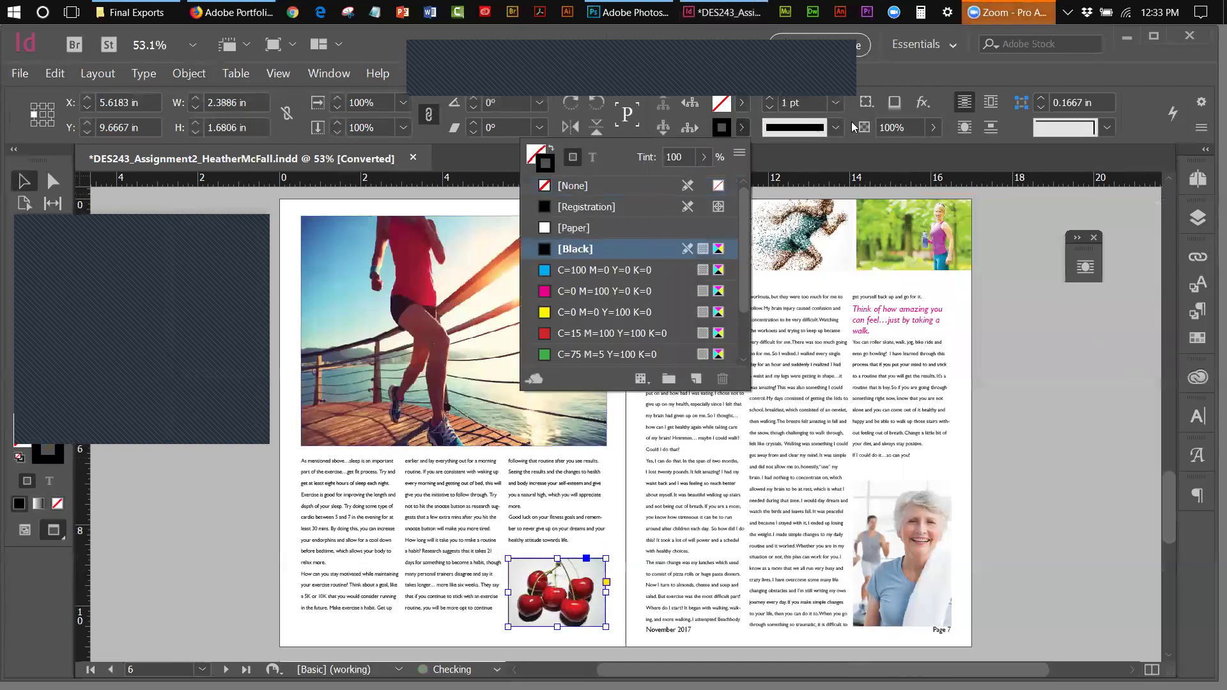
{"action": "left_click", "coordinate": [835, 102]}
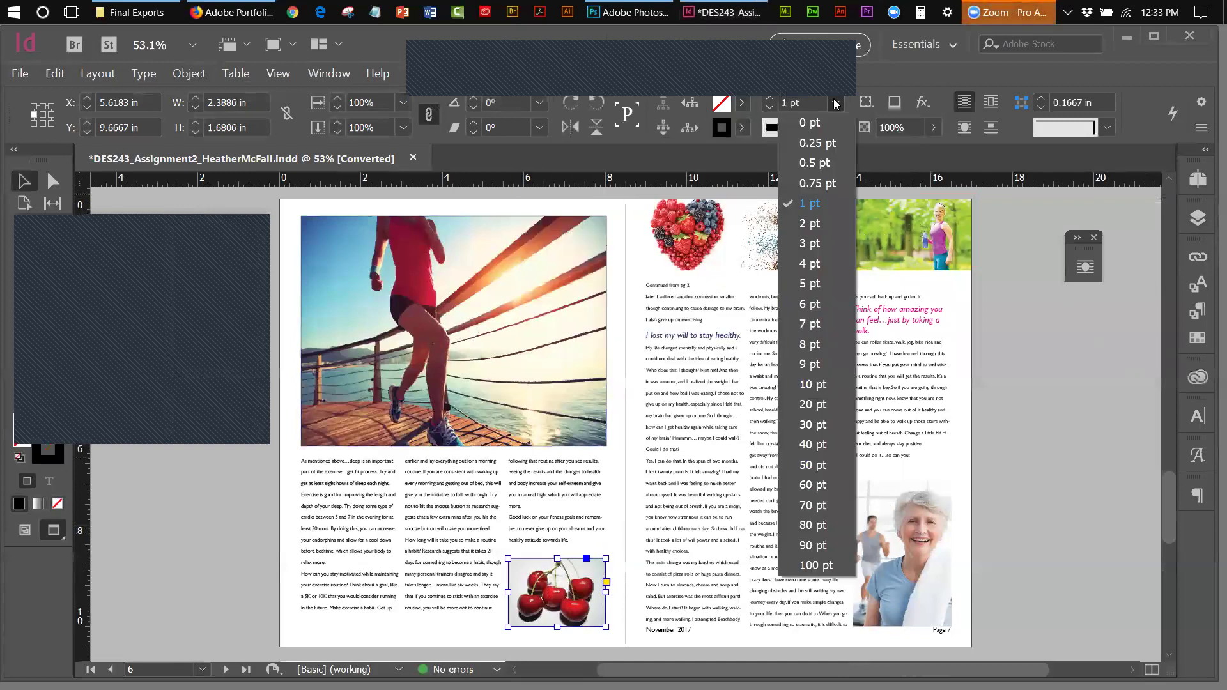
{"action": "left_click", "coordinate": [800, 165]}
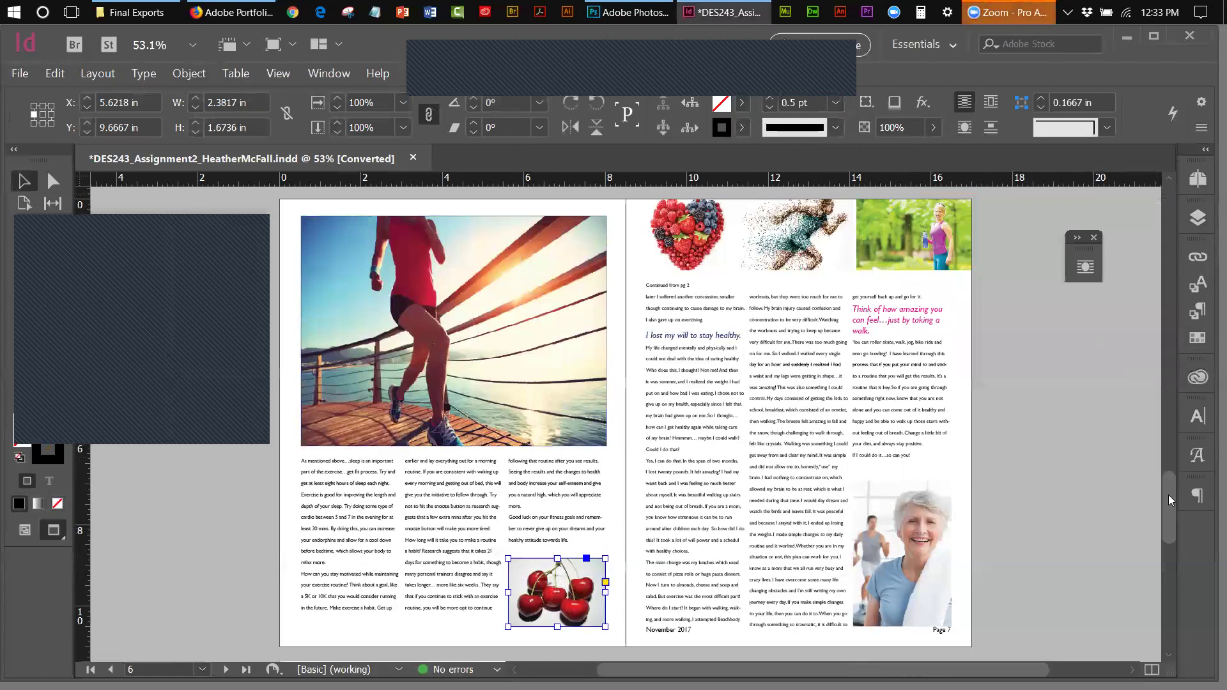
{"action": "left_click_drag", "start_coordinate": [1168, 495], "coordinate": [1169, 496]}
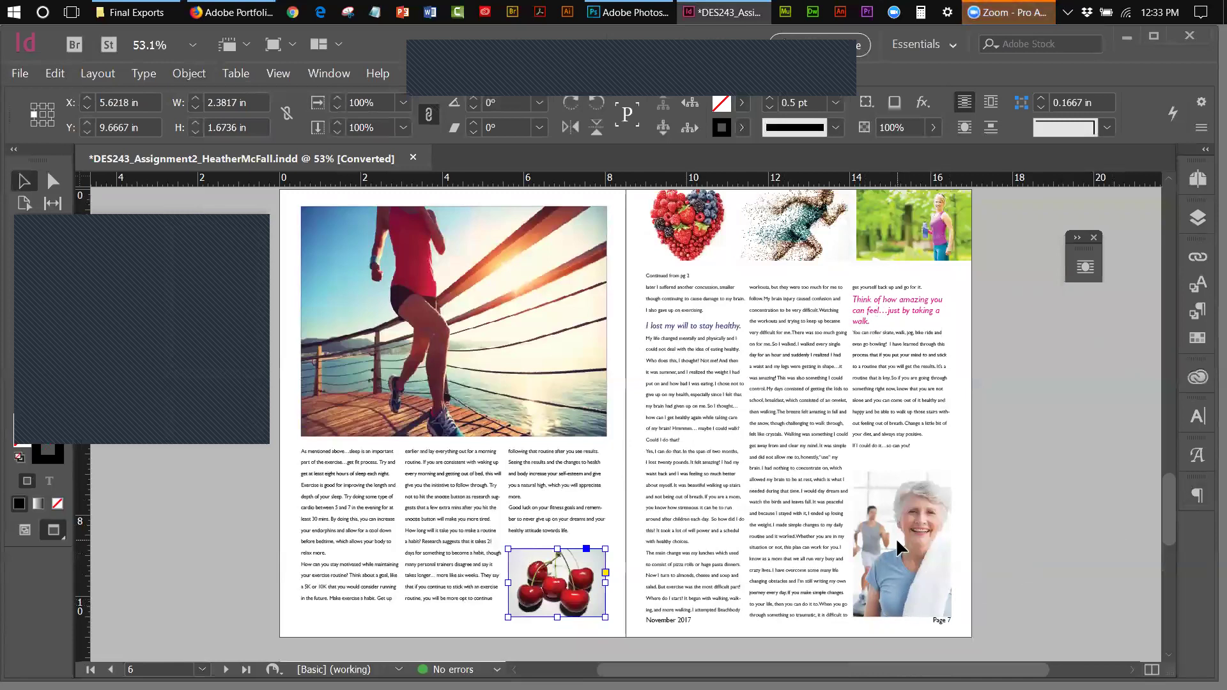
{"action": "key", "text": "ctrl+shift+a"}
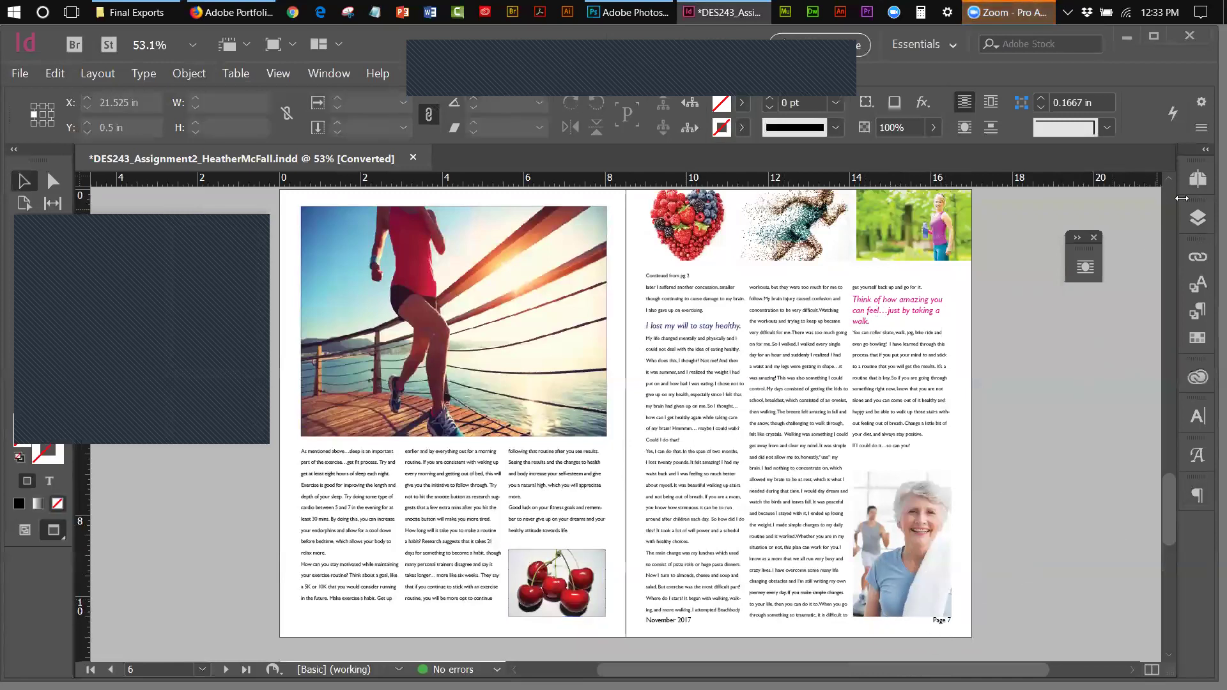
- Unlock the text layer and move the older woman's photo on page 7 from the text layer to the images layer
{"action": "left_click", "coordinate": [1197, 218]}
{"action": "left_click", "coordinate": [877, 256]}
{"action": "left_click", "coordinate": [896, 519]}
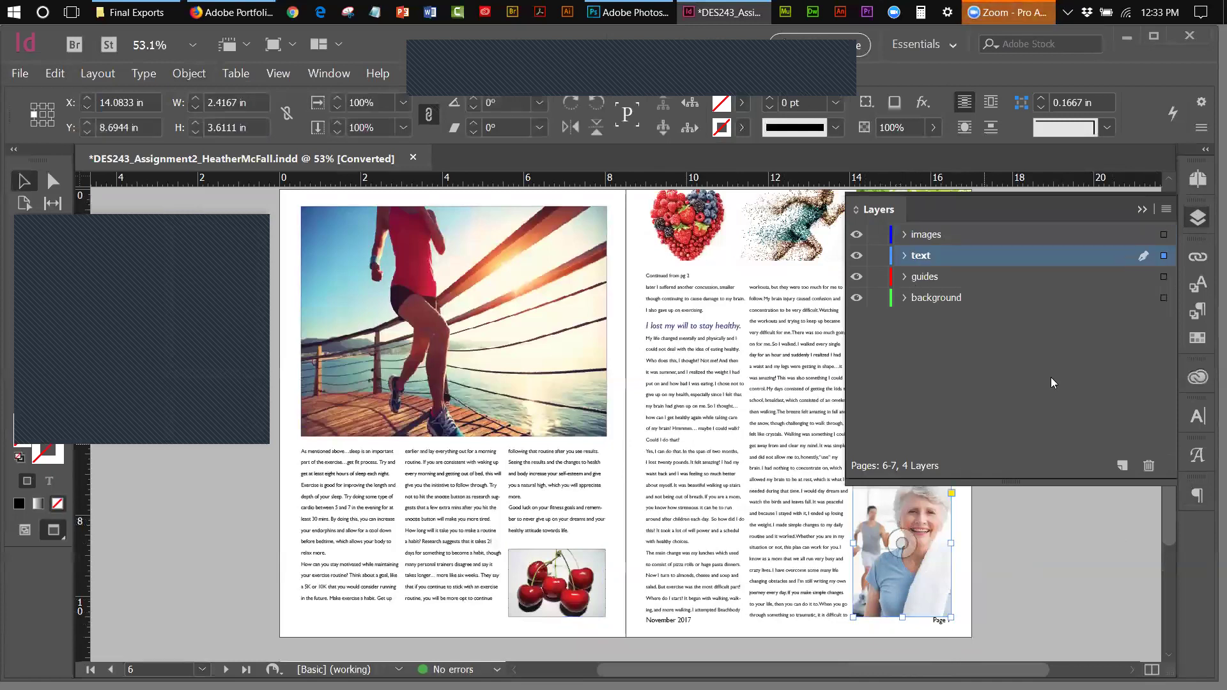
{"action": "left_click_drag", "start_coordinate": [1163, 257], "coordinate": [1163, 235]}
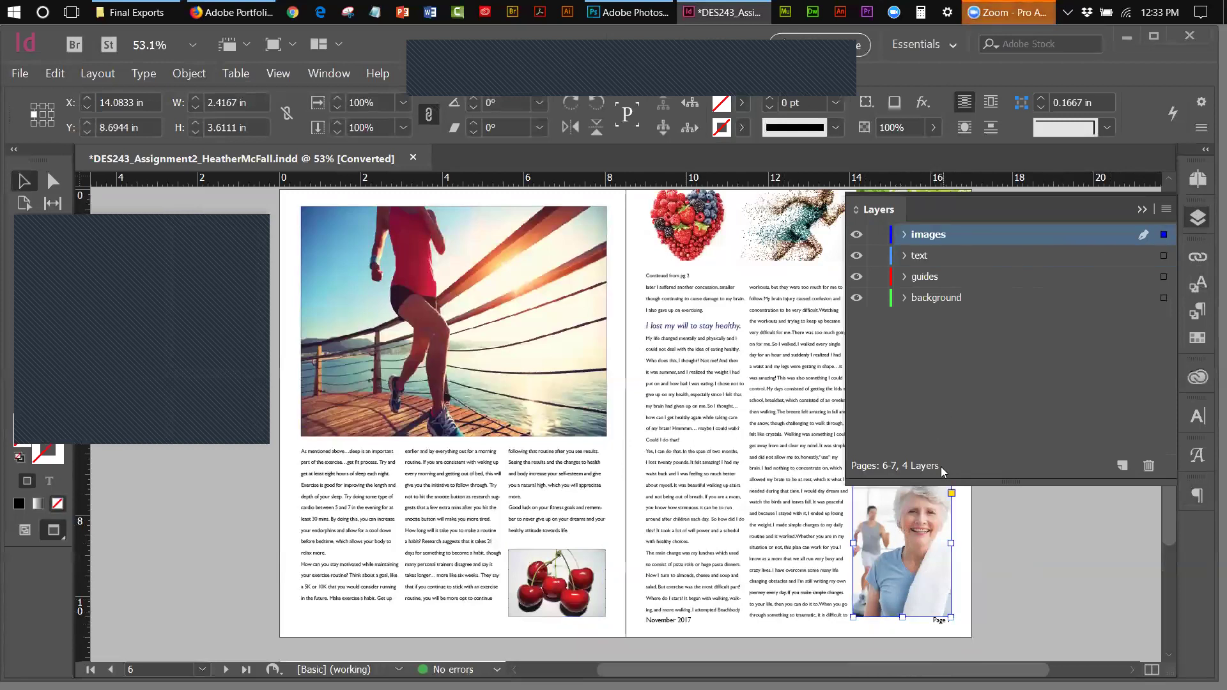
{"action": "left_click", "coordinate": [1142, 211]}
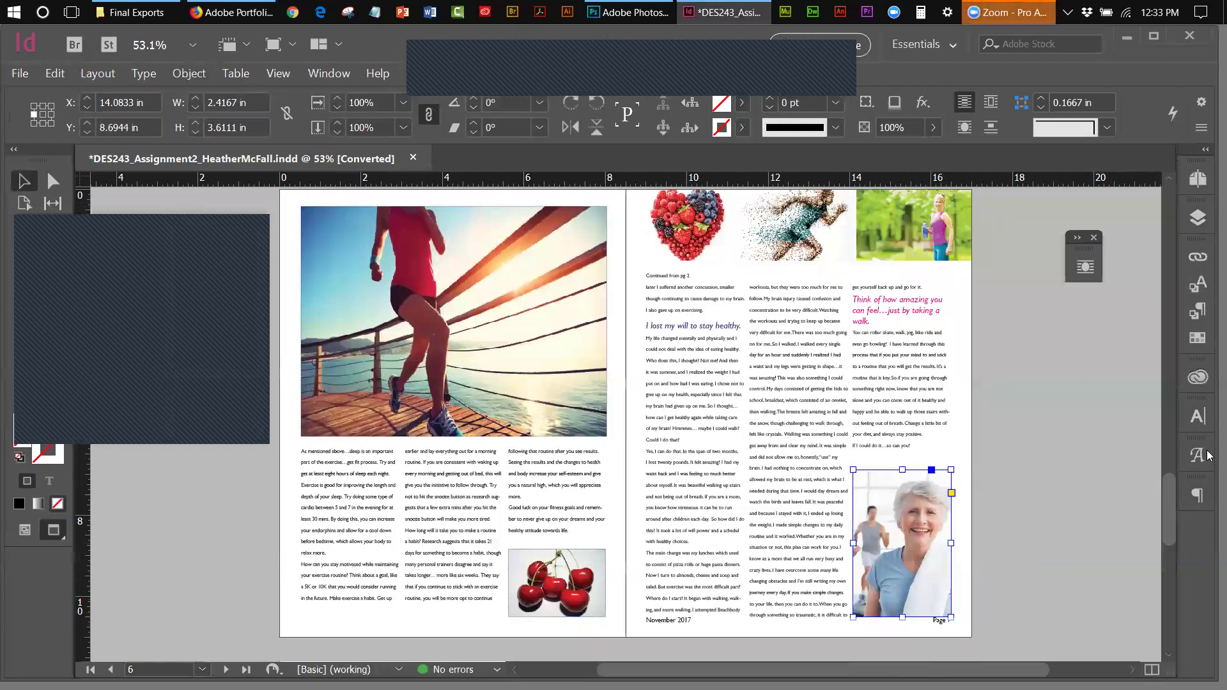
- Nudge the woman's photo on page 7 up to Y 8.375 in and extend its bottom edge to a frame height of 3.7917 in
{"action": "key", "text": "Up"}
{"action": "key", "text": "Up"}
{"action": "key", "text": "Up"}
{"action": "key", "text": "Up"}
{"action": "key", "text": "Up"}
{"action": "key", "text": "Up"}
{"action": "key", "text": "Up"}
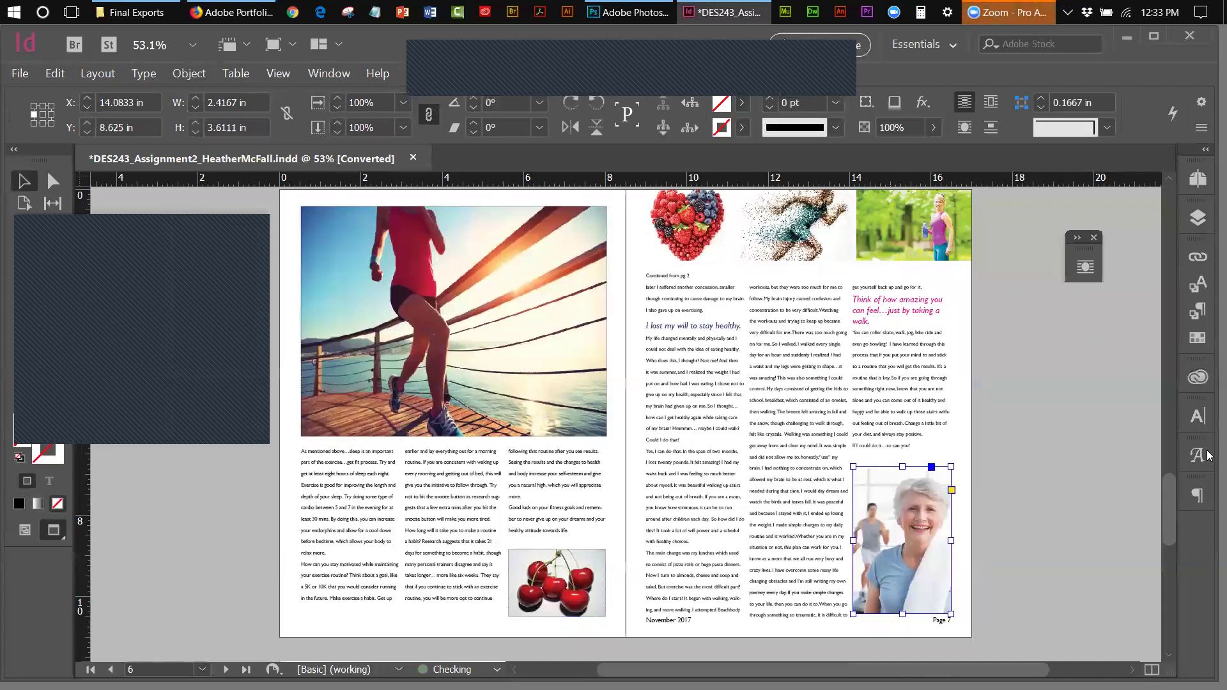
{"action": "key", "text": "Up"}
{"action": "key", "text": "Up"}
{"action": "key", "text": "Up"}
{"action": "key", "text": "Up"}
{"action": "key", "text": "Up"}
{"action": "key", "text": "Up"}
{"action": "key", "text": "Up"}
{"action": "key", "text": "Up"}
{"action": "key", "text": "Up"}
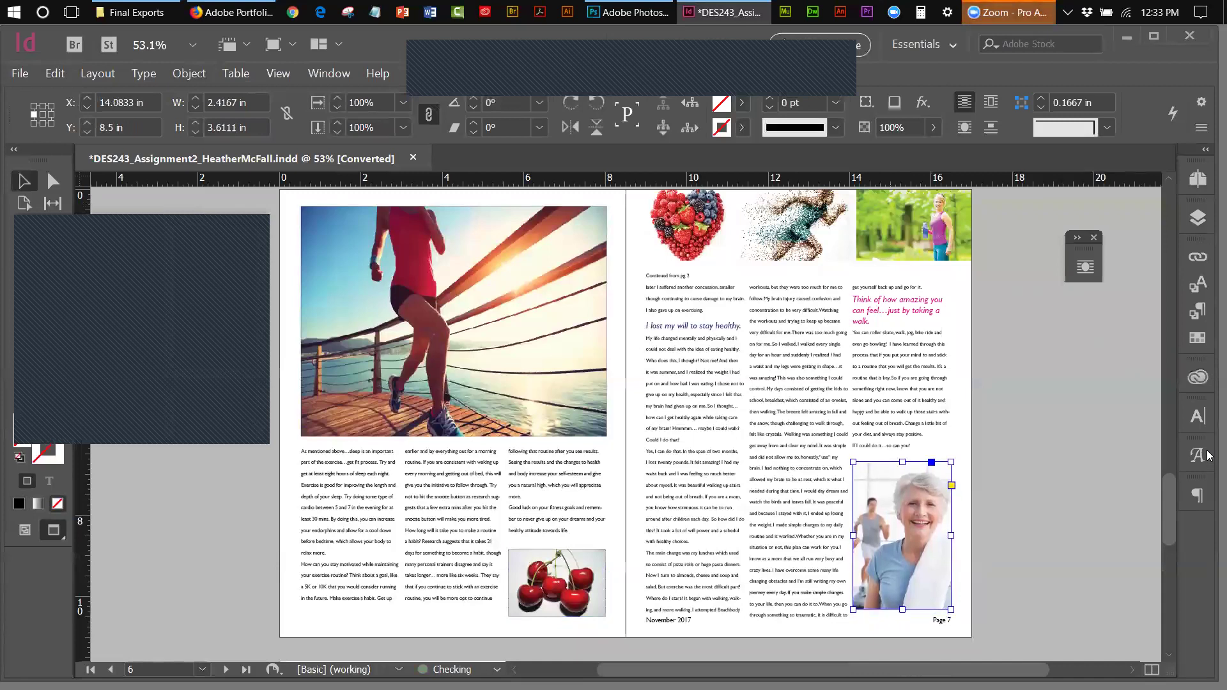
{"action": "key", "text": "Up"}
{"action": "key", "text": "Up"}
{"action": "key", "text": "Up"}
{"action": "key", "text": "Up"}
{"action": "key", "text": "Up"}
{"action": "key", "text": "Up"}
{"action": "key", "text": "Up"}
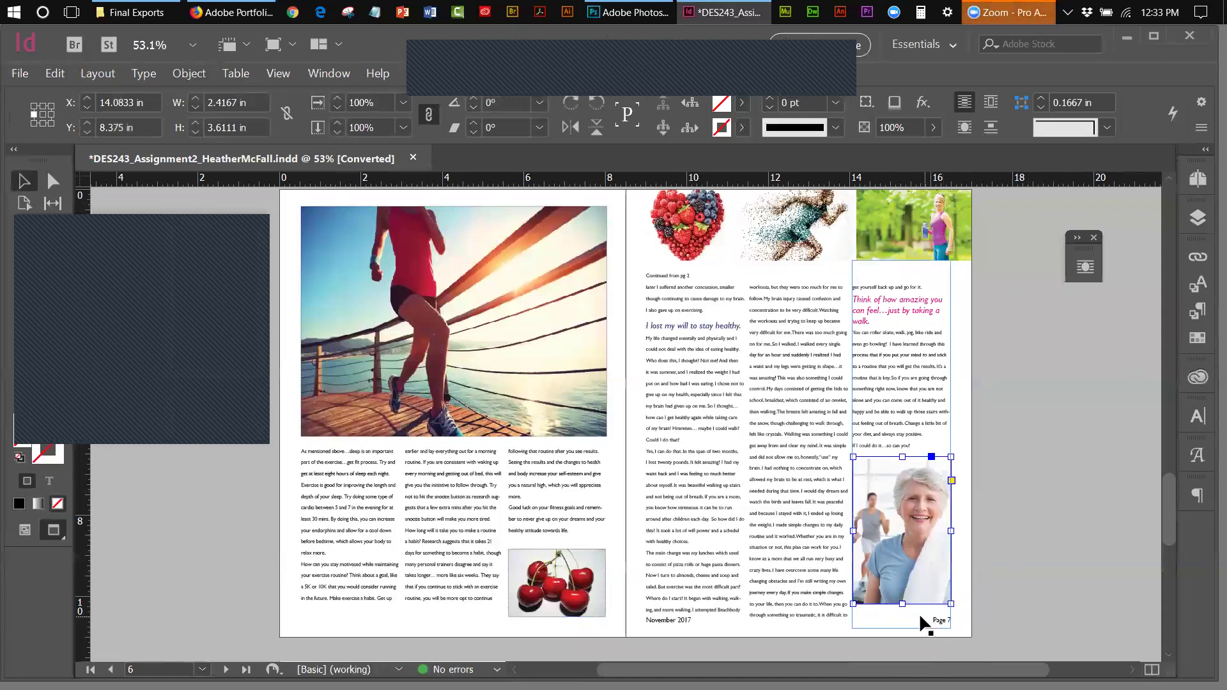
{"action": "left_click_drag", "start_coordinate": [904, 605], "coordinate": [909, 612]}
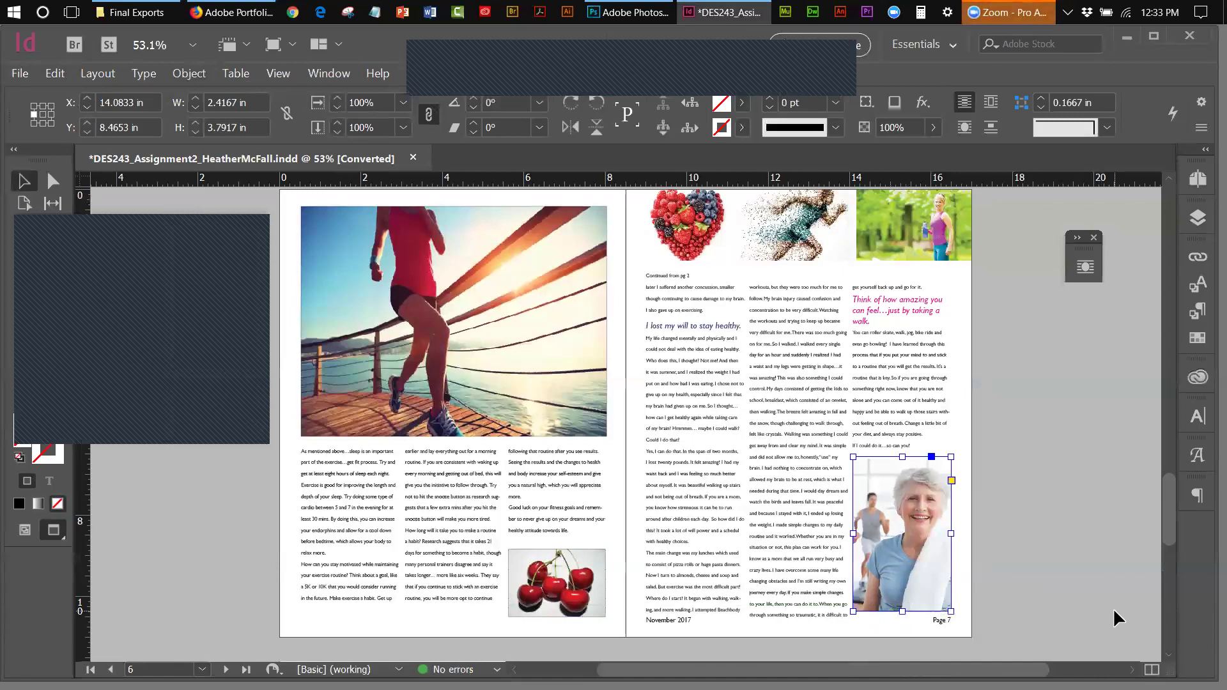
- Give the woman's photo on page 7 a black 0.5 pt stroke, deselect it, and return to the page 2–3 spread
{"action": "left_click", "coordinate": [741, 128]}
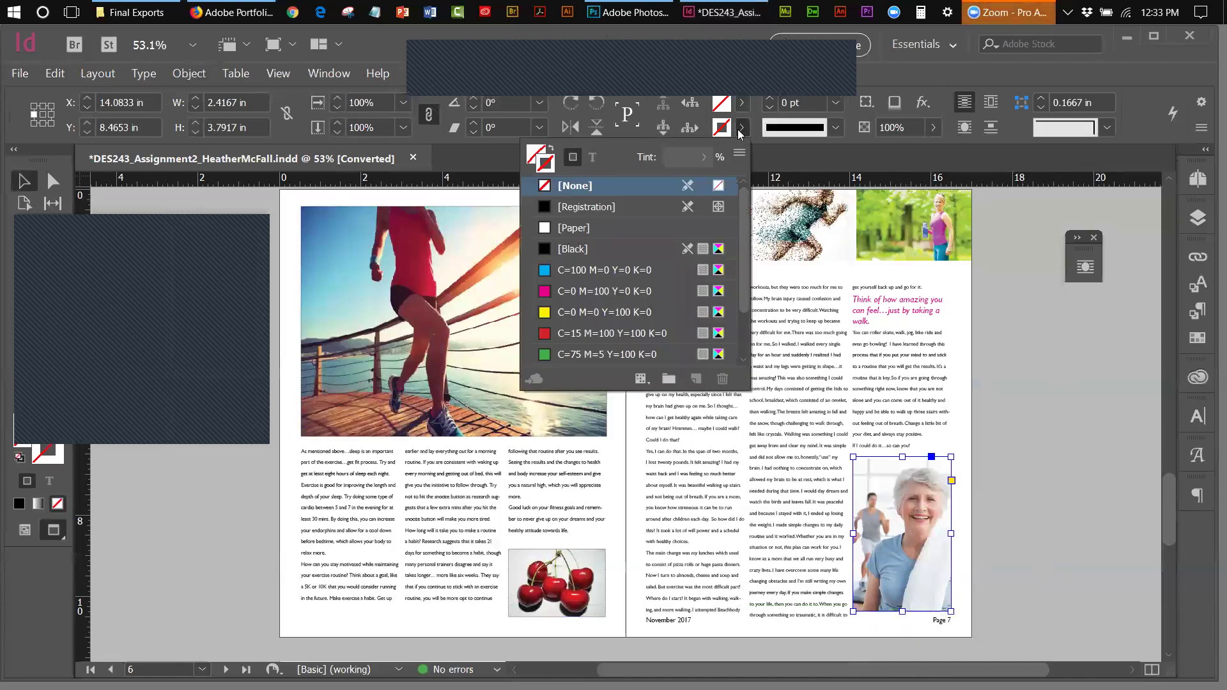
{"action": "left_click", "coordinate": [584, 252]}
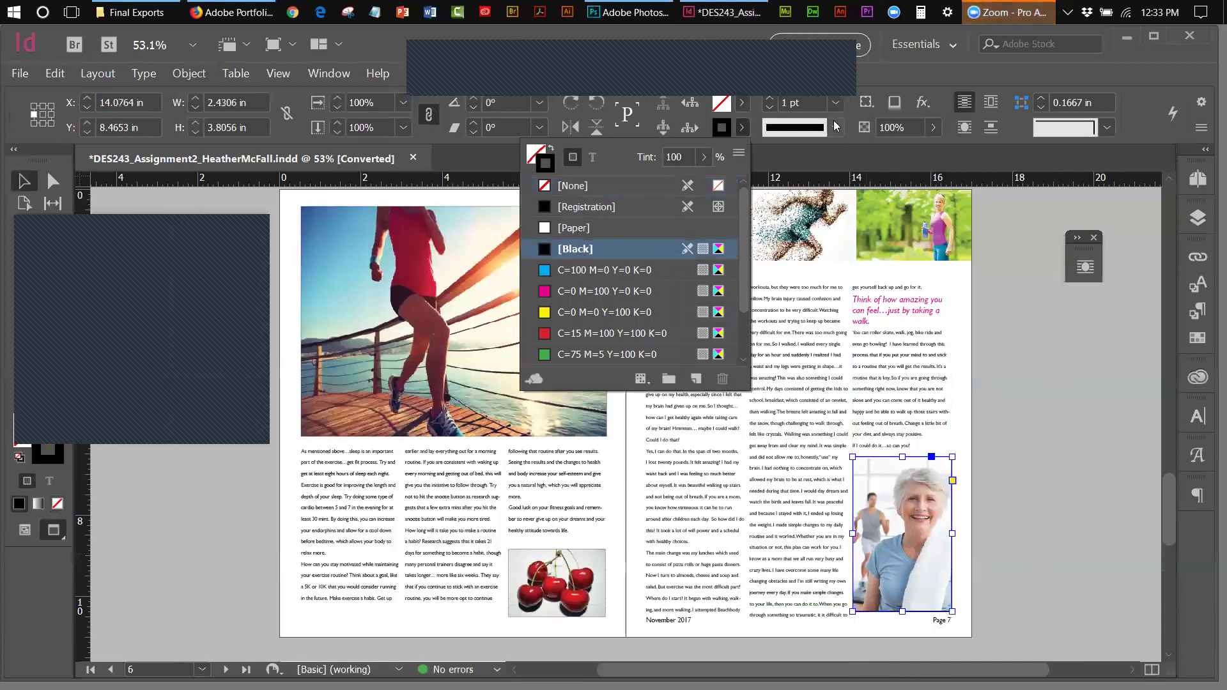
{"action": "left_click", "coordinate": [835, 102]}
{"action": "left_click", "coordinate": [810, 165]}
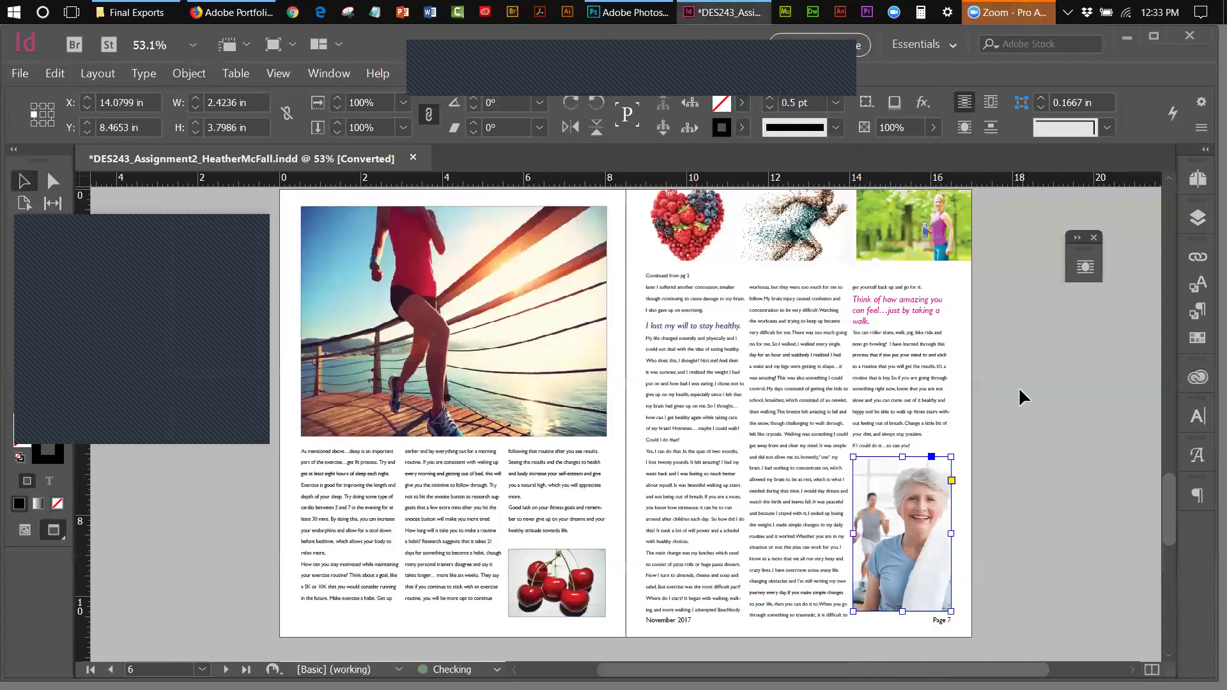
{"action": "left_click", "coordinate": [1023, 390]}
{"action": "left_click_drag", "start_coordinate": [1170, 496], "coordinate": [1206, 320]}
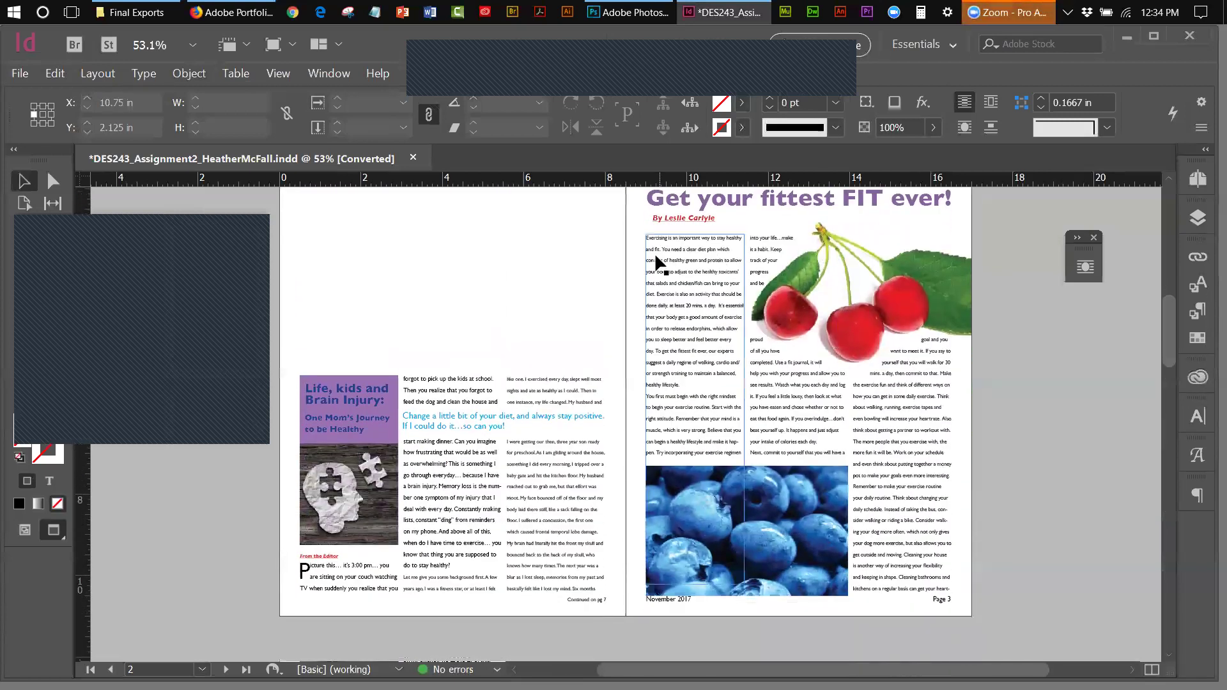
- Close the current magazine document without saving its changes
{"action": "left_click", "coordinate": [413, 158]}
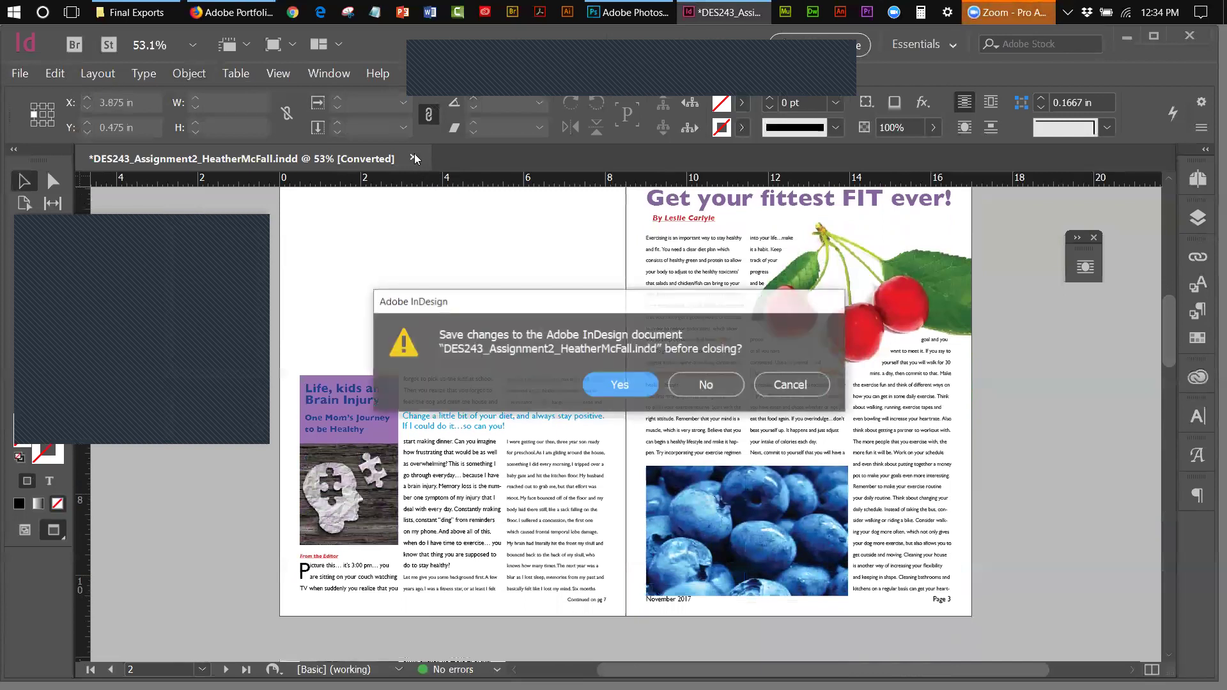
{"action": "left_click", "coordinate": [697, 392]}
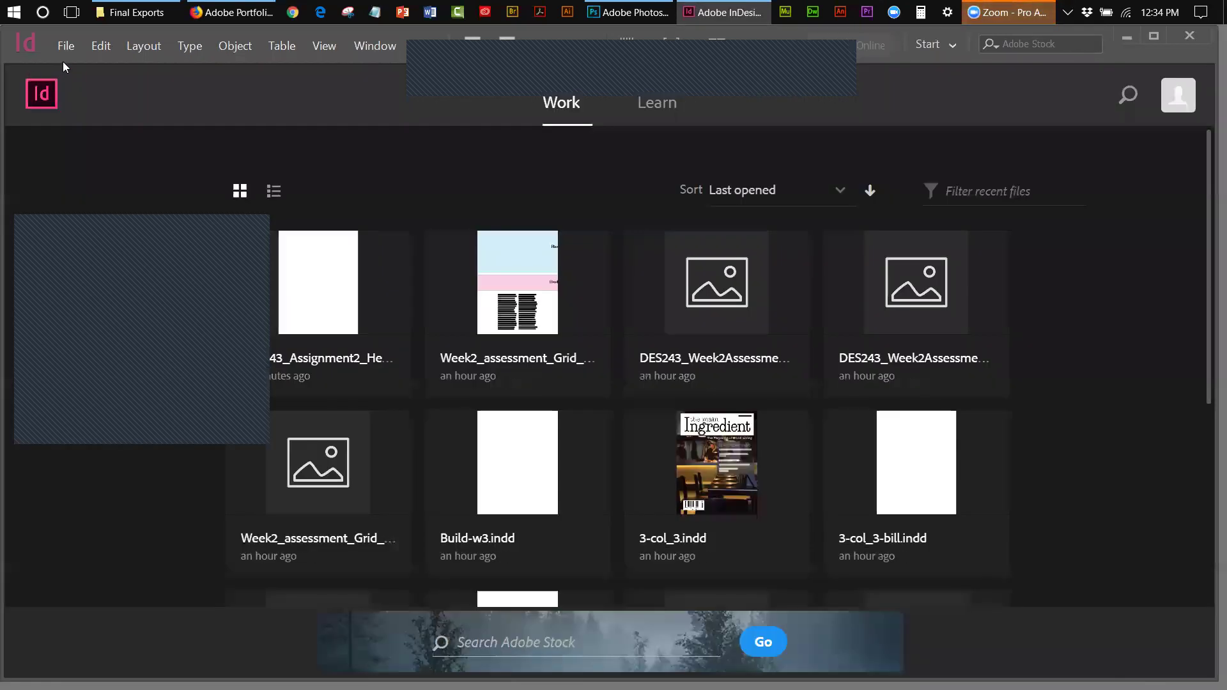
- Open the DES243 Assignment1 InDesign document from the student's Week3Assignment folder in Critique, updating its modified links and leaving the missing font substituted
{"action": "left_click", "coordinate": [63, 52]}
{"action": "left_click", "coordinate": [71, 79]}
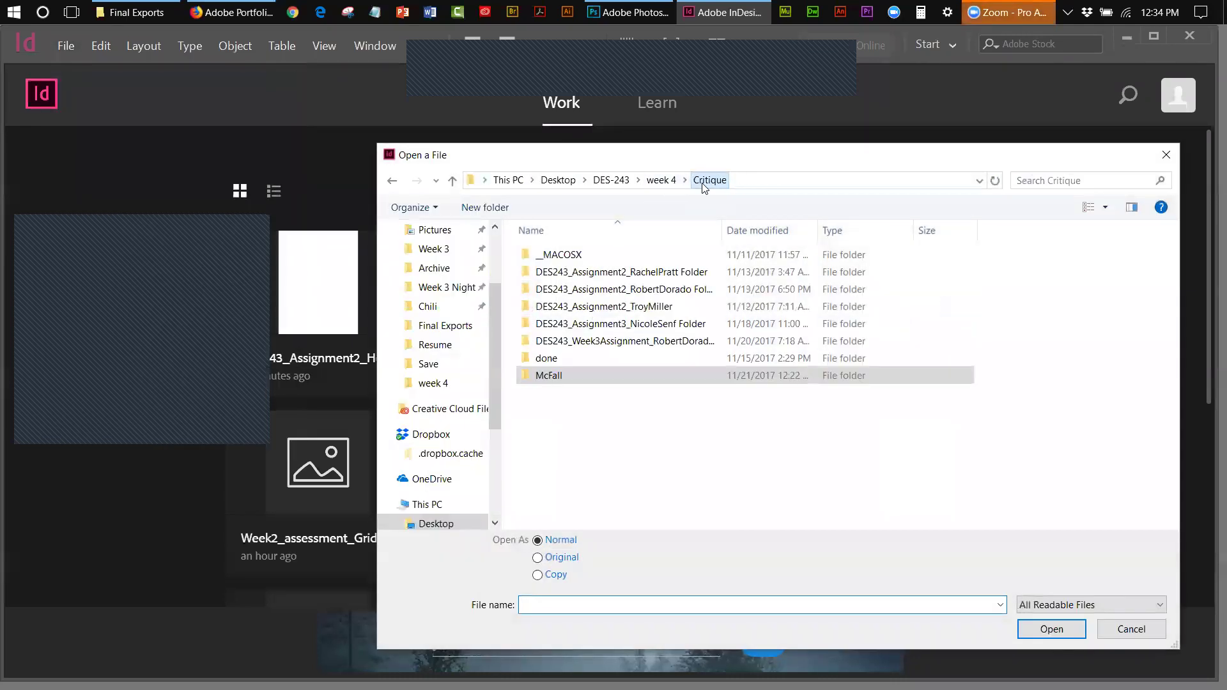
{"action": "double_click", "coordinate": [629, 342]}
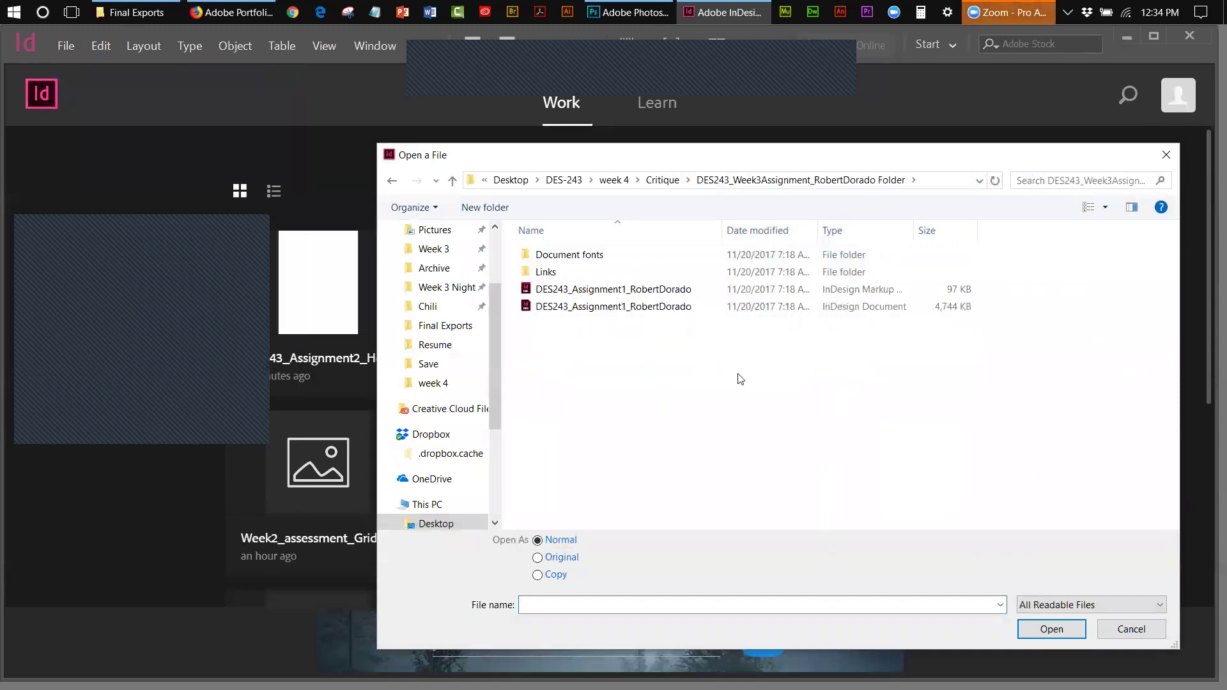
{"action": "left_click", "coordinate": [661, 308]}
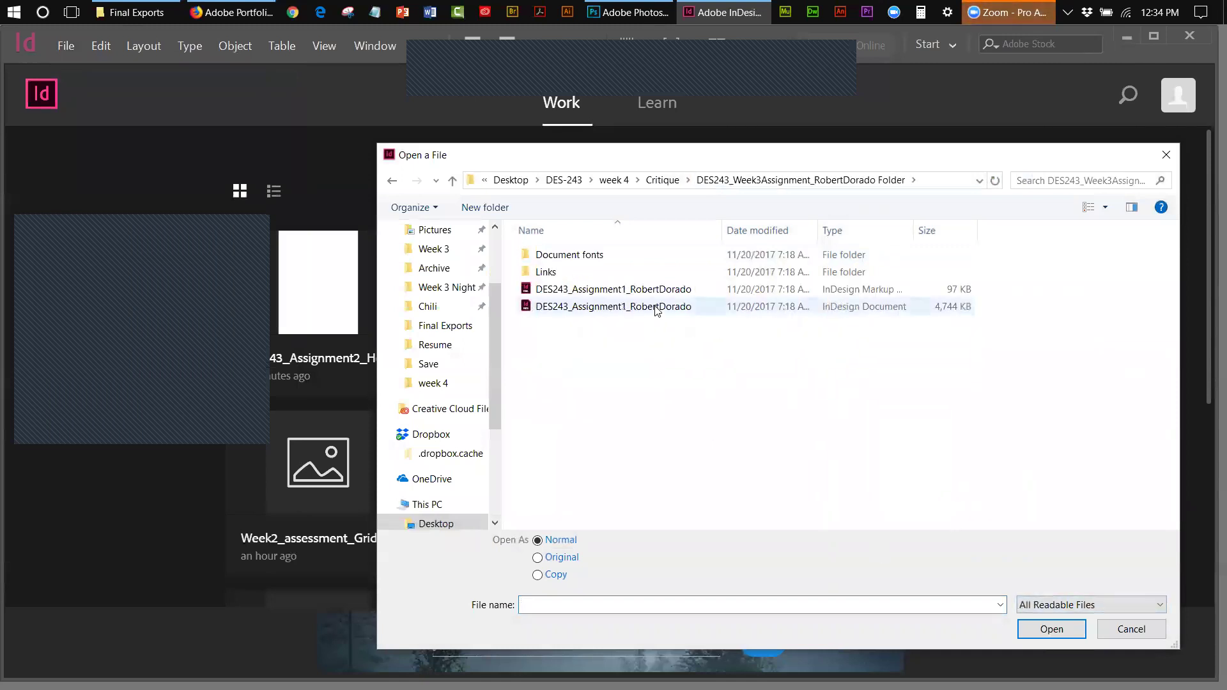
{"action": "left_click", "coordinate": [1047, 630]}
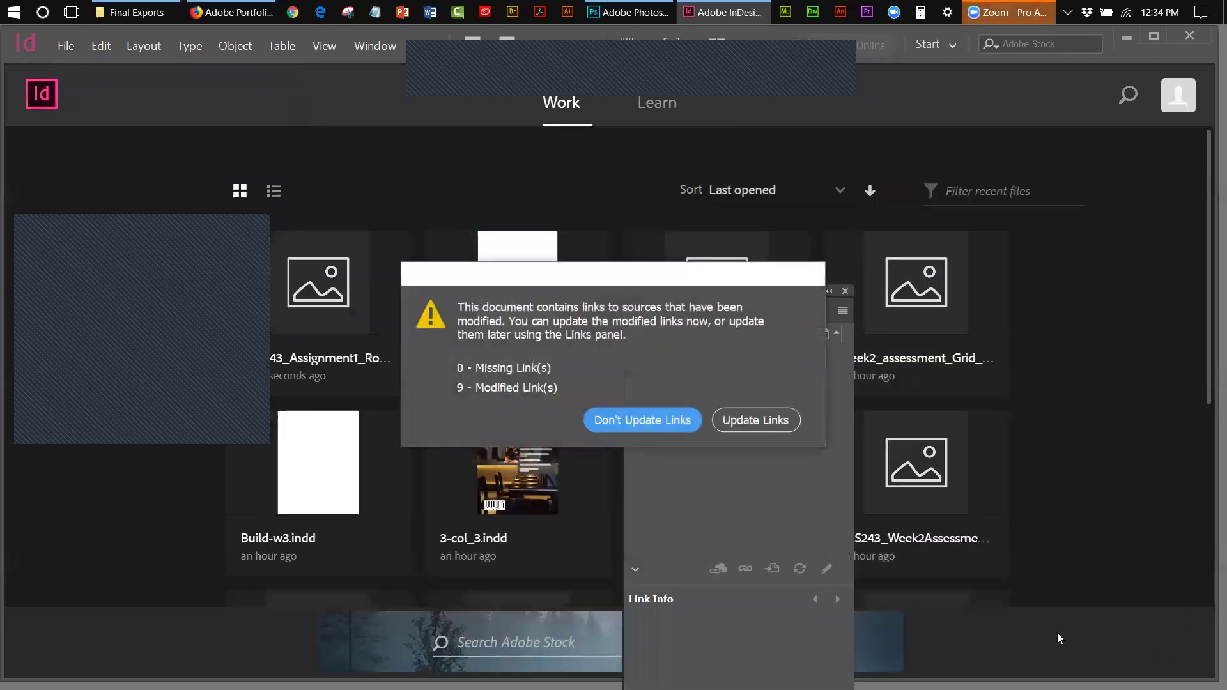
{"action": "left_click", "coordinate": [735, 429]}
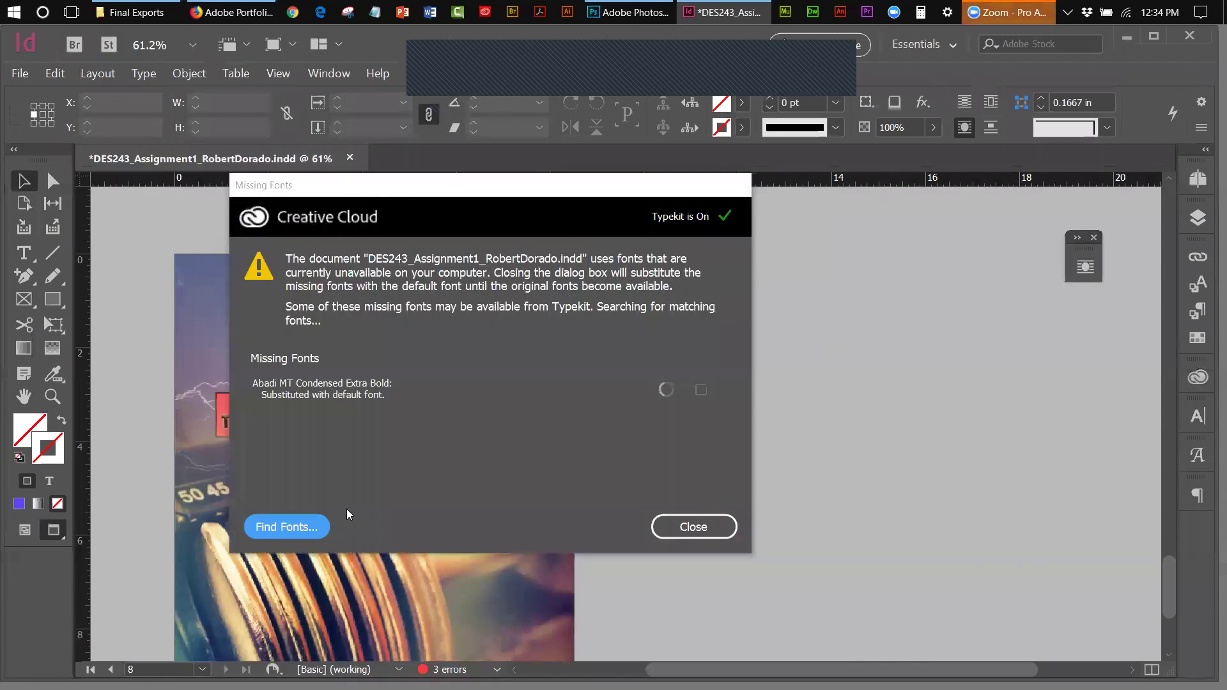
{"action": "left_click", "coordinate": [690, 527]}
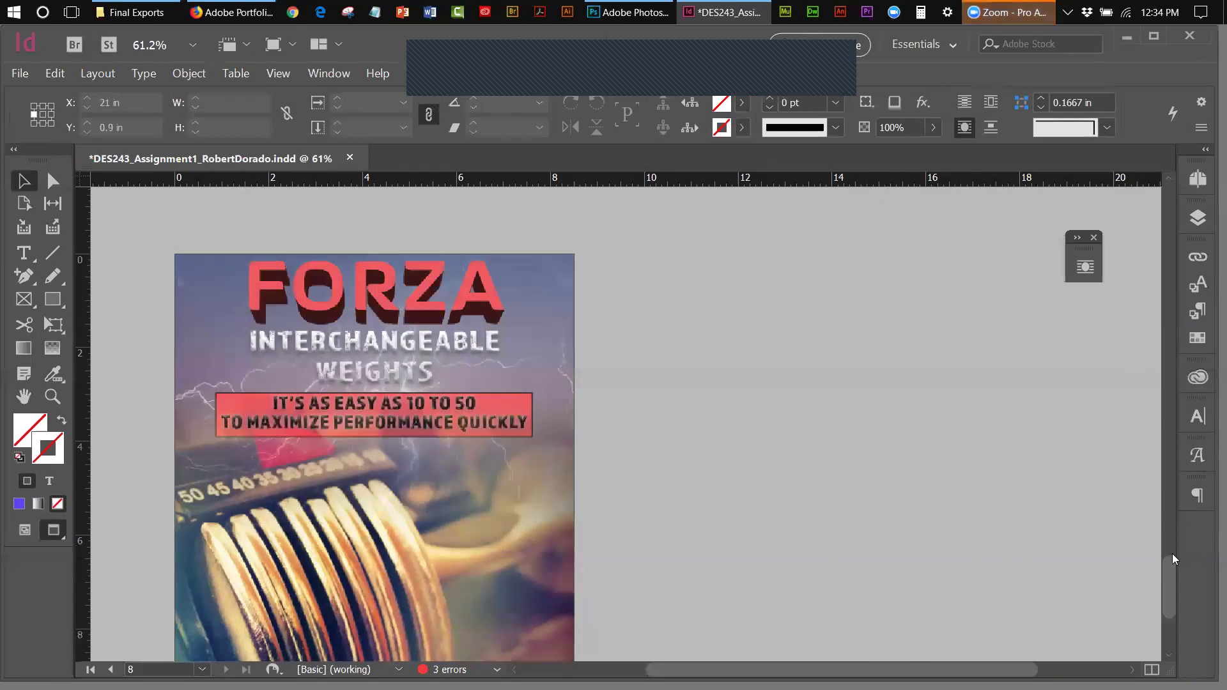
- Go to page 8 and examine the FORZA back-cover ad, from its title to the product info line at the foot
{"action": "left_click", "coordinate": [1197, 178]}
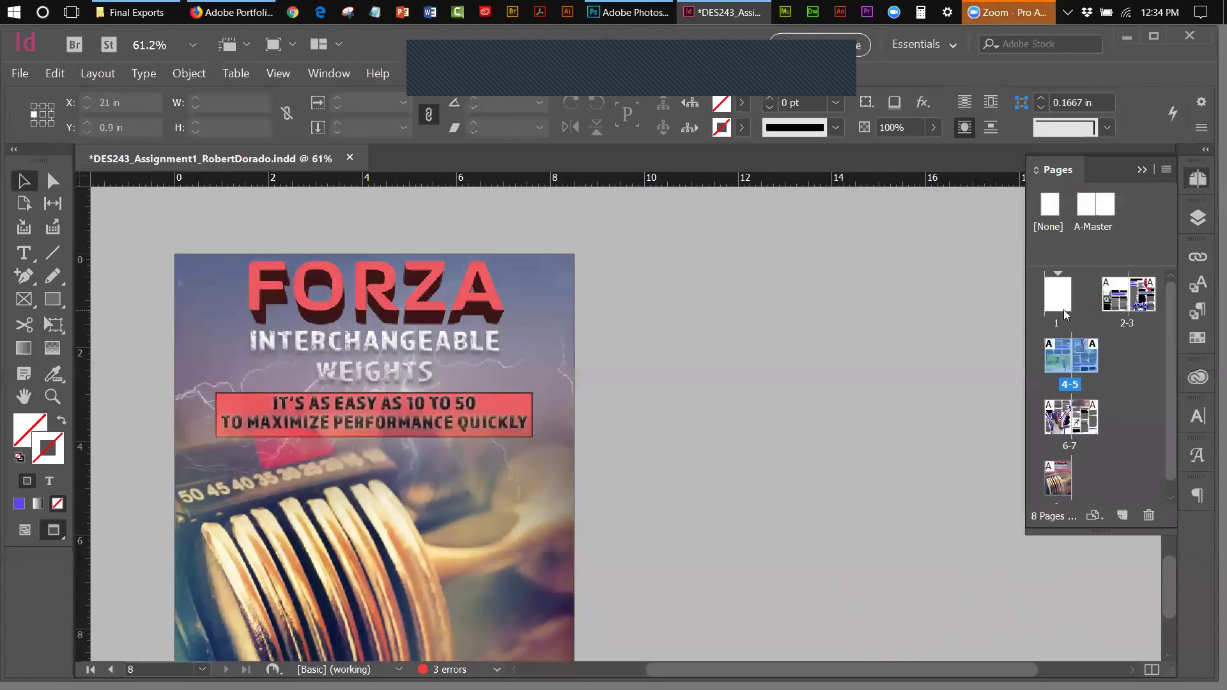
{"action": "left_click", "coordinate": [1060, 478]}
{"action": "double_click", "coordinate": [1059, 472]}
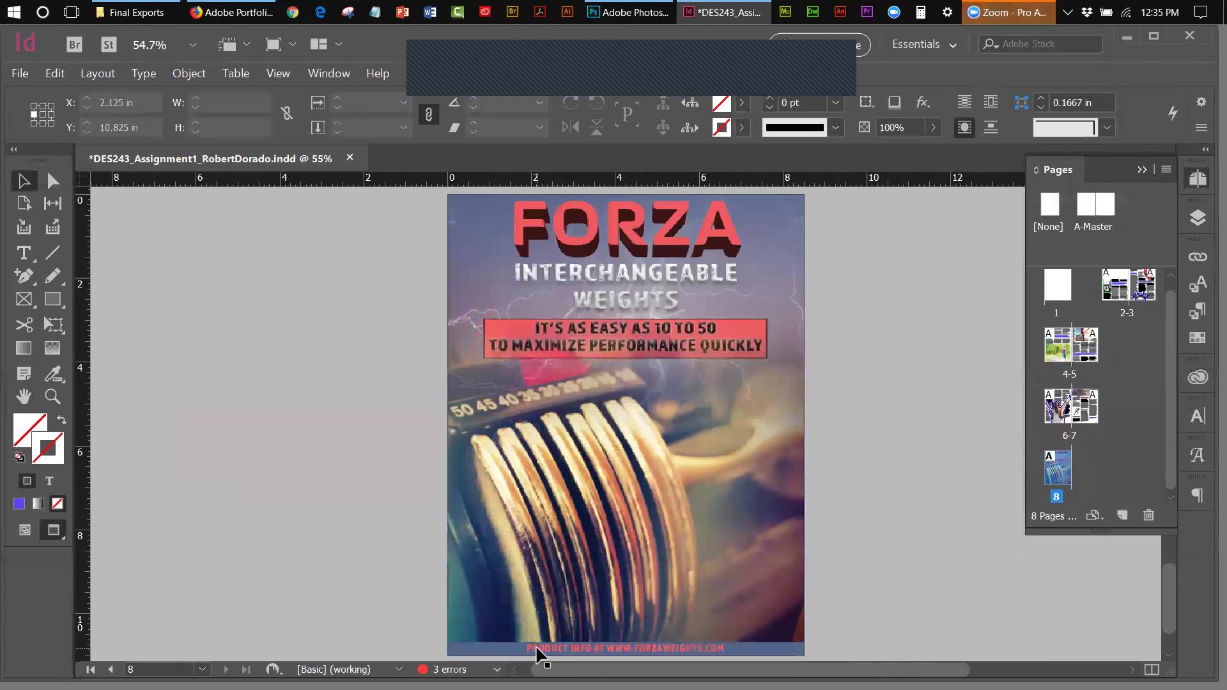
{"action": "left_click", "coordinate": [518, 649]}
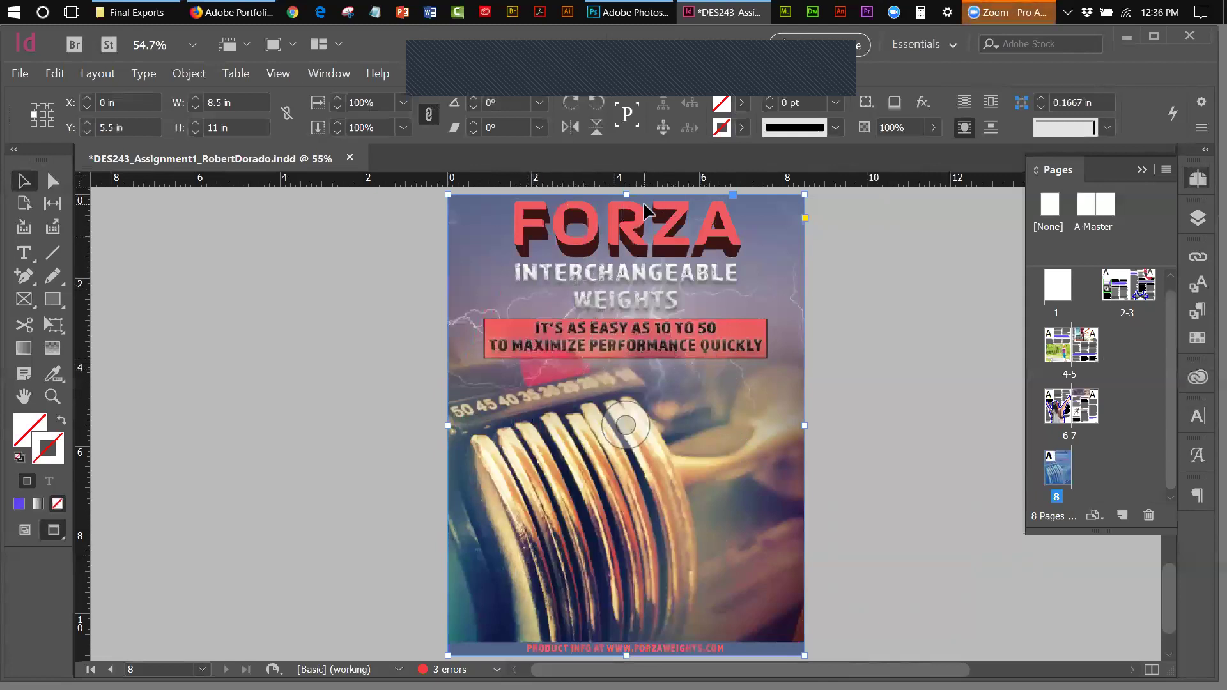
- On the page 2–3 spread, set the whole "Life, Kids and Brain Injury" headline to 20 pt
{"action": "double_click", "coordinate": [1115, 293]}
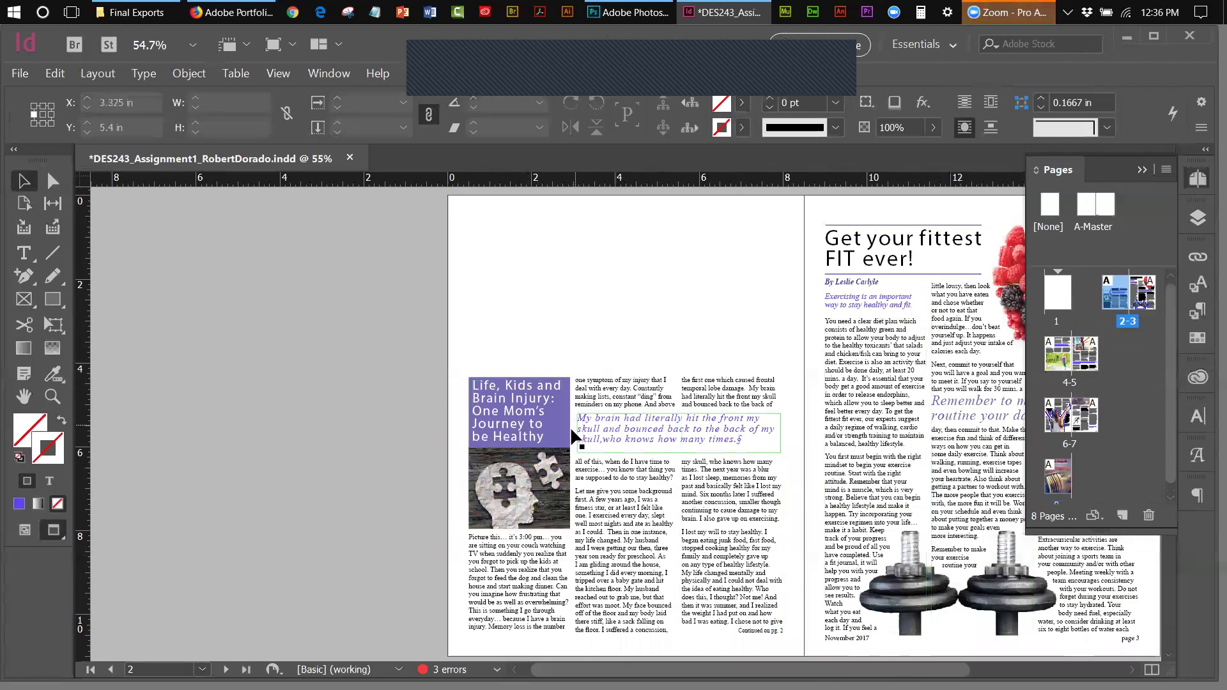
{"action": "left_click", "coordinate": [547, 425]}
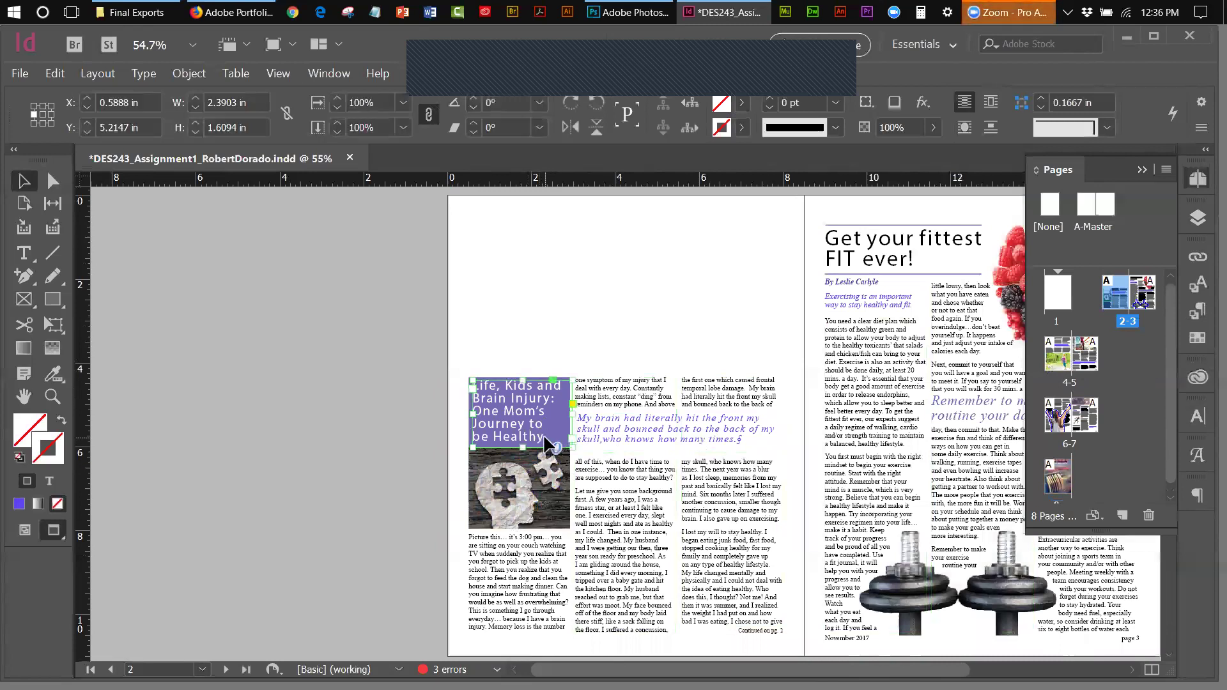
{"action": "double_click", "coordinate": [551, 437]}
{"action": "mouse_move", "coordinate": [551, 437]}
{"action": "left_mouse_down"}
{"action": "mouse_move", "coordinate": [486, 412]}
{"action": "mouse_move", "coordinate": [476, 383]}
{"action": "left_mouse_up"}
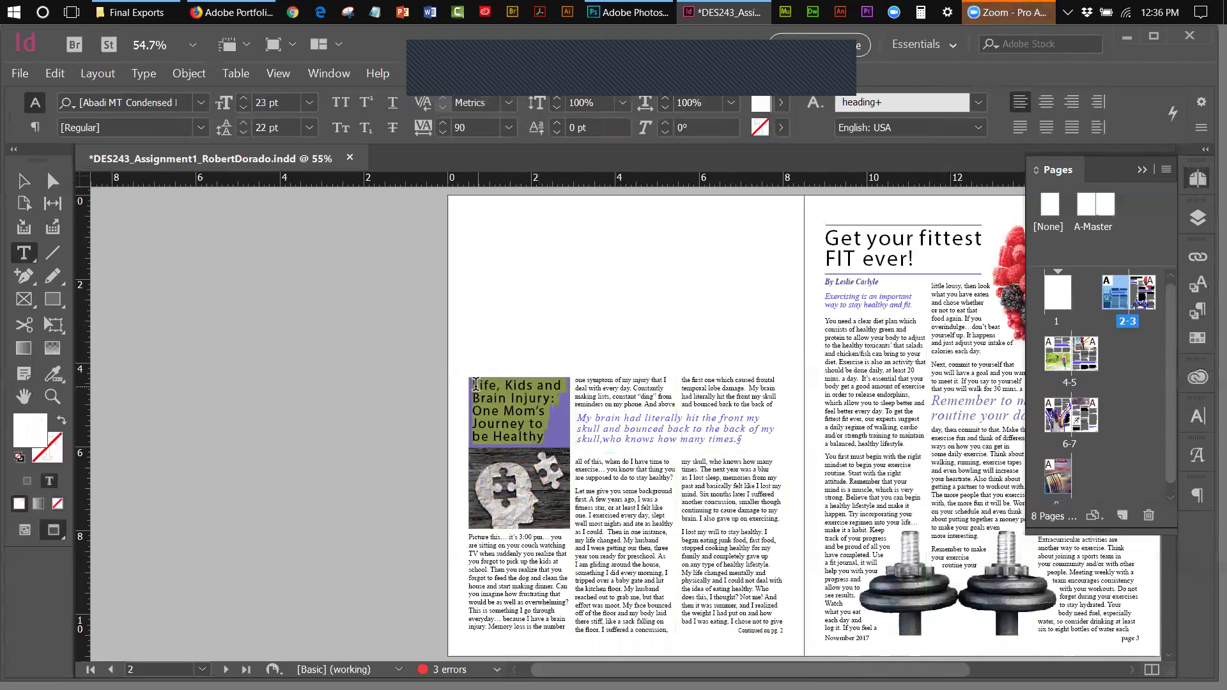
{"action": "left_click", "coordinate": [308, 103]}
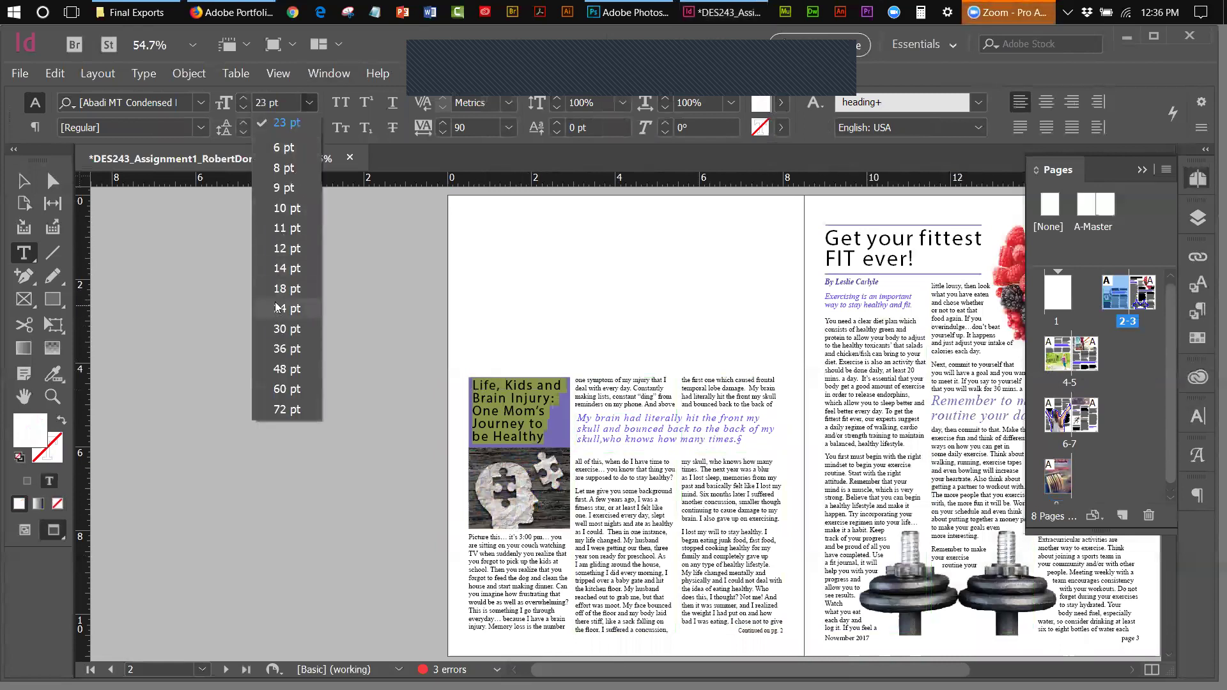
{"action": "left_click", "coordinate": [243, 110]}
{"action": "left_click", "coordinate": [242, 110]}
{"action": "left_click", "coordinate": [242, 110]}
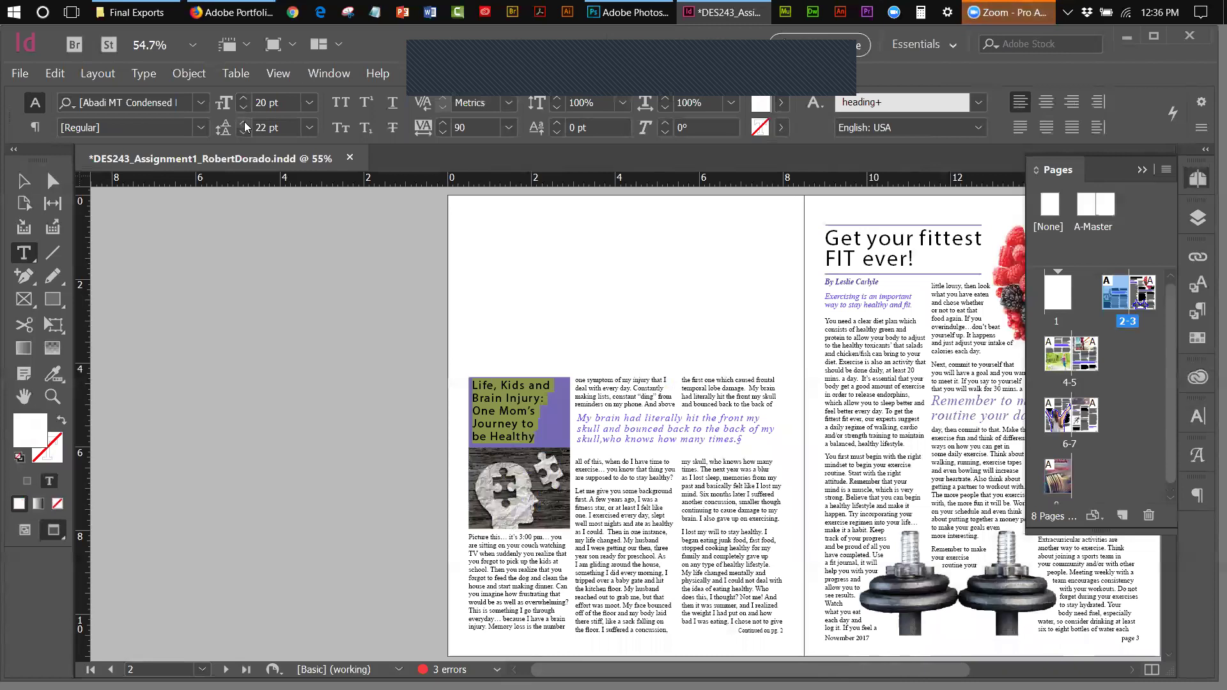
- Try tracking values of 0 and 25 on the headline, settle on 50, and deselect the text
{"action": "left_click", "coordinate": [509, 128]}
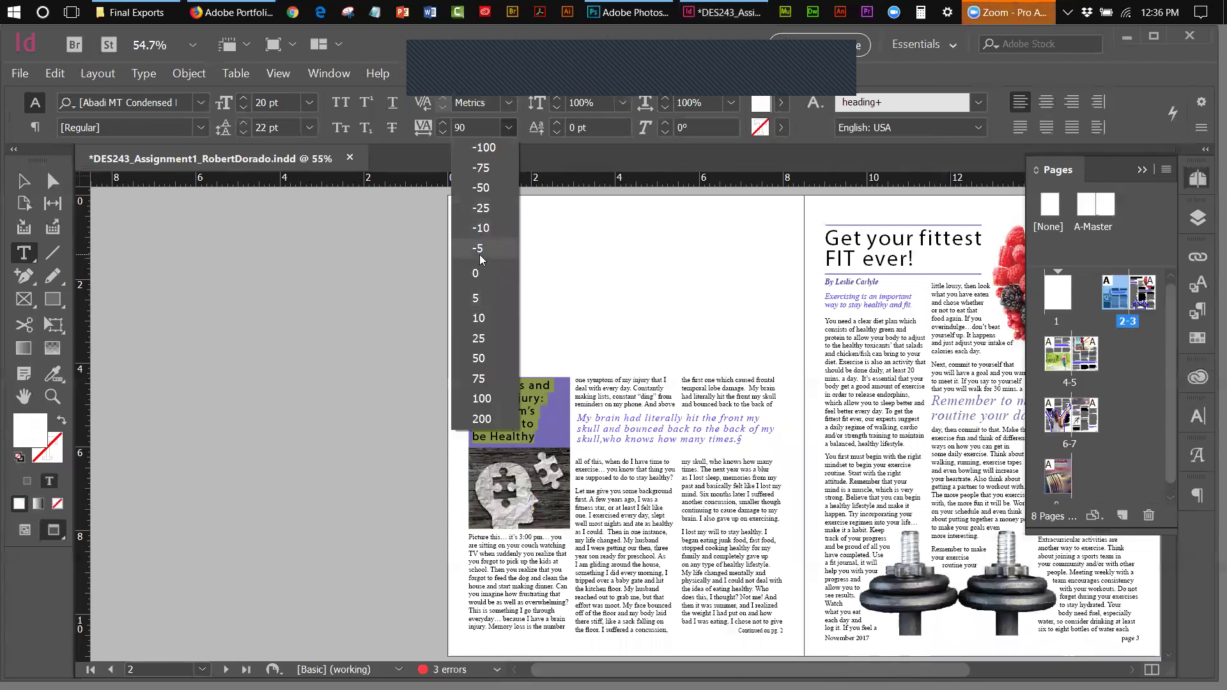
{"action": "left_click", "coordinate": [478, 273]}
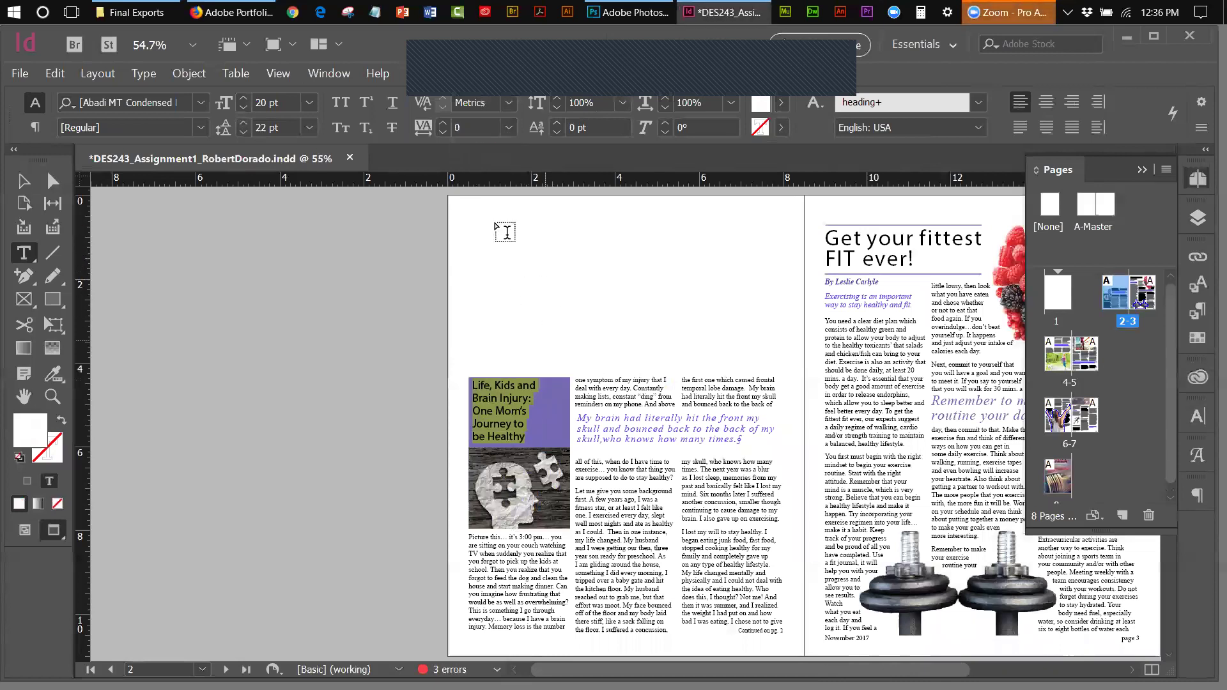
{"action": "left_click", "coordinate": [509, 128]}
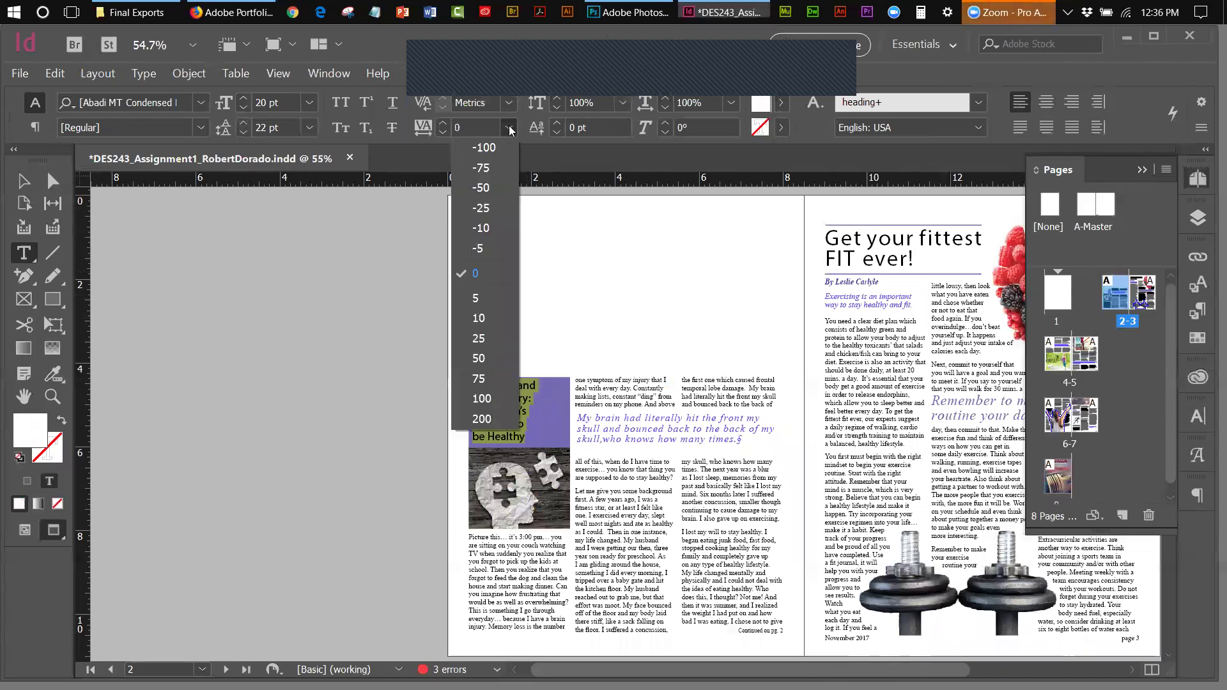
{"action": "left_click", "coordinate": [484, 339]}
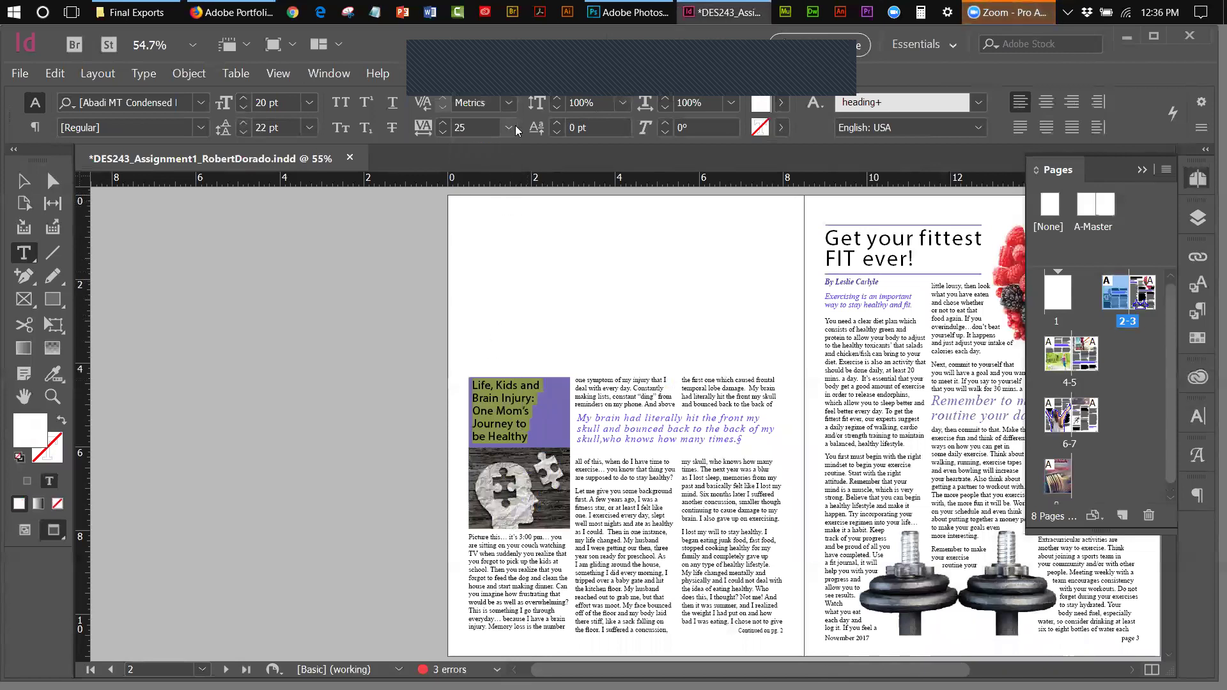
{"action": "left_click", "coordinate": [510, 127]}
{"action": "left_click", "coordinate": [484, 358]}
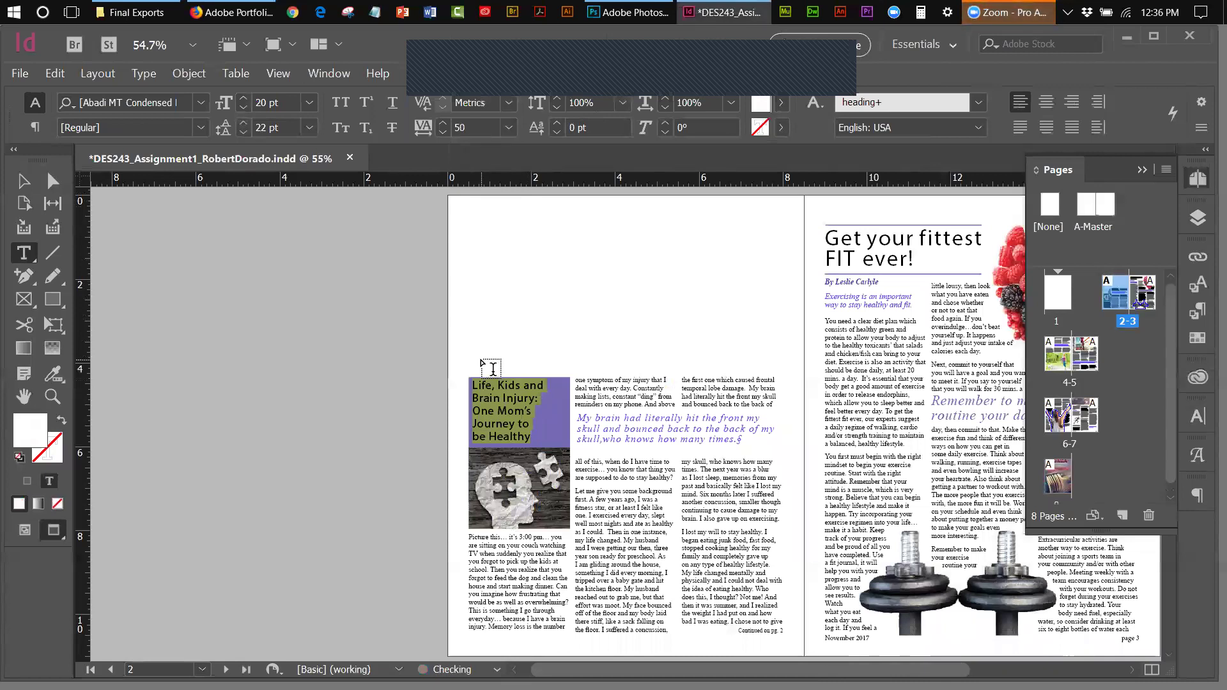
{"action": "left_click", "coordinate": [25, 181]}
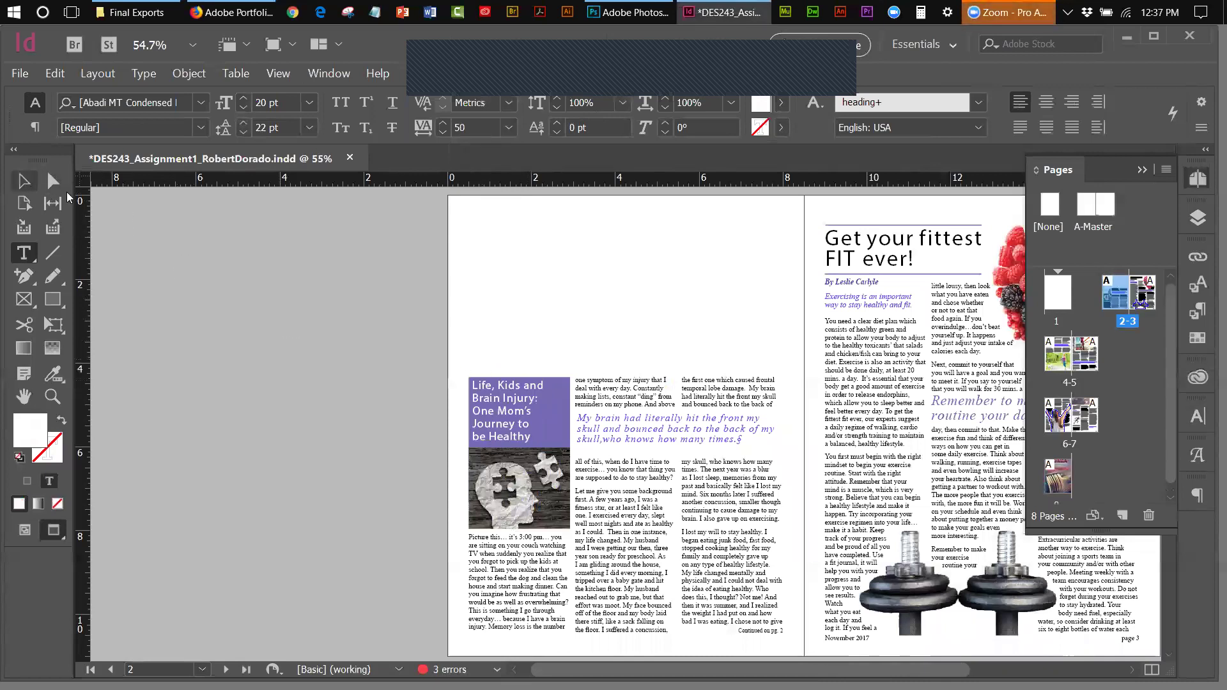
{"action": "left_click", "coordinate": [149, 220]}
- Nudge the headline's text frame down and right within its purple box to X 0.6722 in, Y 5.2564 in, and deselect it
{"action": "left_click", "coordinate": [501, 422]}
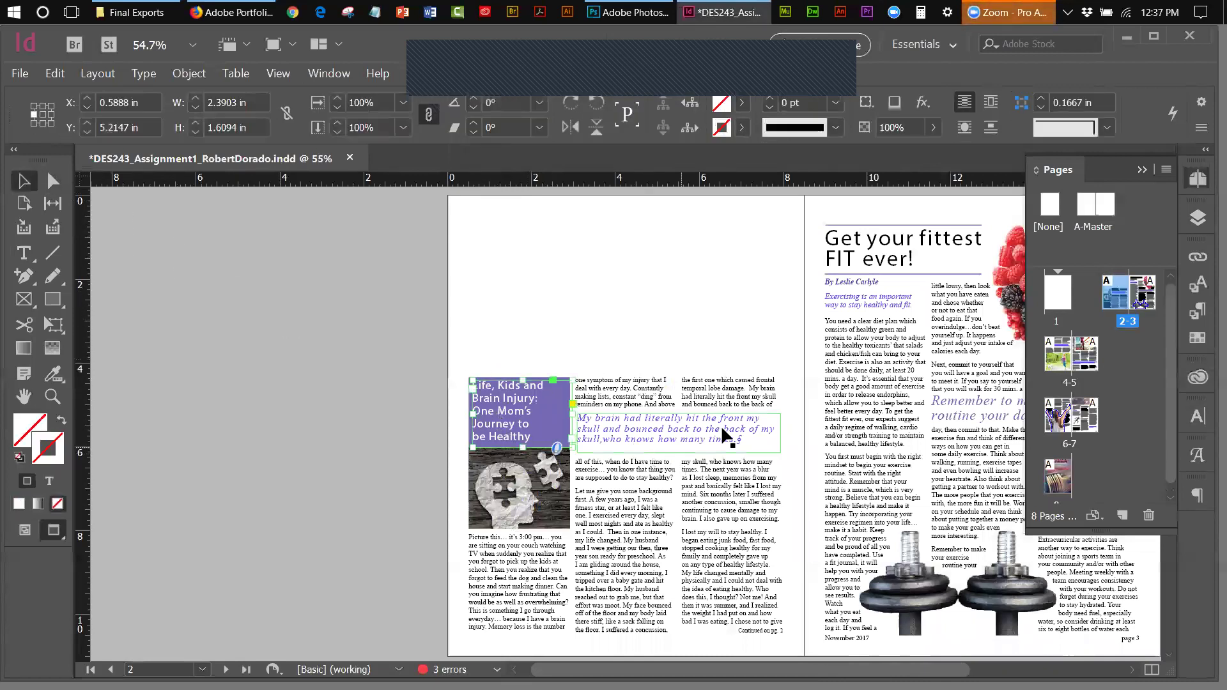
{"action": "key", "text": "Down"}
{"action": "key", "text": "Down"}
{"action": "key", "text": "Down"}
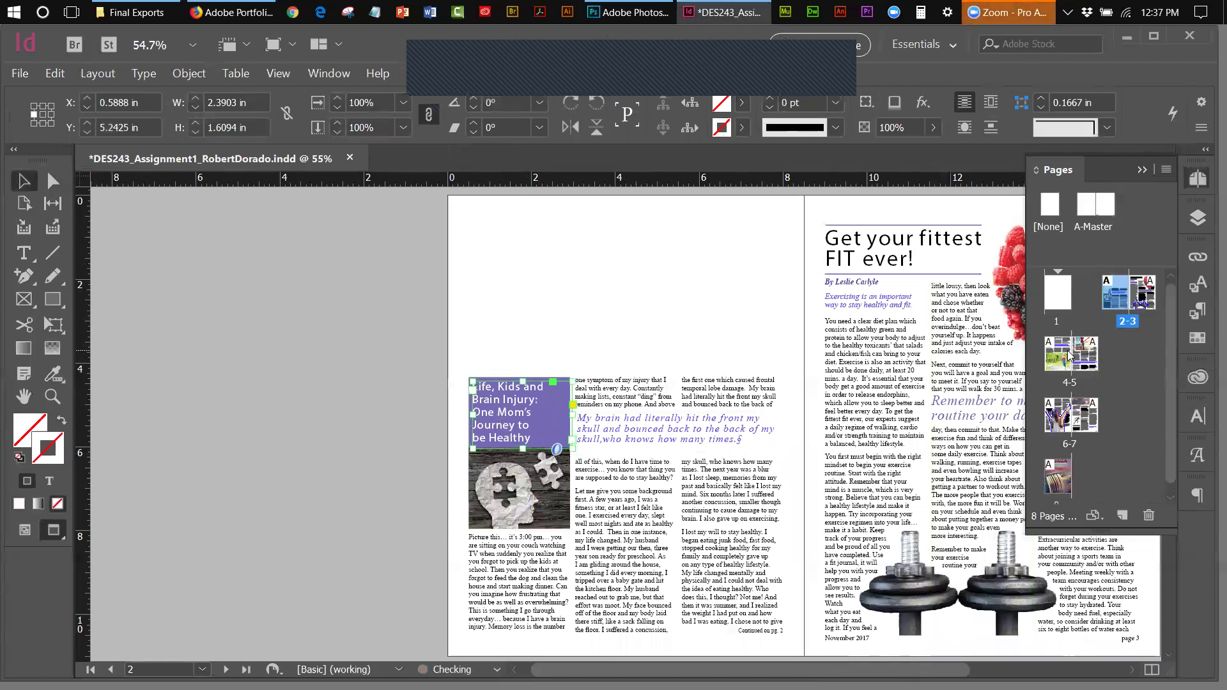
{"action": "key", "text": "Right"}
{"action": "key", "text": "Right"}
{"action": "key", "text": "Right"}
{"action": "key", "text": "Right"}
{"action": "key", "text": "Right"}
{"action": "key", "text": "Right"}
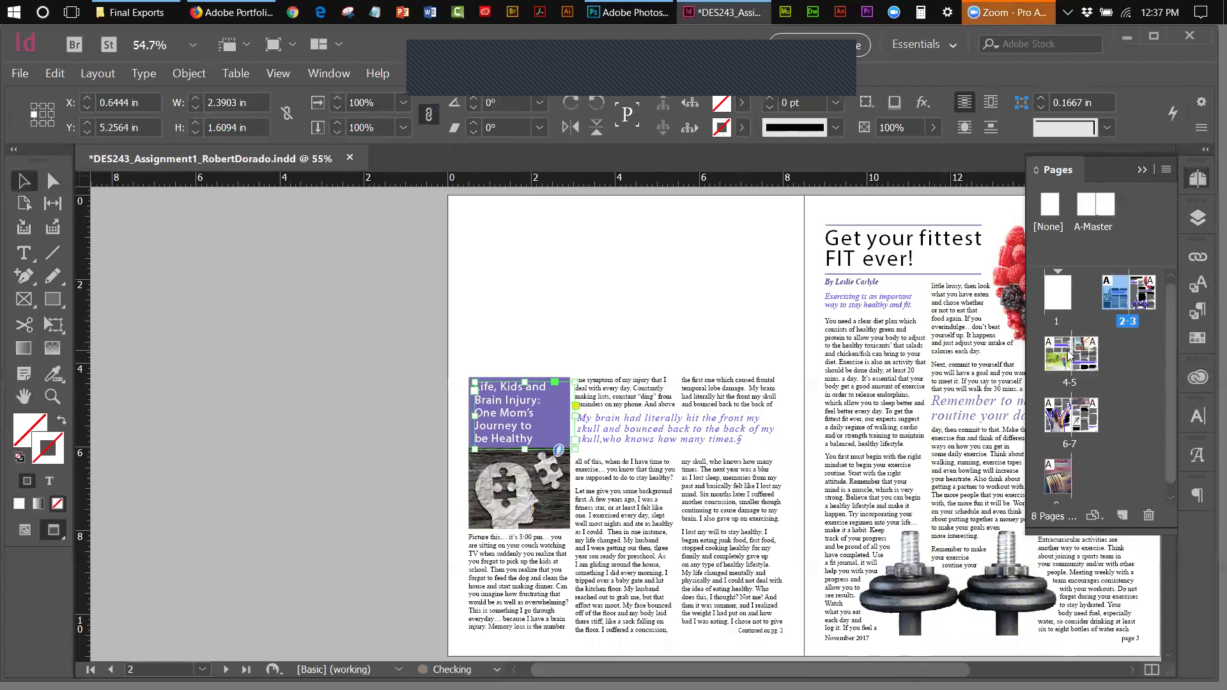
{"action": "left_click", "coordinate": [389, 311]}
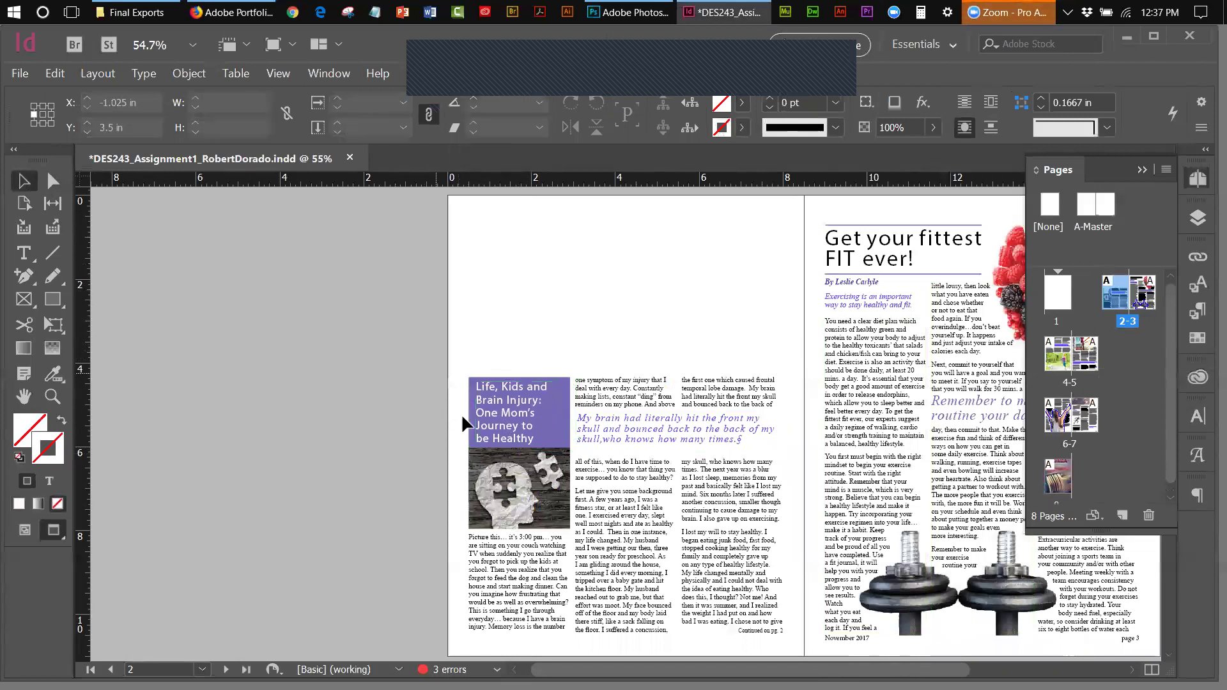
- Set the headline's "One Mom's Journey to be Healthy" lines to 14 pt and remove the line break before "Journey"
{"action": "left_click", "coordinate": [511, 408]}
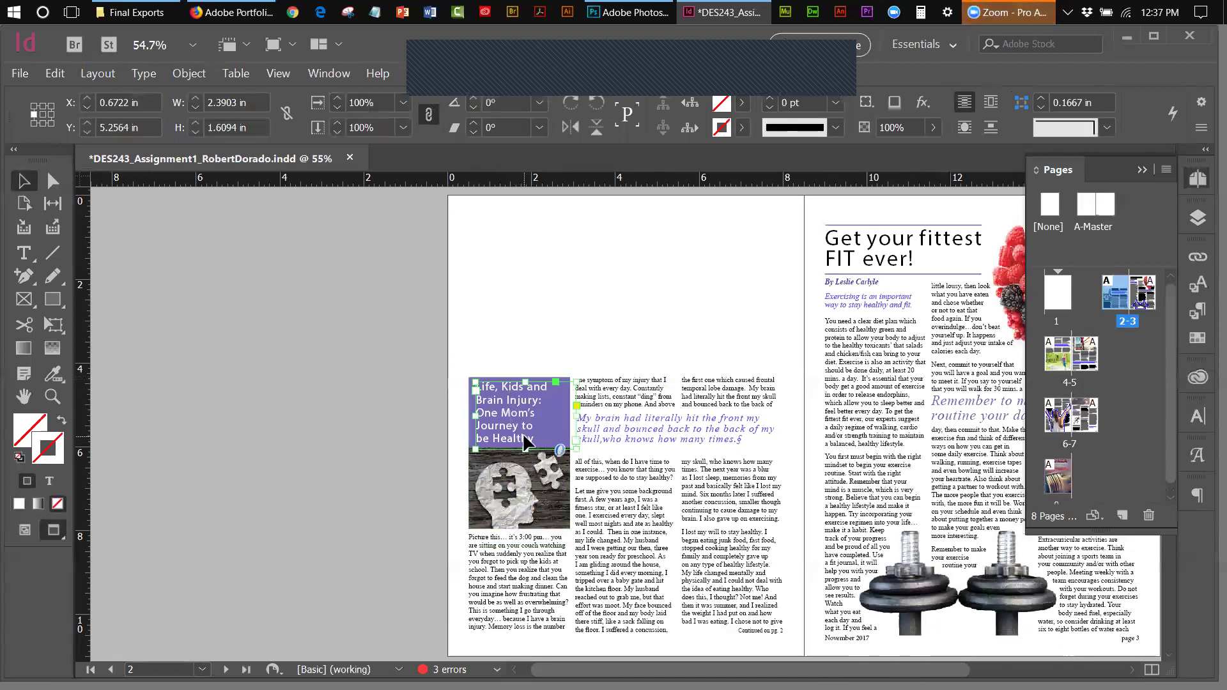
{"action": "double_click", "coordinate": [536, 441]}
{"action": "left_click_drag", "start_coordinate": [533, 437], "coordinate": [475, 412]}
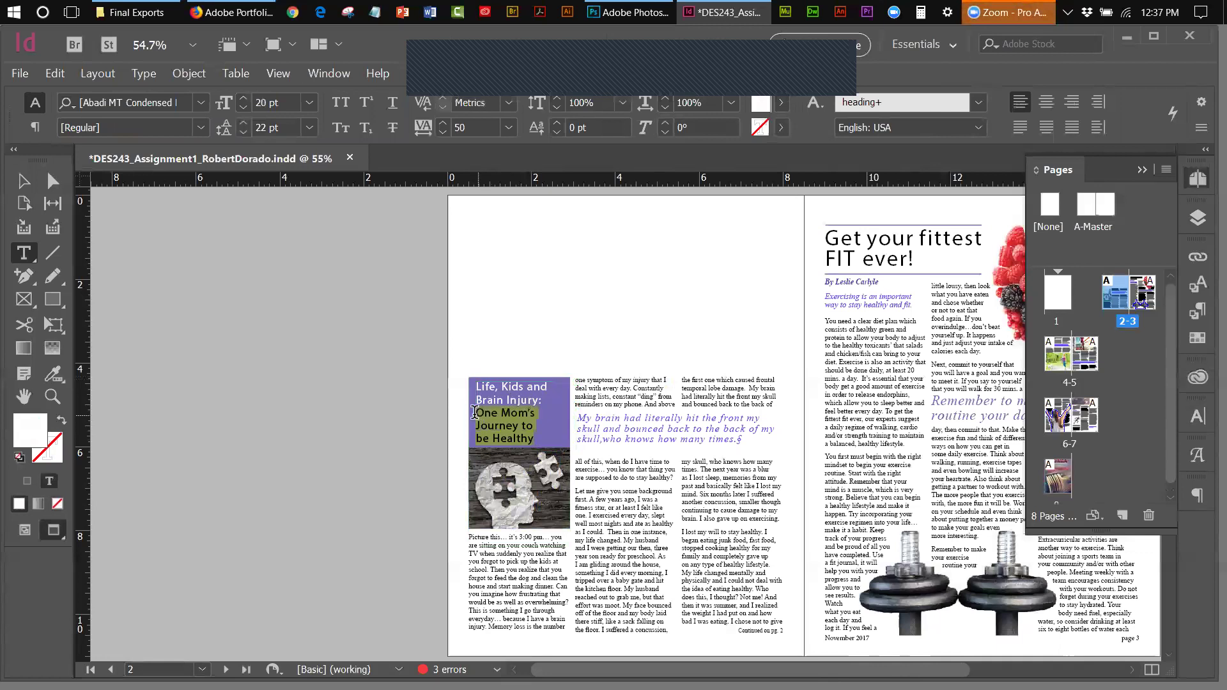
{"action": "left_click", "coordinate": [308, 104]}
{"action": "left_click", "coordinate": [285, 270]}
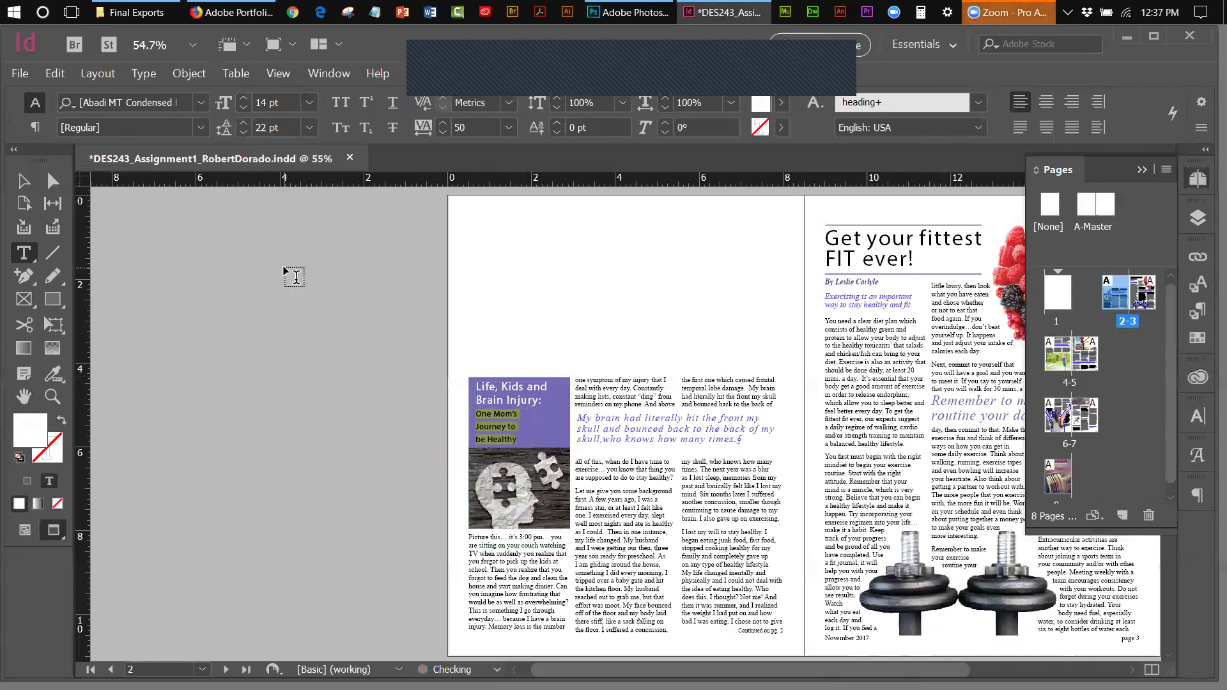
{"action": "left_click", "coordinate": [478, 426]}
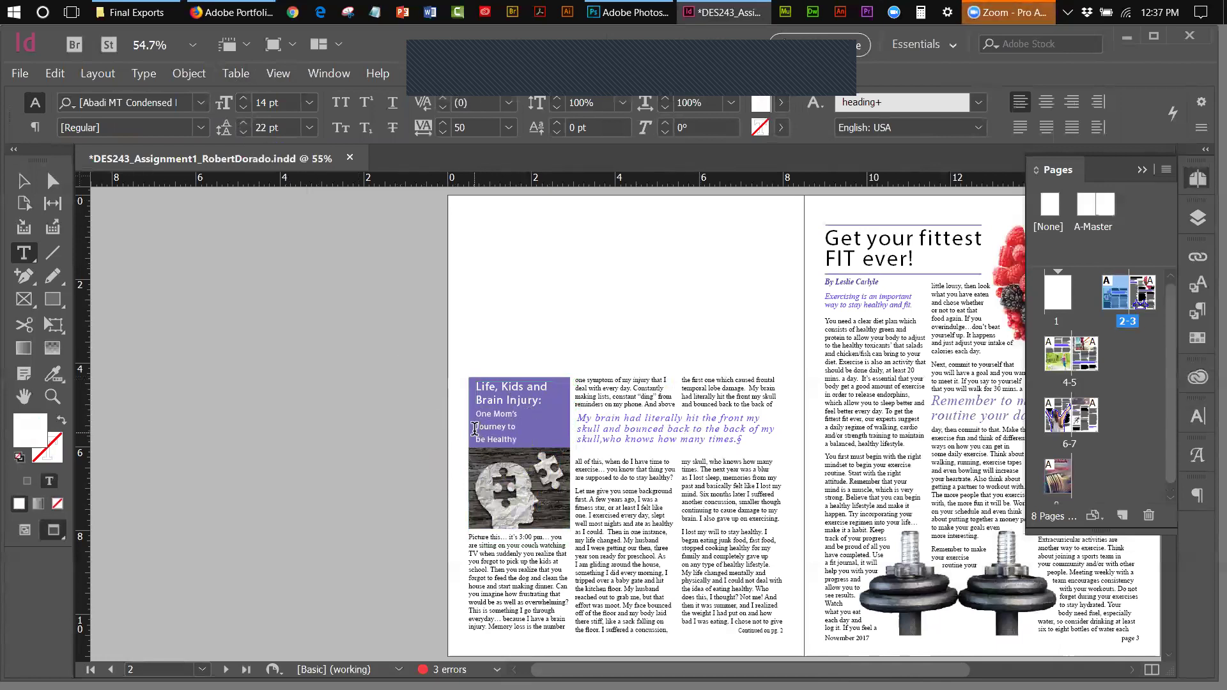
{"action": "key", "text": "BackSpace"}
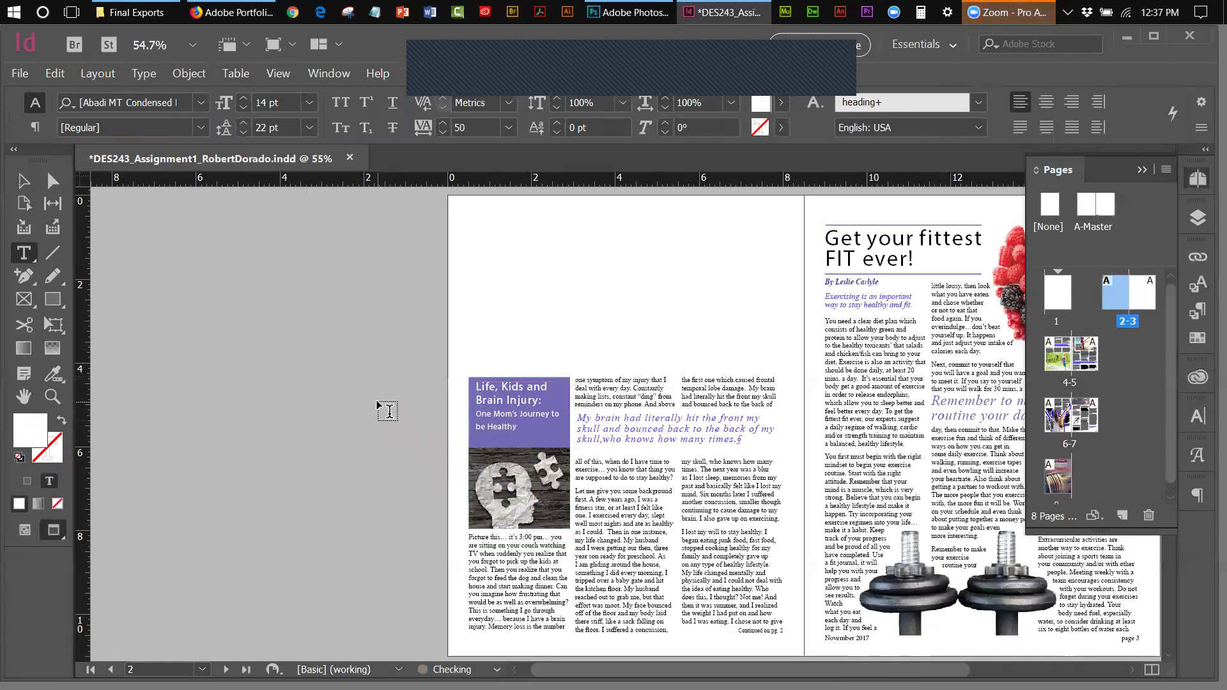
- Set the headline's "One Mom's Journey to be Healthy" lines to 16 pt and rebreak them so "to" starts the second line
{"action": "left_click_drag", "start_coordinate": [525, 428], "coordinate": [484, 412]}
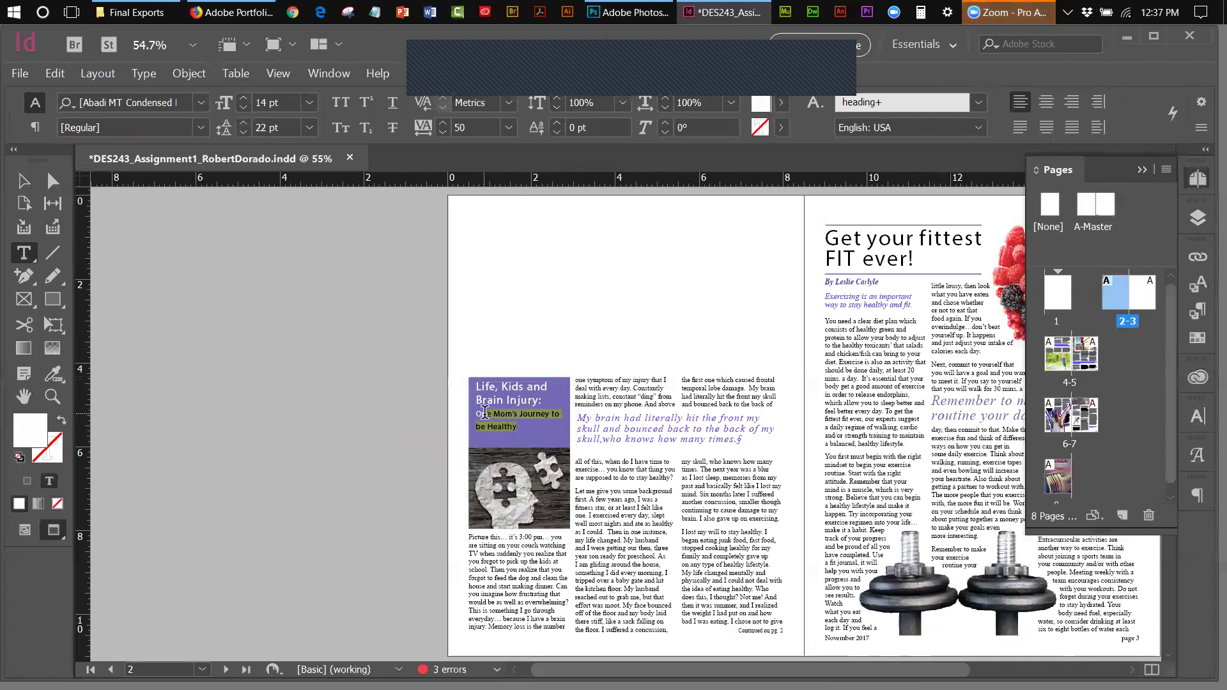
{"action": "left_click", "coordinate": [243, 101]}
{"action": "left_click", "coordinate": [243, 101]}
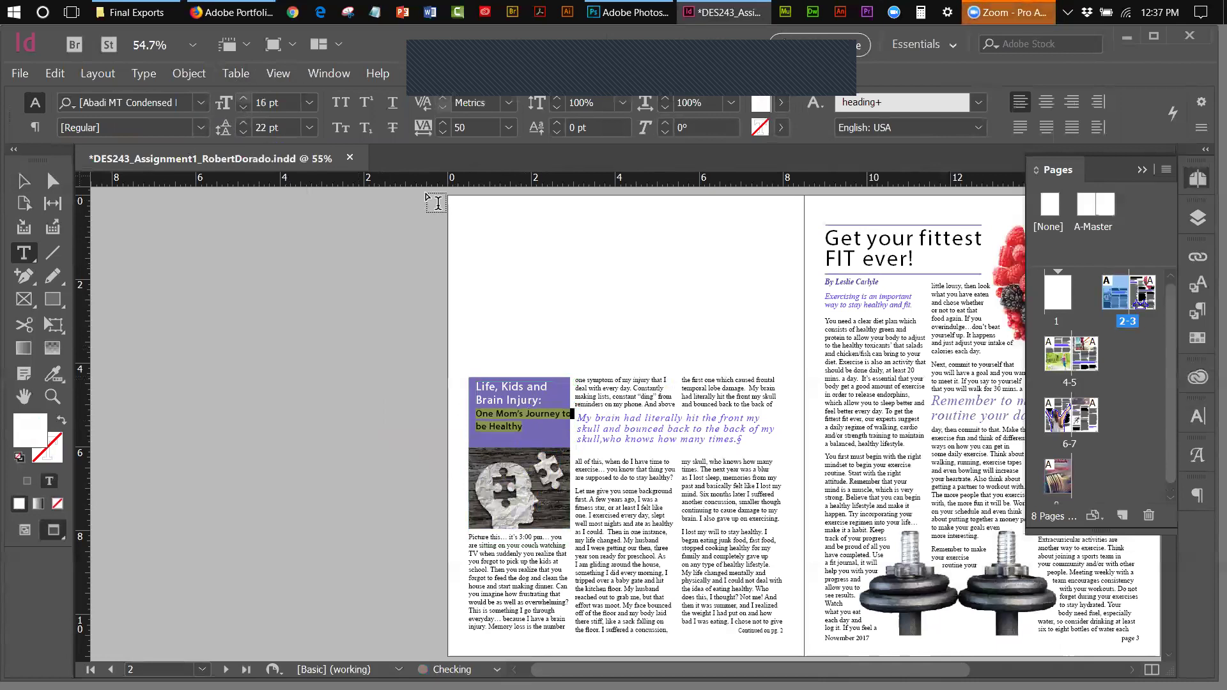
{"action": "left_click", "coordinate": [564, 415]}
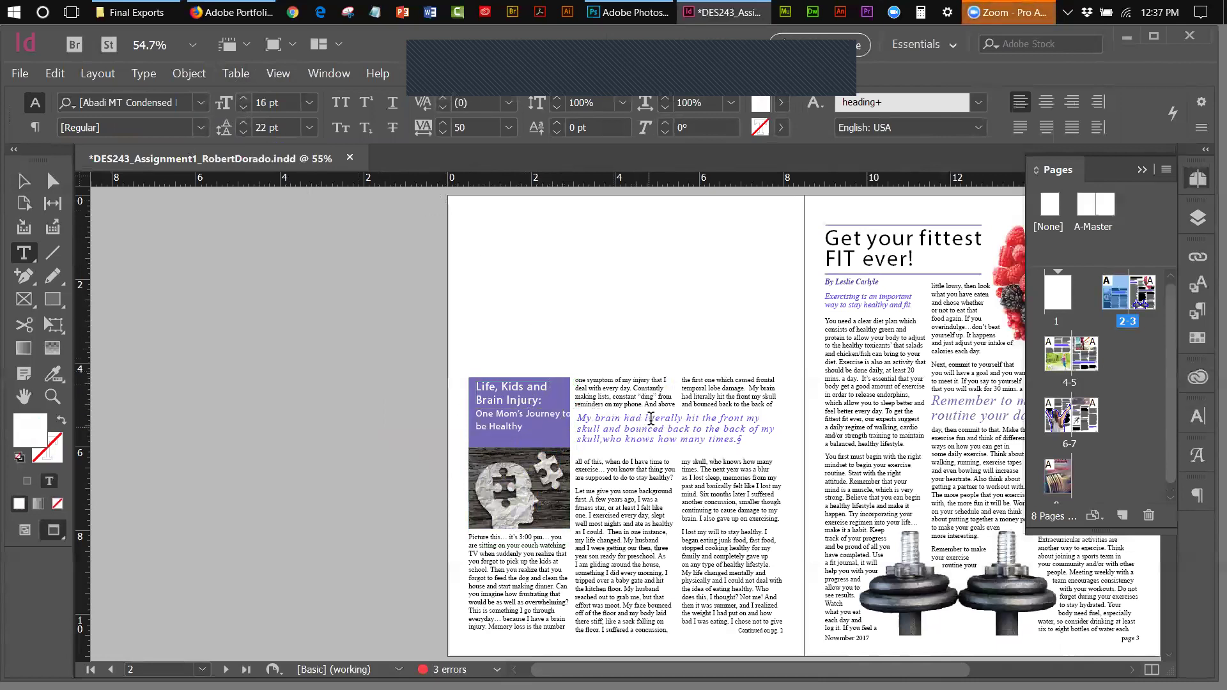
{"action": "key", "text": "Return"}
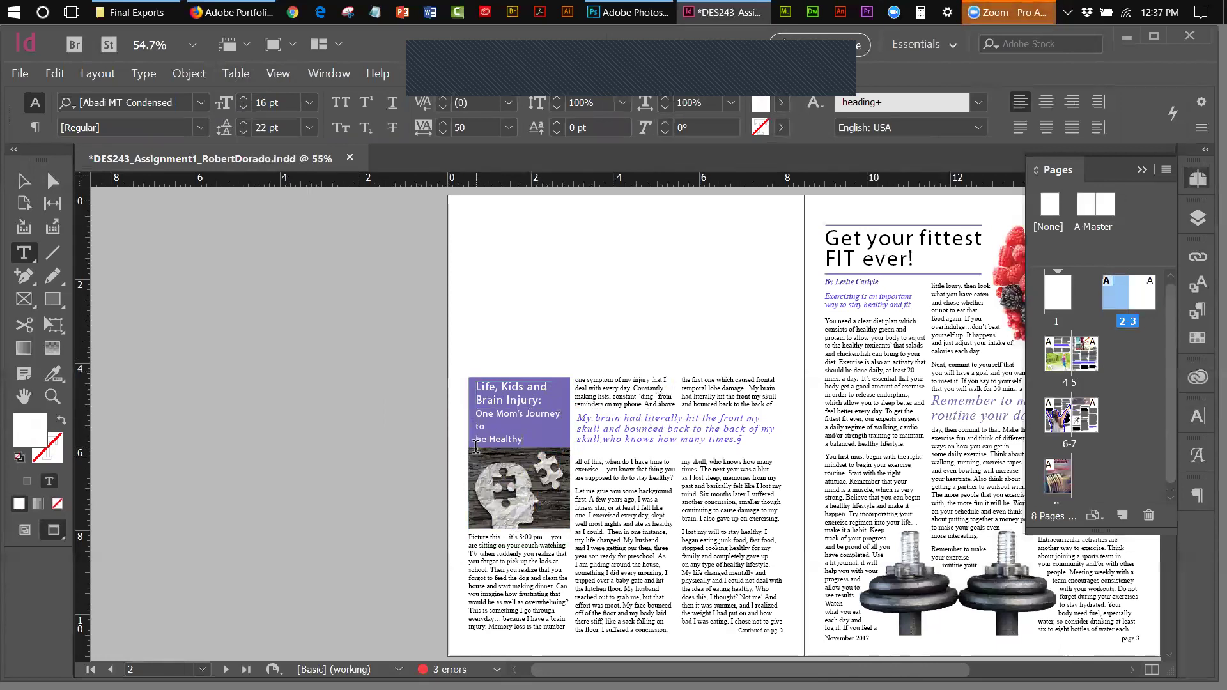
{"action": "left_click", "coordinate": [561, 439]}
{"action": "key", "text": "BackSpace"}
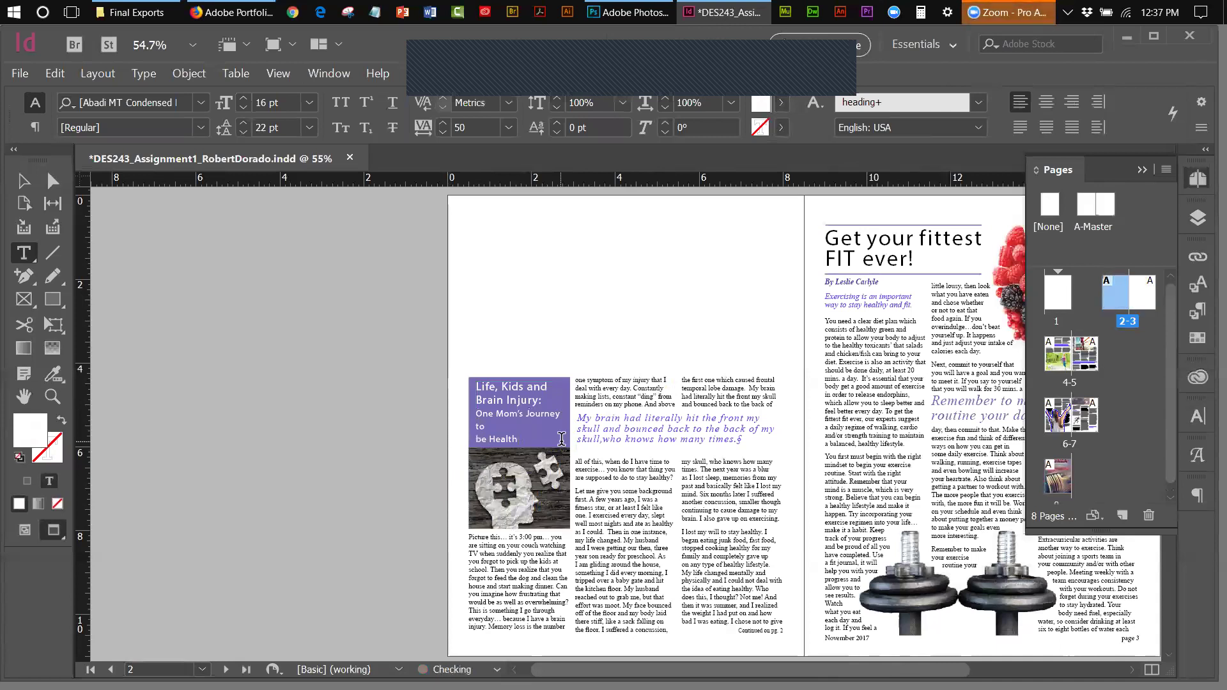
{"action": "type", "text": "y"}
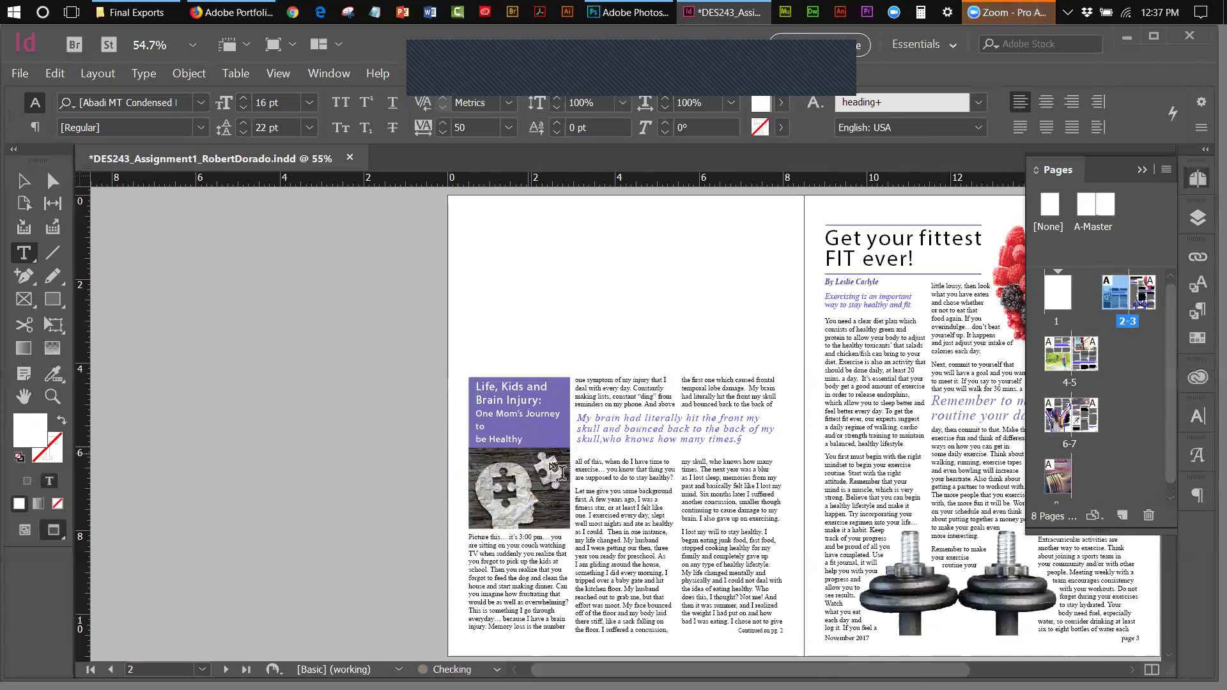
{"action": "key", "text": "BackSpace"}
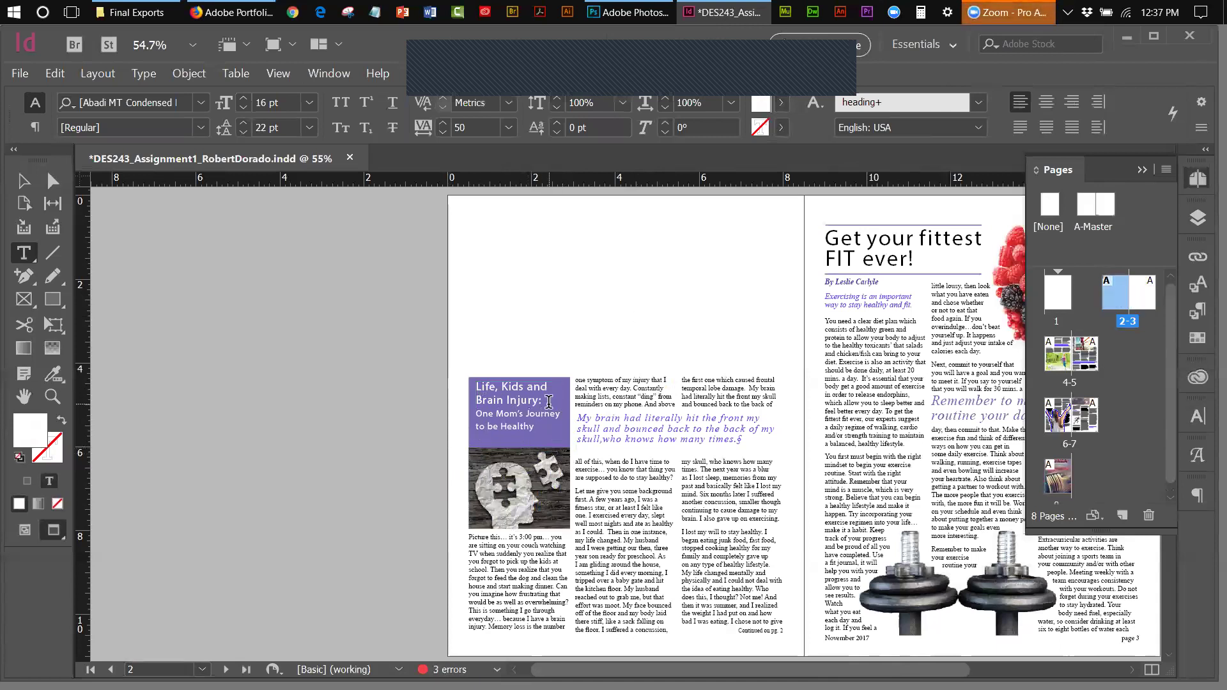
- Check the available font styles for "Life, Kids and Brain Injury:" and set that part of the headline to 23 pt
{"action": "left_click_drag", "start_coordinate": [548, 401], "coordinate": [475, 384]}
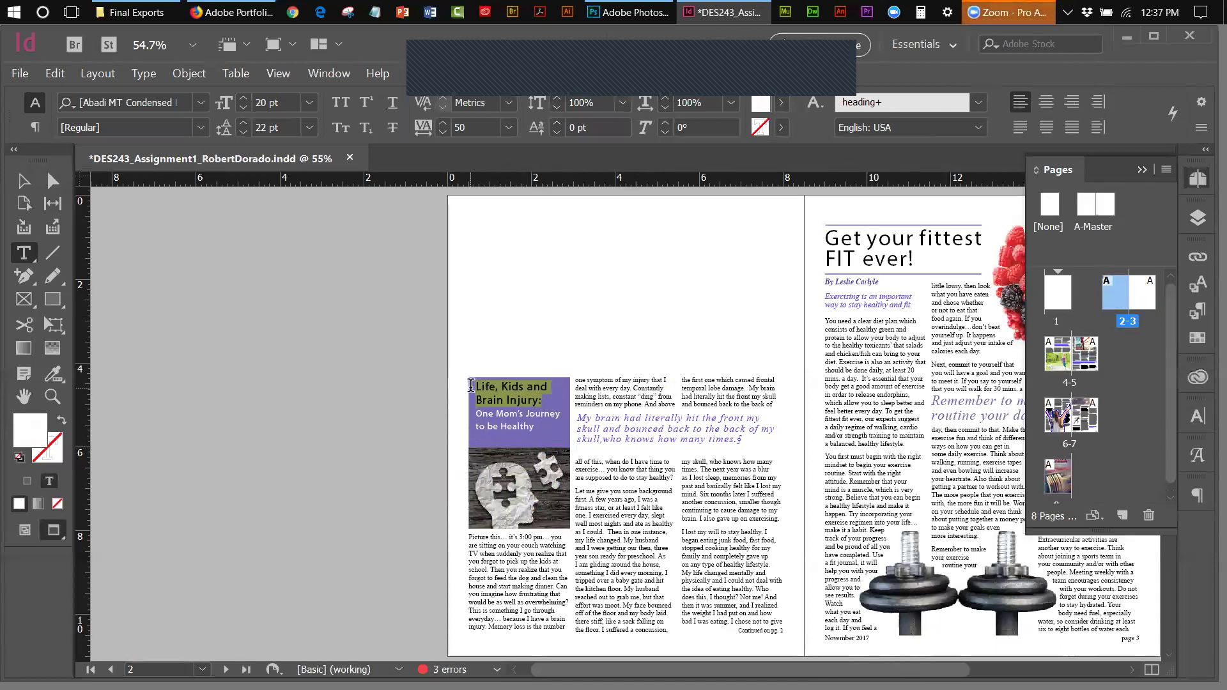
{"action": "left_click", "coordinate": [202, 128]}
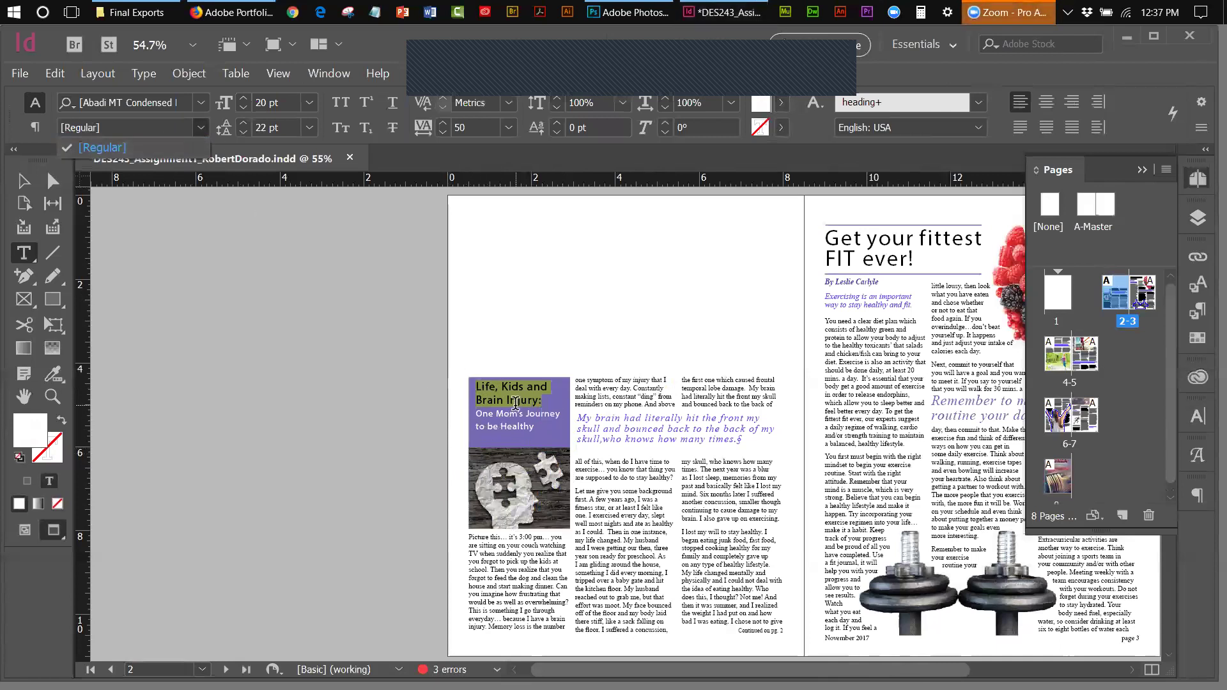
{"action": "left_click", "coordinate": [244, 99]}
{"action": "left_click", "coordinate": [243, 99]}
{"action": "left_click", "coordinate": [244, 99]}
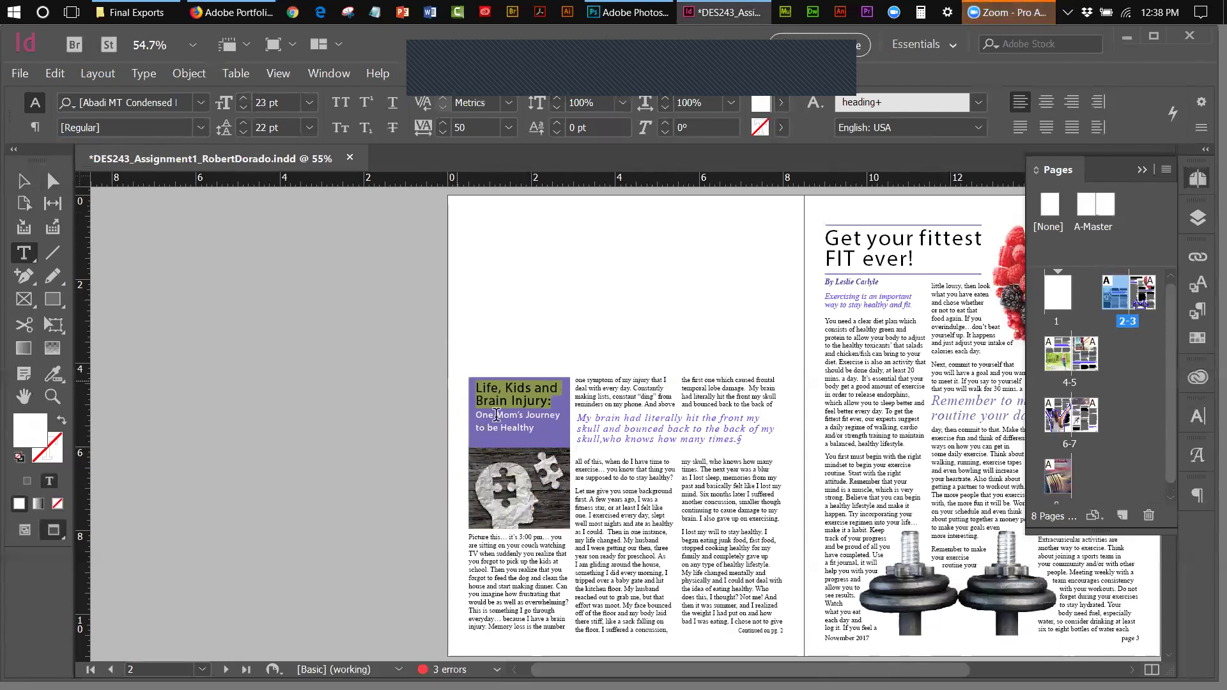
- Check which font styles are available for the "One Mom's Journey to be Healthy" lines
{"action": "left_click_drag", "start_coordinate": [535, 428], "coordinate": [457, 395]}
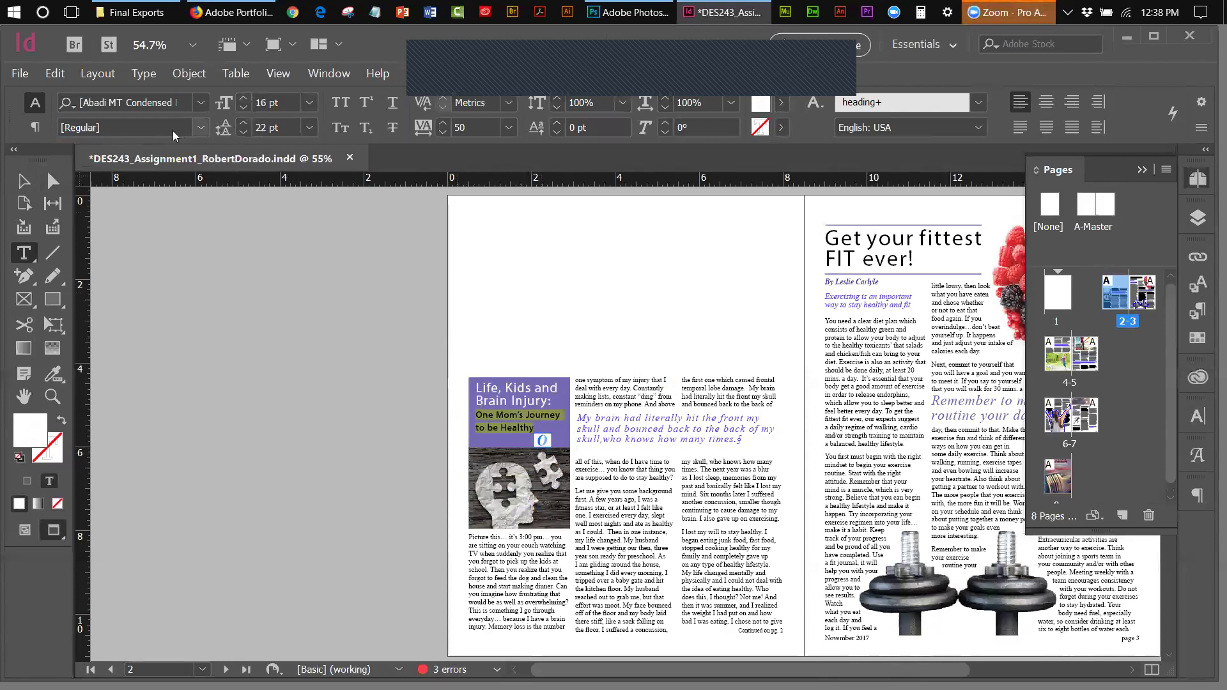
{"action": "left_click", "coordinate": [198, 130]}
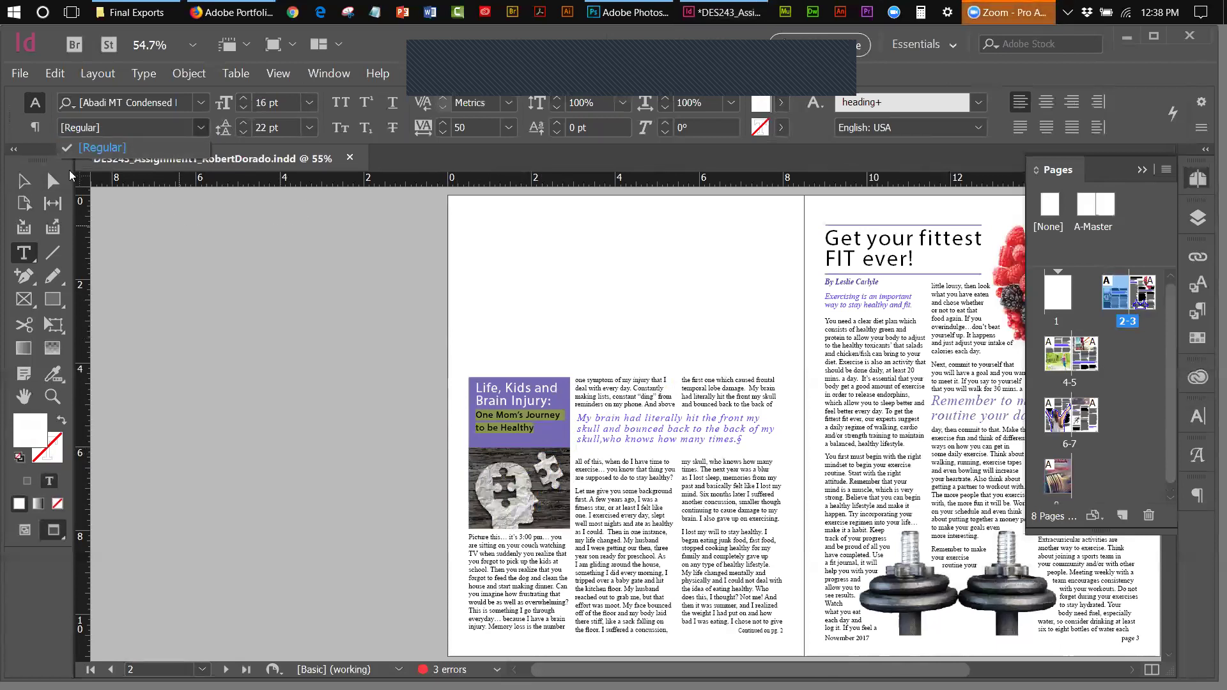
{"action": "left_click", "coordinate": [26, 182]}
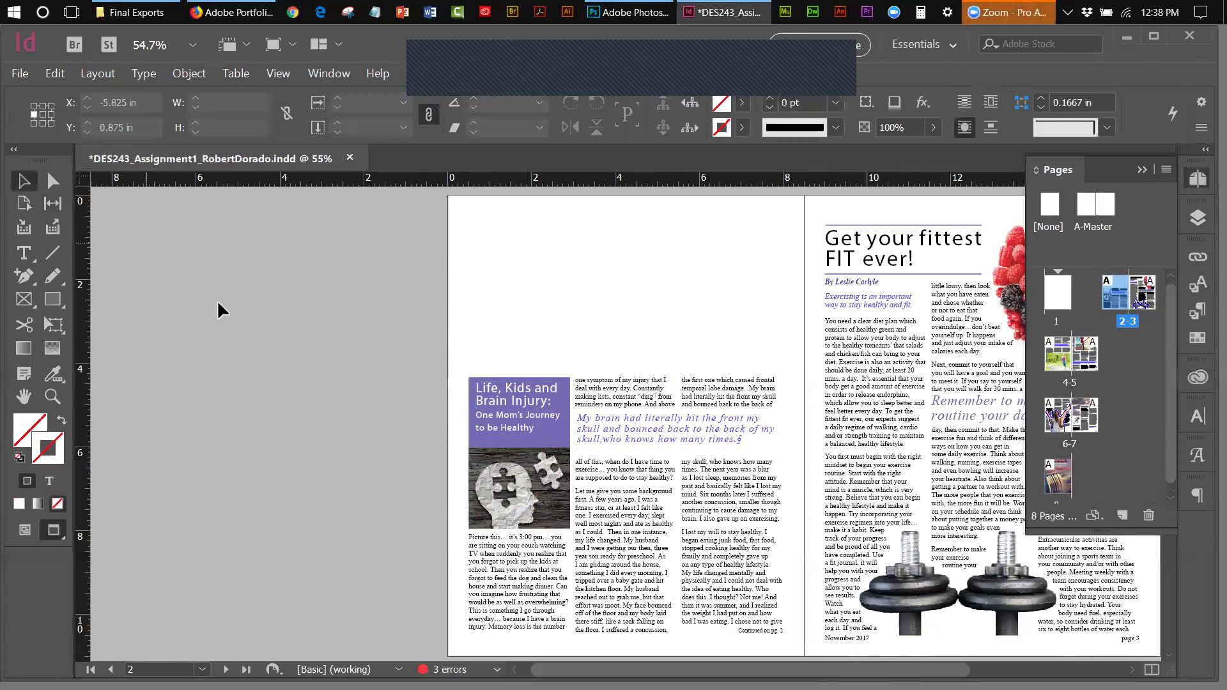
- Add 0.0625 in of space after the headline's "Brain Injury:" paragraph and deselect the text
{"action": "double_click", "coordinate": [522, 402]}
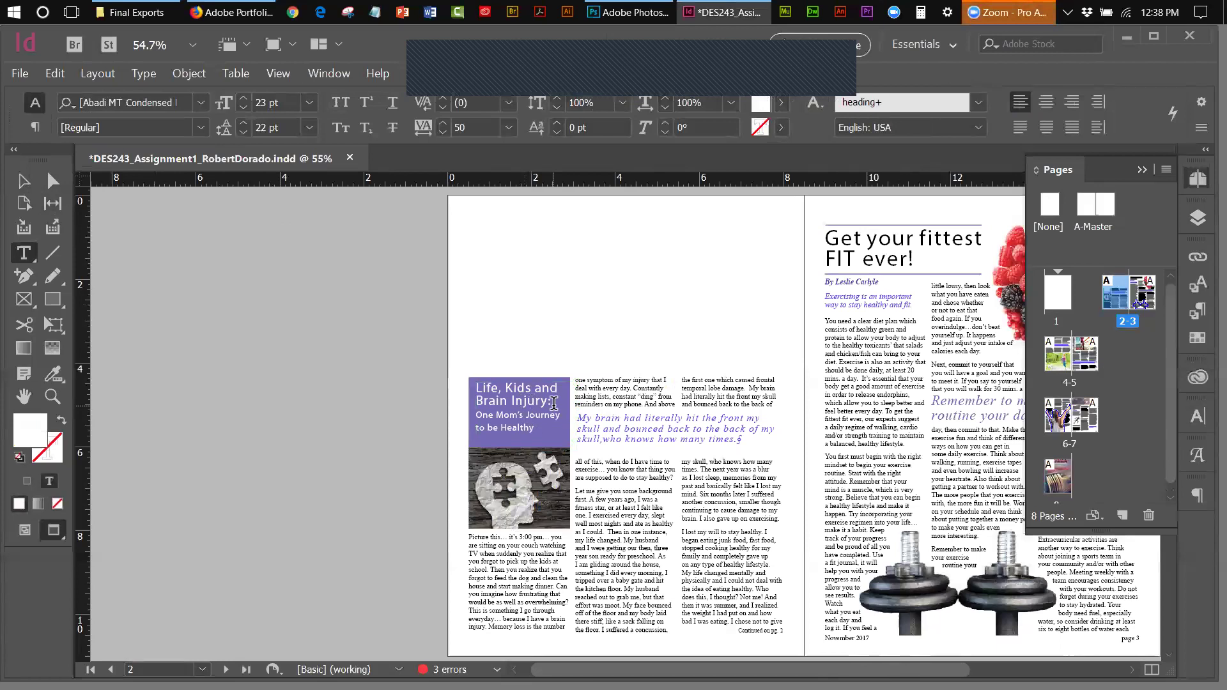
{"action": "triple_click", "coordinate": [542, 398]}
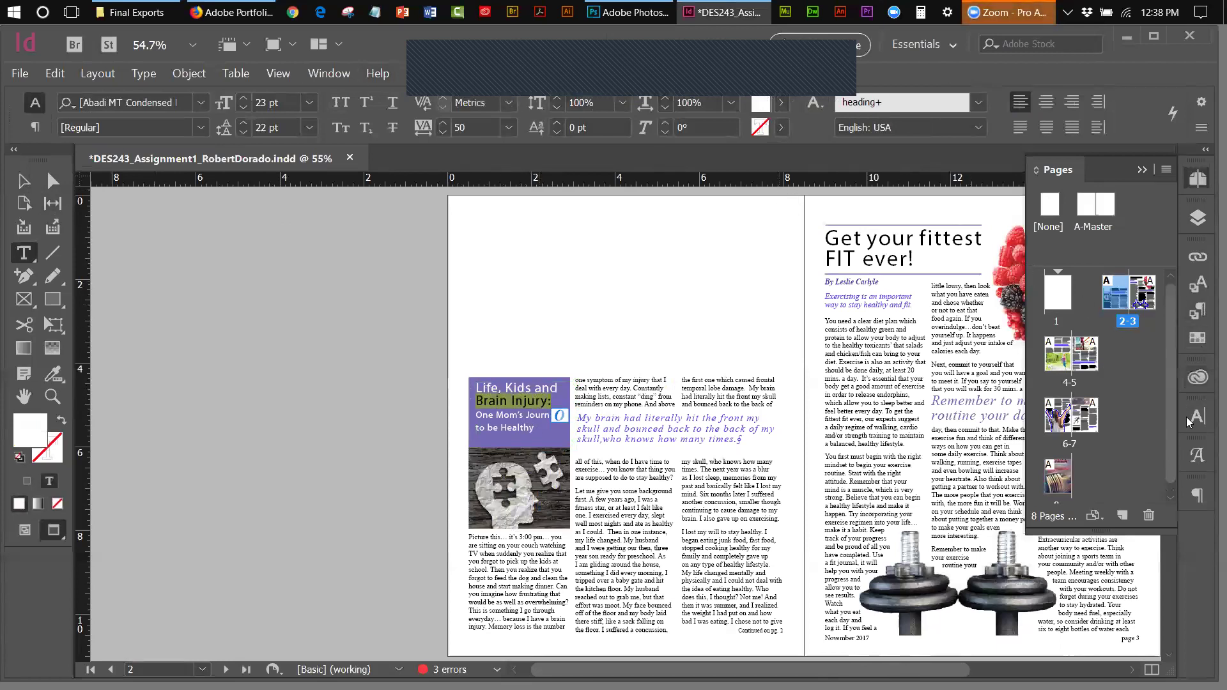
{"action": "left_click", "coordinate": [1197, 495]}
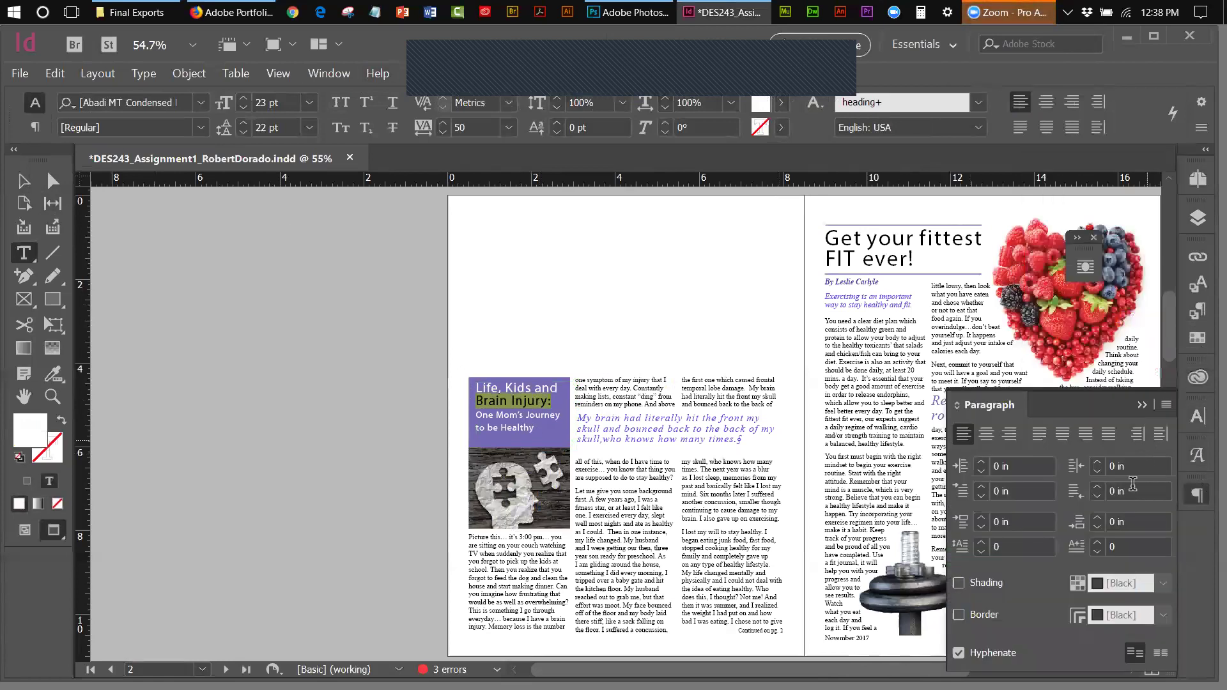
{"action": "left_click", "coordinate": [1096, 518]}
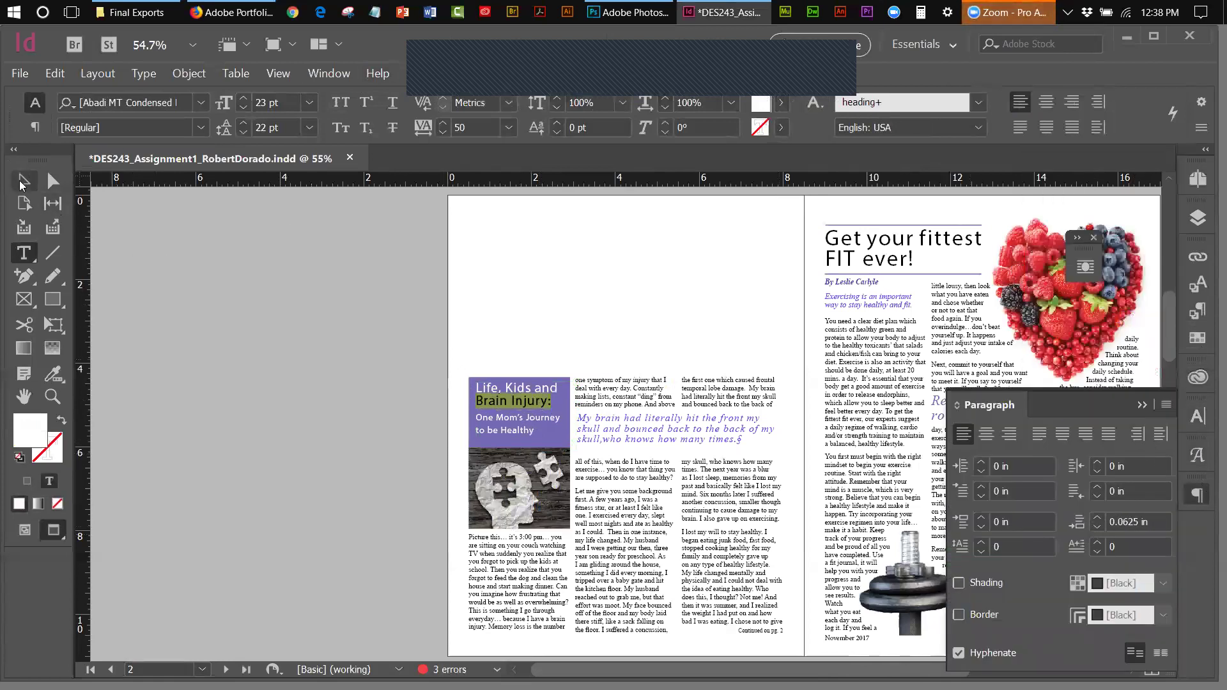
{"action": "left_click", "coordinate": [21, 182]}
{"action": "left_click", "coordinate": [146, 261]}
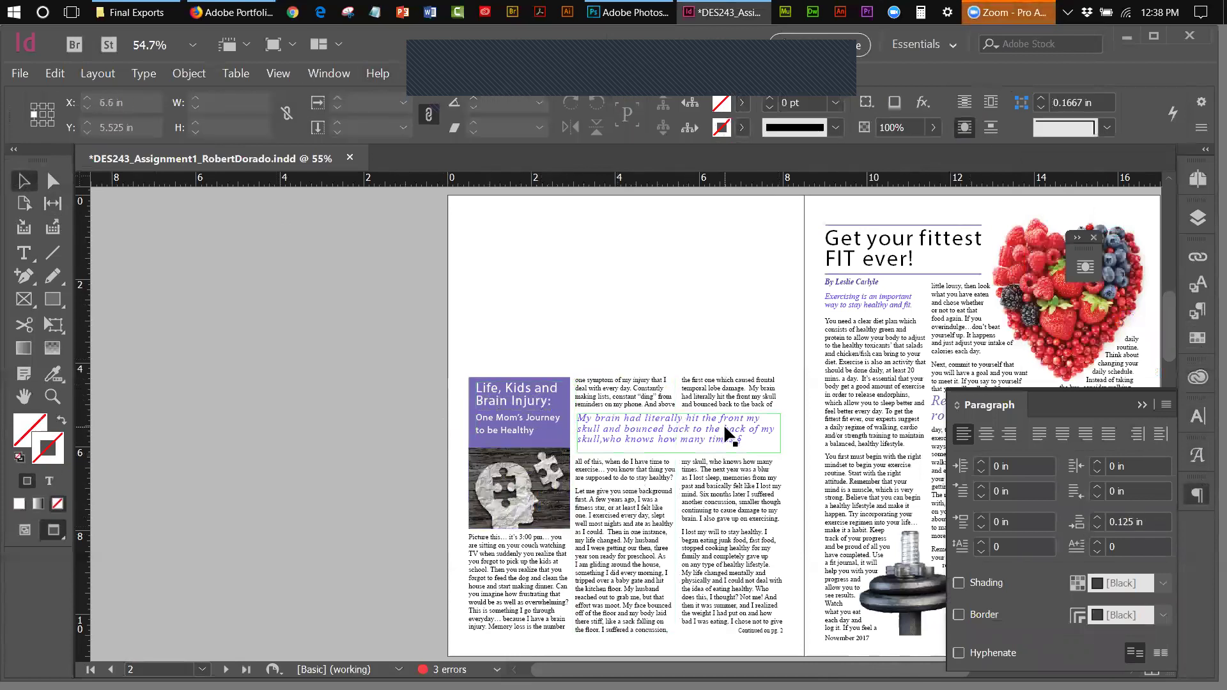
{"action": "left_click", "coordinate": [1146, 406]}
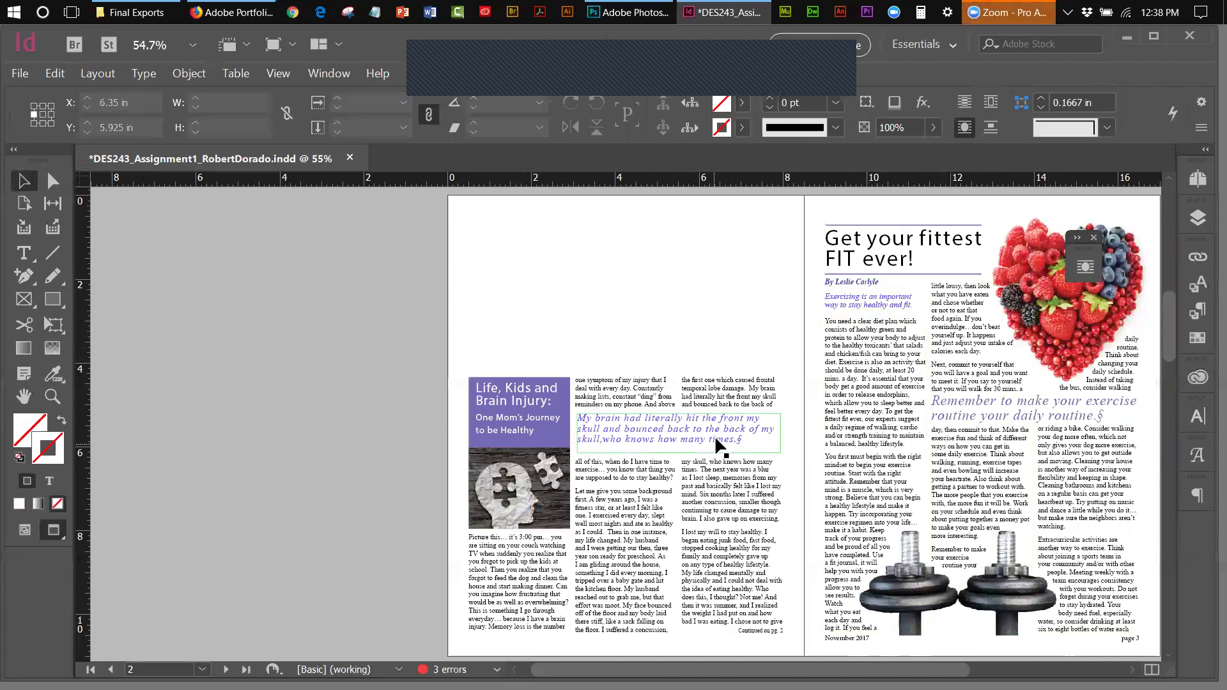
- Check the page 3 pull quote's type settings and set the page 2 pull quote "My brain had literally hit…" to 24 pt
{"action": "double_click", "coordinate": [1085, 400]}
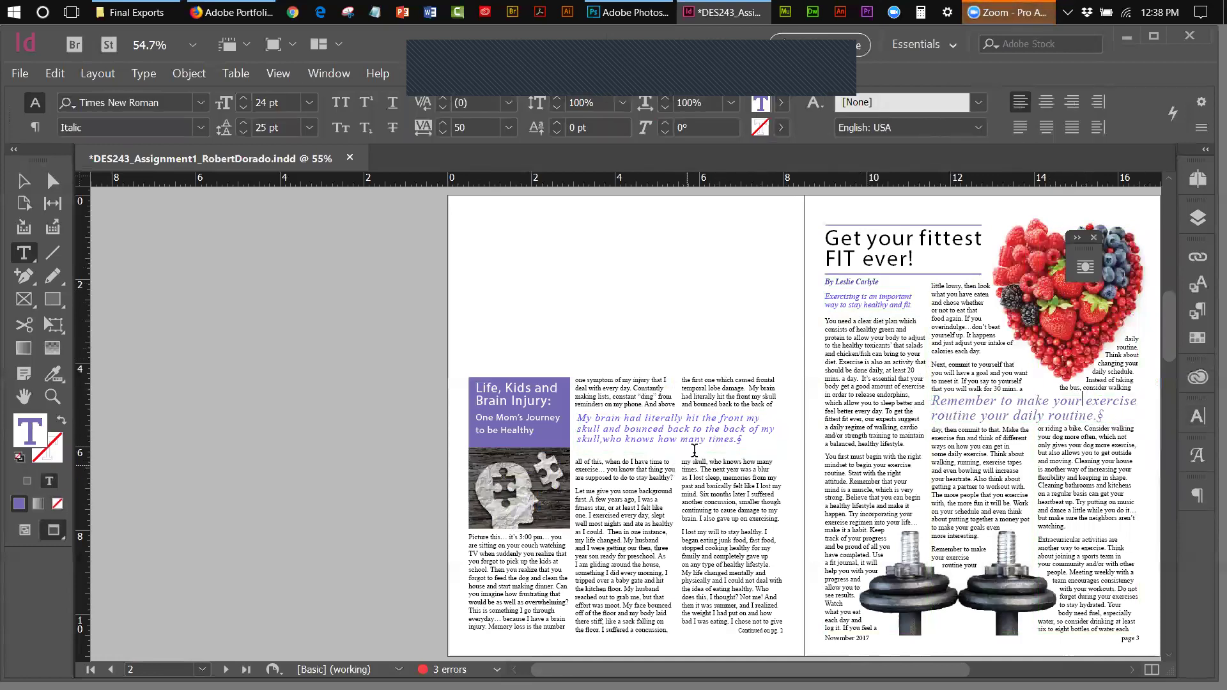
{"action": "key", "text": "ctrl+a"}
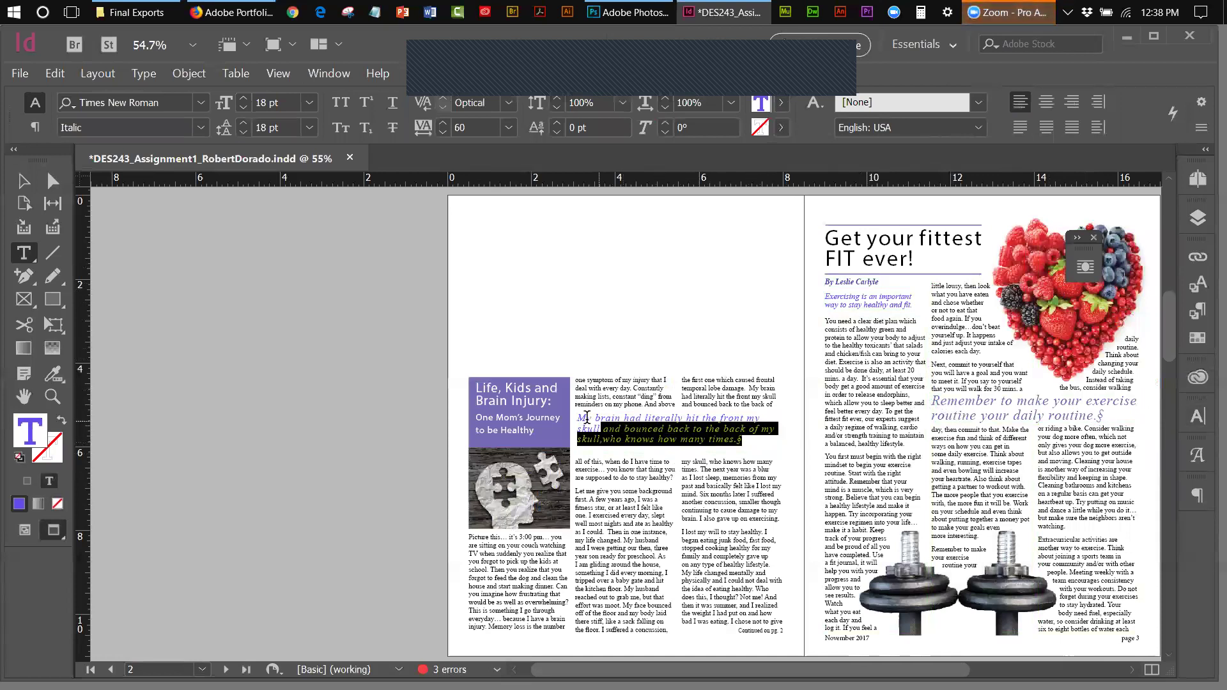
{"action": "left_click", "coordinate": [308, 103]}
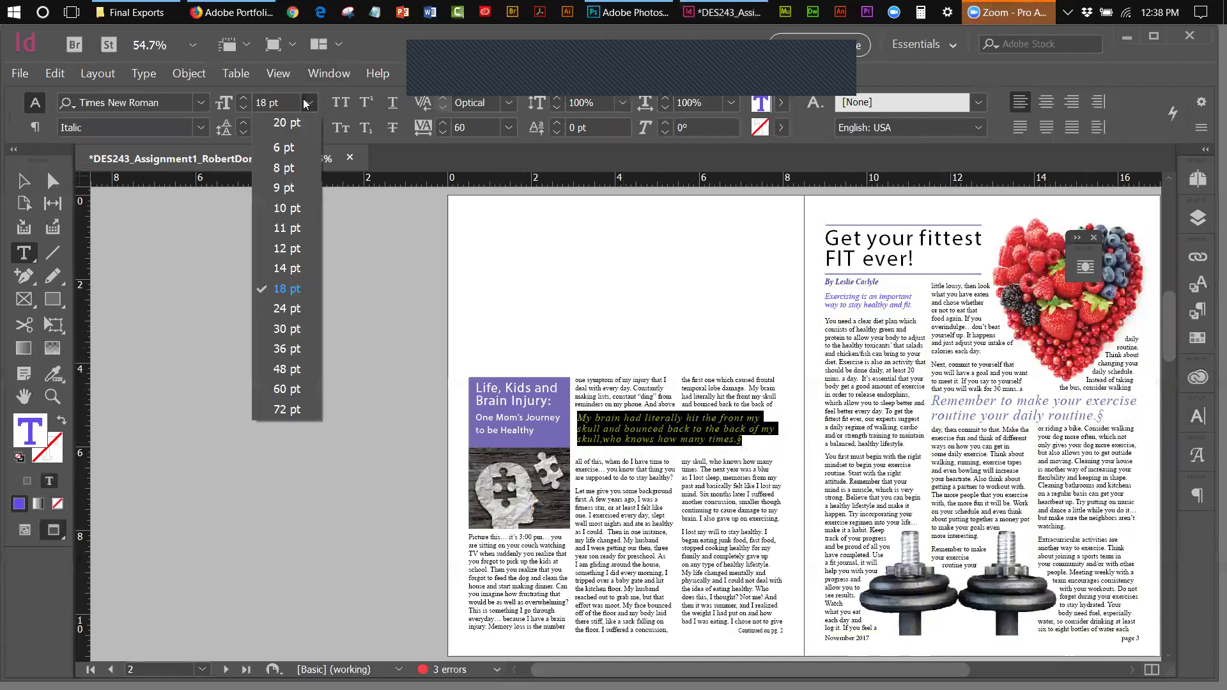
{"action": "left_click", "coordinate": [279, 309]}
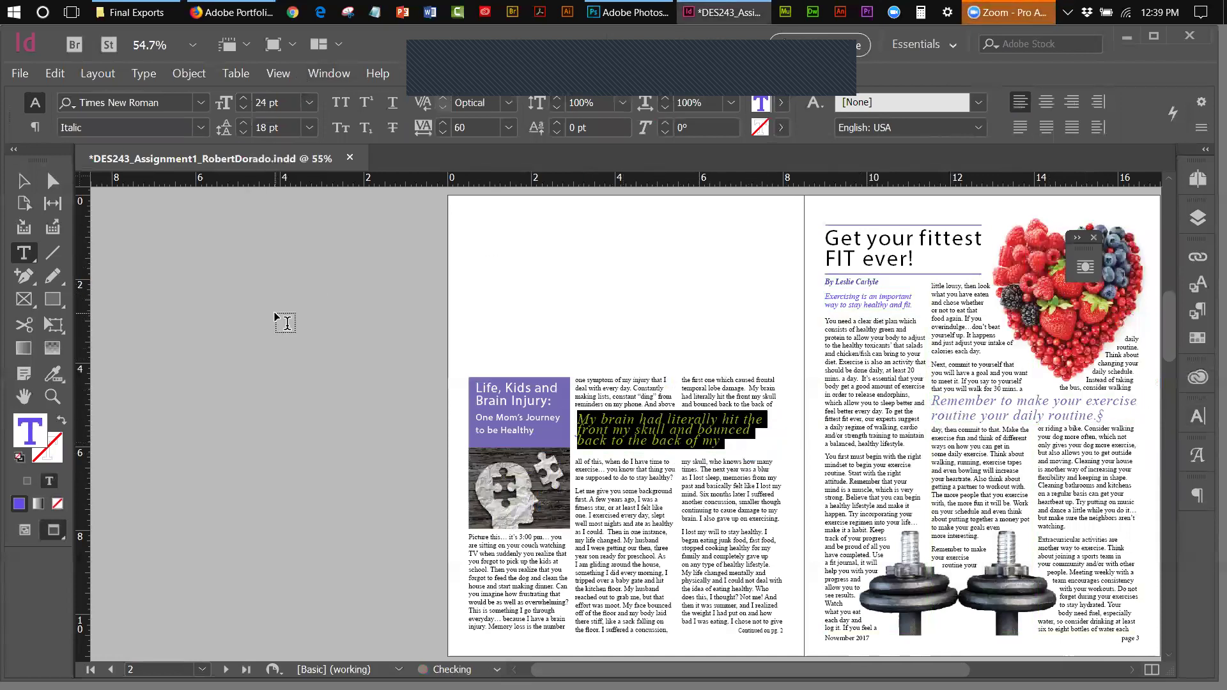
- Set the page 2 pull quote's leading to 26 pt and deselect the text
{"action": "left_click", "coordinate": [244, 125]}
{"action": "left_click", "coordinate": [243, 126]}
{"action": "left_click", "coordinate": [244, 126]}
{"action": "left_click", "coordinate": [243, 125]}
{"action": "left_click", "coordinate": [243, 125]}
{"action": "left_click", "coordinate": [244, 125]}
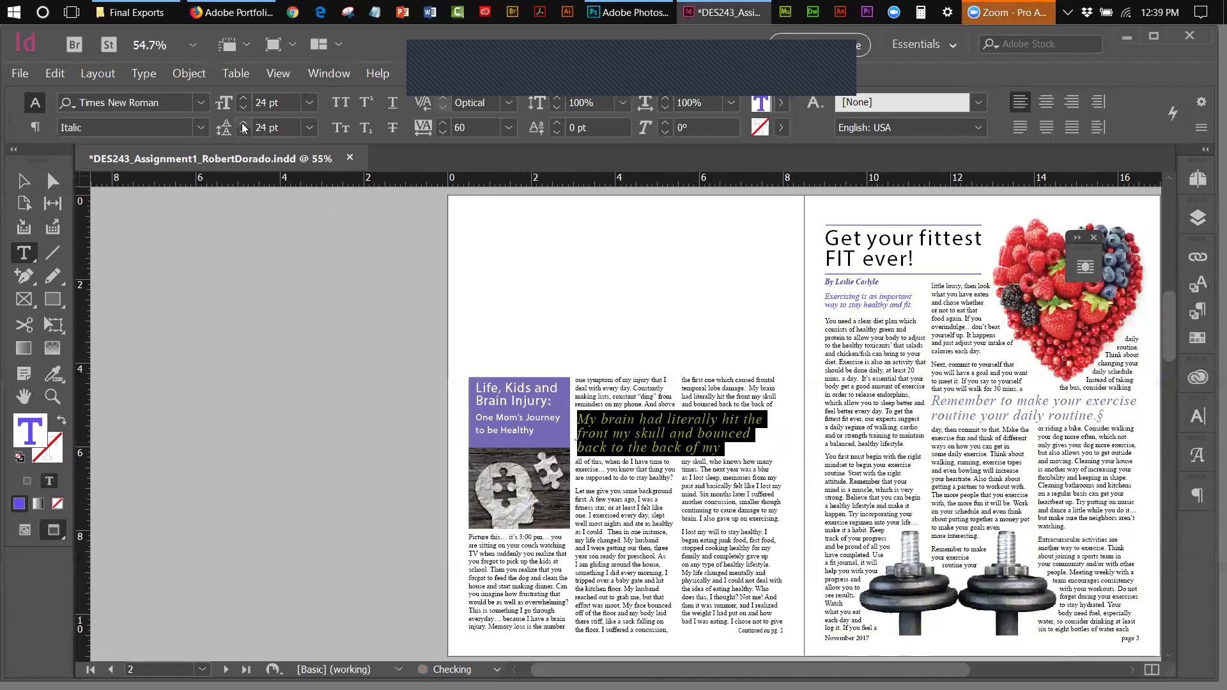
{"action": "left_click", "coordinate": [243, 126]}
{"action": "left_click", "coordinate": [244, 126]}
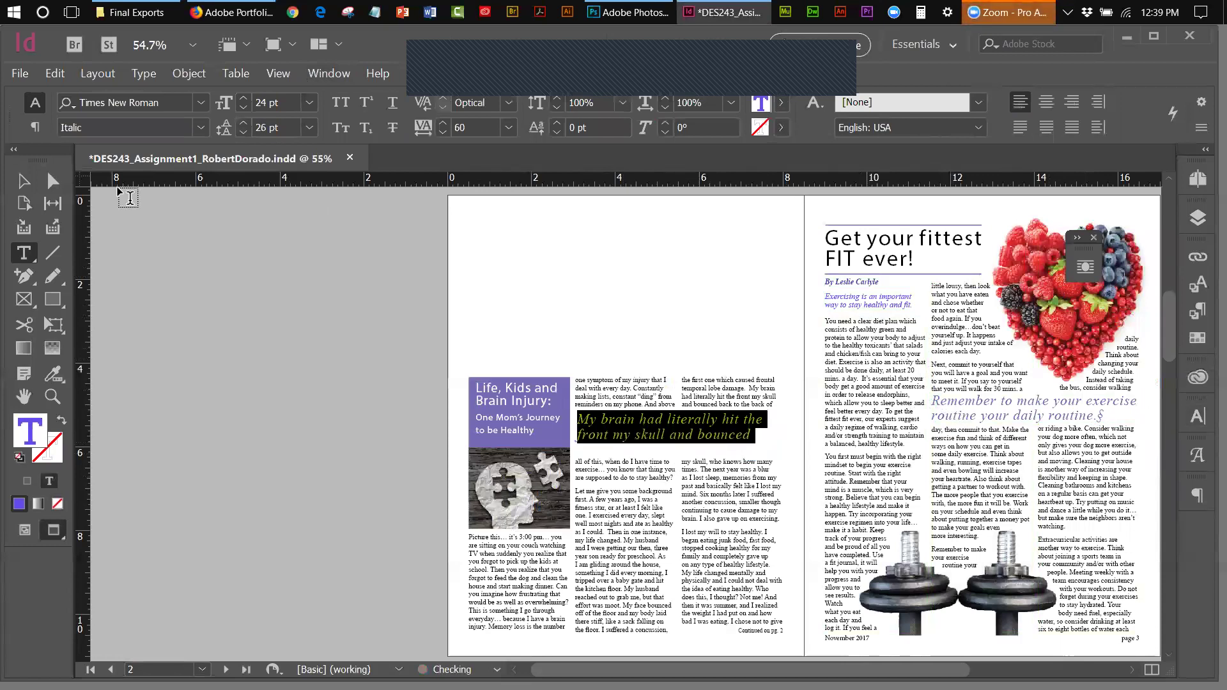
{"action": "left_click", "coordinate": [24, 181]}
{"action": "left_click", "coordinate": [140, 258]}
- Try extending the page 2 pull quote's frame downward to a height of about 1.31 in, trim it slightly, and deselect it
{"action": "left_click", "coordinate": [679, 450]}
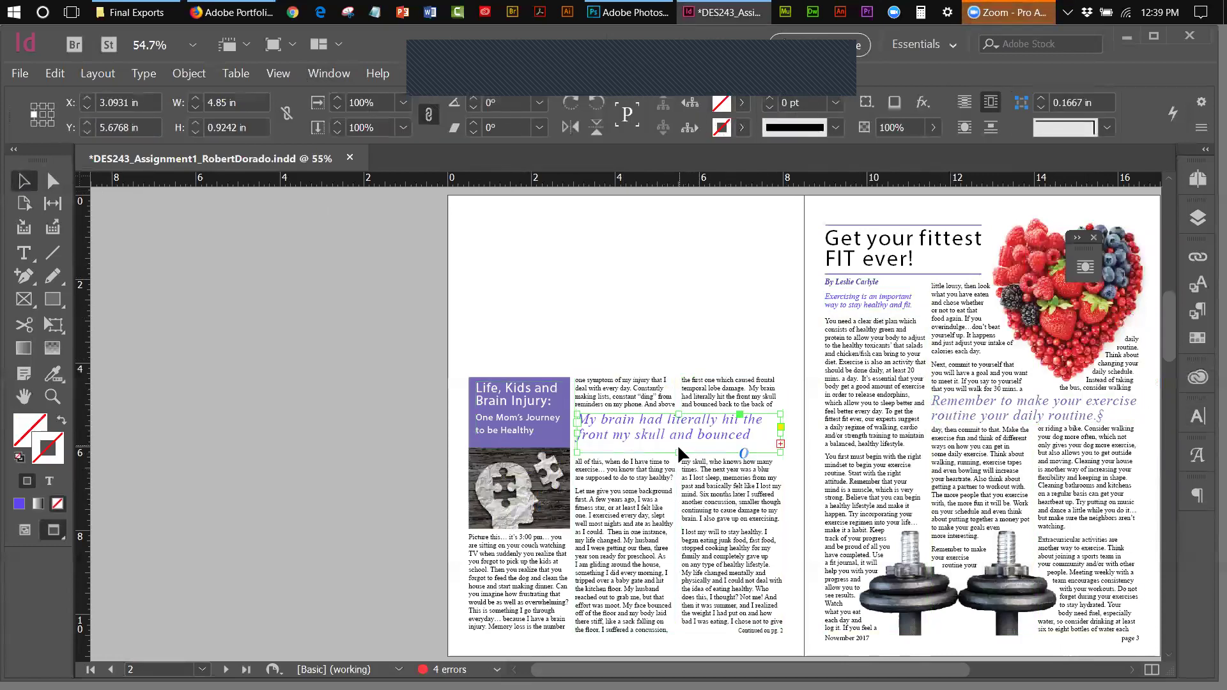
{"action": "left_click_drag", "start_coordinate": [679, 450], "coordinate": [678, 466]}
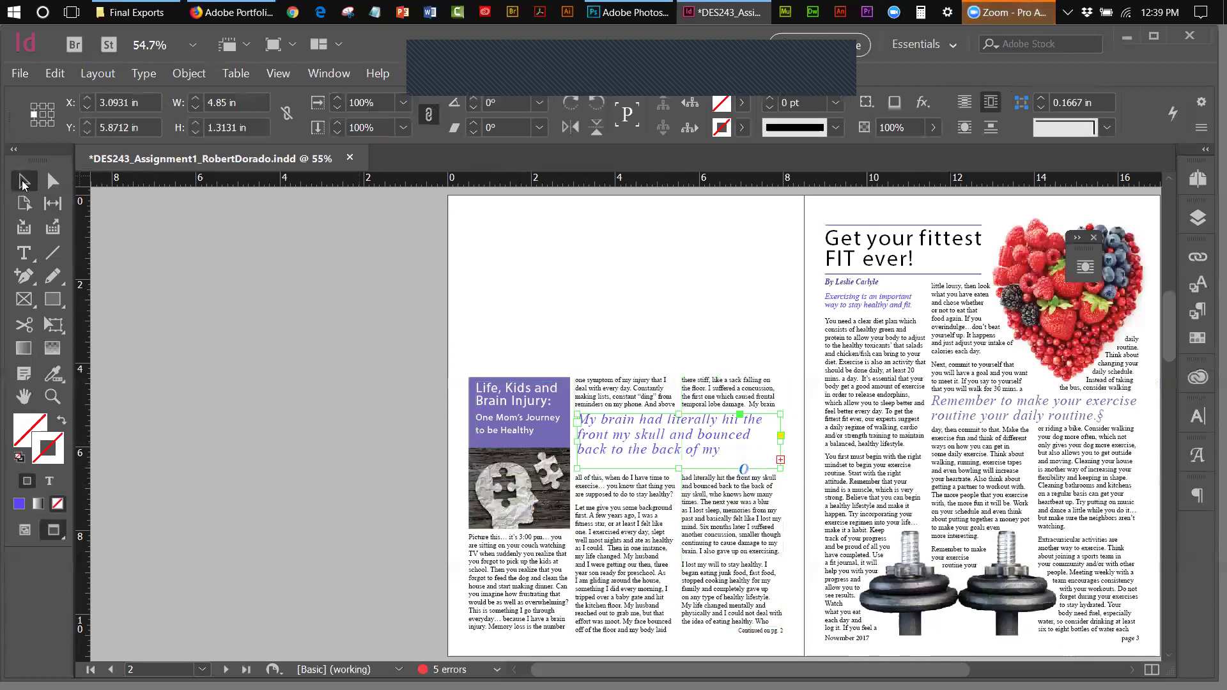
{"action": "left_click", "coordinate": [151, 236]}
{"action": "left_click", "coordinate": [662, 442]}
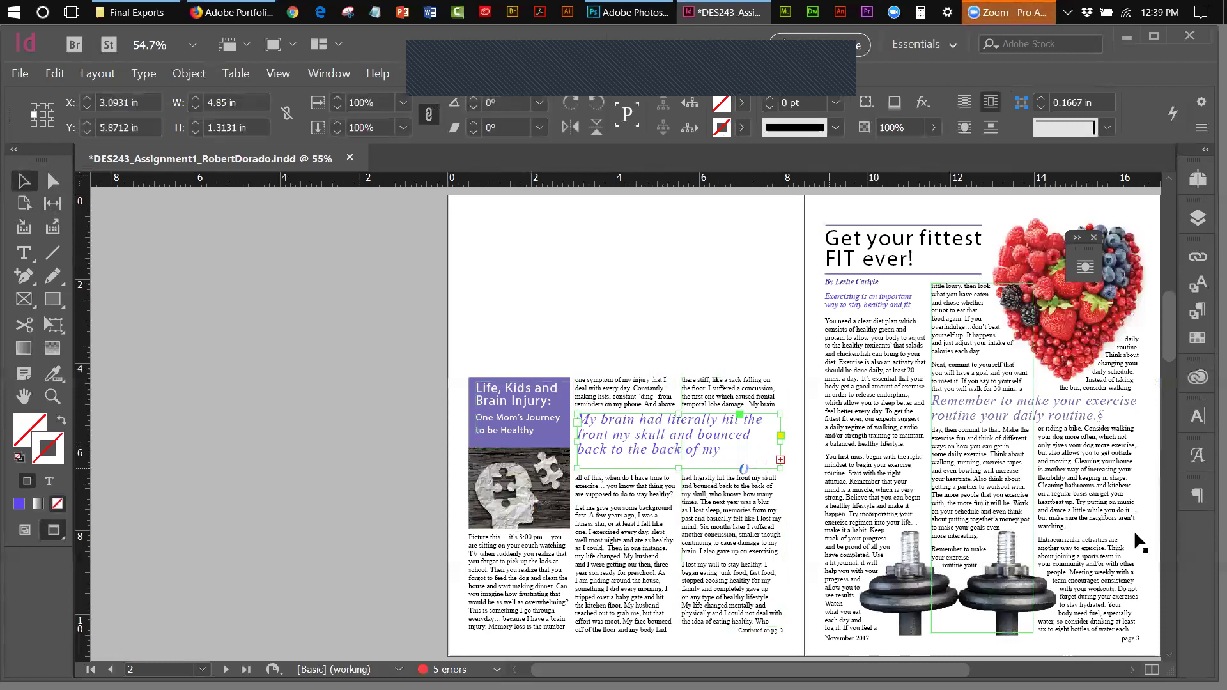
{"action": "left_click", "coordinate": [1198, 493]}
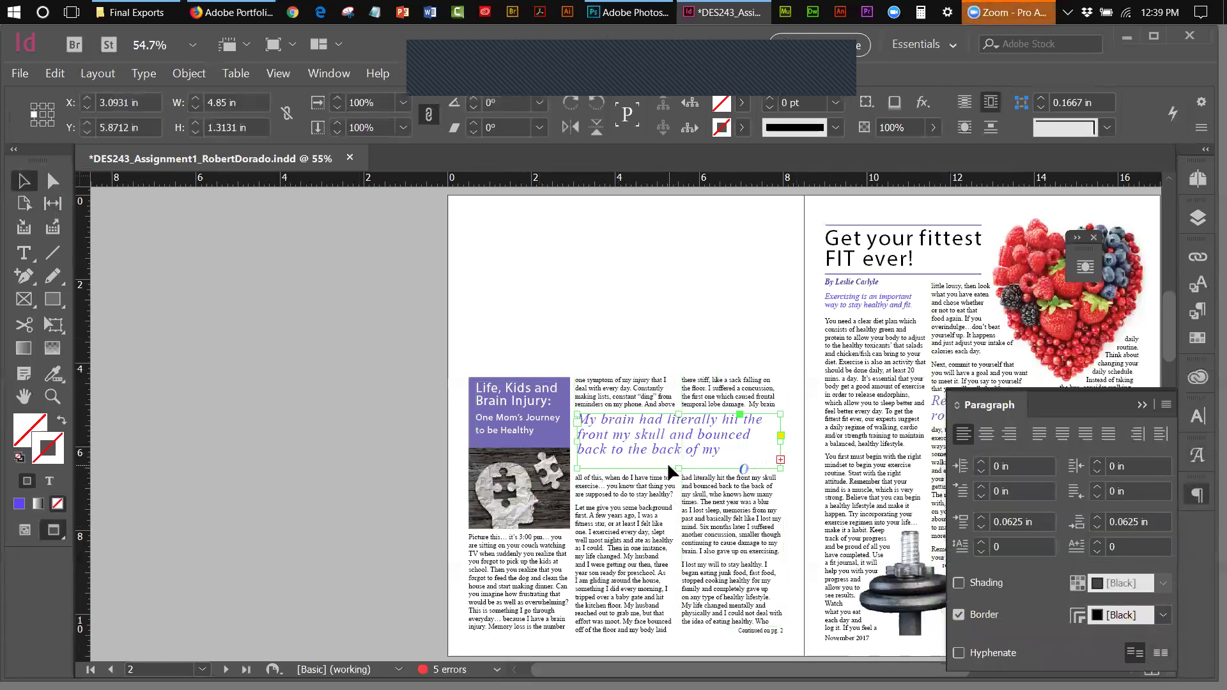
{"action": "left_click_drag", "start_coordinate": [679, 465], "coordinate": [678, 458]}
{"action": "left_click", "coordinate": [245, 283]}
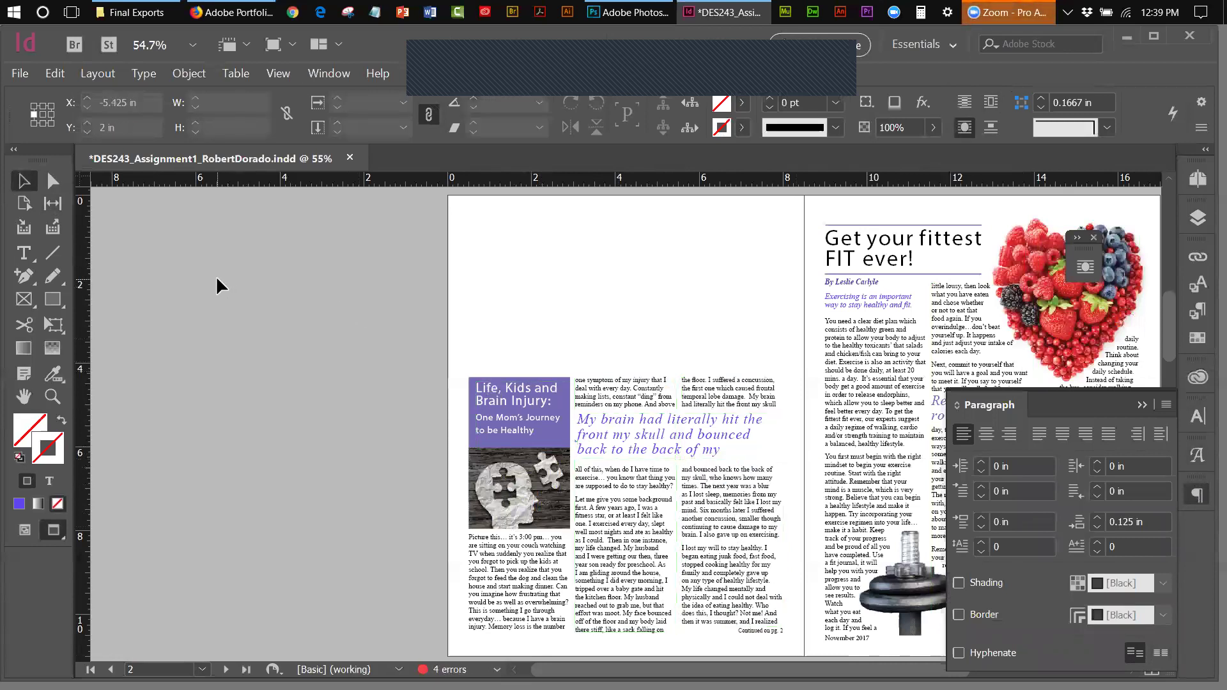
{"action": "left_click", "coordinate": [1141, 407]}
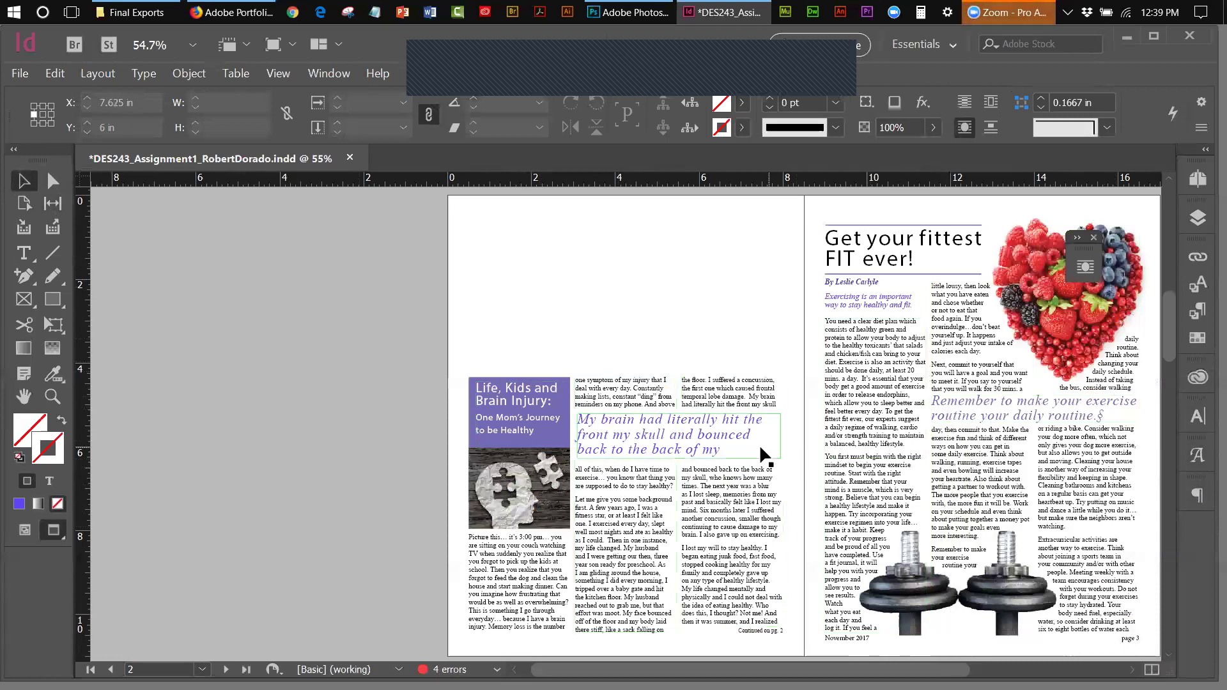
- Extend the page 2 pull quote's frame downward to a height of about 1.9 in so the whole quote fits
{"action": "left_click", "coordinate": [673, 427]}
{"action": "double_click", "coordinate": [677, 434]}
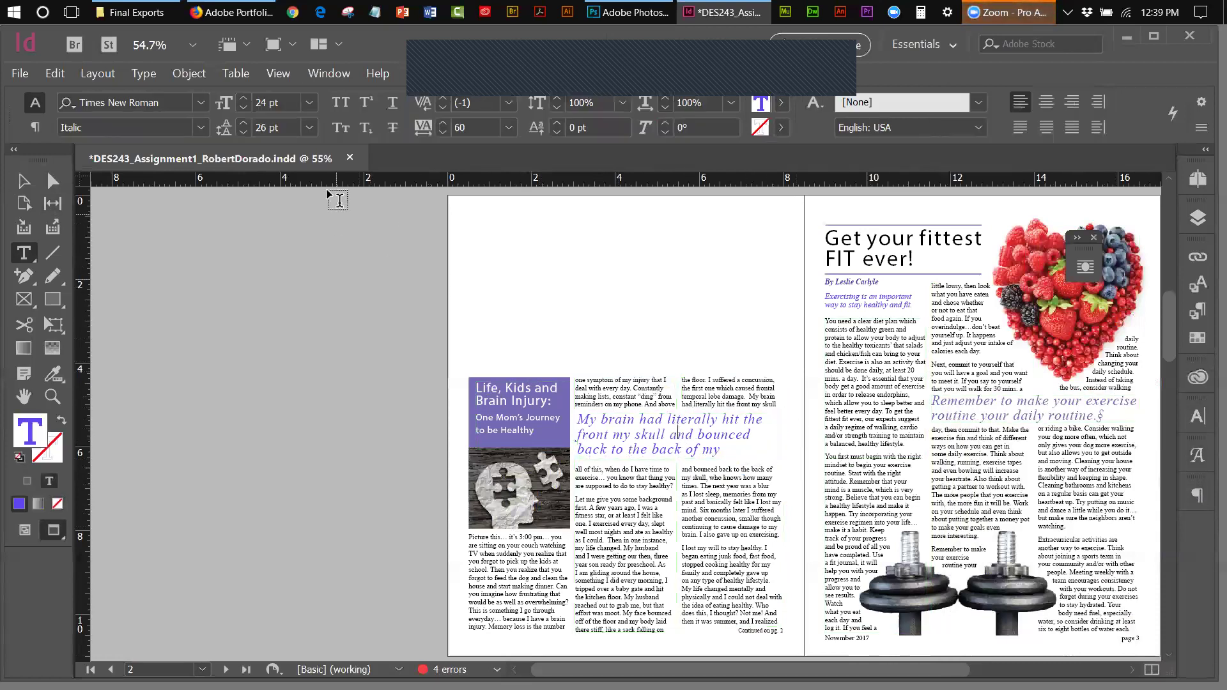
{"action": "left_click", "coordinate": [24, 181]}
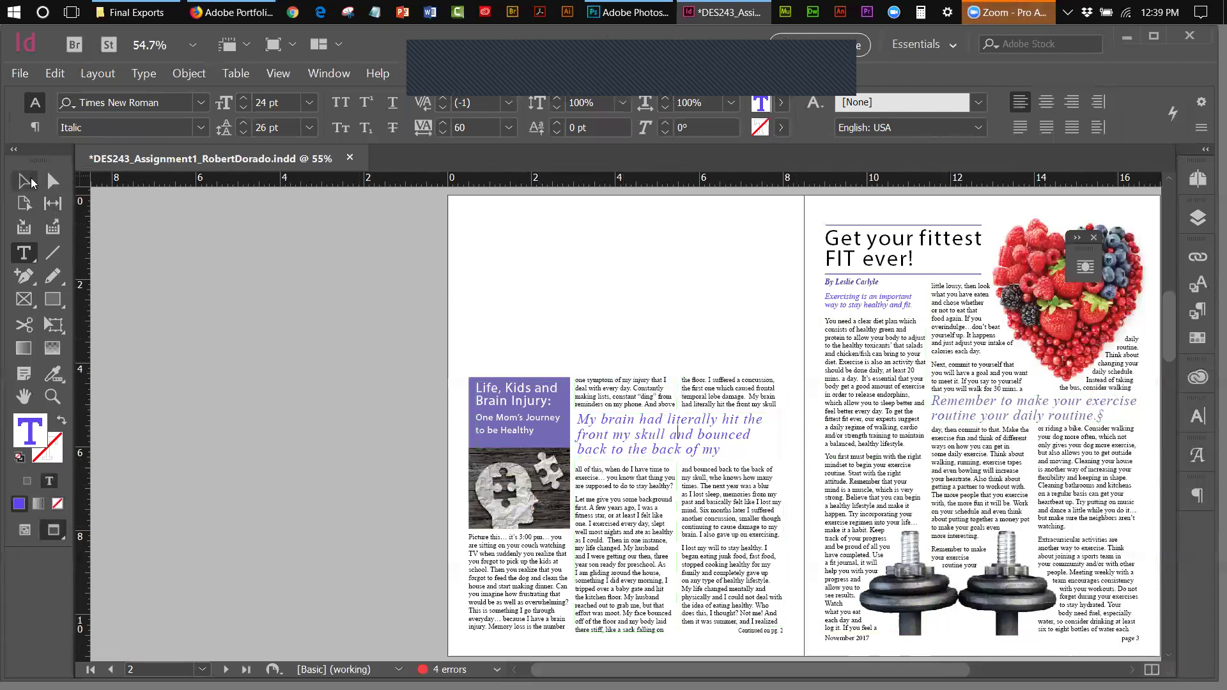
{"action": "left_click_drag", "start_coordinate": [679, 456], "coordinate": [684, 495]}
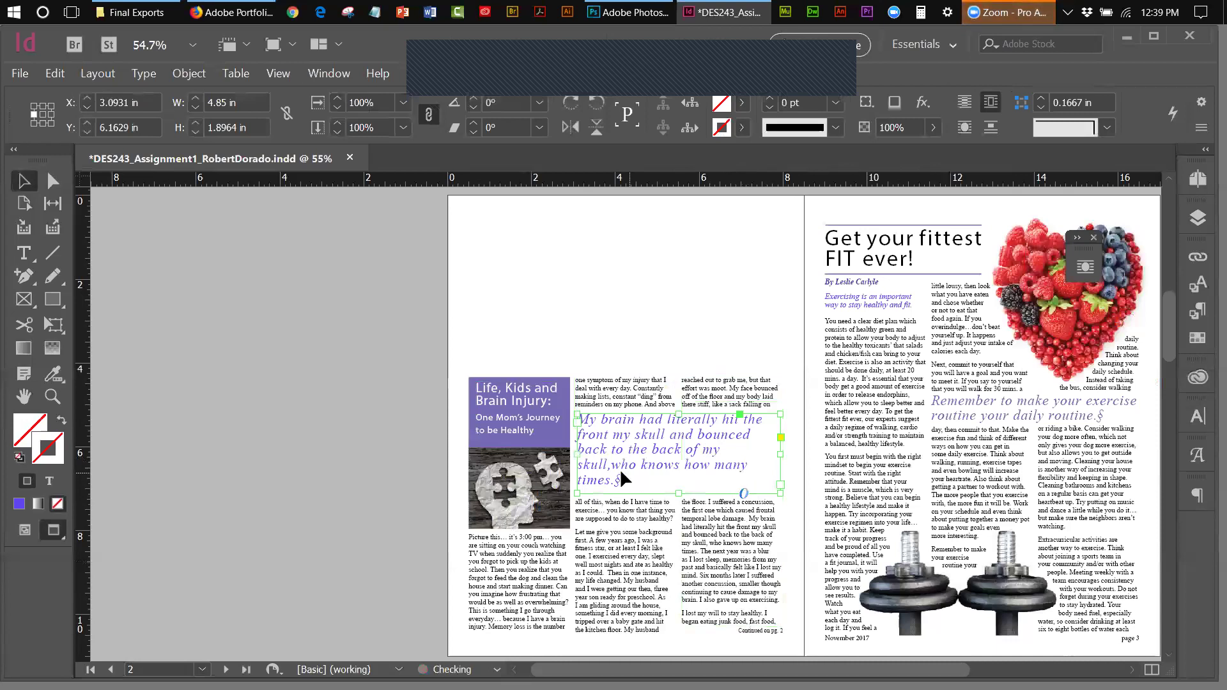
{"action": "double_click", "coordinate": [579, 463]}
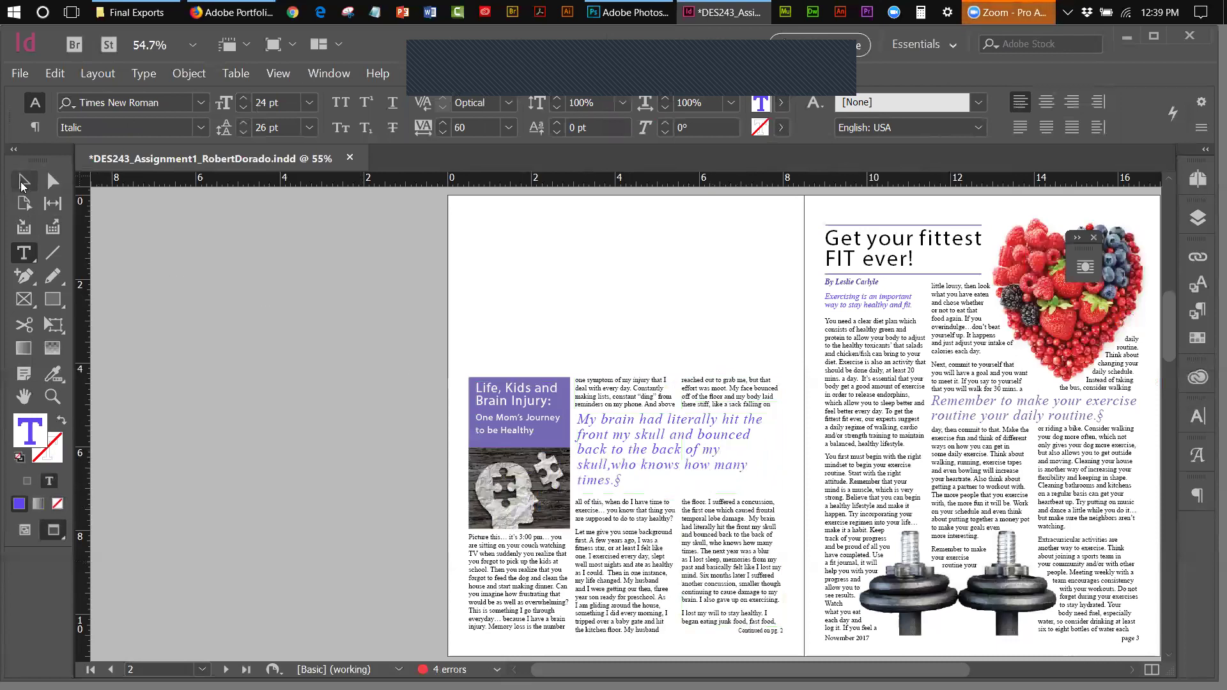
- Narrow the page 2 pull quote's frame to about 4.78 in, nudge it down slightly to Y 6.1768 in, and deselect it
{"action": "left_click", "coordinate": [22, 182]}
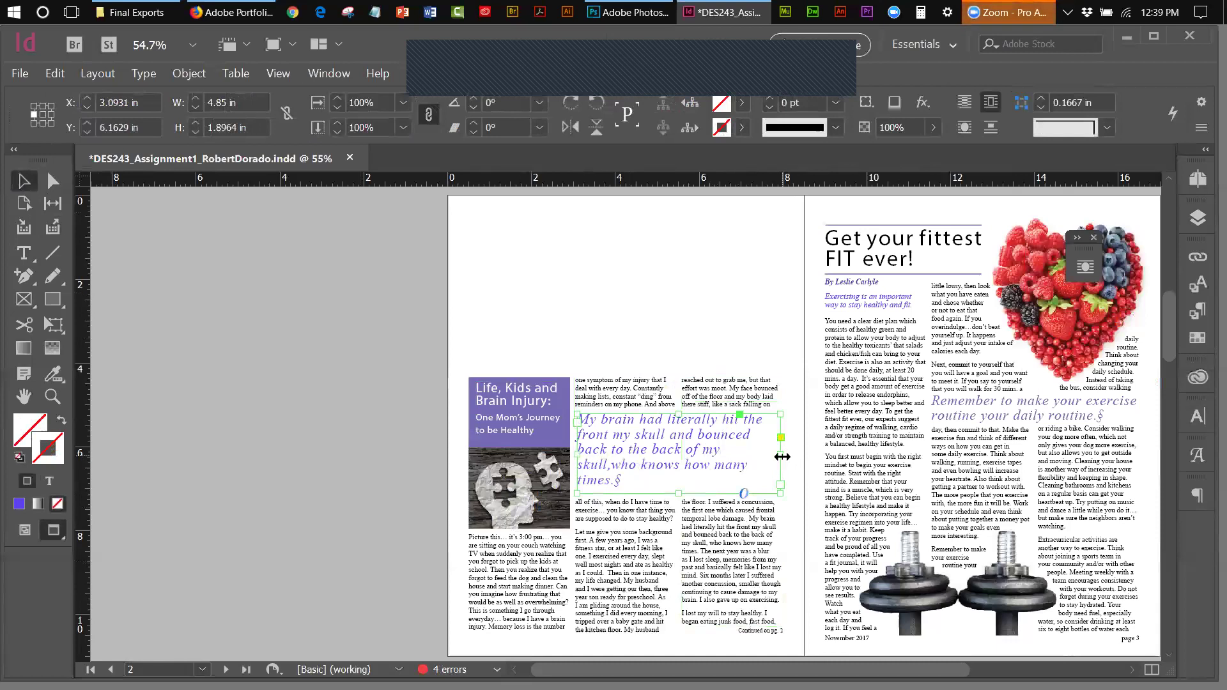
{"action": "mouse_move", "coordinate": [782, 456]}
{"action": "left_mouse_down"}
{"action": "mouse_move", "coordinate": [810, 453]}
{"action": "mouse_move", "coordinate": [777, 454]}
{"action": "left_mouse_up"}
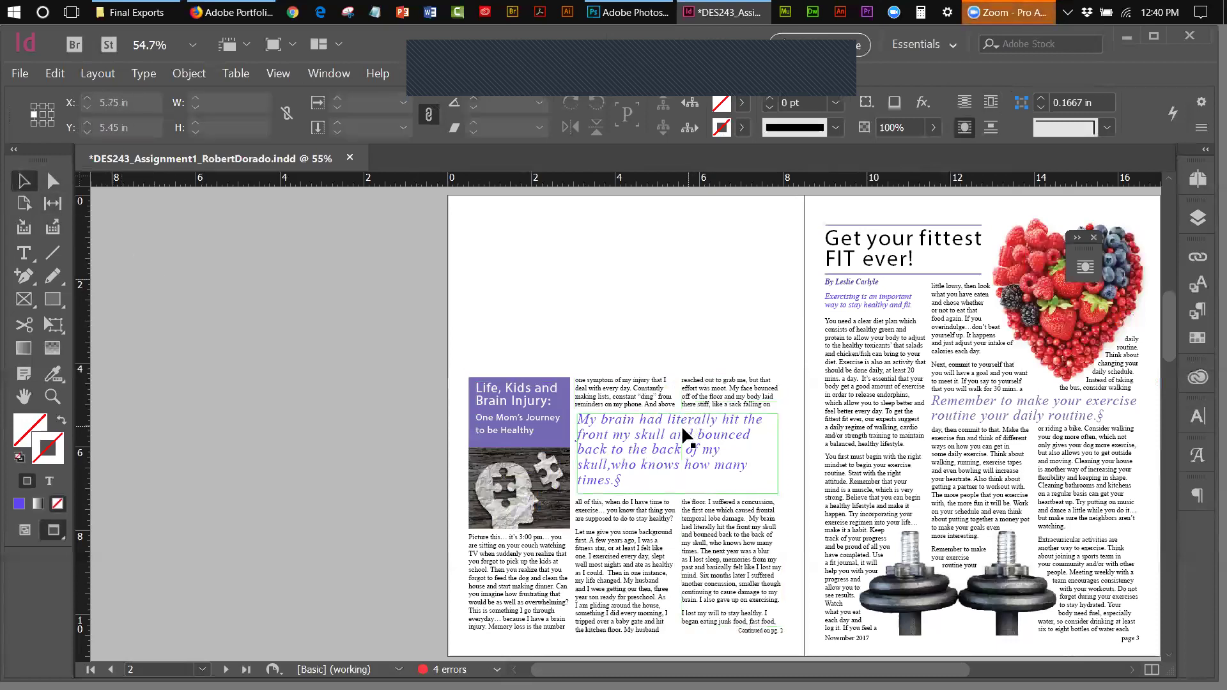
{"action": "key", "text": "Down"}
{"action": "key", "text": "Down"}
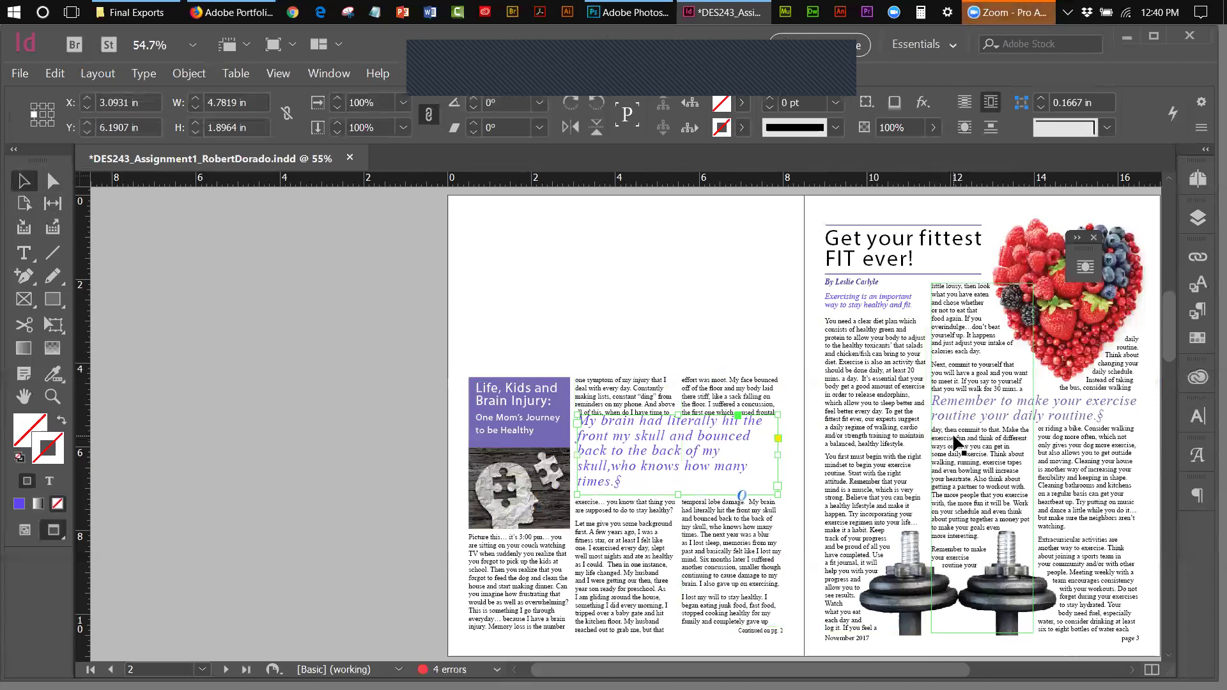
{"action": "key", "text": "Up"}
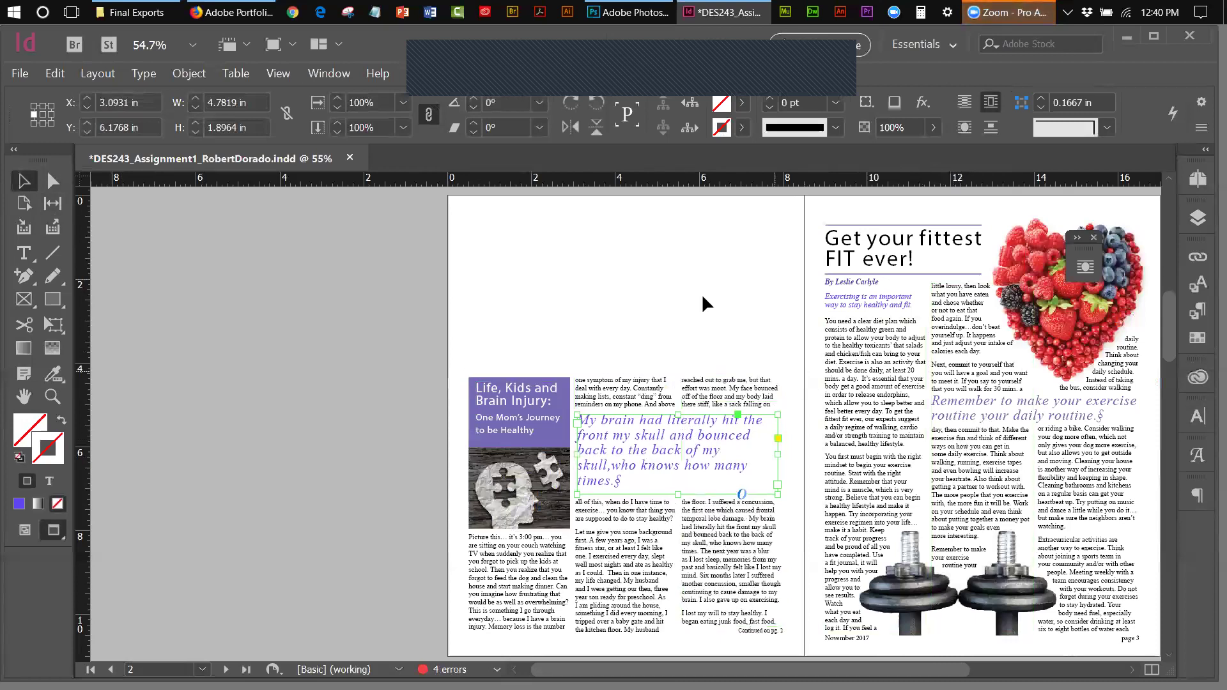
{"action": "left_click", "coordinate": [677, 274]}
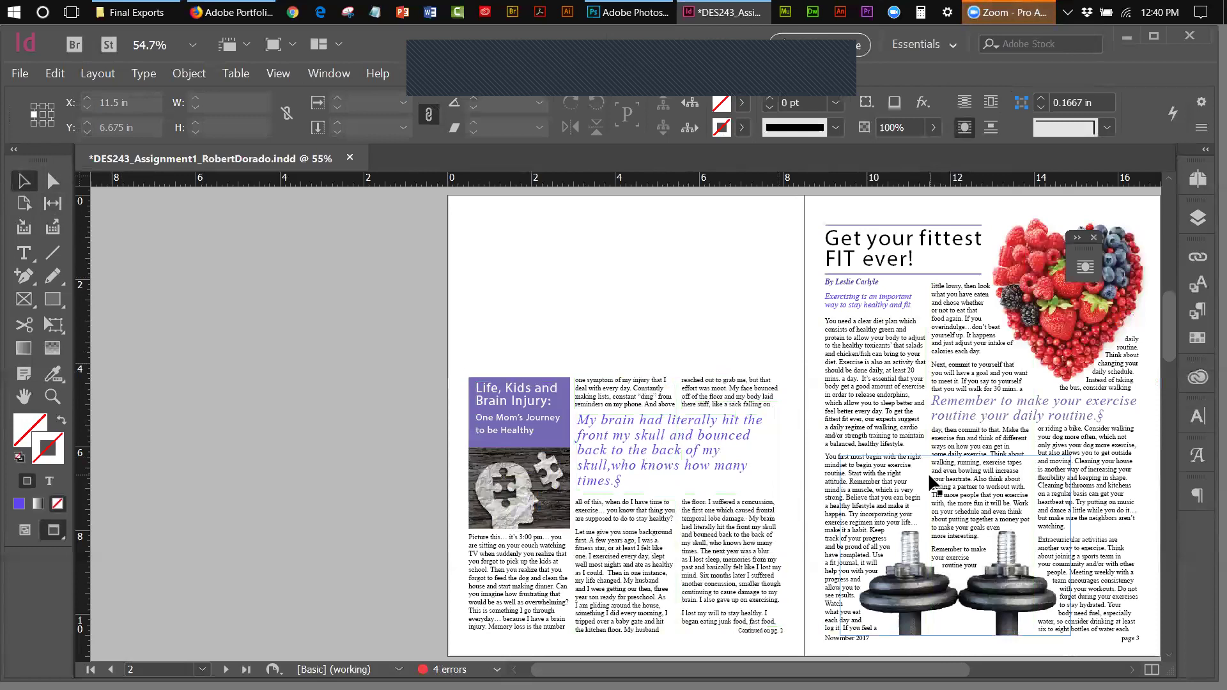
- Select the whole page 2 pull quote text, reduce its leading by one increment, and deselect it
{"action": "double_click", "coordinate": [1005, 403]}
{"action": "left_click", "coordinate": [666, 446]}
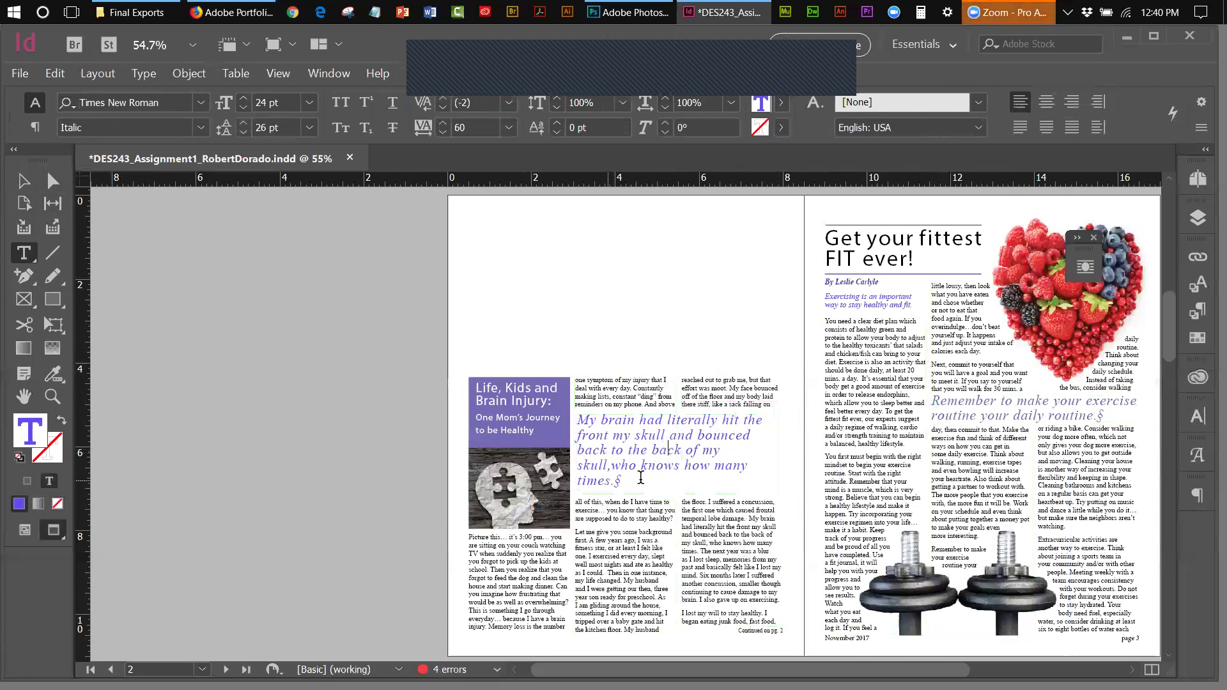
{"action": "left_click_drag", "start_coordinate": [618, 480], "coordinate": [417, 327]}
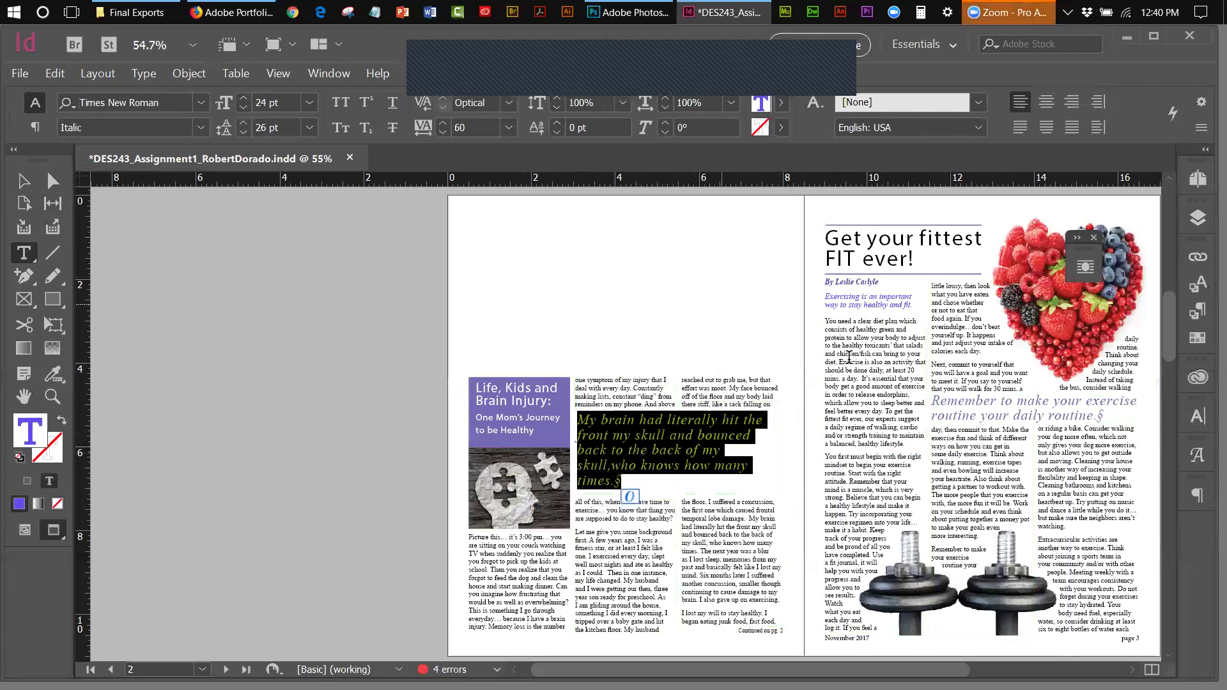
{"action": "left_click", "coordinate": [243, 133]}
{"action": "left_click", "coordinate": [24, 181]}
{"action": "left_click", "coordinate": [114, 221]}
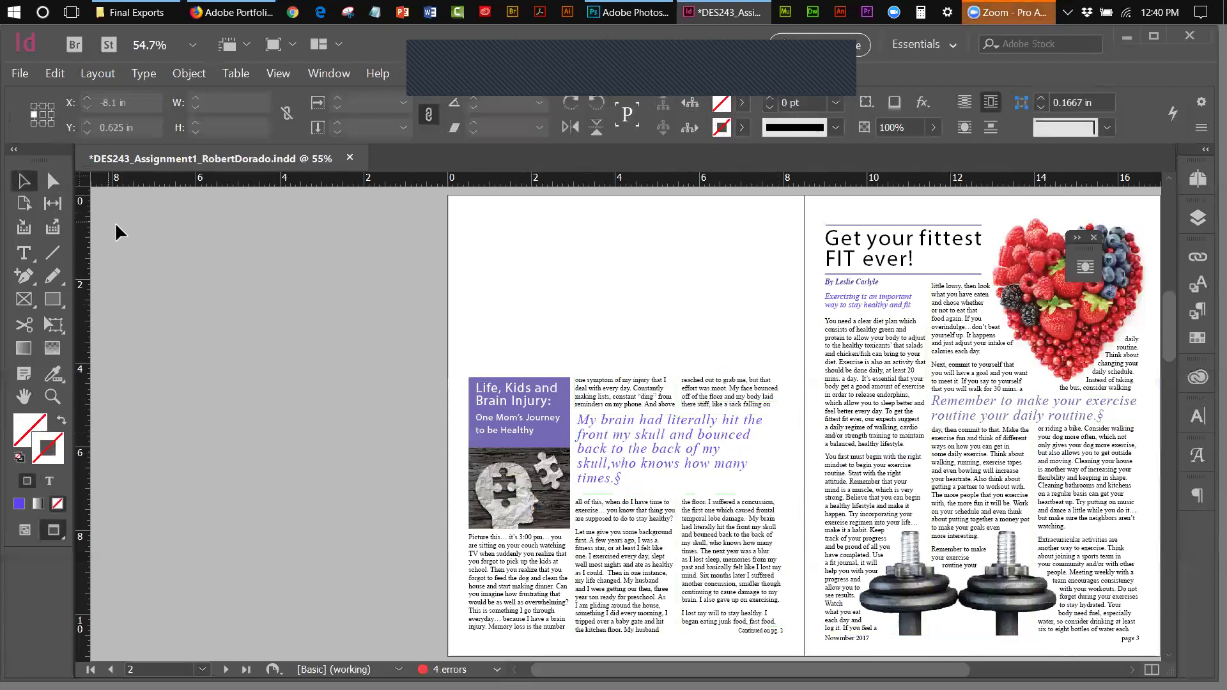
- Try nudging the page 2 pull quote down one increment, and move it back up
{"action": "left_click", "coordinate": [624, 428]}
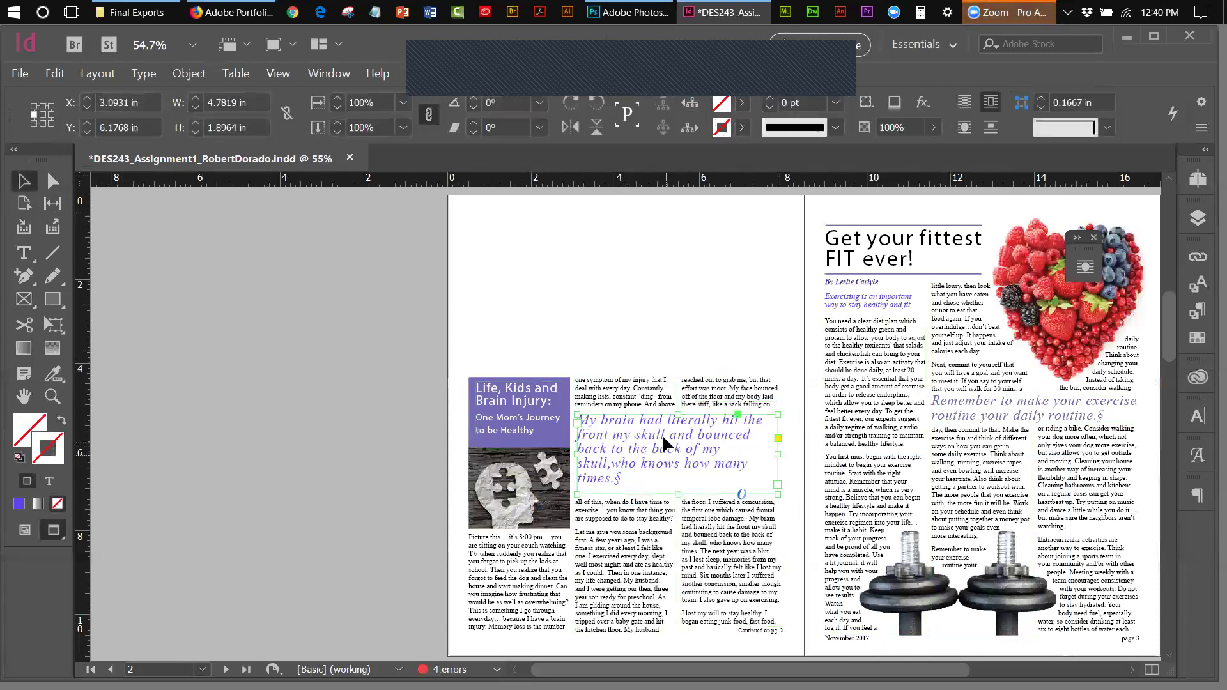
{"action": "key", "text": "Down"}
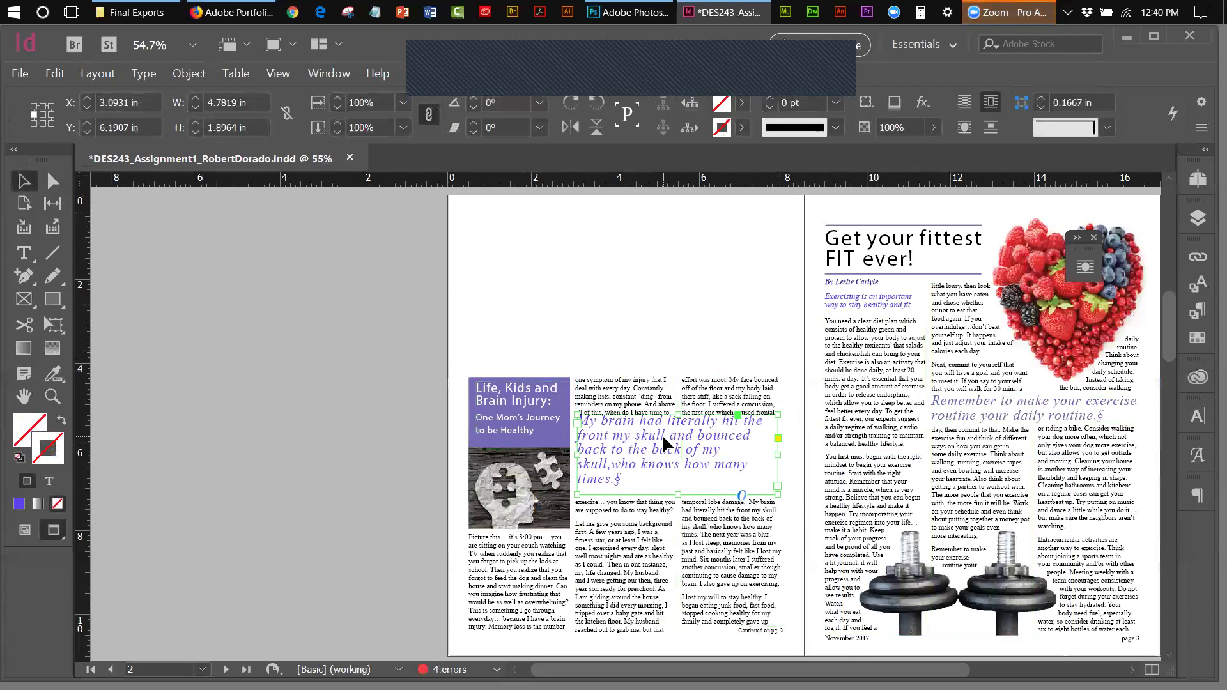
{"action": "key", "text": "Up"}
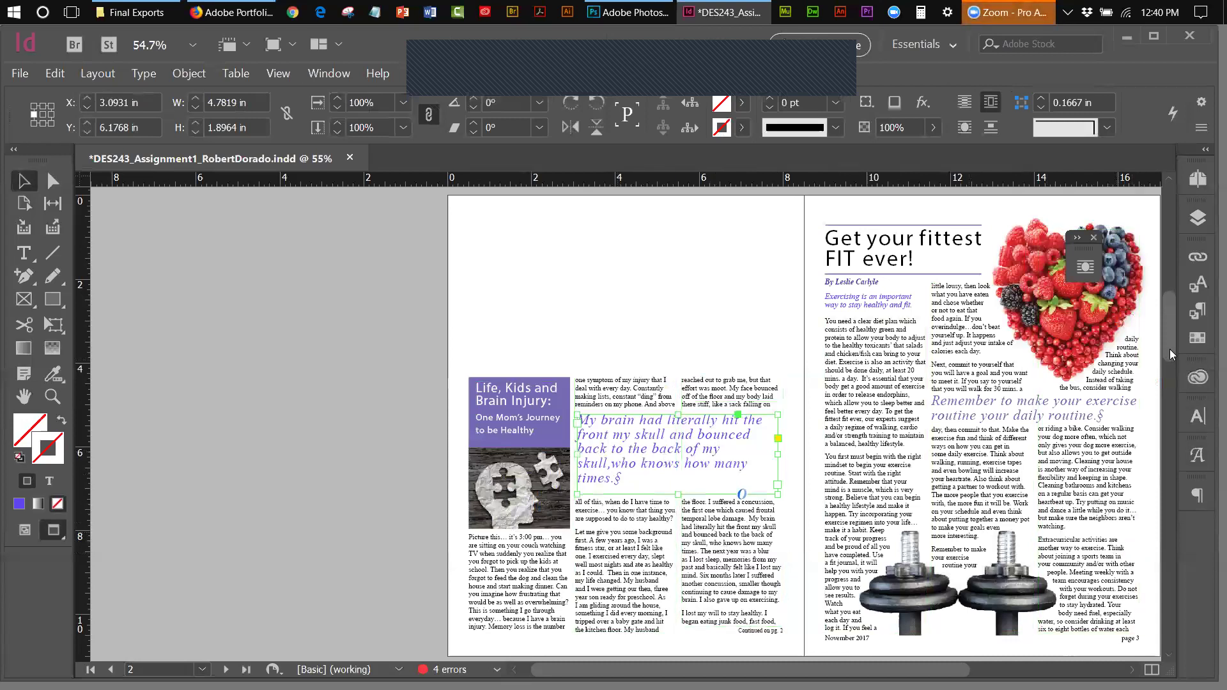
- Move the runner photo on page 5 to the page's inner margin, widen its frame to about 7.15 in, and deselect it
{"action": "left_click_drag", "start_coordinate": [1170, 349], "coordinate": [1187, 424]}
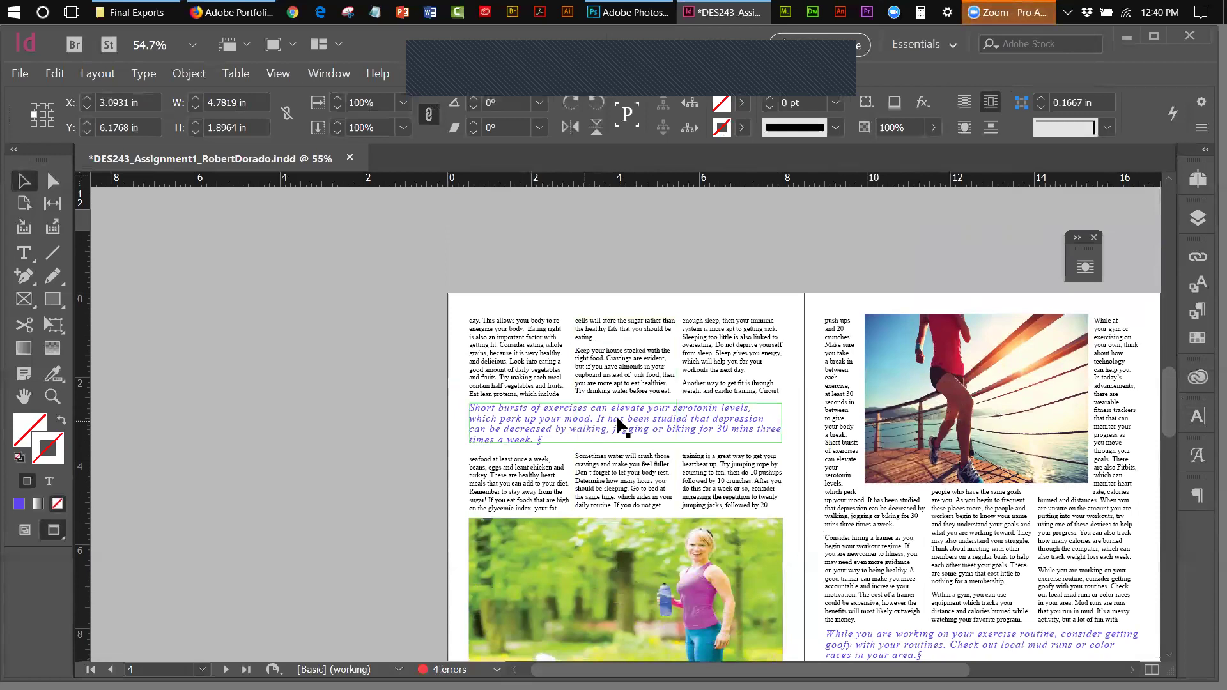
{"action": "left_click", "coordinate": [1030, 390]}
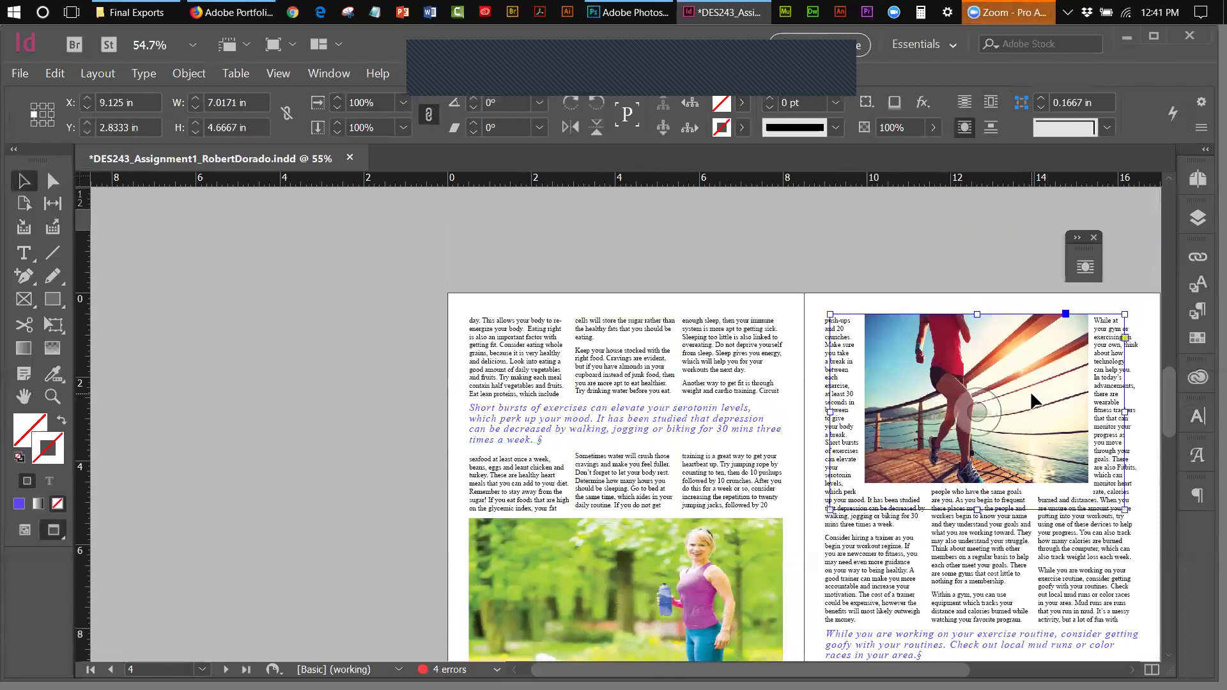
{"action": "left_click_drag", "start_coordinate": [1030, 390], "coordinate": [987, 393]}
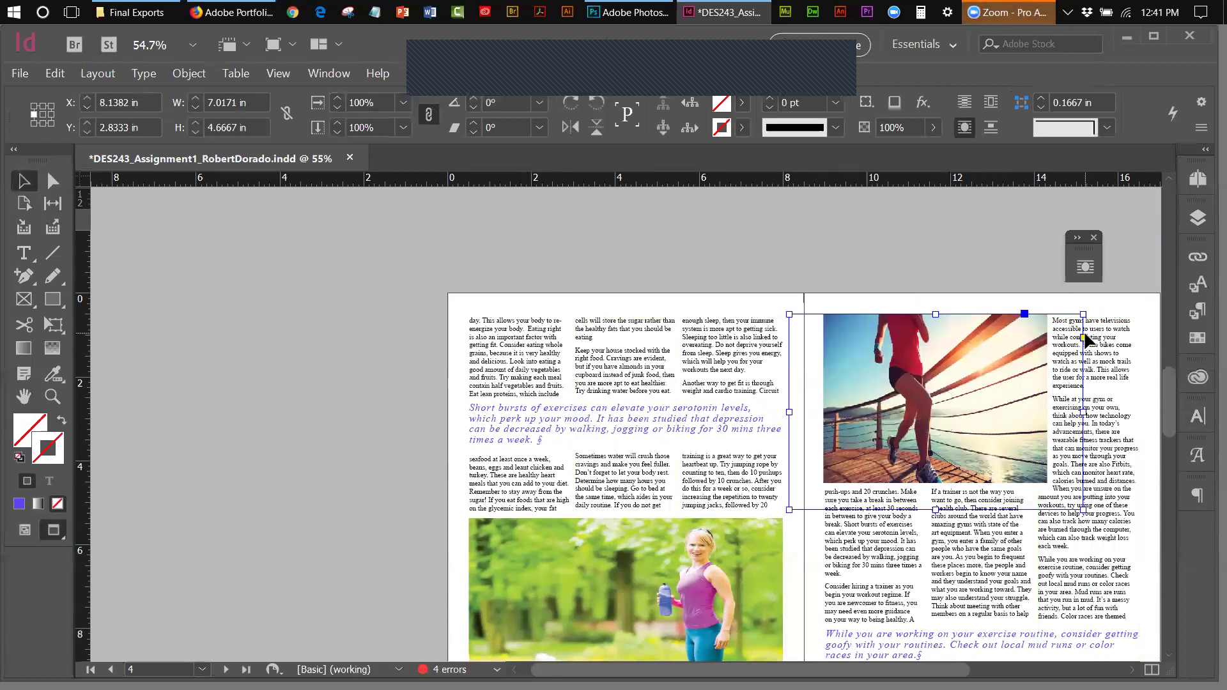
{"action": "left_click_drag", "start_coordinate": [1083, 315], "coordinate": [1092, 309]}
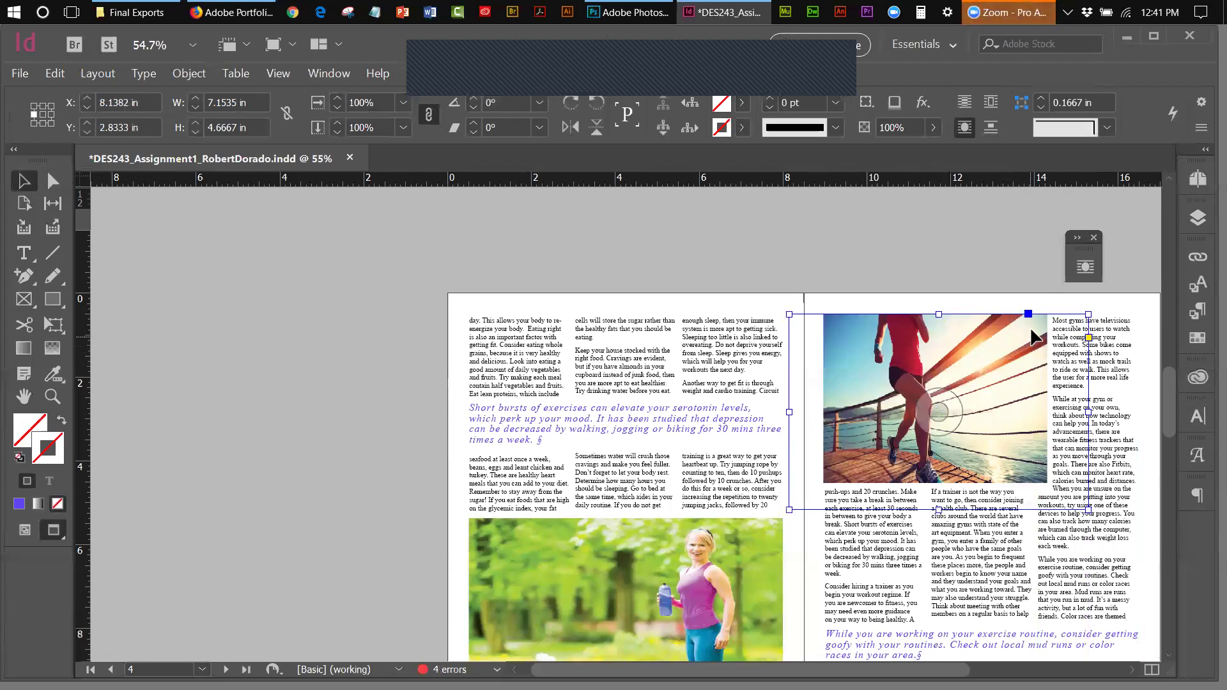
{"action": "left_click", "coordinate": [931, 229]}
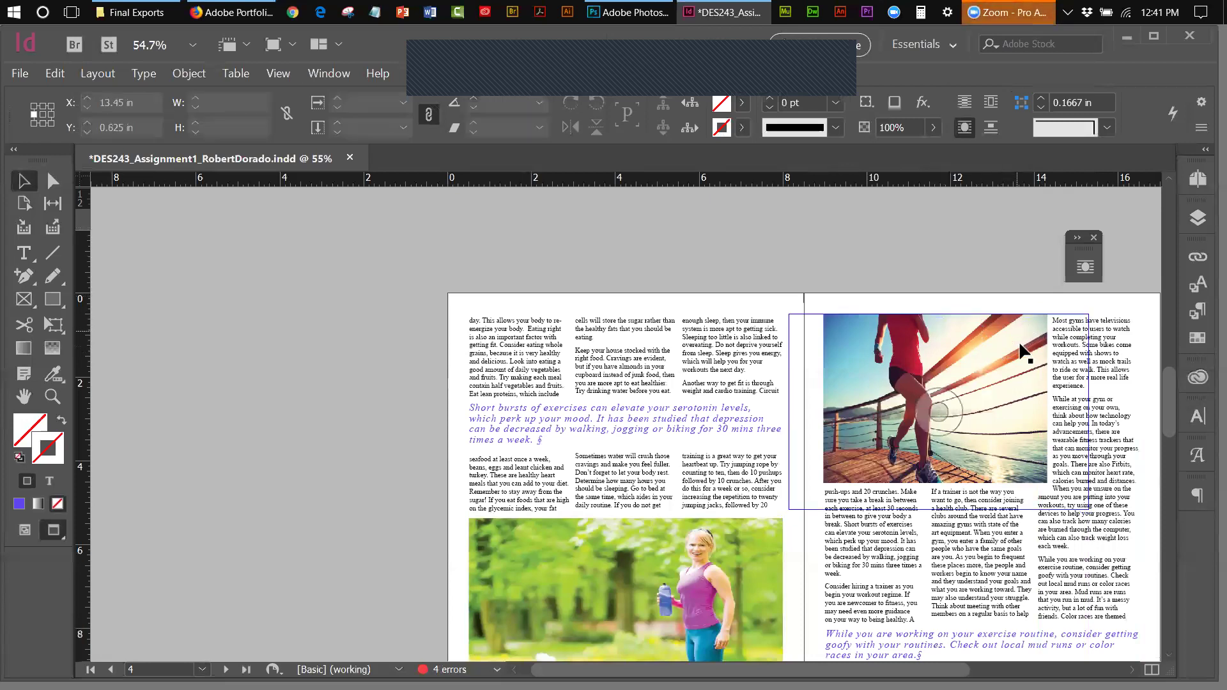
- Crop the runner photo's frame to the visible image on three sides, about 5.3 in wide and 4.08 in high
{"action": "left_click", "coordinate": [1046, 333]}
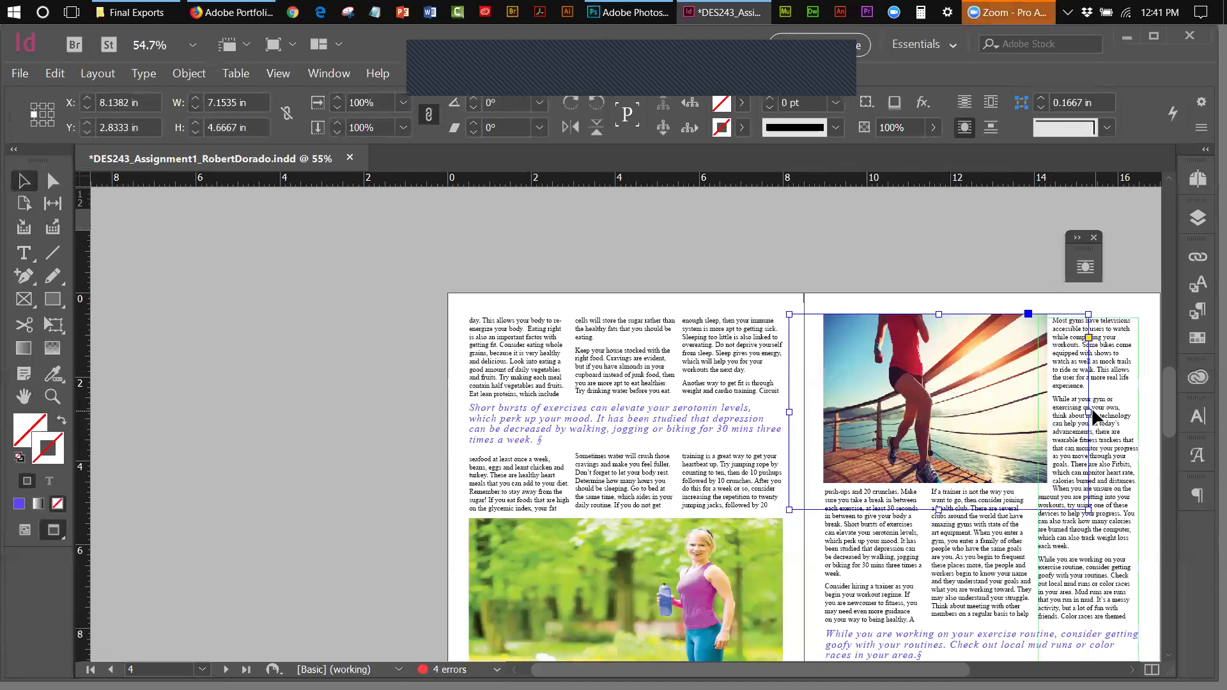
{"action": "left_click_drag", "start_coordinate": [1088, 412], "coordinate": [1047, 412]}
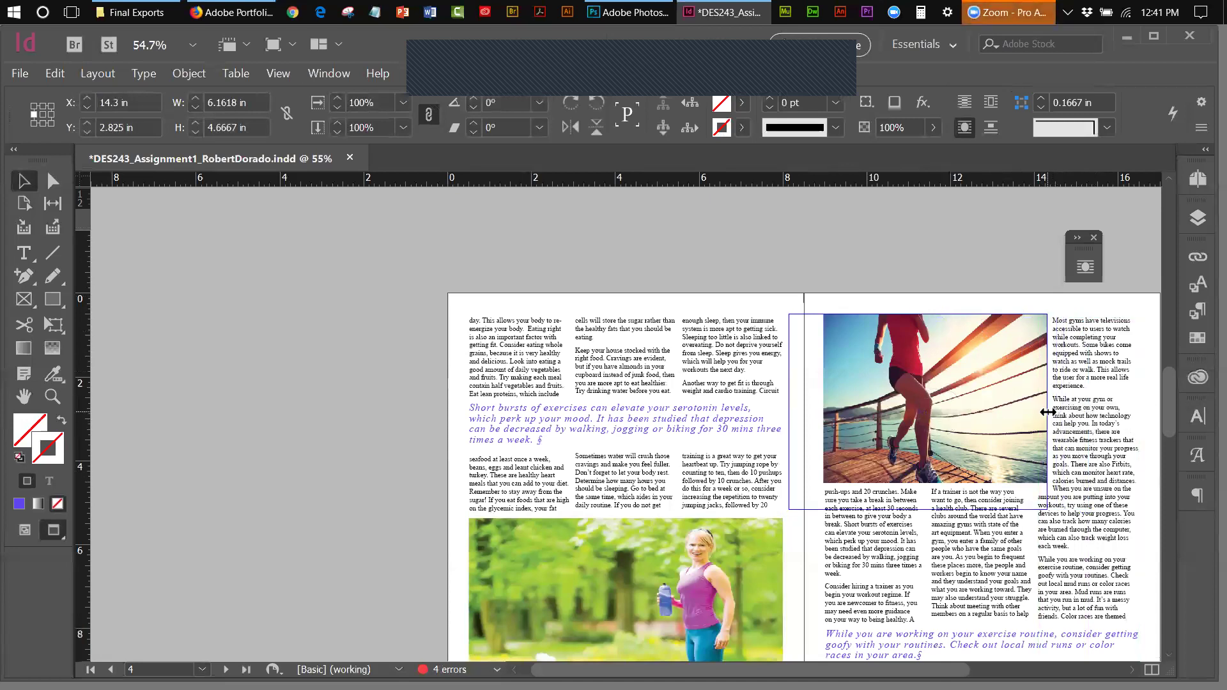
{"action": "left_click_drag", "start_coordinate": [791, 412], "coordinate": [823, 412]}
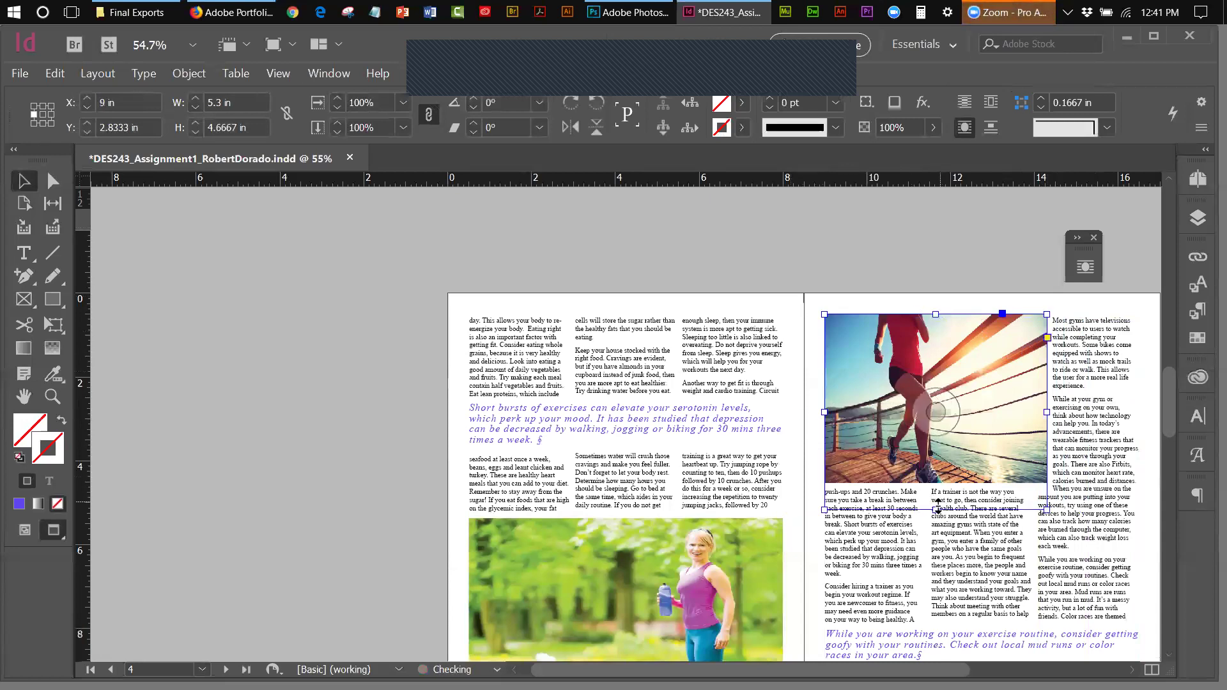
{"action": "left_click_drag", "start_coordinate": [934, 508], "coordinate": [936, 487]}
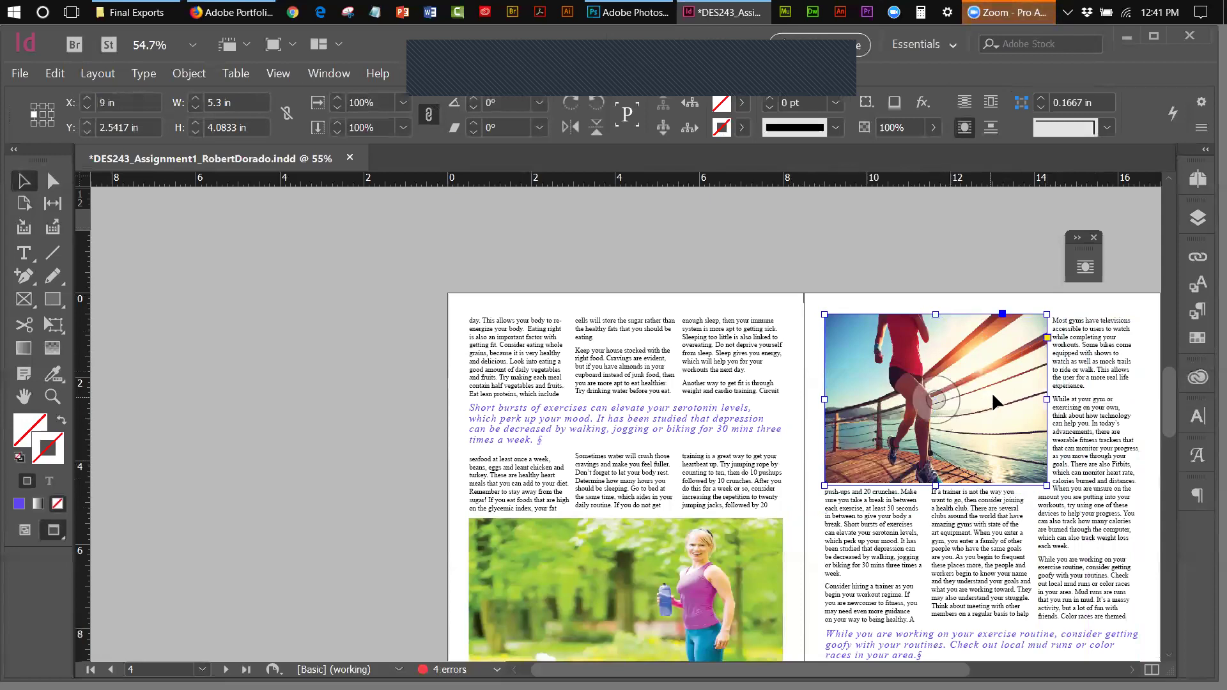
- Delete the runner photo from page 5 to preview the text without it, and undo the deletion
{"action": "key", "text": "Delete"}
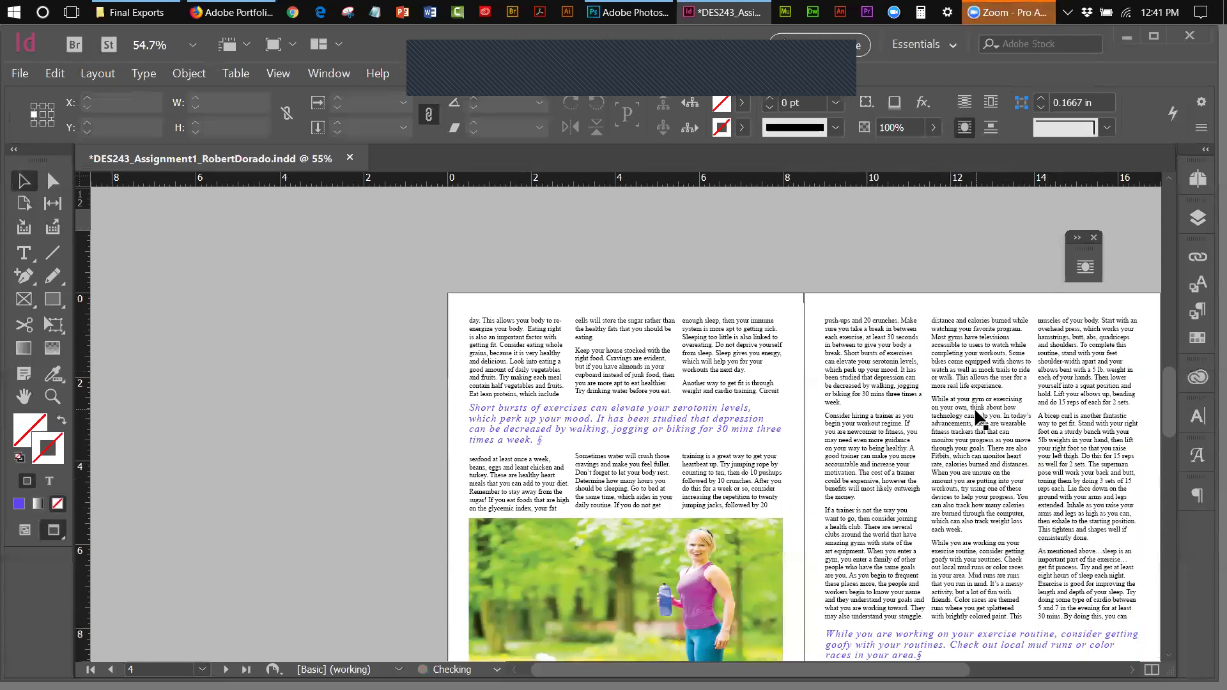
{"action": "key", "text": "ctrl+z"}
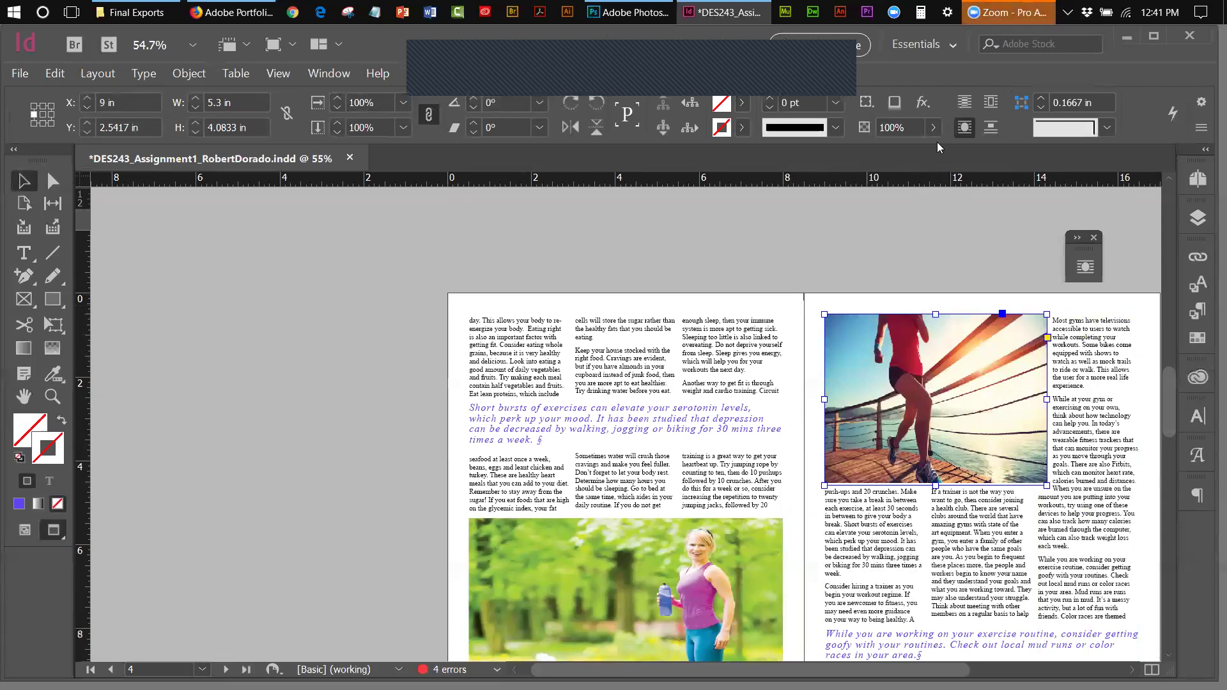
- Wrap the text around the runner photo's bounding box, with a bottom offset of 0.125 in
{"action": "left_click", "coordinate": [990, 108]}
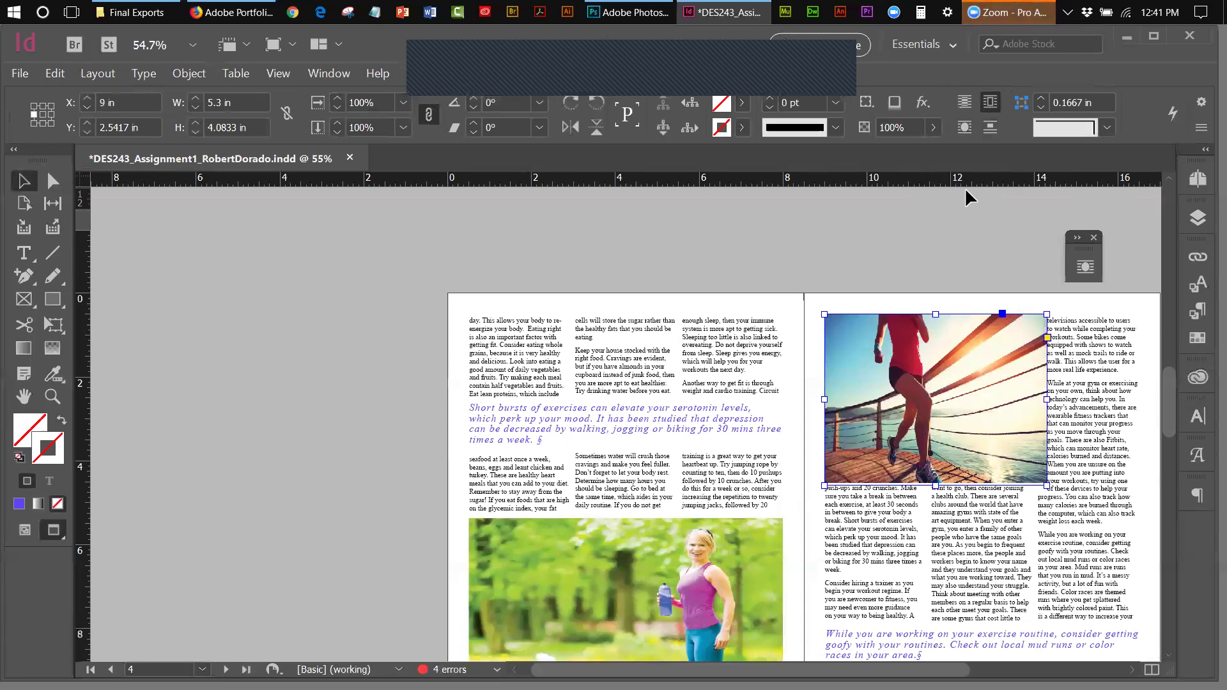
{"action": "left_click", "coordinate": [1086, 266]}
{"action": "left_click_drag", "start_coordinate": [904, 252], "coordinate": [228, 266]}
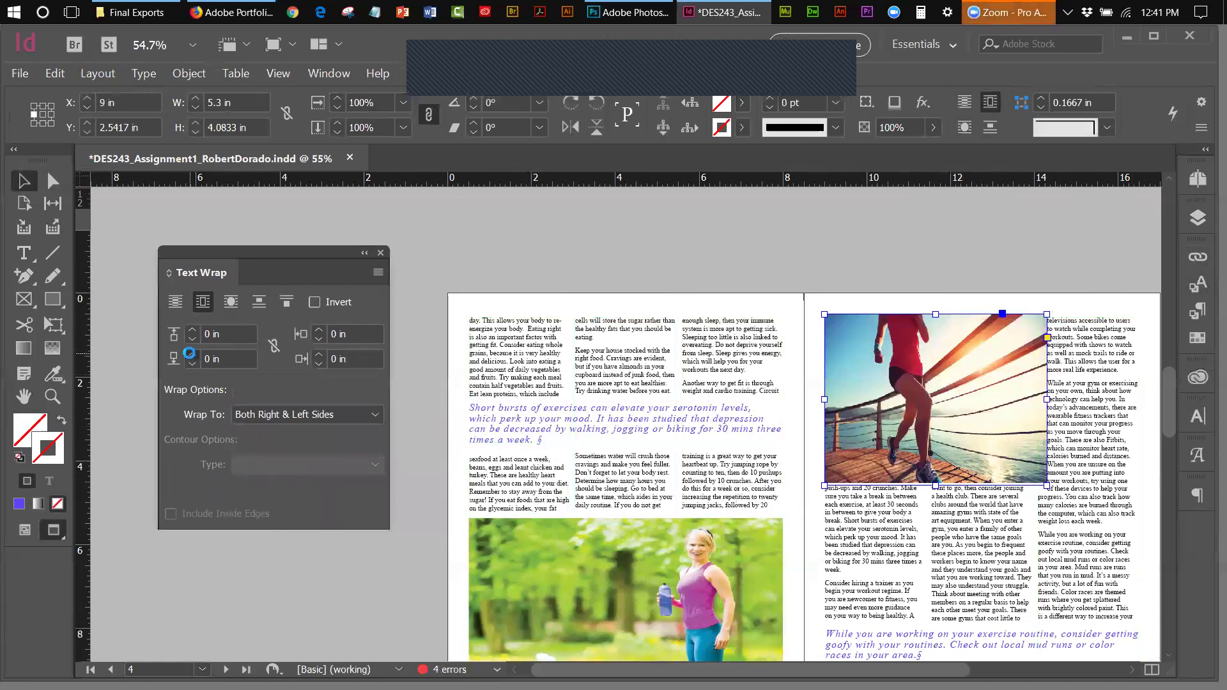
{"action": "left_click", "coordinate": [191, 353]}
{"action": "left_click", "coordinate": [191, 353]}
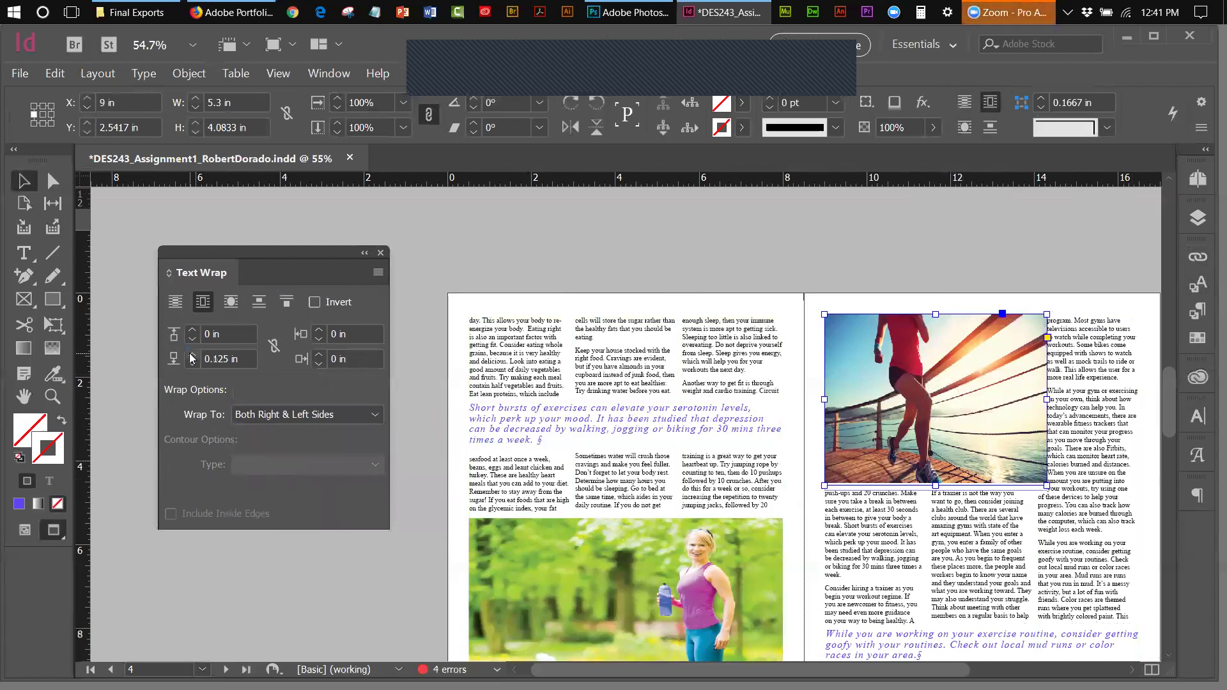
{"action": "left_click", "coordinate": [319, 331]}
{"action": "left_click", "coordinate": [318, 331]}
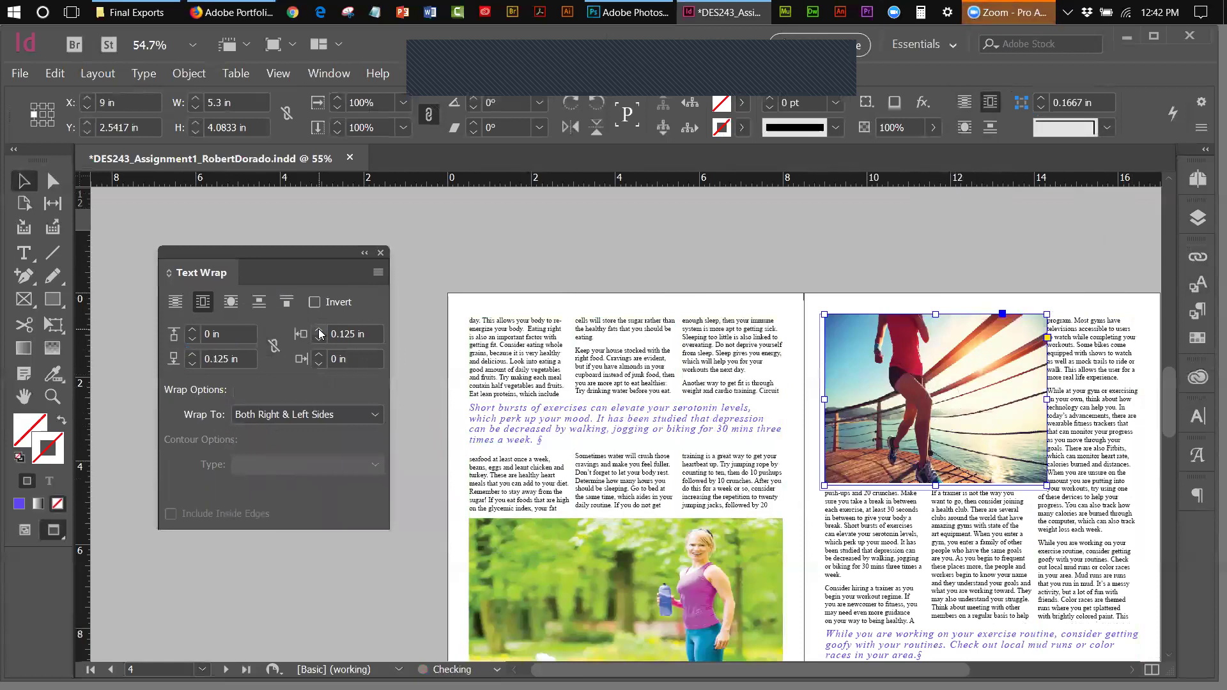
{"action": "left_click", "coordinate": [319, 339]}
{"action": "left_click", "coordinate": [319, 338]}
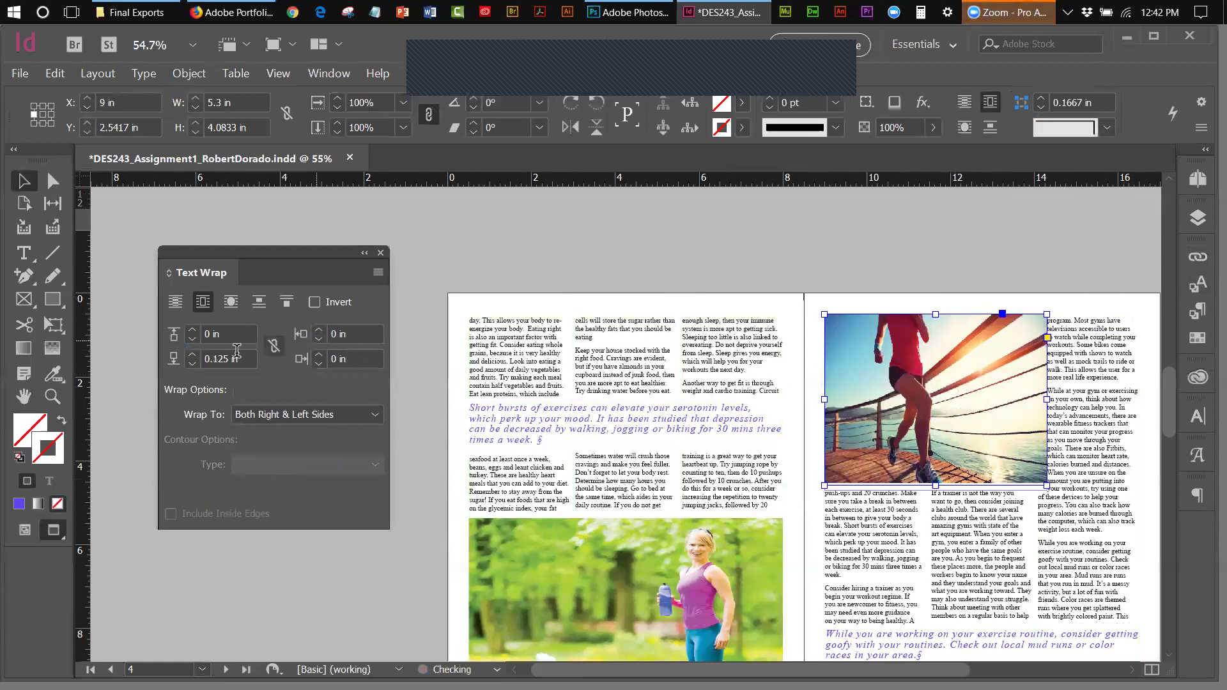
- Set the right text wrap offset of the boardwalk runner photo to 0.1875 in
{"action": "left_click", "coordinate": [318, 354]}
{"action": "left_click", "coordinate": [319, 355]}
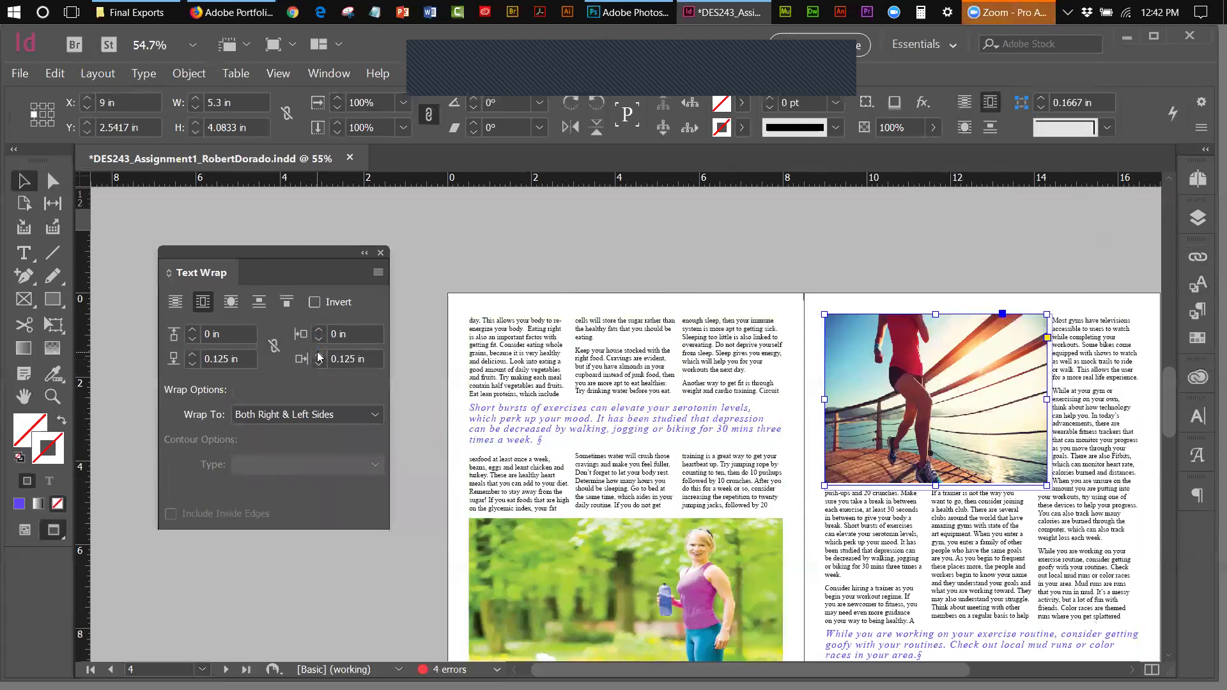
{"action": "left_click", "coordinate": [319, 356]}
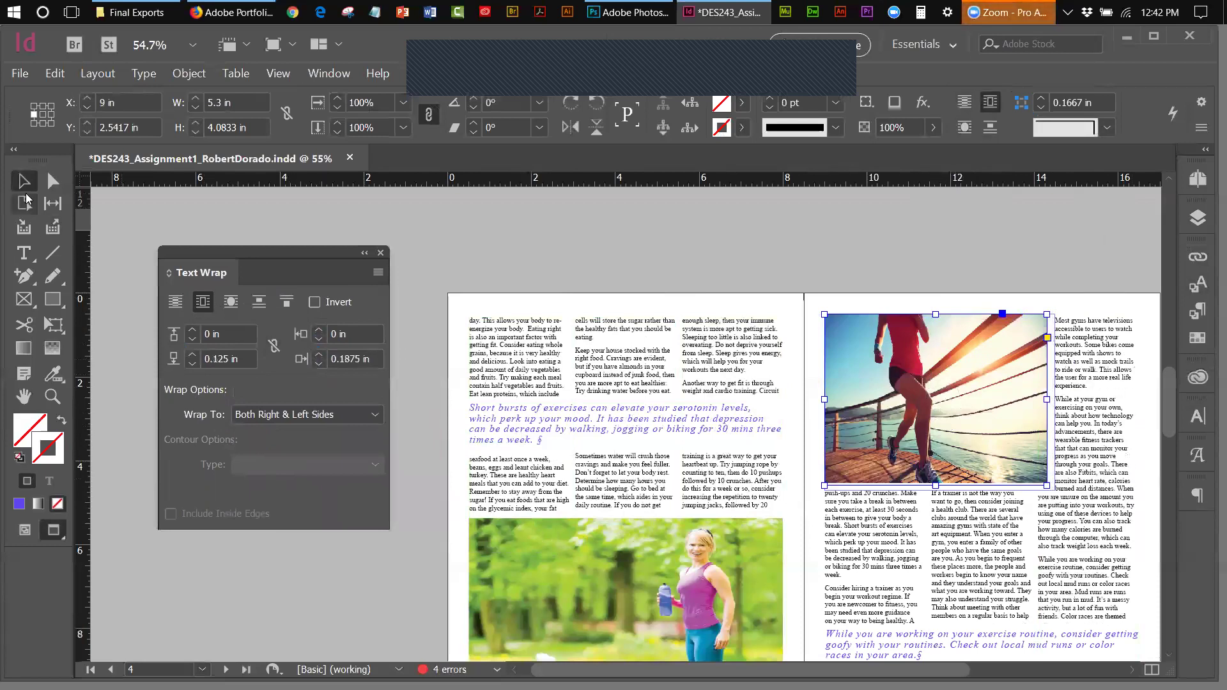
{"action": "left_click", "coordinate": [616, 260]}
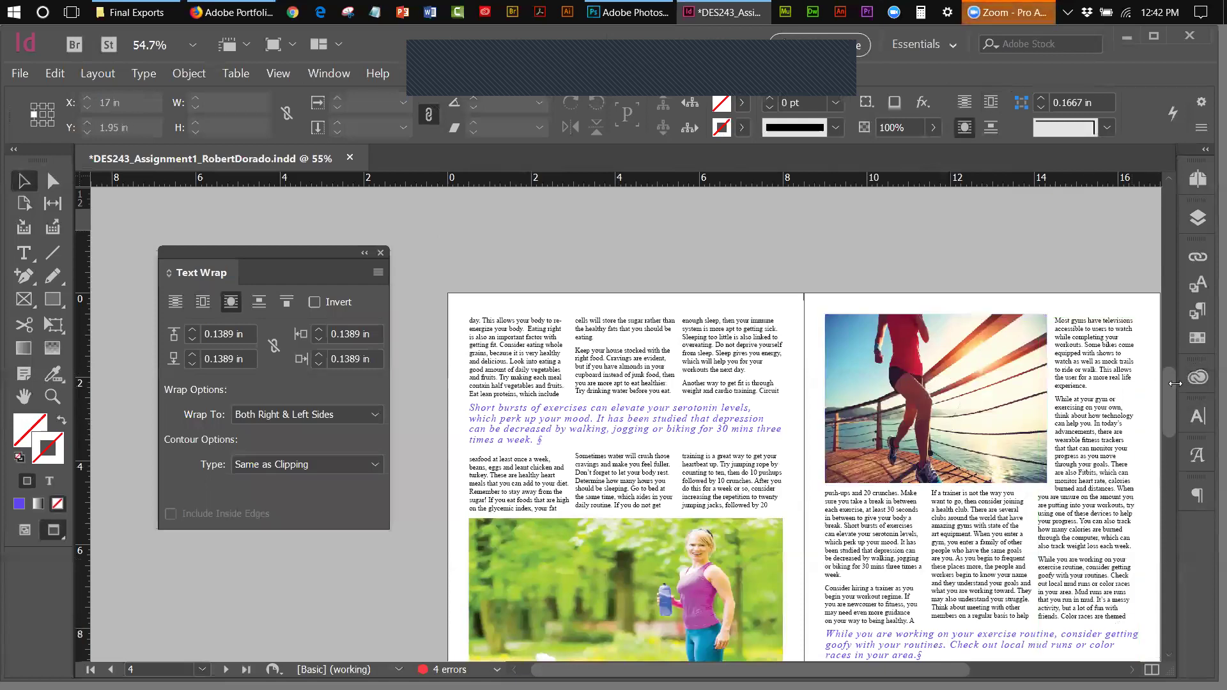
- Extend the garden path photo's frame on page 7 past the page's top and right edges, to about 8.625 by 2.6944 in
{"action": "left_click_drag", "start_coordinate": [1172, 382], "coordinate": [1183, 501]}
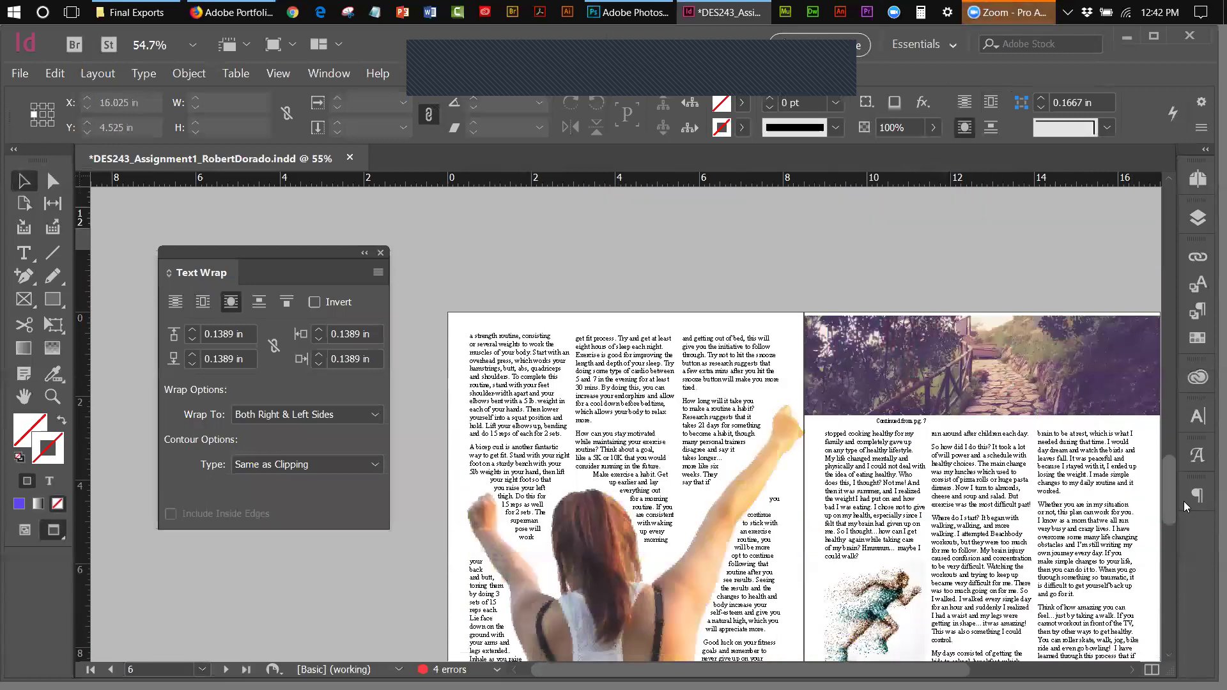
{"action": "left_click", "coordinate": [976, 372]}
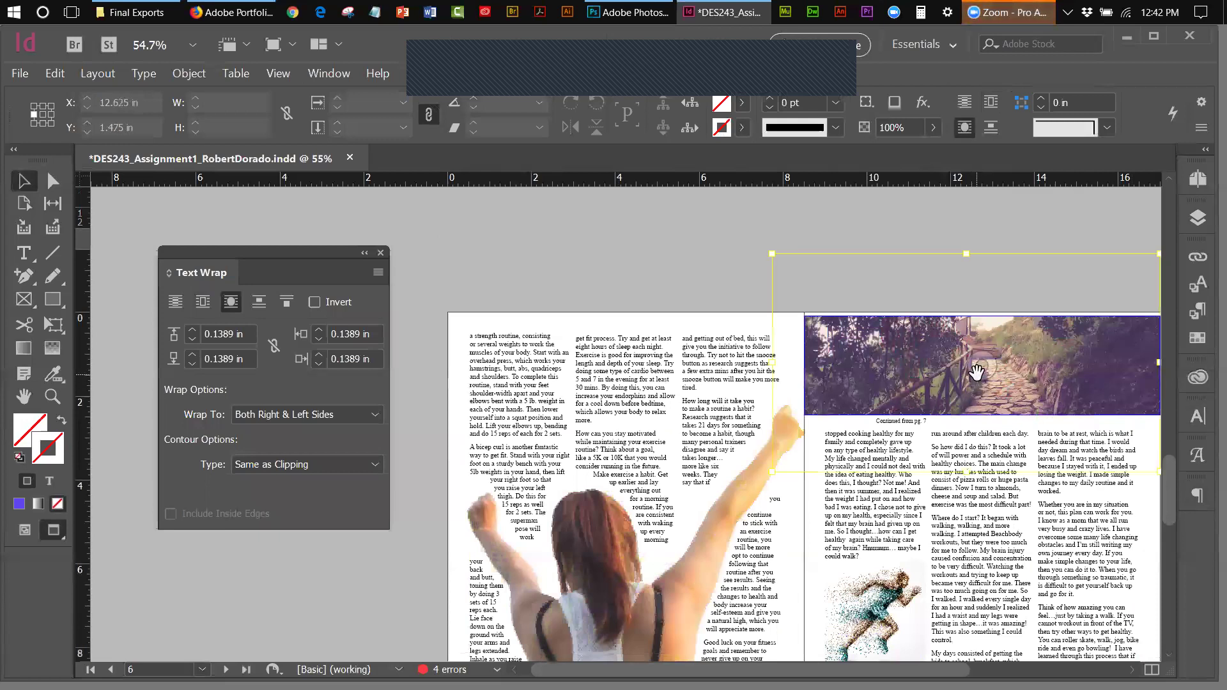
{"action": "left_click", "coordinate": [974, 317]}
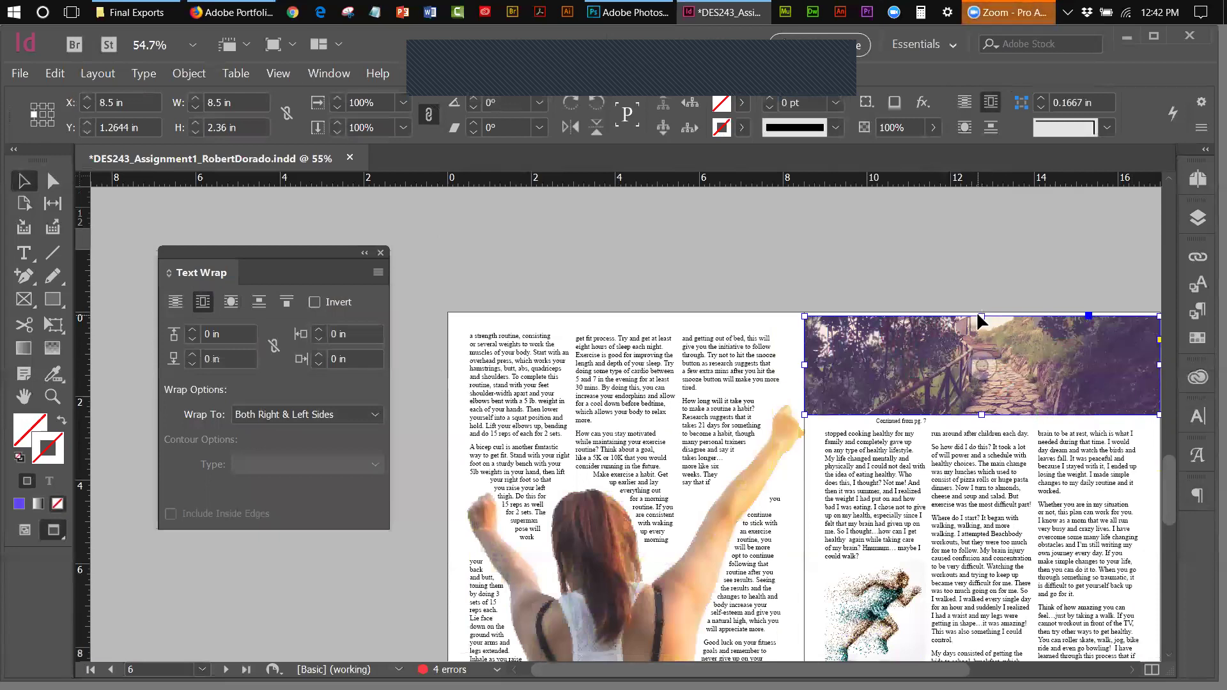
{"action": "left_click_drag", "start_coordinate": [981, 311], "coordinate": [981, 303]}
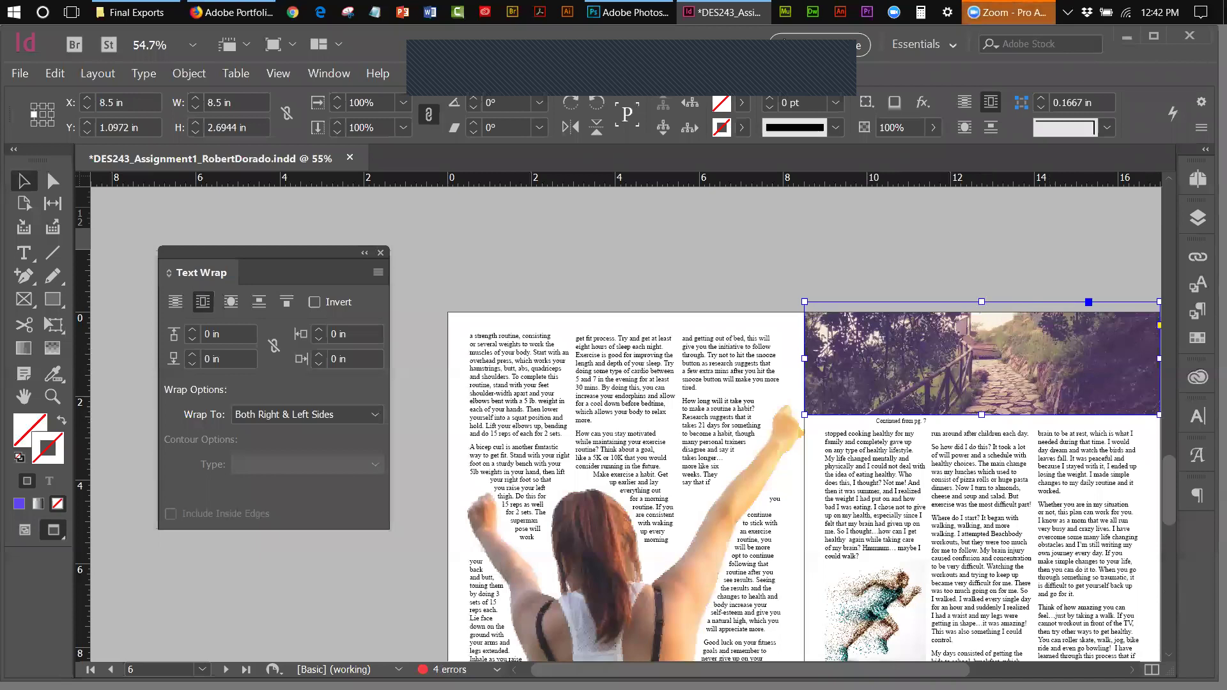
{"action": "scroll", "coordinate": [1121, 359], "scroll_direction": "right", "scroll_amount": 2}
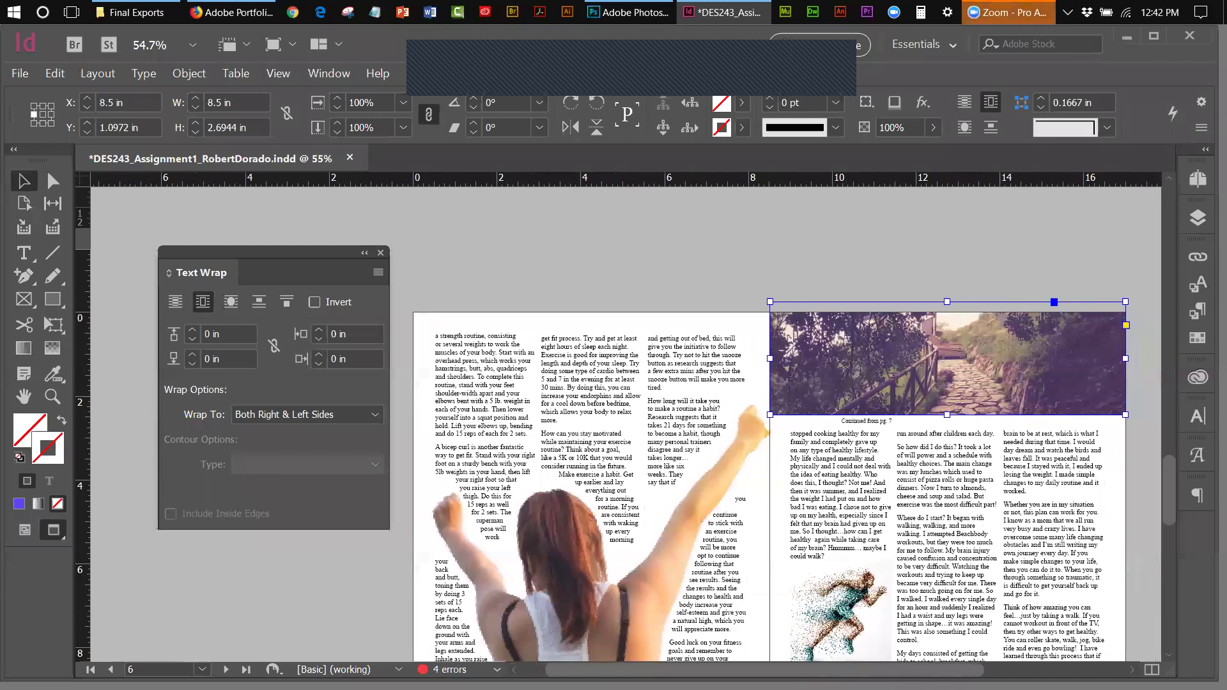
{"action": "mouse_move", "coordinate": [1123, 360]}
{"action": "left_mouse_down"}
{"action": "mouse_move", "coordinate": [1140, 364]}
{"action": "mouse_move", "coordinate": [1130, 359]}
{"action": "left_mouse_up"}
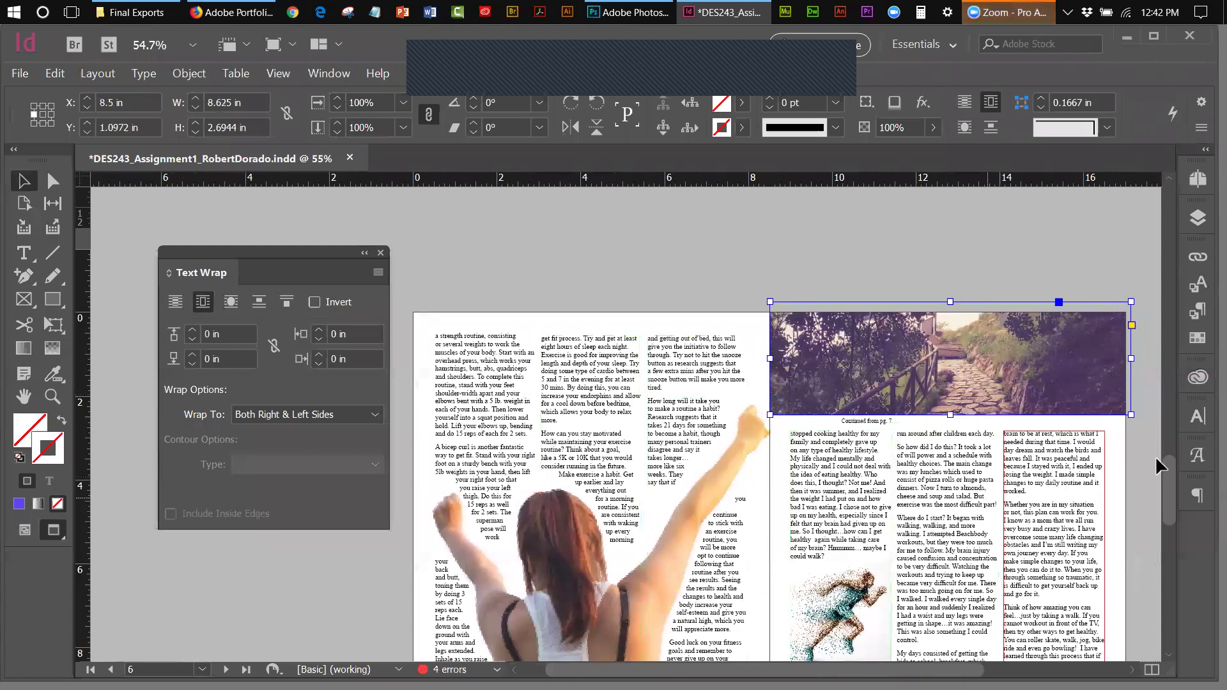
- Shorten the first text column's frame on page 6 from its bottom edge to a height of about 9.3333 in
{"action": "left_click_drag", "start_coordinate": [1170, 468], "coordinate": [1169, 505]}
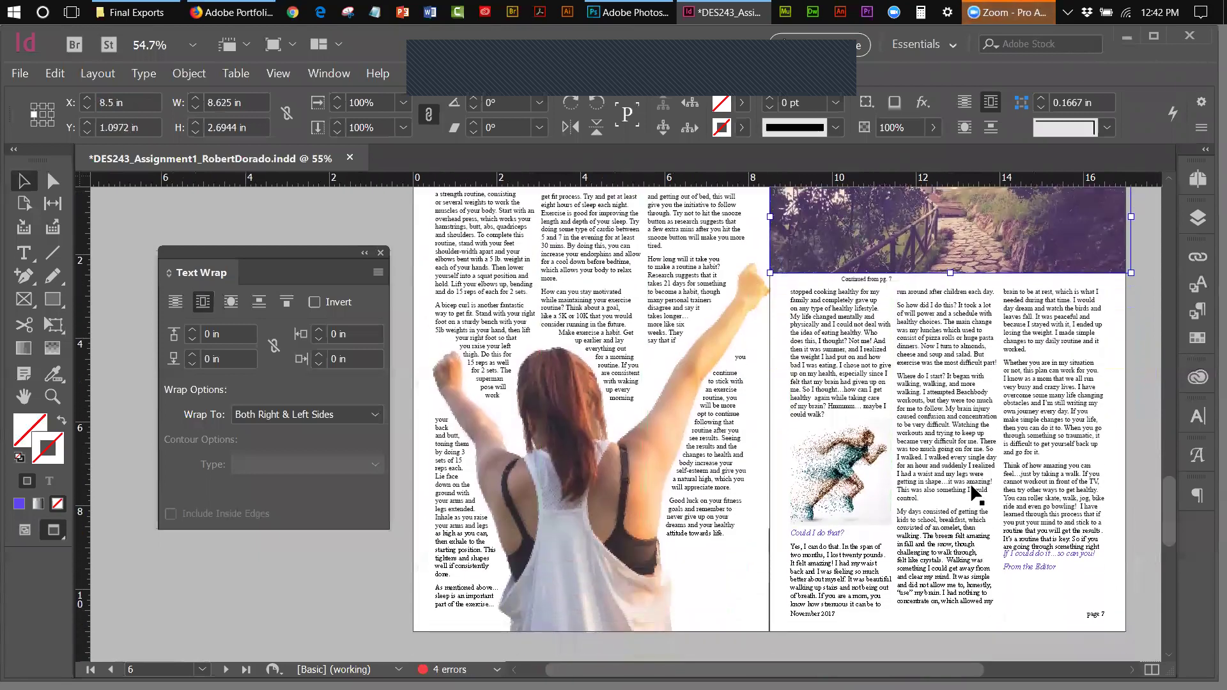
{"action": "left_click", "coordinate": [721, 529]}
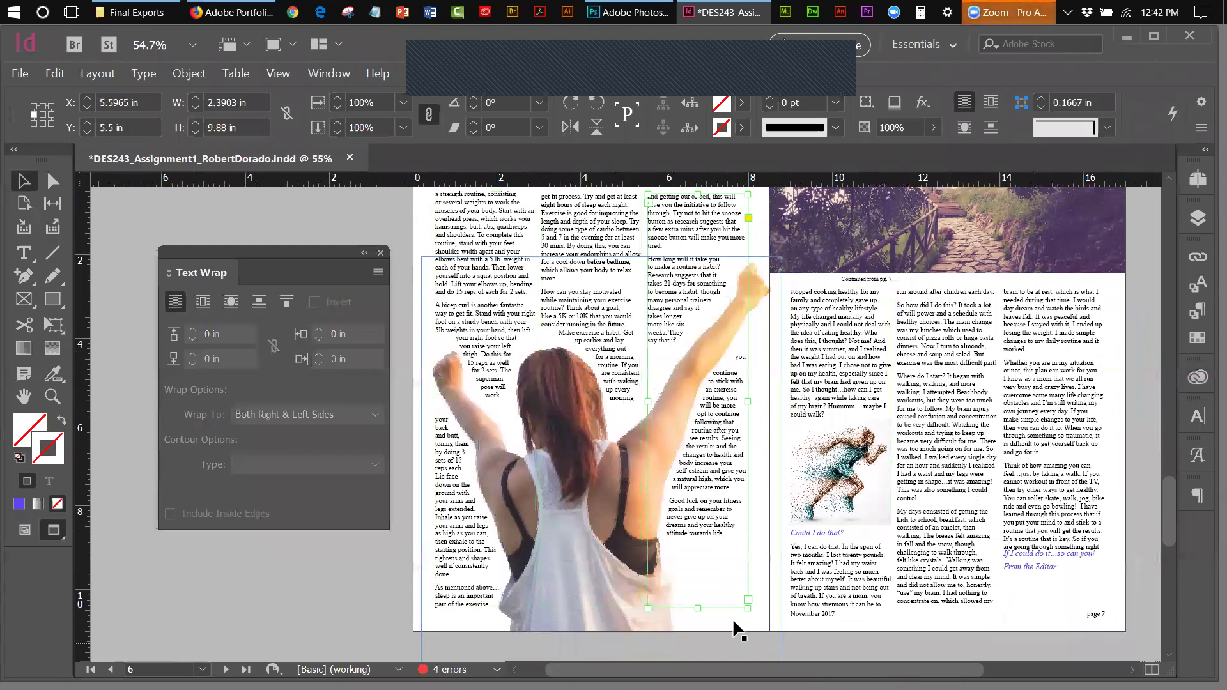
{"action": "left_click", "coordinate": [471, 607]}
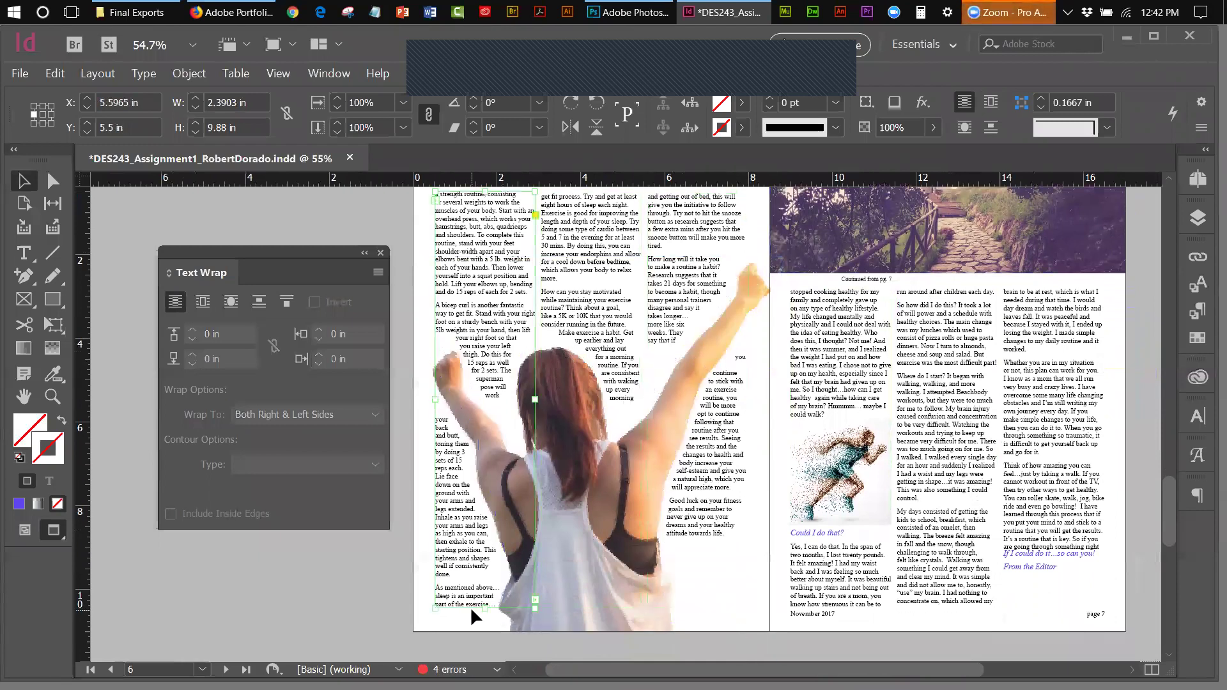
{"action": "left_click_drag", "start_coordinate": [484, 610], "coordinate": [482, 582]}
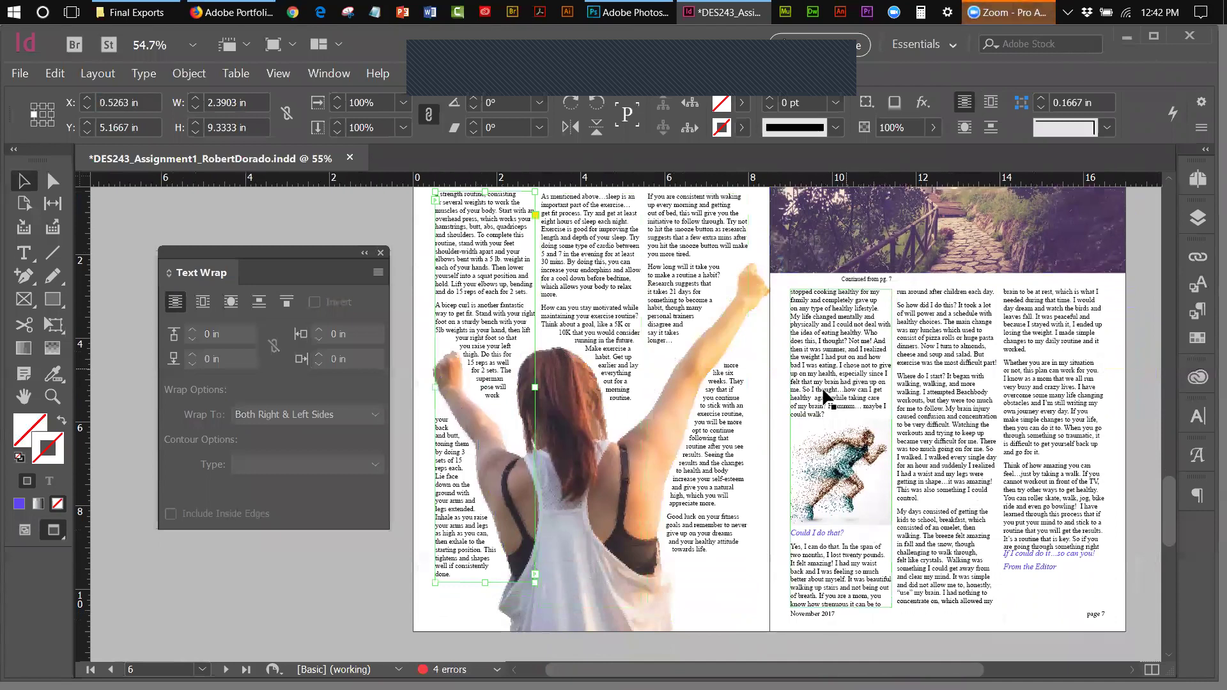
{"action": "left_click", "coordinate": [720, 552]}
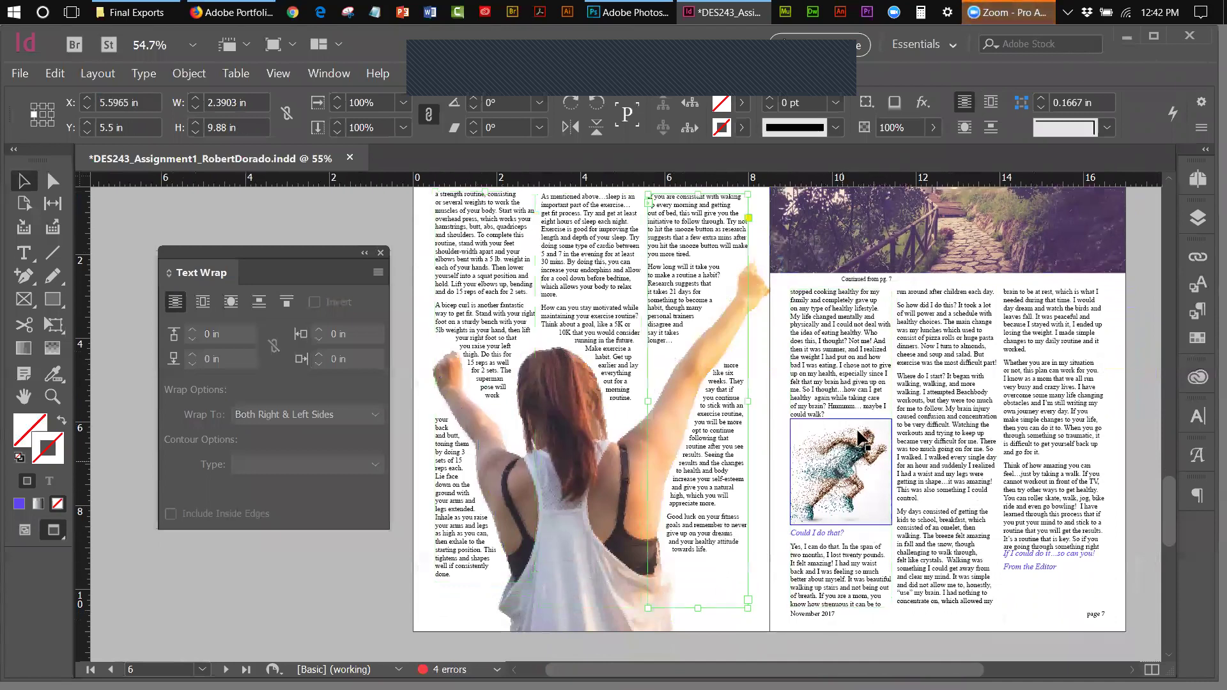
- Nudge the "Continued from pg. 6" line to X 7.7917 in, Y 2.6667 in, aligning its text with page 7's first column
{"action": "left_click", "coordinate": [862, 285]}
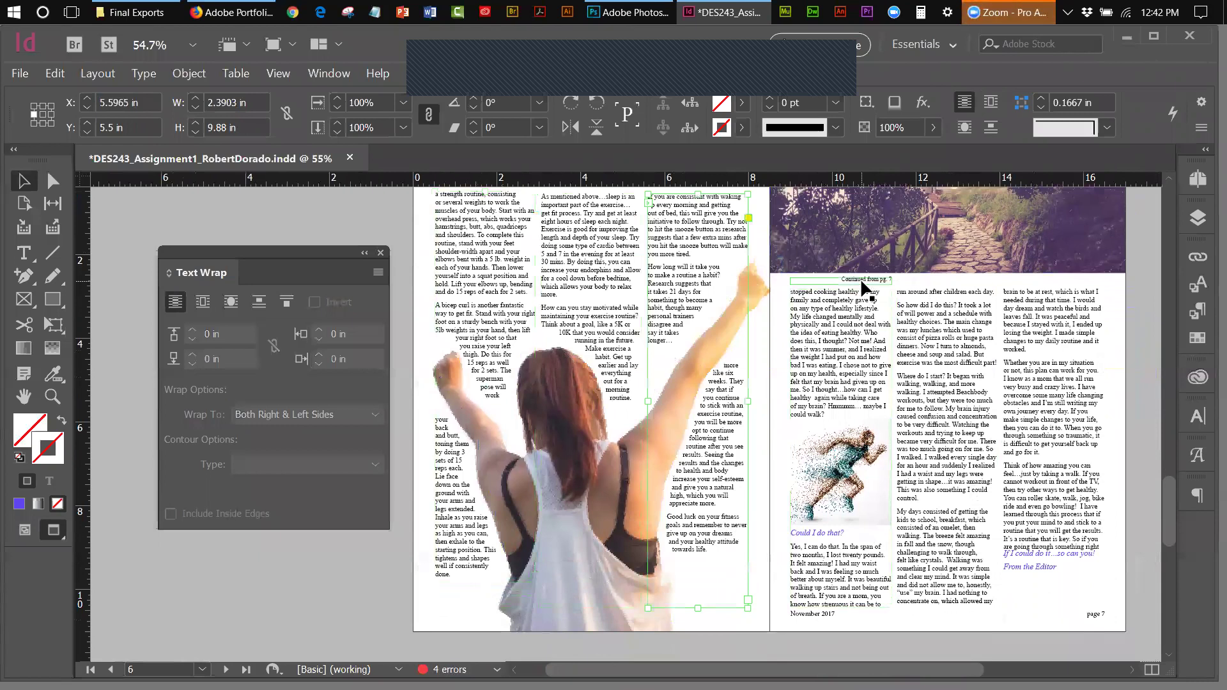
{"action": "key", "text": "Left"}
{"action": "key", "text": "Left"}
{"action": "key", "text": "Left"}
{"action": "key", "text": "Left"}
{"action": "key", "text": "Left"}
{"action": "key", "text": "Left"}
{"action": "key", "text": "Left"}
{"action": "key", "text": "Left"}
{"action": "key", "text": "Left"}
{"action": "key", "text": "Left"}
{"action": "key", "text": "Left"}
{"action": "key", "text": "Left"}
{"action": "key", "text": "Left"}
{"action": "key", "text": "Left"}
{"action": "key", "text": "Left"}
{"action": "key", "text": "Left"}
{"action": "key", "text": "Left"}
{"action": "key", "text": "Left"}
{"action": "key", "text": "Left"}
{"action": "key", "text": "Left"}
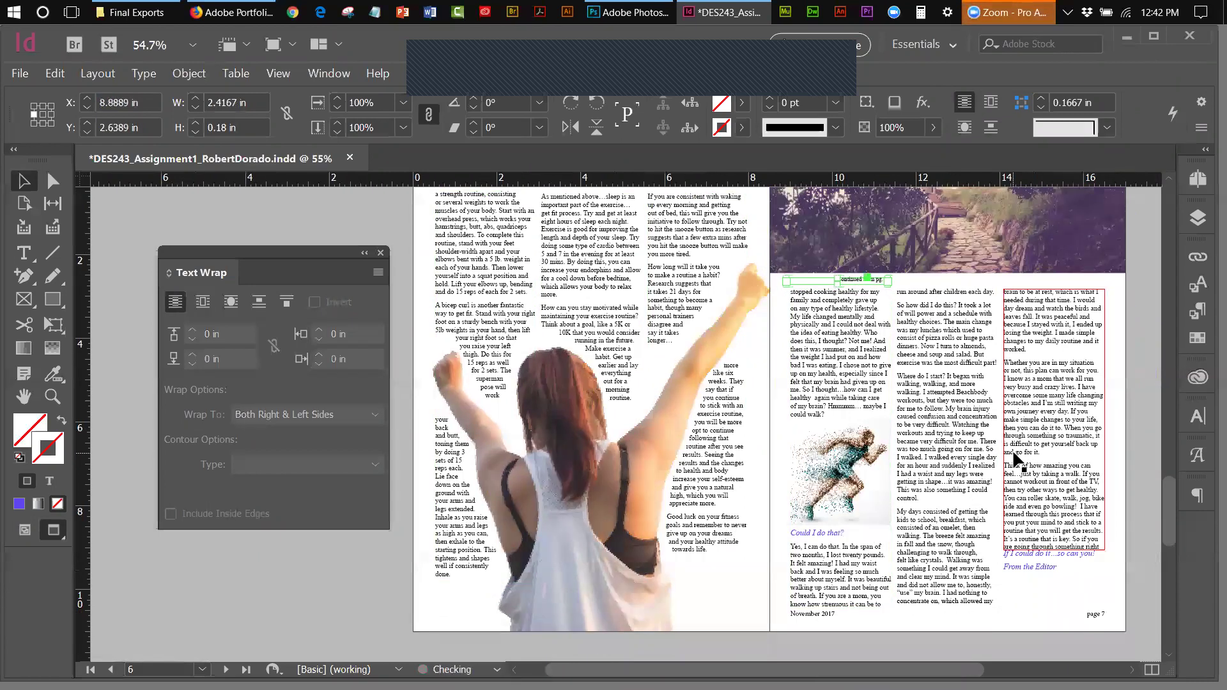
{"action": "key", "text": "Left"}
{"action": "key", "text": "Left"}
{"action": "key", "text": "Left"}
{"action": "key", "text": "Left"}
{"action": "key", "text": "Left"}
{"action": "key", "text": "Left"}
{"action": "key", "text": "Left"}
{"action": "key", "text": "Left"}
{"action": "key", "text": "Left"}
{"action": "key", "text": "Left"}
{"action": "key", "text": "Left"}
{"action": "key", "text": "Left"}
{"action": "key", "text": "Left"}
{"action": "key", "text": "Left"}
{"action": "key", "text": "Left"}
{"action": "key", "text": "Left"}
{"action": "key", "text": "Left"}
{"action": "key", "text": "Left"}
{"action": "key", "text": "Left"}
{"action": "key", "text": "Left"}
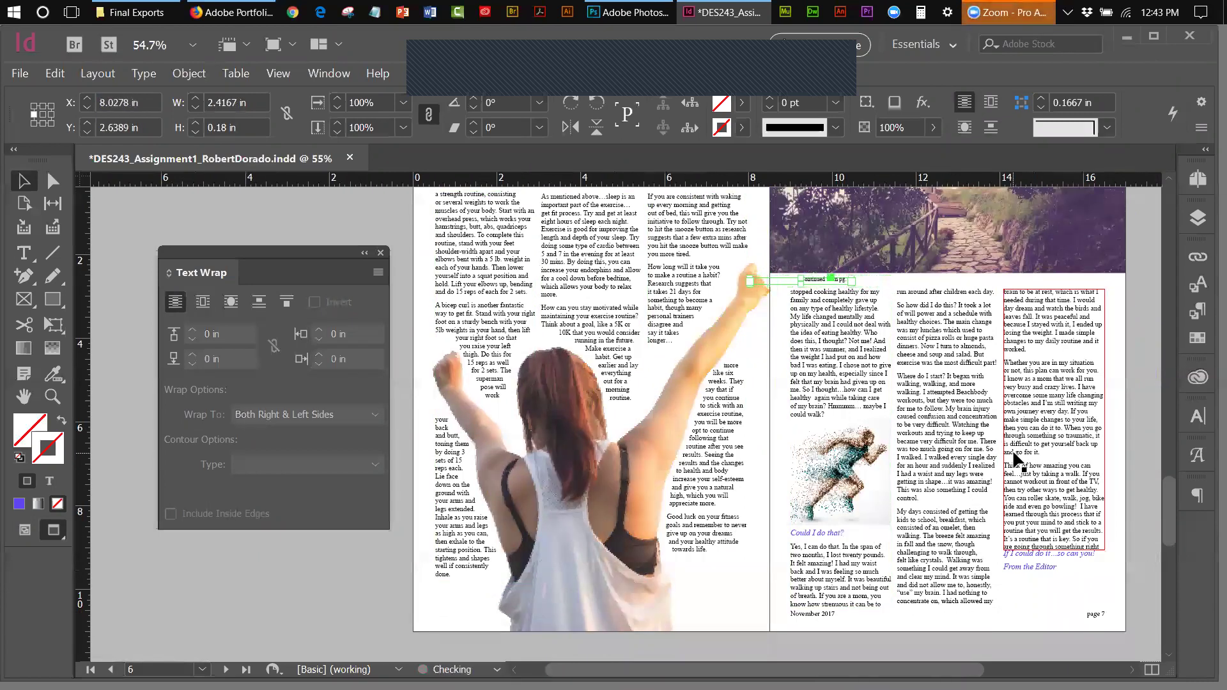
{"action": "key", "text": "Down"}
{"action": "key", "text": "Down"}
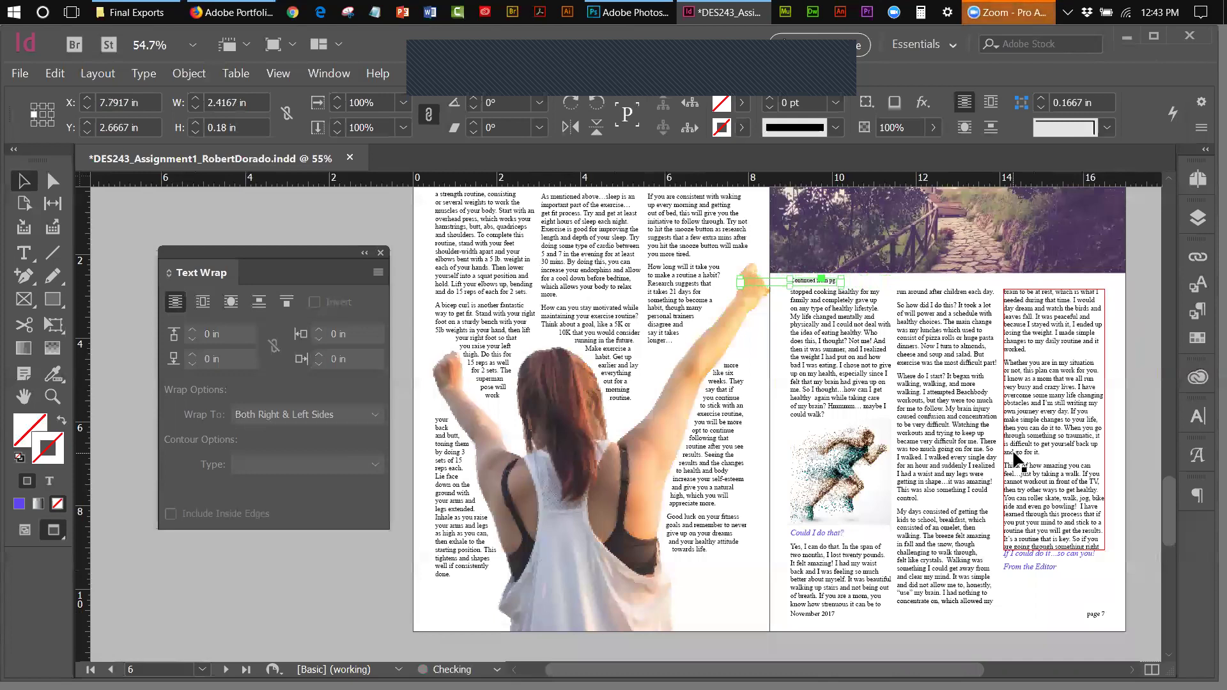
- Nudge the "If I could do it...so can you!" closing text frame on page 7 down to Y 9.5728 in
{"action": "left_click", "coordinate": [1021, 566]}
{"action": "key", "text": "Down"}
{"action": "key", "text": "Down"}
{"action": "key", "text": "Down"}
{"action": "key", "text": "Down"}
{"action": "key", "text": "Down"}
{"action": "key", "text": "Down"}
{"action": "key", "text": "Down"}
{"action": "key", "text": "Down"}
{"action": "key", "text": "Down"}
{"action": "key", "text": "Down"}
{"action": "key", "text": "Down"}
{"action": "key", "text": "Down"}
{"action": "key", "text": "Down"}
{"action": "key", "text": "Down"}
{"action": "key", "text": "Down"}
{"action": "key", "text": "Down"}
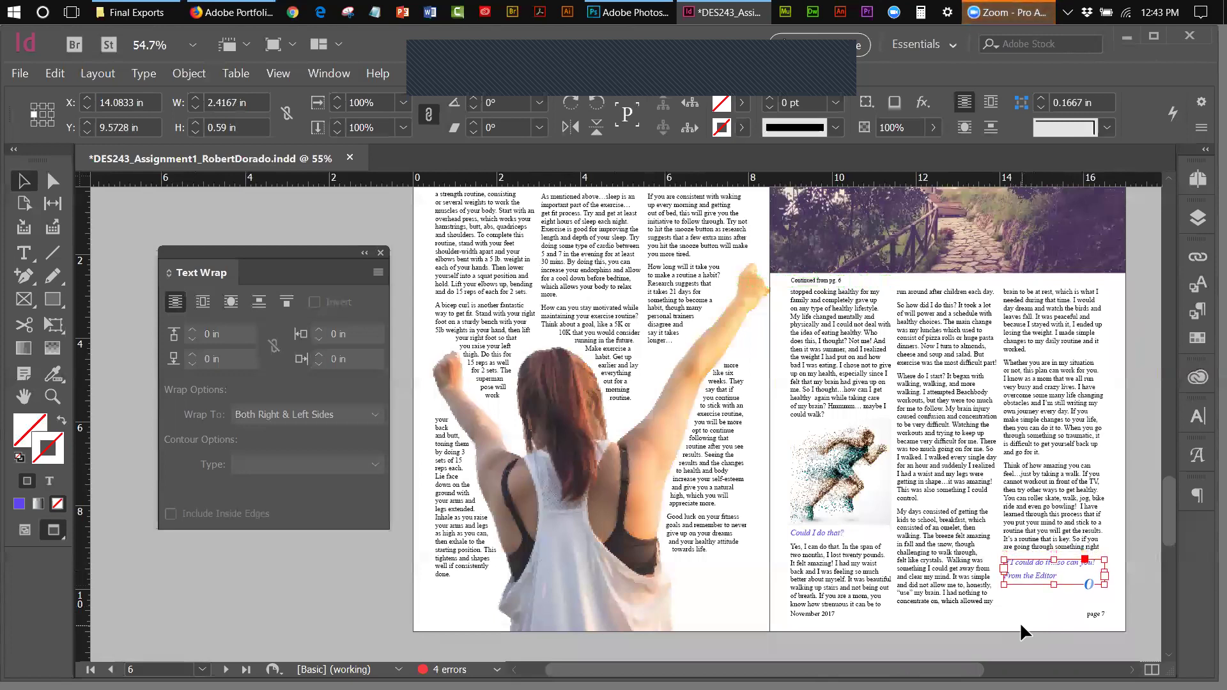
{"action": "left_click", "coordinate": [1088, 567]}
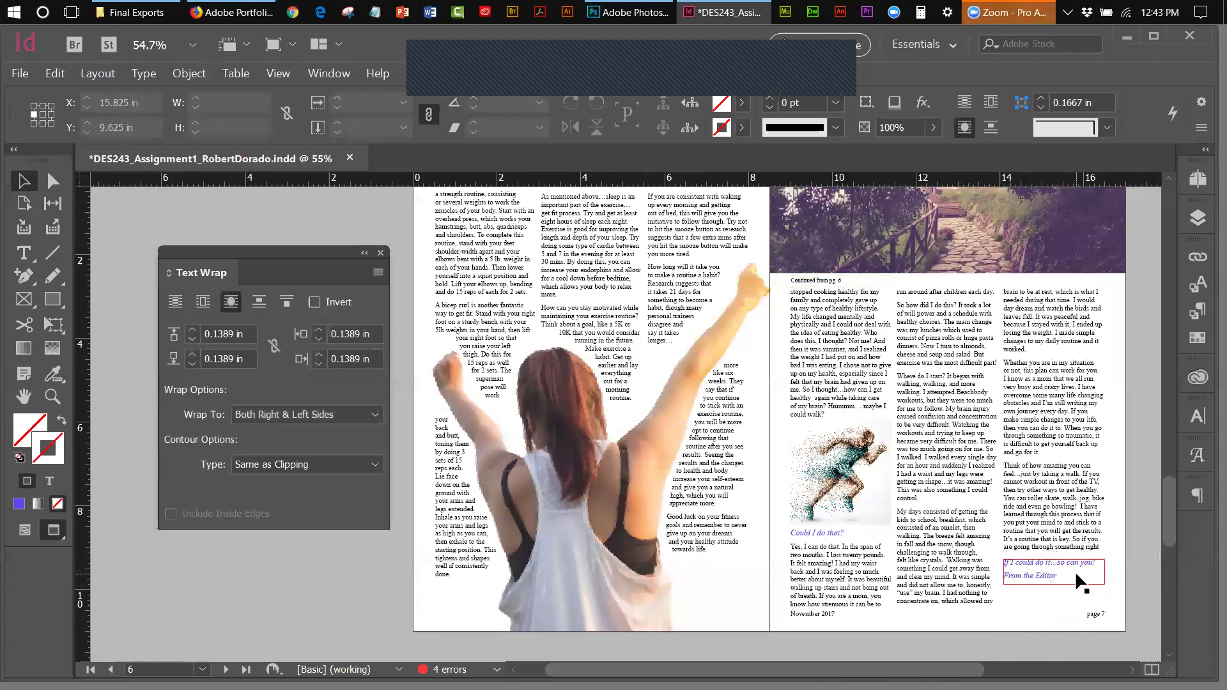
- Nudge the photo of the woman with raised arms on page 6 to X 0.1861 in, Y 8.1513 in
{"action": "left_click", "coordinate": [483, 589]}
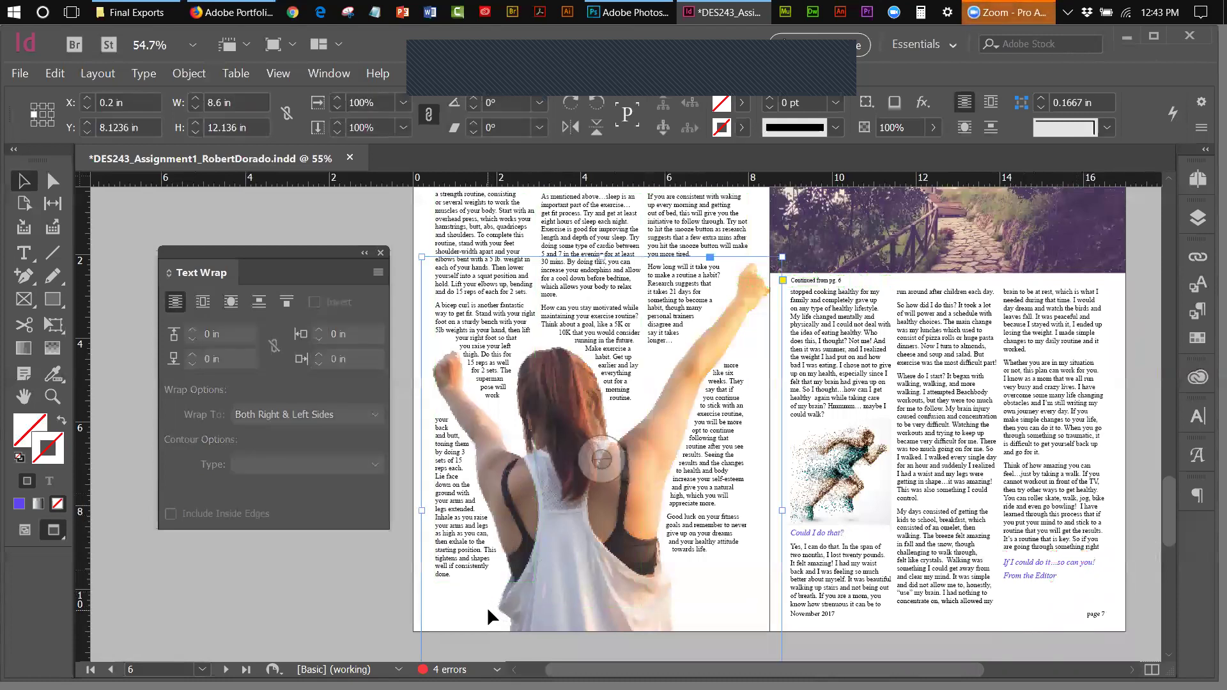
{"action": "key", "text": "Down"}
{"action": "key", "text": "Down"}
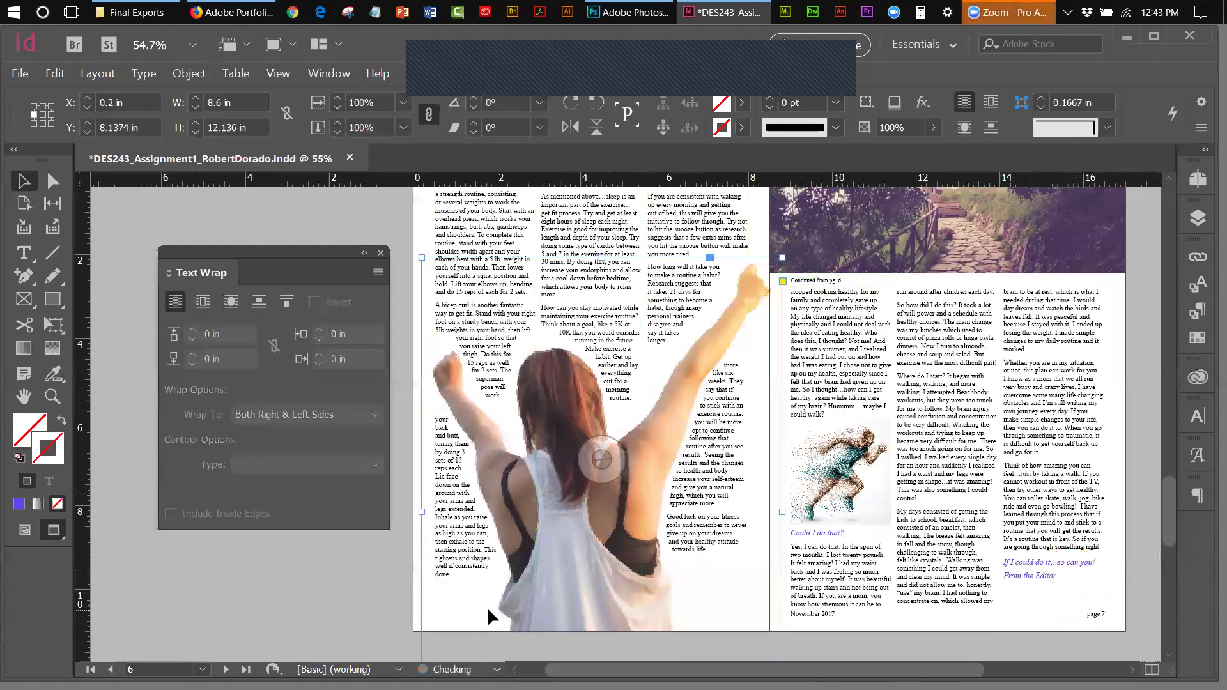
{"action": "key", "text": "Left"}
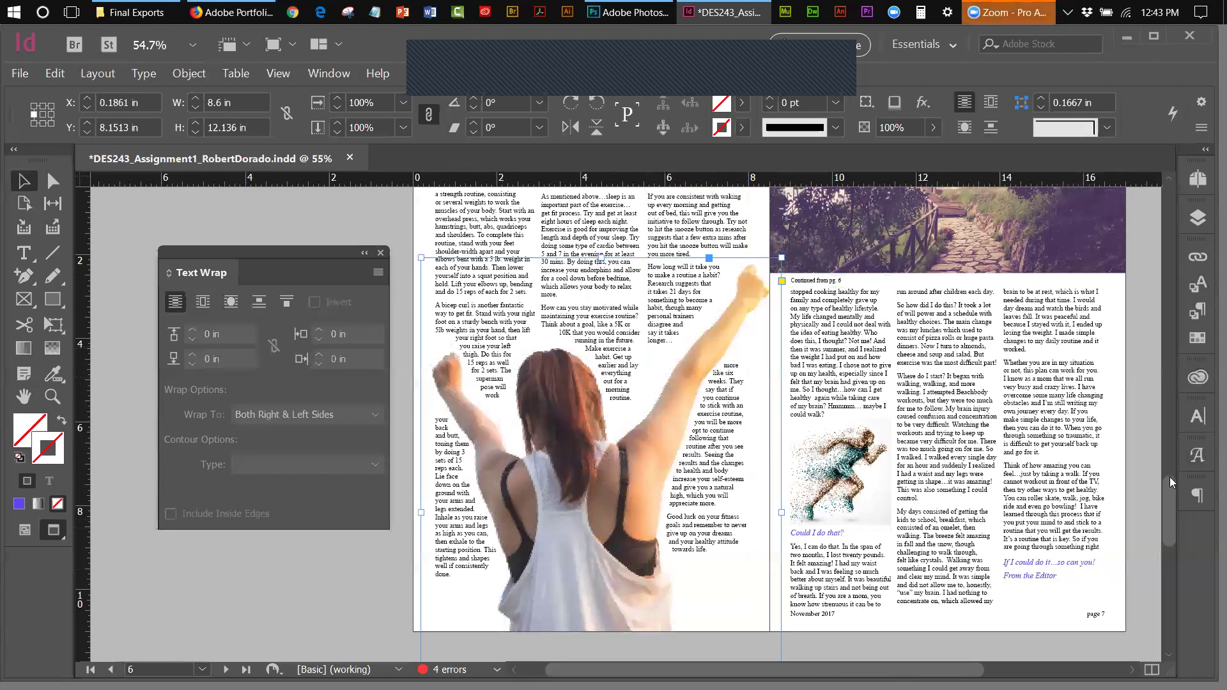
- Try the "Get your fittest FIT ever!" headline at 40 pt in a text frame widened to about 4.7819 in
{"action": "left_click_drag", "start_coordinate": [1167, 482], "coordinate": [1199, 294]}
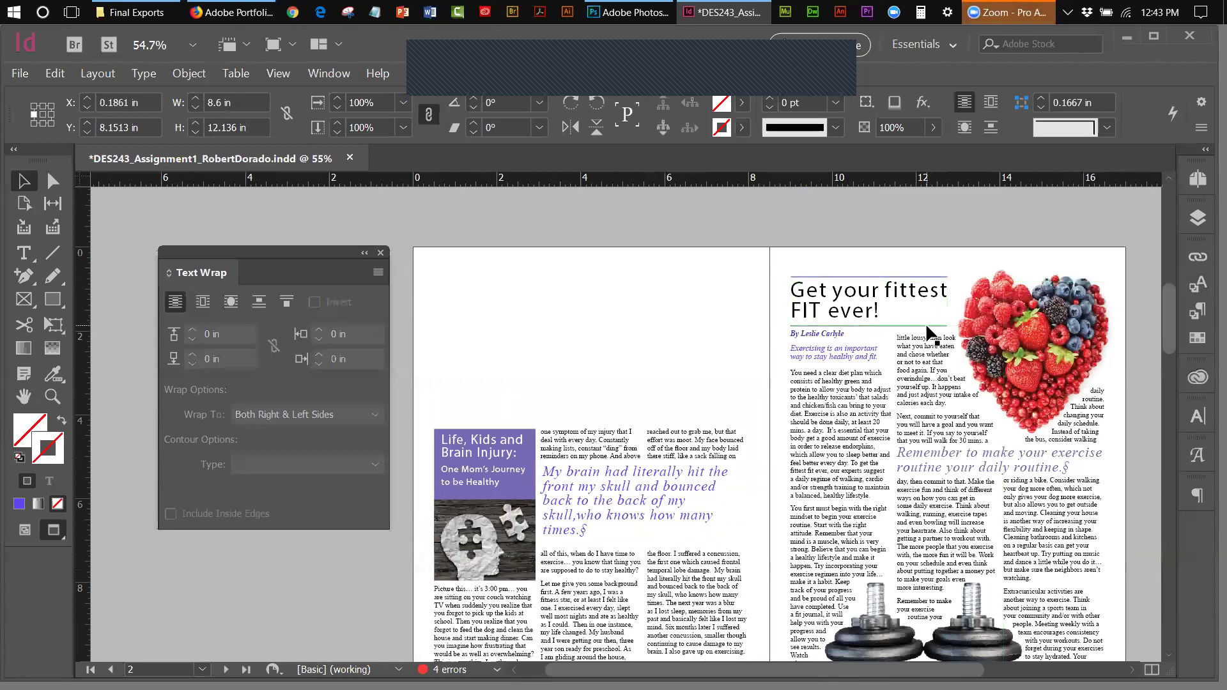
{"action": "double_click", "coordinate": [873, 310]}
{"action": "left_click_drag", "start_coordinate": [880, 310], "coordinate": [790, 284]}
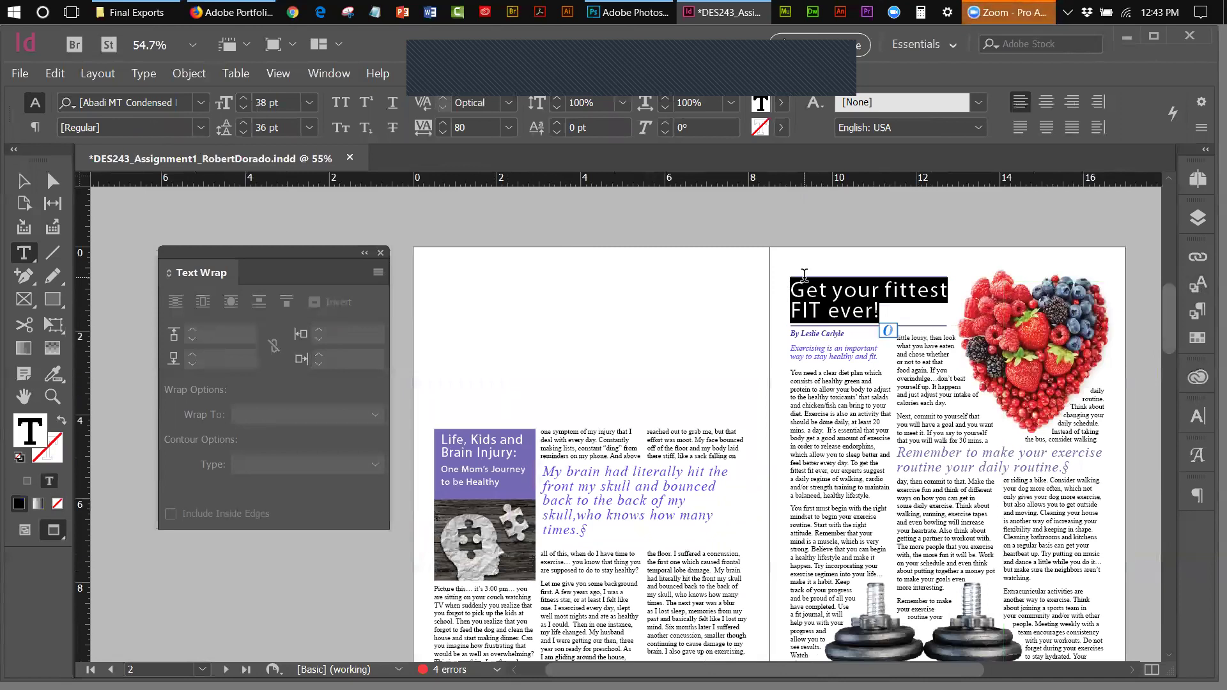
{"action": "left_click", "coordinate": [246, 97]}
{"action": "left_click", "coordinate": [245, 97]}
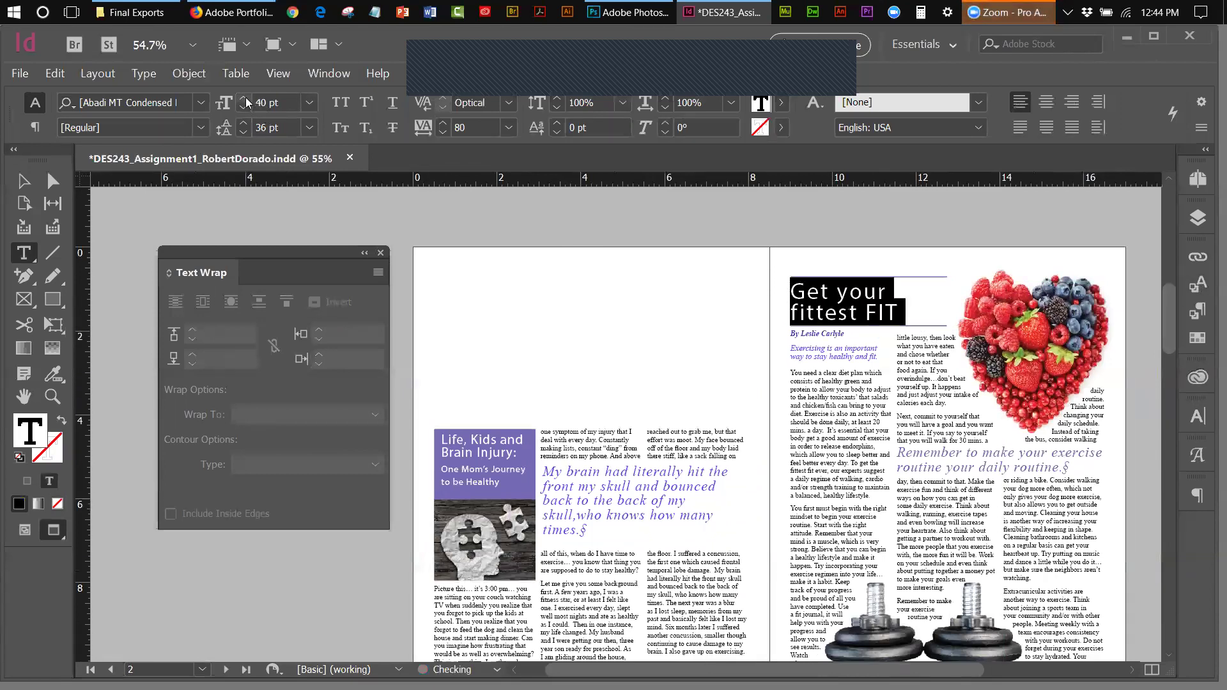
{"action": "left_click", "coordinate": [25, 181]}
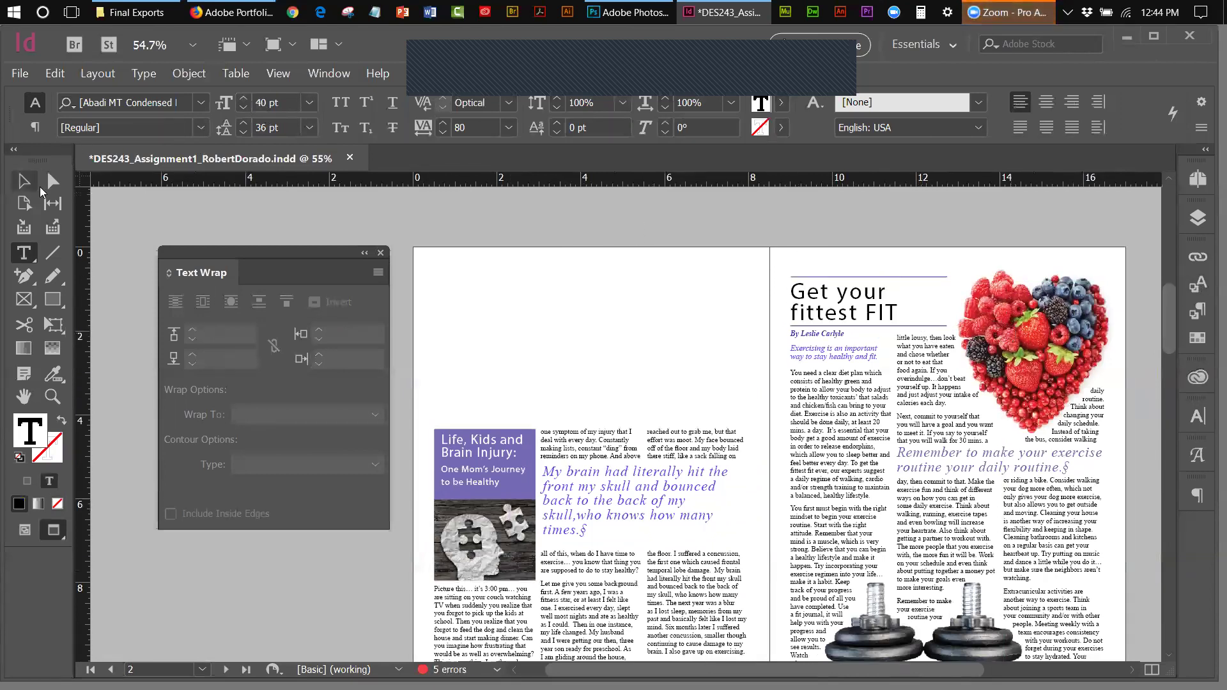
{"action": "left_click_drag", "start_coordinate": [946, 302], "coordinate": [988, 306]}
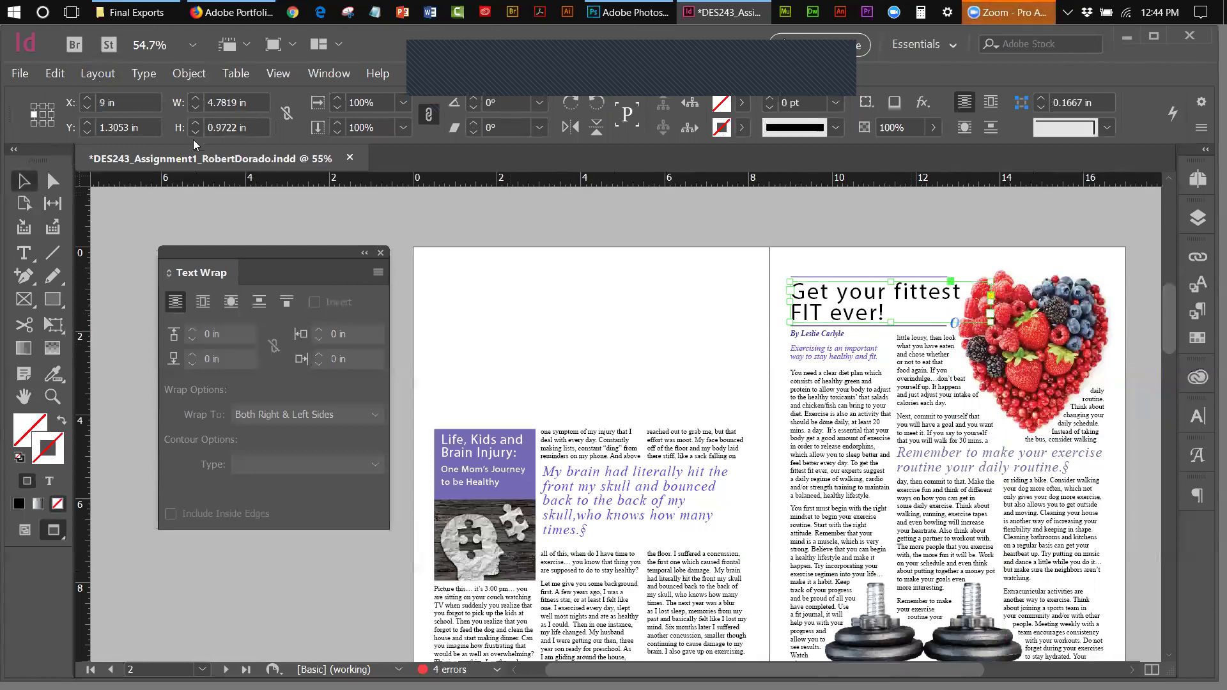
- Undo the headline's frame widening and font size changes
{"action": "left_click", "coordinate": [56, 74]}
{"action": "left_click", "coordinate": [67, 91]}
{"action": "left_click", "coordinate": [55, 74]}
{"action": "left_click", "coordinate": [66, 91]}
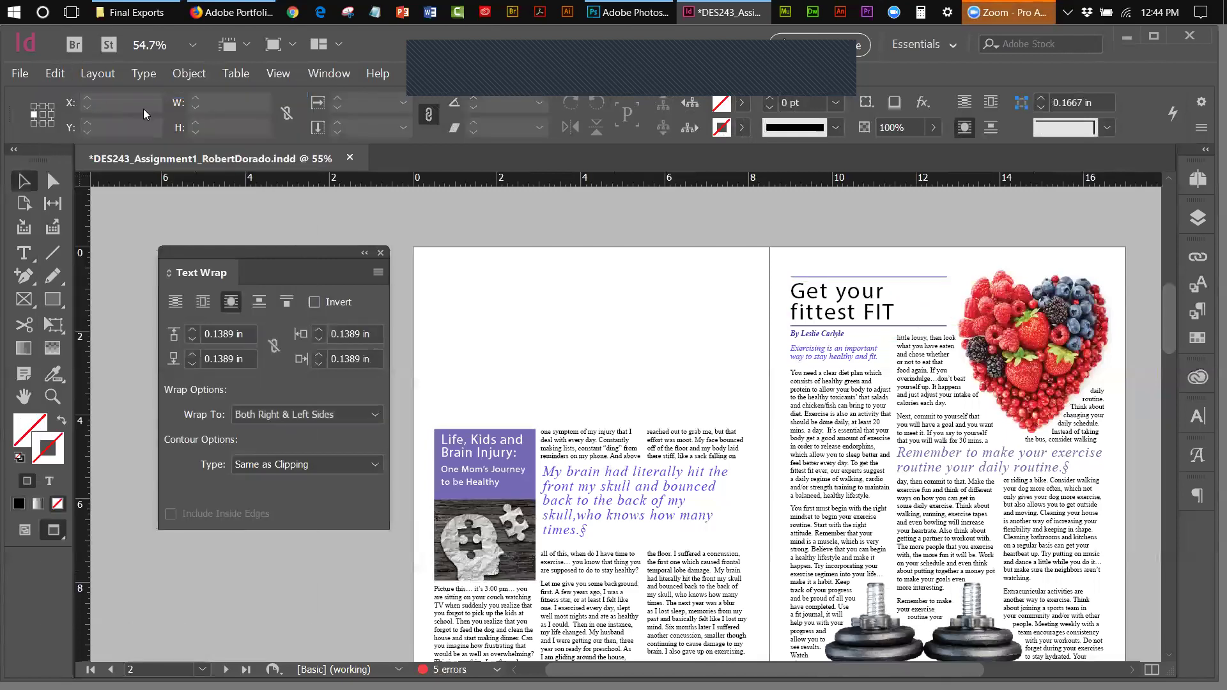
{"action": "left_click", "coordinate": [56, 74]}
{"action": "left_click", "coordinate": [70, 92]}
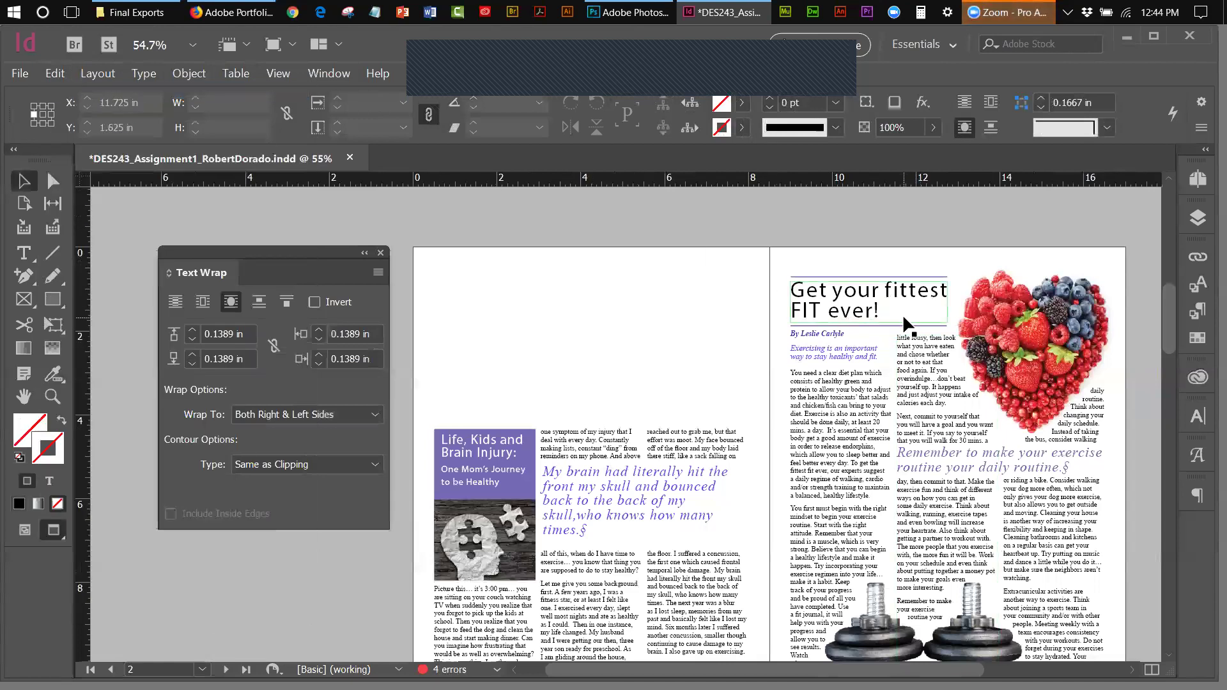
{"action": "left_click_drag", "start_coordinate": [1169, 322], "coordinate": [1177, 341]}
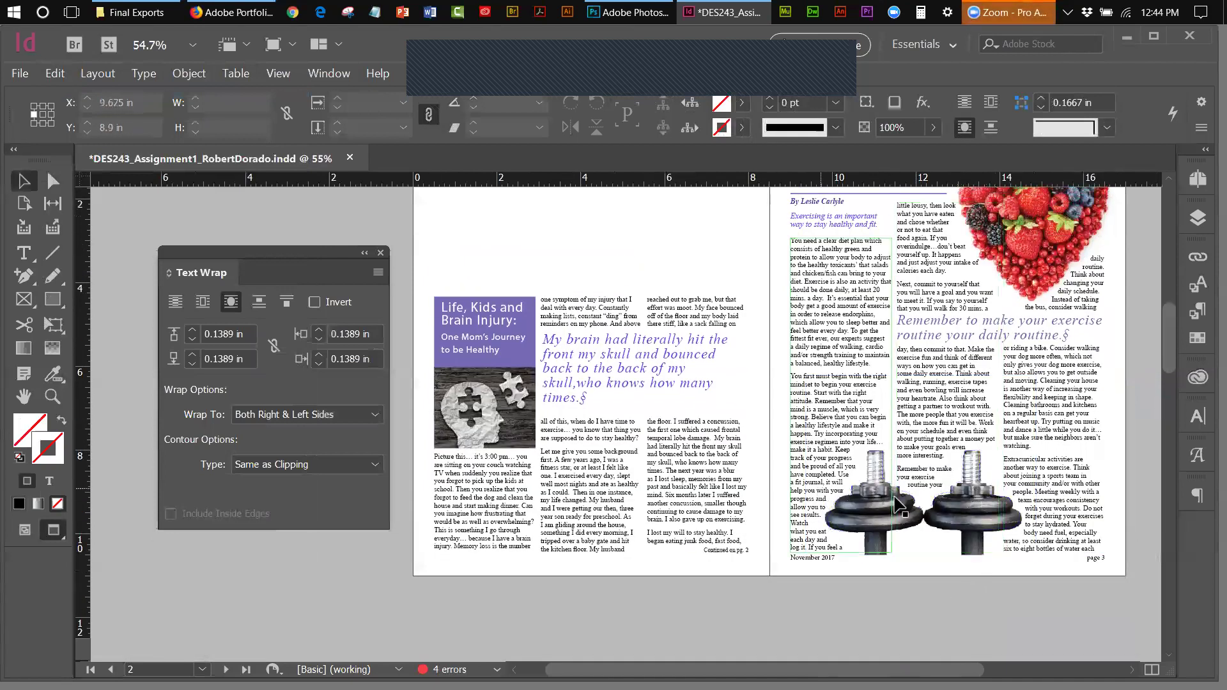
{"action": "left_click", "coordinate": [963, 555]}
{"action": "left_click_drag", "start_coordinate": [923, 559], "coordinate": [928, 586]}
{"action": "left_click", "coordinate": [933, 559]}
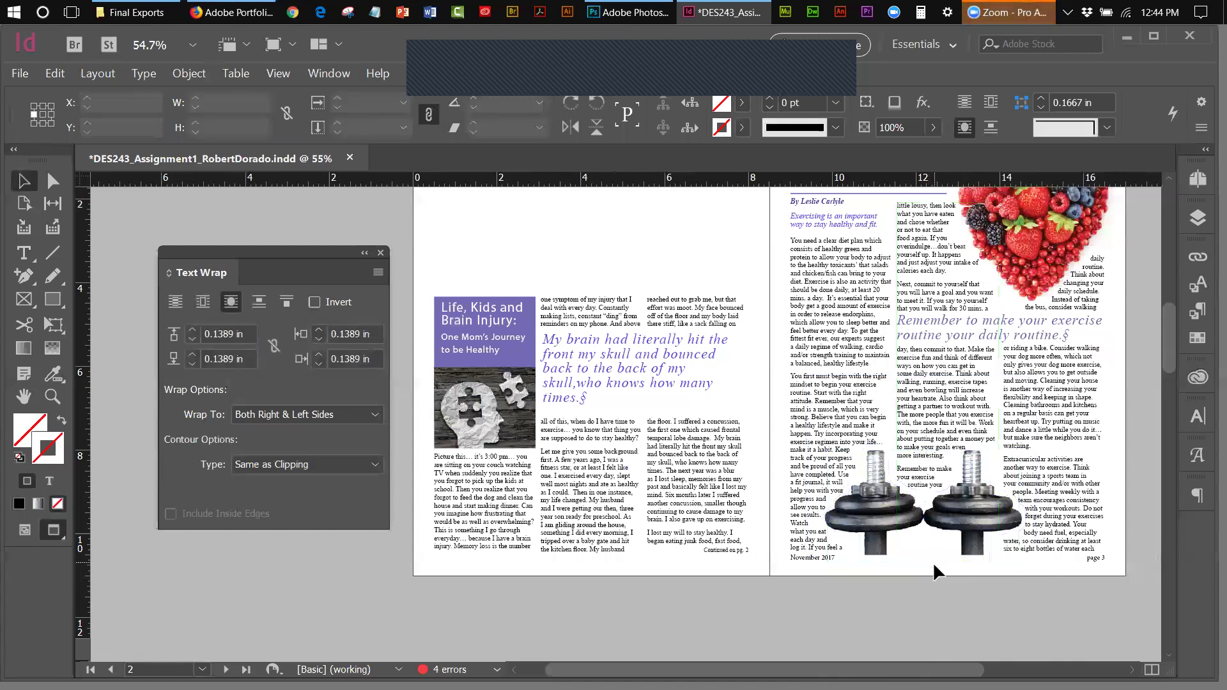
{"action": "left_click", "coordinate": [878, 544]}
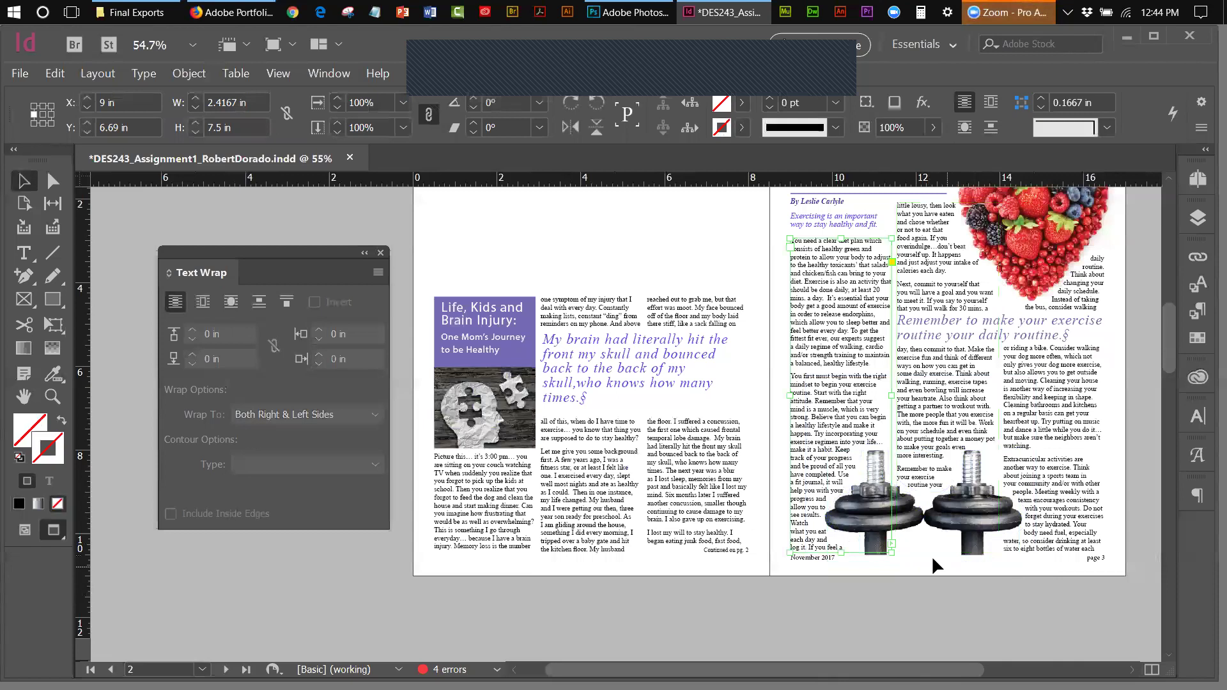
- Close the fitness magazine document without saving the changes
{"action": "left_click", "coordinate": [349, 159]}
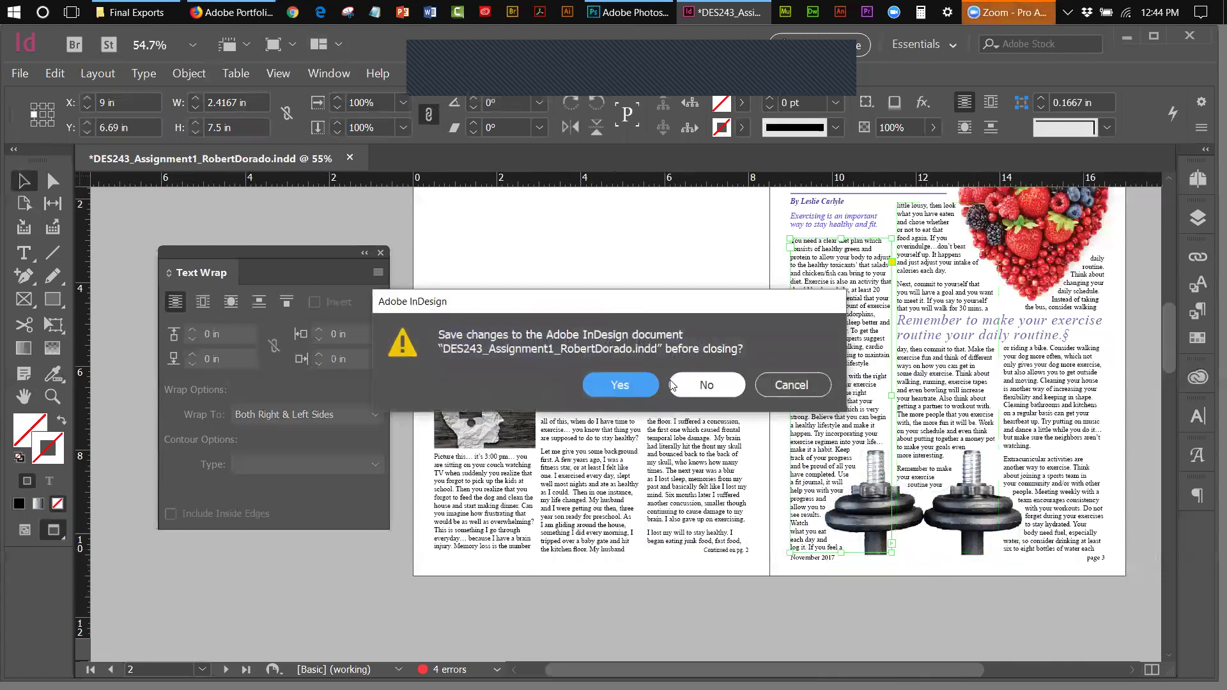
{"action": "left_click", "coordinate": [677, 386]}
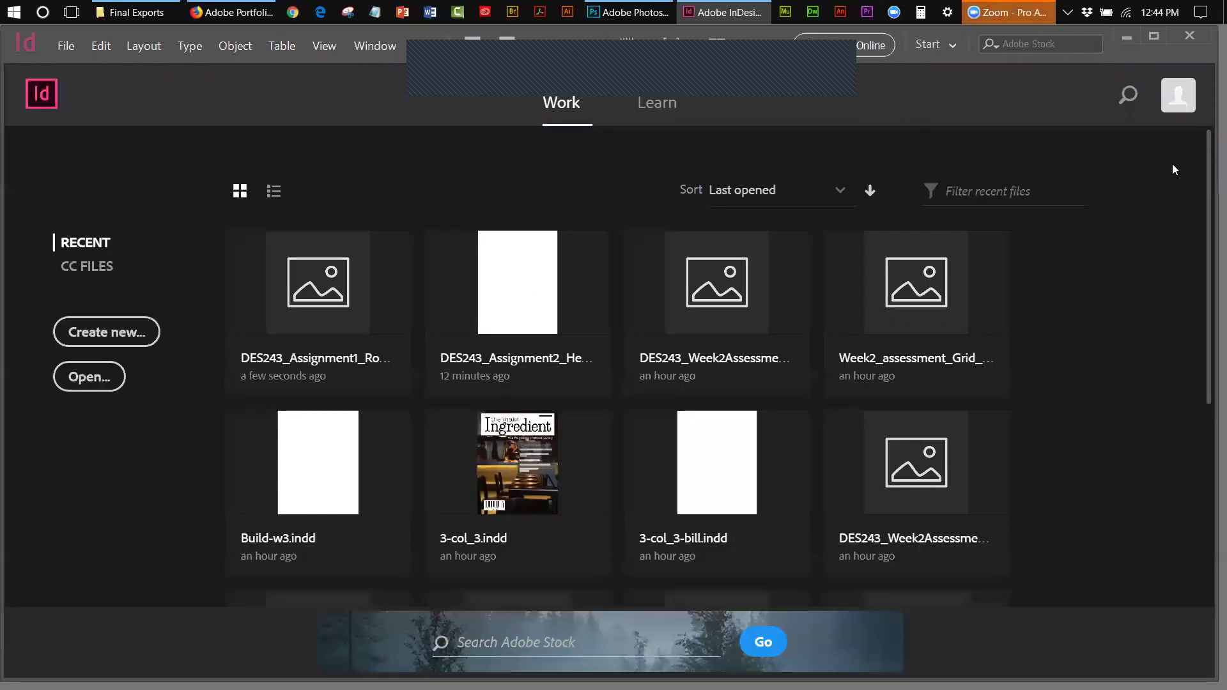
- Open the DES243_Assignment2 InDesign document from the DES243_Assignment3 student folder inside Critique, updating its modified links
{"action": "left_click", "coordinate": [64, 45]}
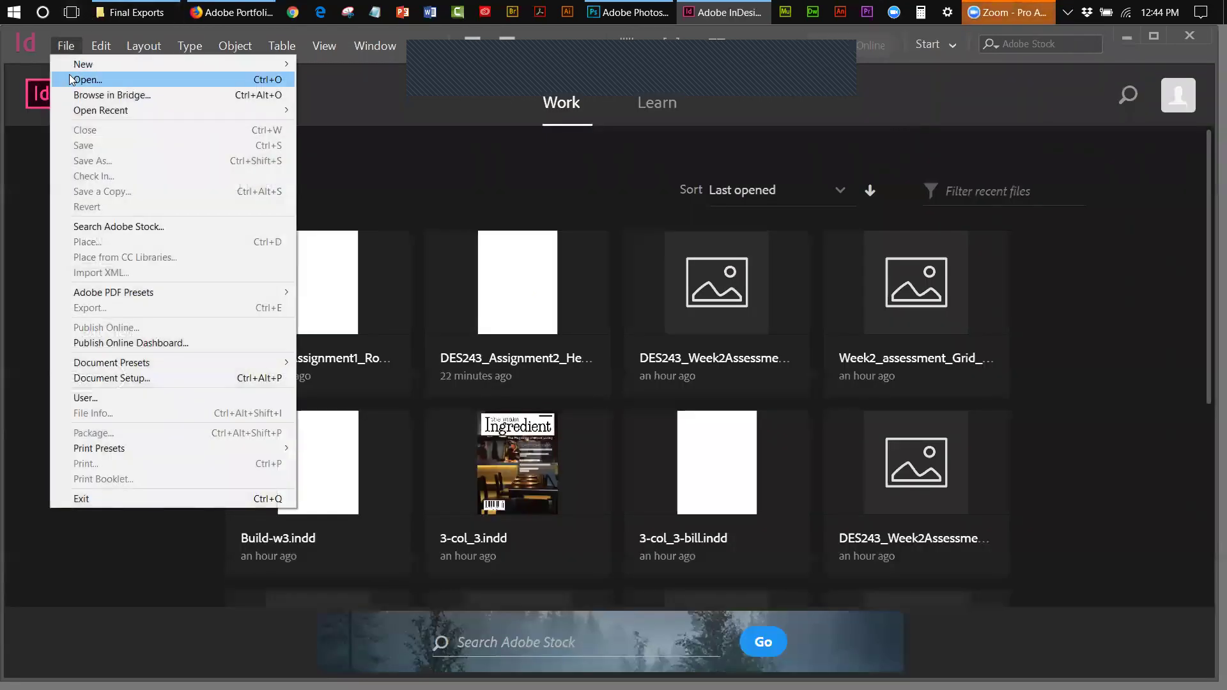
{"action": "left_click", "coordinate": [115, 80]}
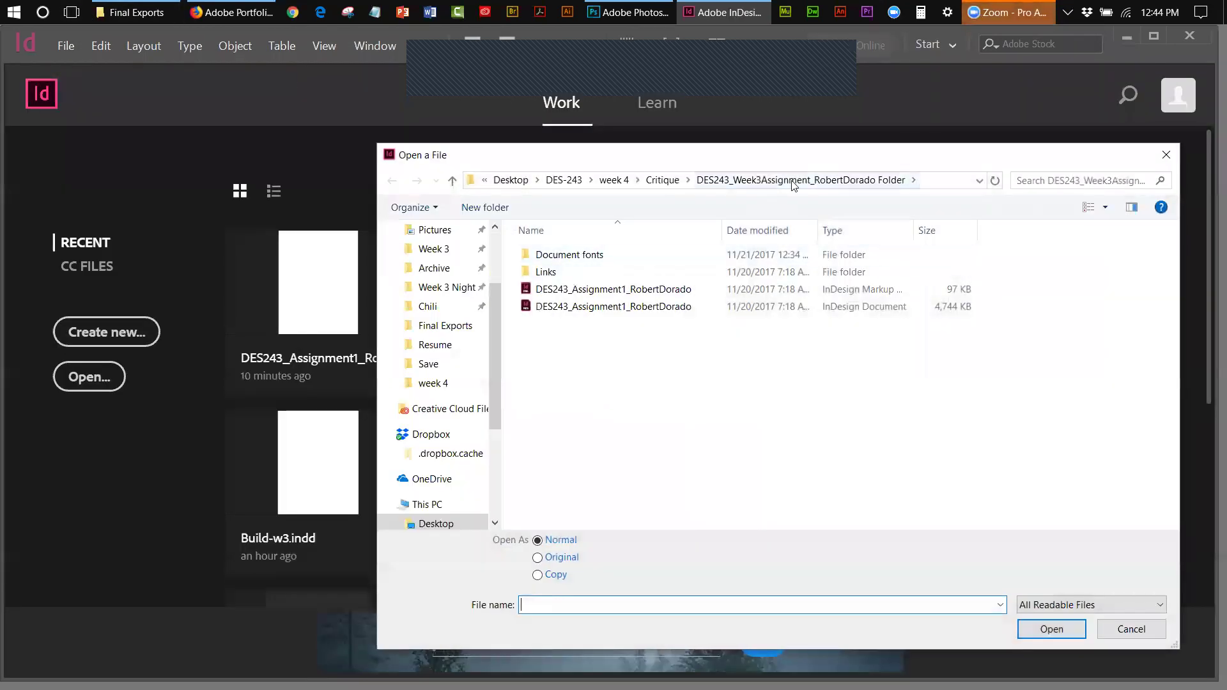
{"action": "left_click", "coordinate": [662, 180]}
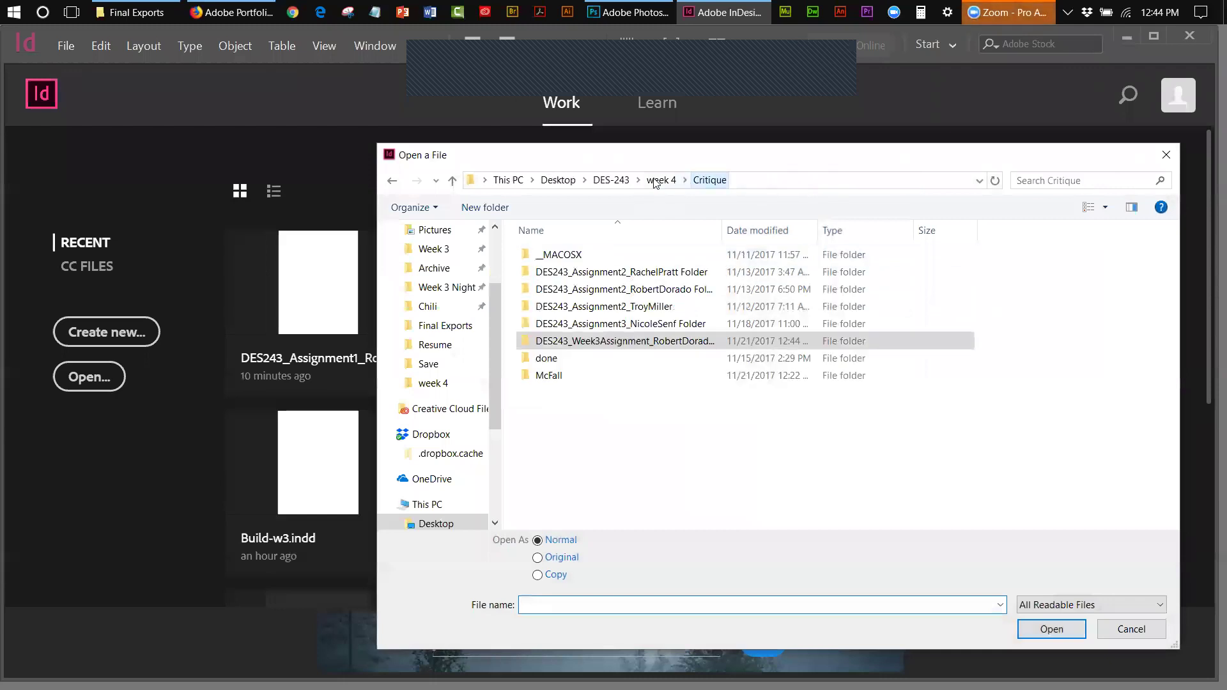
{"action": "double_click", "coordinate": [642, 325]}
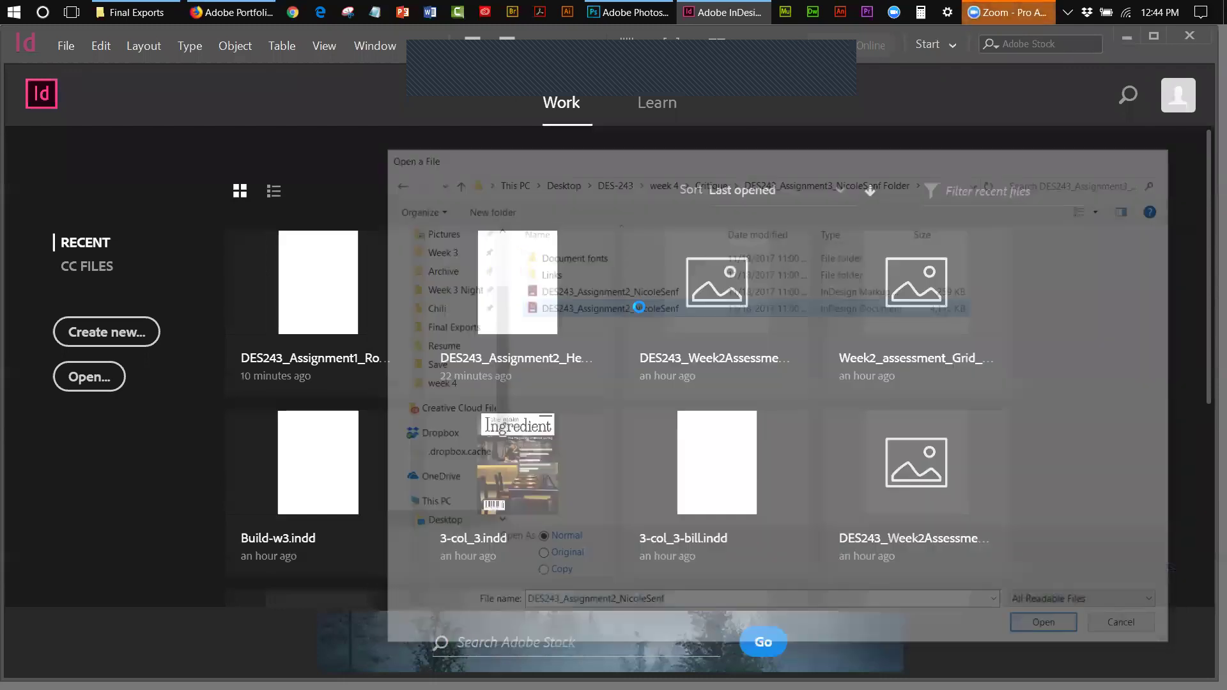
{"action": "double_click", "coordinate": [646, 308]}
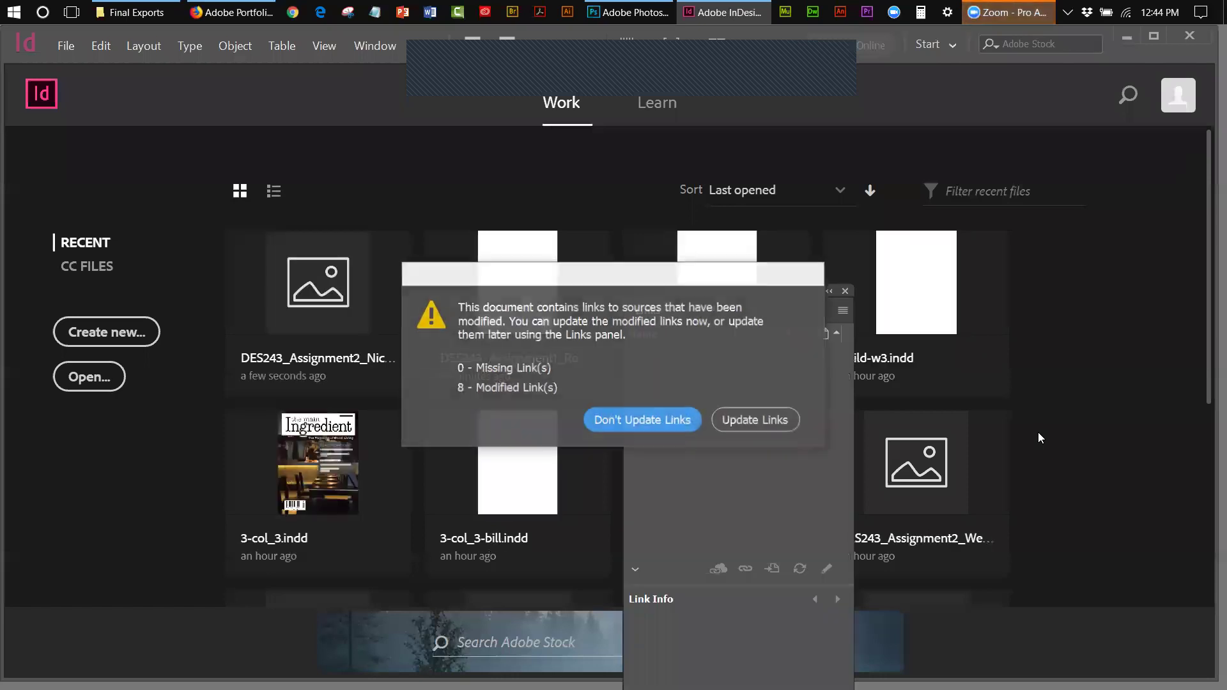
{"action": "left_click", "coordinate": [776, 421]}
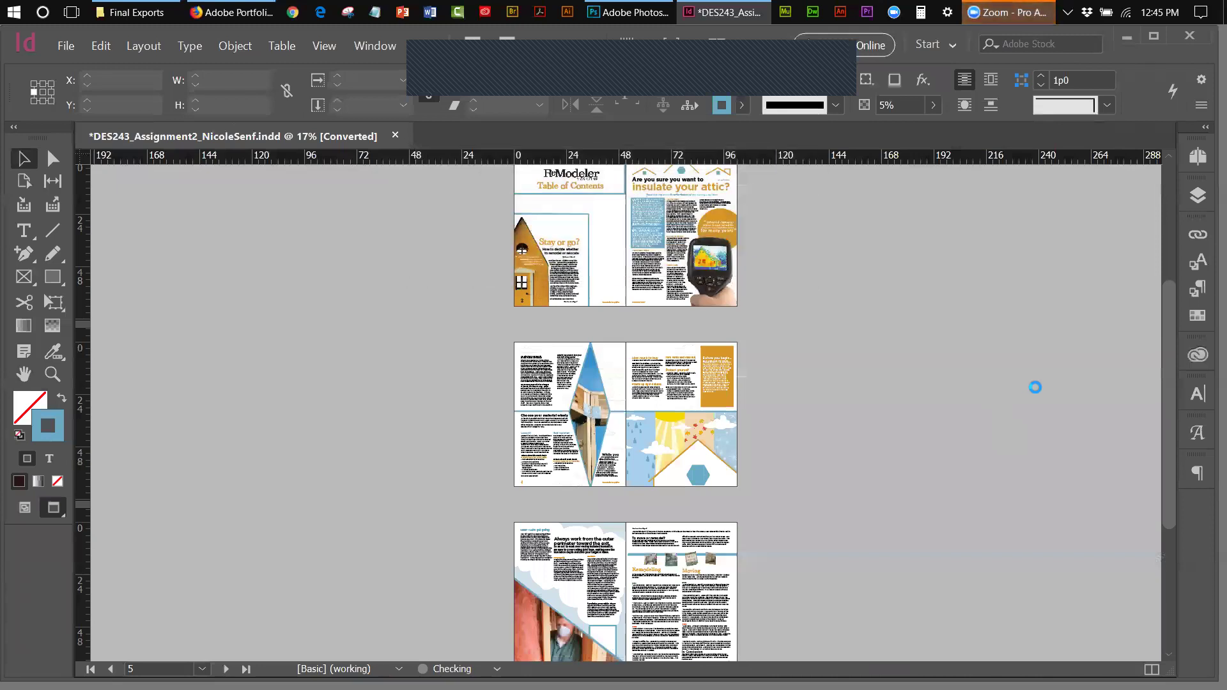
- Fit the pages 2-3 spread in the window and move the Text Wrap panel off the Table of Contents page
{"action": "scroll", "coordinate": [1124, 361], "scroll_direction": "up", "scroll_amount": 1}
{"action": "left_click_drag", "start_coordinate": [1165, 339], "coordinate": [1158, 255]}
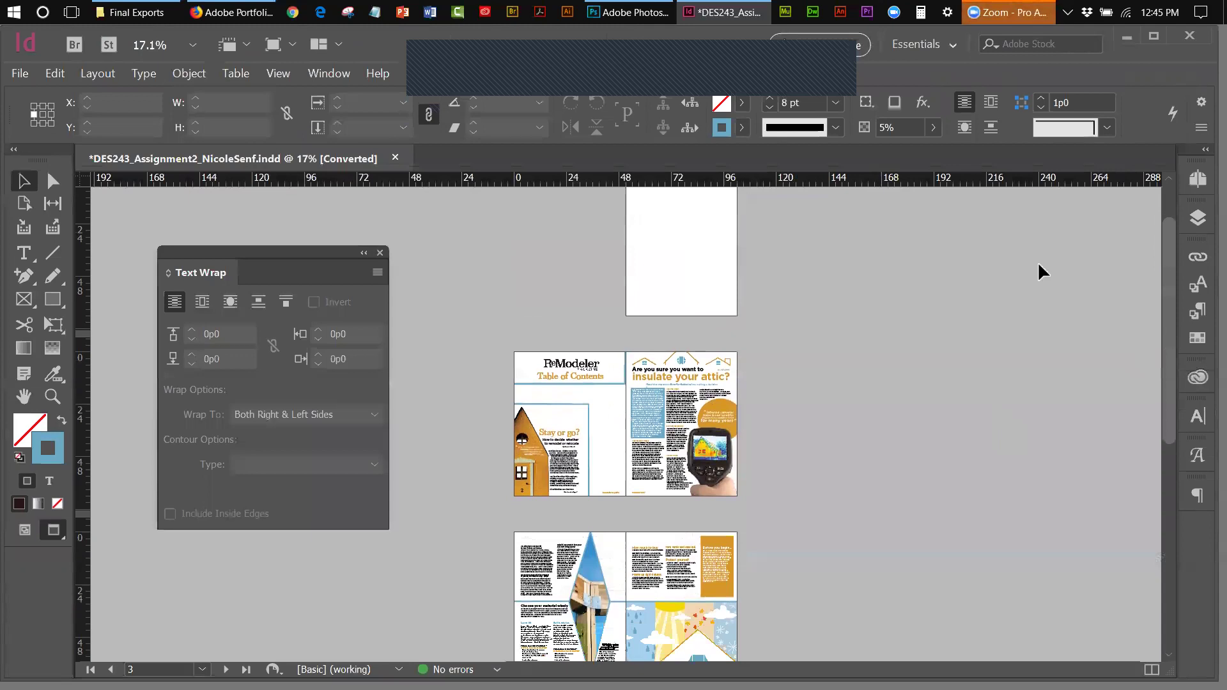
{"action": "left_click", "coordinate": [1196, 178]}
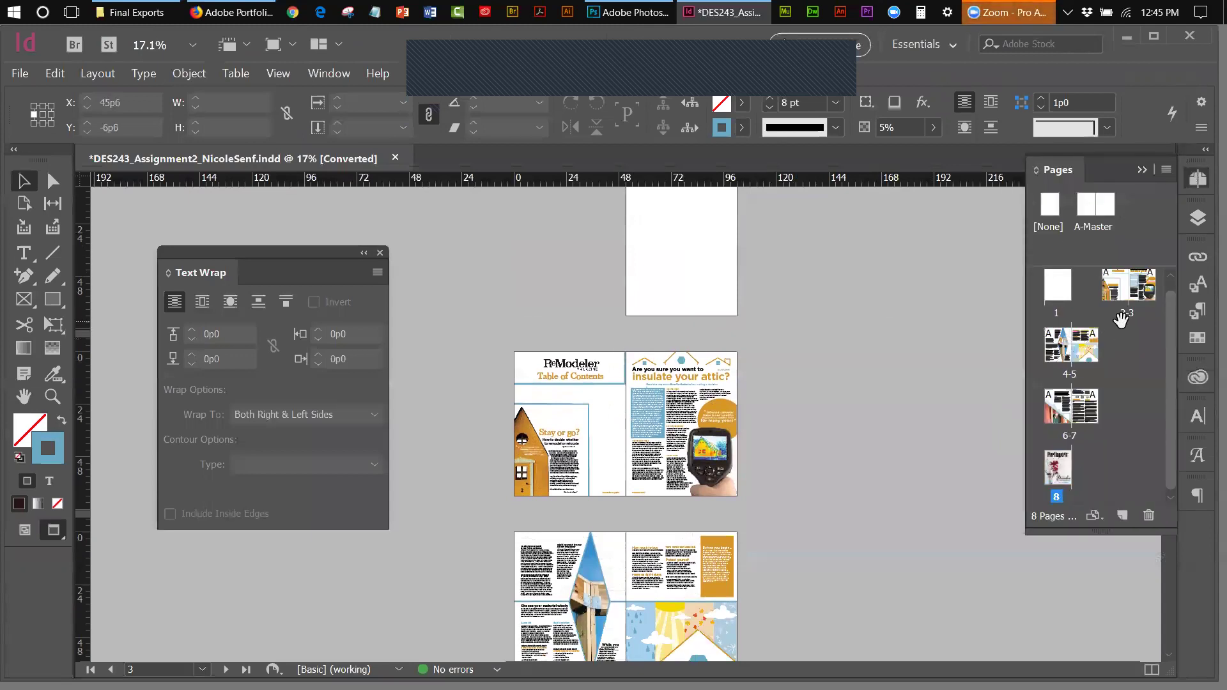
{"action": "left_click", "coordinate": [1124, 317]}
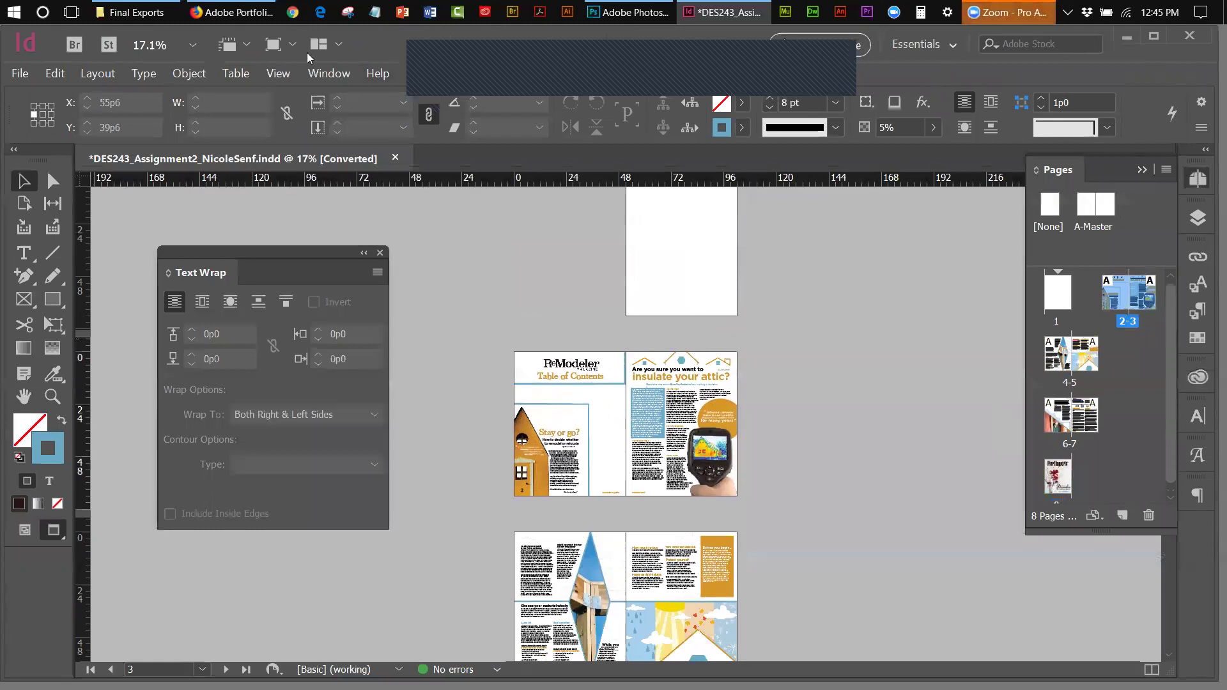
{"action": "left_click", "coordinate": [278, 73]}
{"action": "left_click", "coordinate": [324, 193]}
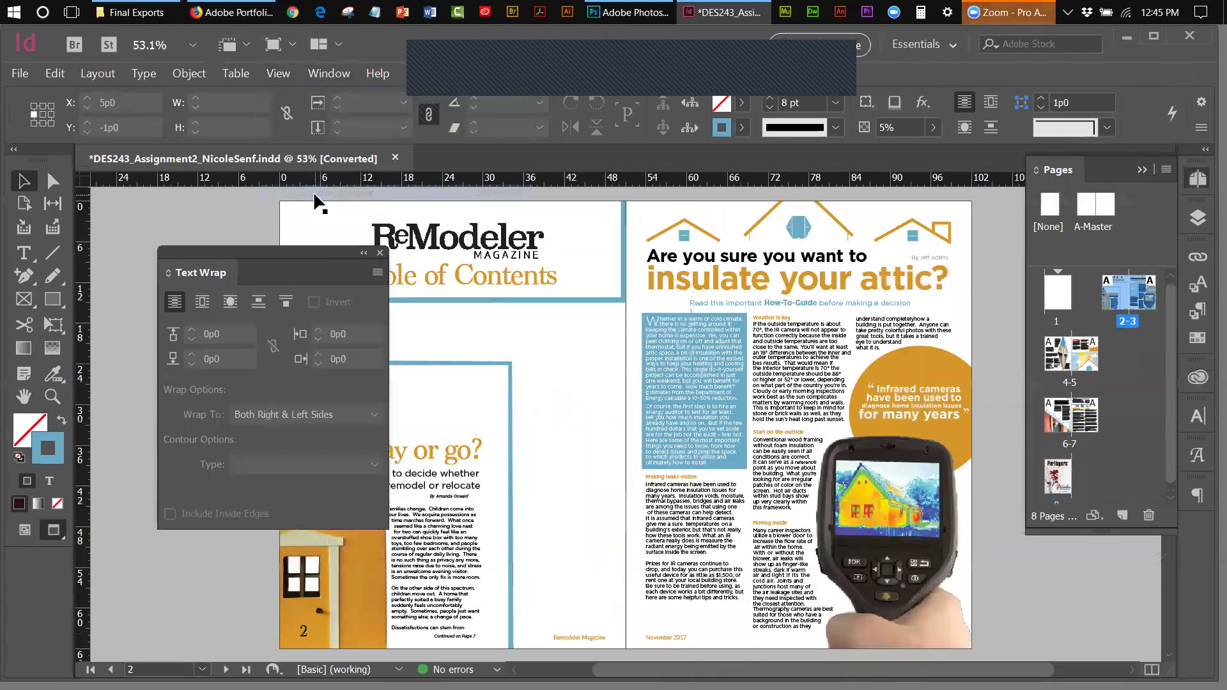
{"action": "left_click_drag", "start_coordinate": [280, 253], "coordinate": [148, 214]}
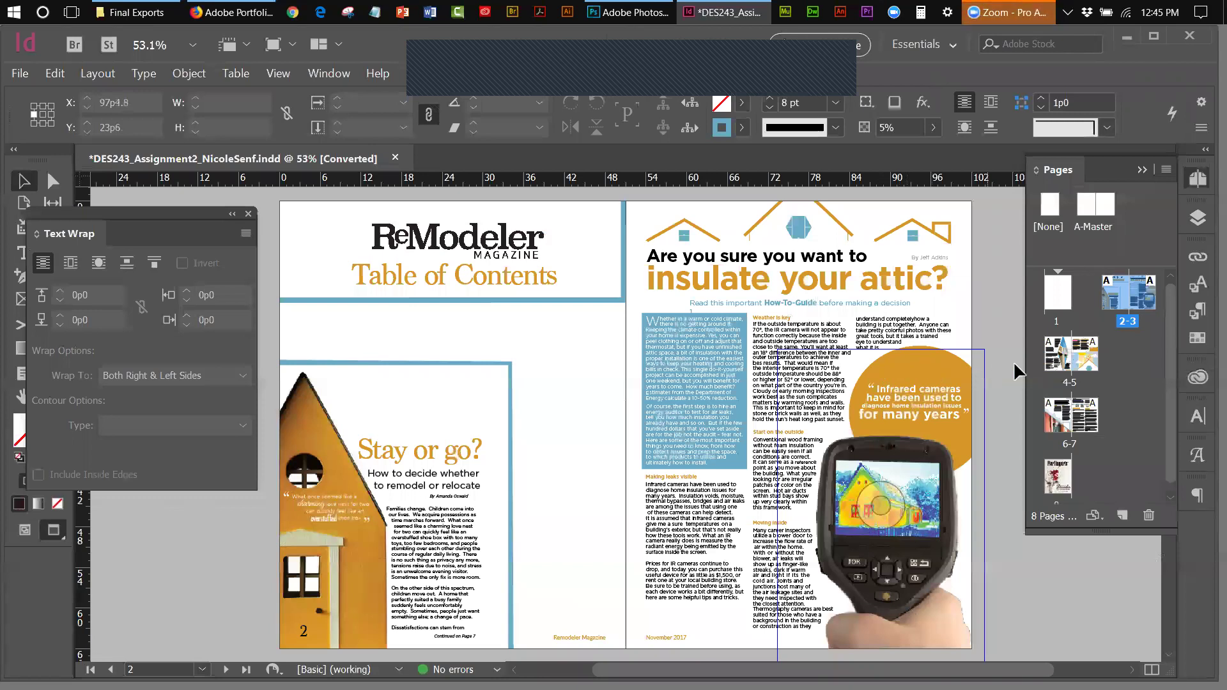
{"action": "scroll", "coordinate": [1167, 310], "scroll_direction": "down", "scroll_amount": 1}
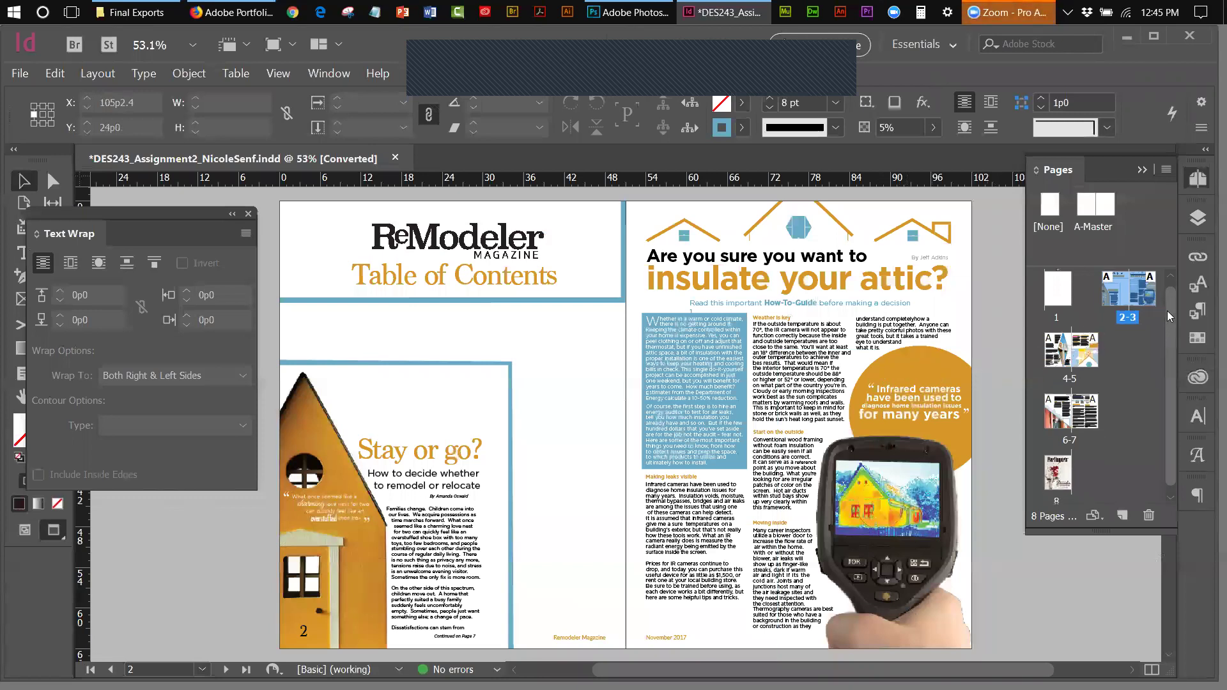
{"action": "scroll", "coordinate": [1173, 323], "scroll_direction": "up", "scroll_amount": 1}
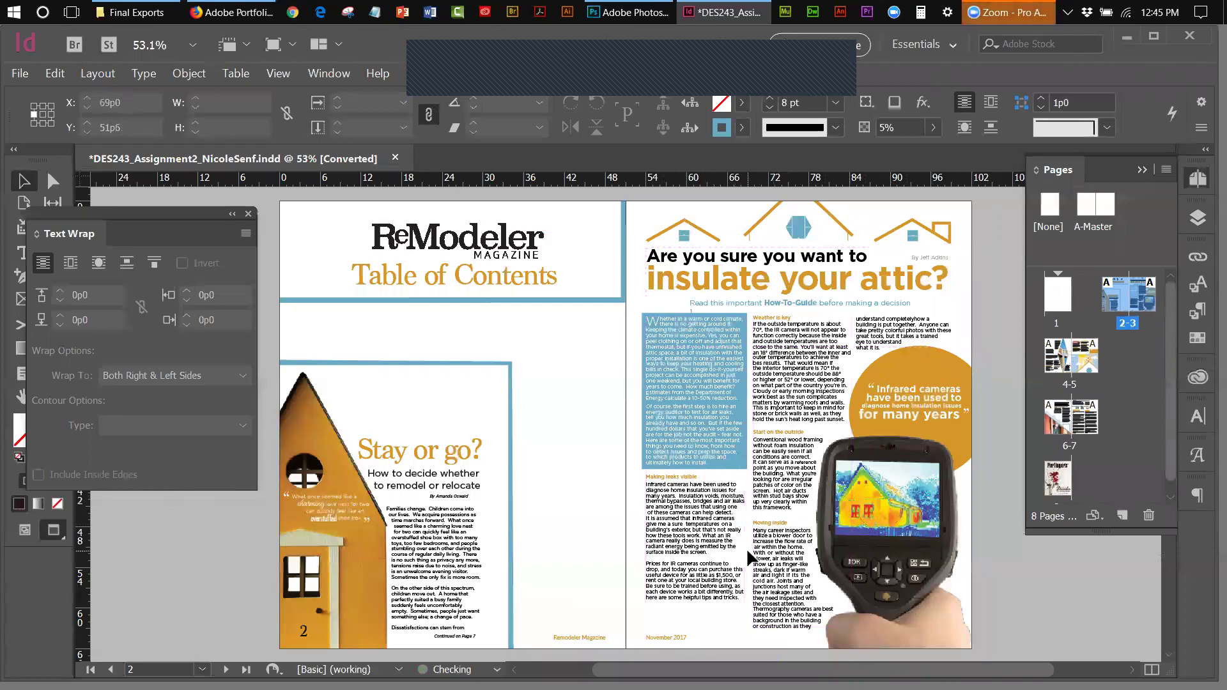
- Set the space after the last paragraph of the blue-boxed introduction on page 3 to 0p8
{"action": "left_click", "coordinate": [786, 483]}
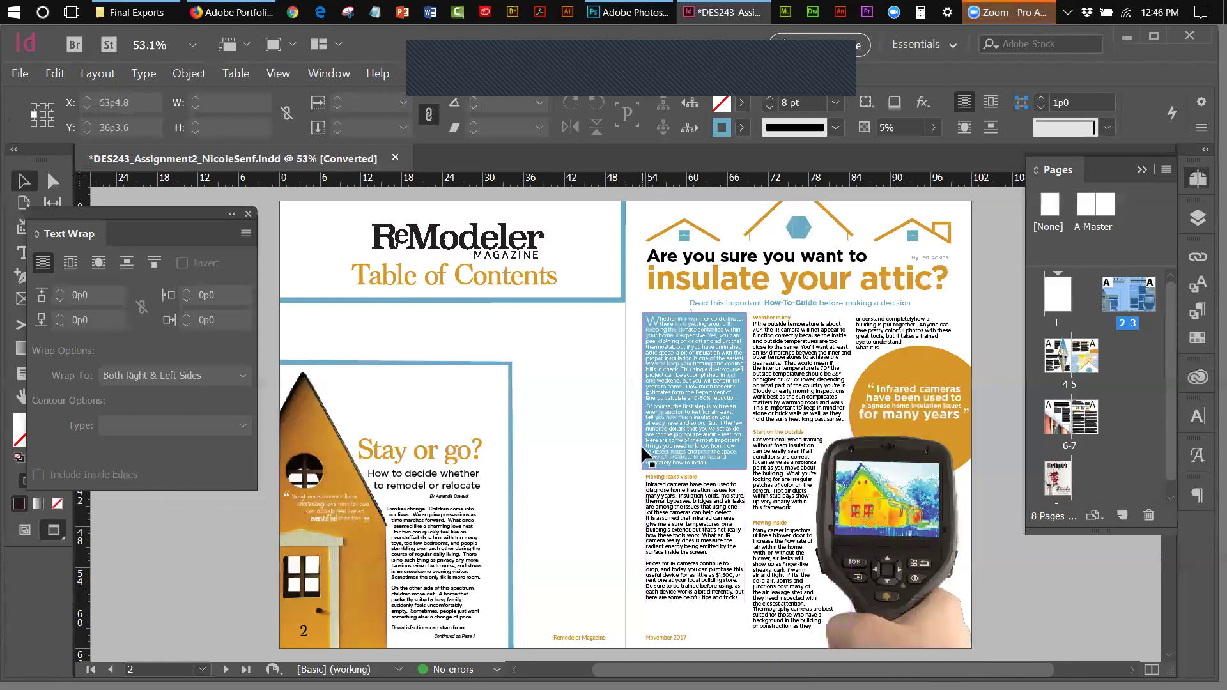
{"action": "double_click", "coordinate": [714, 462]}
{"action": "triple_click", "coordinate": [716, 462]}
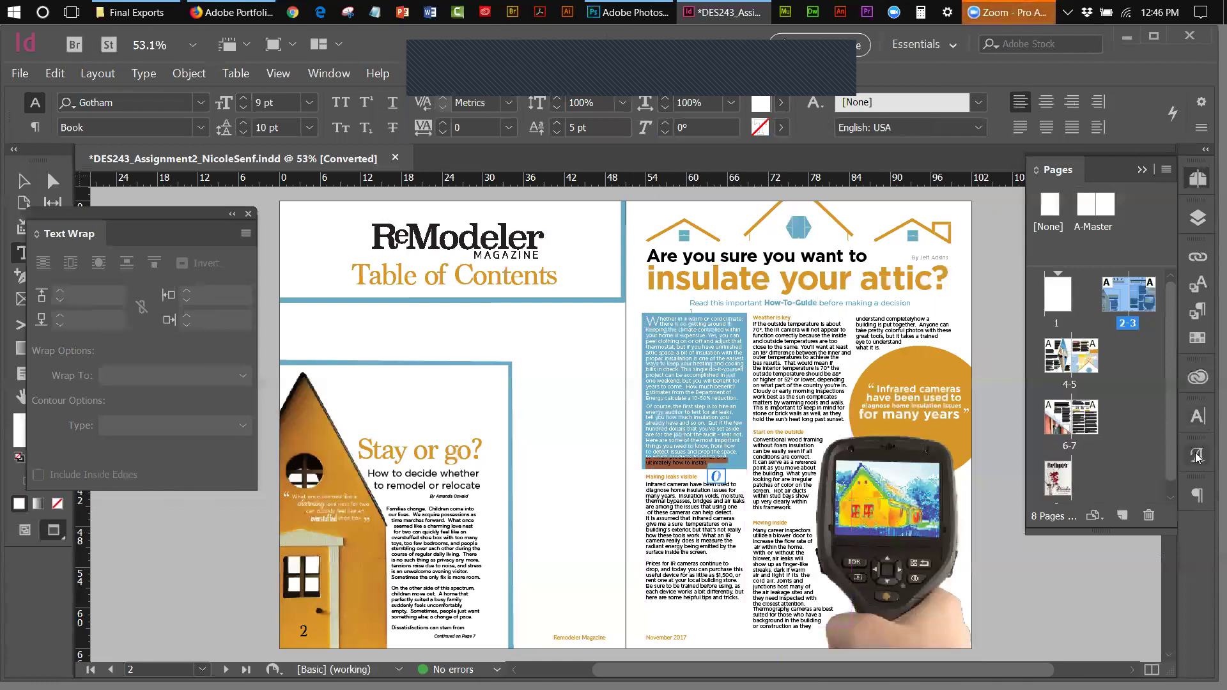
{"action": "left_click", "coordinate": [1197, 495]}
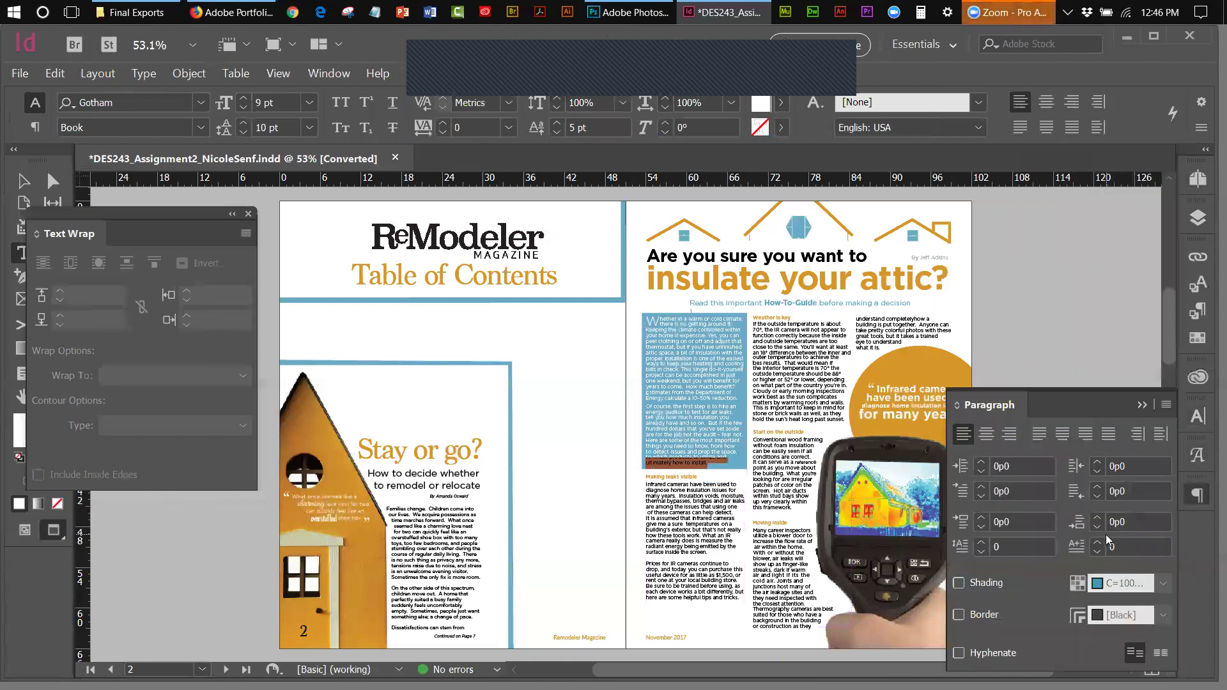
{"action": "left_click", "coordinate": [1098, 518]}
{"action": "left_click", "coordinate": [1098, 517]}
{"action": "left_click", "coordinate": [1098, 518]}
{"action": "left_click", "coordinate": [1097, 518]}
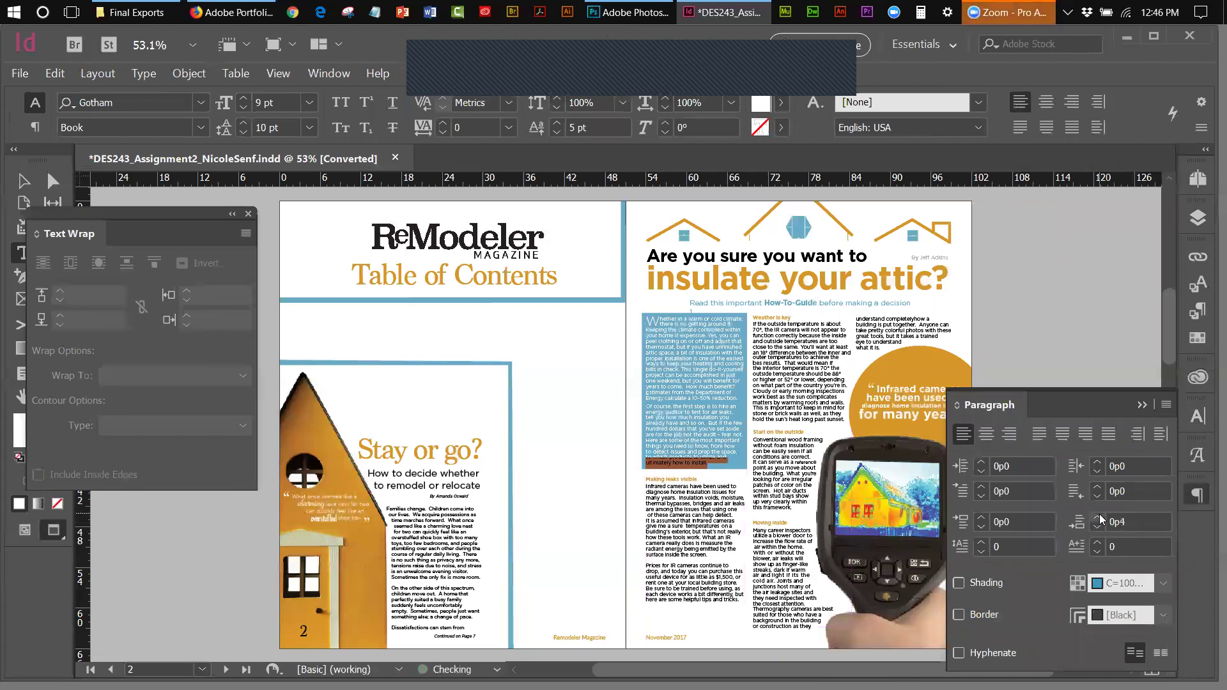
{"action": "left_click", "coordinate": [1098, 517]}
{"action": "left_click", "coordinate": [1098, 518]}
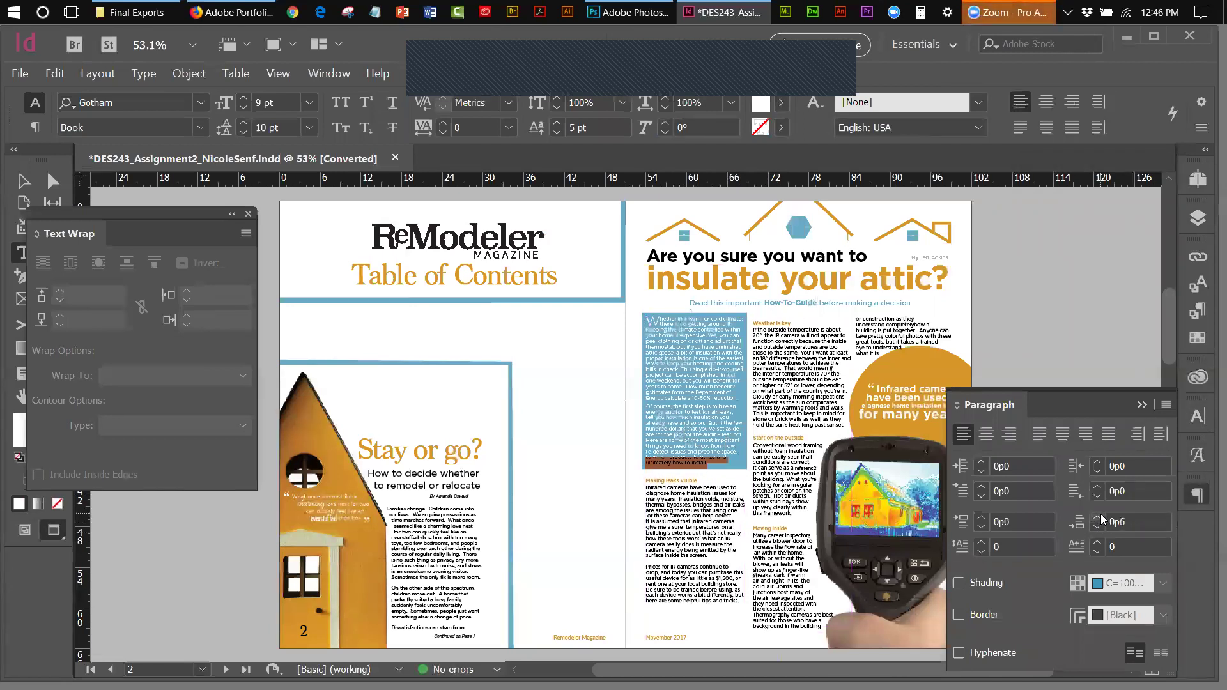
{"action": "left_click", "coordinate": [1100, 514]}
{"action": "left_click", "coordinate": [1100, 514]}
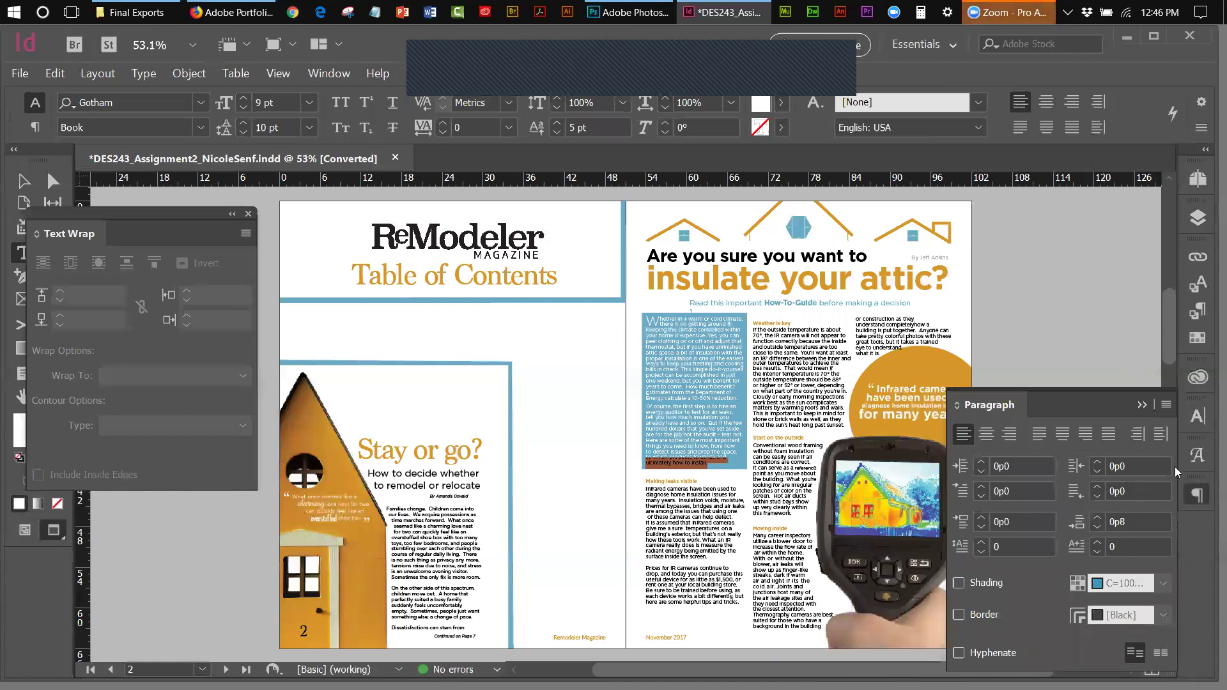
{"action": "left_click", "coordinate": [1141, 405]}
{"action": "left_click", "coordinate": [1060, 385]}
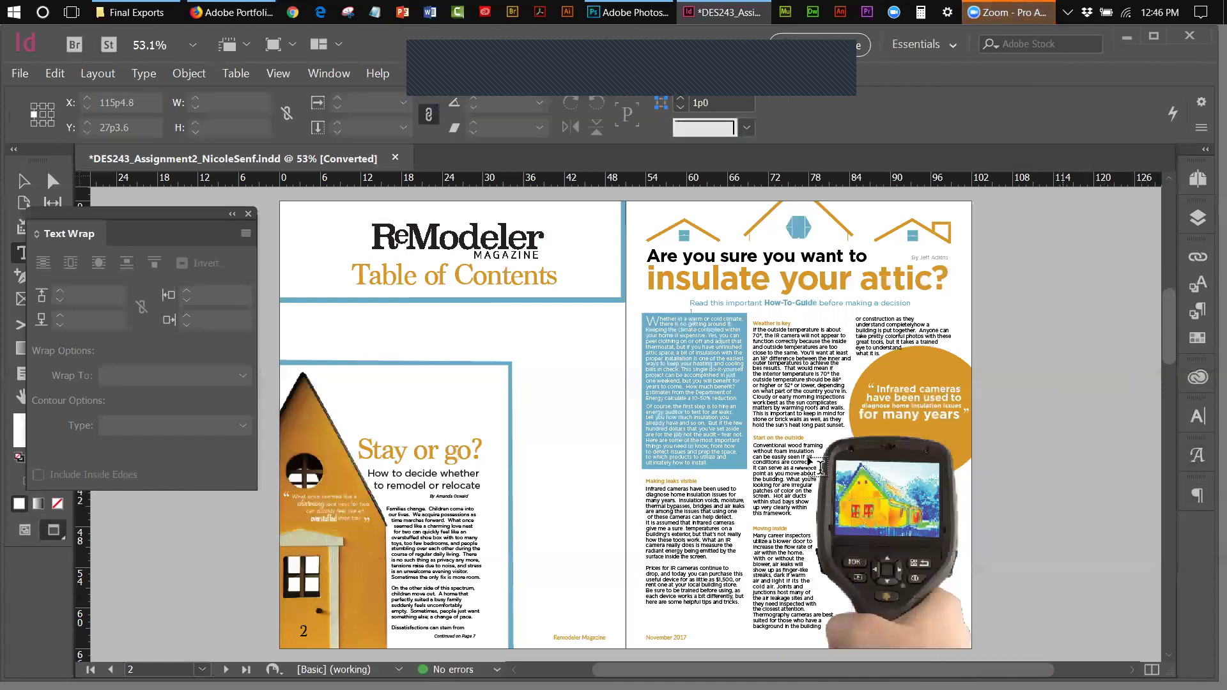
- Set the space after the "Making leaks visible" subheading on page 3 to 0p3
{"action": "left_click_drag", "start_coordinate": [702, 480], "coordinate": [641, 480]}
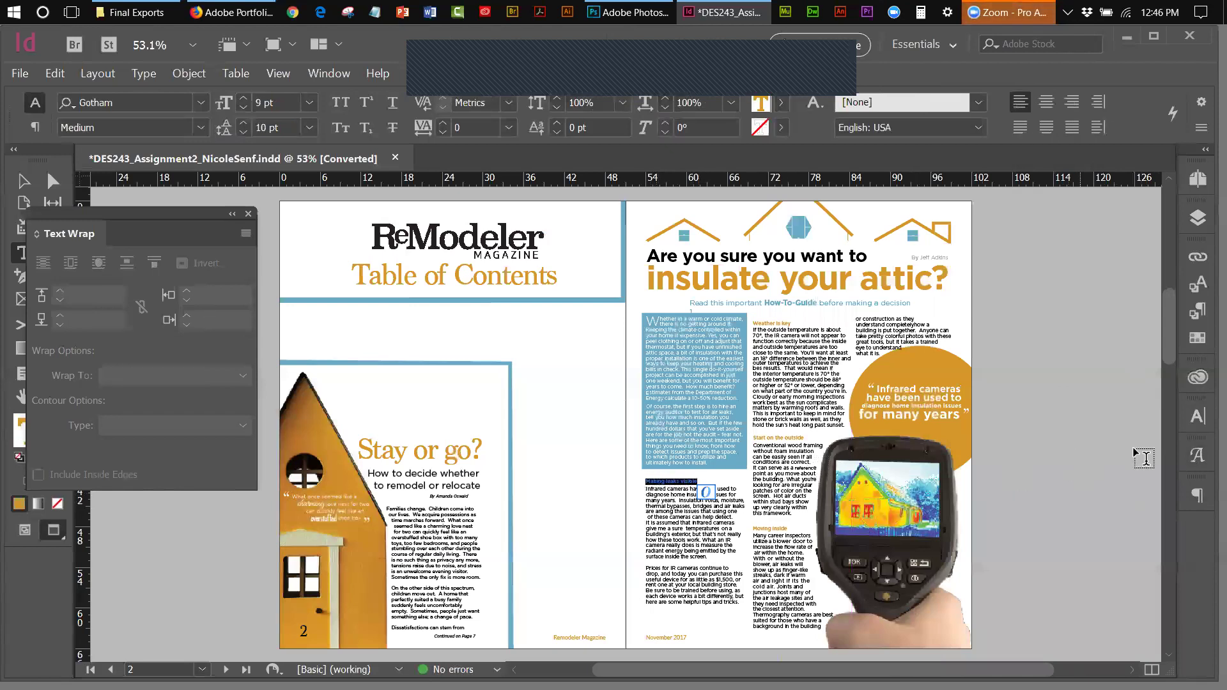
{"action": "left_click", "coordinate": [1191, 492]}
{"action": "left_click", "coordinate": [1096, 516]}
{"action": "left_click", "coordinate": [1096, 517]}
{"action": "left_click", "coordinate": [1096, 517]}
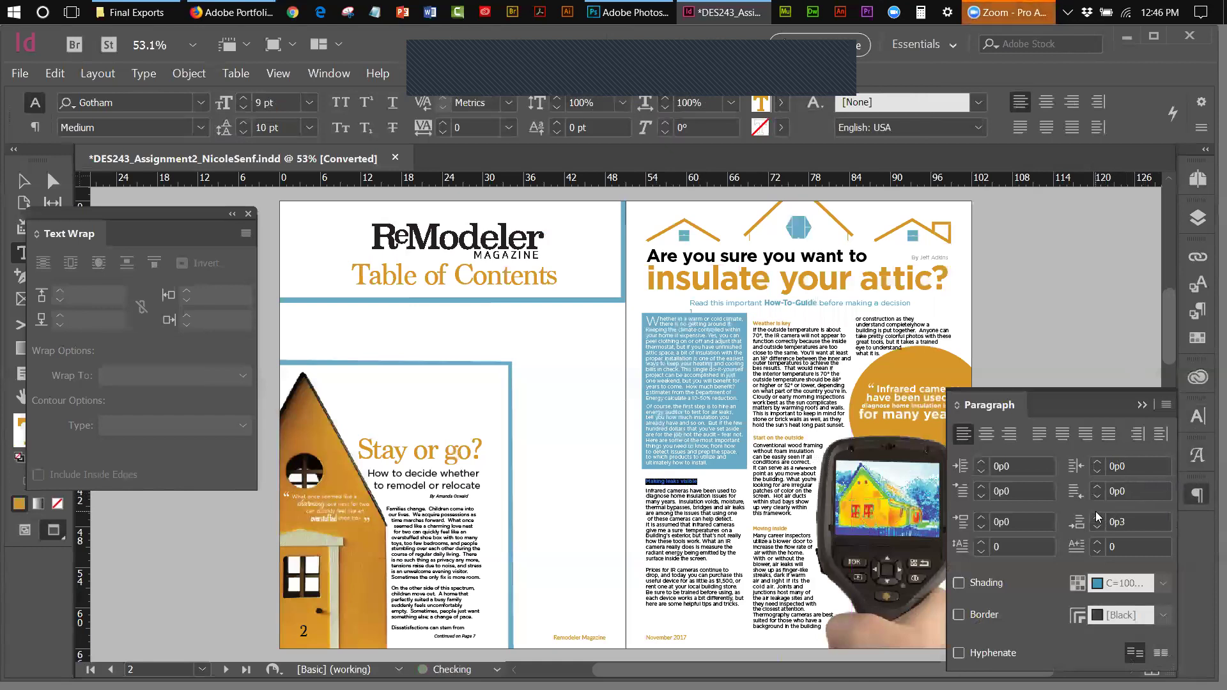
{"action": "left_click", "coordinate": [1141, 405]}
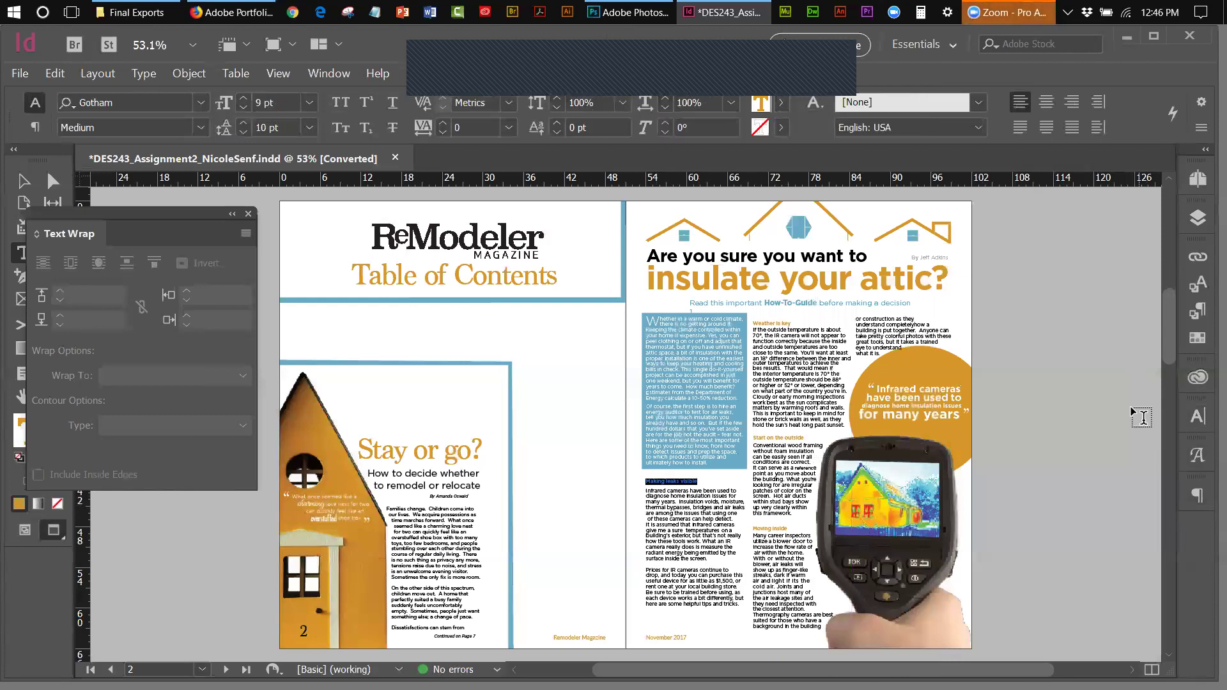
{"action": "left_click", "coordinate": [1130, 409]}
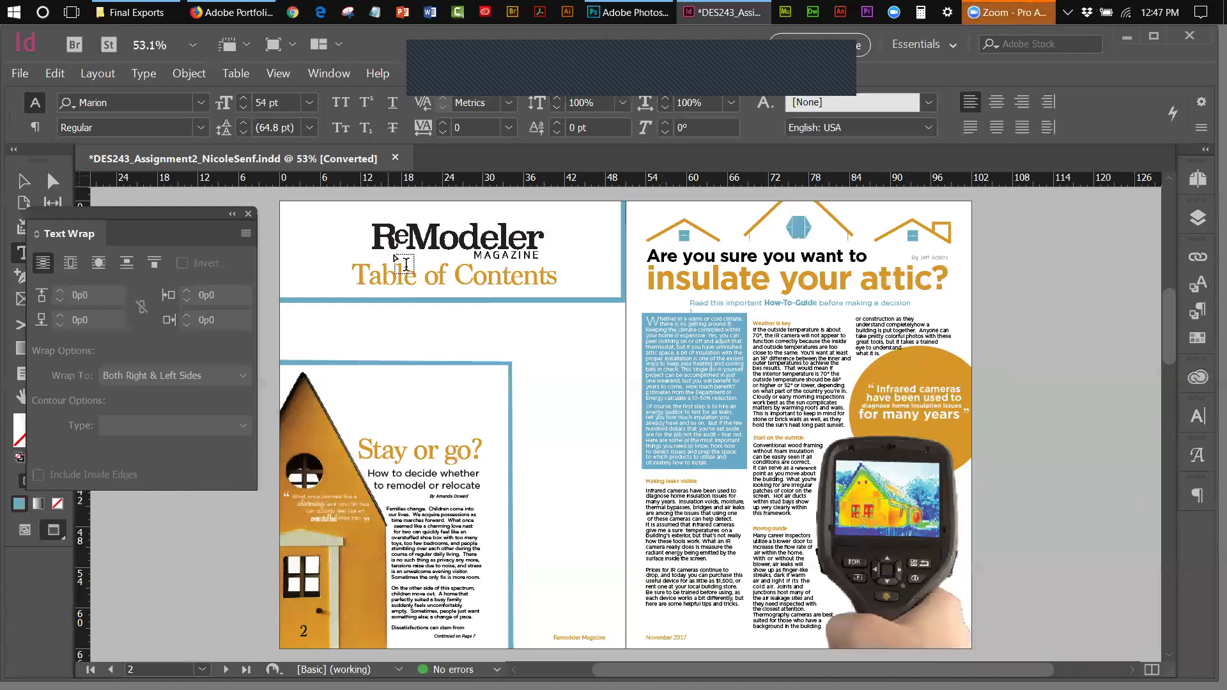
- Shorten the infrared camera image frame on page 3 from its upper edge to a height of about 45p0
{"action": "left_click", "coordinate": [24, 181]}
{"action": "left_click", "coordinate": [945, 390]}
{"action": "left_click", "coordinate": [943, 374]}
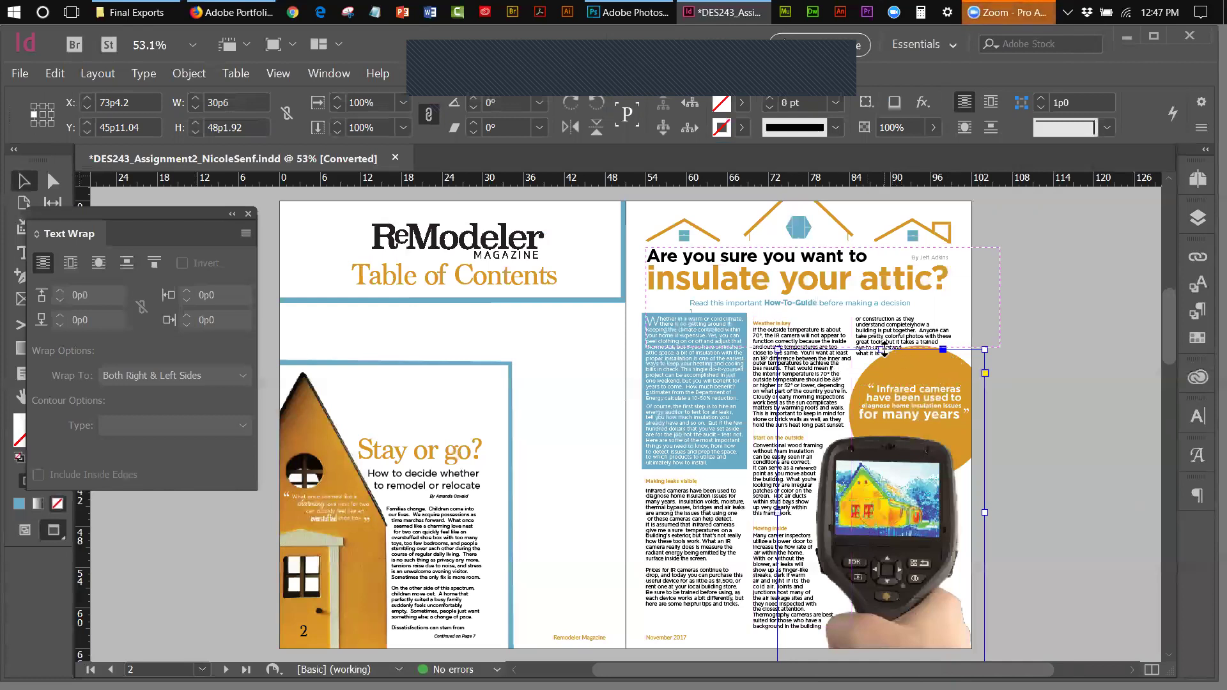
{"action": "left_click_drag", "start_coordinate": [883, 349], "coordinate": [887, 370]}
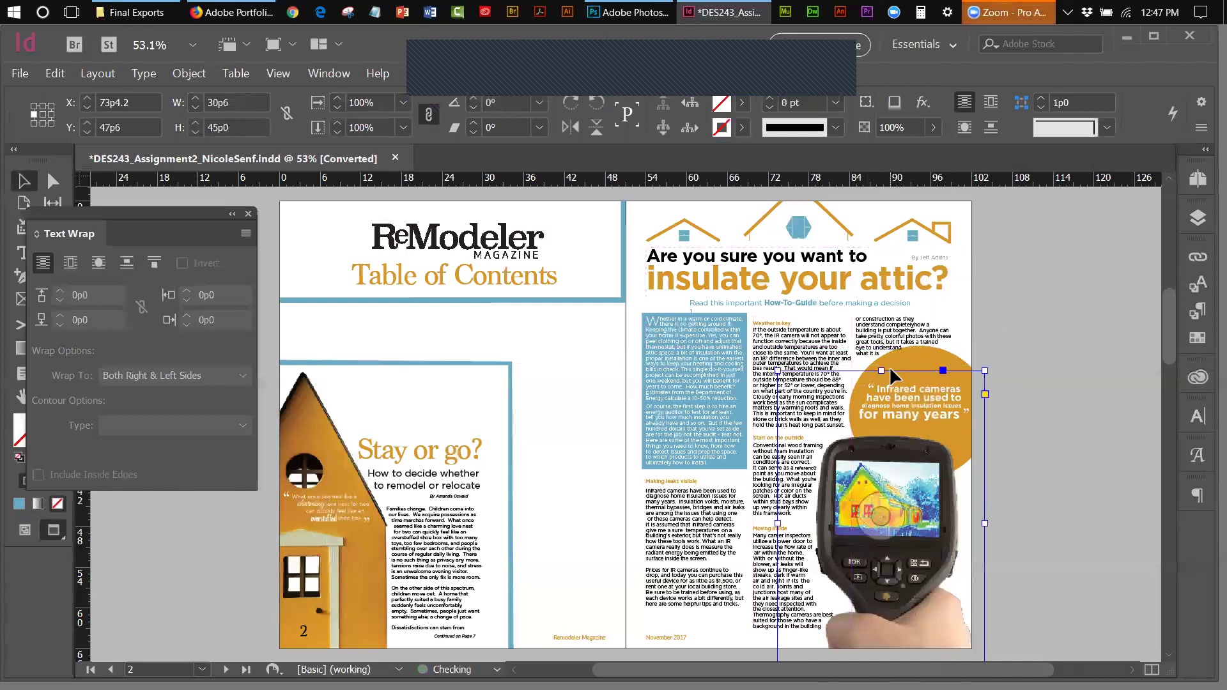
- Nudge the orange circle behind the page 3 pull quote down to Y 32p1.9
{"action": "left_click", "coordinate": [906, 351]}
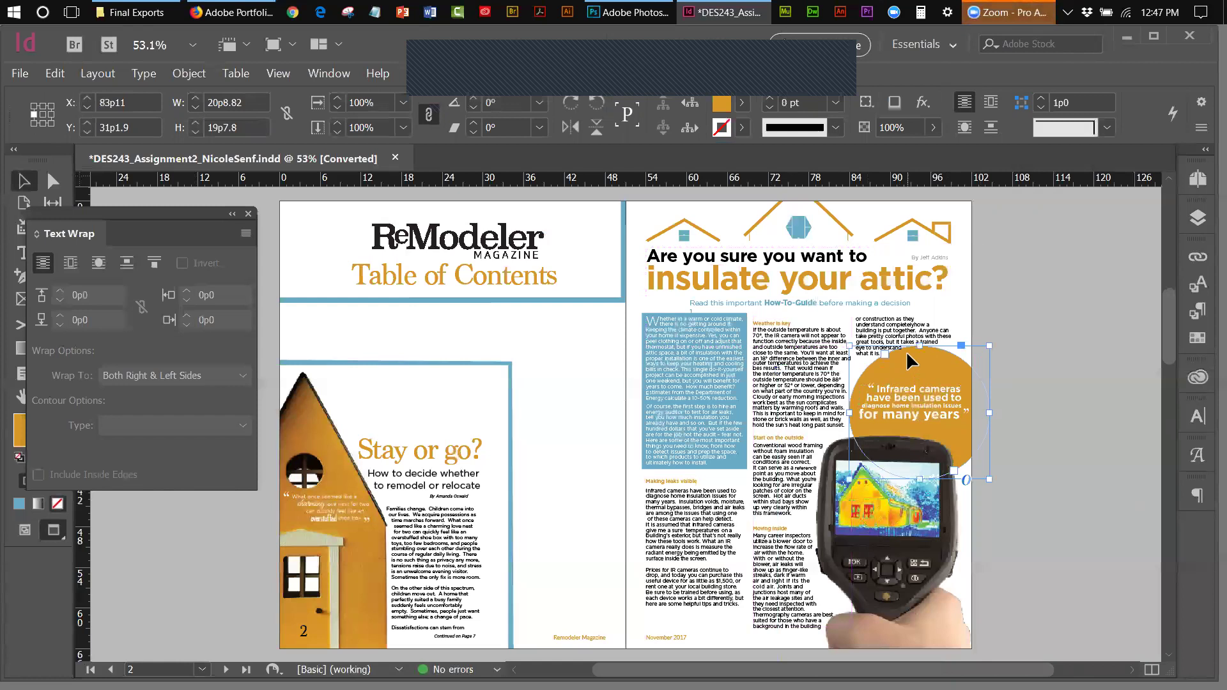
{"action": "key", "text": "Down"}
{"action": "key", "text": "Down"}
{"action": "key", "text": "Down"}
{"action": "key", "text": "Down"}
{"action": "key", "text": "Down"}
{"action": "key", "text": "Down"}
{"action": "key", "text": "Down"}
{"action": "key", "text": "Down"}
{"action": "key", "text": "Down"}
{"action": "key", "text": "Down"}
{"action": "key", "text": "Down"}
{"action": "key", "text": "Down"}
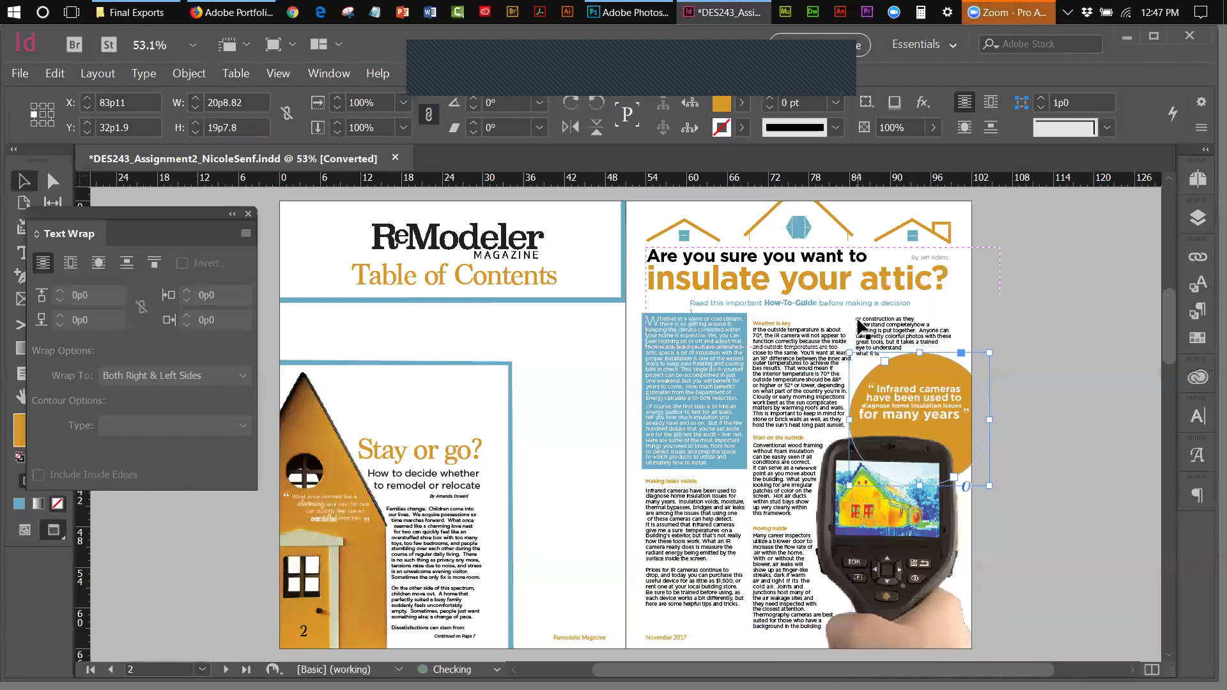
{"action": "left_click", "coordinate": [1038, 414]}
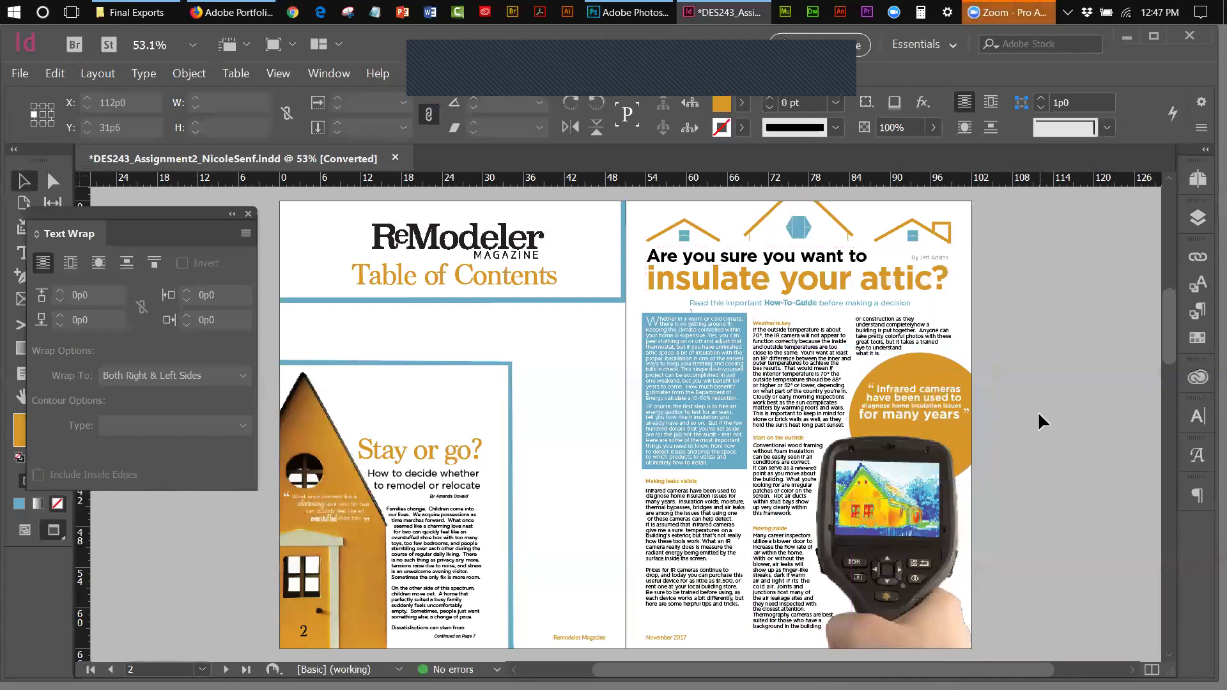
- Nudge the orange circle and its pull quote text on page 3 left together to X 83p4
{"action": "left_click", "coordinate": [937, 387]}
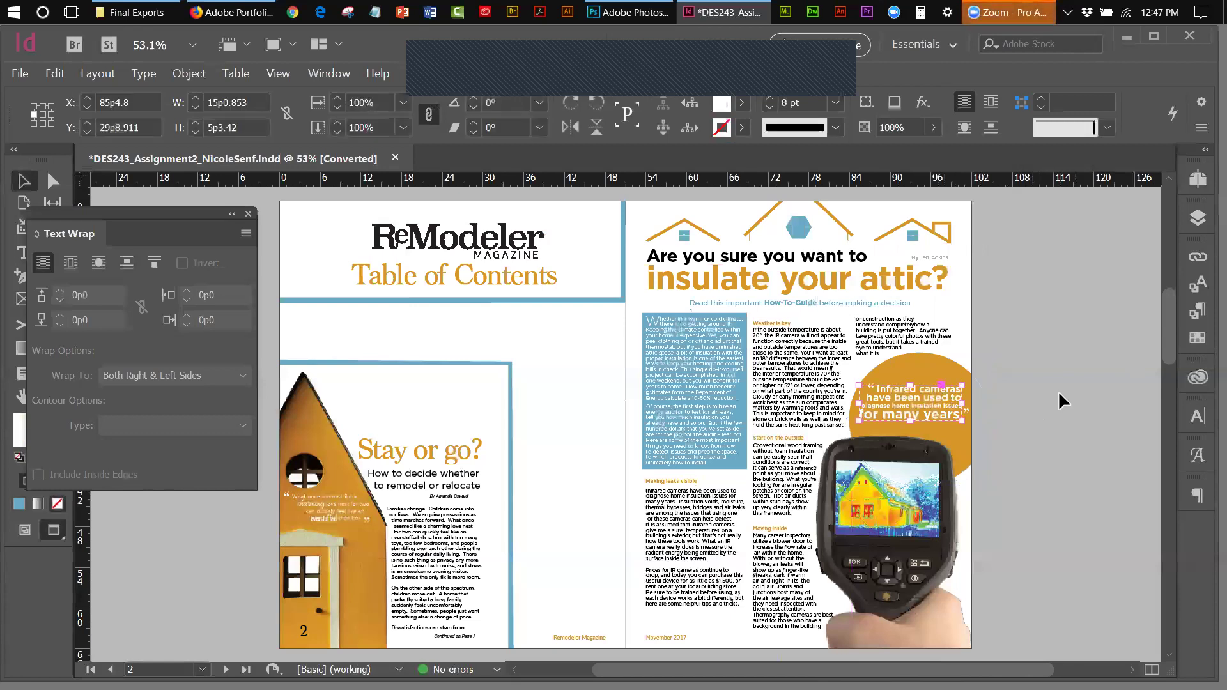
{"action": "left_click", "coordinate": [921, 366]}
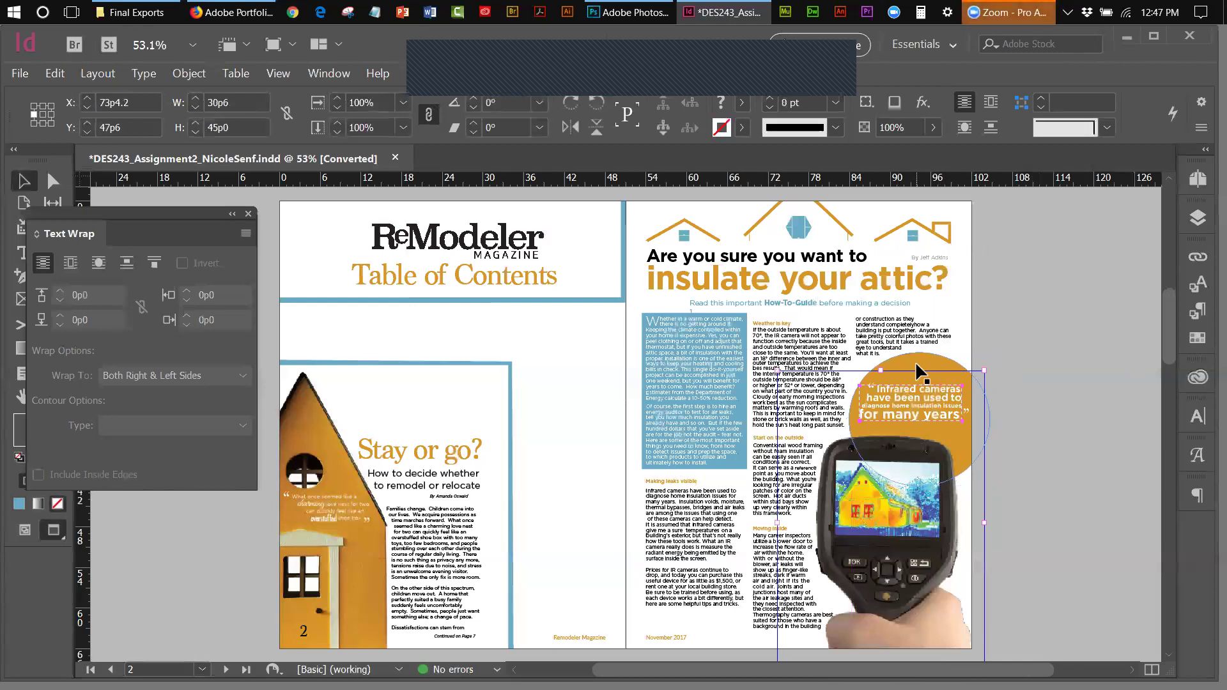
{"action": "left_click", "coordinate": [1086, 443]}
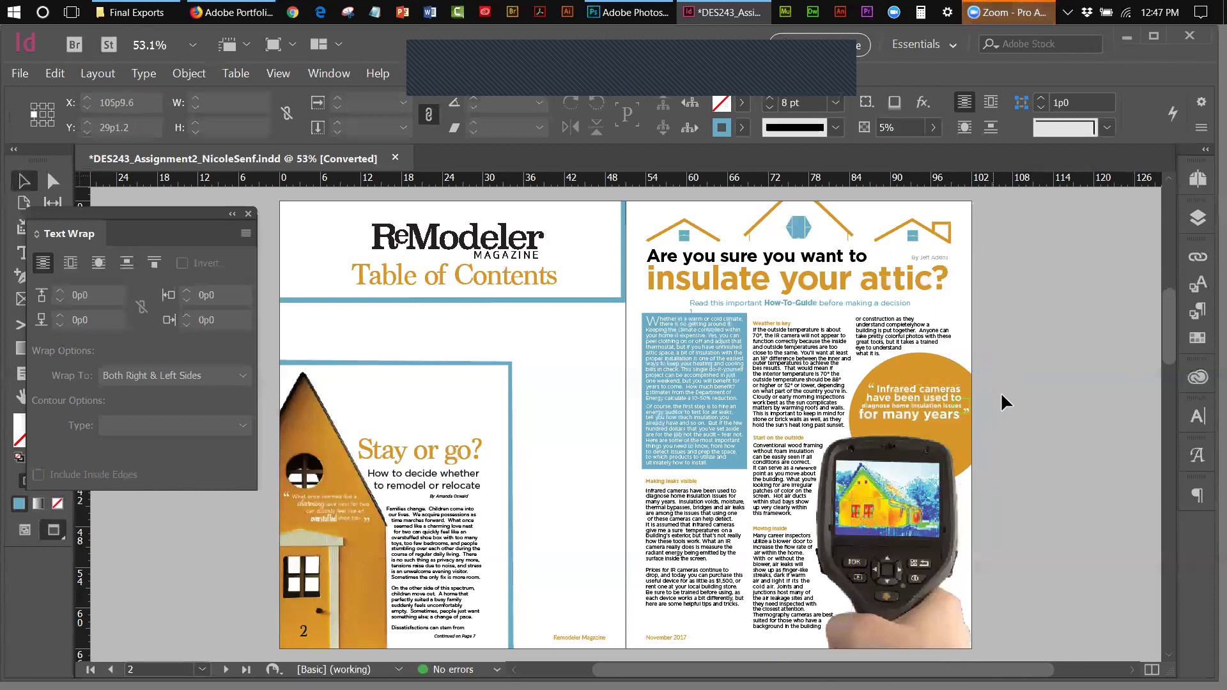
{"action": "left_click", "coordinate": [958, 410]}
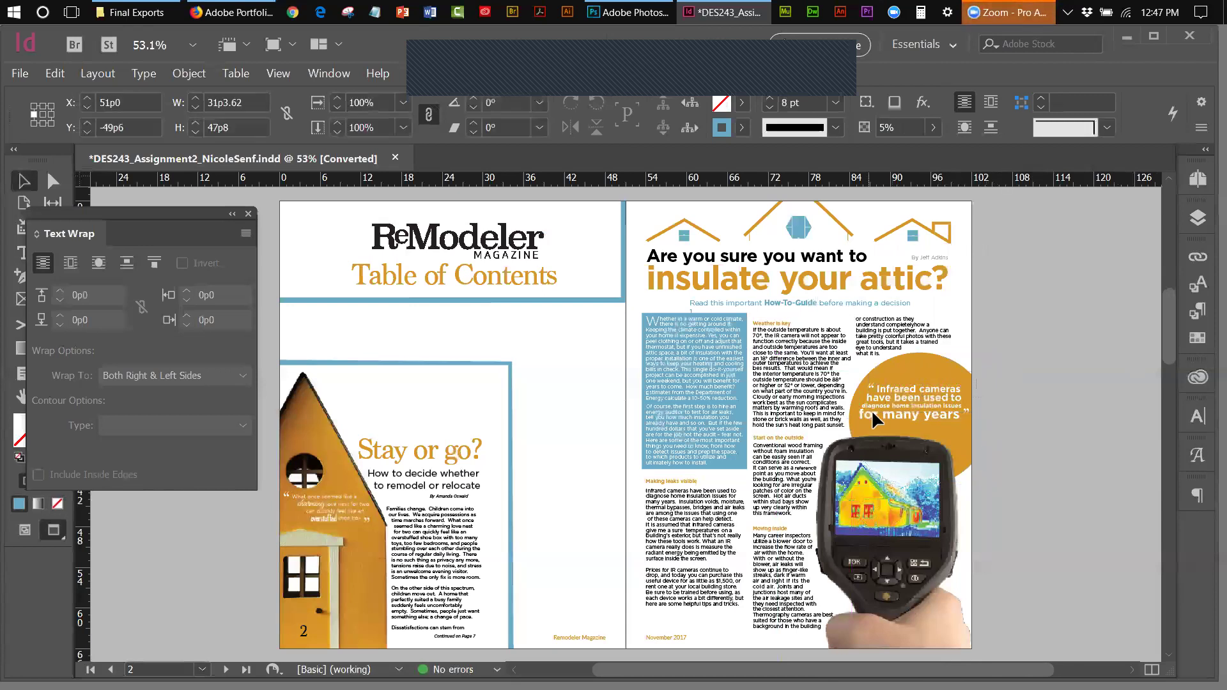
{"action": "left_click", "coordinate": [972, 558]}
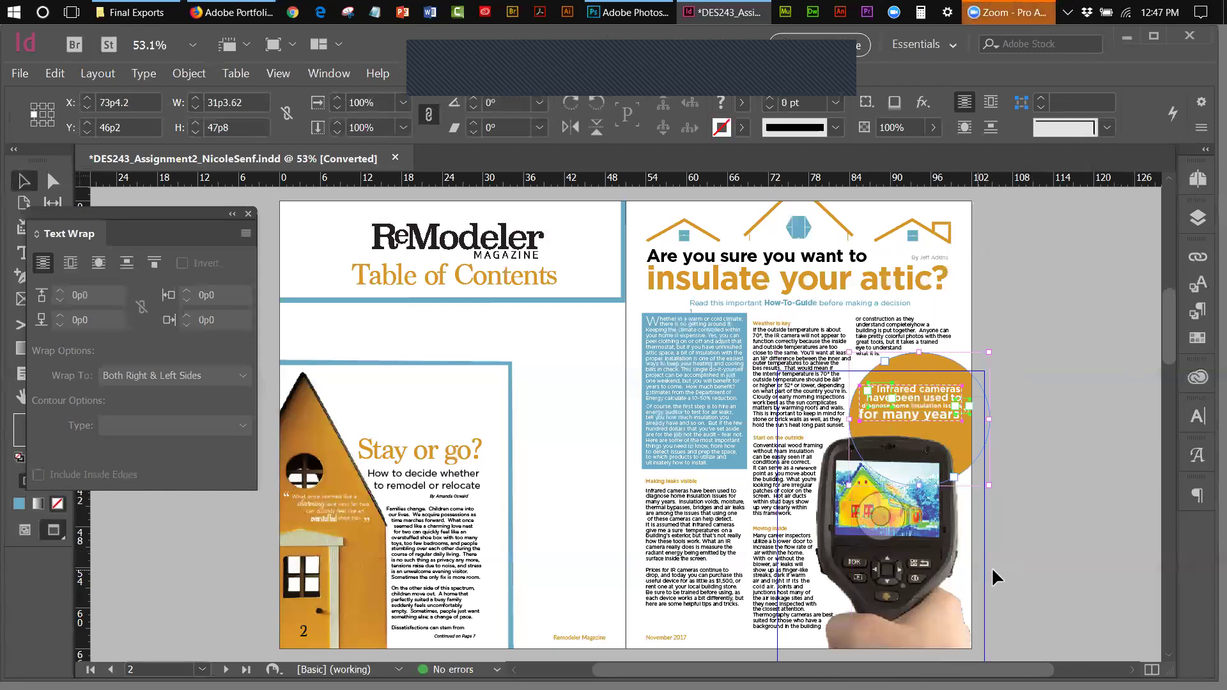
{"action": "key", "text": "Left"}
{"action": "key", "text": "Left"}
{"action": "key", "text": "Left"}
{"action": "key", "text": "Left"}
{"action": "key", "text": "Left"}
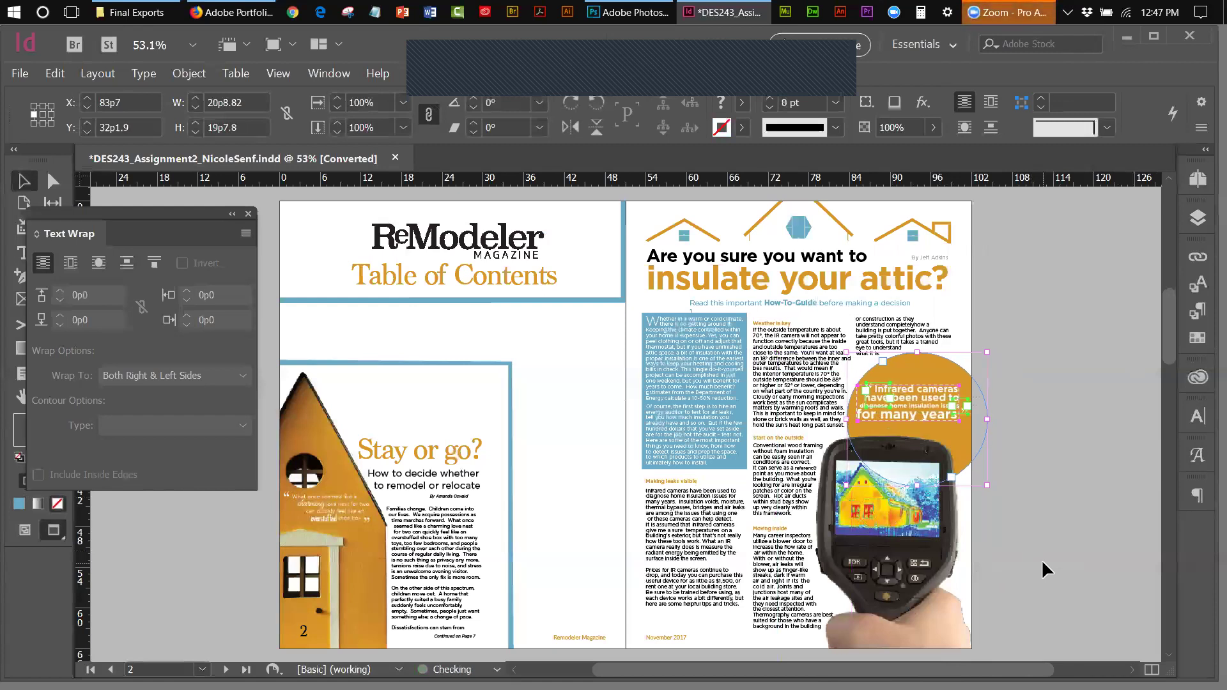
{"action": "key", "text": "Left"}
{"action": "key", "text": "Left"}
{"action": "key", "text": "Left"}
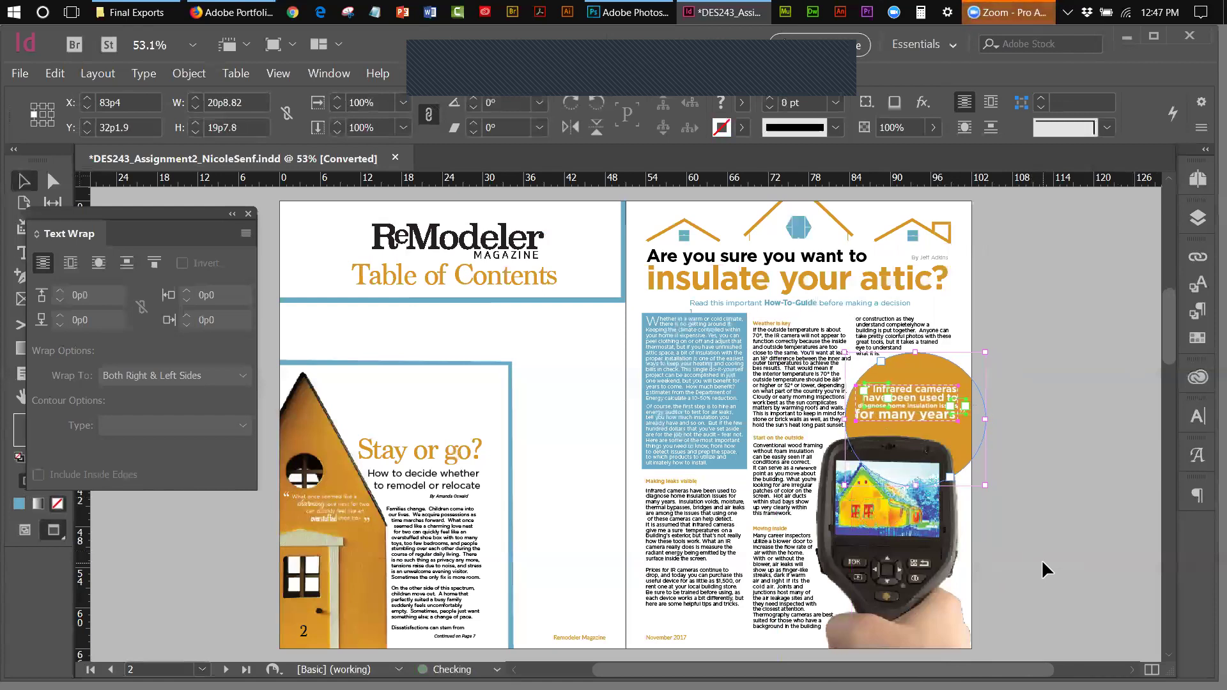
{"action": "left_click", "coordinate": [1041, 366]}
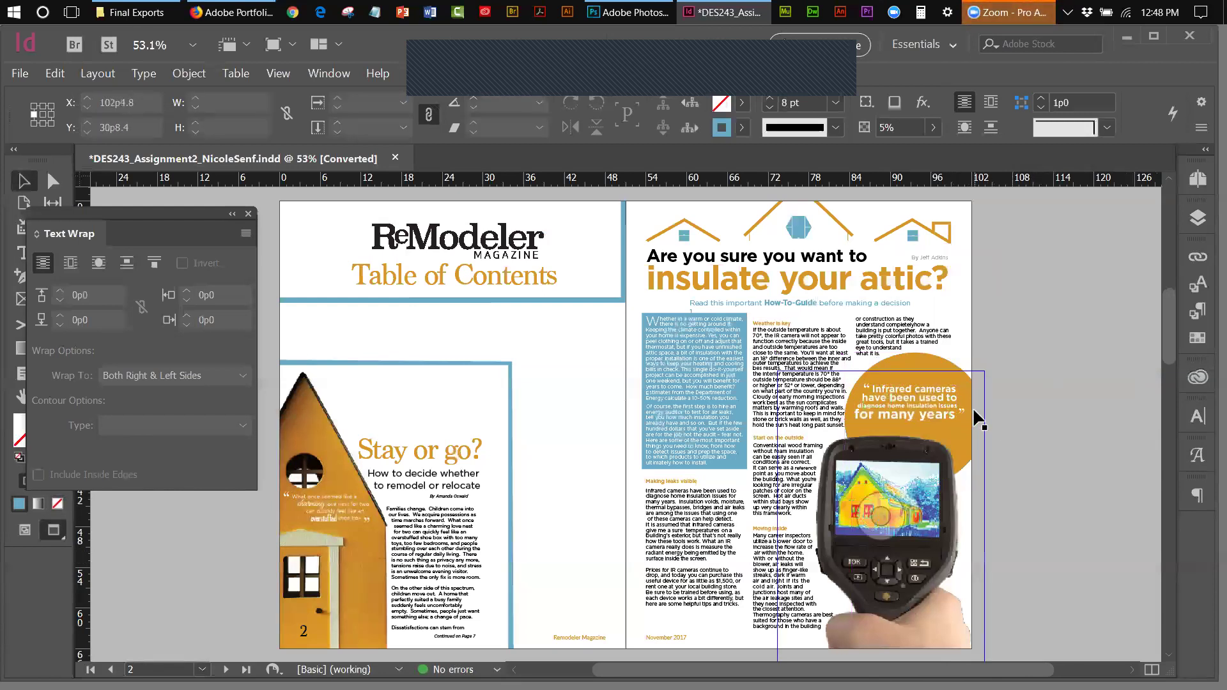
- Draw a blue-filled, strokeless rectangle about 50p5 wide and 3p4 high along the lower edge of the Table of Contents header
{"action": "left_click", "coordinate": [295, 298]}
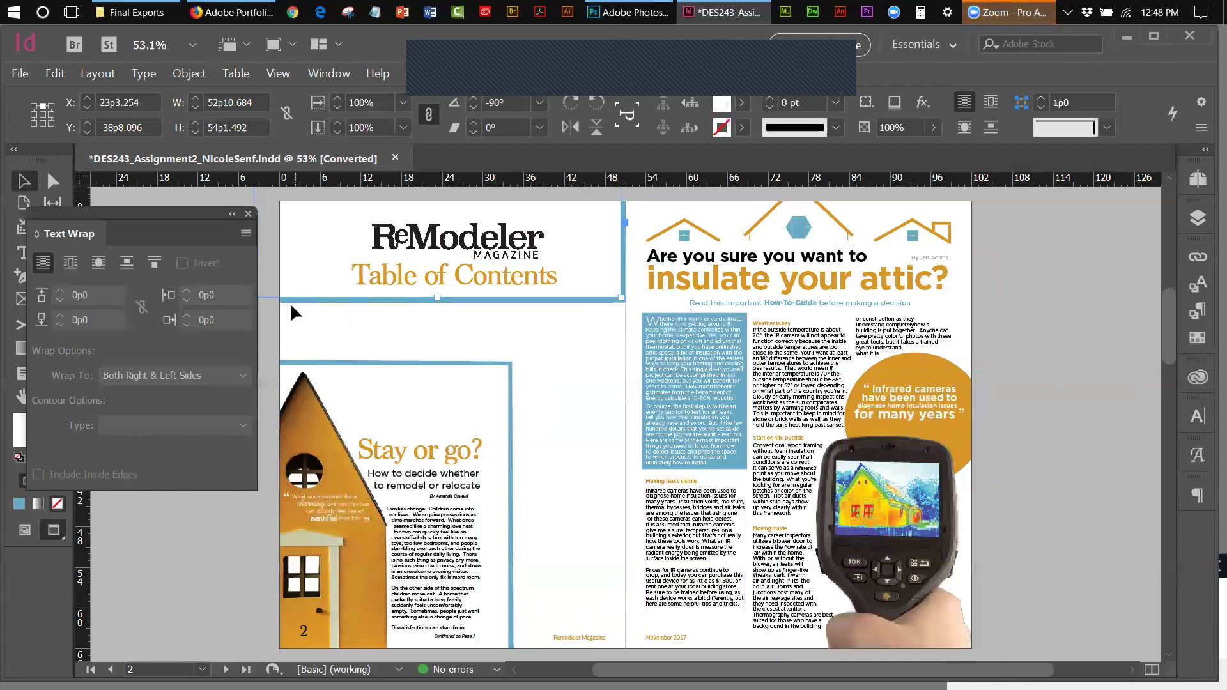
{"action": "left_click_drag", "start_coordinate": [129, 212], "coordinate": [198, 234]}
{"action": "left_click_drag", "start_coordinate": [538, 280], "coordinate": [1093, 292]}
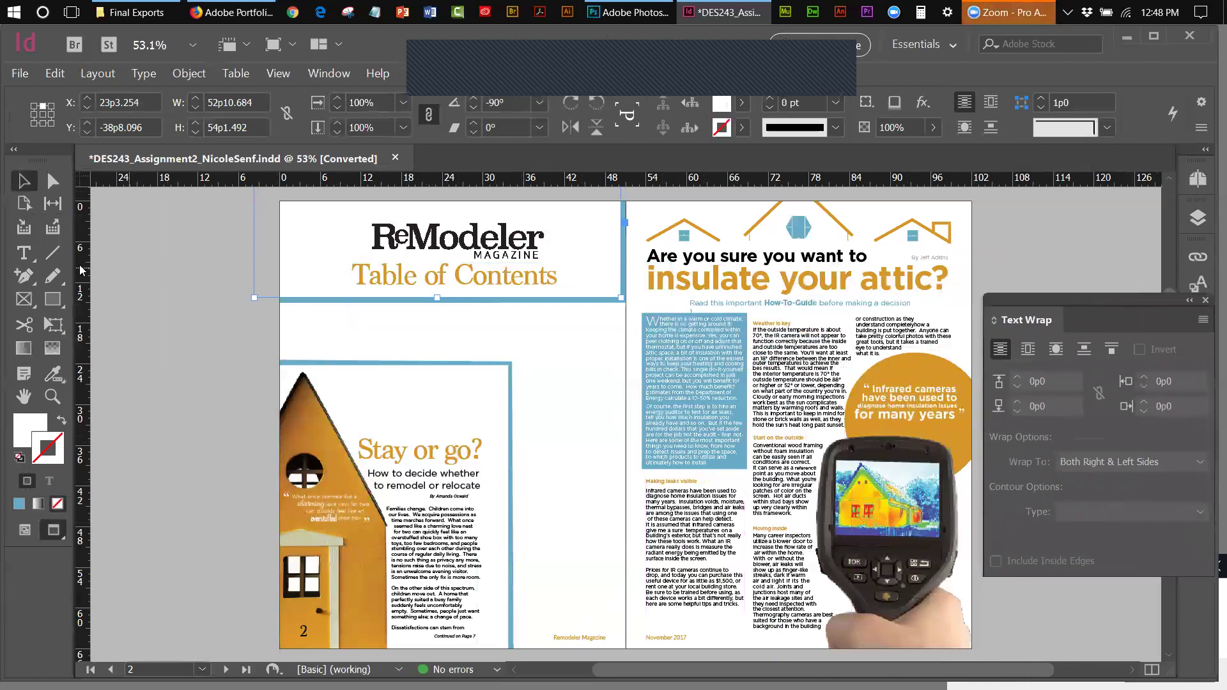
{"action": "left_click", "coordinate": [18, 300]}
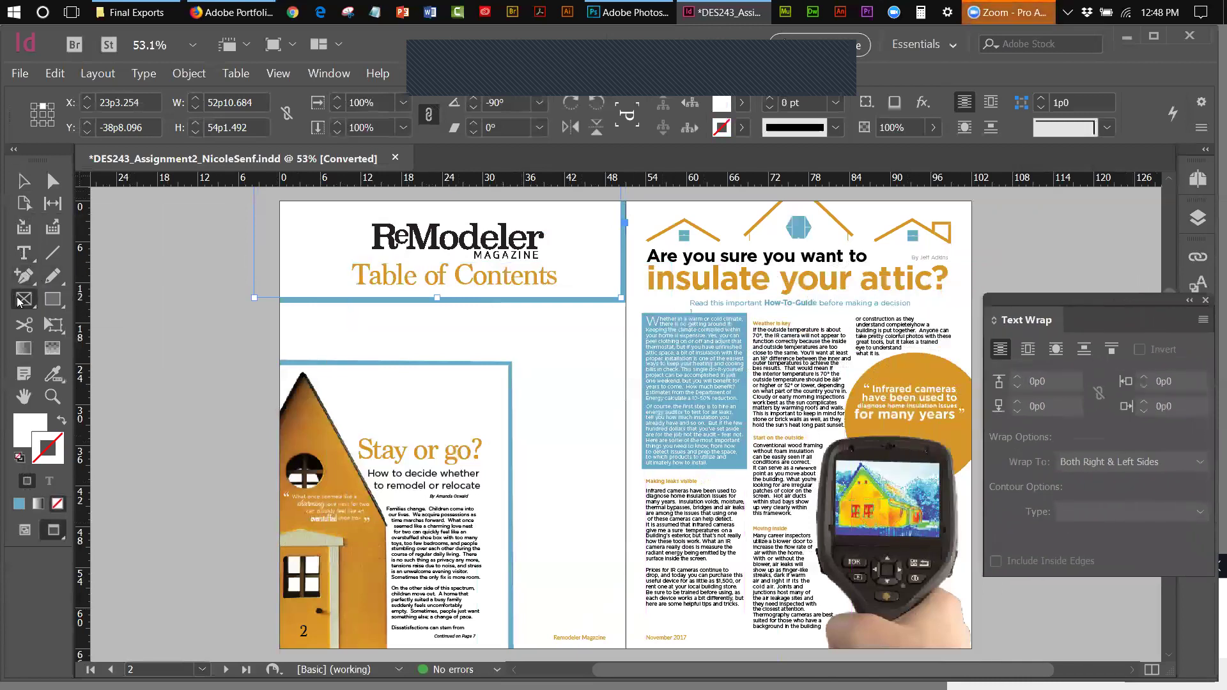
{"action": "left_click", "coordinate": [55, 300]}
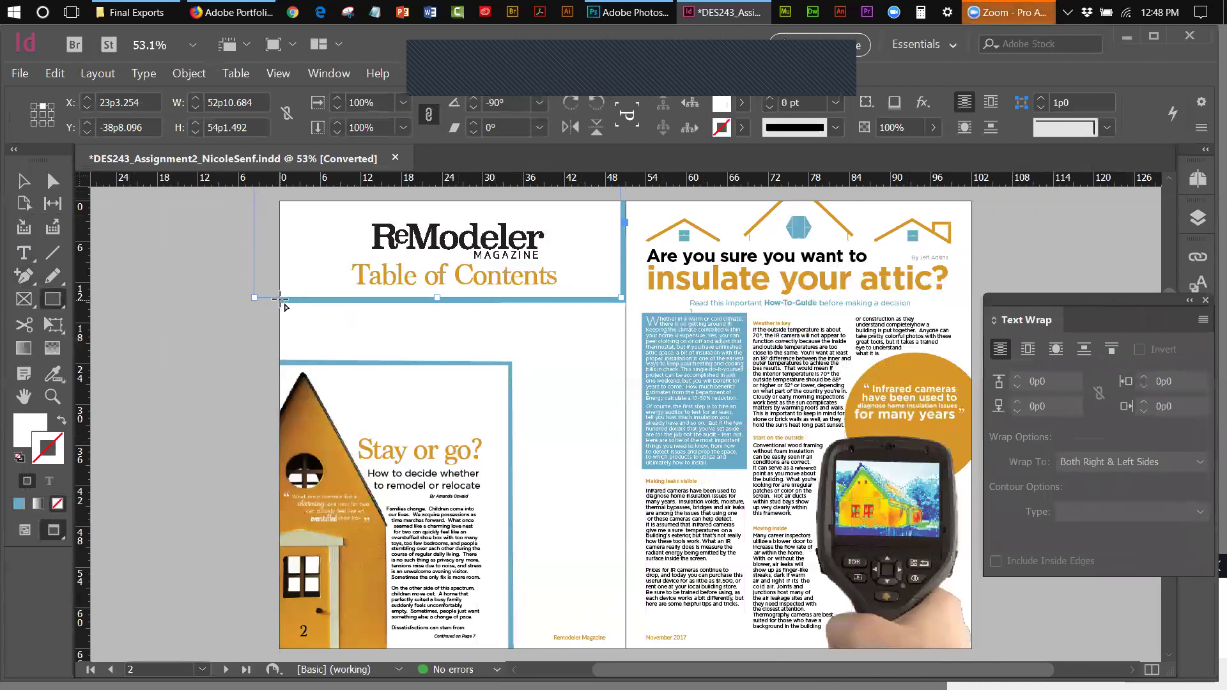
{"action": "left_click_drag", "start_coordinate": [281, 298], "coordinate": [626, 323]}
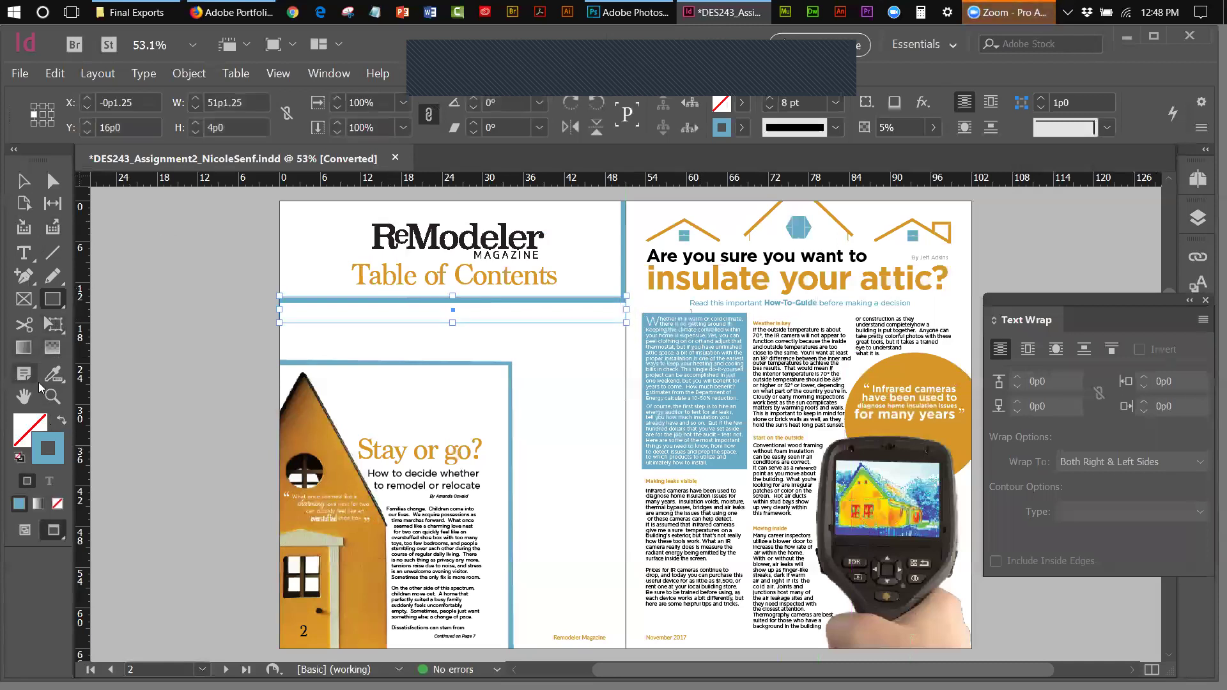
{"action": "left_click", "coordinate": [57, 420]}
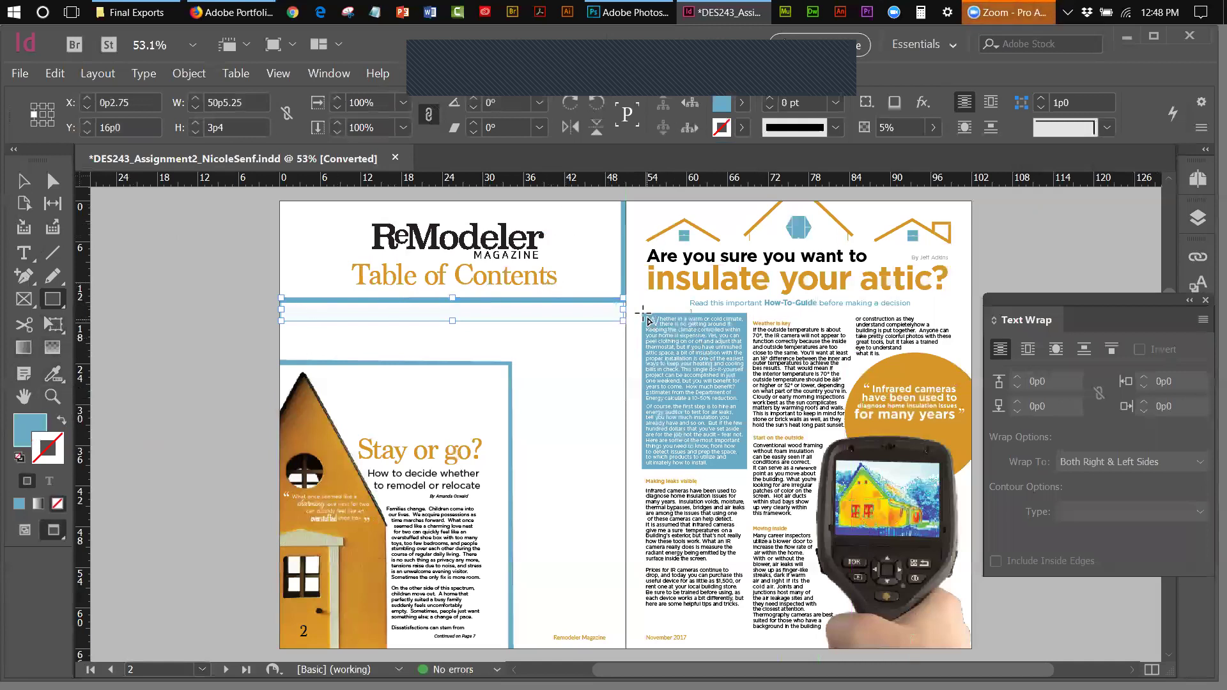
- Set the opacity of the new band under the Table of Contents header to 100% in its transparency effects
{"action": "left_click", "coordinate": [189, 73]}
{"action": "mouse_move", "coordinate": [228, 347]}
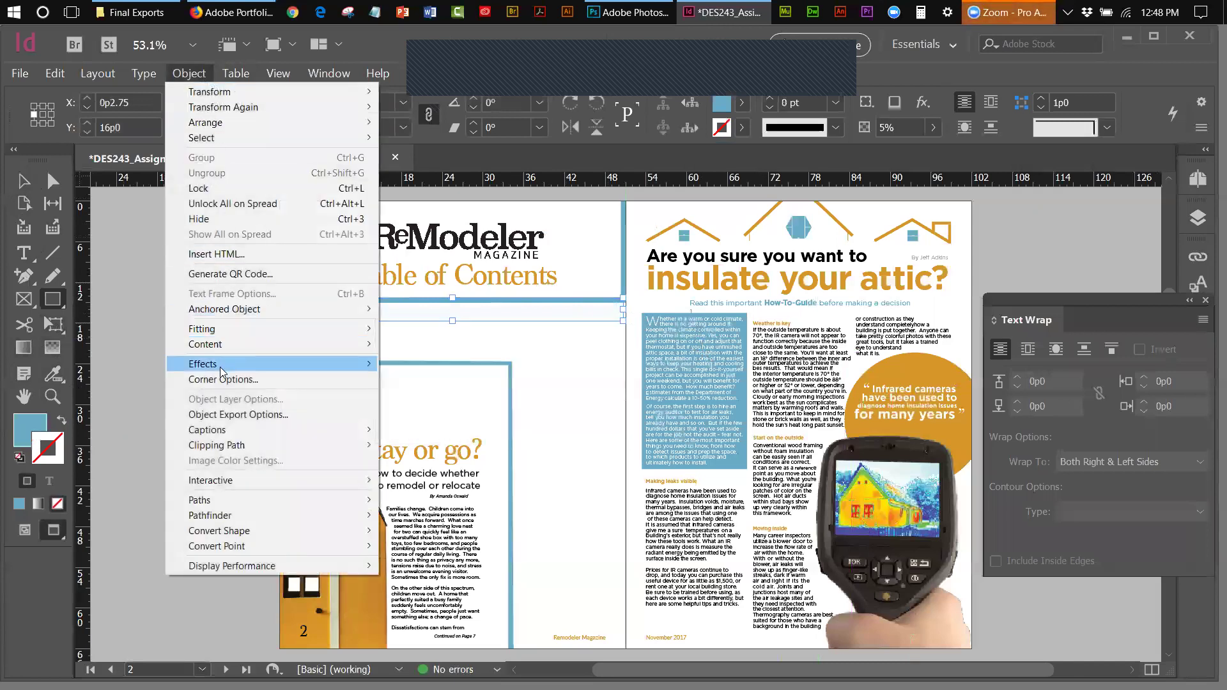
{"action": "left_click", "coordinate": [428, 365]}
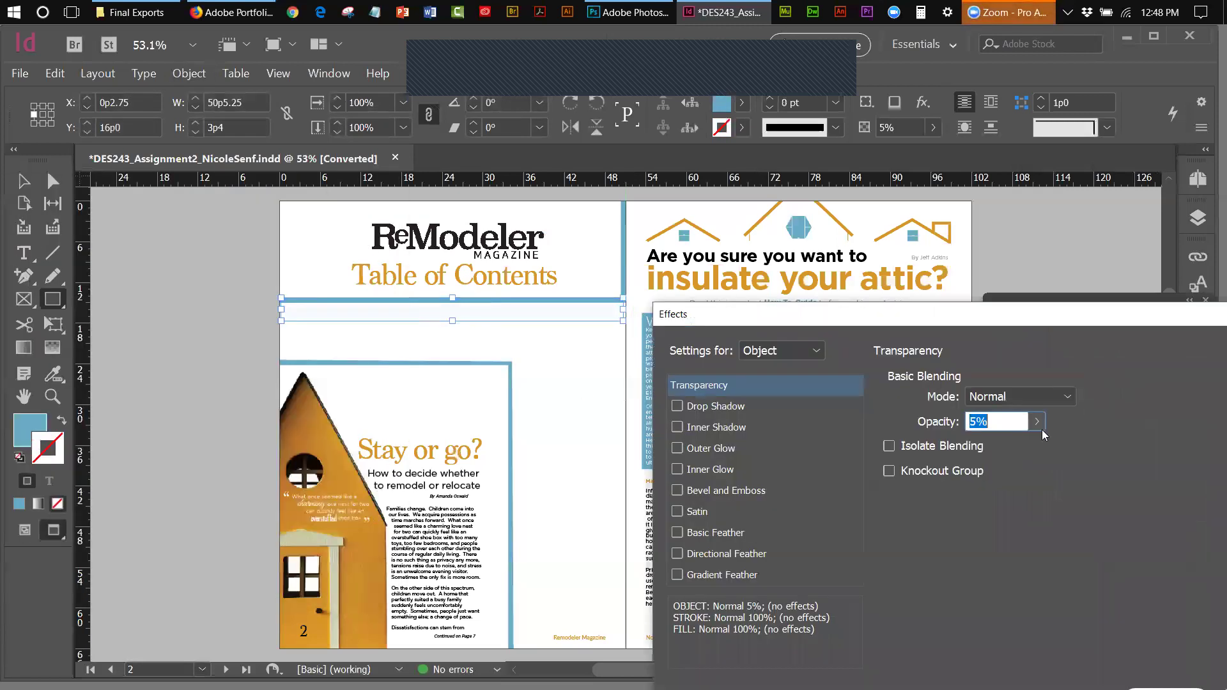
{"action": "left_click", "coordinate": [1036, 422]}
{"action": "left_click_drag", "start_coordinate": [941, 446], "coordinate": [1072, 449]}
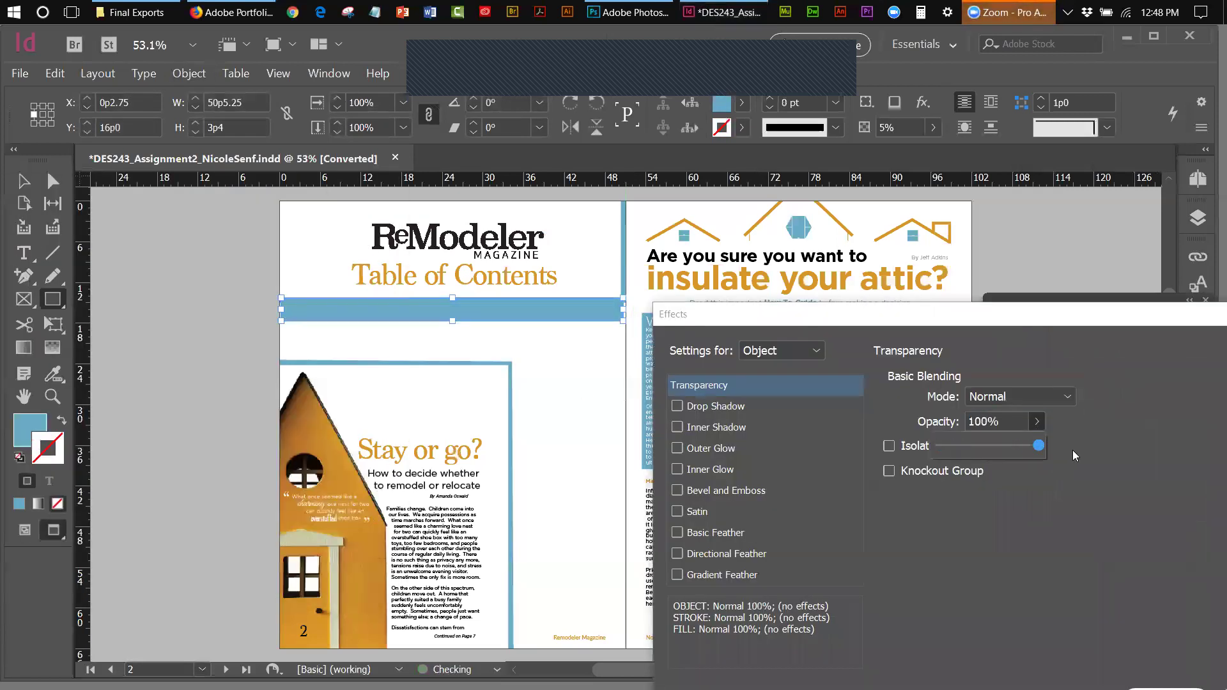
{"action": "left_click_drag", "start_coordinate": [1053, 321], "coordinate": [660, 344]}
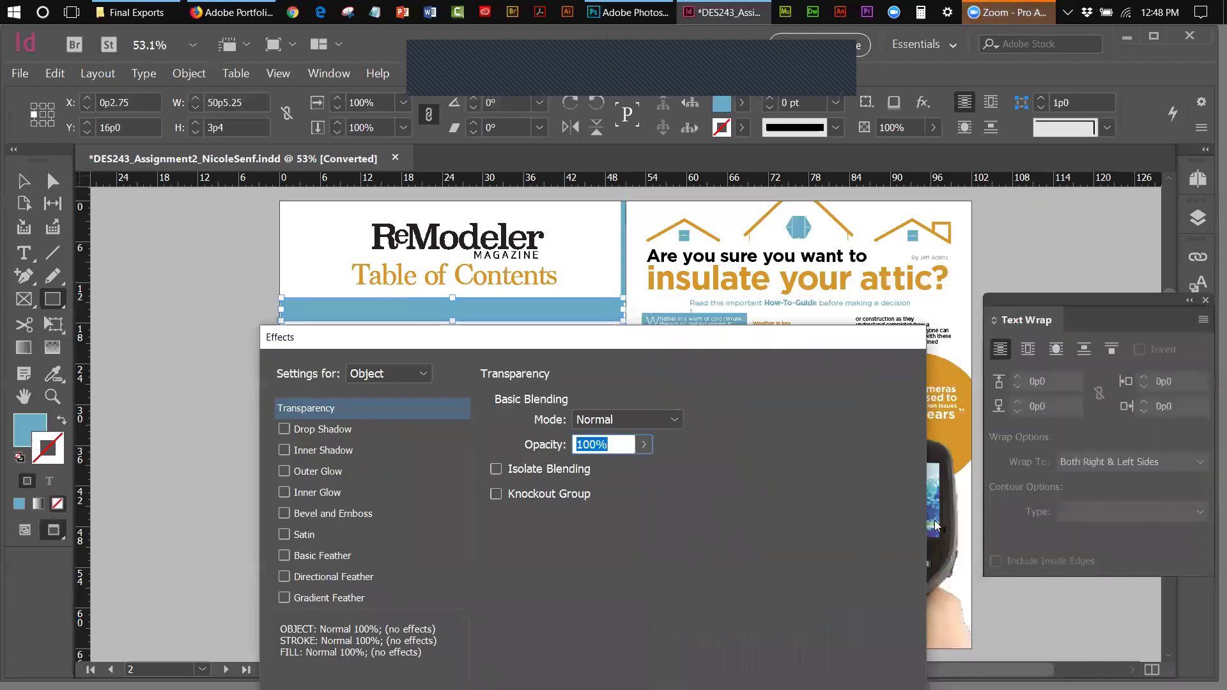
{"action": "left_click_drag", "start_coordinate": [874, 337], "coordinate": [729, 227]}
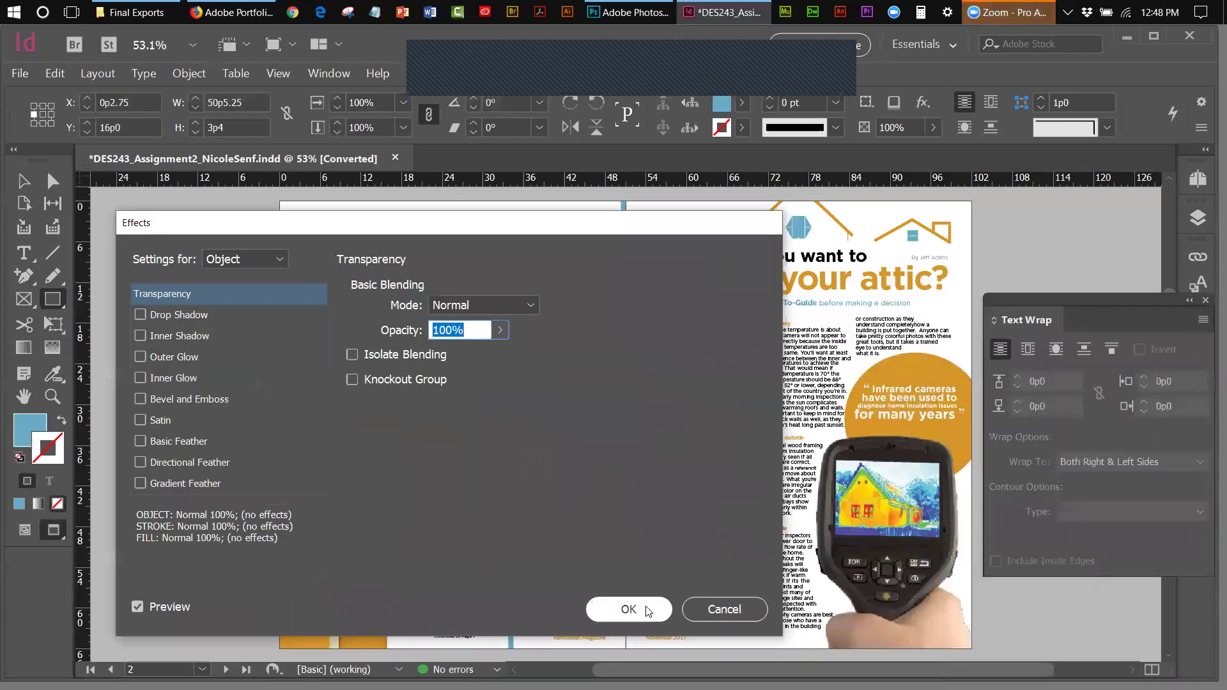
{"action": "left_click", "coordinate": [626, 608]}
{"action": "key", "text": "v"}
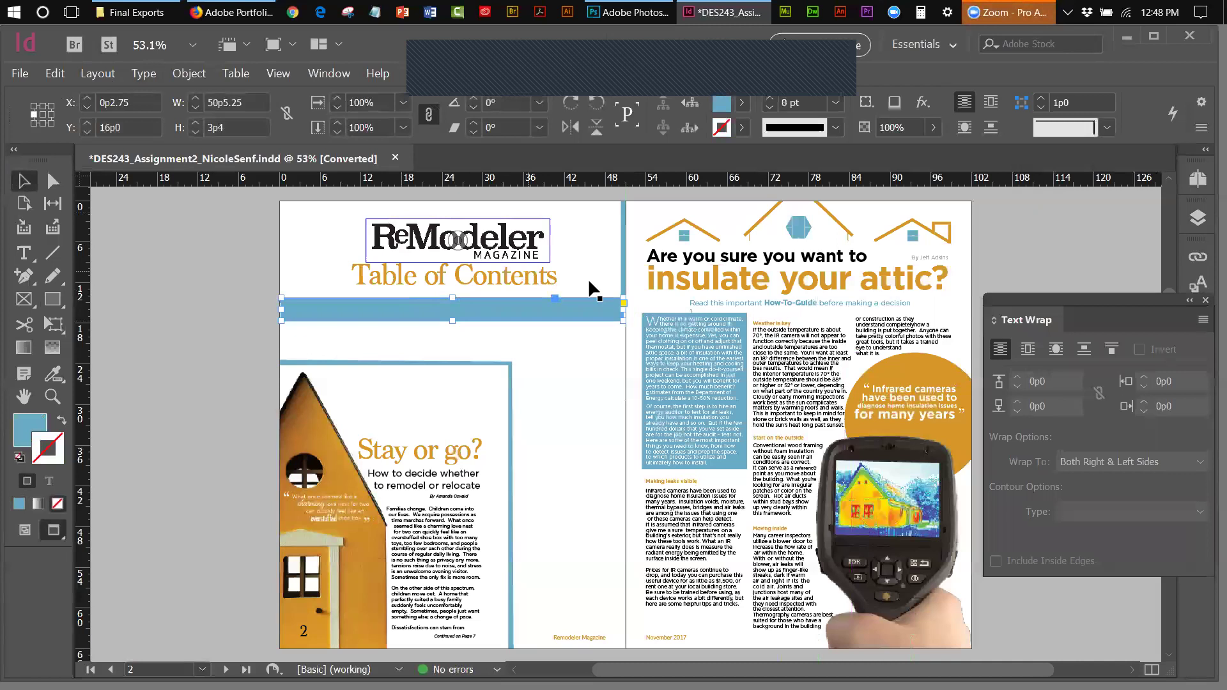
- Extend the blue header band to the page spine and past the outer page edge, about 51p9 wide starting at X -0p9
{"action": "left_click_drag", "start_coordinate": [623, 307], "coordinate": [627, 307]}
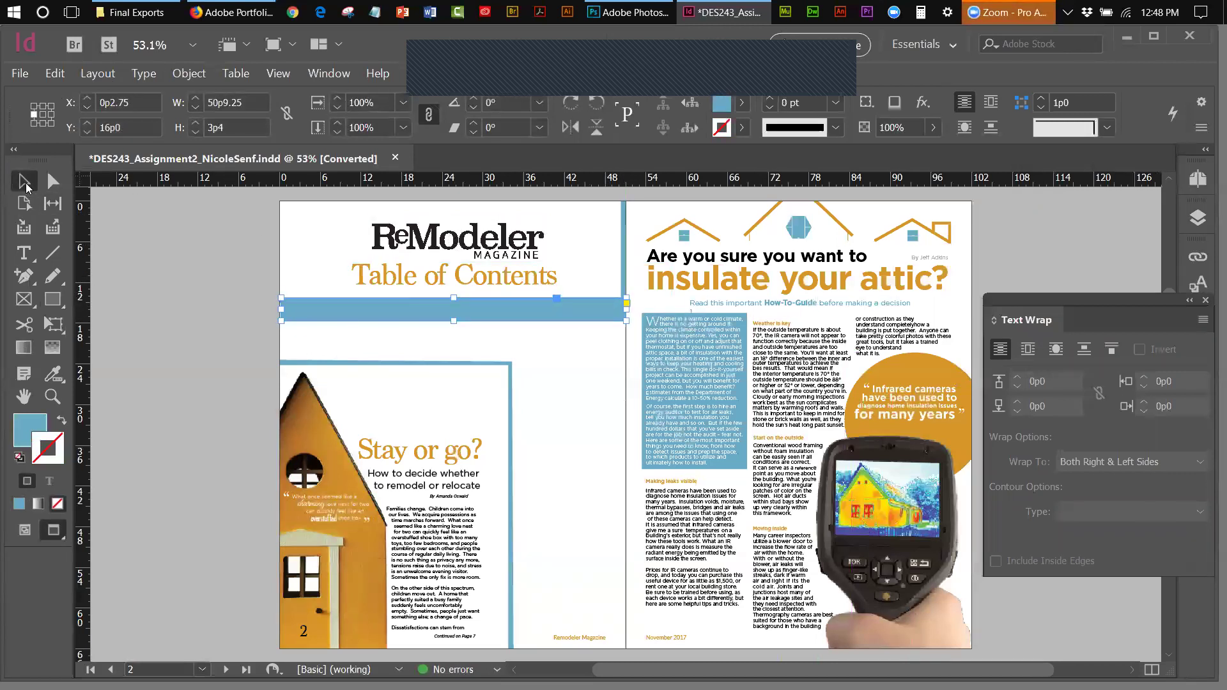
{"action": "left_click", "coordinate": [93, 216]}
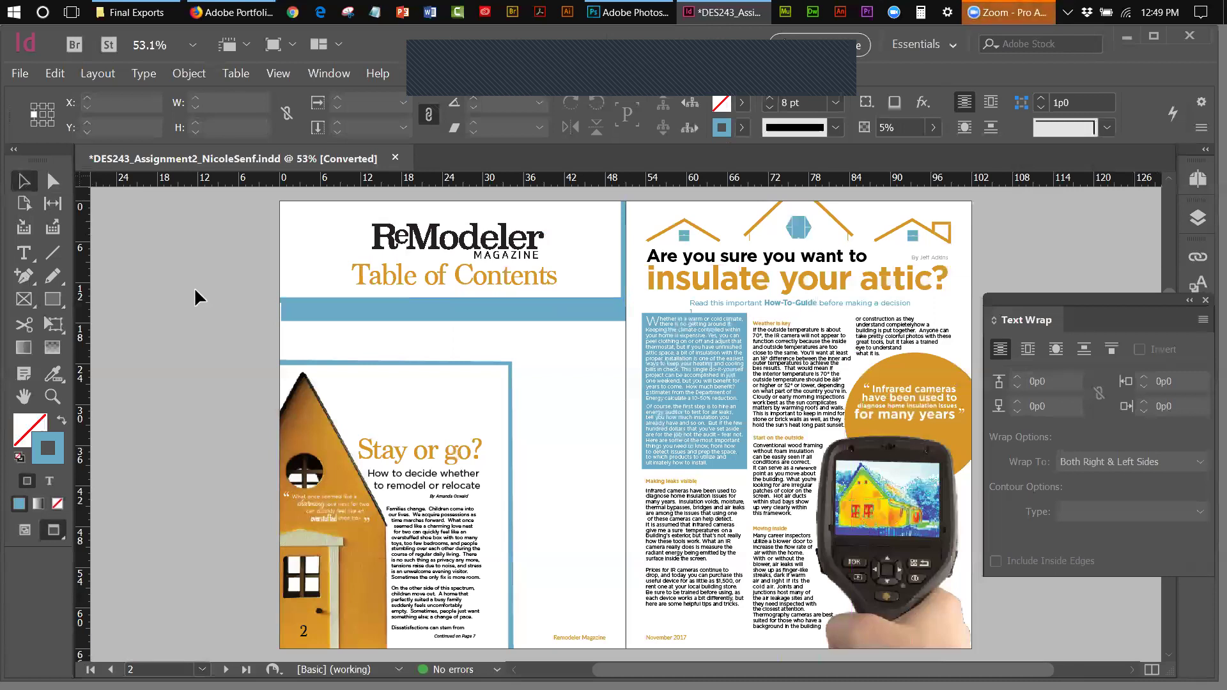
{"action": "left_click", "coordinate": [293, 315]}
{"action": "left_click_drag", "start_coordinate": [280, 311], "coordinate": [273, 312]}
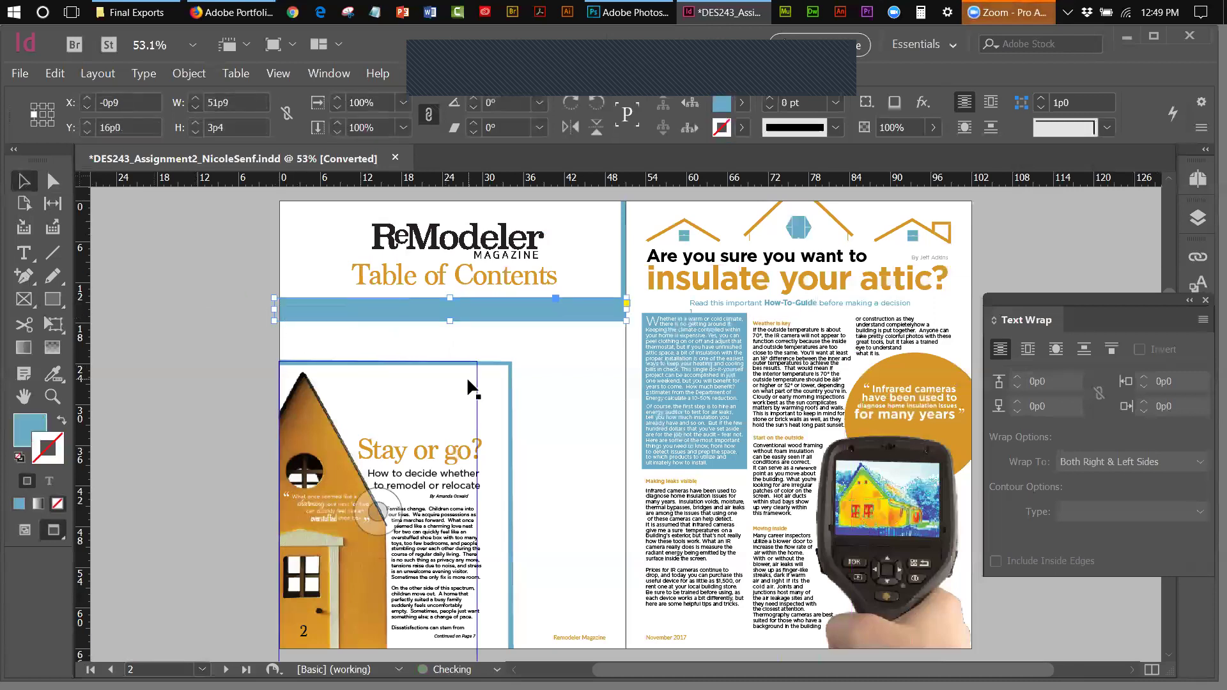
{"action": "left_click", "coordinate": [148, 316]}
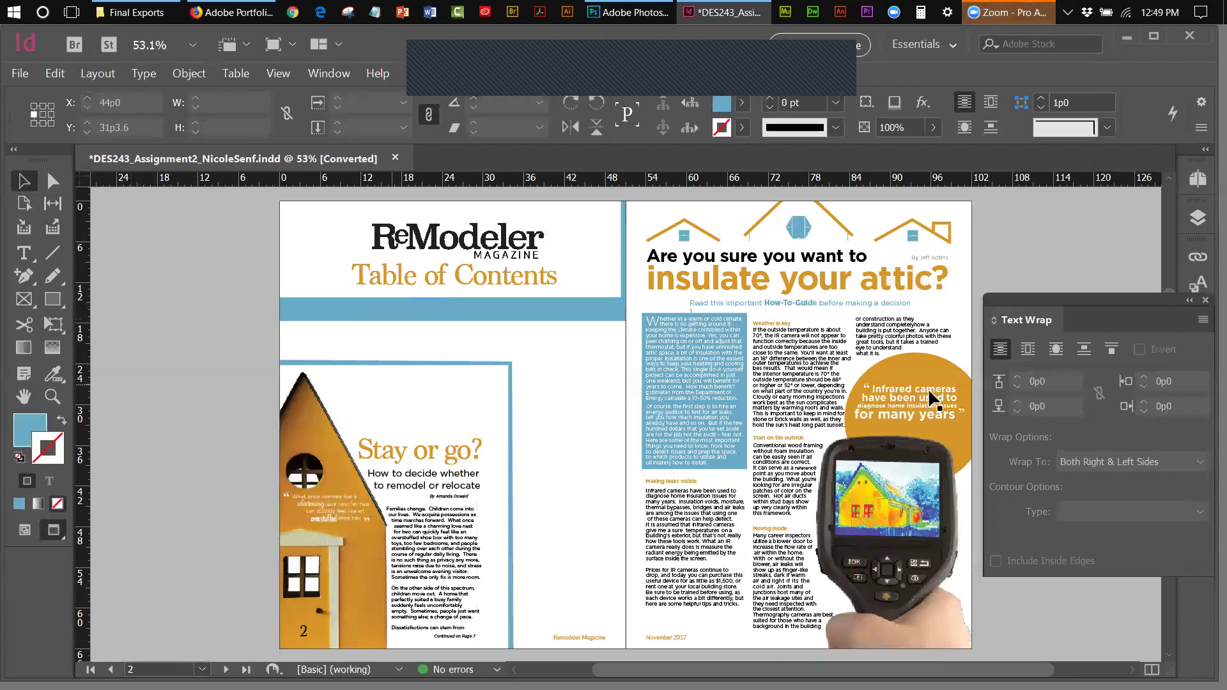
- Draw a vertical rectangular frame about 4p3.5 wide and 43p1 high along the blue rule beside the "Stay or go?" article
{"action": "left_click_drag", "start_coordinate": [1052, 296], "coordinate": [1145, 275]}
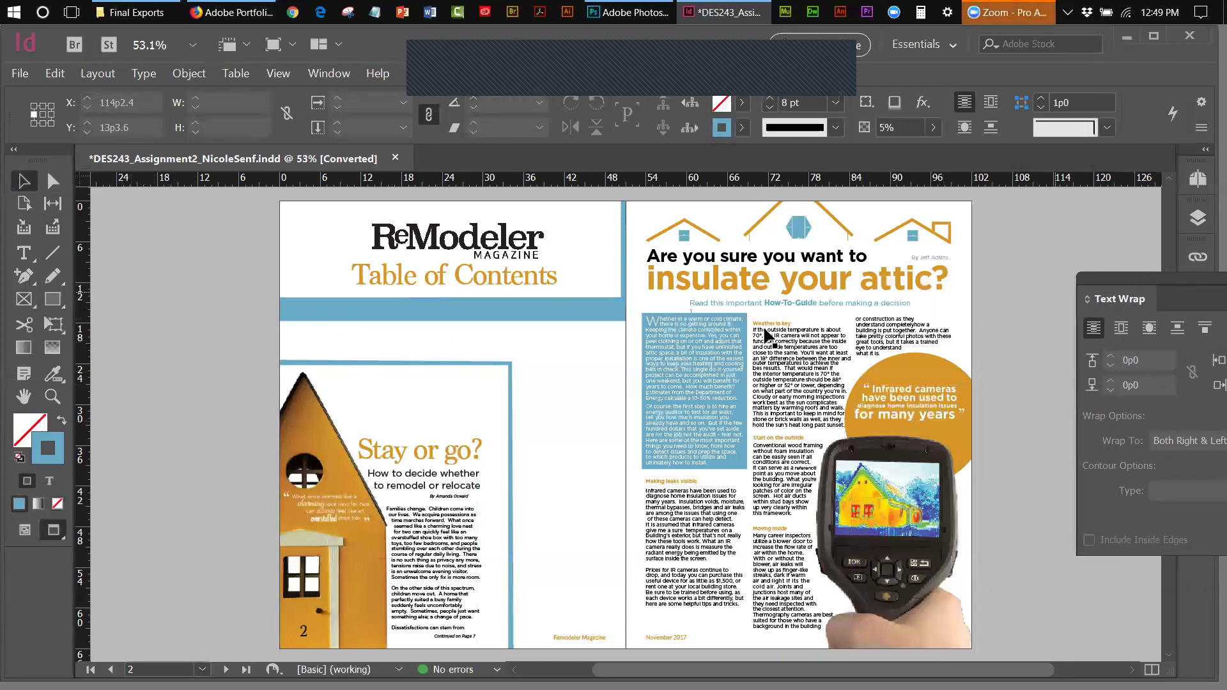
{"action": "left_click", "coordinate": [25, 299]}
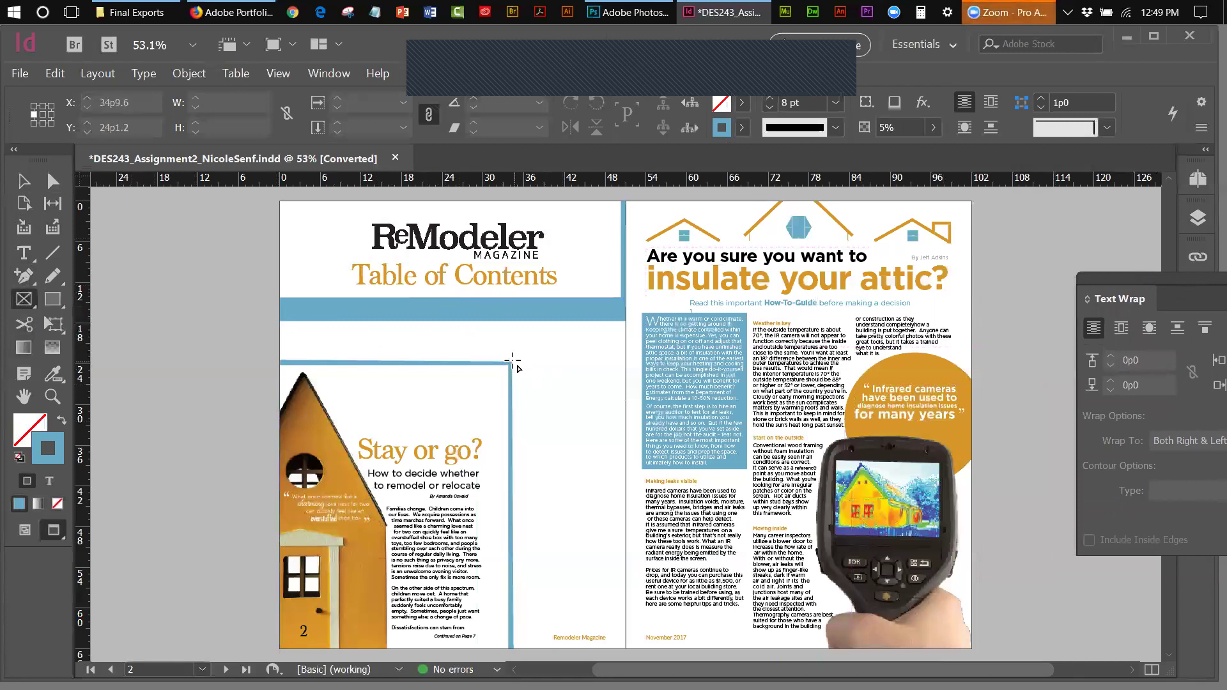
{"action": "left_click_drag", "start_coordinate": [539, 457], "coordinate": [537, 654]}
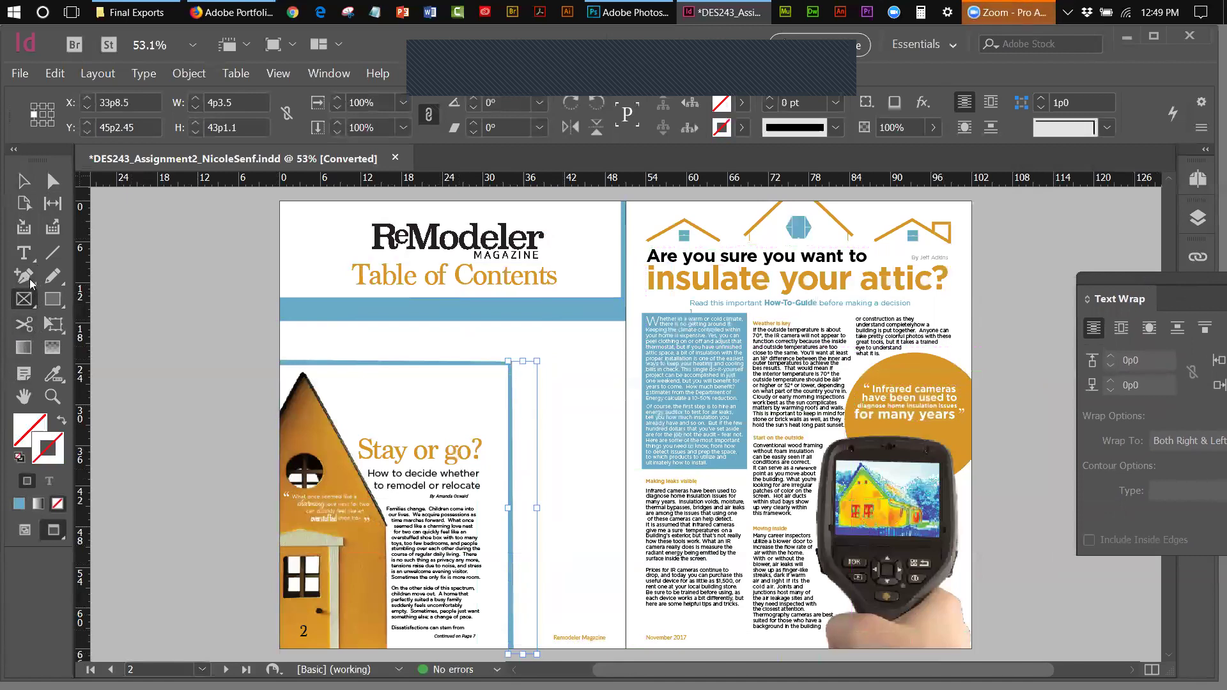
- Try to sample the header band's blue with the Color Theme tool for the new vertical frame
{"action": "left_click", "coordinate": [57, 377]}
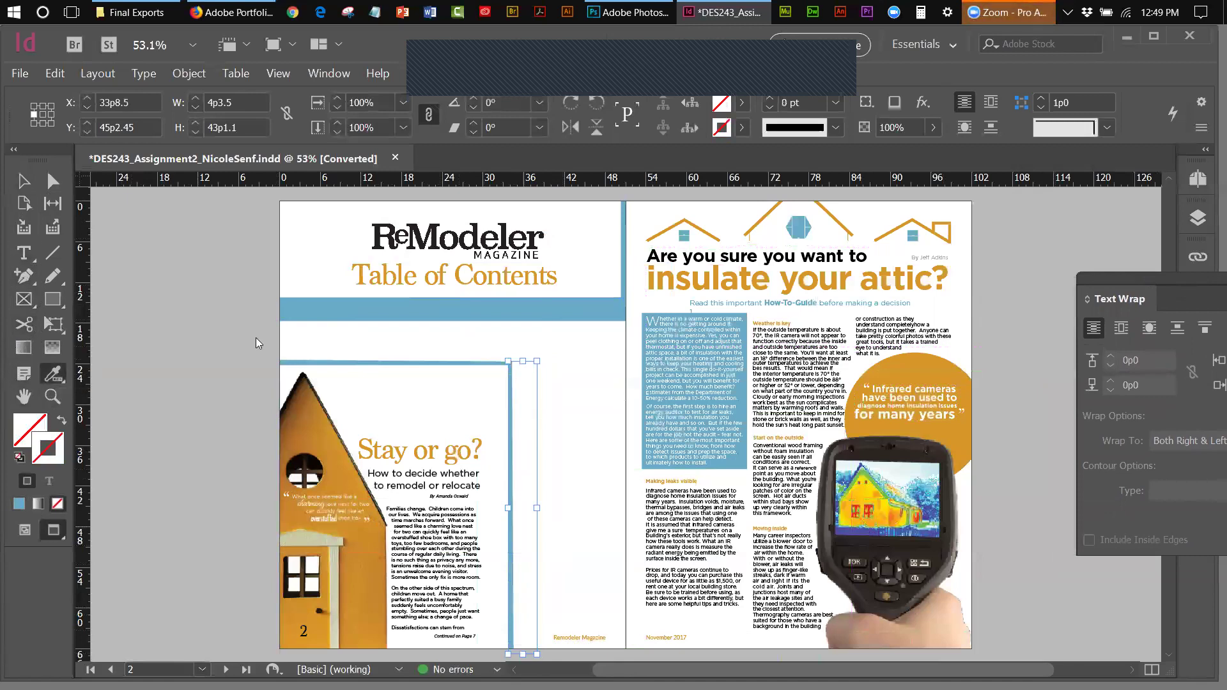
{"action": "left_click", "coordinate": [284, 303]}
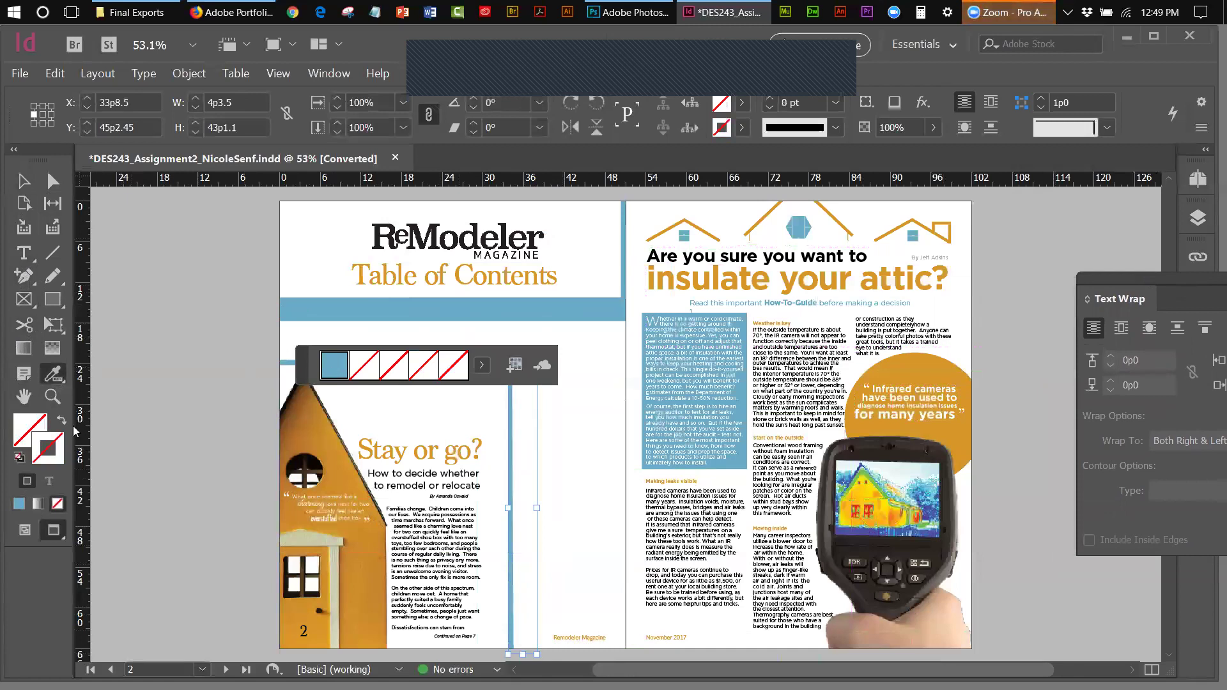
{"action": "left_click", "coordinate": [23, 180]}
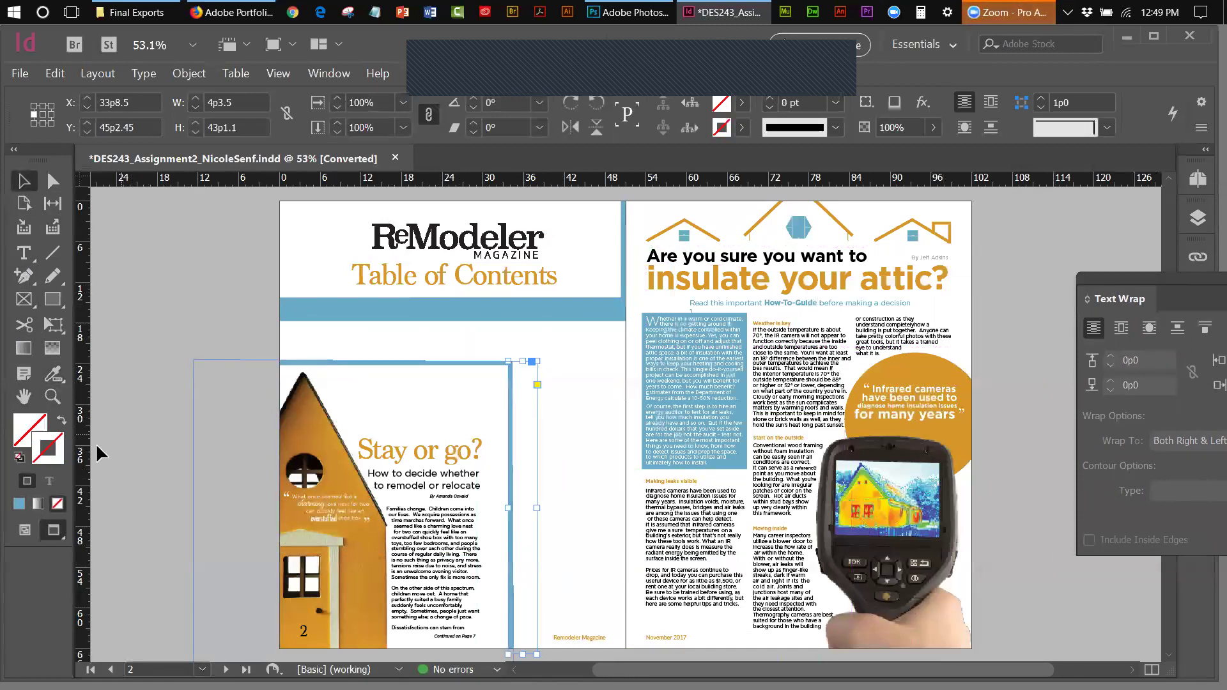
{"action": "left_click", "coordinate": [53, 374]}
{"action": "left_click", "coordinate": [334, 365]}
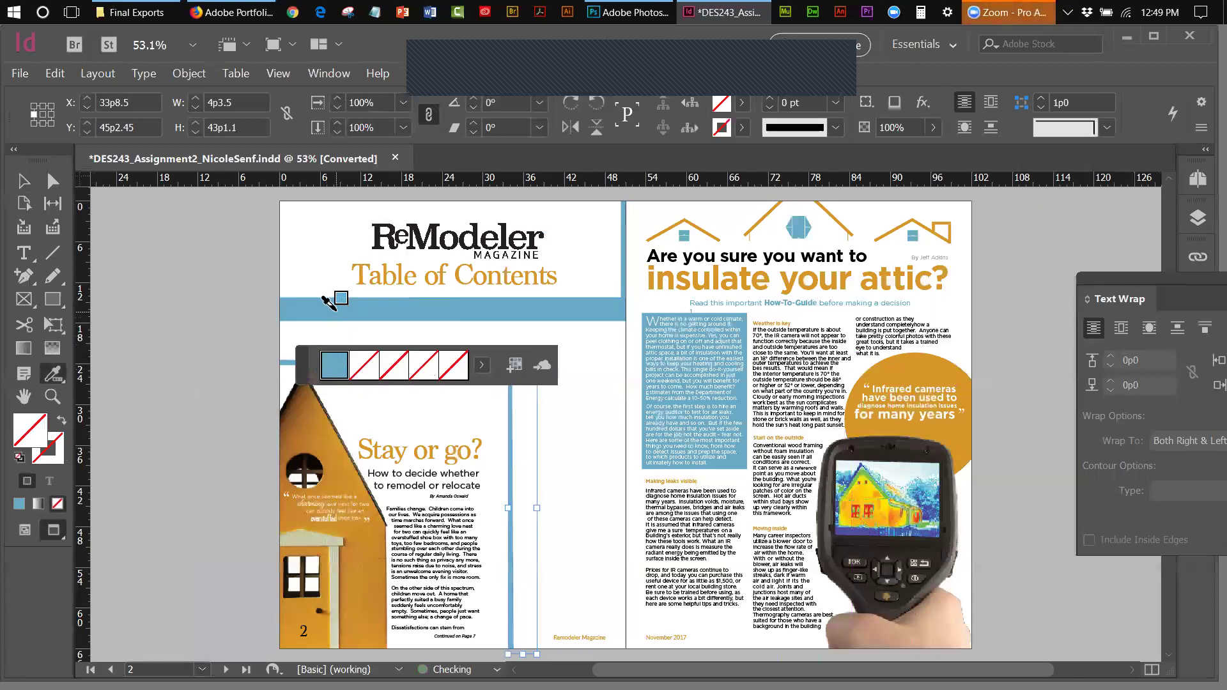
{"action": "left_click", "coordinate": [24, 184]}
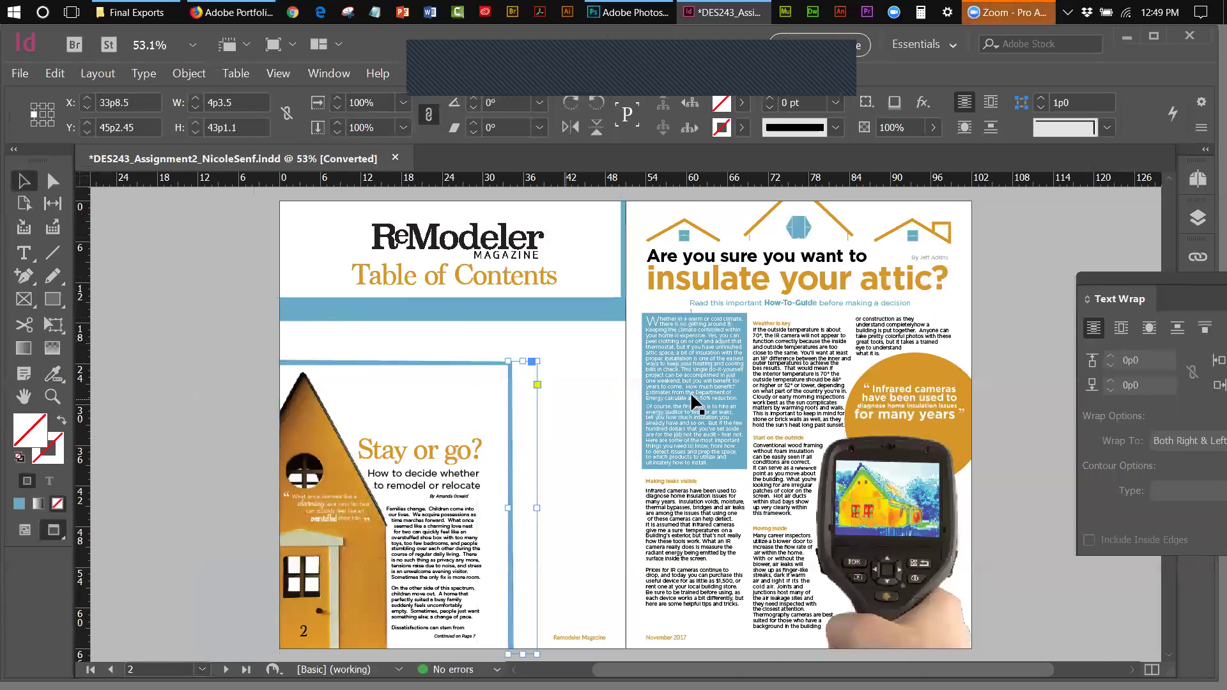
- Save the blue of the Table of Contents header band as CMYK swatch C=58 M=18 Y=15 K=0 and add it to the Animate CC library
{"action": "left_click_drag", "start_coordinate": [1108, 278], "coordinate": [1069, 411]}
{"action": "left_click", "coordinate": [437, 316]}
{"action": "left_click", "coordinate": [323, 303]}
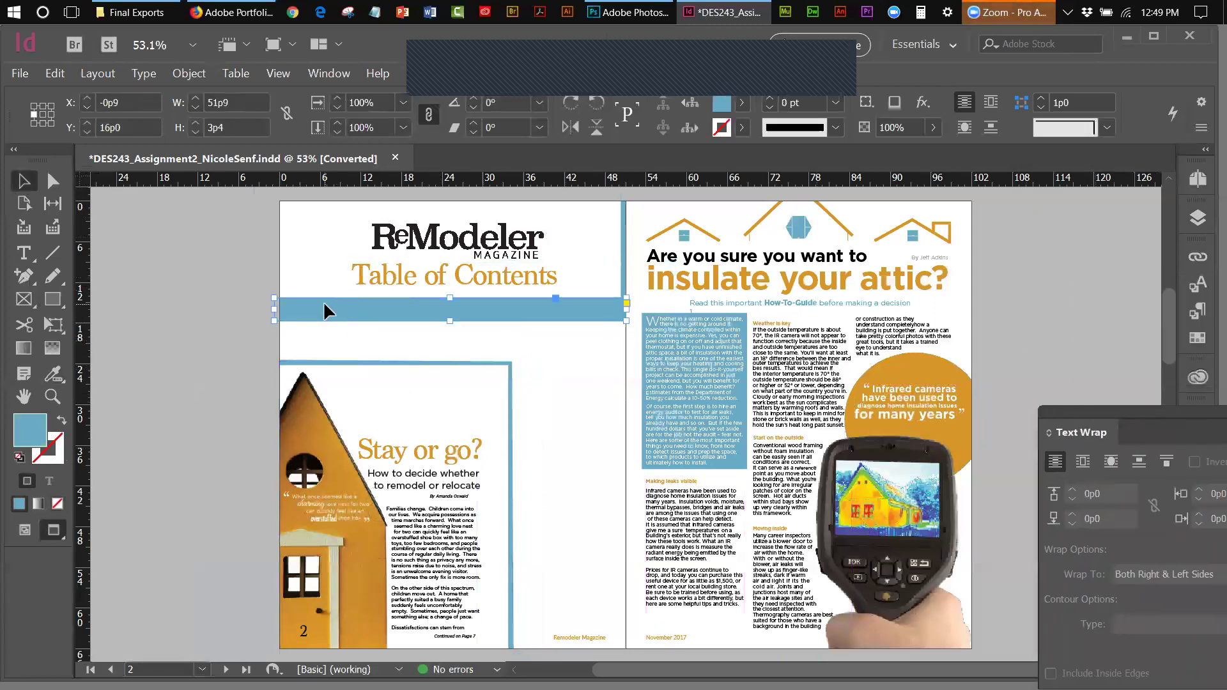
{"action": "left_click", "coordinate": [1197, 341]}
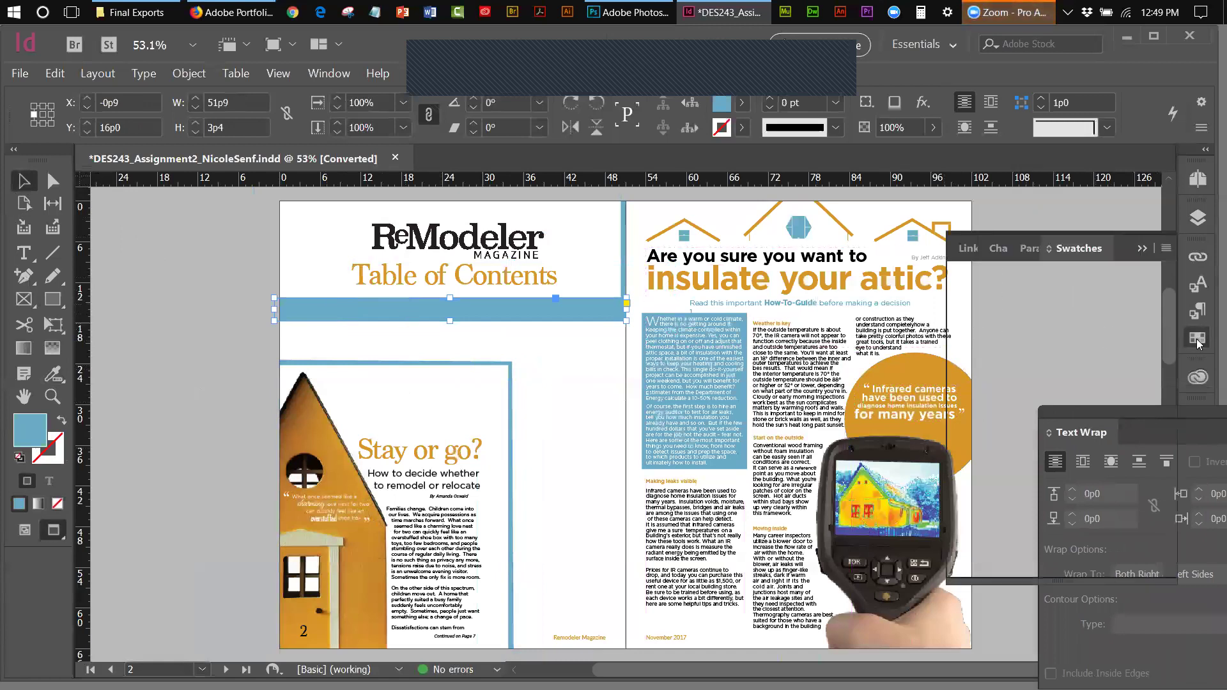
{"action": "left_click", "coordinate": [1166, 249]}
{"action": "left_click", "coordinate": [1060, 250]}
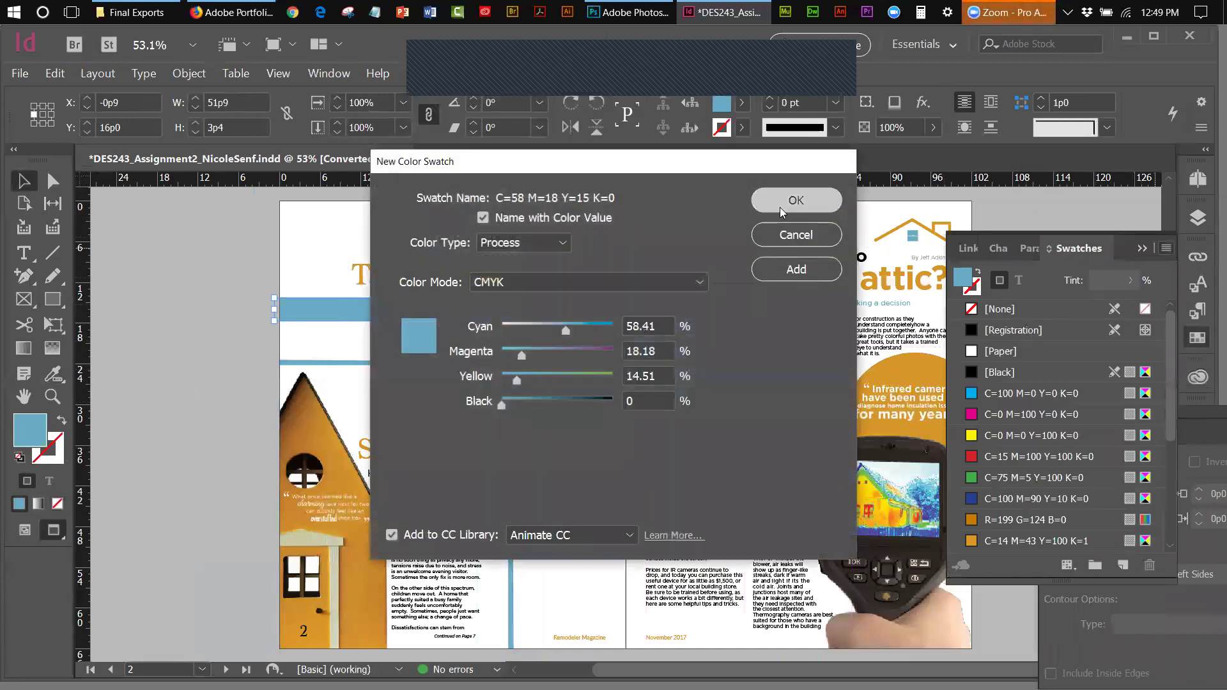
{"action": "left_click", "coordinate": [780, 207]}
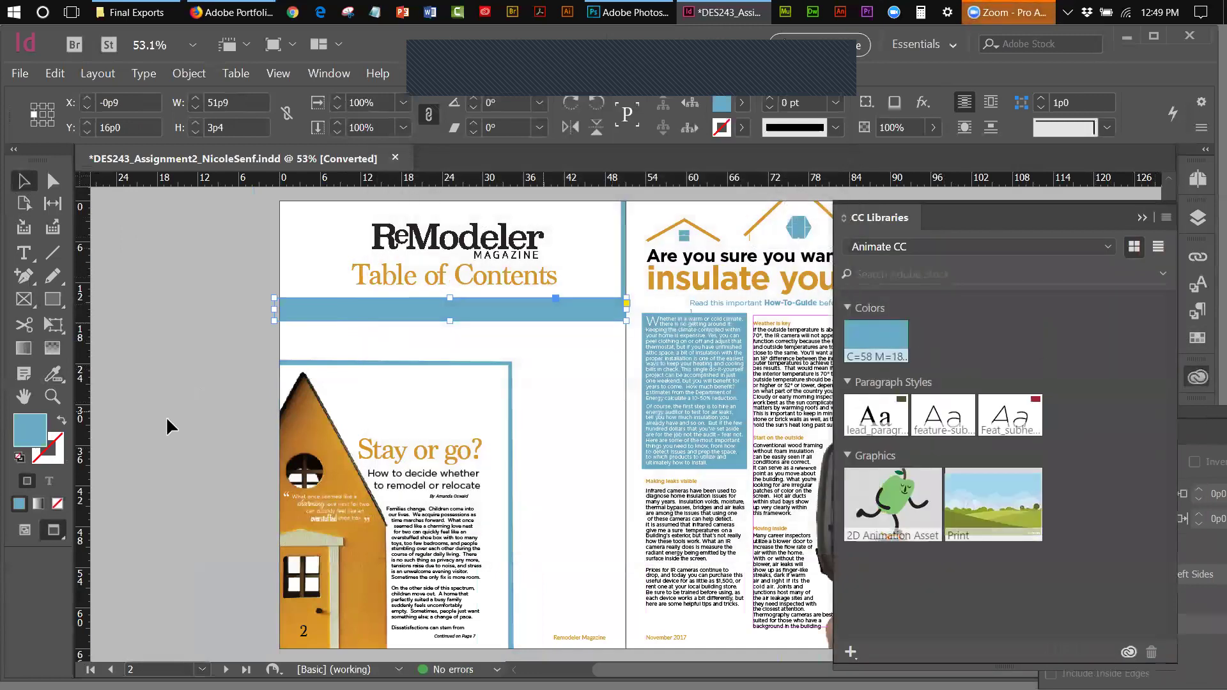
- Fill the vertical frame beside the "Stay or go?" article with the blue C=58 M=18 Y=15 K=0 from the Animate CC library
{"action": "left_click", "coordinate": [528, 391]}
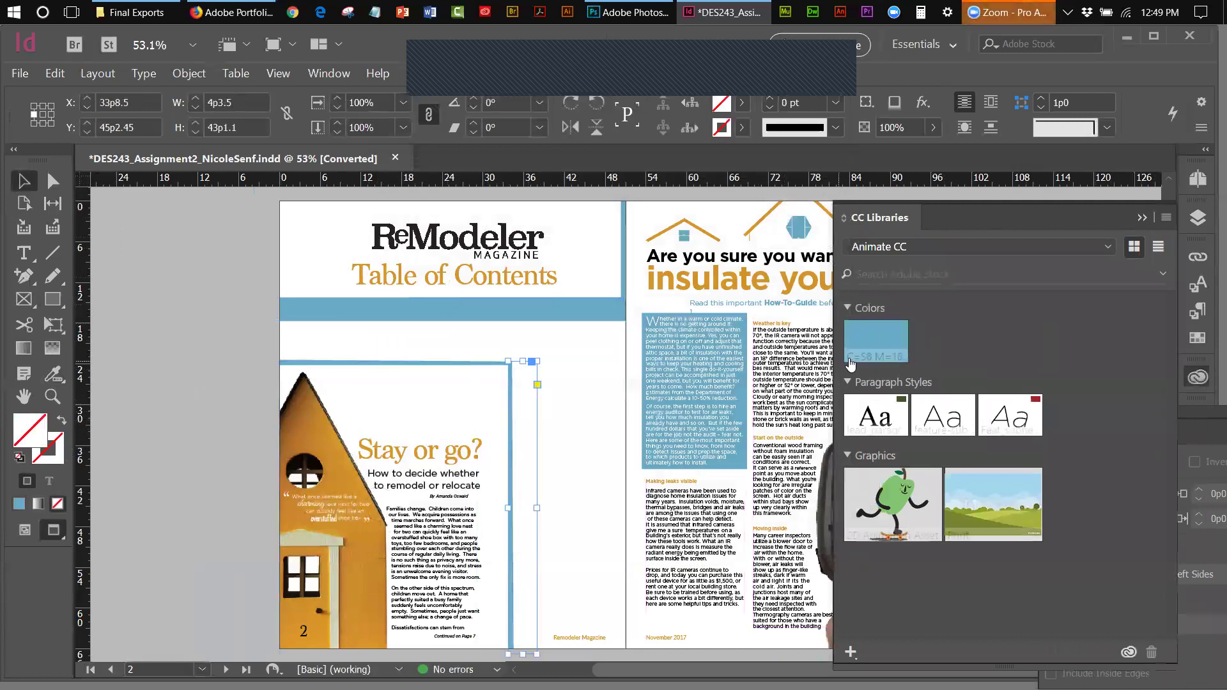
{"action": "left_click", "coordinate": [883, 353]}
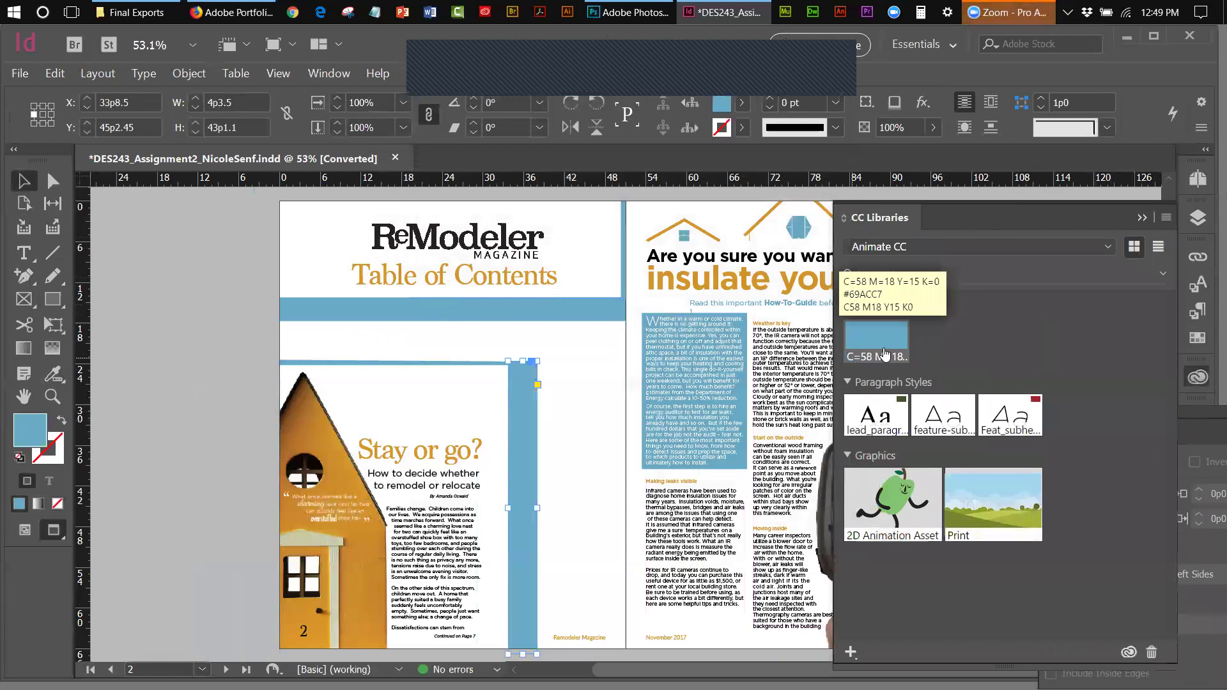
{"action": "left_click", "coordinate": [106, 255]}
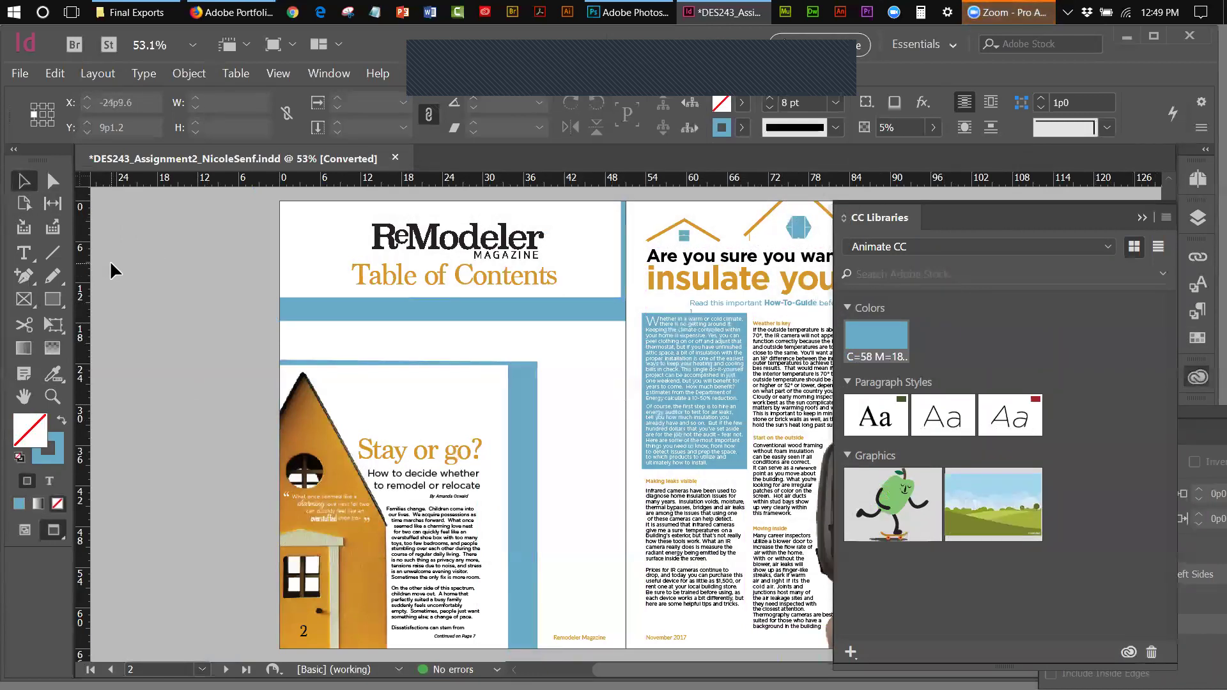
{"action": "left_click", "coordinate": [1141, 218]}
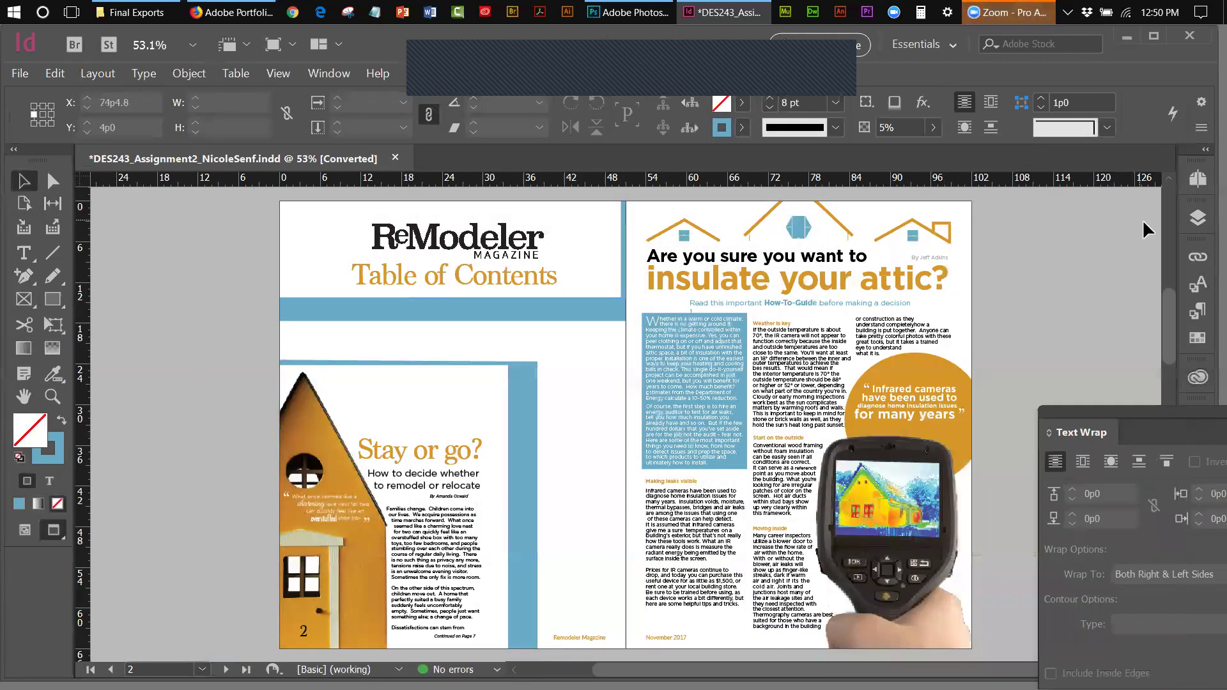
- Collapse the floating Text Wrap panel to an icon and park it on the pasteboard clear of the attic insulation page
{"action": "left_click_drag", "start_coordinate": [1150, 413], "coordinate": [910, 293]}
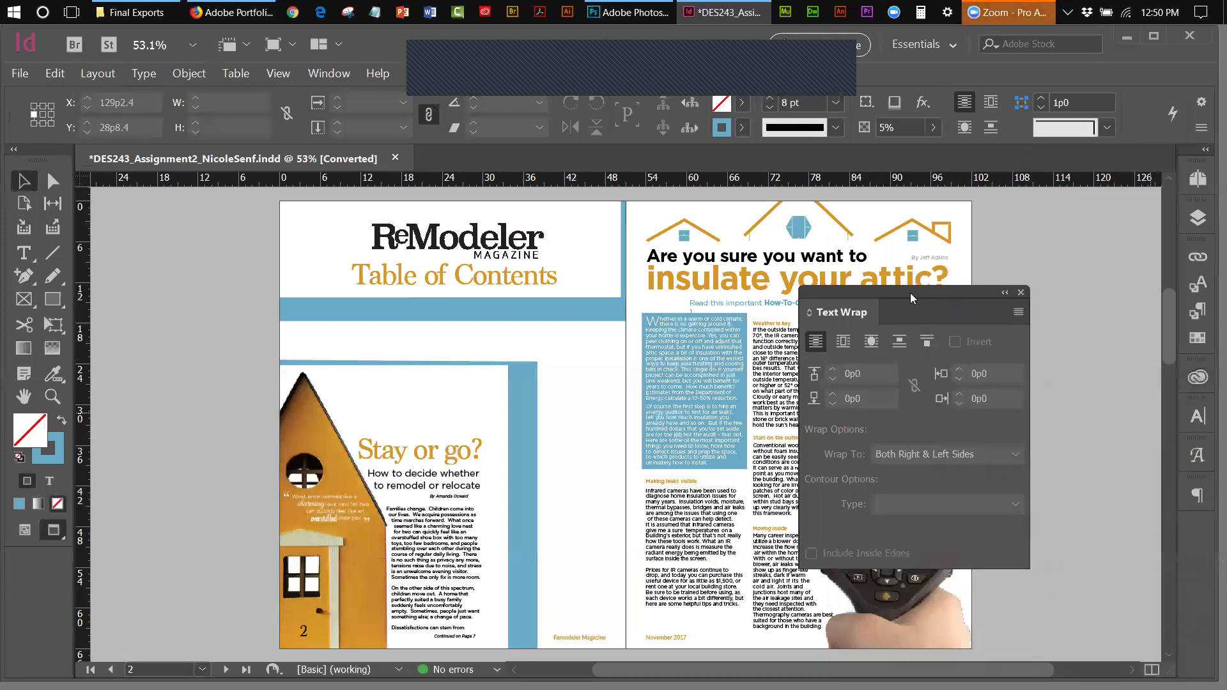
{"action": "left_click", "coordinate": [1007, 293]}
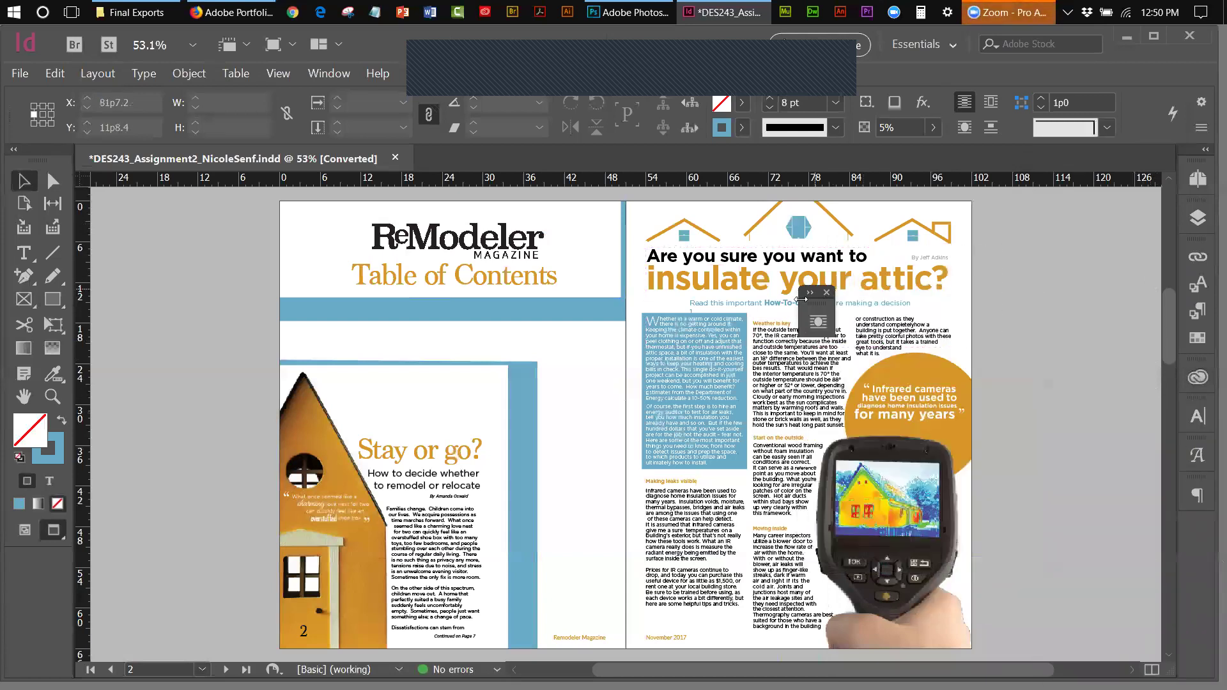
{"action": "left_click_drag", "start_coordinate": [806, 306], "coordinate": [1089, 281]}
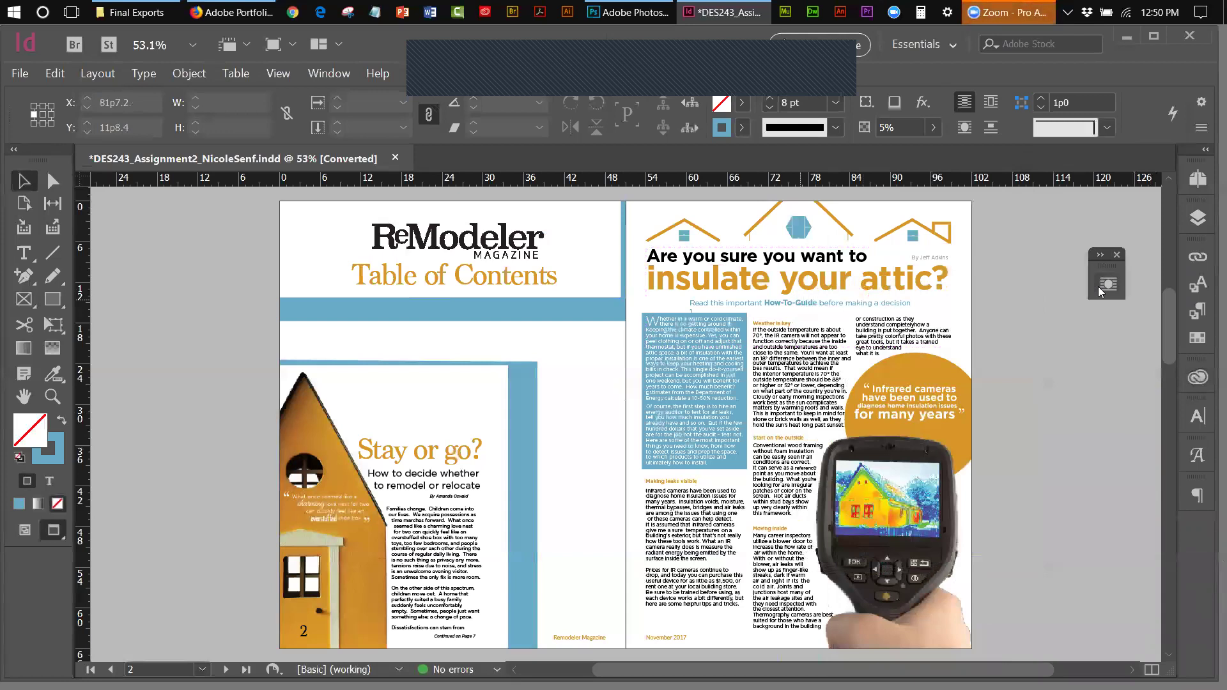
{"action": "left_click", "coordinate": [837, 536]}
{"action": "left_click_drag", "start_coordinate": [1170, 304], "coordinate": [1170, 313]}
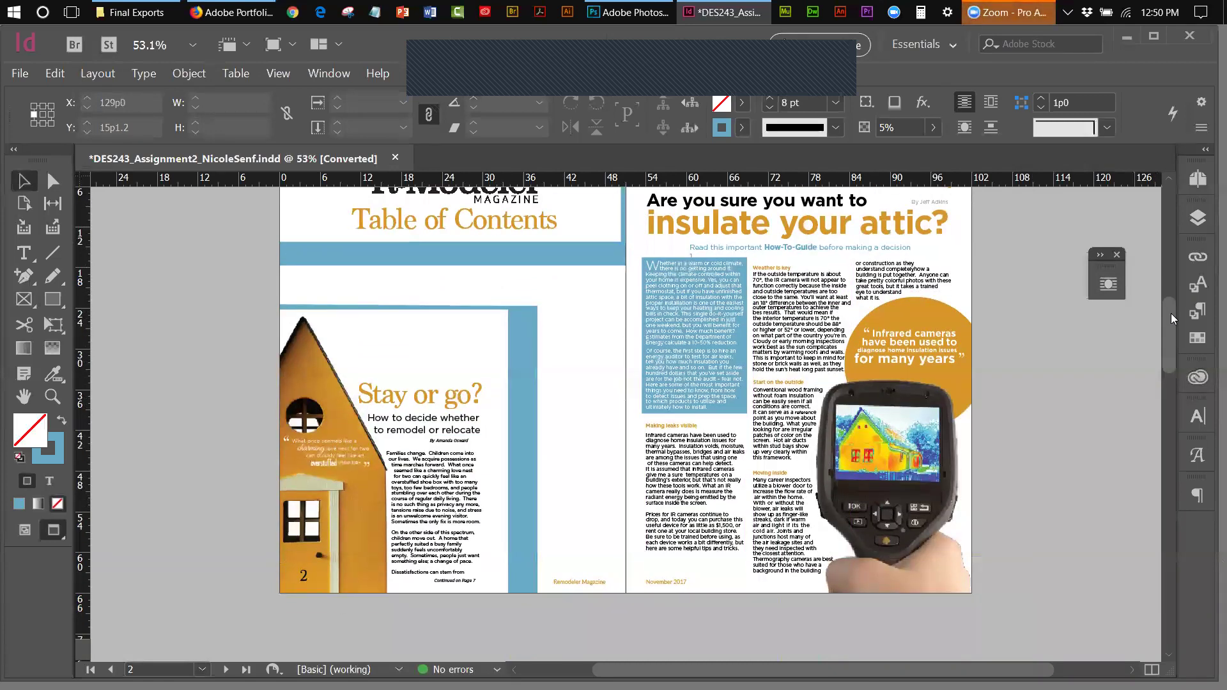
- Check the font, size and leading of the blue introduction text and the "Weather is key" column in the attic article
{"action": "left_click", "coordinate": [696, 317]}
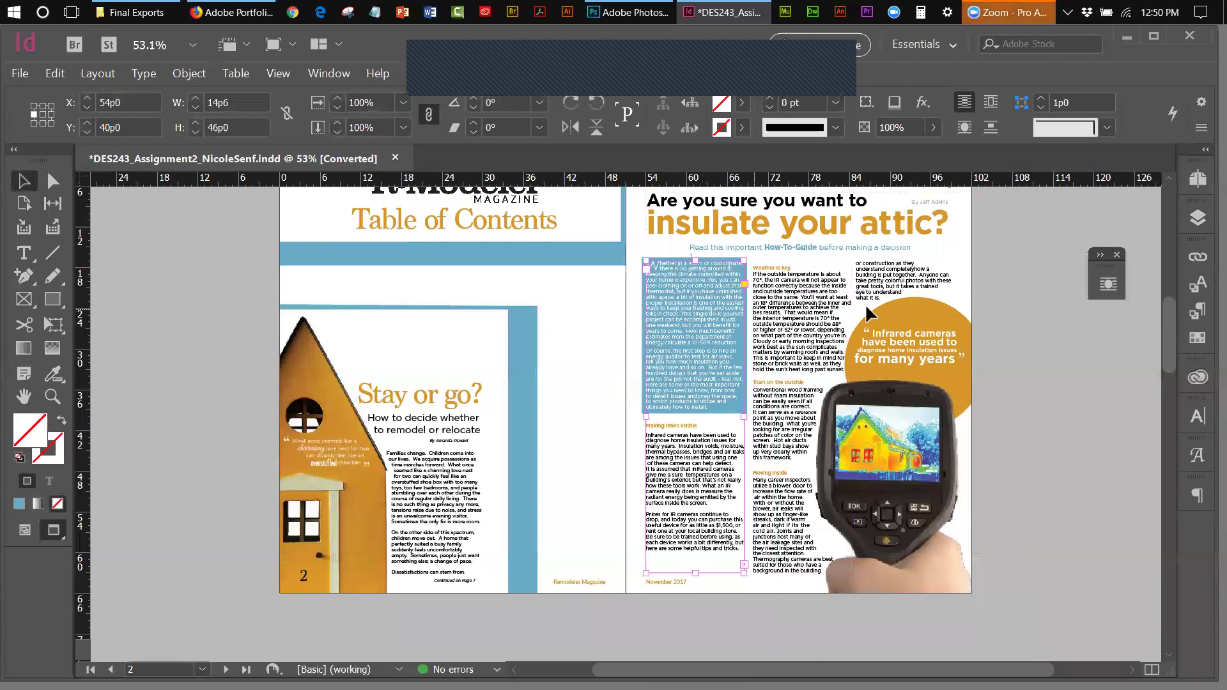
{"action": "left_click", "coordinate": [1049, 335]}
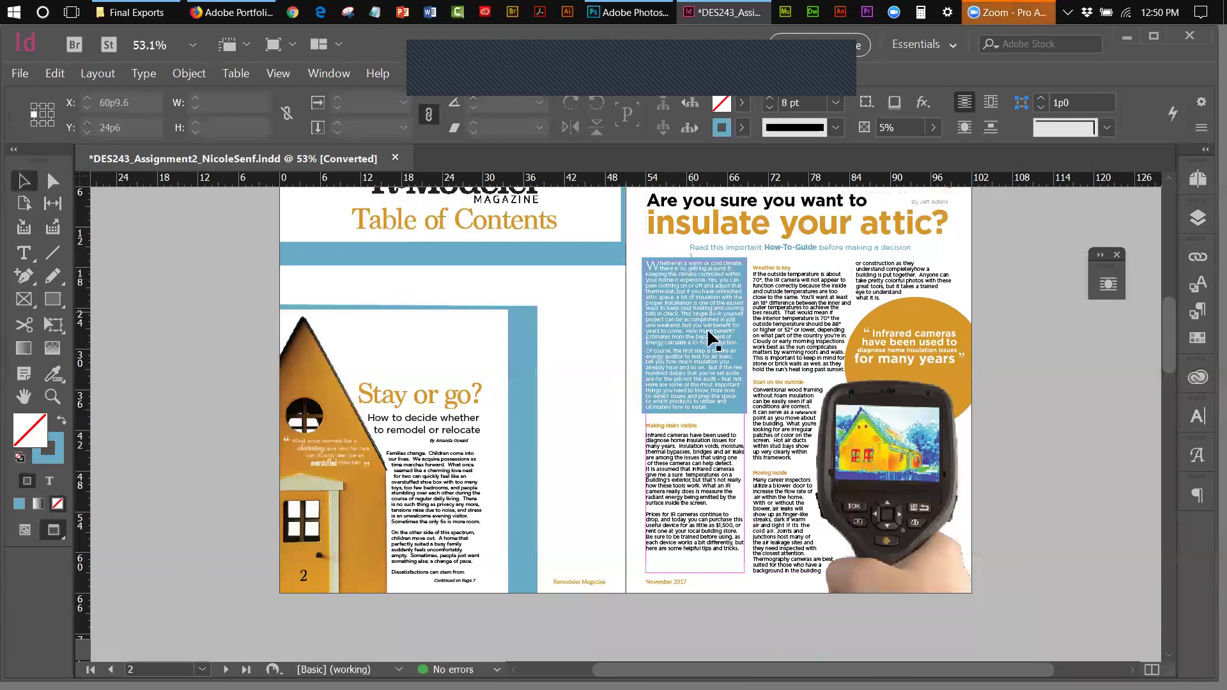
{"action": "double_click", "coordinate": [677, 305]}
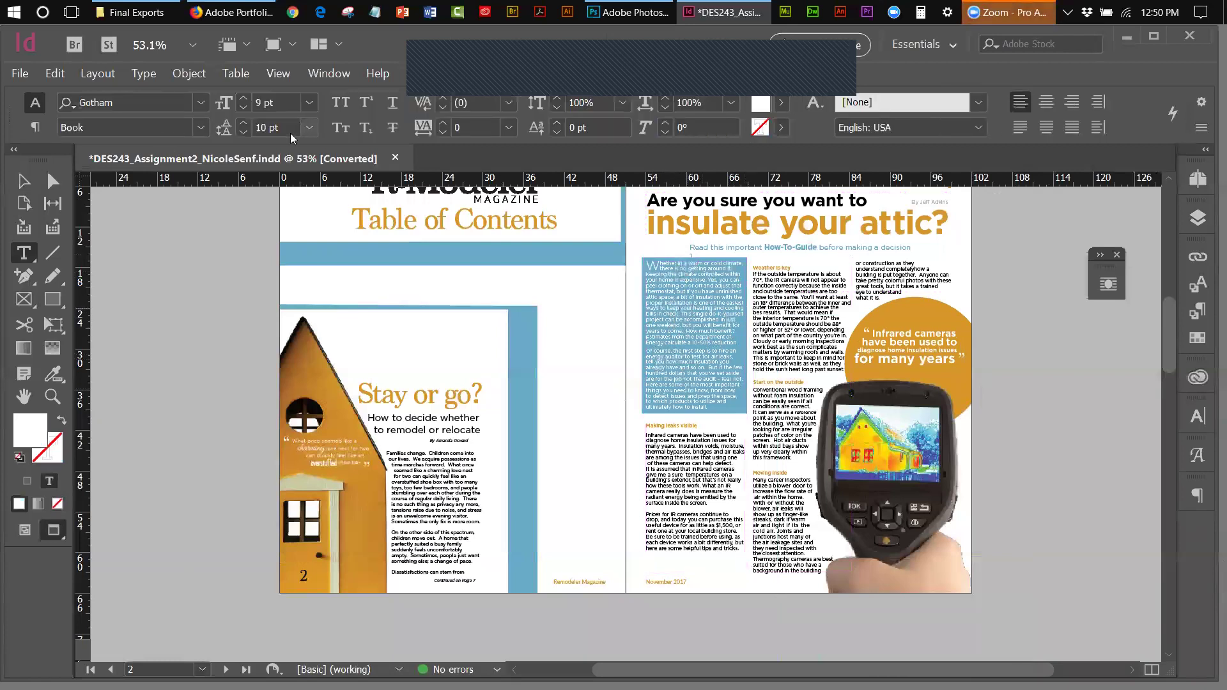
{"action": "double_click", "coordinate": [777, 352]}
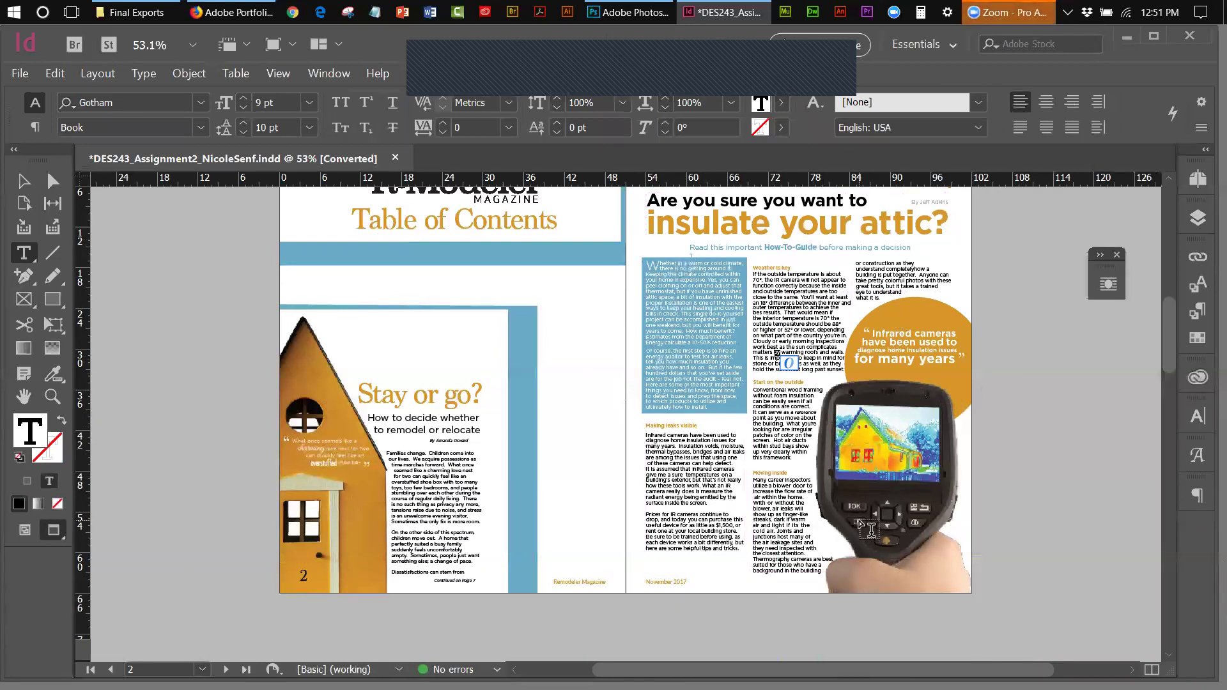
- Nudge the infrared camera photo on the attic insulation page down to Y 48p7
{"action": "left_click", "coordinate": [24, 181]}
{"action": "left_click", "coordinate": [920, 517]}
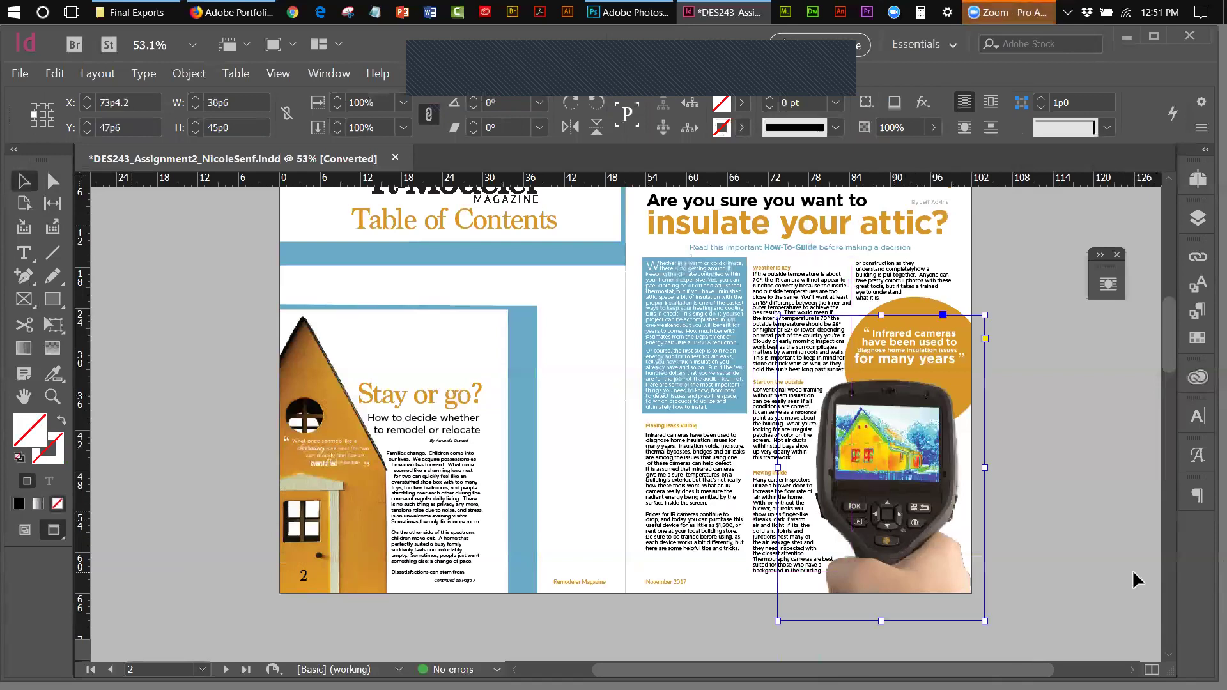
{"action": "key", "text": "Down"}
{"action": "key", "text": "Down"}
{"action": "key", "text": "Down"}
{"action": "key", "text": "Down"}
{"action": "key", "text": "Down"}
{"action": "key", "text": "Down"}
{"action": "key", "text": "Down"}
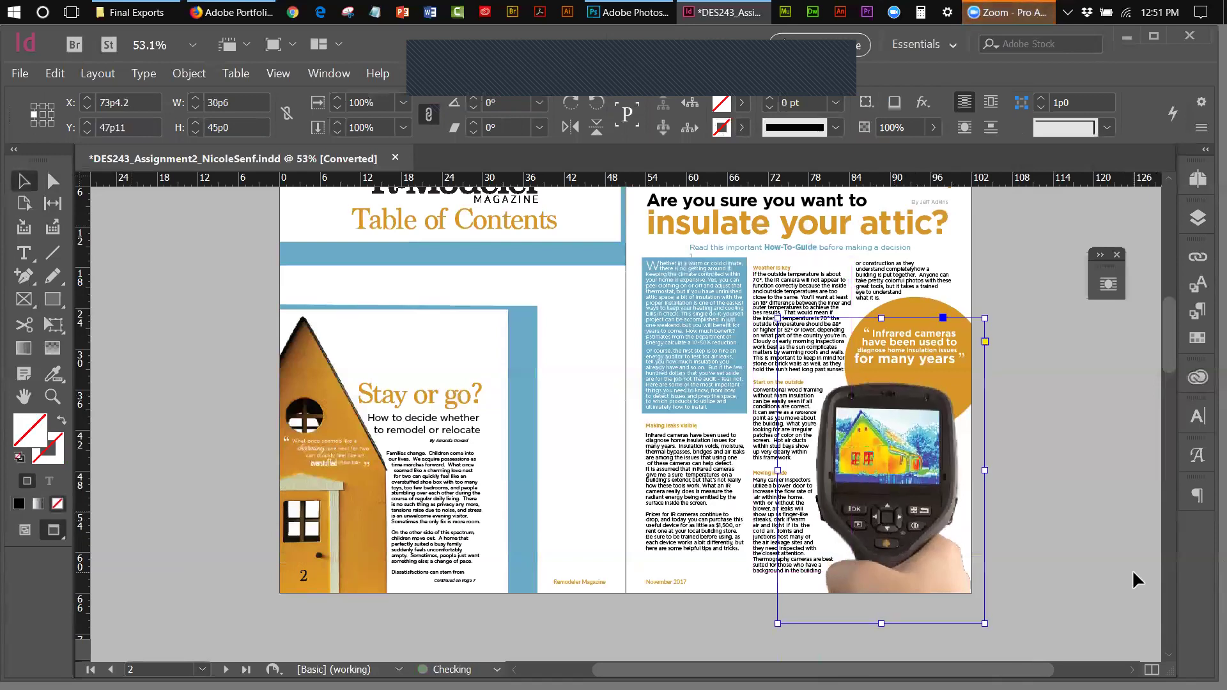
{"action": "key", "text": "Down"}
{"action": "key", "text": "Down"}
{"action": "key", "text": "Down"}
{"action": "key", "text": "Down"}
{"action": "key", "text": "Down"}
{"action": "key", "text": "Down"}
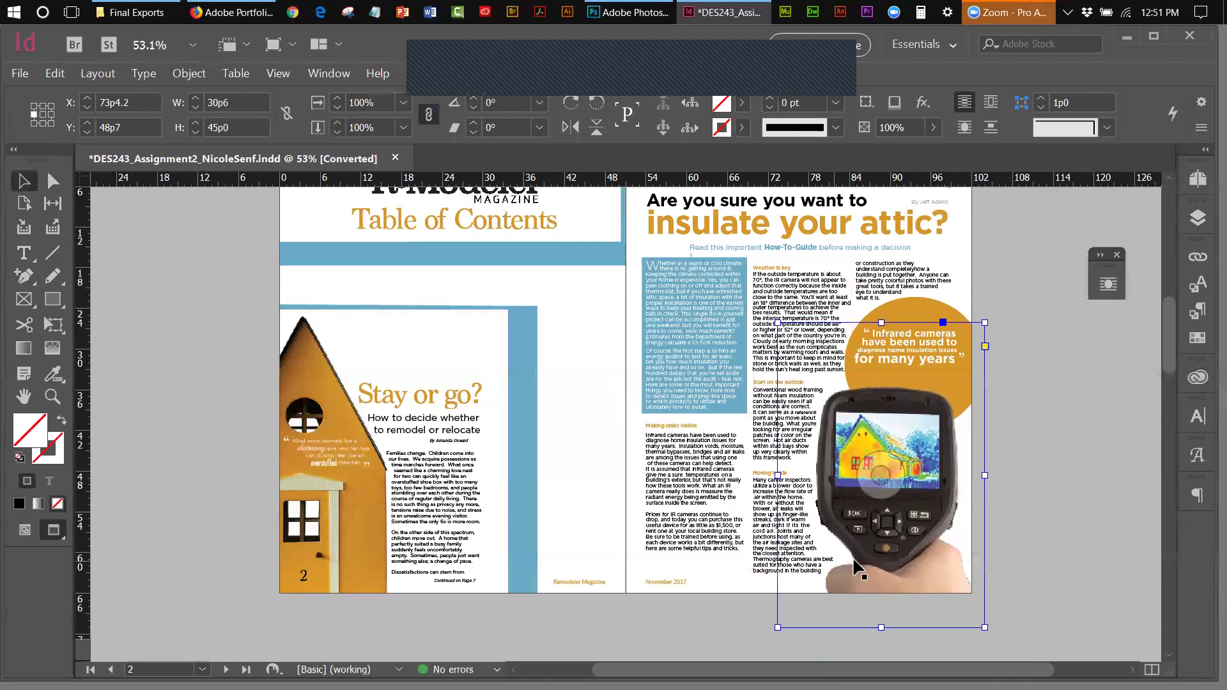
- Examine the layout of the spreads on pages 4–5 and 6–7, including text columns, images, pull quotes and the Remodeling and Moving sections
{"action": "left_click", "coordinate": [1163, 367]}
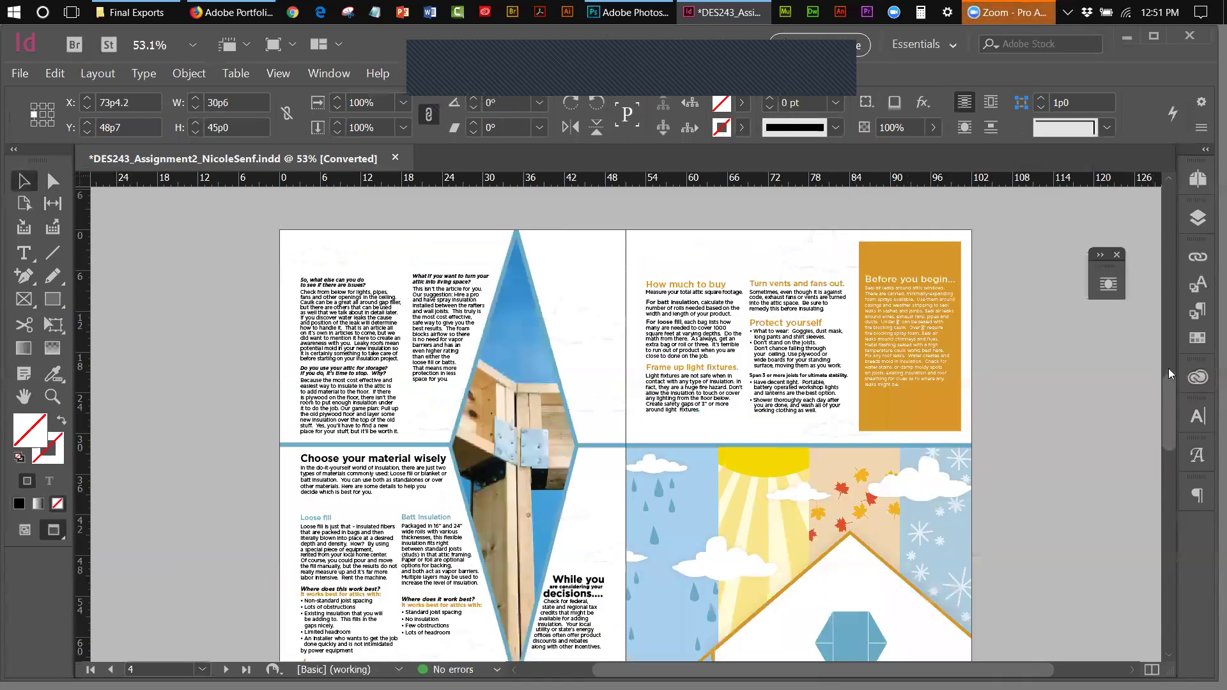
{"action": "left_click", "coordinate": [1172, 370]}
{"action": "left_click_drag", "start_coordinate": [1170, 362], "coordinate": [1184, 440]}
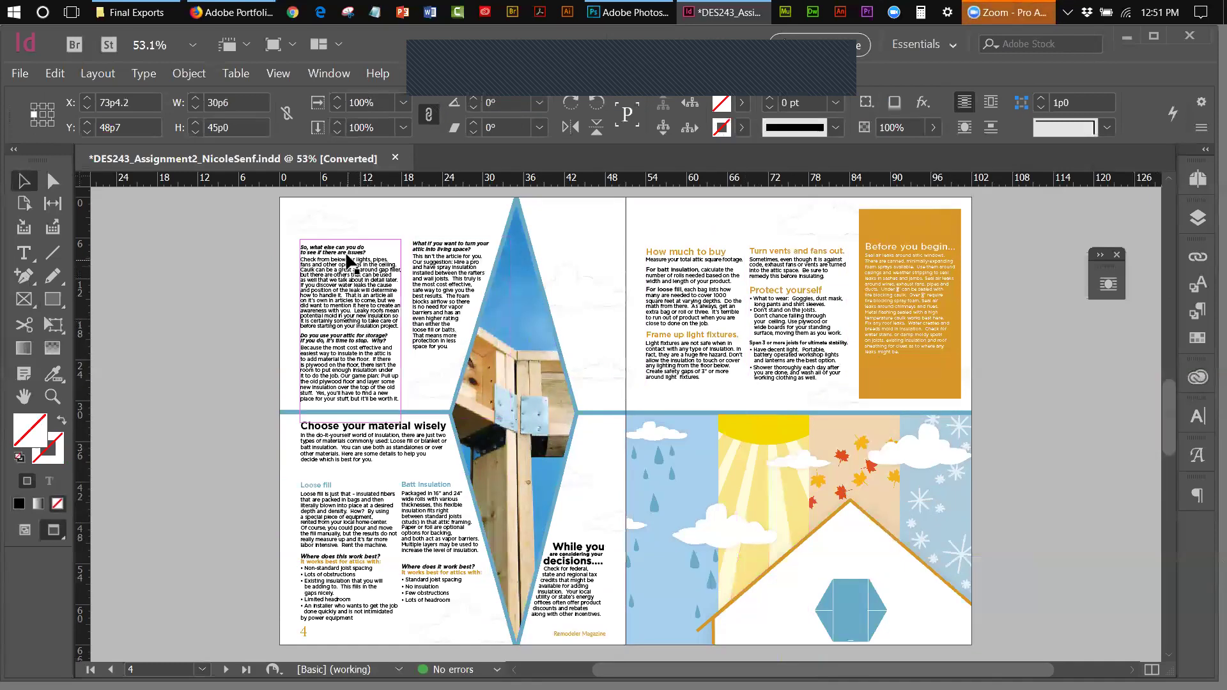
{"action": "left_click", "coordinate": [51, 397]}
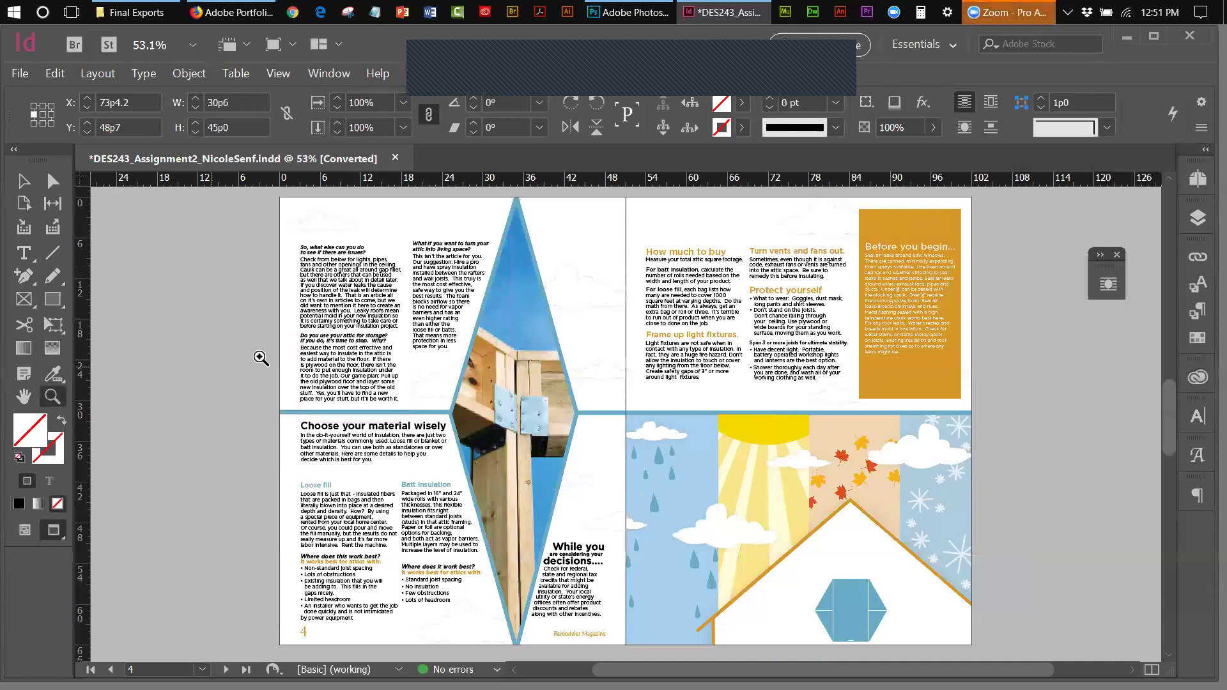
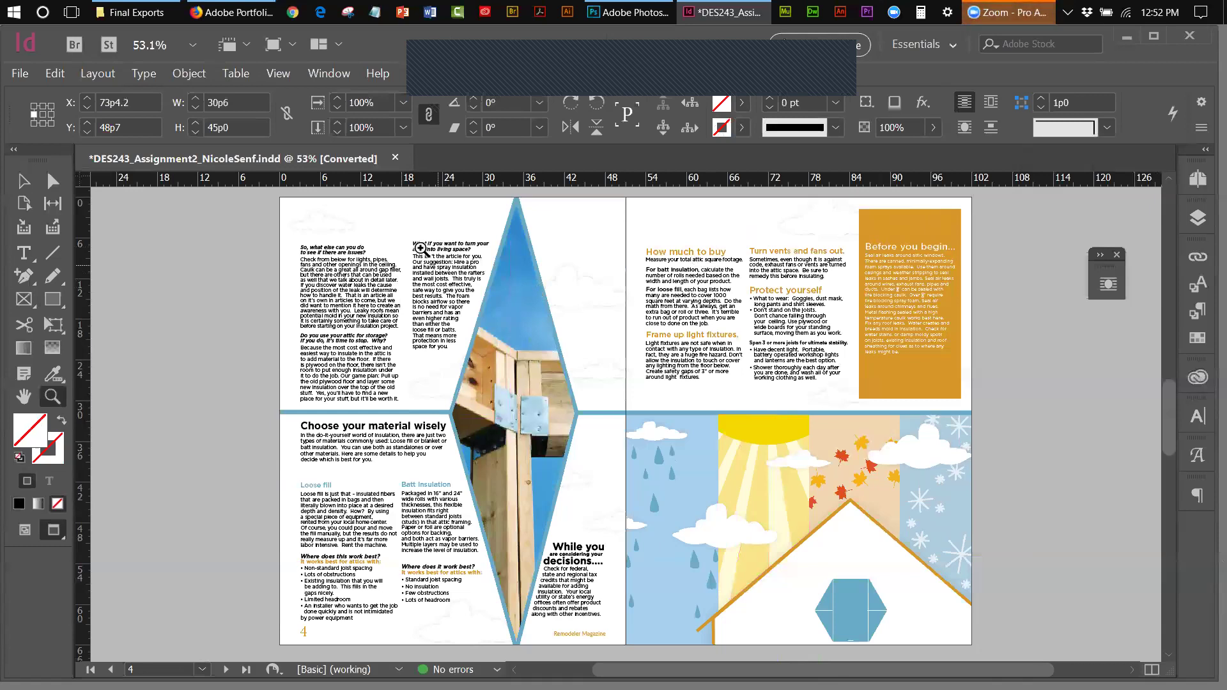
{"action": "left_click", "coordinate": [18, 183]}
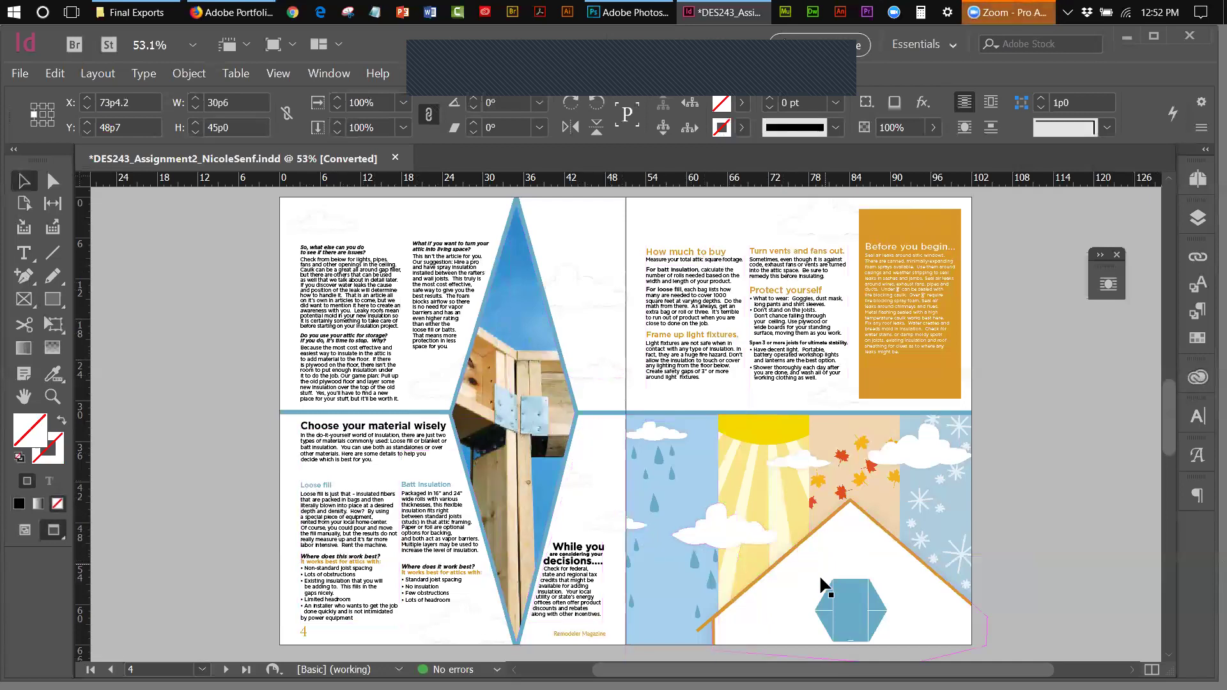
{"action": "left_click_drag", "start_coordinate": [1169, 408], "coordinate": [1193, 502]}
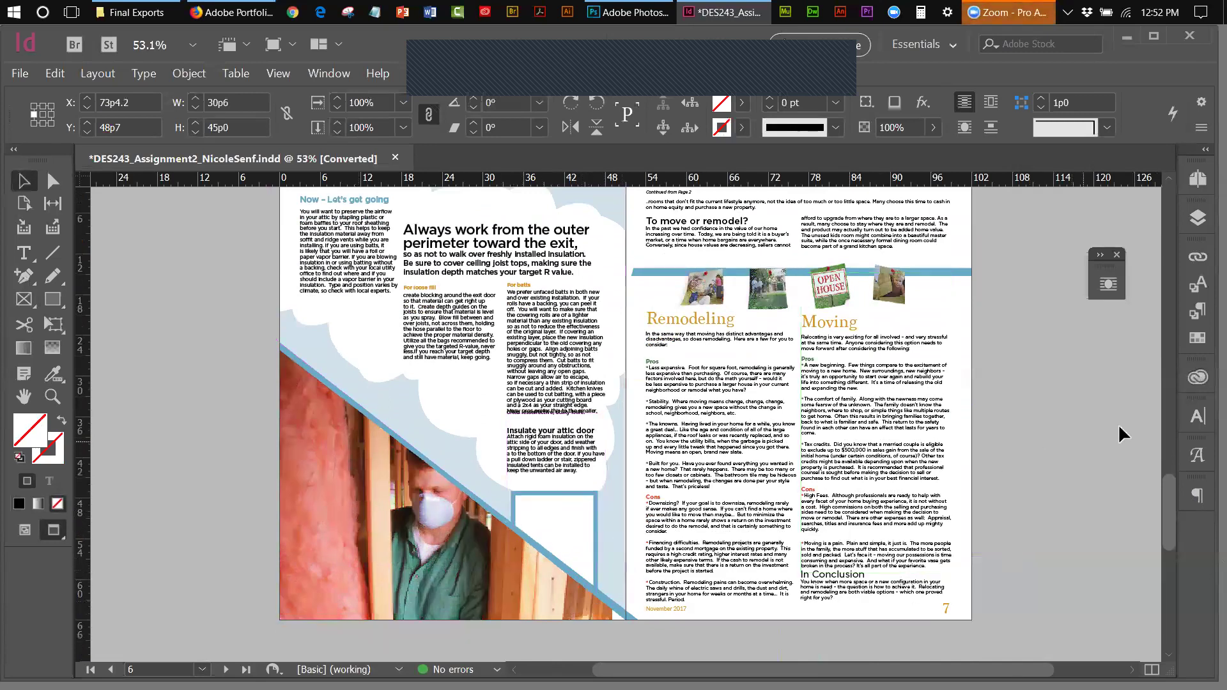
{"action": "left_click_drag", "start_coordinate": [1173, 493], "coordinate": [1174, 478]}
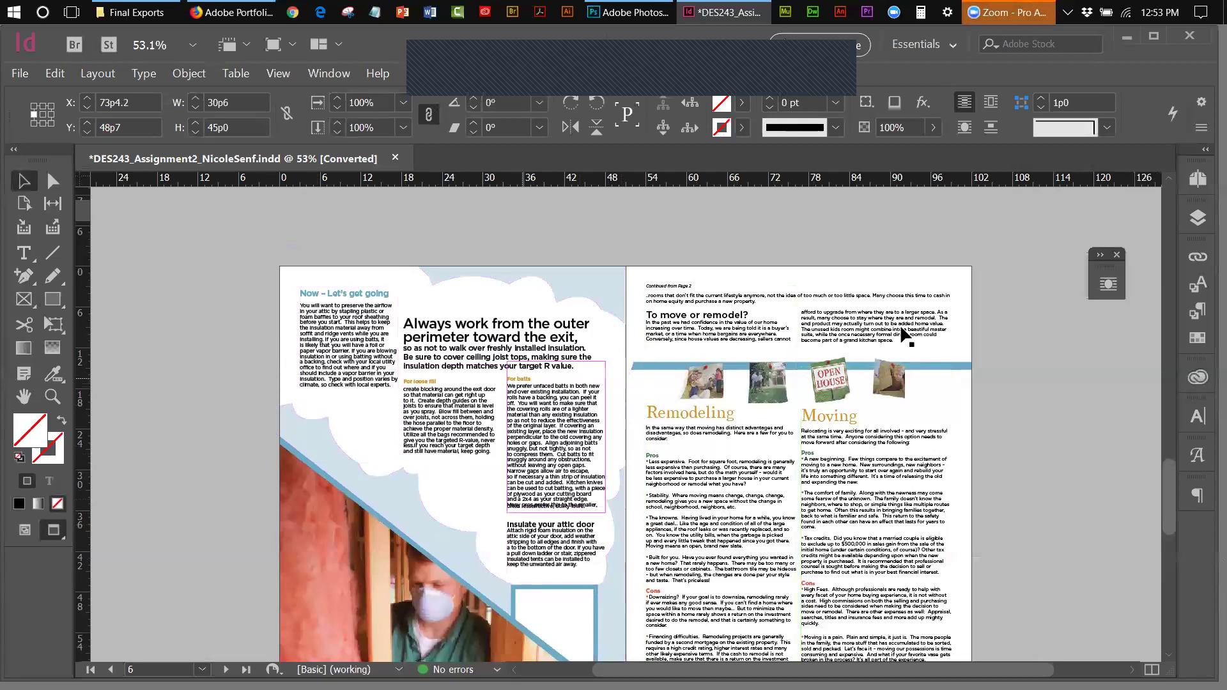
{"action": "left_click_drag", "start_coordinate": [1167, 464], "coordinate": [1179, 486]}
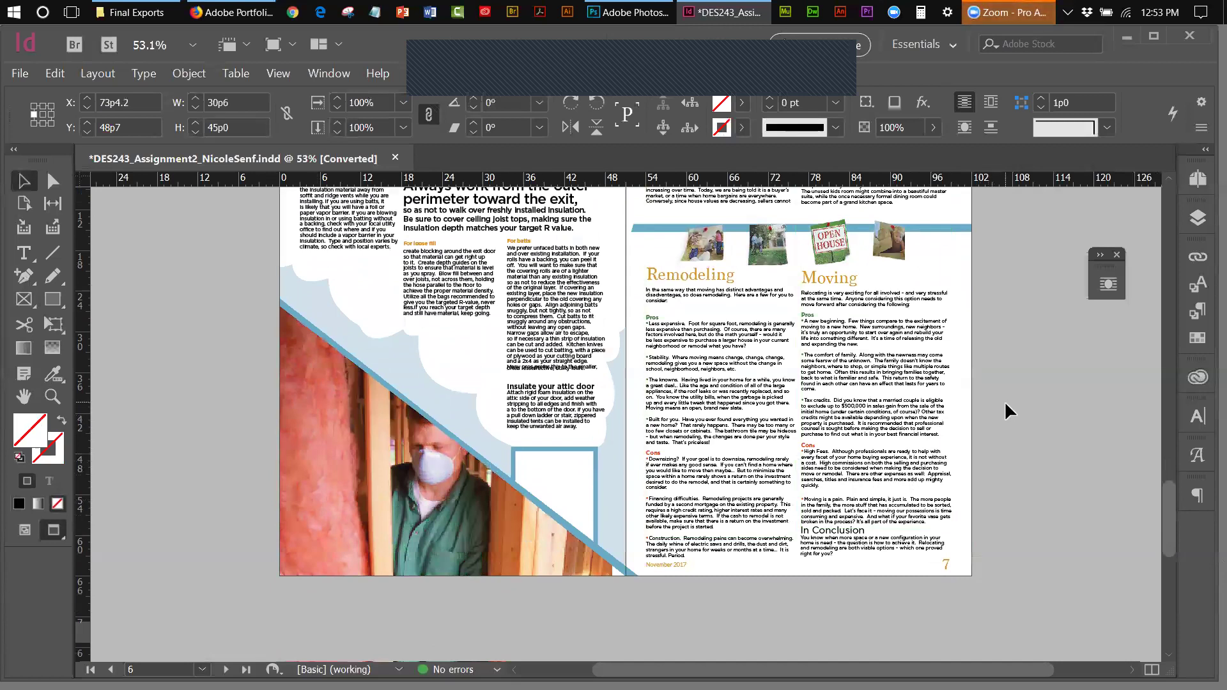
{"action": "left_click_drag", "start_coordinate": [1165, 491], "coordinate": [1156, 372]}
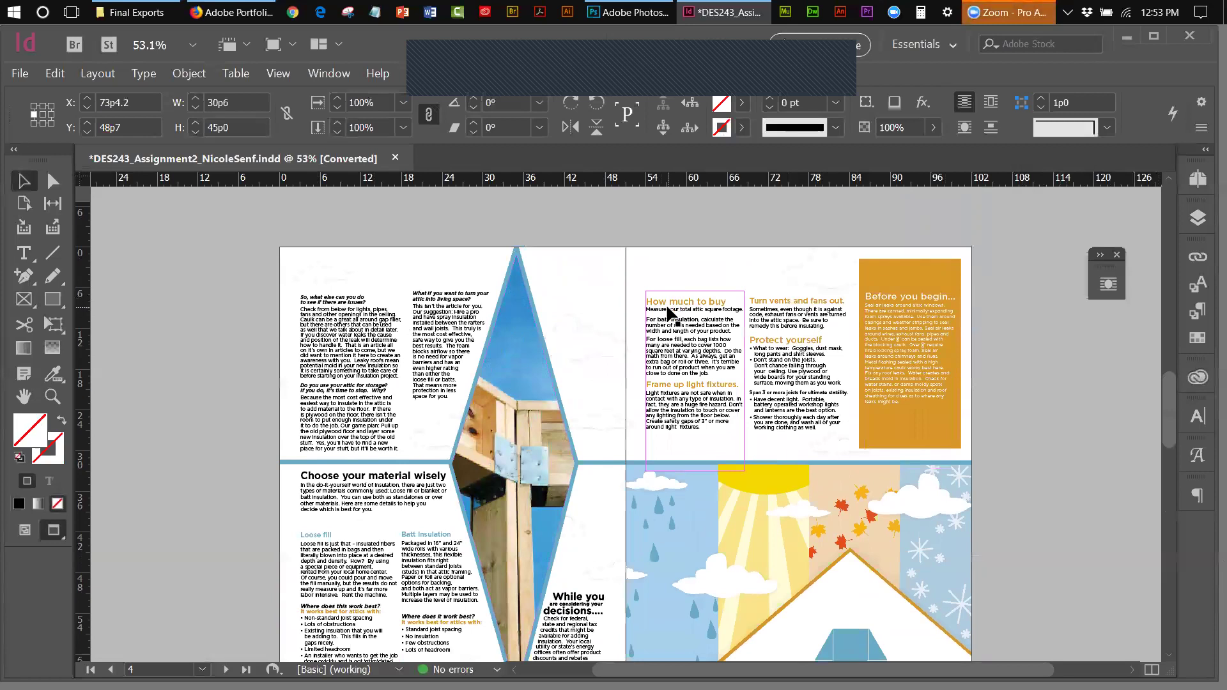
- Close the ReModeler magazine document
{"action": "left_click", "coordinate": [395, 157]}
{"action": "left_click", "coordinate": [706, 384]}
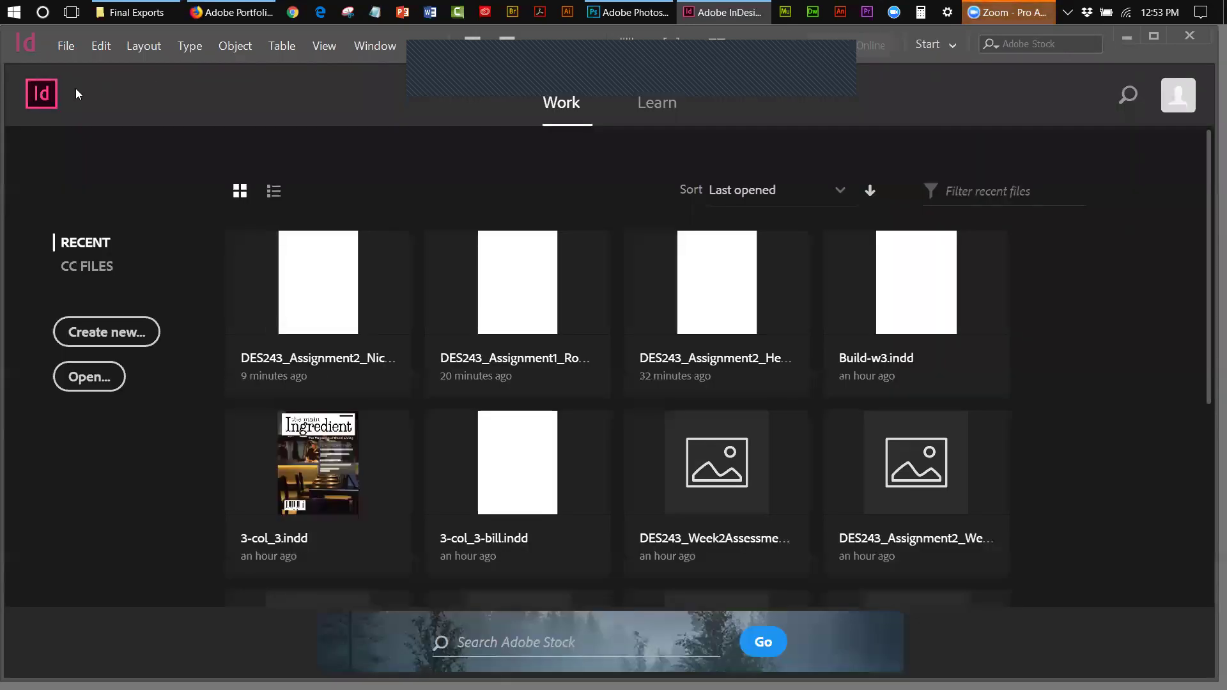
- Open the next student's DES243_Assignment1 InDesign document from their DES243_Assignment2 folder inside Critique and update its modified links
{"action": "left_click", "coordinate": [66, 46]}
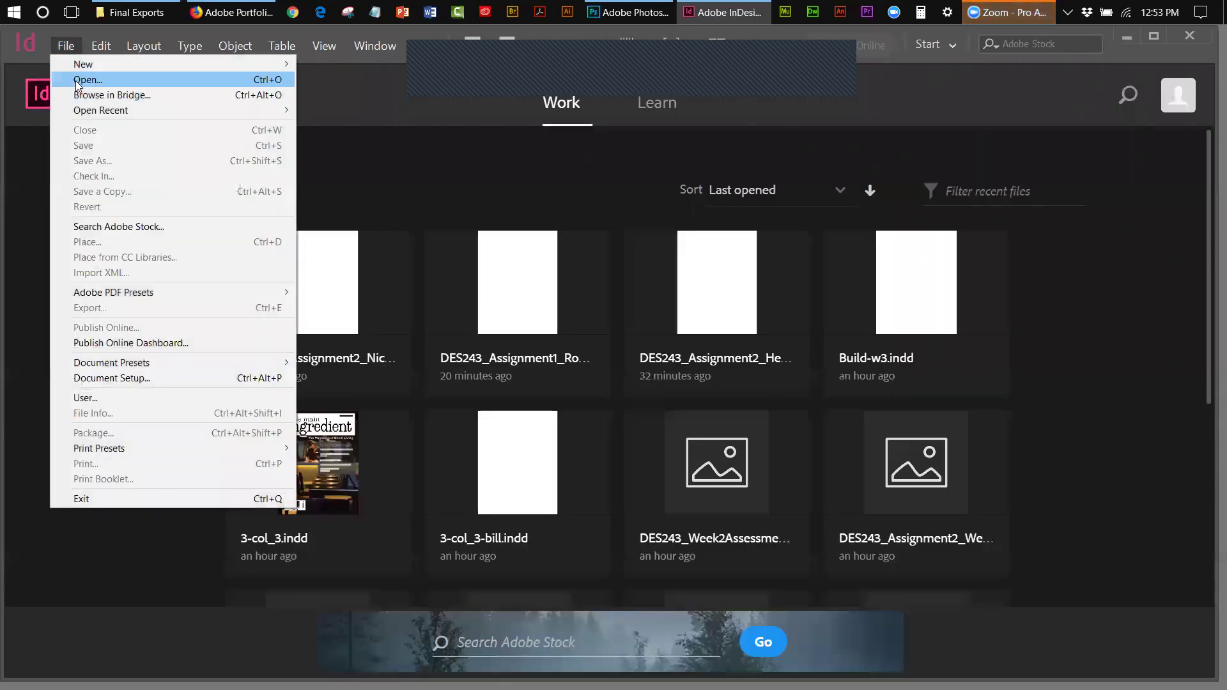
{"action": "left_click", "coordinate": [75, 79]}
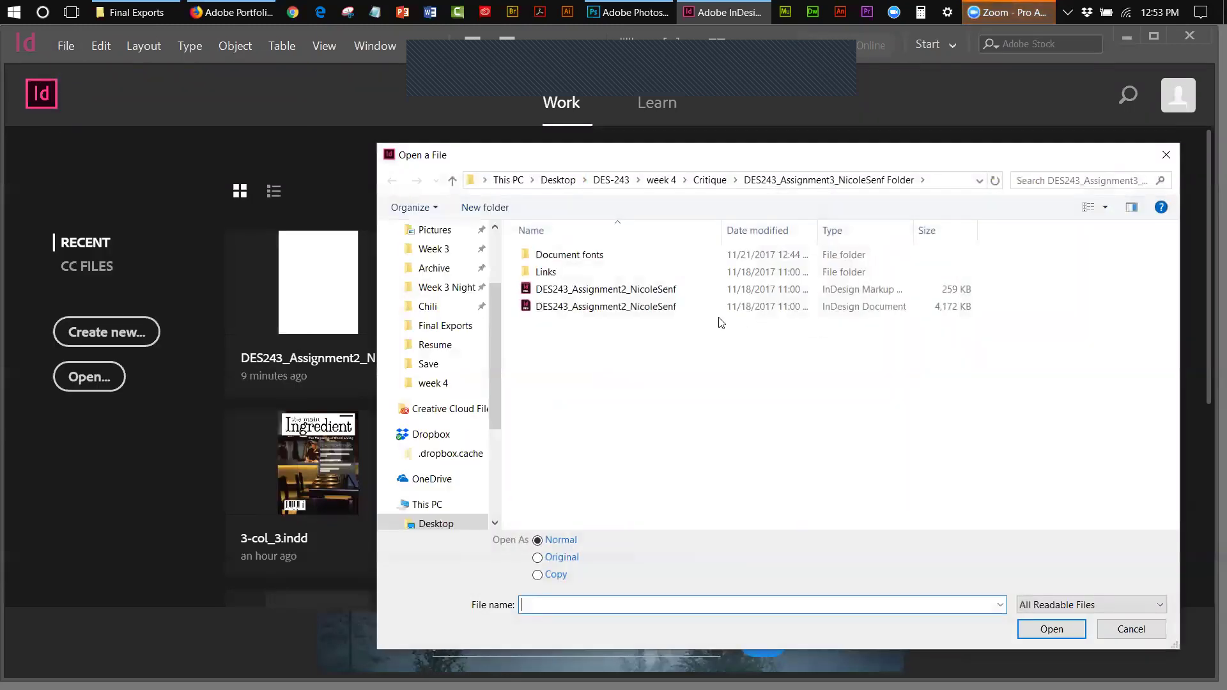
{"action": "left_click", "coordinate": [709, 181]}
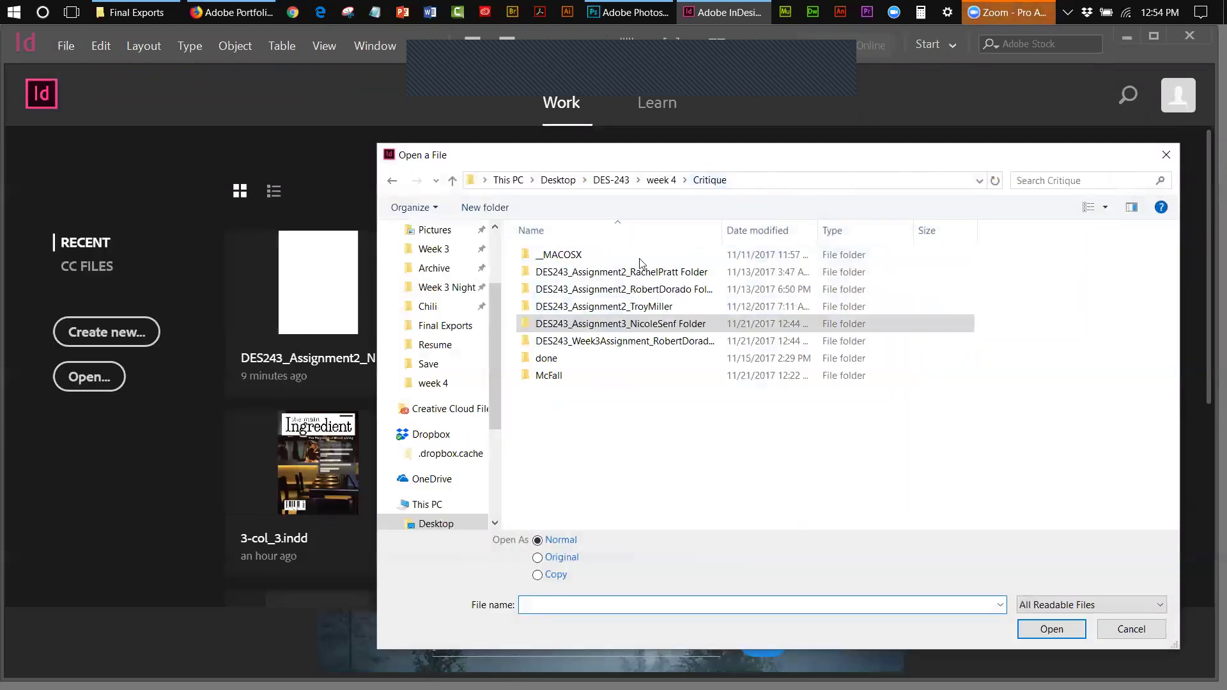
{"action": "left_click", "coordinate": [600, 308]}
{"action": "double_click", "coordinate": [599, 308]}
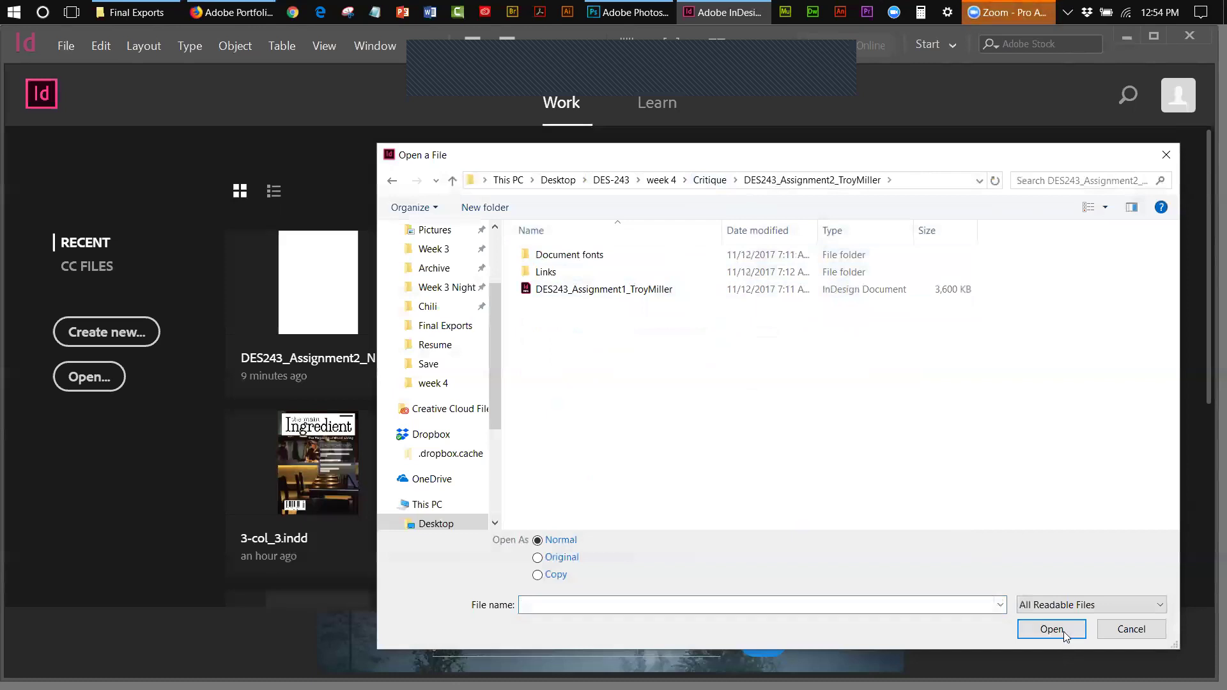
{"action": "double_click", "coordinate": [648, 294]}
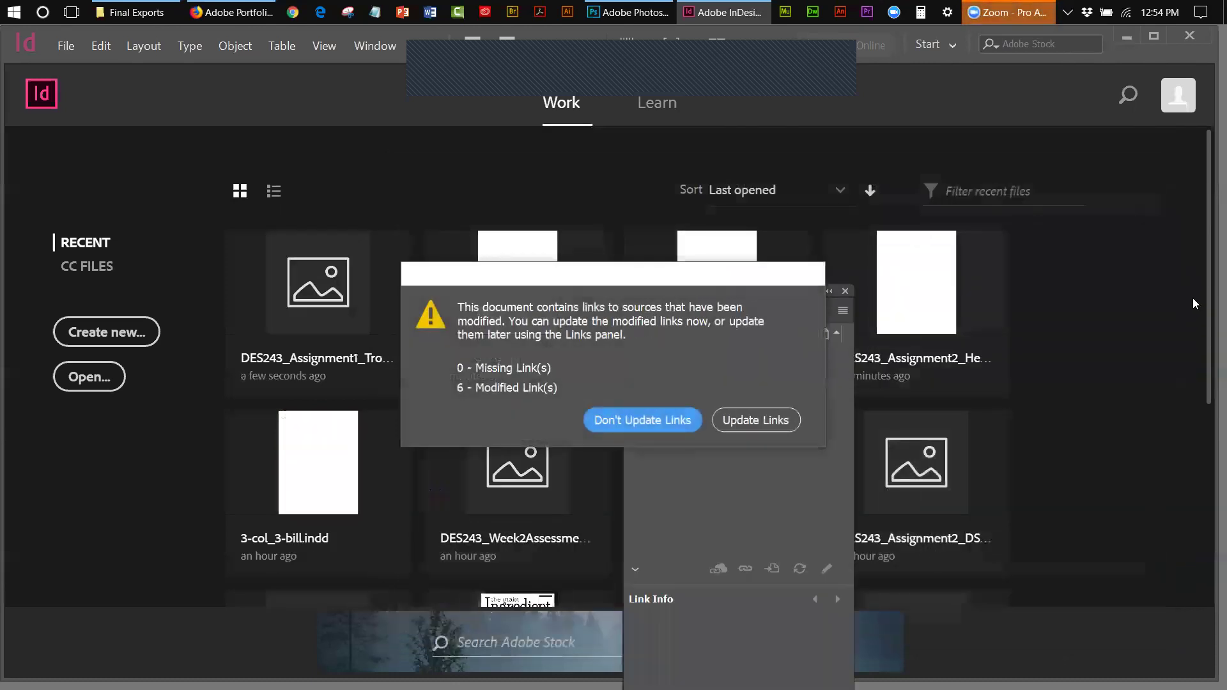
{"action": "left_click", "coordinate": [745, 422]}
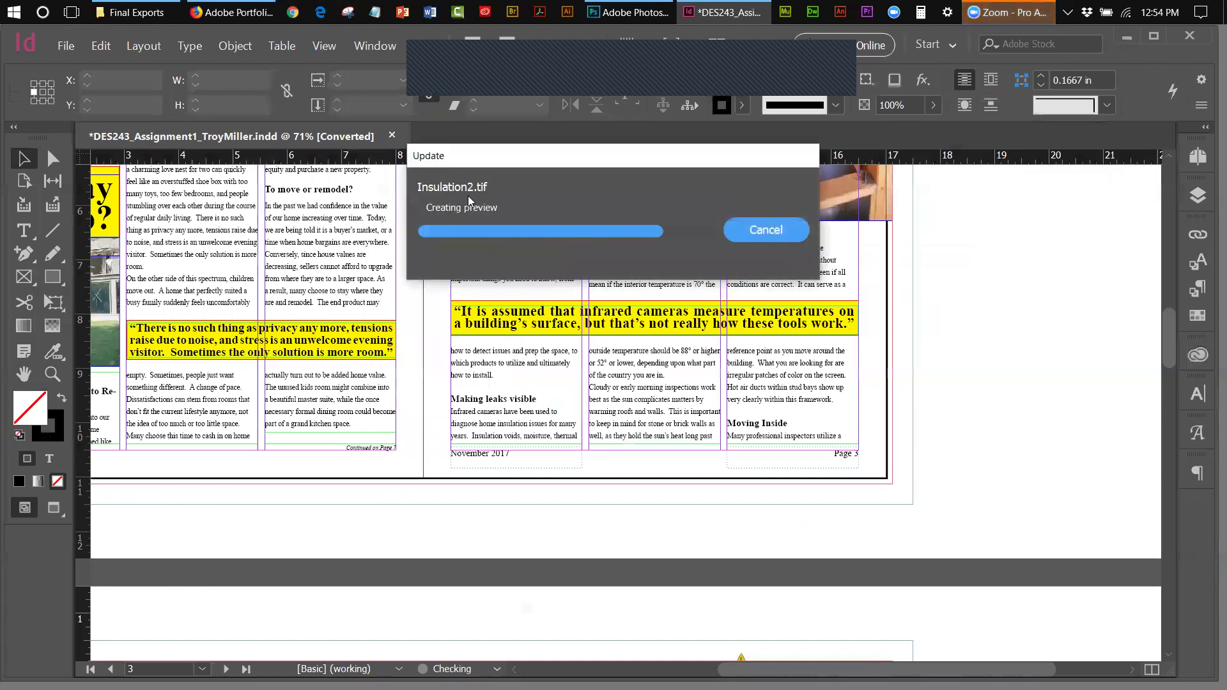
- Fit the spread on pages 4–5 in the window and switch the screen mode to Preview
{"action": "left_click", "coordinate": [340, 47]}
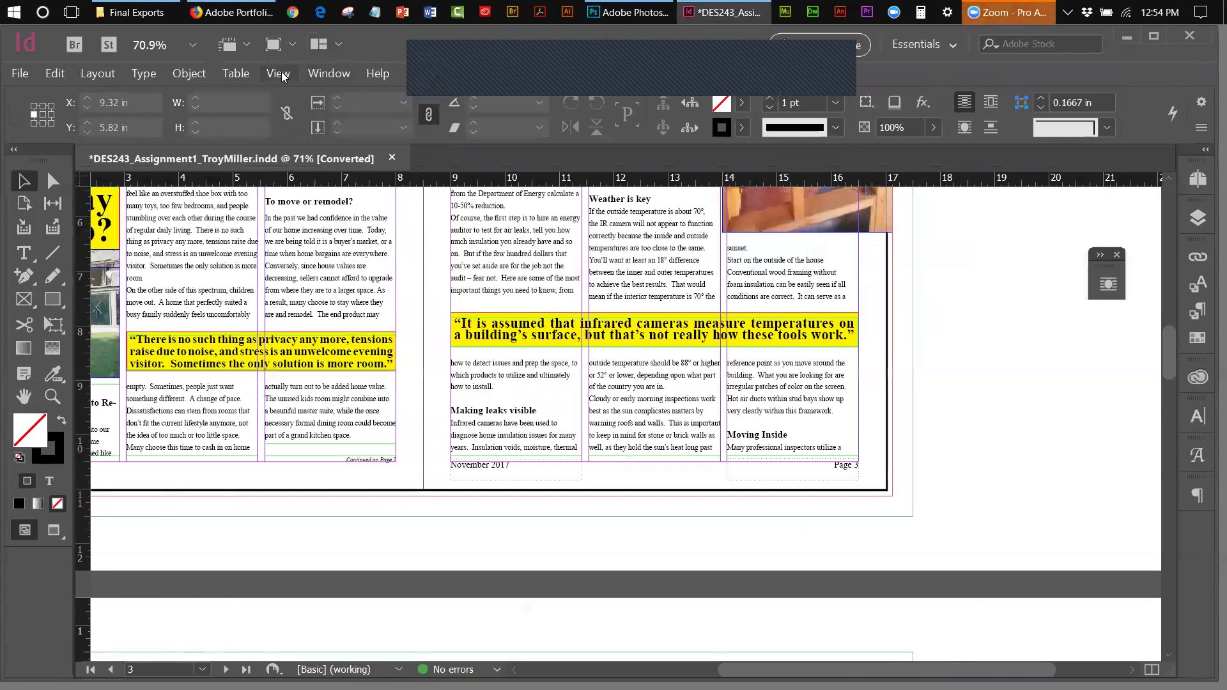
{"action": "left_click", "coordinate": [278, 73]}
{"action": "left_click", "coordinate": [322, 192]}
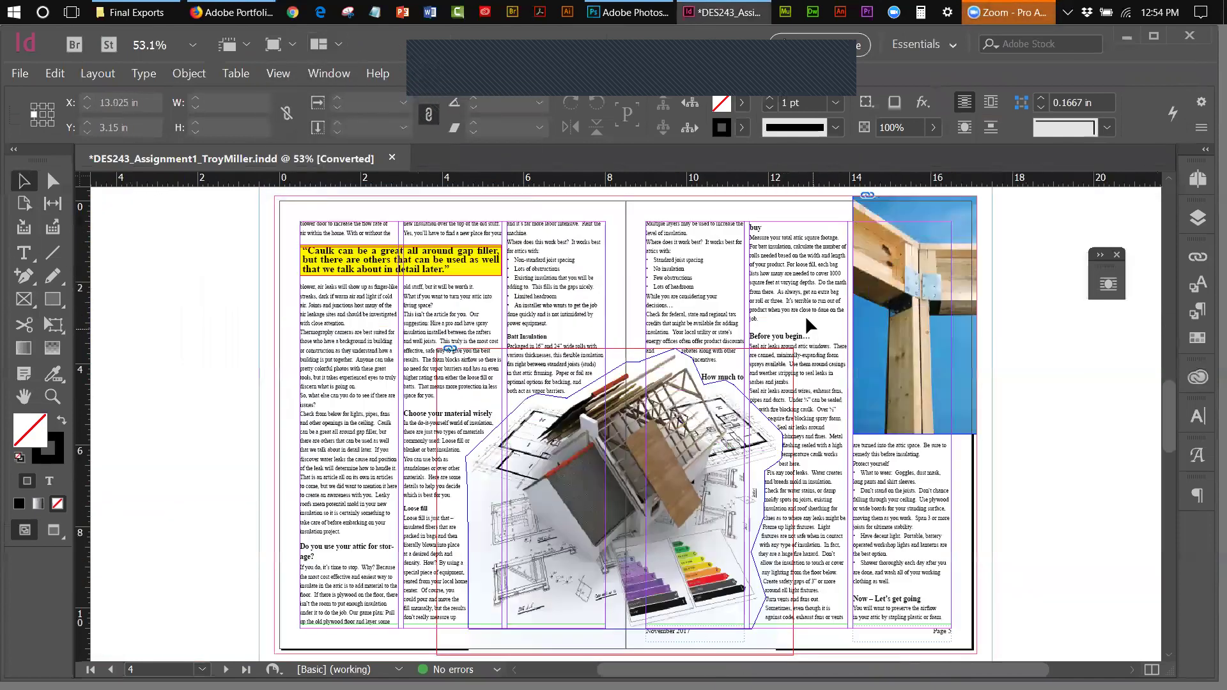
{"action": "left_click", "coordinate": [278, 73]}
{"action": "mouse_move", "coordinate": [310, 282]}
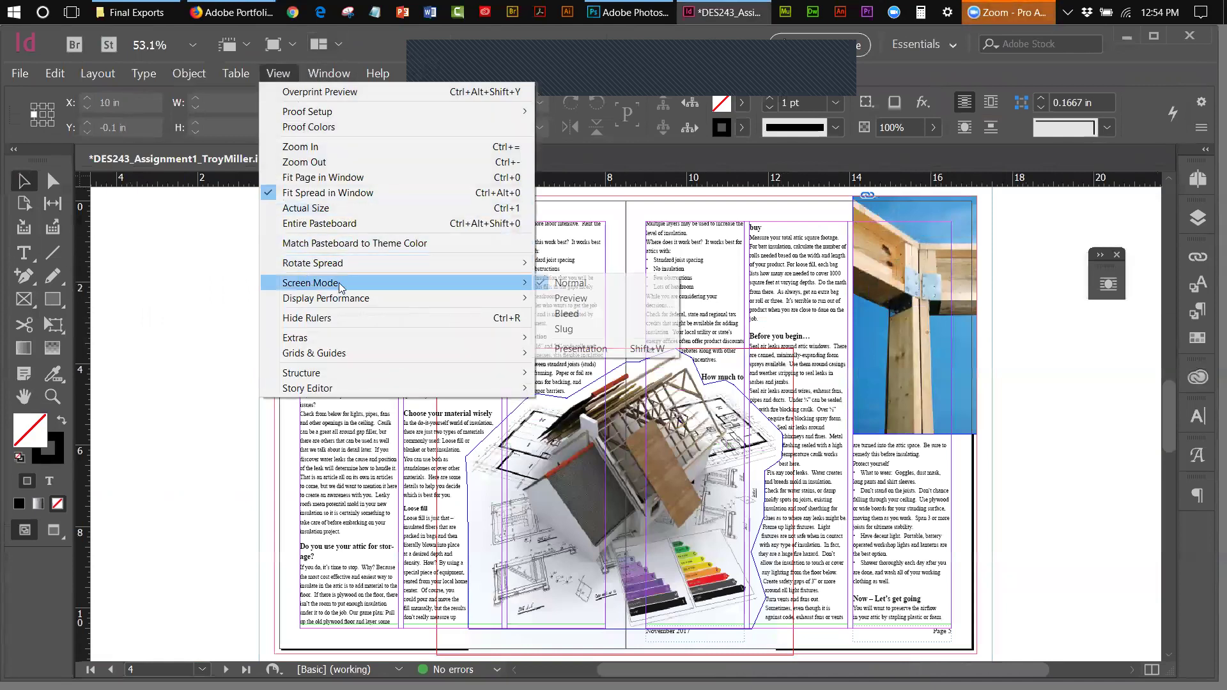
{"action": "left_click", "coordinate": [577, 300]}
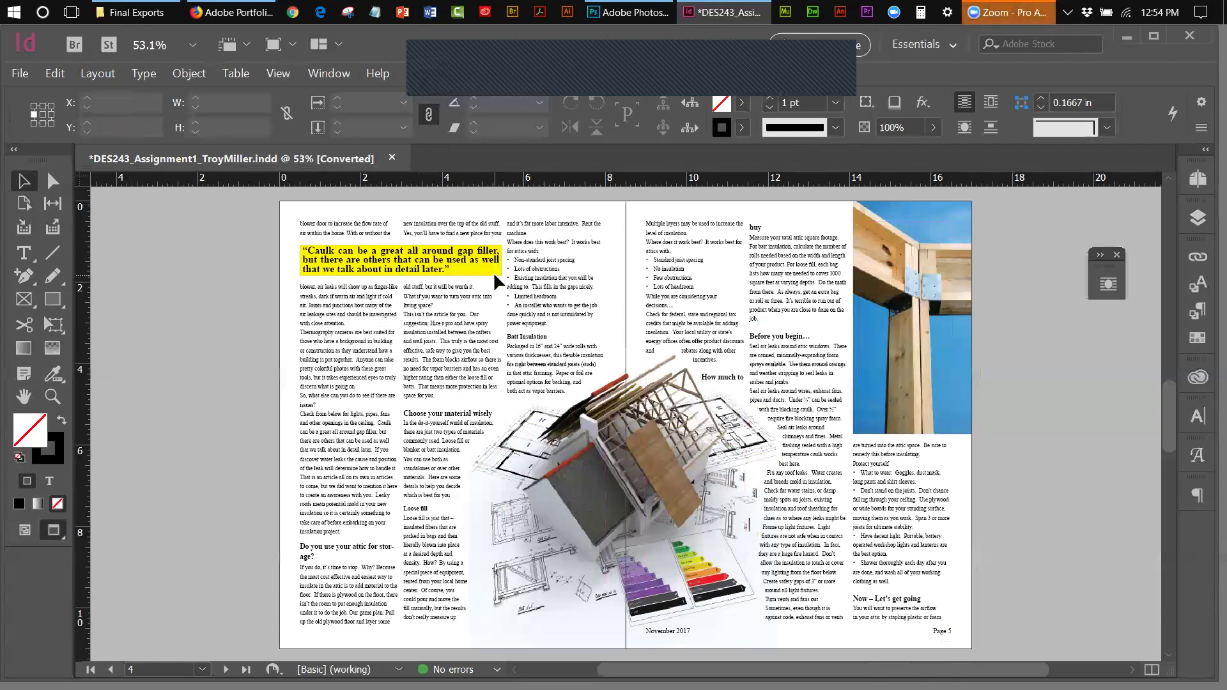
- Hide and reshow the Text and Background layers on pages 4–5 to check which one holds the caulk pull quote
{"action": "left_click", "coordinate": [1195, 215]}
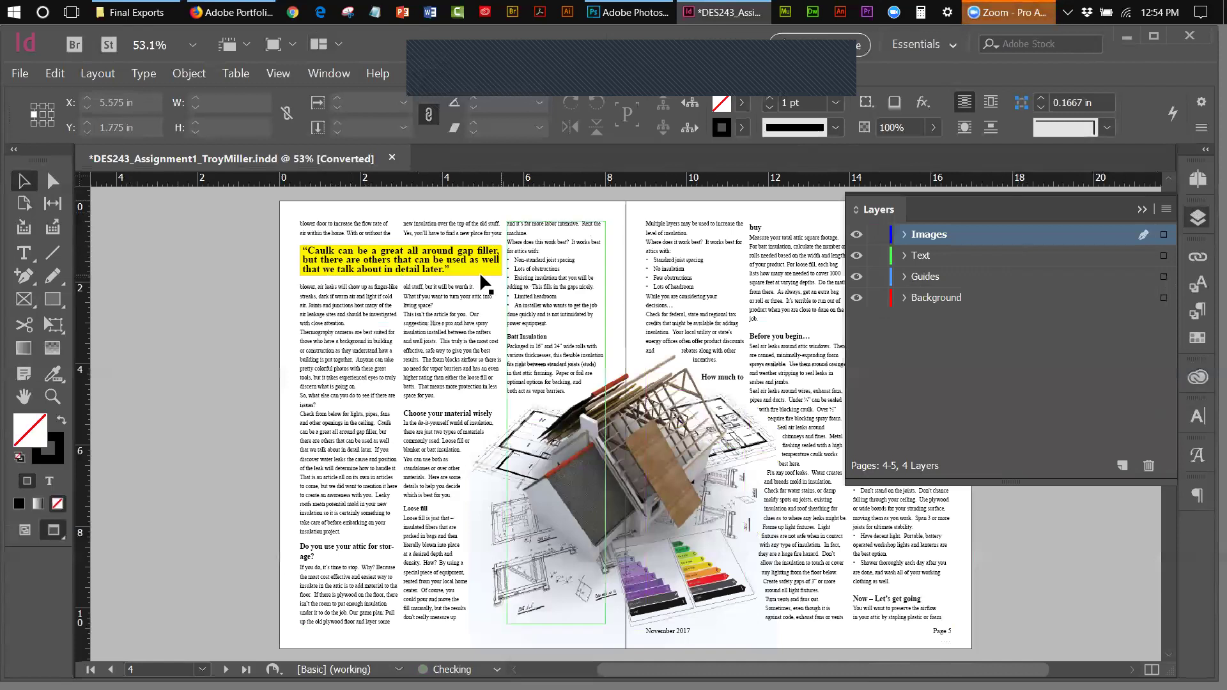
{"action": "left_click", "coordinate": [400, 264]}
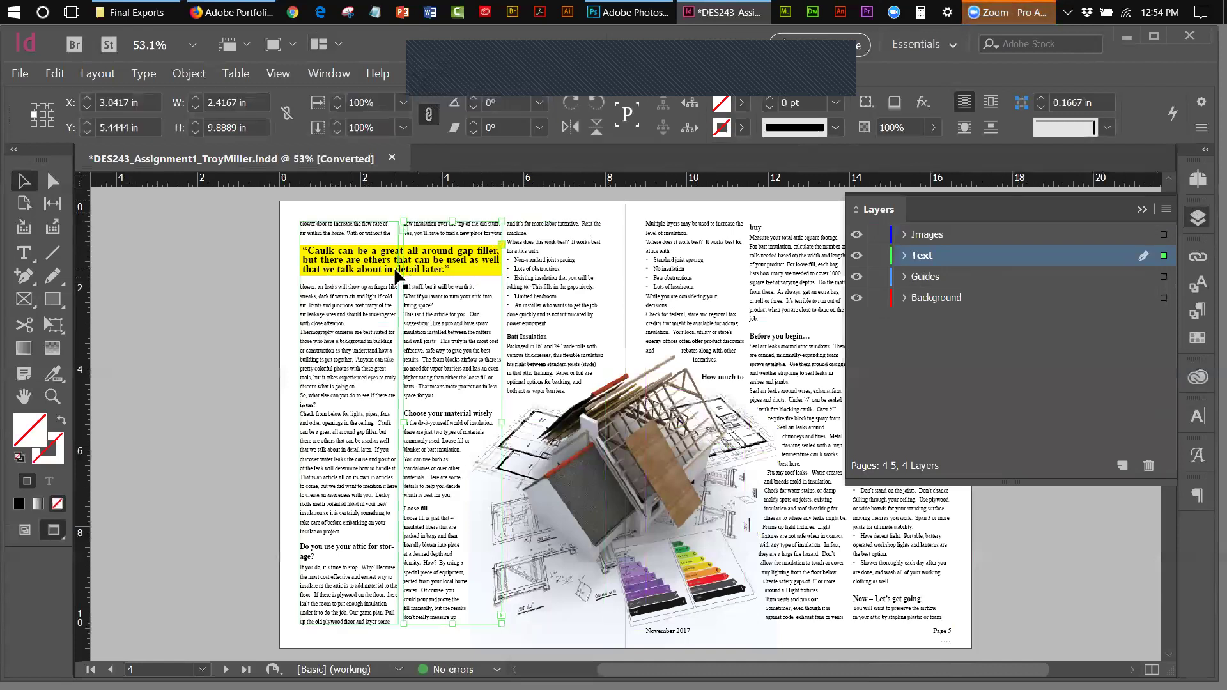
{"action": "left_click", "coordinate": [372, 265]}
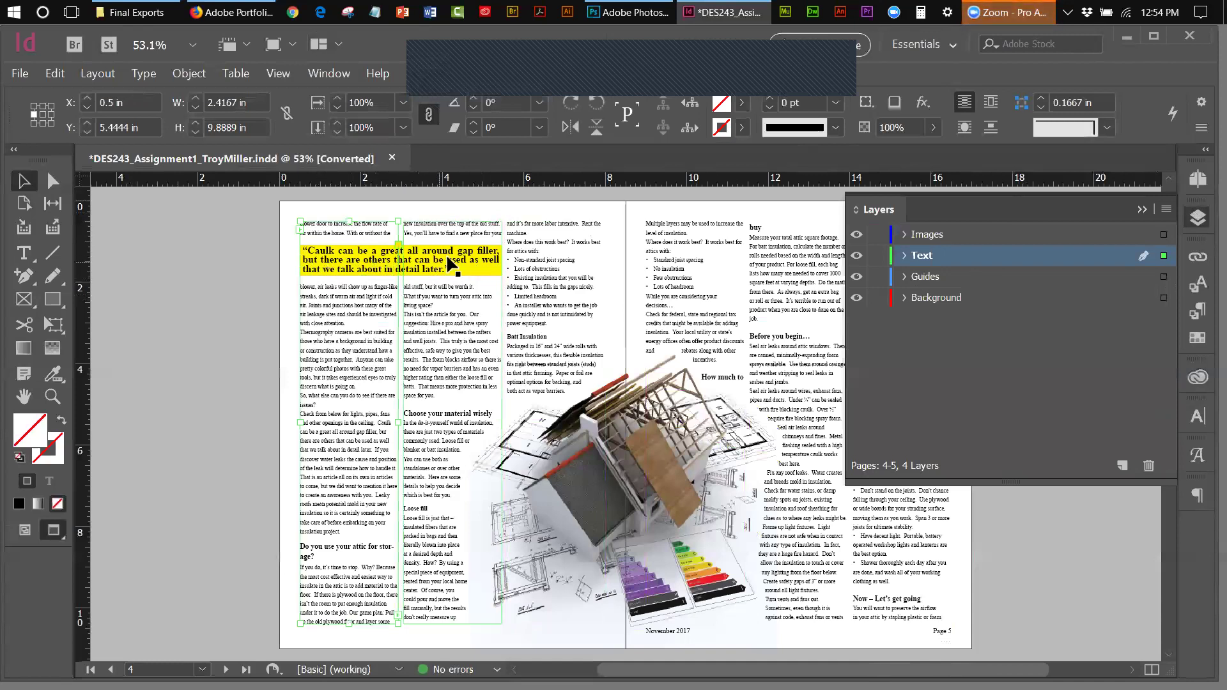
{"action": "left_click", "coordinate": [855, 257]}
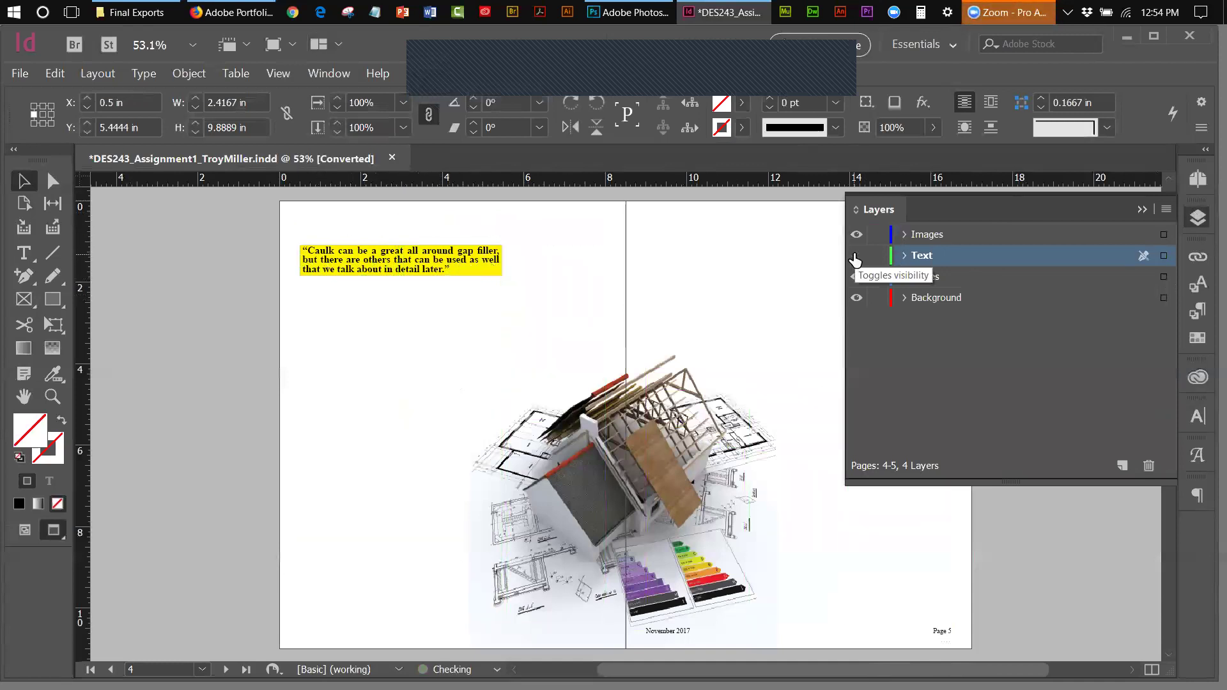
{"action": "left_click", "coordinate": [857, 256]}
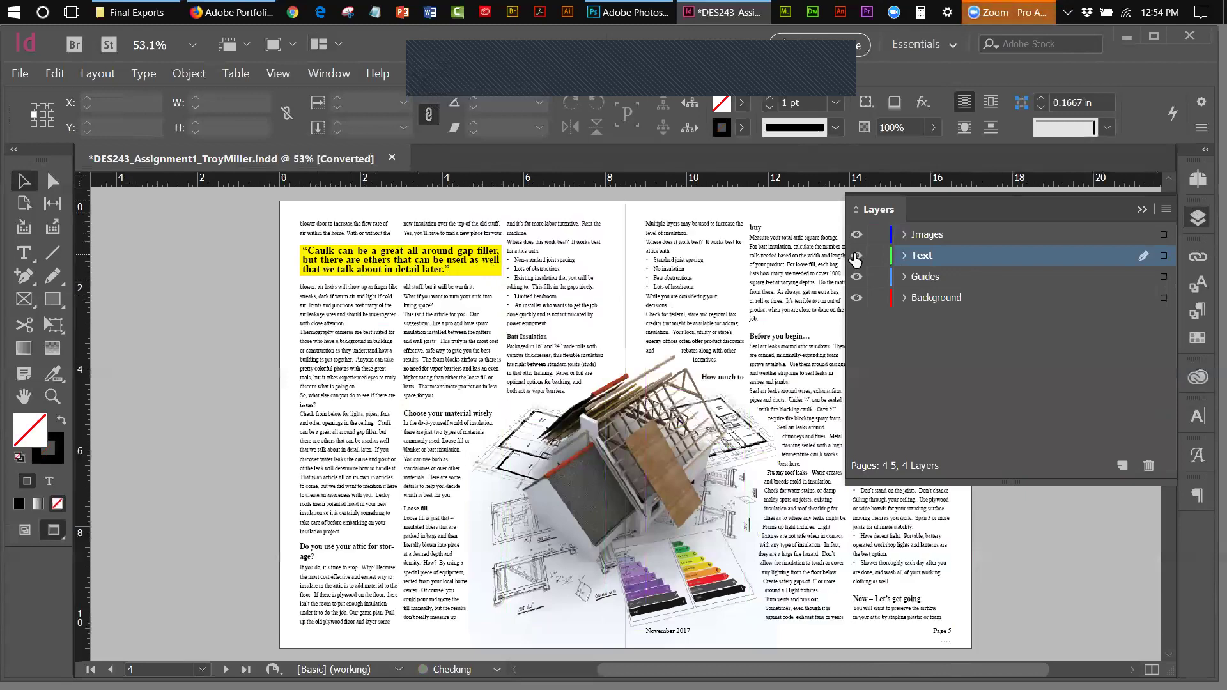
{"action": "left_click", "coordinate": [856, 297]}
{"action": "left_click", "coordinate": [856, 297]}
- Lock the Images, Text and Guides layers and select the caulk pull quote on page 4
{"action": "left_click_drag", "start_coordinate": [876, 276], "coordinate": [877, 233]}
{"action": "left_click", "coordinate": [468, 257]}
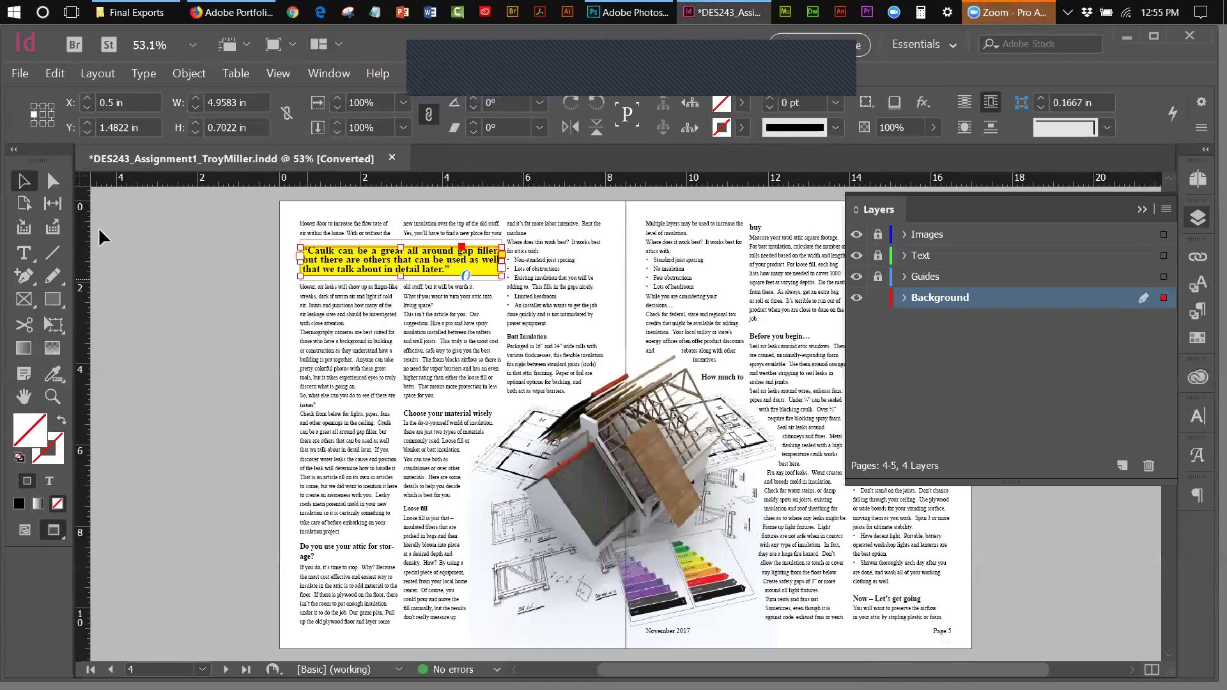
{"action": "left_click", "coordinate": [114, 205]}
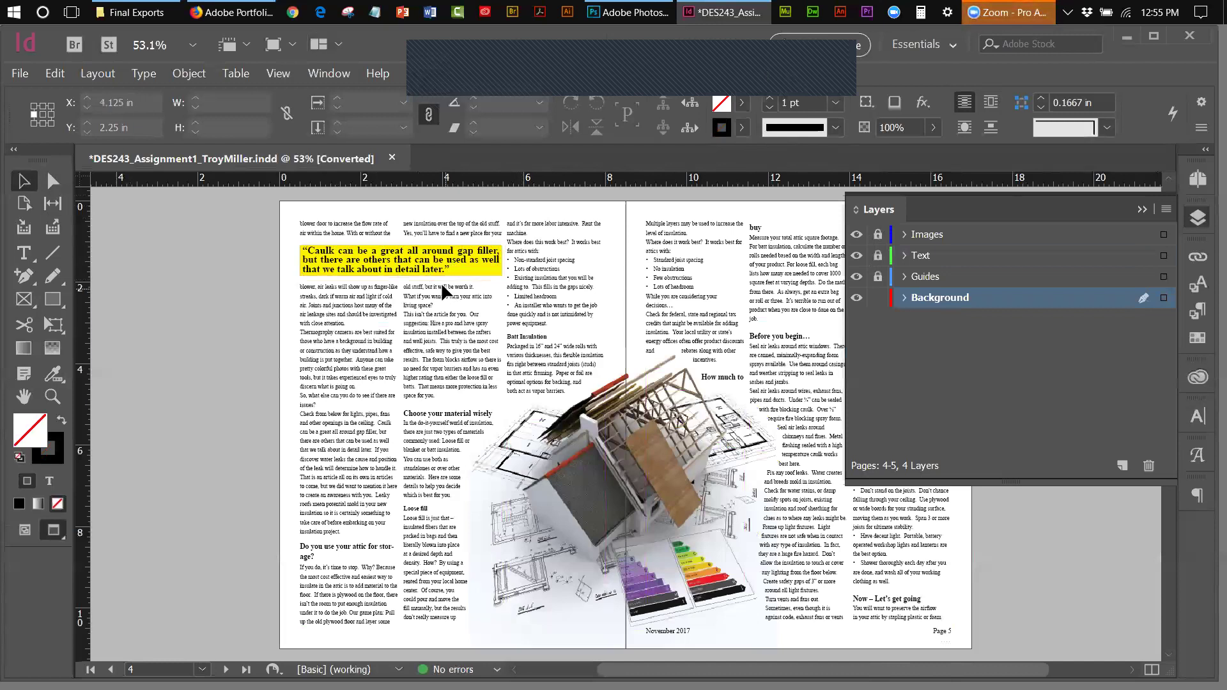
{"action": "left_click", "coordinate": [403, 250]}
{"action": "left_click", "coordinate": [1143, 208]}
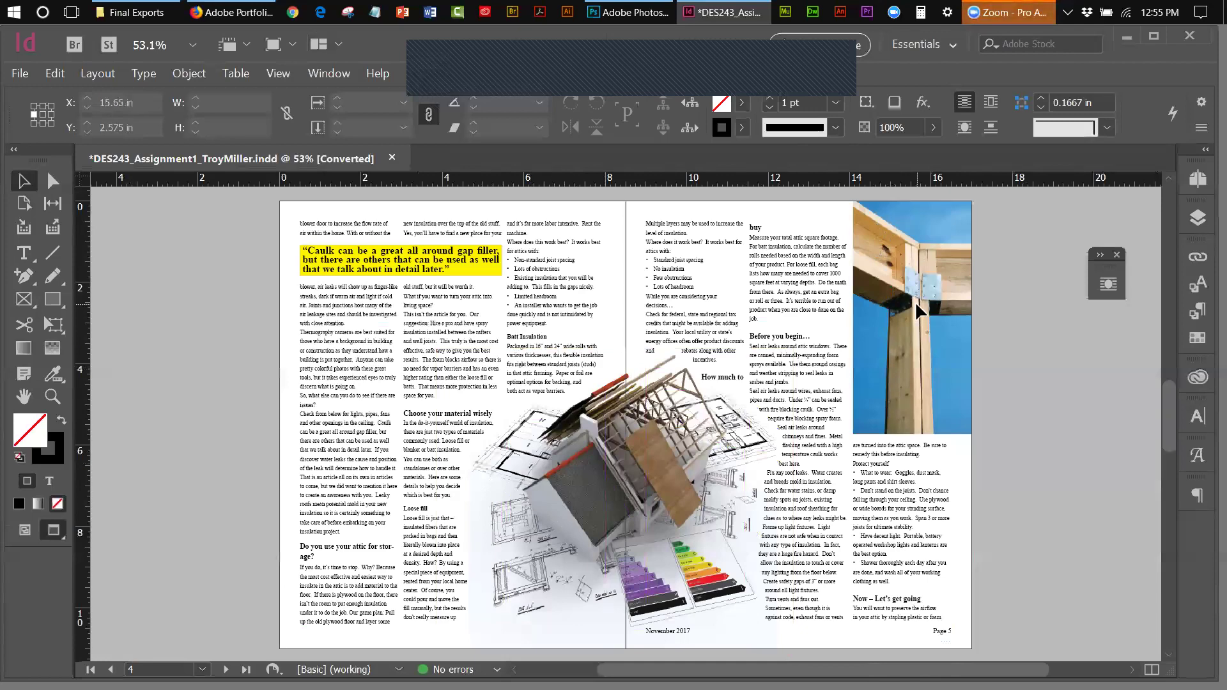
- Examine the spreads on pages 2–3 and 6–7, including the yellow headline boxes, pull quotes, photos and text columns
{"action": "left_click_drag", "start_coordinate": [1174, 392], "coordinate": [1163, 307]}
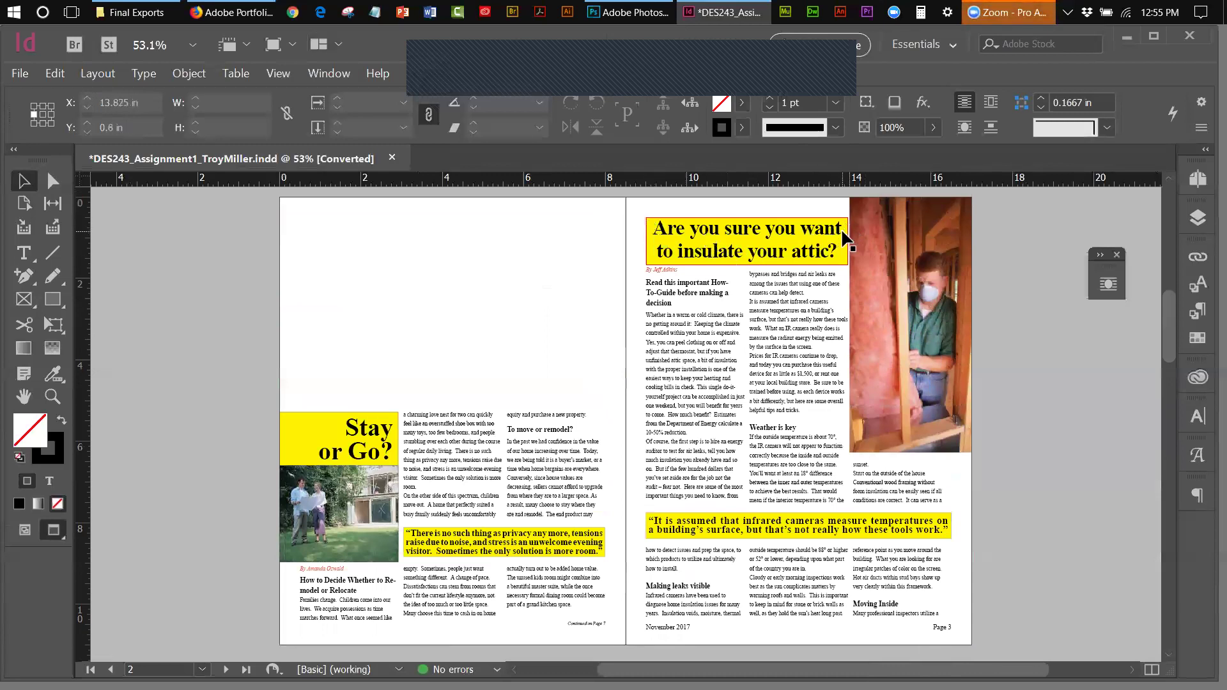
{"action": "left_click", "coordinate": [376, 441]}
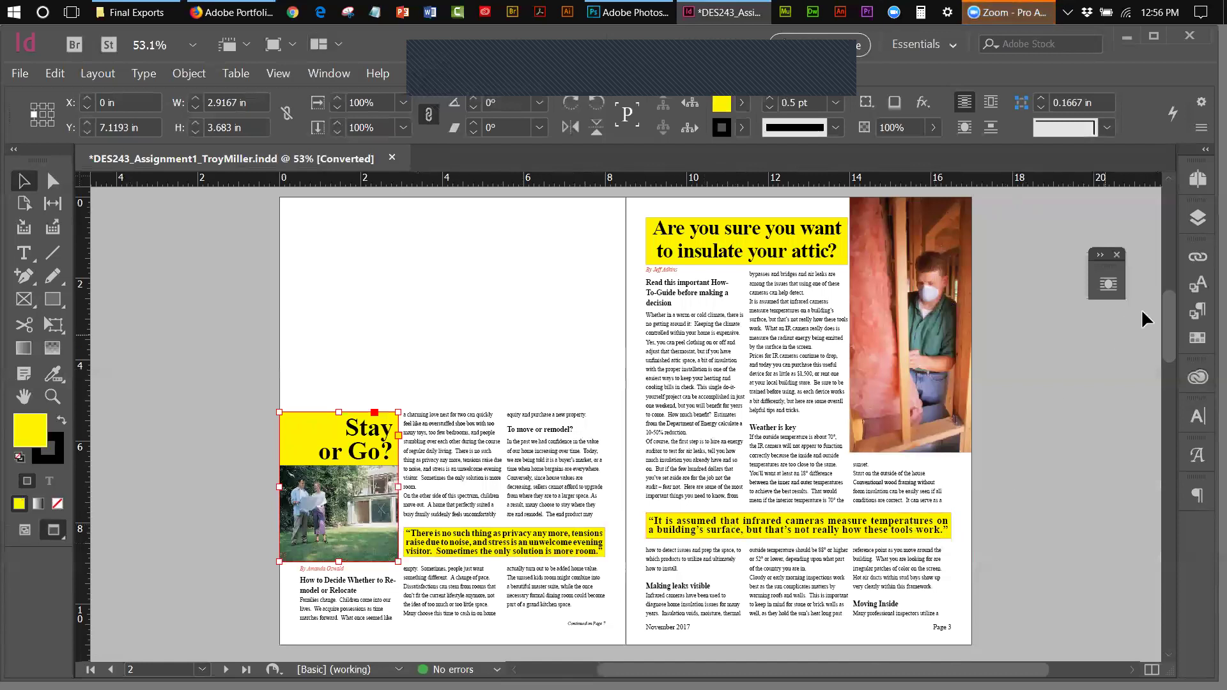
{"action": "mouse_move", "coordinate": [1164, 306]}
{"action": "left_mouse_down"}
{"action": "mouse_move", "coordinate": [1169, 317]}
{"action": "mouse_move", "coordinate": [1173, 297]}
{"action": "left_mouse_up"}
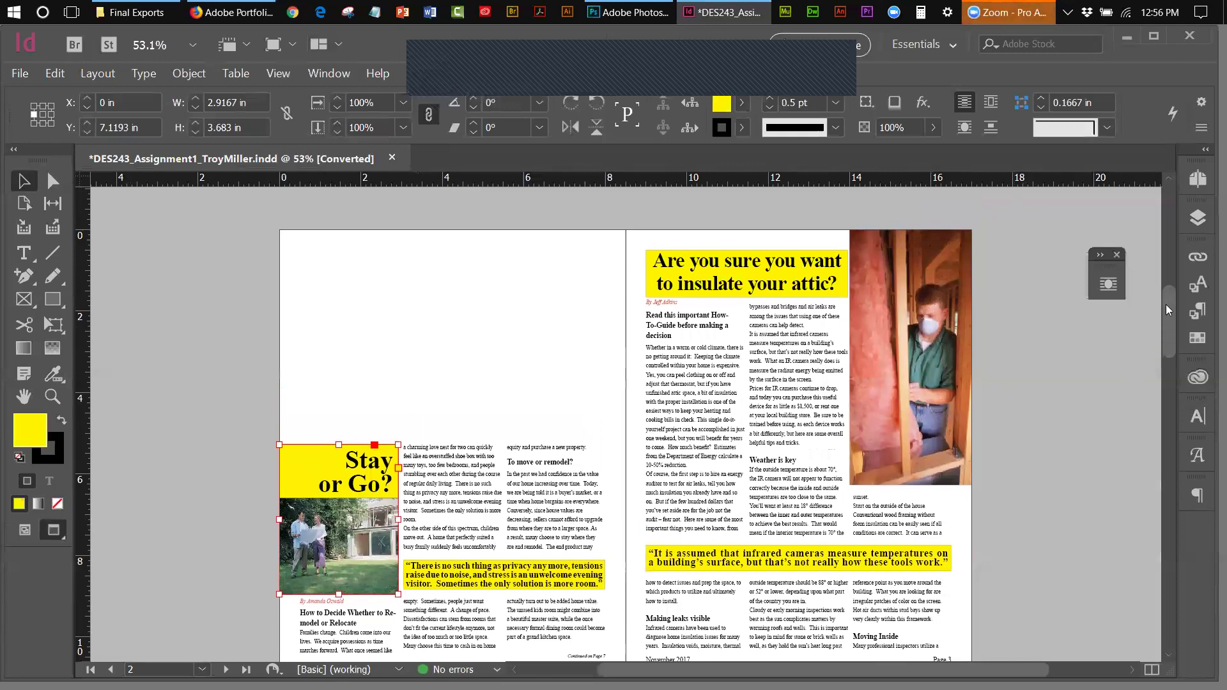
{"action": "left_click_drag", "start_coordinate": [1165, 304], "coordinate": [1172, 484]}
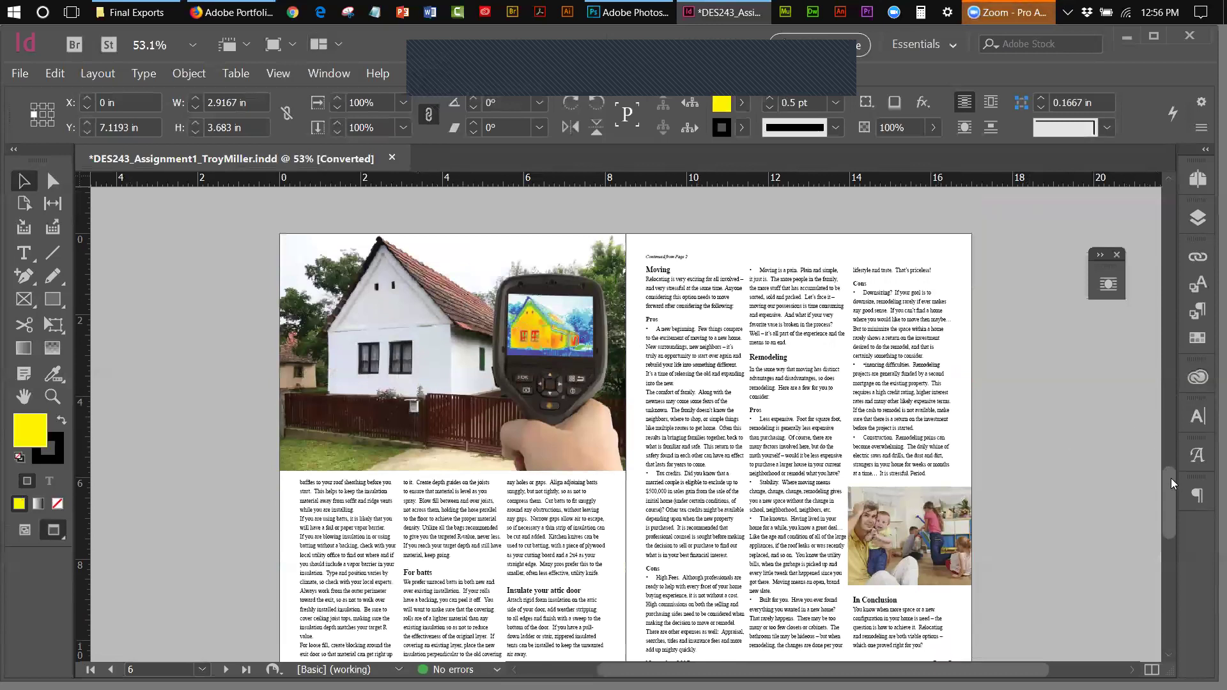
{"action": "left_click_drag", "start_coordinate": [1162, 485], "coordinate": [1163, 491]}
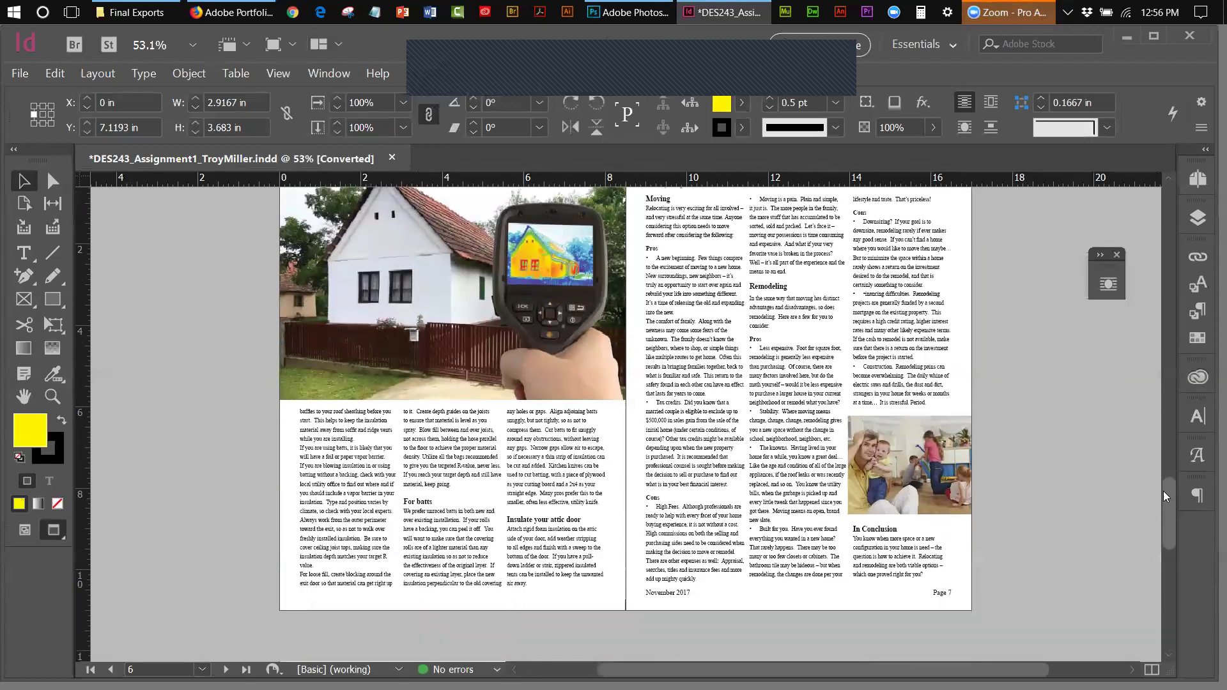
{"action": "scroll", "coordinate": [1106, 416], "scroll_direction": "up", "scroll_amount": 3}
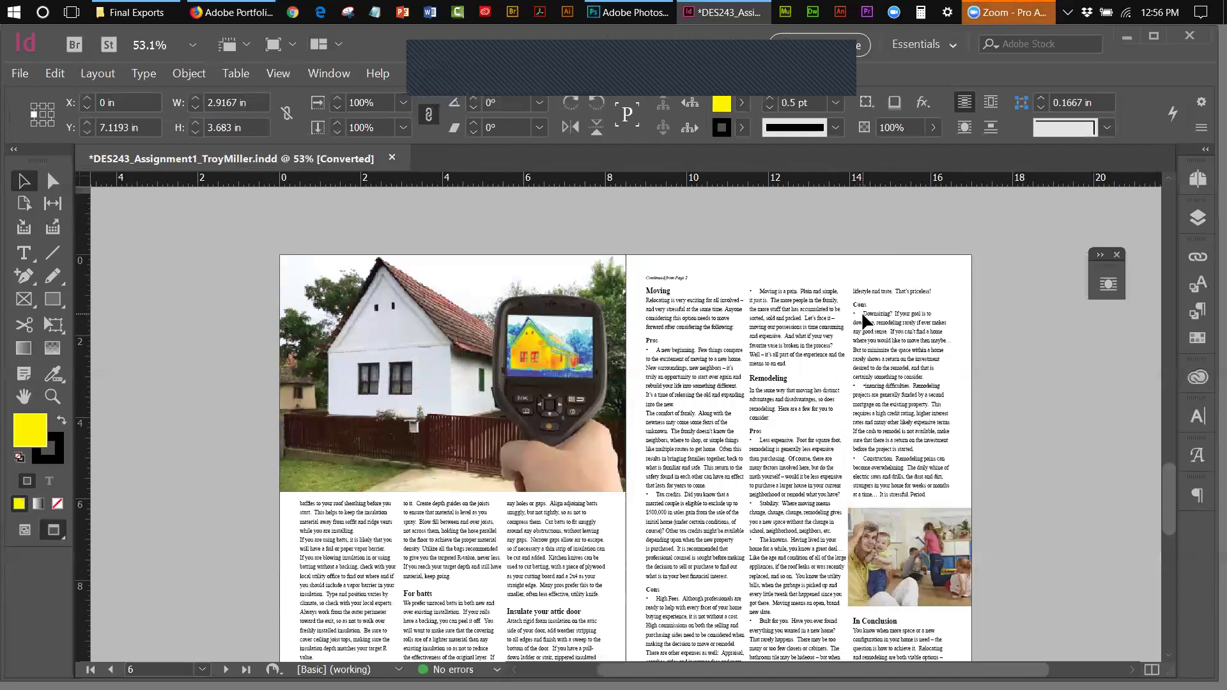
{"action": "left_click_drag", "start_coordinate": [1163, 478], "coordinate": [1169, 509]}
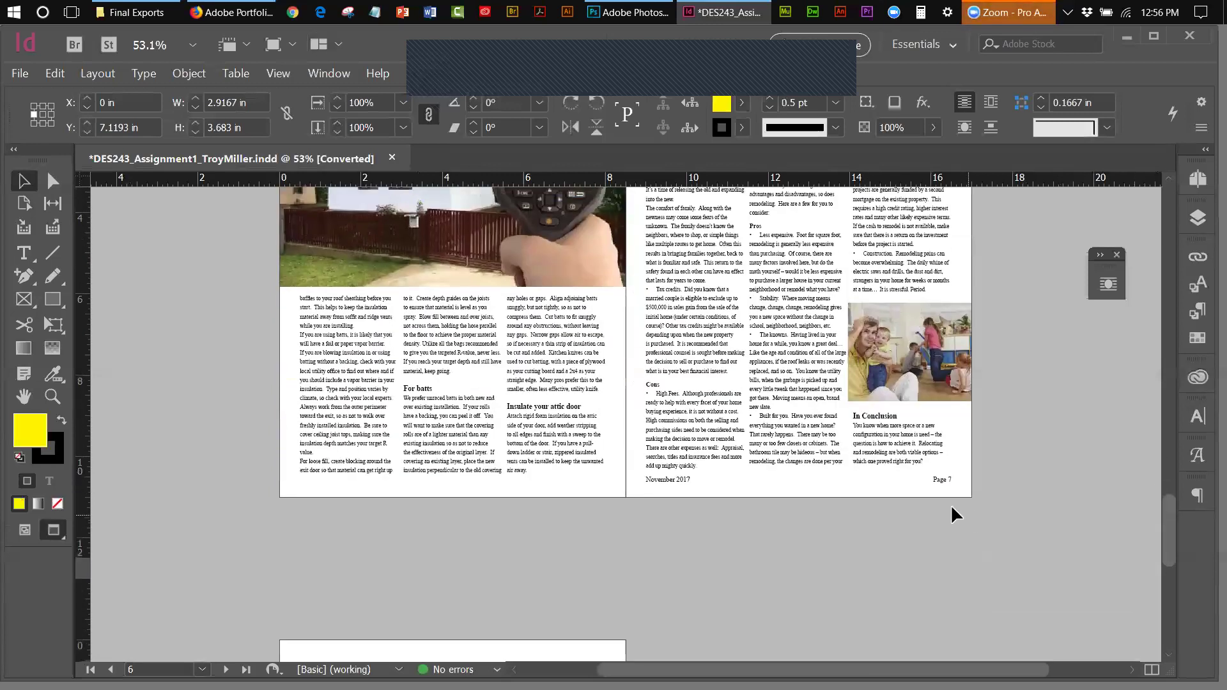
{"action": "left_click_drag", "start_coordinate": [1167, 534], "coordinate": [1169, 325]}
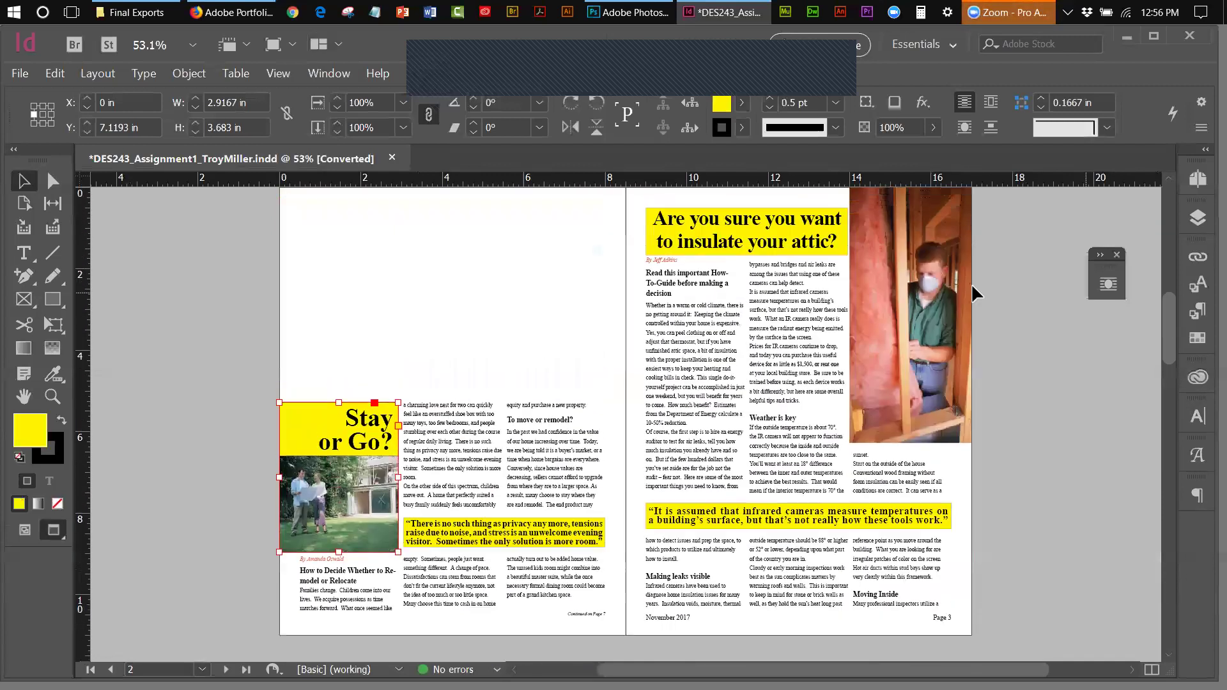
- Close the DES243_Assignment1 document without saving its changes
{"action": "left_click", "coordinate": [392, 157]}
{"action": "left_click", "coordinate": [704, 391]}
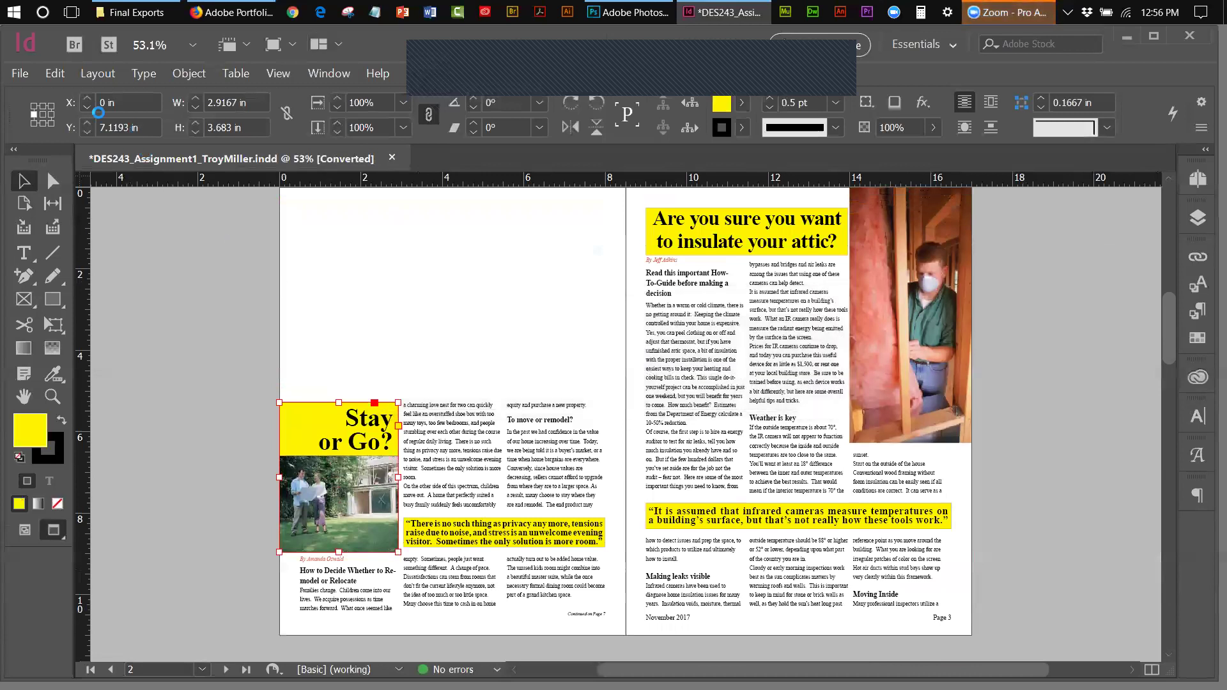
- Open another student's DES243_Assignment2 InDesign document from their folder inside Critique, update its modified links and dismiss the missing fonts notice
{"action": "left_click", "coordinate": [70, 50]}
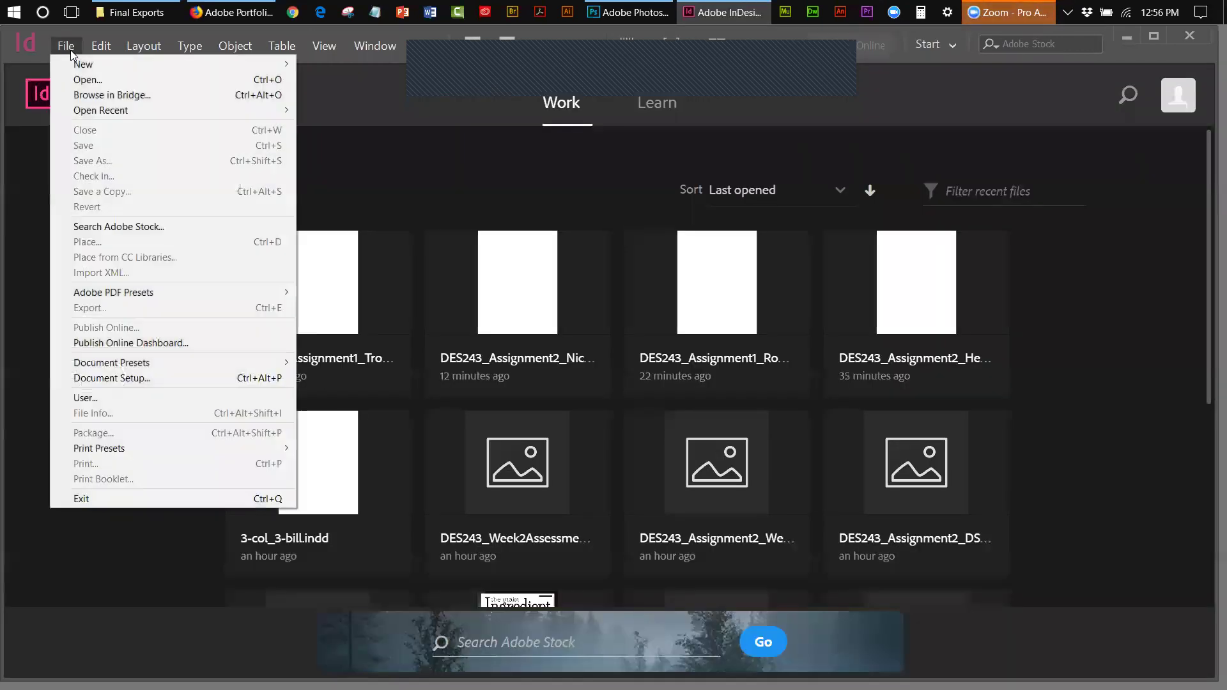
{"action": "left_click", "coordinate": [79, 80]}
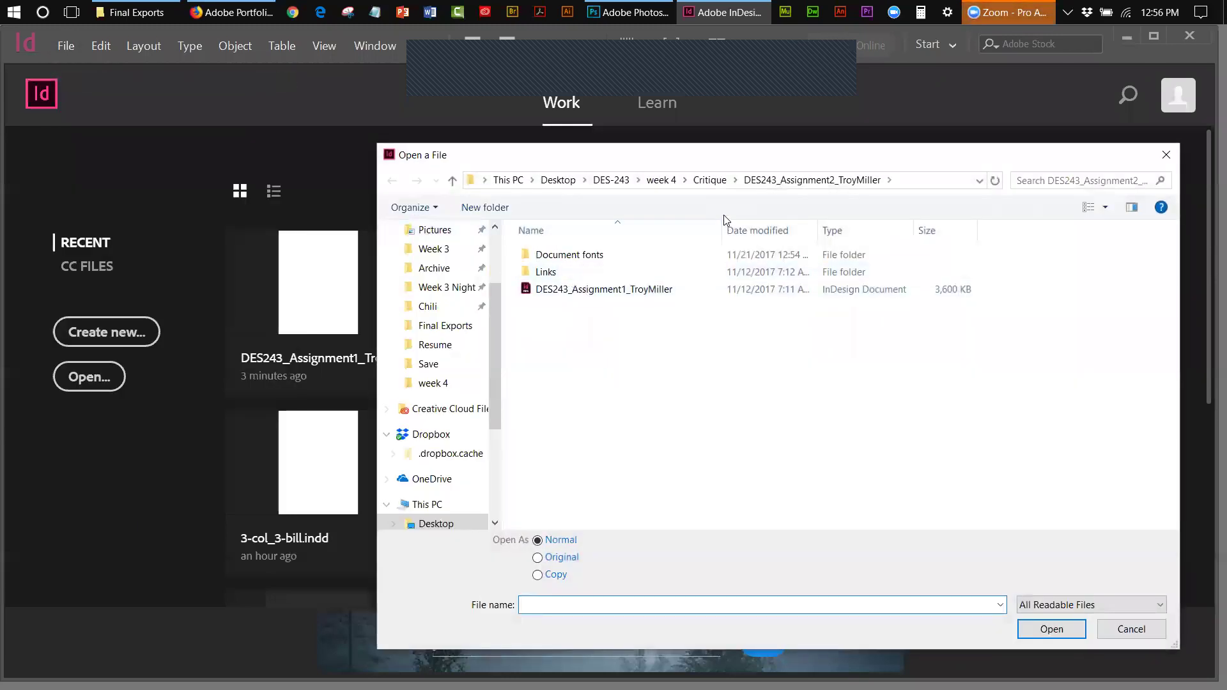
{"action": "left_click", "coordinate": [709, 179]}
{"action": "left_click", "coordinate": [650, 291]}
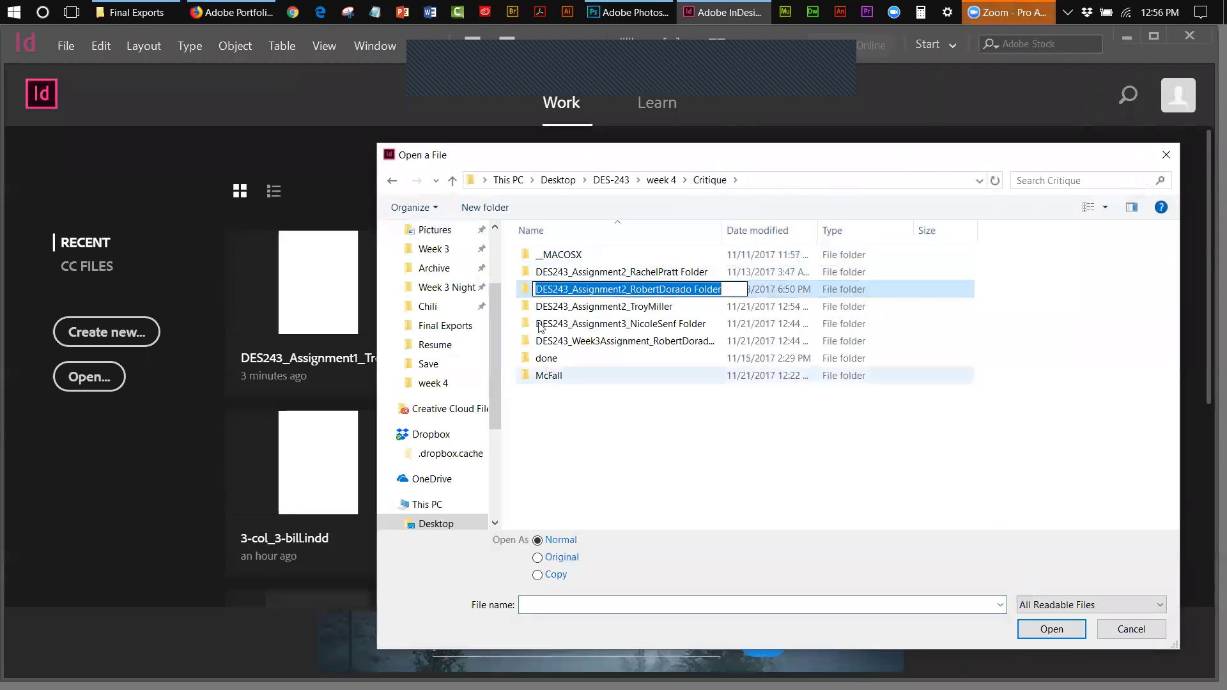
{"action": "double_click", "coordinate": [523, 290]}
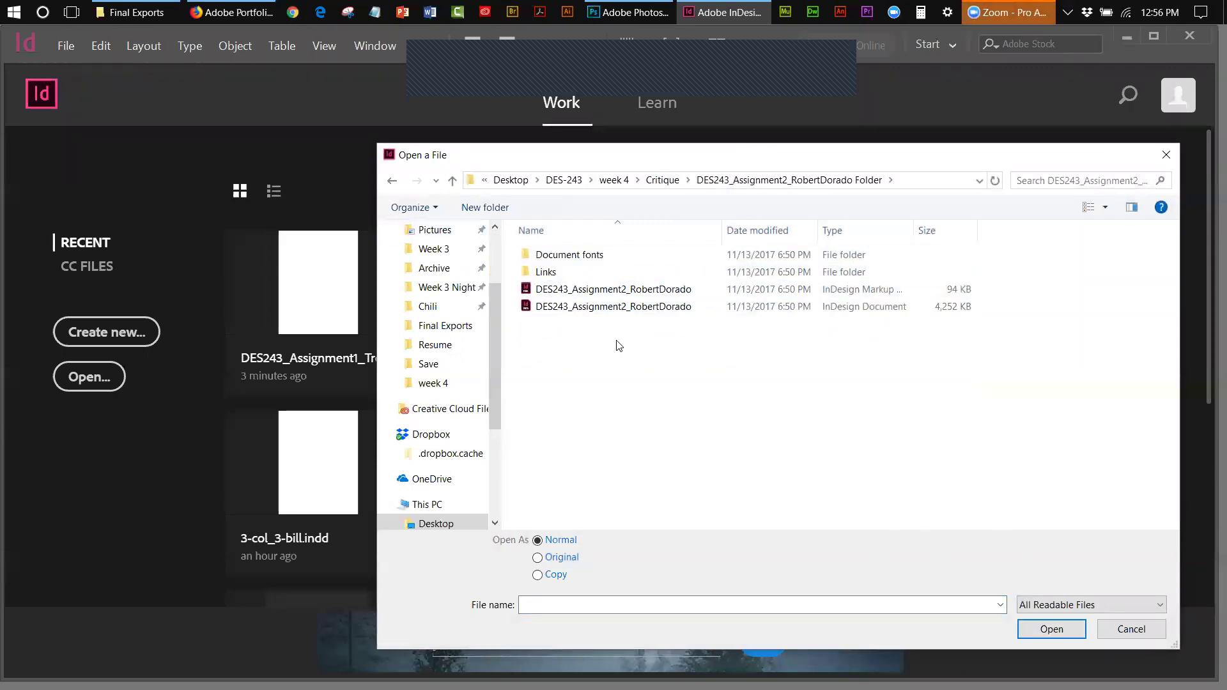
{"action": "double_click", "coordinate": [607, 307]}
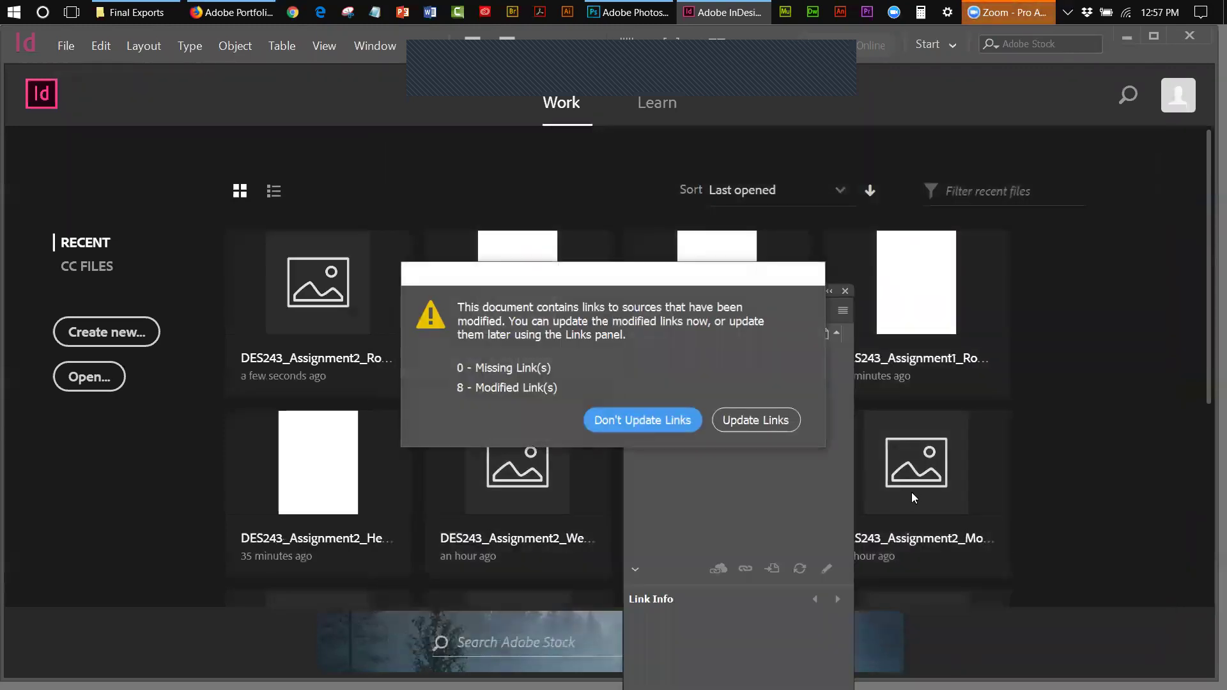
{"action": "left_click", "coordinate": [756, 419]}
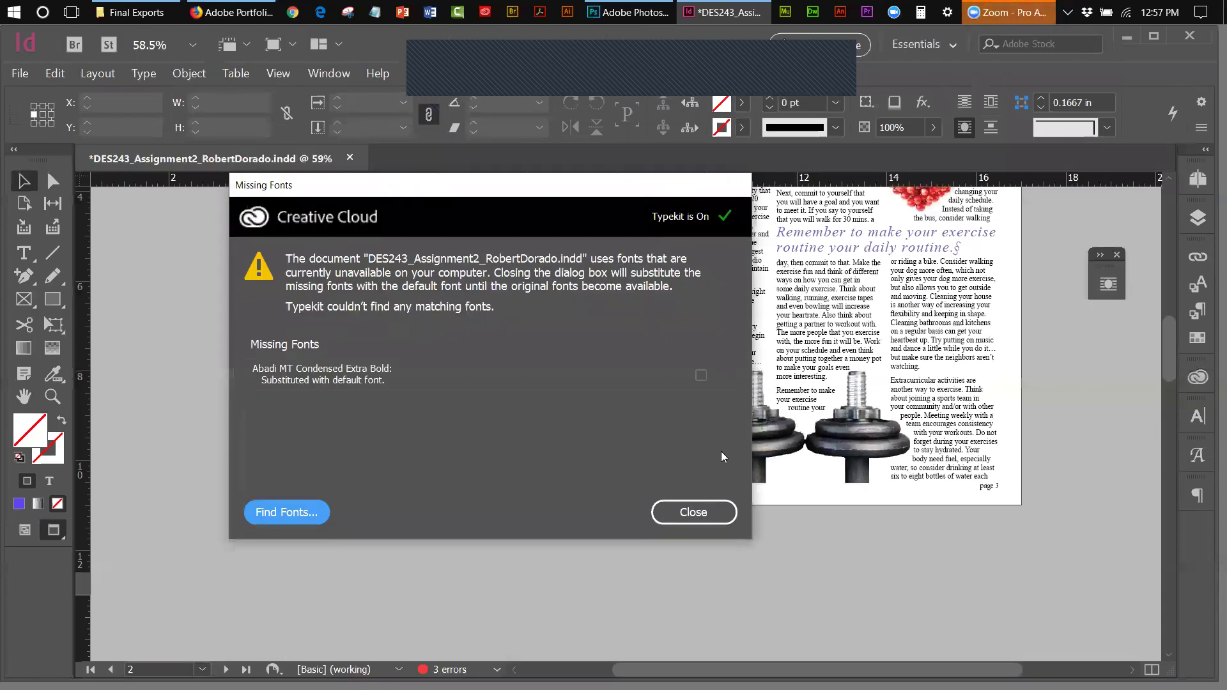
{"action": "left_click", "coordinate": [693, 512]}
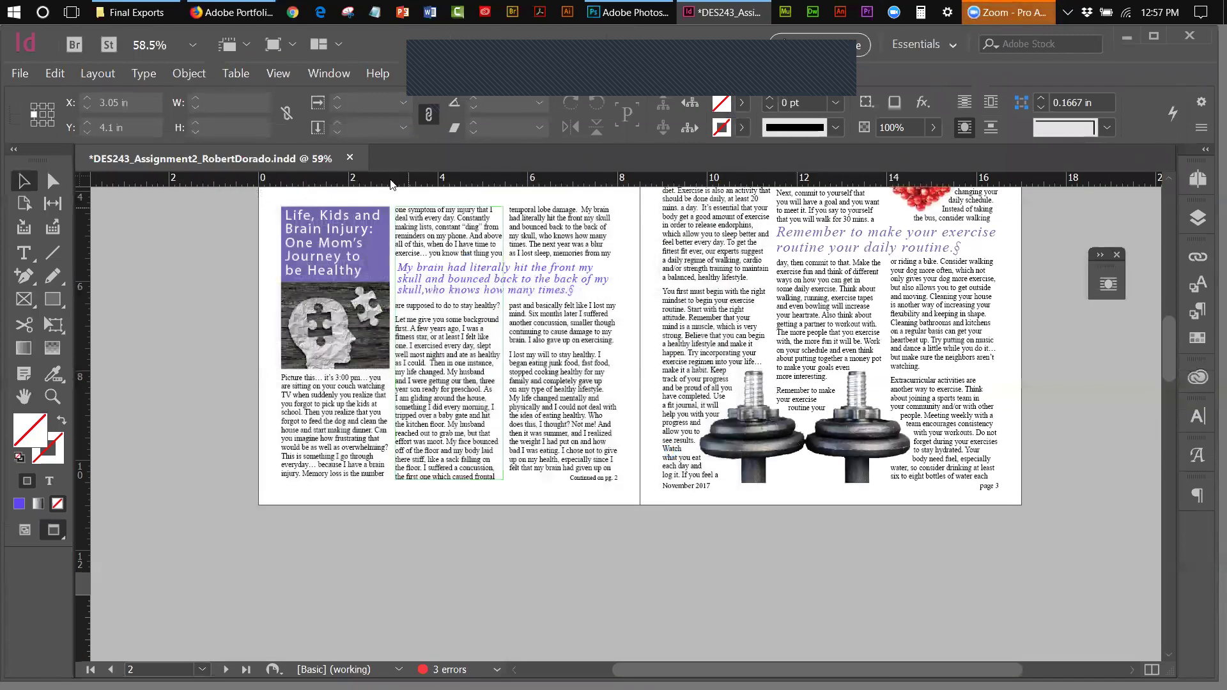
- Close the health magazine document without saving its changes
{"action": "left_click", "coordinate": [348, 157]}
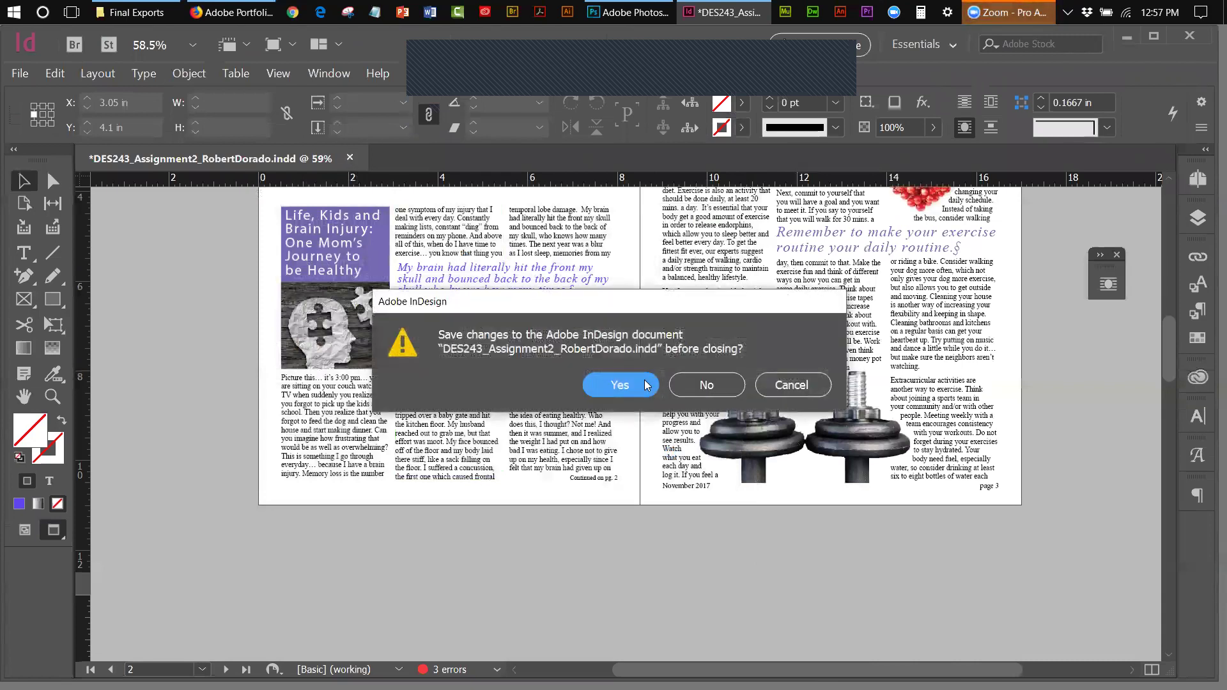
{"action": "left_click", "coordinate": [793, 385]}
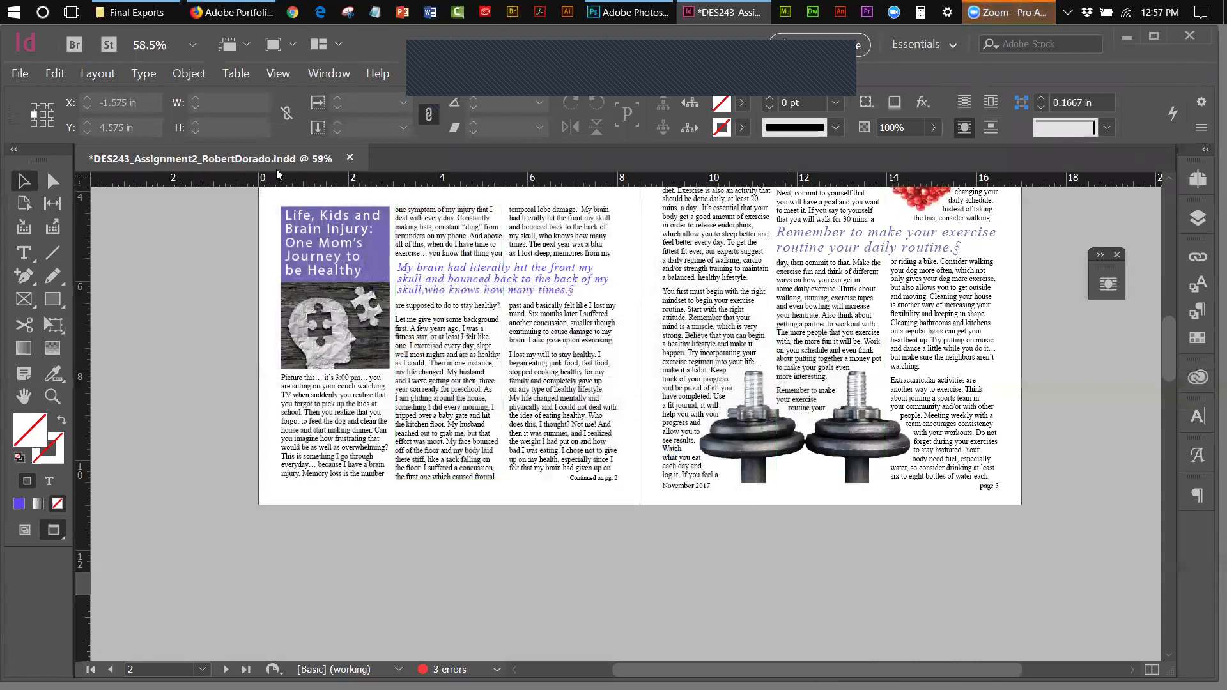
{"action": "left_click", "coordinate": [350, 158]}
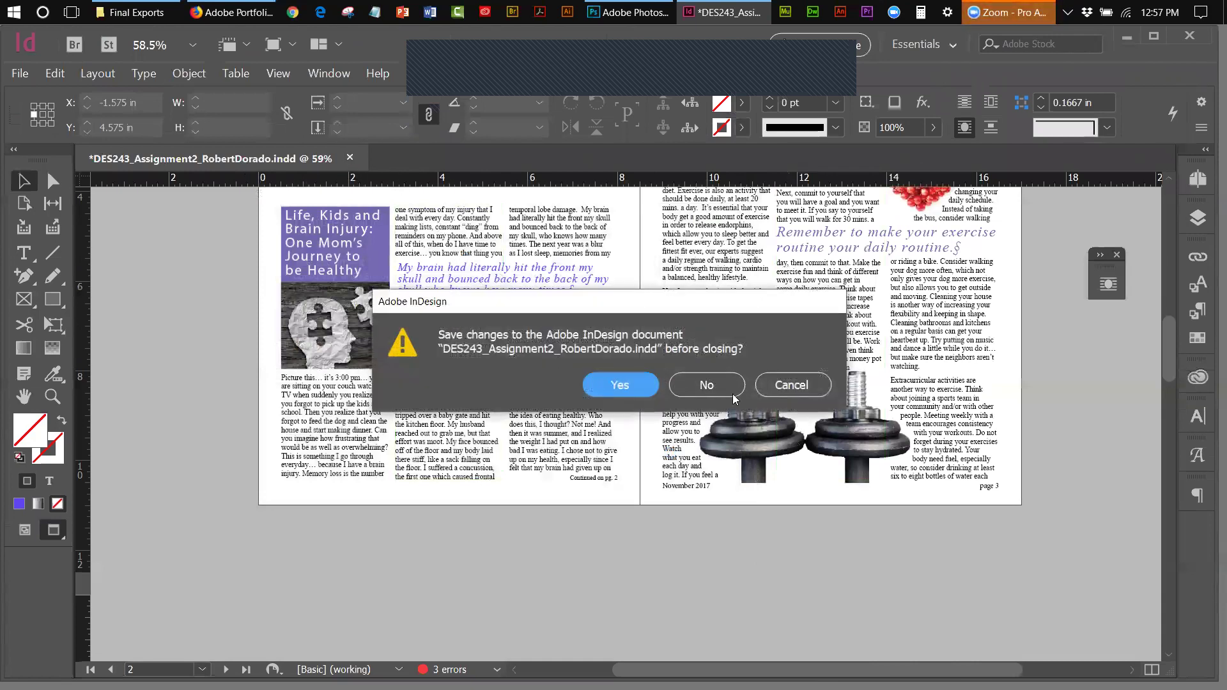
{"action": "left_click", "coordinate": [733, 396]}
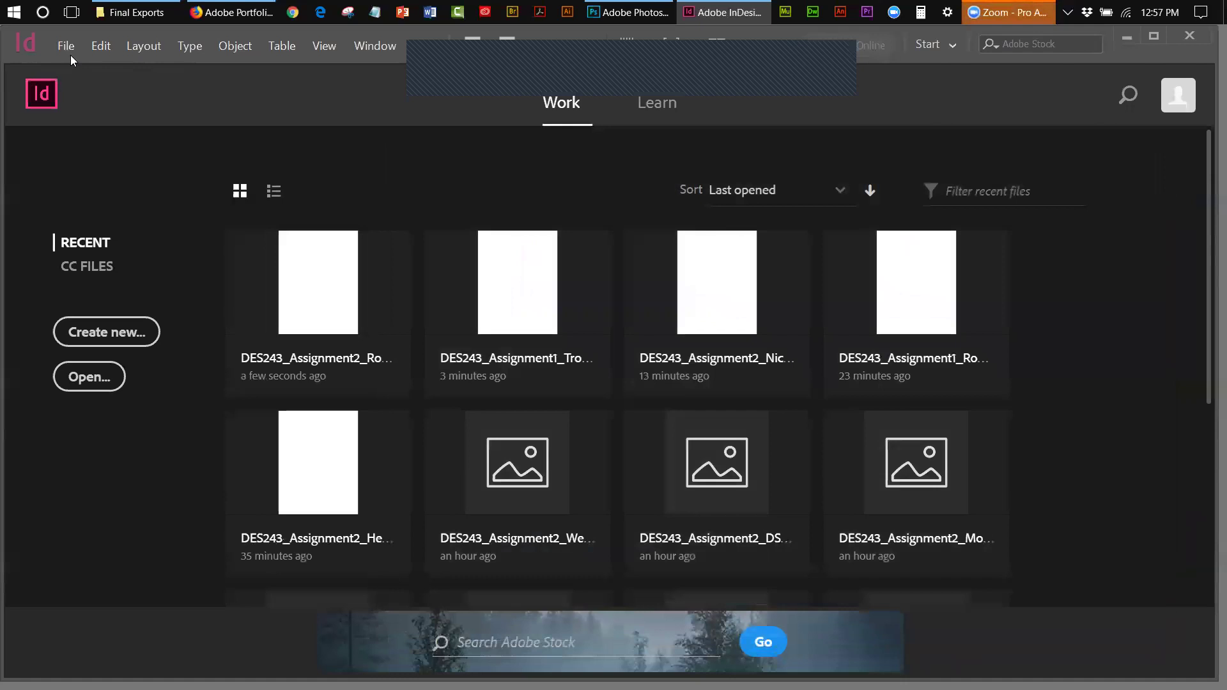
- Open the next student's DES243_Assignment2 InDesign document from the Critique folder, update its modified links and close the missing fonts notice
{"action": "left_click", "coordinate": [64, 46]}
{"action": "left_click", "coordinate": [70, 81]}
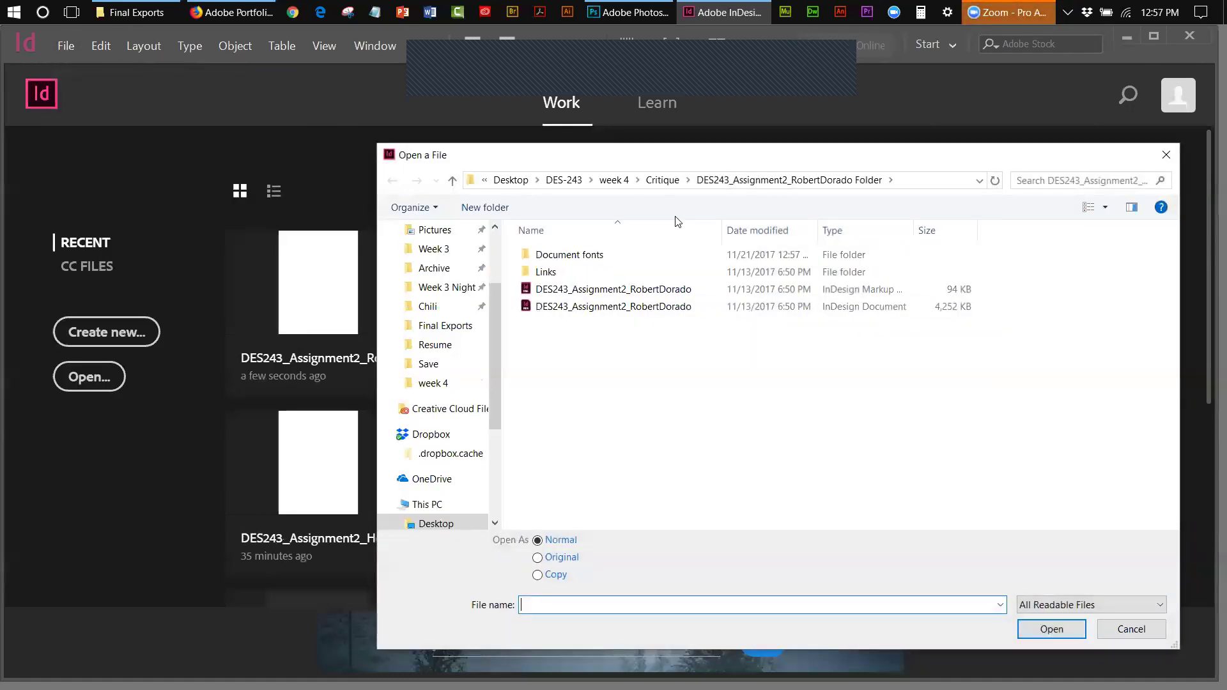
{"action": "left_click", "coordinate": [662, 179]}
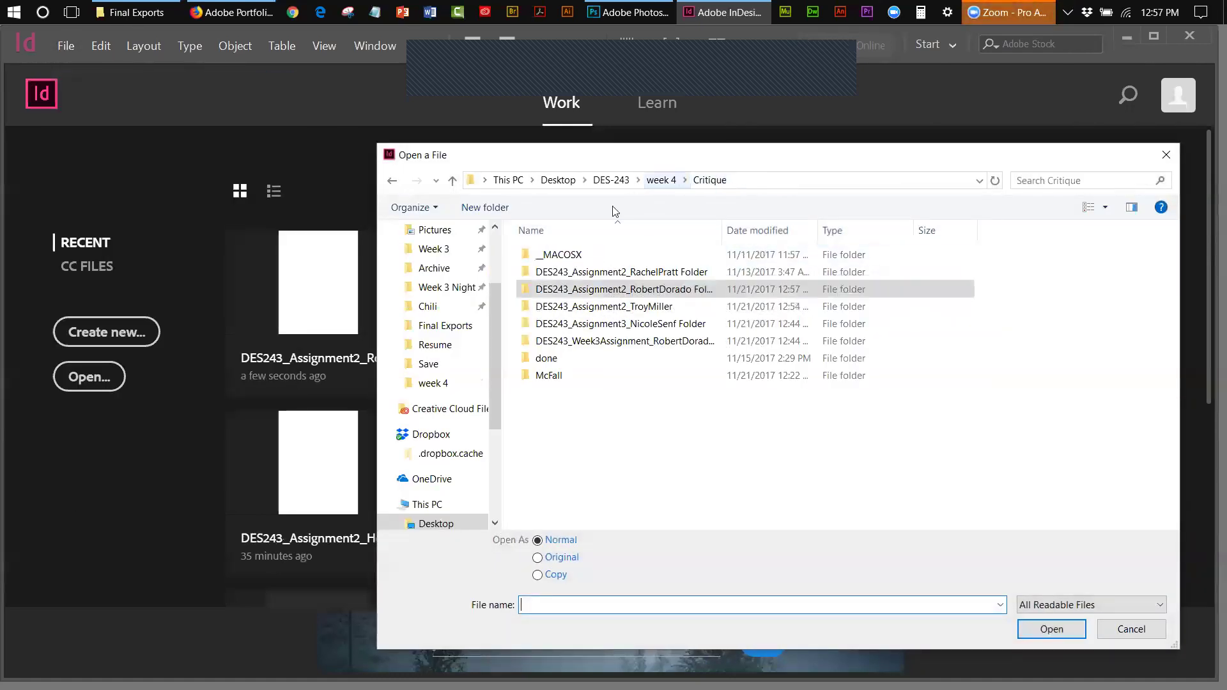
{"action": "double_click", "coordinate": [604, 273]}
{"action": "double_click", "coordinate": [658, 308]}
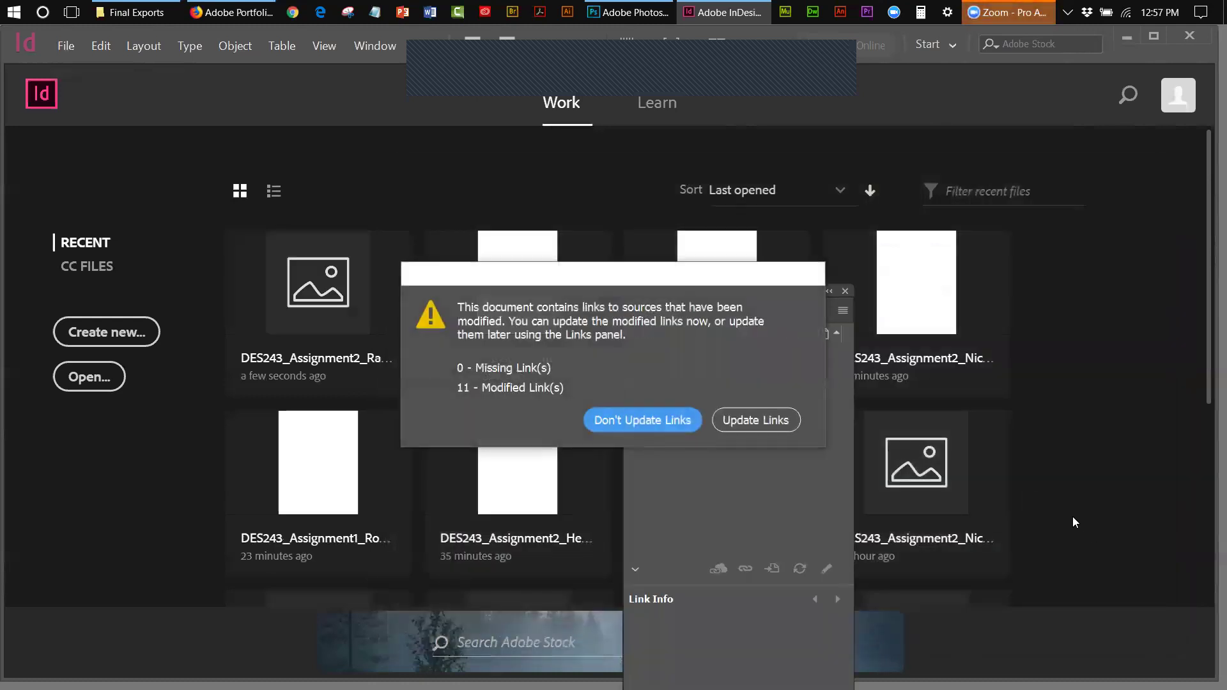
{"action": "left_click", "coordinate": [755, 420]}
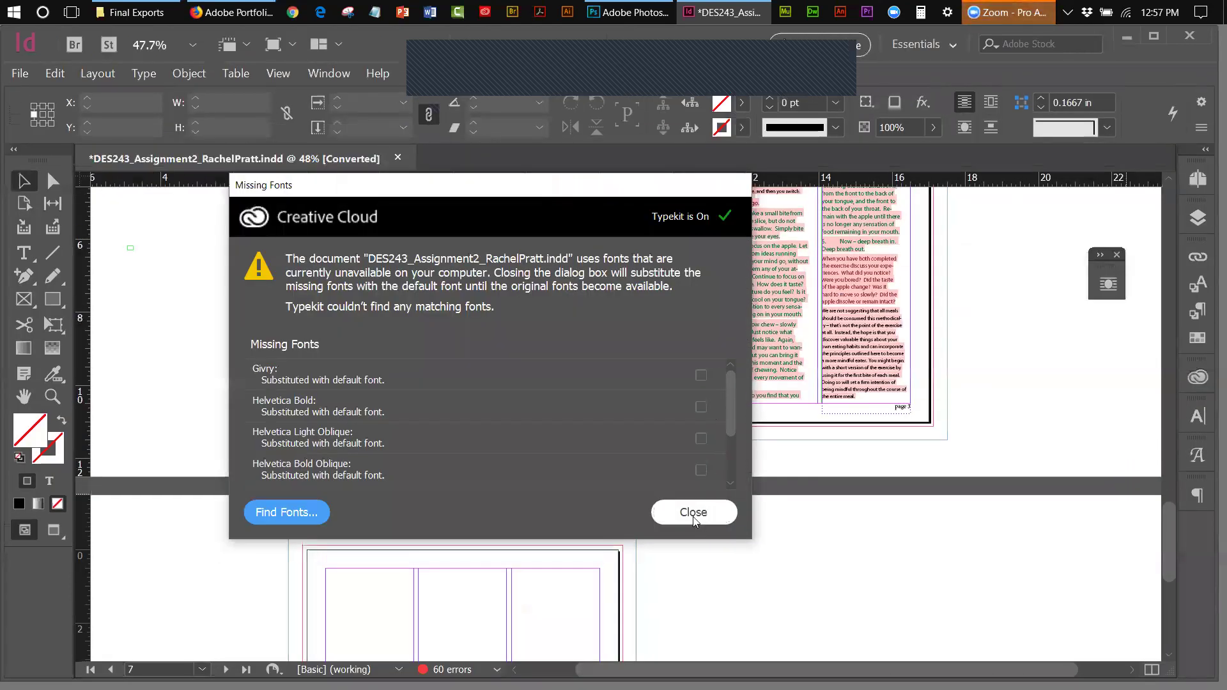
{"action": "left_click", "coordinate": [693, 513]}
- Display the spread on pages 2–3 in the Preview screen mode
{"action": "left_click_drag", "start_coordinate": [1169, 526], "coordinate": [1171, 294]}
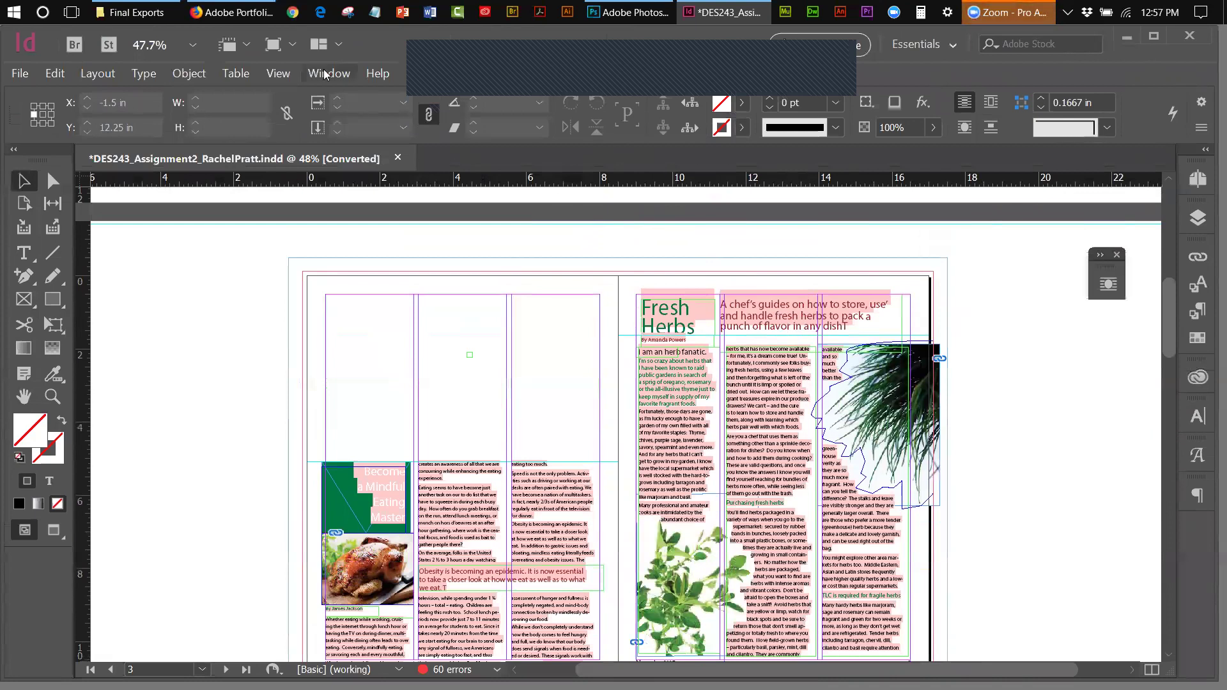
{"action": "left_click", "coordinate": [275, 76]}
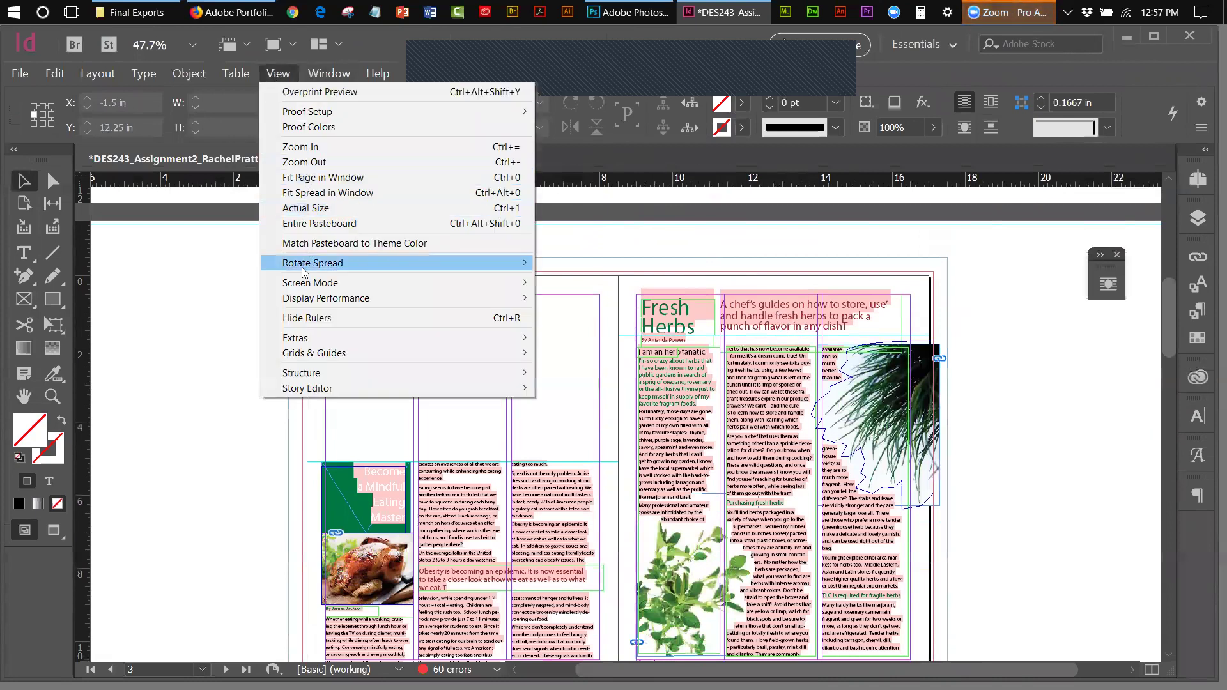
{"action": "mouse_move", "coordinate": [298, 282]}
{"action": "left_click", "coordinate": [570, 298]}
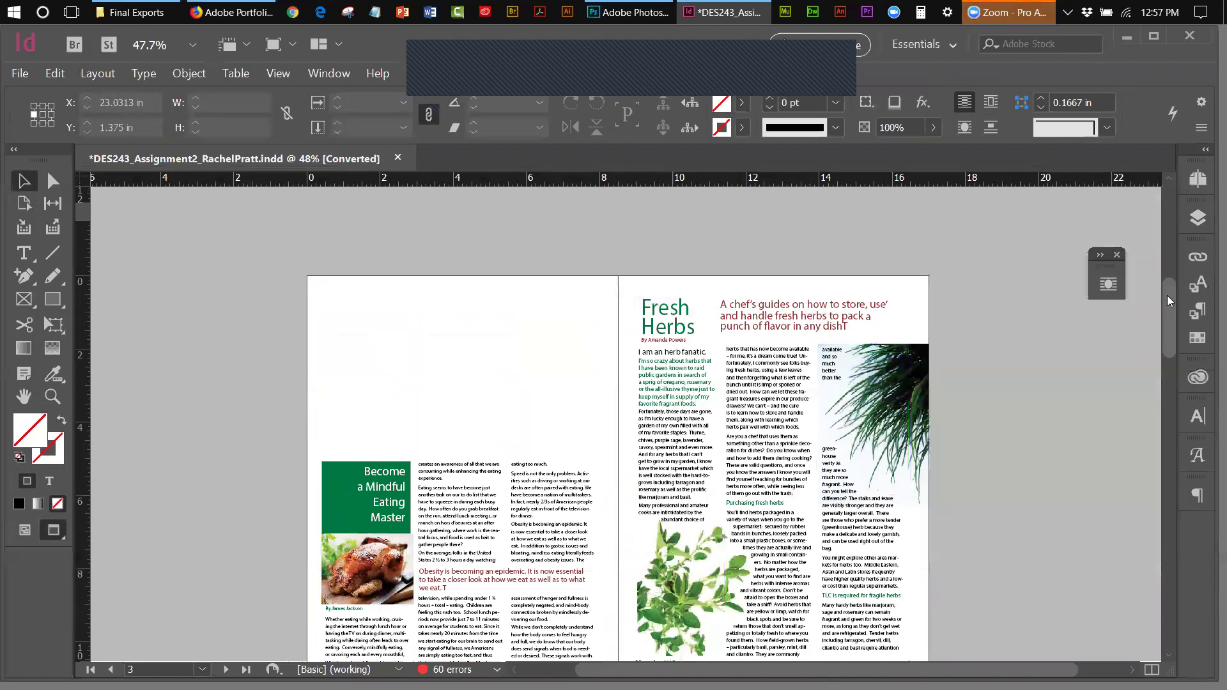
{"action": "left_click_drag", "start_coordinate": [1166, 297], "coordinate": [1169, 305]}
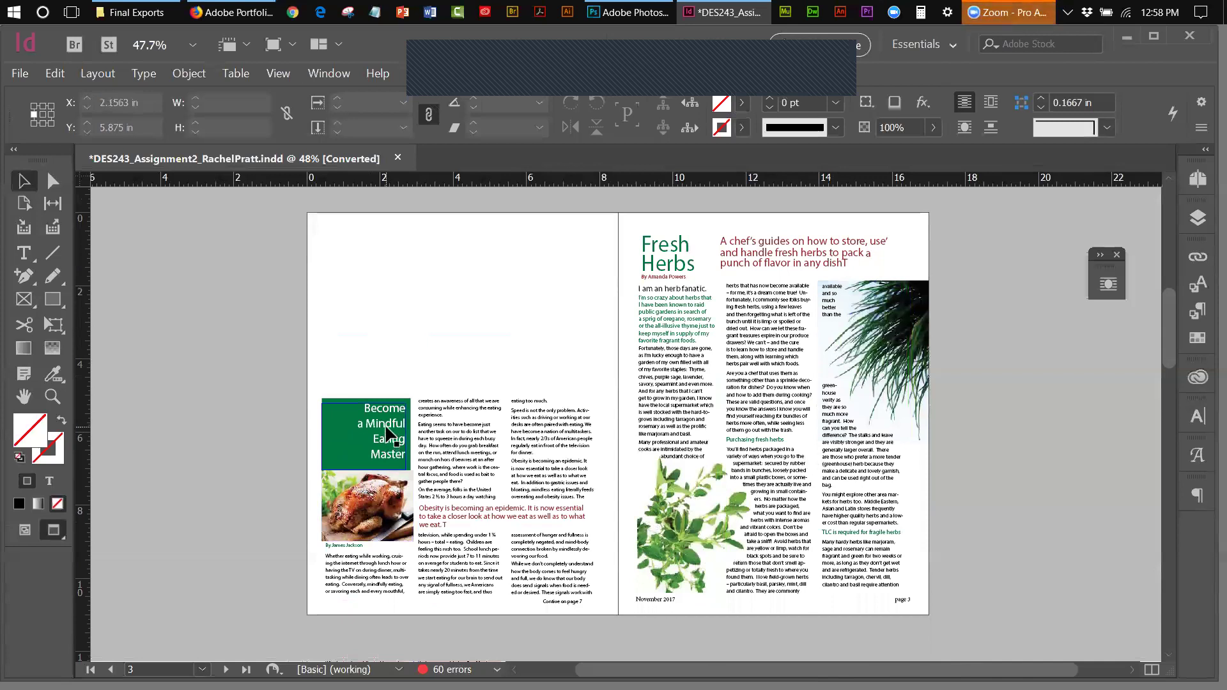
- Nudge the "Become a Mindful Eating Master" headline frame left and slightly down within its green box, to about X 0.26 in, Y 6.17 in
{"action": "left_click", "coordinate": [391, 435]}
{"action": "key", "text": "Left"}
{"action": "key", "text": "Left"}
{"action": "key", "text": "Left"}
{"action": "key", "text": "Left"}
{"action": "key", "text": "Left"}
{"action": "key", "text": "Left"}
{"action": "key", "text": "Left"}
{"action": "key", "text": "Down"}
{"action": "key", "text": "Down"}
{"action": "key", "text": "Down"}
{"action": "key", "text": "Left"}
{"action": "key", "text": "Left"}
{"action": "key", "text": "Left"}
{"action": "key", "text": "Left"}
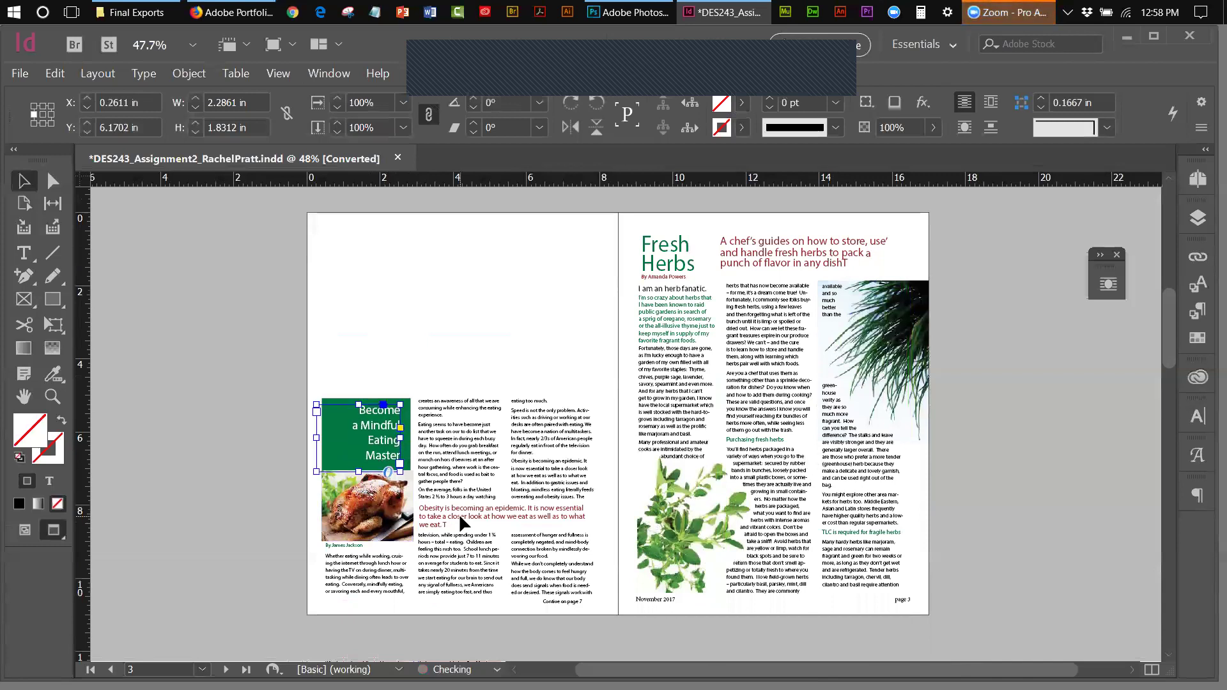
{"action": "left_click", "coordinate": [189, 287]}
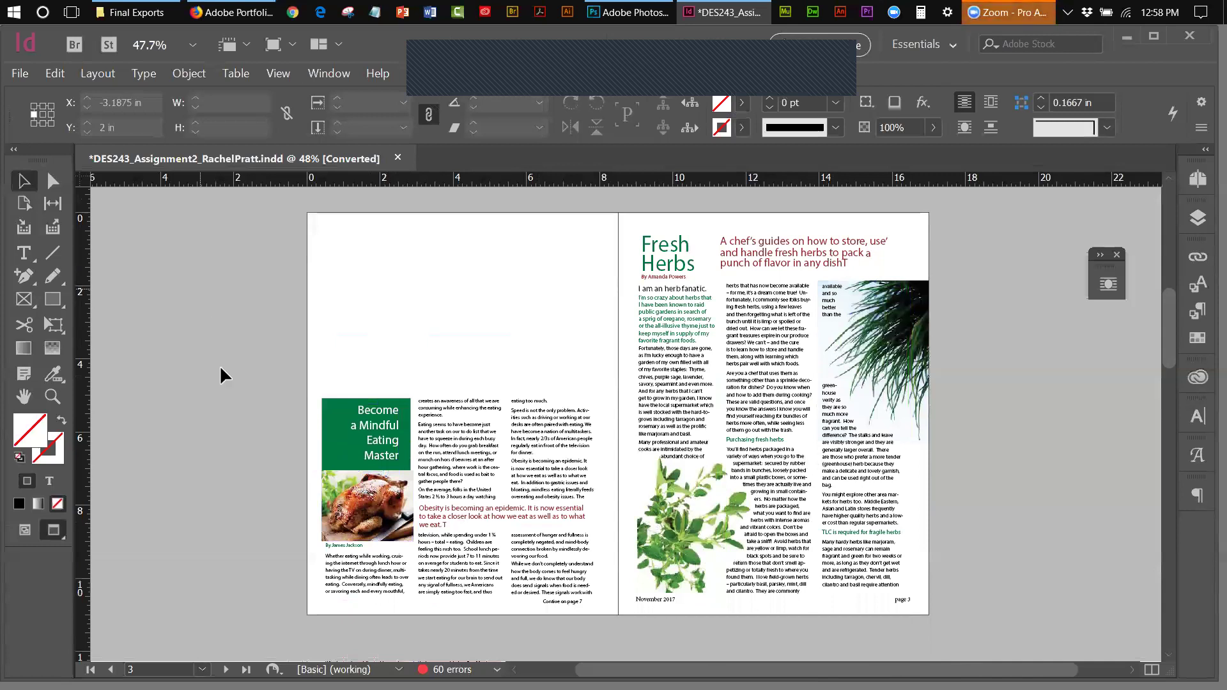
- Narrow the roast chicken photo frame to about 2.43 in wide so its edges match the green headline box above
{"action": "left_click", "coordinate": [412, 502]}
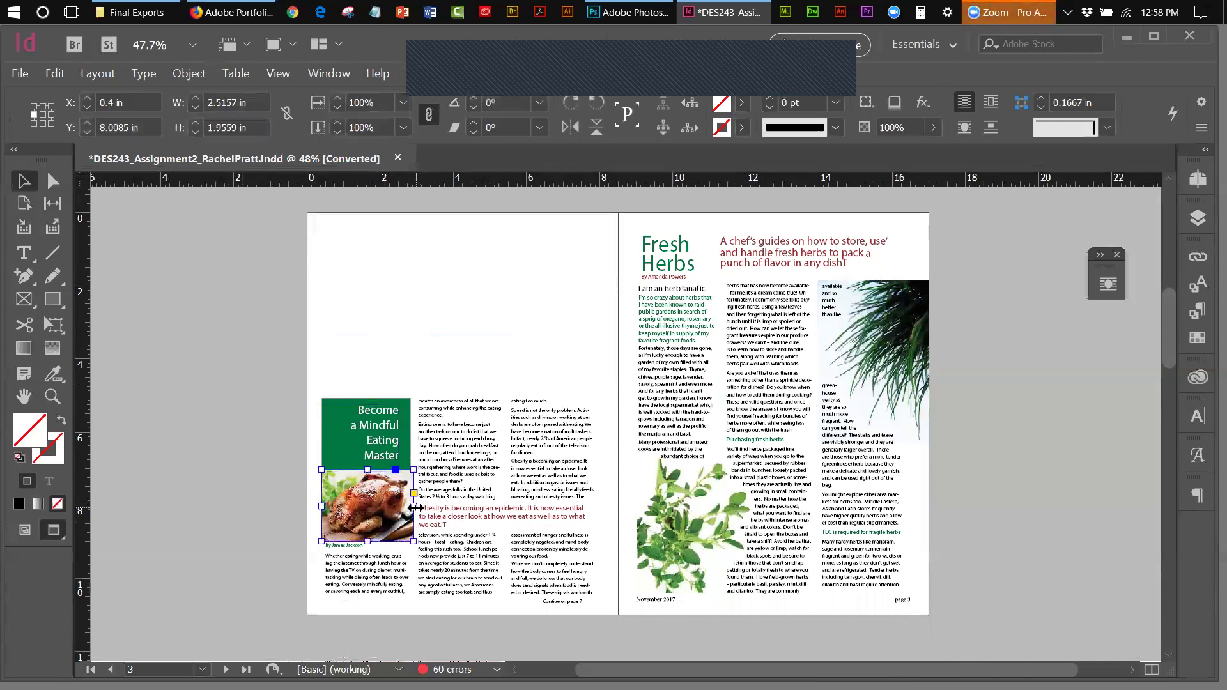
{"action": "left_click_drag", "start_coordinate": [416, 507], "coordinate": [410, 506]}
{"action": "left_click", "coordinate": [231, 378]}
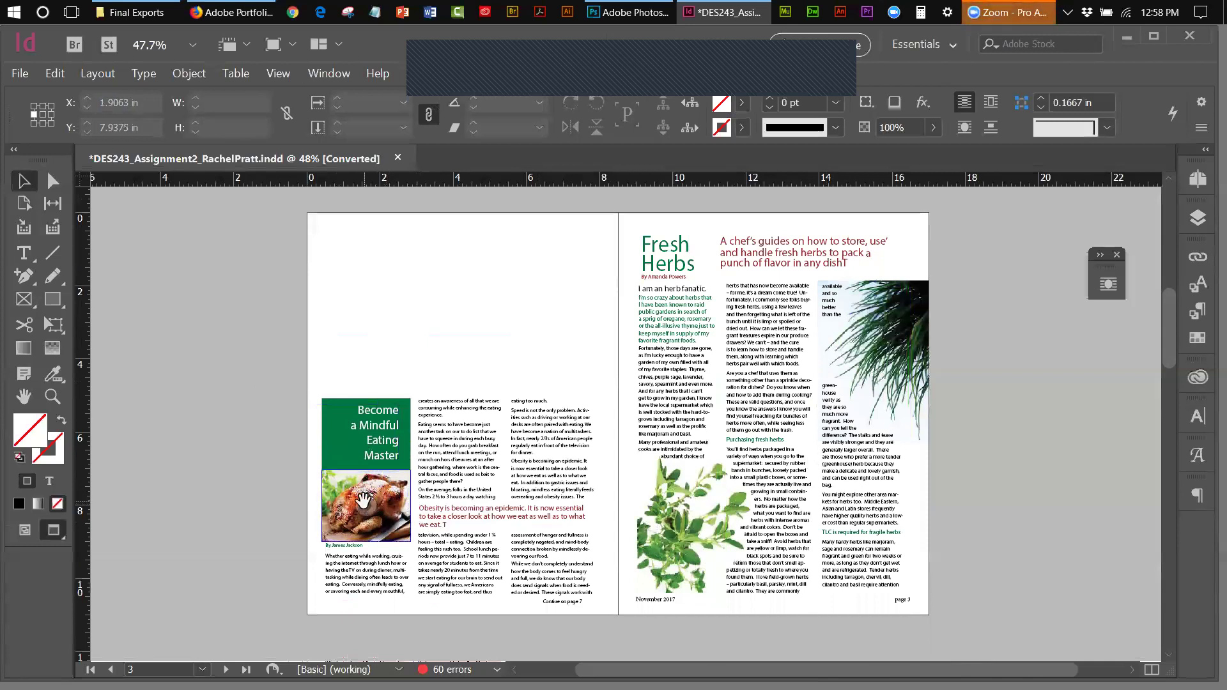
{"action": "left_click", "coordinate": [330, 502]}
{"action": "mouse_move", "coordinate": [324, 505]}
{"action": "left_mouse_down"}
{"action": "mouse_move", "coordinate": [310, 506]}
{"action": "mouse_move", "coordinate": [321, 506]}
{"action": "left_mouse_up"}
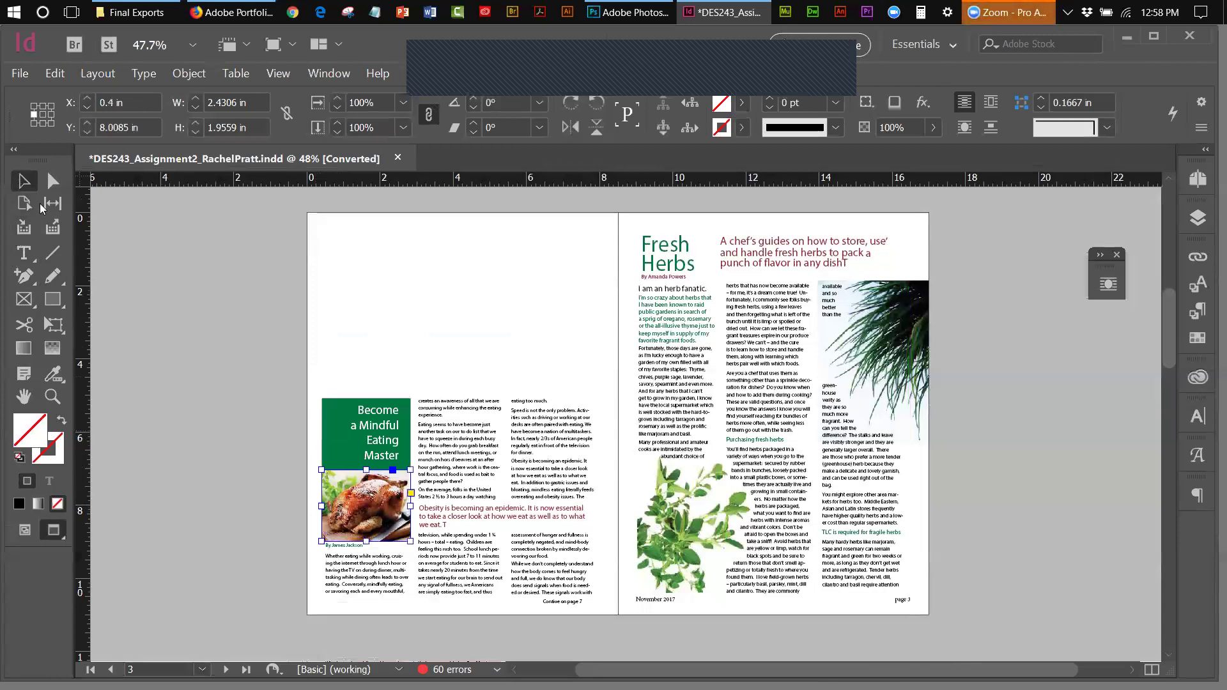
{"action": "key", "text": "b"}
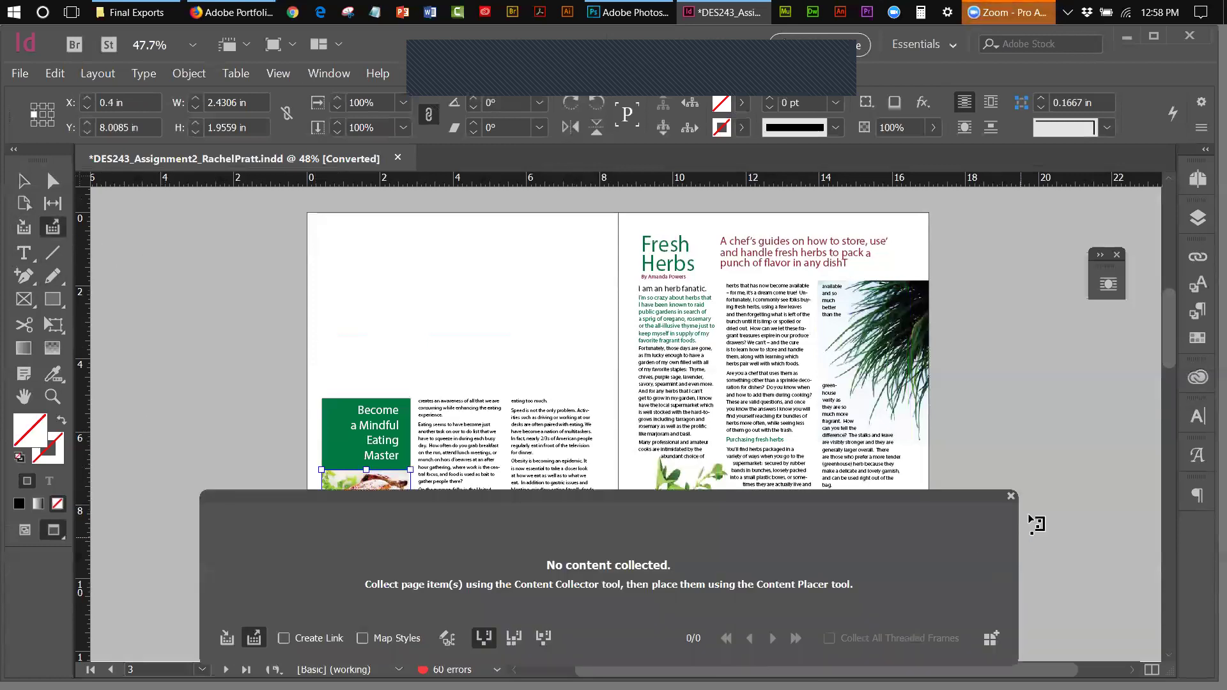
{"action": "left_click", "coordinate": [1011, 497]}
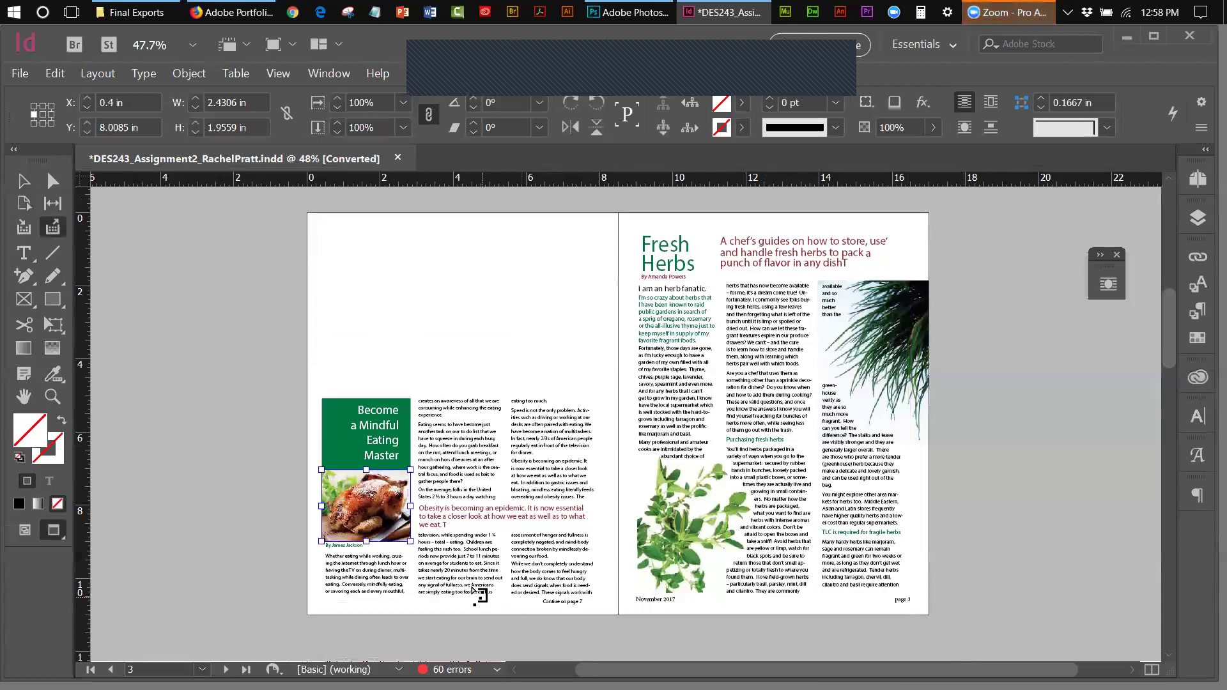
{"action": "left_click", "coordinate": [24, 181]}
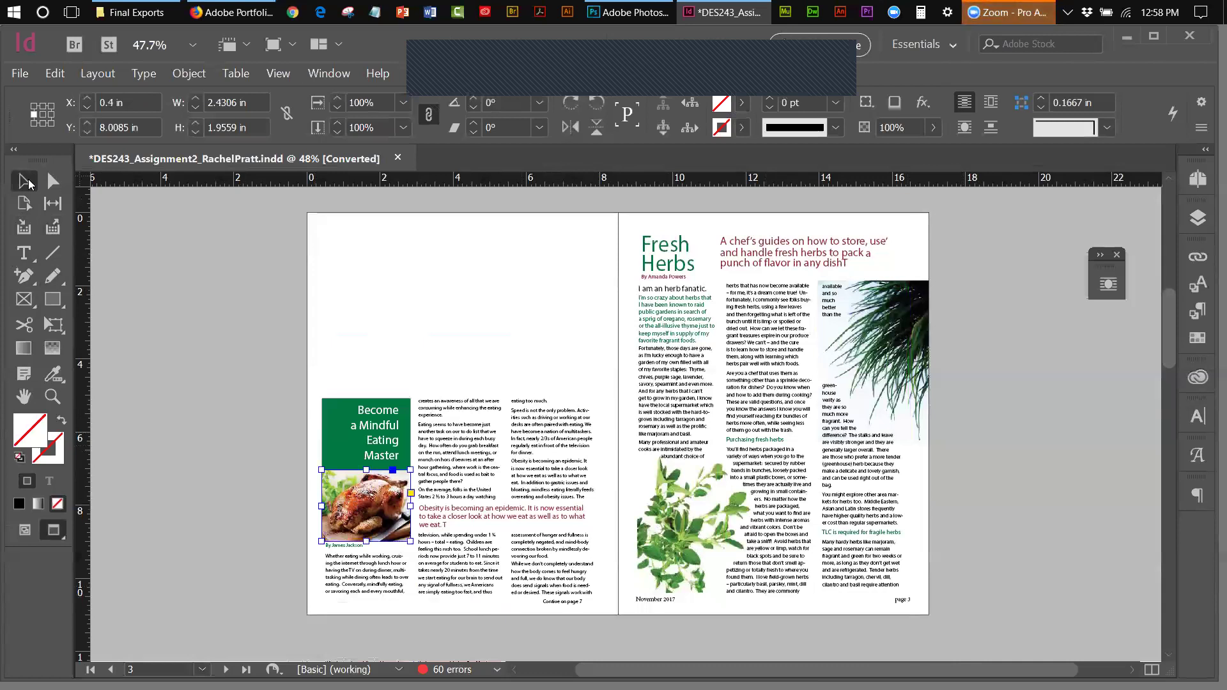
{"action": "left_click", "coordinate": [148, 268]}
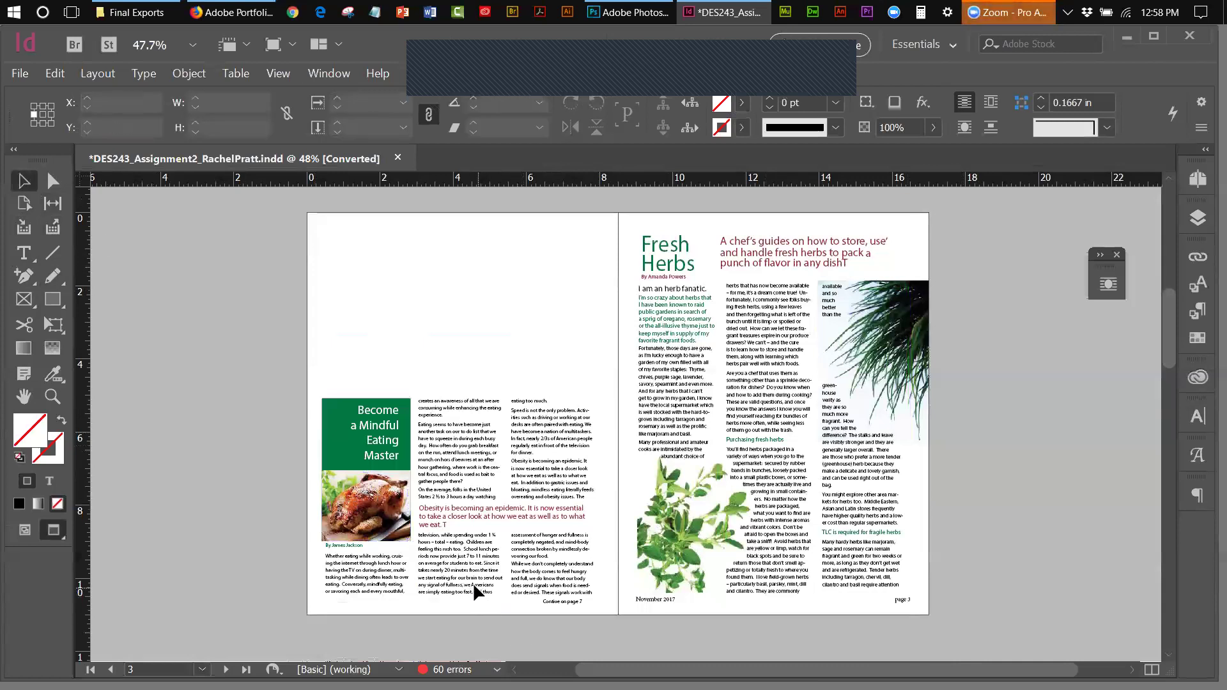
- Unlock the text, guides and background layers
{"action": "left_click", "coordinate": [1198, 218]}
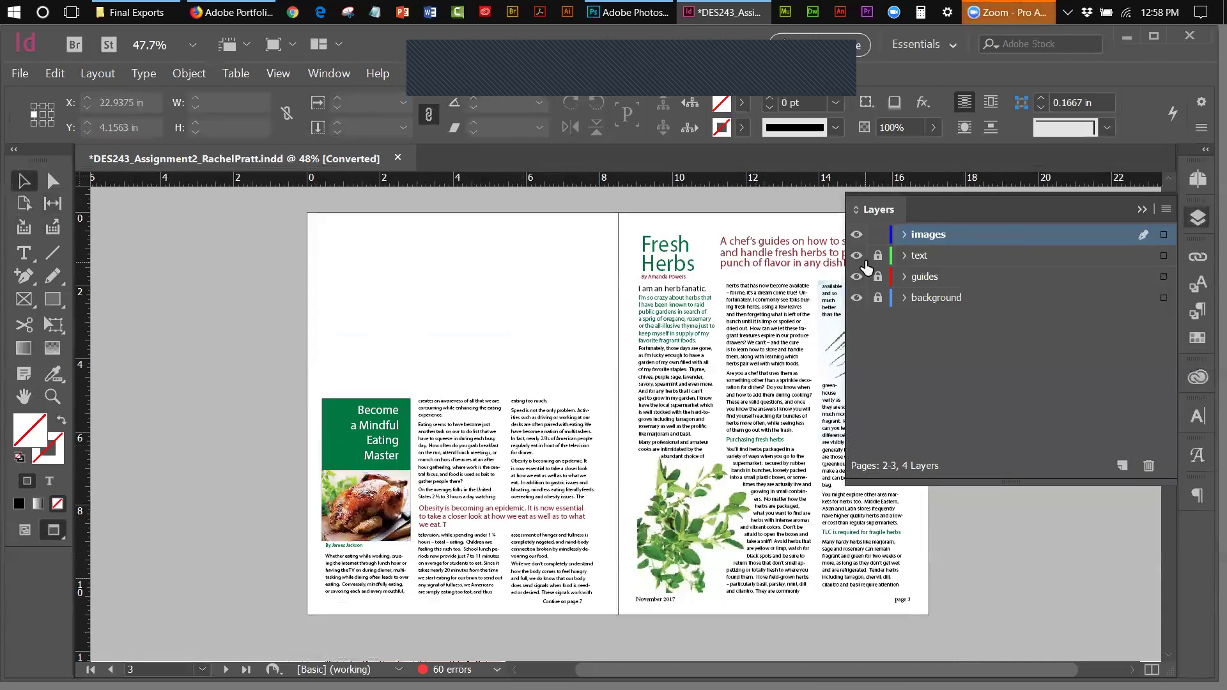
{"action": "left_click_drag", "start_coordinate": [877, 255], "coordinate": [880, 306]}
{"action": "left_click", "coordinate": [542, 409]}
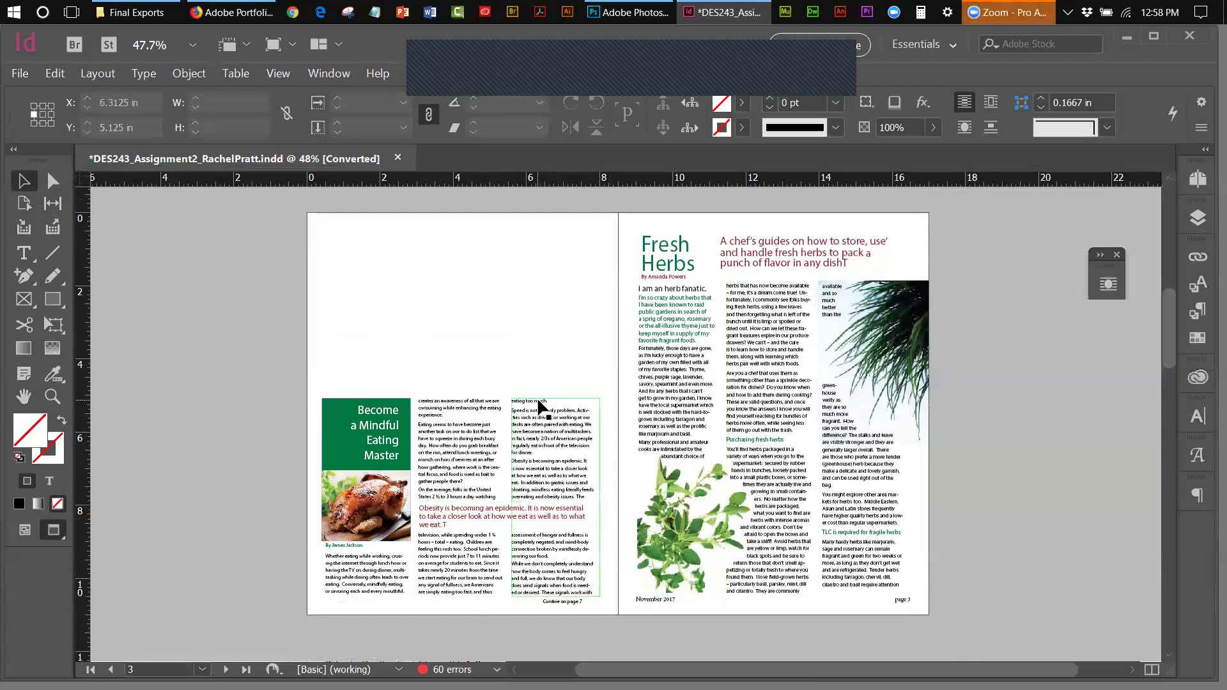
- Adjust the third column's upper edge and lengthen the middle column's text frame to about 5.48 in on page 2
{"action": "left_click", "coordinate": [550, 404]}
{"action": "left_click_drag", "start_coordinate": [555, 399], "coordinate": [557, 398]}
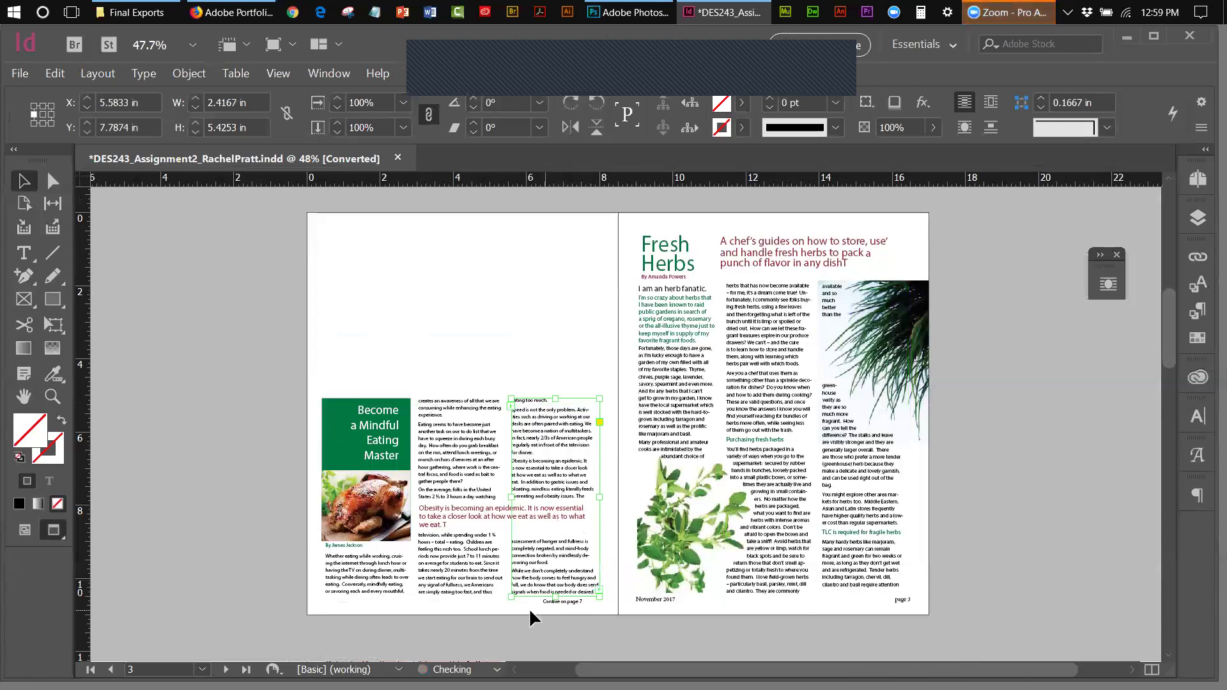
{"action": "left_click", "coordinate": [460, 591]}
{"action": "left_click_drag", "start_coordinate": [461, 598], "coordinate": [462, 606]}
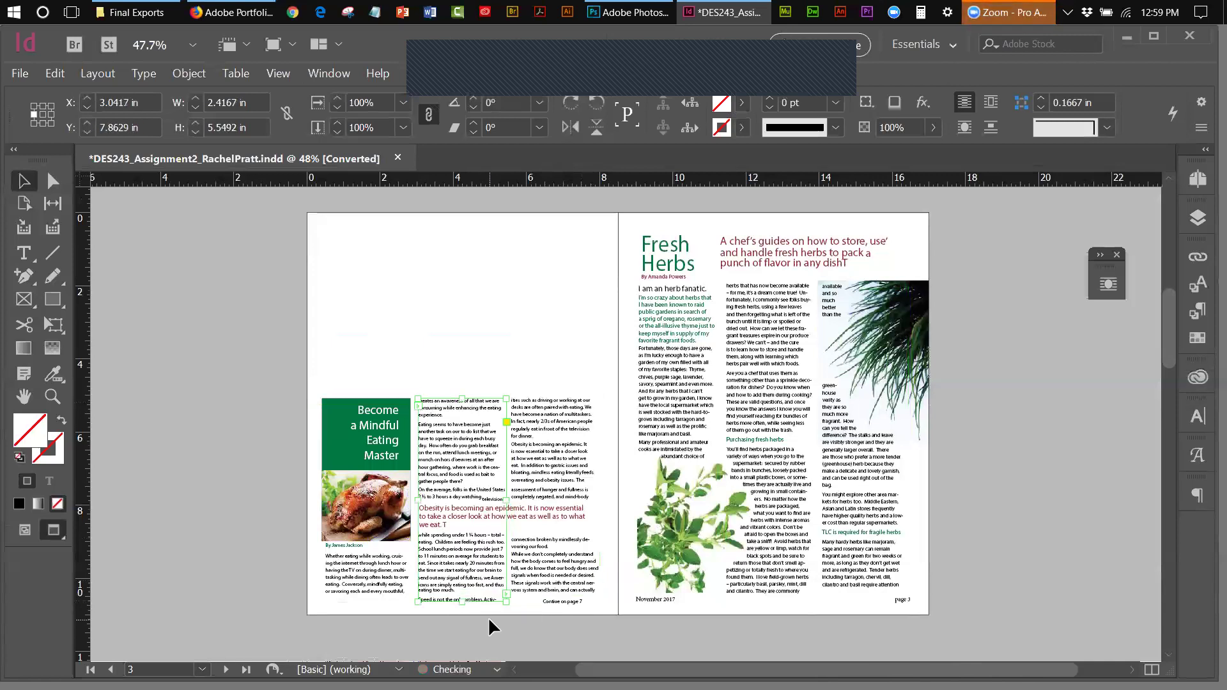
{"action": "left_click_drag", "start_coordinate": [460, 603], "coordinate": [465, 597]}
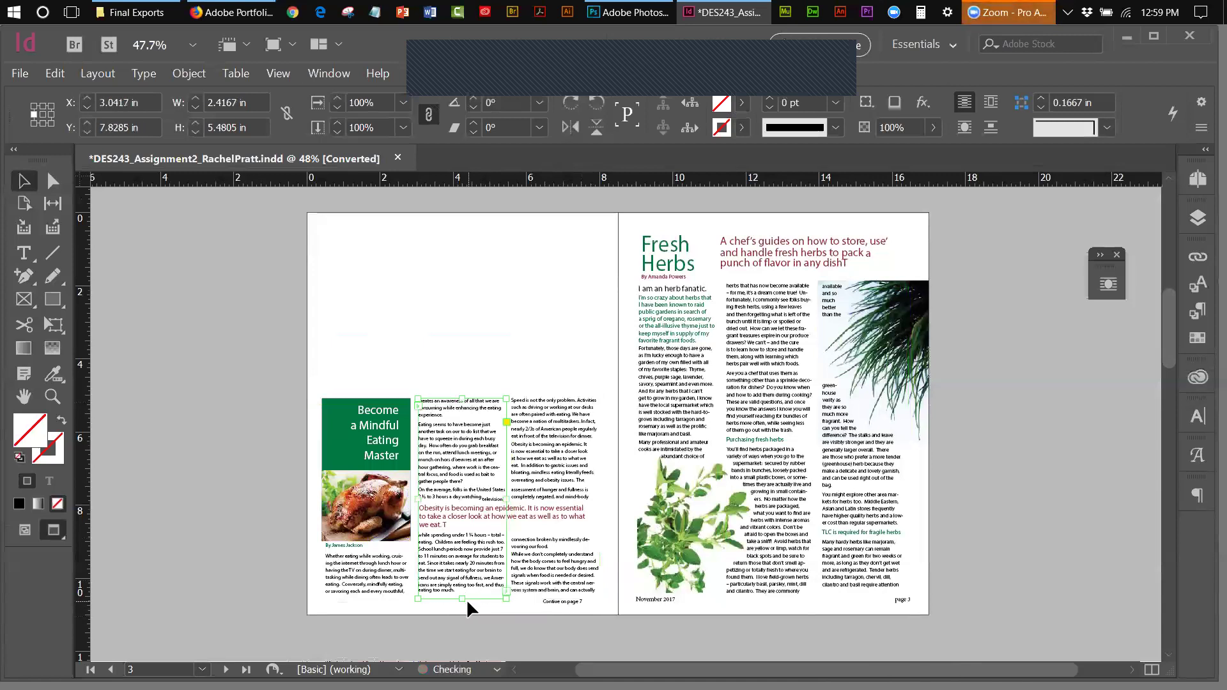
{"action": "left_click", "coordinate": [206, 515]}
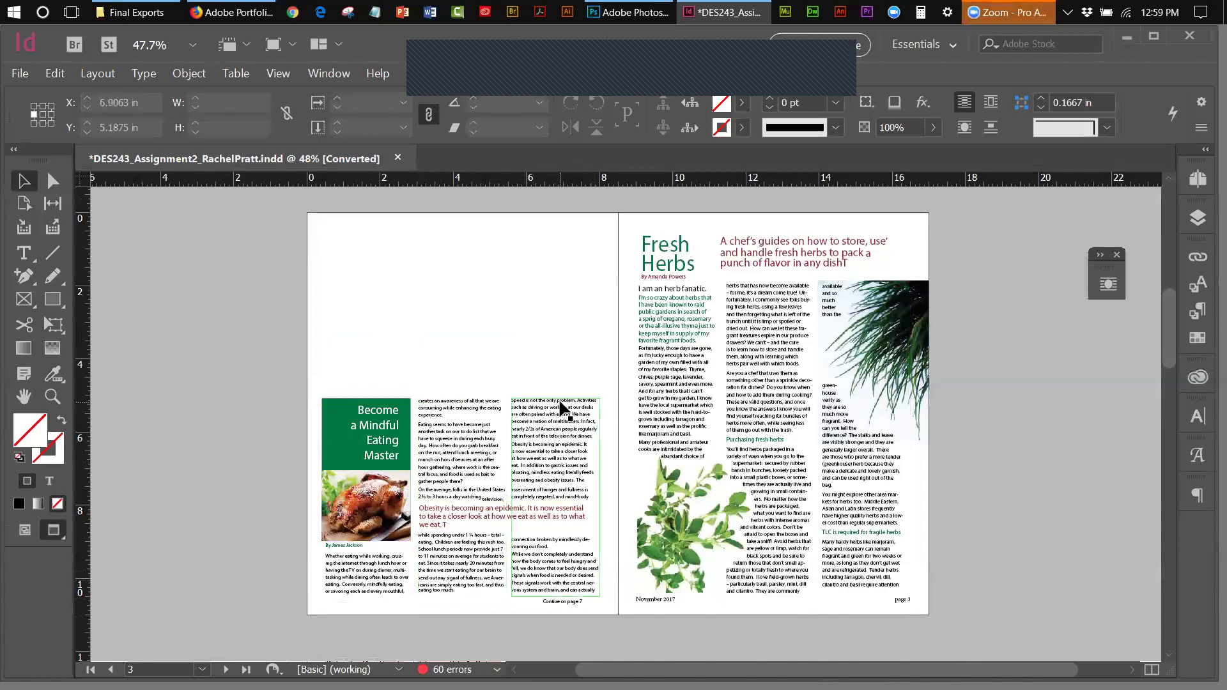
{"action": "left_click", "coordinate": [444, 419]}
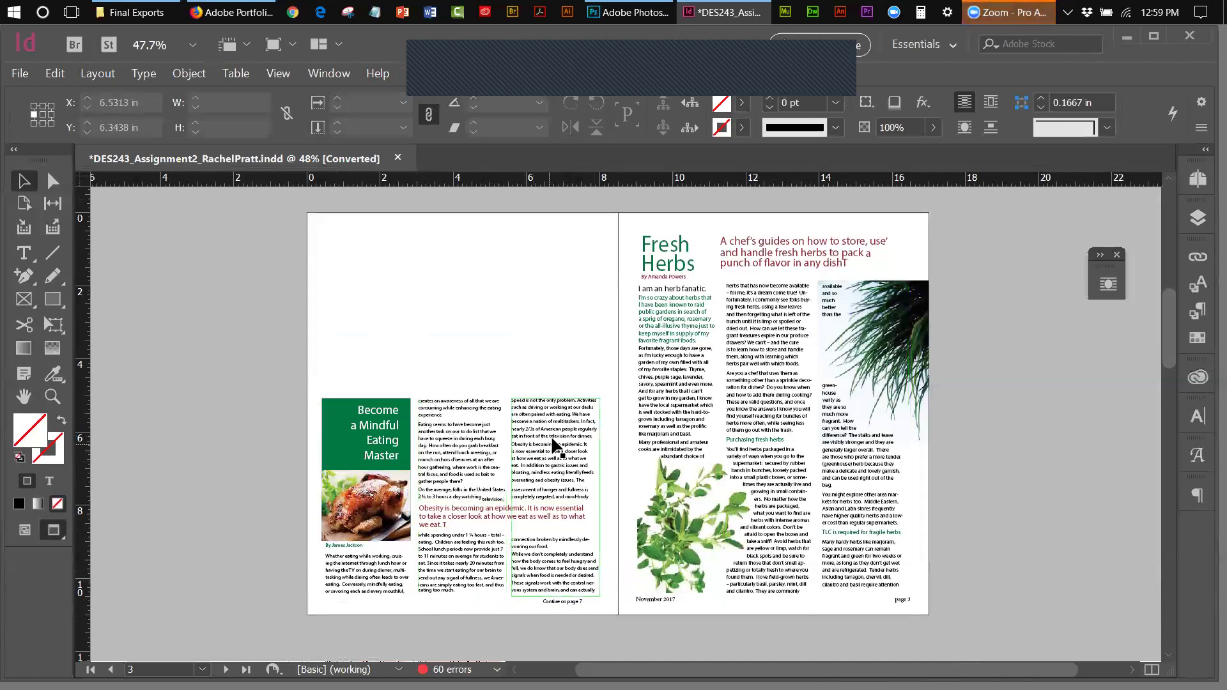
- Align the first column's text frame with the photo above, starting at X 0.4 in and about 2.43 in wide
{"action": "left_click", "coordinate": [348, 573]}
{"action": "left_click", "coordinate": [348, 574]}
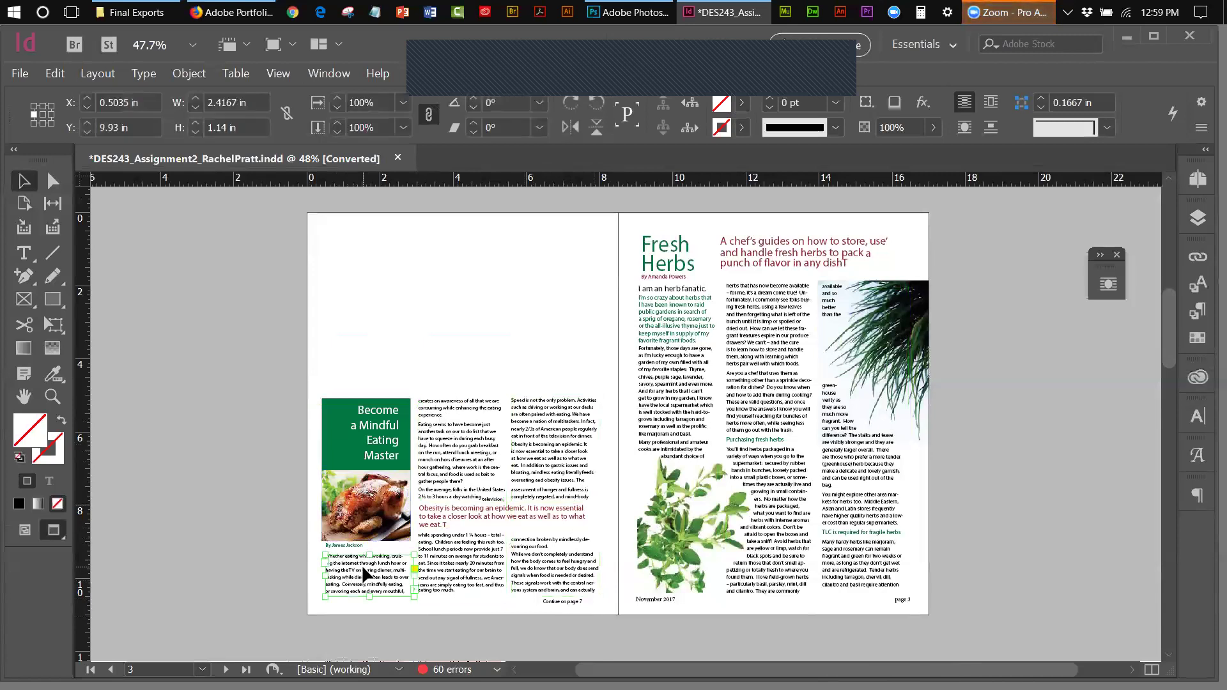
{"action": "left_click_drag", "start_coordinate": [326, 578], "coordinate": [317, 579]}
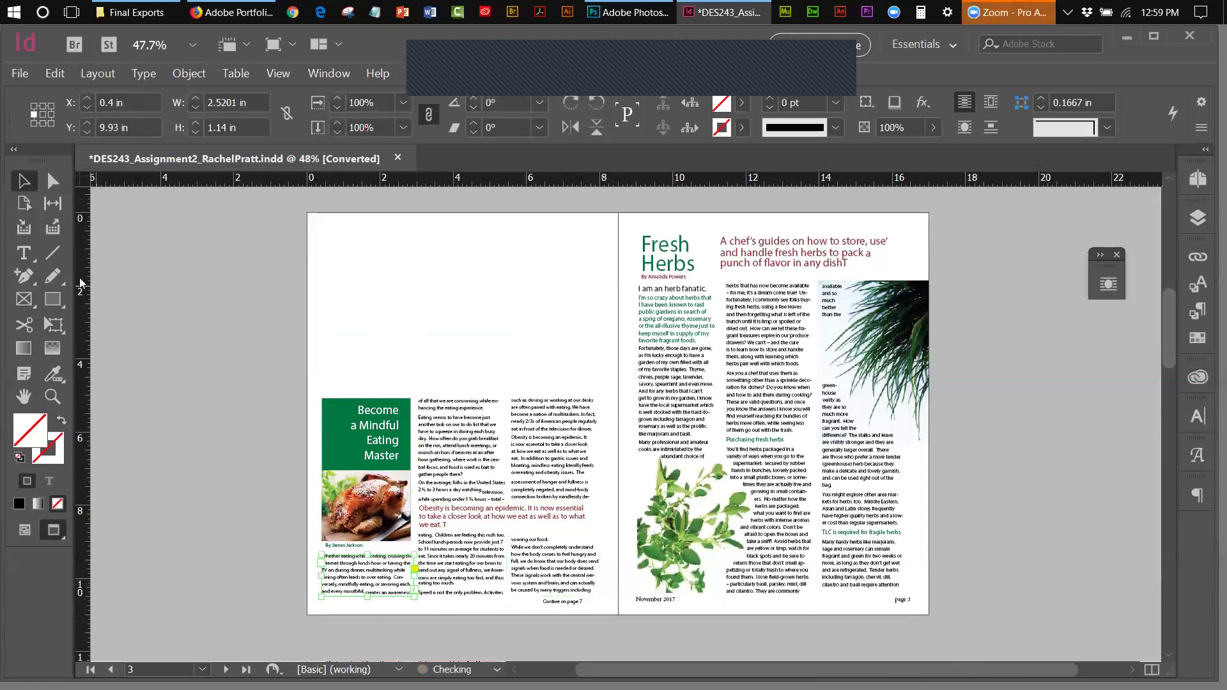
{"action": "left_click", "coordinate": [109, 256]}
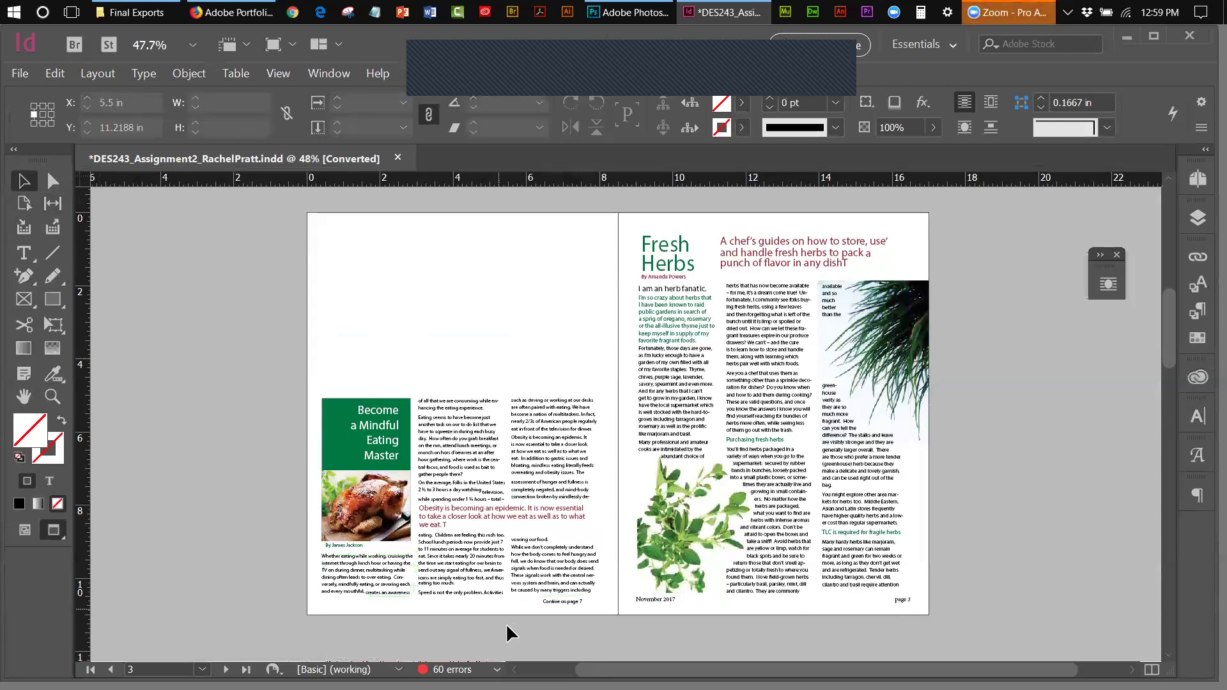
{"action": "left_click", "coordinate": [401, 573]}
{"action": "left_click_drag", "start_coordinate": [414, 569], "coordinate": [412, 575]}
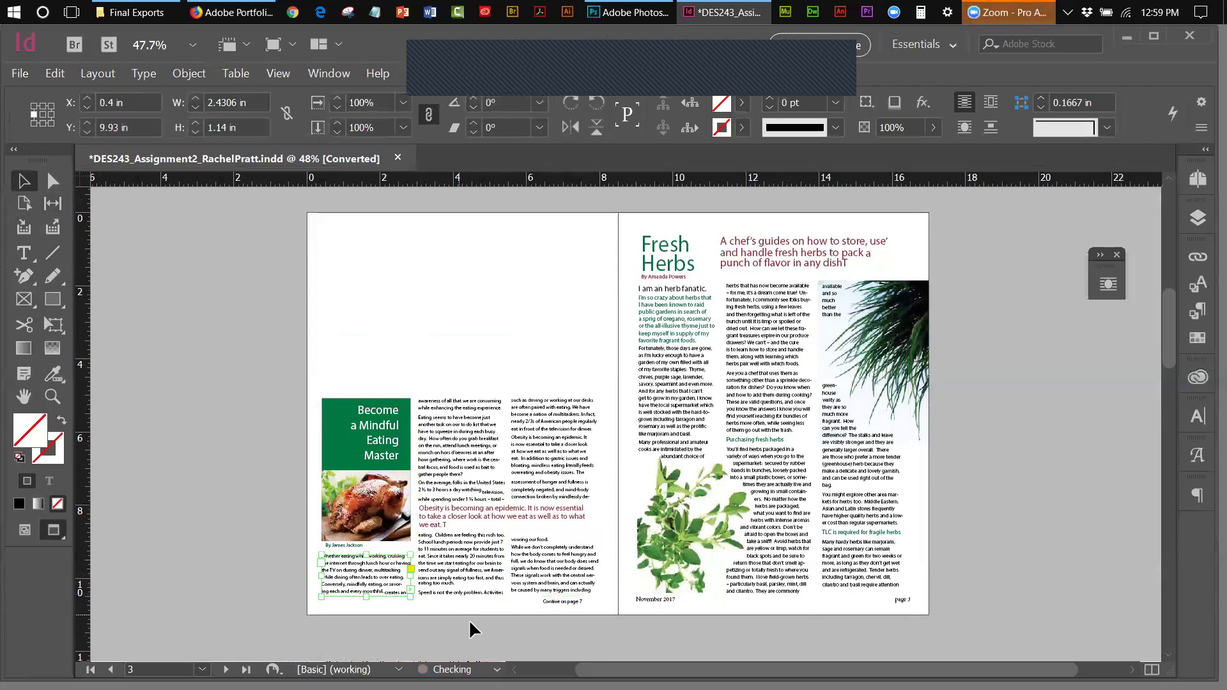
{"action": "left_click", "coordinate": [167, 336]}
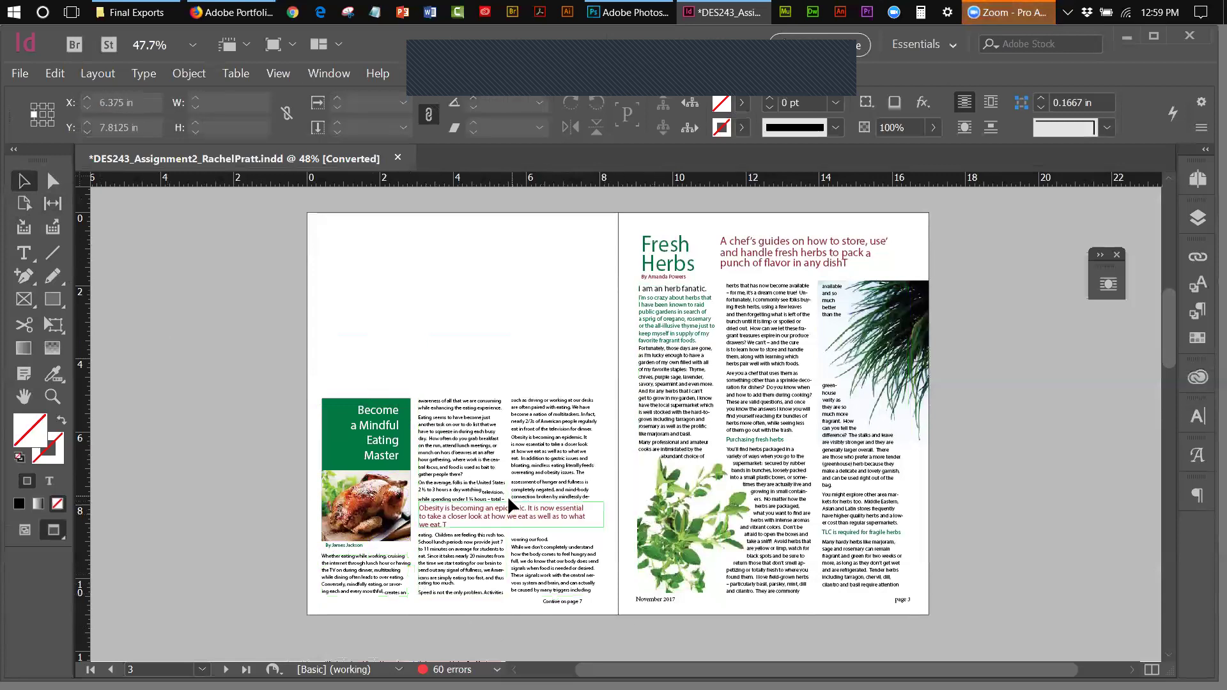
- Try to bring the broken word "devouring" together above the pull quote in the third column
{"action": "double_click", "coordinate": [532, 531]}
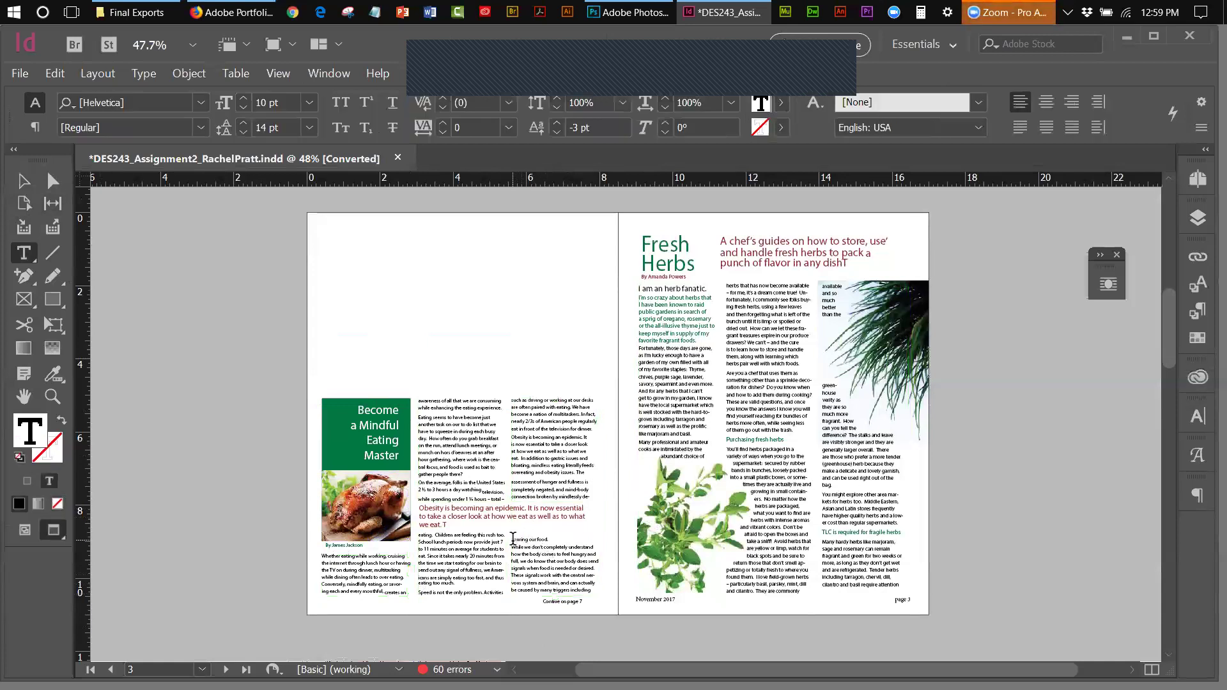
{"action": "left_click", "coordinate": [512, 538]}
{"action": "left_click", "coordinate": [522, 542]}
{"action": "key", "text": "BackSpace"}
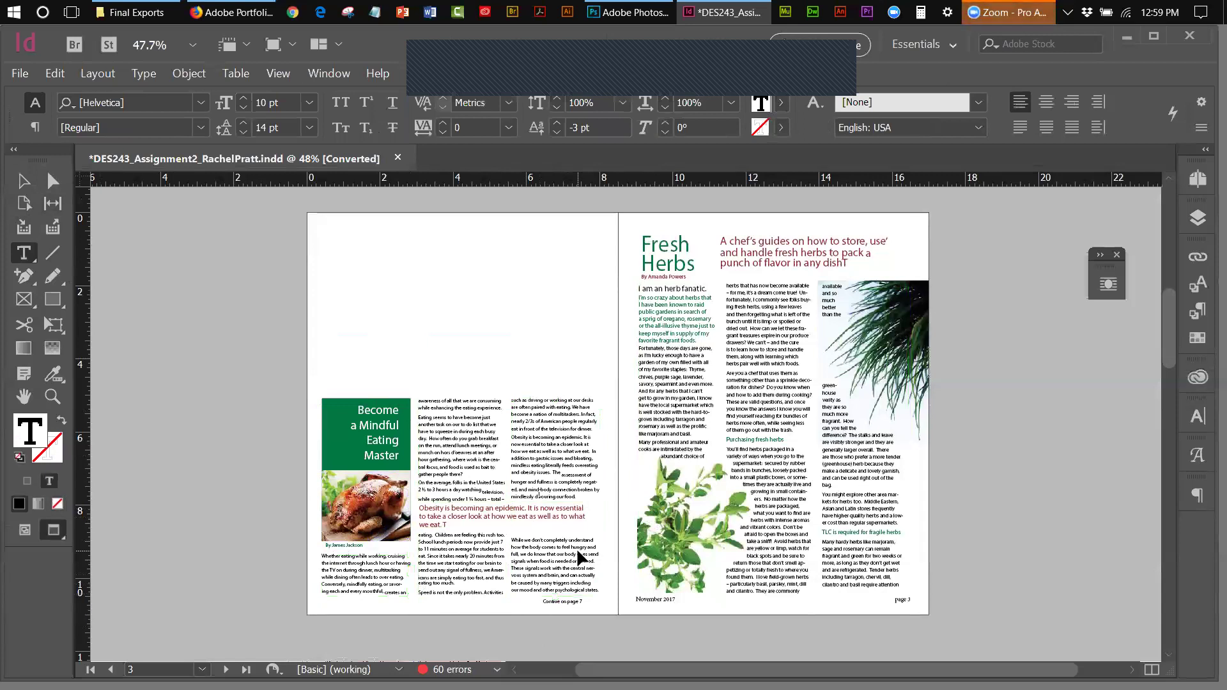
{"action": "type", "text": "ev"}
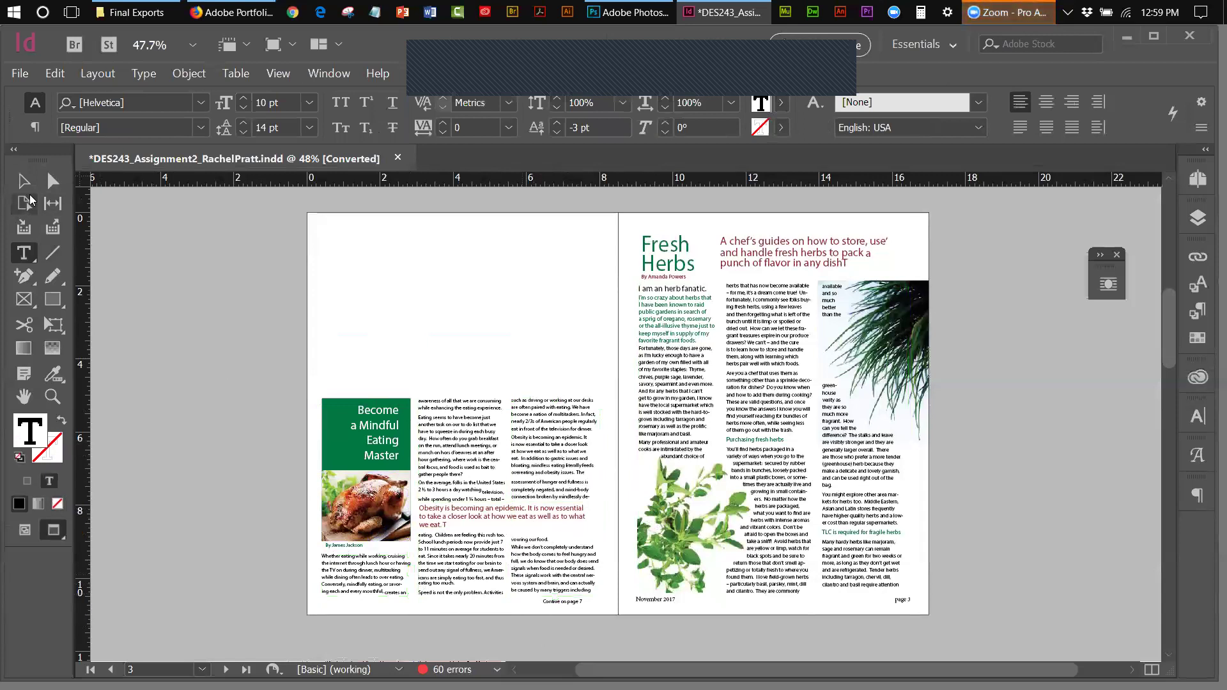
- Nudge the red pull quote on page 2 down to Y 8.3895 in so the third column's text reflows above it
{"action": "left_click", "coordinate": [52, 396]}
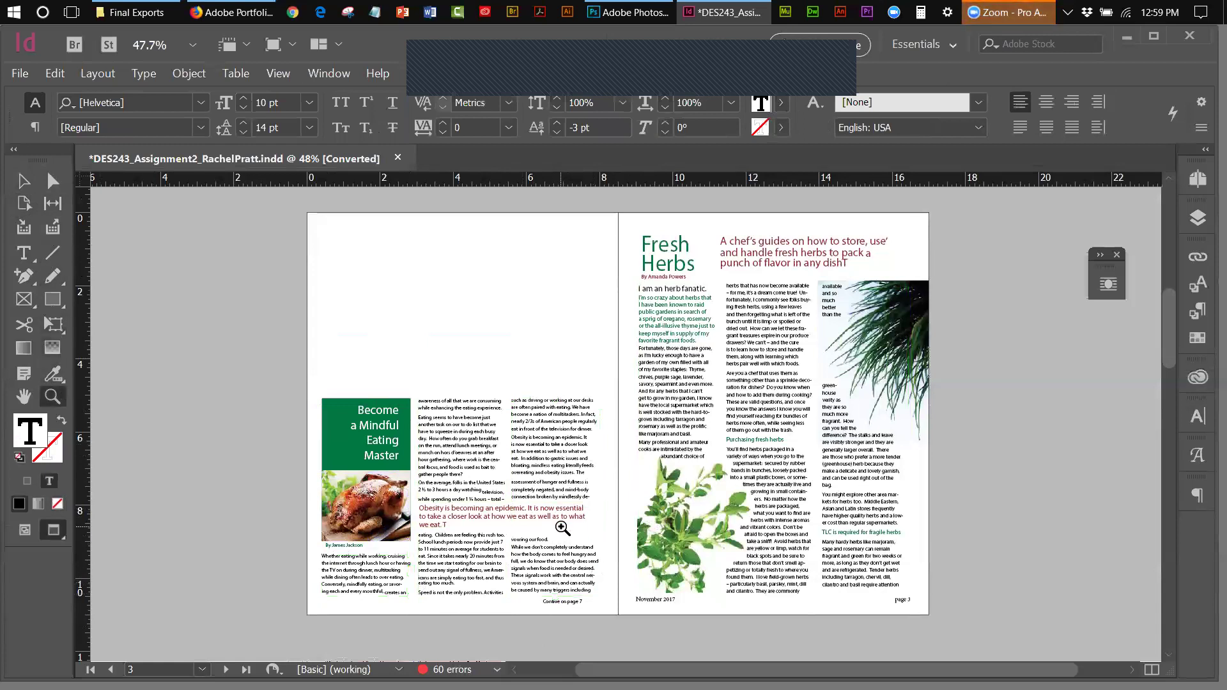
{"action": "left_click", "coordinate": [563, 519]}
{"action": "left_click", "coordinate": [632, 420]}
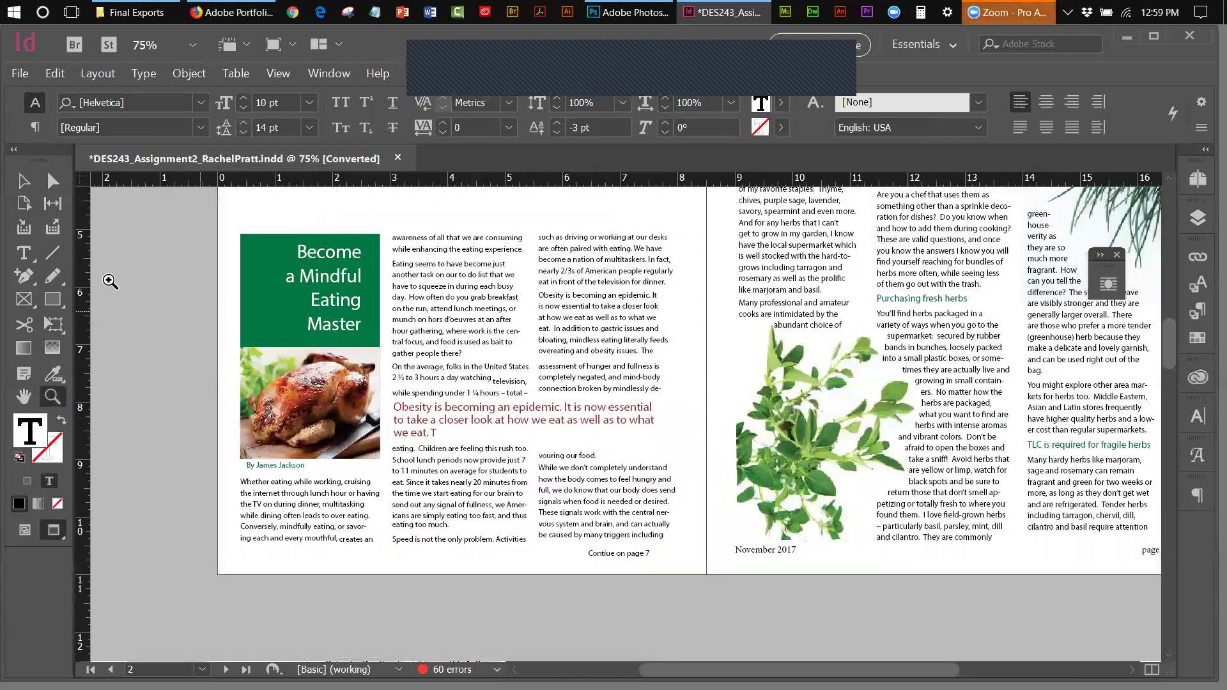
{"action": "left_click", "coordinate": [23, 181]}
{"action": "left_click", "coordinate": [586, 404]}
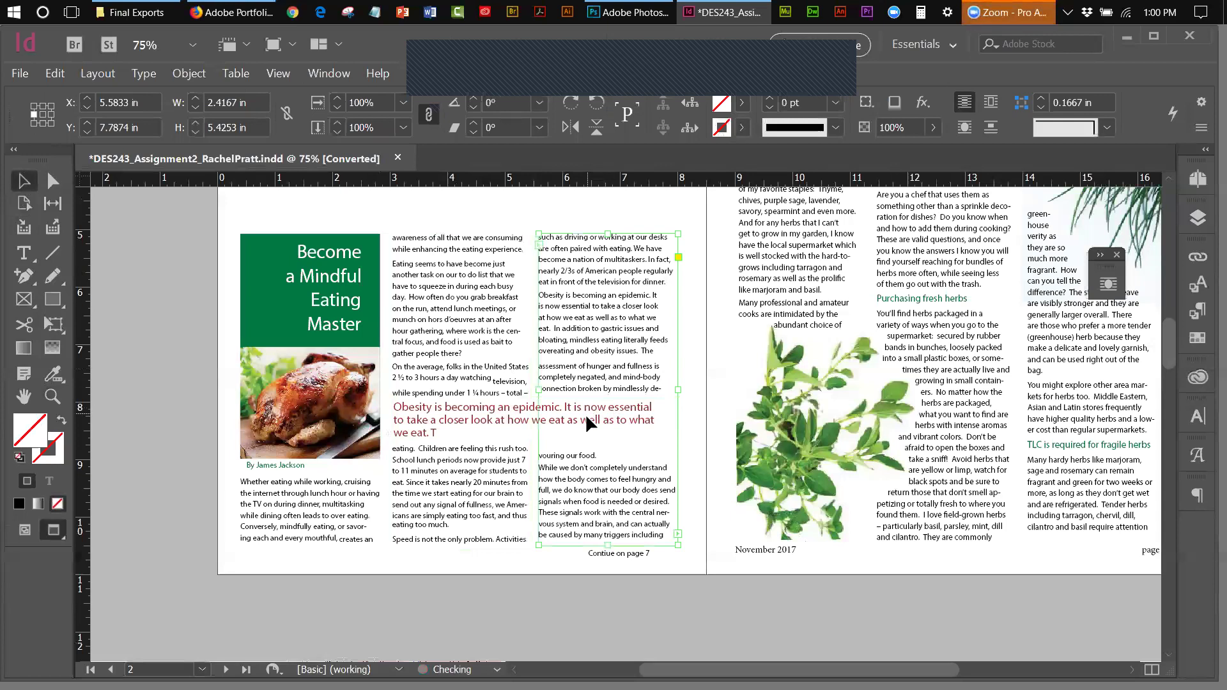
{"action": "left_click", "coordinate": [501, 424]}
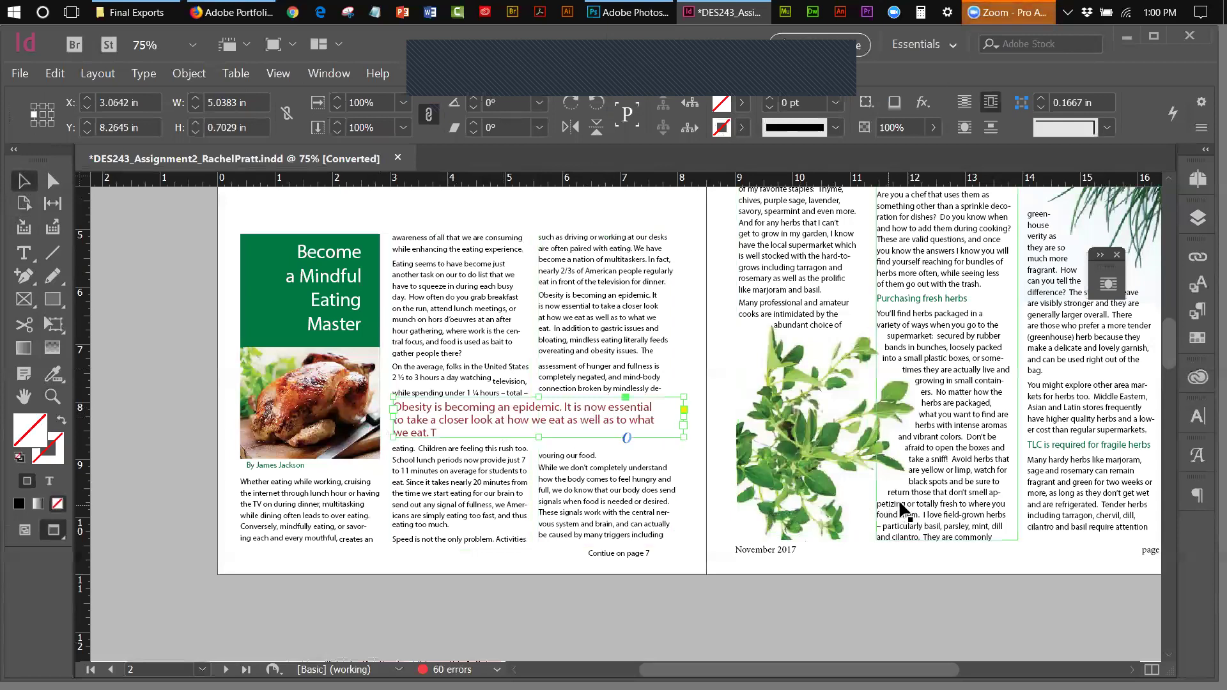
{"action": "key", "text": "Down"}
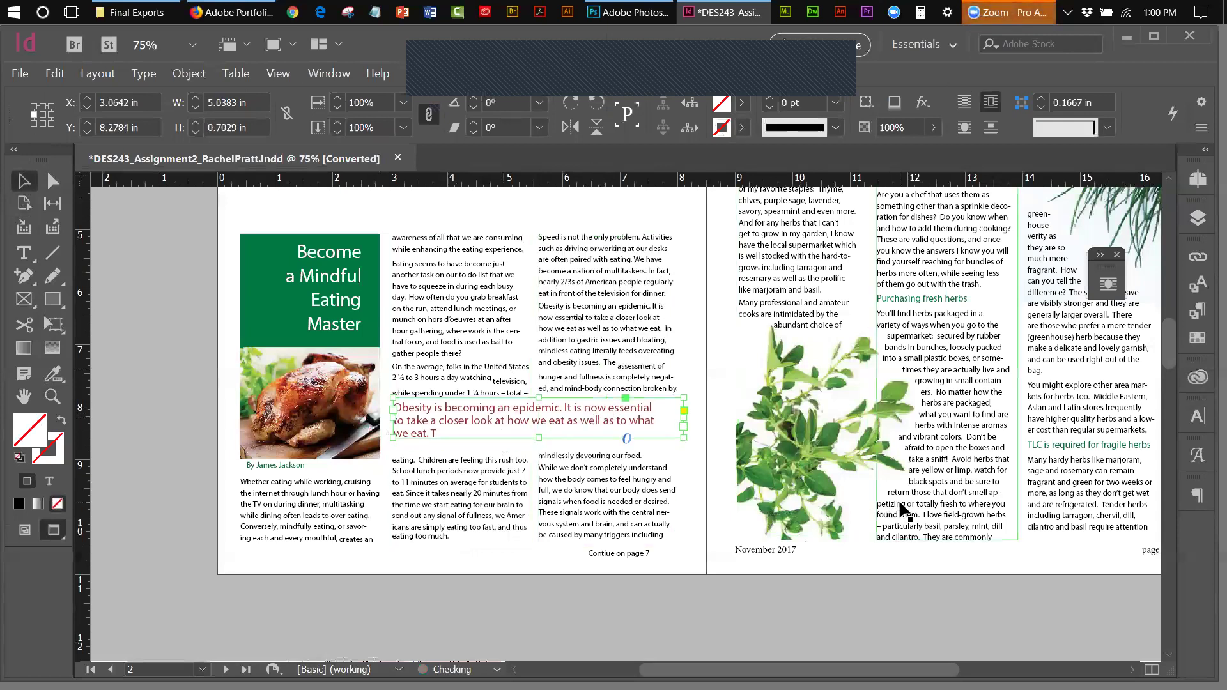
{"action": "key", "text": "Down"}
{"action": "key", "text": "Down"}
{"action": "key", "text": "Down"}
{"action": "key", "text": "Down"}
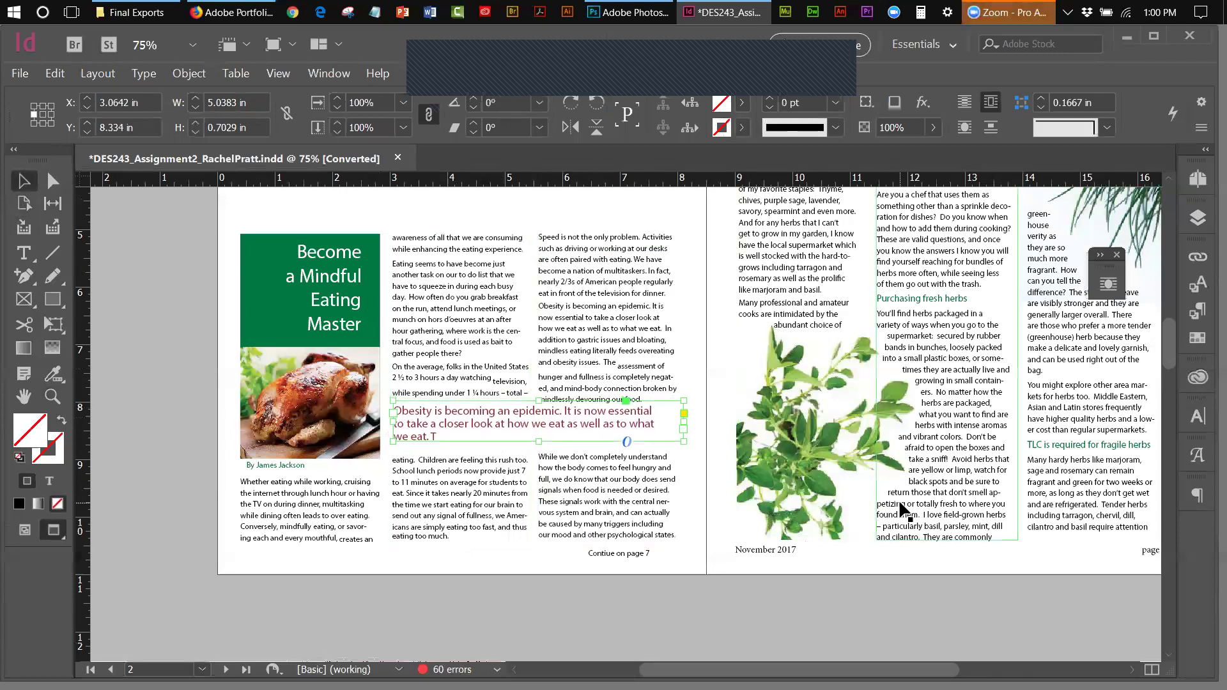
{"action": "key", "text": "Down"}
{"action": "key", "text": "Down"}
{"action": "key", "text": "Down"}
{"action": "key", "text": "Down"}
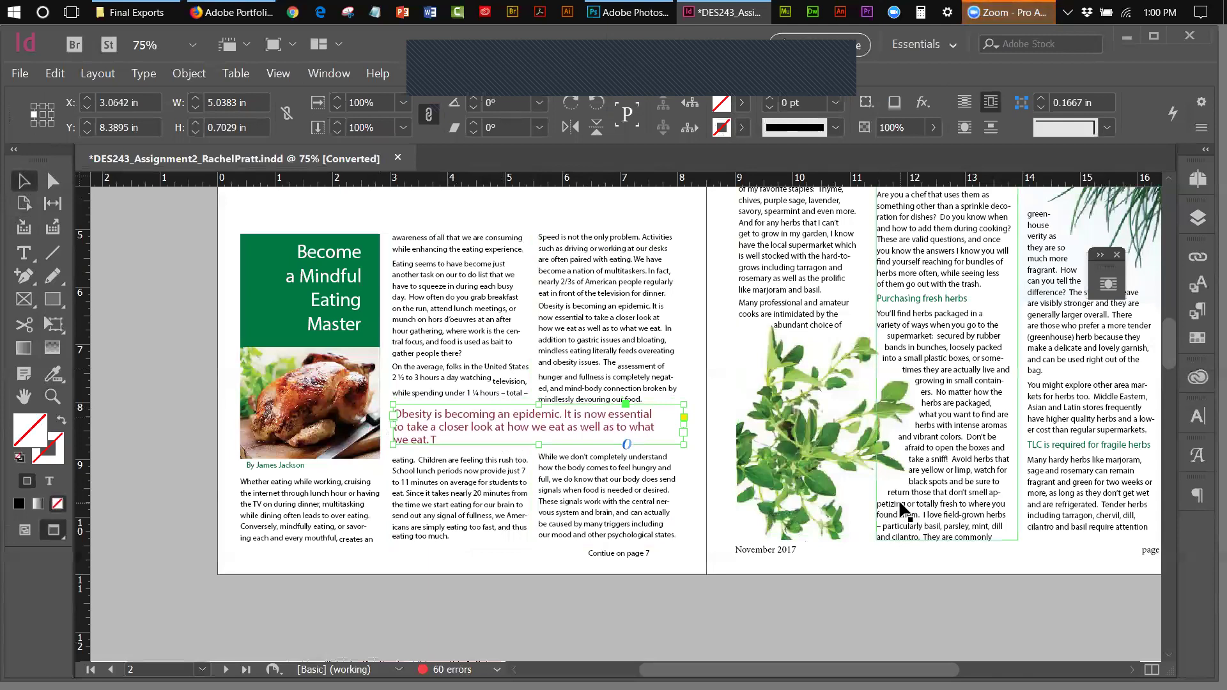
{"action": "key", "text": "Down"}
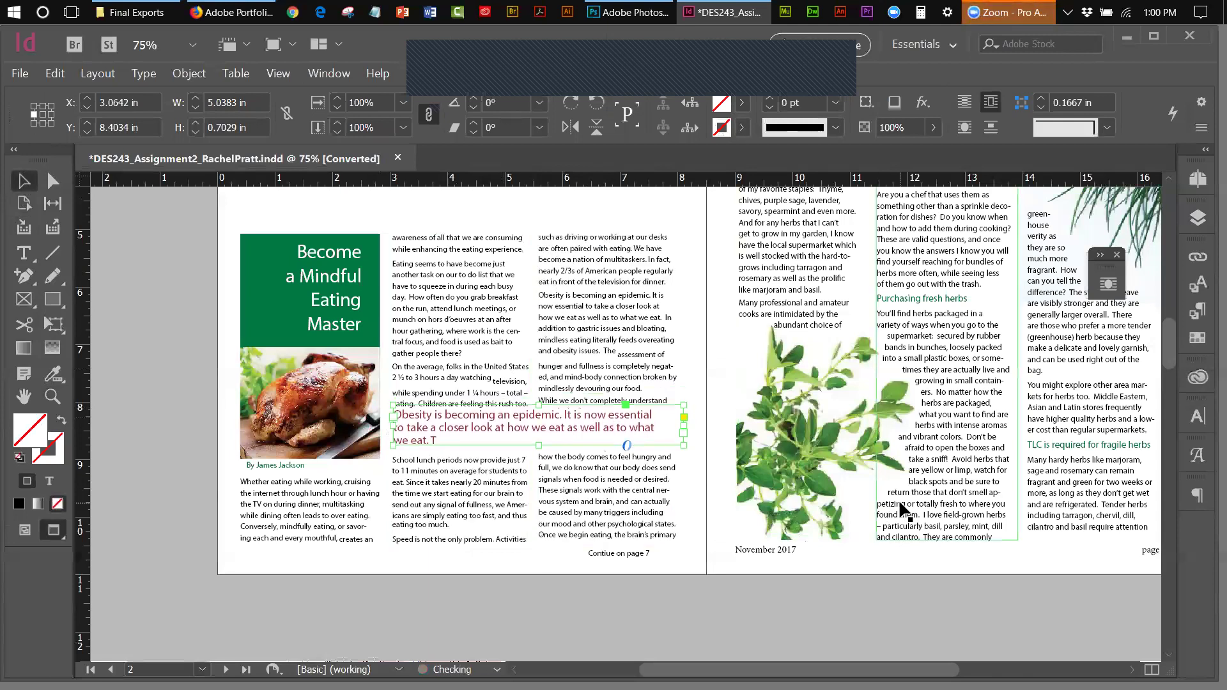
{"action": "key", "text": "Up"}
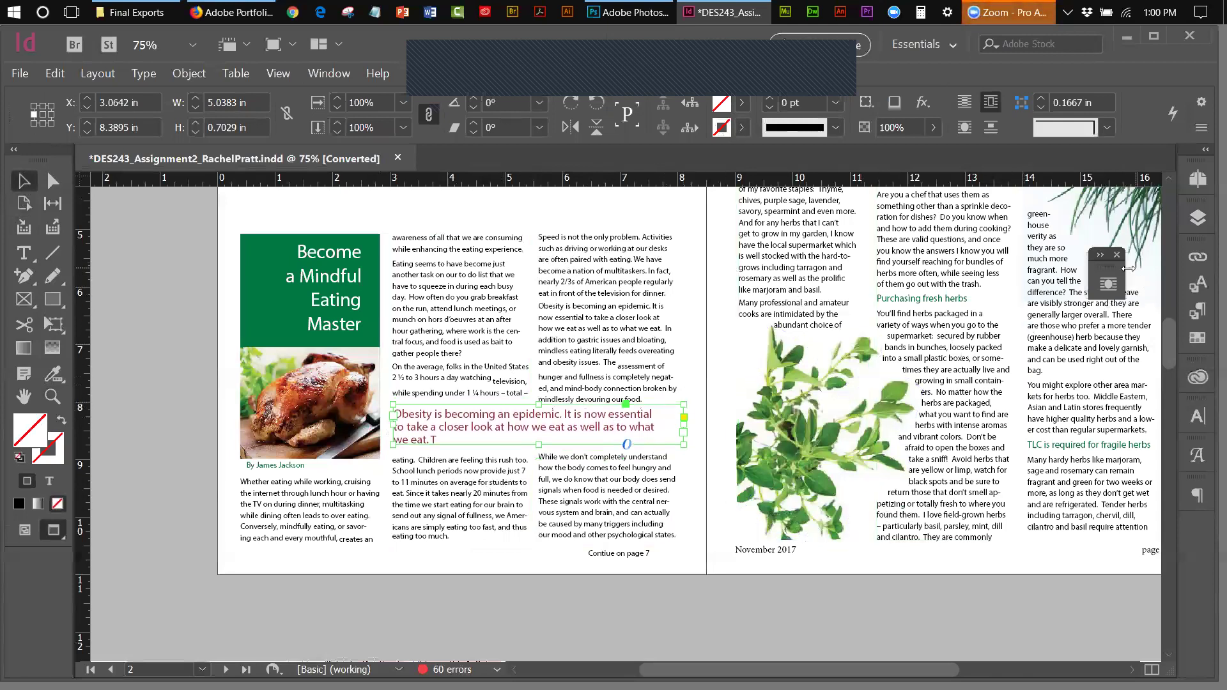
- Set the pull quote's top text wrap offset to 0.125 in
{"action": "left_click", "coordinate": [1108, 283]}
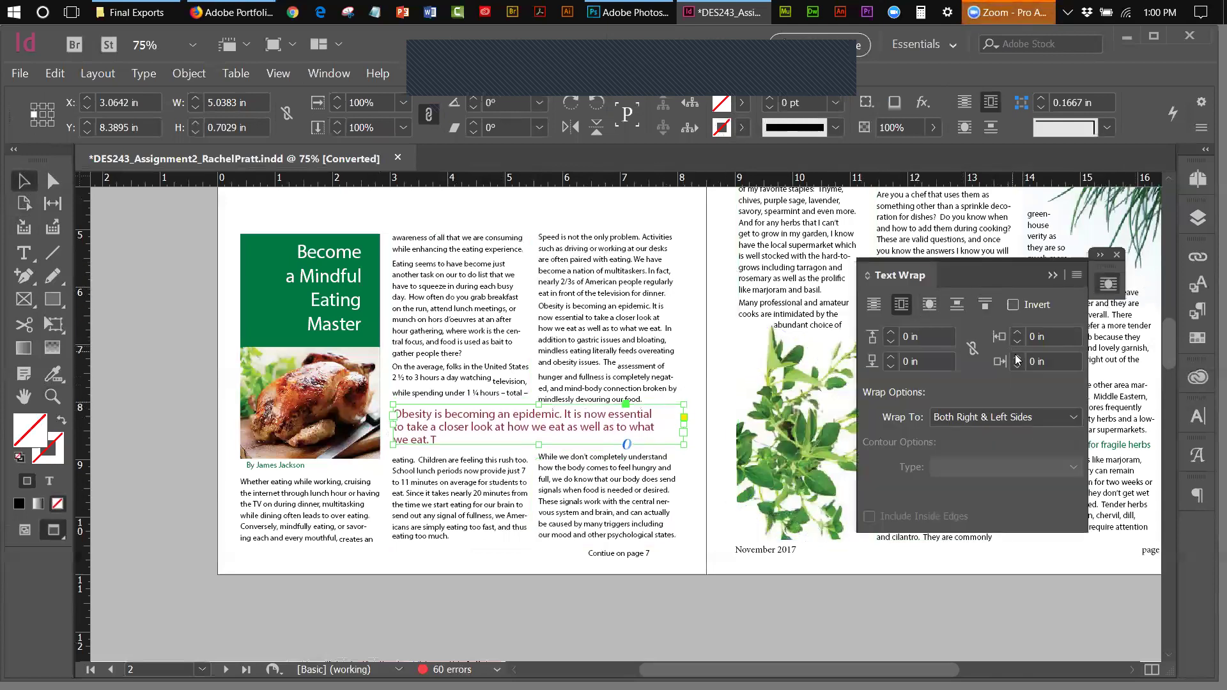
{"action": "left_click", "coordinate": [891, 333]}
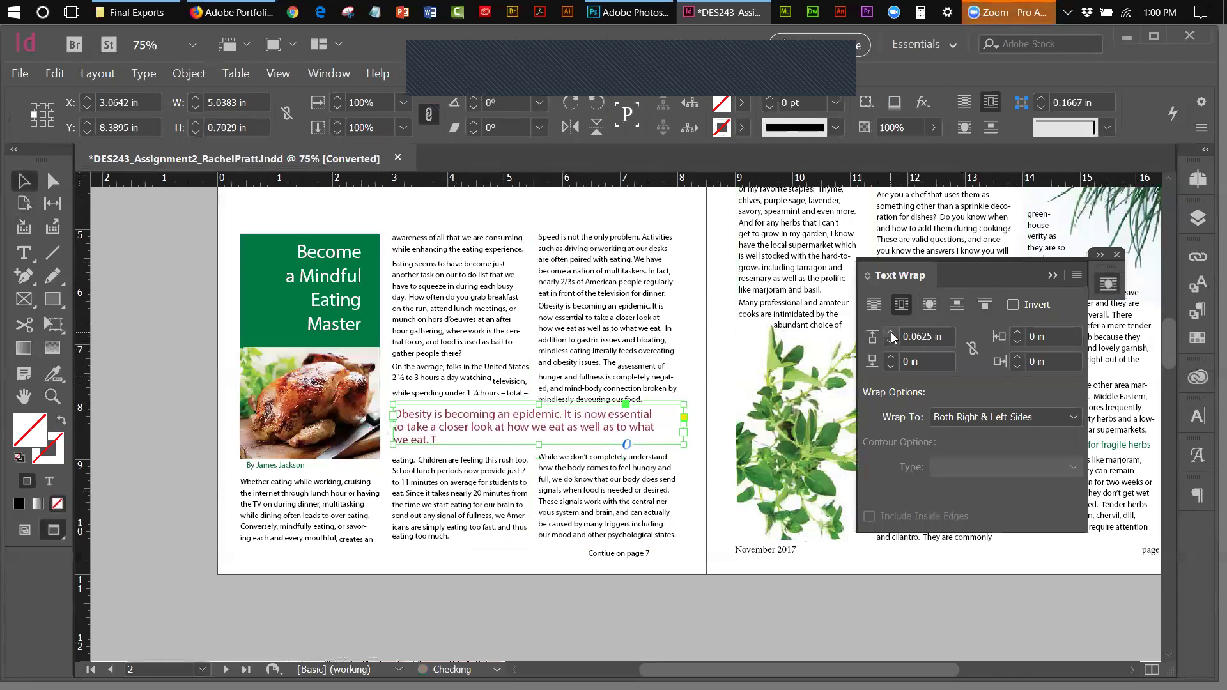
{"action": "left_click", "coordinate": [891, 333]}
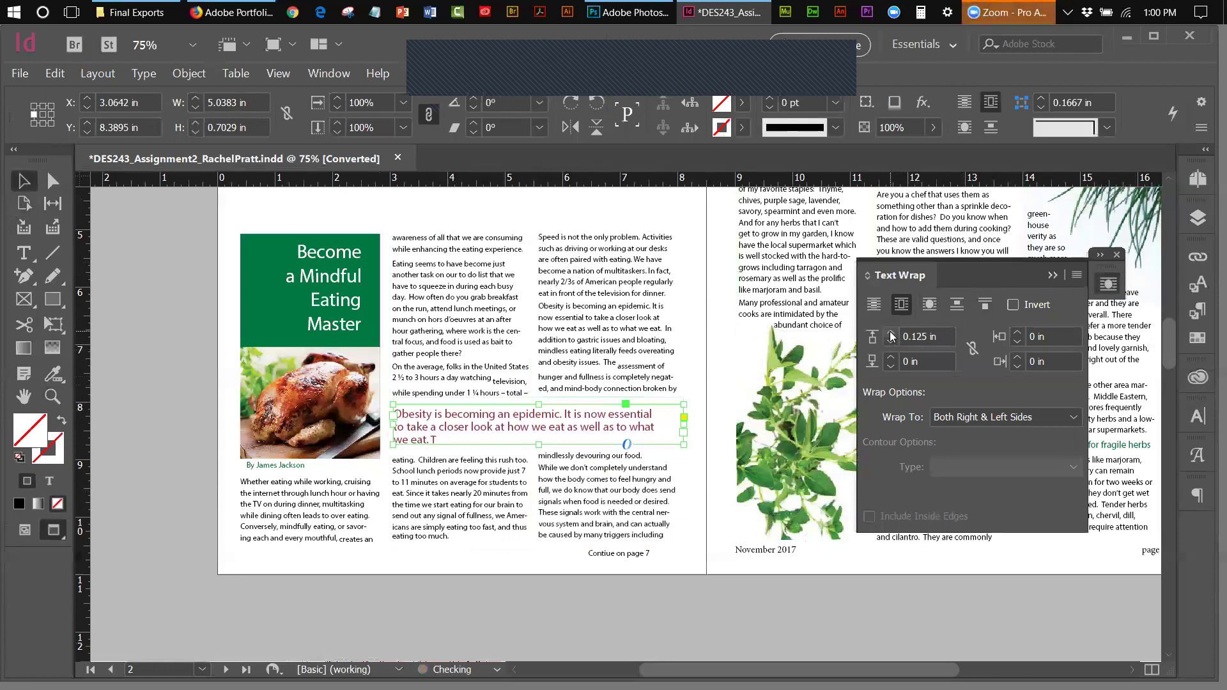
{"action": "left_click", "coordinate": [1051, 277]}
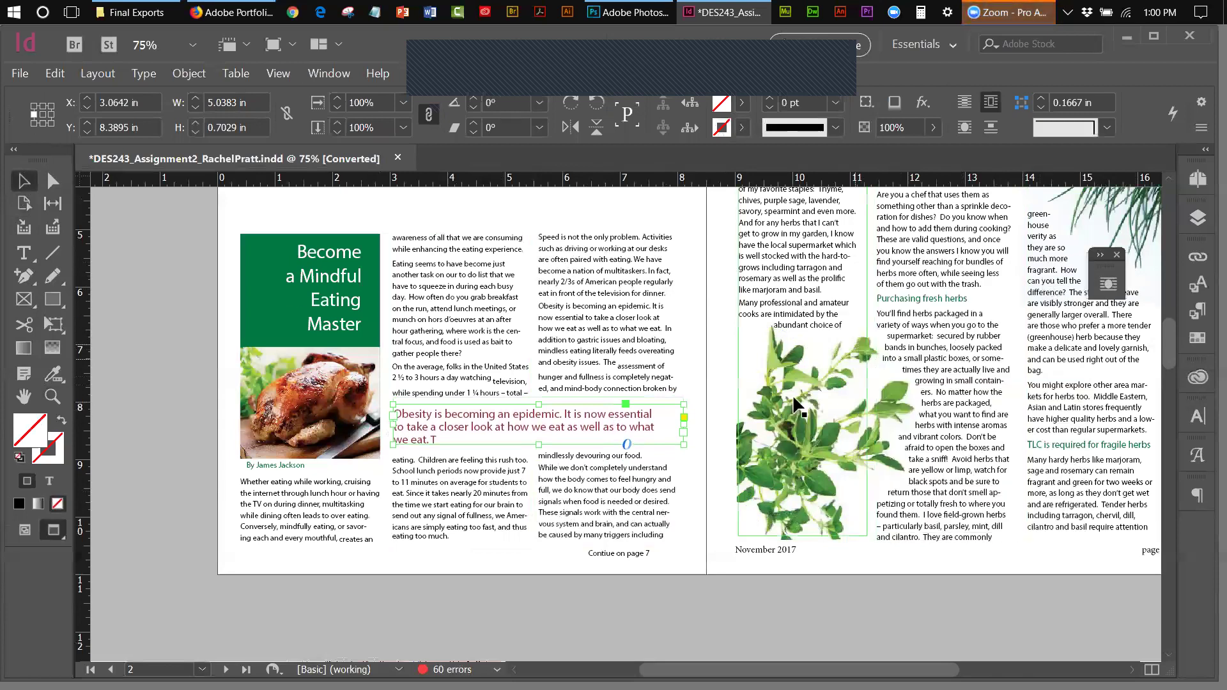
- Nudge the pull quote further down to Y 8.459 in and deselect it
{"action": "key", "text": "Down"}
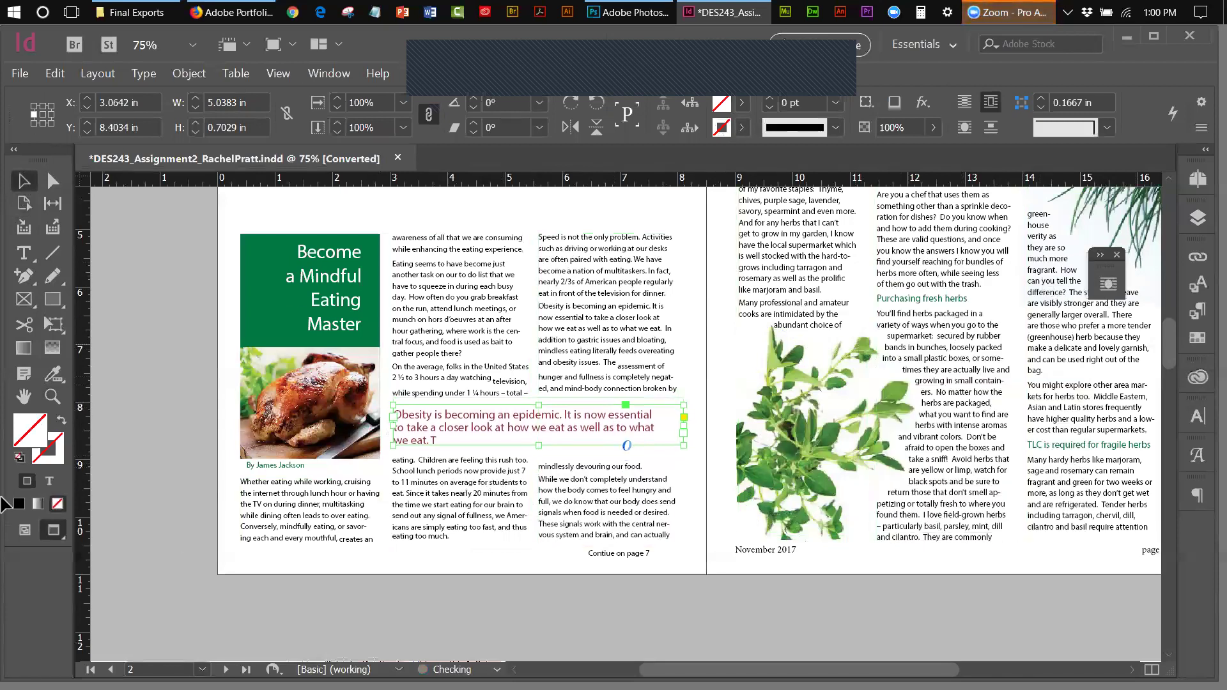
{"action": "key", "text": "Down"}
{"action": "key", "text": "Down"}
{"action": "key", "text": "Down"}
{"action": "key", "text": "Down"}
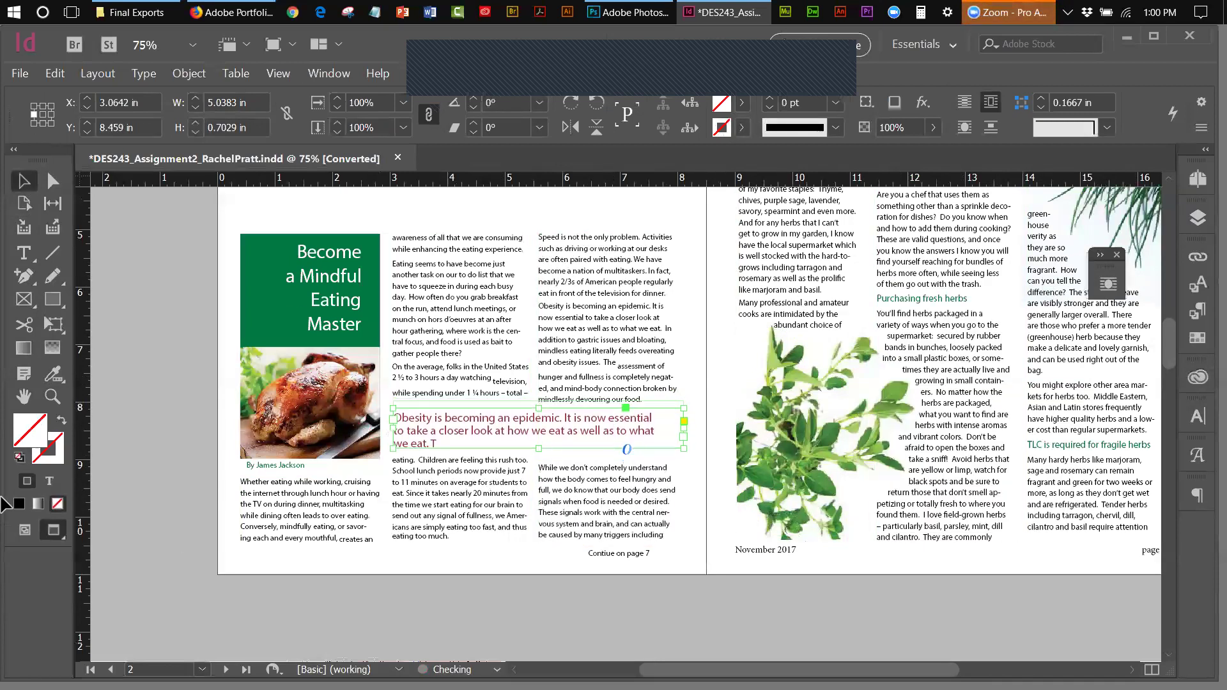
{"action": "left_click", "coordinate": [115, 230]}
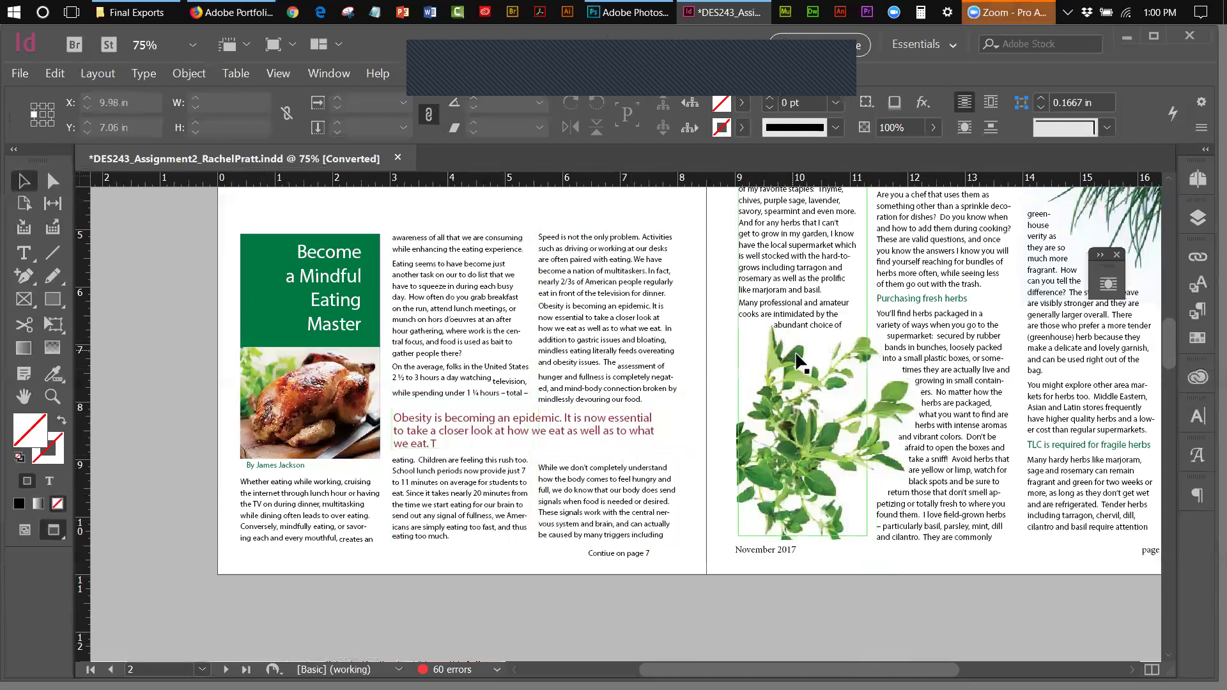
- Temporarily hide the text layer to select the leafy herb photo on page 3, and nudge the photo left to X+ 1.5942 in
{"action": "left_click", "coordinate": [803, 378]}
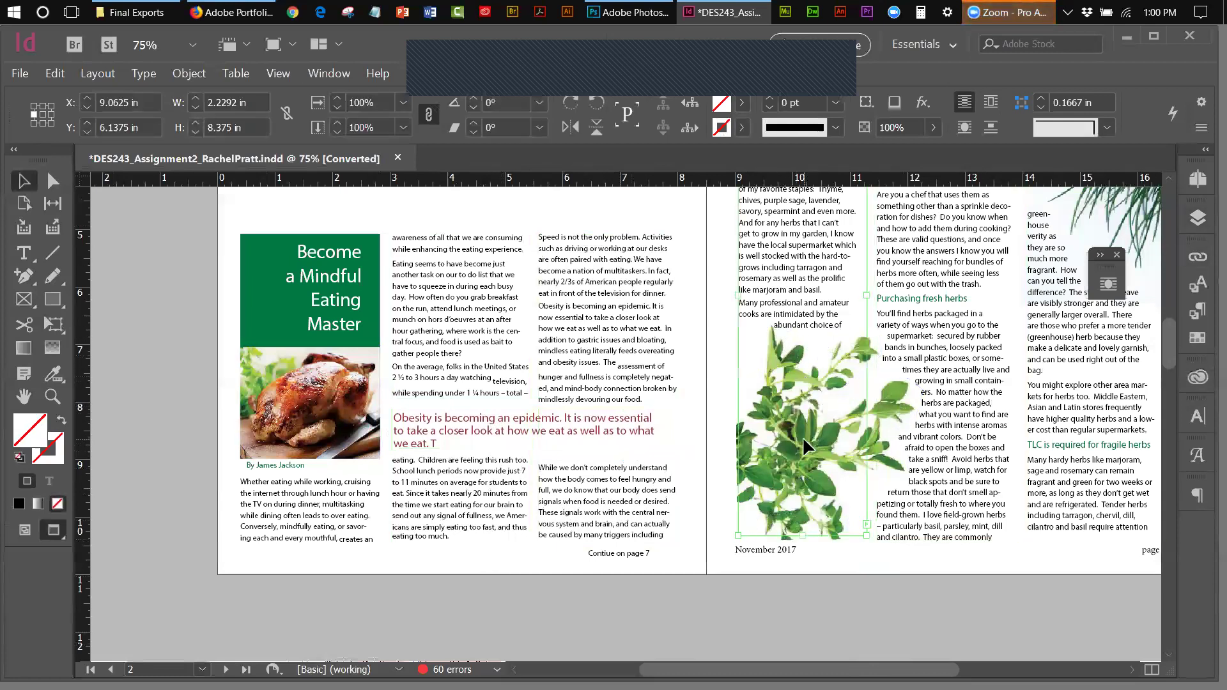
{"action": "left_click", "coordinate": [1192, 220]}
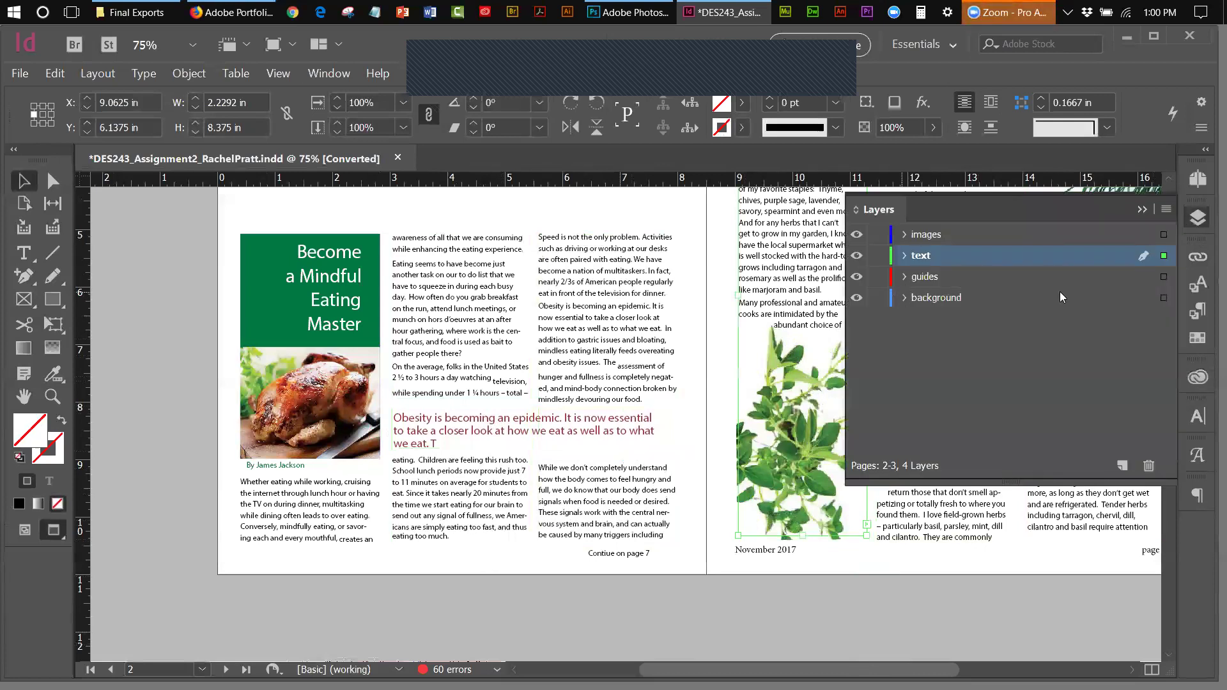
{"action": "left_click", "coordinate": [1141, 209]}
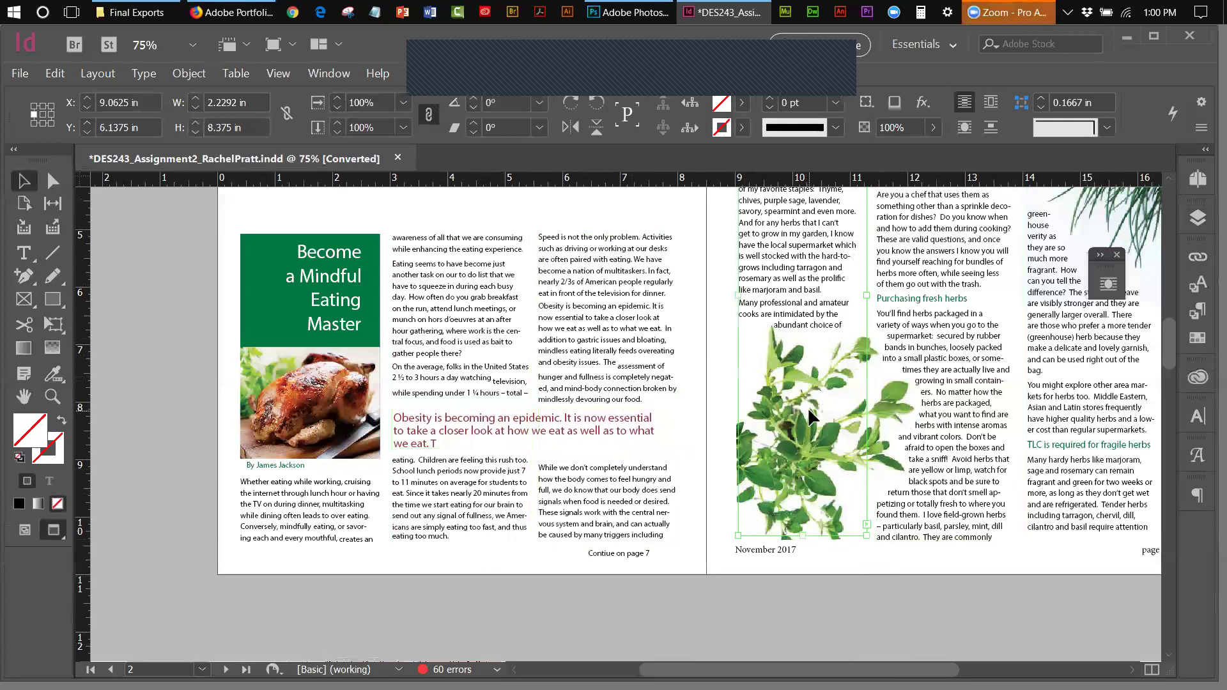
{"action": "left_click", "coordinate": [1184, 217]}
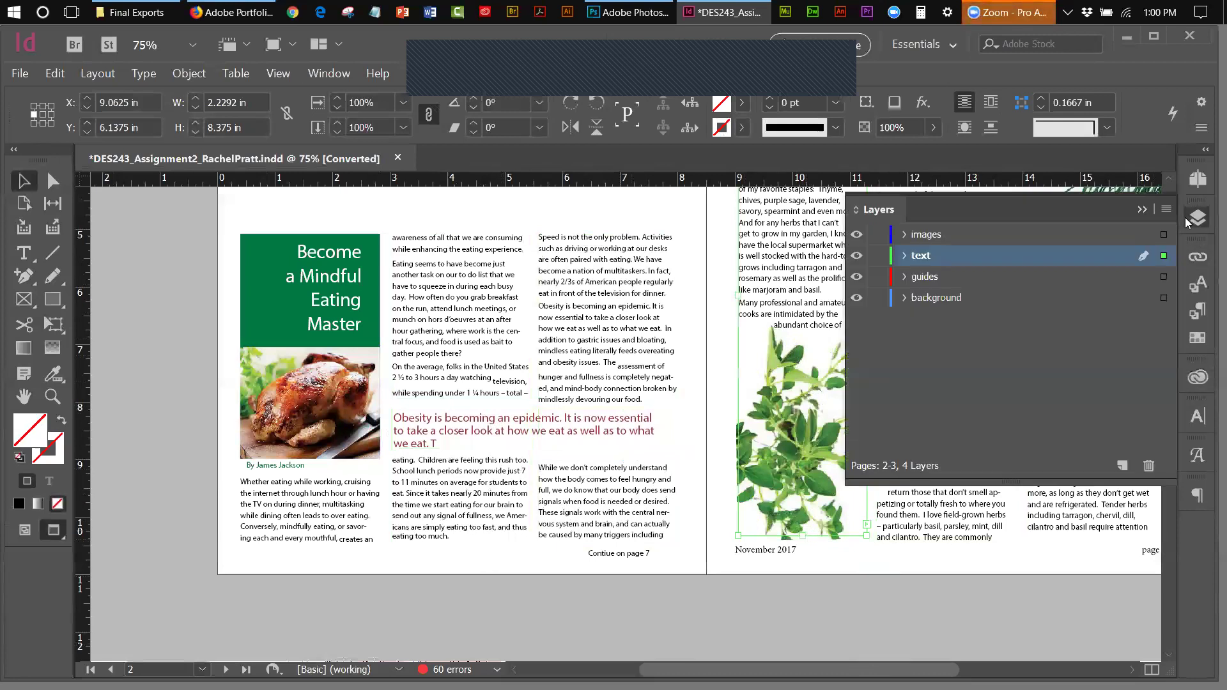
{"action": "left_click", "coordinate": [857, 256]}
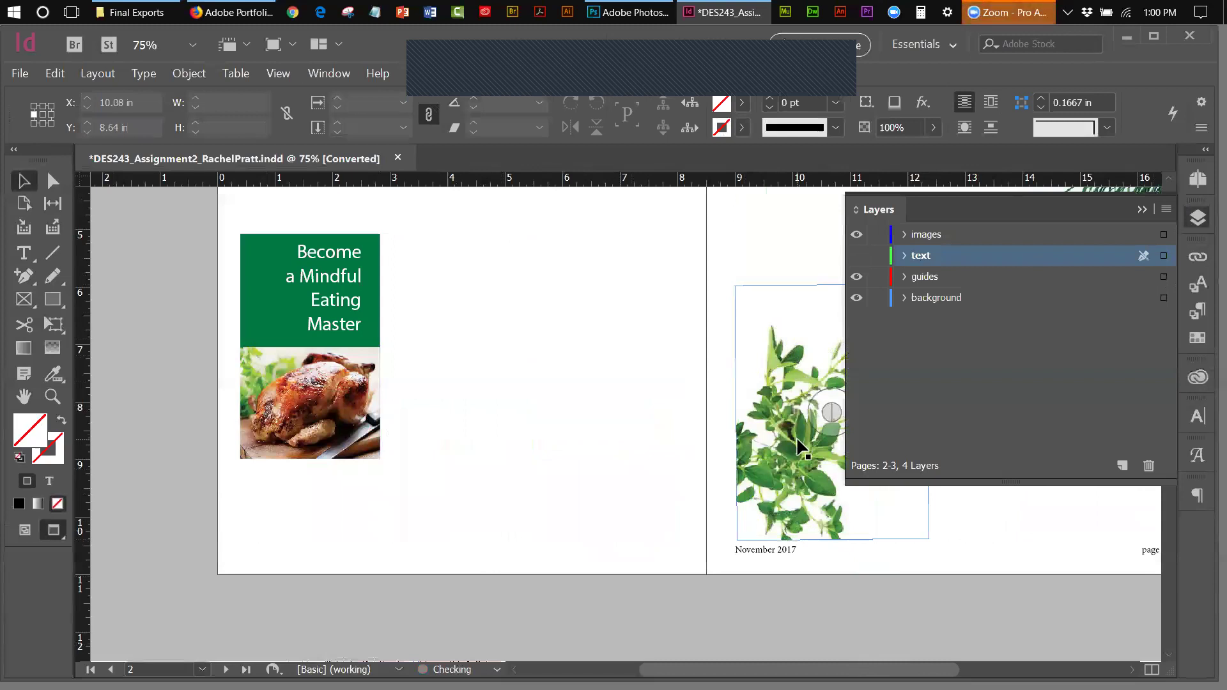
{"action": "left_click", "coordinate": [811, 414]}
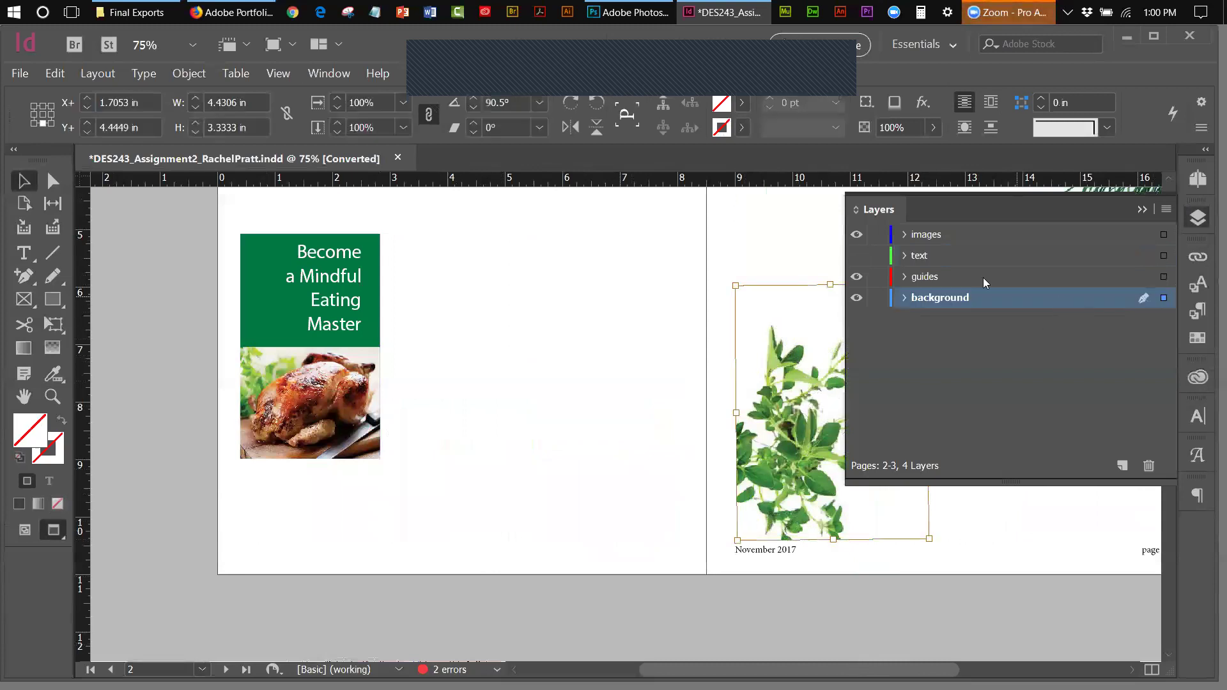
{"action": "left_click", "coordinate": [856, 257]}
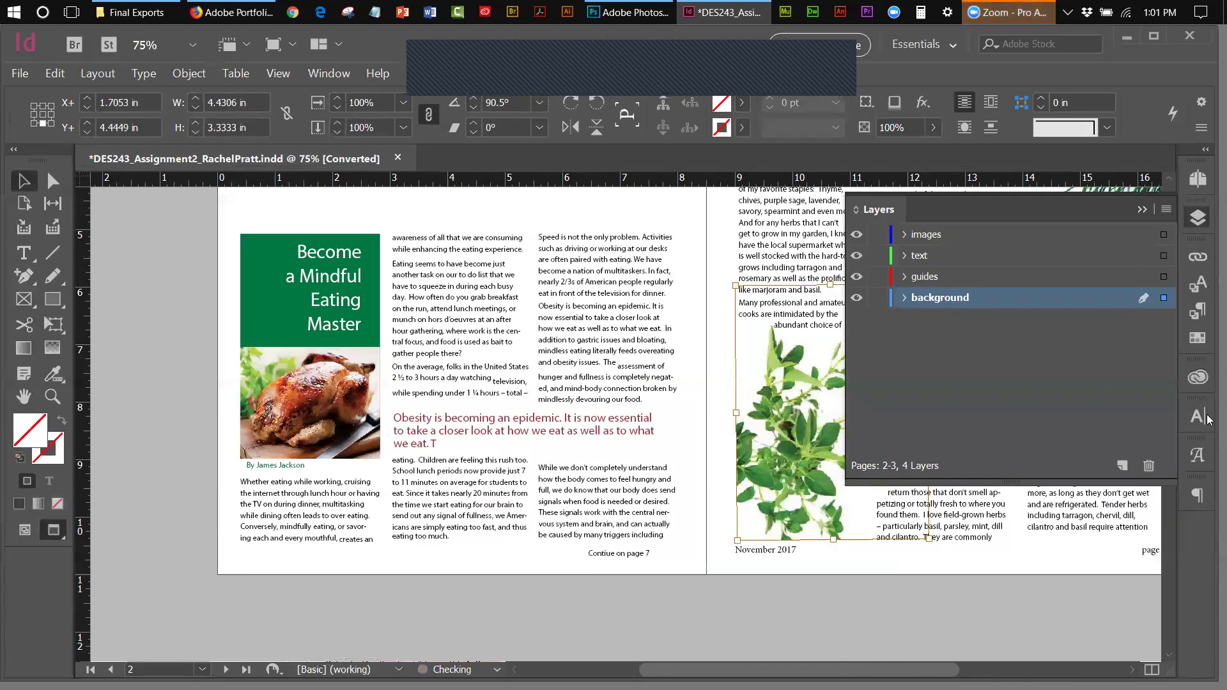
{"action": "key", "text": "Left"}
{"action": "key", "text": "Left"}
{"action": "key", "text": "Left"}
{"action": "key", "text": "Left"}
{"action": "key", "text": "Left"}
{"action": "key", "text": "Left"}
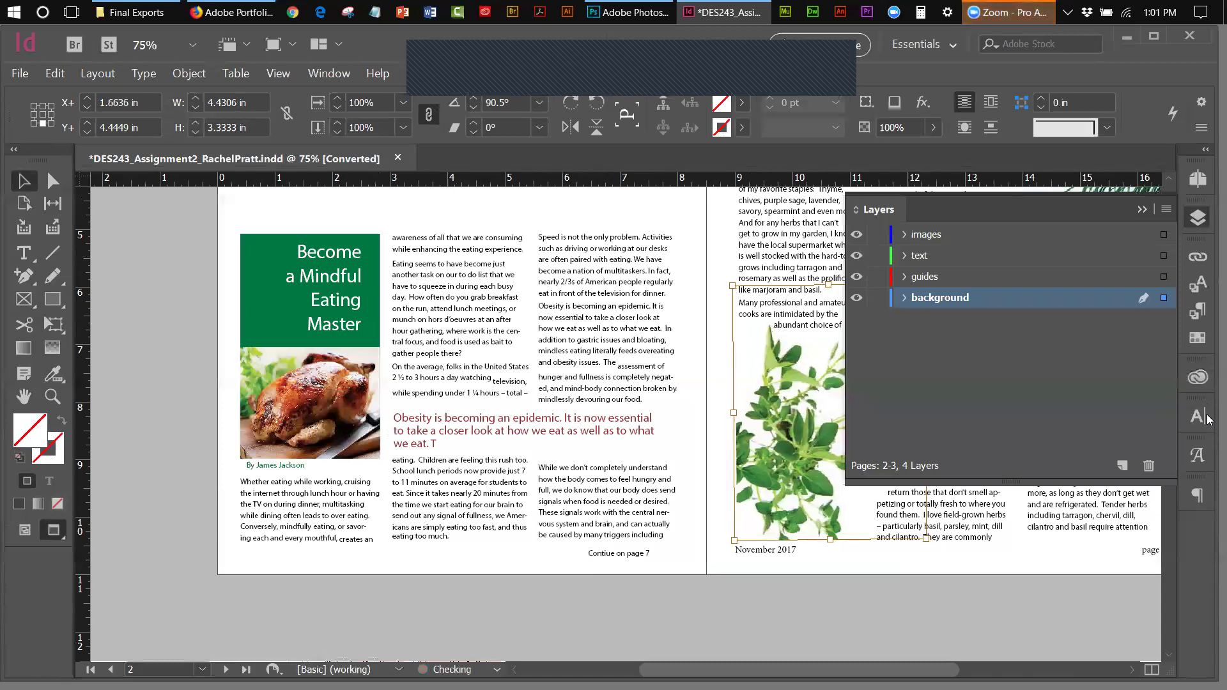
{"action": "key", "text": "Left"}
{"action": "key", "text": "Left"}
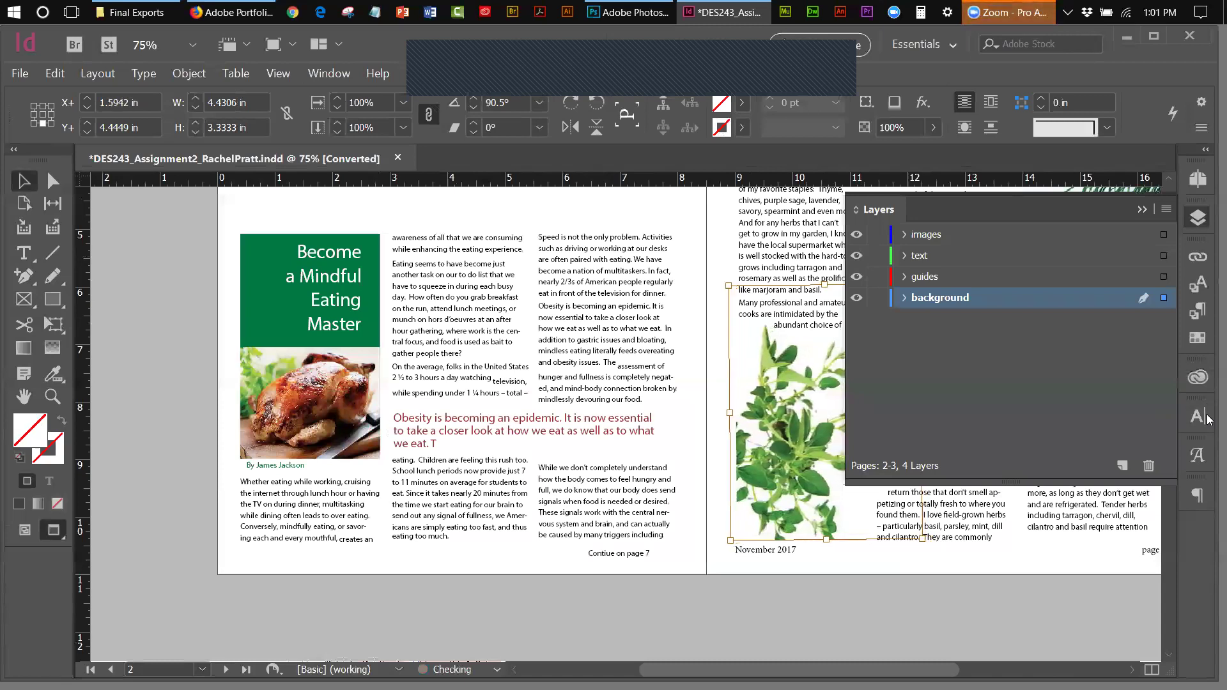
{"action": "left_click", "coordinate": [1141, 210]}
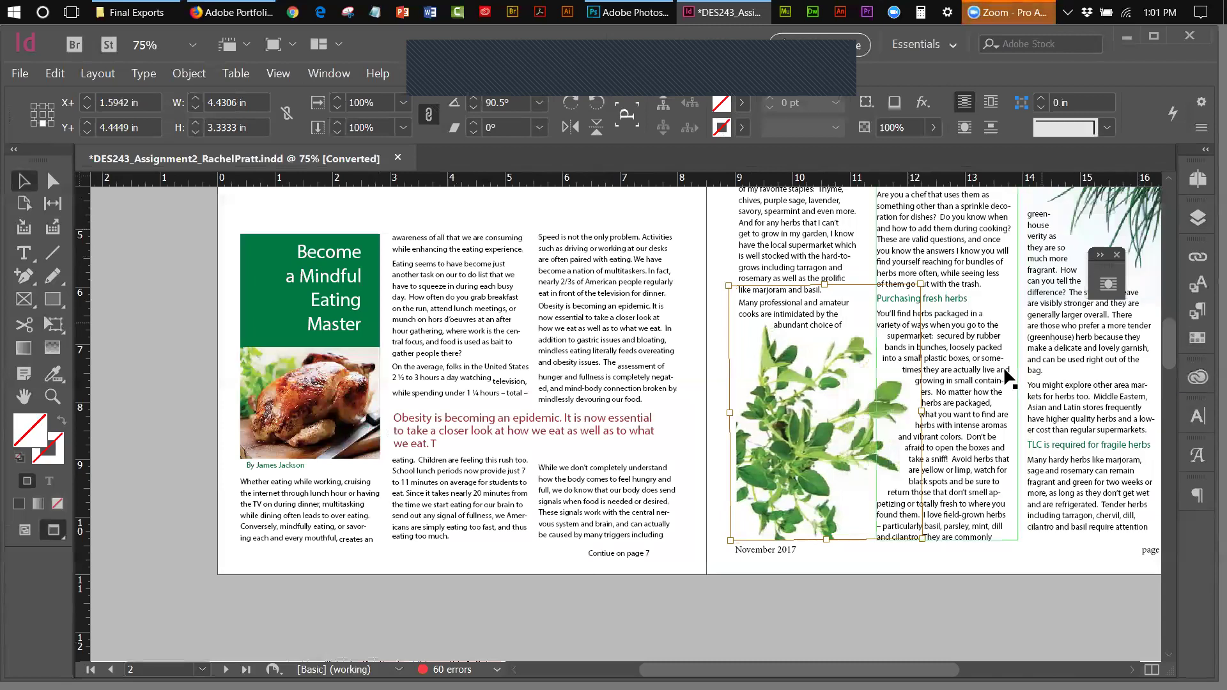
{"action": "left_click", "coordinate": [824, 648]}
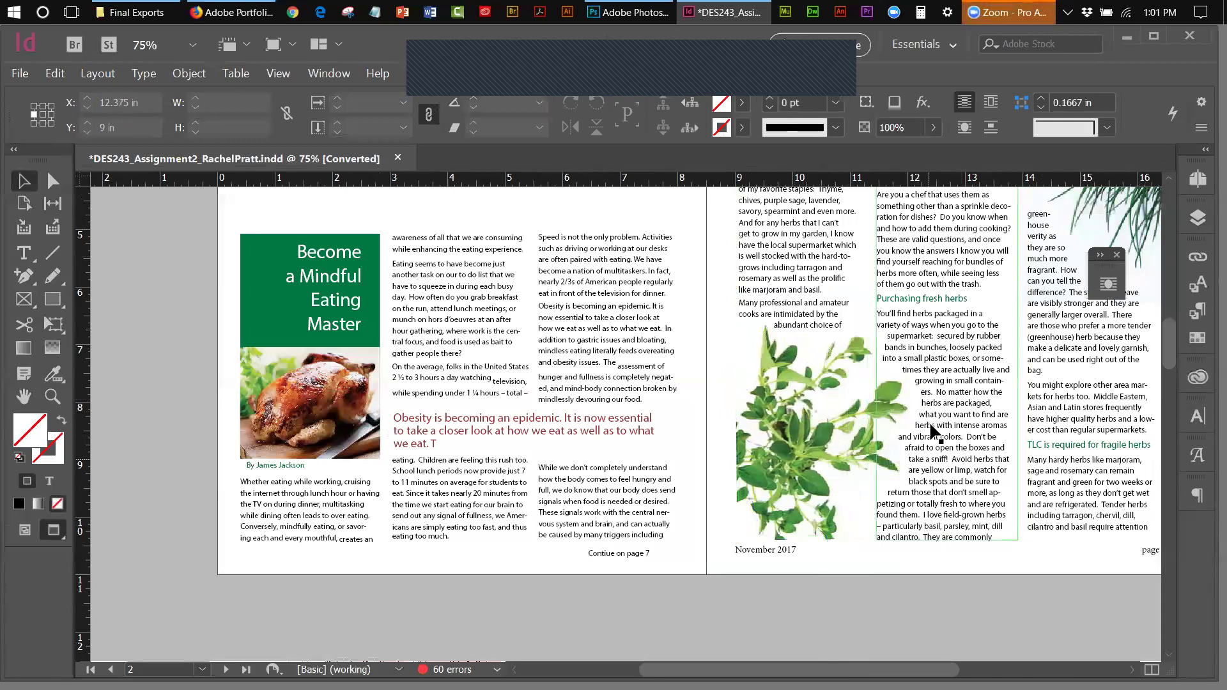
- Extend the left edge of the red intro text frame beside the Fresh Herbs title to X 10.8 in, about 5.47 in wide
{"action": "scroll", "coordinate": [626, 415], "scroll_direction": "right", "scroll_amount": 8}
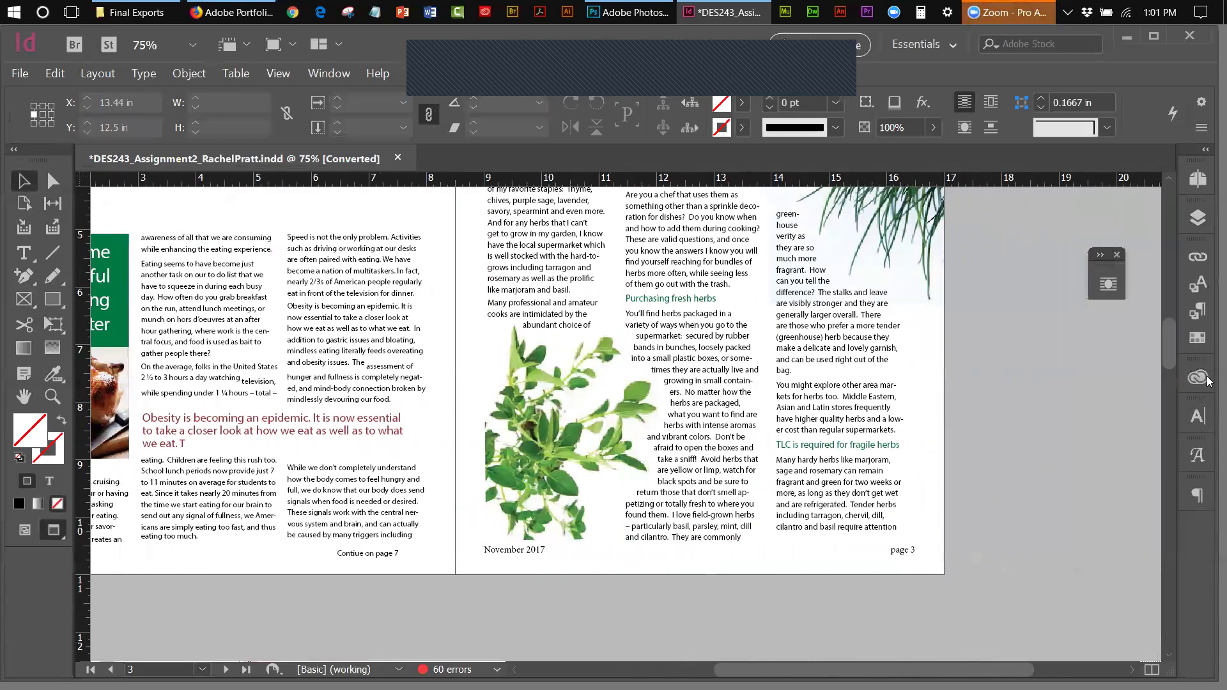
{"action": "left_click_drag", "start_coordinate": [1169, 337], "coordinate": [1176, 318]}
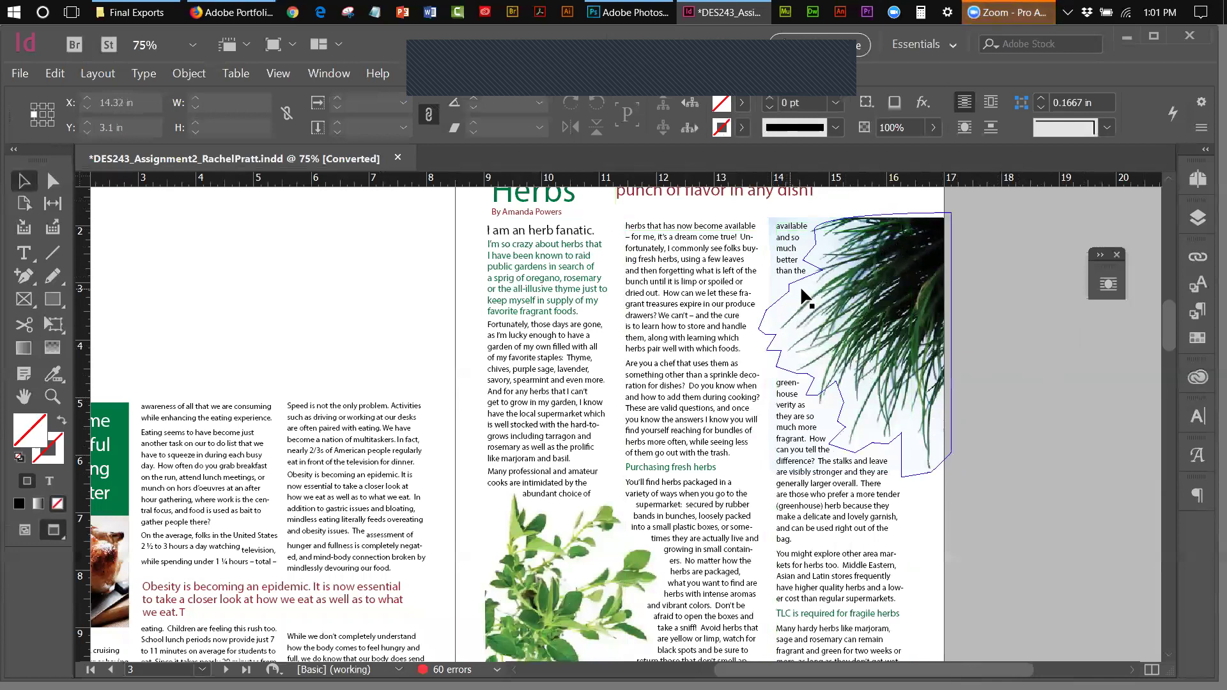
{"action": "scroll", "coordinate": [1174, 327], "scroll_direction": "up", "scroll_amount": 3}
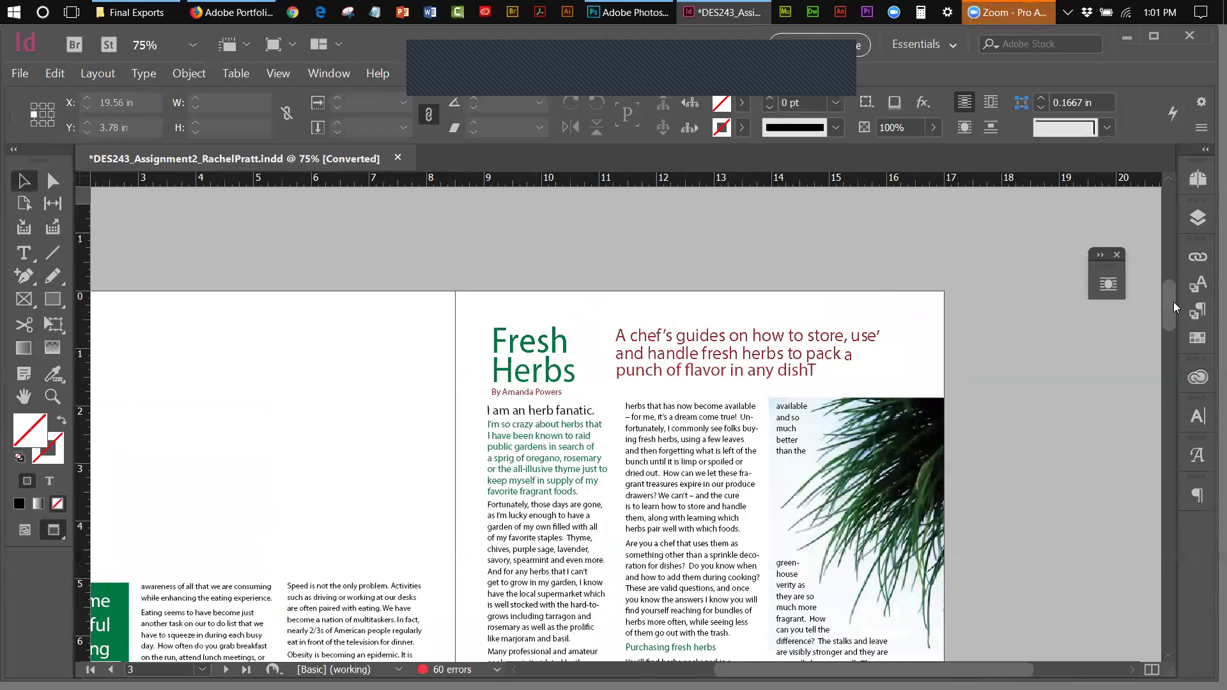
{"action": "left_click", "coordinate": [657, 363]}
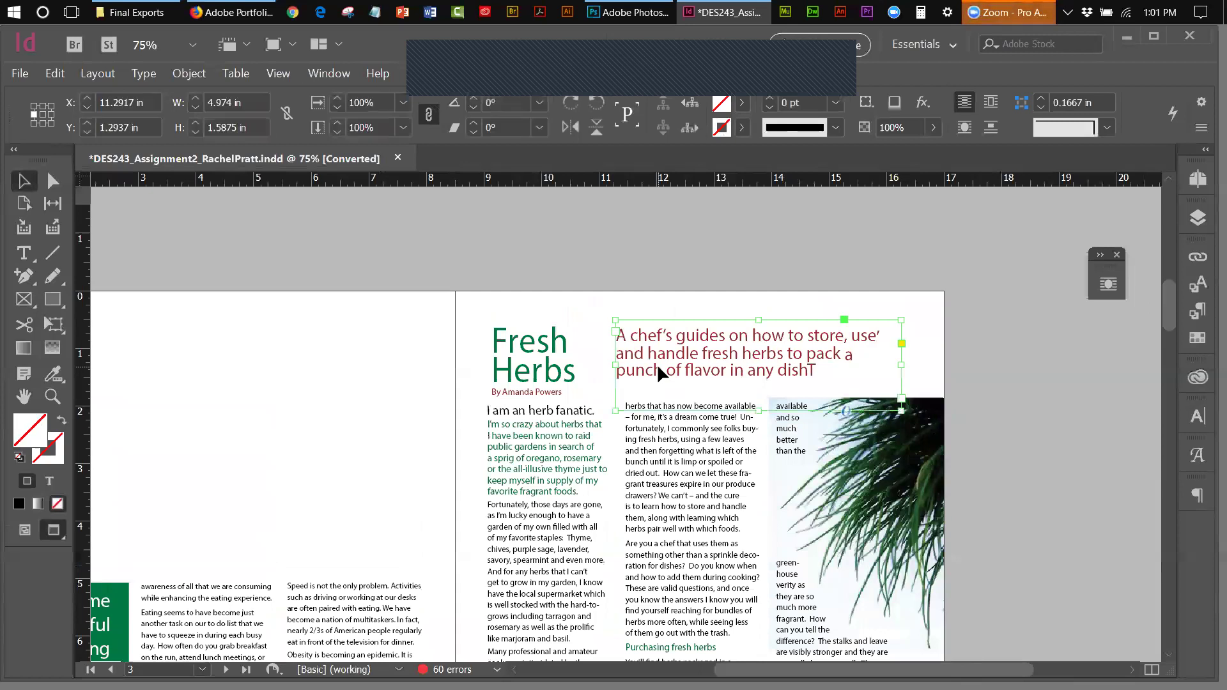
{"action": "left_click_drag", "start_coordinate": [615, 364], "coordinate": [589, 367]}
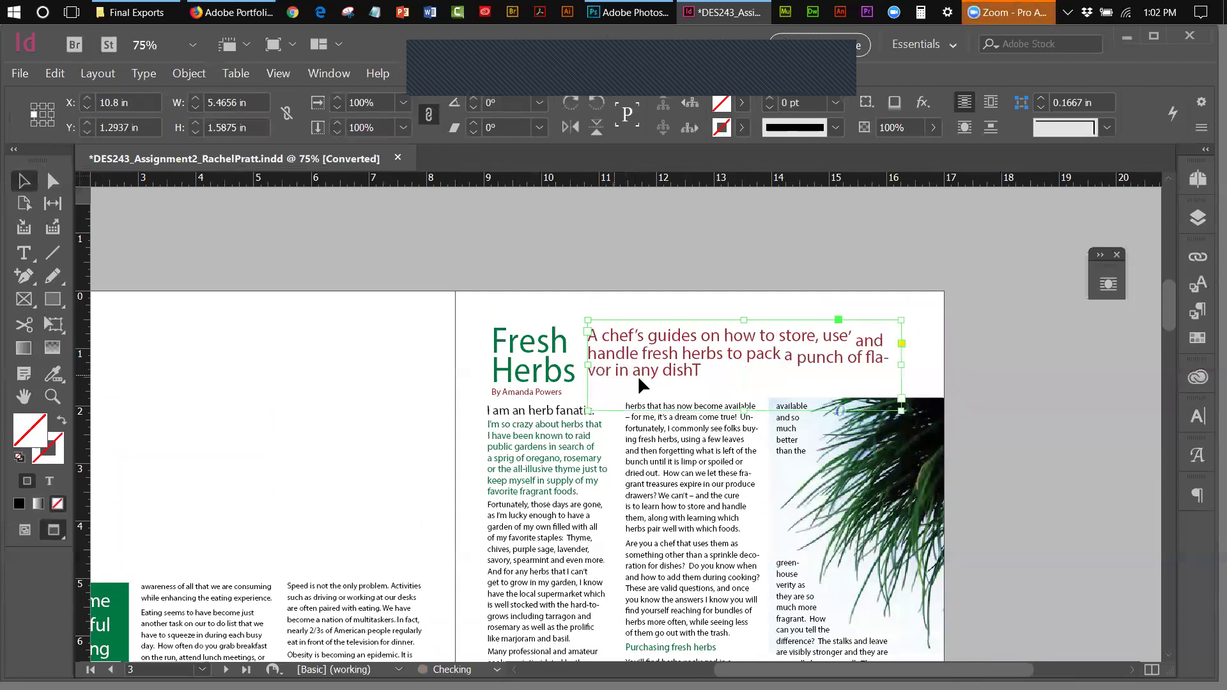
- Select all of the red intro text beside the Fresh Herbs title and raise its font size to 26 pt
{"action": "double_click", "coordinate": [704, 370]}
{"action": "left_click_drag", "start_coordinate": [706, 354], "coordinate": [587, 336]}
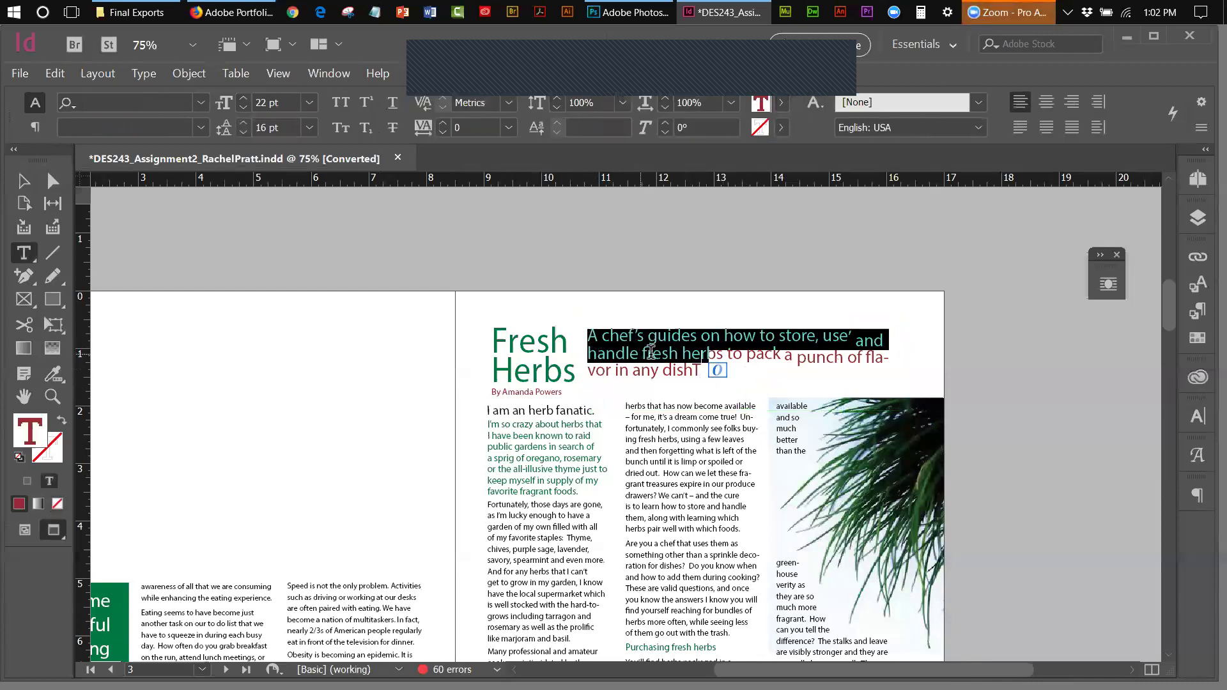
{"action": "left_click_drag", "start_coordinate": [706, 353], "coordinate": [588, 336]}
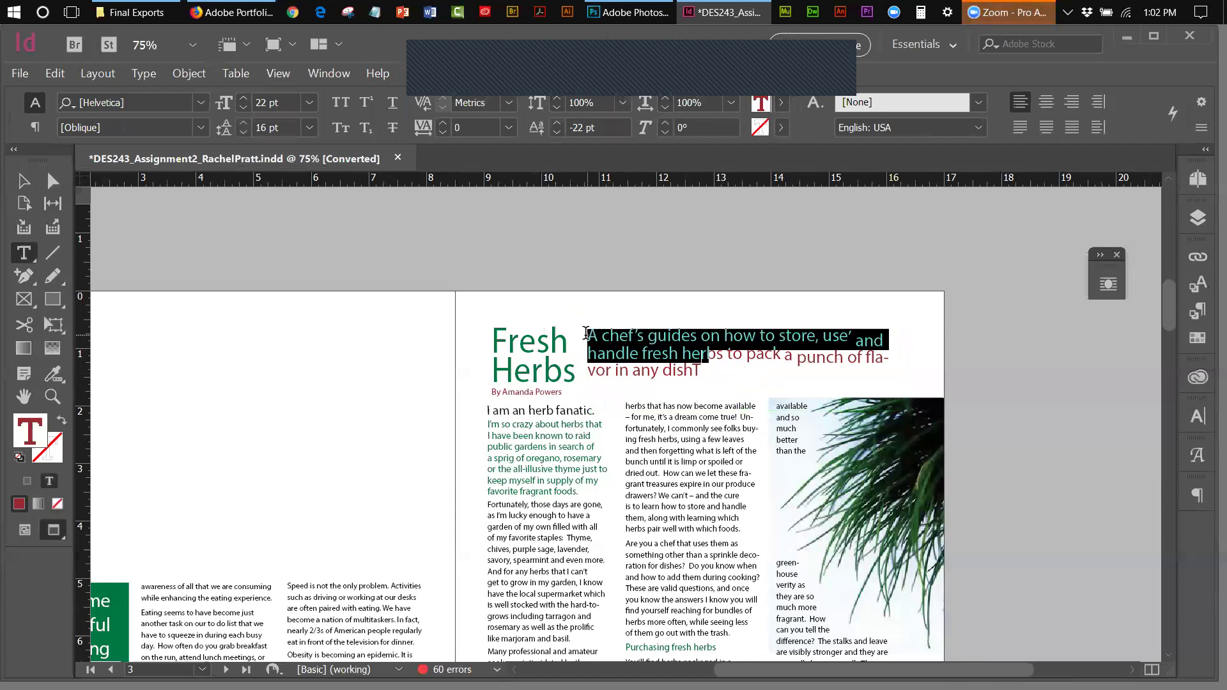
{"action": "left_click", "coordinate": [704, 373]}
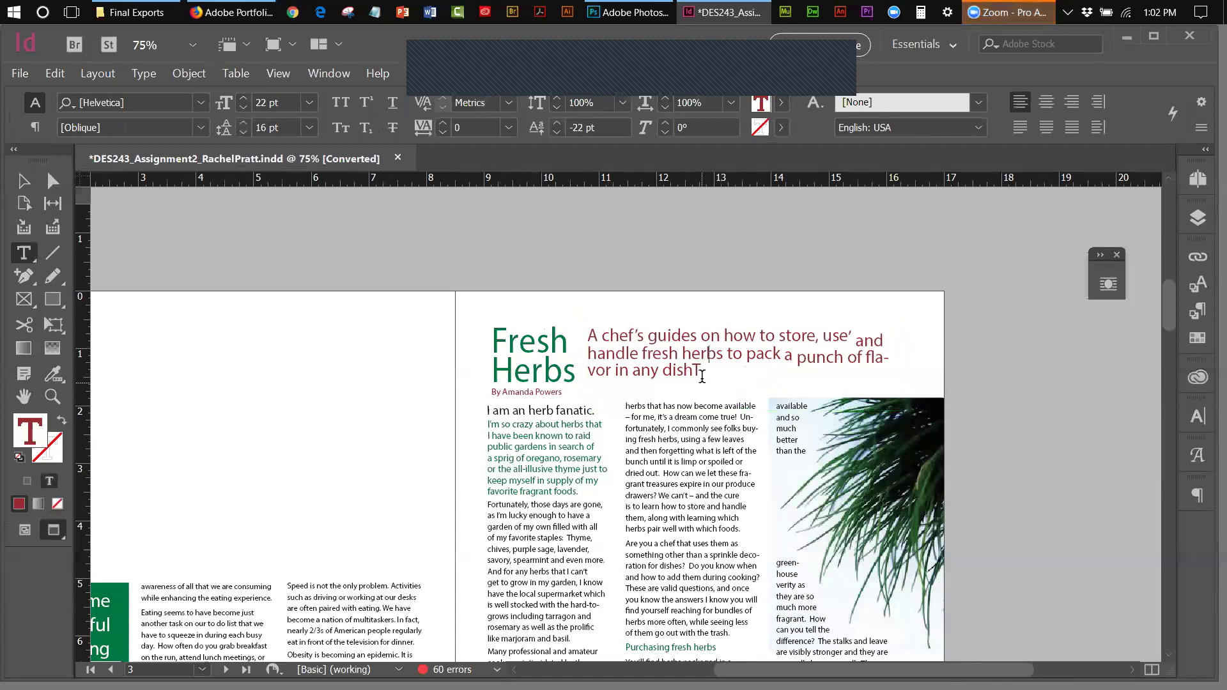
{"action": "left_click", "coordinate": [587, 336], "text": "shift"}
{"action": "left_click", "coordinate": [584, 314]}
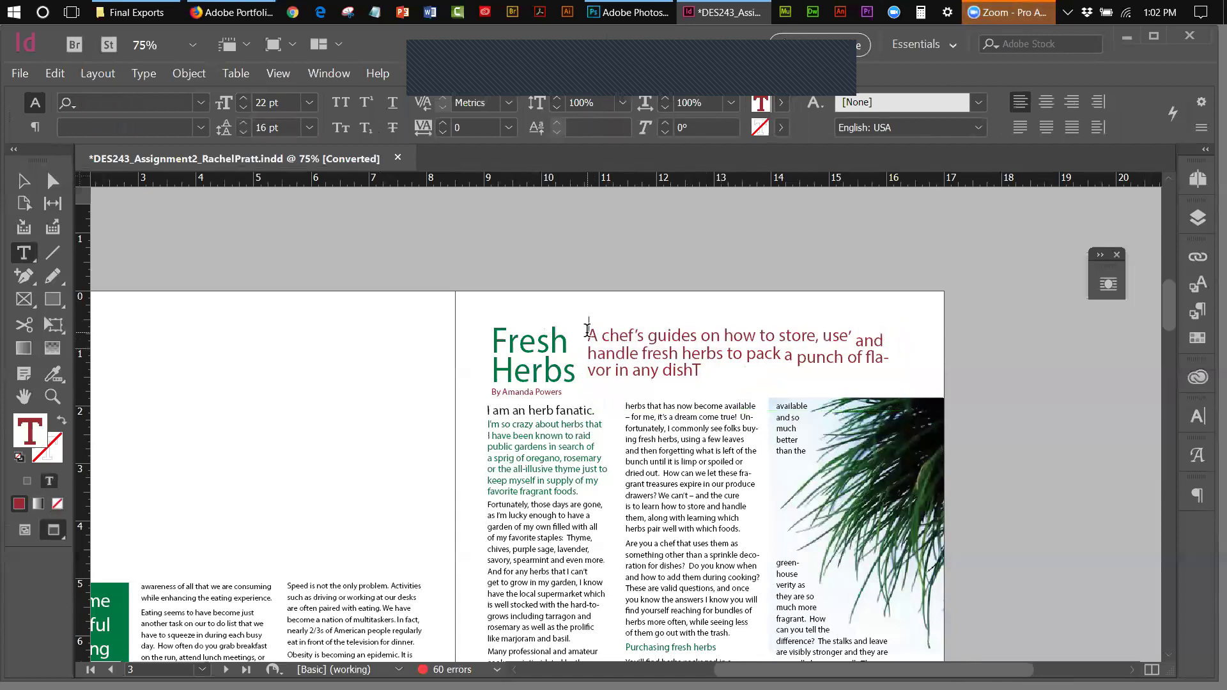
{"action": "left_click_drag", "start_coordinate": [587, 336], "coordinate": [706, 354]}
{"action": "key", "text": "ctrl+a"}
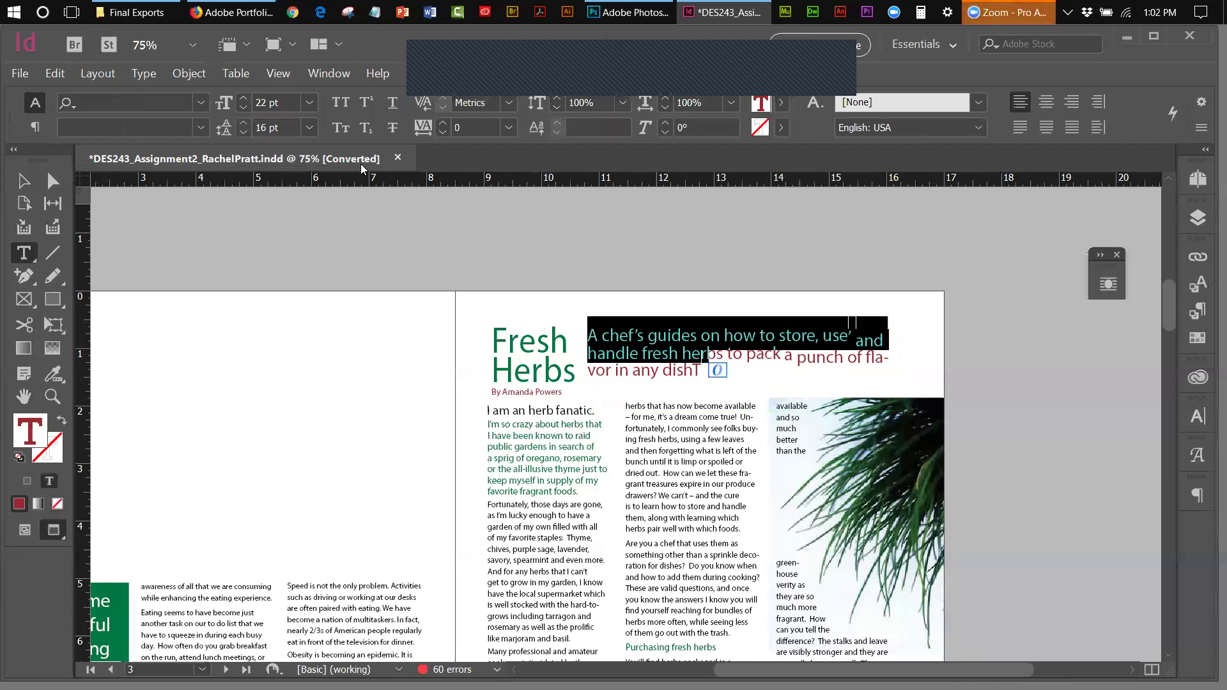
{"action": "key", "text": "Delete"}
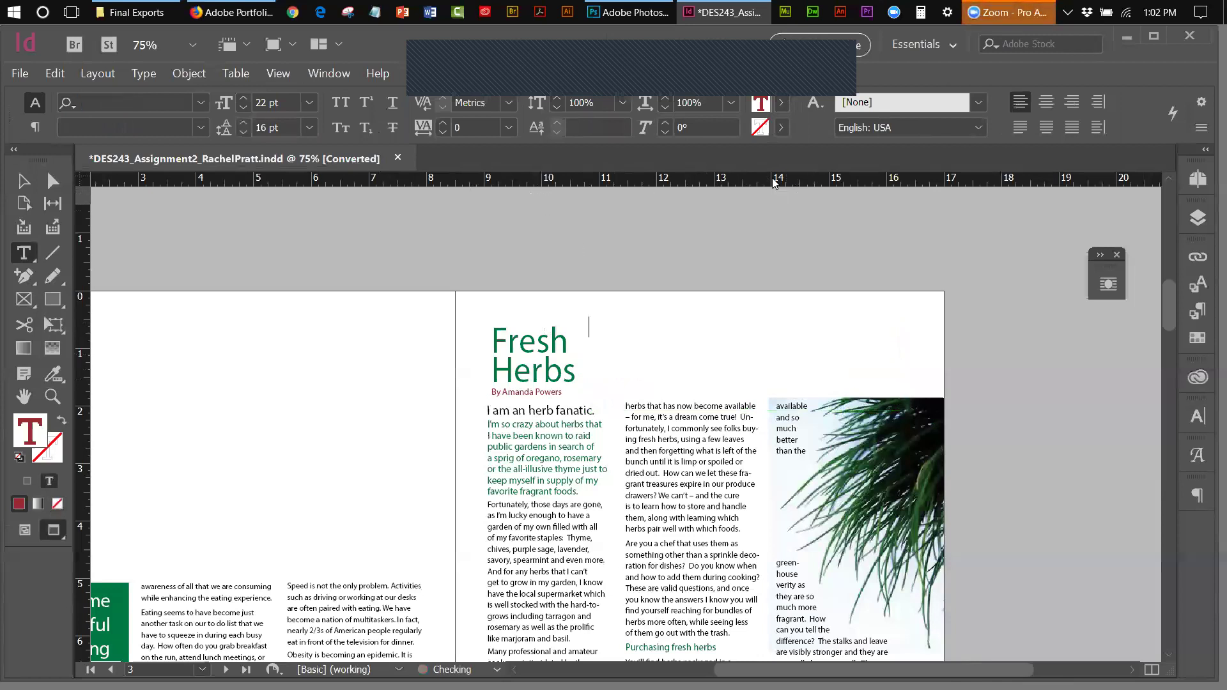
{"action": "key", "text": "ctrl+z"}
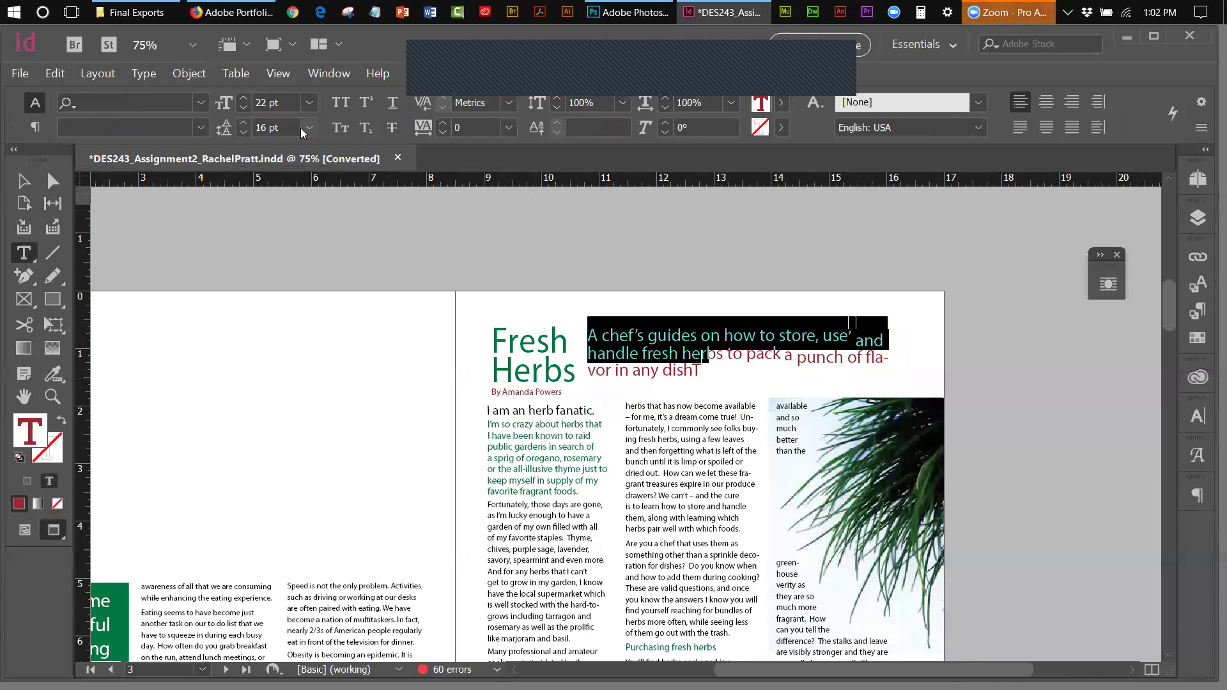
{"action": "left_click", "coordinate": [243, 99]}
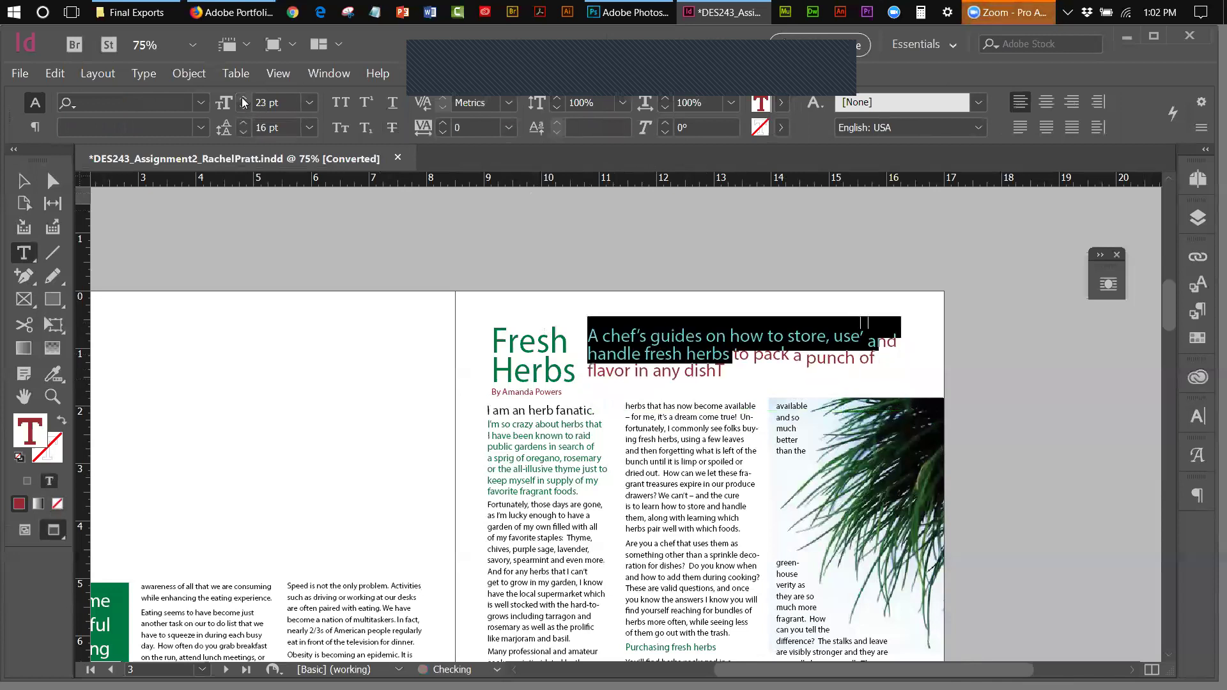
{"action": "left_click", "coordinate": [244, 99]}
{"action": "left_click", "coordinate": [242, 99]}
{"action": "left_click", "coordinate": [242, 99]}
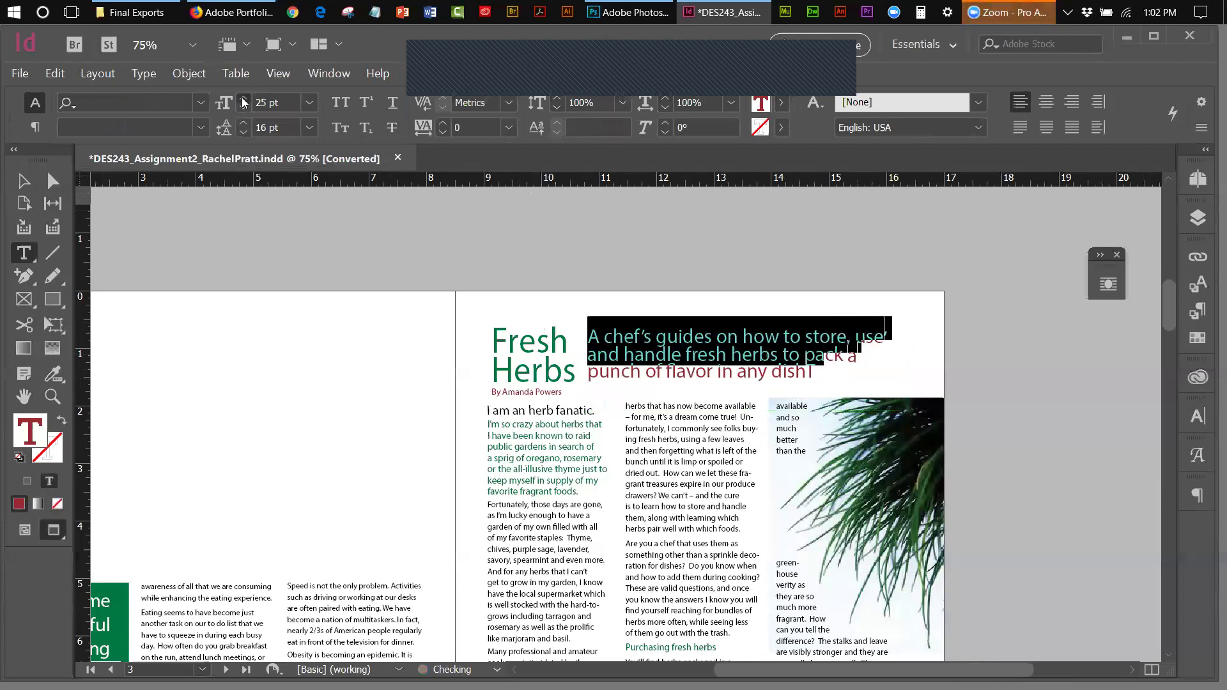
{"action": "key", "text": "Escape"}
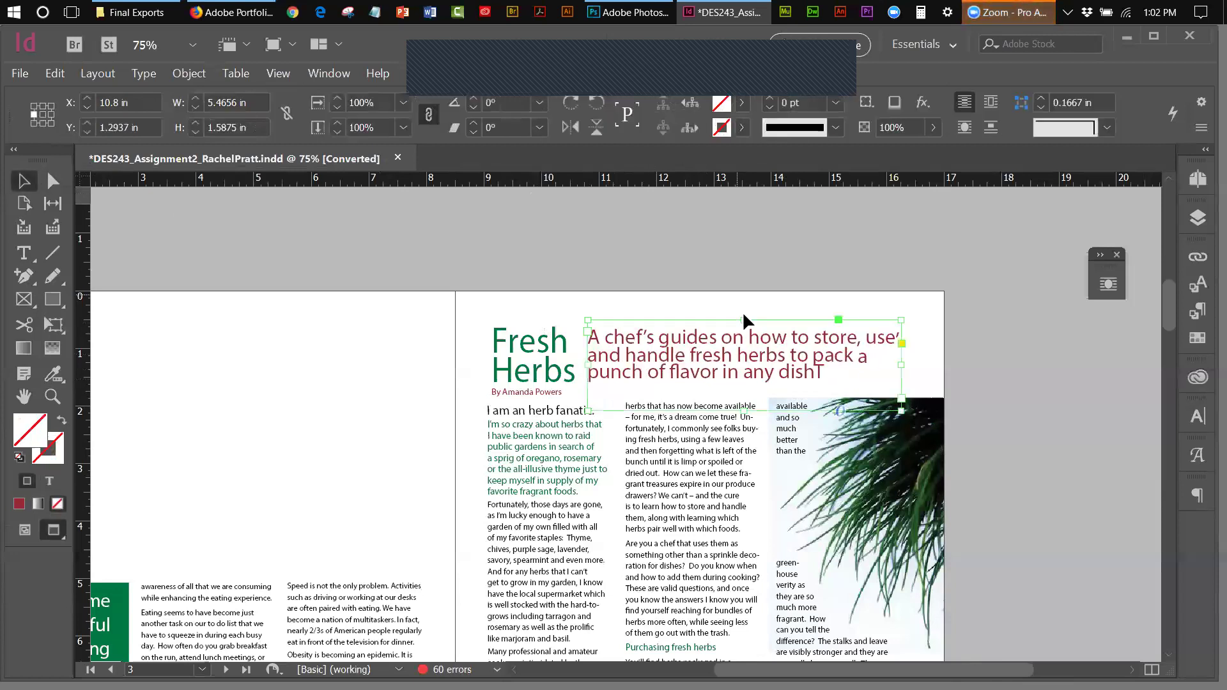
- Try shifting the red intro text frame right to X 11.4 in, and undo the move
{"action": "left_click_drag", "start_coordinate": [746, 367], "coordinate": [781, 368]}
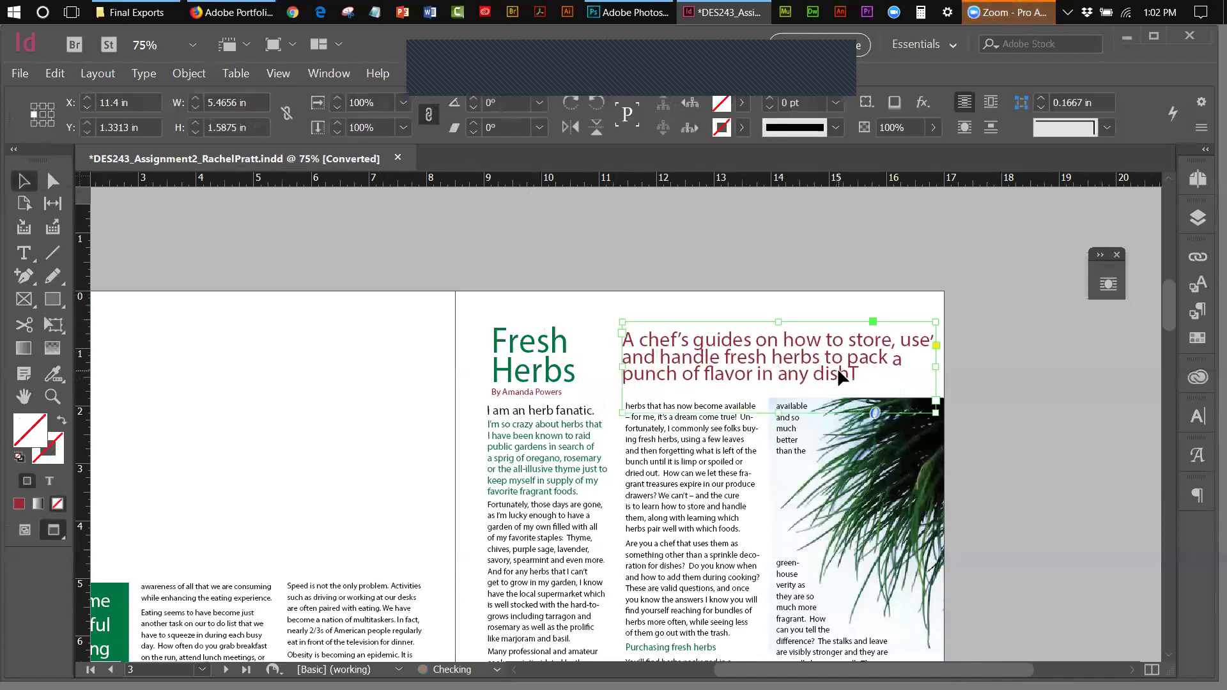
{"action": "key", "text": "ctrl+z"}
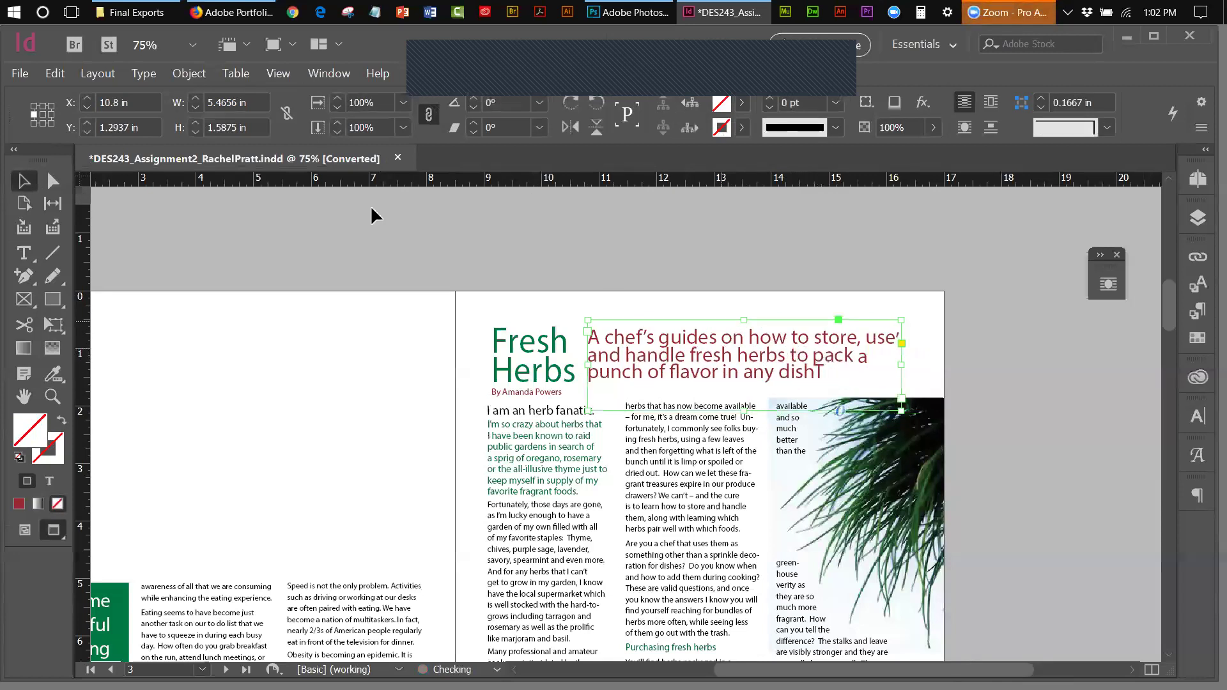
- Increase the leading of the red intro text to 25 pt
{"action": "double_click", "coordinate": [600, 339]}
{"action": "left_click_drag", "start_coordinate": [589, 337], "coordinate": [846, 389]}
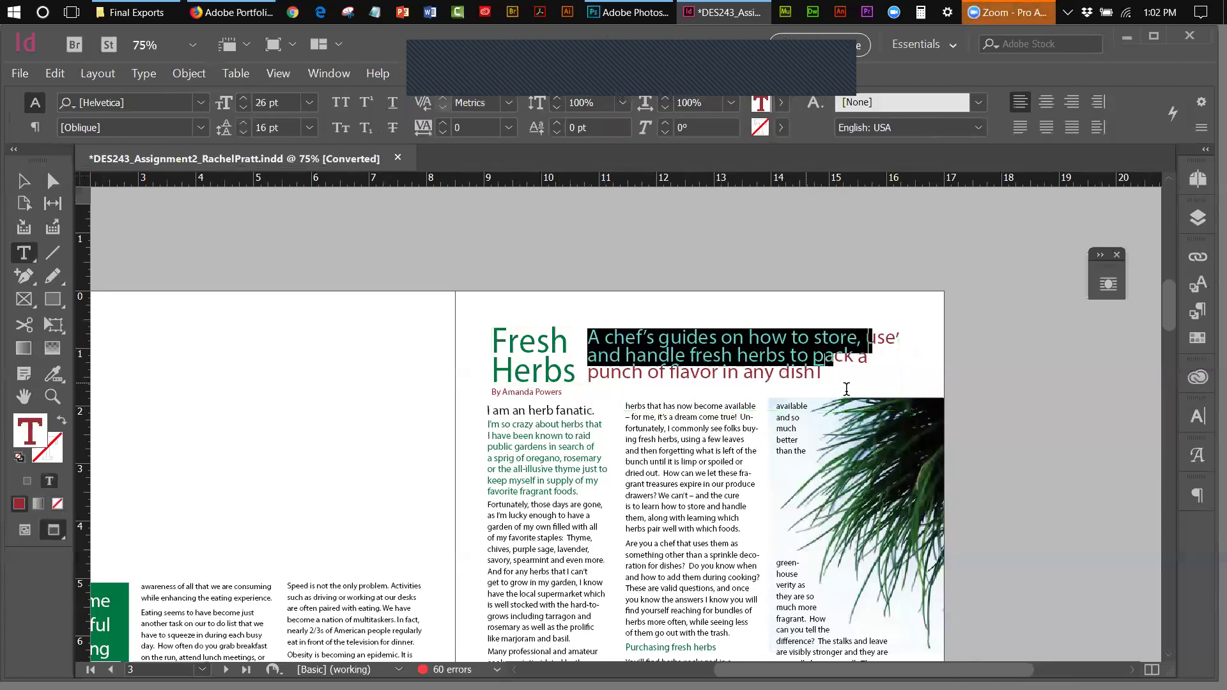
{"action": "left_click", "coordinate": [248, 125]}
{"action": "left_click", "coordinate": [248, 125]}
{"action": "left_click", "coordinate": [248, 126]}
{"action": "left_click", "coordinate": [248, 126]}
{"action": "left_click", "coordinate": [248, 125]}
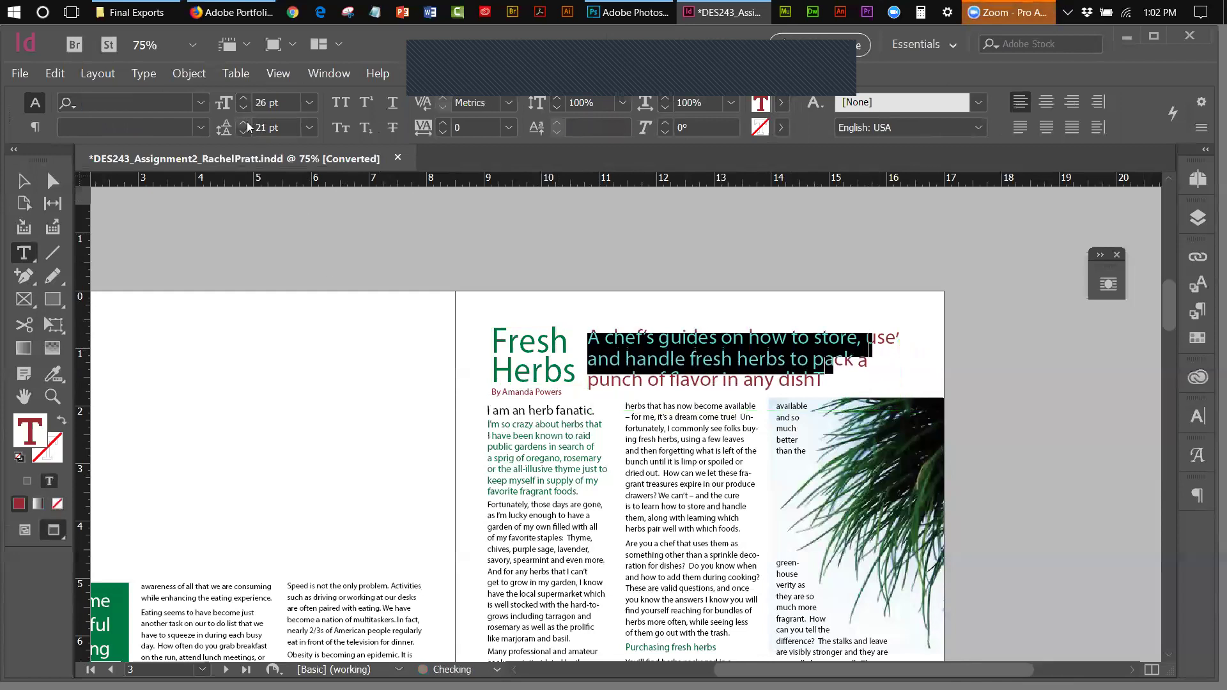
{"action": "left_click", "coordinate": [247, 122]}
{"action": "left_click", "coordinate": [247, 122]}
{"action": "left_click", "coordinate": [247, 122]}
{"action": "left_click", "coordinate": [246, 122]}
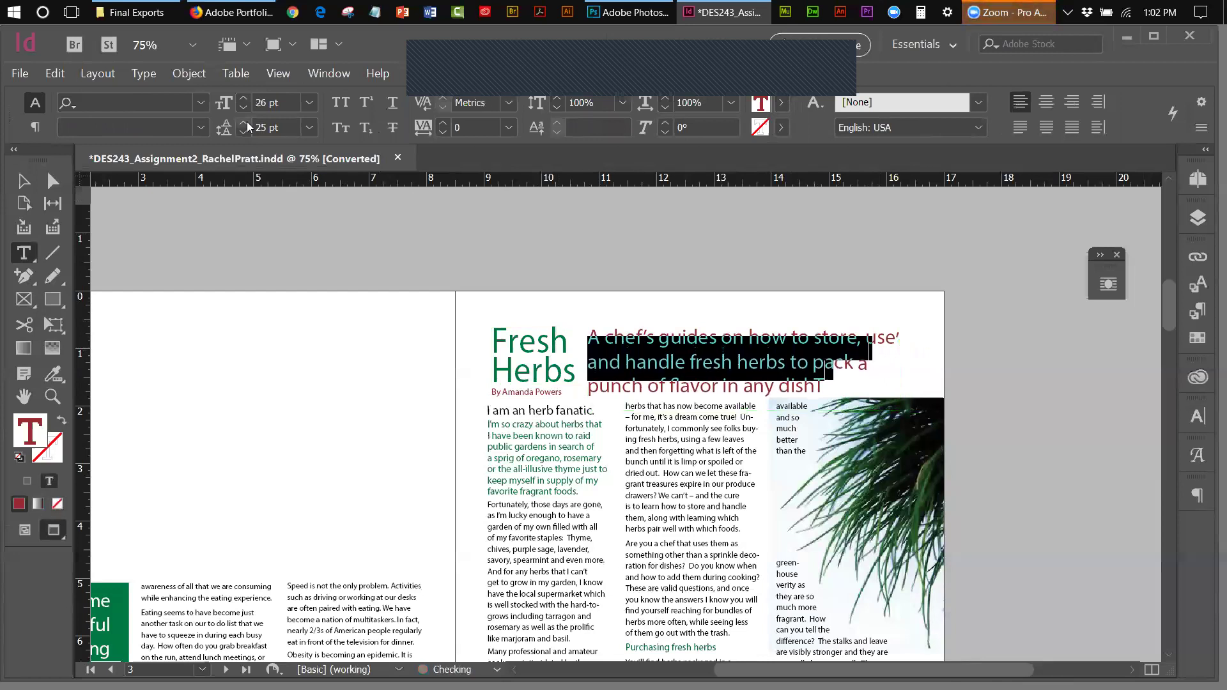
{"action": "key", "text": "Escape"}
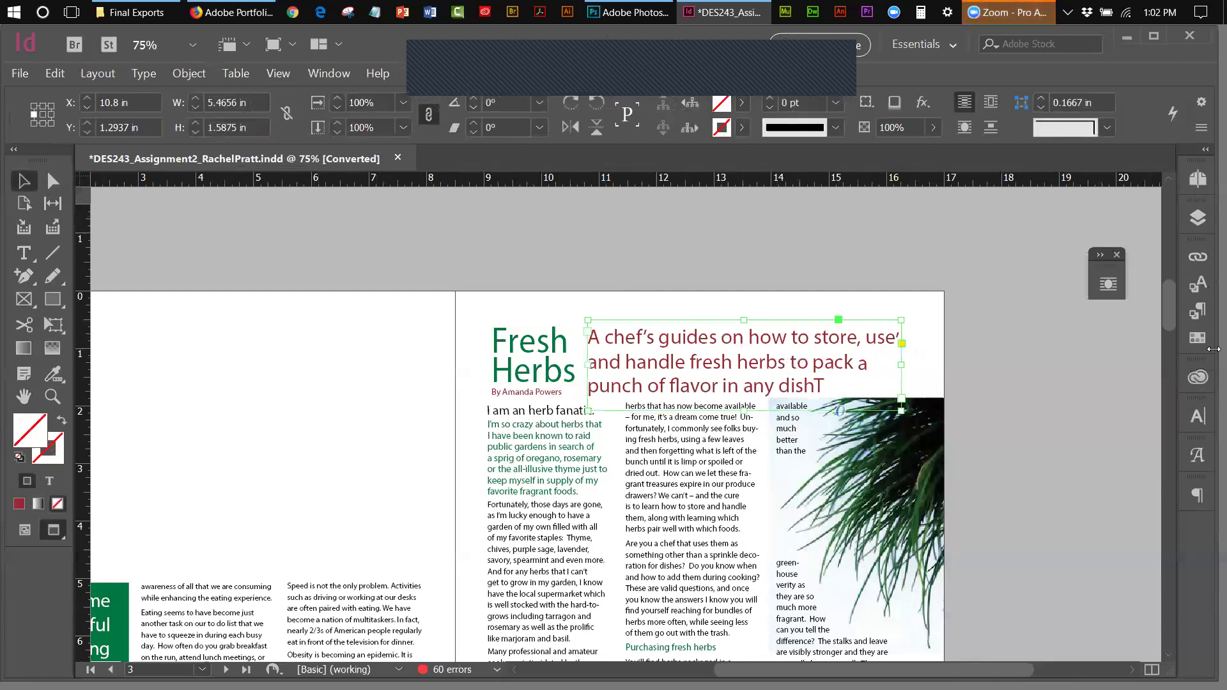
- Nudge the red intro text frame up to Y 1.1271 in
{"action": "key", "text": "Up"}
{"action": "key", "text": "Up"}
{"action": "key", "text": "Up"}
{"action": "key", "text": "Up"}
{"action": "key", "text": "Up"}
{"action": "key", "text": "Up"}
{"action": "key", "text": "Up"}
{"action": "key", "text": "Up"}
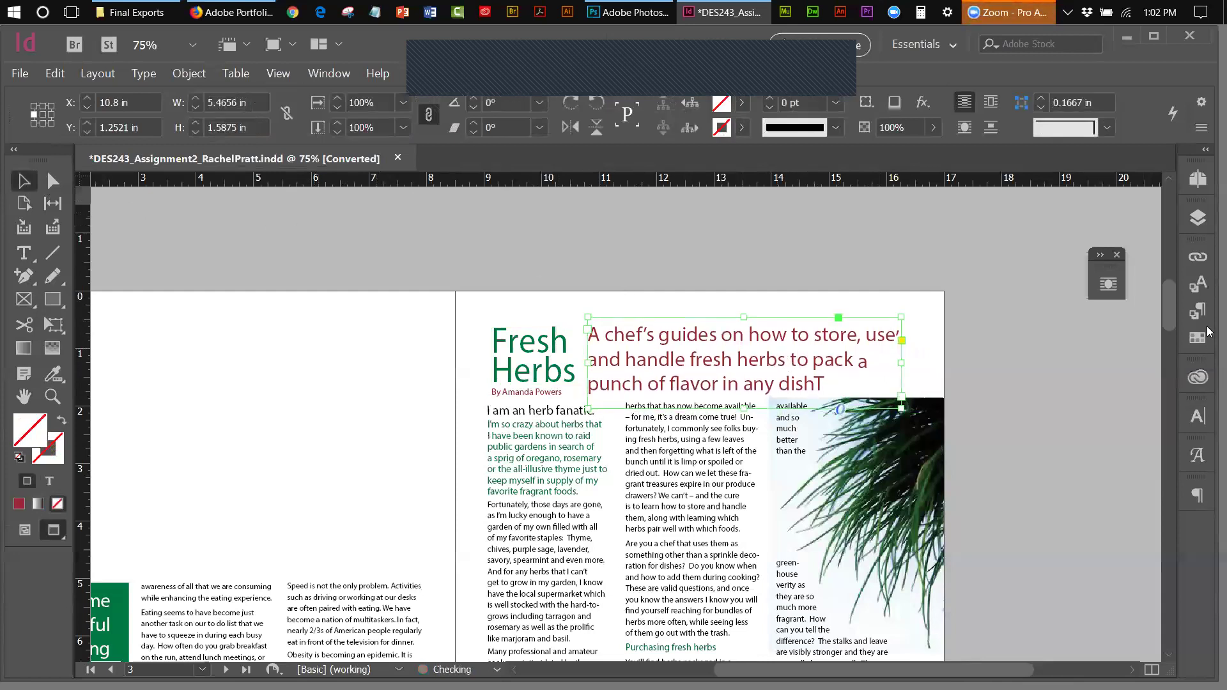
{"action": "key", "text": "Up"}
{"action": "key", "text": "Up"}
{"action": "key", "text": "Up"}
{"action": "key", "text": "Up"}
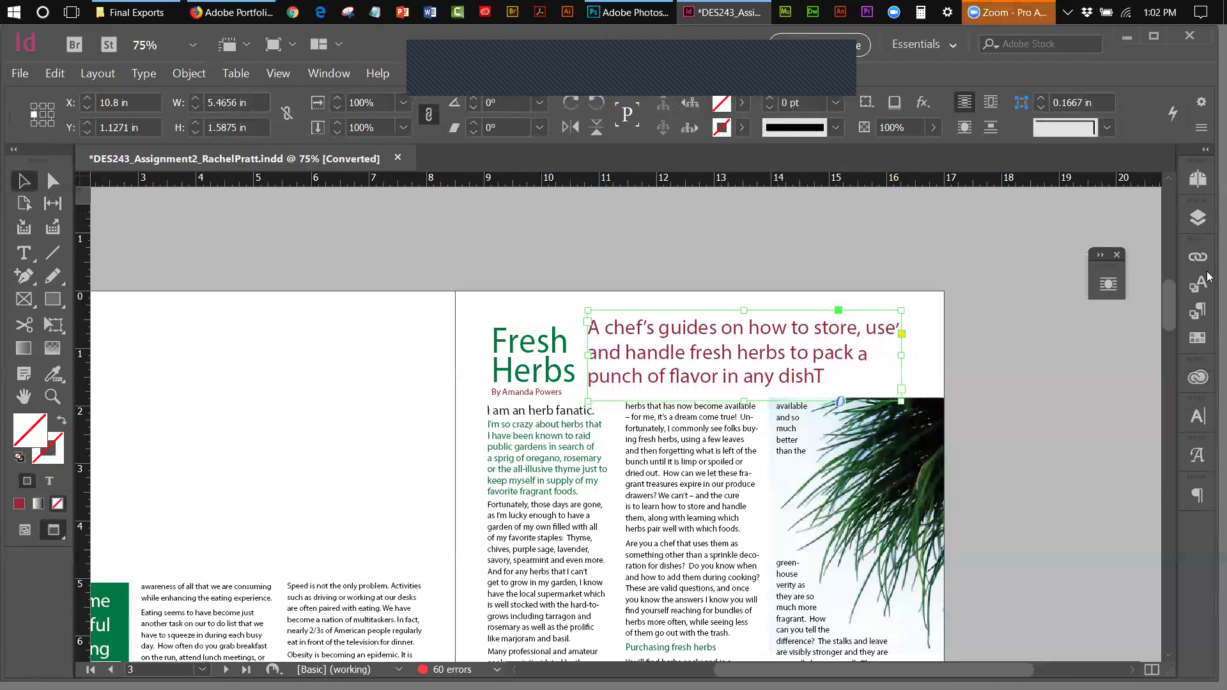
- Tighten the leading of the whole red intro text to 23 pt and return to selecting its frame
{"action": "double_click", "coordinate": [811, 373]}
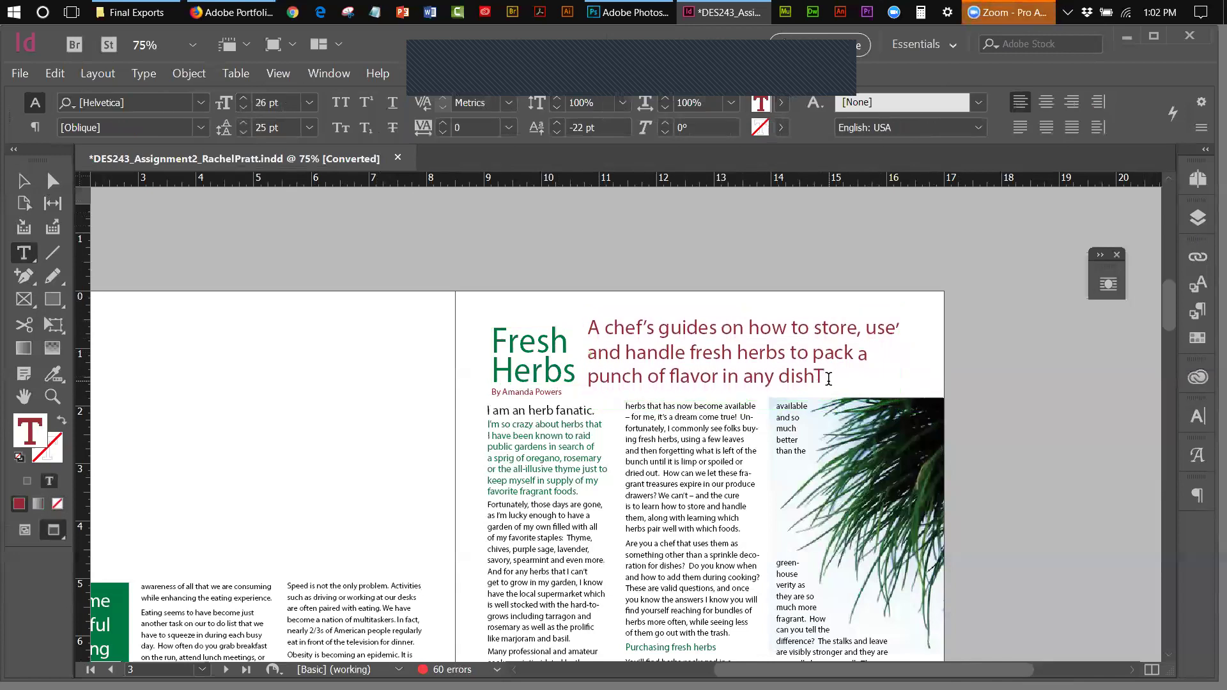
{"action": "left_click_drag", "start_coordinate": [831, 358], "coordinate": [565, 329]}
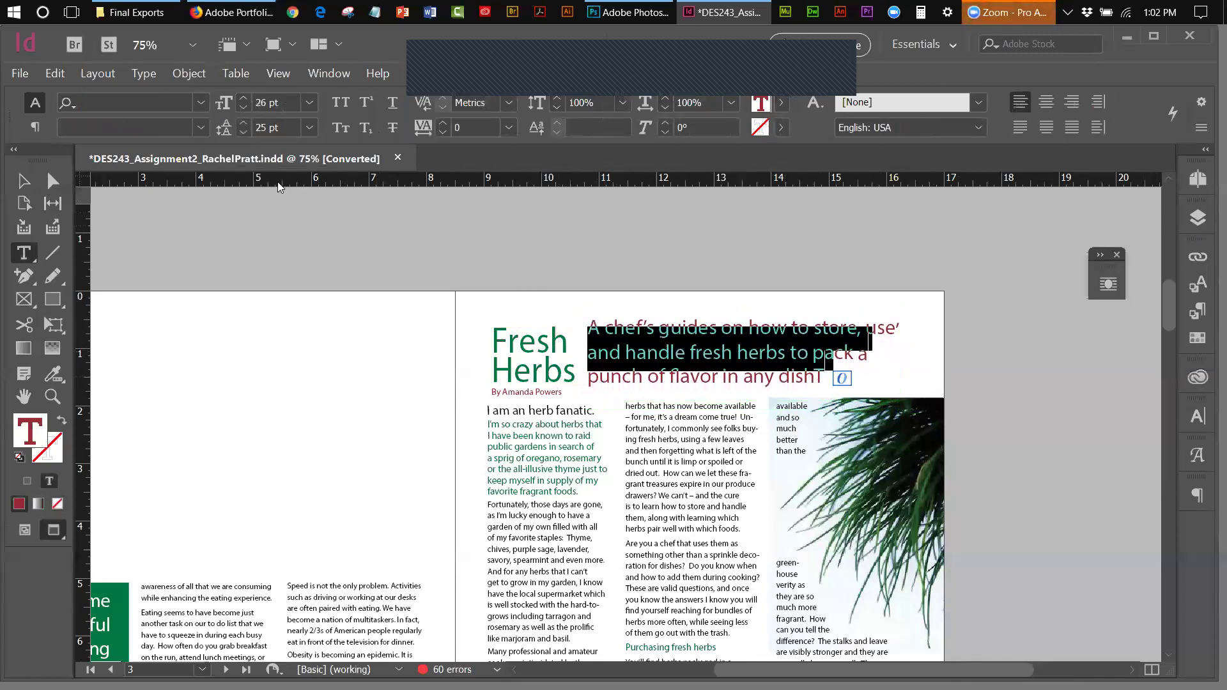
{"action": "left_click", "coordinate": [243, 132]}
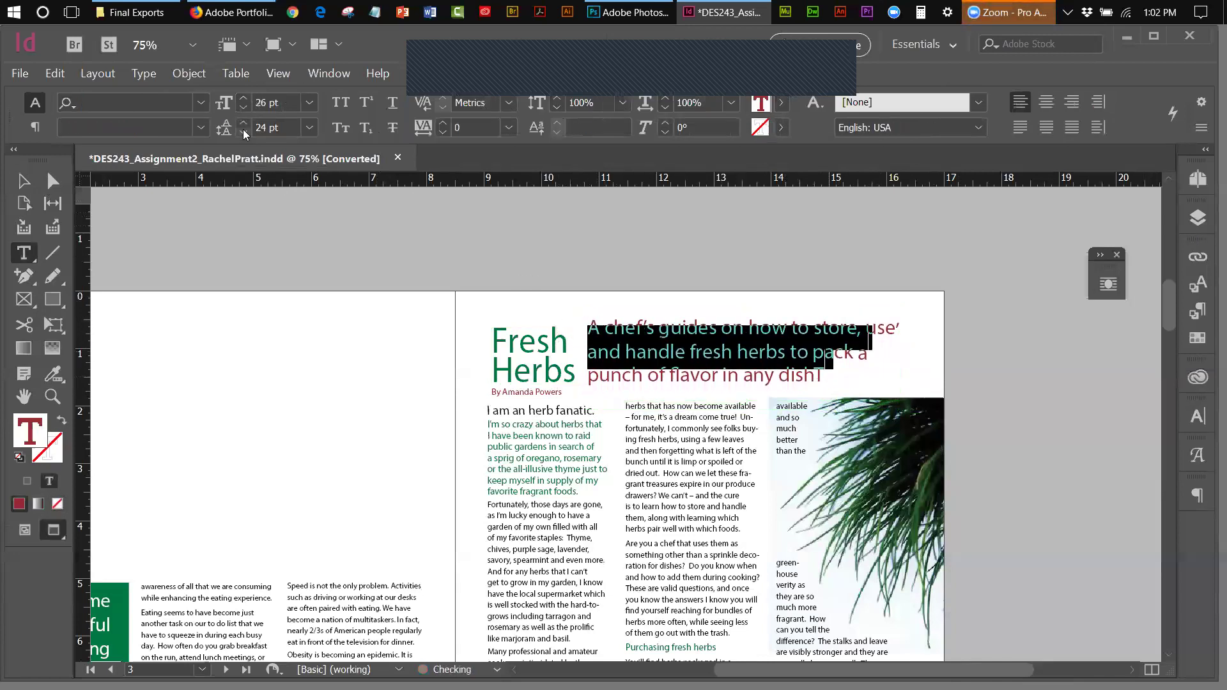
{"action": "left_click", "coordinate": [243, 132]}
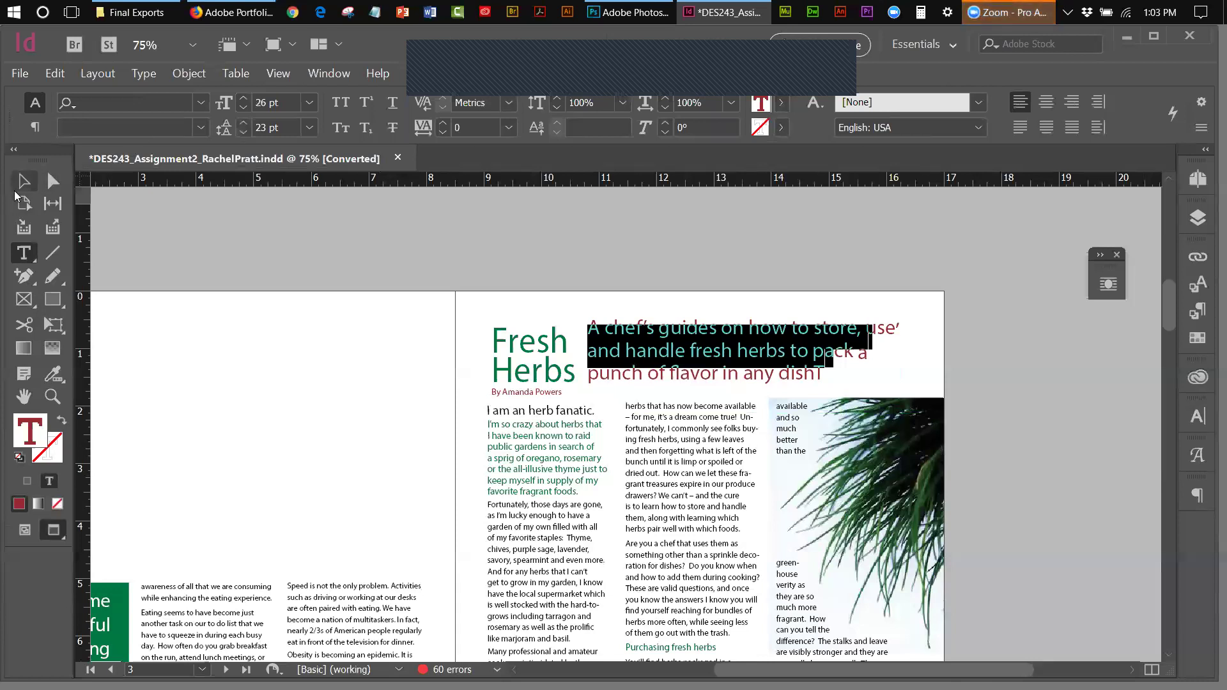
{"action": "left_click", "coordinate": [19, 184]}
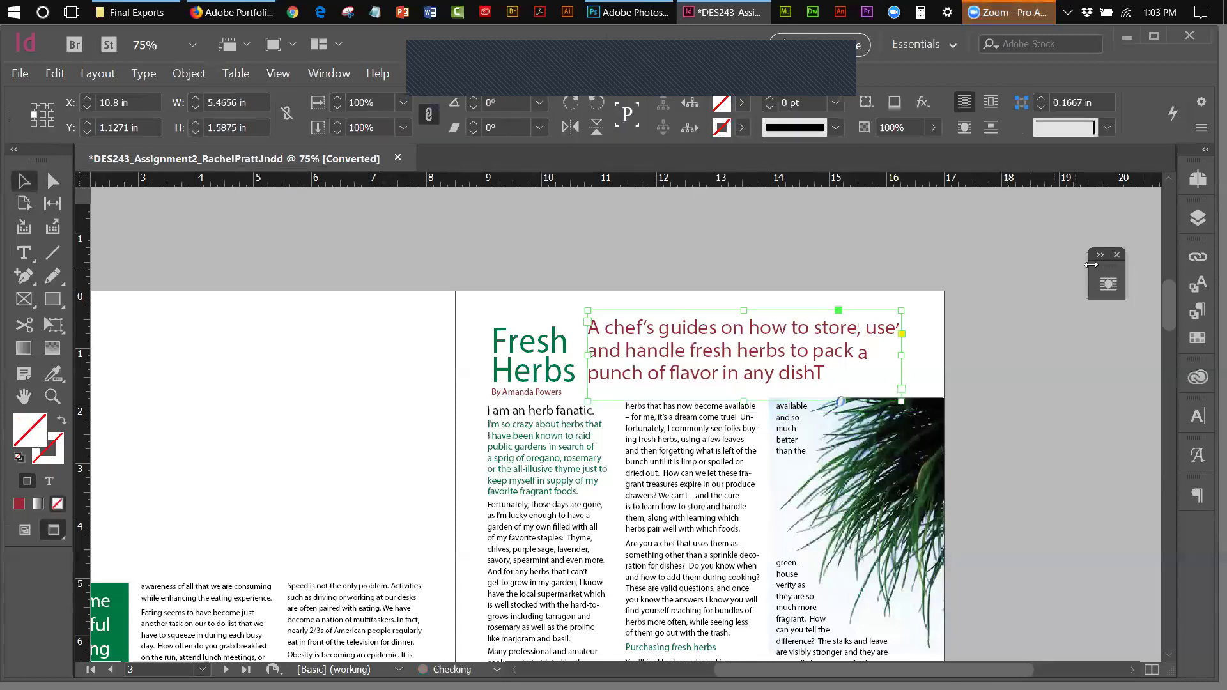
- Nudge the red intro text frame down to Y 1.1549 in and deselect it
{"action": "key", "text": "Down"}
{"action": "key", "text": "Down"}
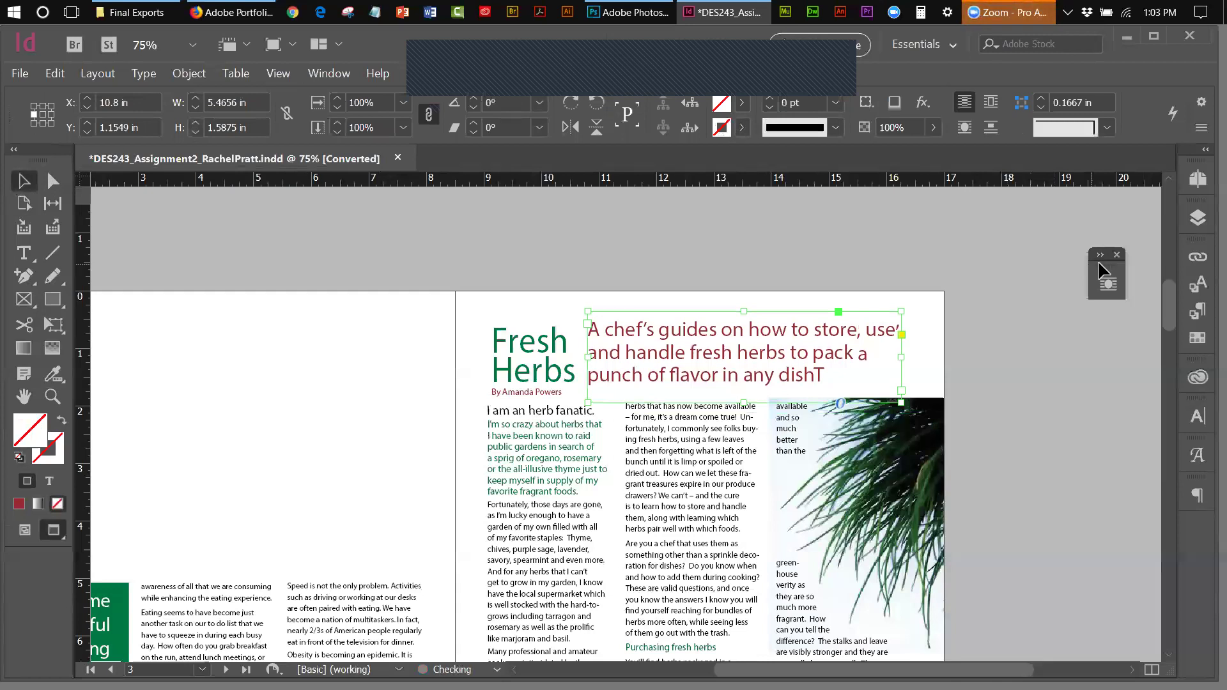
{"action": "left_click", "coordinate": [1035, 351]}
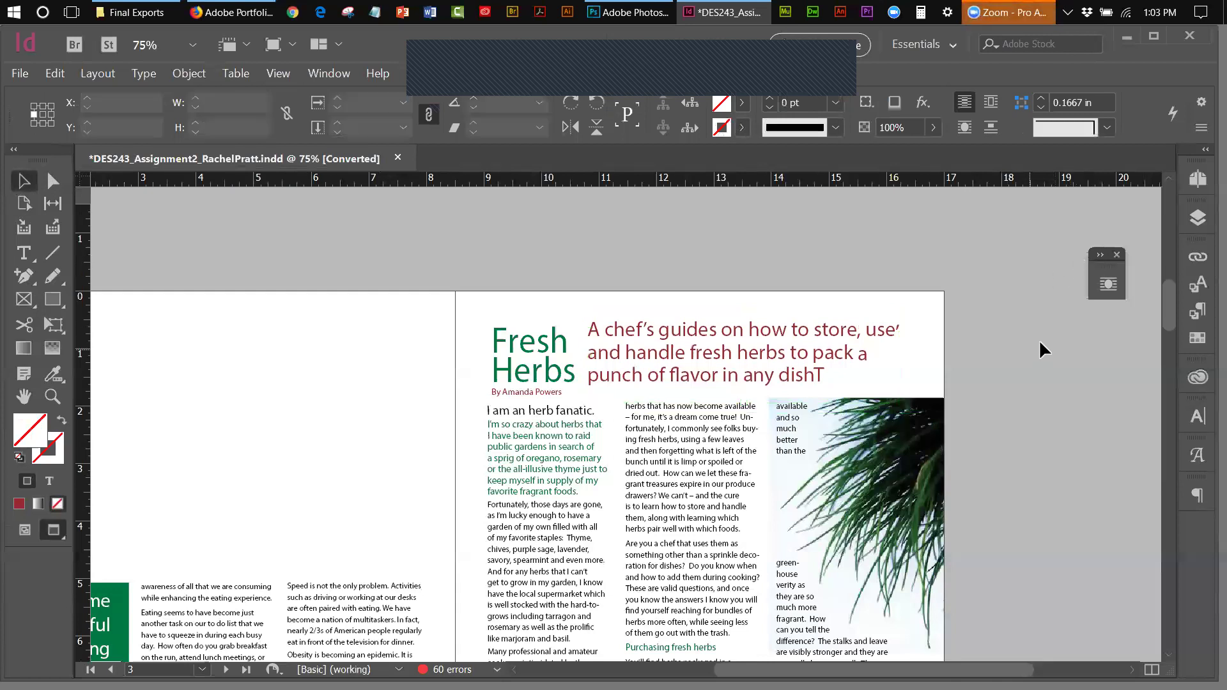
- Extend the Fresh Herbs title frame upward to a height of 1.125 in
{"action": "double_click", "coordinate": [537, 348]}
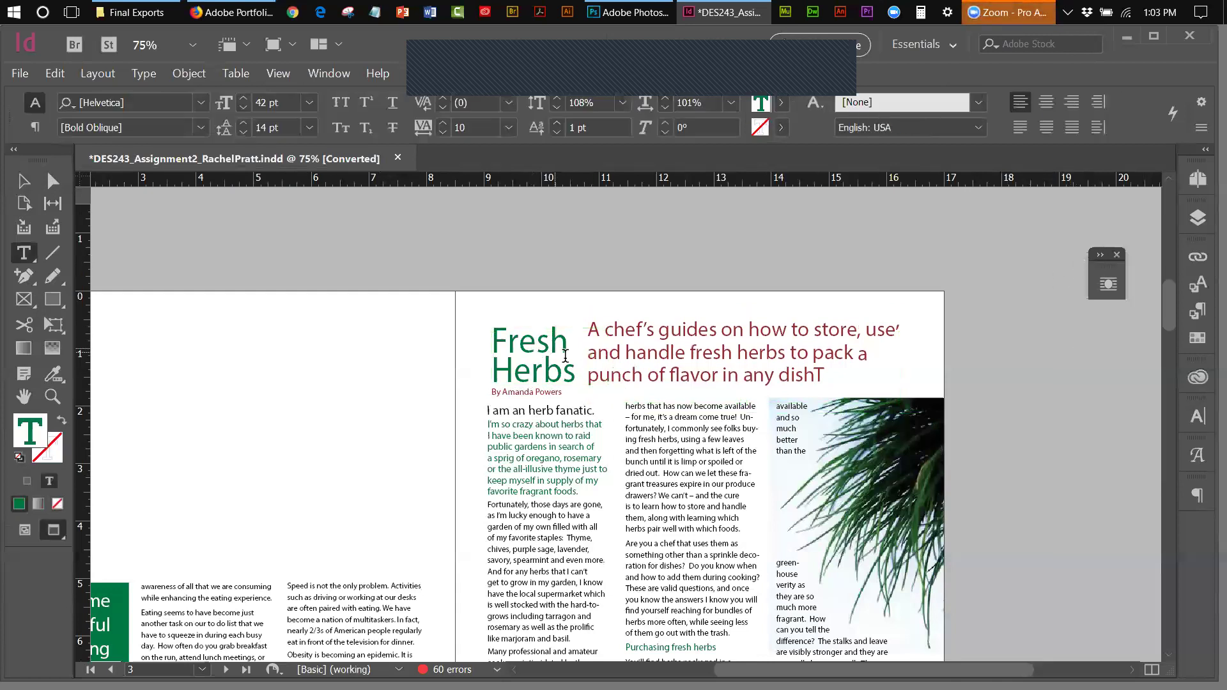
{"action": "left_click", "coordinate": [24, 180]}
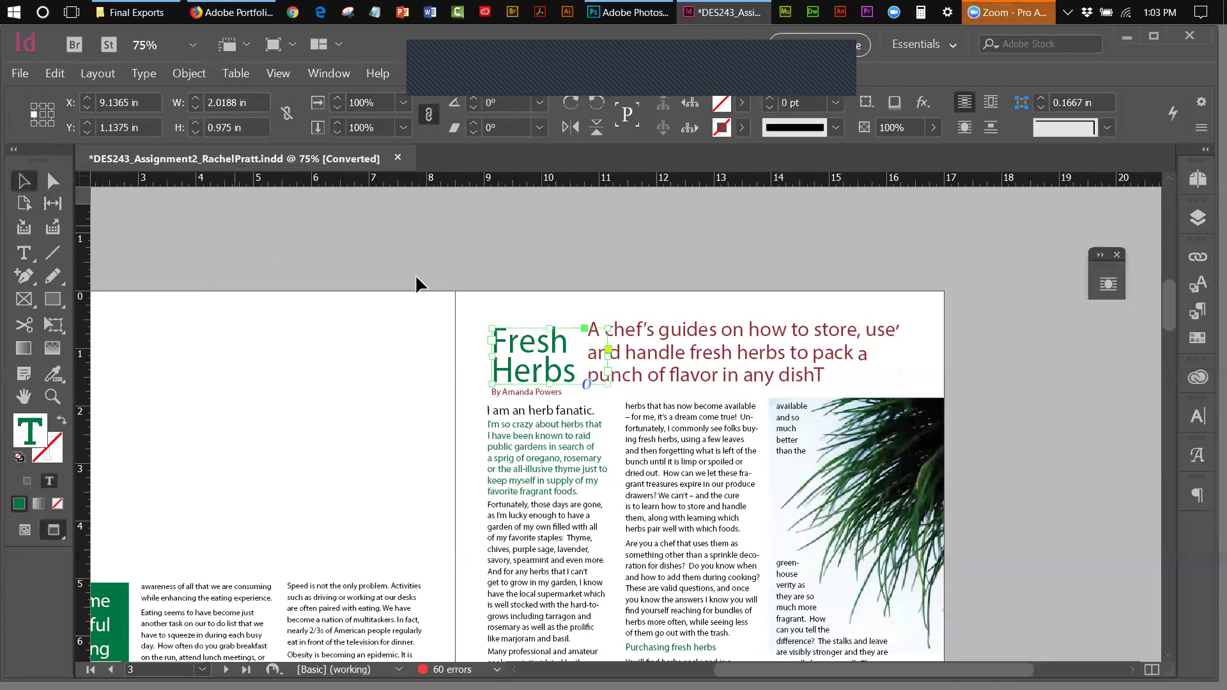
{"action": "left_click_drag", "start_coordinate": [548, 324], "coordinate": [549, 315]}
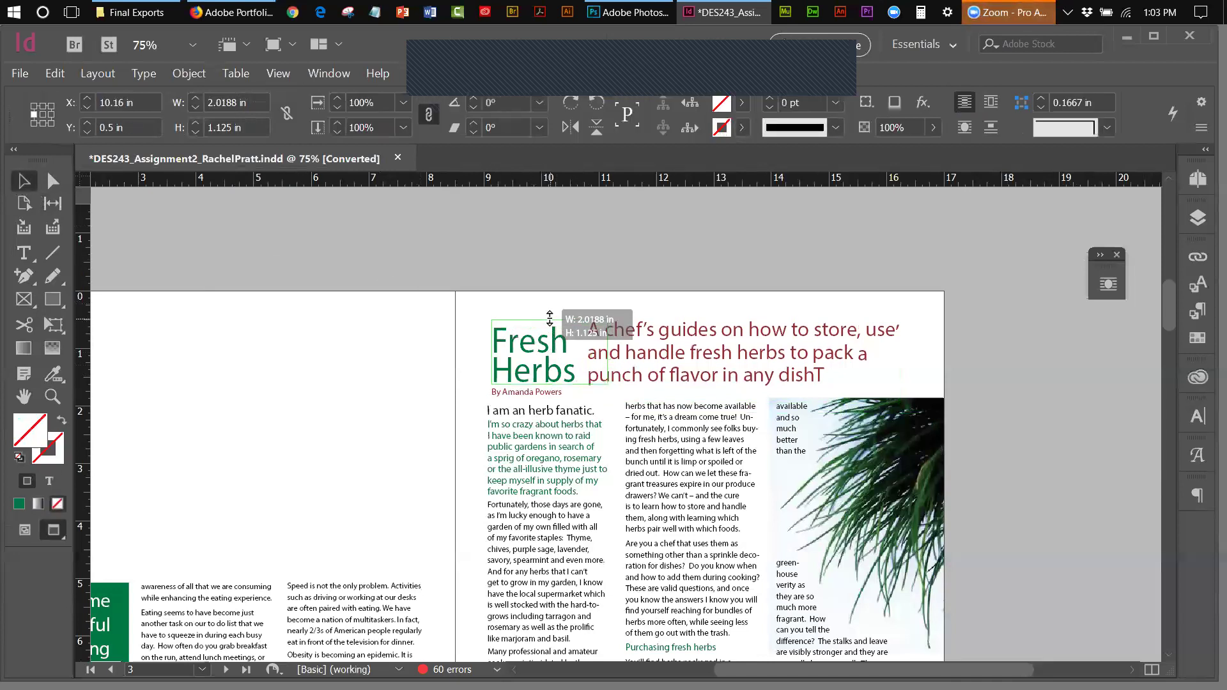
- Enlarge the Fresh Herbs title text to 44 pt and deselect its frame
{"action": "double_click", "coordinate": [568, 367]}
{"action": "left_click_drag", "start_coordinate": [574, 365], "coordinate": [323, 277]}
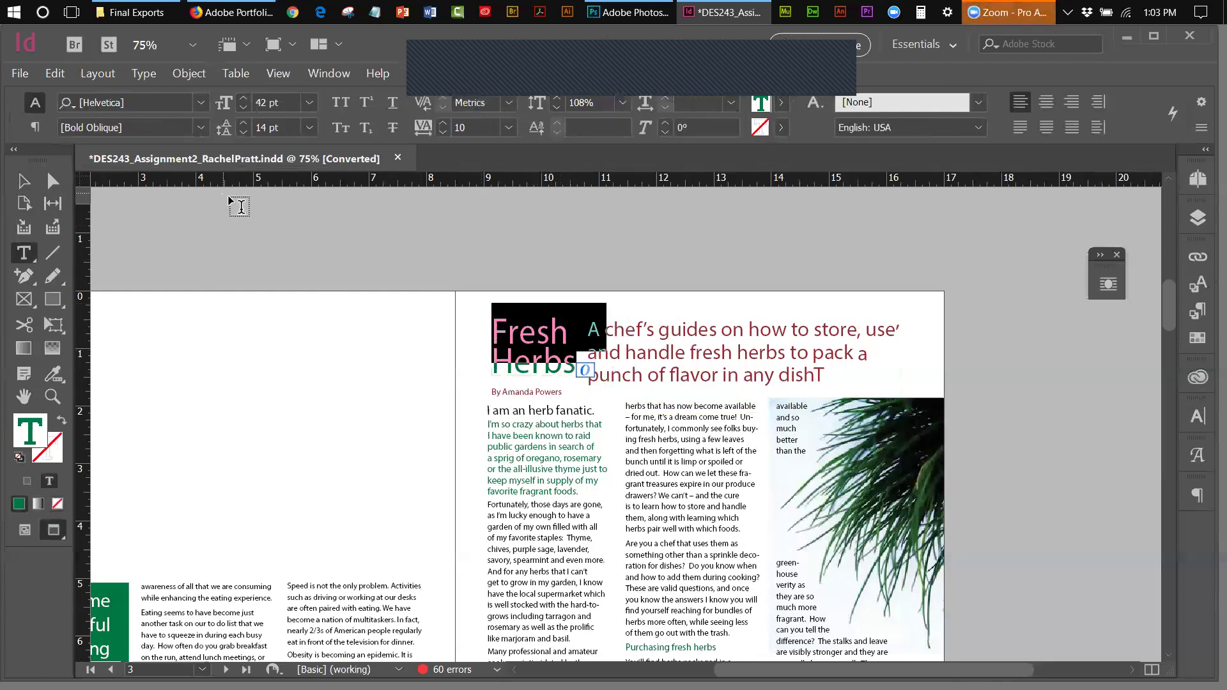
{"action": "left_click", "coordinate": [243, 99]}
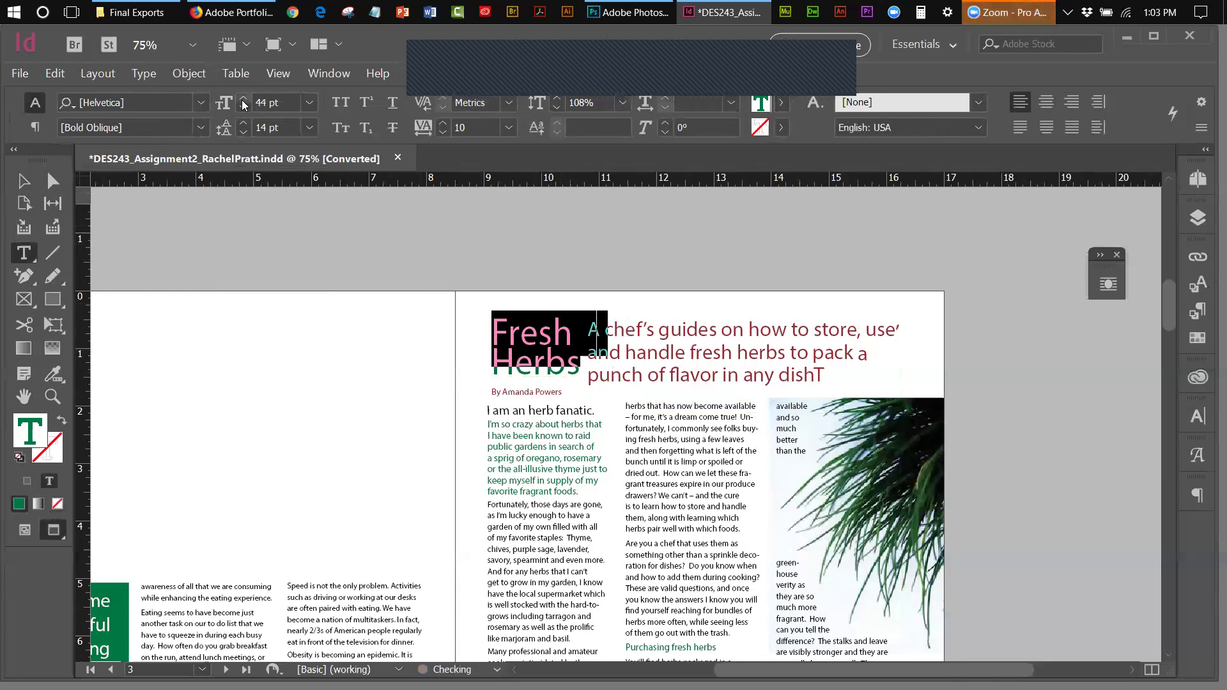
{"action": "key", "text": "Escape"}
{"action": "left_click", "coordinate": [296, 208]}
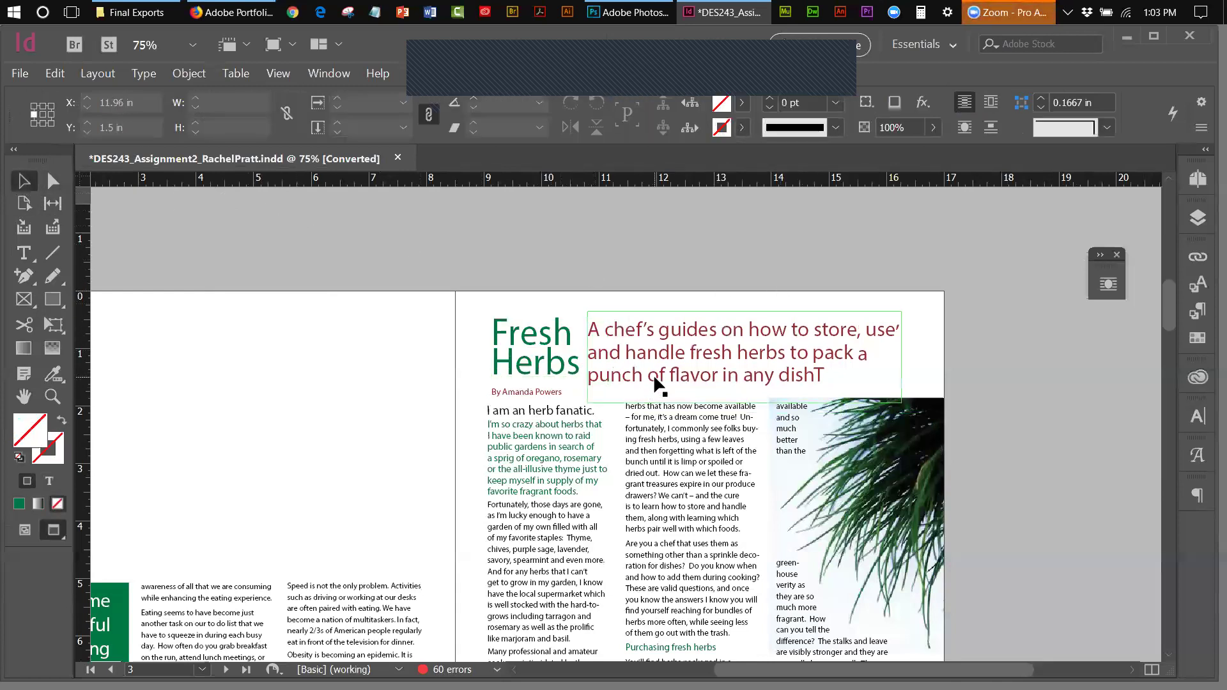
- Nudge the Fresh Herbs title frame down to Y 1.1736 in, just above the byline
{"action": "left_click", "coordinate": [555, 371]}
{"action": "key", "text": "Down"}
{"action": "key", "text": "Down"}
{"action": "key", "text": "Down"}
{"action": "key", "text": "Down"}
{"action": "key", "text": "Down"}
{"action": "key", "text": "Down"}
{"action": "key", "text": "Down"}
{"action": "key", "text": "Down"}
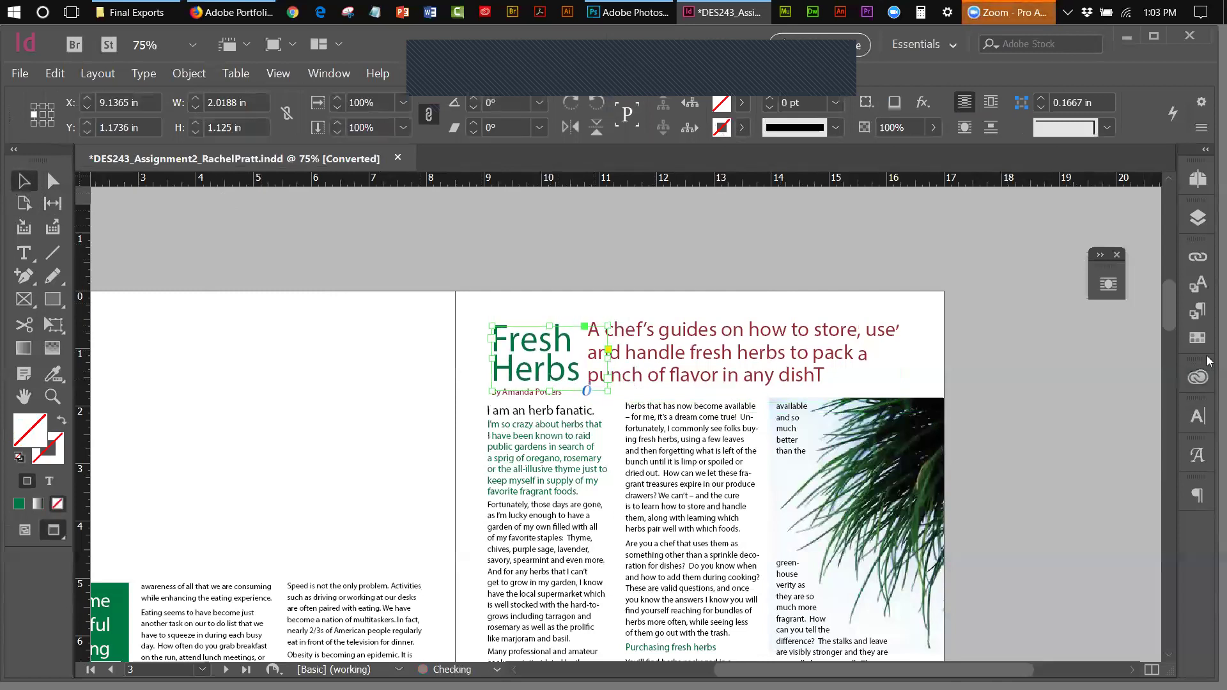
- Nudge the red intro text frame slightly up to Y 1.141 in and deselect it
{"action": "left_click", "coordinate": [753, 337]}
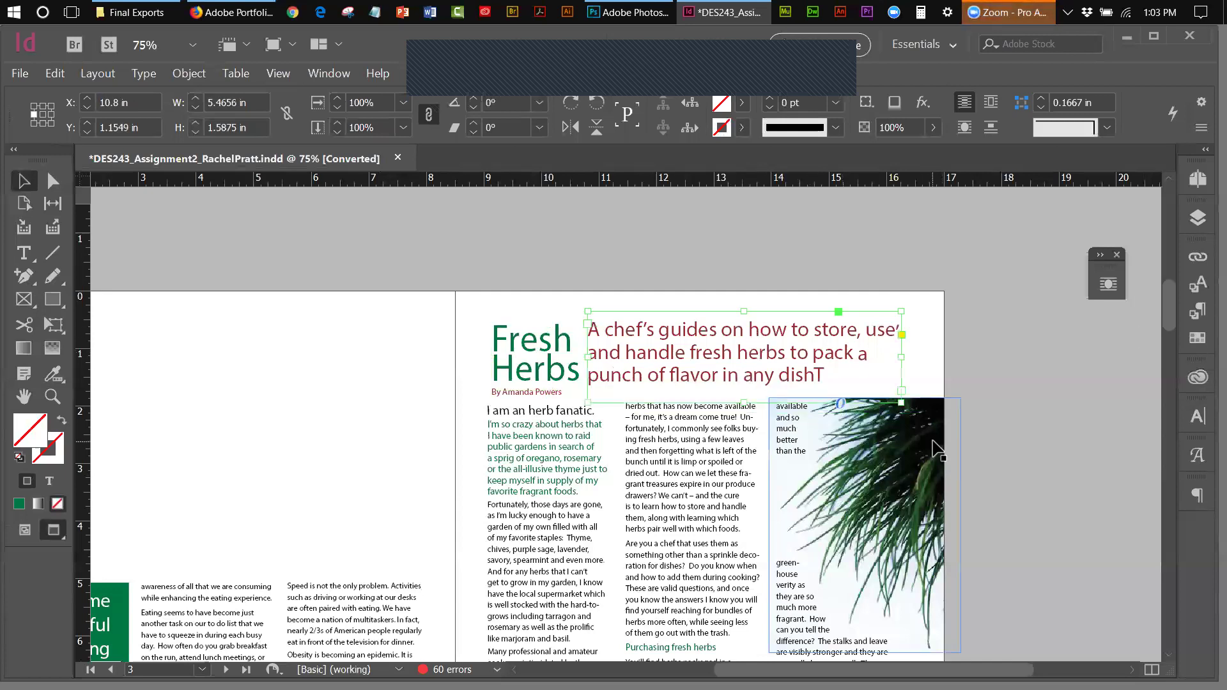
{"action": "key", "text": "Up"}
{"action": "key", "text": "Up"}
{"action": "key", "text": "Up"}
{"action": "key", "text": "Down"}
{"action": "key", "text": "Down"}
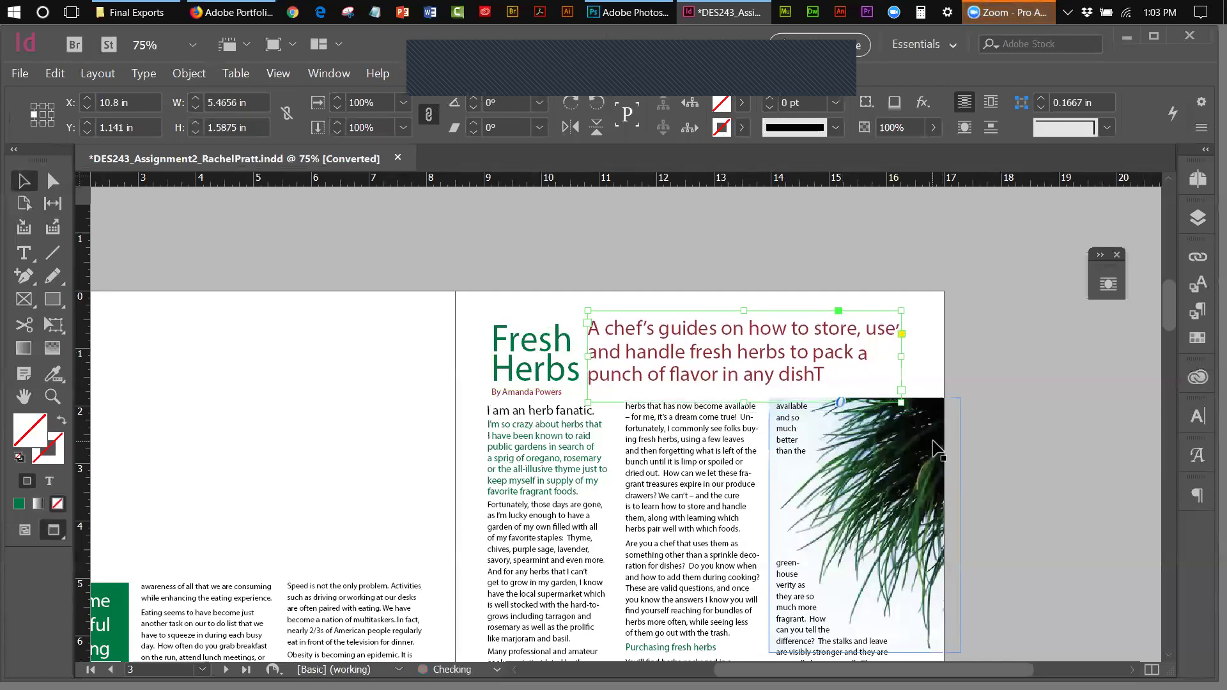
{"action": "left_click", "coordinate": [722, 252]}
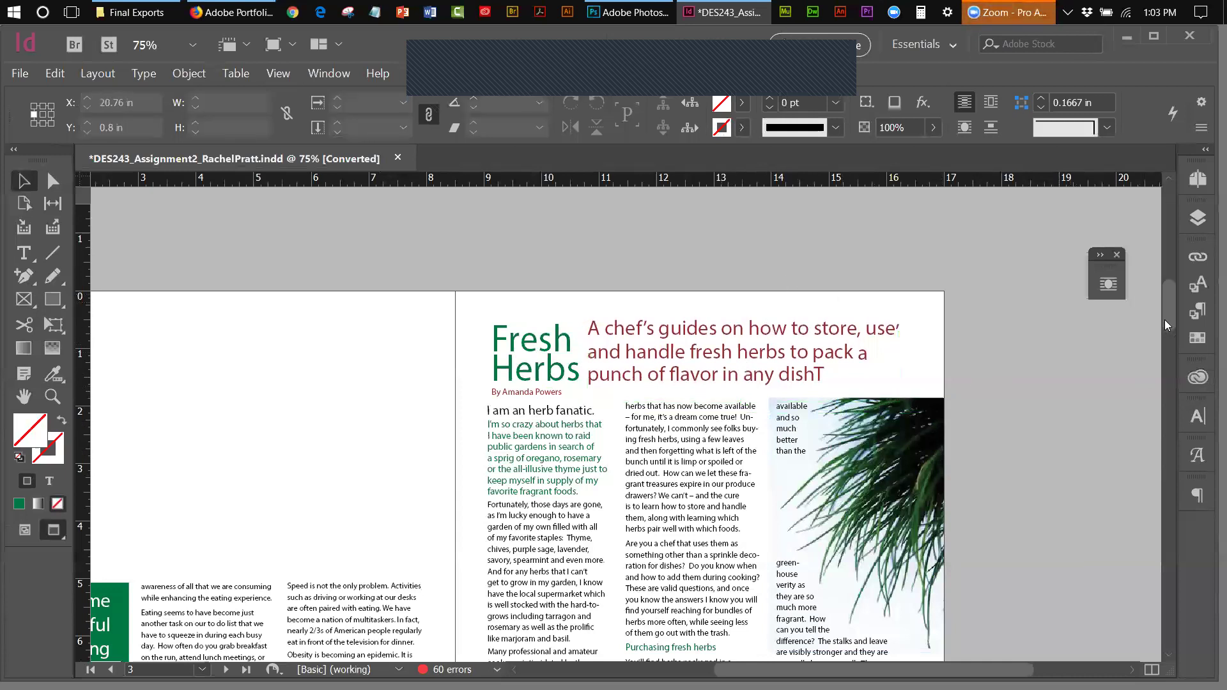
- Examine the herb article spread on pages 4 and 5, including the chicken photo, the plant images and their text wrap
{"action": "scroll", "coordinate": [1164, 319], "scroll_direction": "down", "scroll_amount": 3}
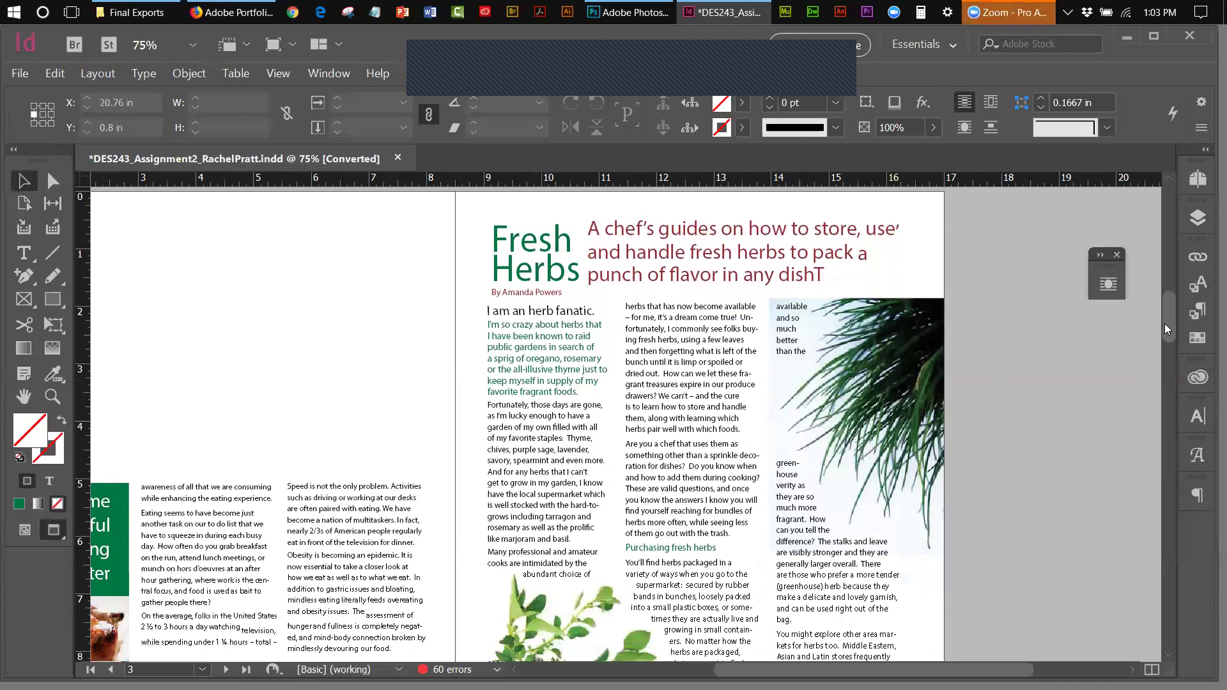
{"action": "scroll", "coordinate": [1164, 324], "scroll_direction": "down", "scroll_amount": 15}
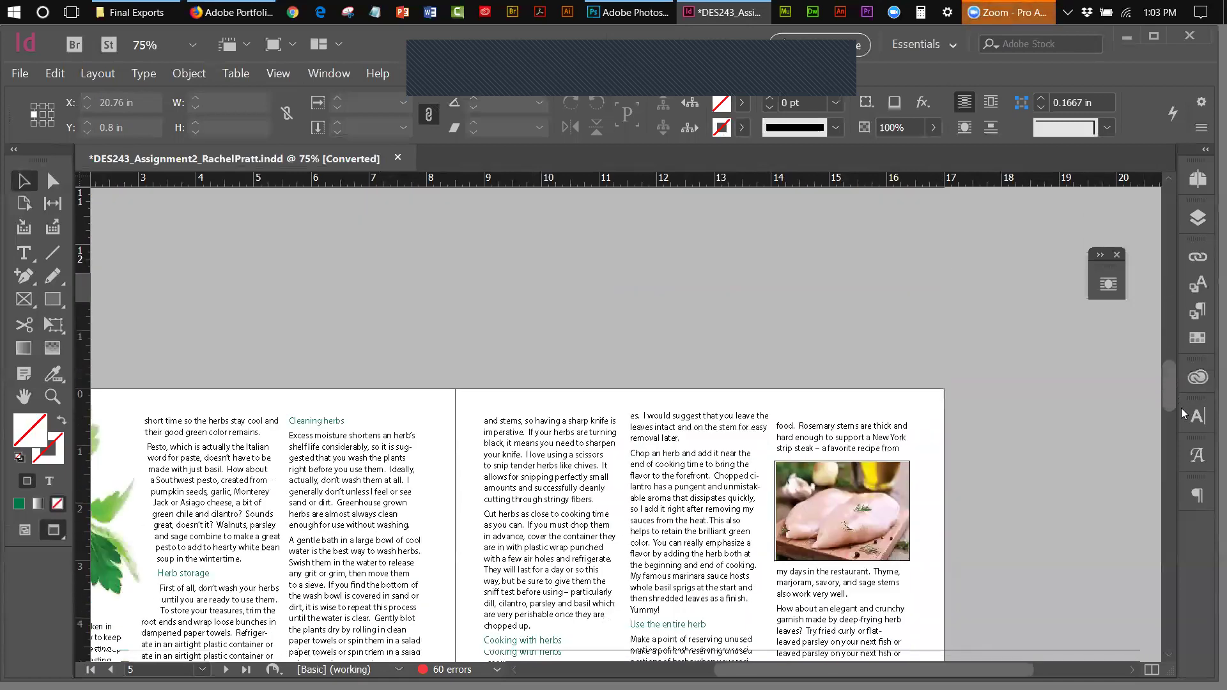
{"action": "scroll", "coordinate": [1182, 414], "scroll_direction": "down", "scroll_amount": 6}
{"action": "scroll", "coordinate": [1185, 419], "scroll_direction": "down", "scroll_amount": 1}
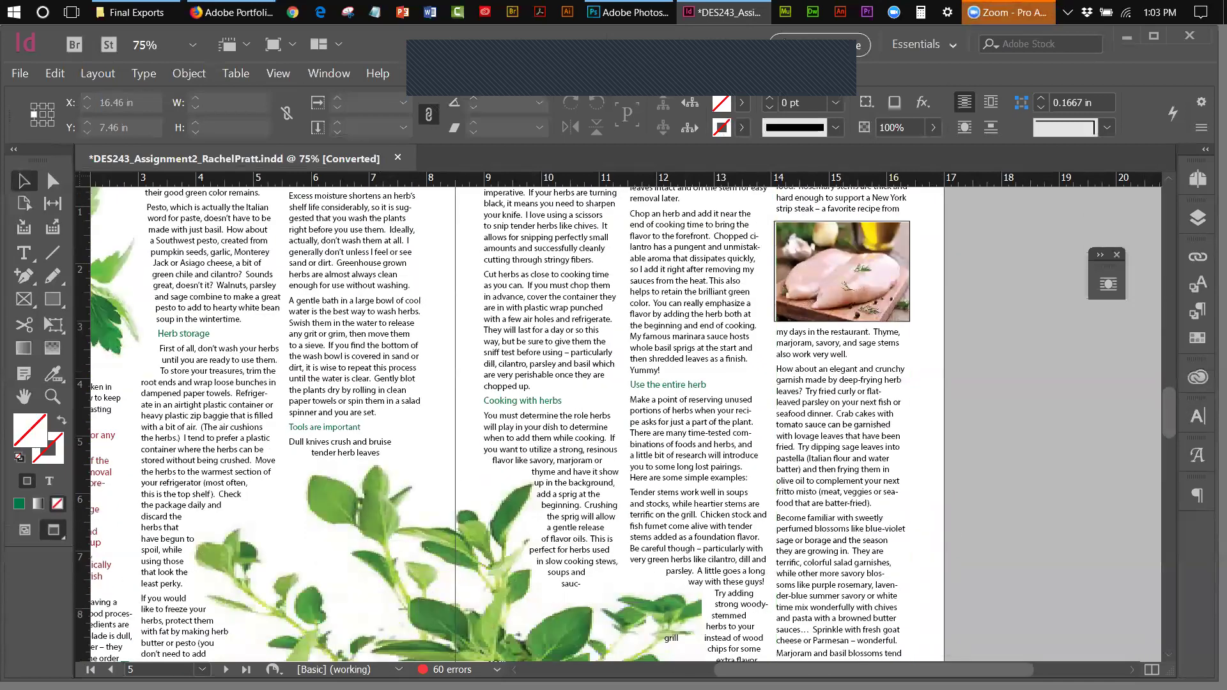
{"action": "scroll", "coordinate": [624, 423], "scroll_direction": "left", "scroll_amount": 3}
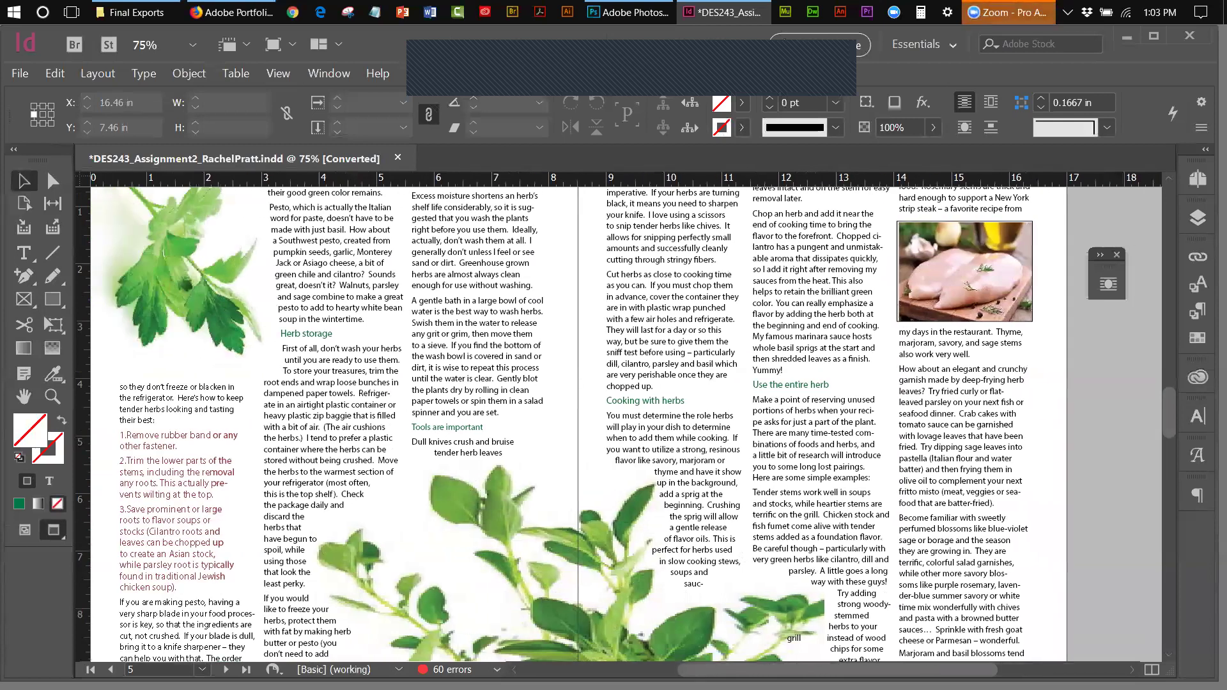
{"action": "left_click", "coordinate": [906, 327]}
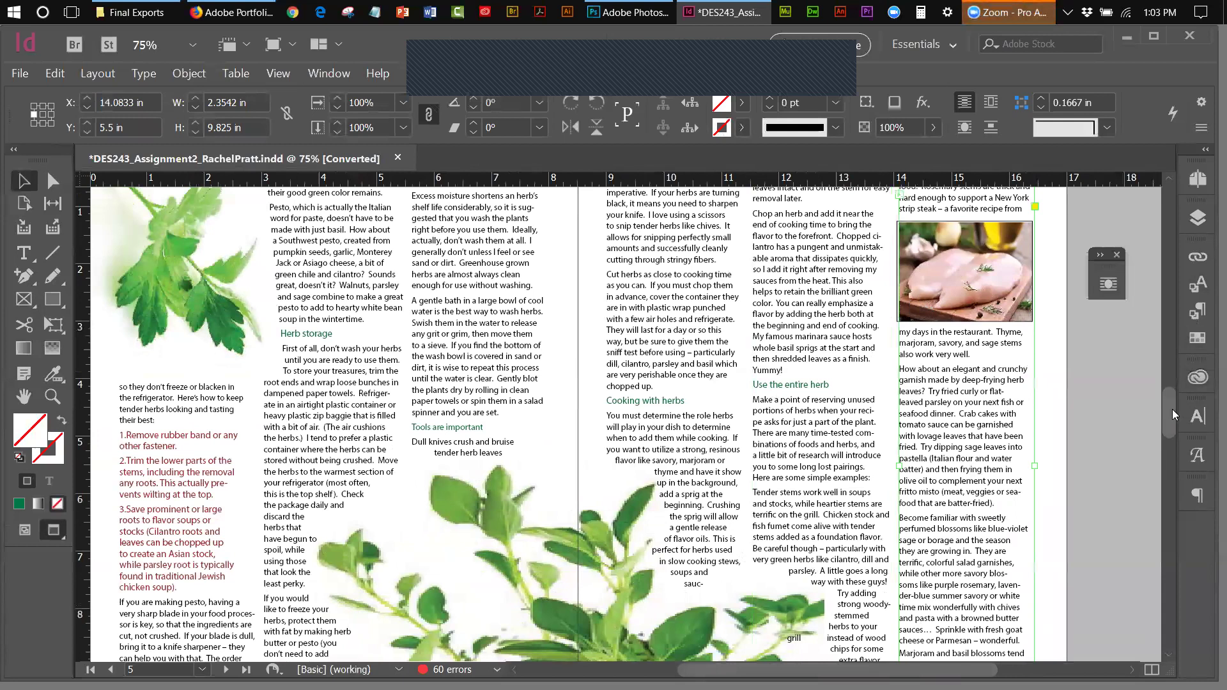
{"action": "scroll", "coordinate": [1171, 409], "scroll_direction": "up", "scroll_amount": 2}
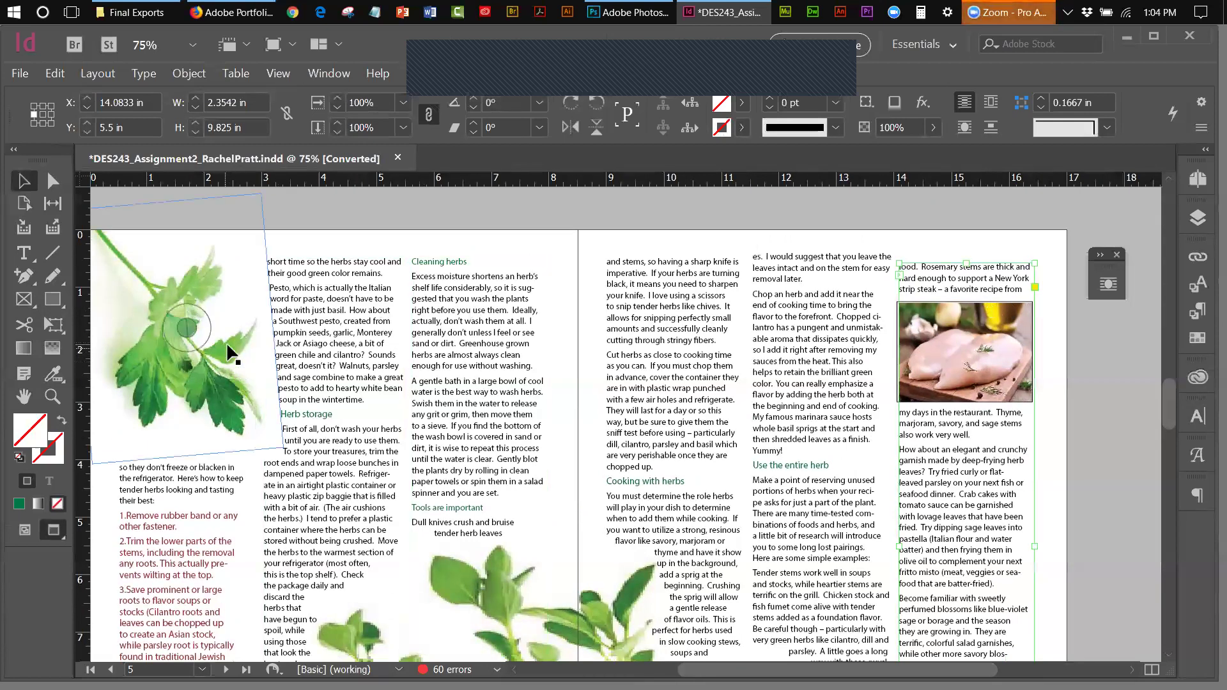
{"action": "left_click_drag", "start_coordinate": [1171, 393], "coordinate": [1177, 421]}
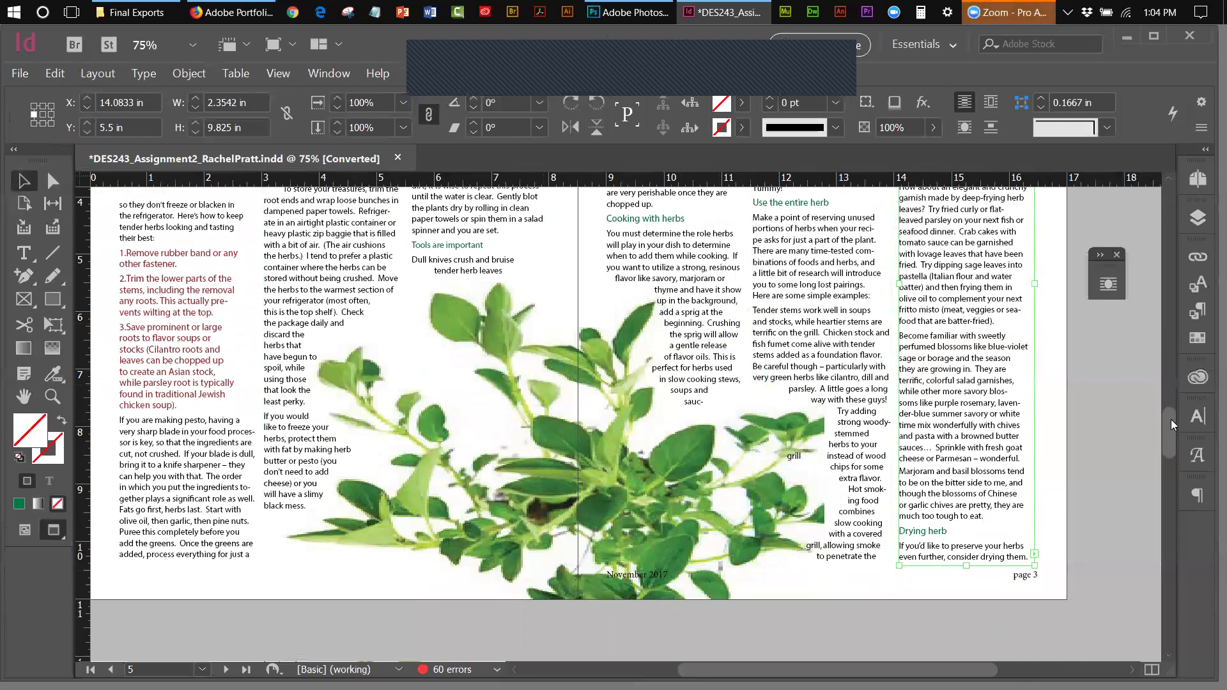
{"action": "left_click_drag", "start_coordinate": [1171, 419], "coordinate": [1169, 390]}
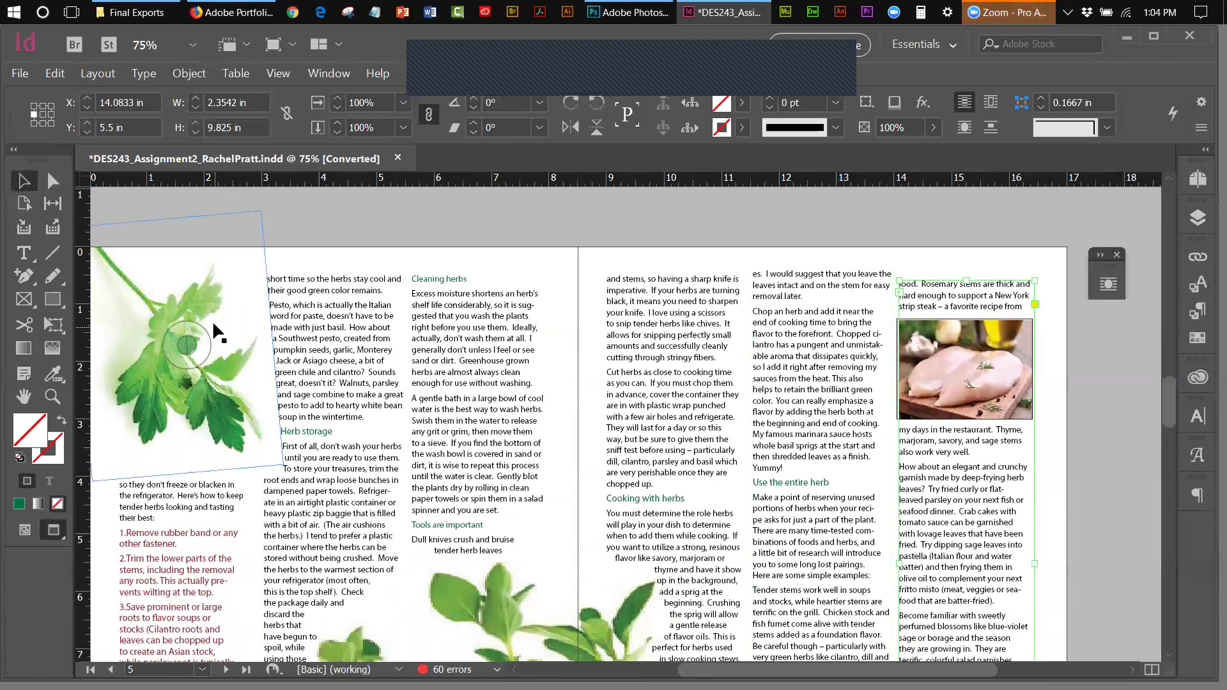
{"action": "left_click", "coordinate": [251, 384]}
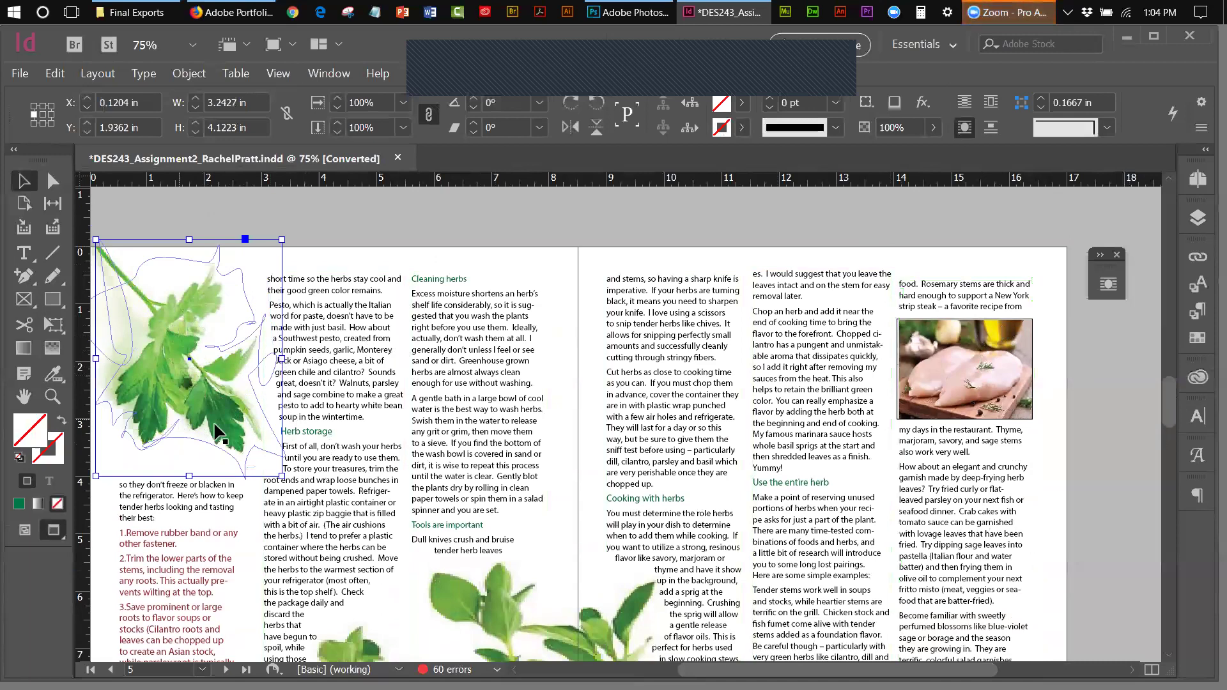
- Show the Tabs ruler and set a left tab stop at 0.3056 in for the green numbered steps on page 7
{"action": "left_click_drag", "start_coordinate": [1164, 403], "coordinate": [1180, 519]}
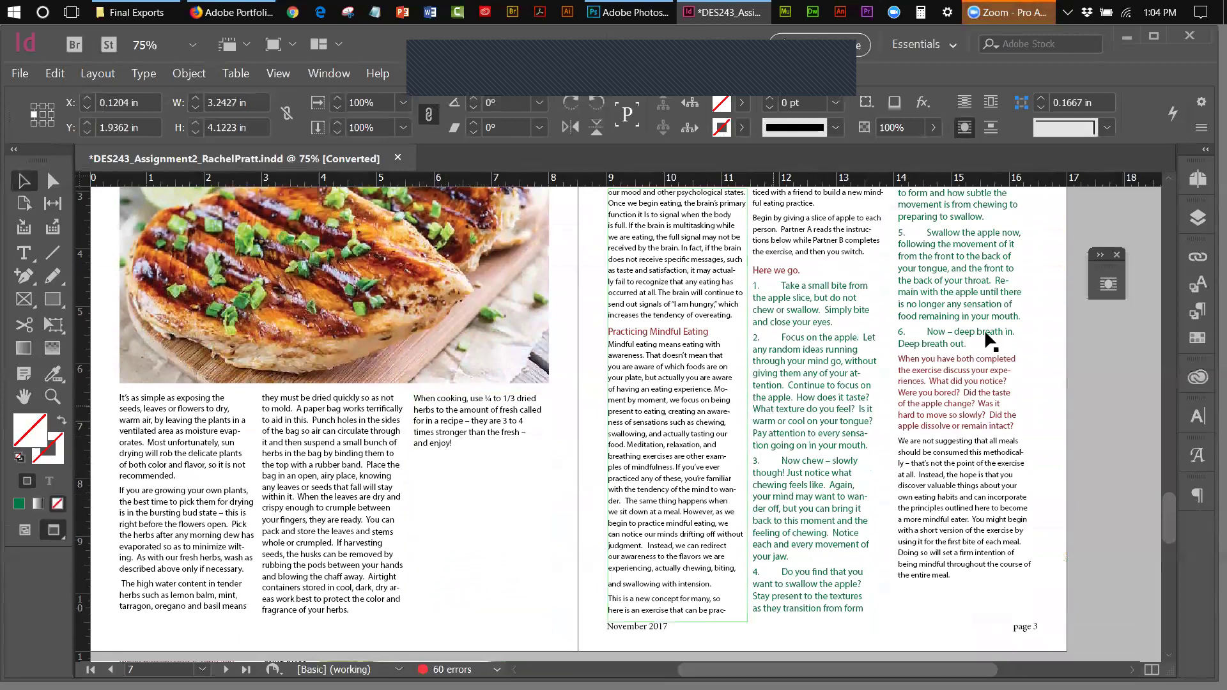
{"action": "left_click_drag", "start_coordinate": [1172, 507], "coordinate": [1171, 496]}
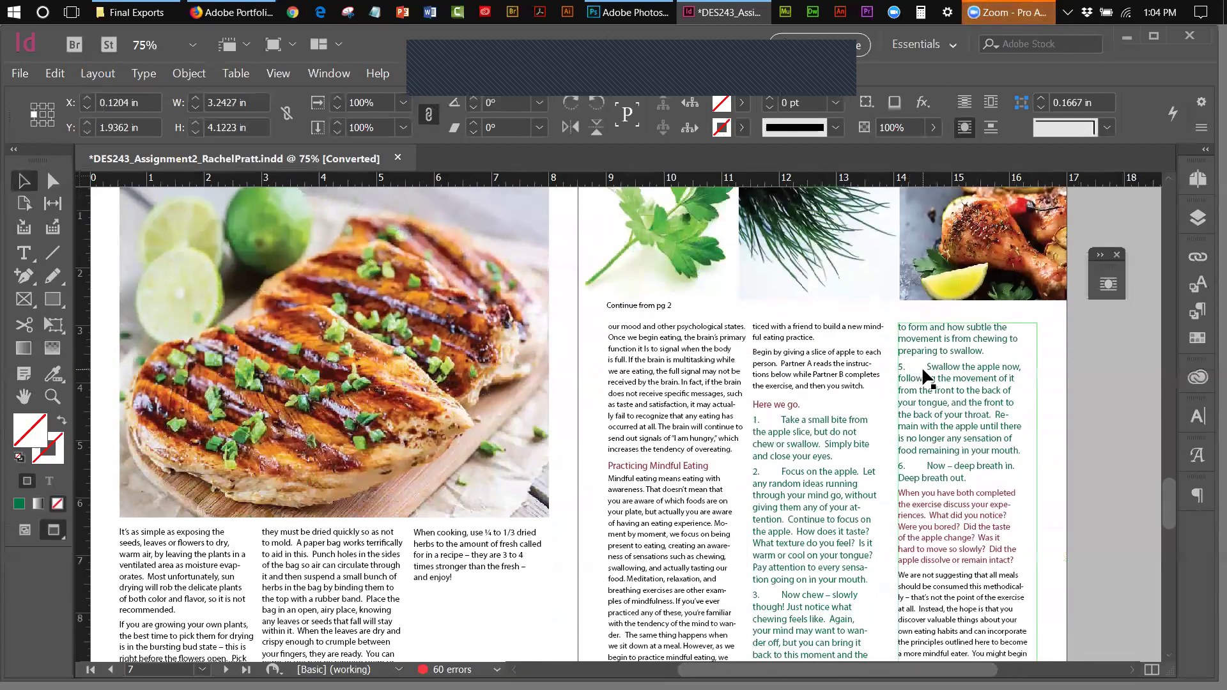
{"action": "left_click", "coordinate": [156, 75]}
{"action": "left_click", "coordinate": [157, 173]}
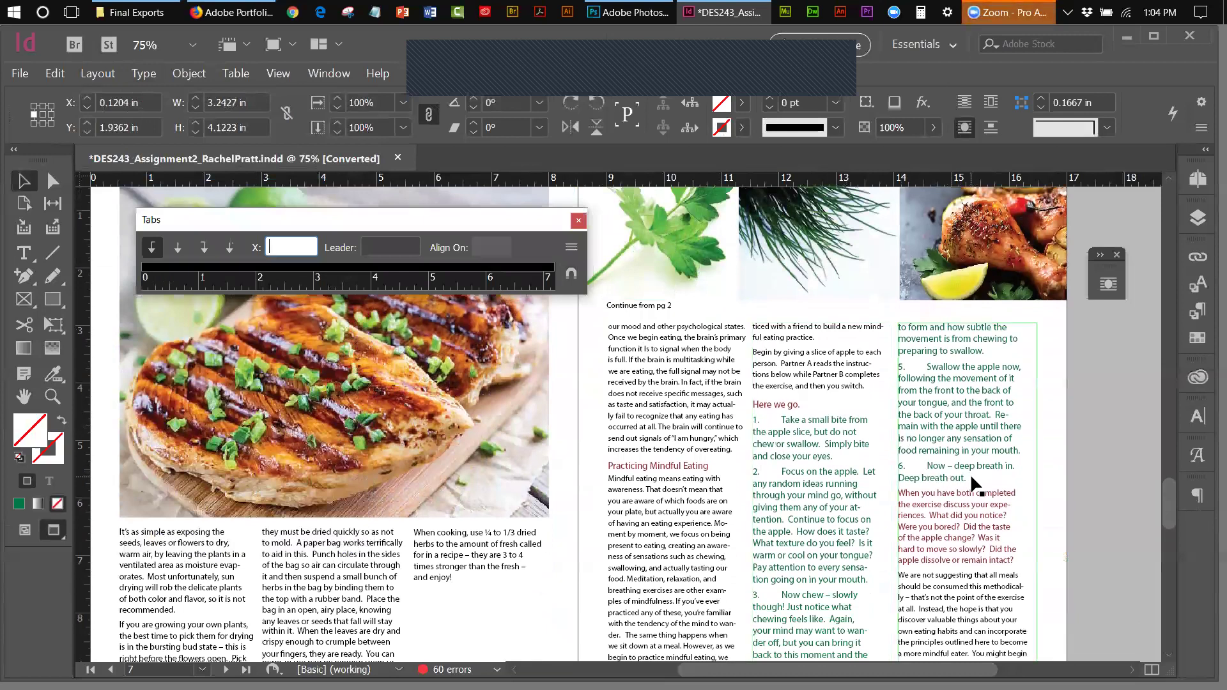
{"action": "left_click_drag", "start_coordinate": [969, 473], "coordinate": [899, 480]}
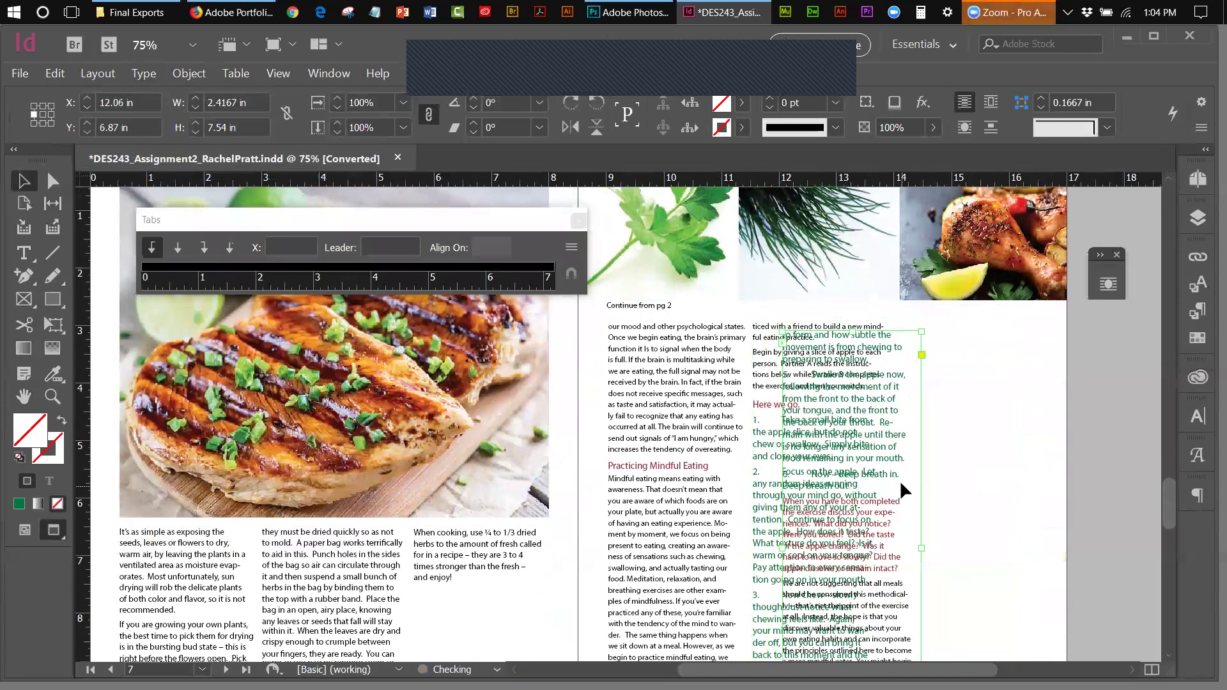
{"action": "key", "text": "ctrl+z"}
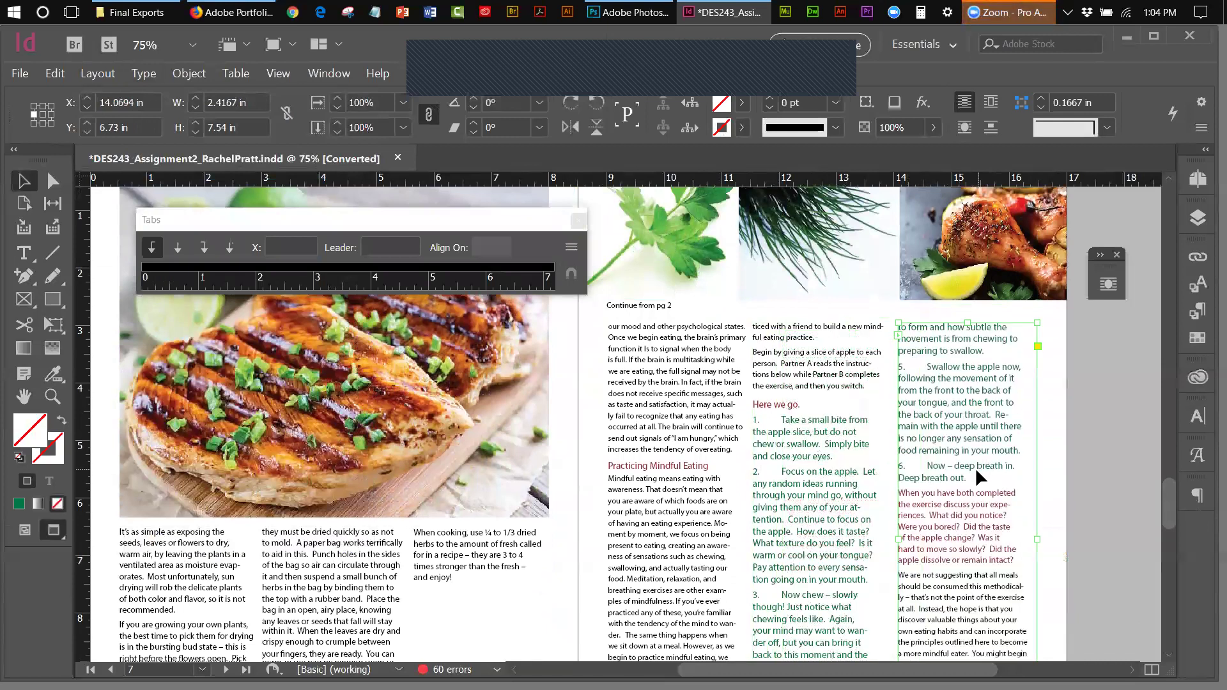
{"action": "double_click", "coordinate": [971, 473]}
{"action": "left_click_drag", "start_coordinate": [972, 472], "coordinate": [751, 420]}
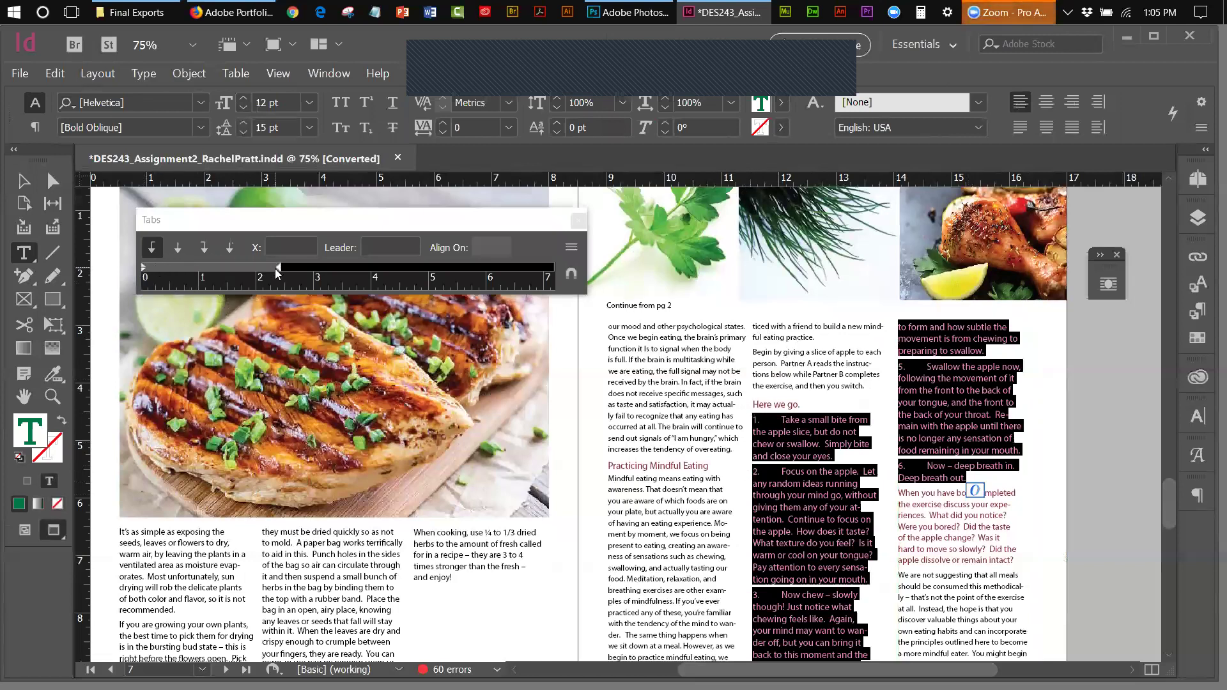
{"action": "left_click_drag", "start_coordinate": [209, 267], "coordinate": [160, 273]}
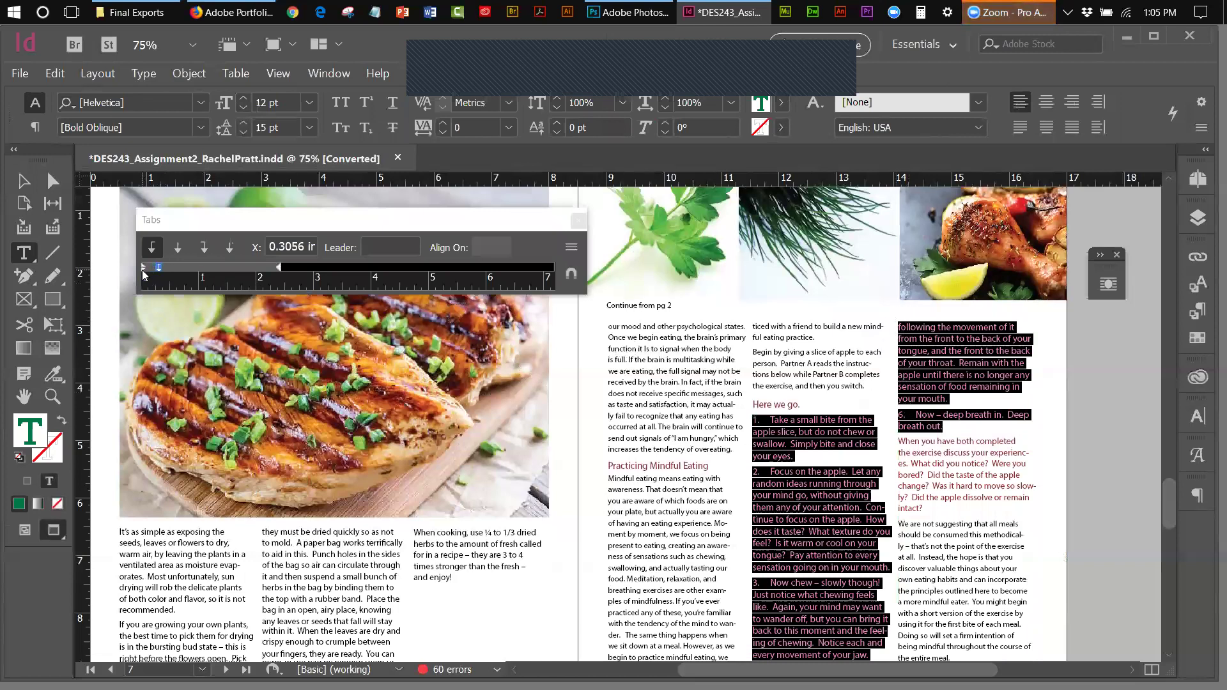
- Adjust the left indent of the green numbered steps to 0.0417 in and leave text editing
{"action": "left_click_drag", "start_coordinate": [142, 269], "coordinate": [151, 269]}
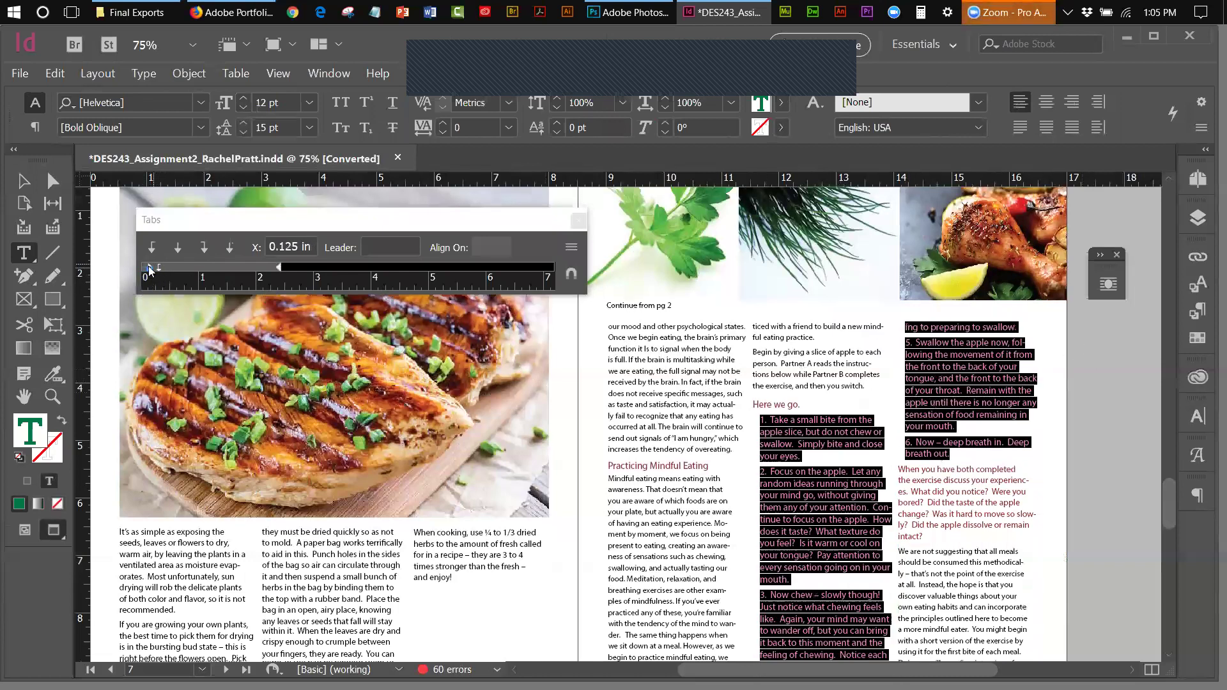
{"action": "left_click_drag", "start_coordinate": [148, 273], "coordinate": [126, 279]}
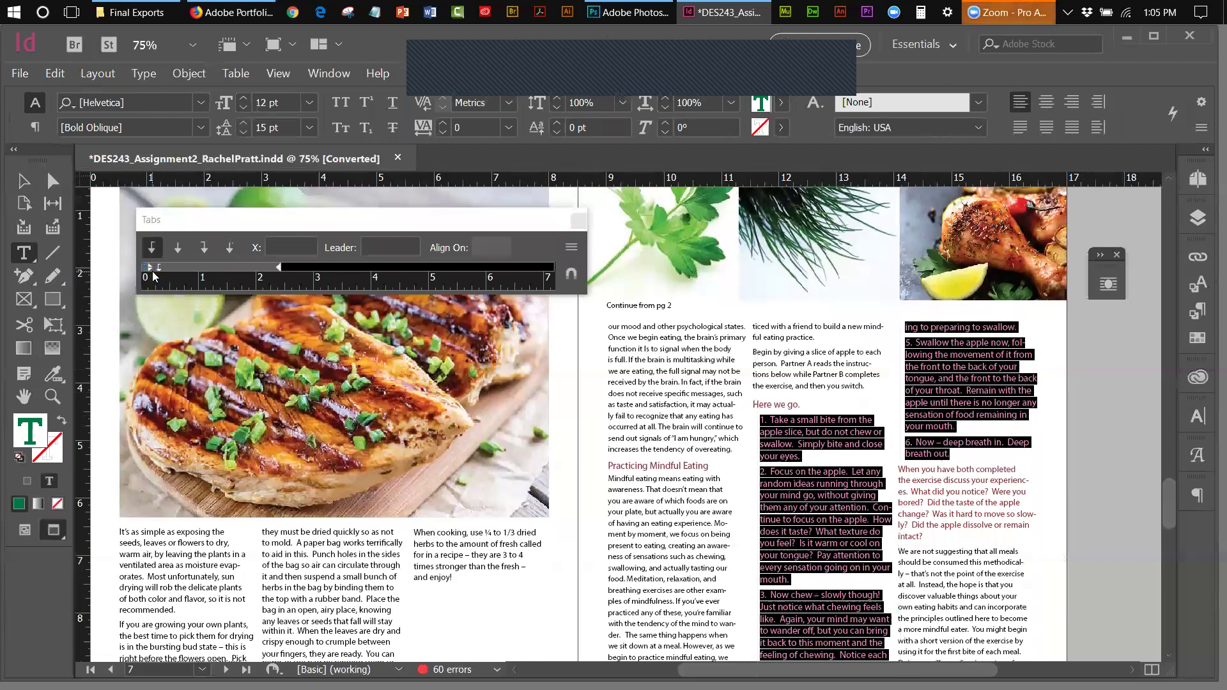
{"action": "left_click", "coordinate": [149, 272]}
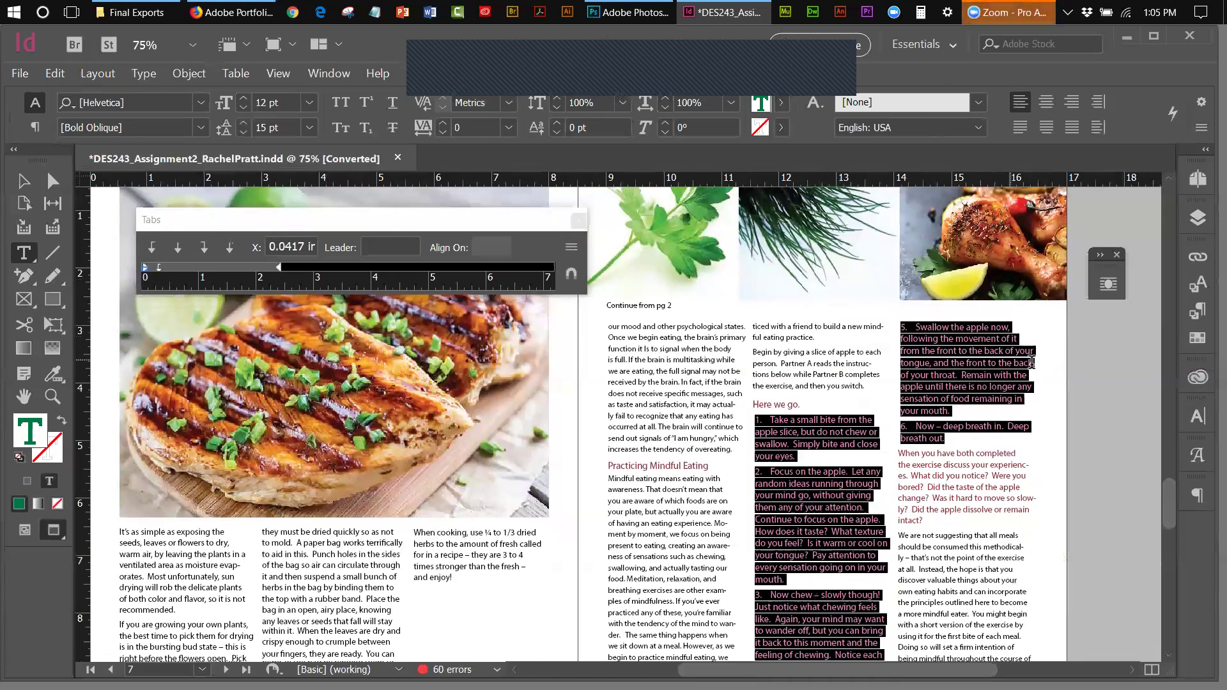
{"action": "left_click", "coordinate": [24, 181]}
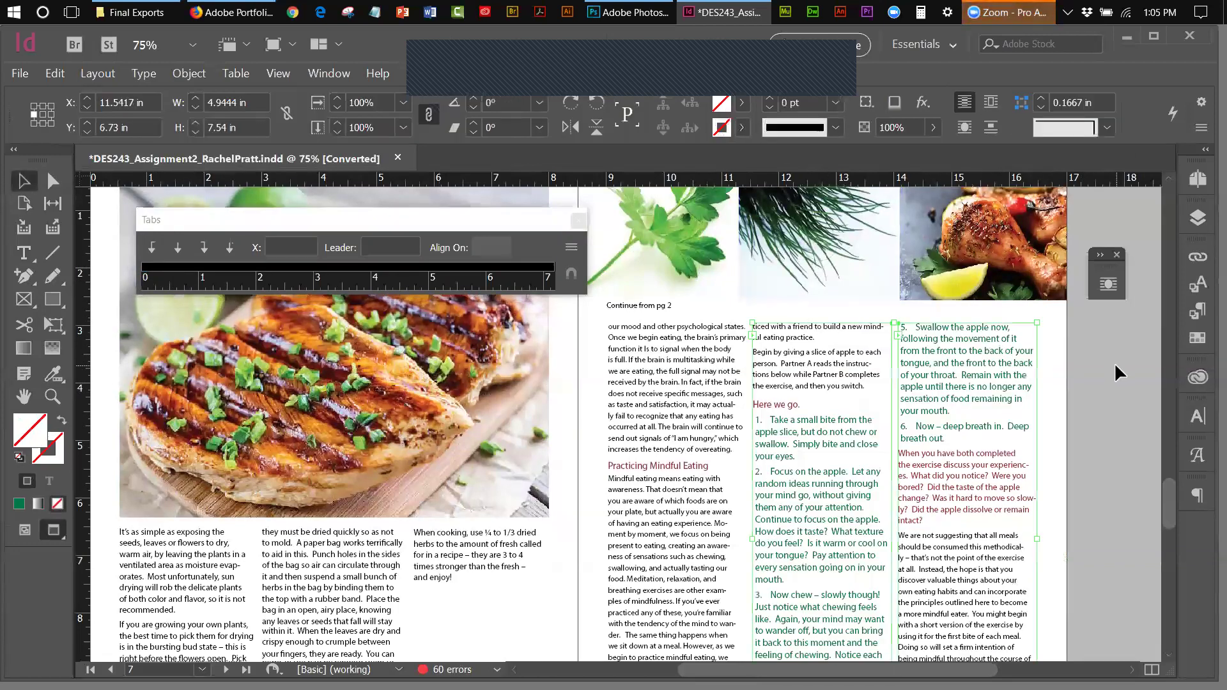
- Reselect the numbered steps, tighten their tab stop to 0.2083 in and deselect the text
{"action": "double_click", "coordinate": [776, 472]}
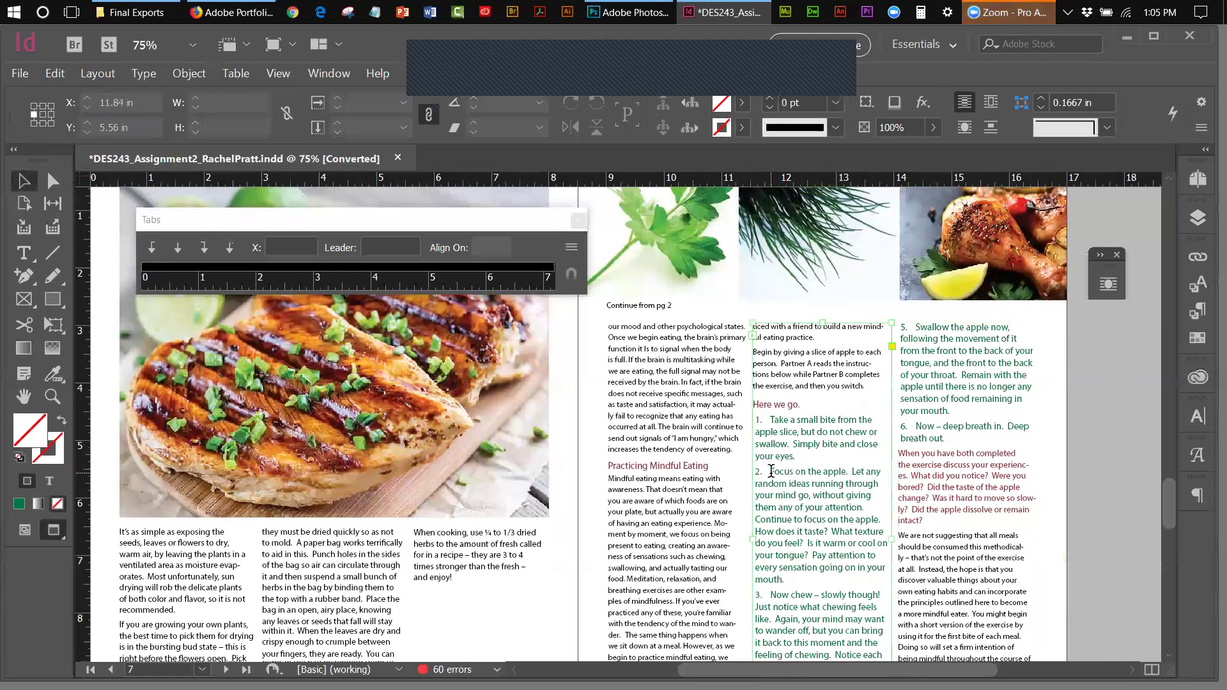
{"action": "left_click_drag", "start_coordinate": [956, 451], "coordinate": [755, 420]}
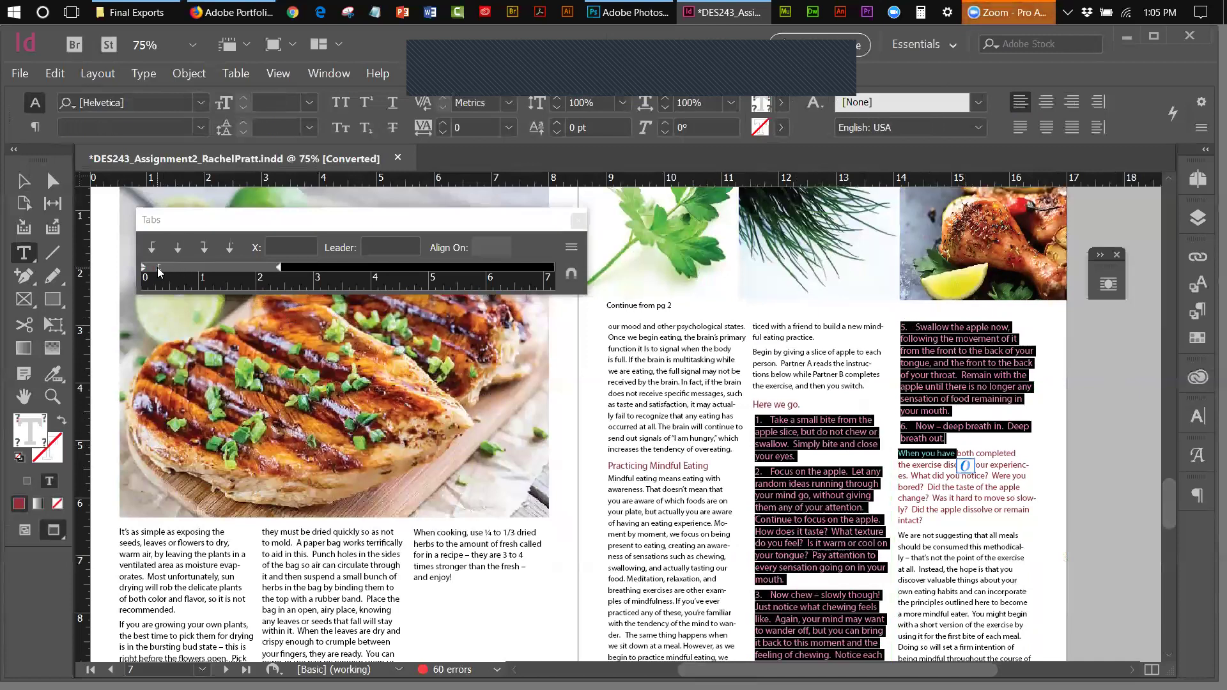
{"action": "left_click", "coordinate": [158, 268]}
{"action": "left_click_drag", "start_coordinate": [158, 269], "coordinate": [152, 300]}
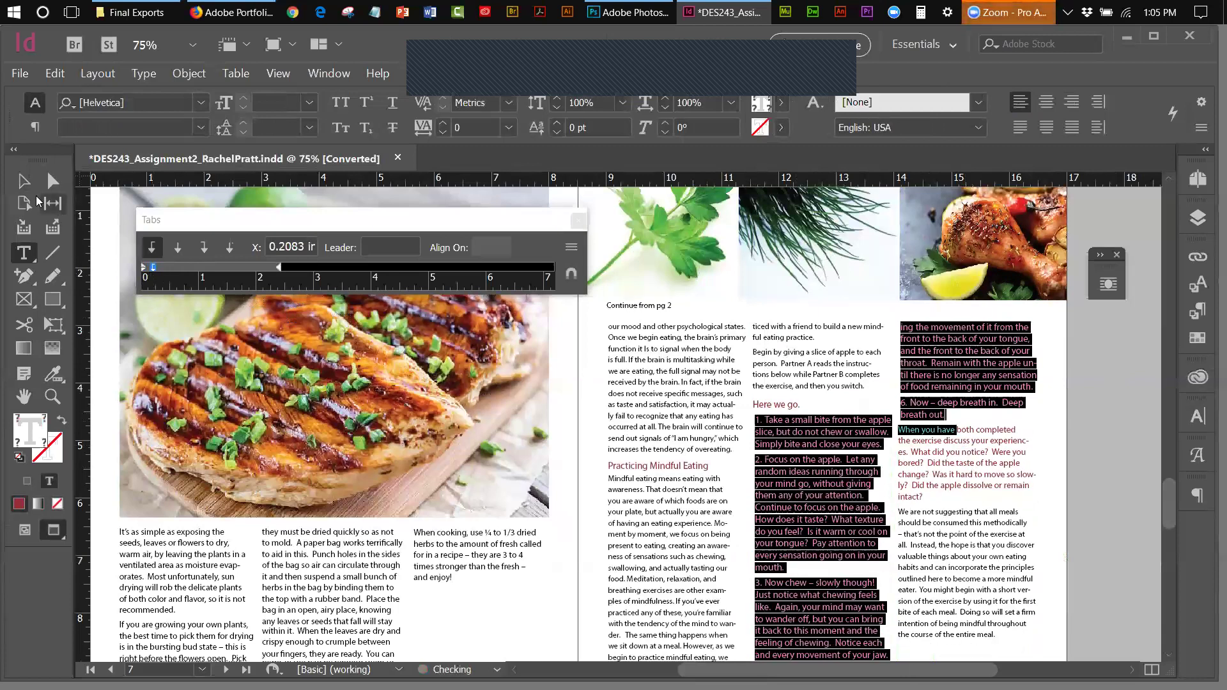
{"action": "left_click", "coordinate": [24, 180]}
{"action": "left_click", "coordinate": [1049, 346]}
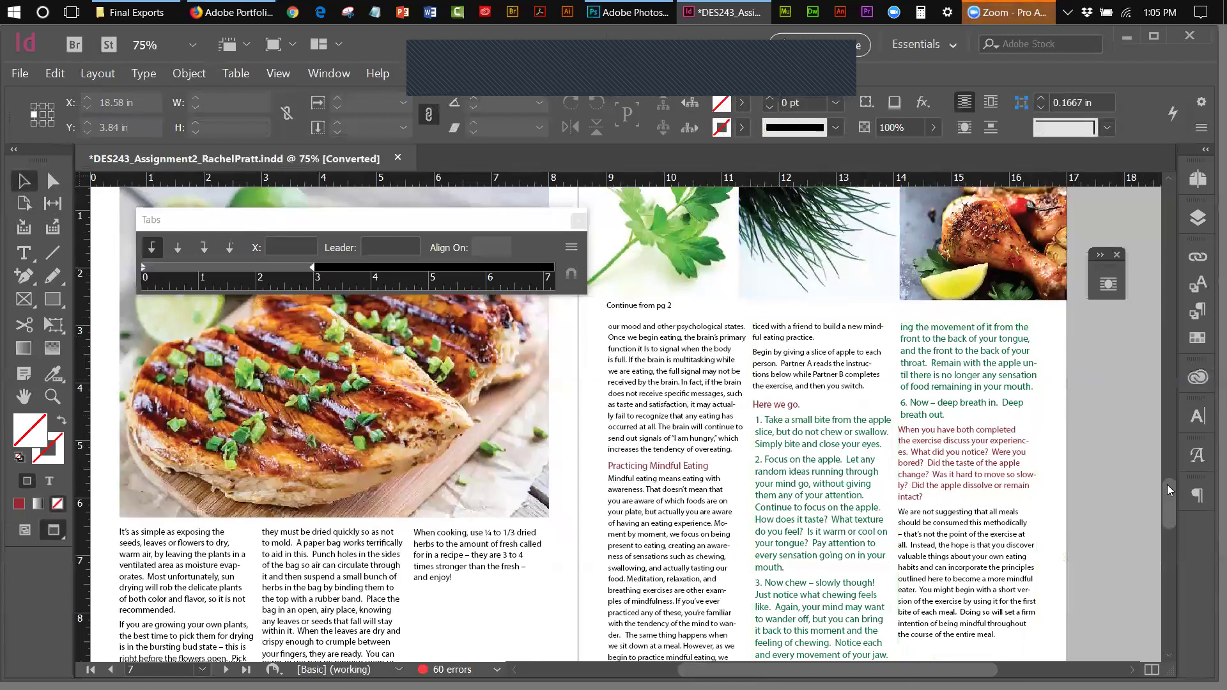
- Give the large grilled chicken photo on page 6 a black 0.5 pt stroke
{"action": "left_click_drag", "start_coordinate": [1166, 489], "coordinate": [1168, 506]}
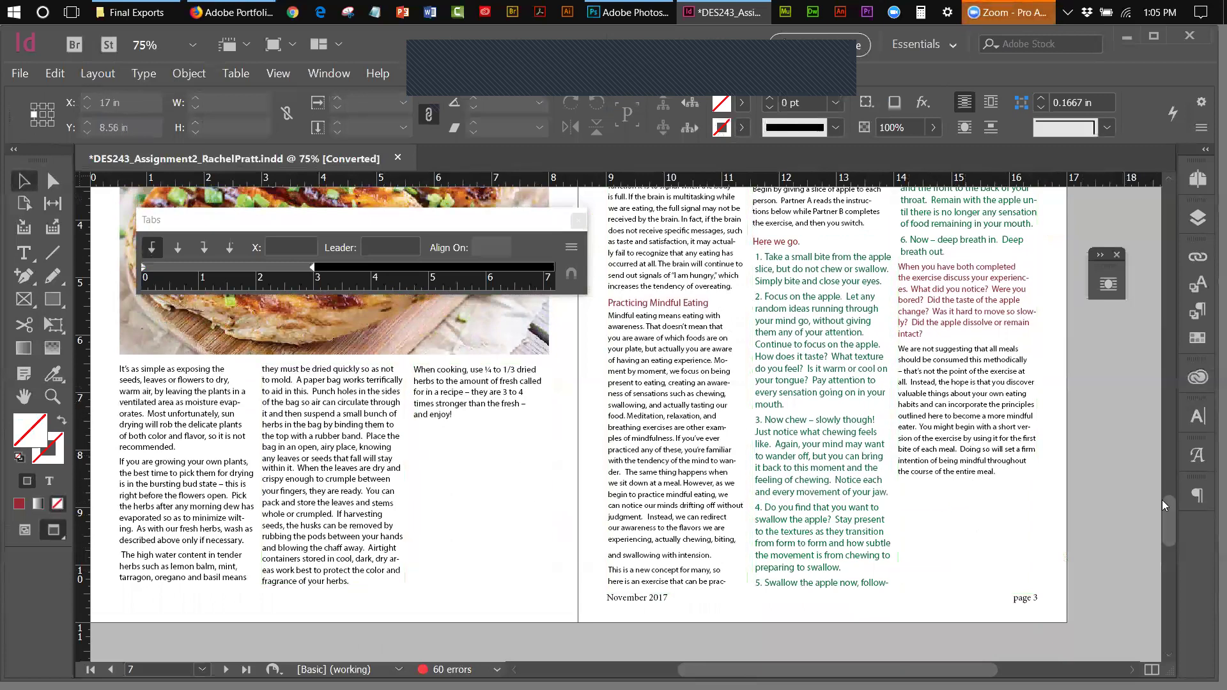
{"action": "left_click_drag", "start_coordinate": [1164, 530], "coordinate": [1189, 495]}
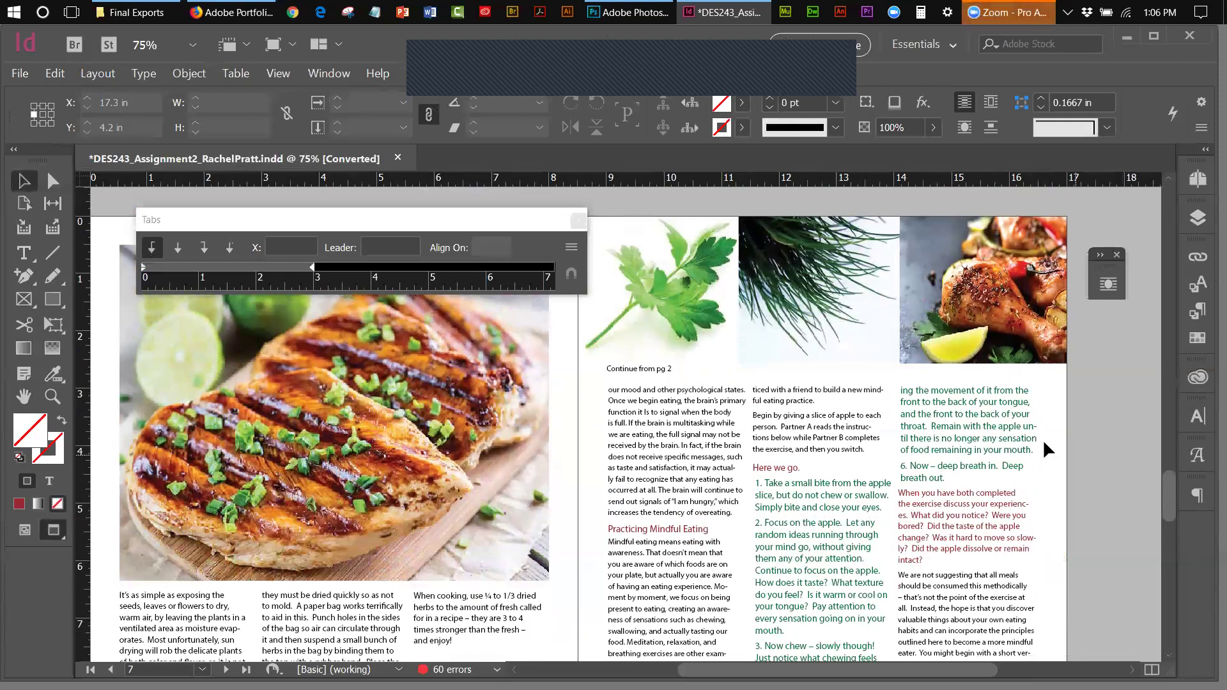
{"action": "left_click", "coordinate": [1040, 361]}
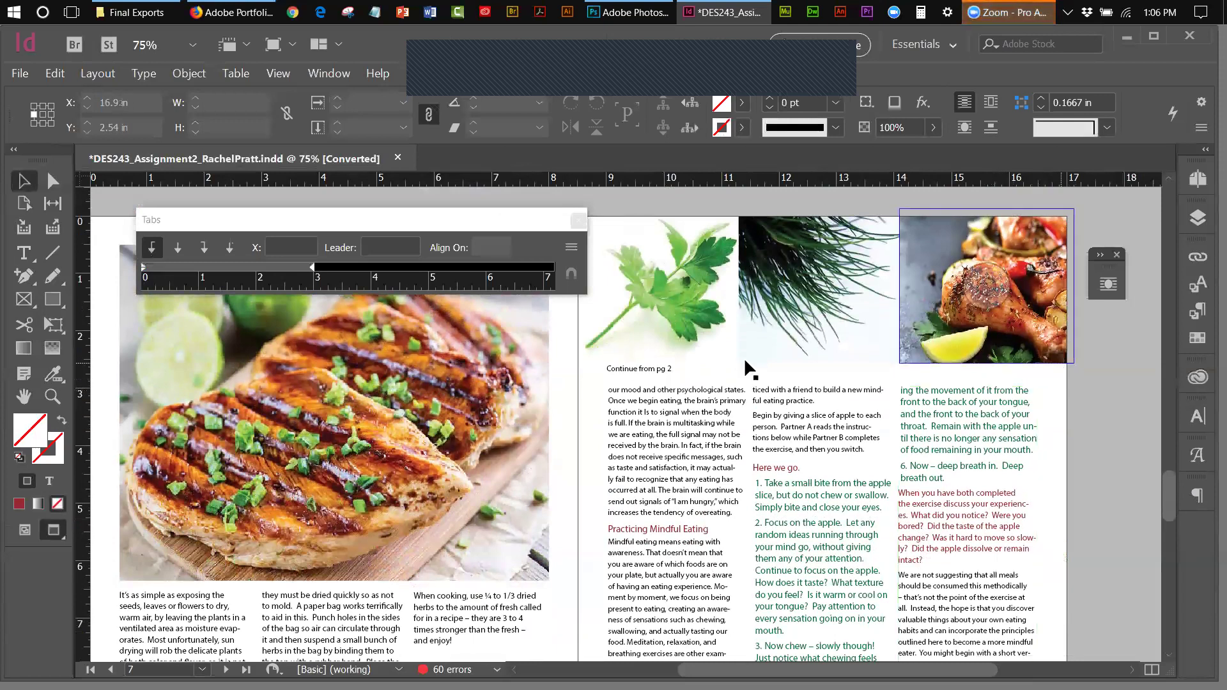
{"action": "left_click", "coordinate": [332, 412]}
{"action": "left_click", "coordinate": [493, 460]}
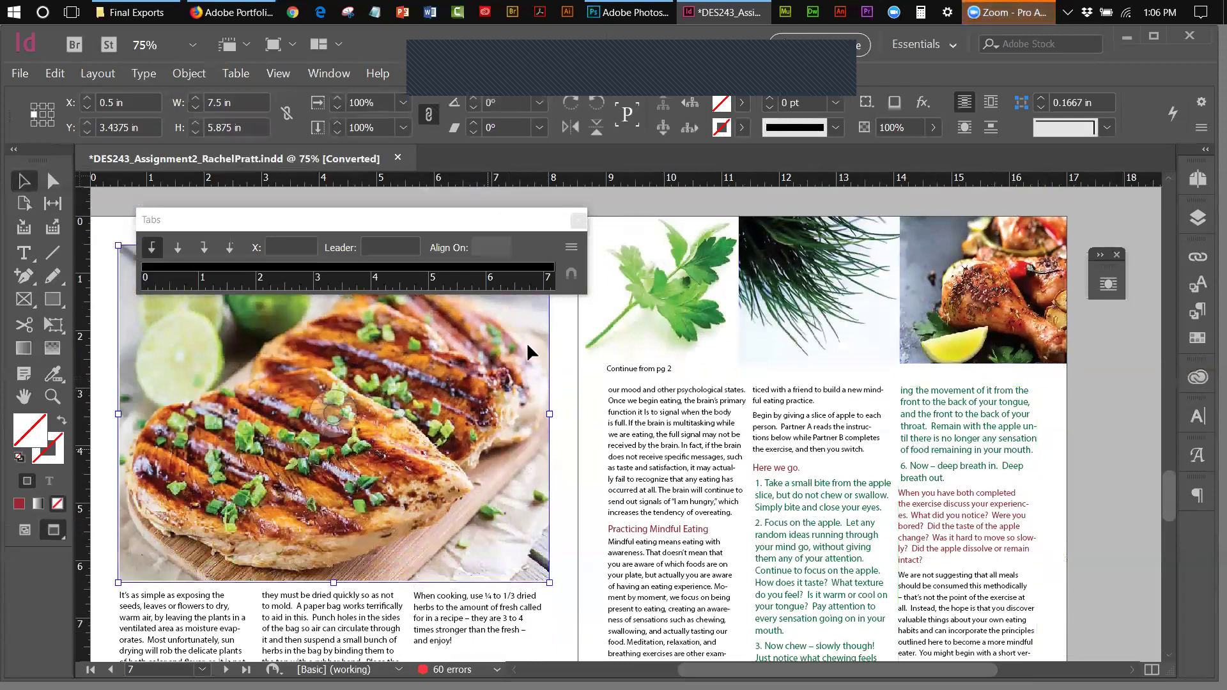
{"action": "left_click", "coordinate": [741, 127]}
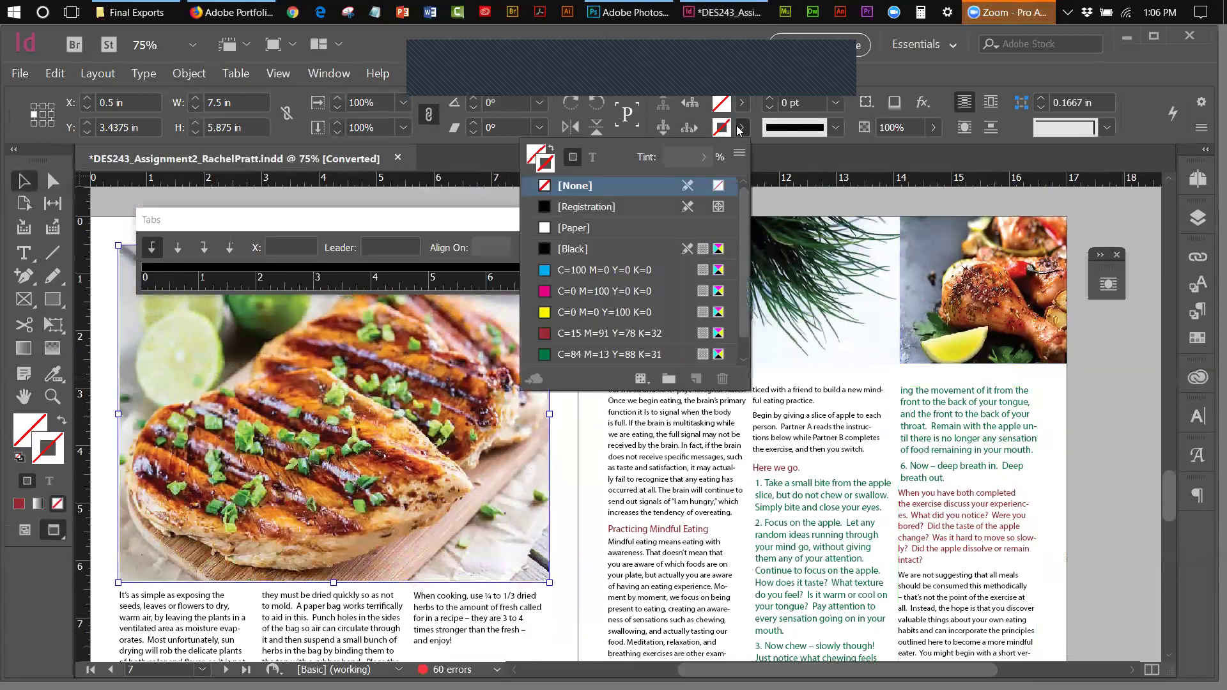
{"action": "left_click", "coordinate": [671, 250]}
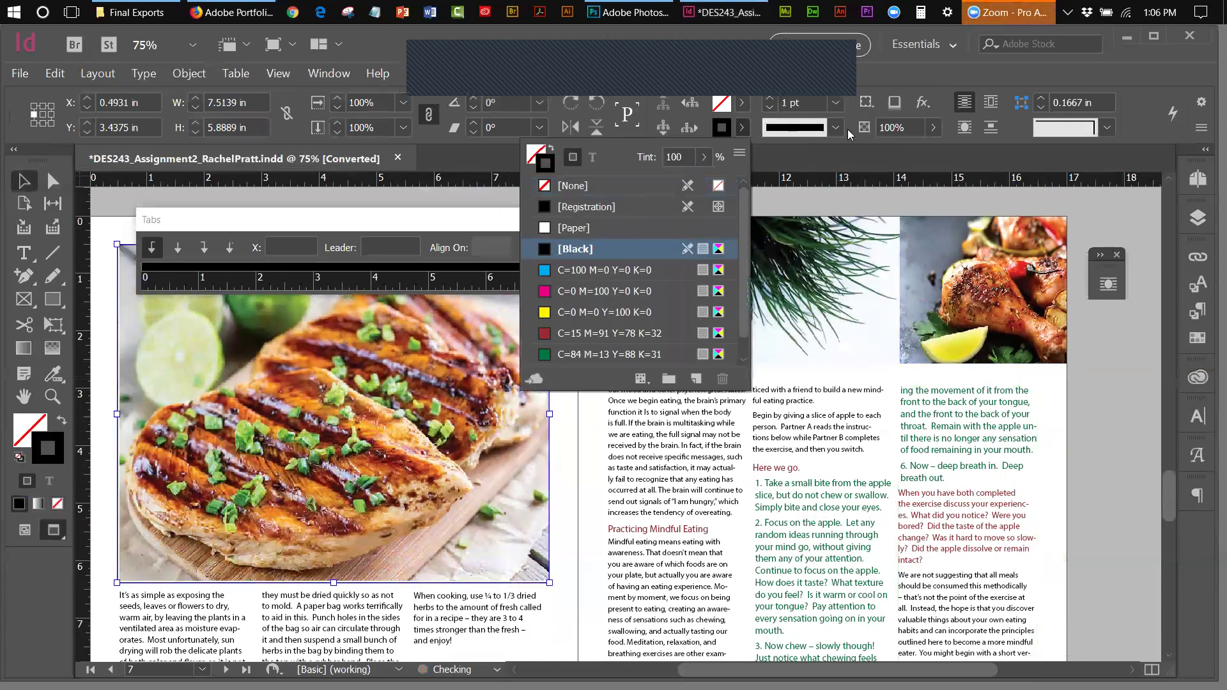
{"action": "left_click", "coordinate": [835, 103]}
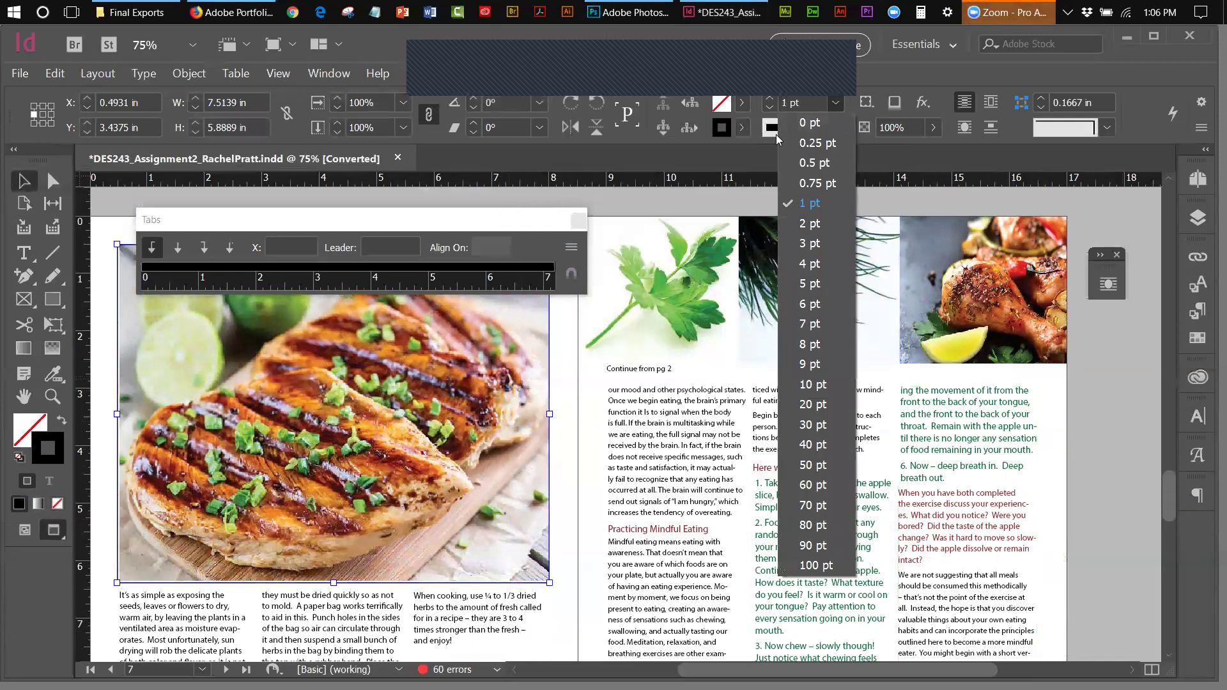
{"action": "left_click", "coordinate": [812, 163]}
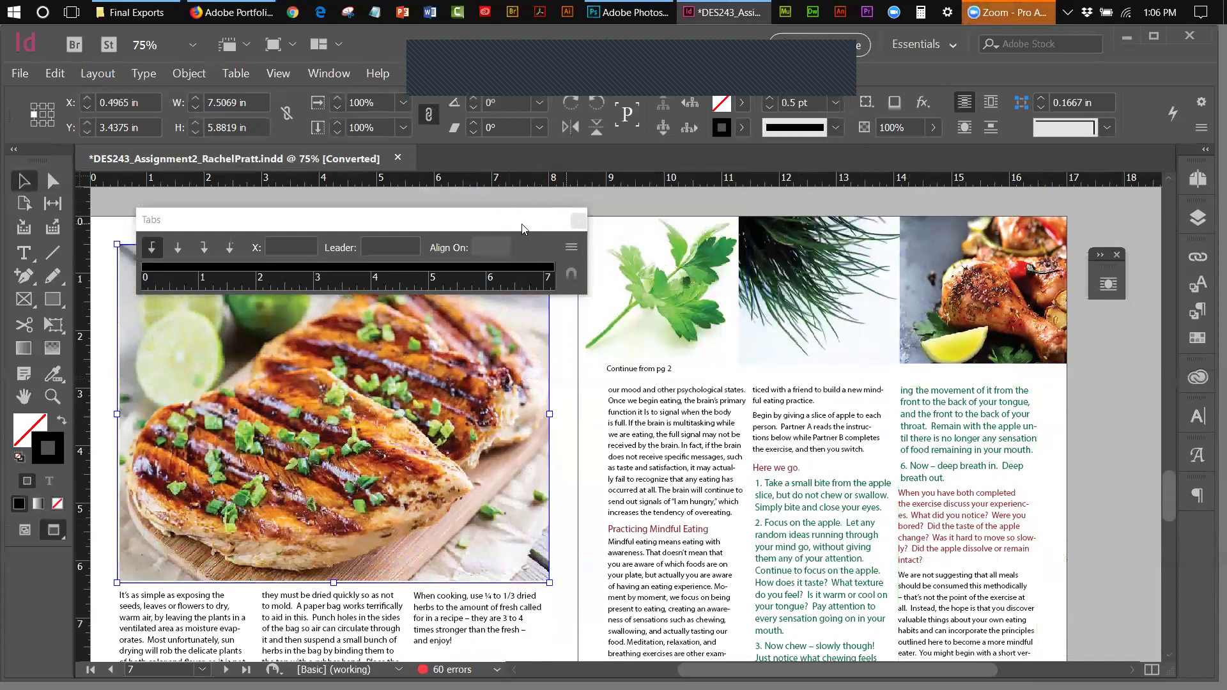
- Move the Tabs ruler off the chicken photo and stretch the image content to its frame's left edge at X+ 0 in, 8.0451 in wide
{"action": "left_click_drag", "start_coordinate": [525, 230], "coordinate": [1019, 207]}
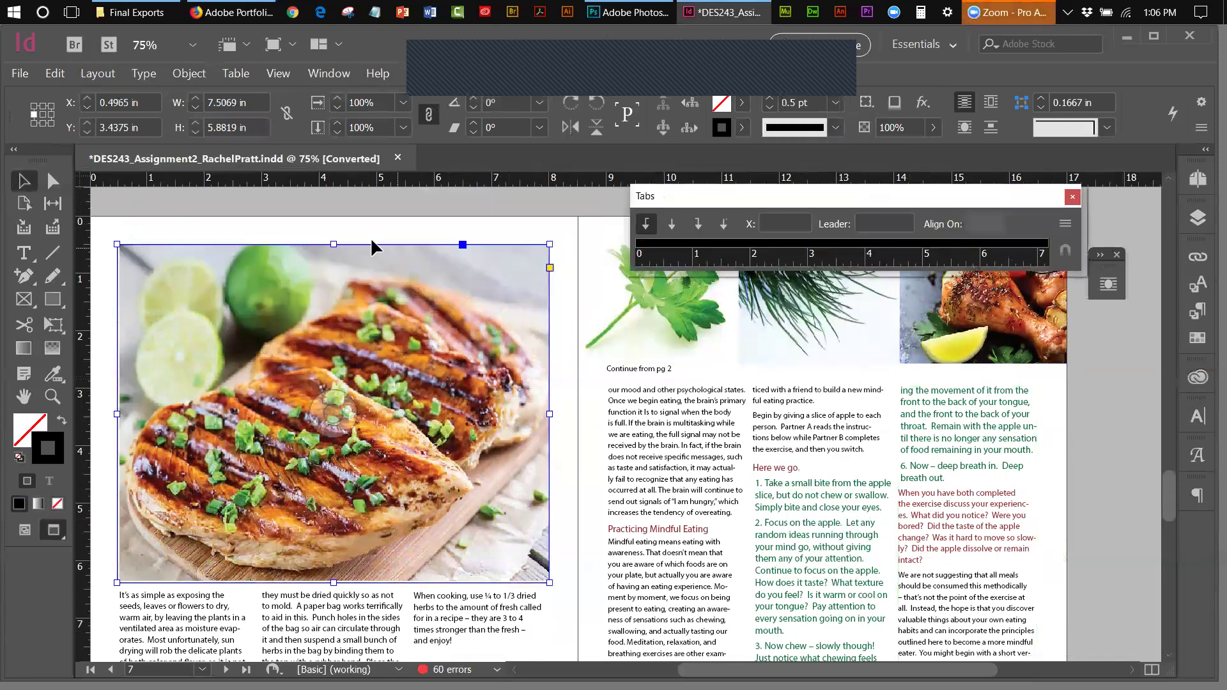
{"action": "left_click", "coordinate": [341, 233]}
{"action": "left_click", "coordinate": [319, 419]}
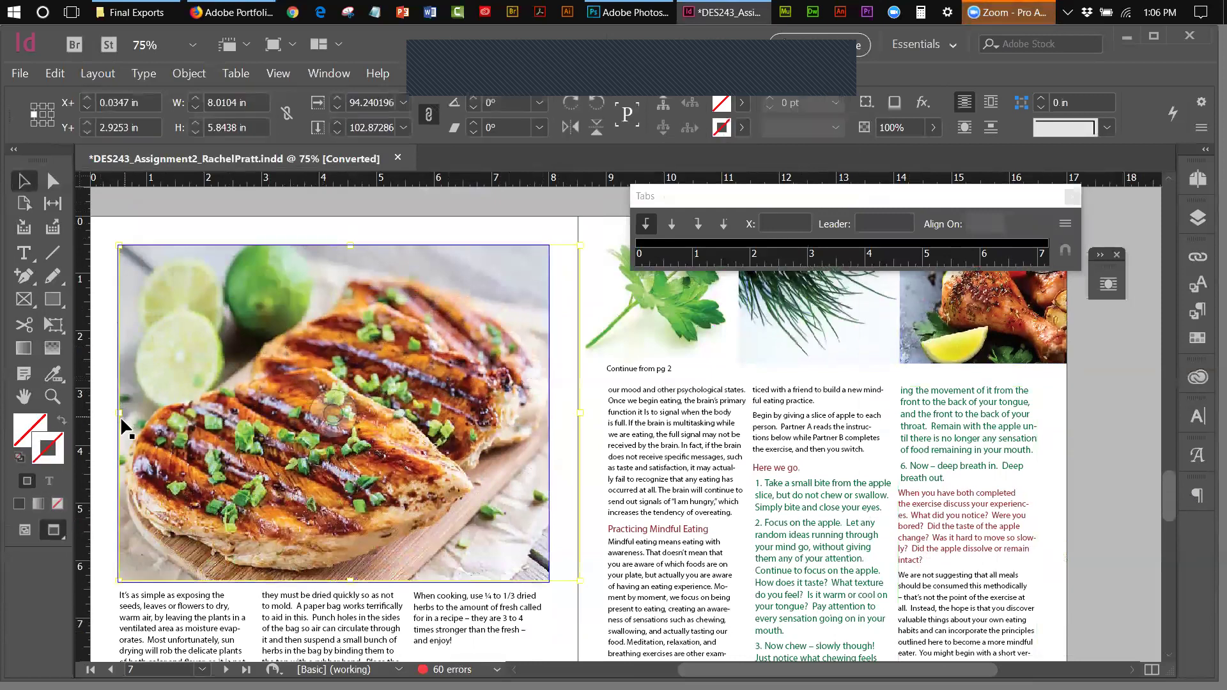
{"action": "left_click_drag", "start_coordinate": [121, 416], "coordinate": [118, 416]}
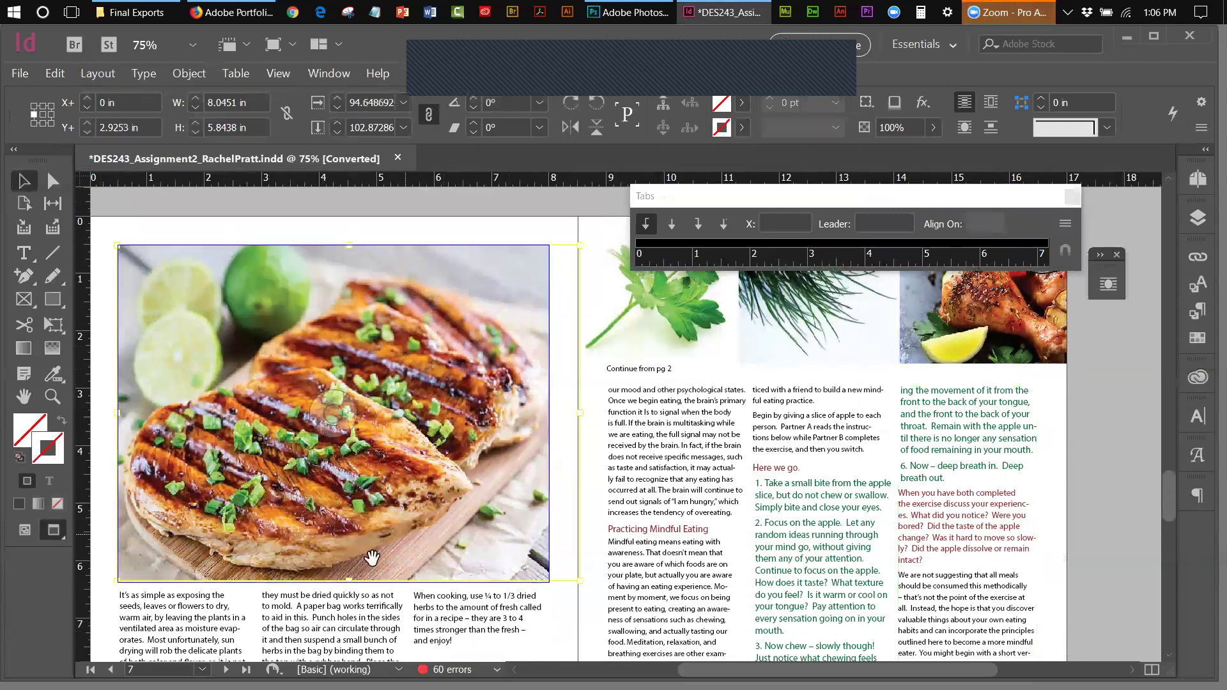
- Stretch the grilled chicken image content downward to 5.8785 in high so it covers the frame's lower edge, and deselect it
{"action": "left_click_drag", "start_coordinate": [347, 579], "coordinate": [348, 583]}
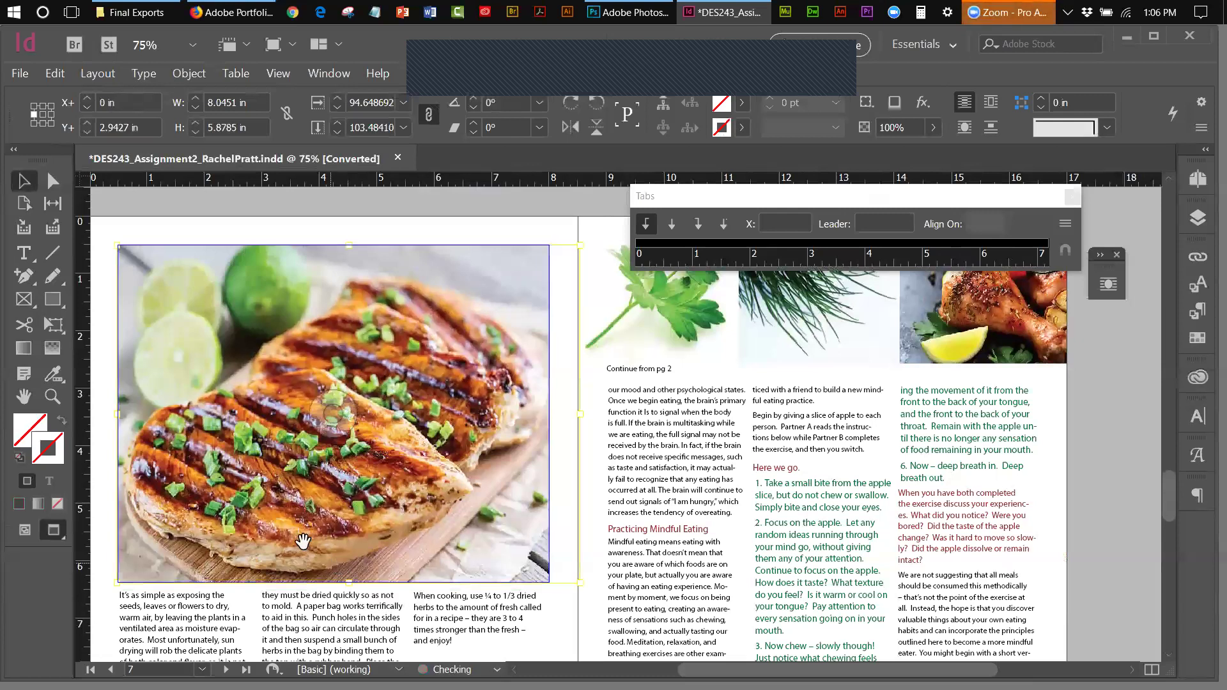
{"action": "left_click", "coordinate": [210, 211]}
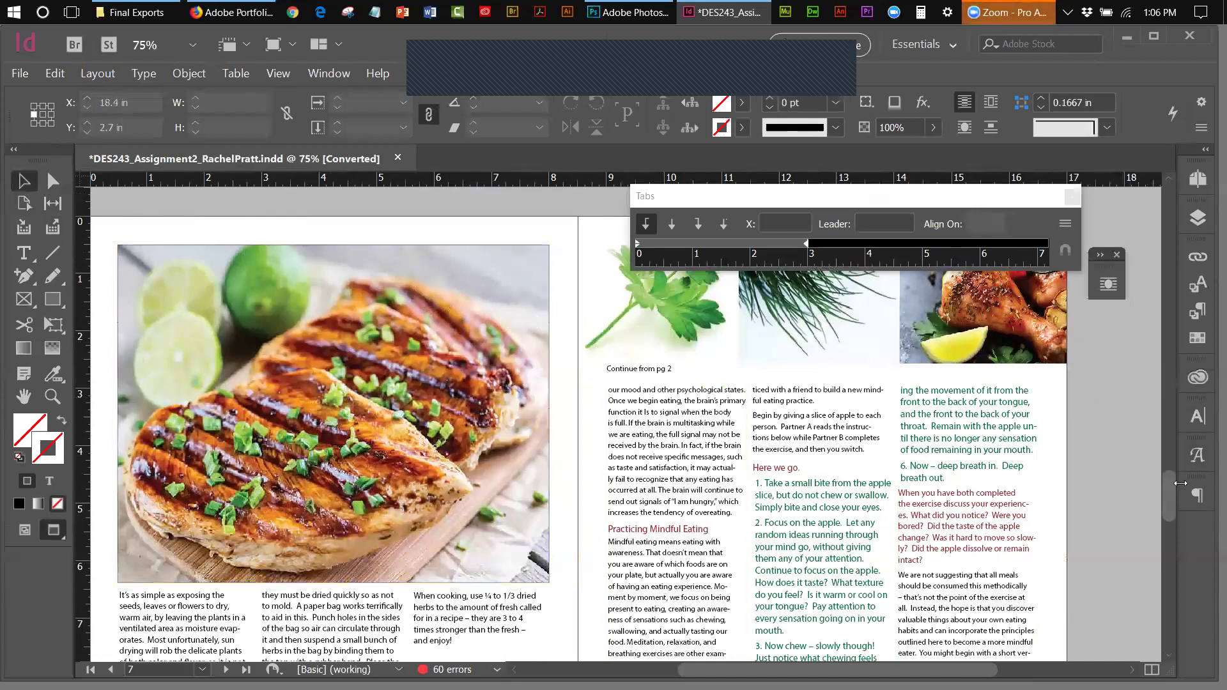
- Lock the text layer so the raw chicken photo on page 5 can be selected, moving the Tabs ruler clear of the layer list
{"action": "left_click_drag", "start_coordinate": [1172, 494], "coordinate": [1137, 384]}
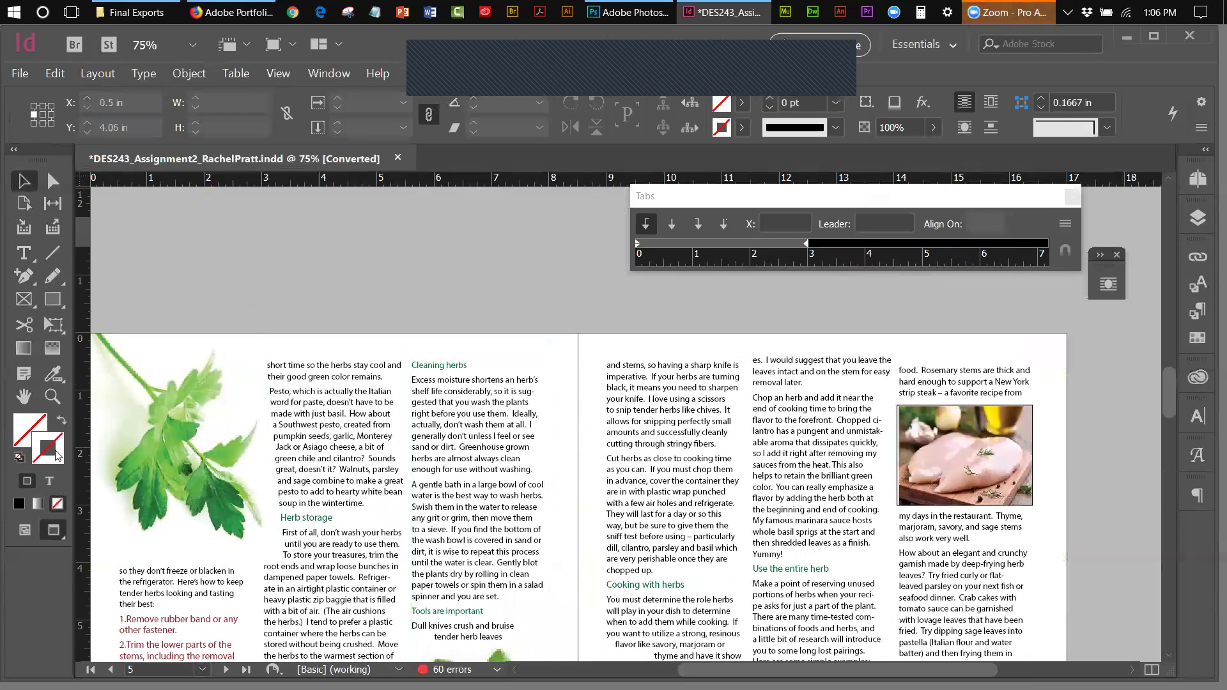
{"action": "left_click", "coordinate": [52, 397]}
{"action": "left_click", "coordinate": [970, 437]}
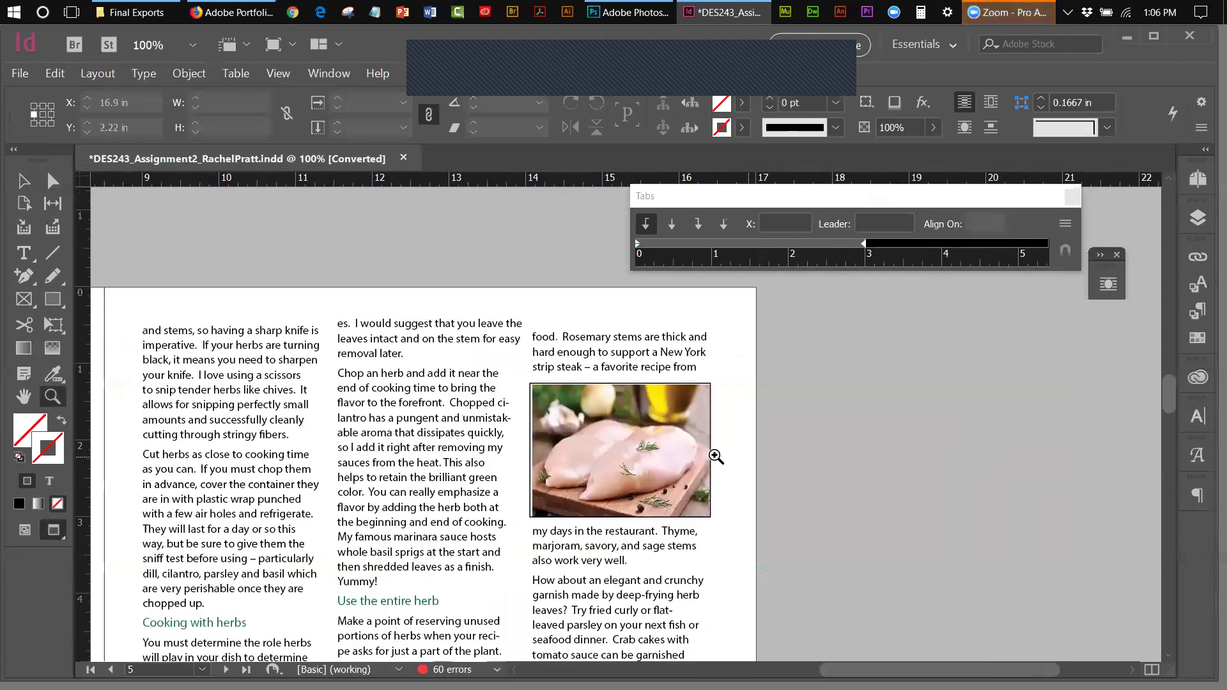
{"action": "left_click", "coordinate": [693, 460]}
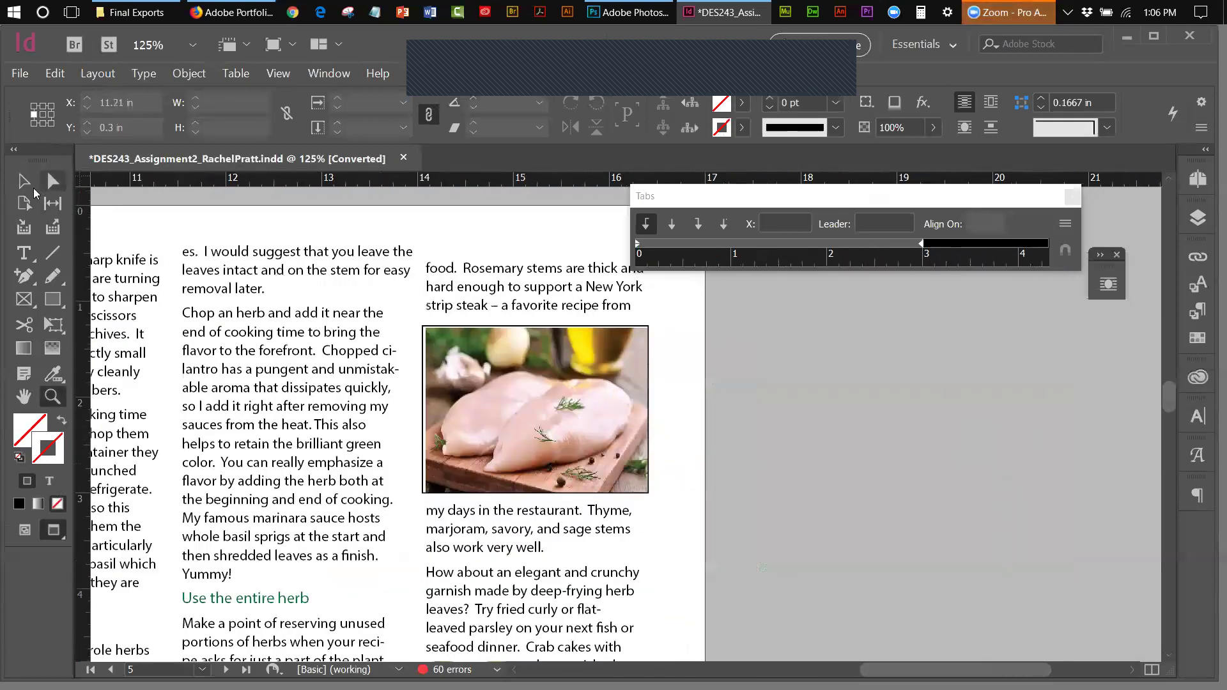
{"action": "key", "text": "v"}
{"action": "left_click", "coordinate": [548, 414]}
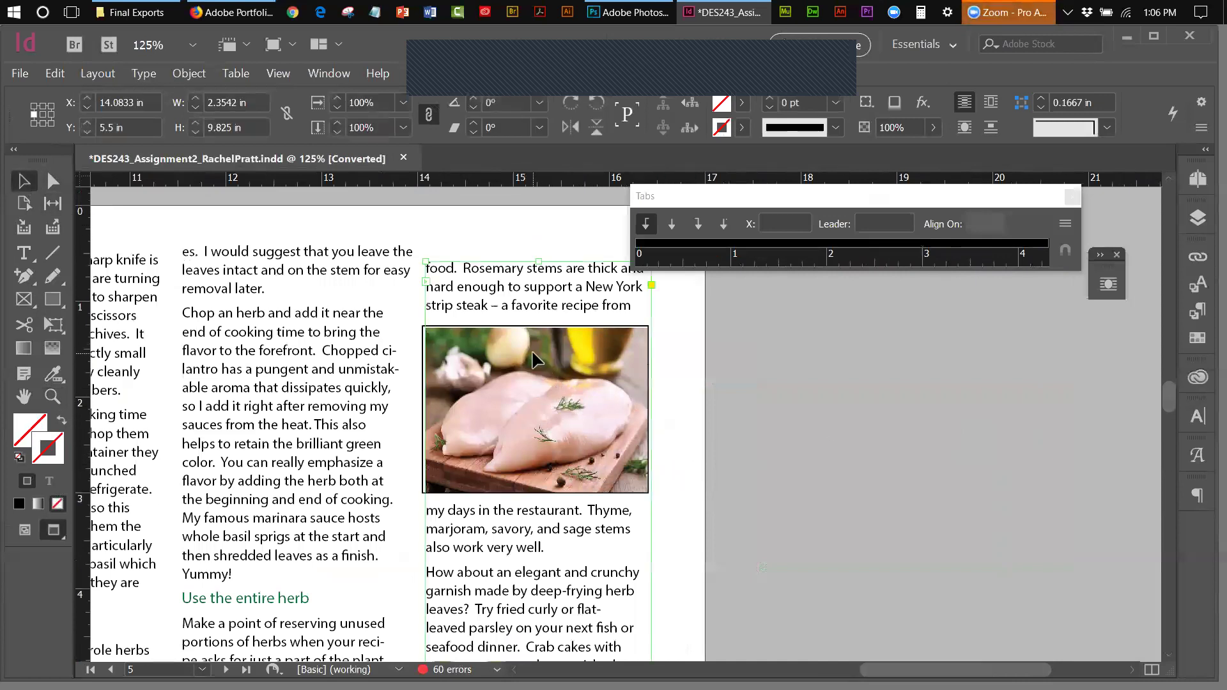
{"action": "left_click", "coordinate": [1194, 218]}
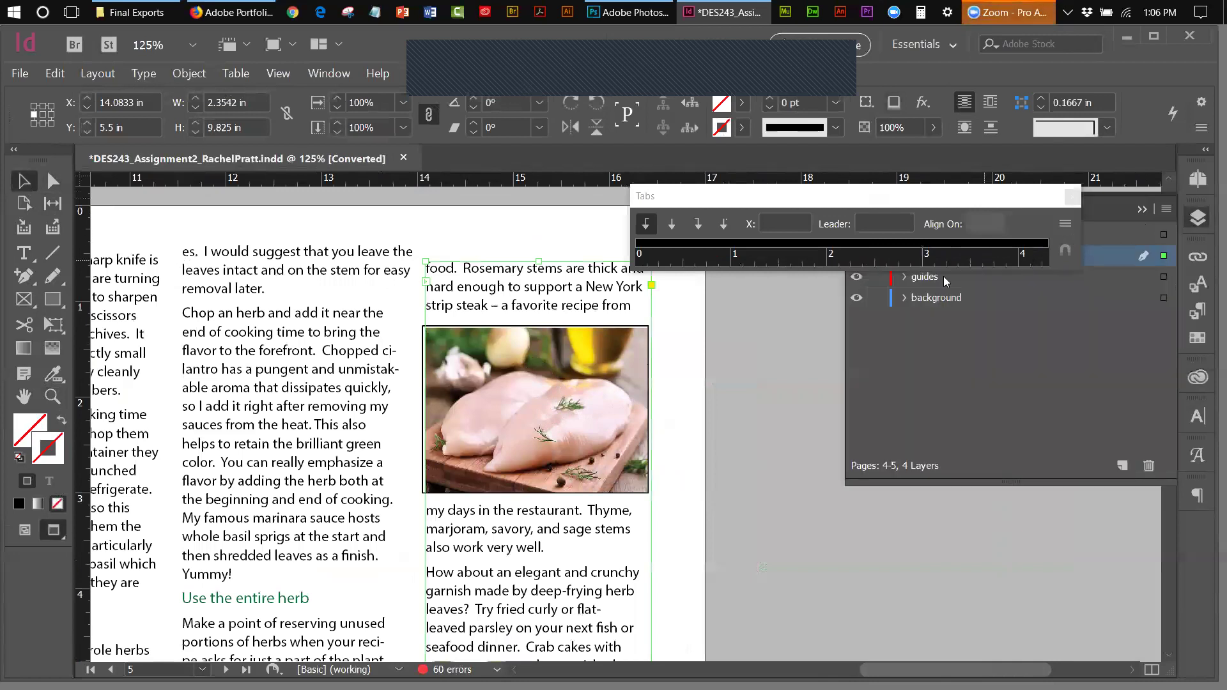
{"action": "left_click_drag", "start_coordinate": [920, 189], "coordinate": [679, 139]}
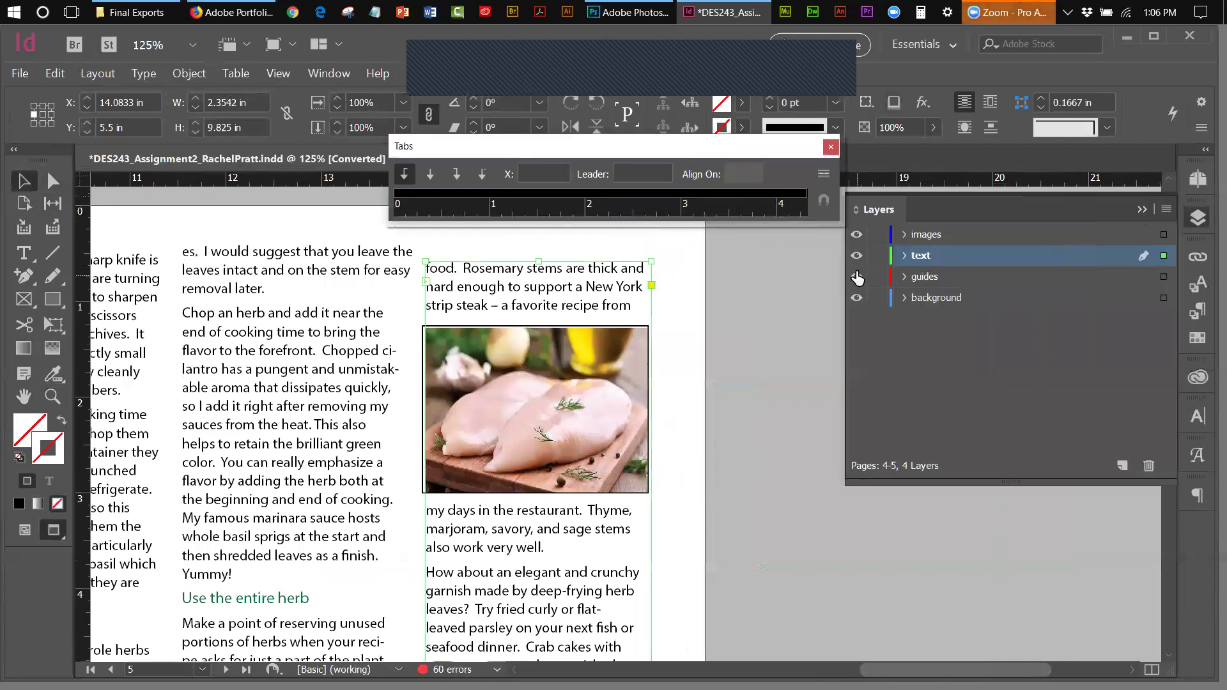
{"action": "left_click", "coordinate": [878, 255]}
- Nudge the raw chicken image content within its frame to X+ 0.0125 in and Y+ 0.9083 in, and deselect it
{"action": "left_click", "coordinate": [536, 406]}
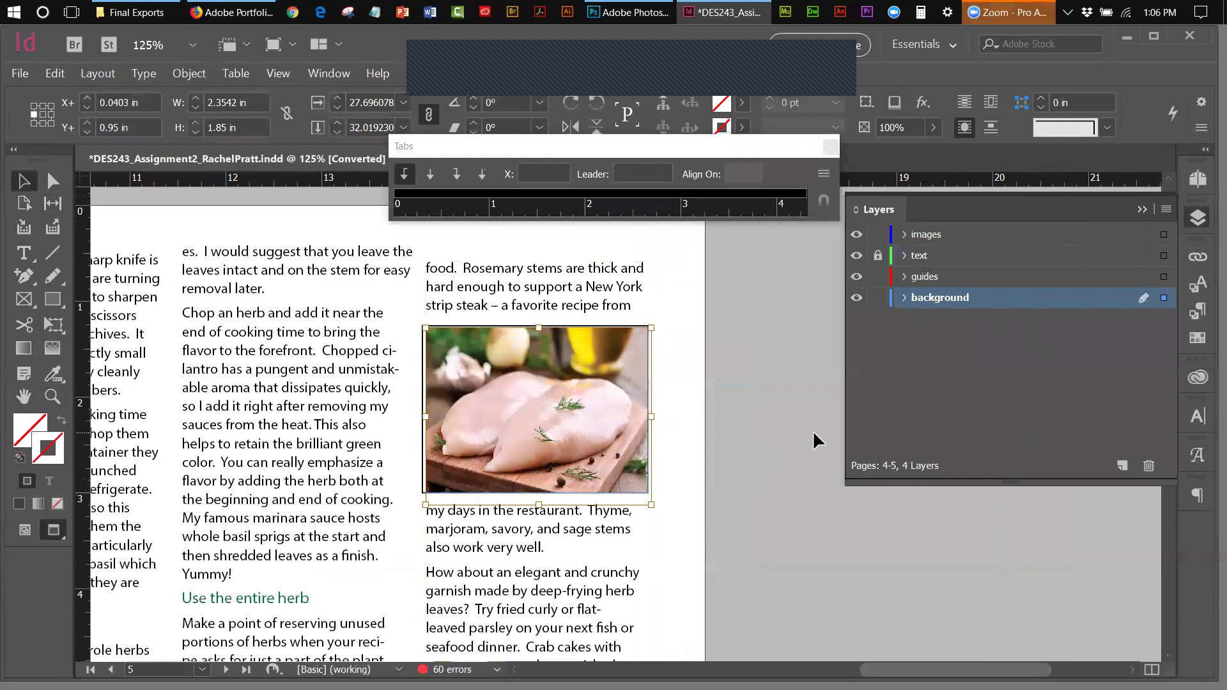
{"action": "key", "text": "Up"}
{"action": "key", "text": "Up"}
{"action": "key", "text": "Up"}
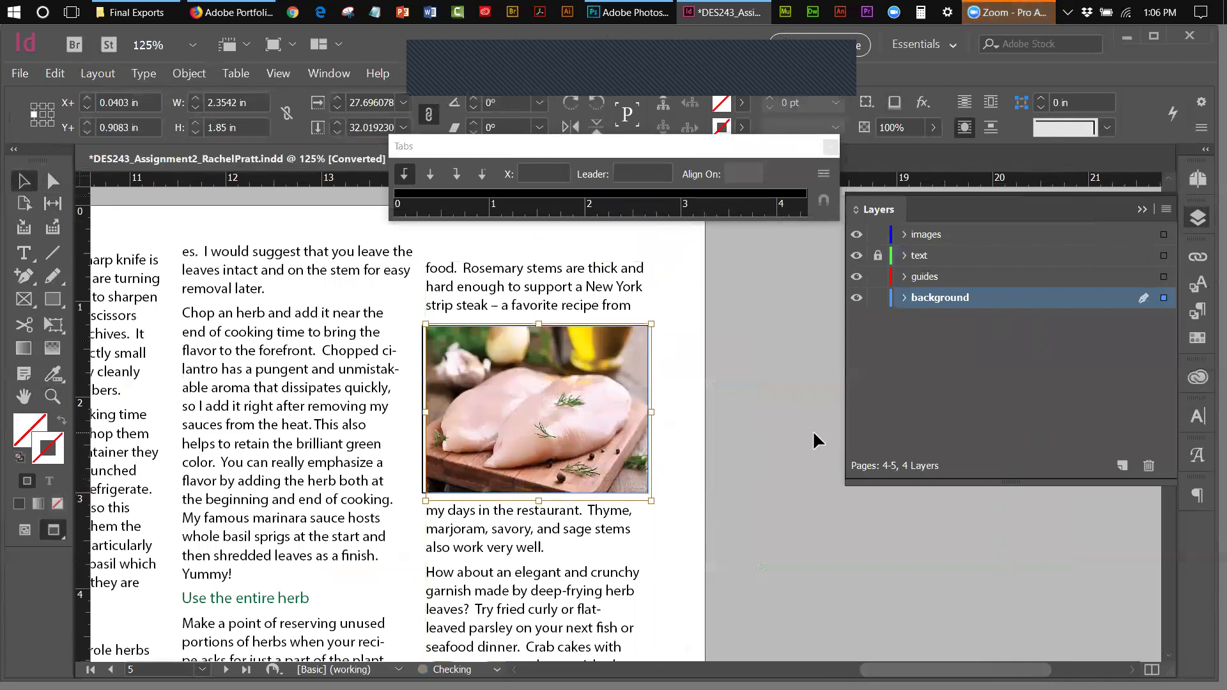
{"action": "key", "text": "Left"}
{"action": "key", "text": "Left"}
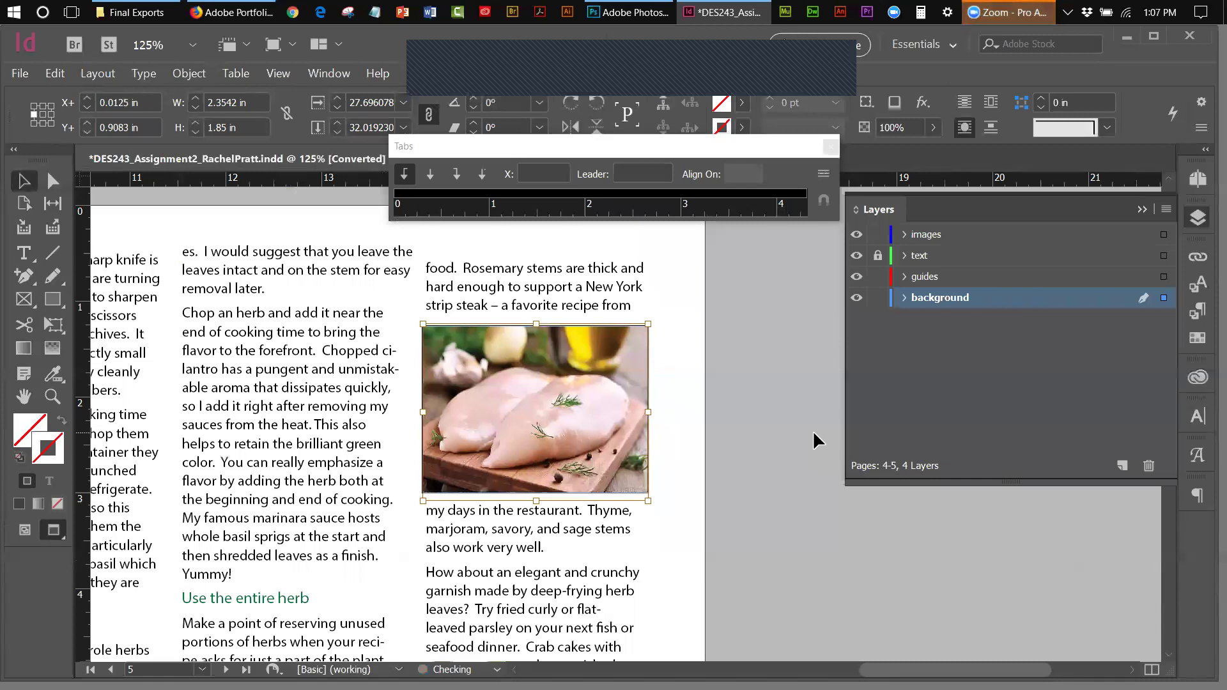
{"action": "left_click", "coordinate": [745, 408]}
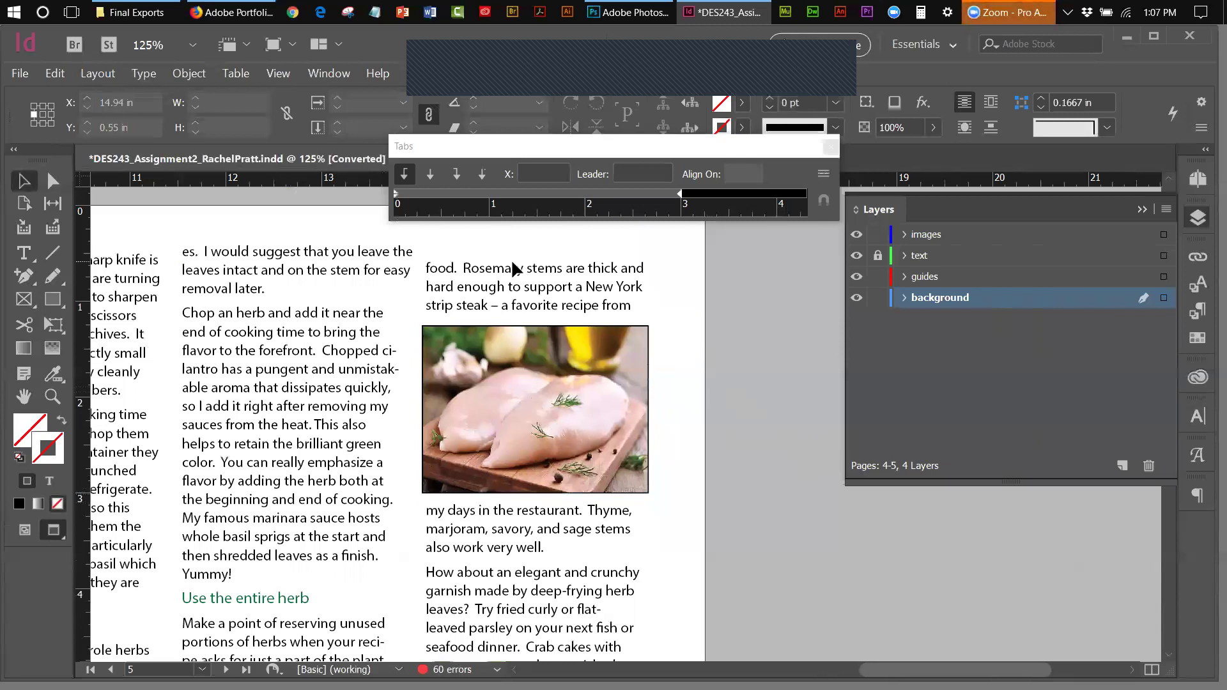
- Close the Tabs ruler, unlock the text layer and select the first text column on page 5
{"action": "left_click", "coordinate": [829, 148]}
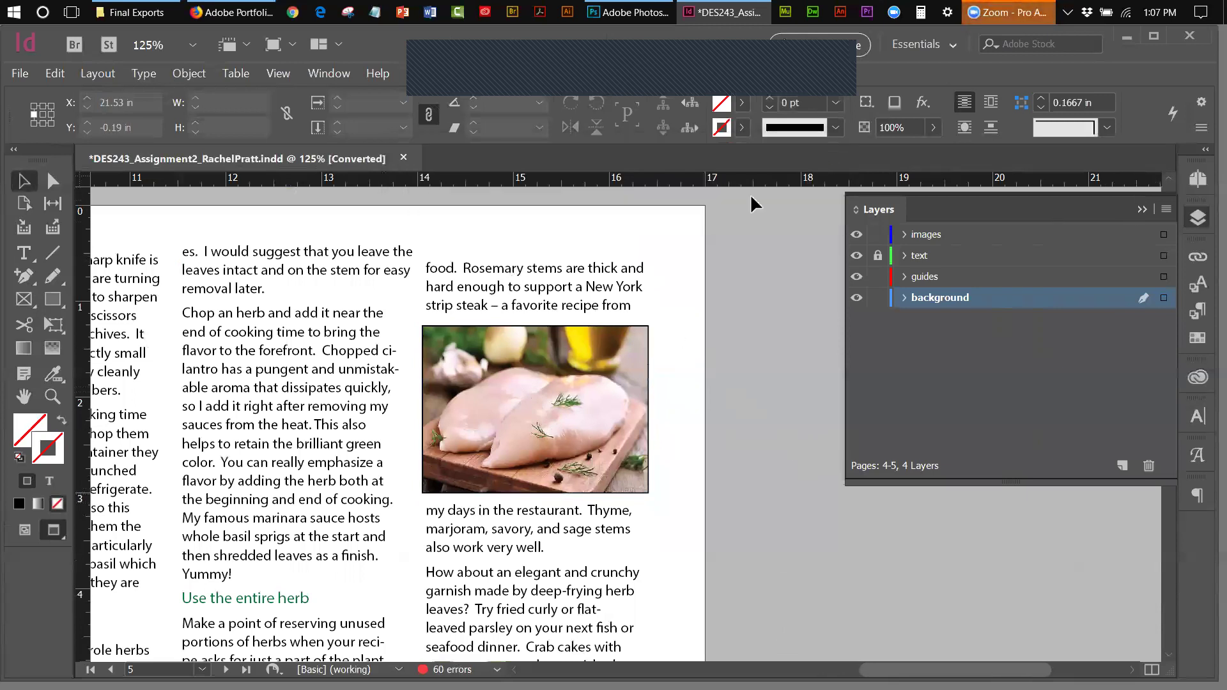
{"action": "left_click", "coordinate": [1141, 211]}
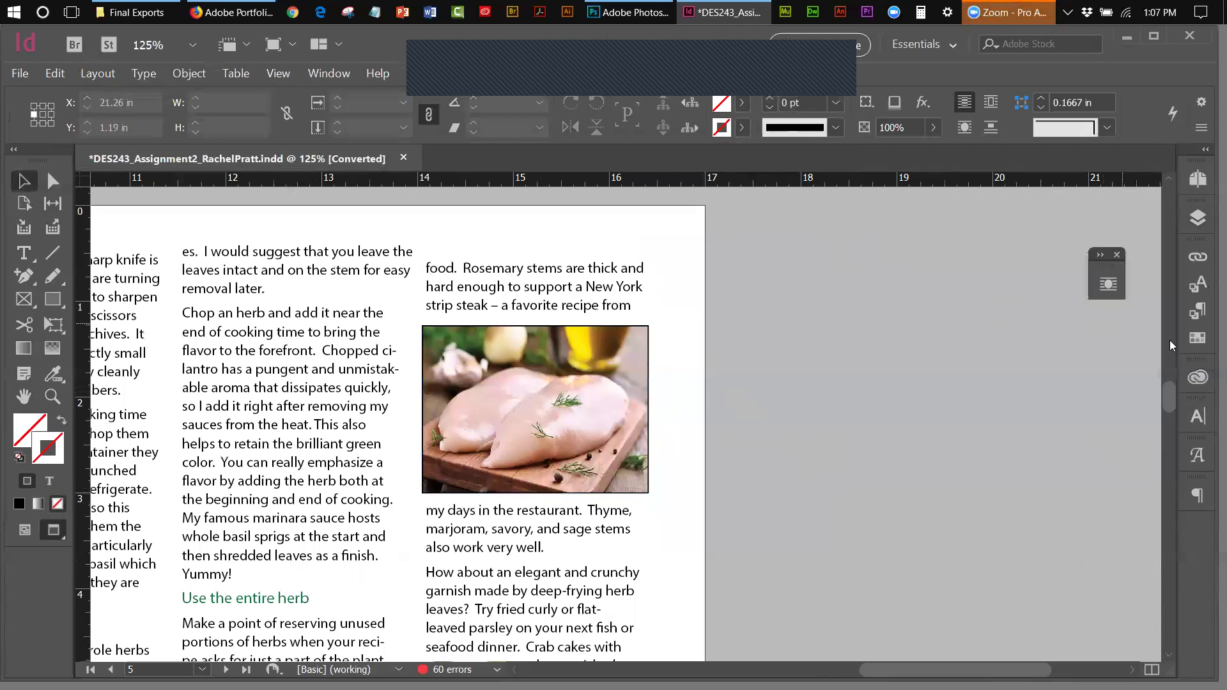
{"action": "left_click_drag", "start_coordinate": [1169, 401], "coordinate": [1169, 397]}
{"action": "left_click_drag", "start_coordinate": [920, 670], "coordinate": [844, 647]}
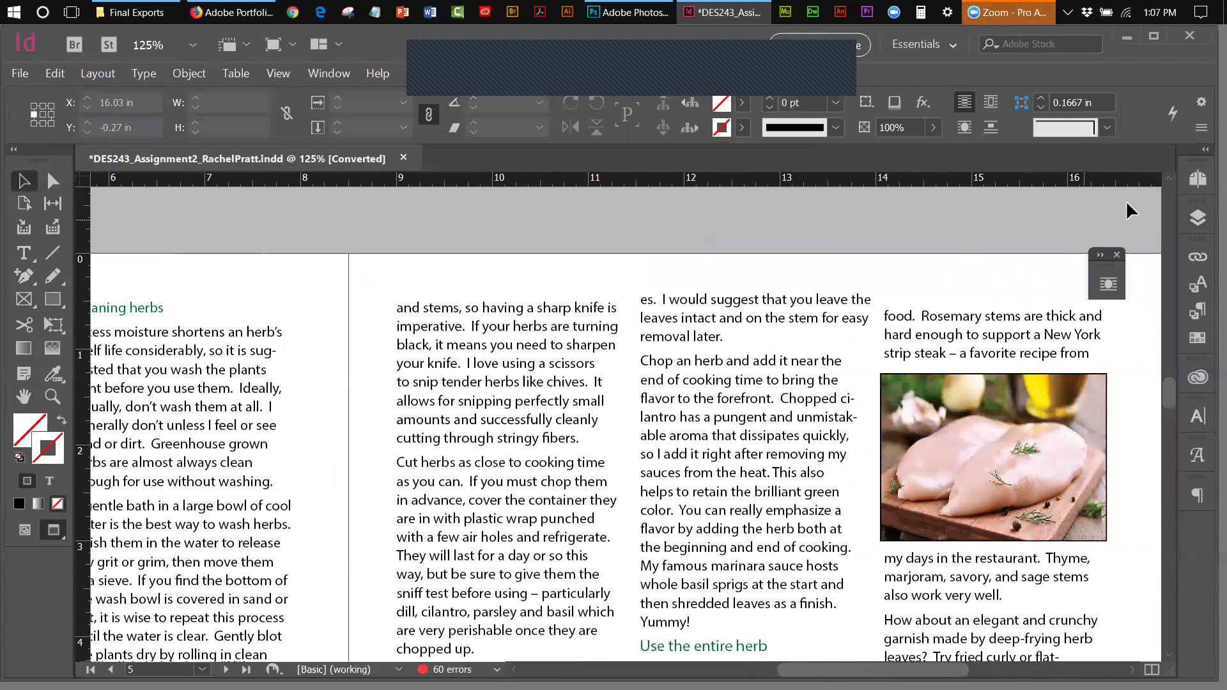
{"action": "left_click", "coordinate": [1198, 218]}
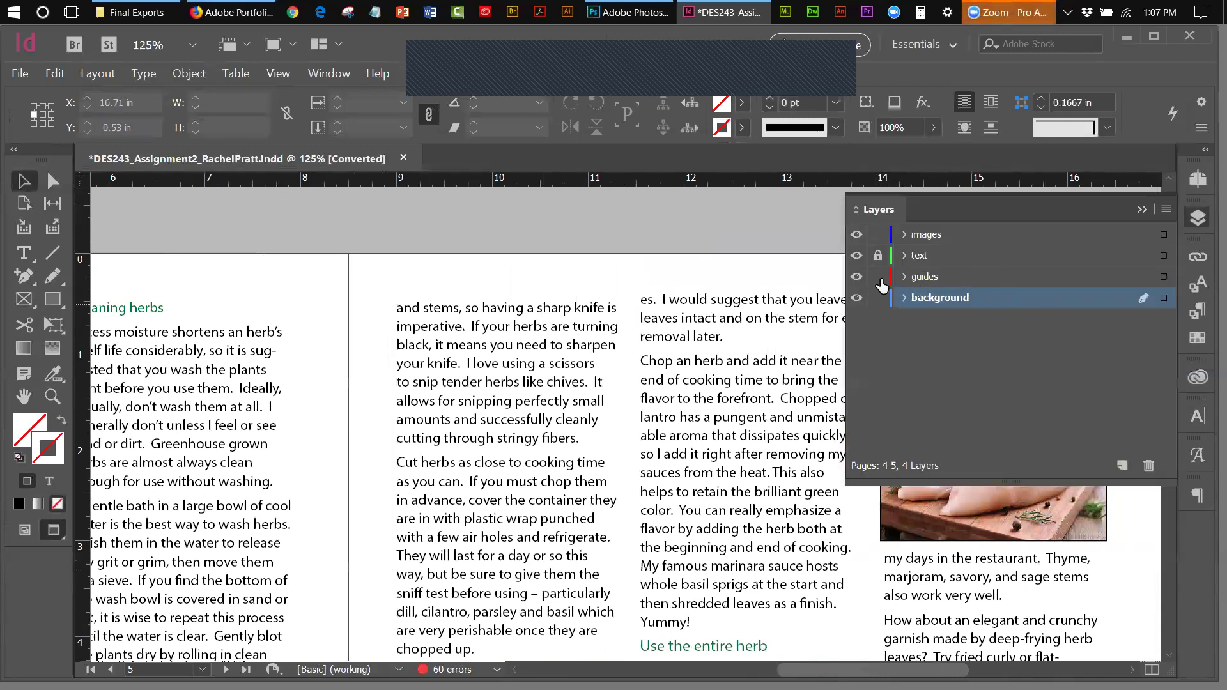
{"action": "left_click", "coordinate": [511, 348]}
{"action": "left_click", "coordinate": [511, 348]}
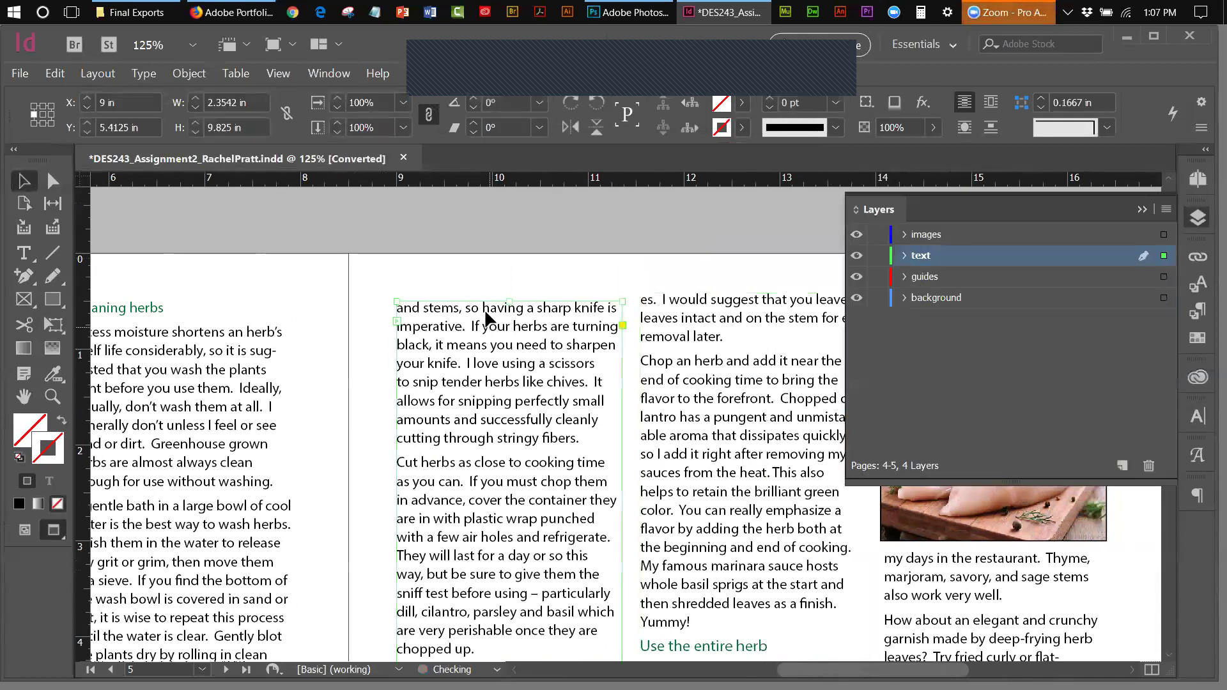
- Show the guides and place horizontal ruler guides across the tops of pages 4 and 5 at Y 0.4125 in
{"action": "left_click_drag", "start_coordinate": [465, 182], "coordinate": [469, 291]}
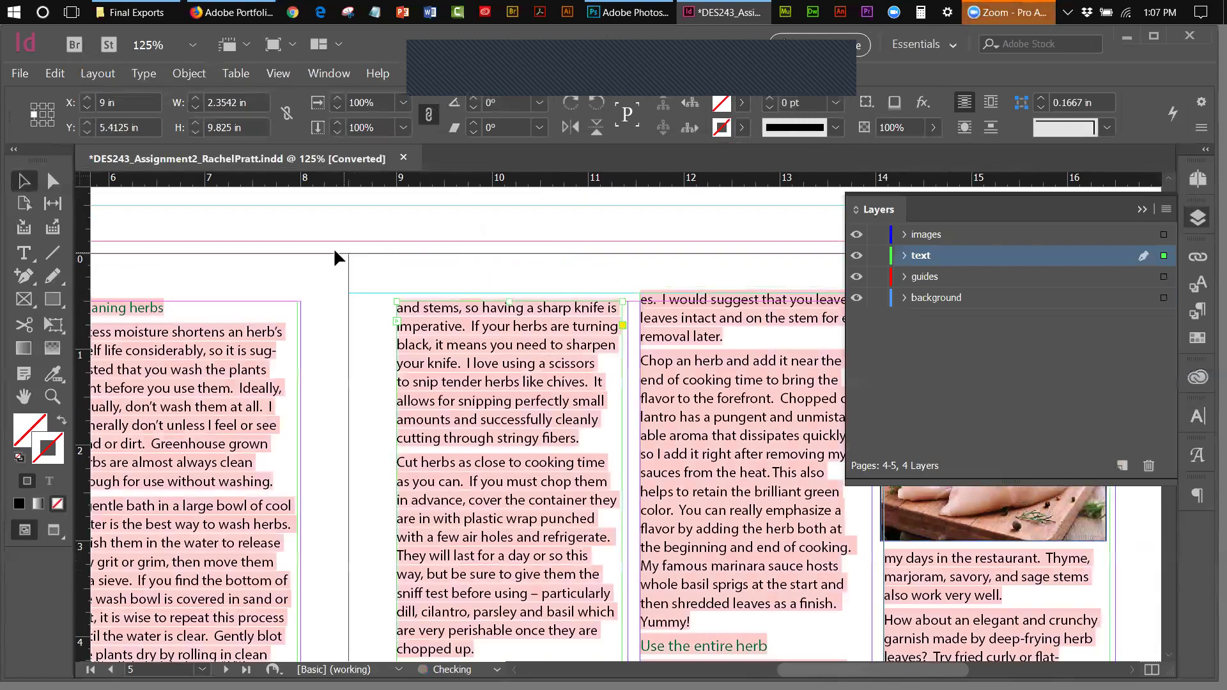
{"action": "left_click", "coordinate": [218, 268]}
{"action": "left_click_drag", "start_coordinate": [242, 180], "coordinate": [249, 294]}
{"action": "left_click", "coordinate": [486, 370]}
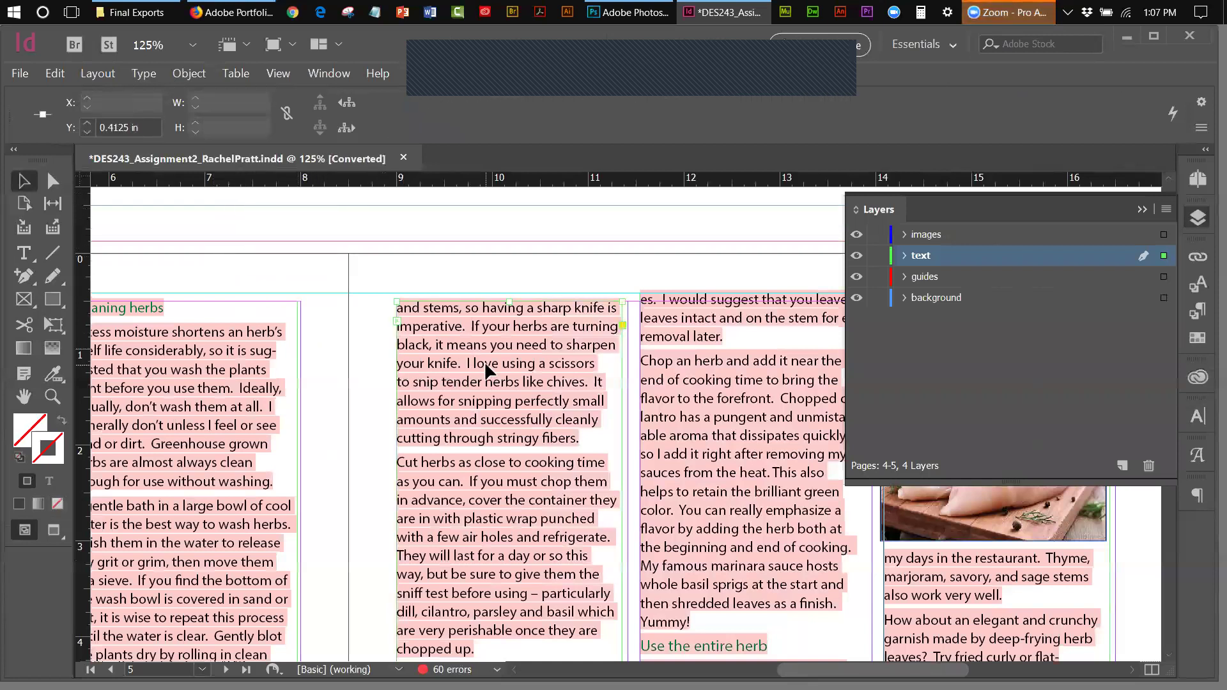
- Extend the first and third text columns on page 5 up to the guide, making them 9.9125 in and 10 in high
{"action": "left_click_drag", "start_coordinate": [509, 300], "coordinate": [510, 293]}
{"action": "left_click", "coordinate": [729, 322]}
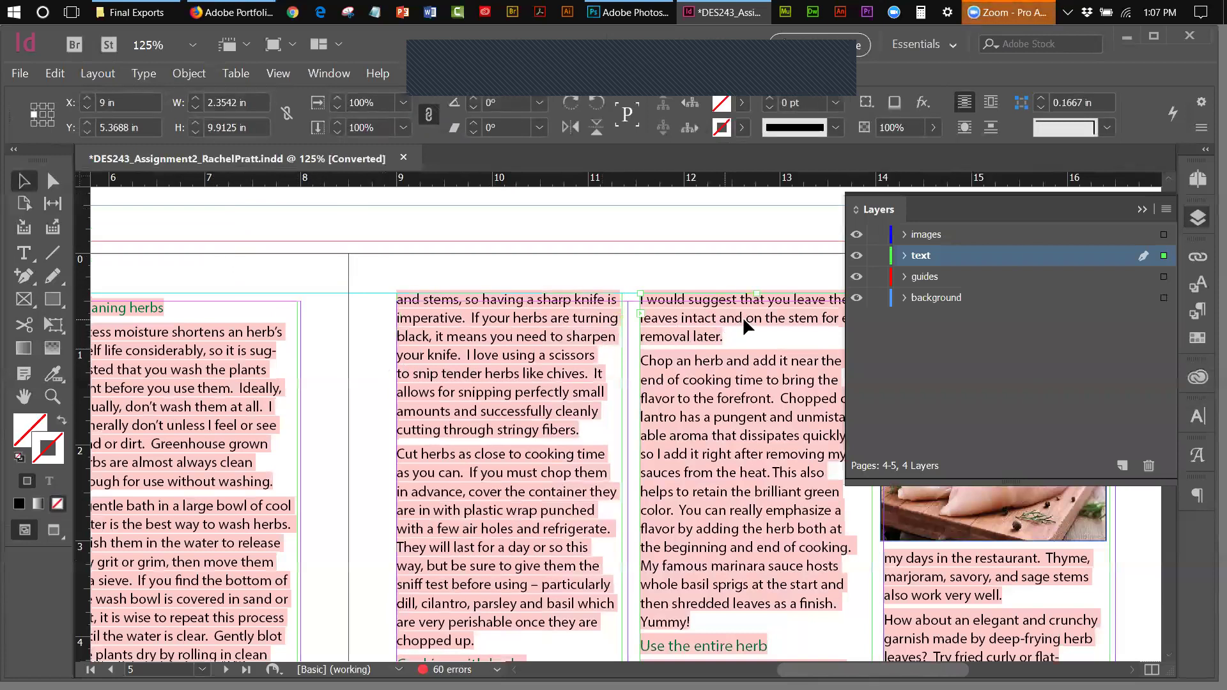
{"action": "left_click", "coordinate": [1143, 211]}
{"action": "left_click", "coordinate": [987, 323]}
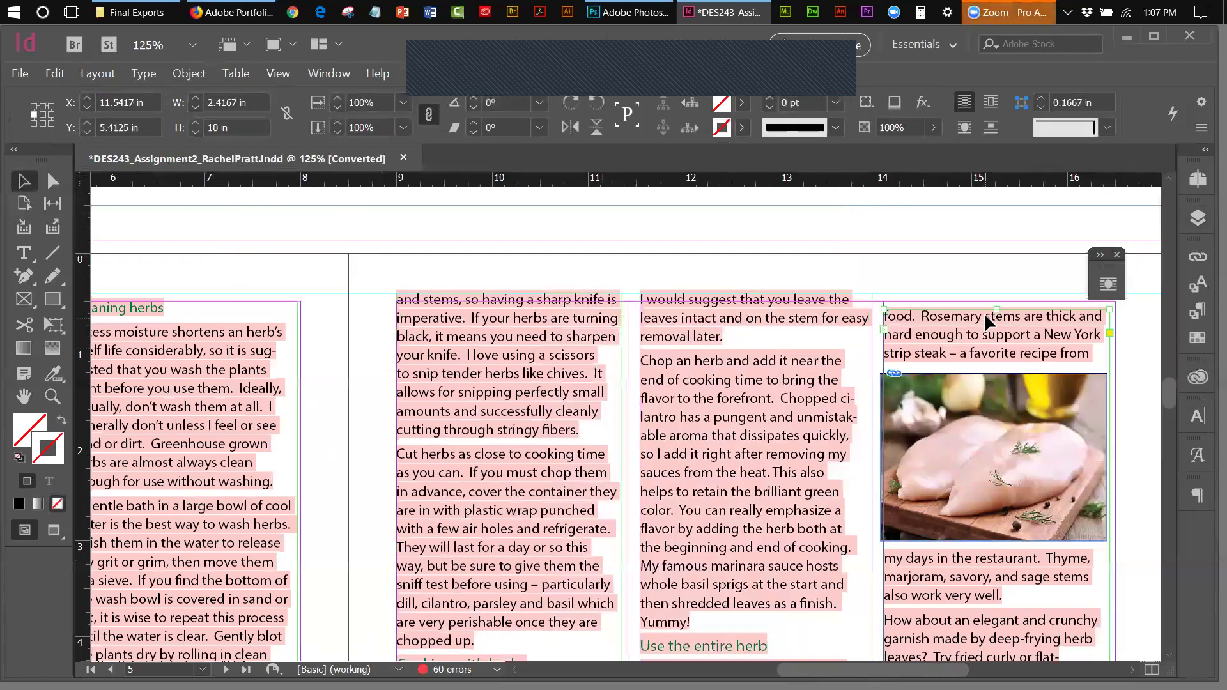
{"action": "left_click_drag", "start_coordinate": [998, 310], "coordinate": [998, 293]}
{"action": "scroll", "coordinate": [1174, 400], "scroll_direction": "up", "scroll_amount": 1}
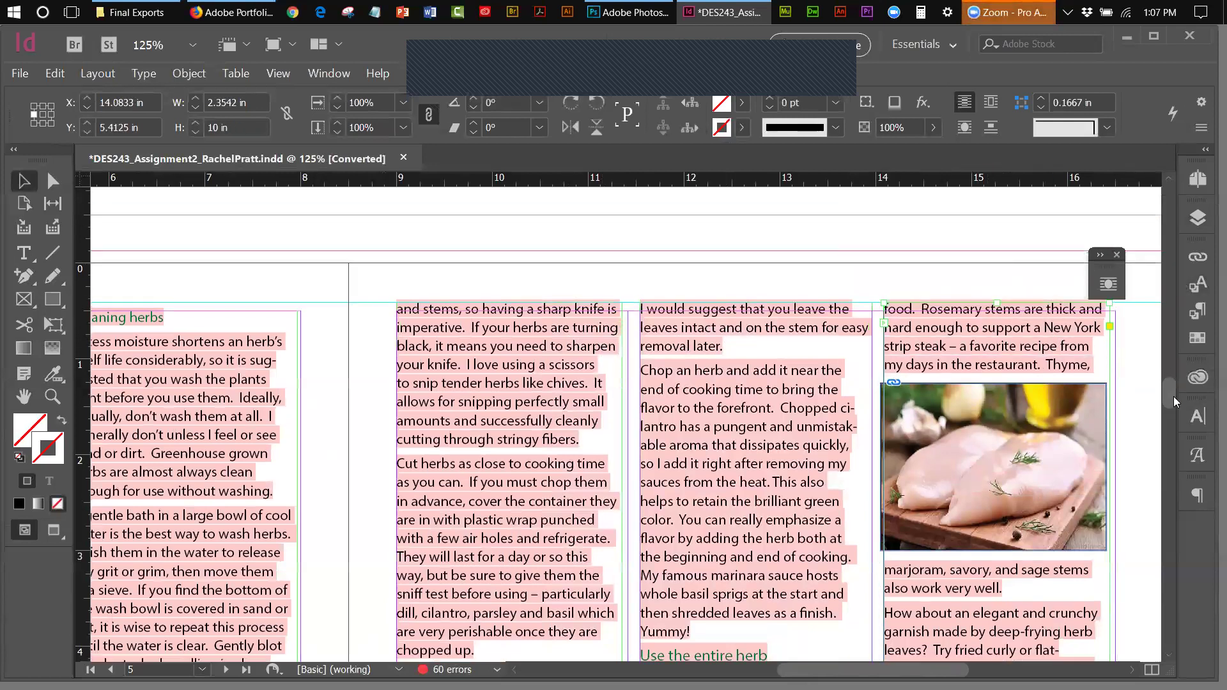
- Fit the page 4–5 spread in the window, deselect everything and close the magazine document without saving the changes
{"action": "left_click", "coordinate": [279, 73]}
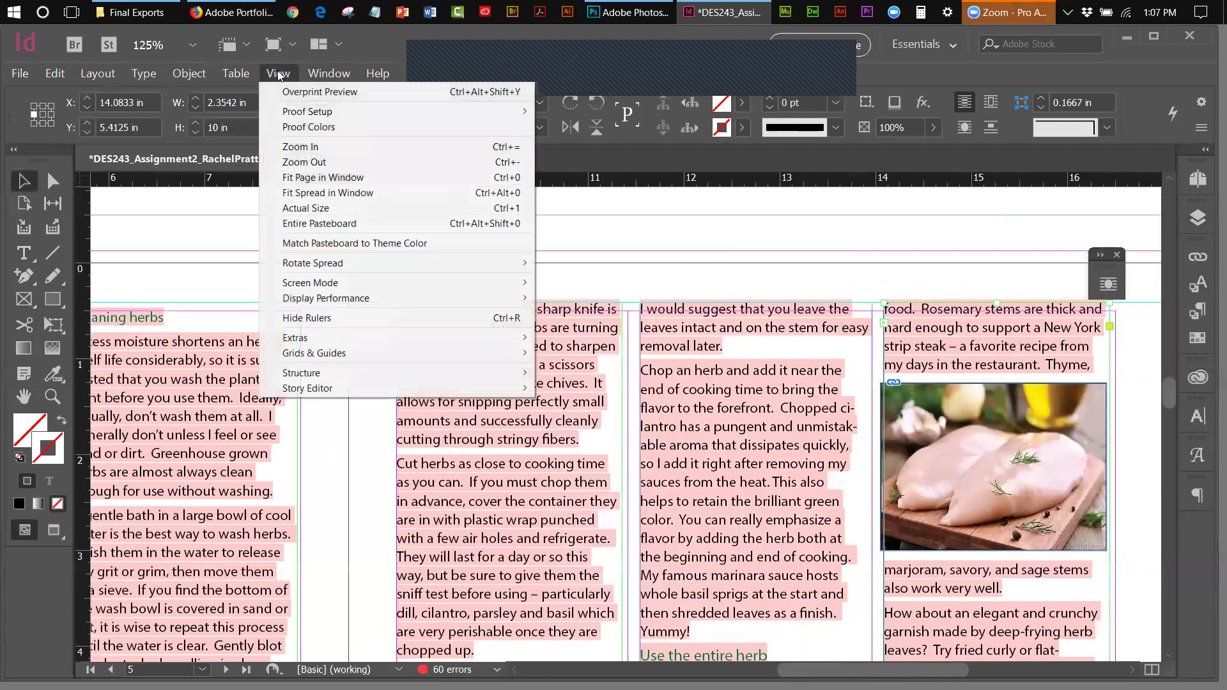
{"action": "left_click", "coordinate": [292, 192]}
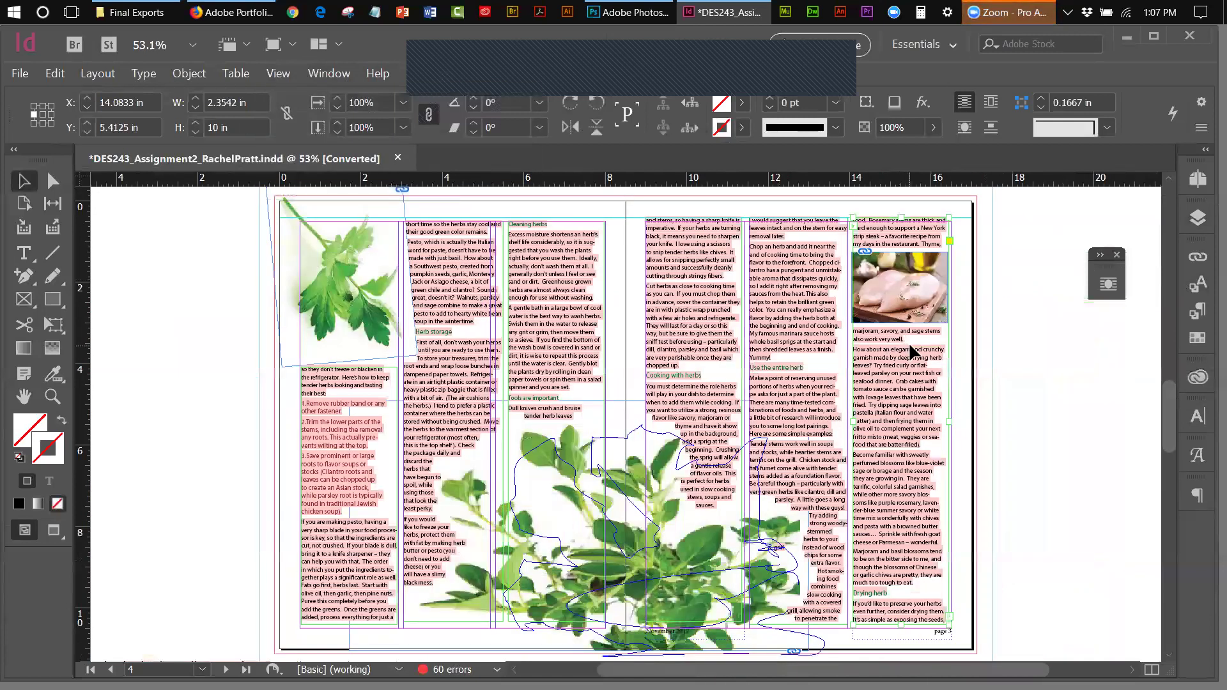
{"action": "left_click", "coordinate": [102, 275]}
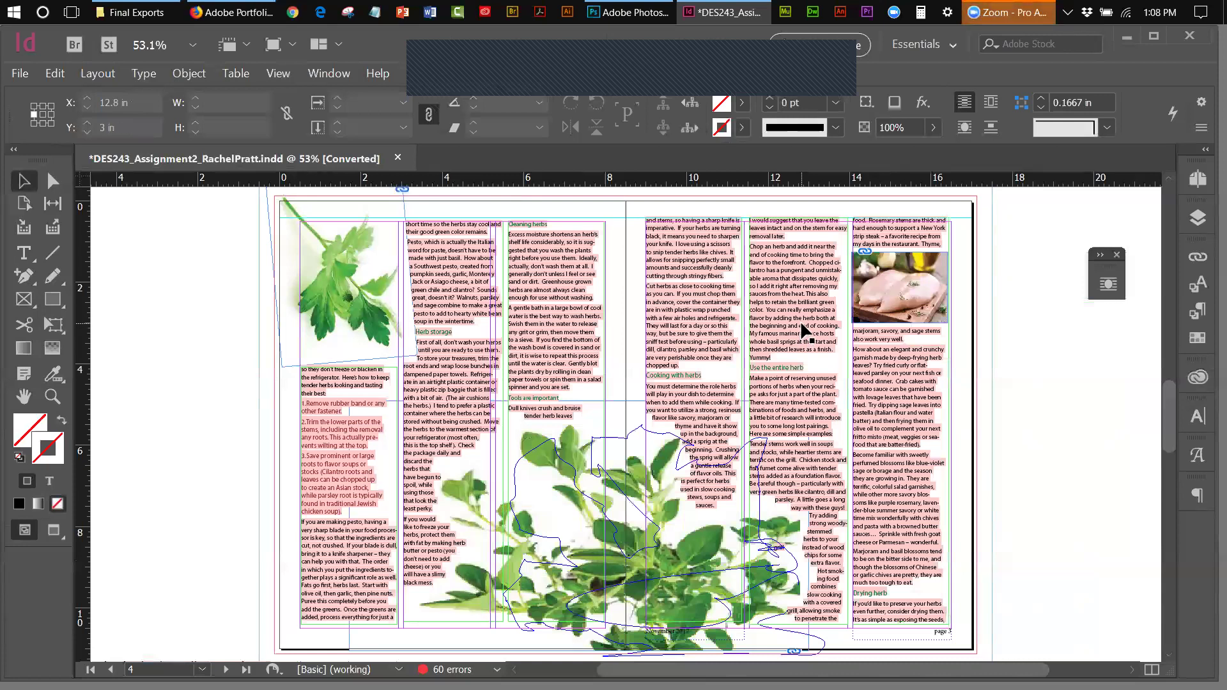
{"action": "left_click", "coordinate": [398, 158]}
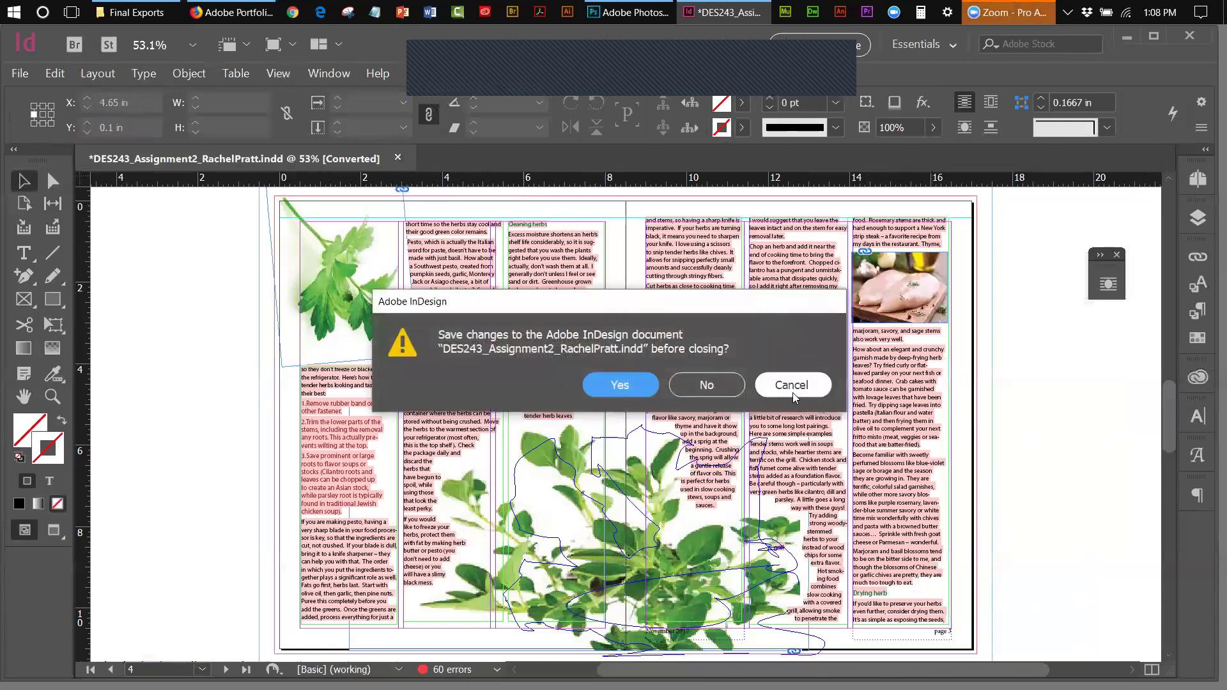
{"action": "left_click", "coordinate": [727, 386]}
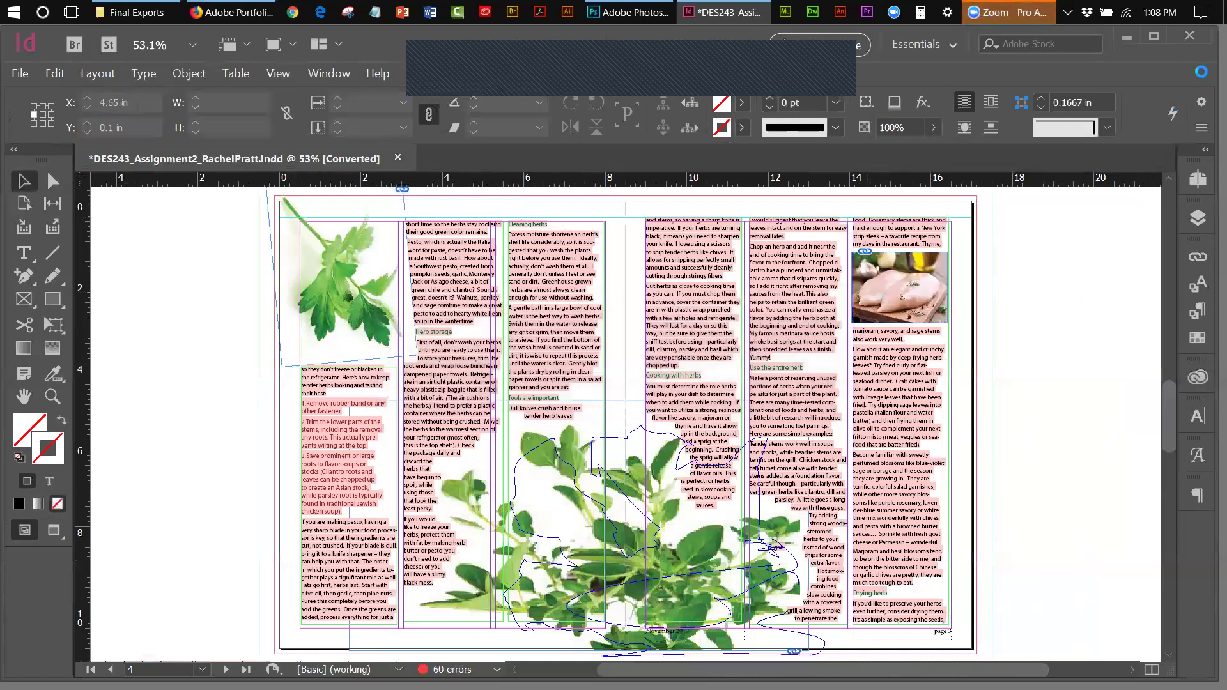